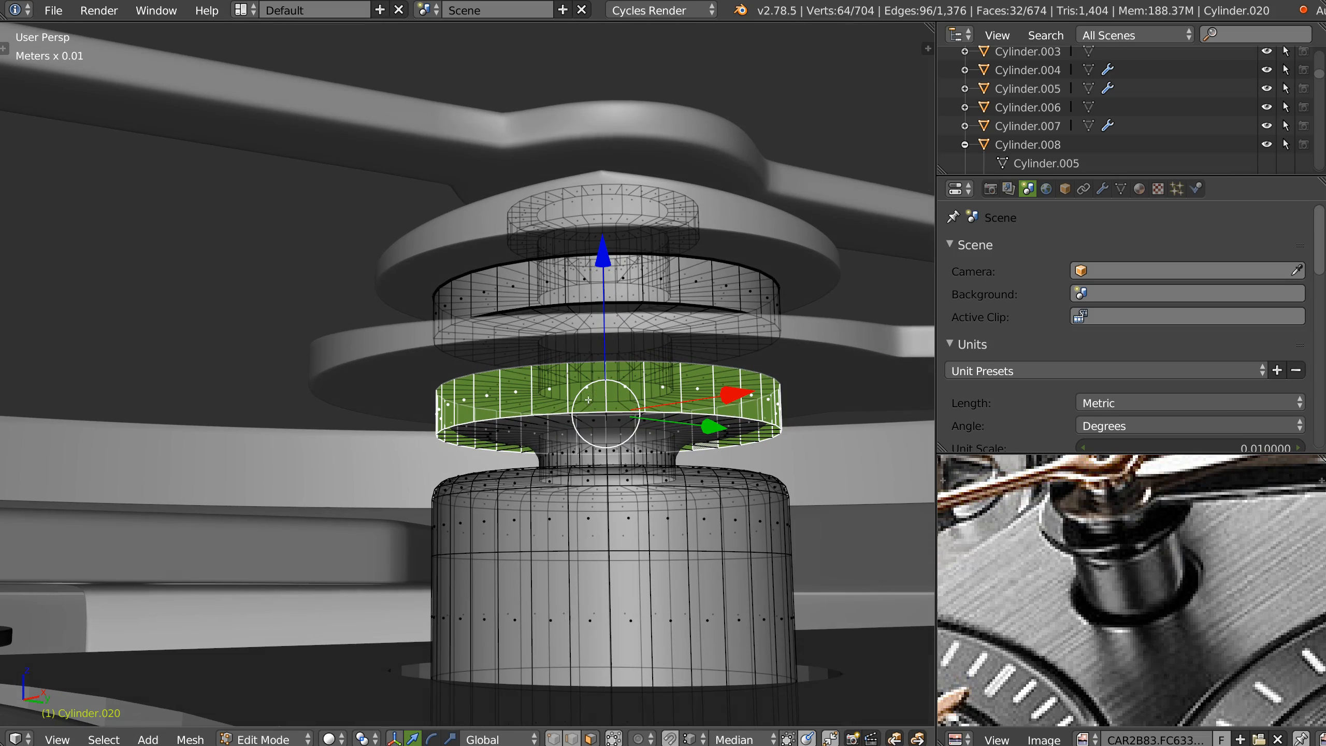
Shift the lowest disc of the central post slightly and assign a bevel weight to its upper and lower outer edge loops
drag(604, 316, 612, 319)
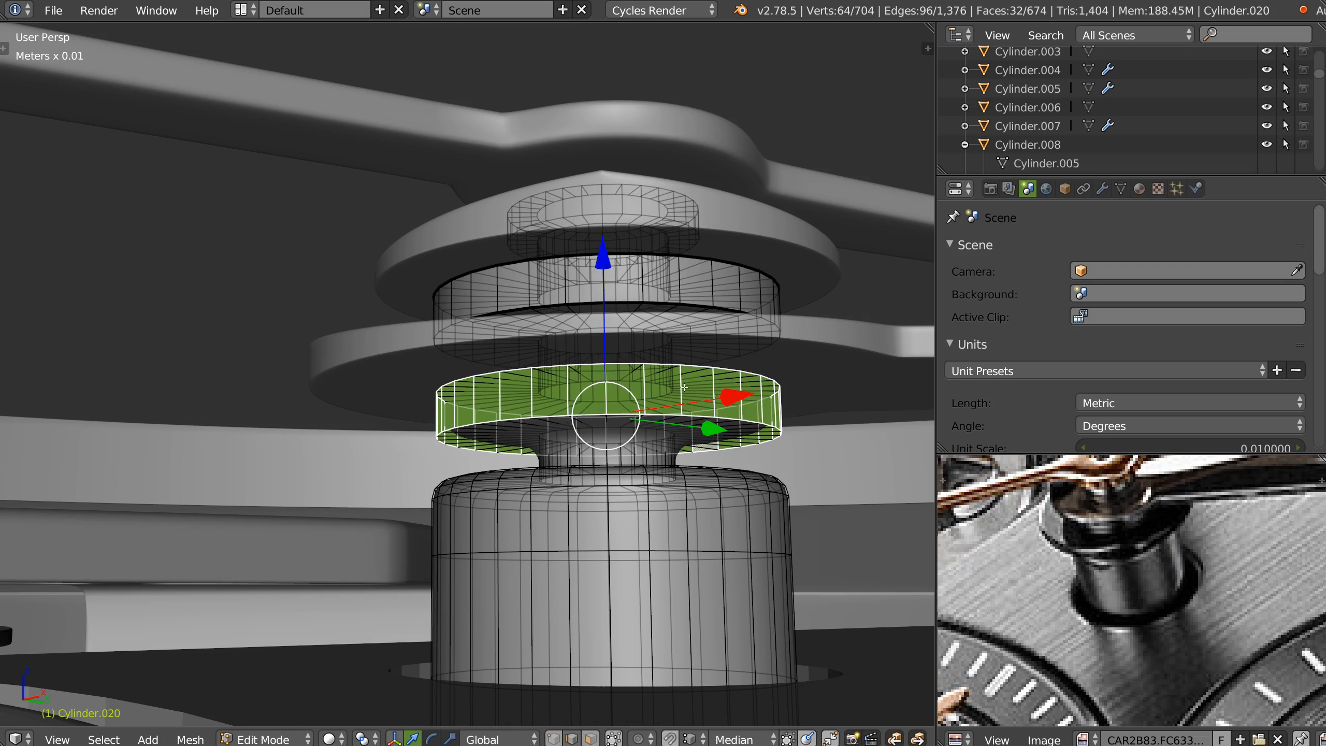
alt+right_click(693, 365)
alt+right_click(734, 421)
alt+shift+right_click(737, 416)
key(space)
click(910, 413)
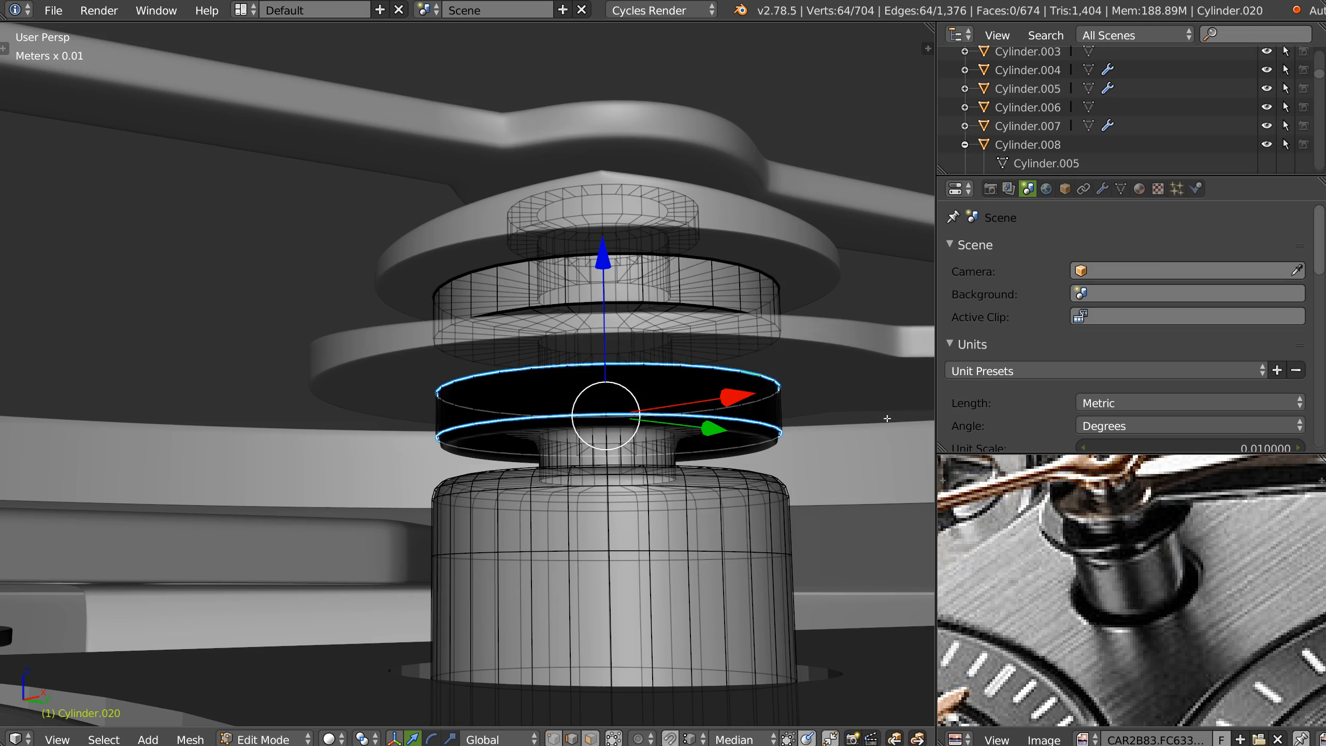
key(Tab)
key(Tab)
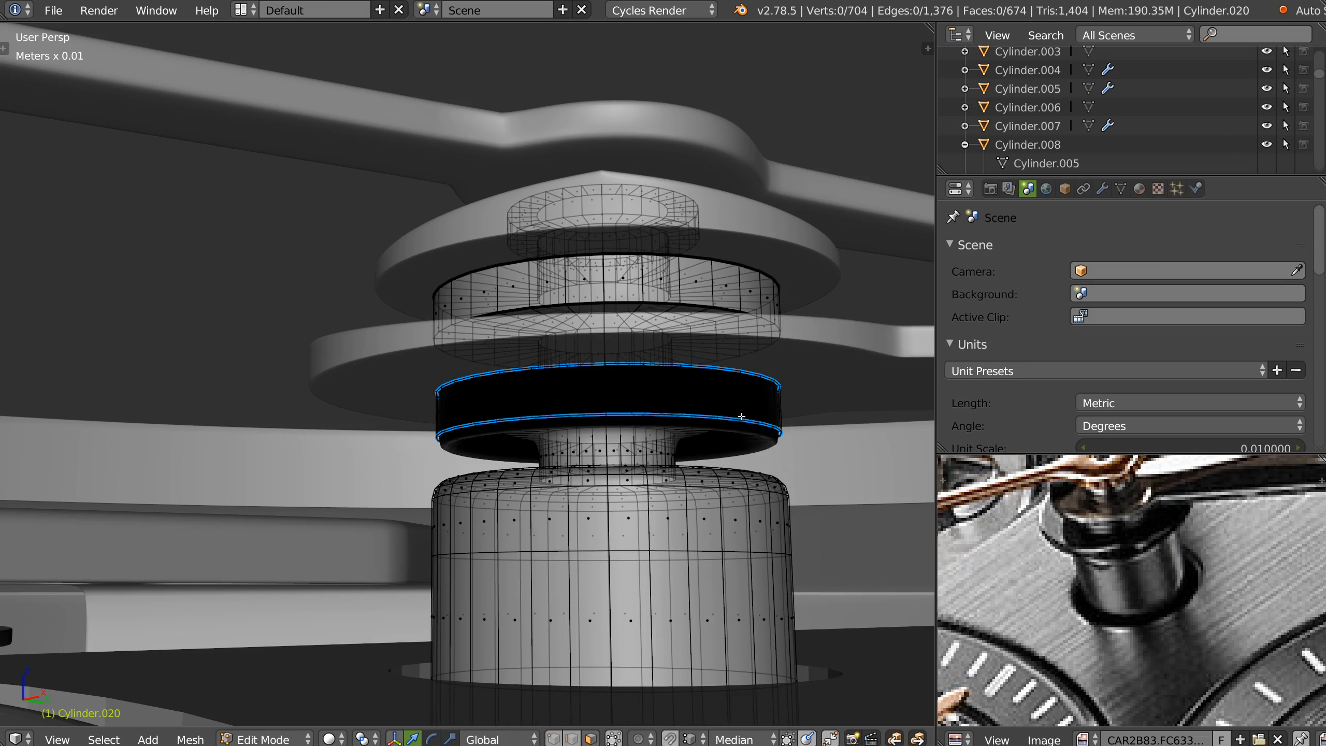
Isolate the central post in local view and set its Bevel modifier width to 31.25 µm
key(KP_Decimal)
scroll(724, 383, down, 1)
key(KP_Divide)
middle_drag(672, 399, 590, 502)
click(1102, 188)
key(ctrl+c)
key(BackSpace)
key(ctrl+v)
ctrl+scroll(1041, 328, down, 1)
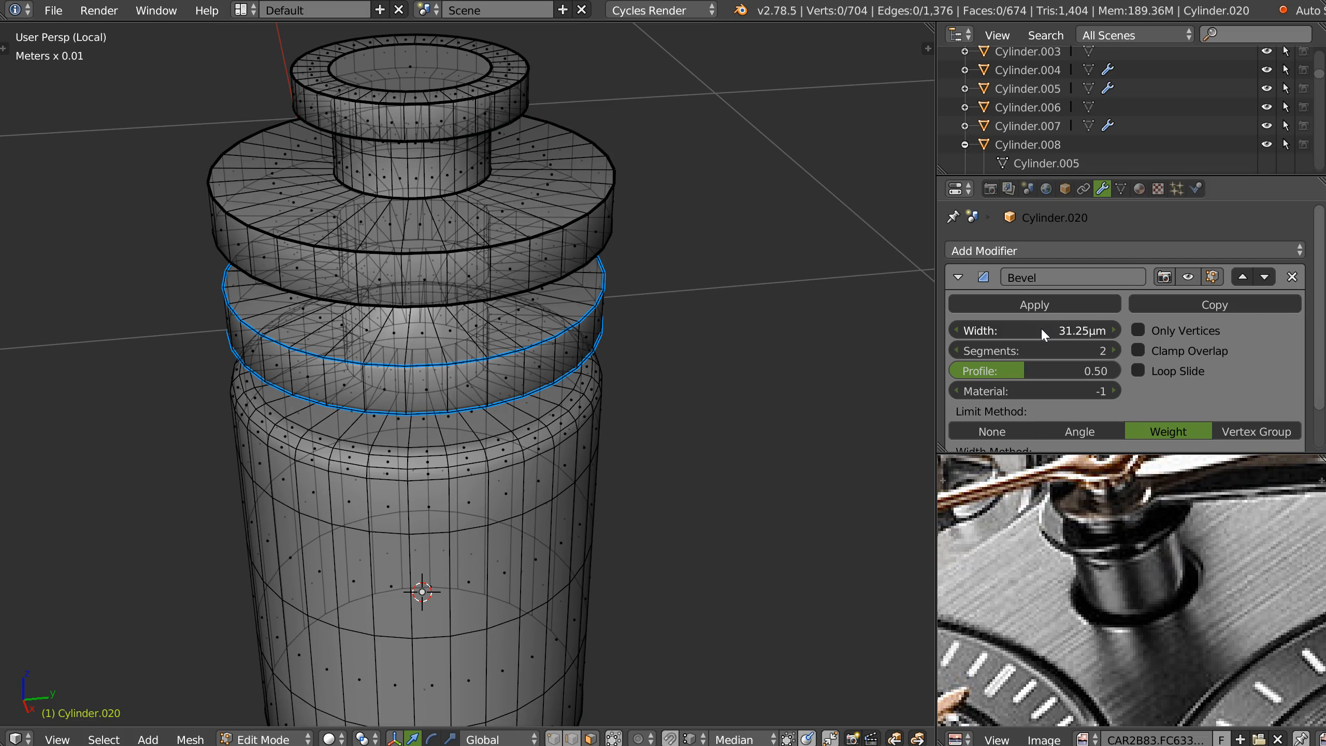
Assign a bevel weight to the upper outer edge loop of the wide middle disc
middle_drag(504, 272, 564, 215)
key(Tab)
click(546, 269)
alt+right_click(561, 205)
scroll(564, 215, up, 1)
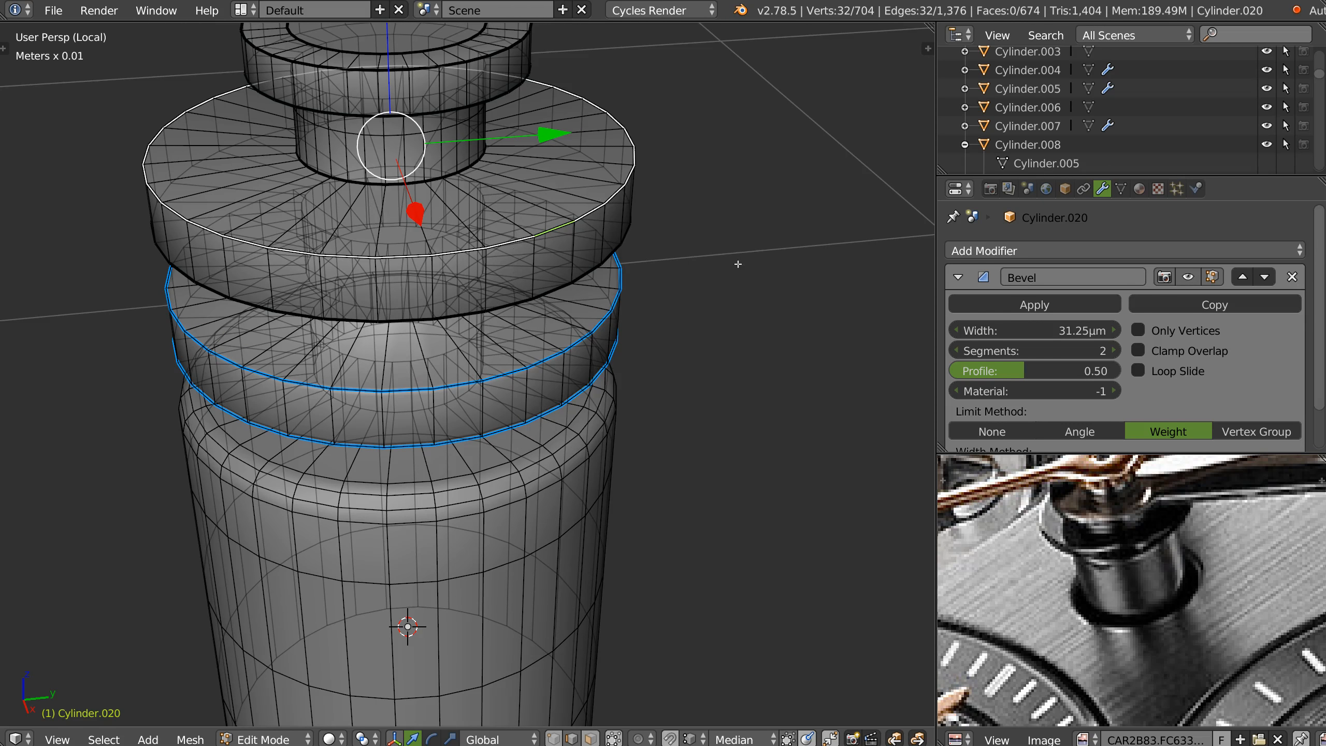
key(space)
click(671, 309)
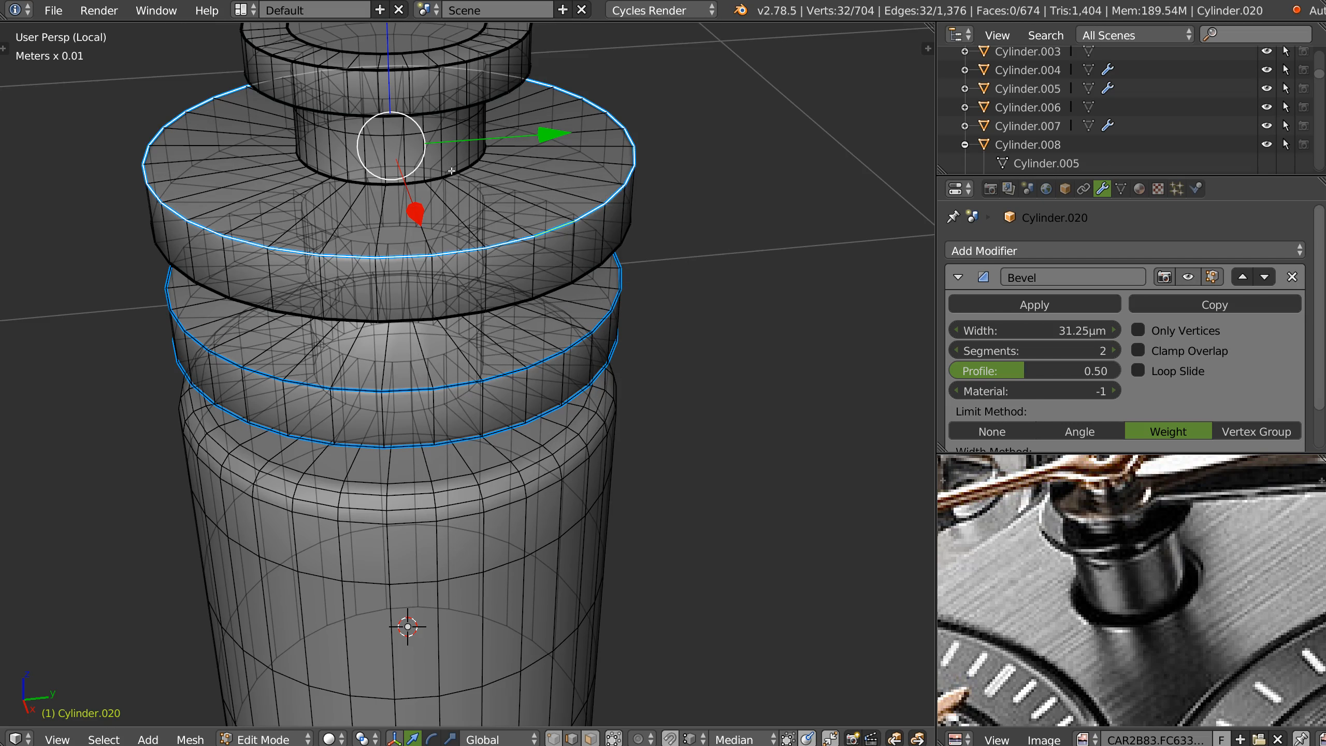
Assign a bevel weight to the neck's base loop and the lower and upper outer loops of the top collar
alt+right_click(437, 179)
alt+shift+right_click(439, 114)
alt+shift+right_click(441, 66)
key(space)
click(544, 272)
Delete the cap face that closes the top collar of the post
scroll(452, 270, down, 4)
right_click(463, 209)
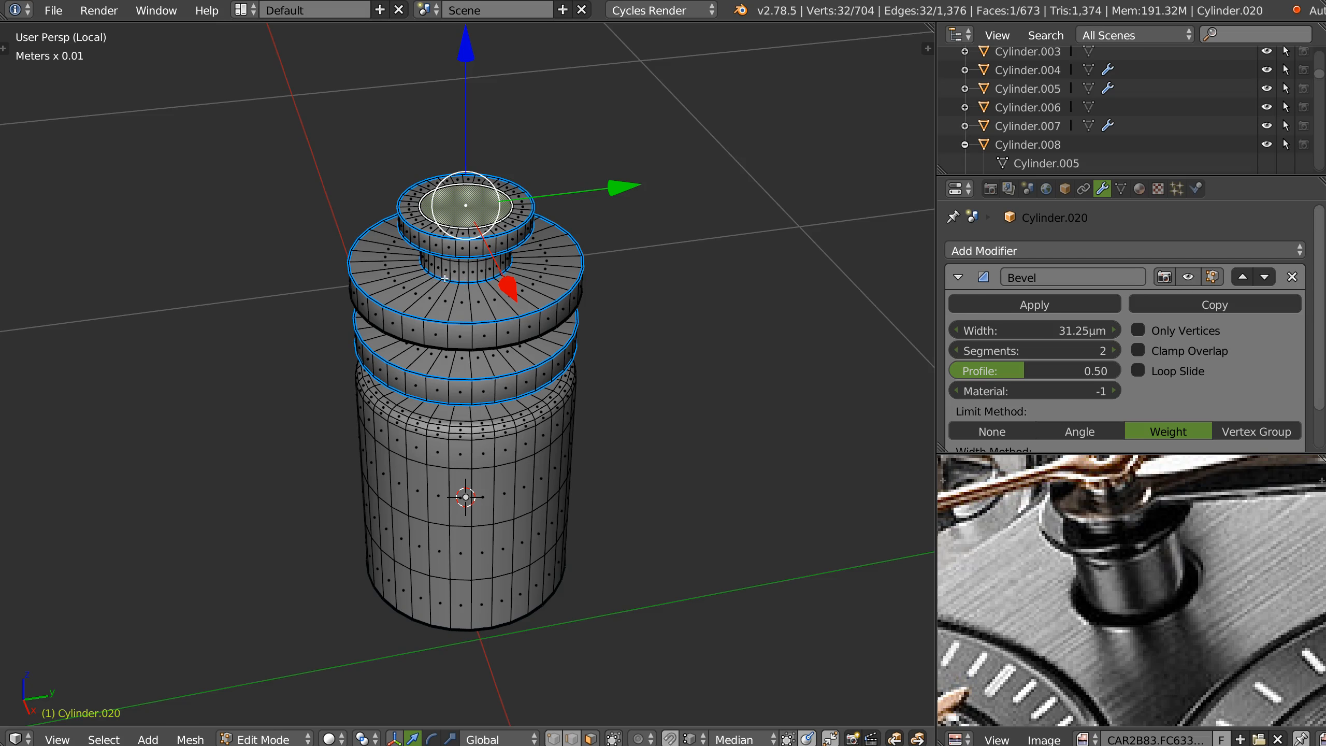
key(x)
key(f)
Assign a bevel weight to one more edge loop near the top collar's neck
middle_drag(445, 278, 486, 251)
scroll(450, 255, up, 1)
key(2)
alt+right_click(490, 222)
key(space)
click(393, 257)
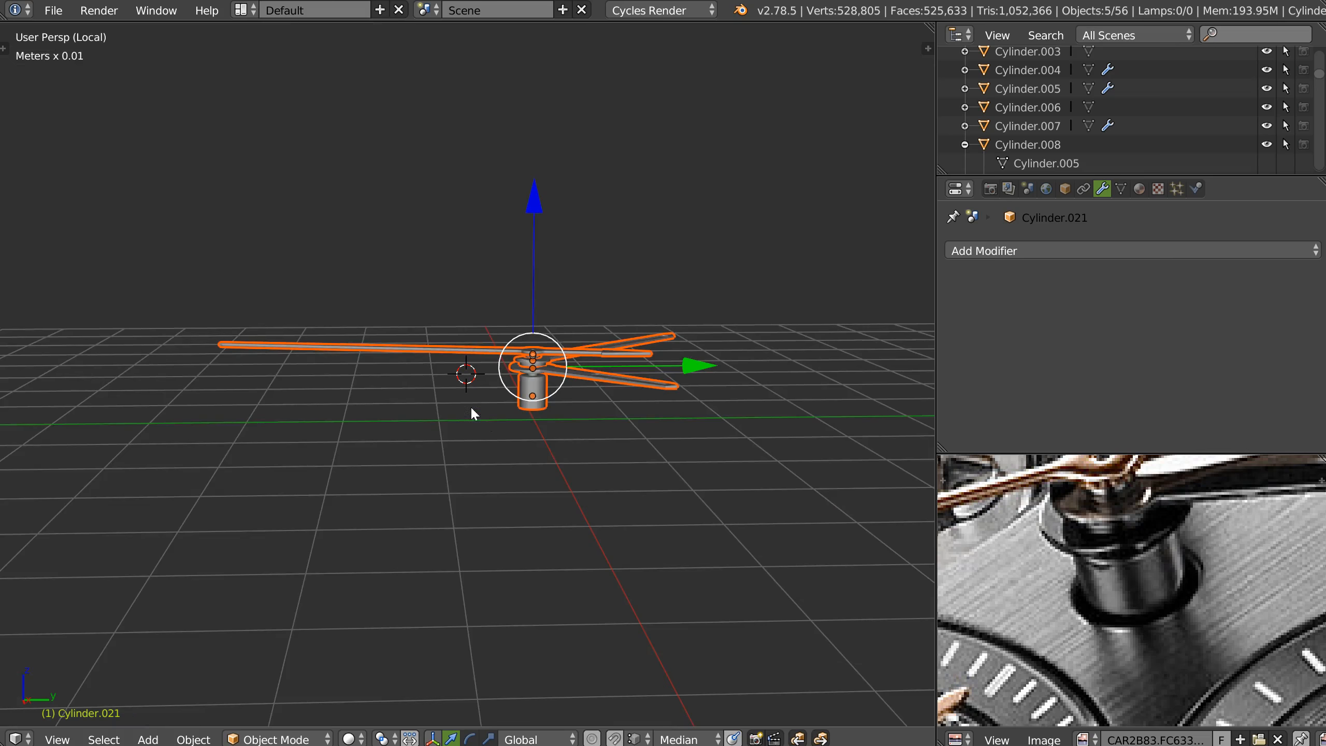
In the right orthographic view, edit the post's mesh and nudge the middle disc's lower vertices vertically
key(KP_3)
scroll(538, 402, up, 3)
shift+middle_drag(717, 319, 516, 353)
scroll(516, 353, up, 7)
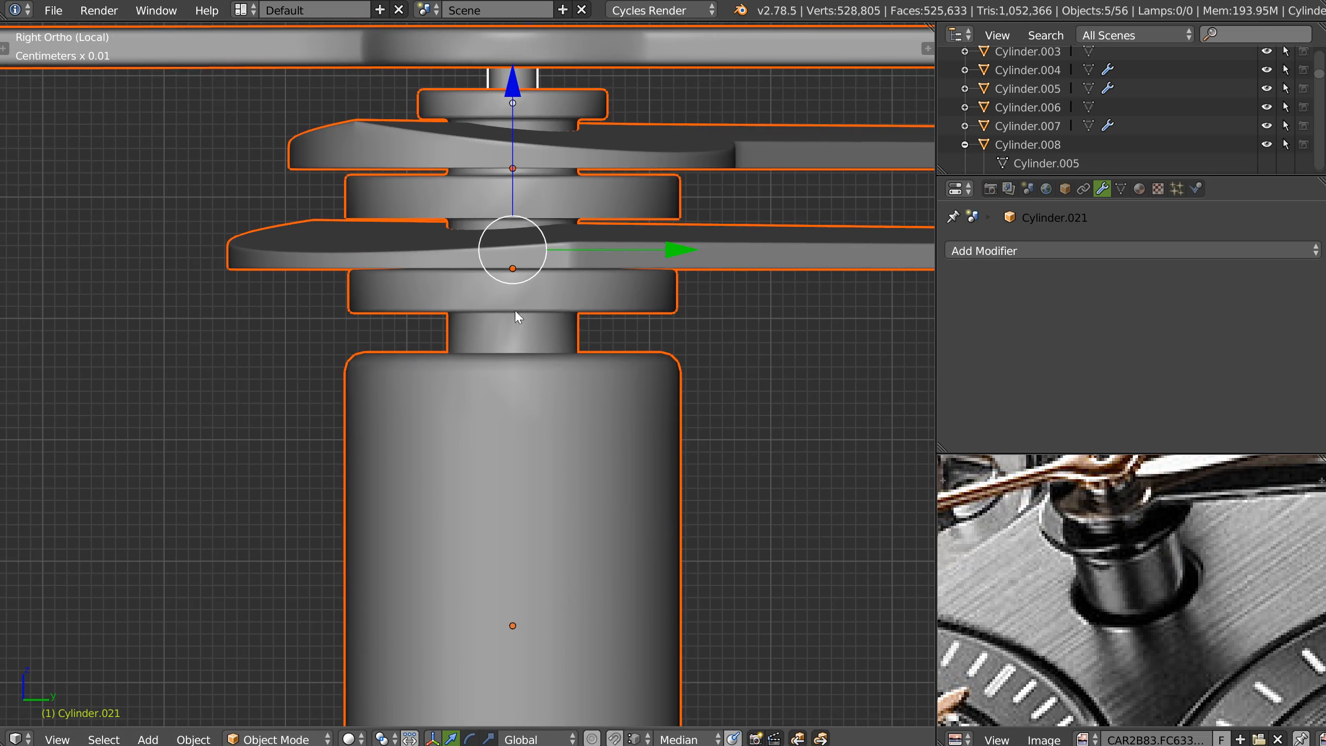
right_click(628, 277)
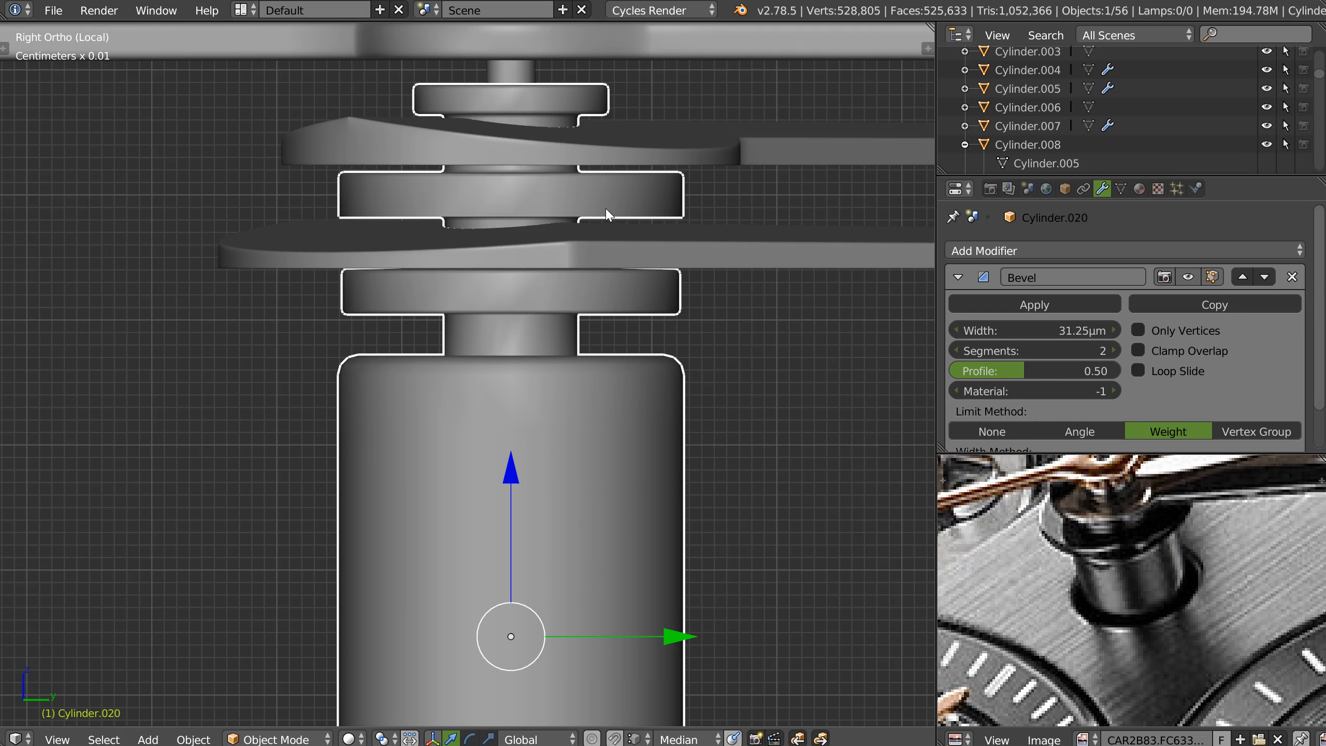
key(Tab)
click(530, 197)
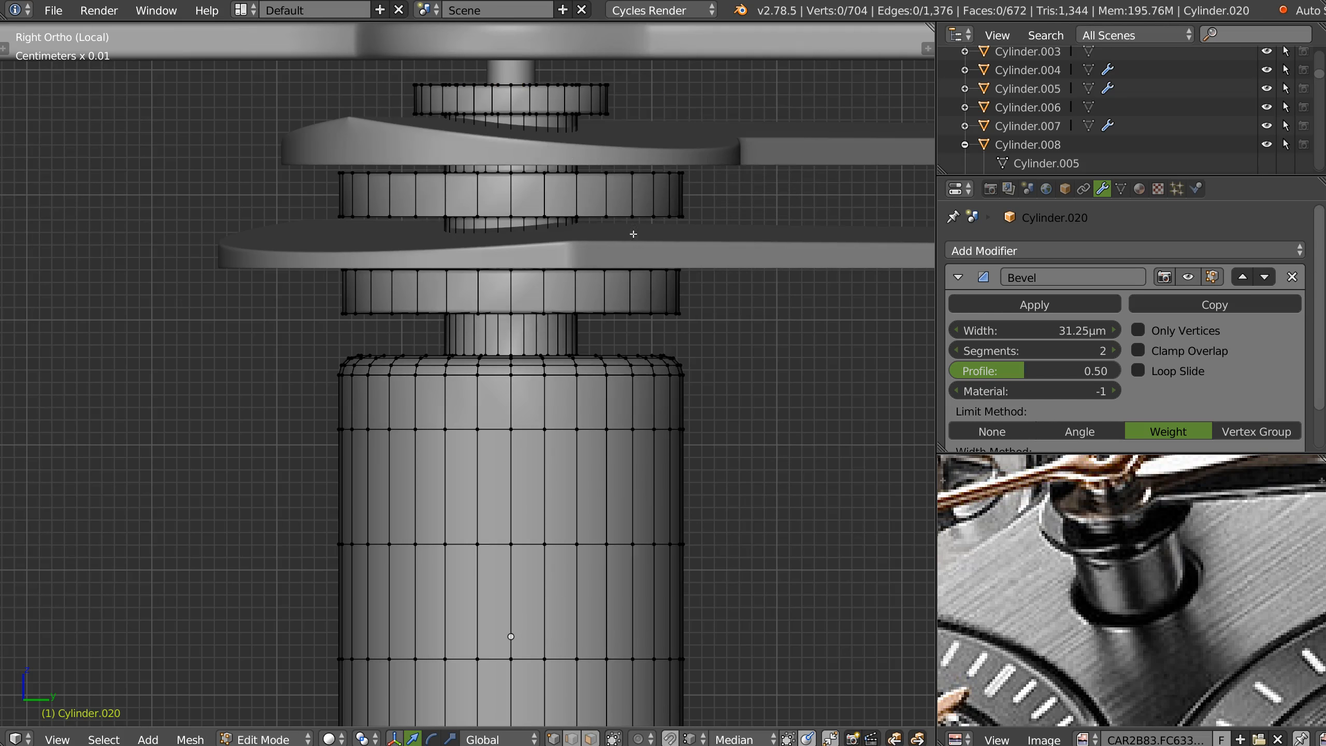
key(b)
drag(734, 203, 195, 241)
drag(511, 59, 513, 61)
key(a)
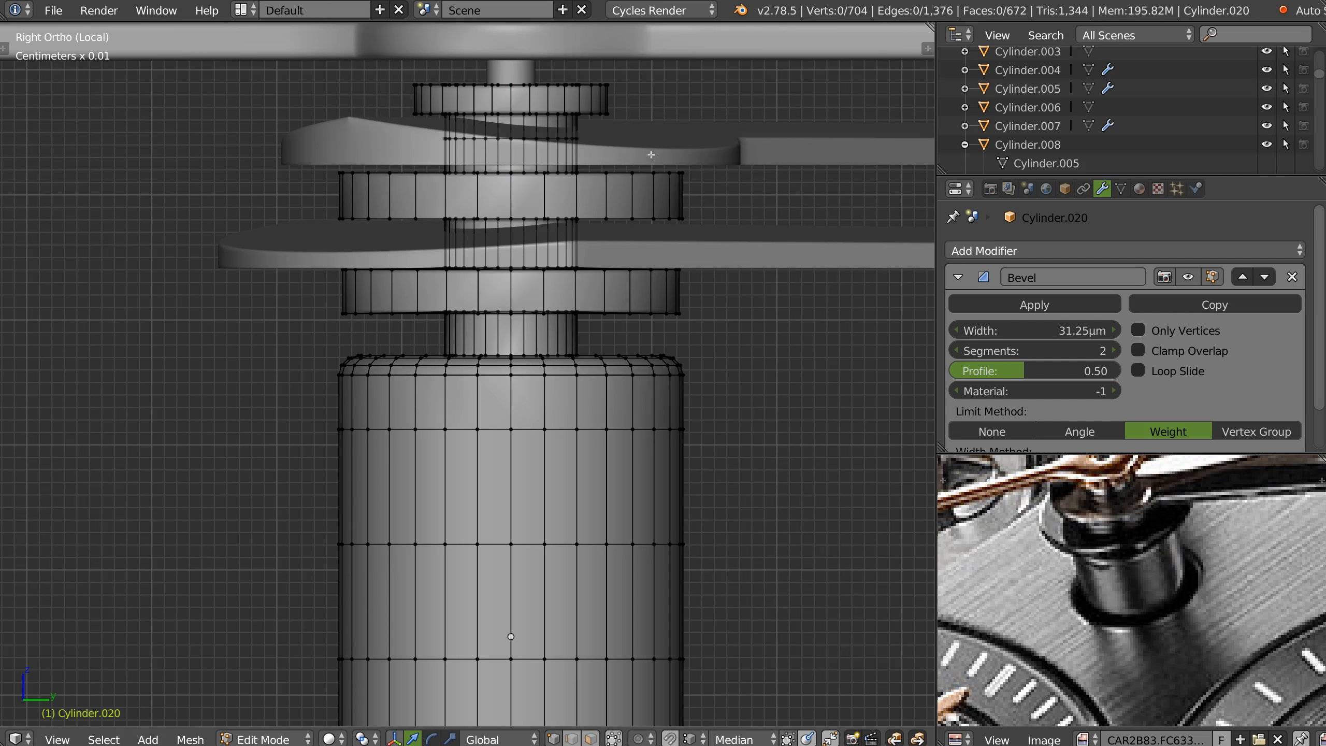
Box-select the upper row of vertices on the post's middle disc
key(b)
drag(718, 157, 216, 197)
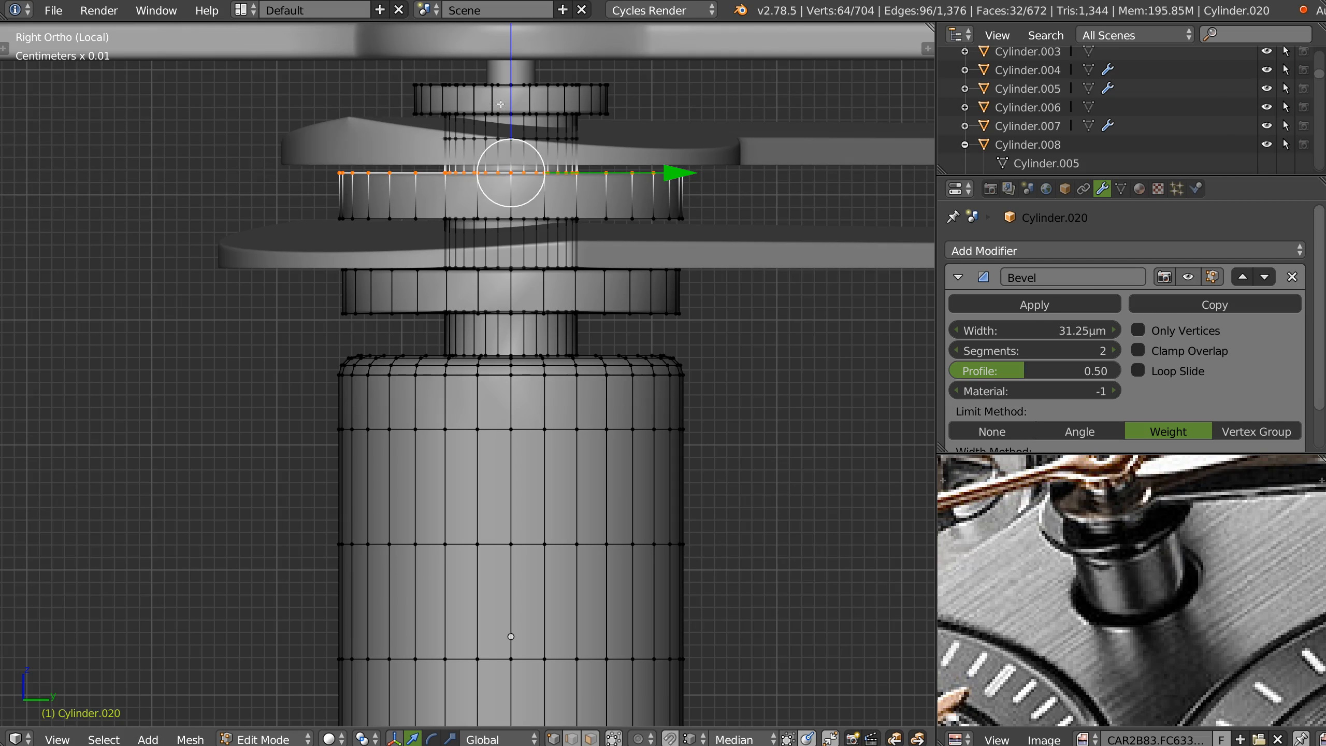
shift+middle_drag(515, 91, 482, 185)
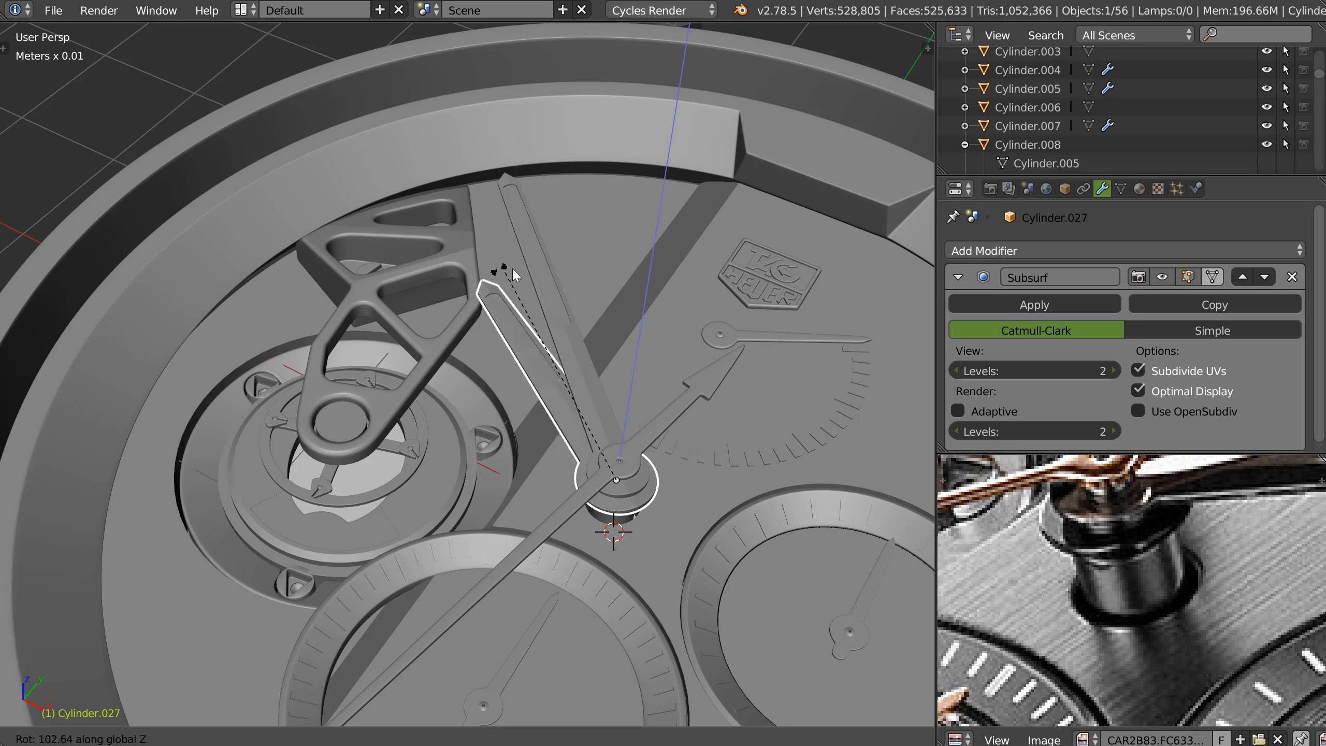
Rotate the shorter central hand about 109° around the global Z axis, over the skeleton bridge
right_click(474, 274)
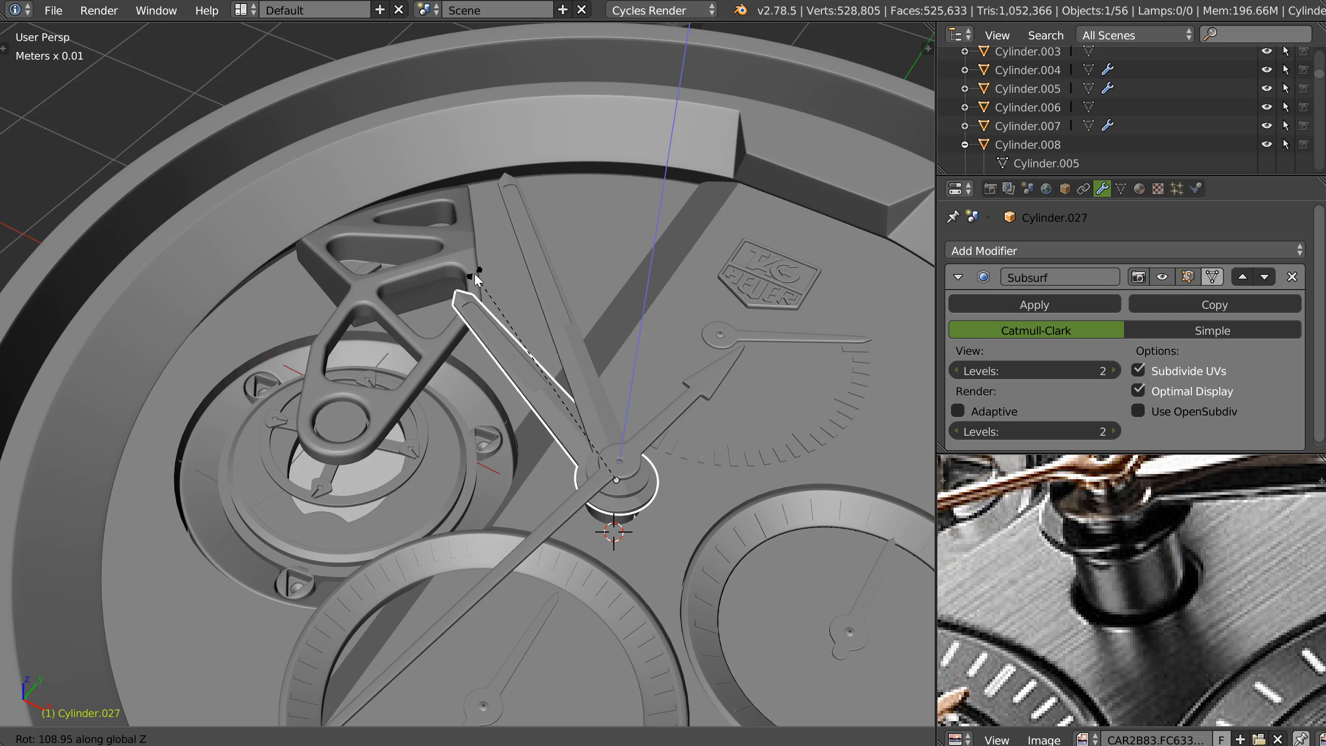
key(KP_Decimal)
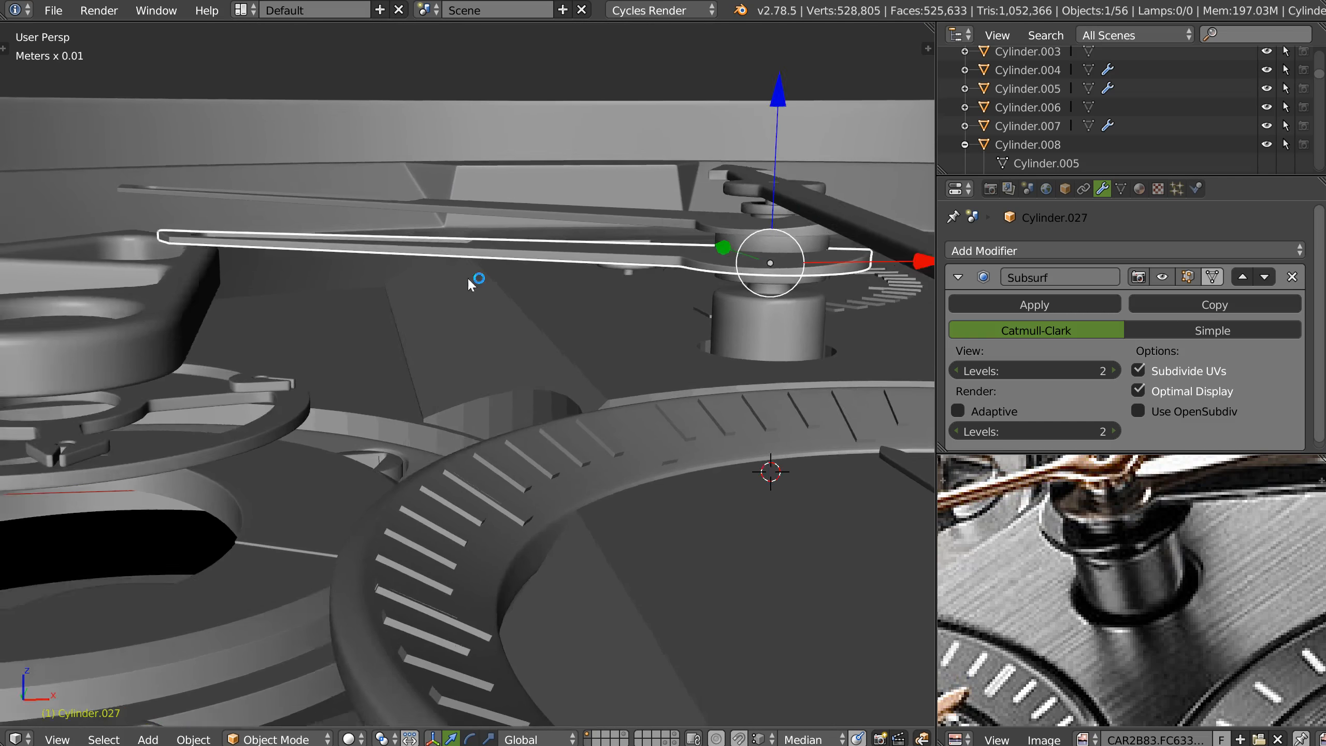
shift+middle_drag(468, 279, 621, 304)
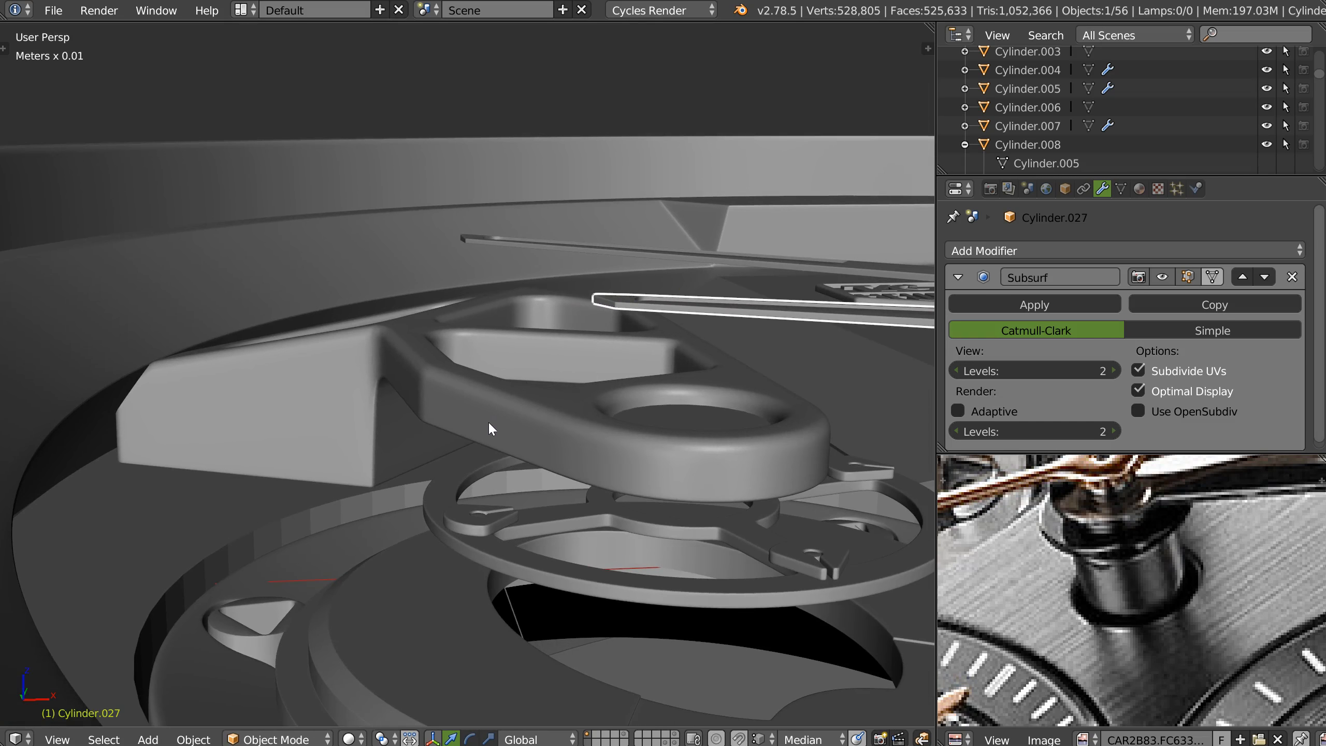
Select the skeleton bridge below the hands and lower it slightly along Z
right_click(489, 422)
drag(678, 291, 676, 301)
middle_drag(553, 315, 187, 411)
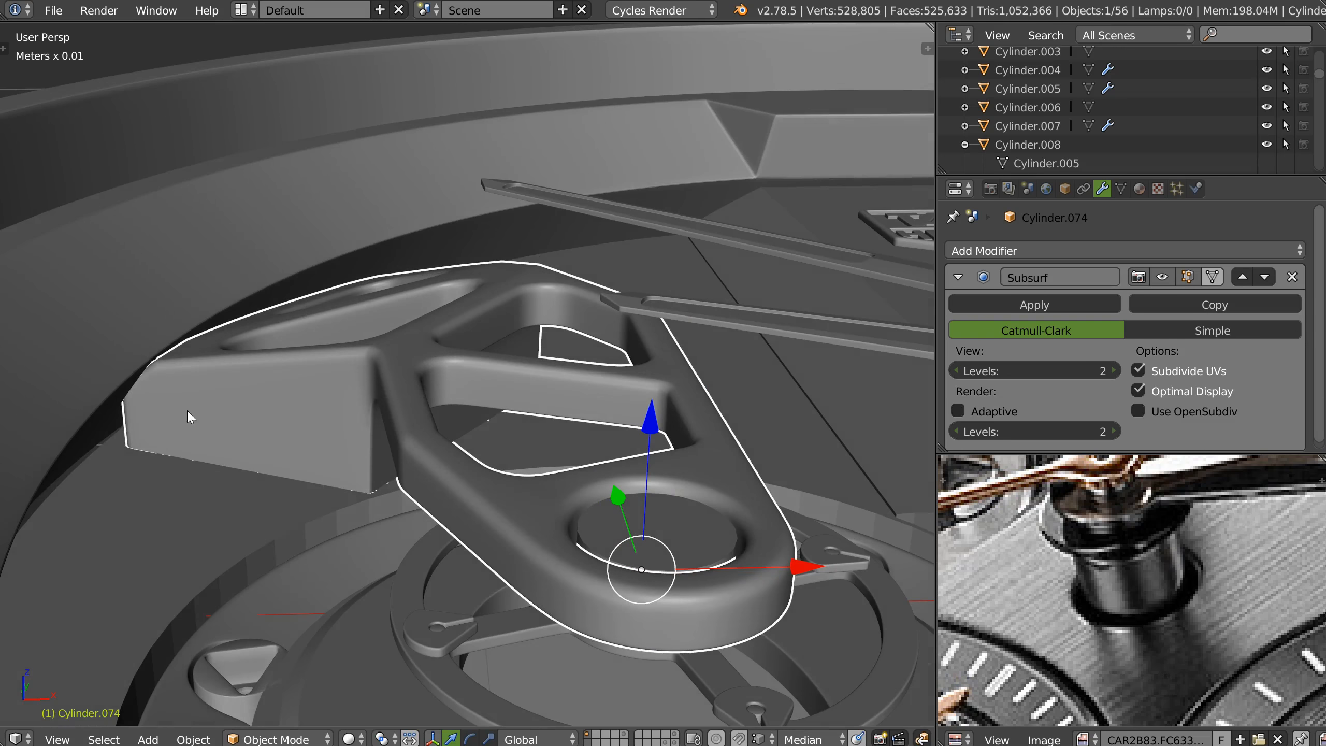
Edit the bridge's mesh and move the vertices of its curved outer edge slightly in the top view
key(KP_7)
middle_drag(446, 365, 339, 344)
key(Tab)
key(KP_7)
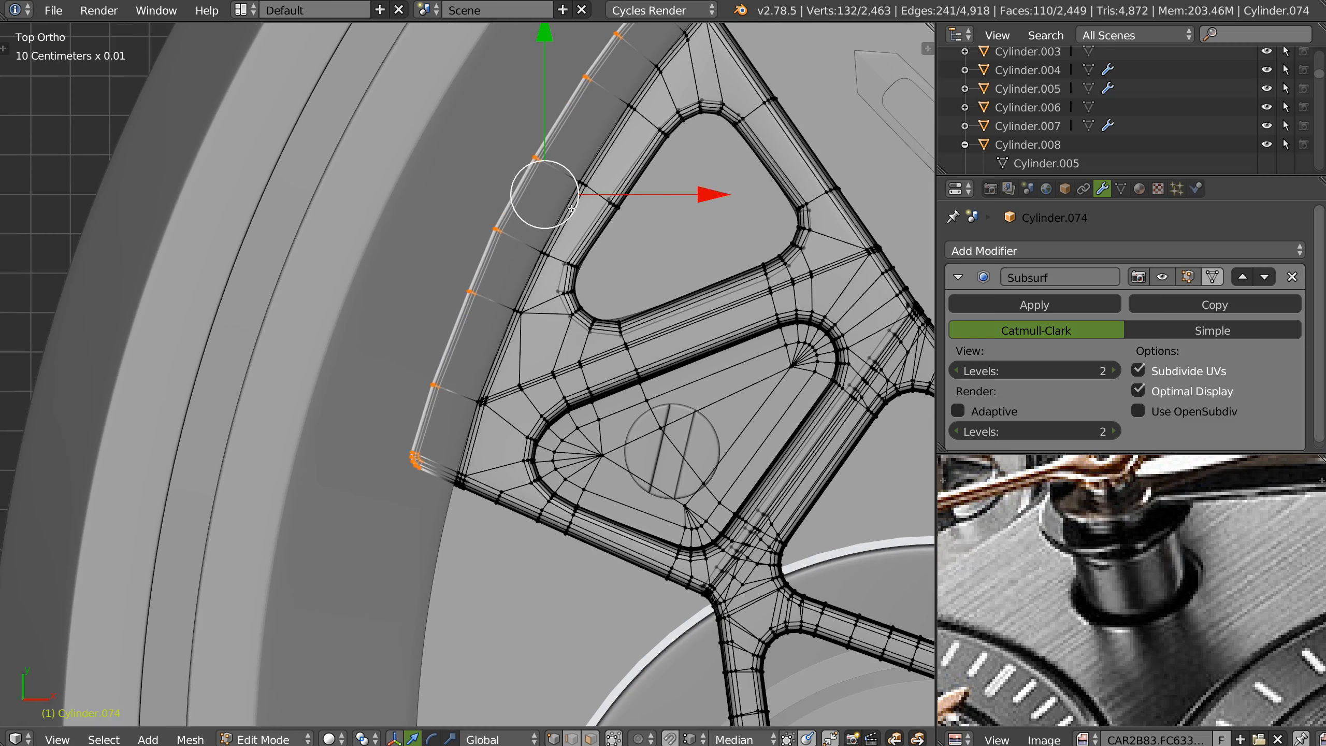
middle_drag(551, 327, 464, 325)
key(KP_Decimal)
key(KP_7)
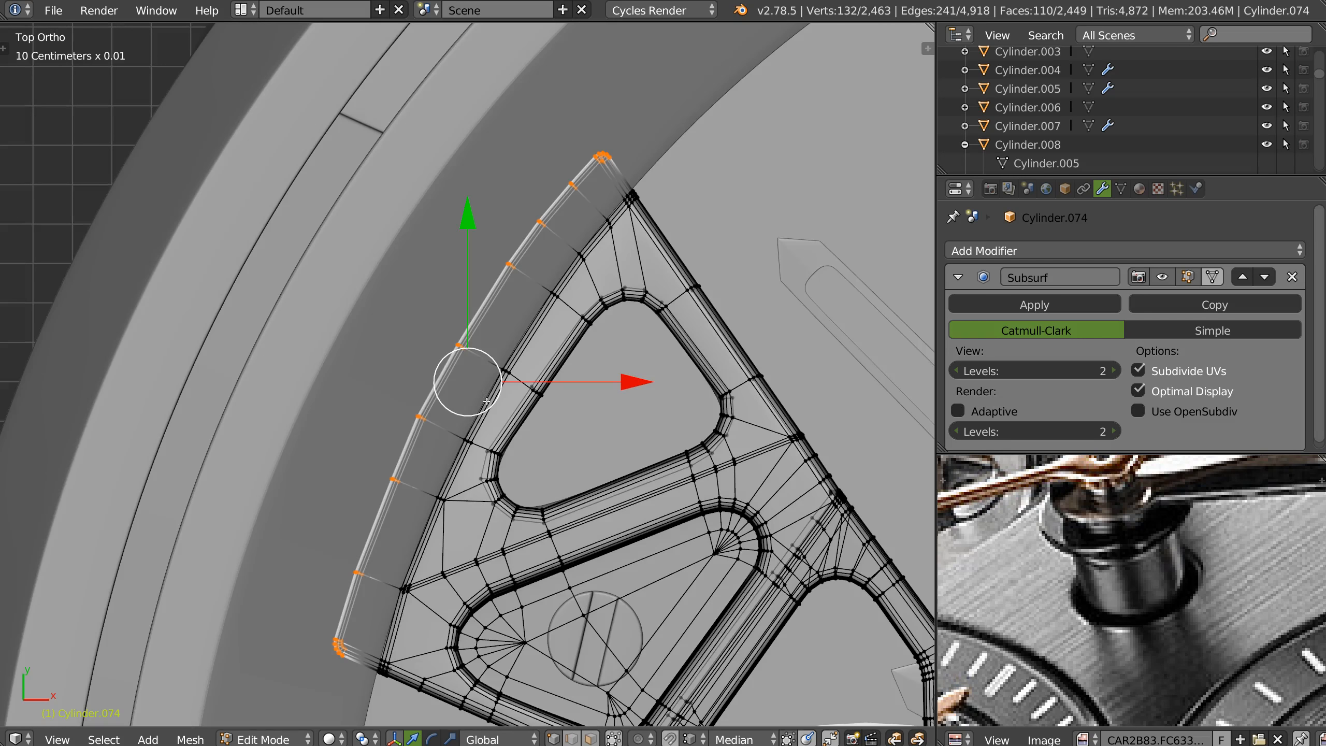
key(g)
click(509, 421)
Check the bridge's fit from an angle and make a further small shift to its mesh in the top view
key(Tab)
middle_drag(503, 392, 464, 476)
key(Tab)
key(KP_7)
shift+middle_drag(660, 550, 612, 333)
drag(580, 444, 586, 450)
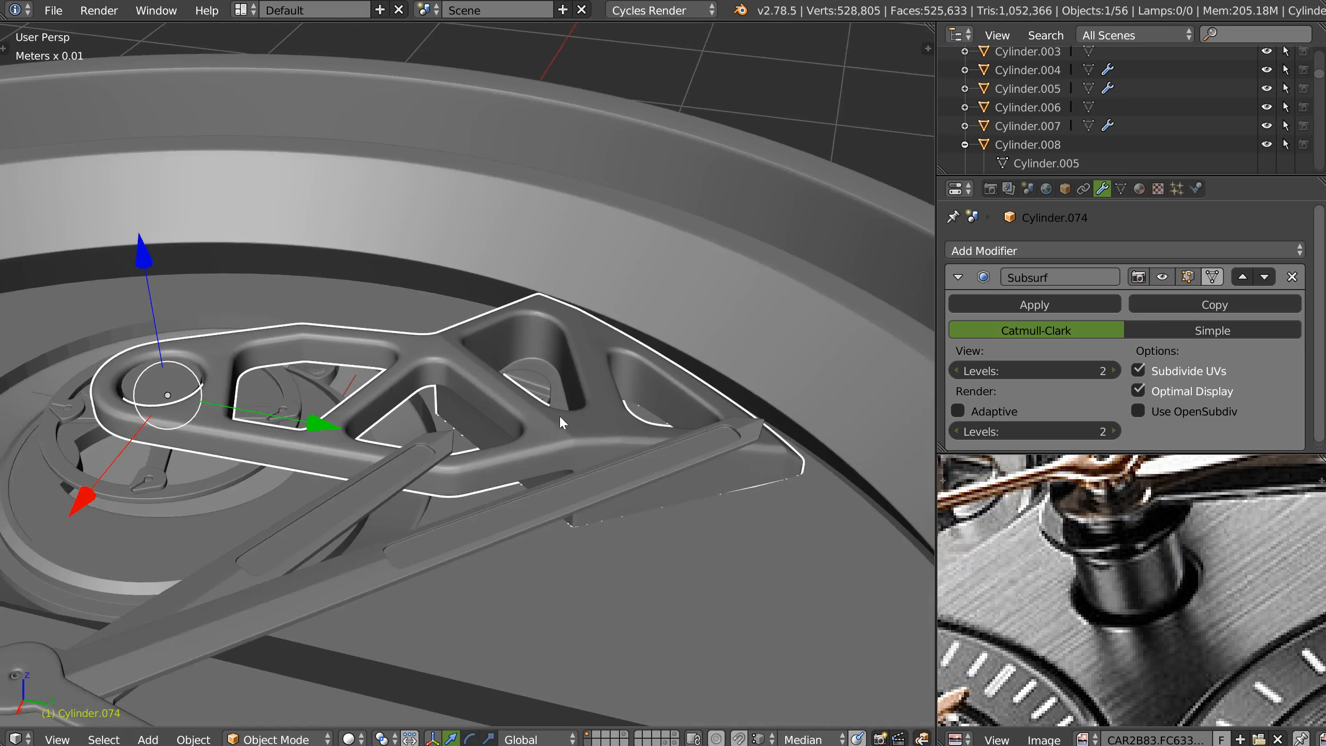
Select the outer ring together with the skeleton bridge and isolate both in local view
middle_drag(560, 415, 680, 454)
scroll(599, 437, up, 2)
key(KP_7)
shift+middle_drag(332, 173, 677, 628)
middle_drag(667, 324, 633, 339)
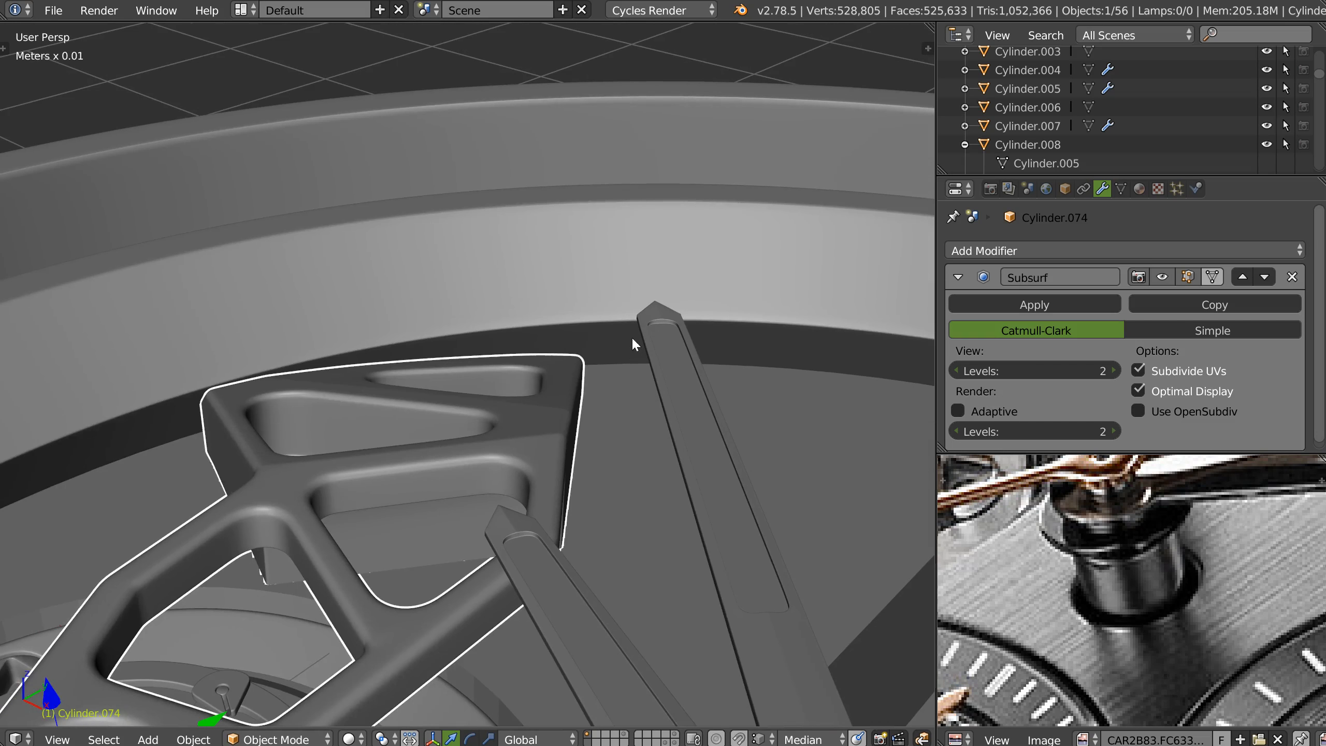
shift+right_click(595, 347)
key(KP_Divide)
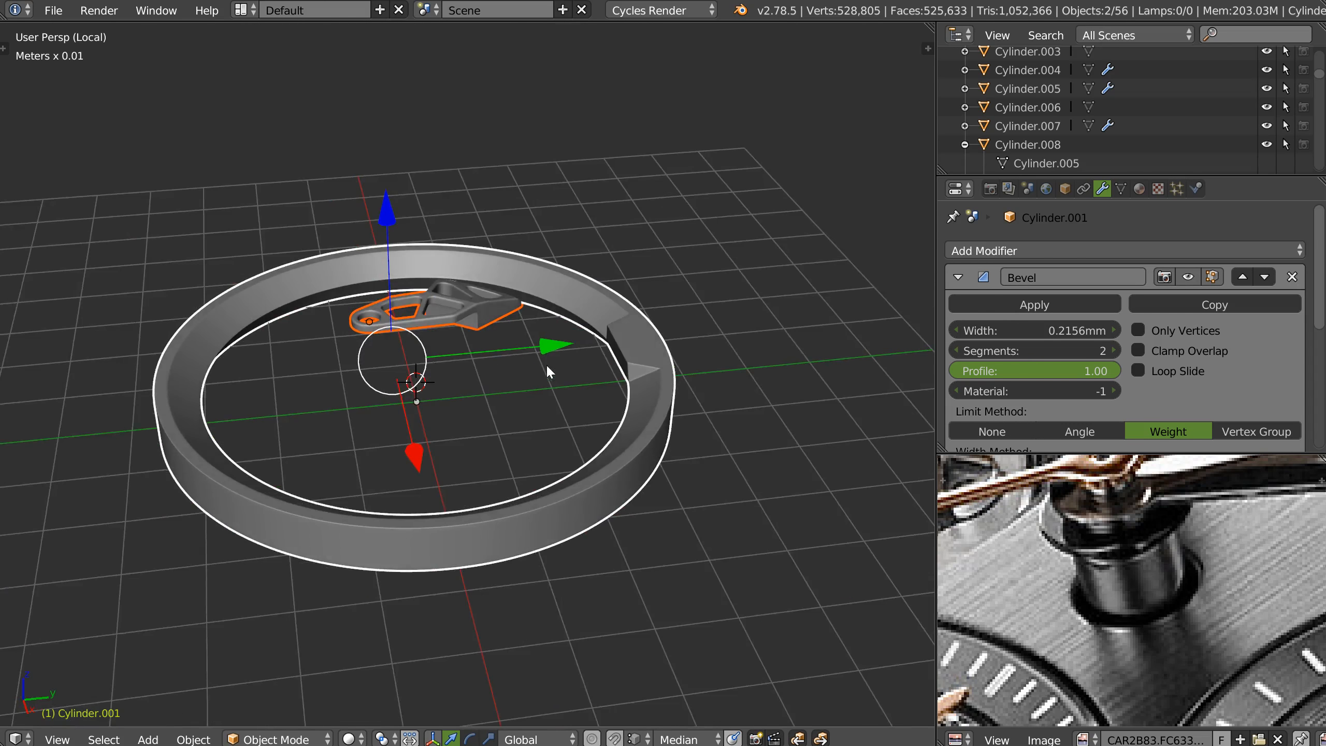
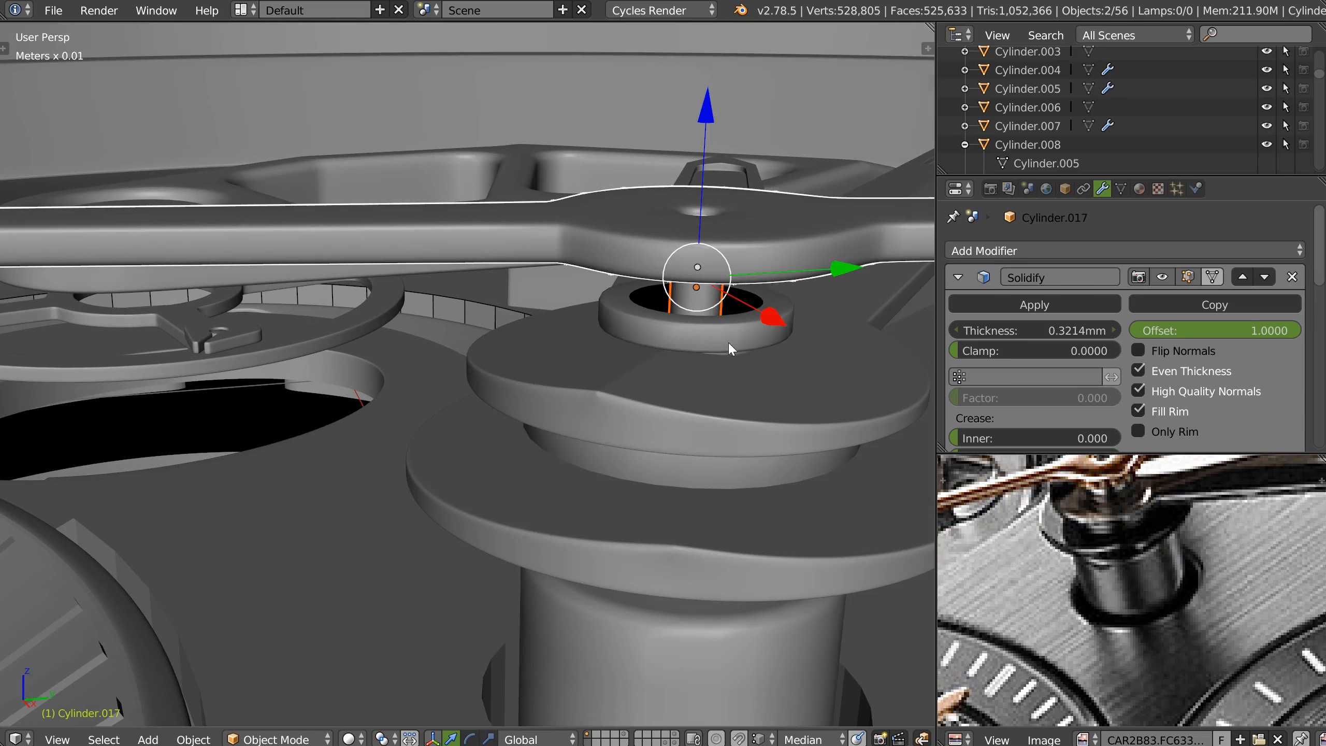
Extrude the inner rim loop of the post's top collar and scale it inward to narrow the hole around the pin
right_click(718, 343)
shift+middle_drag(761, 333, 656, 316)
scroll(657, 322, up, 2)
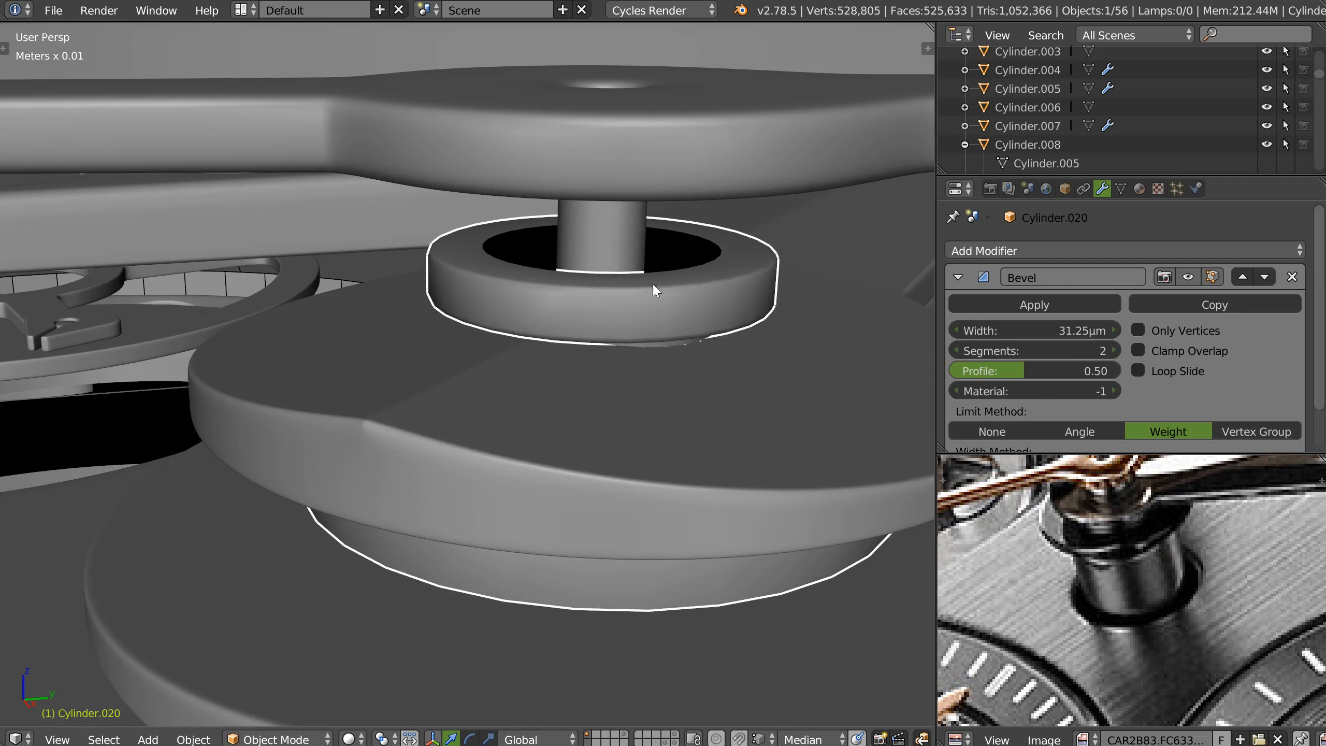
key(Tab)
shift+right_click(697, 270)
alt+right_click(709, 258)
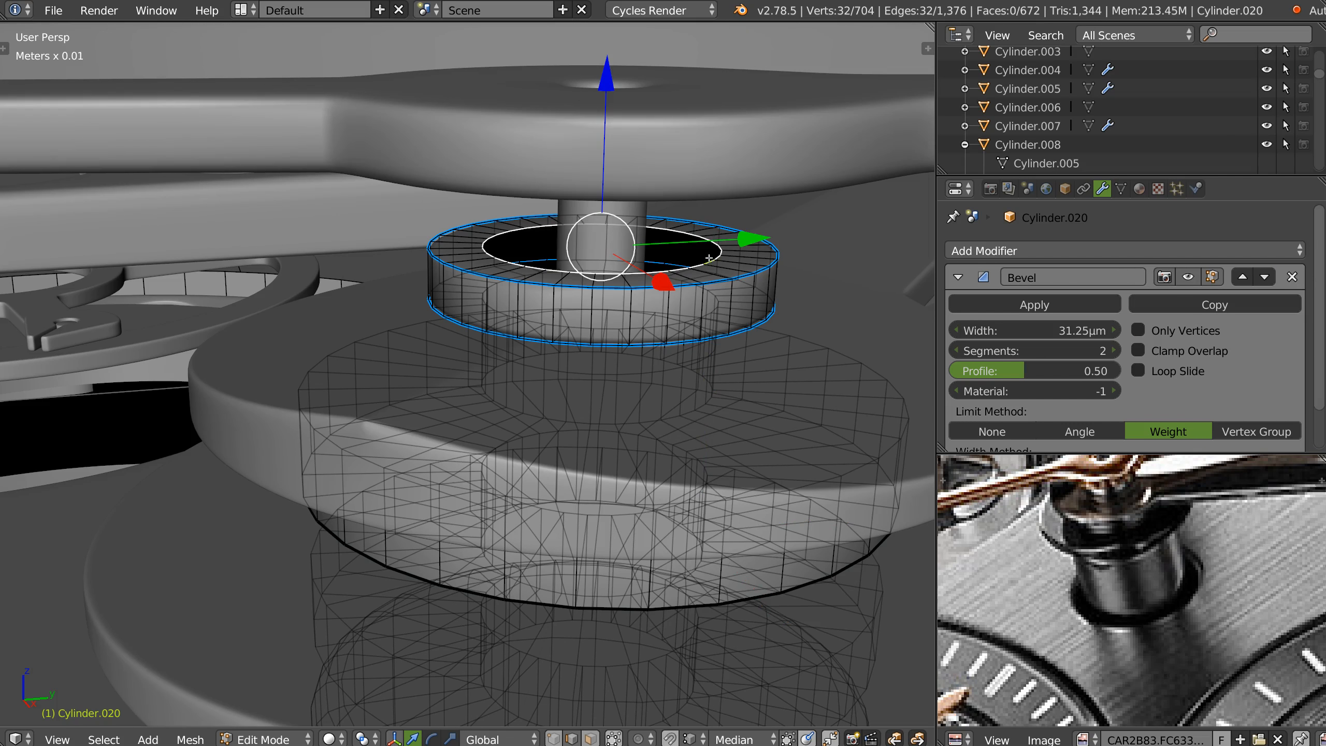
key(e)
key(s)
click(731, 279)
key(Tab)
Bevel the upper outer edge loop of the top collar with several segments to round its rim
scroll(678, 292, down, 5)
mouse_move(679, 293)
middle_down()
mouse_move(659, 256)
mouse_move(643, 296)
mouse_move(665, 290)
middle_up()
scroll(645, 317, up, 8)
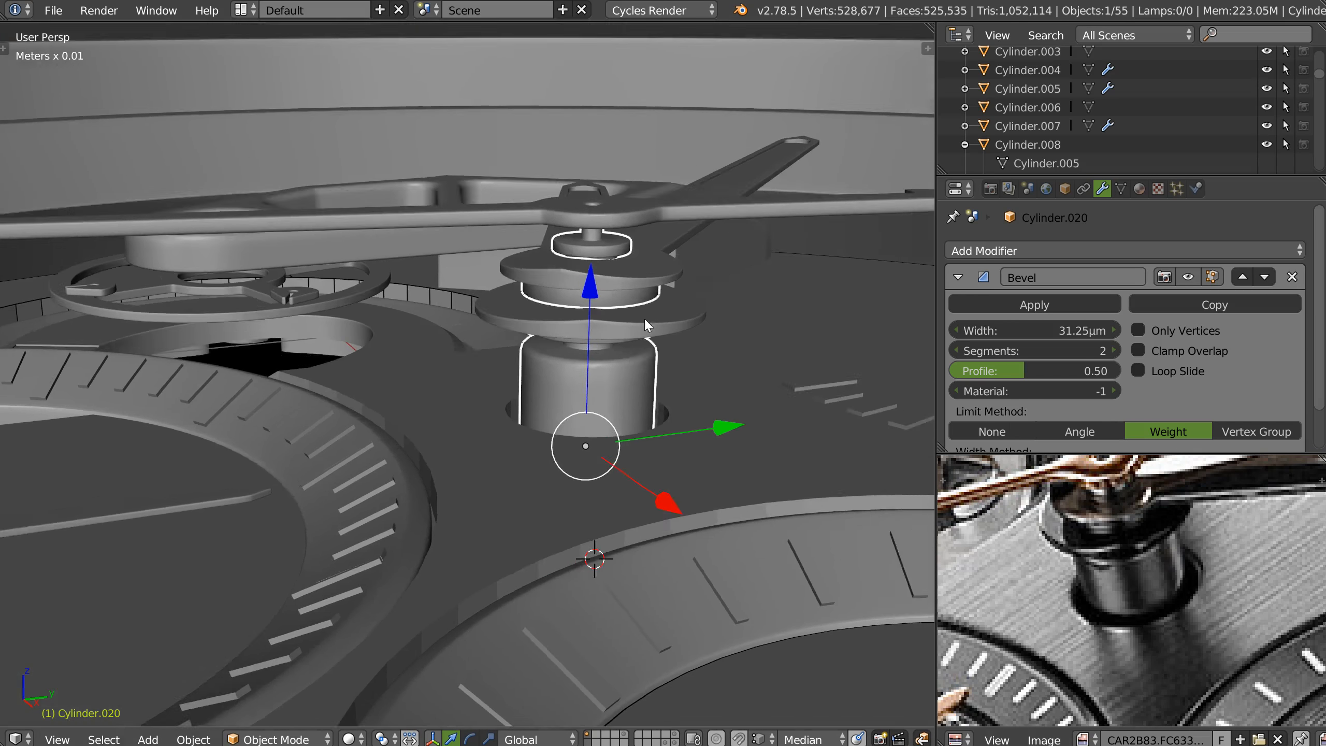
scroll(683, 287, up, 3)
key(Tab)
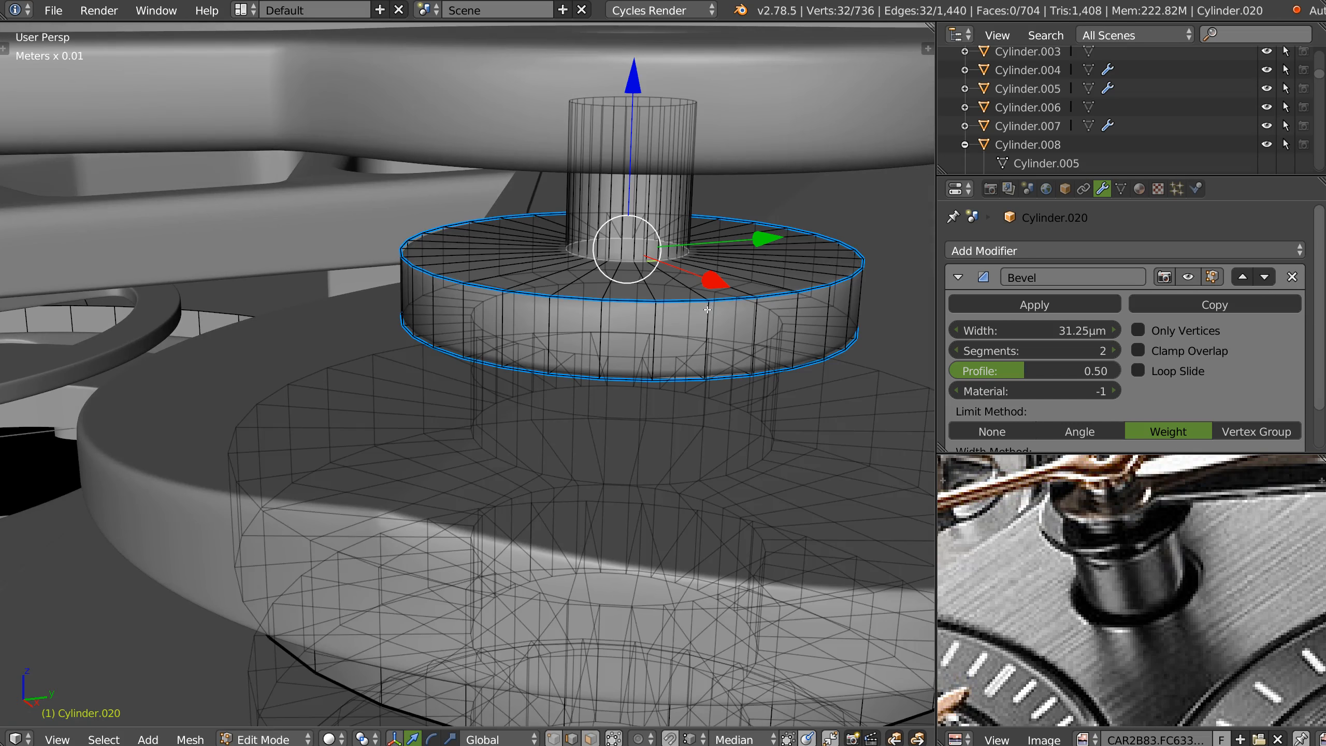
key(shift+space)
click(601, 310)
key(ctrl+b)
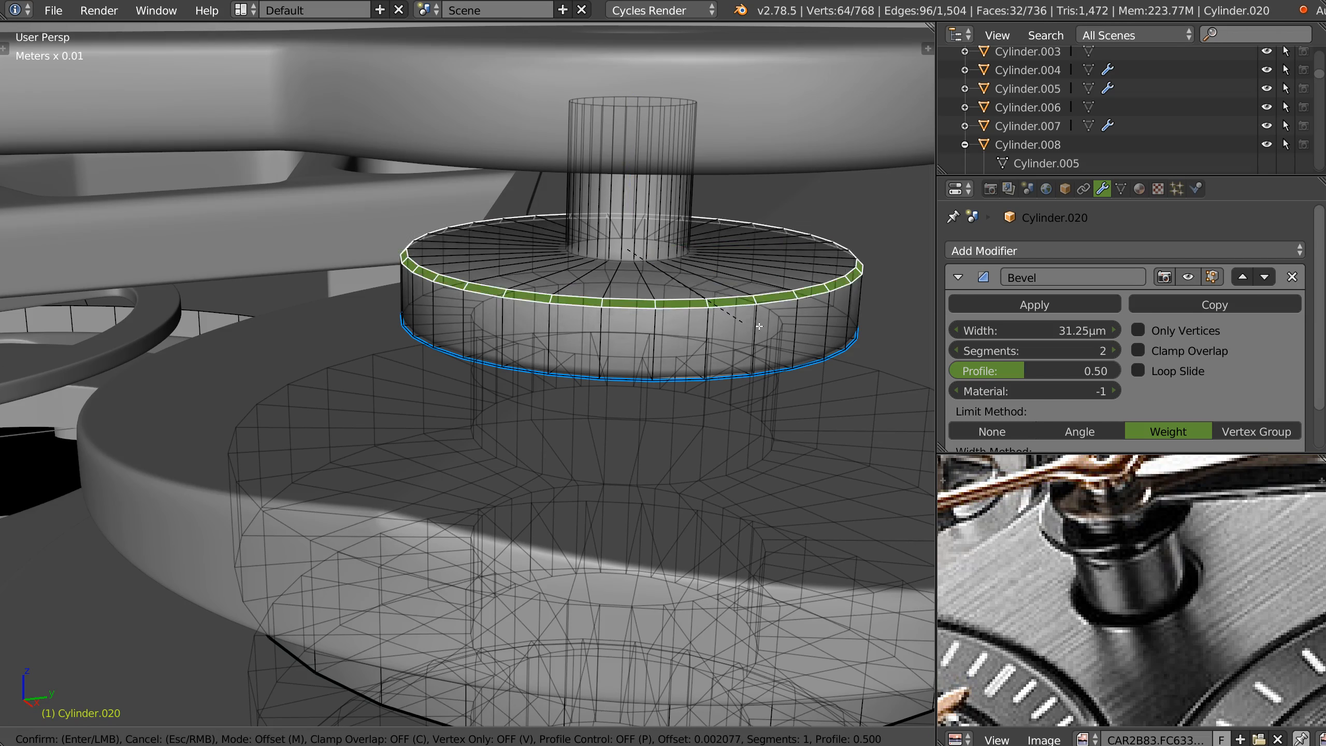
scroll(756, 324, up, 1)
click(765, 331)
Select the top collar's rounded upper faces and raise them slightly along Z
key(ctrl+Tab)
alt+shift+right_click(747, 269)
drag(634, 102, 644, 81)
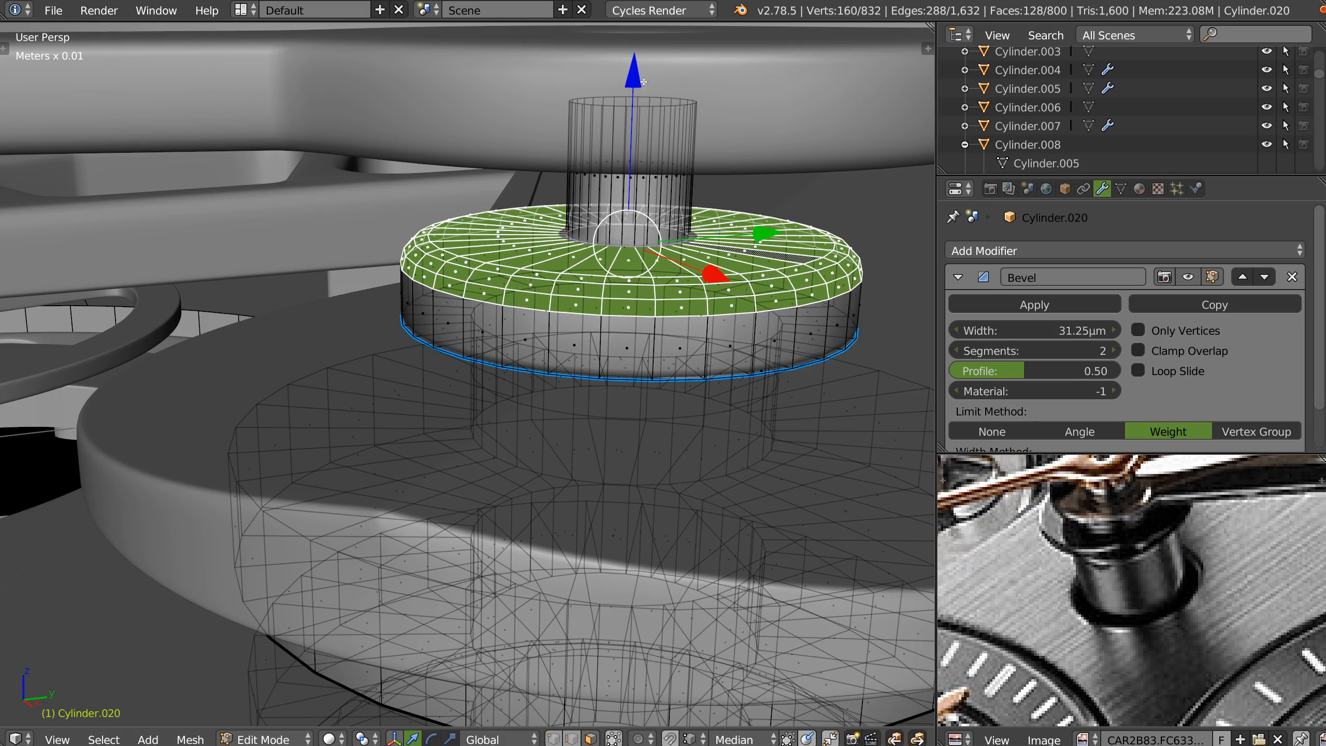
key(Tab)
scroll(642, 224, down, 6)
middle_drag(641, 225, 621, 273)
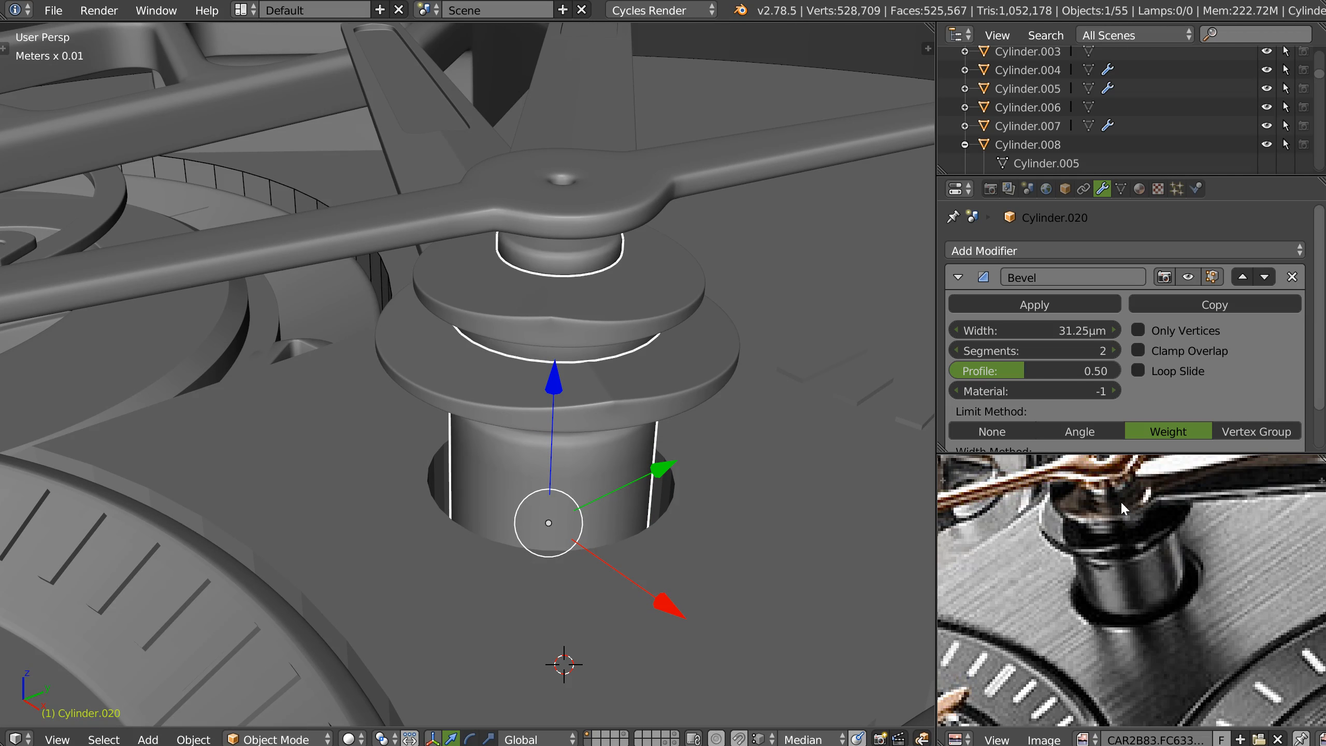
middle_drag(570, 388, 556, 430)
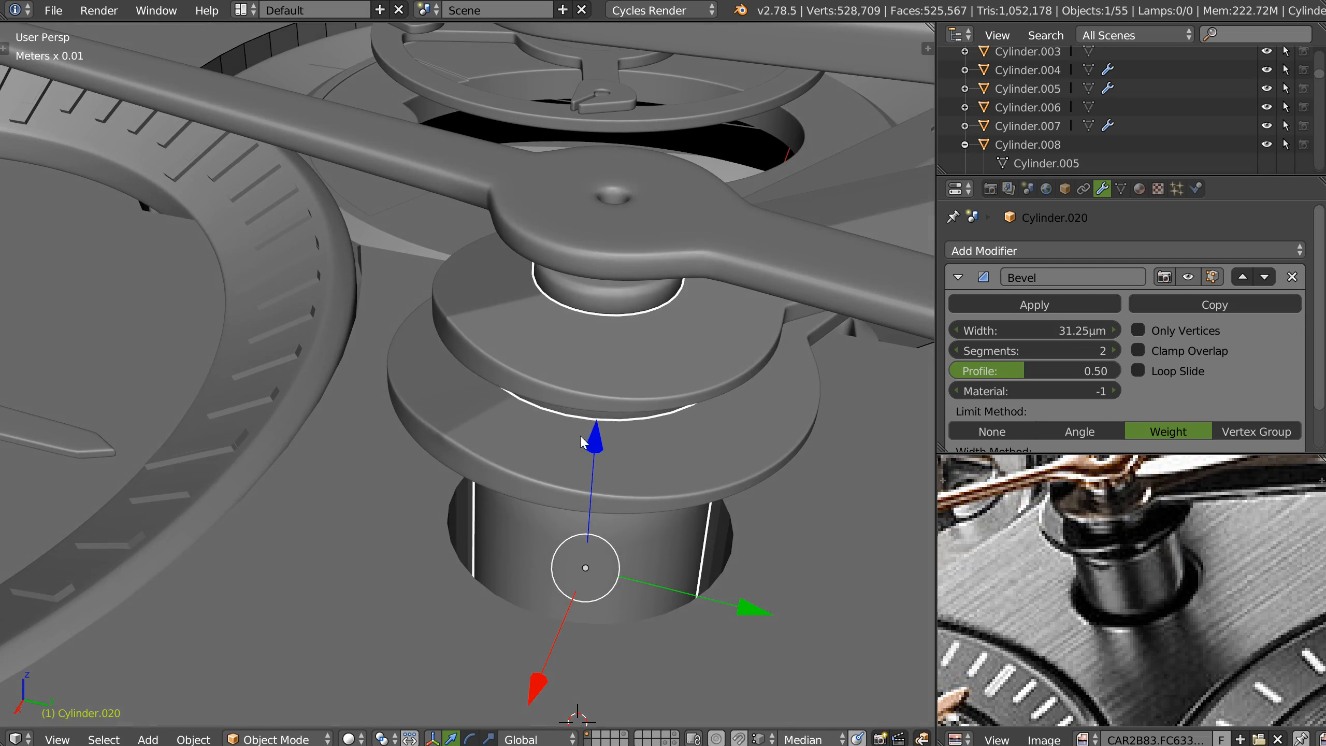
middle_drag(655, 403, 721, 391)
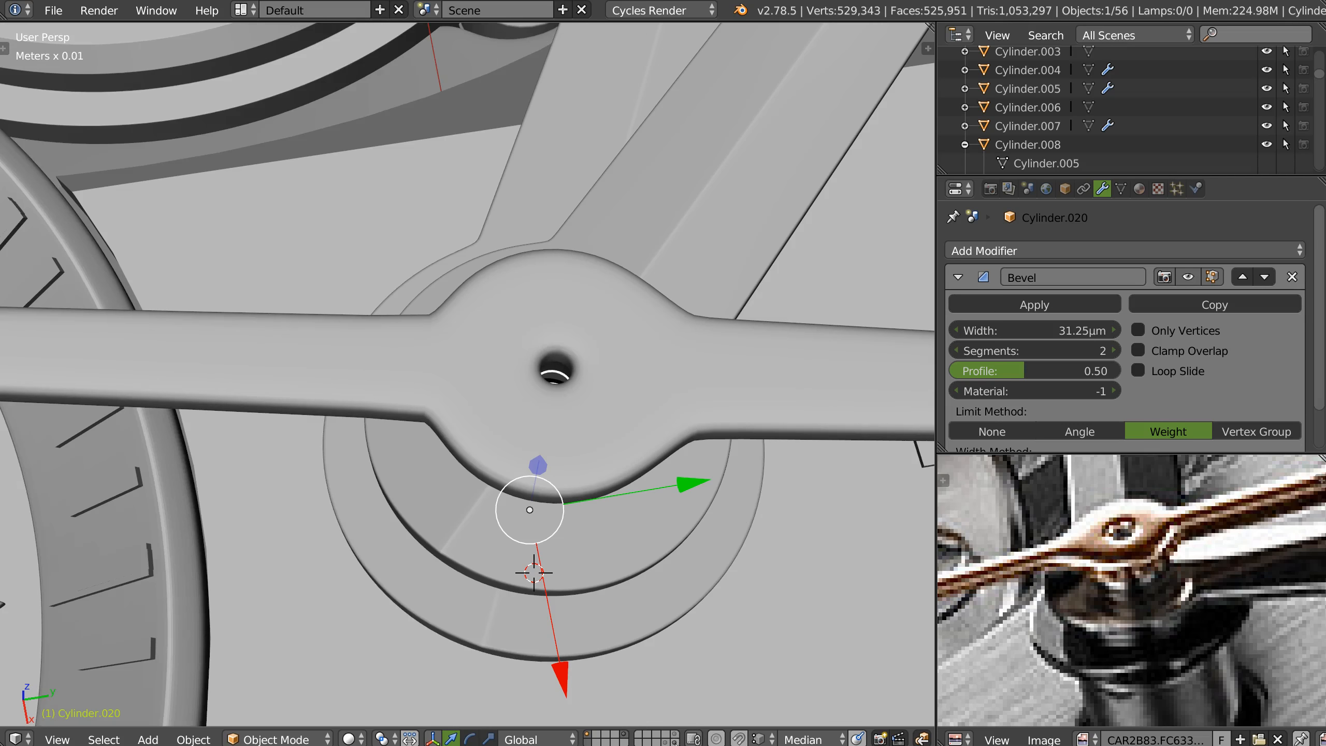
Place the pin's duplicate above the long hand's hub and isolate the pin and the hand in local view
shift+click(667, 743)
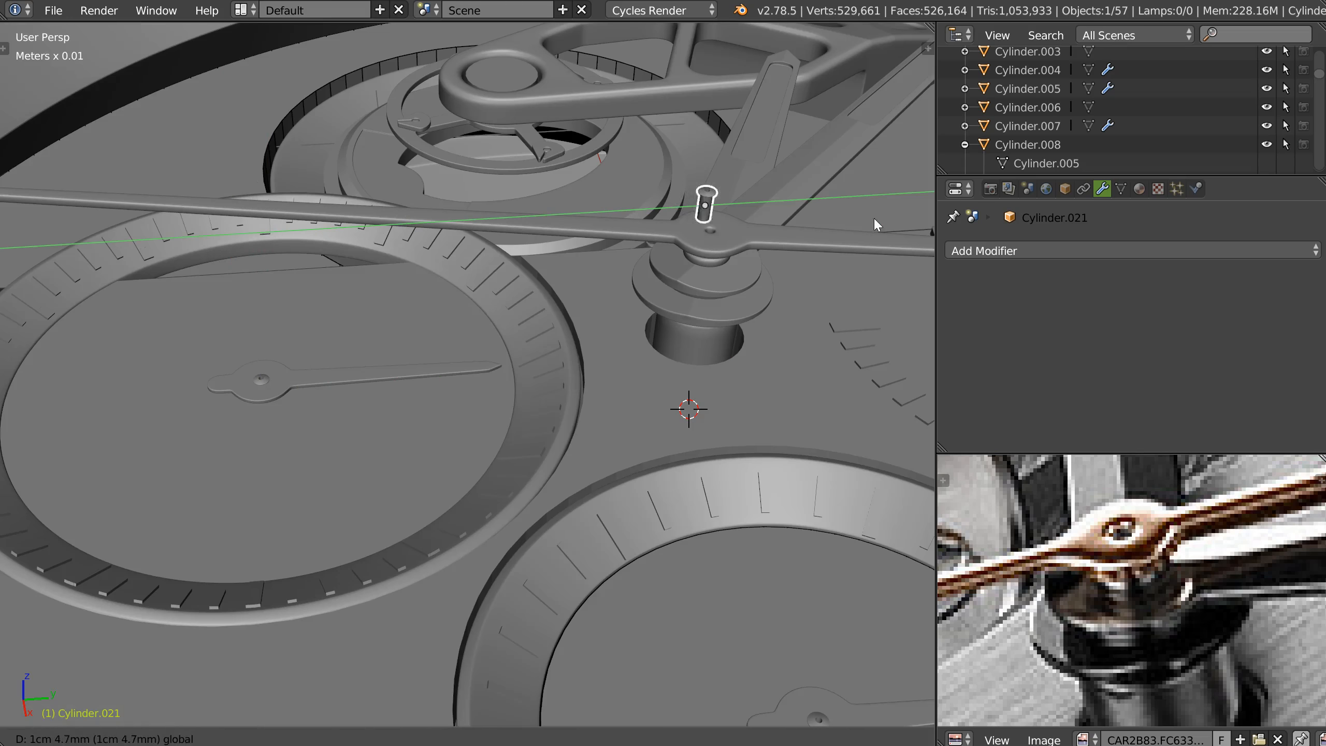
click(807, 235)
shift+click(793, 235)
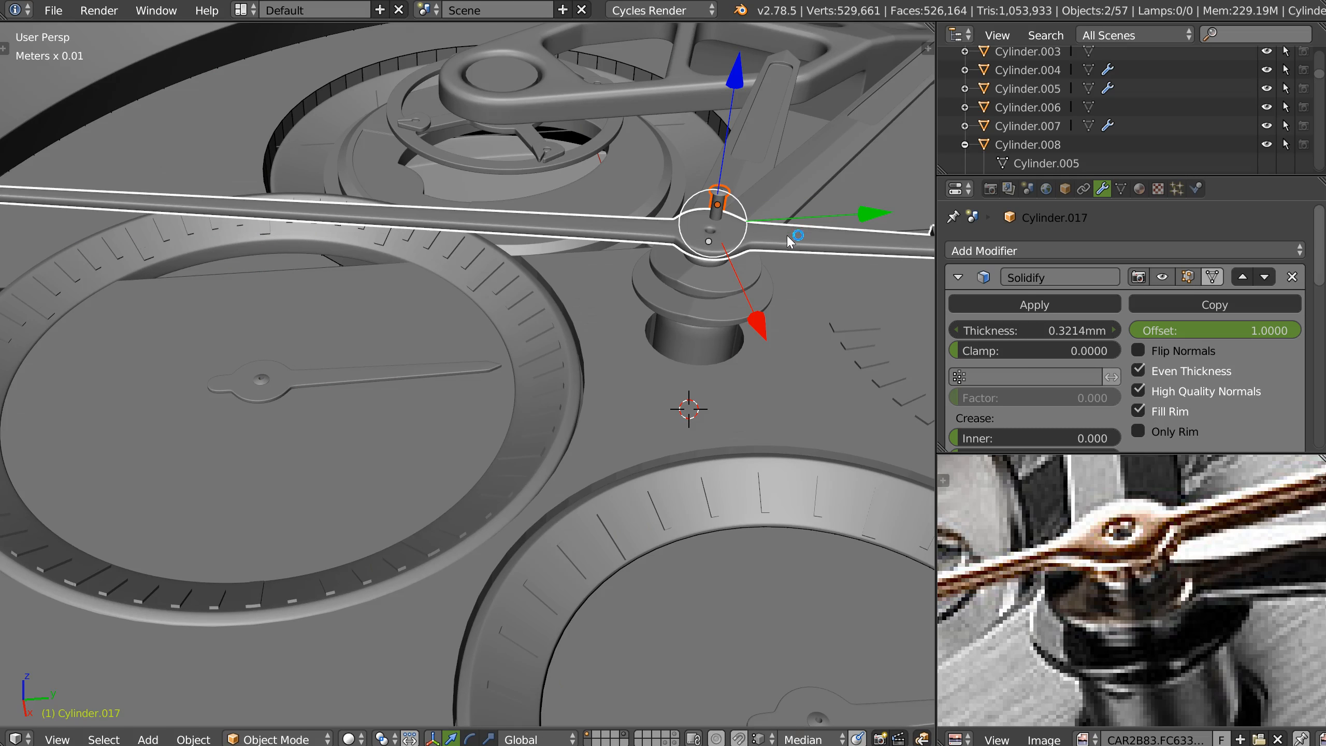
key(KP_Divide)
key(s)
right_click(558, 361)
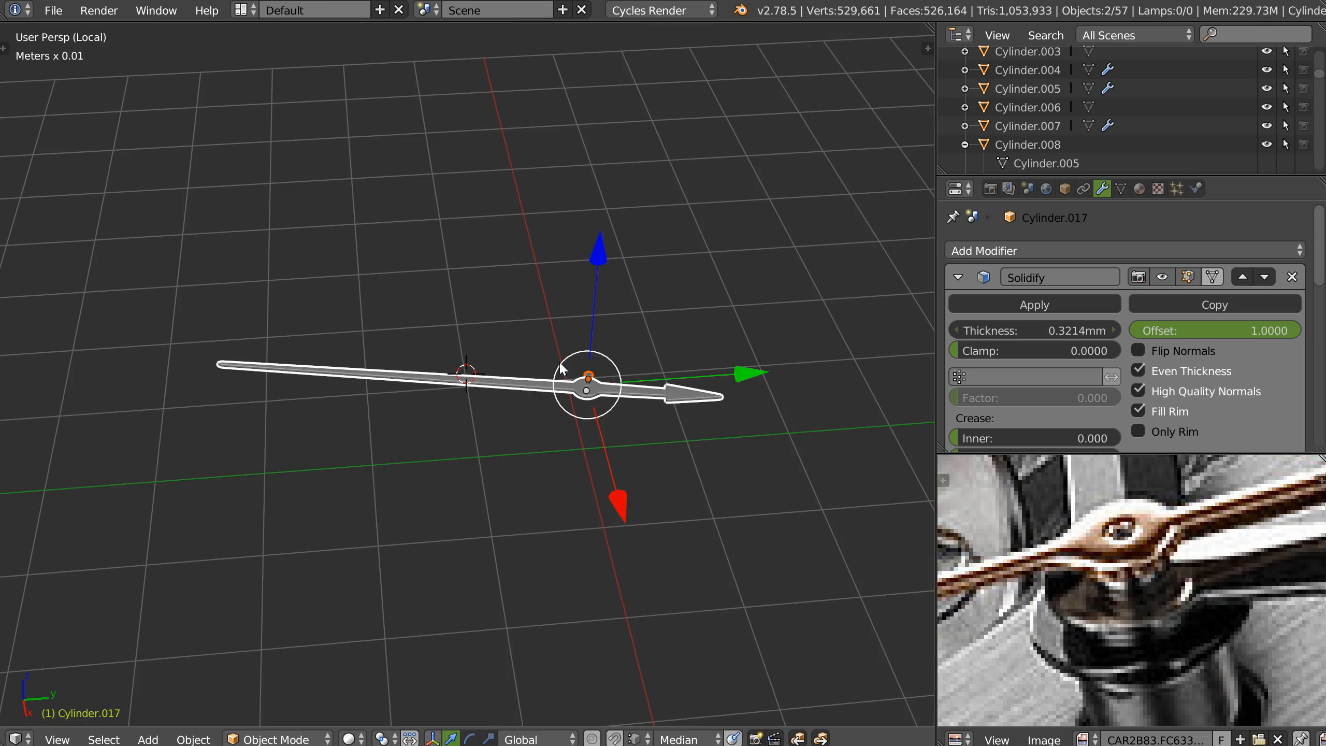
Align the pin with the hole in the hand's hub as seen from above
right_click(588, 374)
key(KP_7)
scroll(449, 398, up, 12)
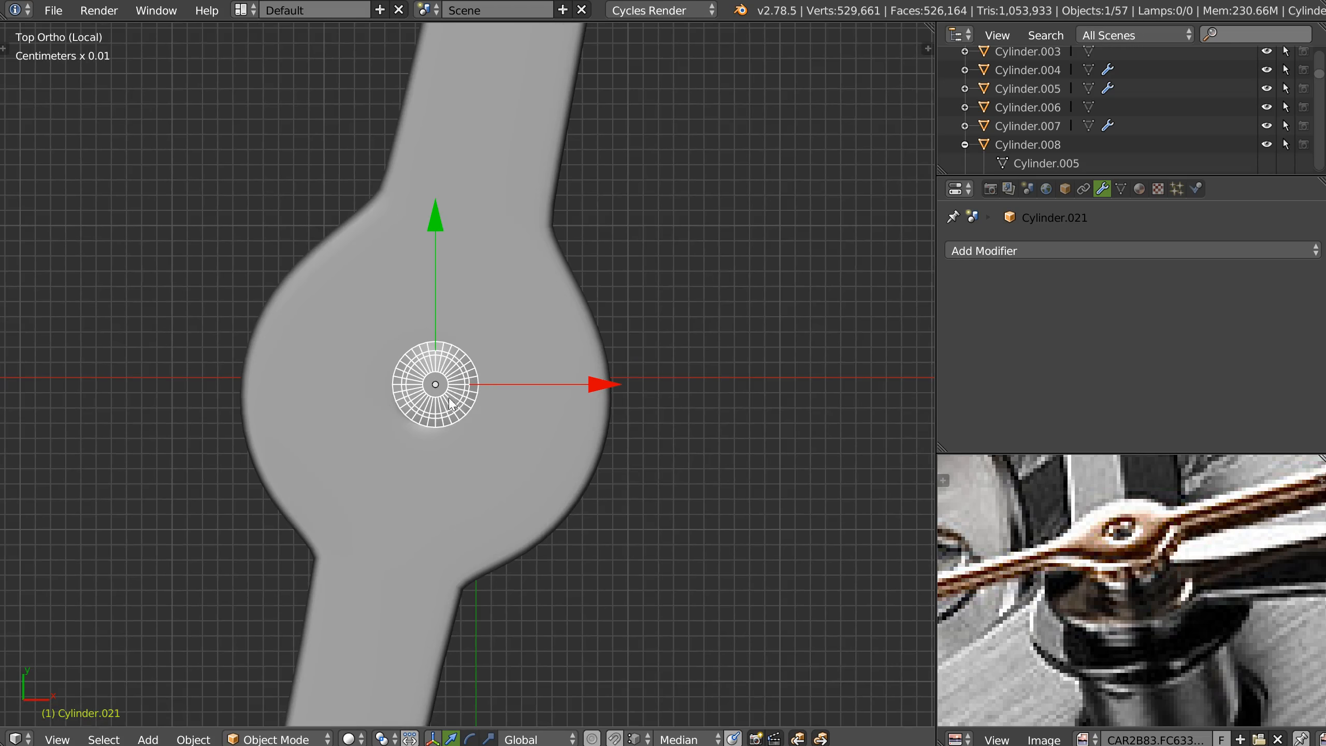
key(z)
scroll(388, 396, up, 6)
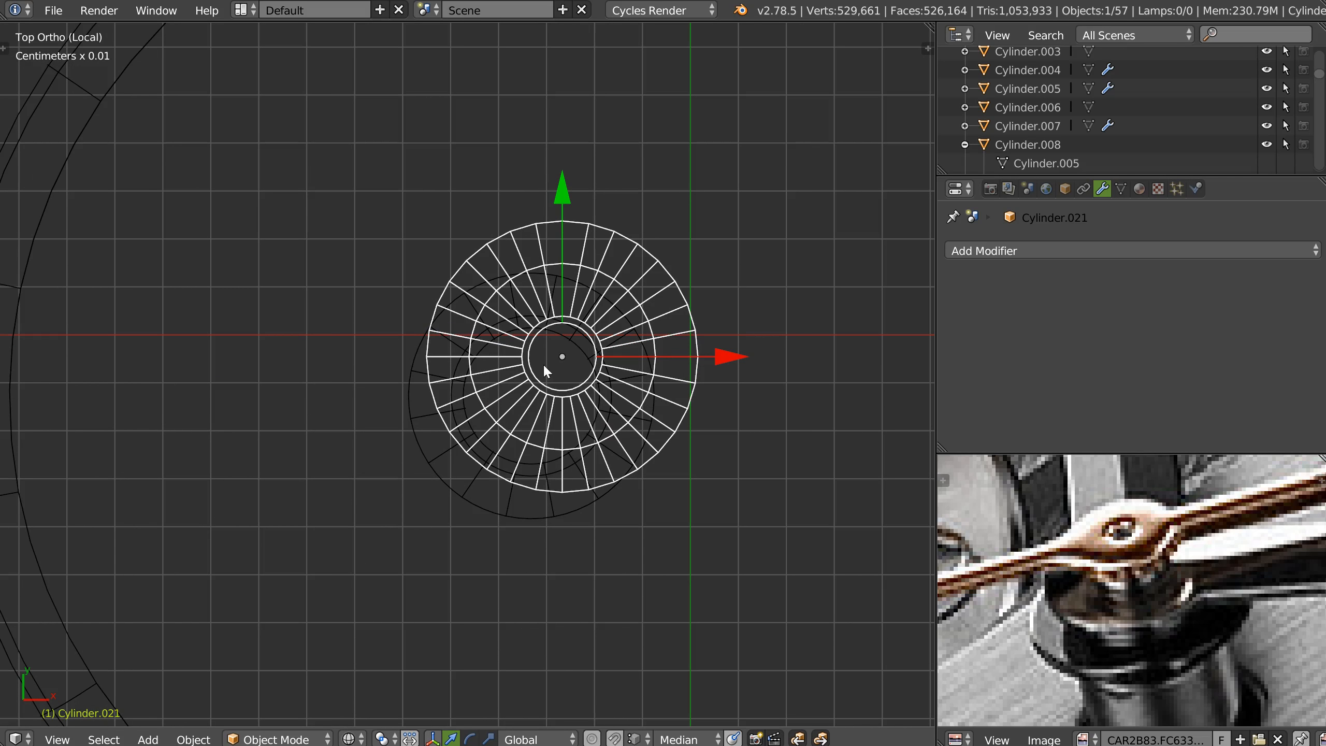
key(g)
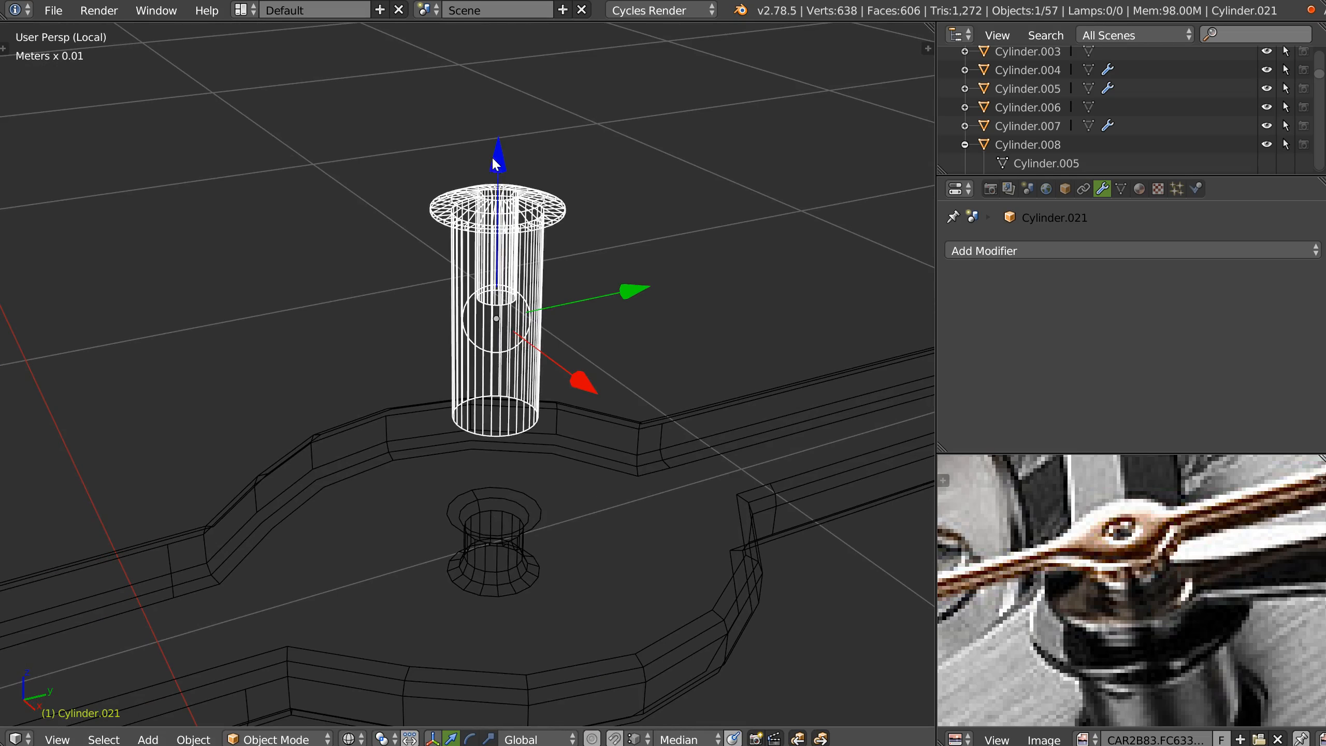
Lower the pin along Z into the hub's hole until its head sits just above the hand's surface
key(g)
key(z)
click(632, 488)
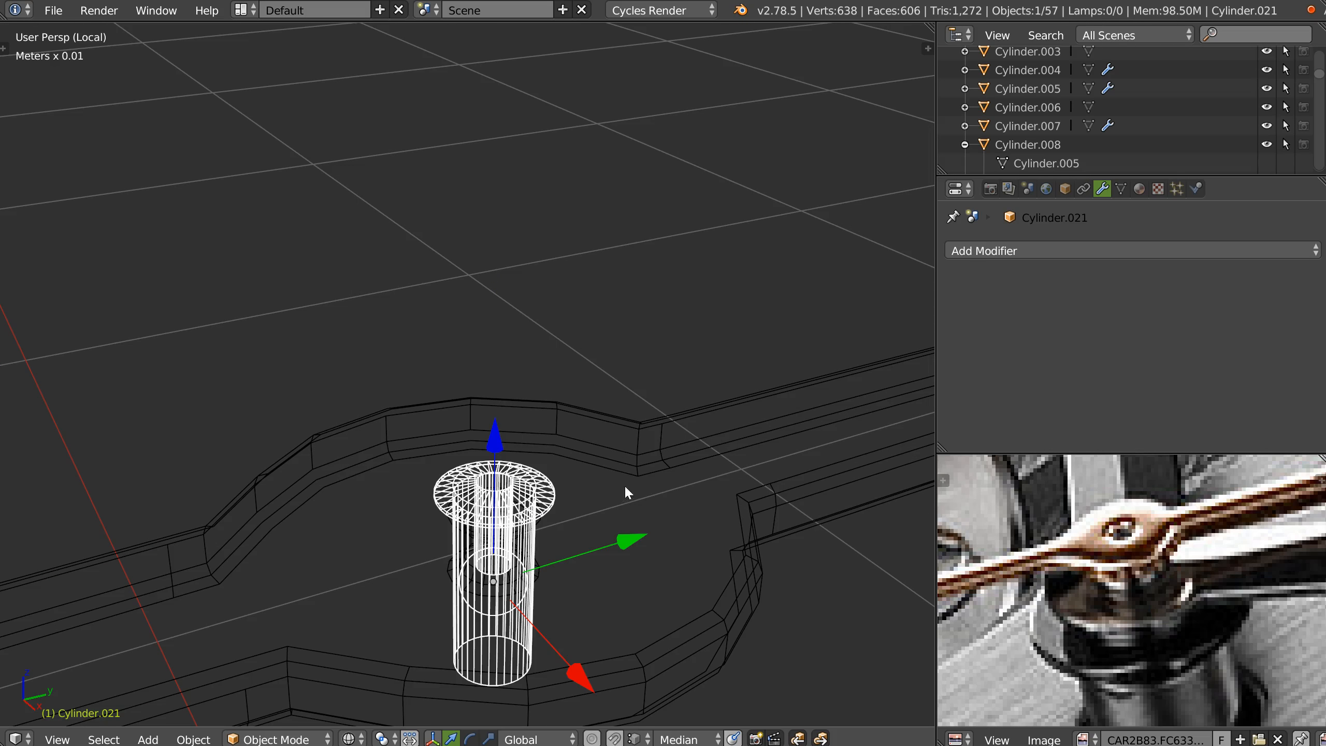
key(s)
right_click(561, 467)
key(z)
mouse_move(543, 461)
shift+middle_down()
mouse_move(535, 390)
mouse_move(491, 387)
mouse_move(525, 332)
shift+middle_up()
scroll(525, 330, up, 2)
drag(509, 344, 507, 368)
Try to shift the pin along Y onto the bright spot of the hub in the reference image
key(KP_7)
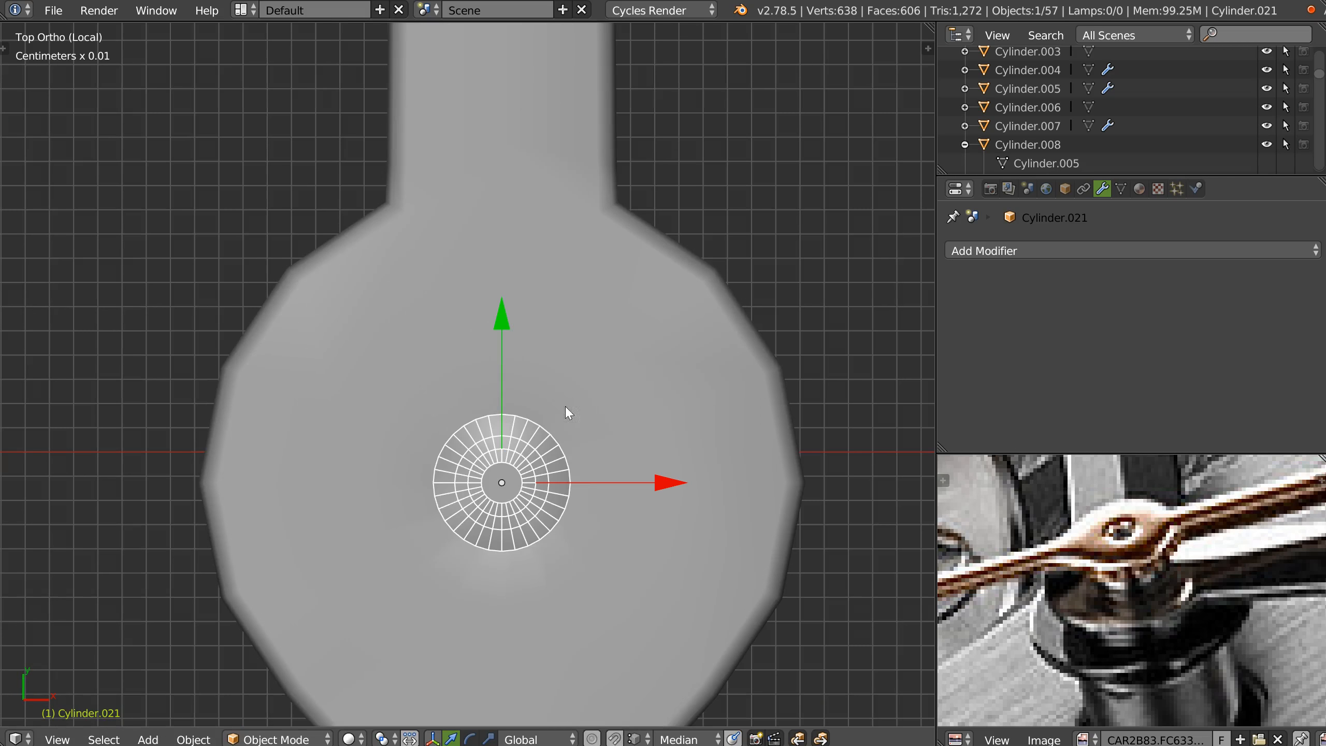
key(shift+z)
click(671, 344)
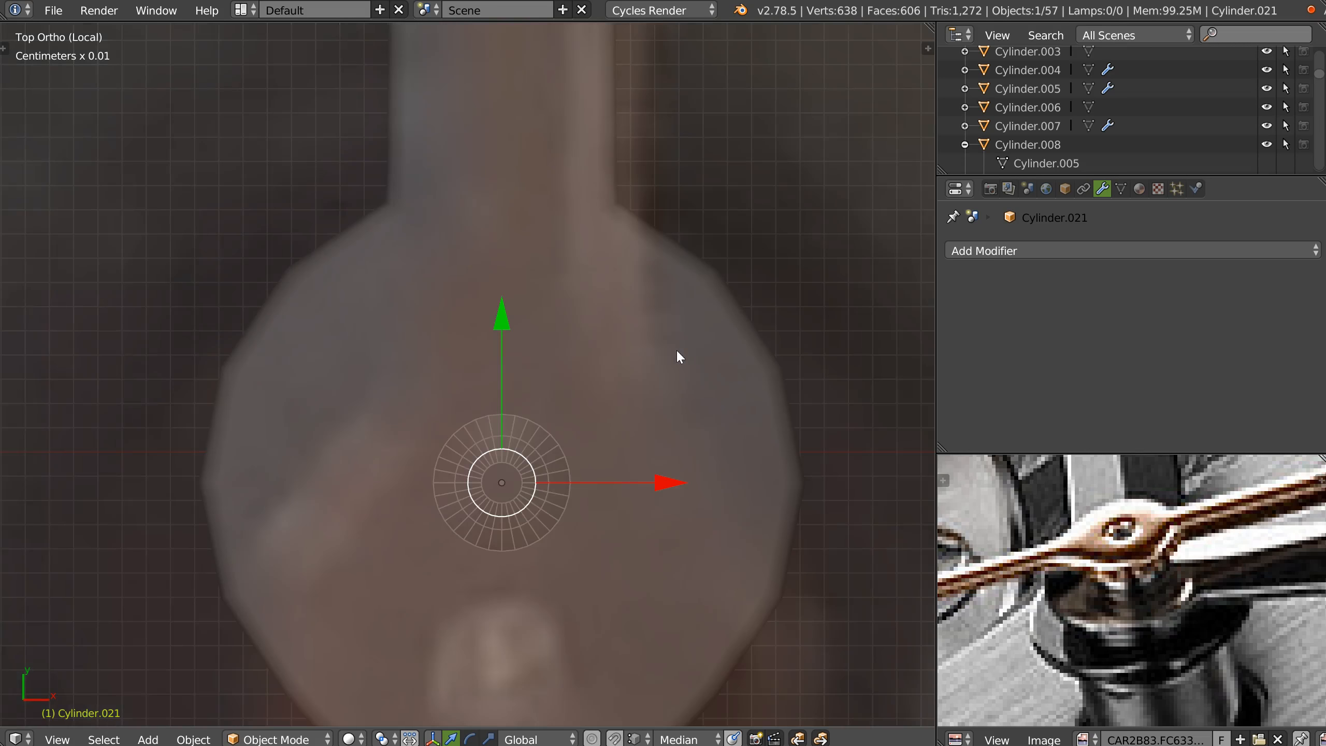
scroll(695, 323, down, 6)
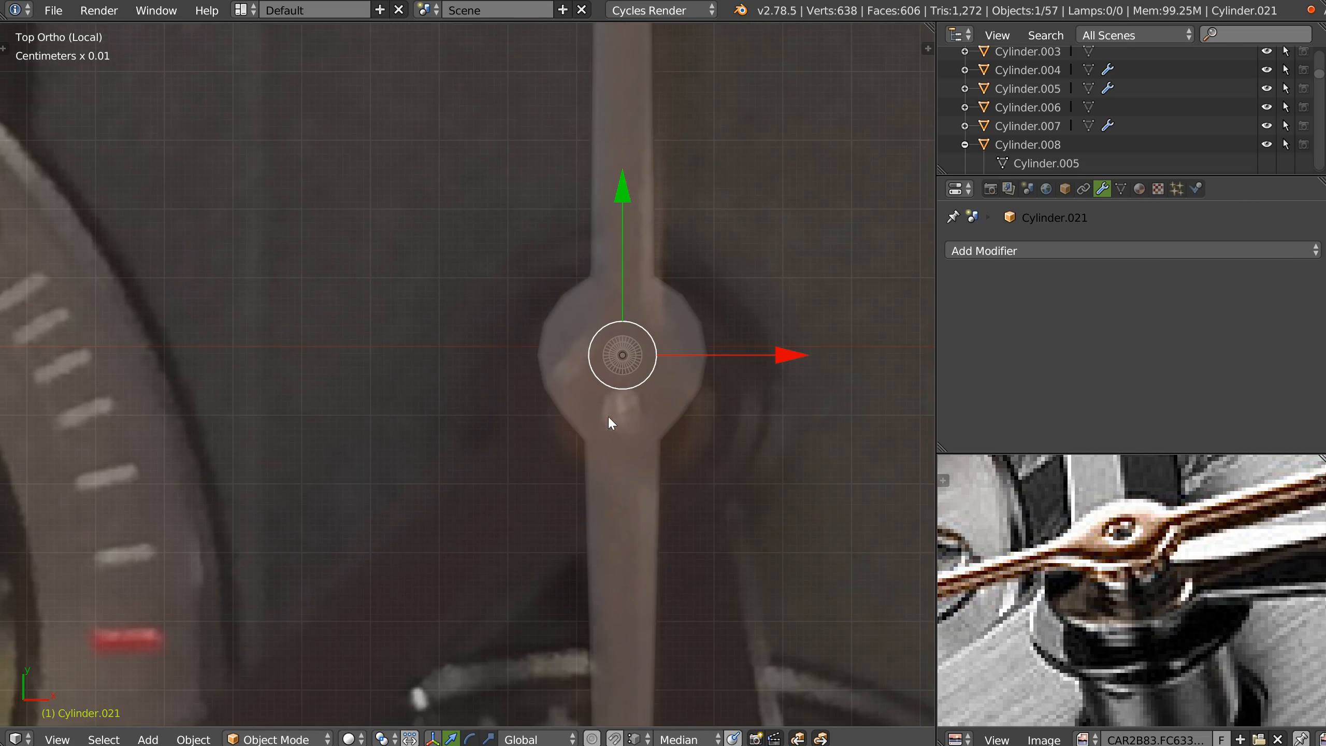
drag(624, 198, 624, 253)
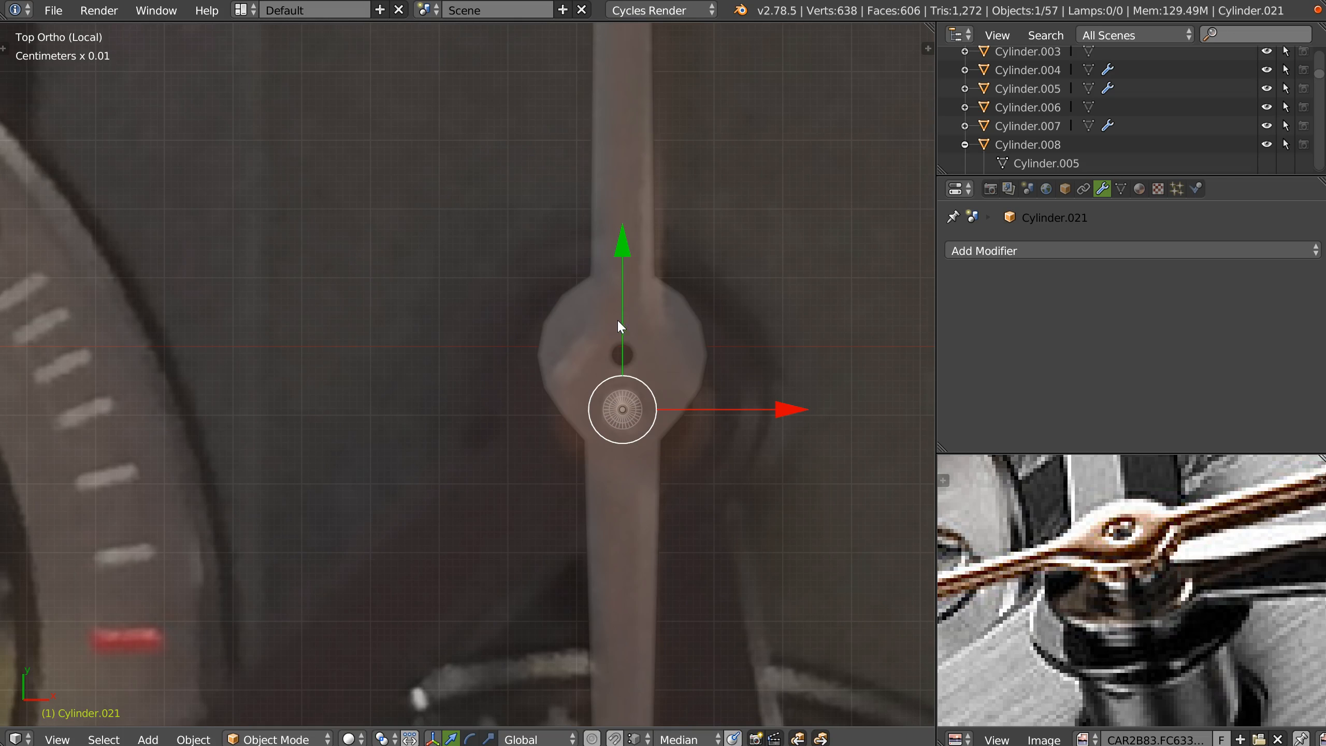
Open the long hand's mesh for editing and select the edges around its center hole
right_click(616, 319)
key(Tab)
ctrl+middle_drag(605, 384, 722, 276)
key(Tab)
click(624, 309)
alt+shift+right_click(644, 356)
key(Tab)
click(503, 270)
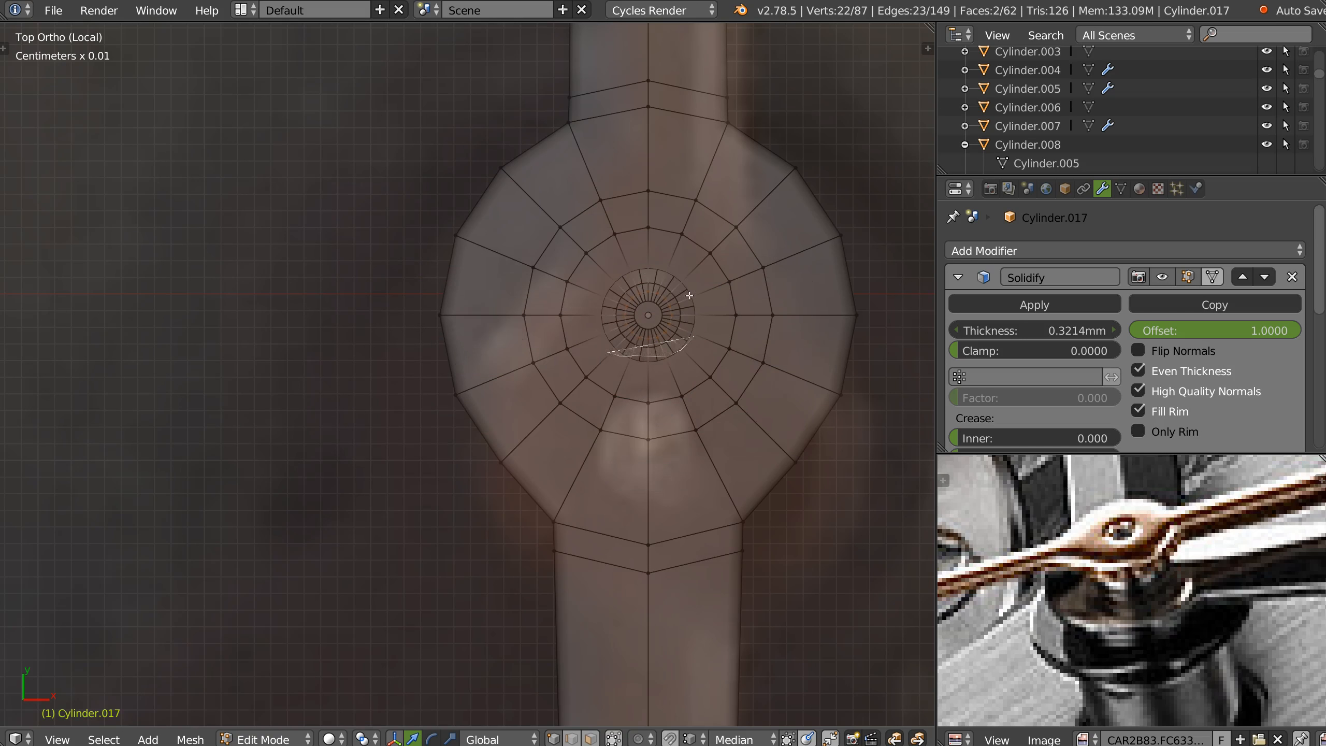
key(s)
key(shift+z)
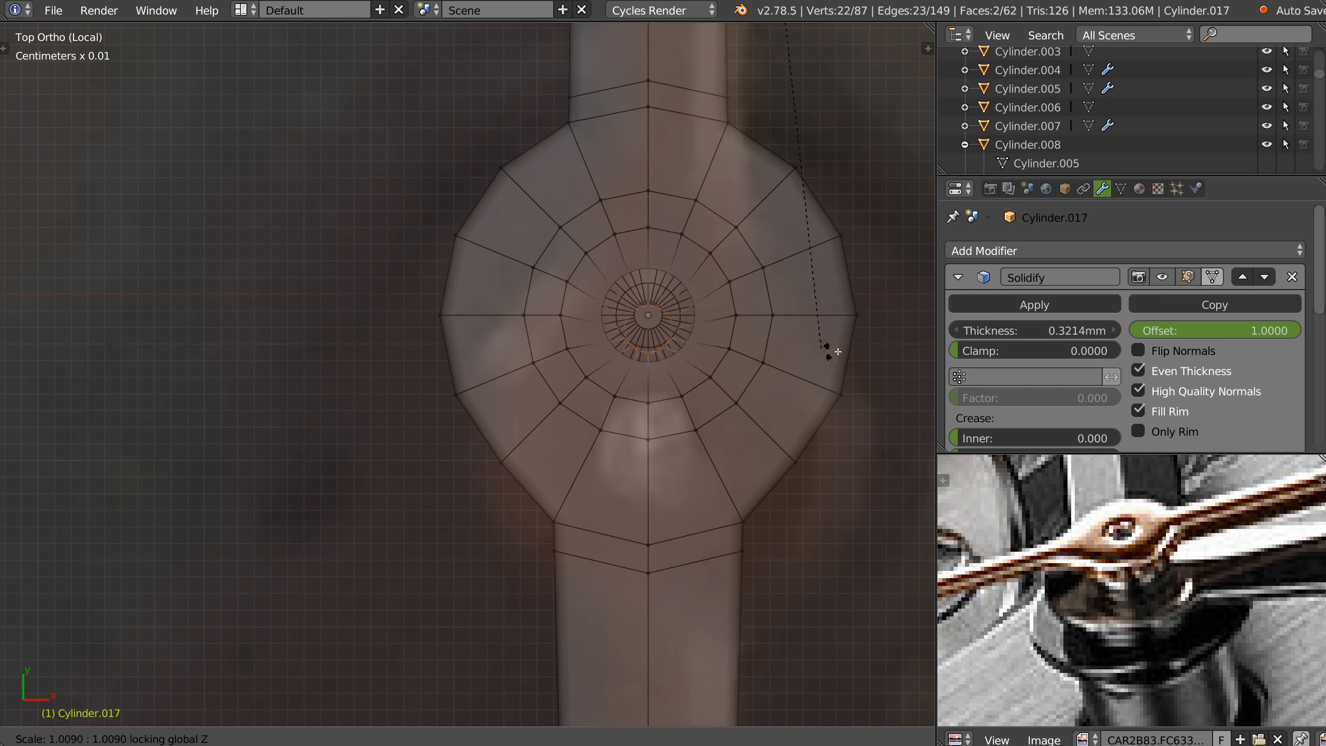
right_click(821, 343)
key(a)
Scale the hand's center hole edge loop outward in X and Y only, keeping Z locked
click(651, 362)
mouse_move(627, 366)
ctrl+mouse_down()
mouse_move(601, 323)
mouse_move(621, 366)
ctrl+mouse_up()
key(s)
key(shift+z)
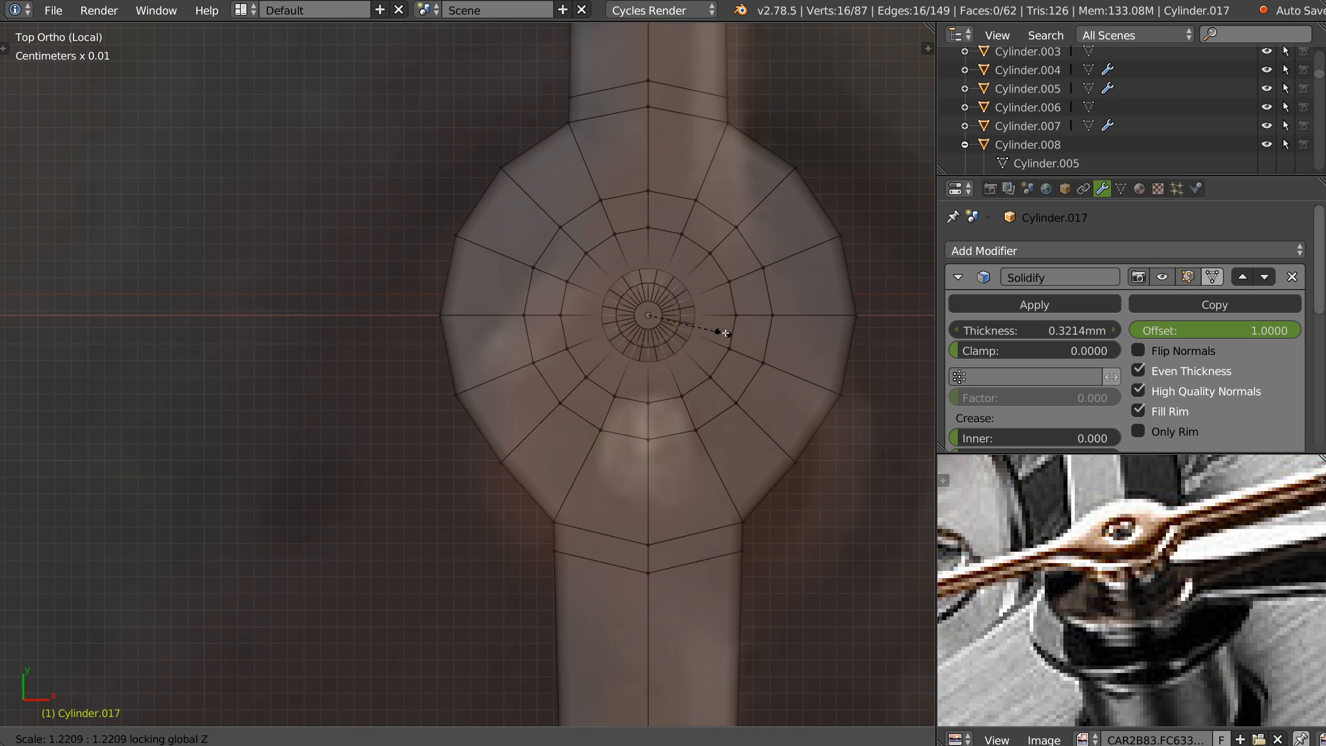
click(756, 322)
middle_drag(757, 322, 647, 297)
key(Tab)
Add a level 2 Subdivision Surface modifier to the long hand
scroll(647, 297, down, 15)
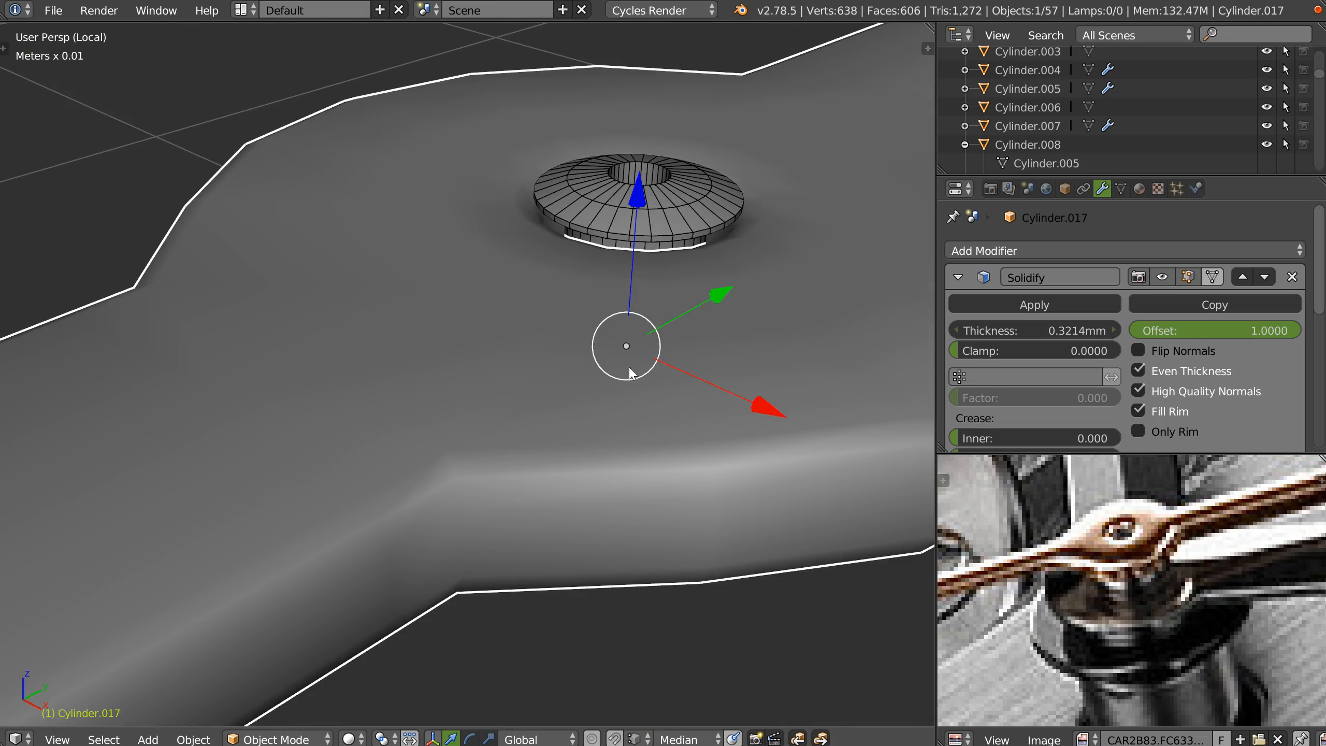
key(KP_Decimal)
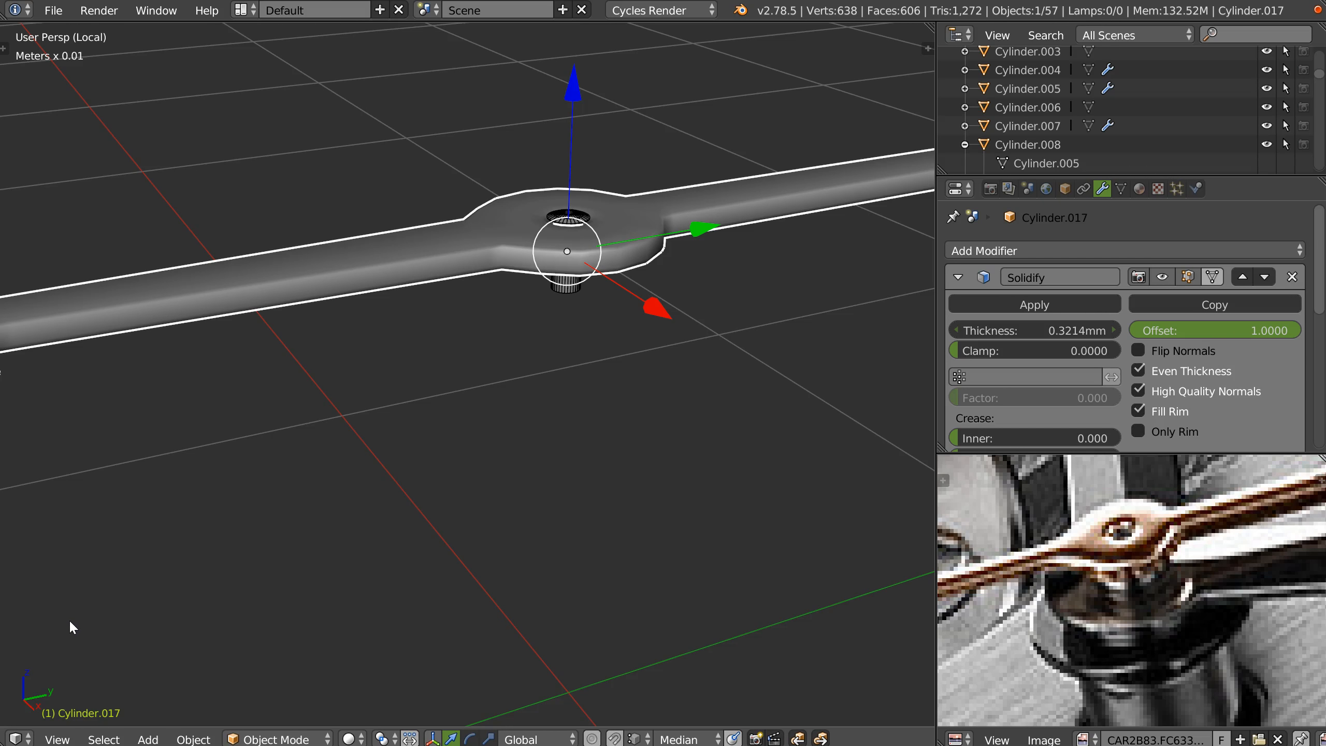
middle_drag(611, 282, 626, 332)
scroll(655, 261, up, 3)
shift+middle_drag(566, 367, 503, 337)
scroll(502, 337, up, 3)
scroll(788, 394, down, 3)
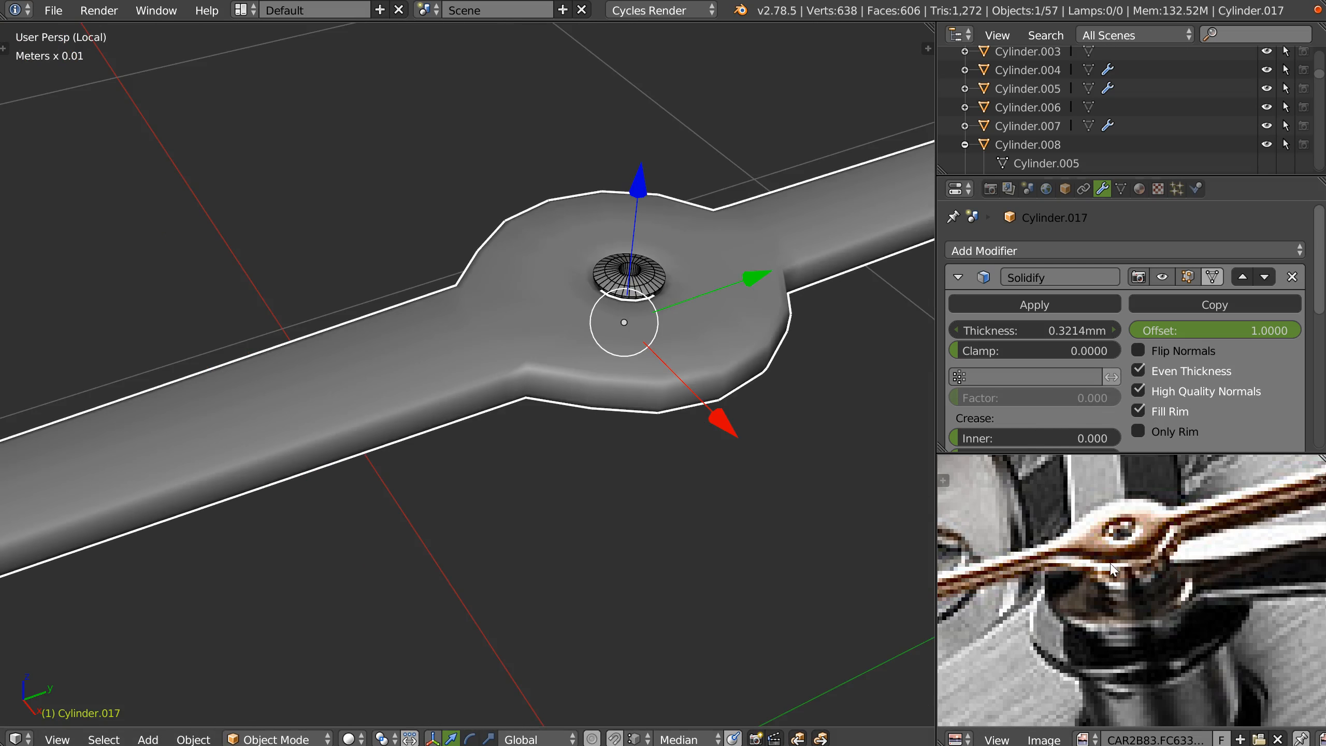
key(ctrl+2)
middle_drag(532, 313, 521, 368)
Move the edge loop across the hand's arm beside the hub slightly away from the hub along Y
key(Tab)
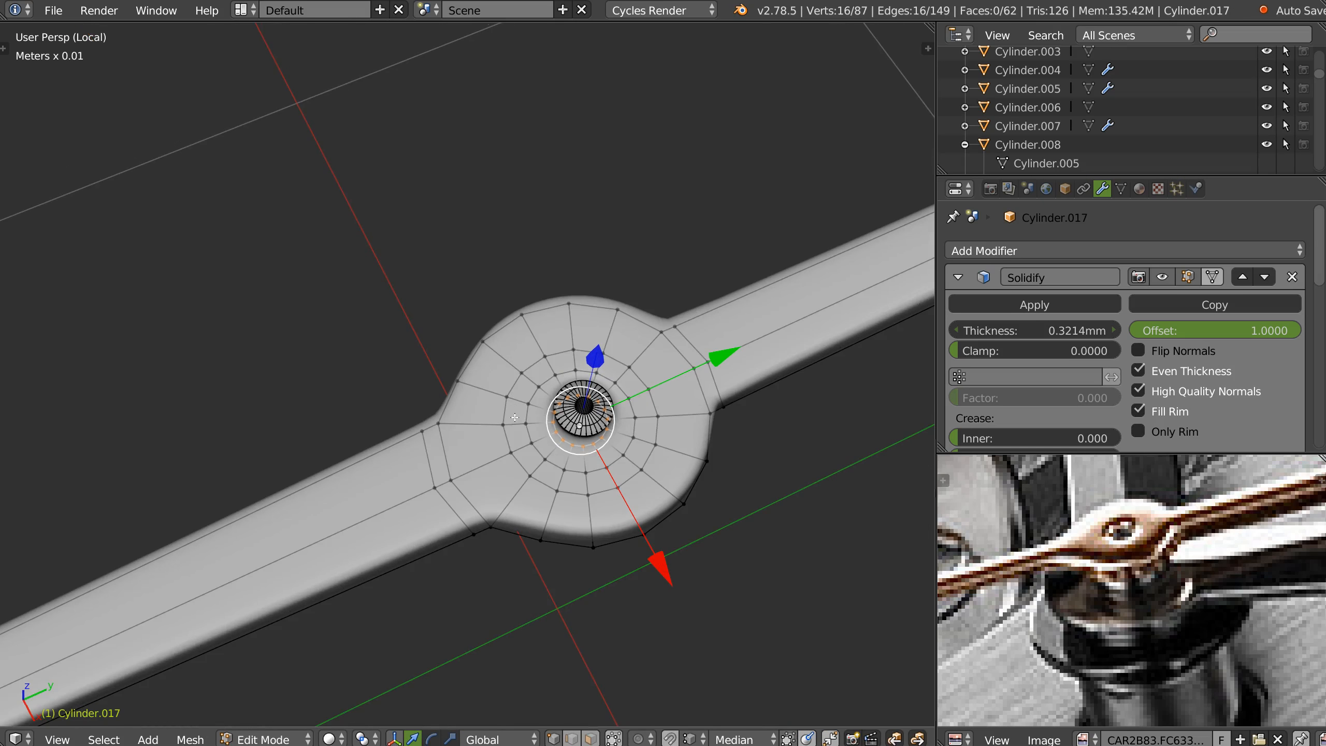
right_click(429, 438)
key(g)
right_click(573, 440)
alt+right_click(453, 508)
drag(582, 423, 564, 450)
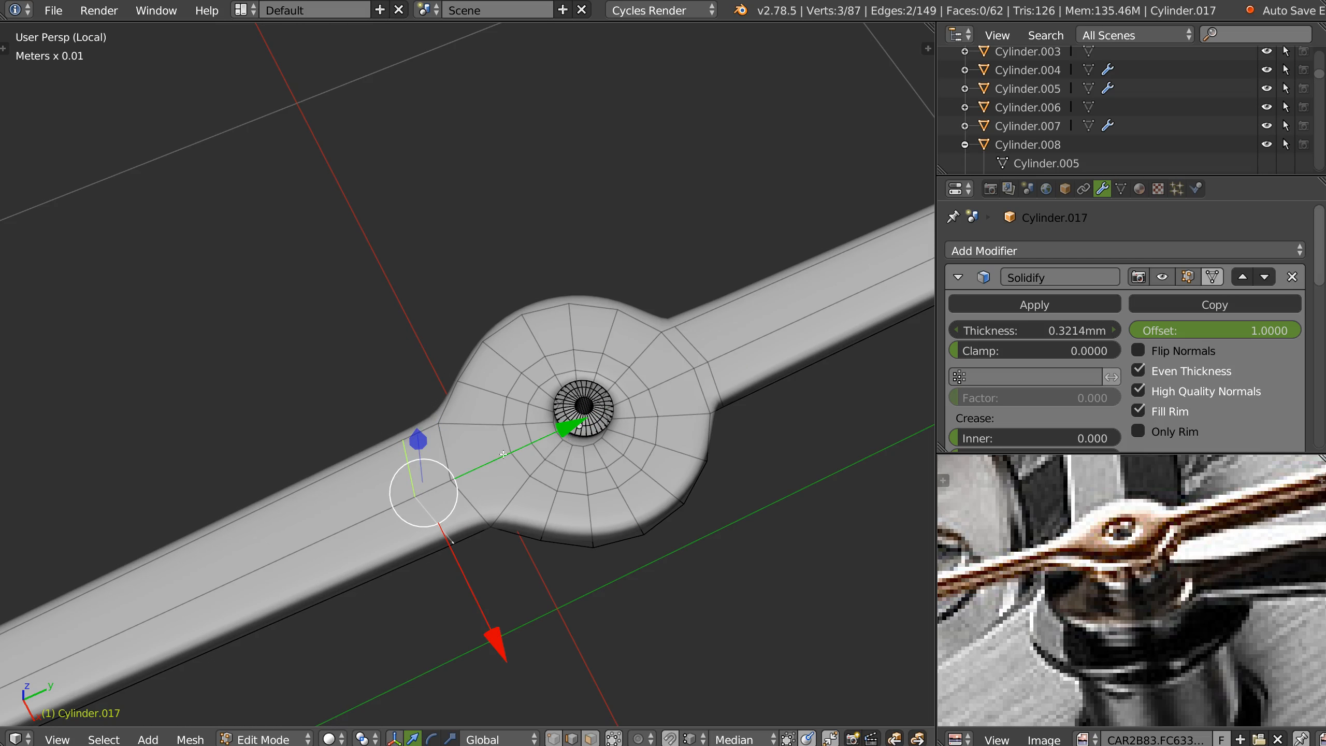
scroll(517, 454, up, 2)
key(Tab)
Select the pin and lower it slightly along Z so its head rests on the hand
scroll(497, 381, down, 4)
middle_drag(497, 381, 542, 334)
shift+middle_drag(548, 222, 787, 546)
shift+middle_drag(470, 392, 554, 617)
scroll(556, 622, up, 5)
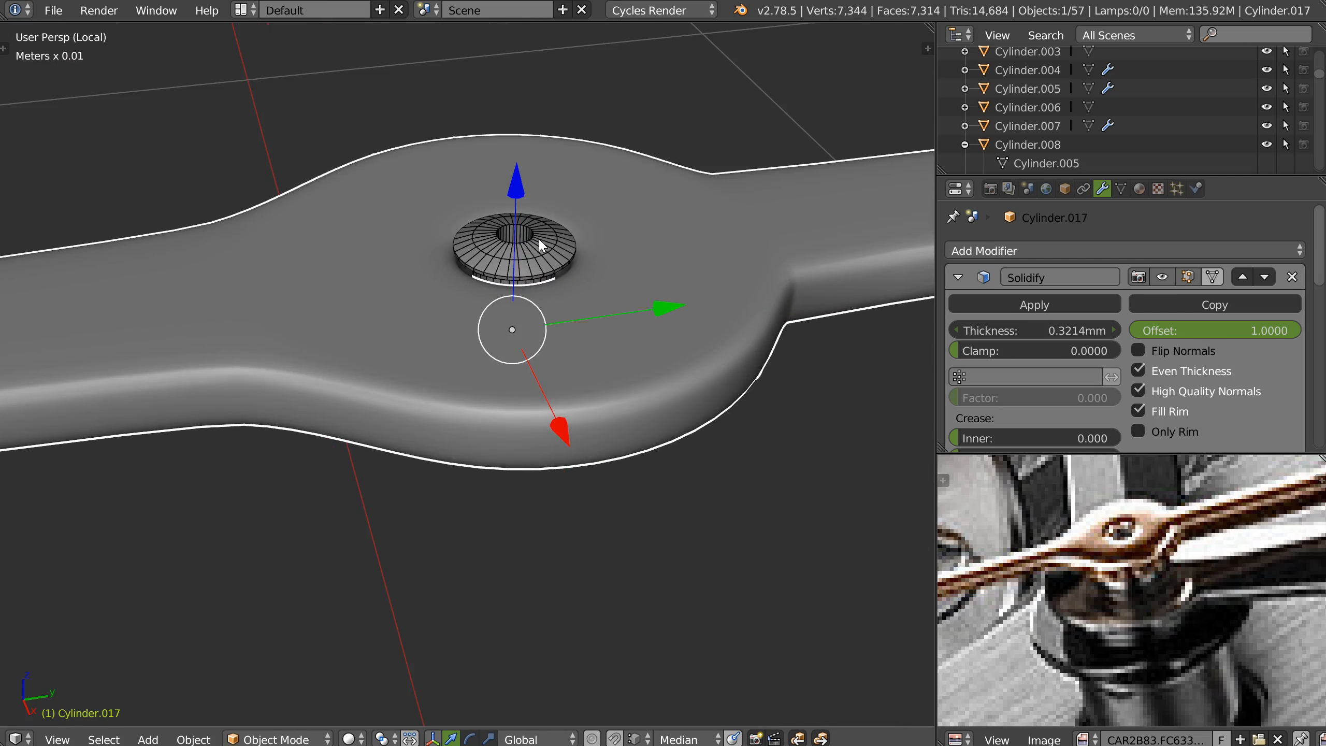
right_click(541, 239)
drag(515, 191, 511, 194)
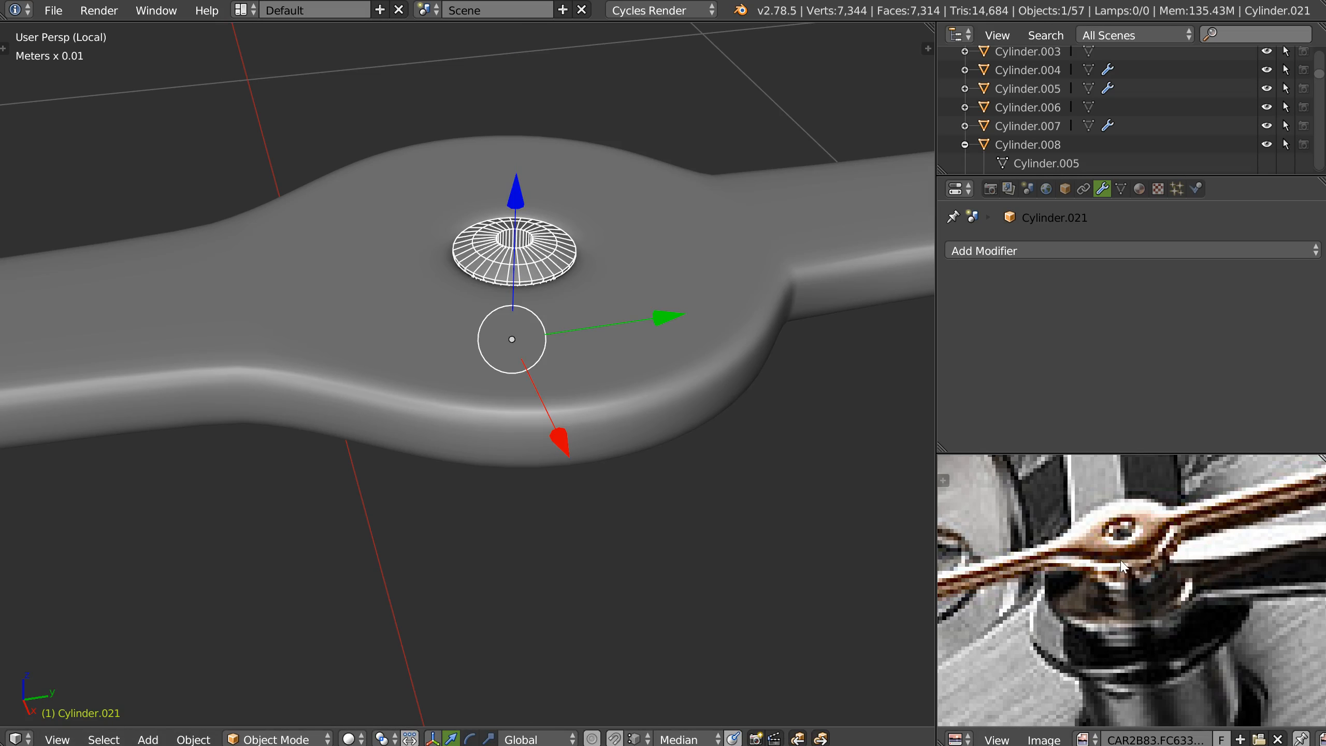
Examine the shape of the copper hand's hub and arrowhead in the reference photo
middle_drag(1258, 572, 1222, 541)
scroll(1096, 585, down, 5)
middle_drag(995, 548, 1165, 580)
middle_drag(1091, 522, 1201, 544)
scroll(1175, 533, up, 4)
scroll(1222, 471, up, 2)
scroll(1189, 553, down, 3)
scroll(1181, 514, up, 5)
middle_drag(1181, 514, 1243, 517)
shift+middle_drag(437, 342, 421, 343)
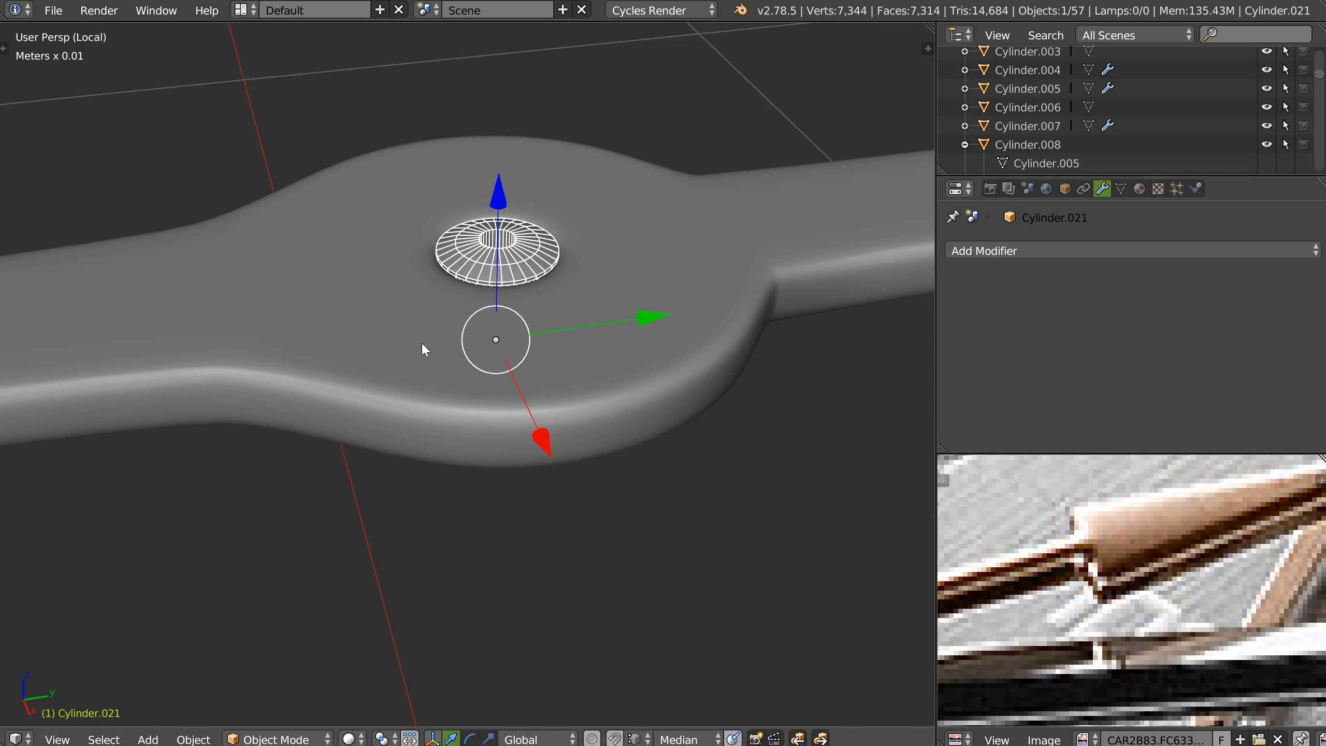
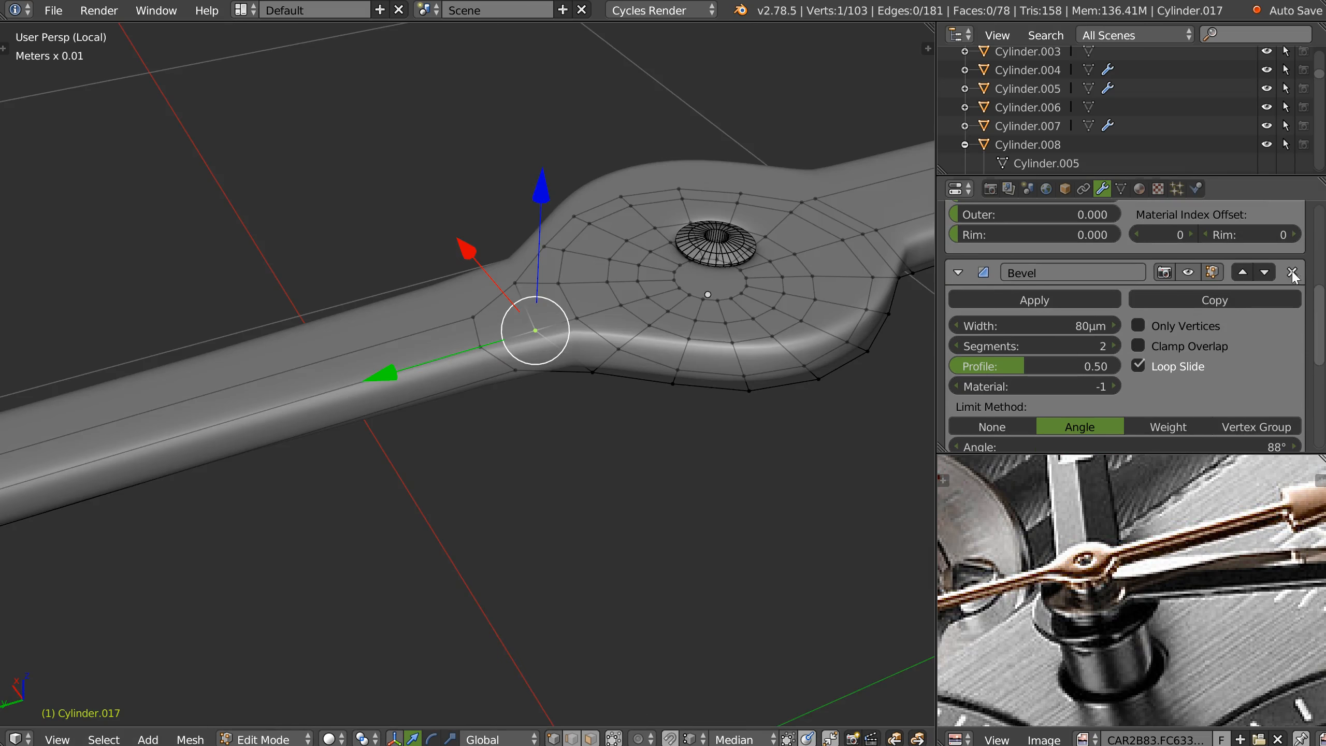
Remove the hand's Bevel modifier and set its Solidify thickness to 0.5 mm
middle_drag(689, 345, 603, 311)
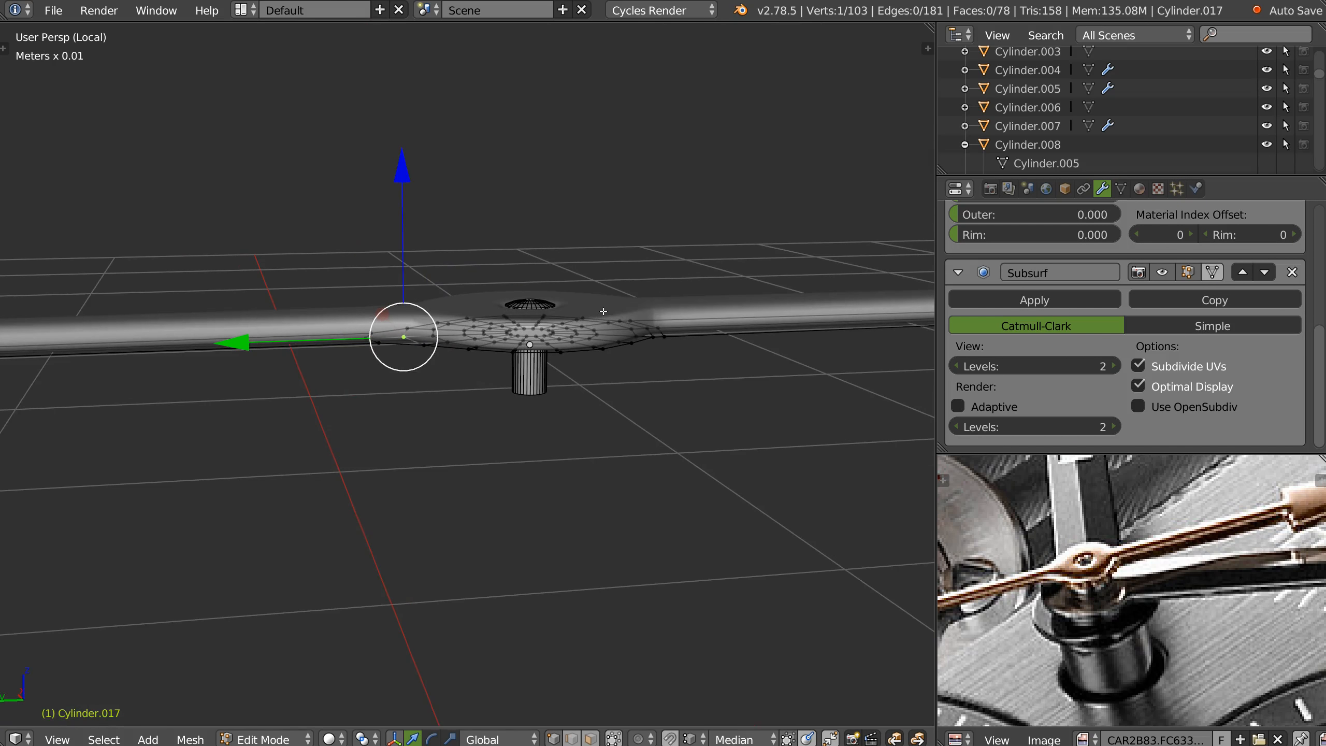
scroll(1032, 317, up, 6)
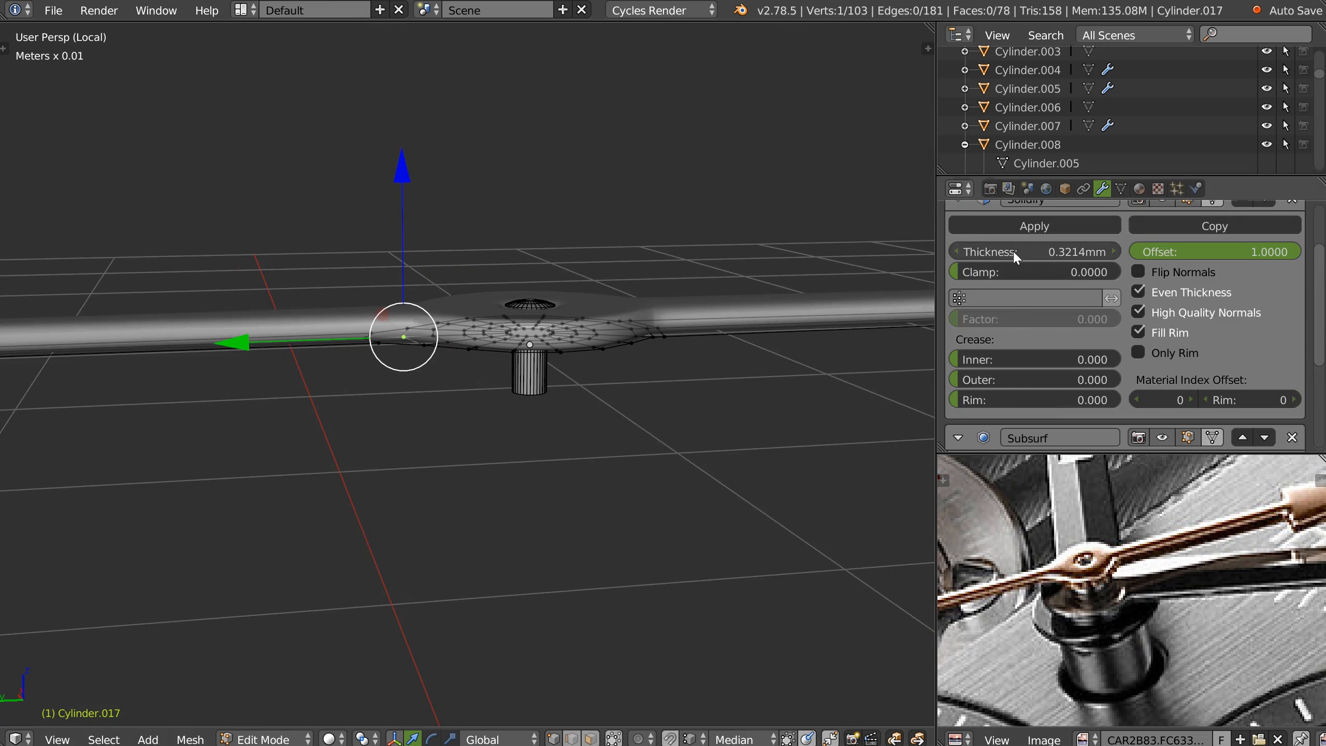
ctrl+scroll(1023, 251, up, 1)
ctrl+scroll(1023, 249, down, 3)
ctrl+scroll(1023, 248, up, 3)
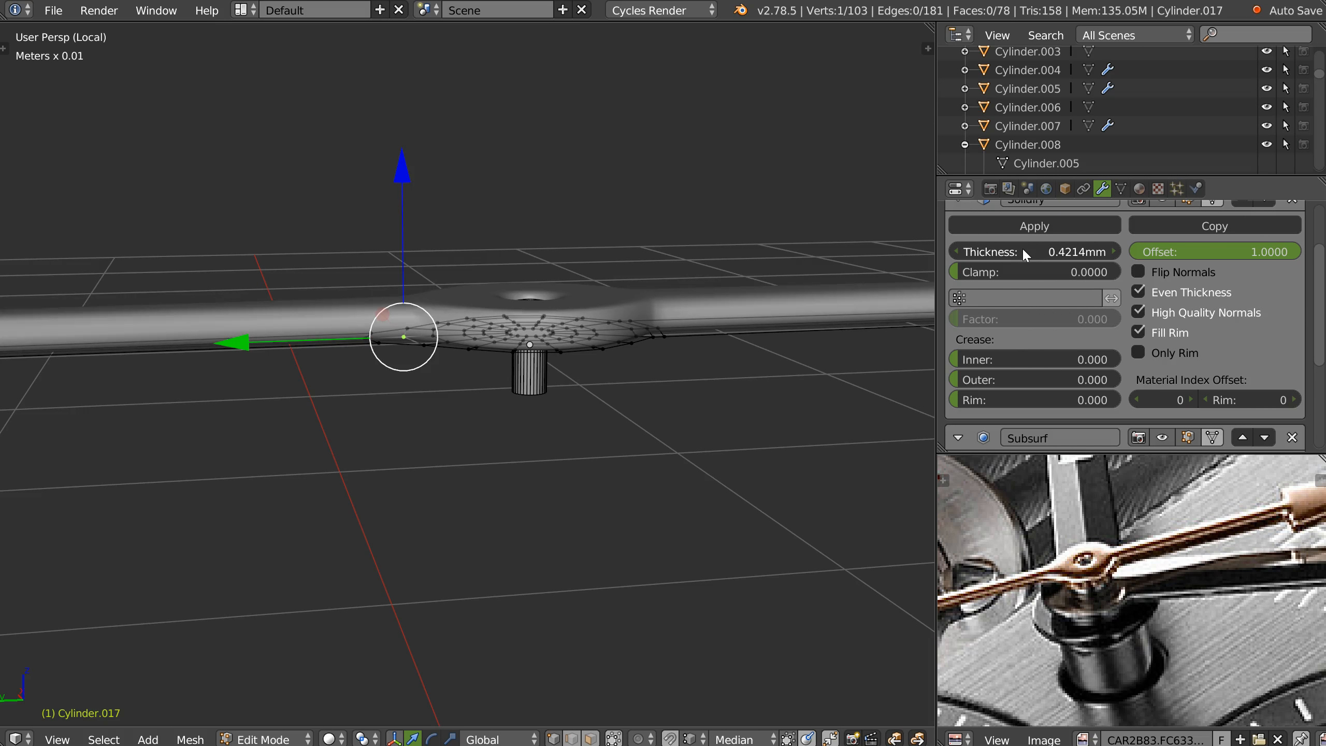
ctrl+scroll(1023, 252, up, 1)
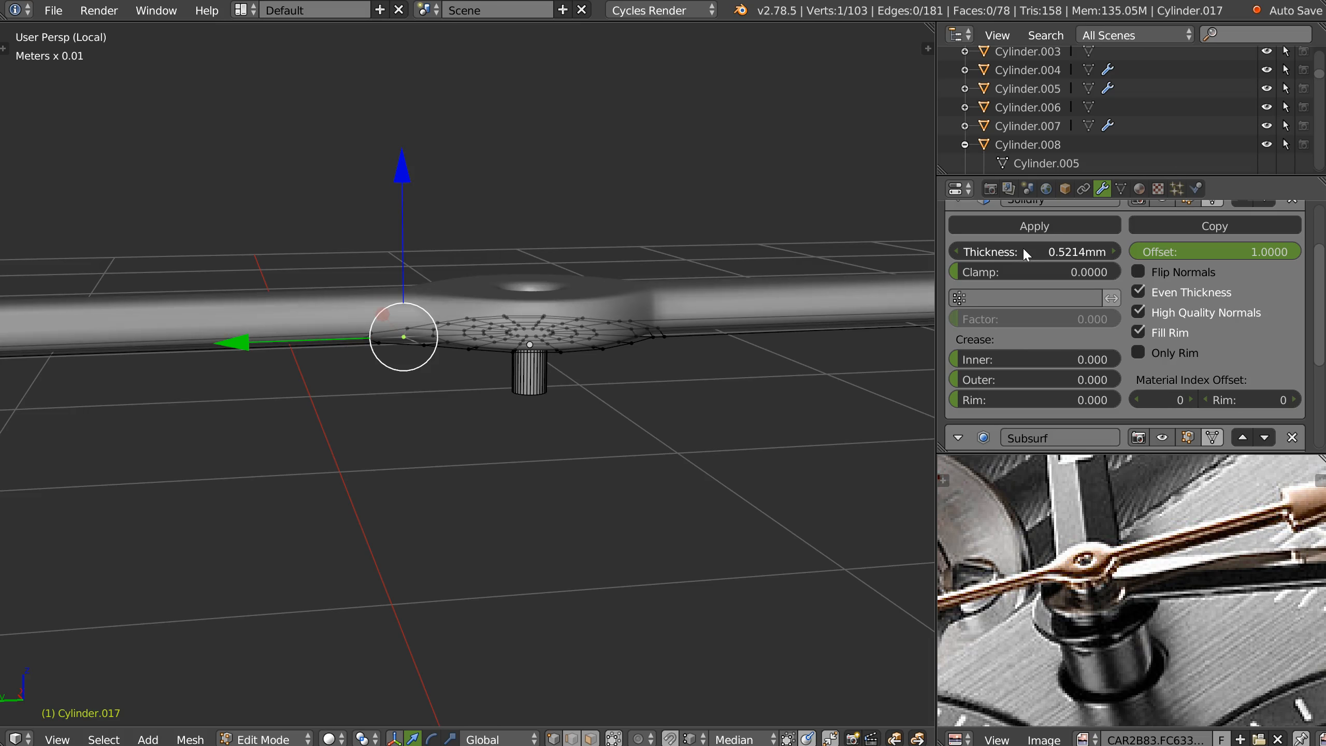
ctrl+scroll(1022, 247, down, 1)
ctrl+scroll(1023, 247, down, 1)
ctrl+scroll(1022, 245, up, 2)
ctrl+scroll(1022, 245, down, 1)
click(1026, 250)
drag(966, 252, 994, 252)
text(4)
key(Return)
Remove the Subsurf modifier from the hand
middle_drag(575, 251, 694, 313)
scroll(1253, 314, down, 6)
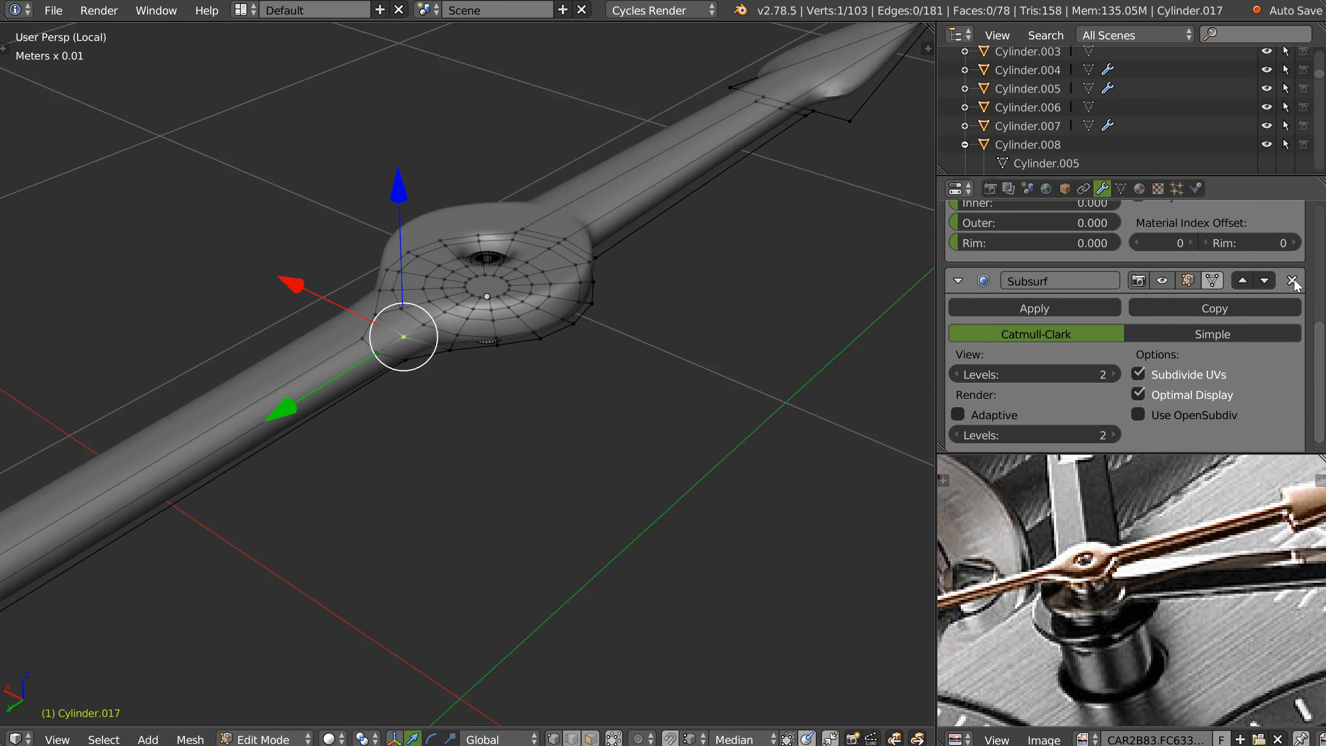
click(1292, 281)
scroll(575, 199, up, 2)
middle_drag(575, 200, 543, 313)
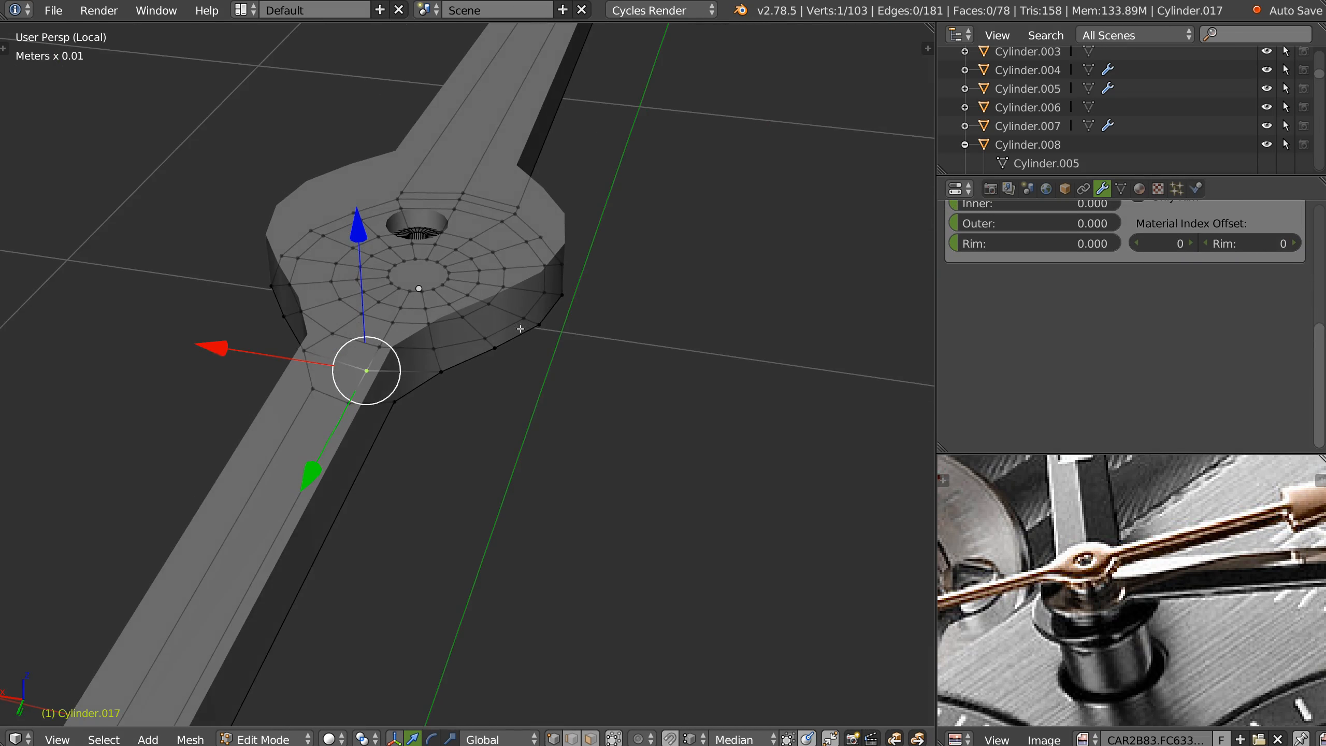
Scale the ring edge loop inside the hand's hub inward and finish editing the mesh
alt+right_click(528, 323)
key(s)
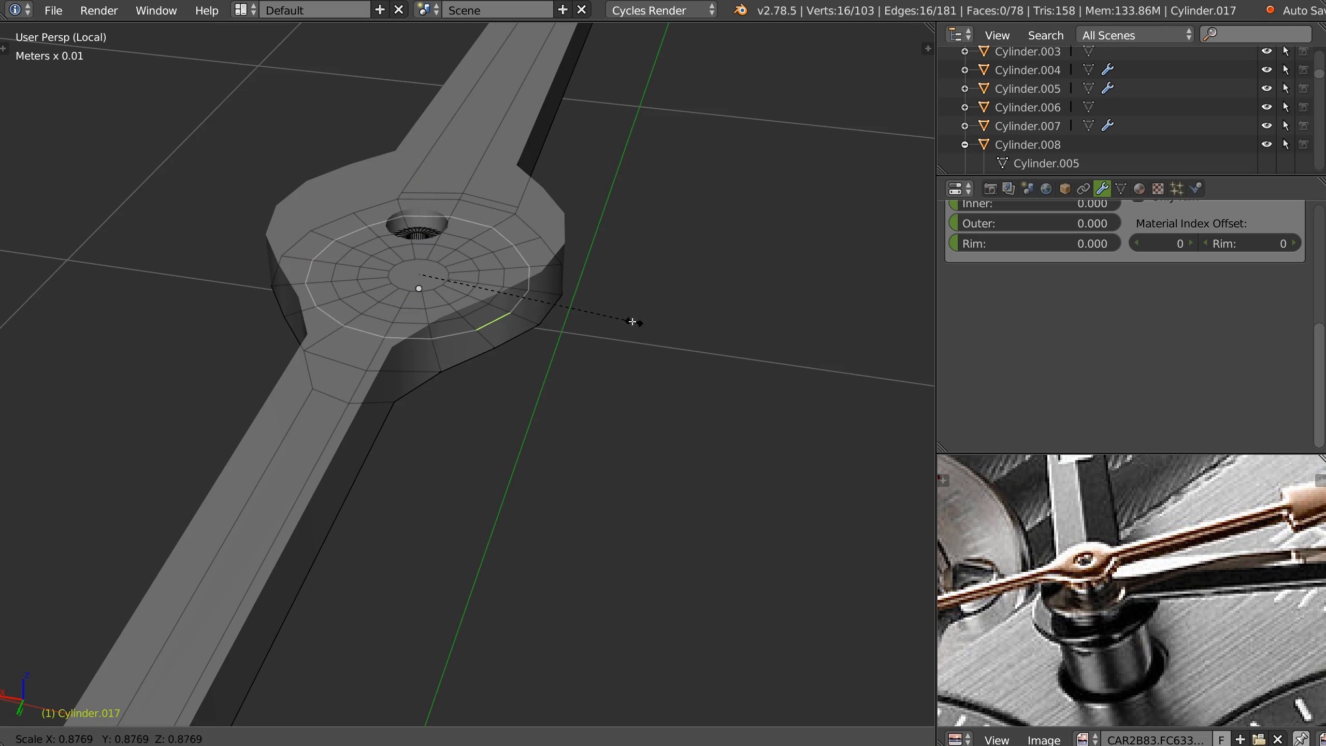
click(640, 320)
key(Tab)
Try a level 2 Subdivision Surface on the hand and undo it
key(ctrl+2)
scroll(639, 319, down, 4)
middle_drag(639, 319, 572, 424)
key(ctrl+z)
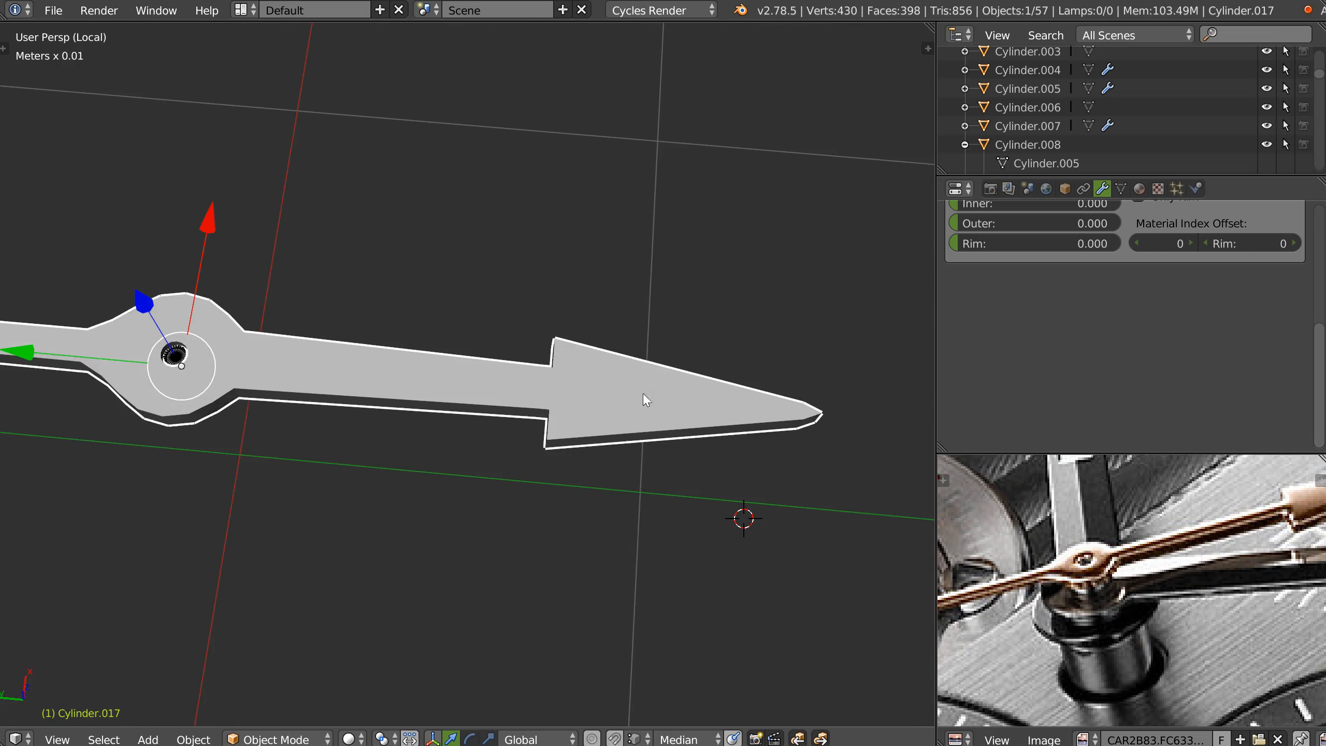
Open the arrow-tipped hand's mesh for editing
scroll(646, 400, up, 2)
key(Tab)
middle_drag(627, 368, 514, 398)
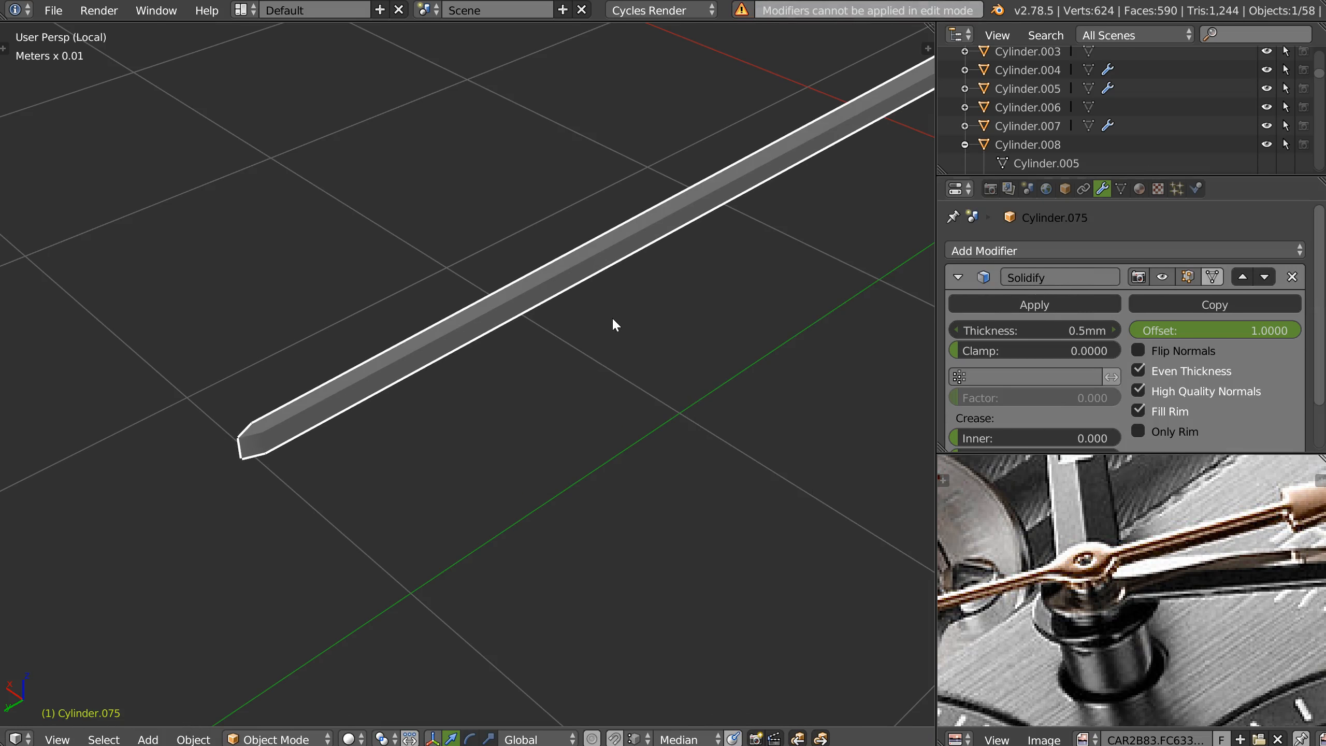
Leave local view and join the separate pieces of the arrow-tipped hand into one object
scroll(572, 339, down, 2)
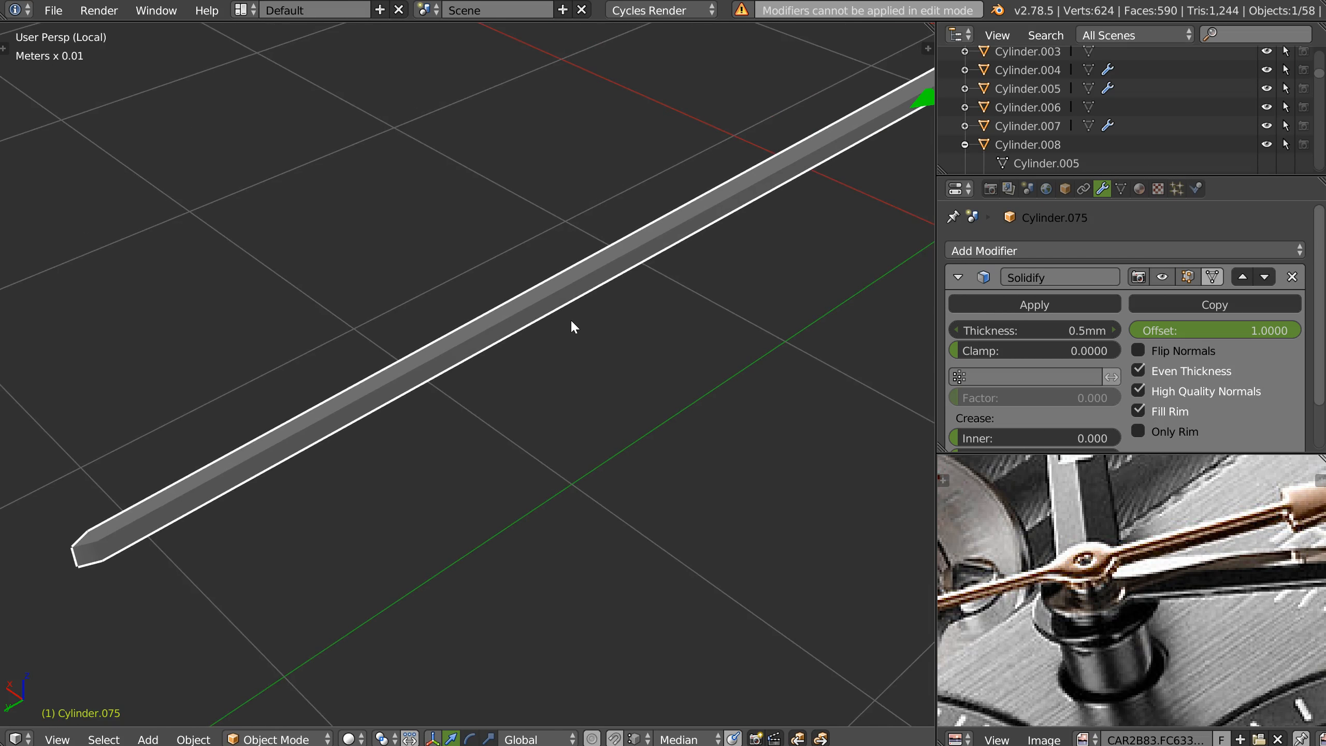
key(KP_Divide)
right_click(632, 240)
shift+right_click(655, 221)
key(ctrl+j)
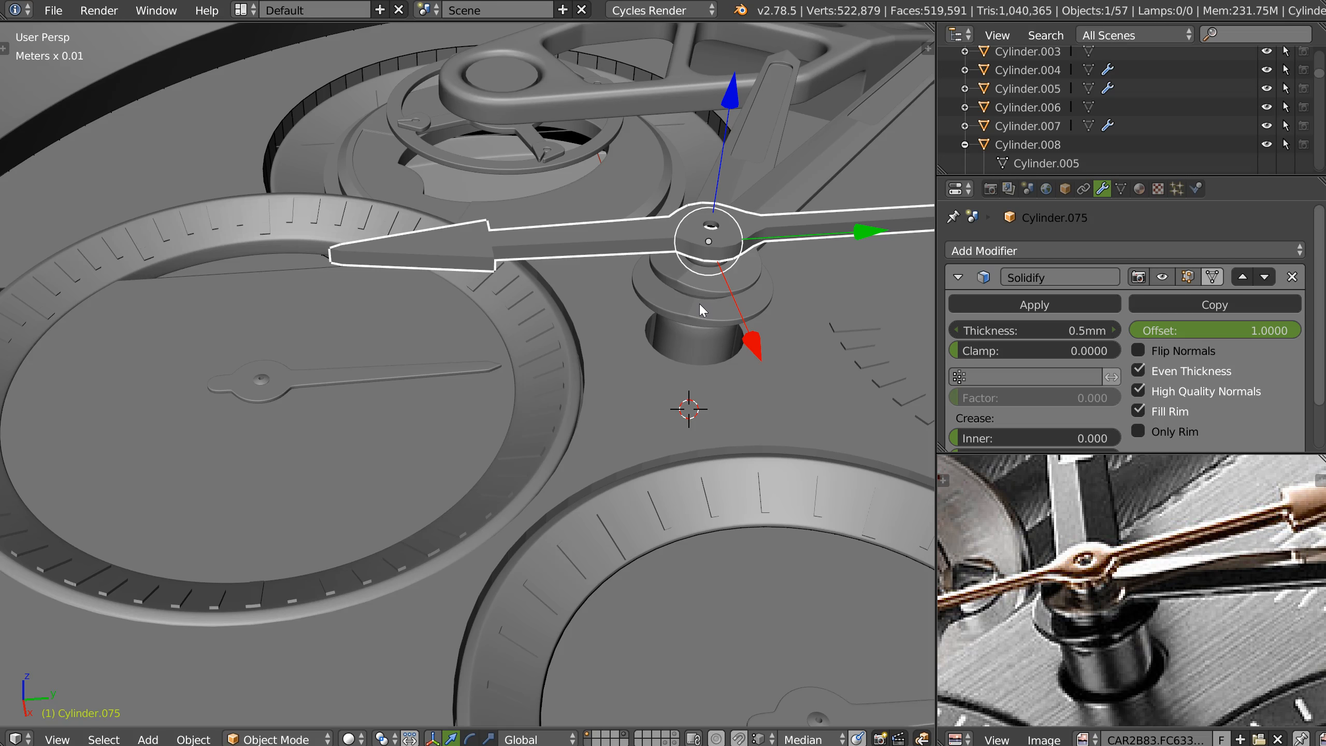
middle_drag(684, 226, 617, 265)
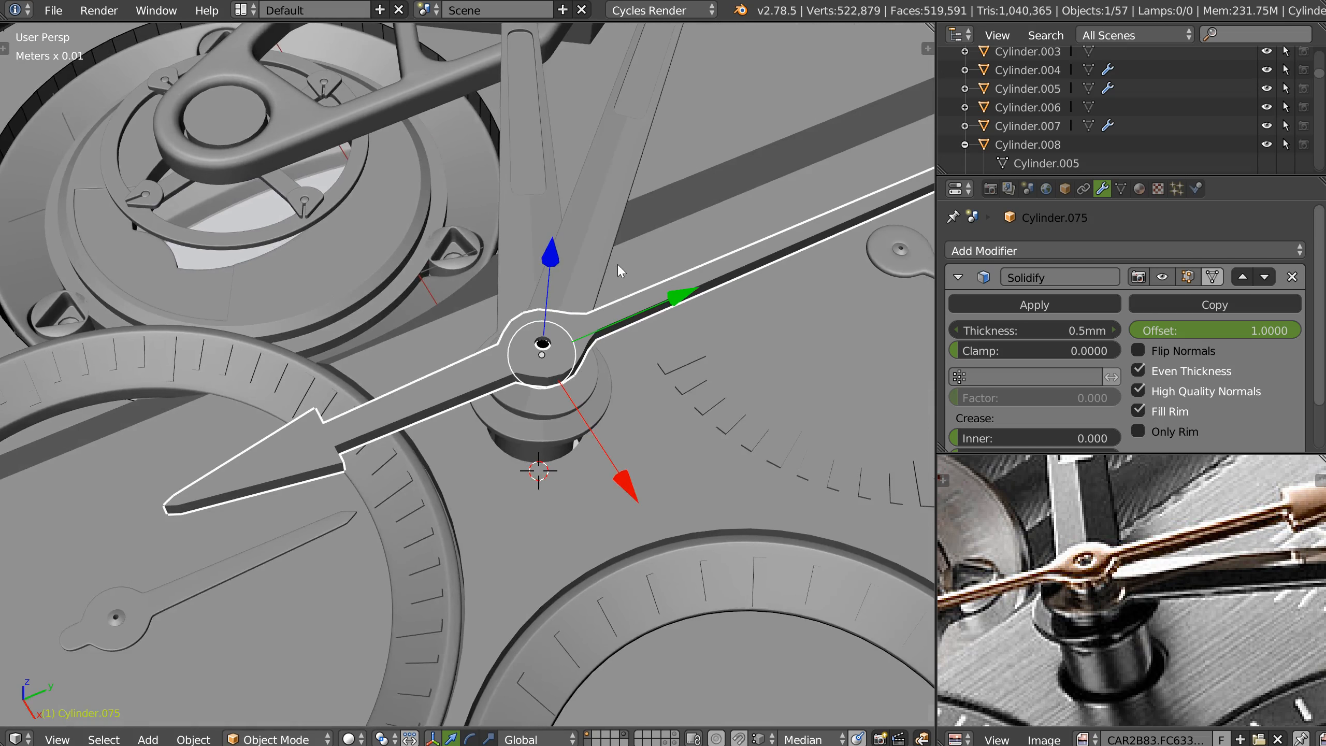
Isolate the arrow-tipped hand in local view and focus on its hub
key(KP_Divide)
middle_drag(567, 319, 578, 330)
scroll(578, 329, up, 4)
shift+middle_drag(493, 296, 614, 203)
scroll(614, 203, up, 1)
middle_drag(555, 270, 558, 264)
middle_drag(508, 399, 482, 350)
shift+middle_drag(384, 386, 496, 369)
scroll(527, 296, up, 6)
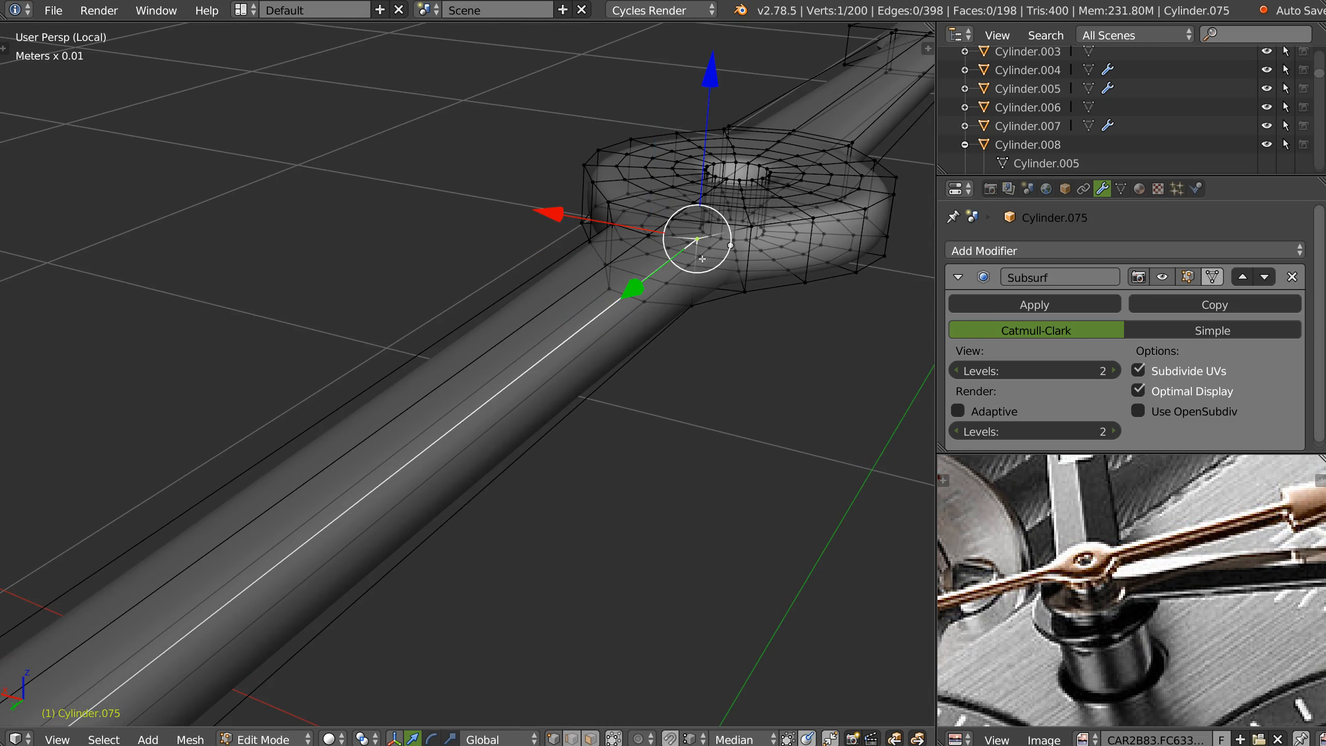
Thin the hand's slender shaft by scaling its hub-junction and tip vertices down along Z
shift+right_click(698, 239)
shift+right_click(609, 225)
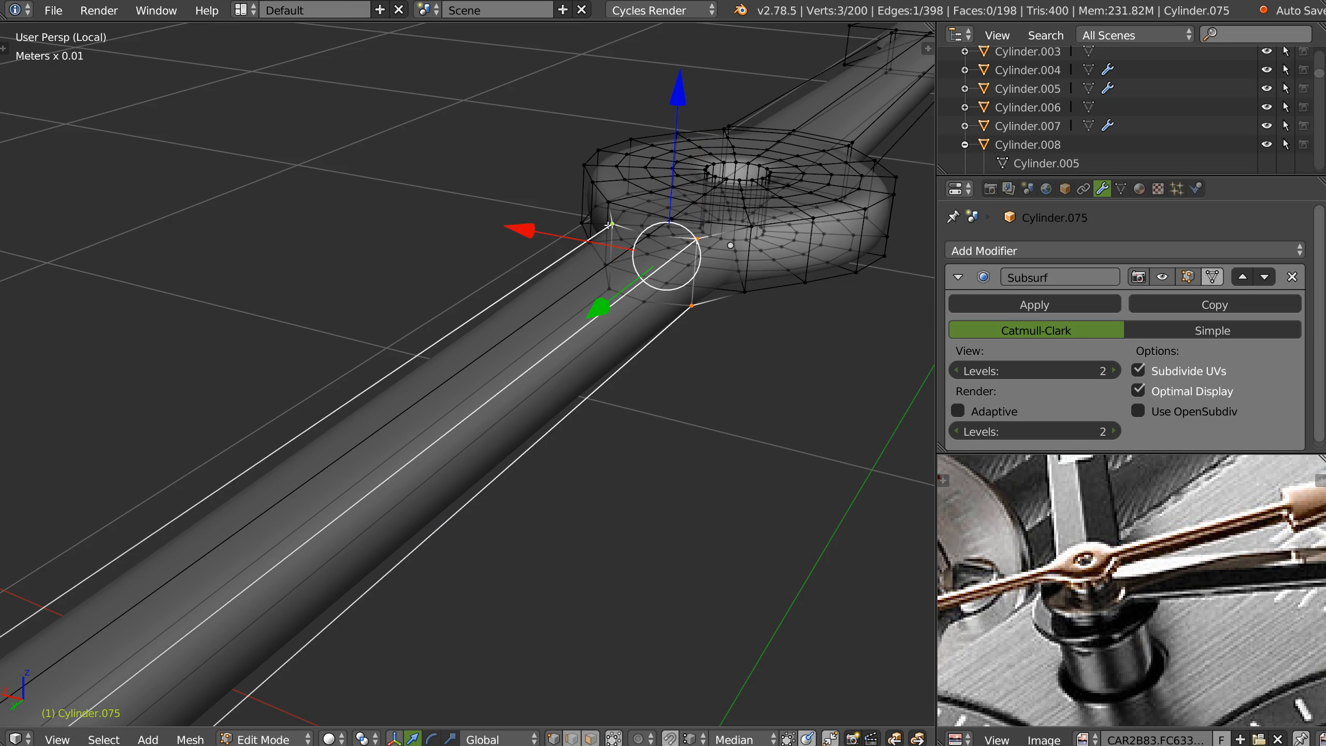
shift+right_click(605, 284)
mouse_move(663, 285)
middle_down()
mouse_move(660, 304)
mouse_move(653, 283)
mouse_move(668, 280)
middle_up()
scroll(668, 280, down, 5)
scroll(668, 280, down, 5)
shift+middle_drag(511, 329, 583, 282)
shift+middle_drag(434, 410, 467, 346)
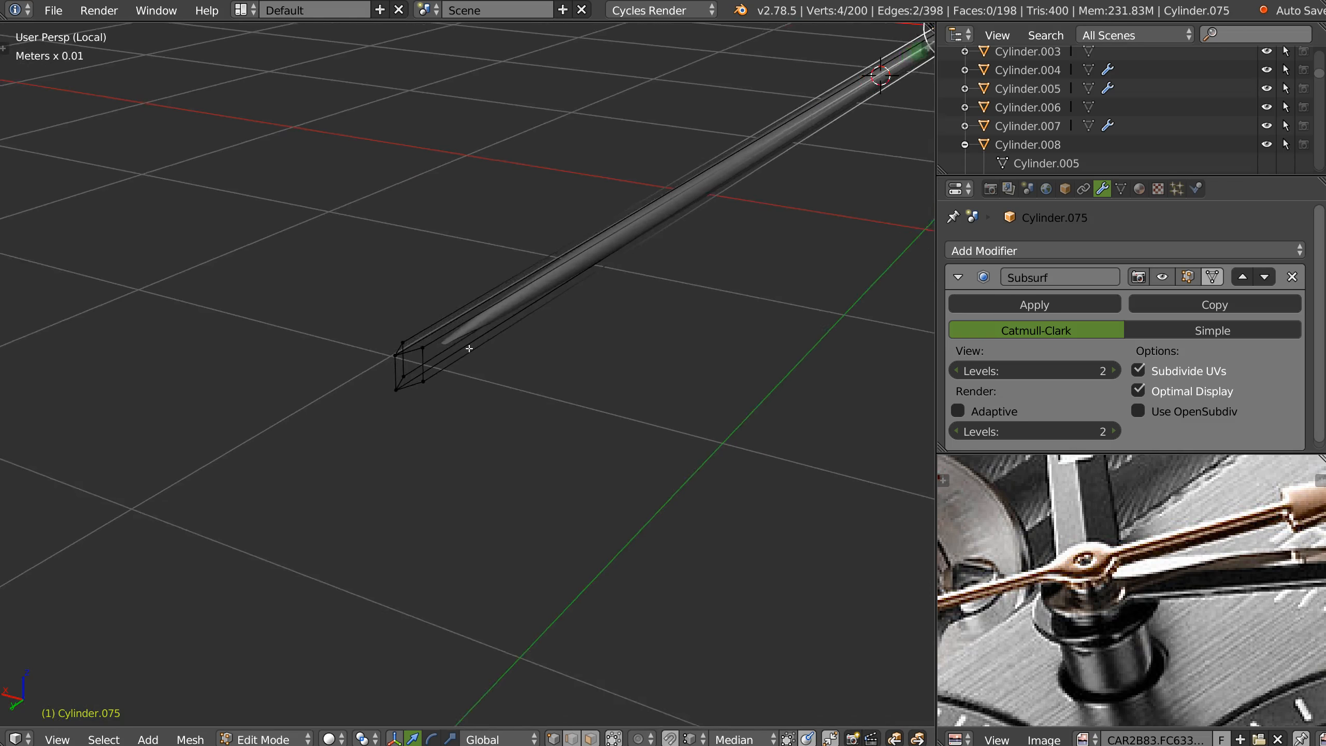
scroll(470, 342, up, 3)
shift+right_click(364, 332)
shift+right_click(397, 341)
shift+right_click(399, 398)
shift+right_click(366, 389)
shift+middle_drag(689, 279, 632, 124)
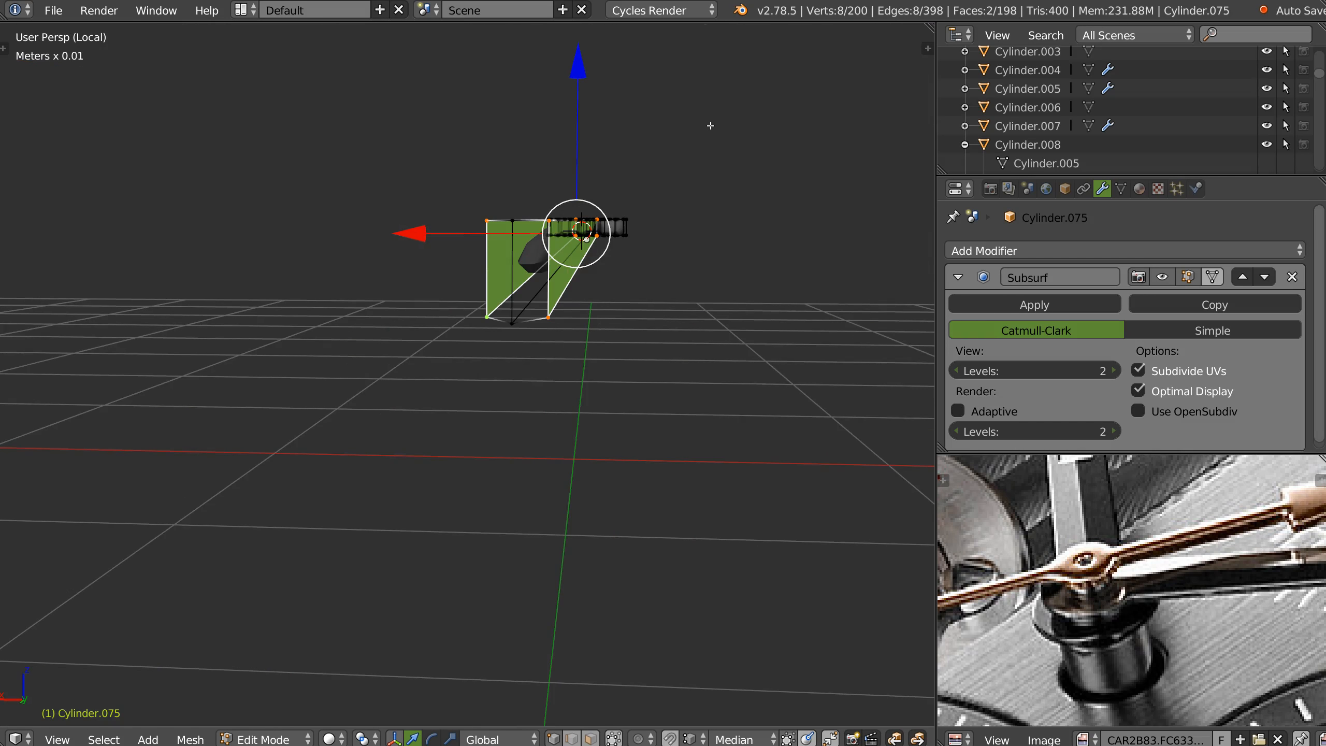
key(s)
key(z)
click(686, 200)
Select the vertices around the hub's upper outer rim and lower them along Z
middle_drag(658, 206, 566, 235)
shift+middle_drag(566, 235, 208, 329)
shift+middle_drag(703, 310, 716, 252)
shift+middle_drag(574, 324, 879, 271)
shift+middle_drag(536, 291, 589, 315)
ctrl+middle_drag(589, 315, 618, 269)
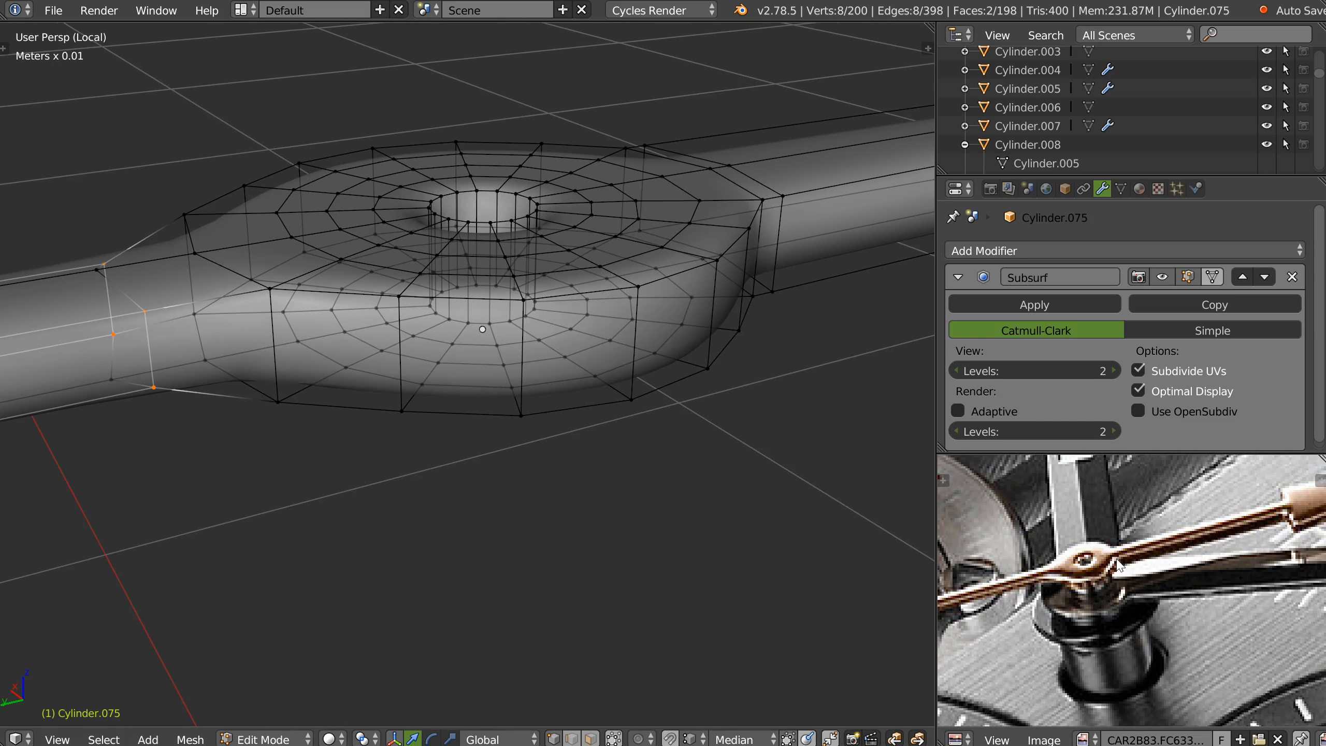
right_click(275, 290)
key(Tab)
click(225, 237)
shift+right_click(400, 298)
shift+right_click(523, 298)
shift+right_click(640, 285)
shift+right_click(717, 260)
shift+right_click(749, 229)
shift+right_click(542, 142)
shift+right_click(456, 142)
shift+right_click(373, 148)
shift+right_click(300, 163)
shift+right_click(245, 186)
shift+right_click(185, 214)
drag(444, 54, 433, 91)
Lower the pair of upper vertices where the shaft meets the hub slightly along Z
shift+middle_drag(433, 92, 581, 80)
right_click(320, 292)
middle_drag(270, 261, 445, 240)
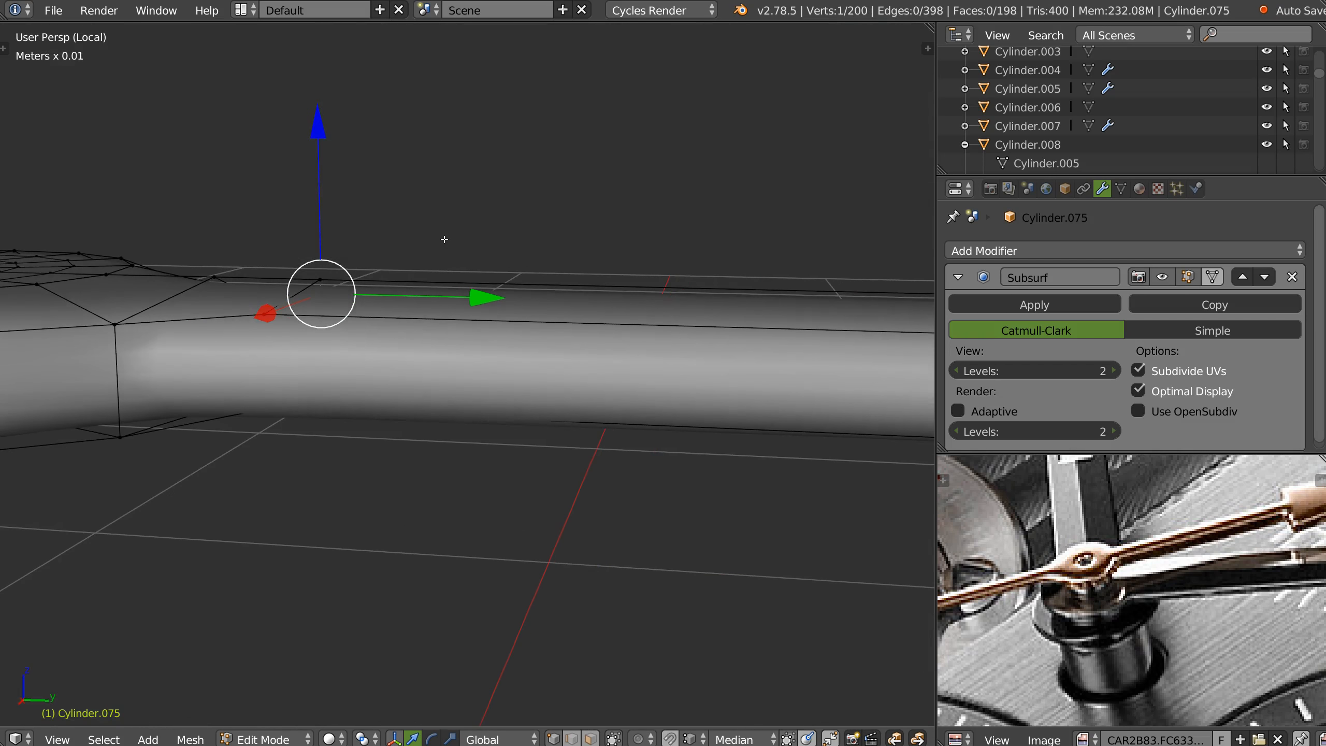
middle_drag(293, 328, 269, 369)
shift+right_click(260, 347)
drag(286, 152, 286, 163)
Select the upper rim edges on both sides of the hub and move them along Z
middle_drag(384, 229, 575, 261)
alt+right_click(727, 257)
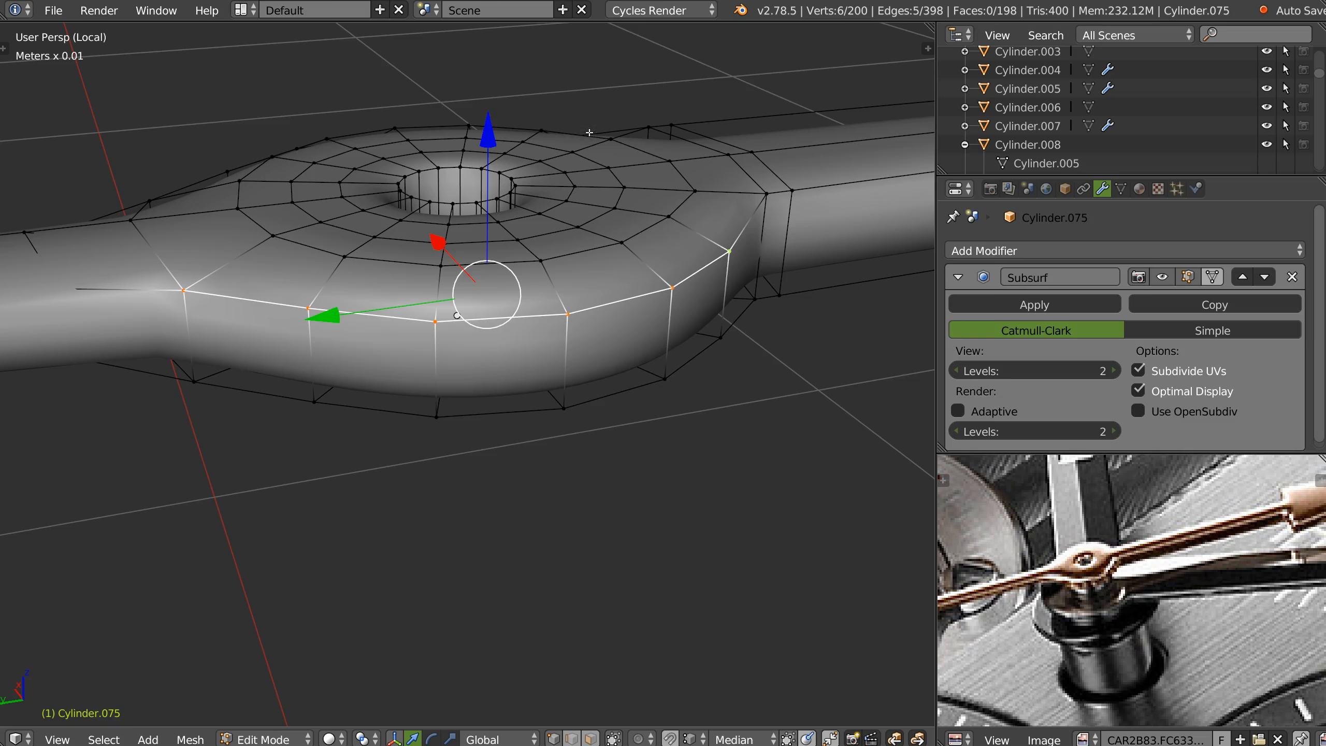
shift+right_click(543, 132)
alt+shift+right_click(148, 194)
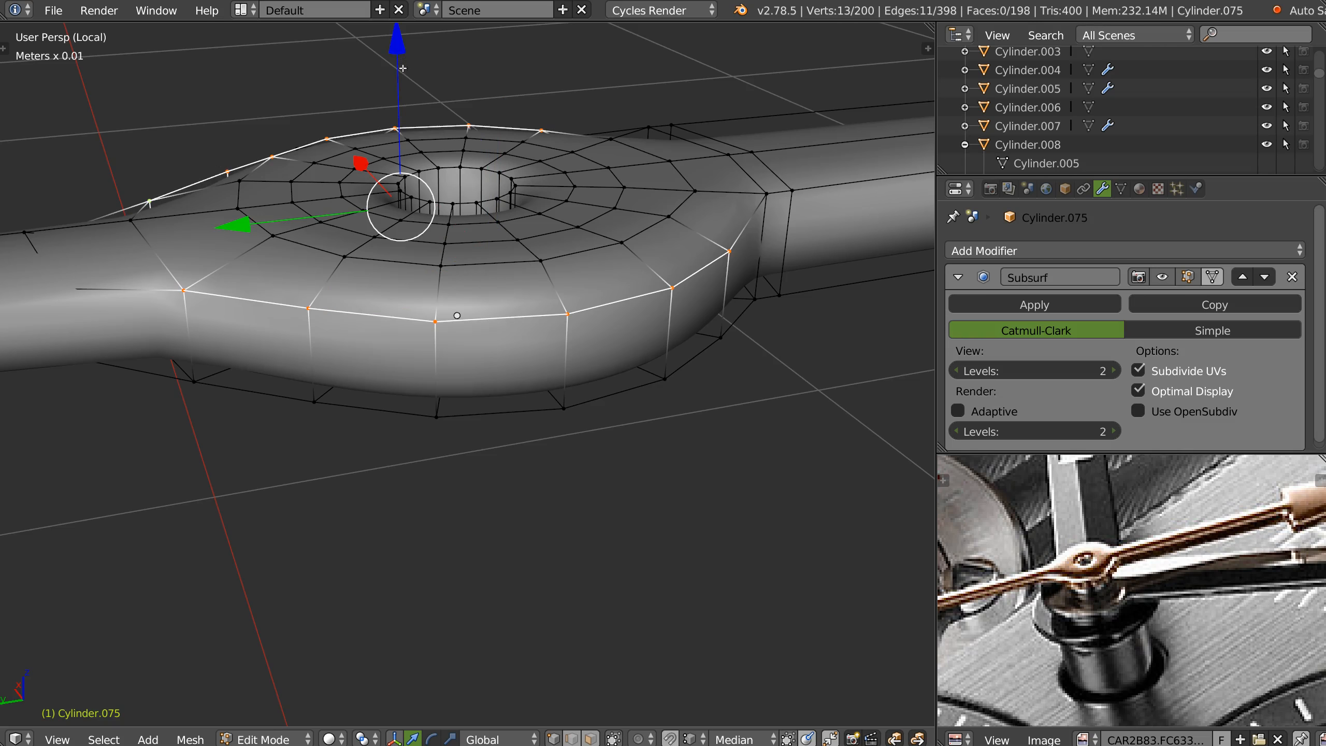
key(g)
key(z)
click(715, 229)
middle_drag(715, 229, 586, 220)
scroll(586, 219, down, 3)
key(Tab)
Select the upper and lower outline edge loops around the hand's hub
alt+right_click(452, 322)
shift+right_click(273, 302)
alt+shift+right_click(664, 252)
middle_drag(571, 317, 580, 193)
alt+shift+right_click(643, 408)
alt+shift+right_click(451, 429)
alt+shift+right_click(450, 375)
alt+shift+right_click(255, 347)
alt+shift+right_click(248, 366)
alt+shift+right_click(257, 315)
scroll(246, 339, down, 6)
shift+middle_drag(240, 340, 371, 197)
scroll(371, 197, up, 2)
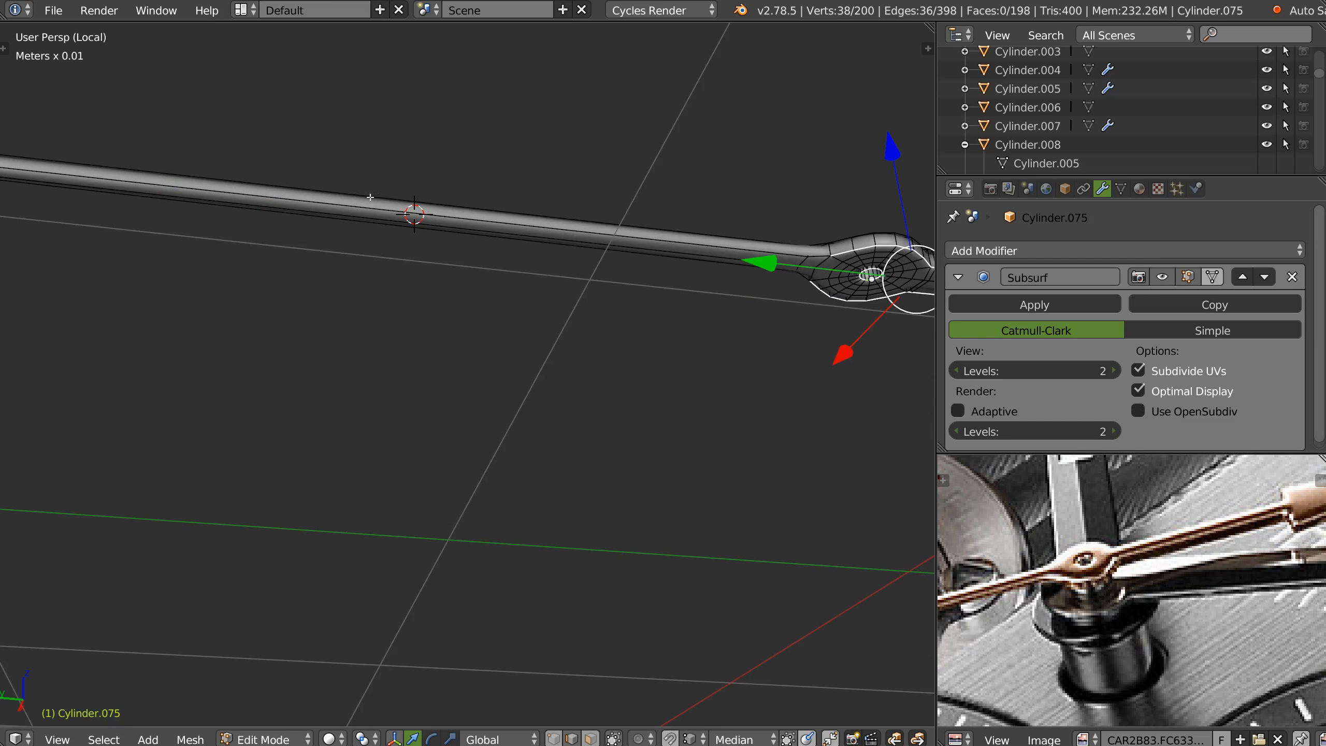
Examine the slender end of the hand in the reference photo and the model's matching tip from above
scroll(1091, 575, down, 3)
middle_drag(1075, 580, 1175, 567)
middle_drag(966, 534, 1100, 610)
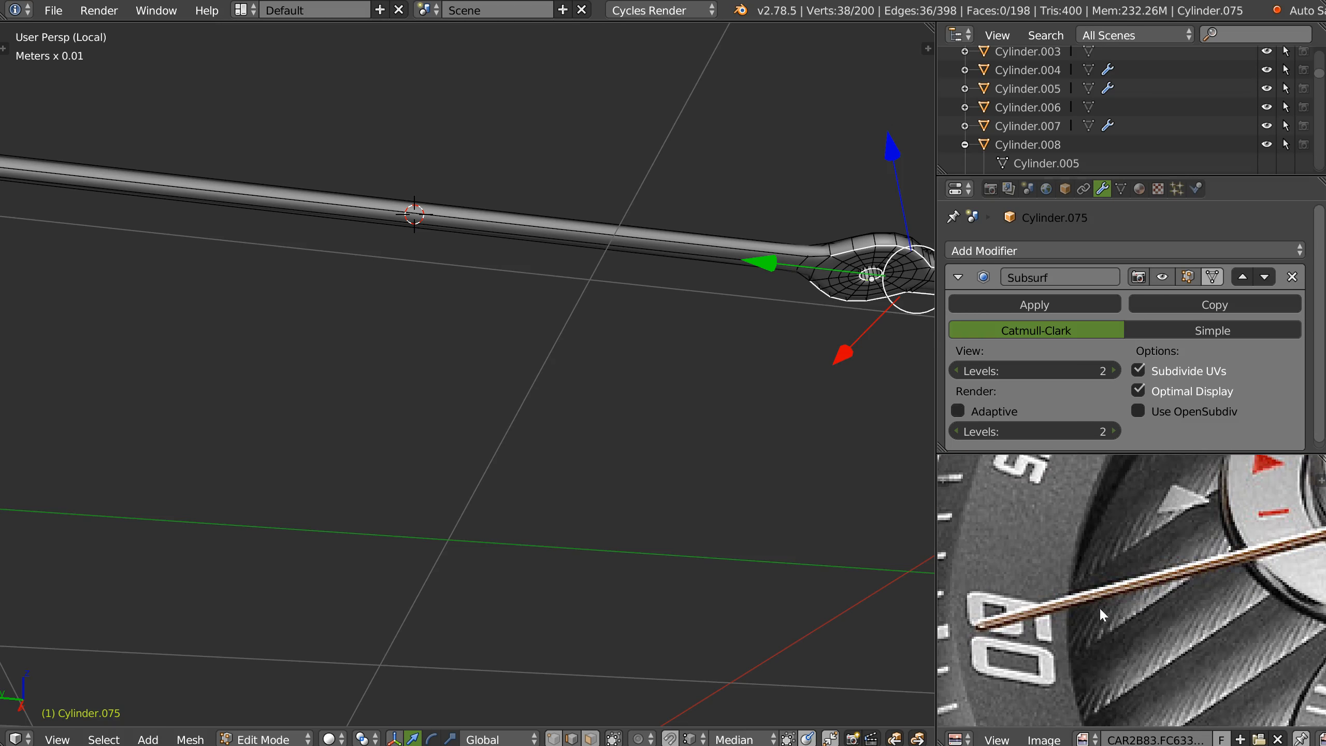
shift+middle_drag(222, 295, 648, 340)
shift+middle_drag(356, 286, 170, 326)
middle_drag(499, 324, 452, 330)
middle_drag(483, 393, 479, 243)
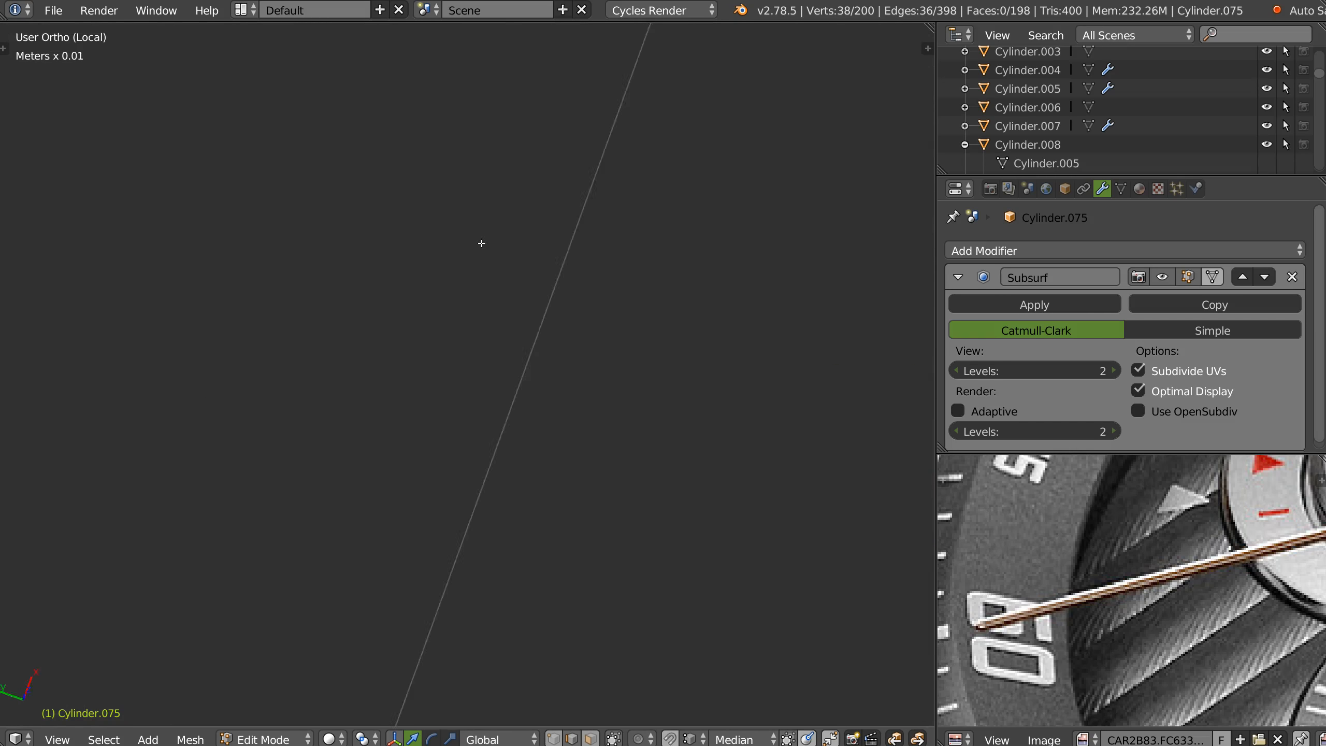
key(KP_7)
scroll(231, 544, down, 2)
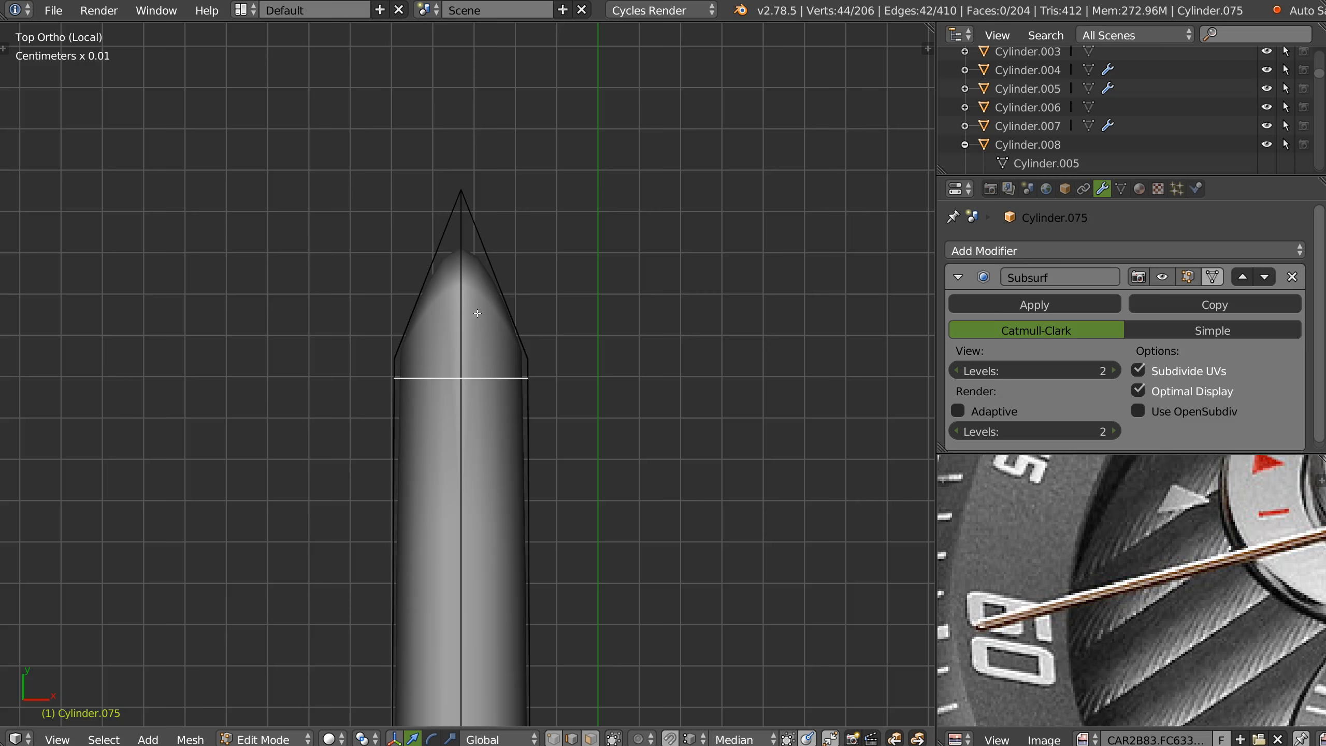
Select the vertical edge at the very end of the slender tip and scale it down along Z
mouse_move(497, 379)
middle_down()
mouse_move(496, 287)
mouse_move(686, 423)
mouse_move(541, 427)
mouse_move(489, 382)
middle_up()
right_click(645, 420)
shift+right_click(663, 491)
key(s)
key(z)
click(676, 339)
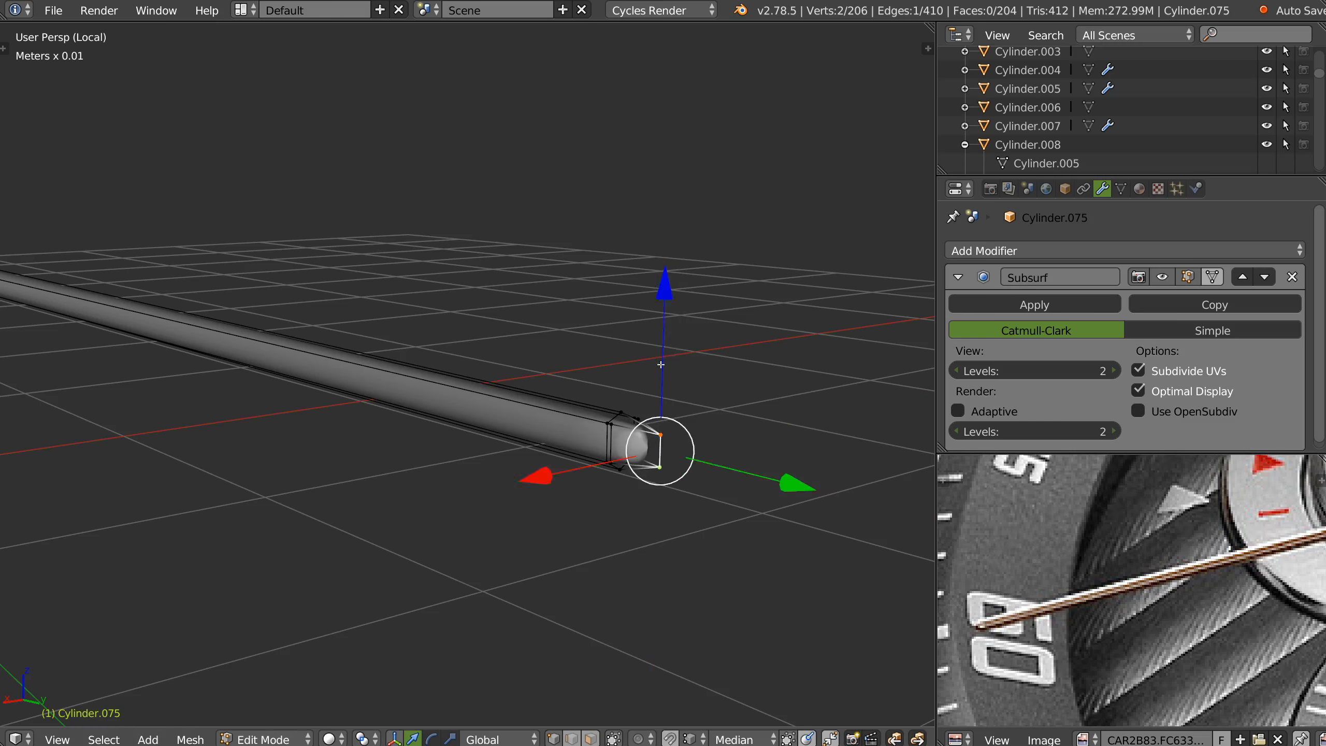
middle_drag(660, 365, 647, 446)
scroll(647, 446, up, 1)
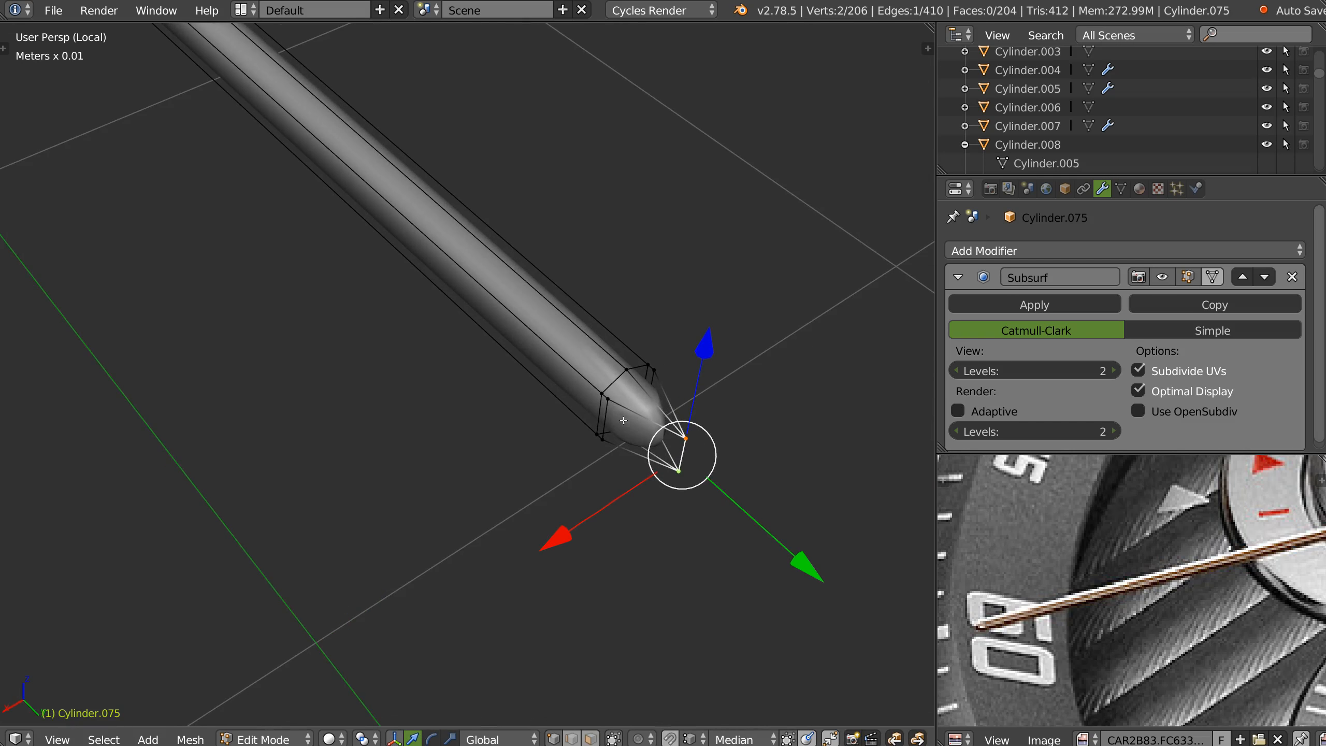
Connect the opposite side vertices across the upper and lower faces of the pointed tip
right_click(608, 399)
shift+right_click(653, 370)
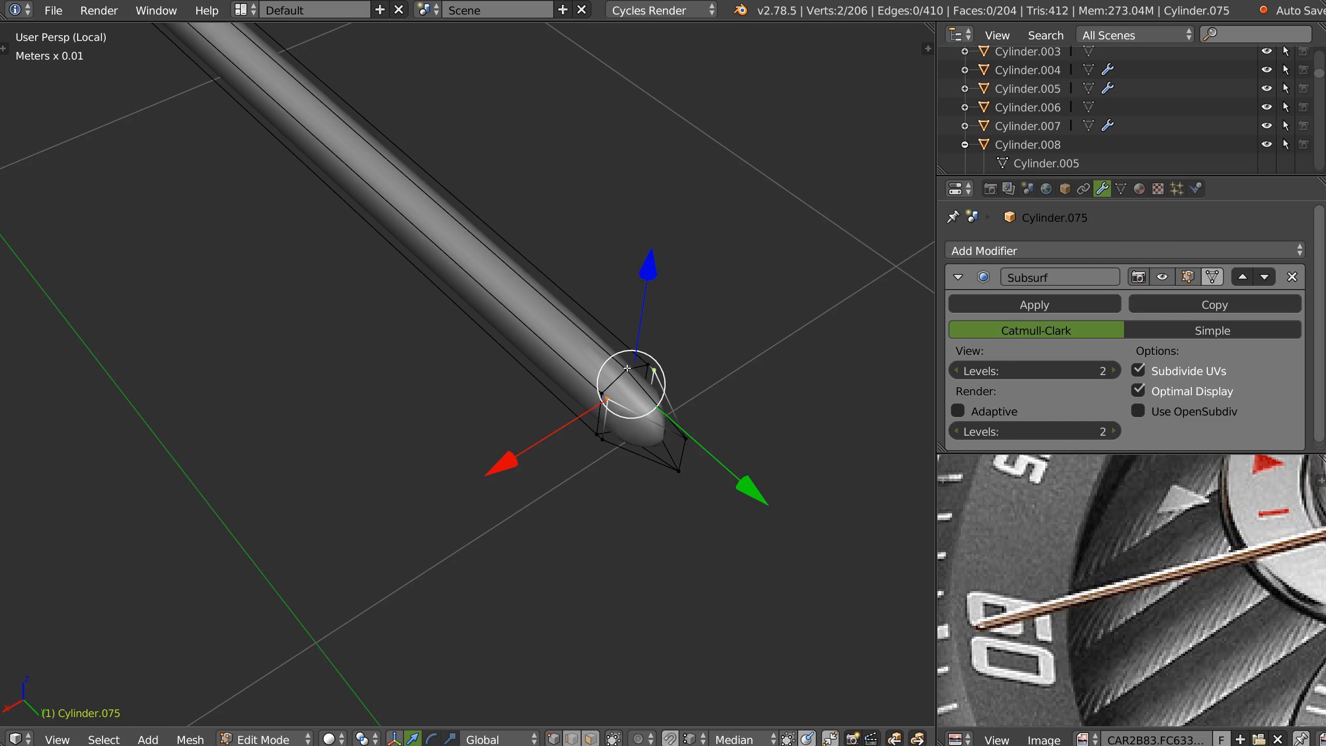
key(j)
right_click(604, 443)
middle_drag(730, 435, 672, 483)
shift+right_click(670, 466)
key(j)
Move the new centre vertex on the tip's underside along Y to line up with the side vertices
right_click(636, 455)
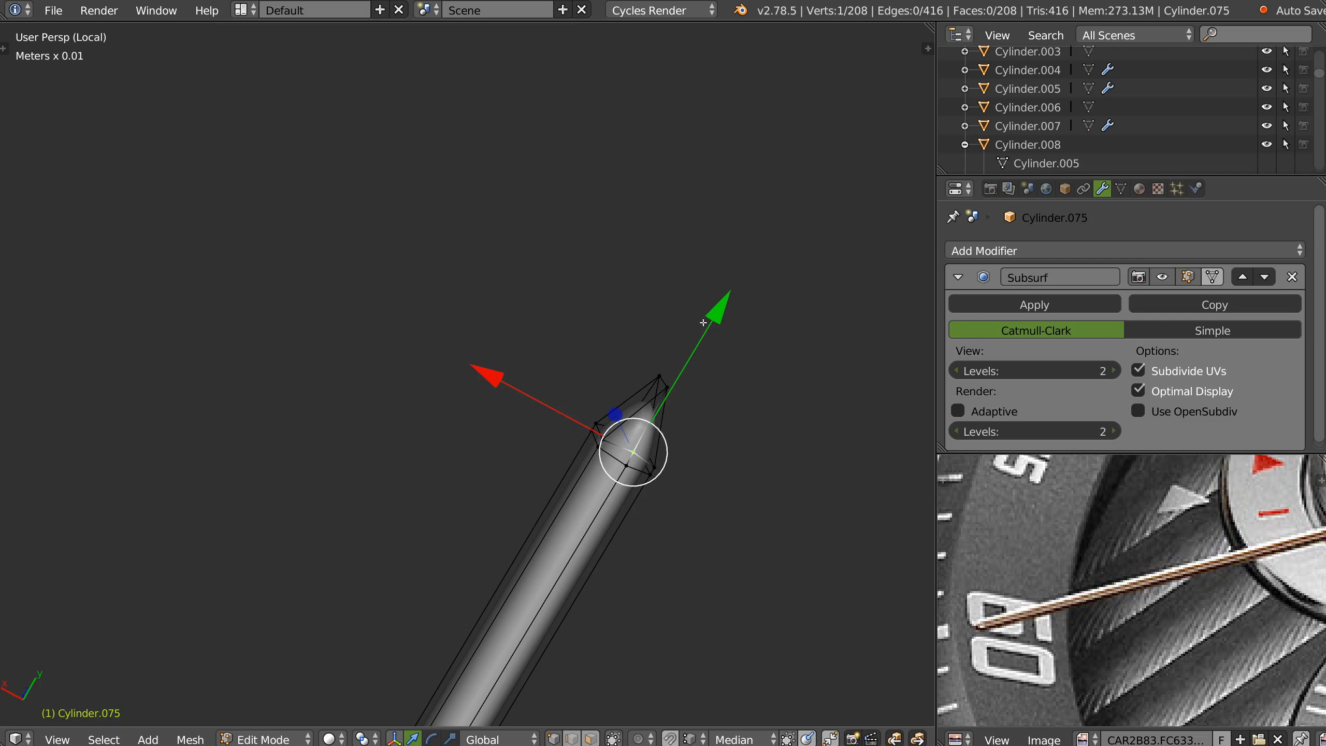
key(g)
key(y)
click(674, 360)
middle_drag(674, 361, 640, 391)
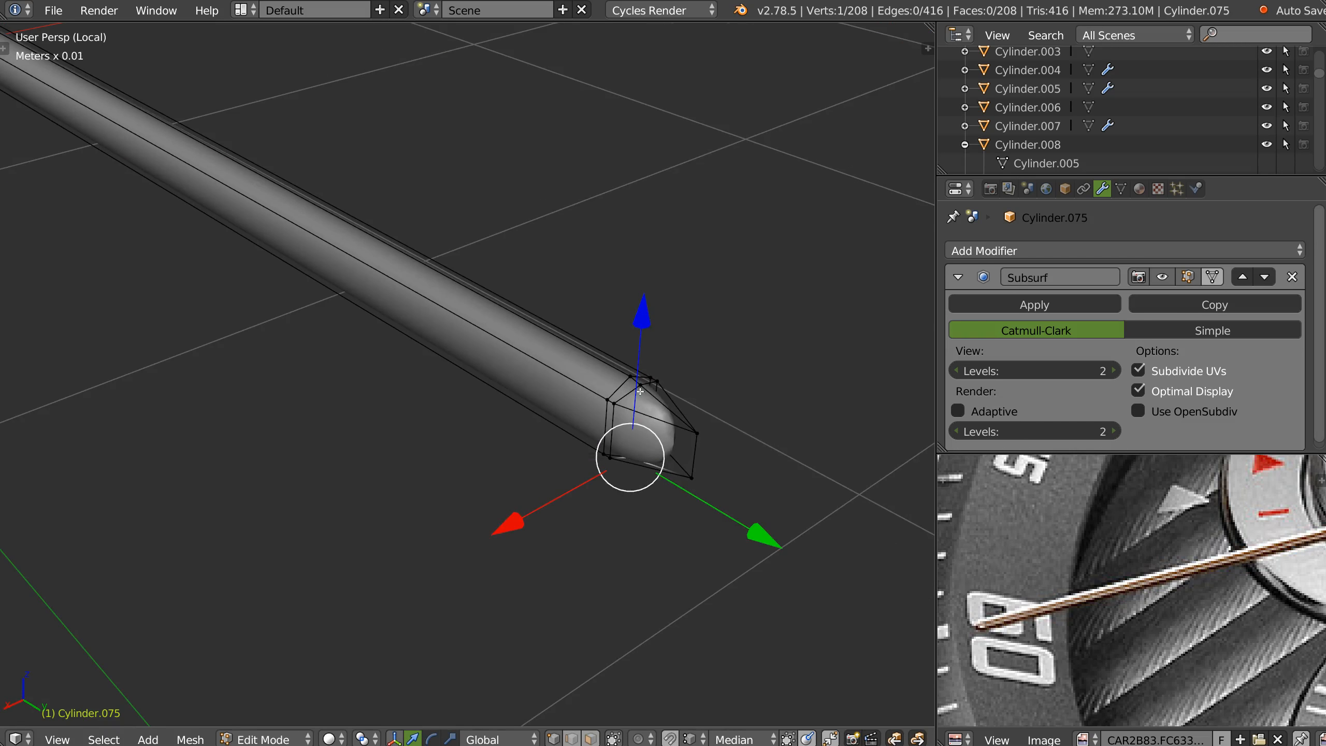
Move the new centre vertex on the tip's upper side along Y and adjust its height
right_click(642, 389)
key(g)
key(y)
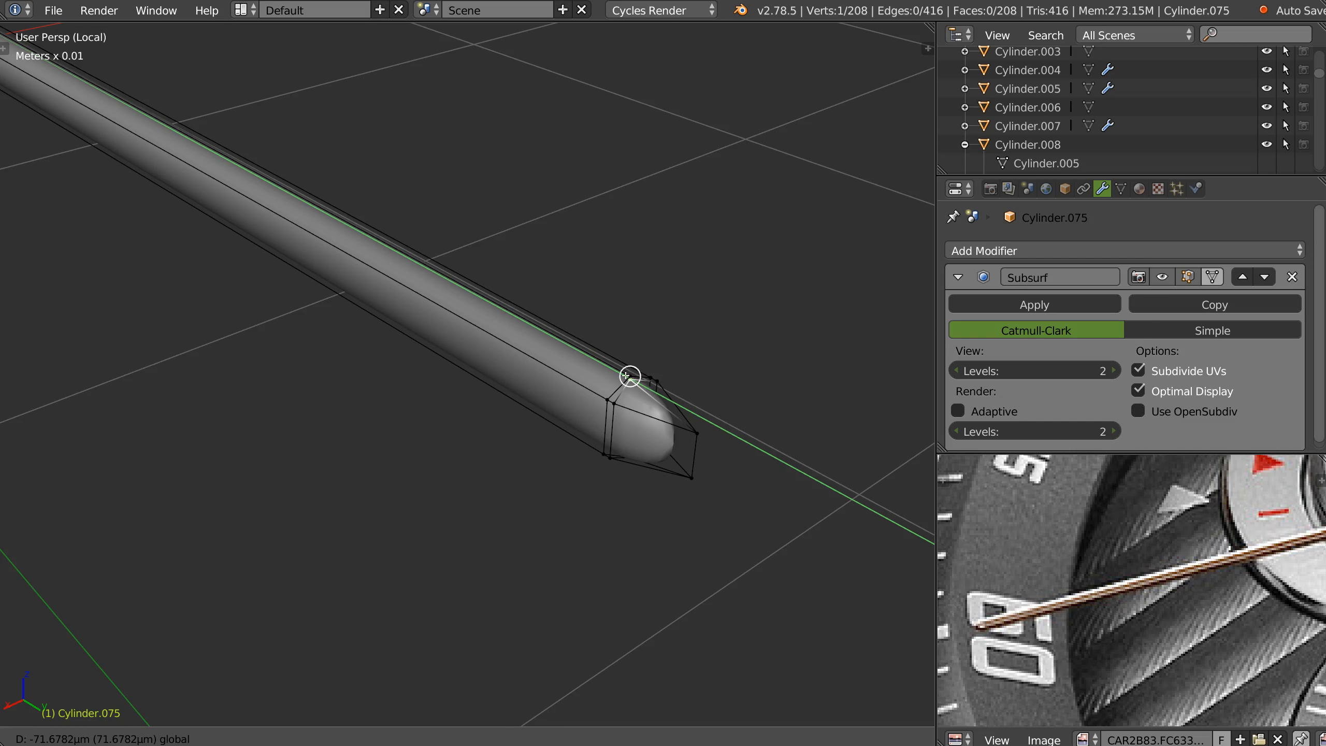
ctrl+drag(618, 406, 618, 407)
ctrl+drag(649, 256, 621, 399)
middle_drag(614, 423, 662, 416)
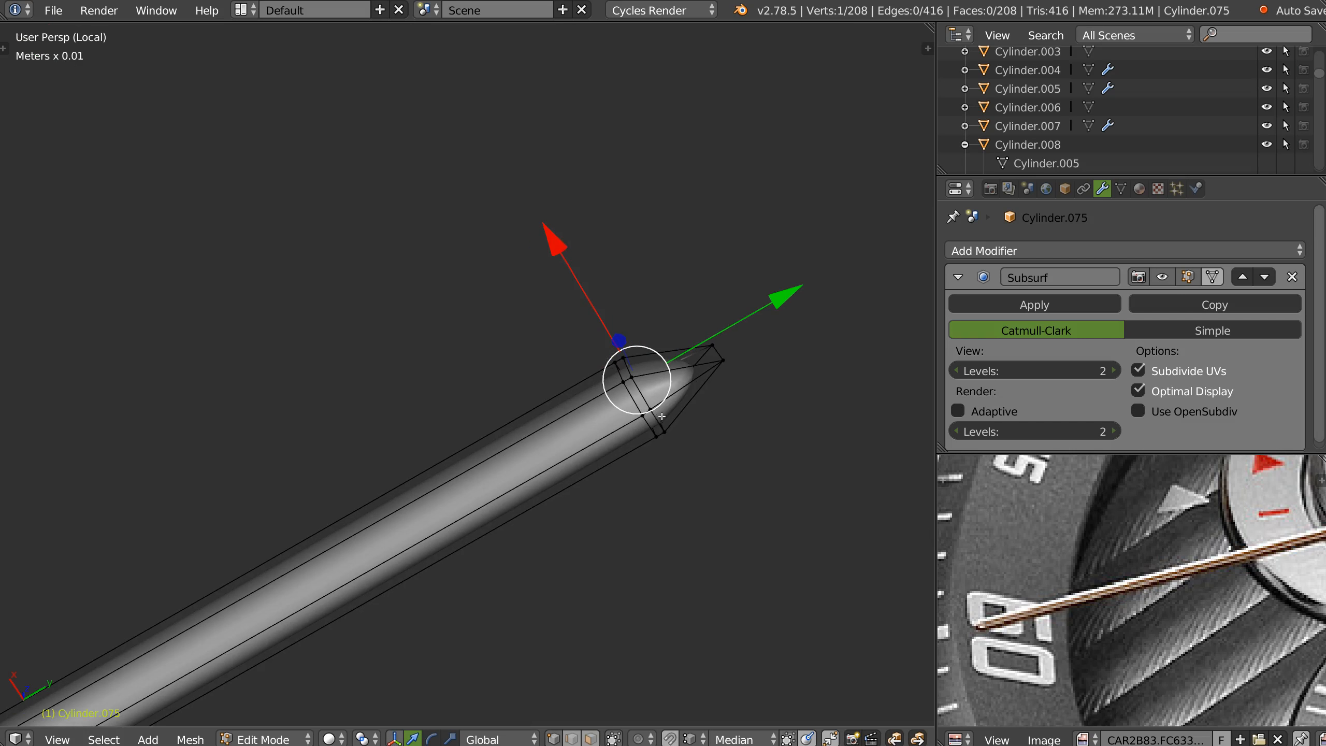
Adjust the height of the underside centre vertex at the base of the tip along Z
middle_drag(651, 360, 660, 477)
key(g)
key(z)
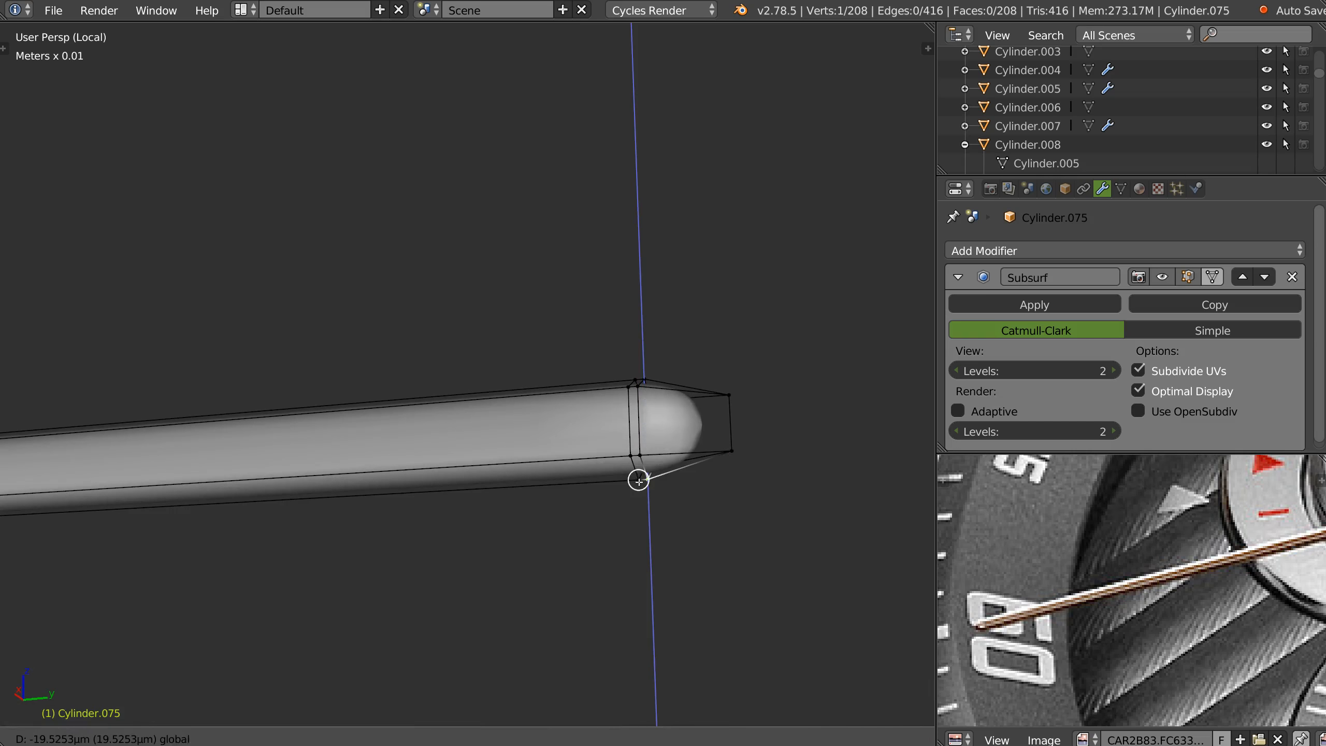
click(729, 450)
middle_drag(729, 449, 579, 376)
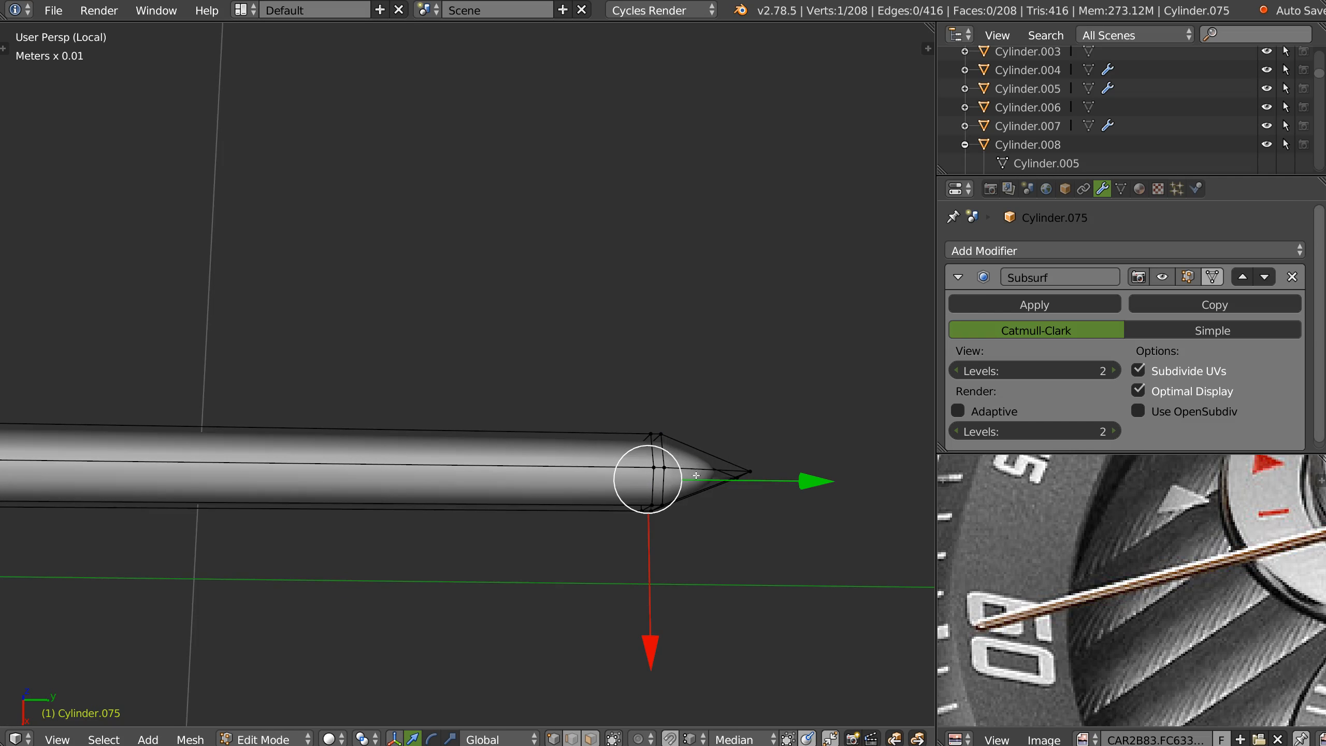
Knife a straight crosswise cut through the pointed tip between its base and its end in top view
key(KP_7)
scroll(516, 408, down, 17)
scroll(612, 375, down, 10)
scroll(459, 368, down, 10)
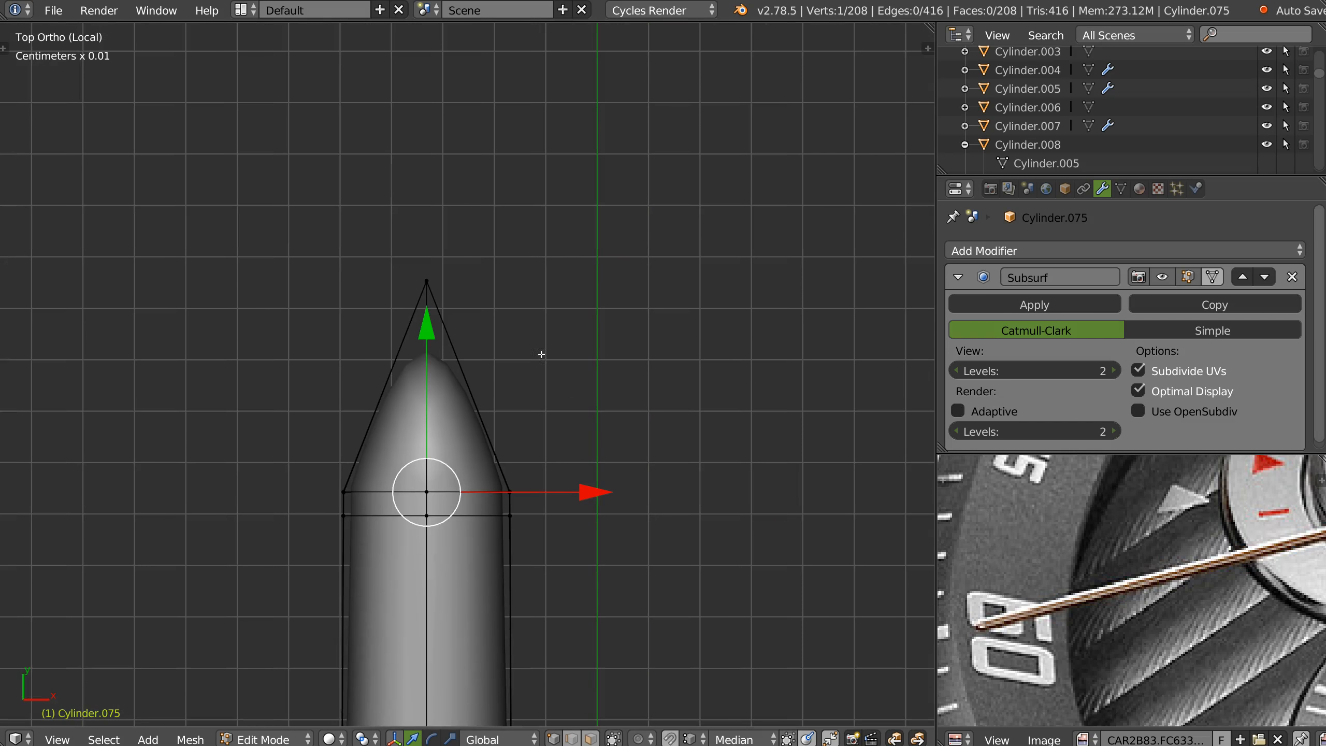
key(k)
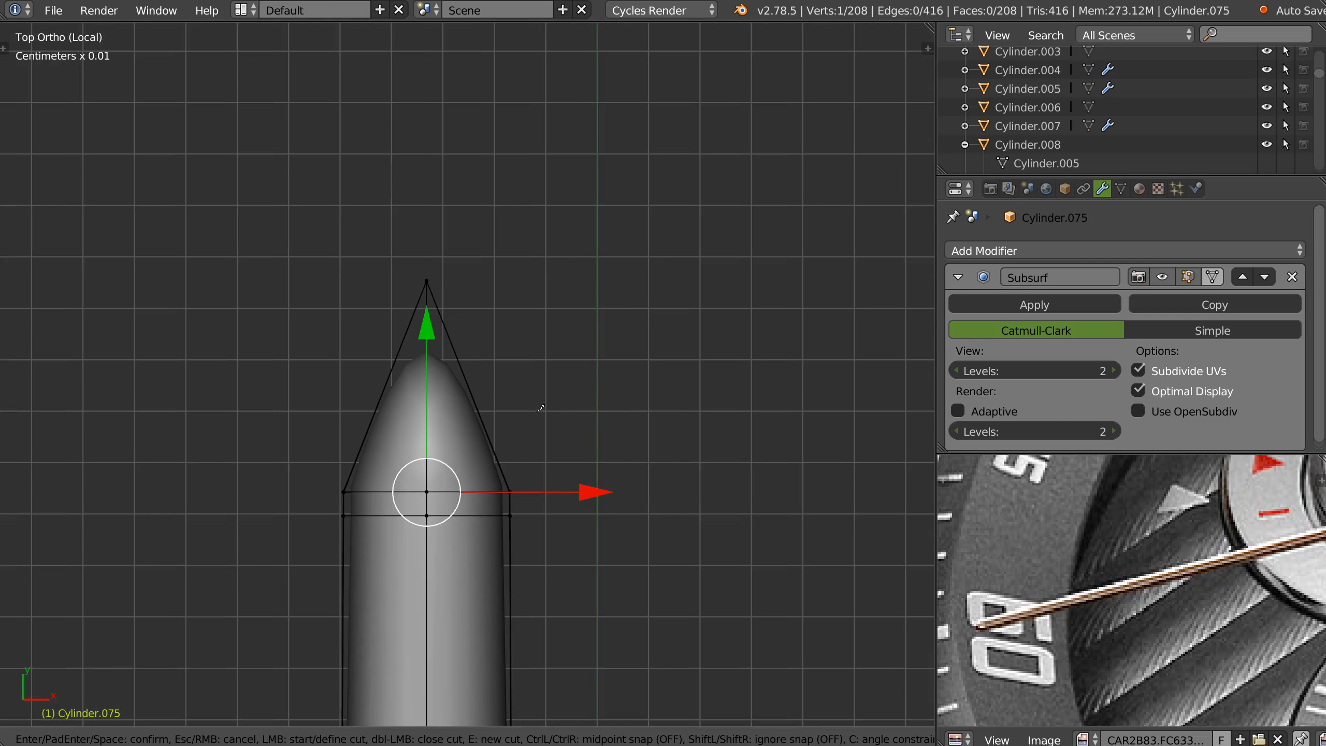
click(562, 402)
click(254, 400)
key(Return)
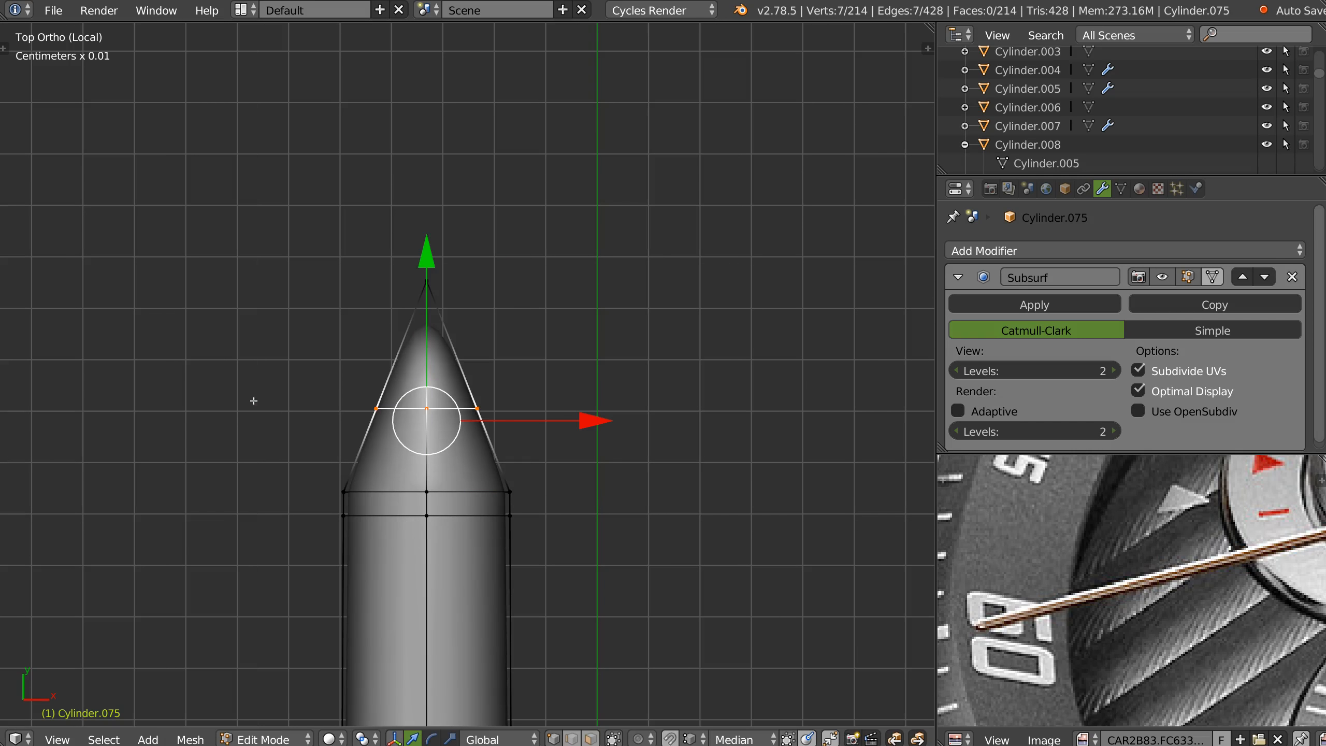
Widen the new cut to about 1.5 times along X and pull the tip's end edge back along Y
key(s)
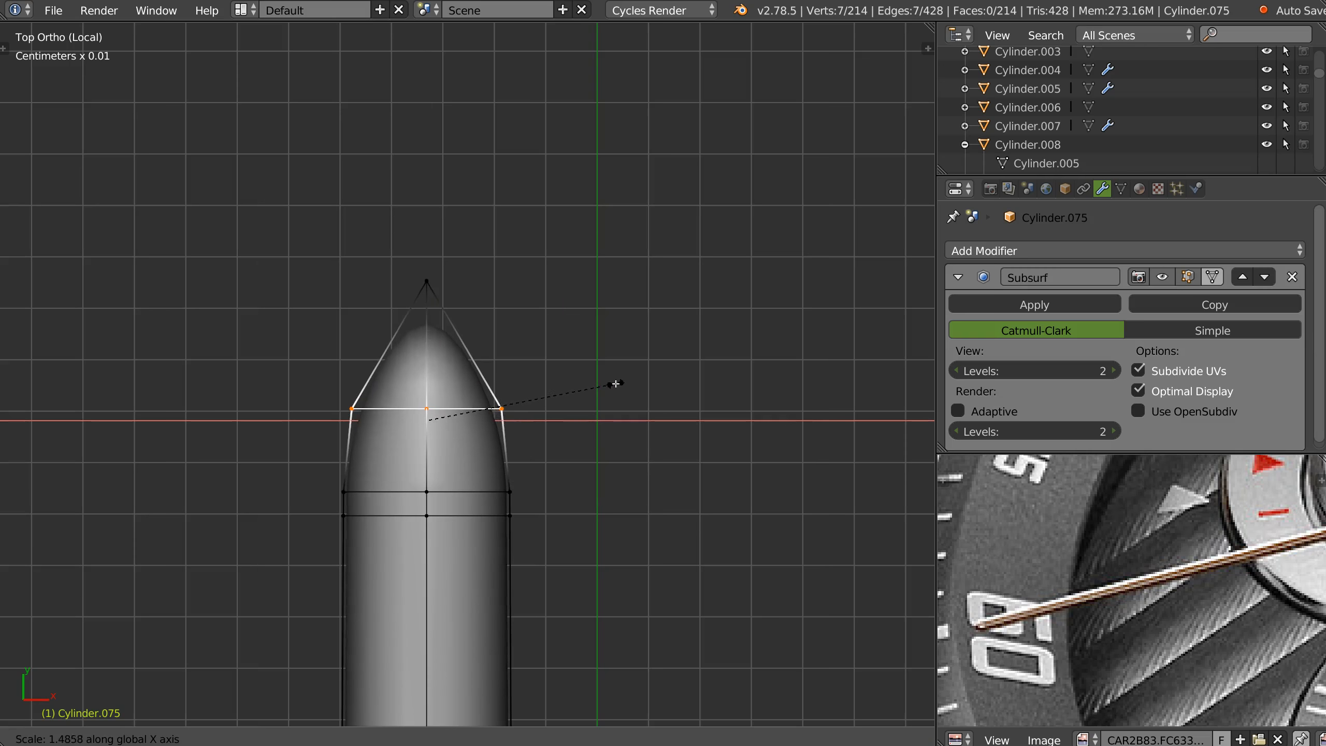
click(565, 371)
right_click(427, 283)
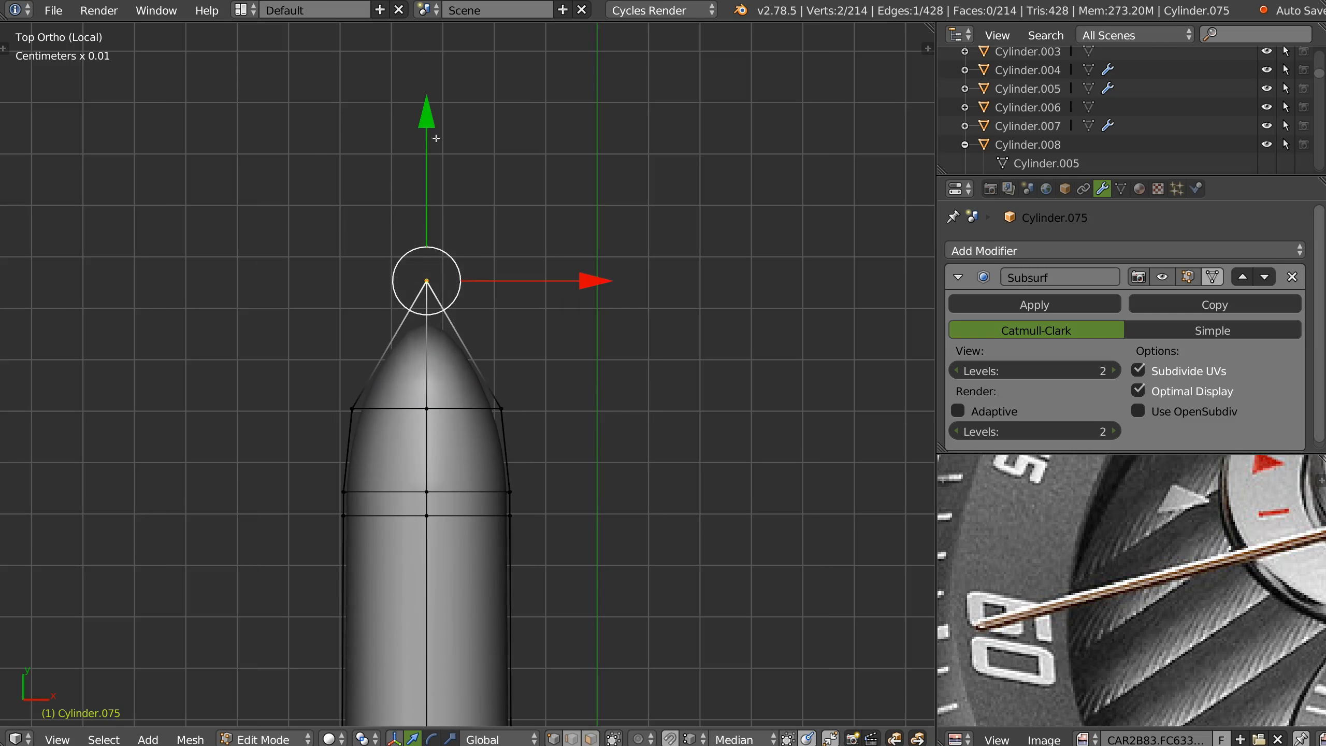
key(g)
key(y)
click(420, 175)
middle_drag(444, 178, 424, 232)
Select the vertices of the new cut around the tip and scale them up slightly along Z
right_click(423, 233)
middle_drag(424, 334, 442, 312)
mouse_move(475, 324)
ctrl+mouse_down()
mouse_move(420, 174)
mouse_move(470, 553)
ctrl+mouse_up()
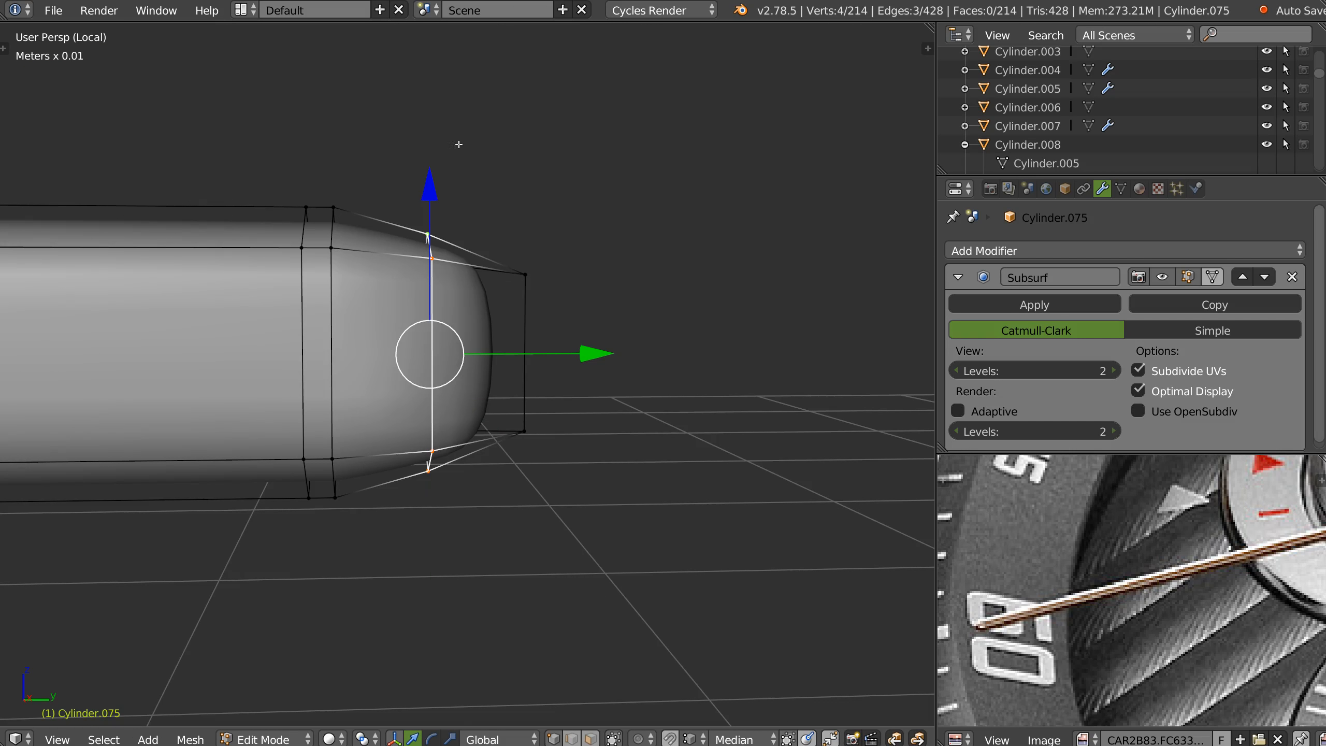
key(s)
key(z)
click(416, 82)
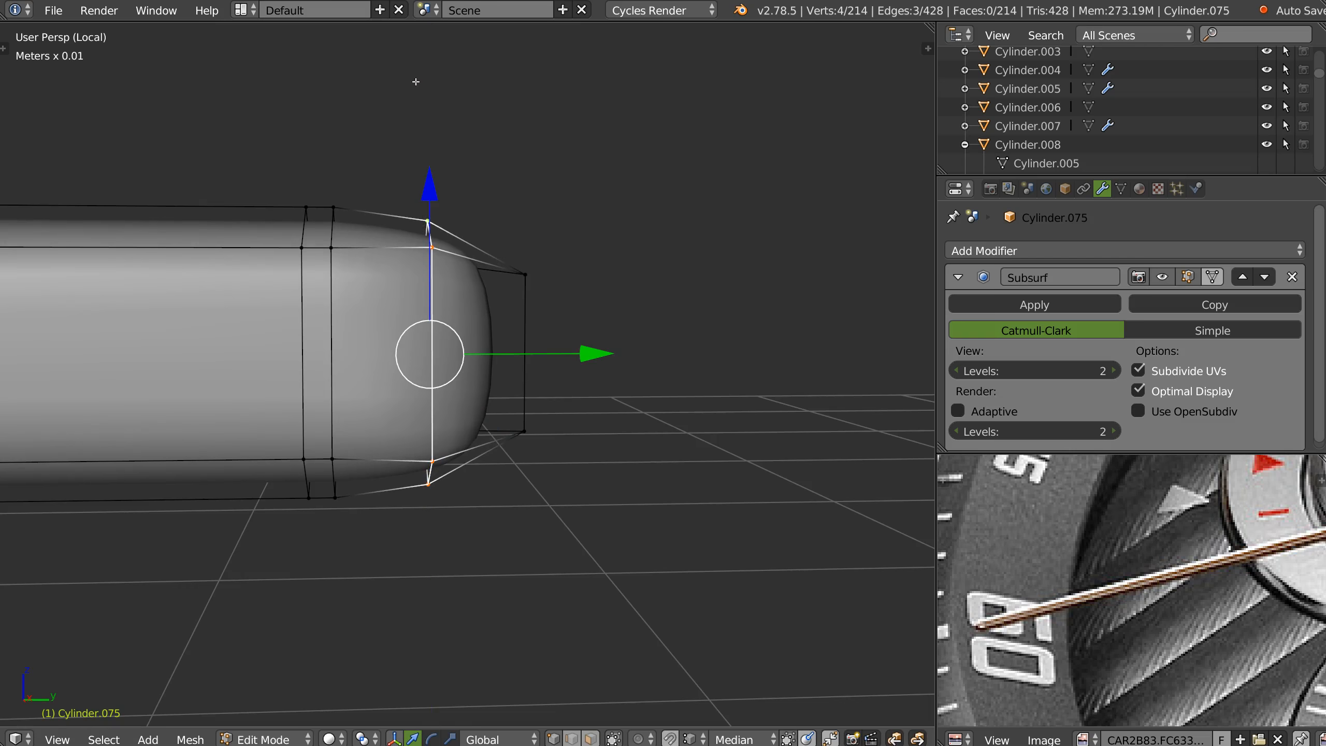
Scale the tip's vertical end edge along Z to round off the nose
right_click(525, 273)
shift+right_click(525, 431)
key(s)
key(z)
click(556, 206)
middle_drag(556, 206, 420, 266)
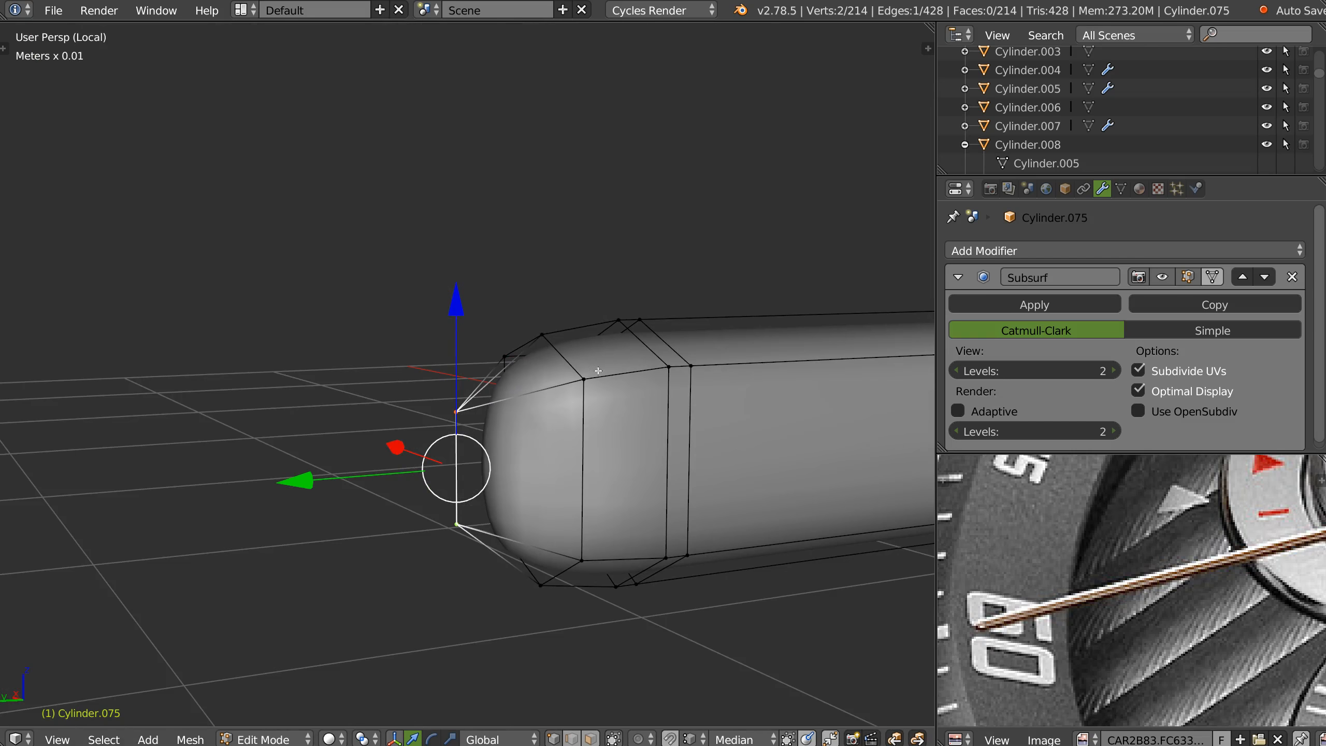
Try to flatten the visible part of the tip section along Z and undo it
scroll(663, 386, down, 2)
shift+middle_drag(678, 400, 441, 373)
right_click(423, 346)
ctrl+drag(539, 344, 91, 510)
scroll(444, 178, down, 2)
key(s)
key(z)
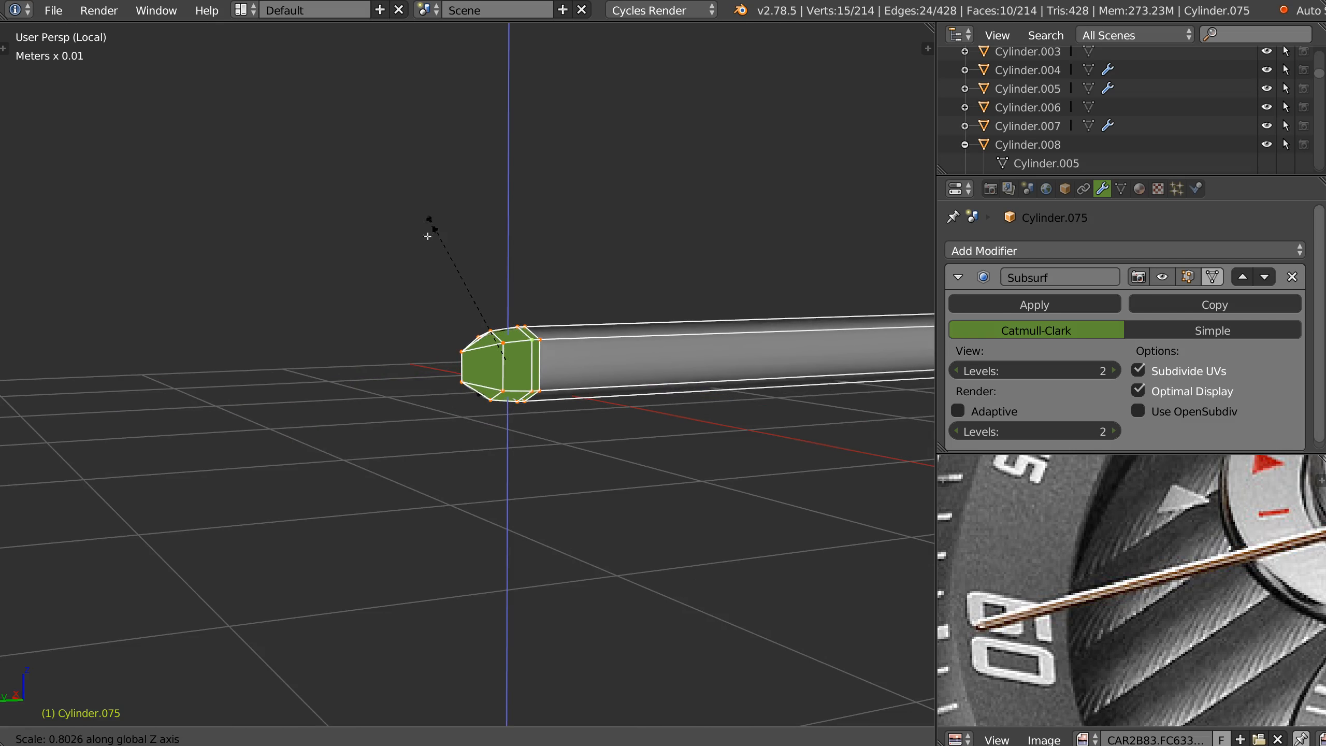
click(414, 269)
middle_drag(385, 296, 515, 320)
key(ctrl+z)
Select the whole tip section, including its hidden vertices, and flatten it along Z
key(Tab)
click(663, 457)
mouse_move(606, 292)
ctrl+mouse_down()
mouse_move(533, 491)
mouse_move(601, 444)
ctrl+mouse_up()
mouse_move(521, 141)
middle_down()
mouse_move(504, 184)
mouse_move(526, 119)
middle_up()
key(s)
key(z)
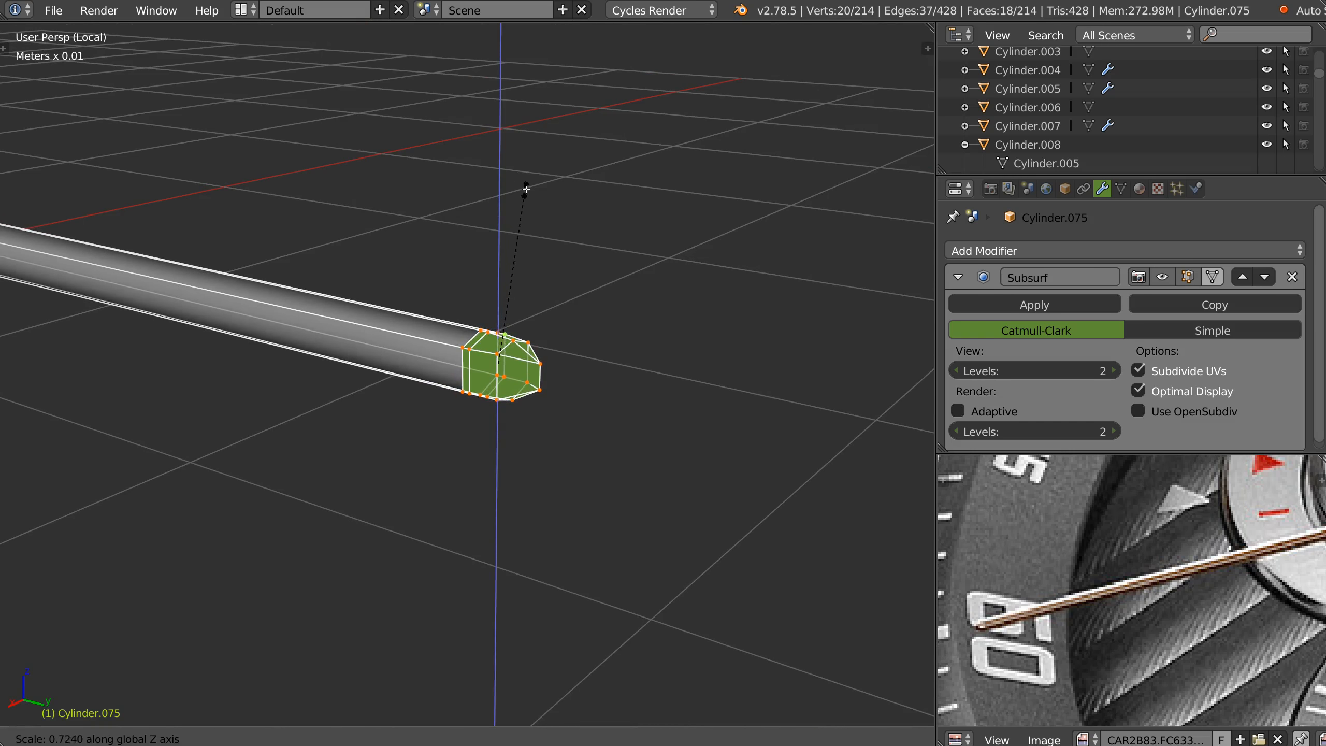
click(604, 257)
middle_drag(607, 260, 391, 353)
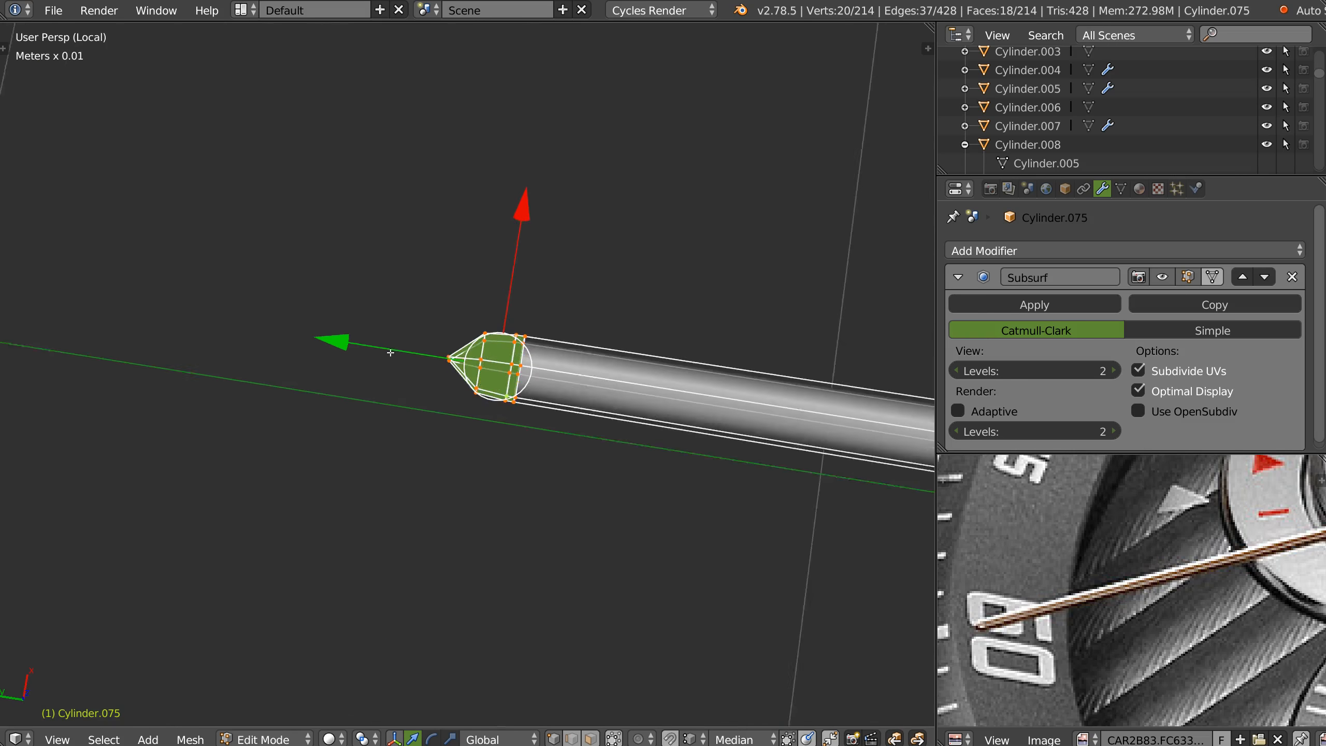
Examine the hand's smoothed tip, shaft and hub in Object Mode and bring the reference photo to its hub
scroll(587, 230, up, 8)
scroll(587, 231, down, 3)
middle_drag(587, 230, 424, 301)
key(Tab)
click(423, 290)
scroll(425, 302, down, 3)
shift+middle_drag(603, 199, 322, 406)
scroll(322, 406, down, 7)
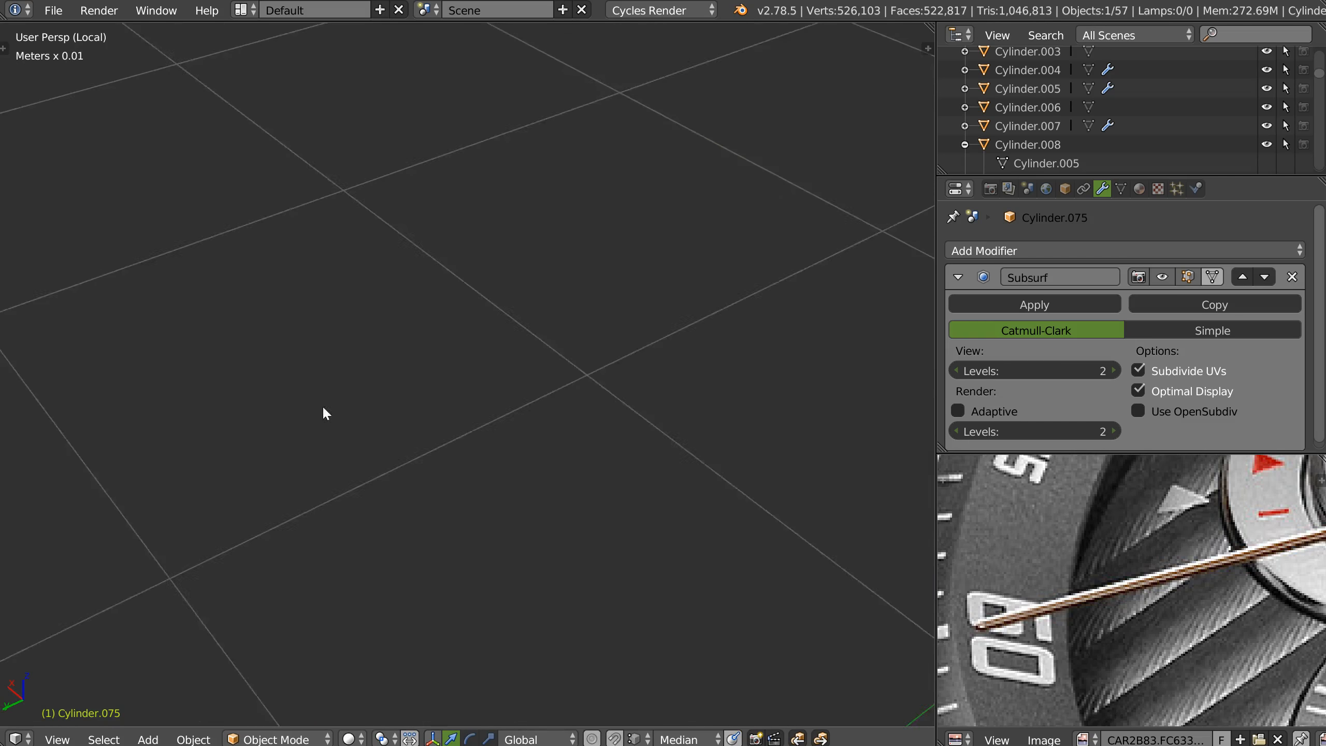
shift+middle_drag(731, 190, 551, 267)
scroll(552, 268, up, 5)
shift+middle_drag(698, 228, 468, 296)
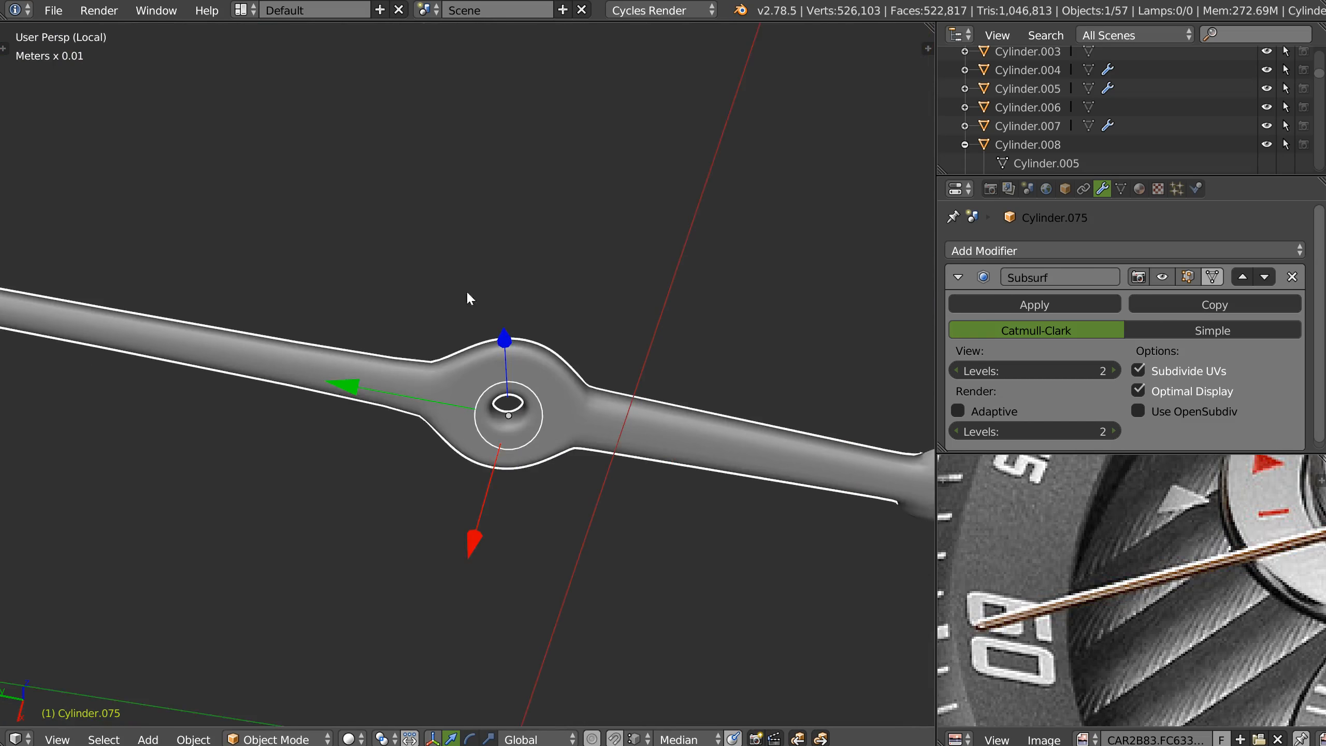
scroll(461, 360, up, 5)
middle_drag(1232, 570, 981, 549)
middle_drag(1253, 522, 1097, 617)
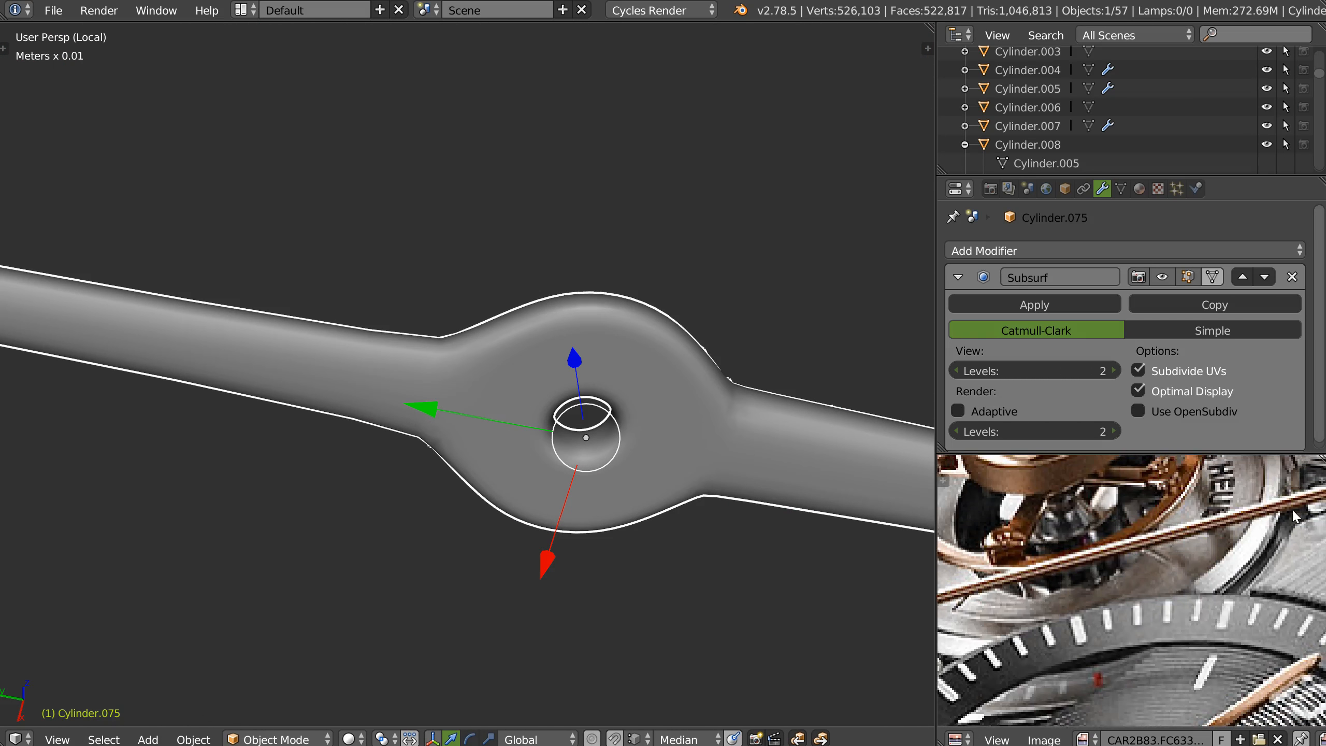
middle_drag(1295, 514, 1112, 533)
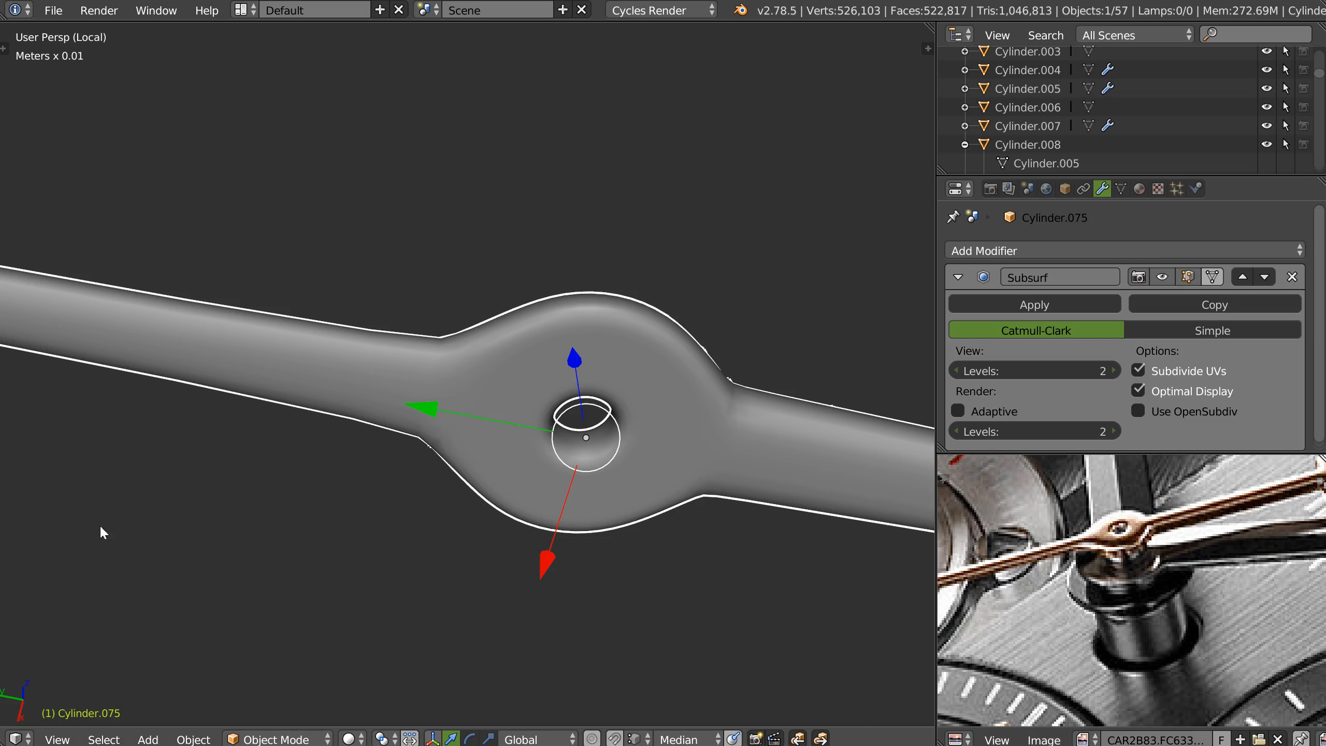
Select the row of vertices just behind the tip's point and widen it slightly along X in top view
middle_drag(575, 470, 703, 391)
key(KP_5)
key(ctrl+KP_3)
key(Tab)
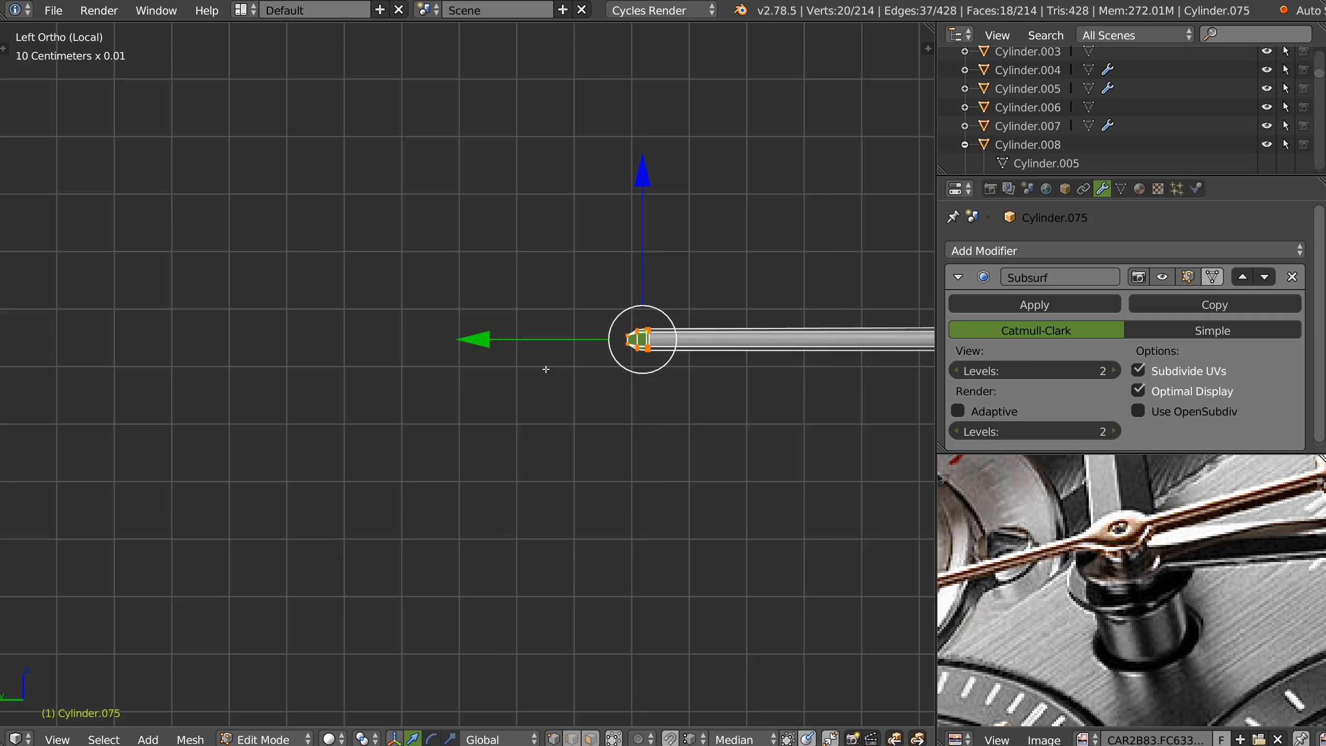
key(KP_Decimal)
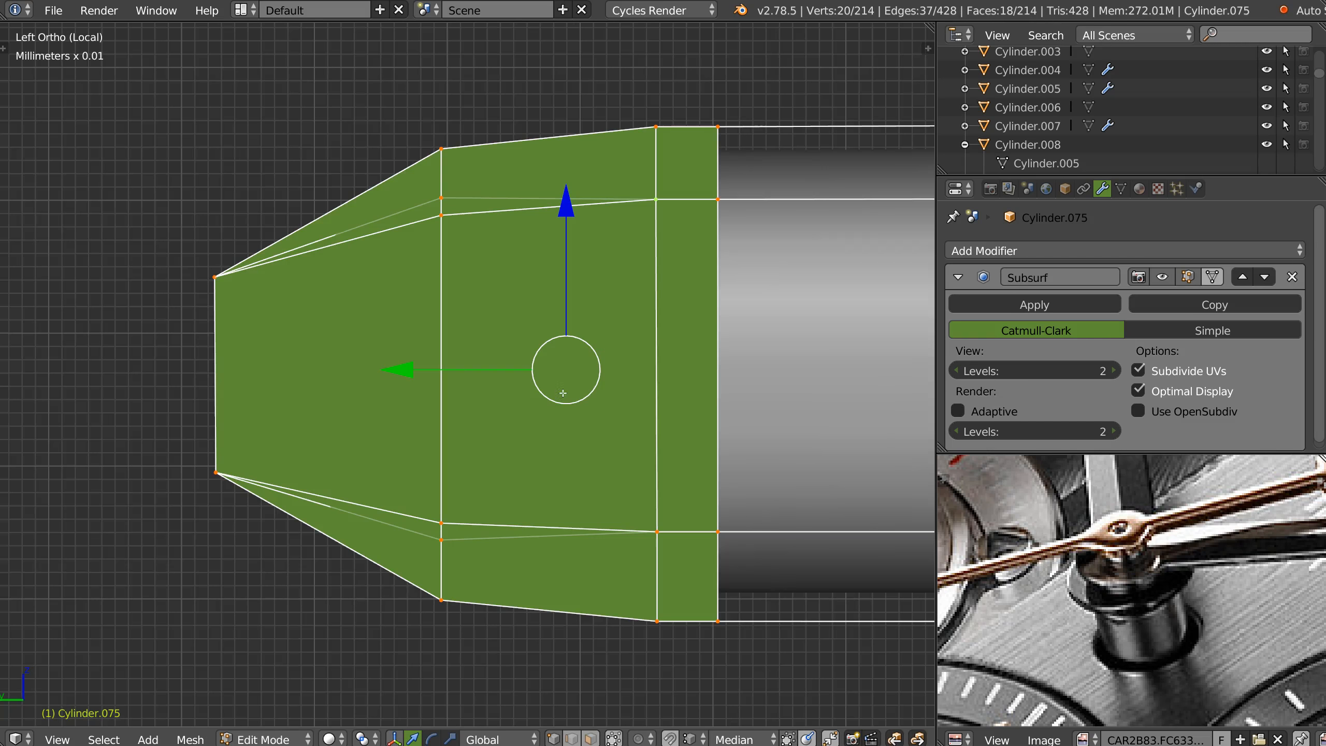
key(KP_7)
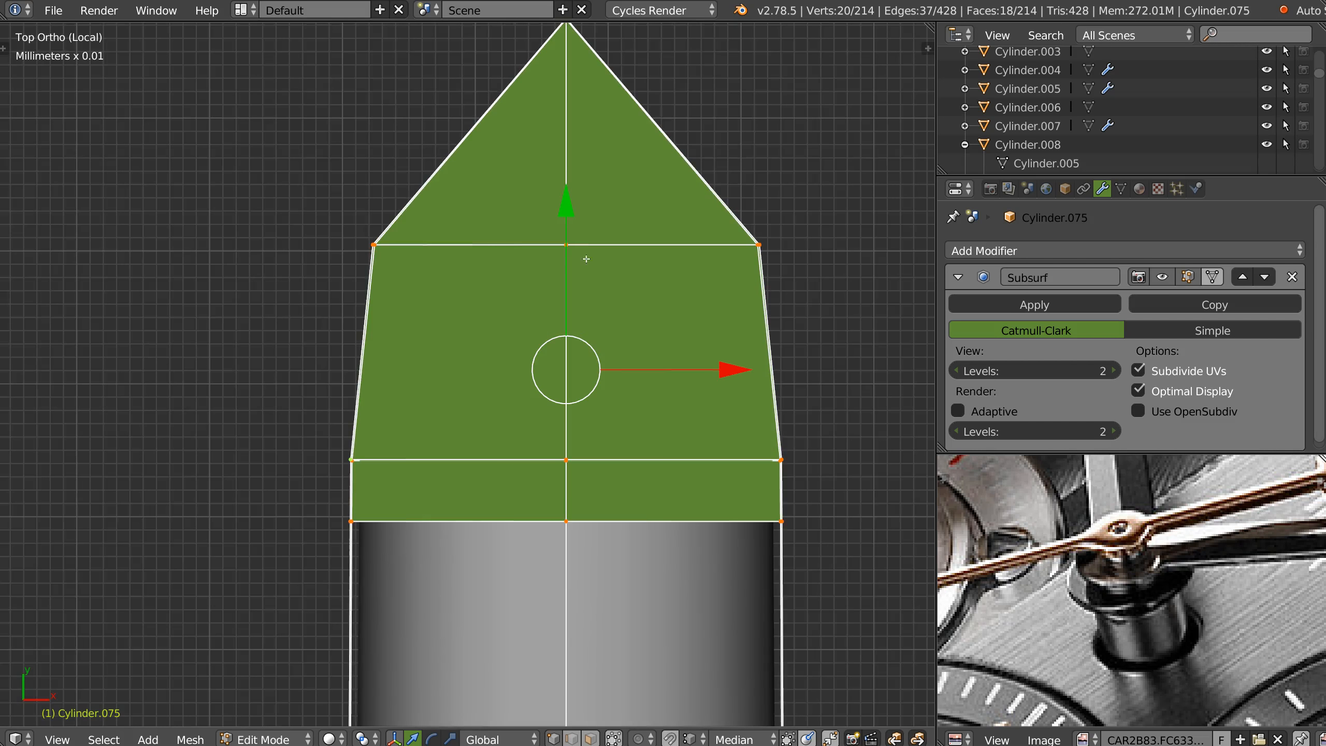
scroll(618, 303, down, 1)
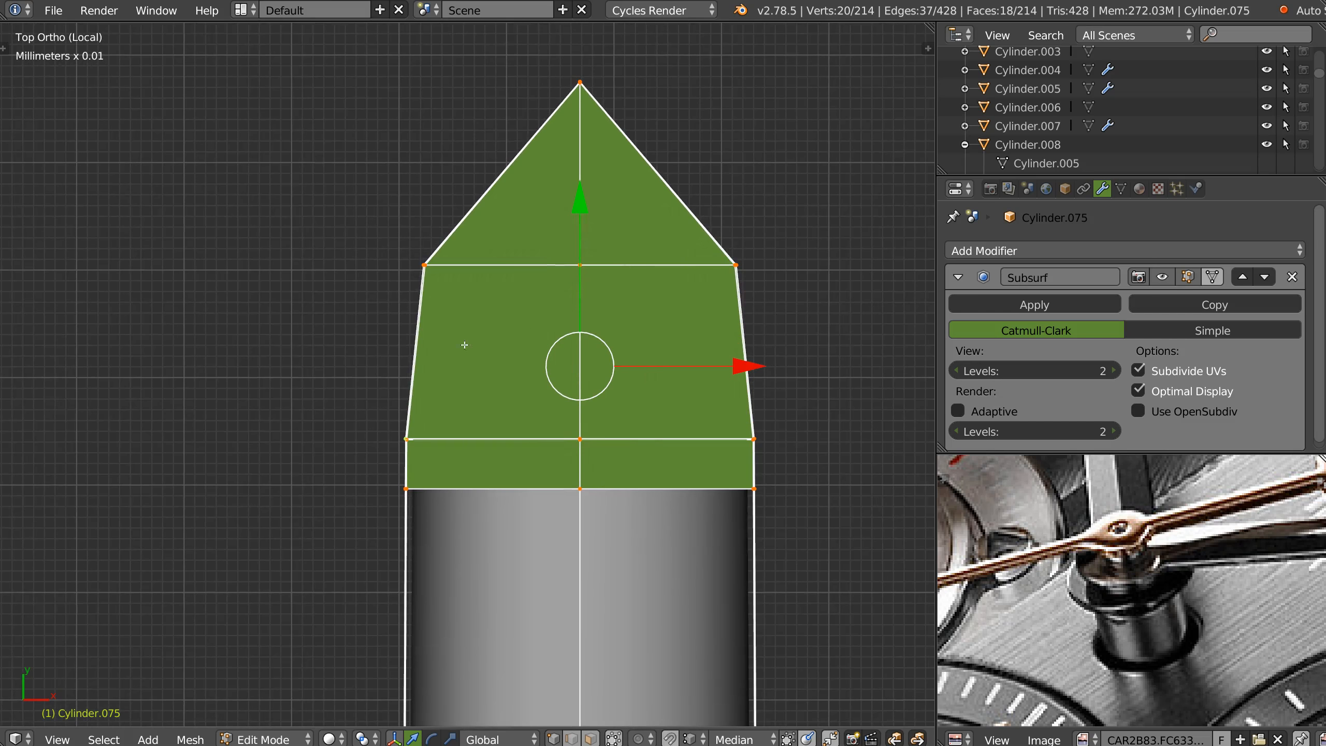
right_click(440, 288)
mouse_move(398, 307)
ctrl+mouse_down()
mouse_move(521, 323)
mouse_move(412, 235)
ctrl+mouse_up()
key(s)
key(x)
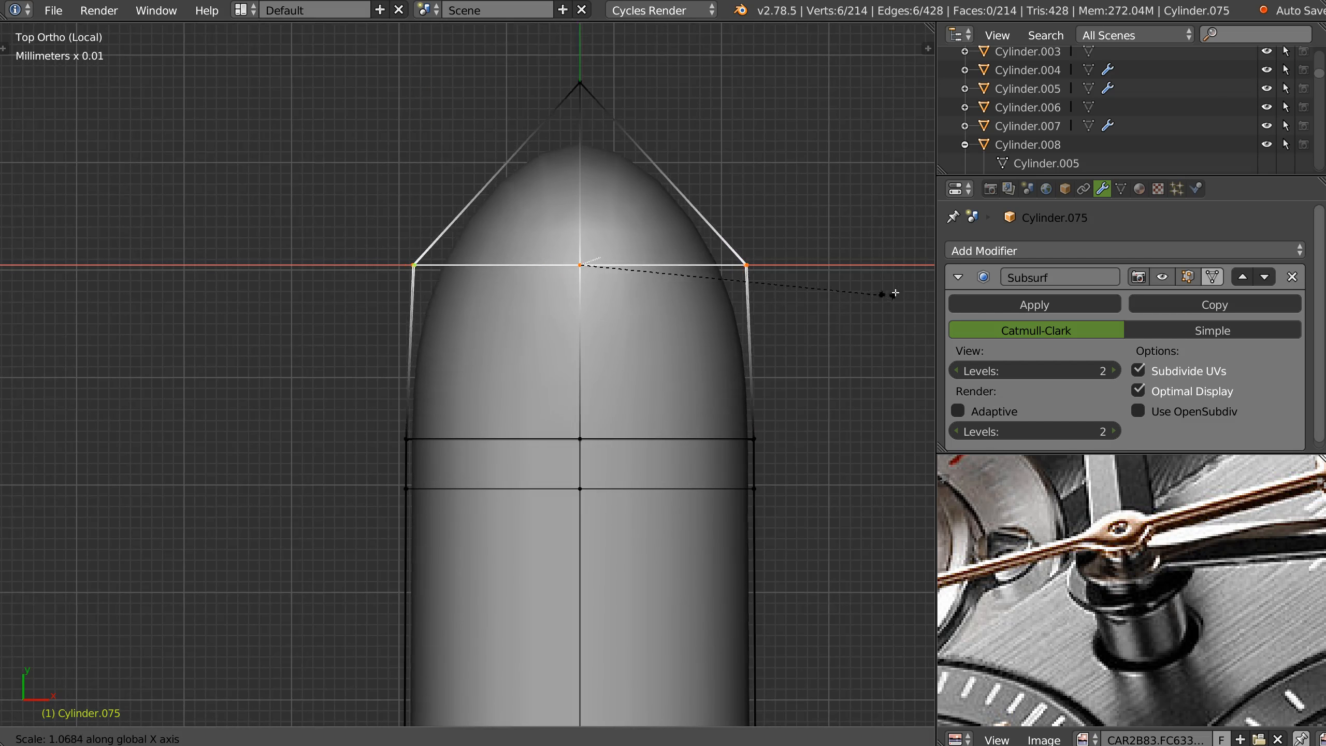
click(894, 293)
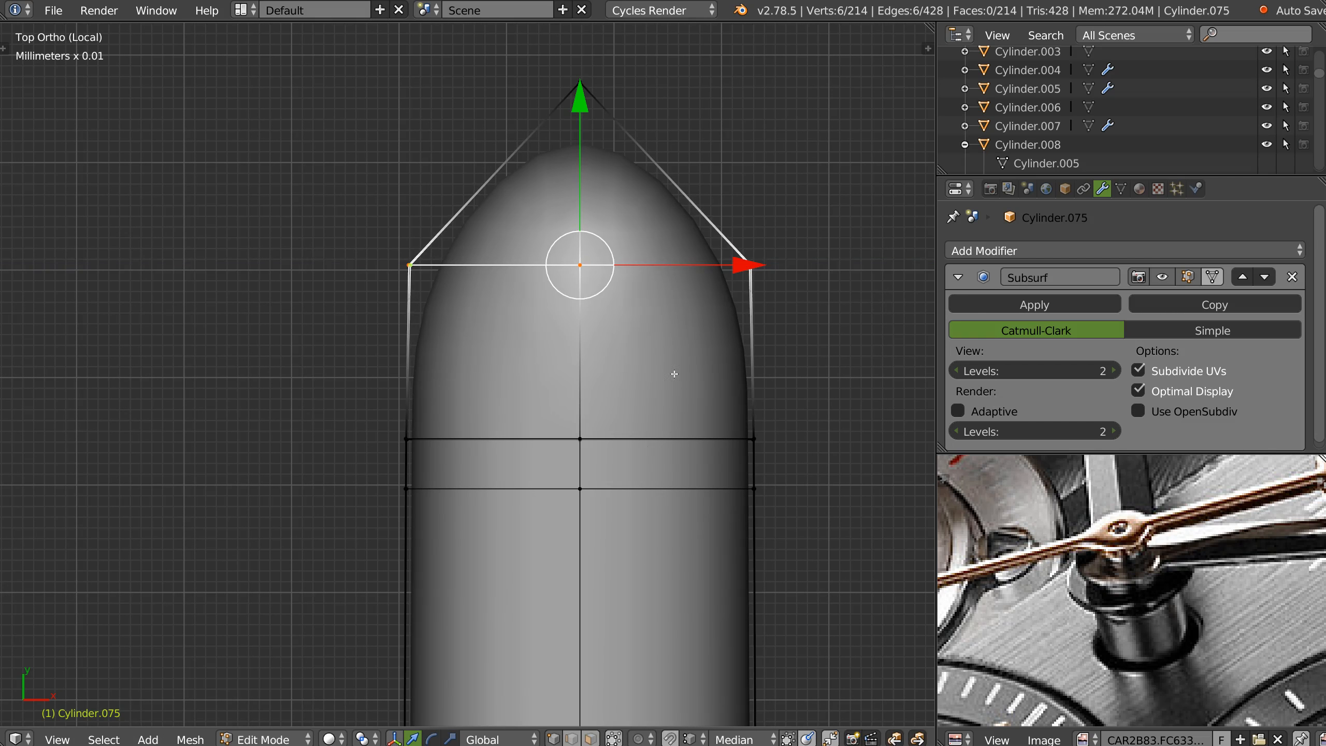
Move the widened vertex row back along Y, close to the next cut on the shaft
key(g)
key(y)
click(752, 480)
shift+middle_drag(752, 480, 731, 419)
Knife a V-shaped cut from one slanted side of the point through the shoulder's centre vertex to the other side
right_click(558, 245)
key(k)
click(644, 246)
click(558, 336)
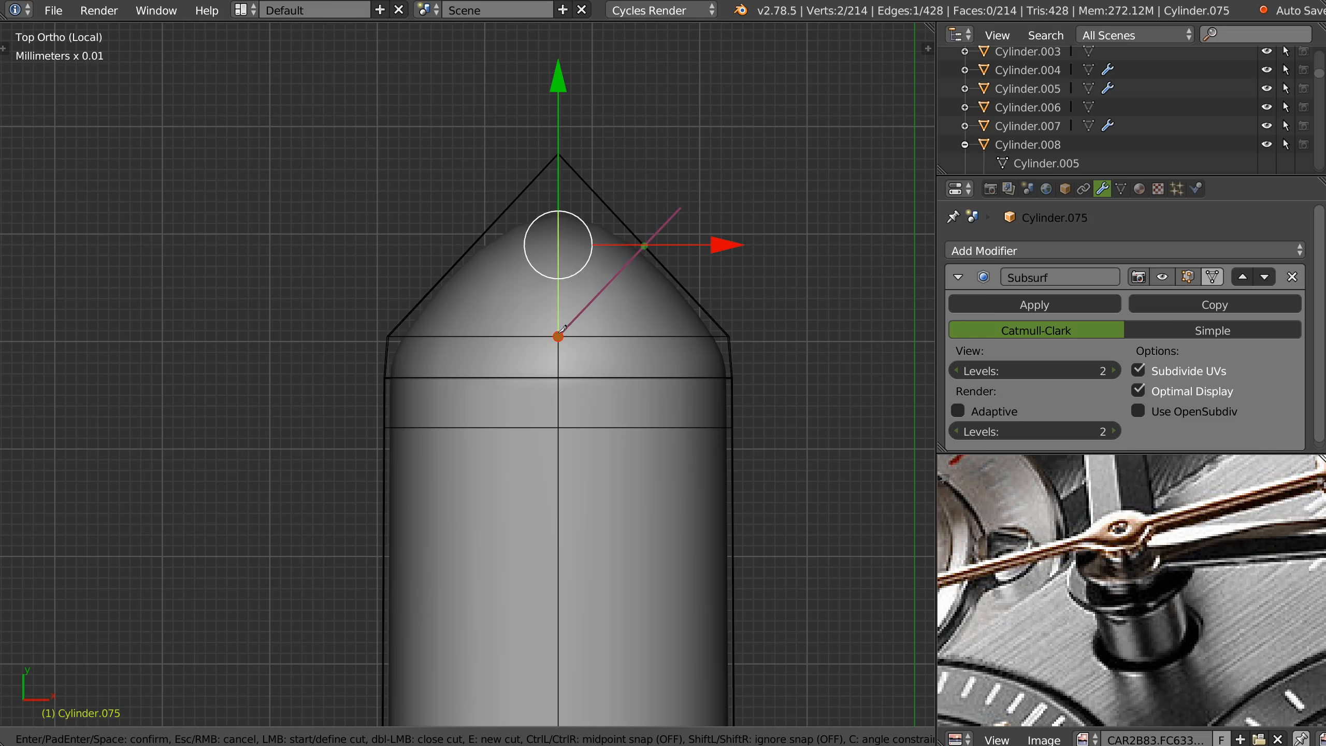
click(438, 228)
key(Return)
Select the two edge loops just behind the tip's shoulder and dissolve them
middle_drag(616, 308, 690, 131)
key(Tab)
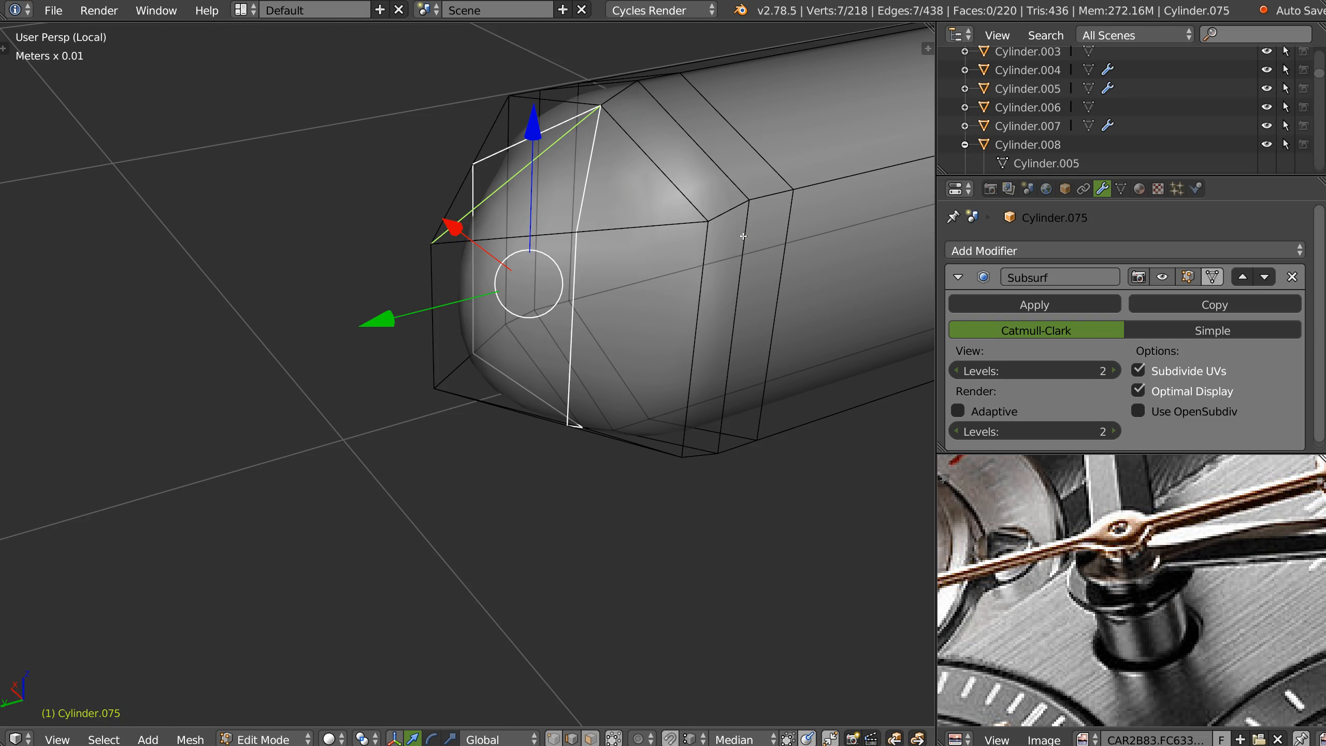
alt+right_click(782, 234)
key(ctrl+x)
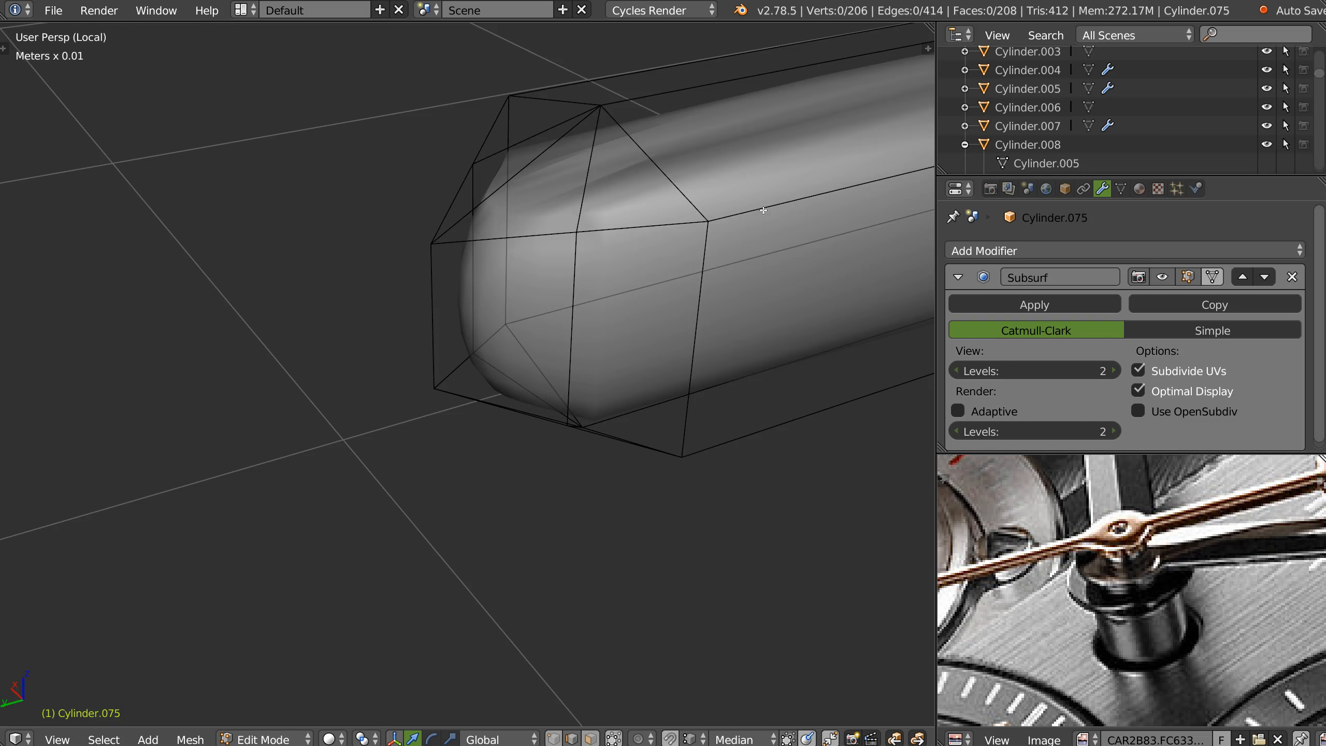
Knife a single straight cut across the shaft just behind the tip's shoulder in top view
key(ctrl+r)
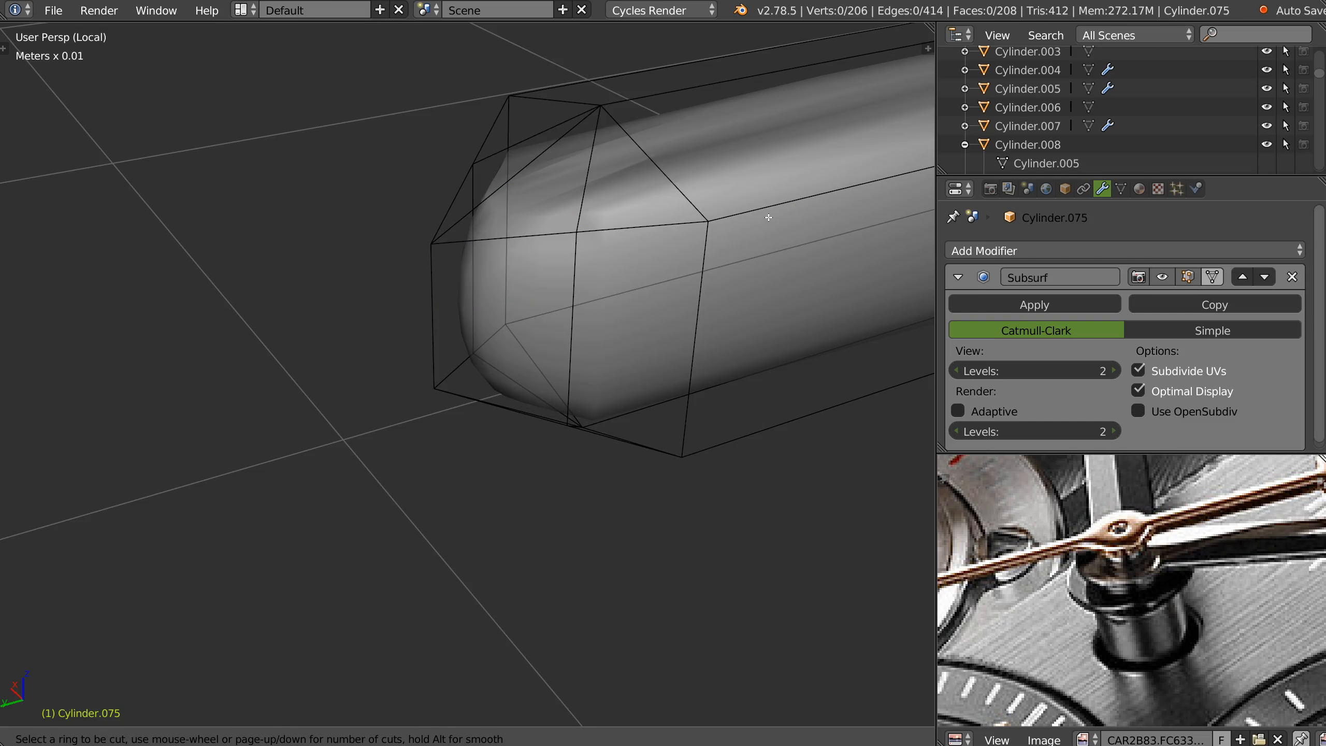
key(Escape)
key(KP_7)
scroll(607, 190, up, 2)
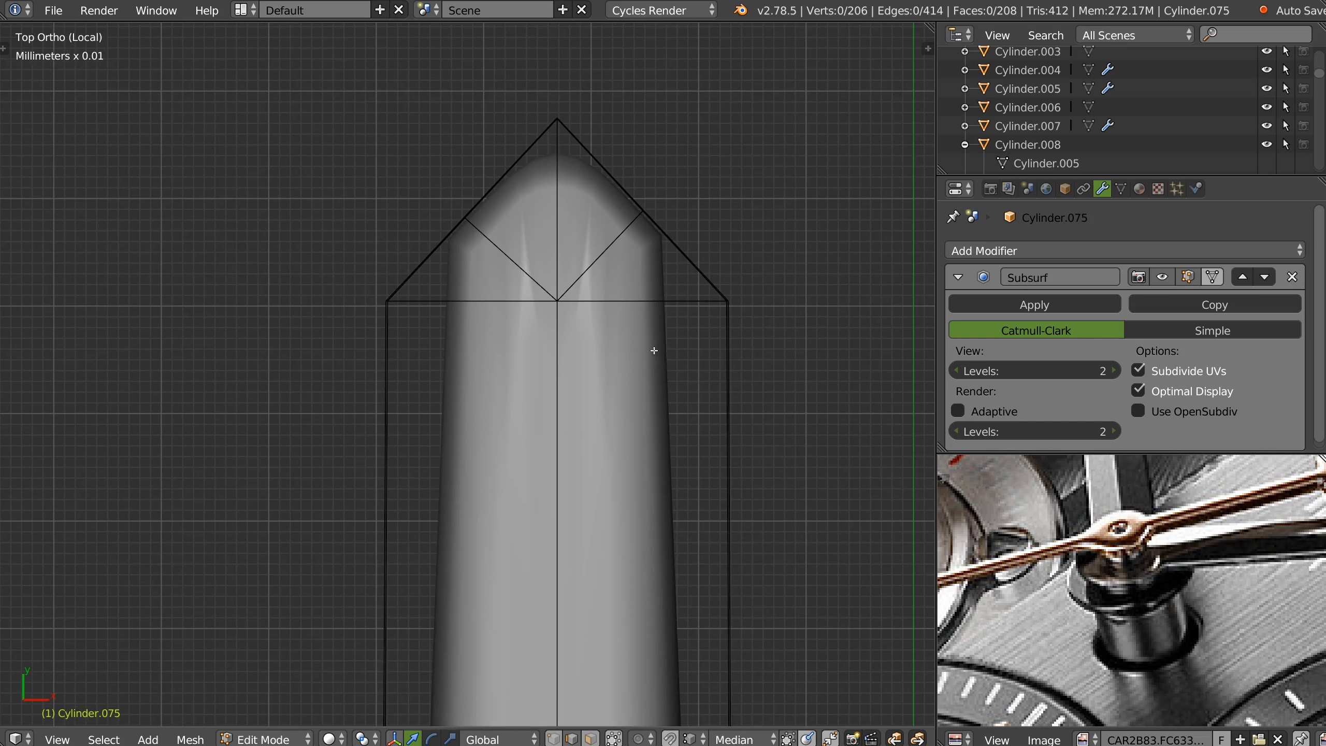
key(k)
click(762, 327)
click(296, 335)
key(Return)
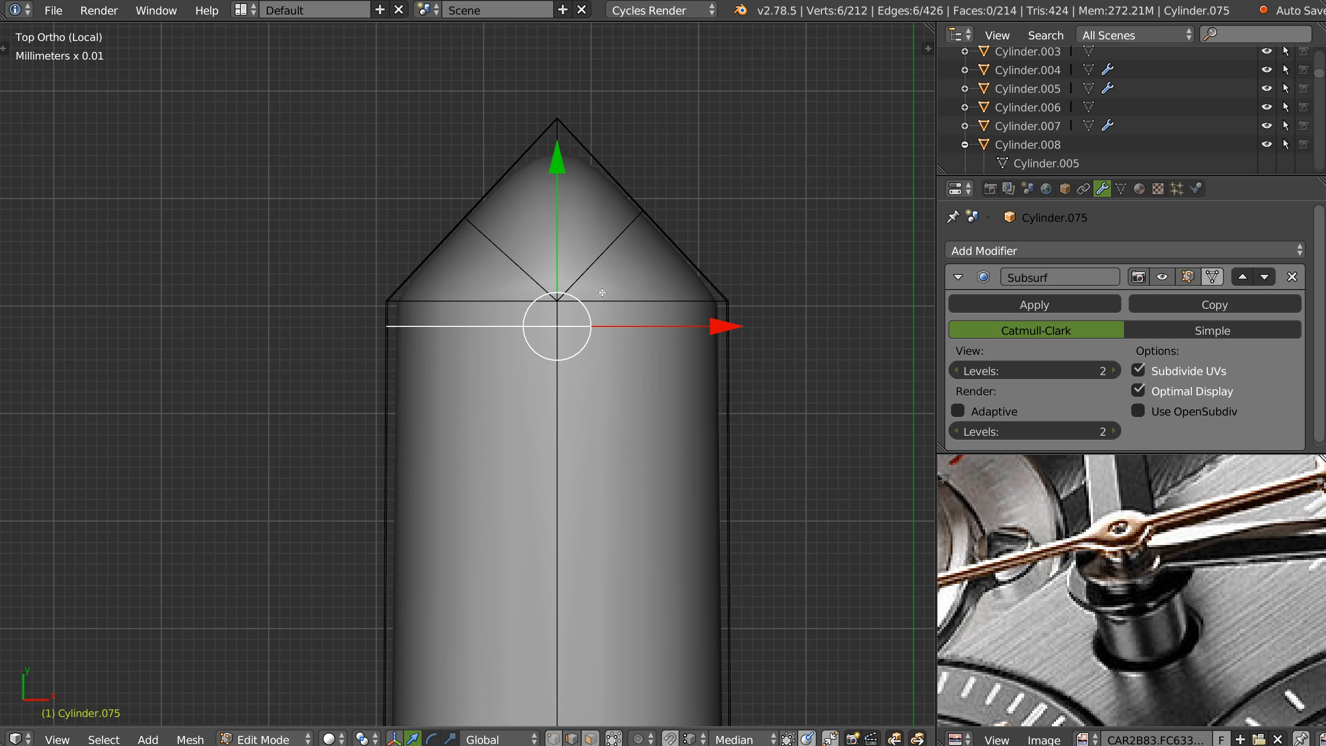
Examine the shape of the reworked tip in Object Mode
right_click(647, 215)
middle_drag(567, 283, 536, 328)
key(Tab)
scroll(596, 323, up, 2)
key(a)
middle_drag(522, 421, 643, 183)
right_click(642, 186)
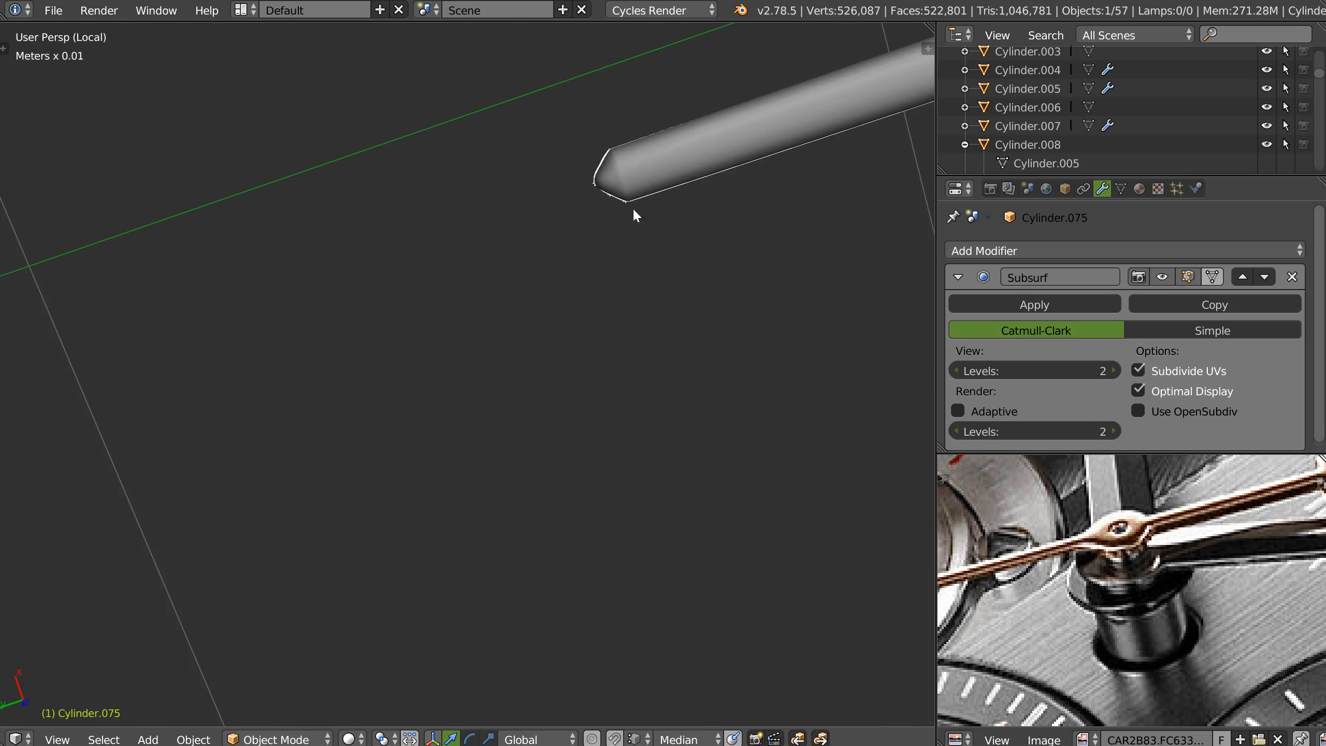
Select the mid-slope vertices on both sides of the point and shift them slightly forward along Y
key(KP_7)
key(Tab)
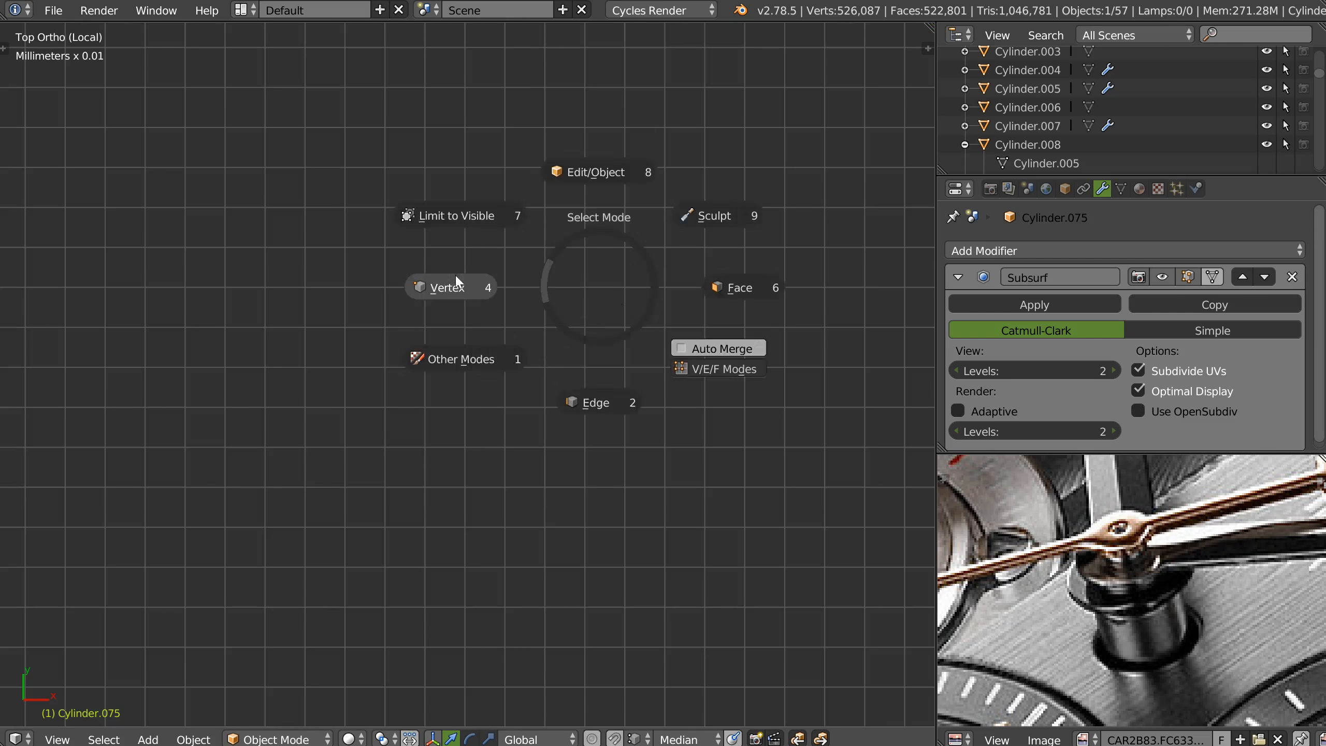
click(455, 276)
key(KP_Decimal)
scroll(643, 276, down, 8)
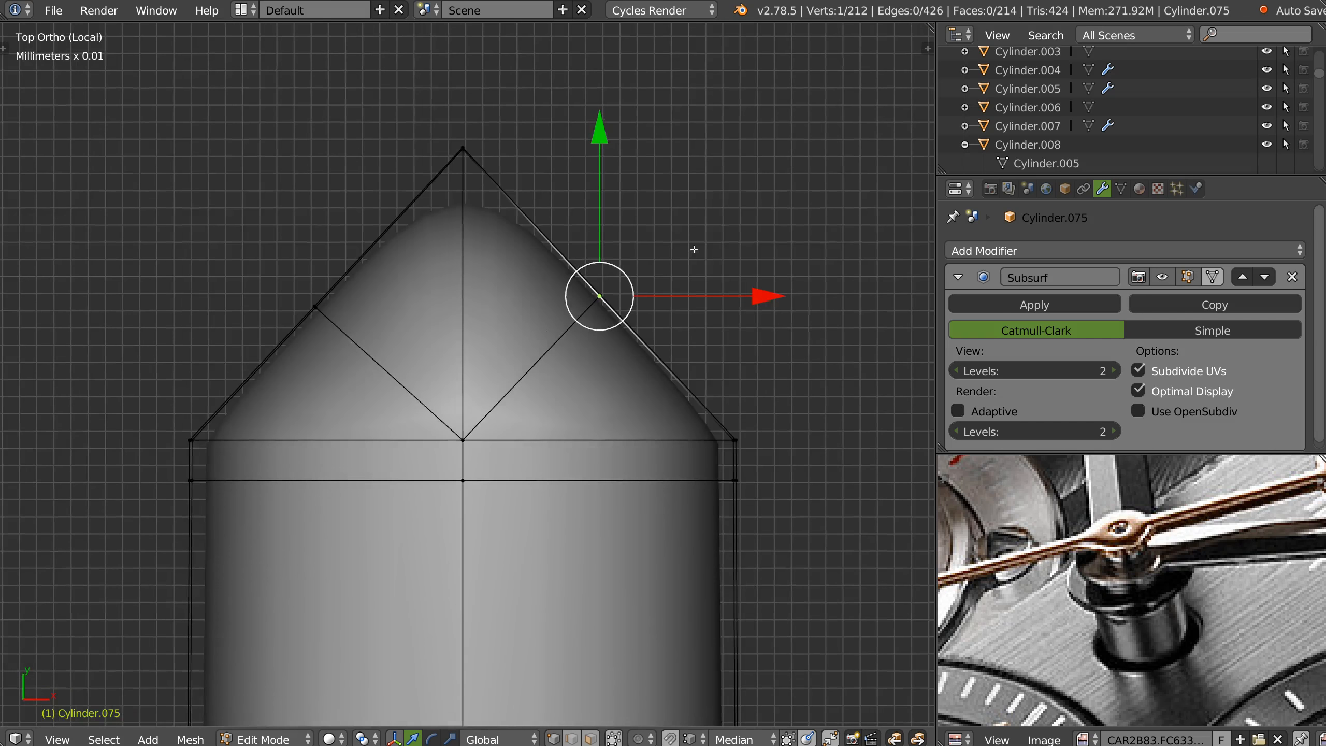
right_click(459, 272)
ctrl+drag(450, 260, 452, 263)
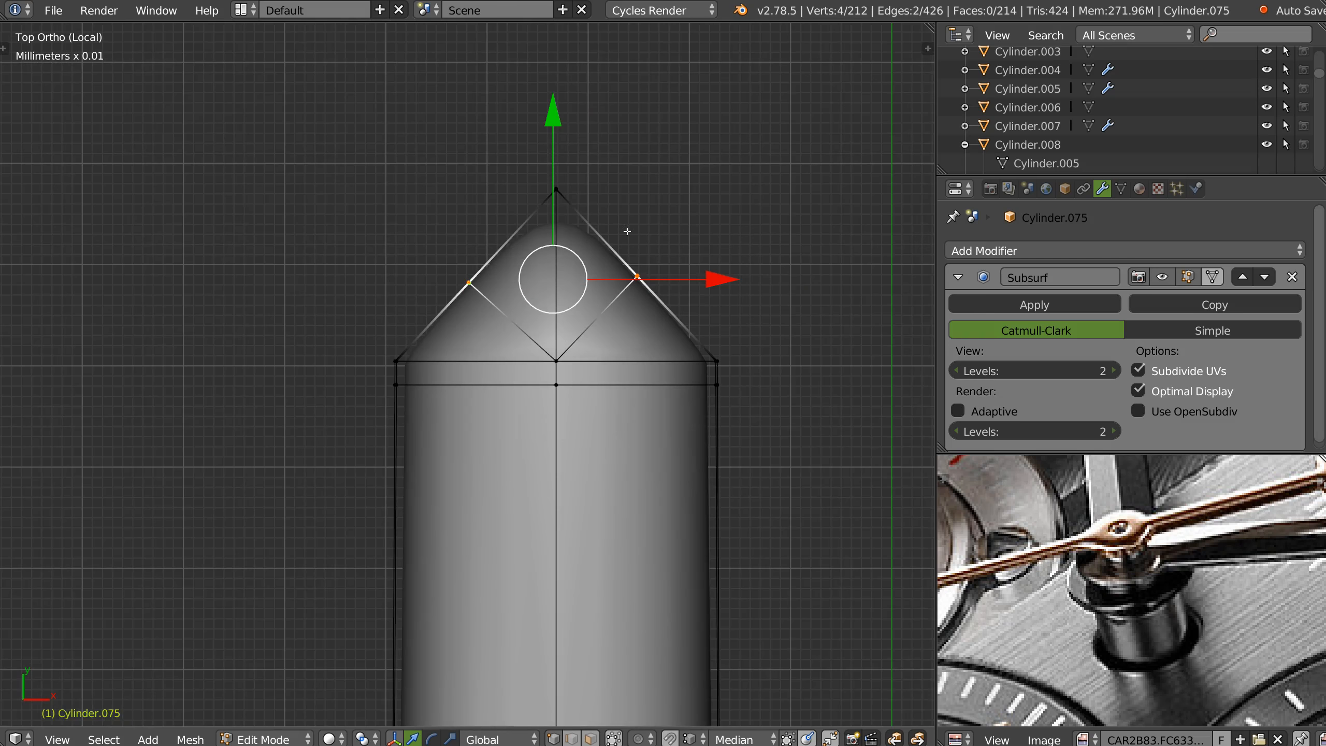
drag(557, 128, 557, 119)
Select the four diagonal edges on the upper and lower faces of the tip and dissolve them
middle_drag(557, 396, 714, 285)
key(ctrl+Tab)
key(2)
right_click(610, 177)
right_click(600, 179)
shift+right_click(499, 194)
shift+right_click(501, 417)
shift+right_click(618, 410)
shift+right_click(618, 410)
shift+right_click(621, 414)
key(ctrl+x)
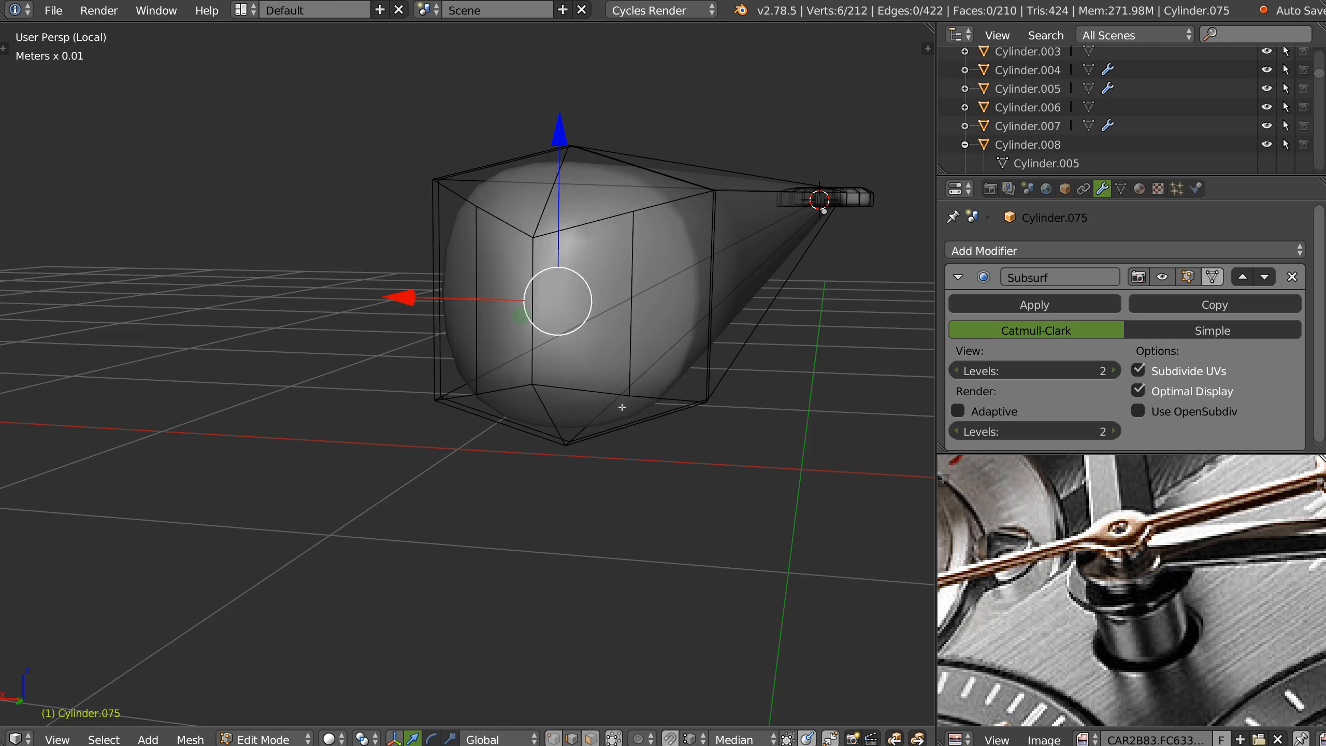
Examine the rounded tip, the shaft and the edge flow around the hub
key(Tab)
middle_drag(589, 238, 256, 541)
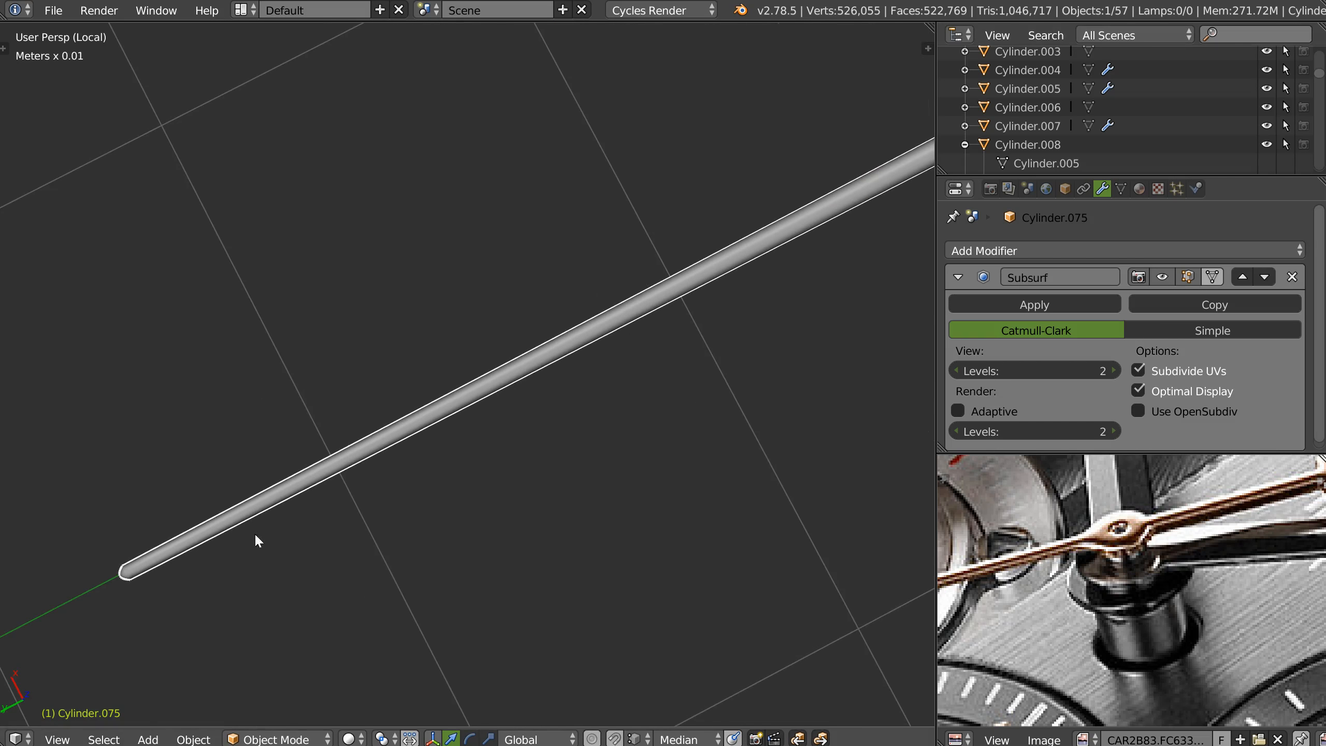
scroll(293, 462, down, 2)
shift+middle_drag(862, 157, 695, 411)
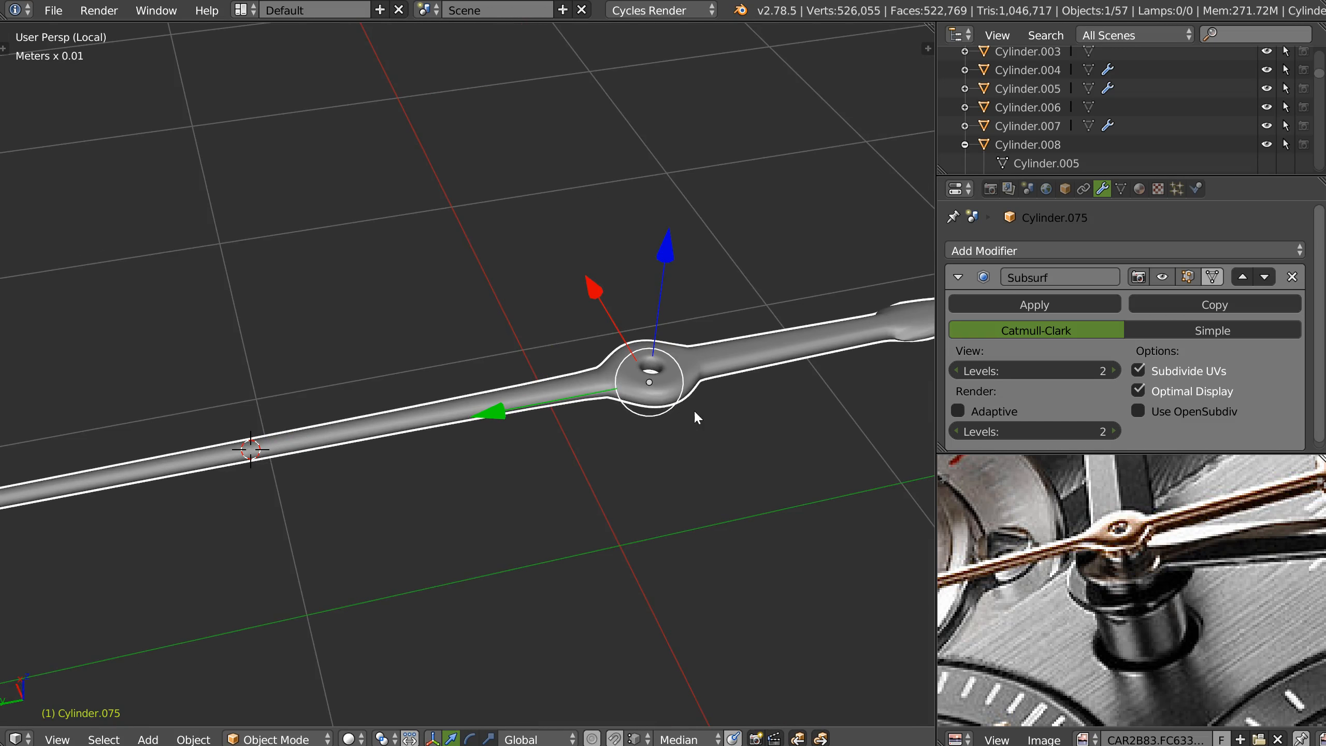
key(Tab)
click(653, 377)
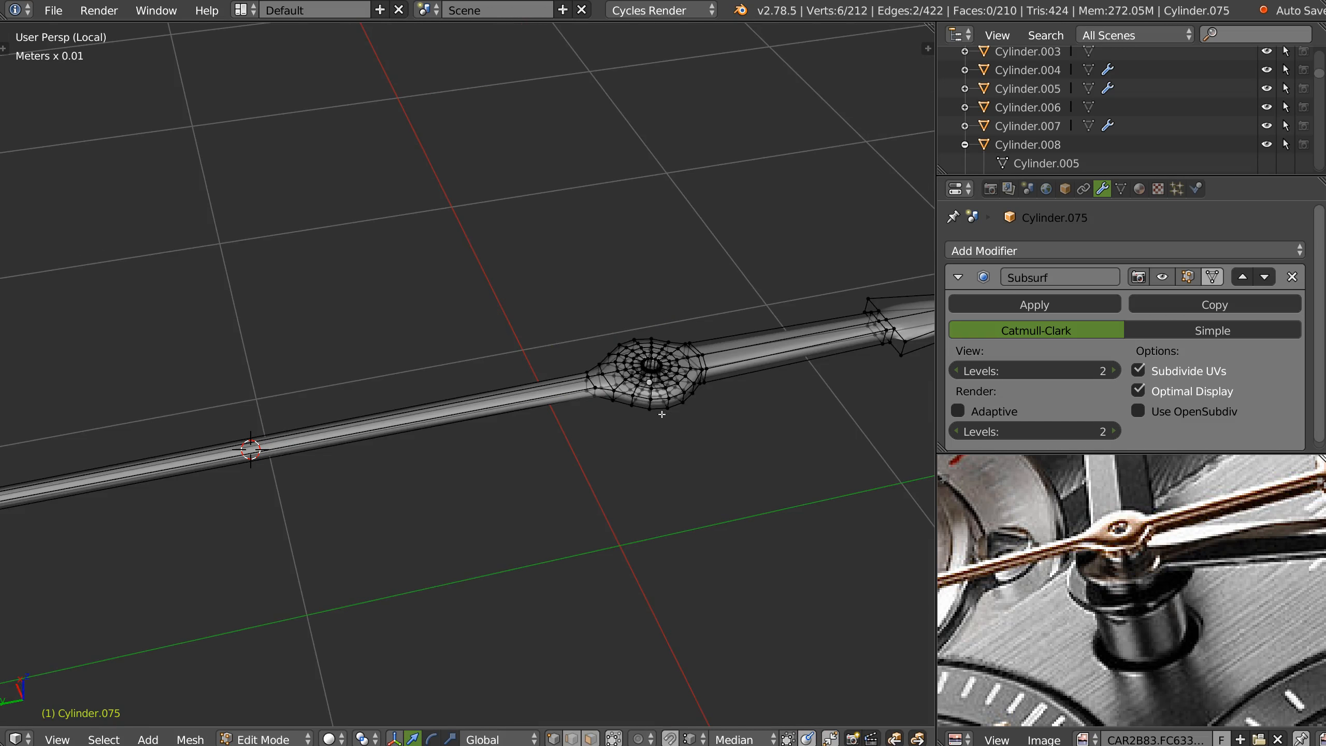
alt+right_click(661, 408)
key(KP_Decimal)
middle_drag(662, 436, 346, 388)
scroll(621, 314, down, 3)
shift+middle_drag(681, 315, 386, 345)
scroll(672, 273, up, 2)
middle_drag(672, 273, 637, 391)
Knife a straight cut across the arrowhead just below its wide shoulder in top view
key(KP_7)
scroll(654, 270, down, 11)
shift+middle_drag(505, 433, 626, 84)
scroll(606, 169, up, 9)
shift+middle_drag(752, 63, 440, 423)
key(k)
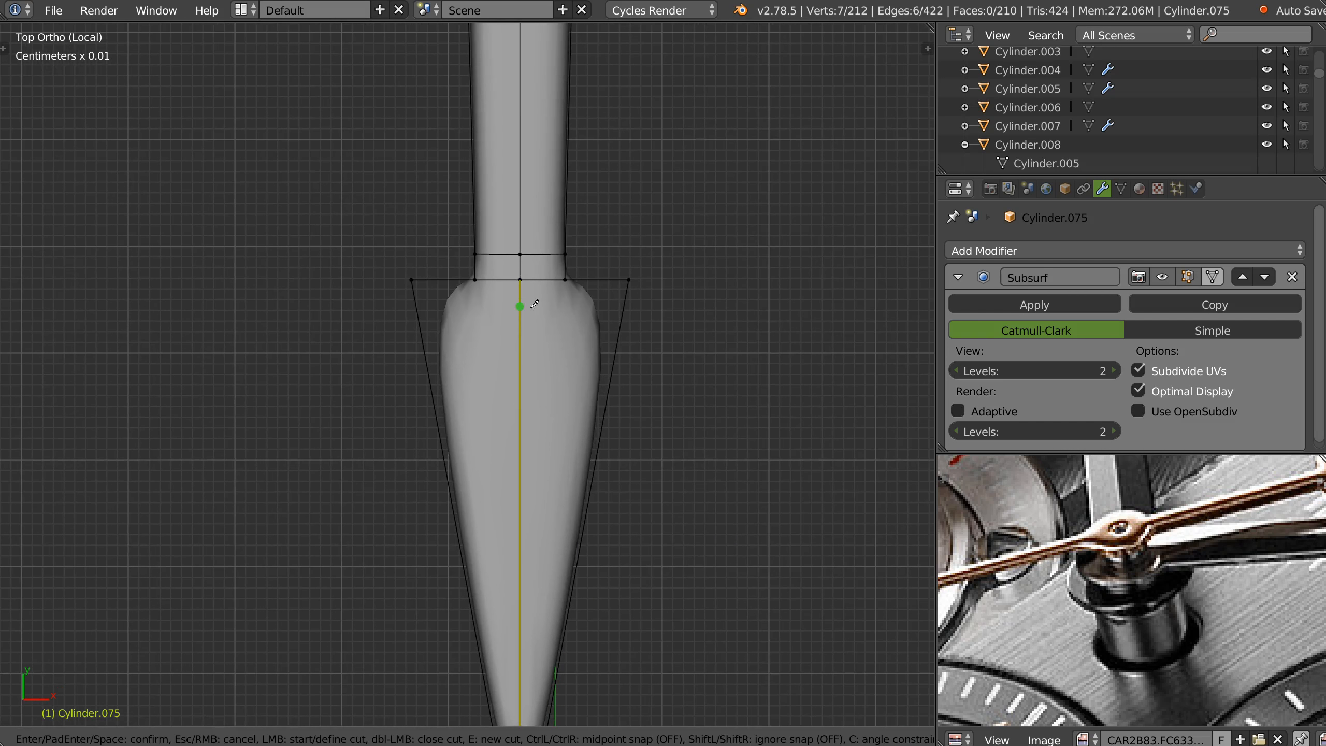
click(659, 293)
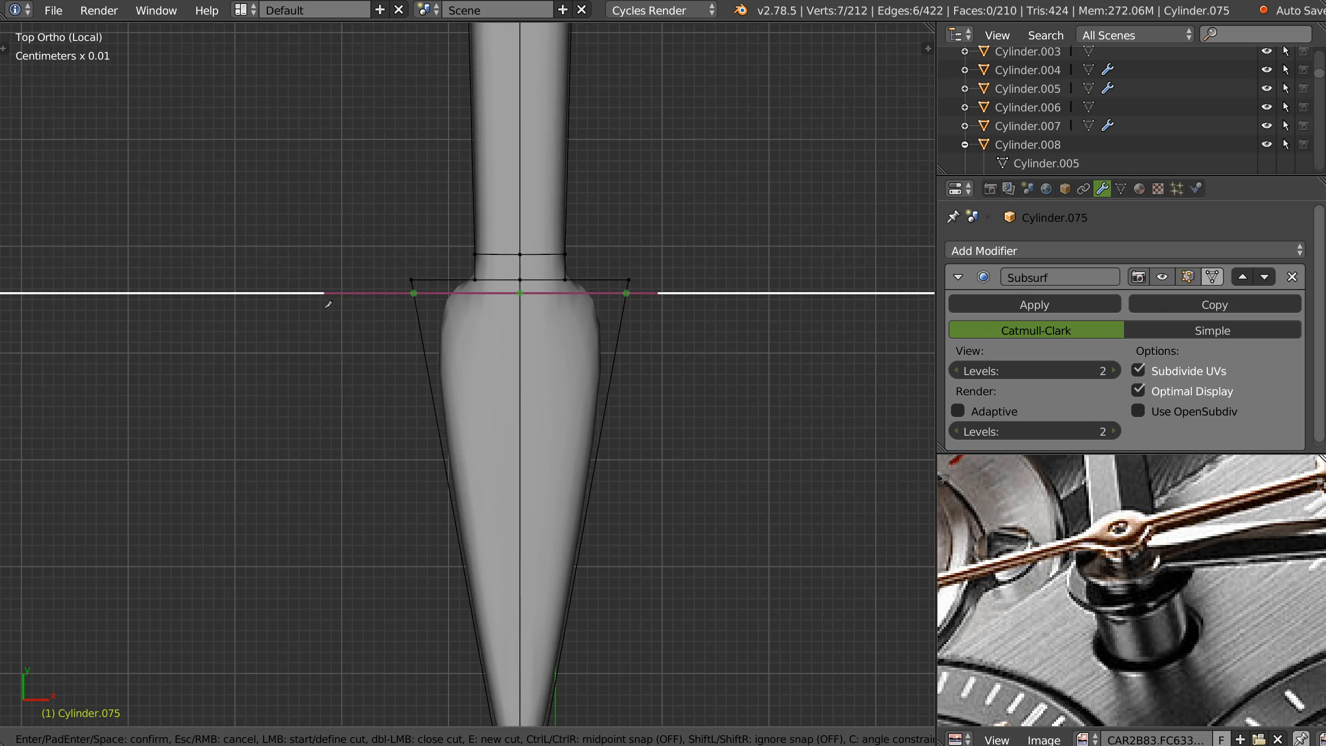
click(326, 300)
key(Return)
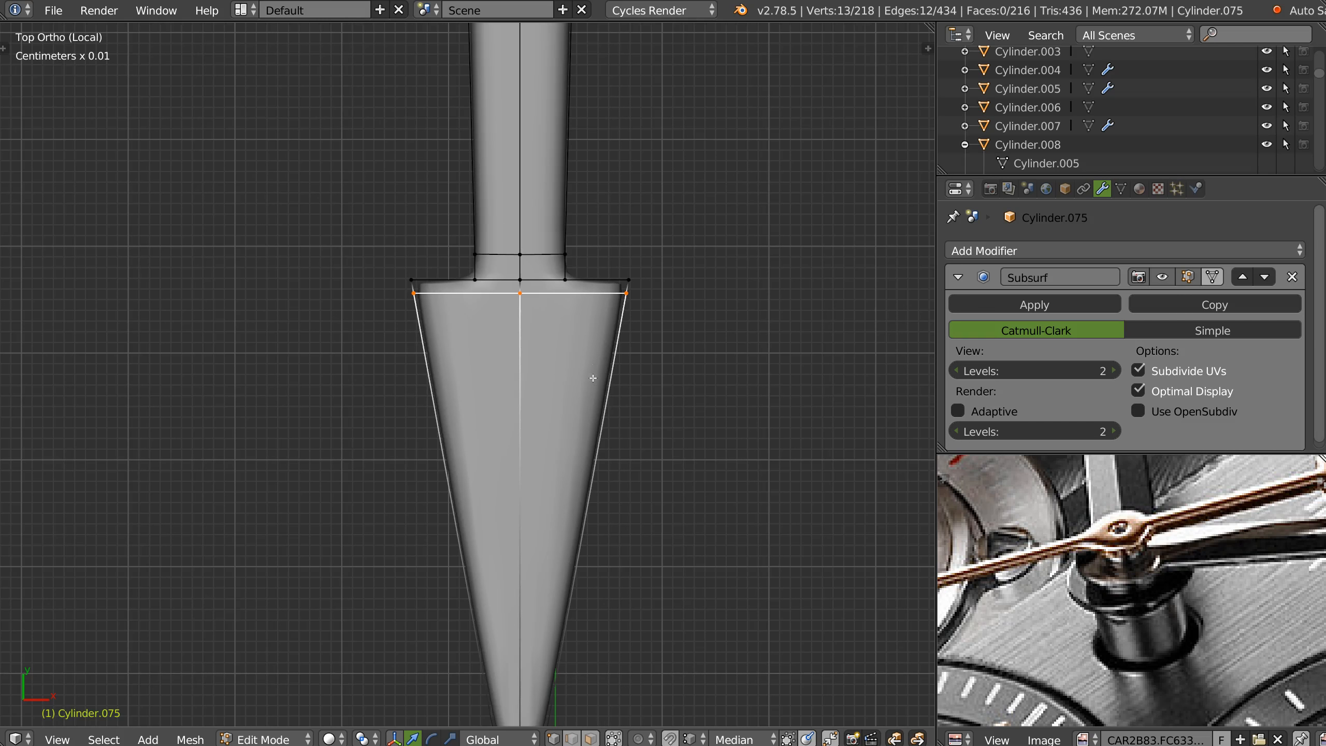
Select the arrowhead's pointed end edge and move it back level with the neighbouring end vertices for a blunt end
shift+middle_drag(593, 378, 571, 237)
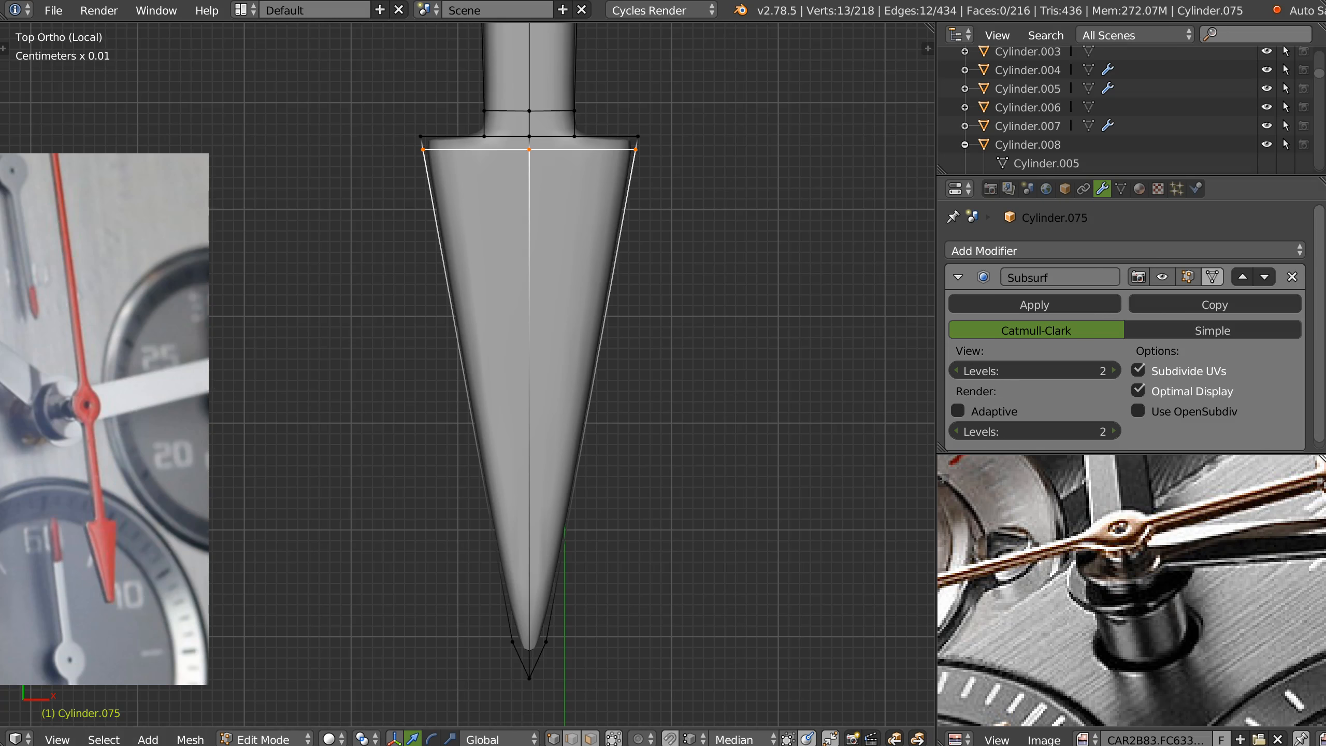
right_click(526, 688)
ctrl+drag(486, 696, 517, 703)
key(g)
click(512, 648)
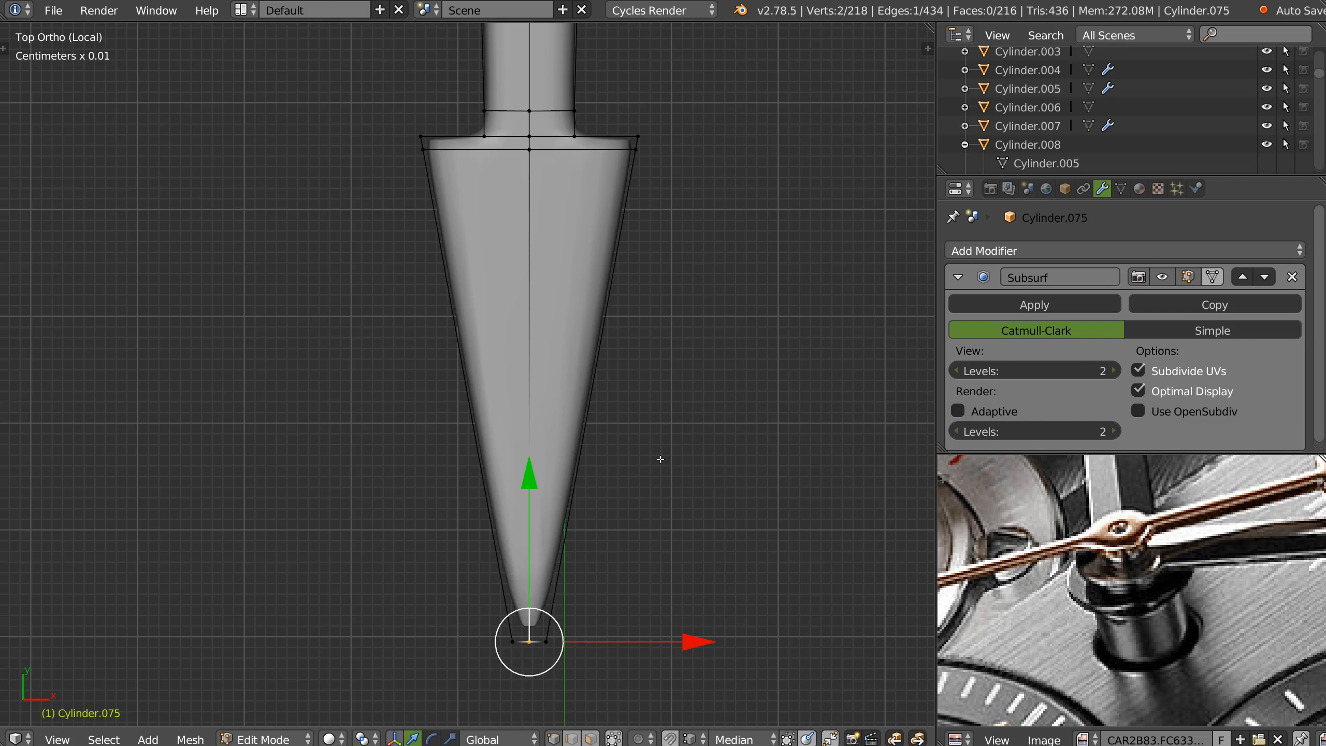
Knife a straight cut across the arrowhead just above its blunt end
shift+middle_drag(559, 620, 570, 575)
key(k)
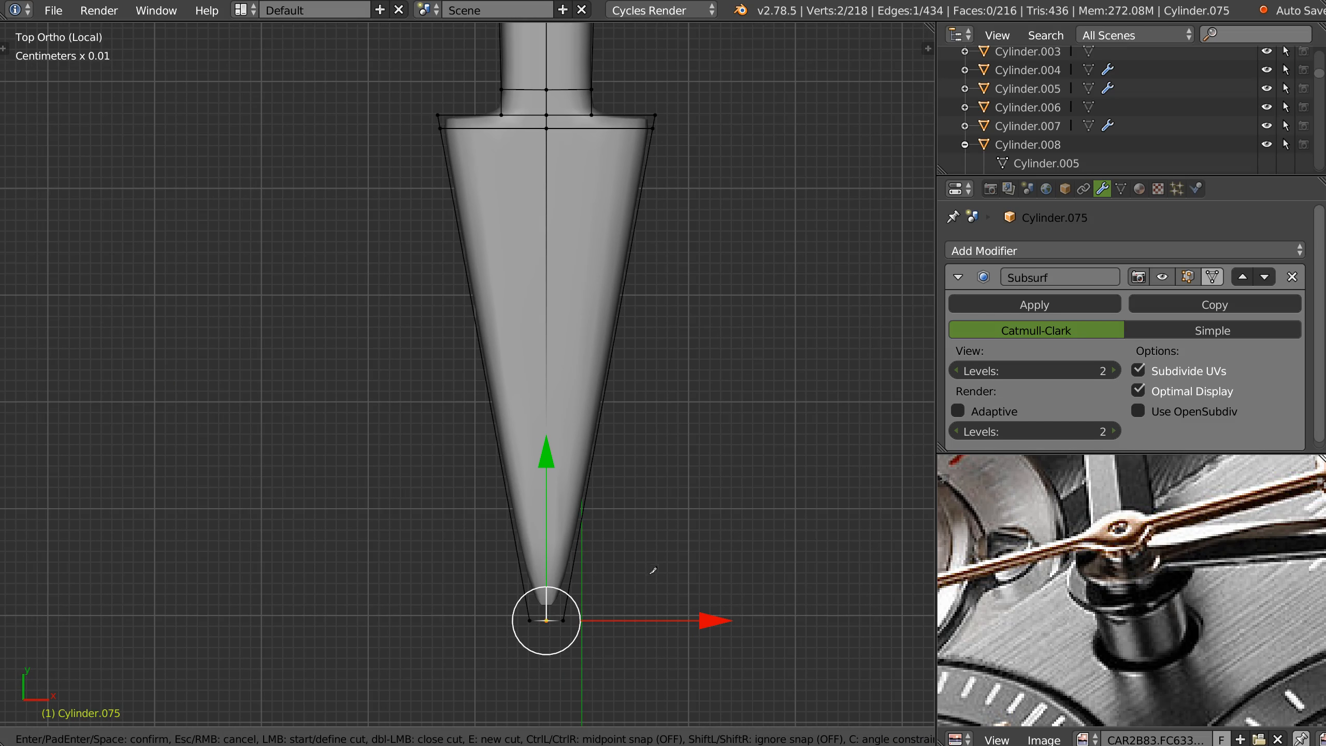
drag(590, 601, 454, 606)
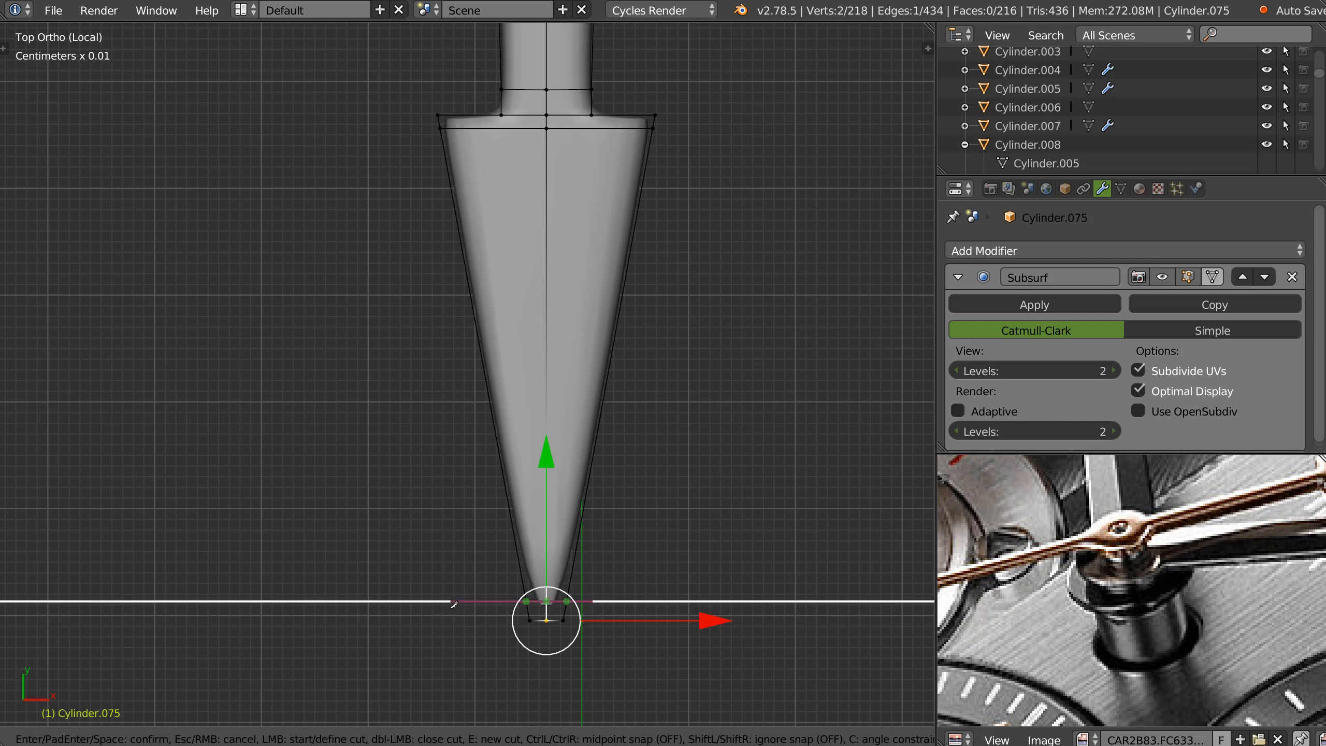
key(Return)
Examine the sharpened arrowhead in Object Mode and return to editing it in top view
shift+middle_drag(606, 269, 595, 307)
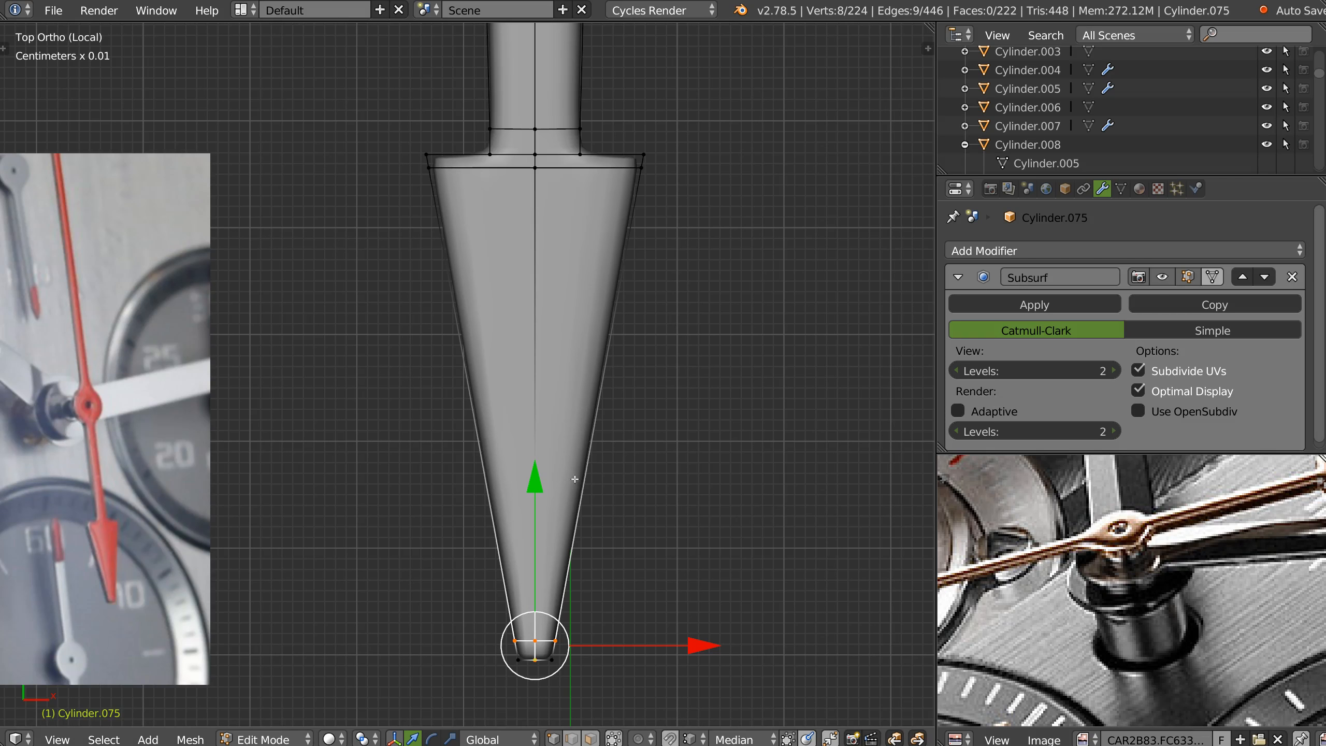
middle_drag(598, 498, 529, 538)
key(Tab)
middle_drag(516, 443, 572, 446)
key(q)
click(561, 308)
shift+middle_drag(381, 663, 579, 309)
scroll(541, 311, up, 4)
key(Tab)
scroll(564, 327, down, 1)
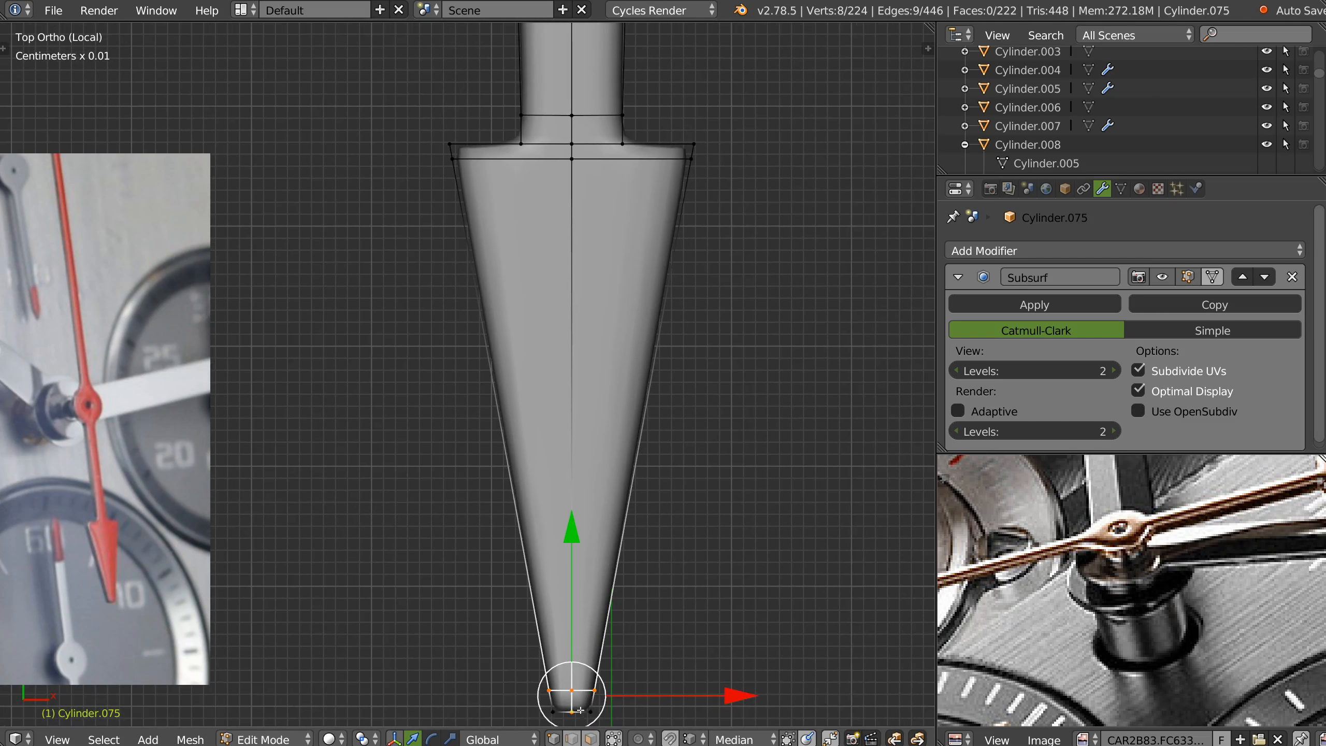
Knife a straight lengthwise cut just inside the arrowhead's right long edge, from the wide shoulder to the blunt end
shift+middle_drag(581, 710, 569, 702)
ctrl+middle_drag(577, 604, 579, 593)
shift+middle_drag(579, 594, 572, 572)
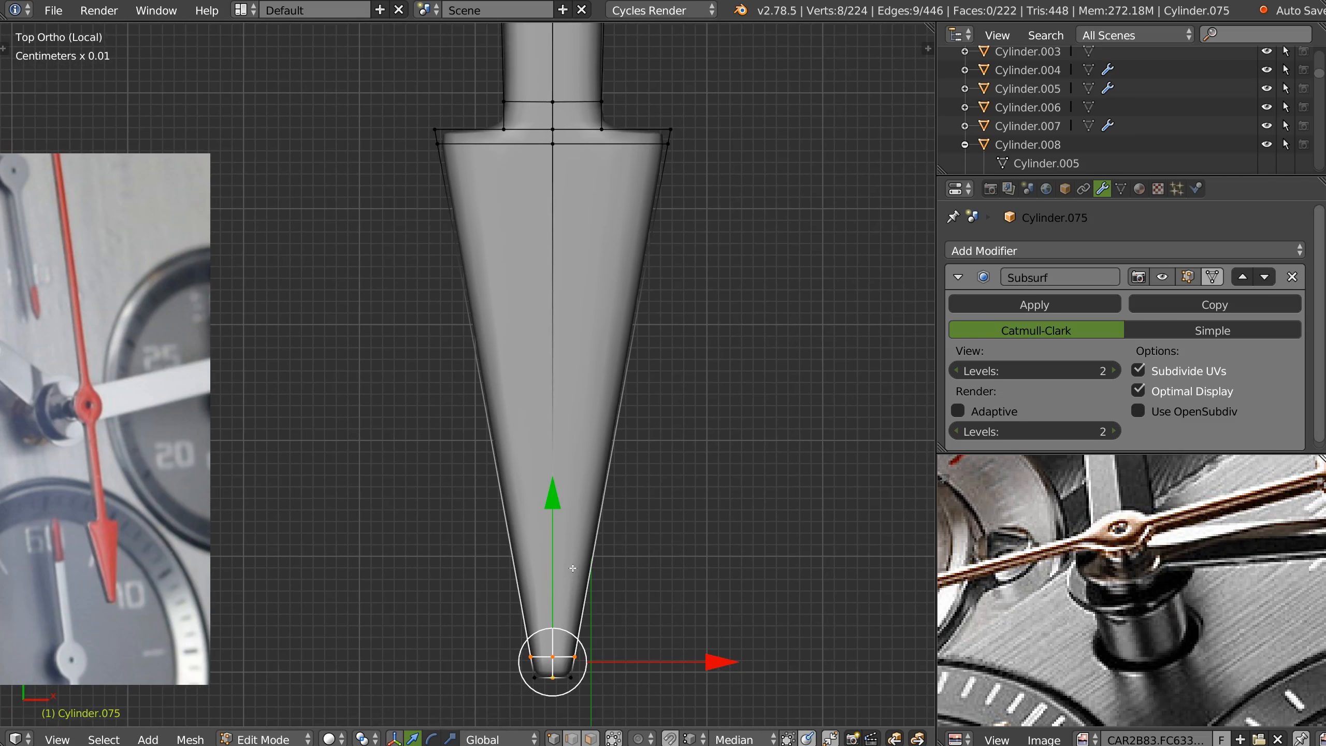
key(k)
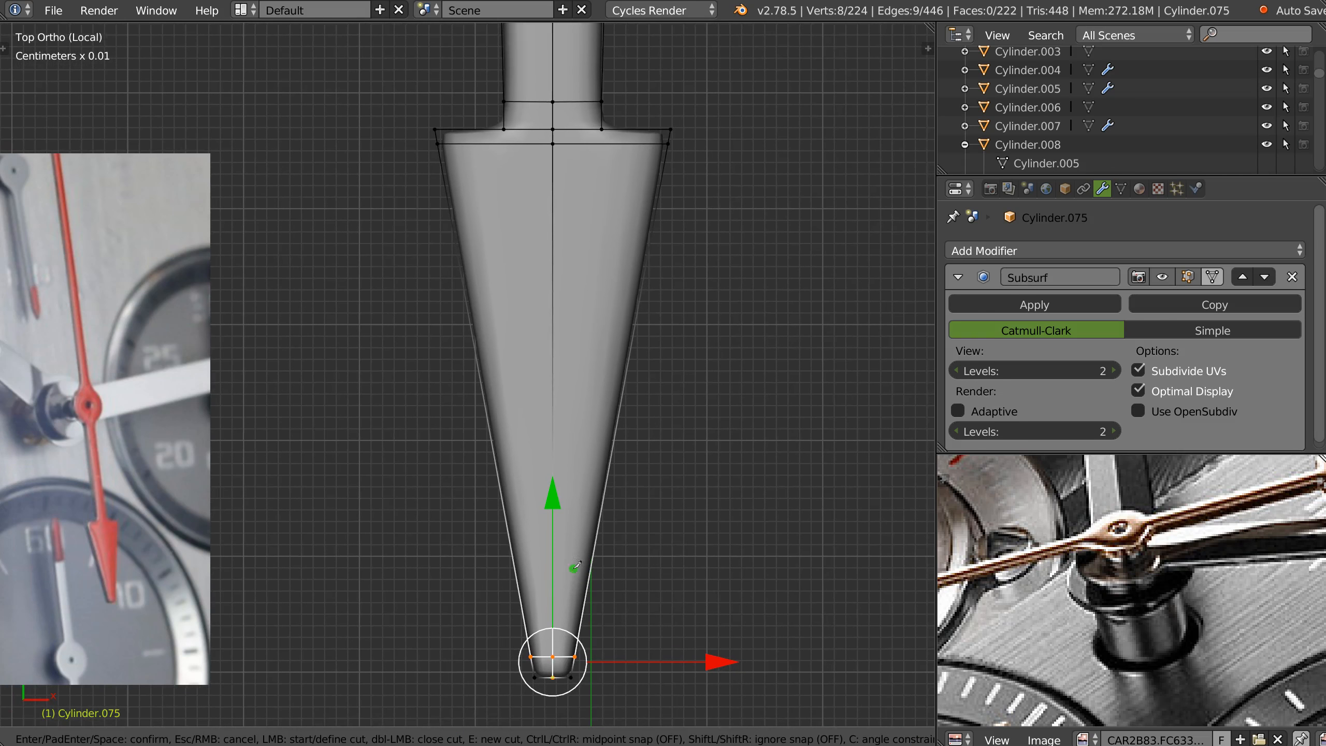
click(657, 128)
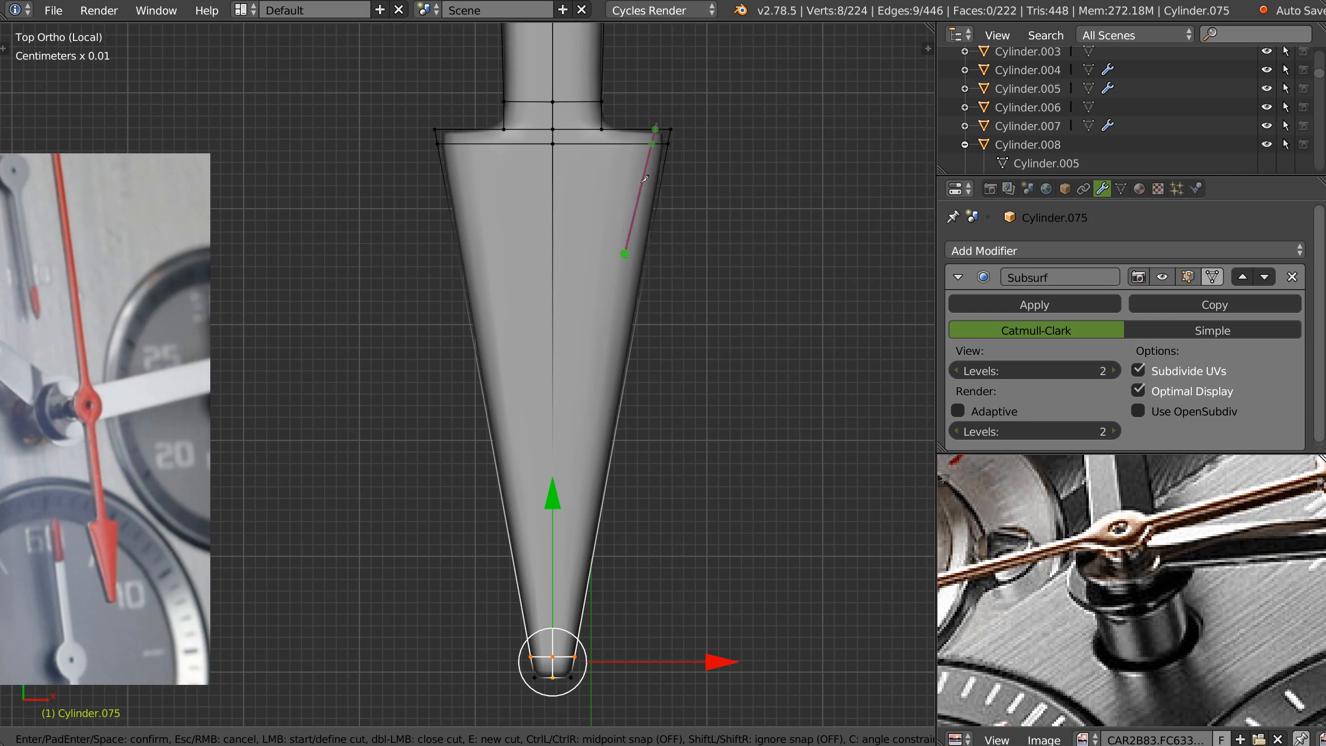
click(558, 718)
key(Return)
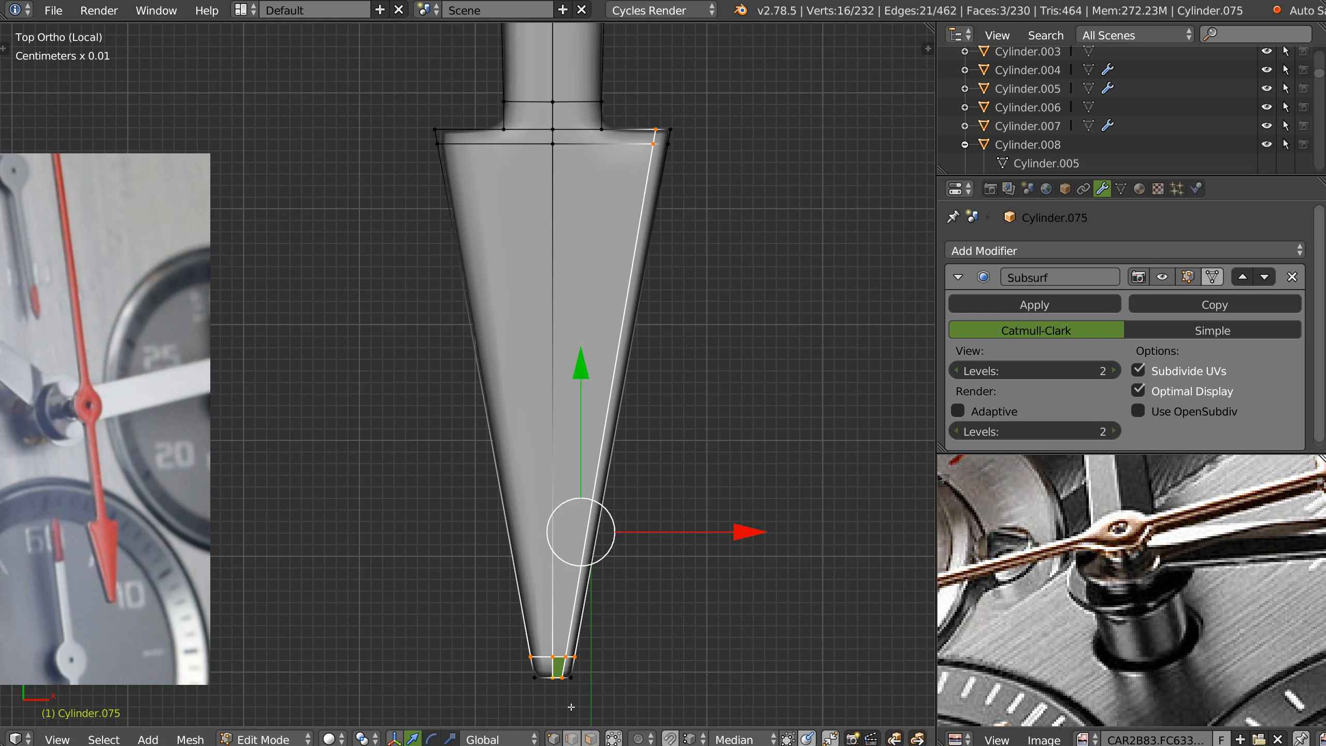
Add three centred loop cuts across the arrowhead, dividing its length into four even sections
shift+middle_drag(540, 219, 569, 271)
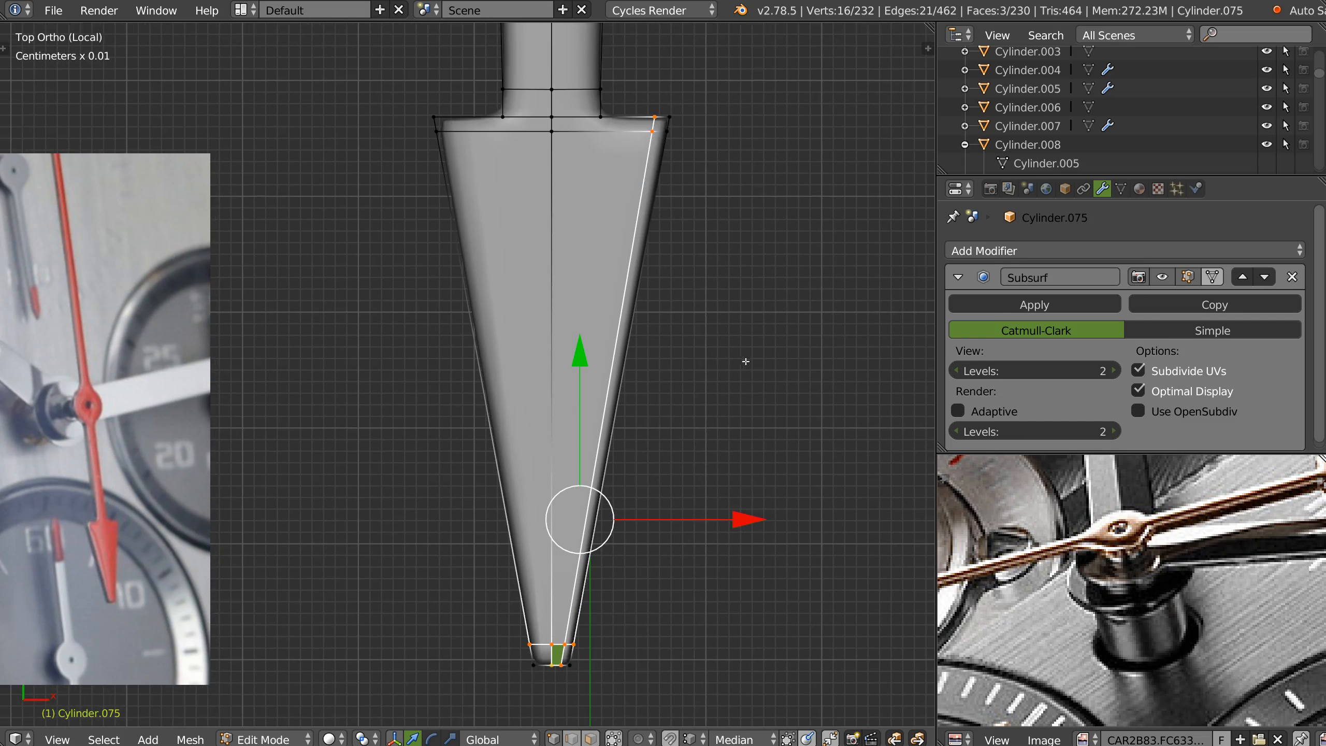
key(k)
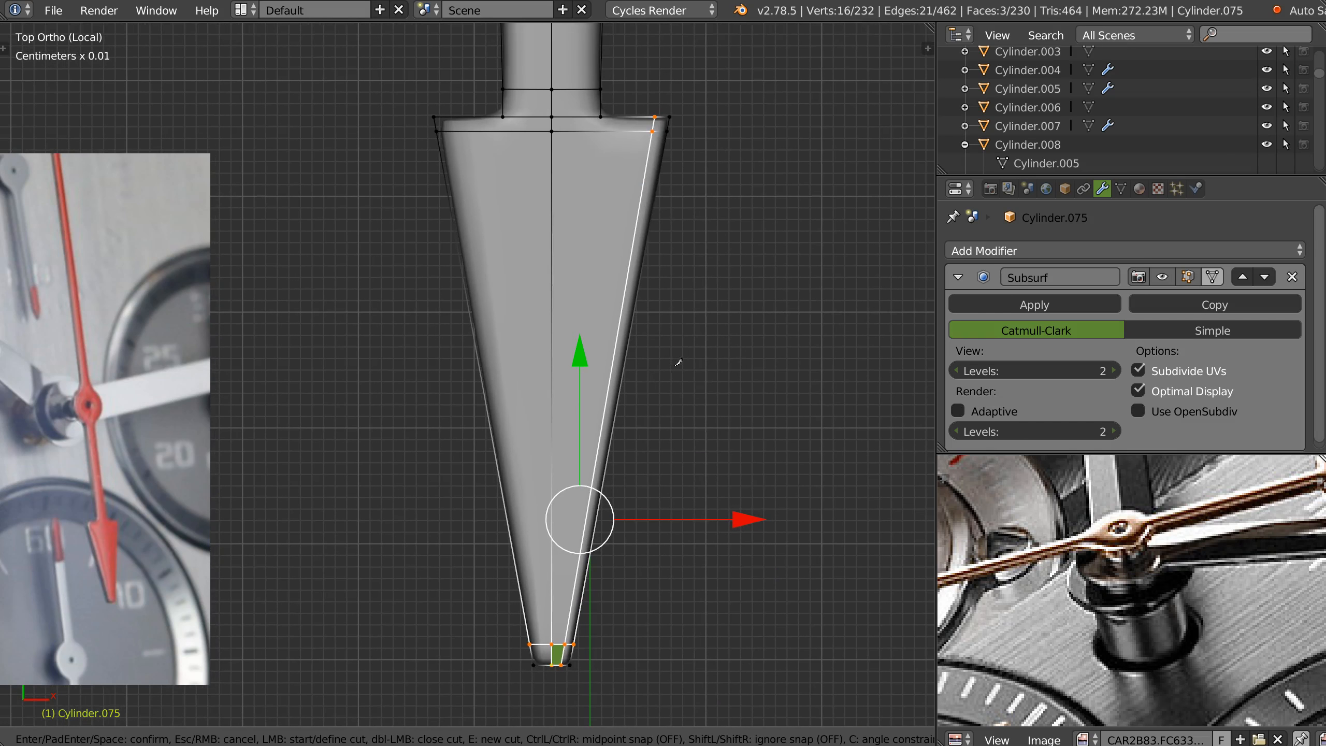
key(Escape)
key(ctrl+r)
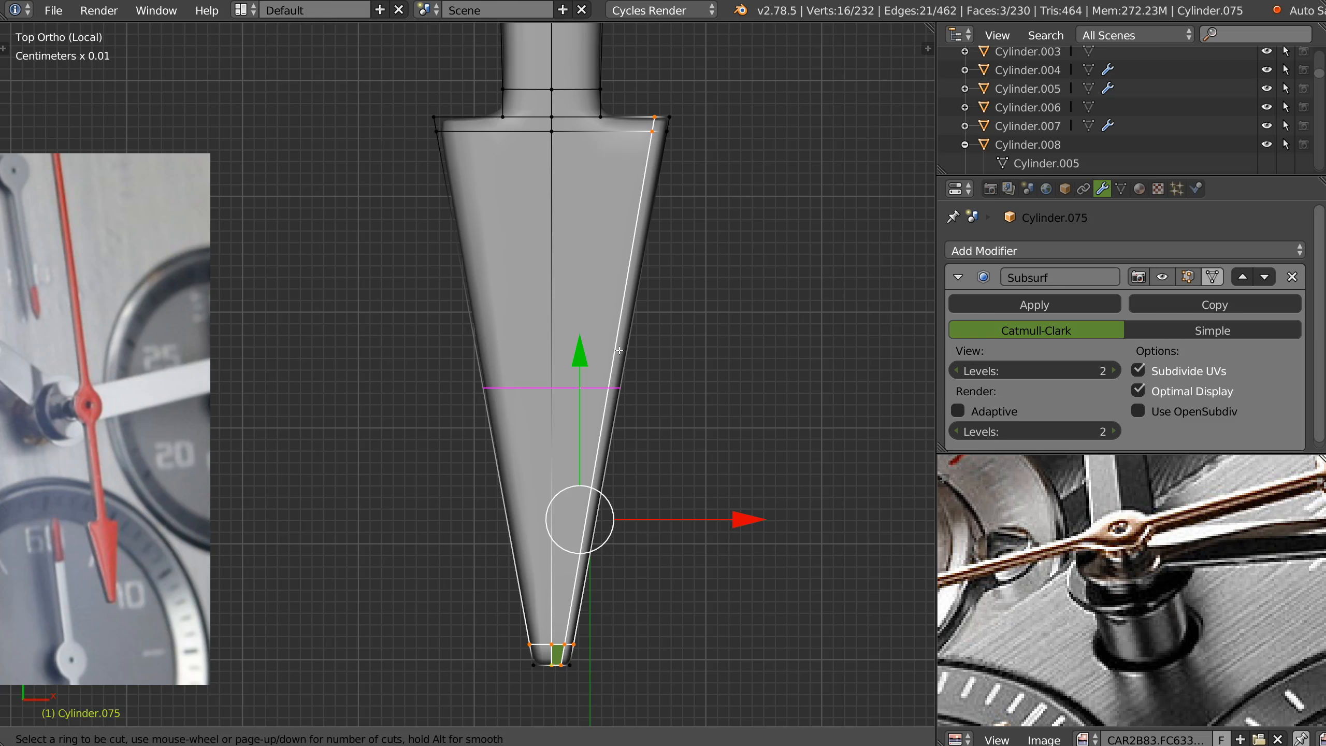
click(621, 352)
right_click(622, 353)
key(ctrl+r)
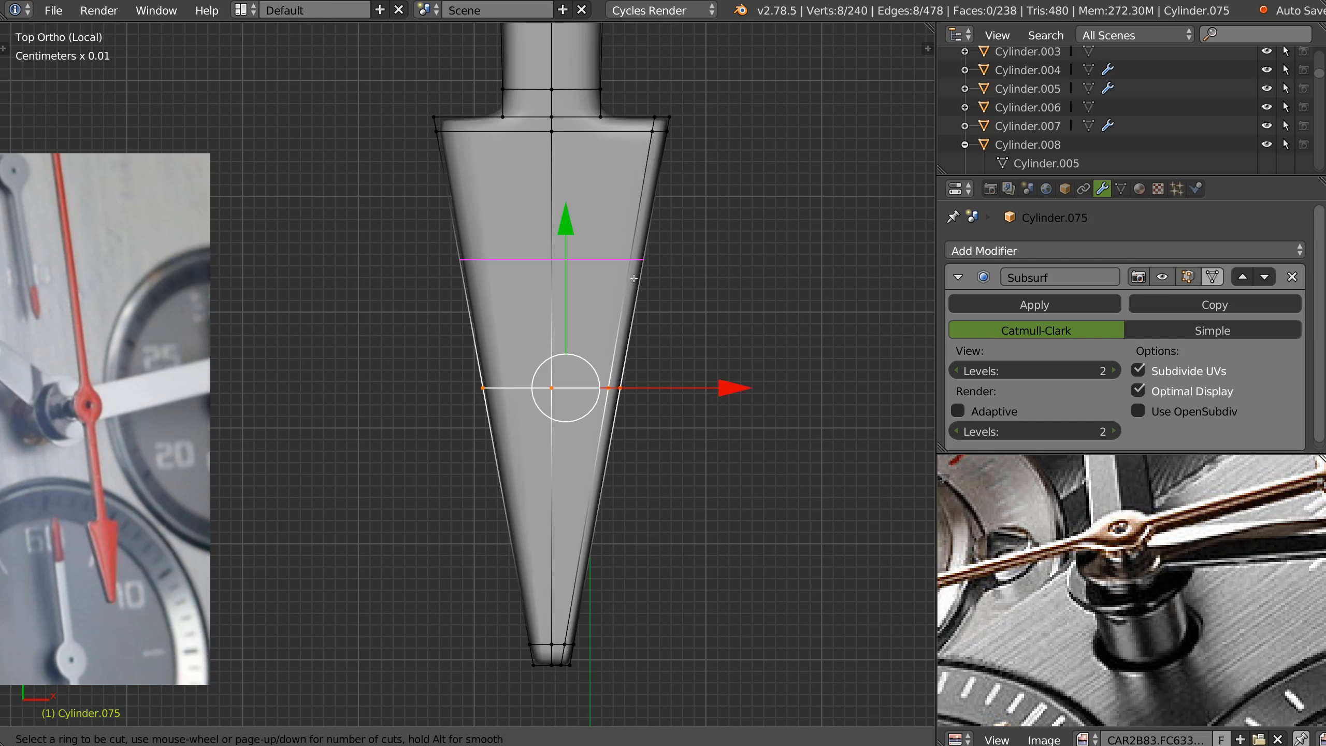
click(633, 272)
right_click(634, 272)
key(ctrl+r)
click(592, 525)
right_click(592, 525)
Add four more loop cuts across the arrowhead, one centred in each existing section
key(ctrl+r)
double_click(642, 210)
key(ctrl+r)
double_click(631, 330)
key(ctrl+r)
double_click(618, 462)
key(ctrl+r)
double_click(576, 566)
Knife a V on the arrowhead's upper face, from one neck corner to the first centreline vertex and back to the other corner
scroll(550, 188, up, 4)
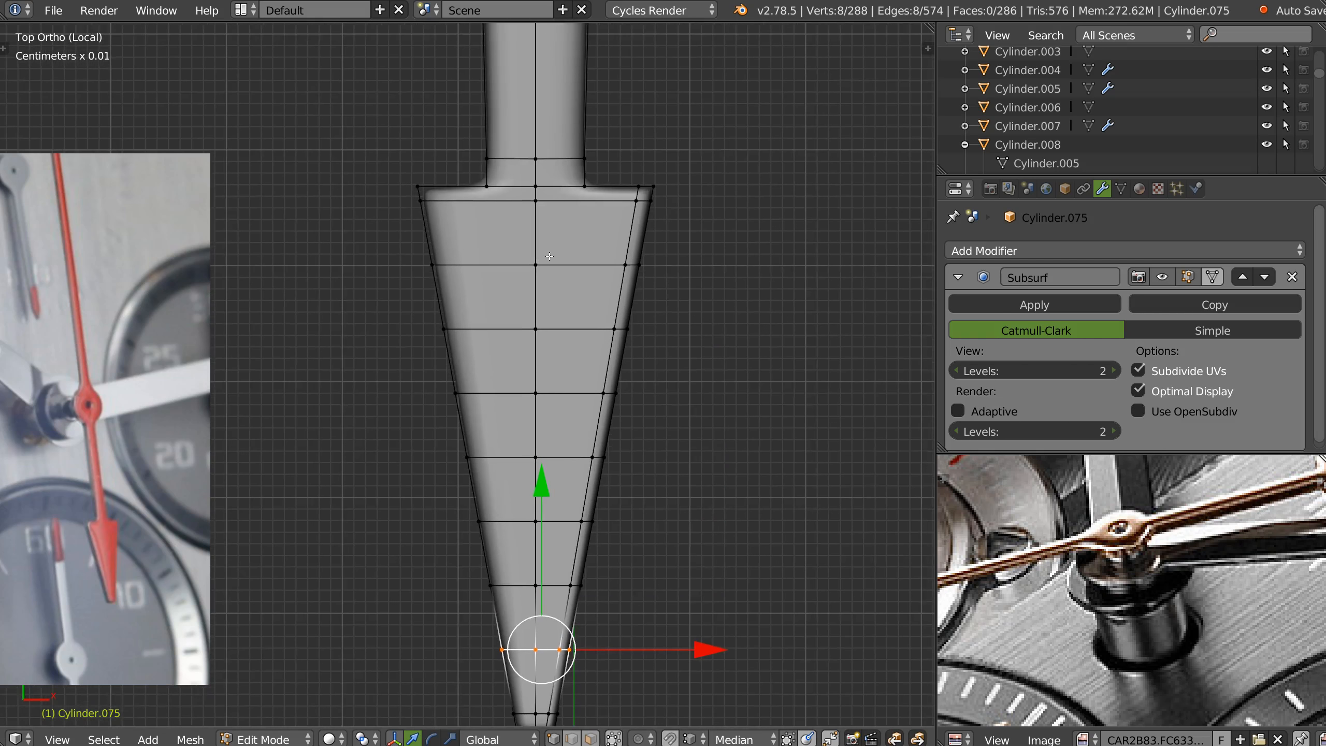
shift+middle_drag(606, 186, 545, 491)
scroll(595, 350, down, 8)
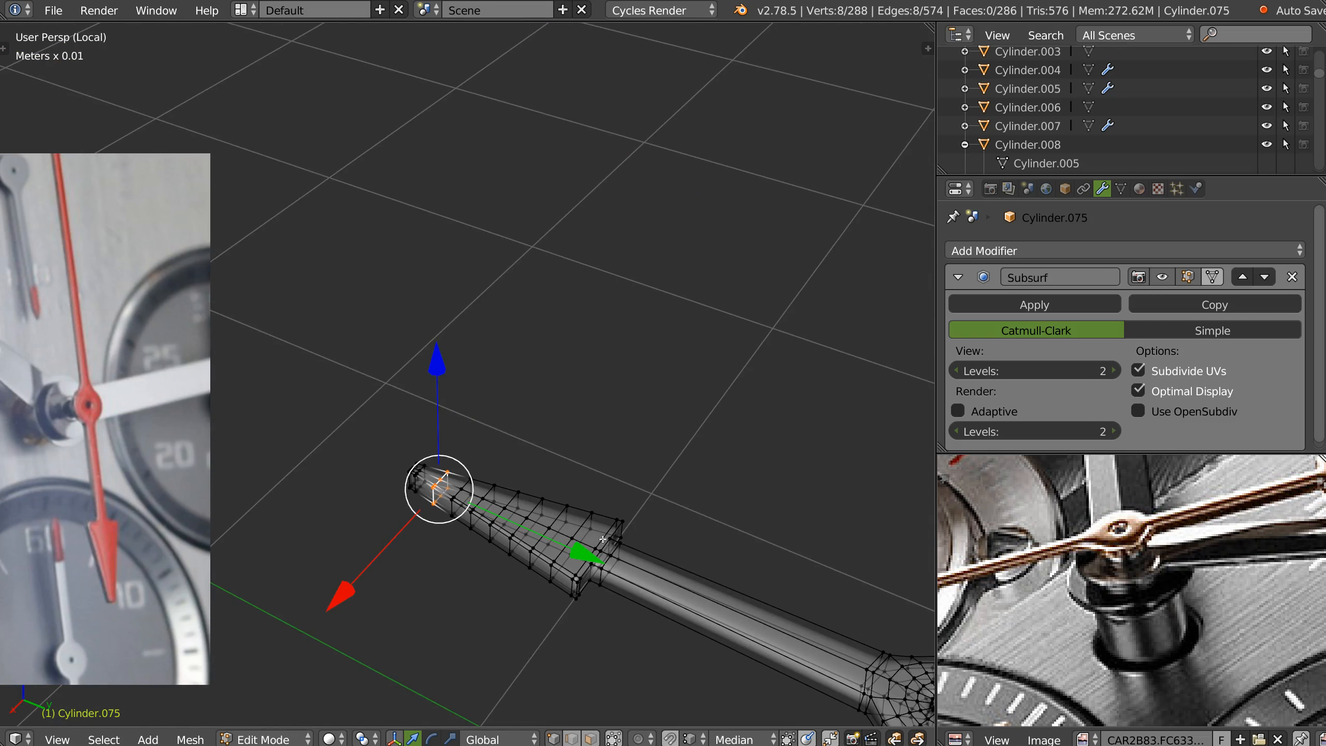
key(KP_Decimal)
scroll(614, 531, down, 5)
shift+middle_drag(613, 531, 230, 205)
scroll(691, 415, down, 1)
shift+middle_drag(758, 347, 420, 234)
scroll(421, 235, down, 4)
shift+middle_drag(574, 342, 495, 317)
scroll(494, 317, up, 1)
shift+middle_drag(703, 366, 589, 347)
key(alt+z)
shift+middle_drag(679, 209, 666, 391)
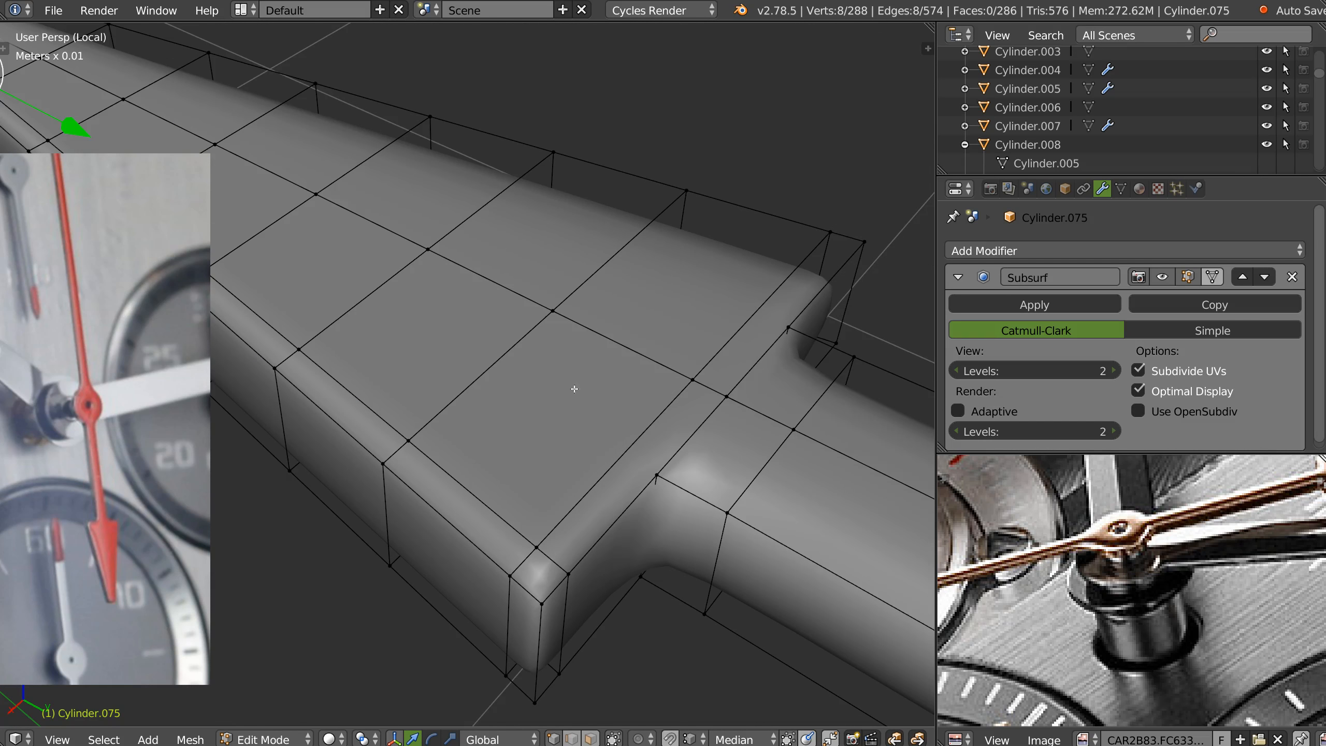
key(k)
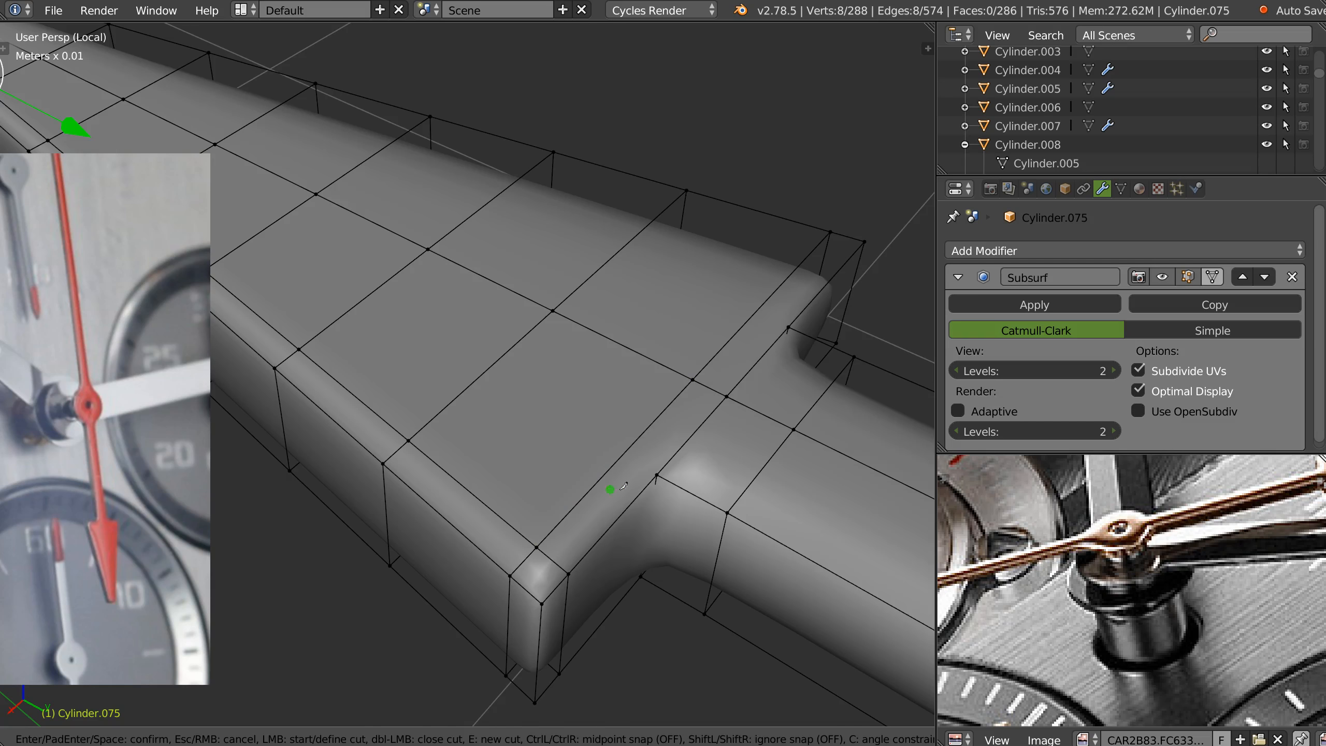
click(656, 475)
click(623, 455)
click(552, 311)
click(755, 313)
click(788, 327)
Knife a matching V on the arrowhead's underside between the two neck corners and the first centreline vertex, and apply the cuts
middle_drag(744, 370, 627, 723)
click(555, 161)
click(524, 178)
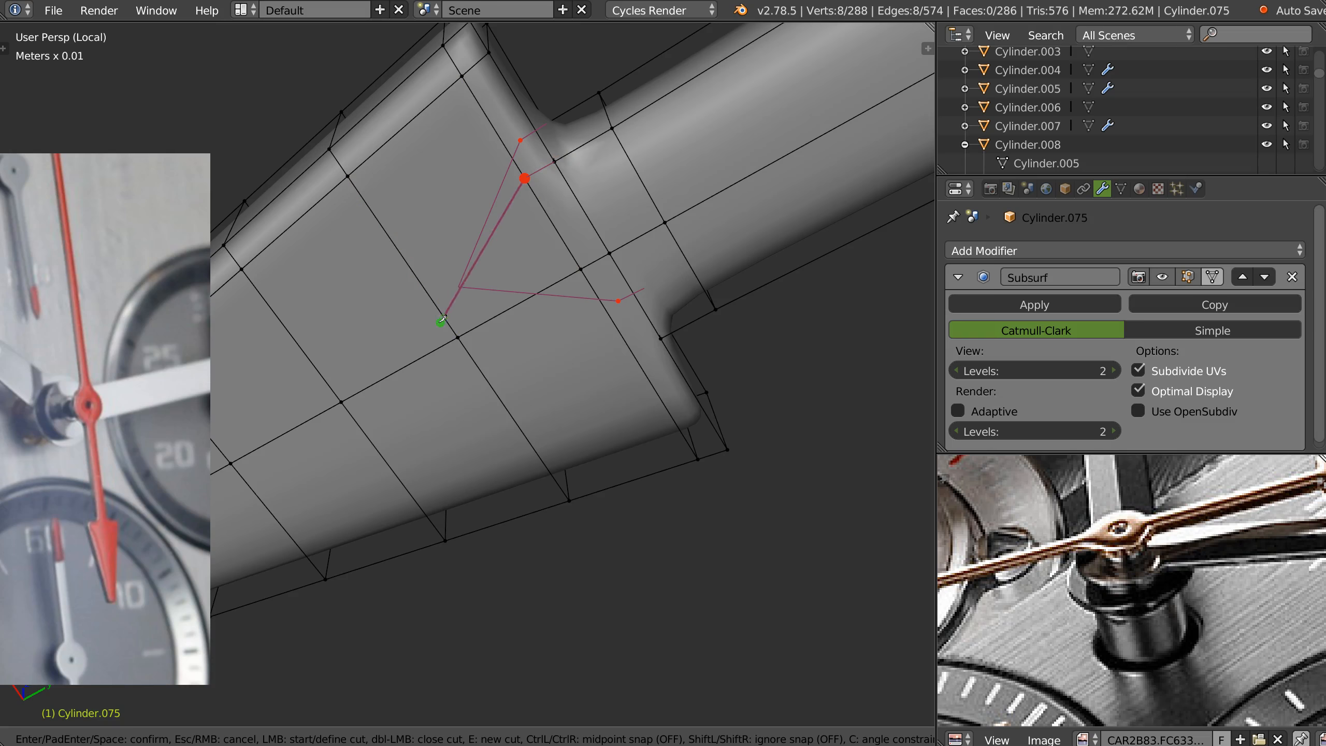
click(457, 338)
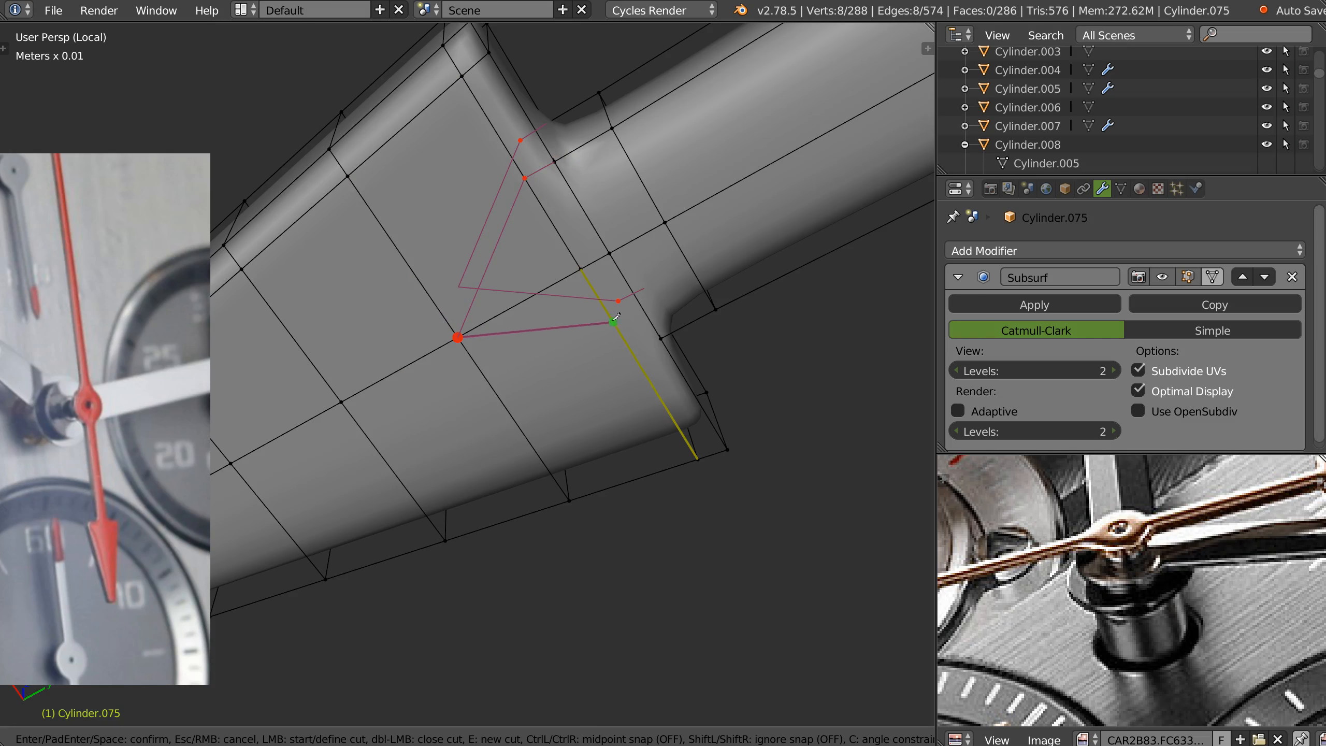
click(636, 356)
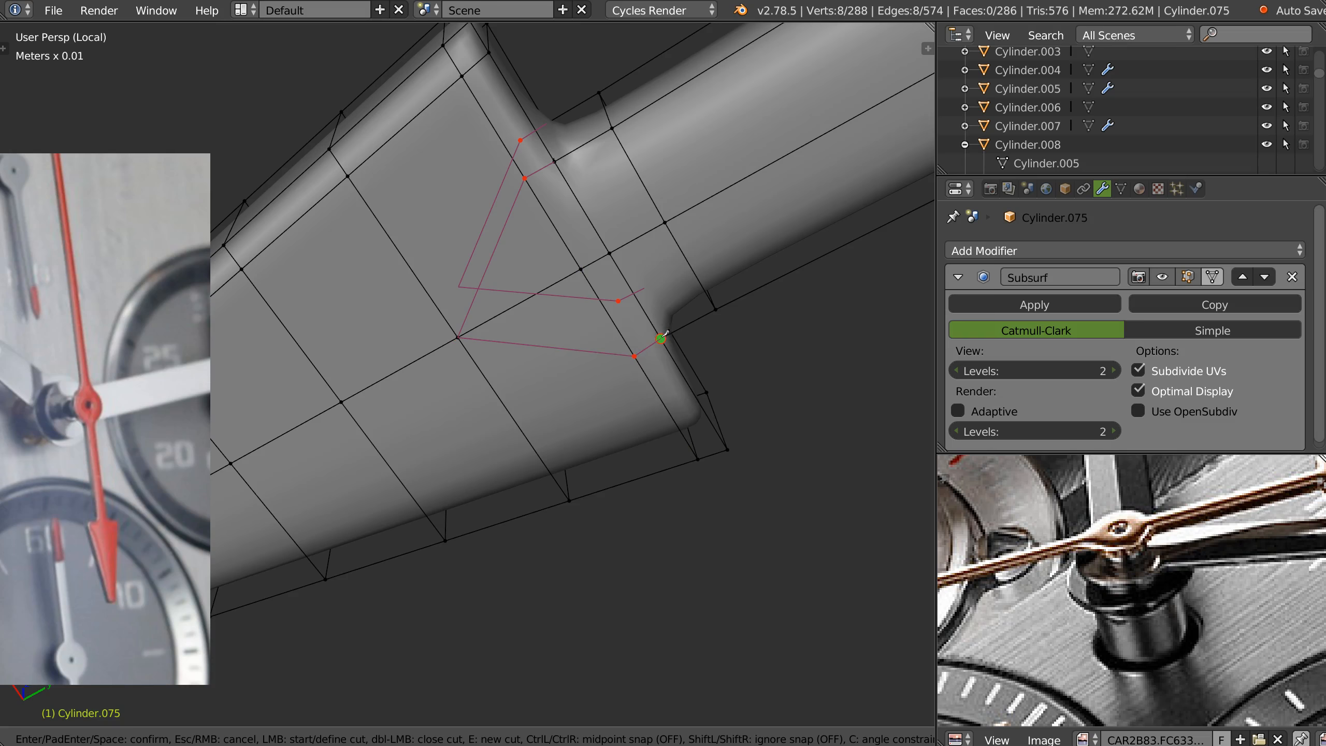
key(Return)
Select the inner row of vertices along the arrowhead's knifed upper side edge and nudge it slightly along Z
middle_drag(543, 271, 521, 229)
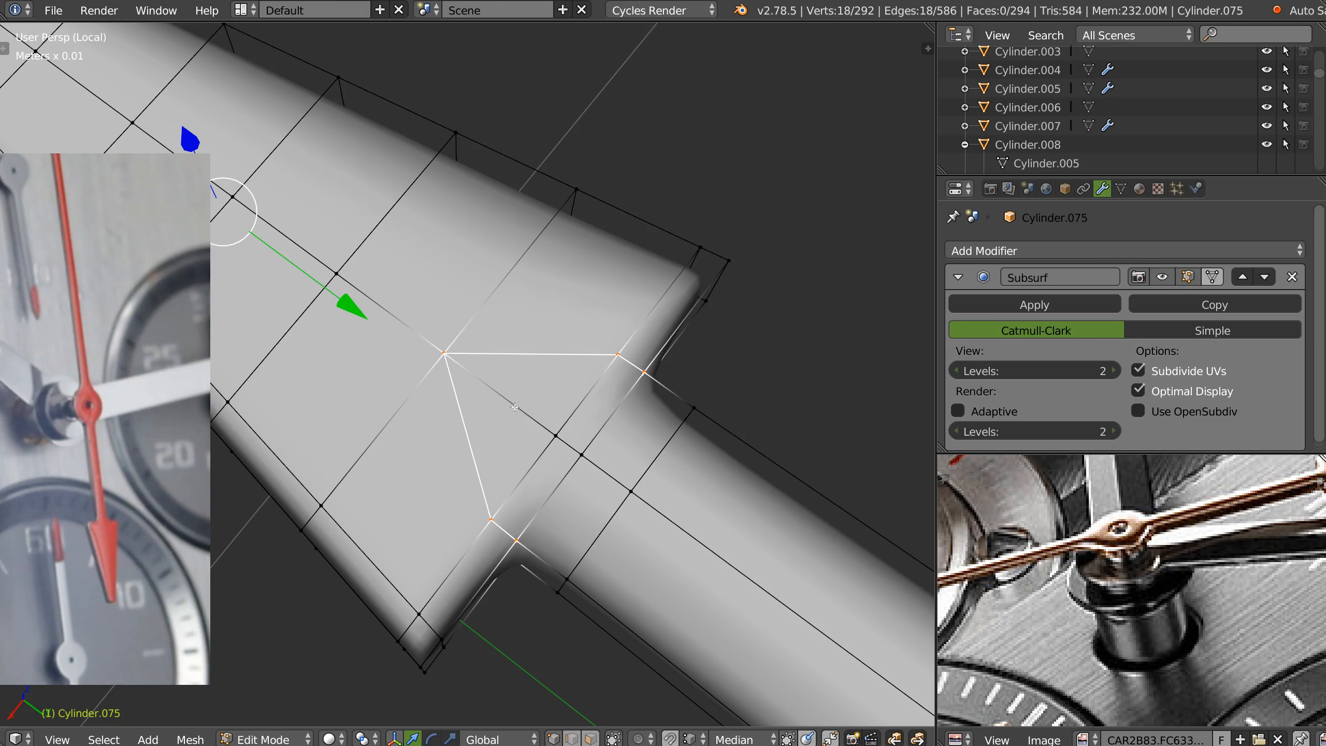
scroll(566, 315, down, 5)
middle_drag(550, 363, 554, 287)
scroll(527, 285, up, 2)
shift+middle_drag(256, 108, 399, 151)
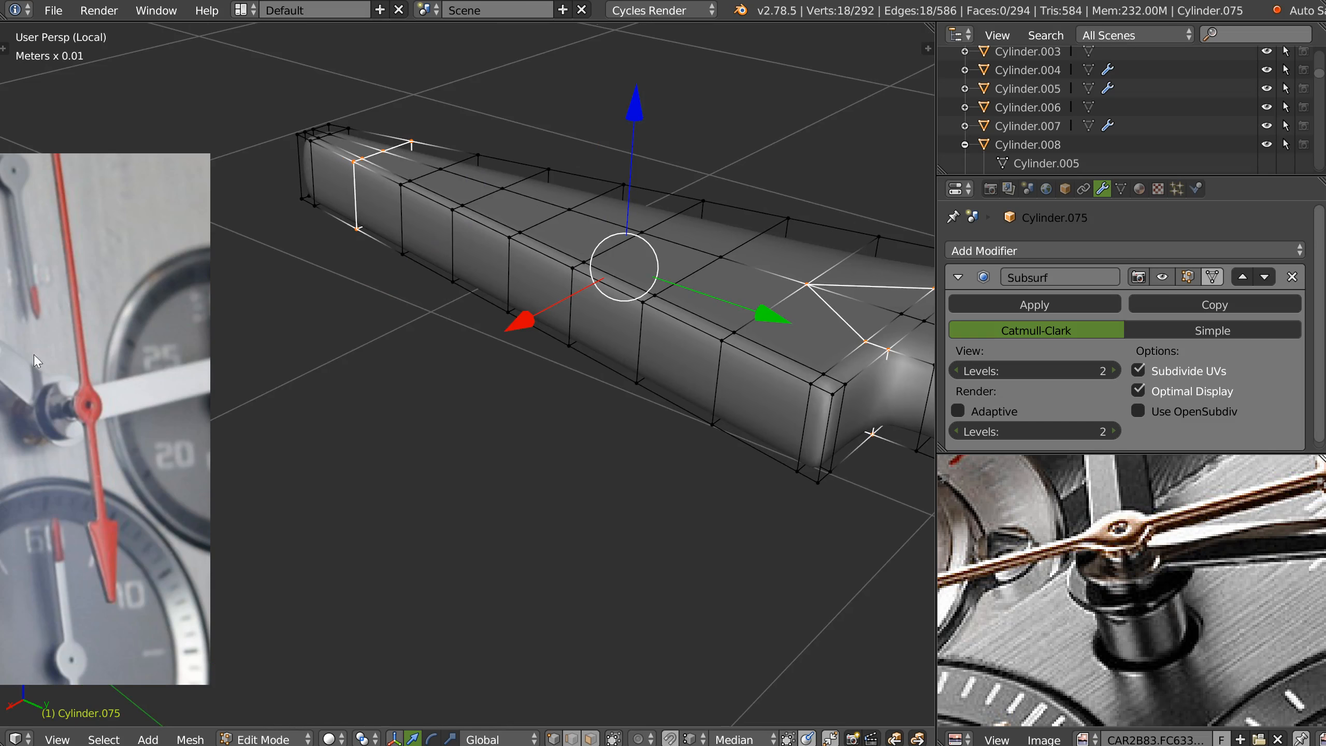
middle_drag(674, 268, 622, 327)
alt+right_click(550, 323)
shift+right_click(385, 138)
ctrl+right_click(637, 390)
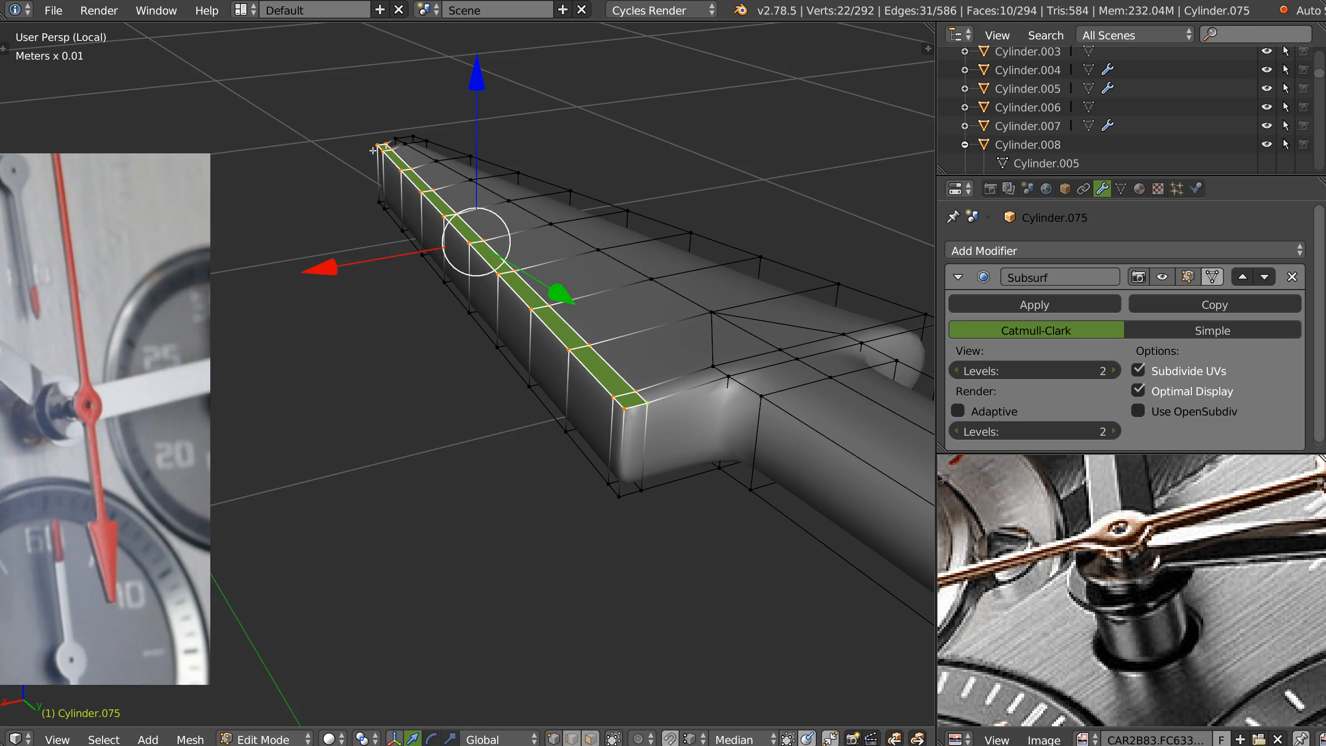
right_click(401, 143)
ctrl+right_click(648, 398)
drag(479, 81, 487, 84)
Examine the arrowhead's side edge in Object Mode and return to editing the mesh
middle_drag(626, 408, 460, 338)
key(Tab)
scroll(460, 338, up, 3)
scroll(495, 304, down, 3)
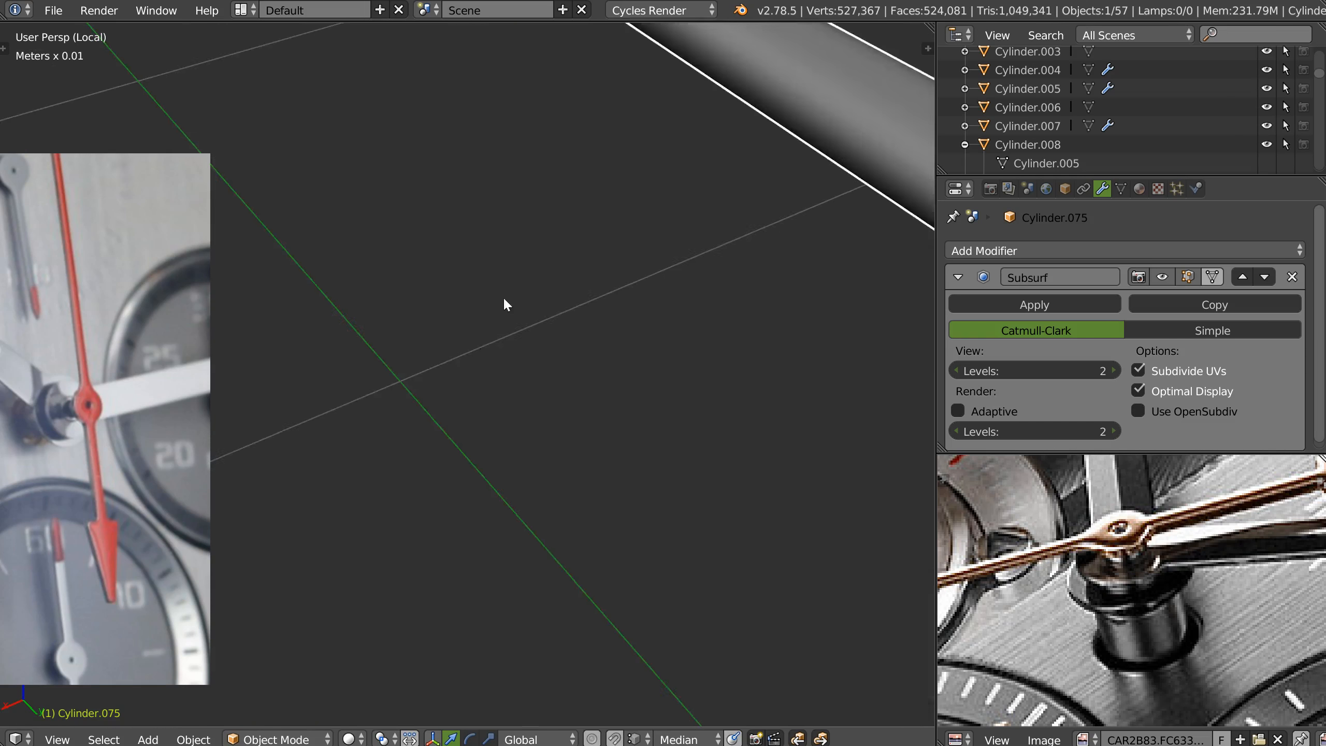
shift+middle_drag(527, 94, 443, 262)
shift+middle_drag(284, 100, 503, 255)
key(Tab)
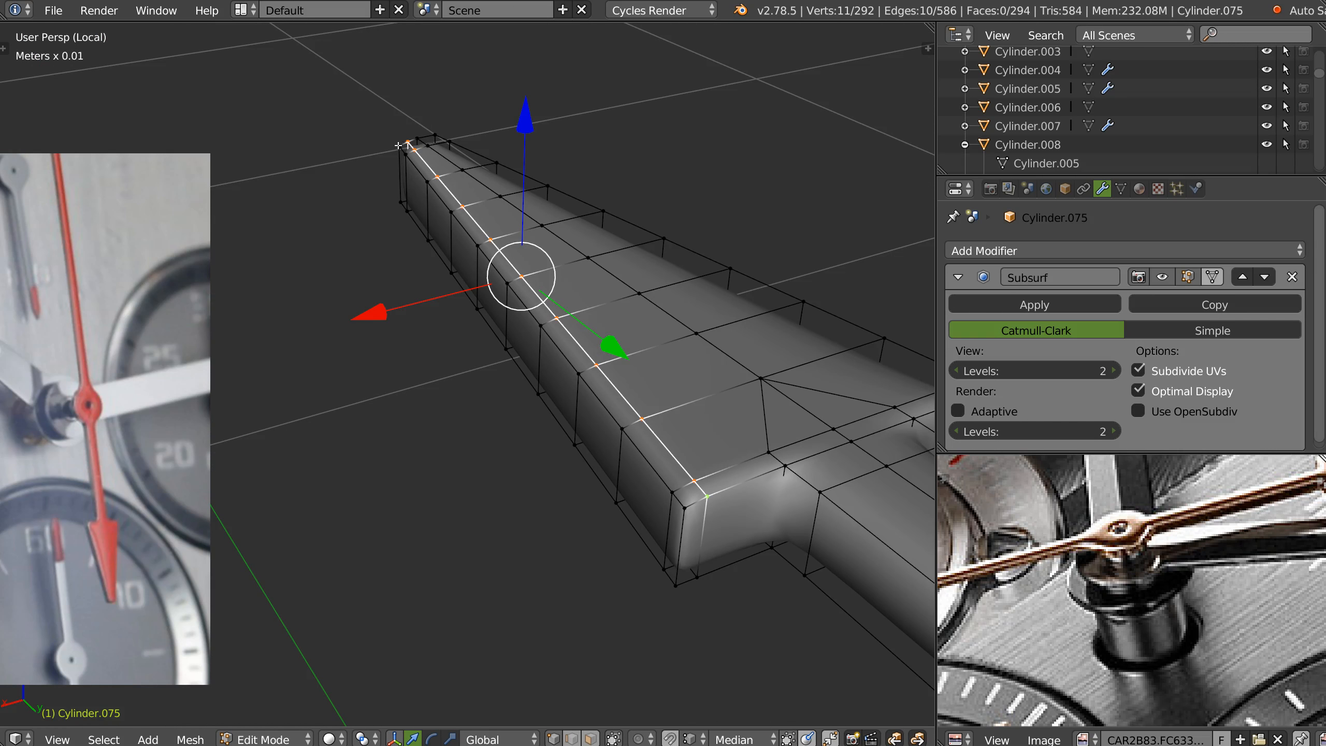
Reselect the inner vertex row from the blunt end to the shoulder and fine-tune its height along Z
right_click(400, 147)
right_click(407, 144)
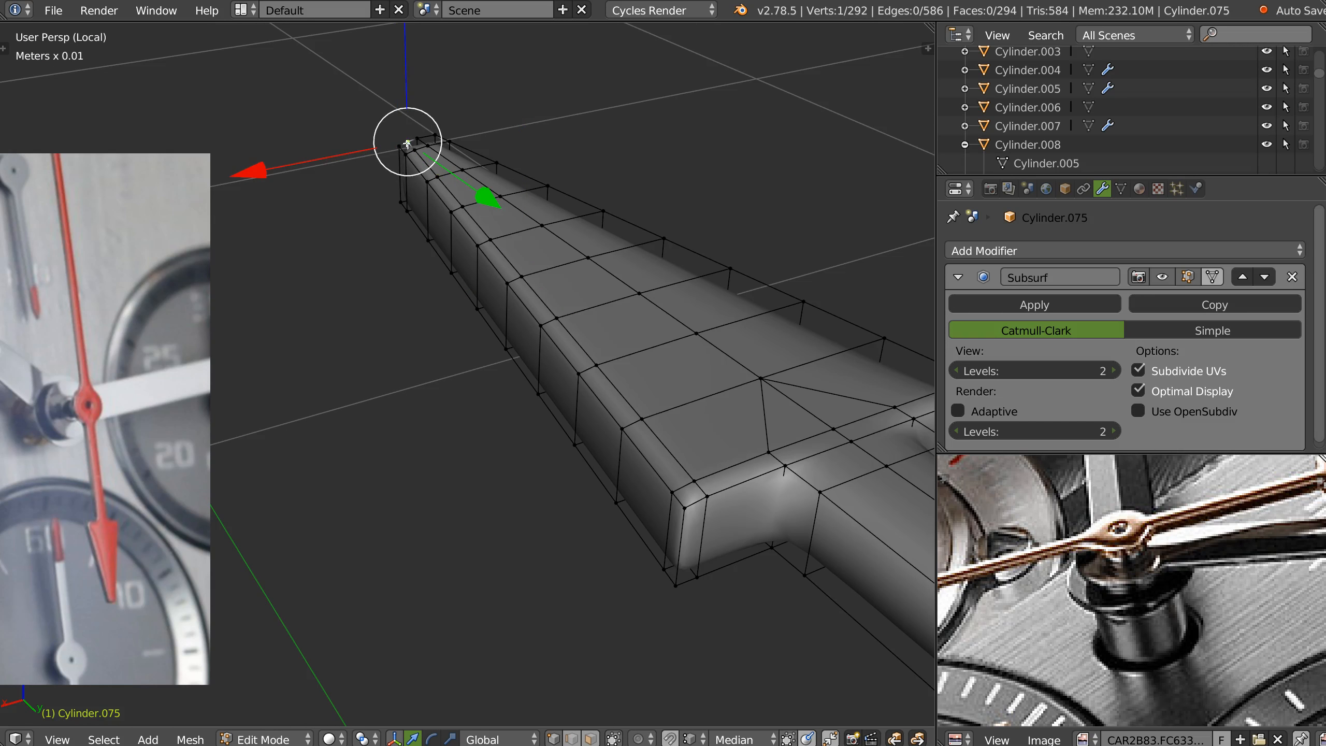
alt+right_click(706, 496)
alt+shift+right_click(399, 146)
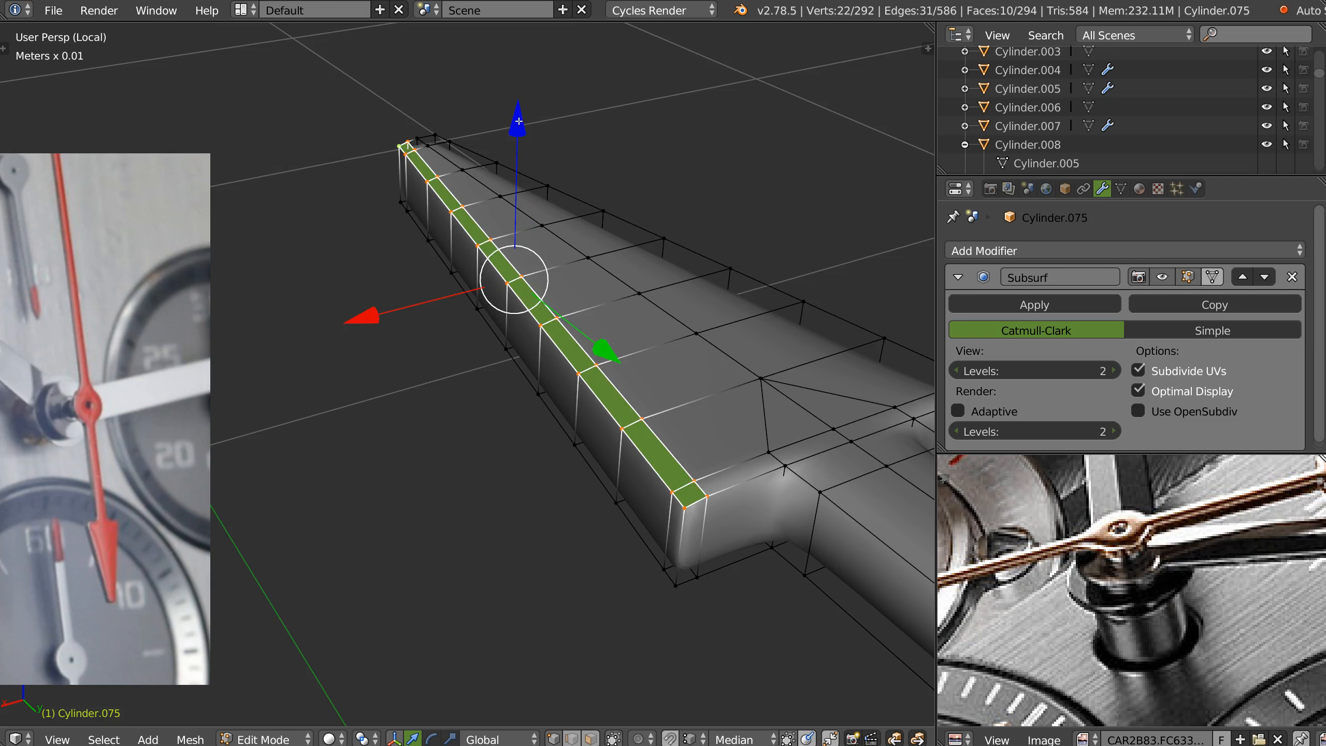
right_click(408, 145)
ctrl+click(706, 494)
key(g)
key(z)
click(520, 121)
Knife a lengthwise cut from the neck corner to the blunt end, snapping to the cross-edge midpoints between side edge and centreline
middle_drag(653, 327, 426, 421)
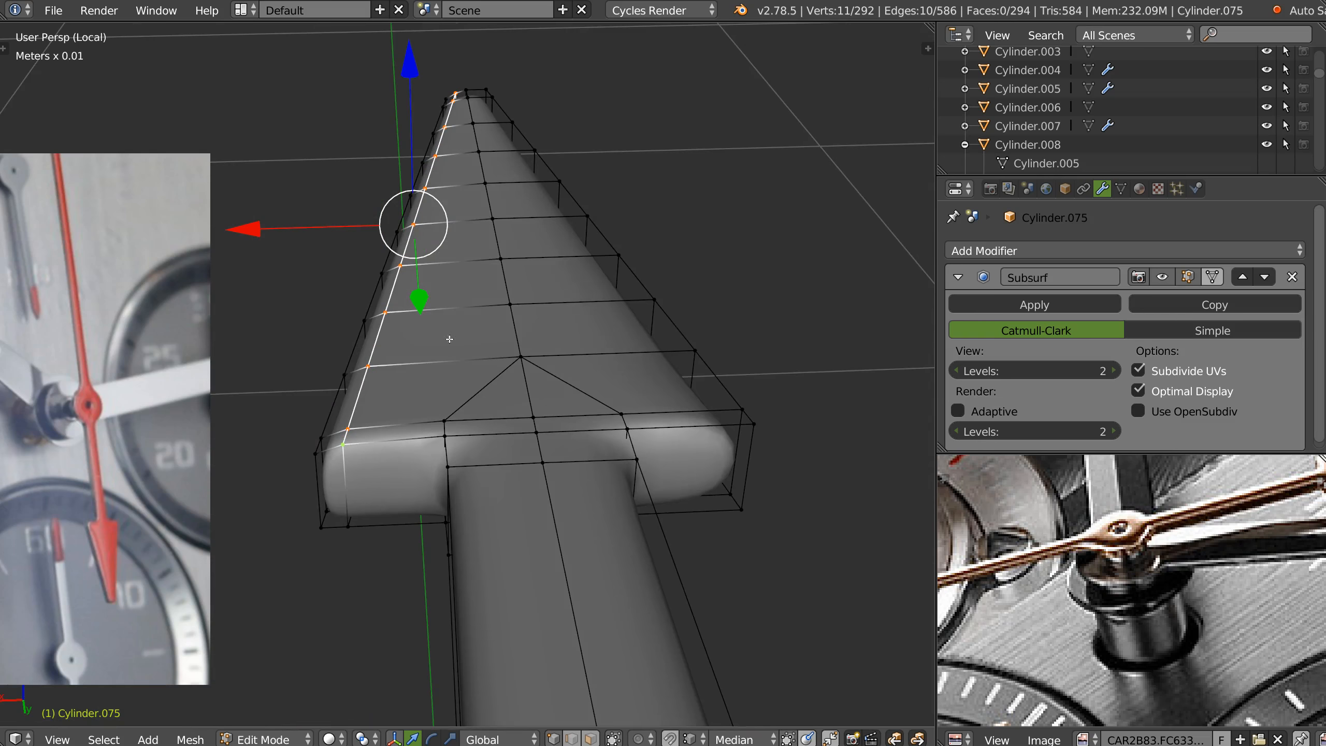
key(k)
click(444, 421)
click(452, 307)
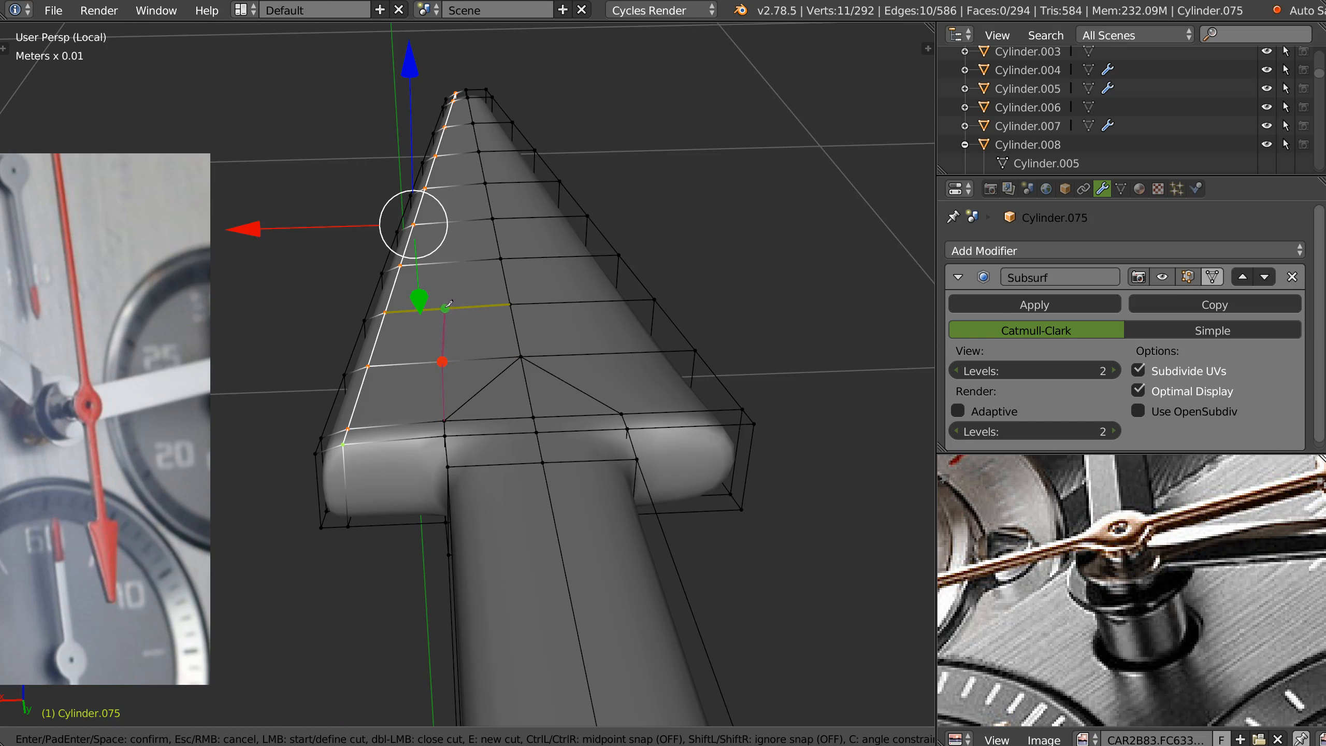
key(ctrl)
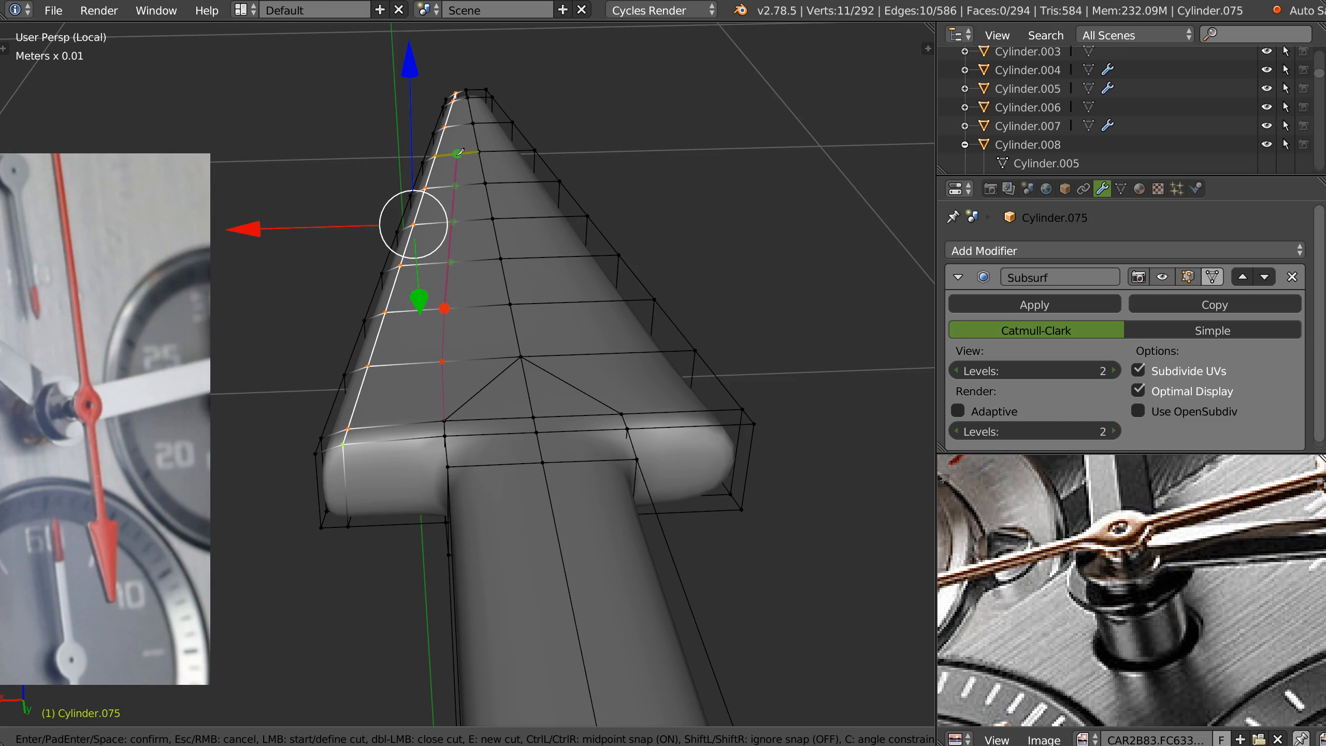
click(460, 123)
click(468, 97)
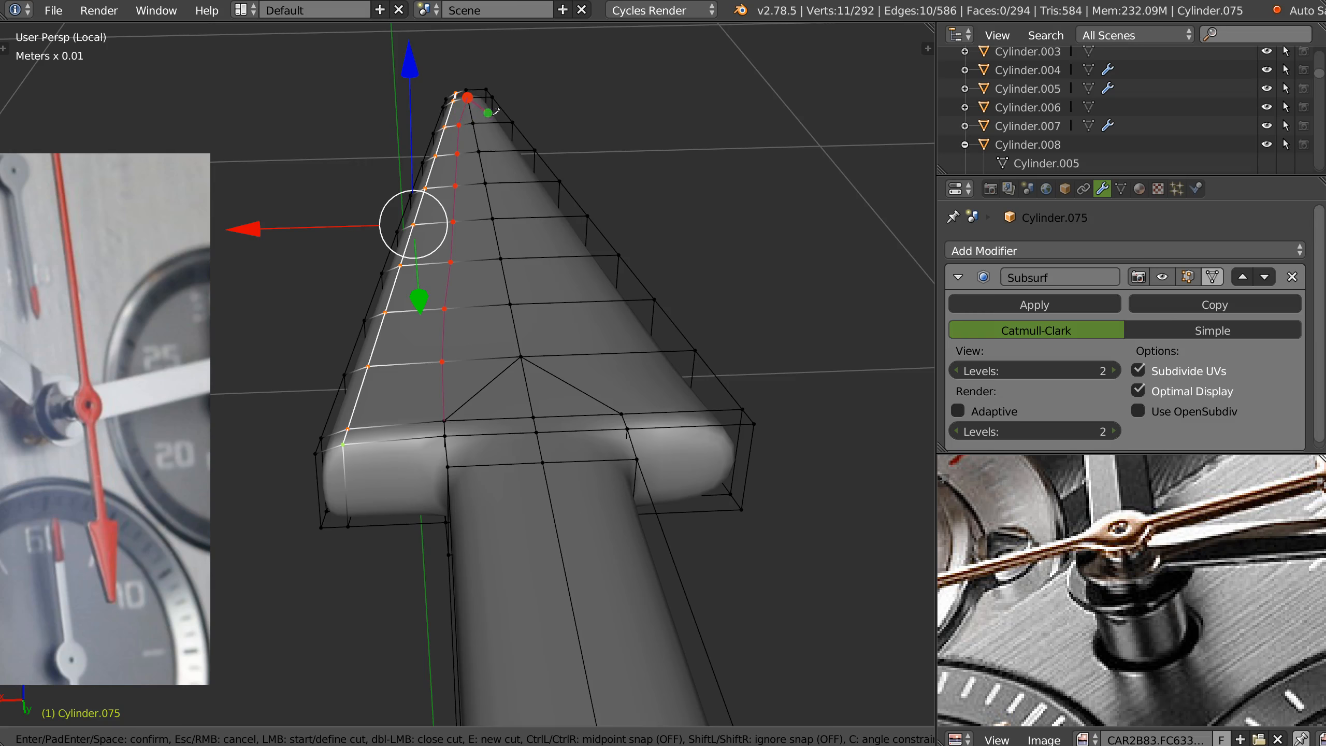
key(Return)
Nudge individual vertices of the new lengthwise cut along X to even out the line
right_click(466, 267)
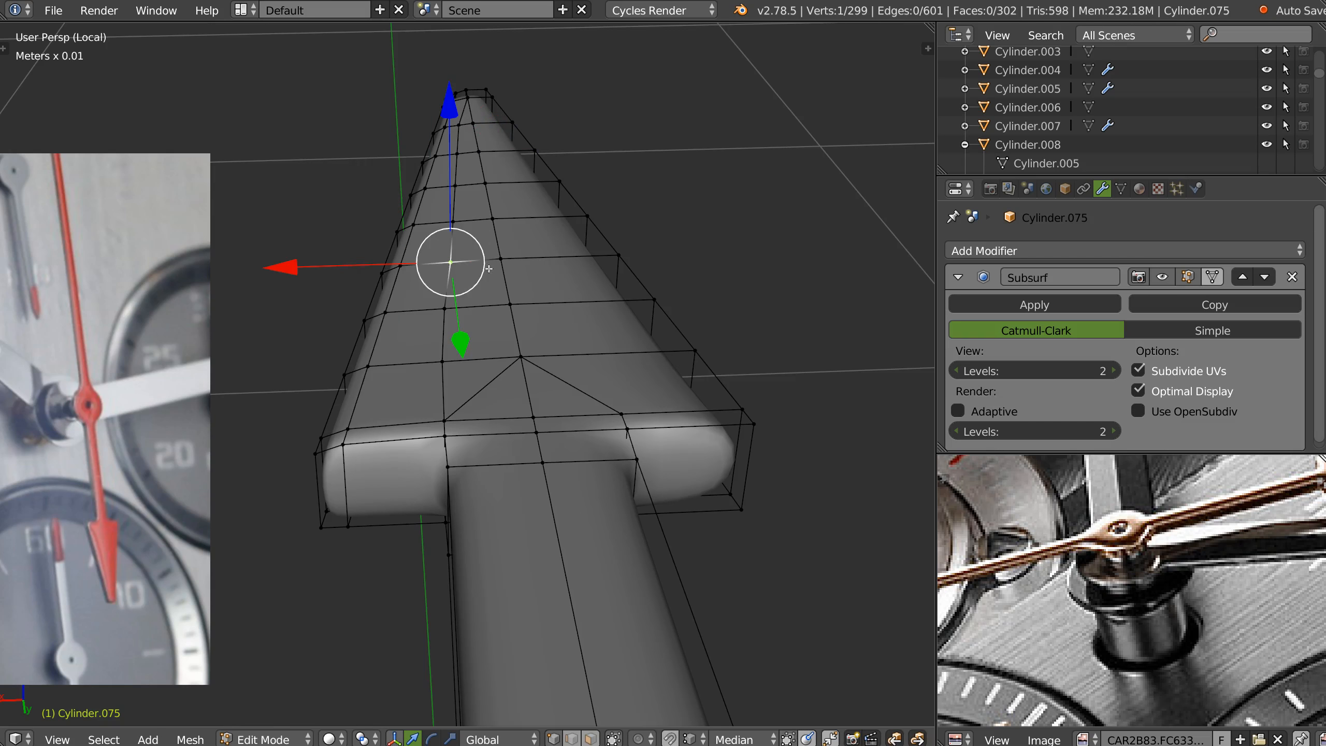
drag(331, 264, 324, 223)
right_click(458, 212)
right_click(455, 121)
drag(324, 127, 326, 127)
Select the two diagonal edges of the V on the arrowhead's upper face and dissolve them
key(ctrl+Tab)
key(2)
right_click(491, 388)
shift+right_click(567, 383)
key(ctrl+x)
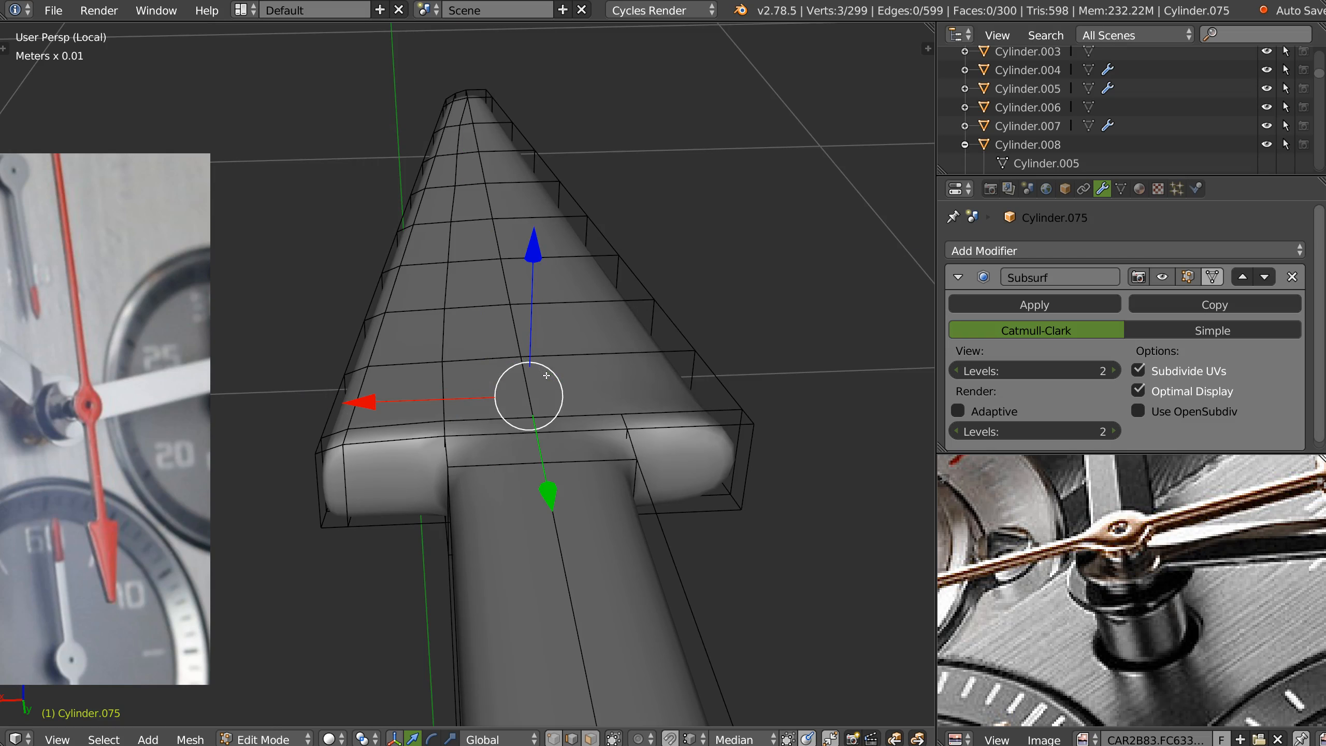
Straighten the lengthwise cut by nudging a vertex along X, and adjust the cut's whole vertex row slightly along Z
key(1)
right_click(452, 183)
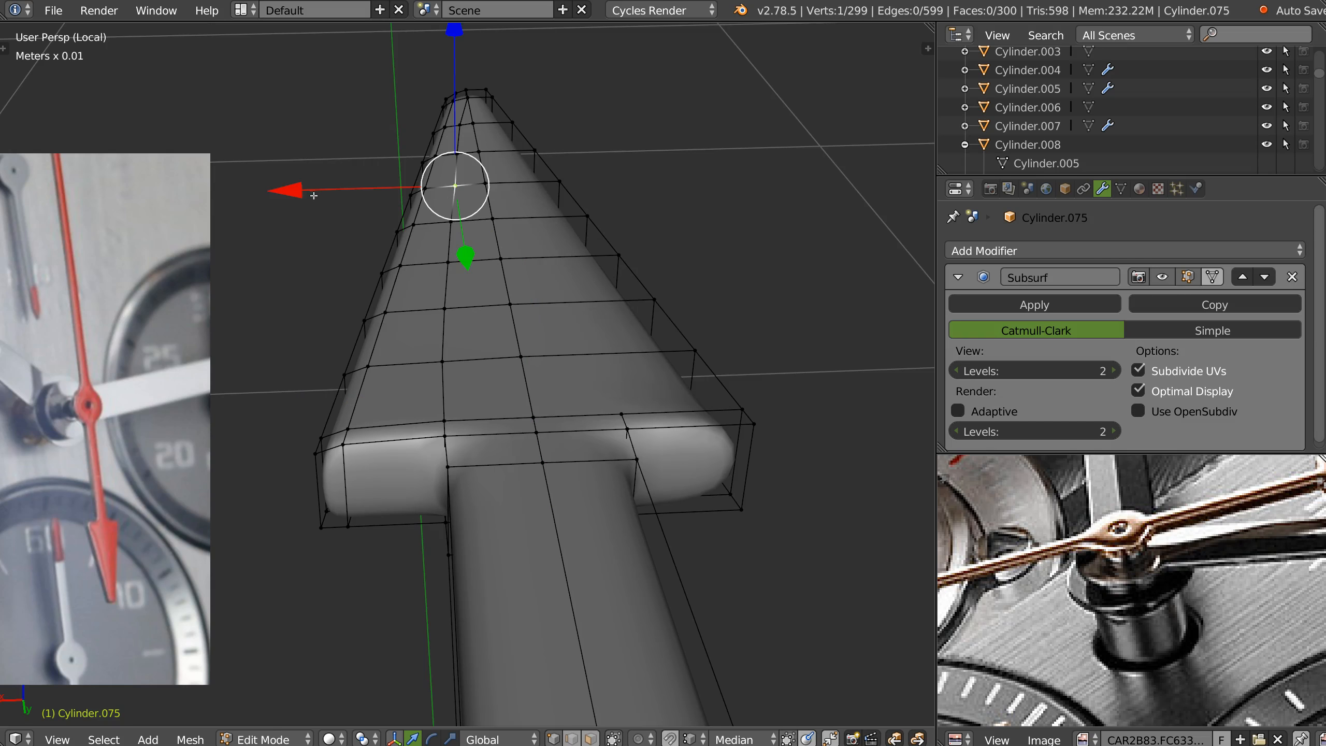
drag(295, 192, 293, 192)
right_click(460, 126)
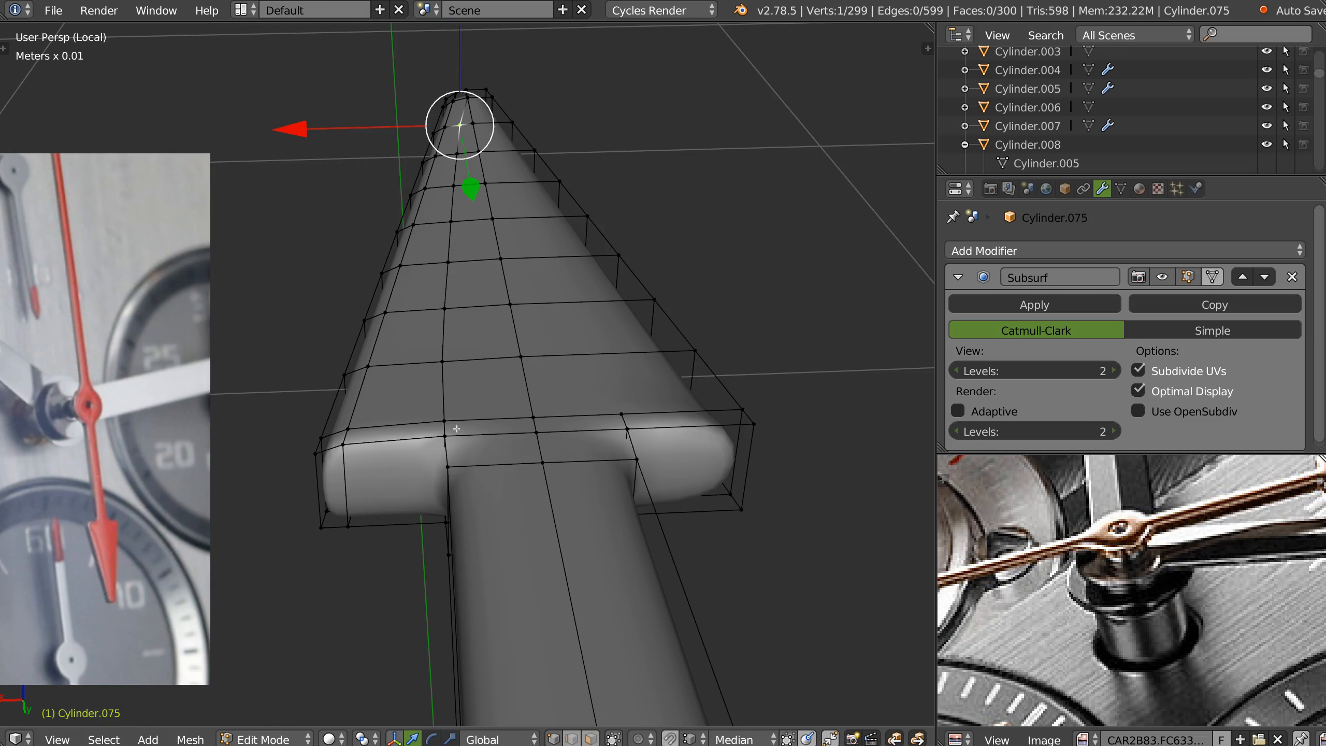
alt+right_click(444, 365)
middle_drag(445, 365, 533, 61)
drag(531, 64, 531, 60)
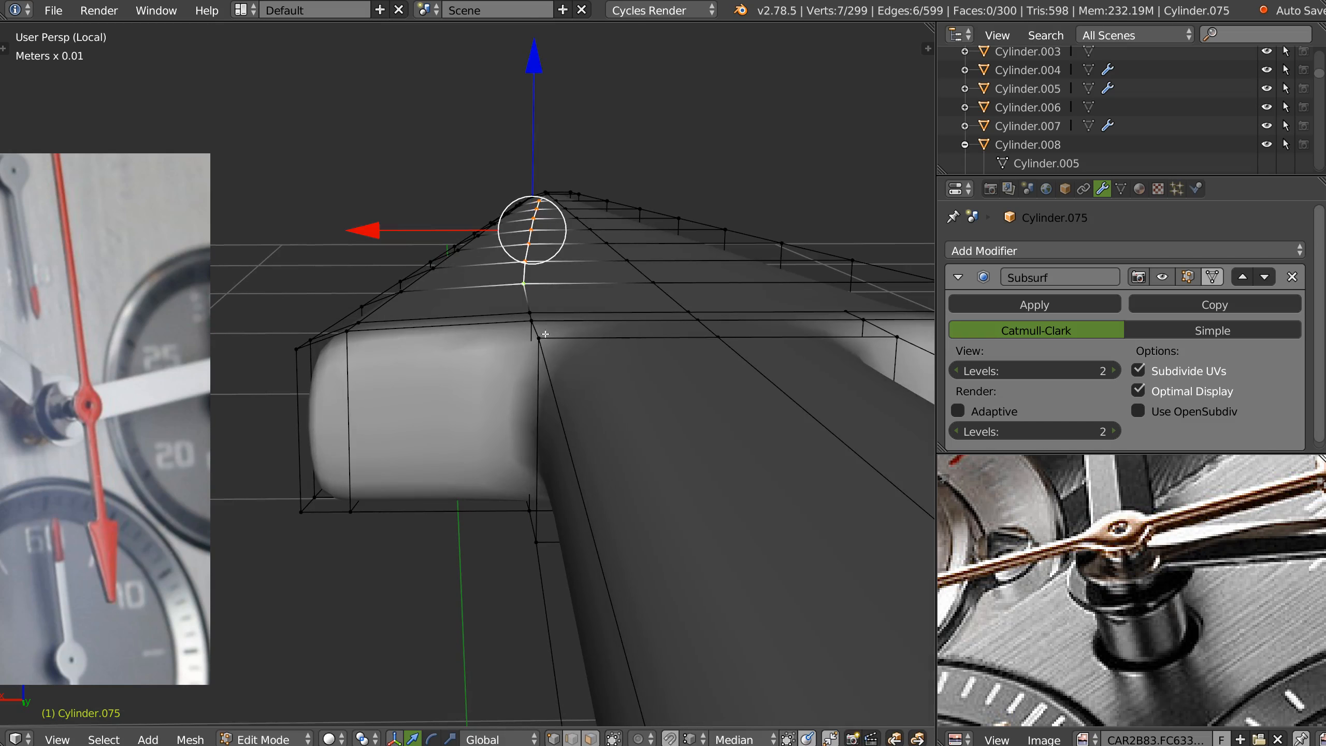
Examine the reshaped arrowhead and hub in Object Mode and return to editing close to the arrowhead's shoulder
key(Tab)
middle_drag(579, 224, 518, 368)
scroll(352, 369, down, 5)
shift+middle_drag(491, 104, 592, 541)
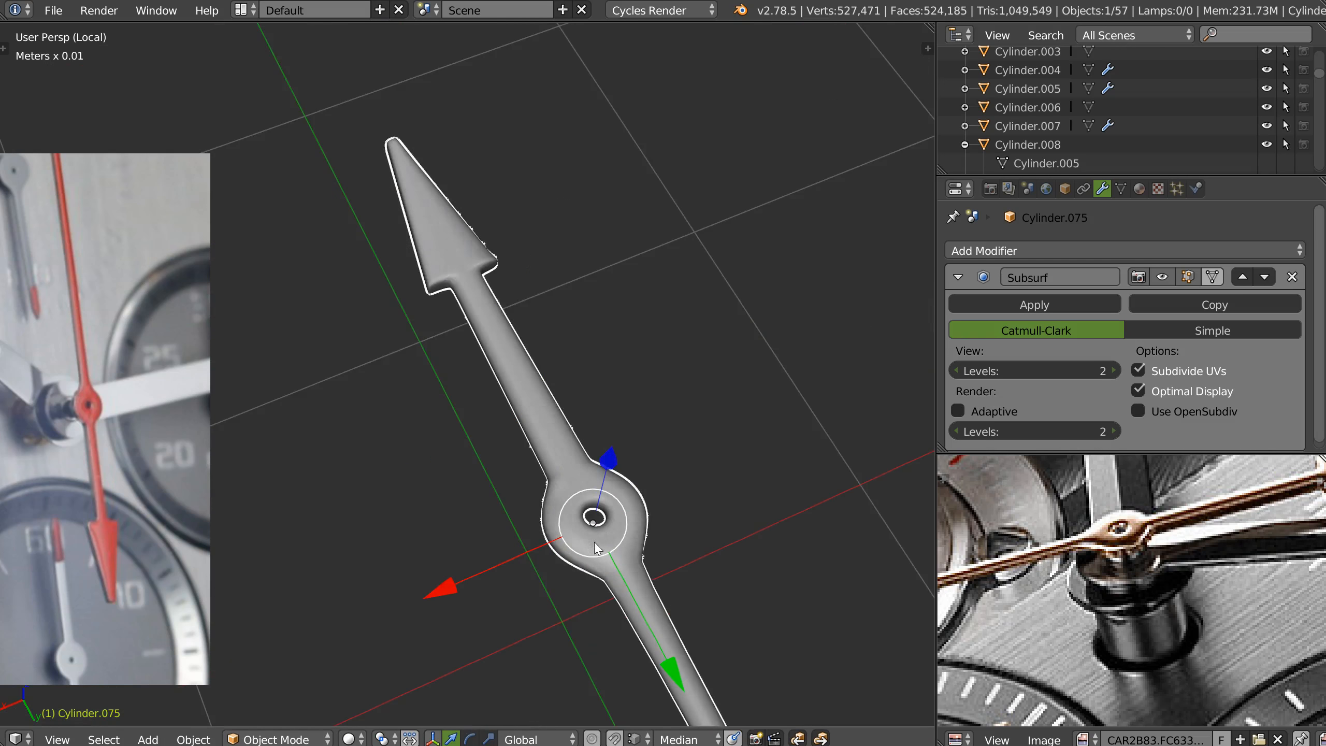
shift+middle_drag(428, 241, 480, 312)
scroll(481, 313, up, 3)
key(Tab)
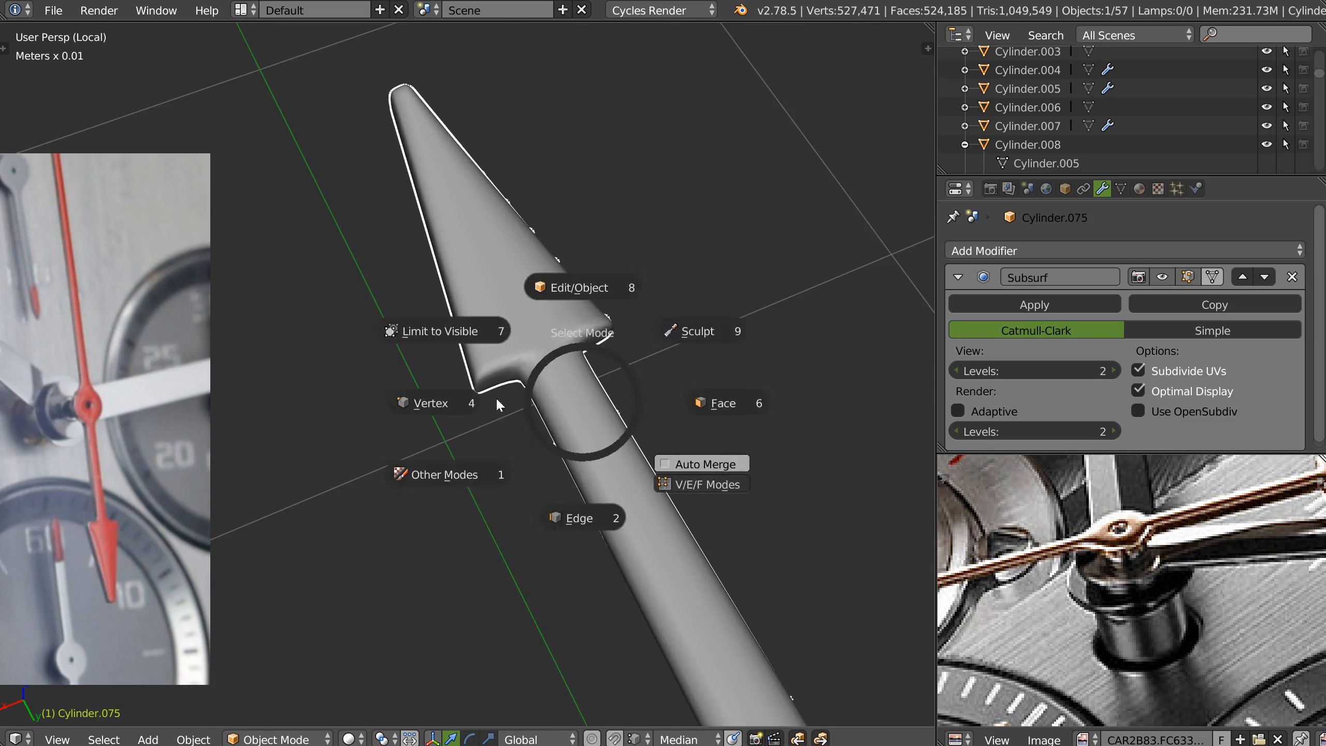
click(571, 288)
scroll(579, 331, up, 4)
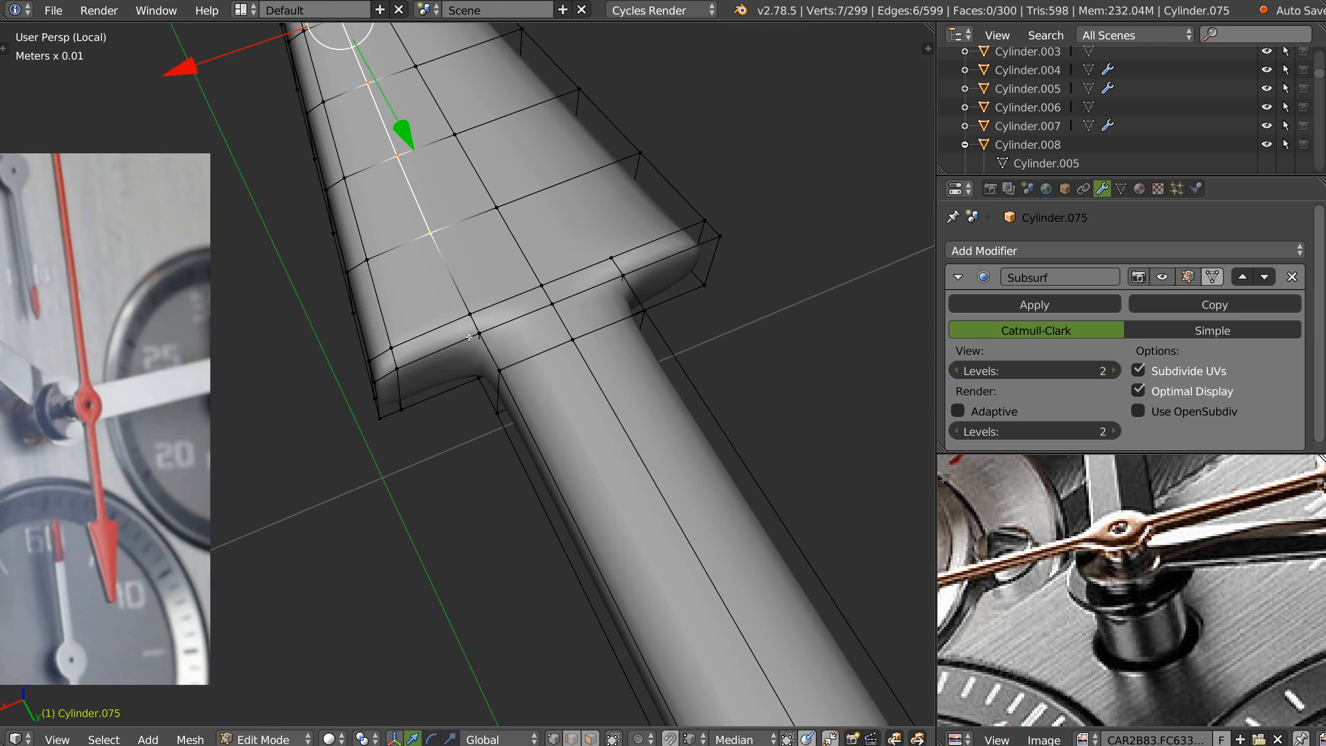
shift+middle_drag(417, 369, 483, 362)
scroll(493, 359, up, 2)
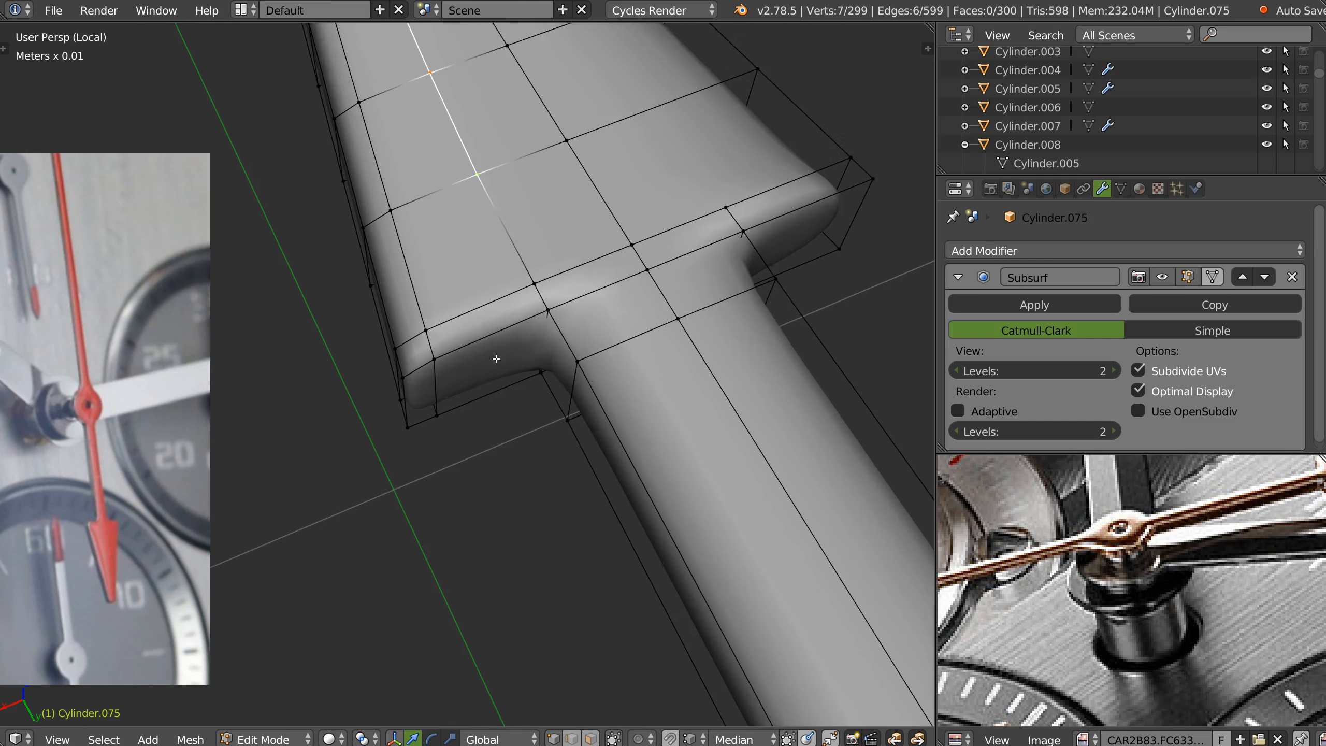
Knife-cut from the arrowhead's upper shoulder vertex down the shoulder face and back up the stem's side to its centre line
key(k)
click(536, 278)
click(525, 316)
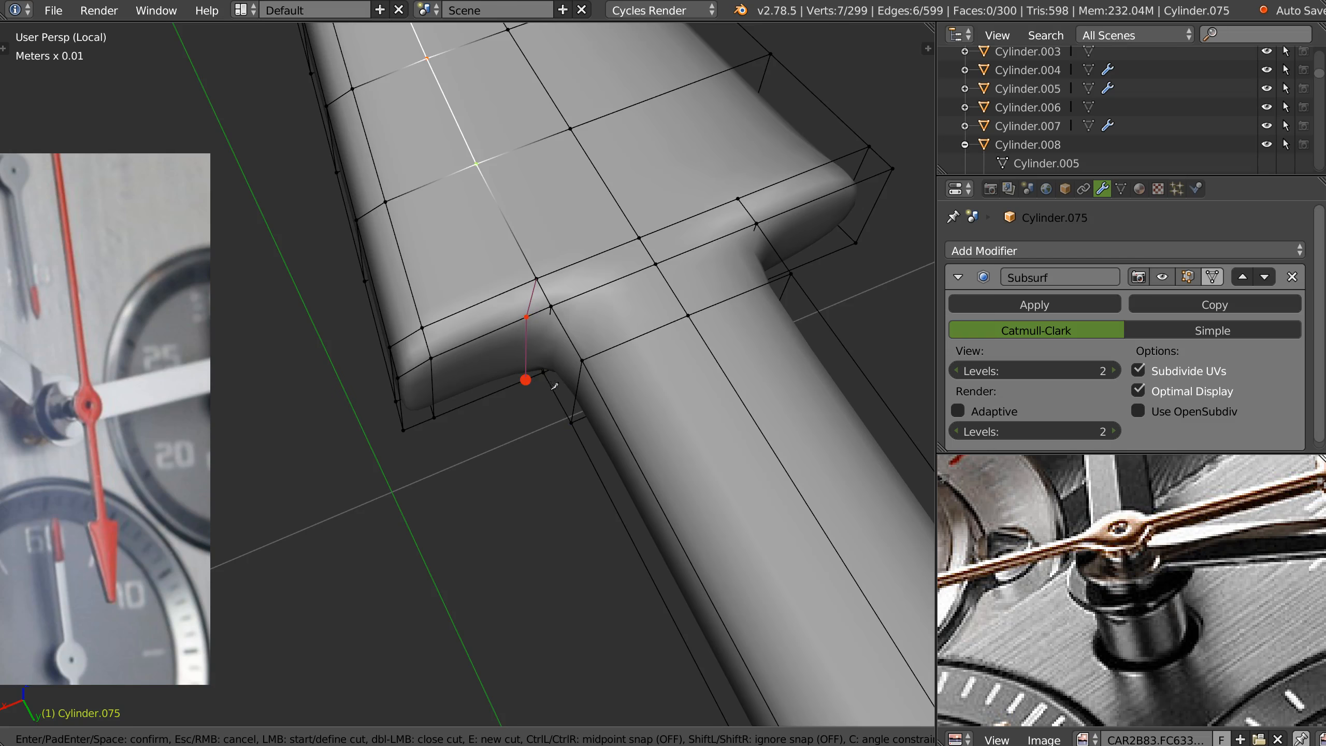
click(552, 389)
click(563, 325)
click(670, 281)
key(Return)
middle_drag(575, 319, 540, 300)
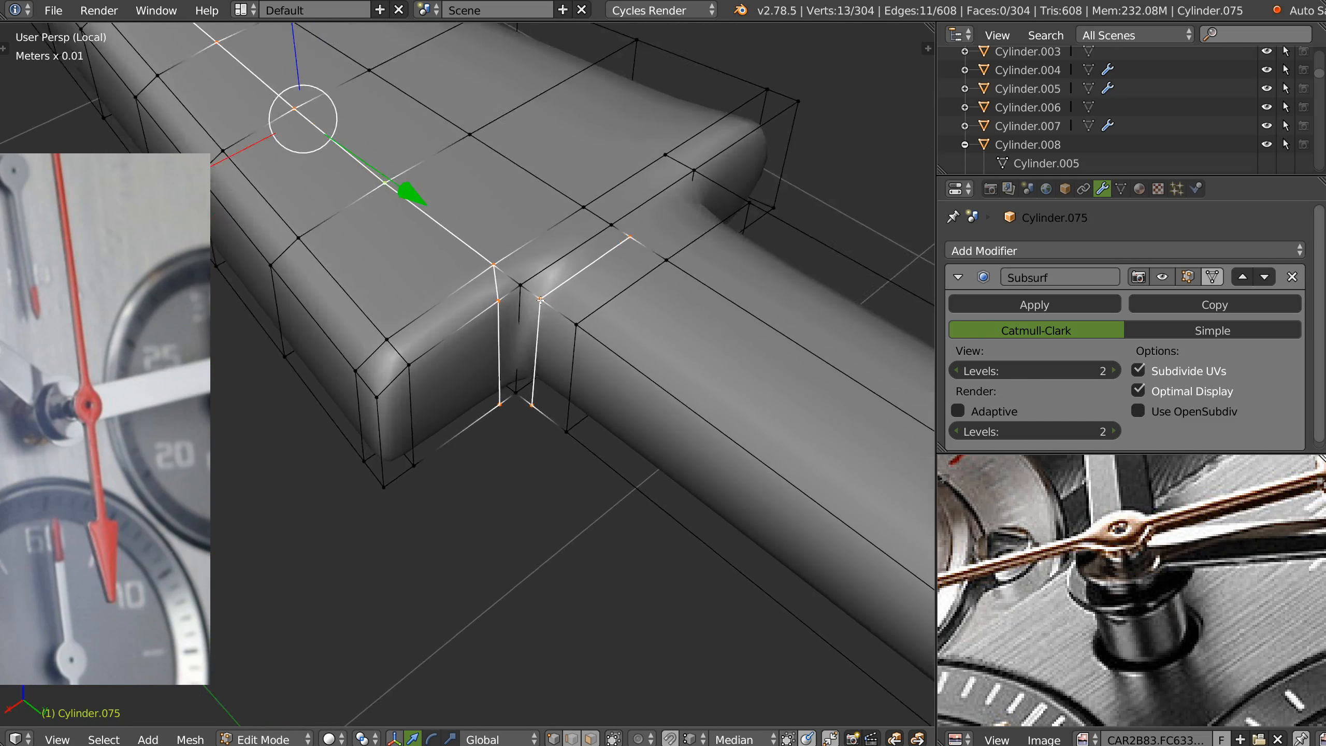
Slide the new cut's vertex on the upper edge of the shoulder face slightly along its edge
scroll(541, 301, up, 3)
right_click(450, 303)
key(shift+v)
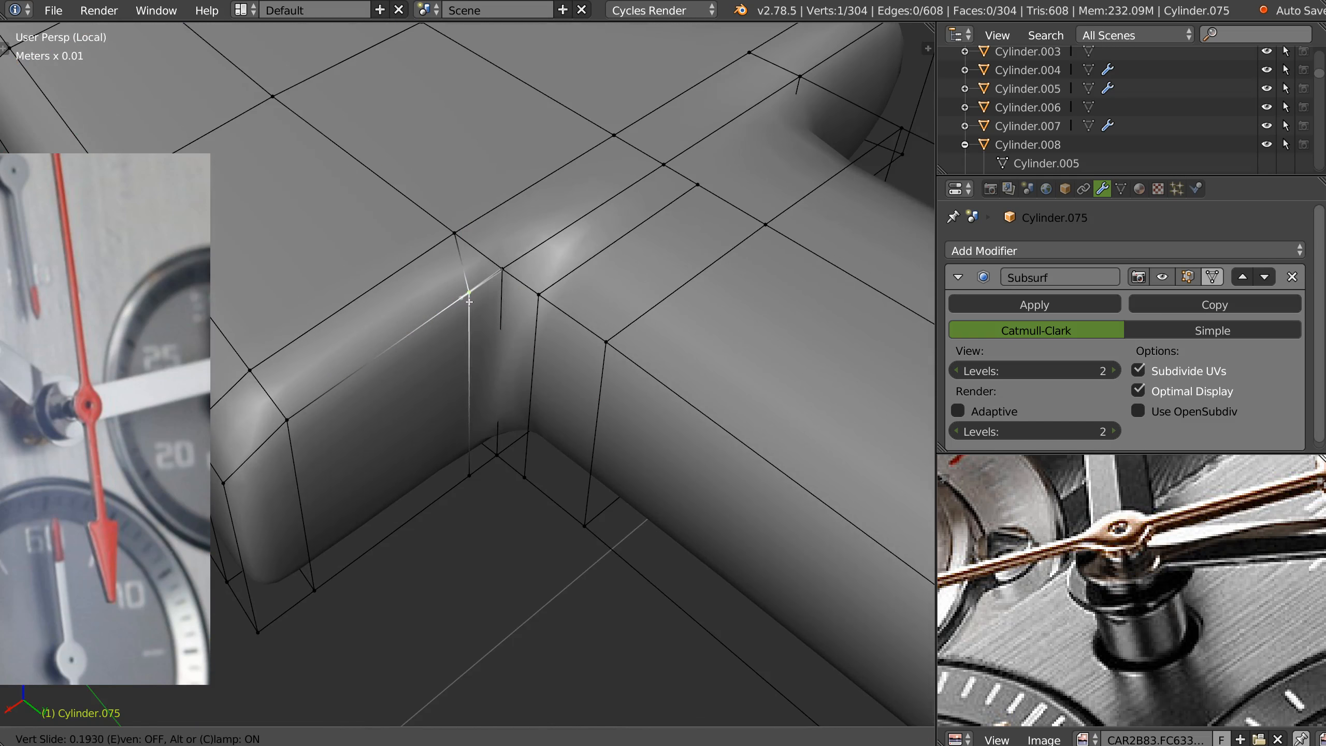
click(470, 302)
On the underside, connect the cut's lower shoulder vertex to the inner face vertex and knife-cut from the stem-side vertex to the centre line
middle_drag(509, 387, 565, 440)
shift+right_click(444, 489)
key(j)
key(k)
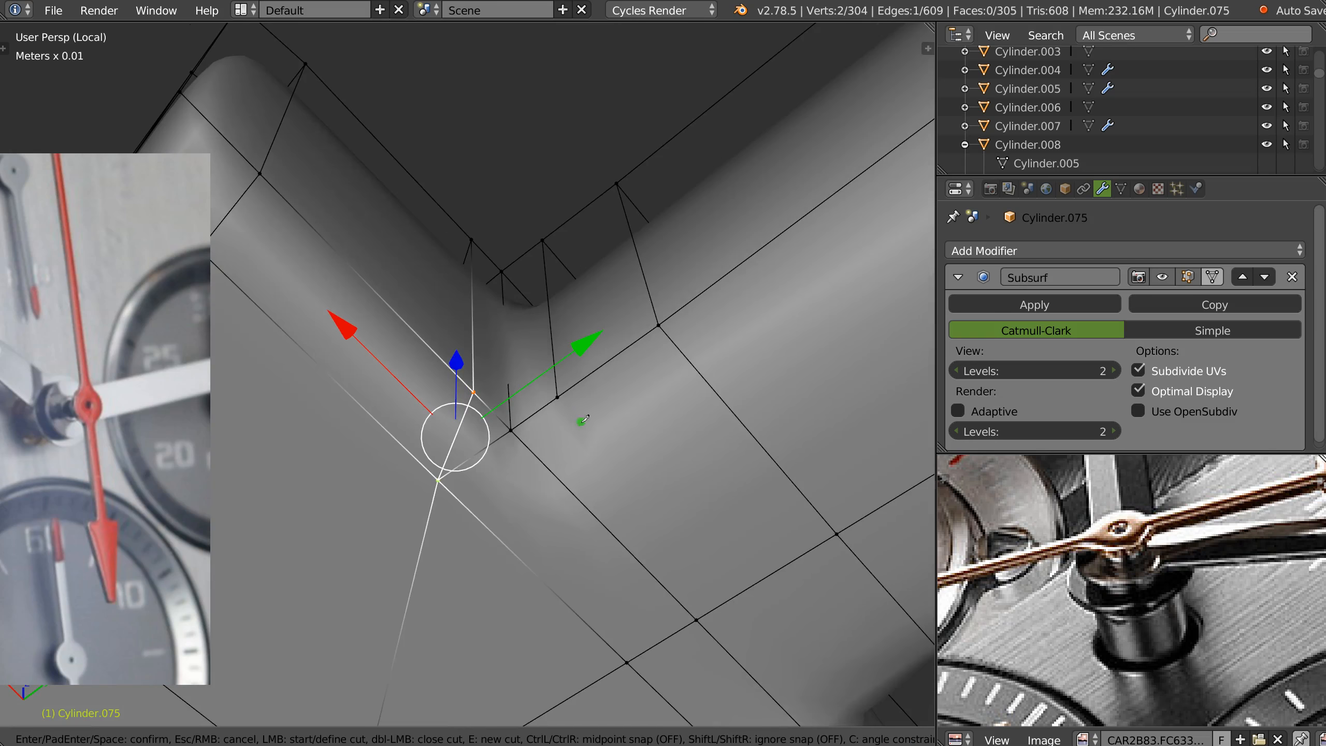
click(557, 397)
click(751, 586)
key(Return)
Examine the shading where the arrowhead's shoulder meets the stem in Object Mode
middle_drag(615, 342, 601, 458)
scroll(632, 400, down, 8)
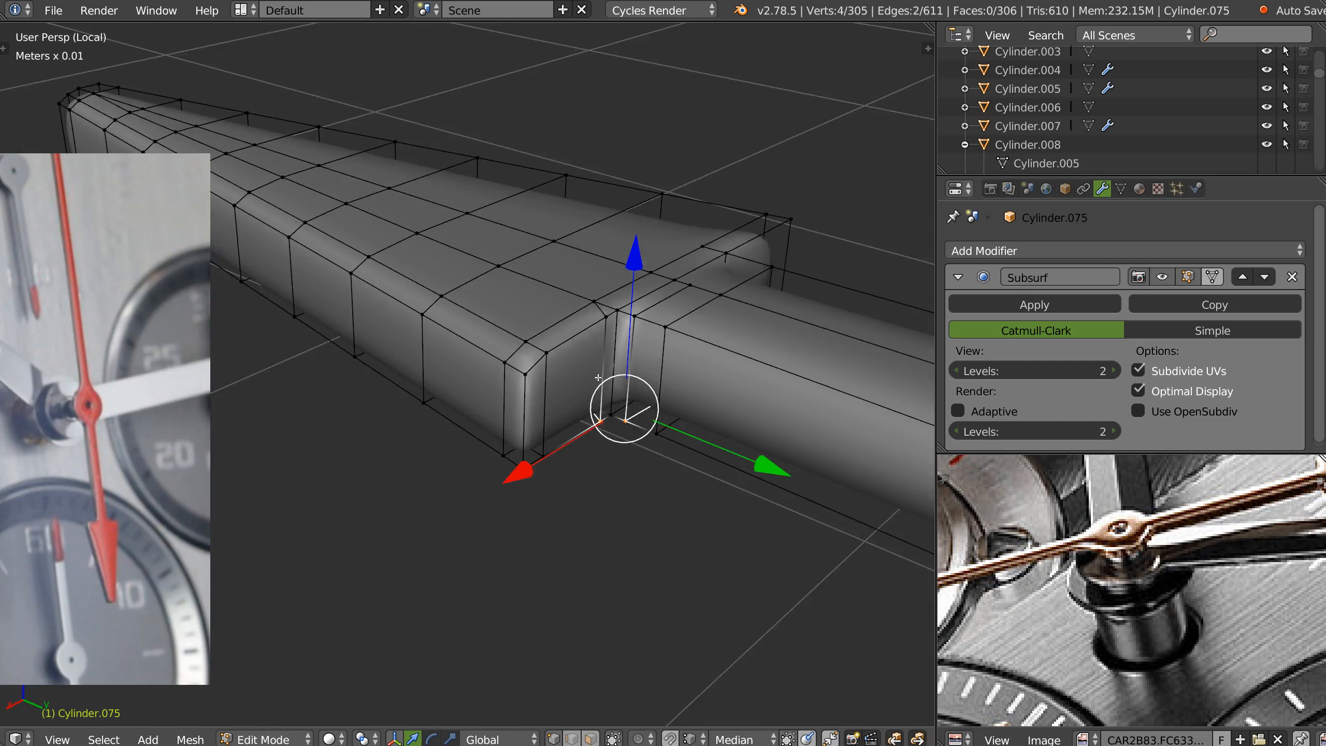
middle_drag(626, 403, 589, 452)
key(Tab)
click(589, 338)
middle_drag(667, 462, 677, 424)
scroll(676, 425, up, 6)
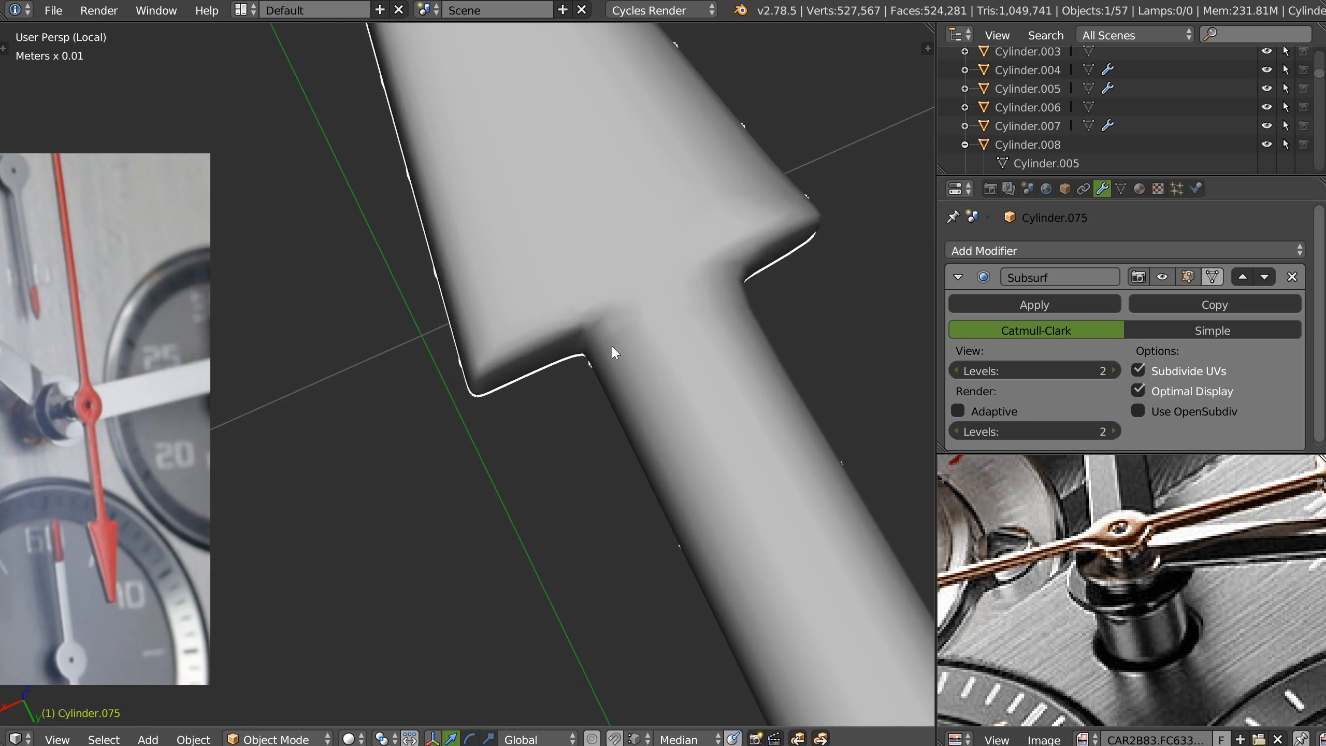
key(Tab)
scroll(592, 353, up, 2)
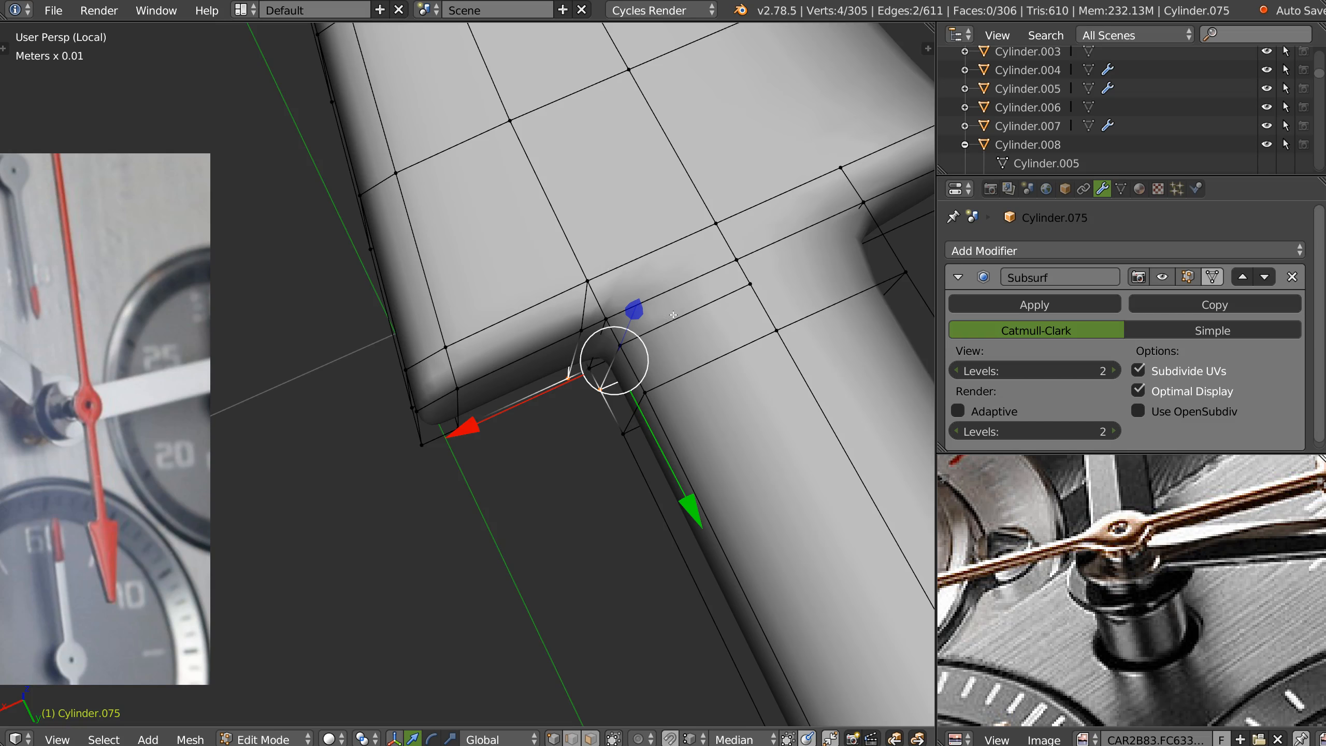
key(k)
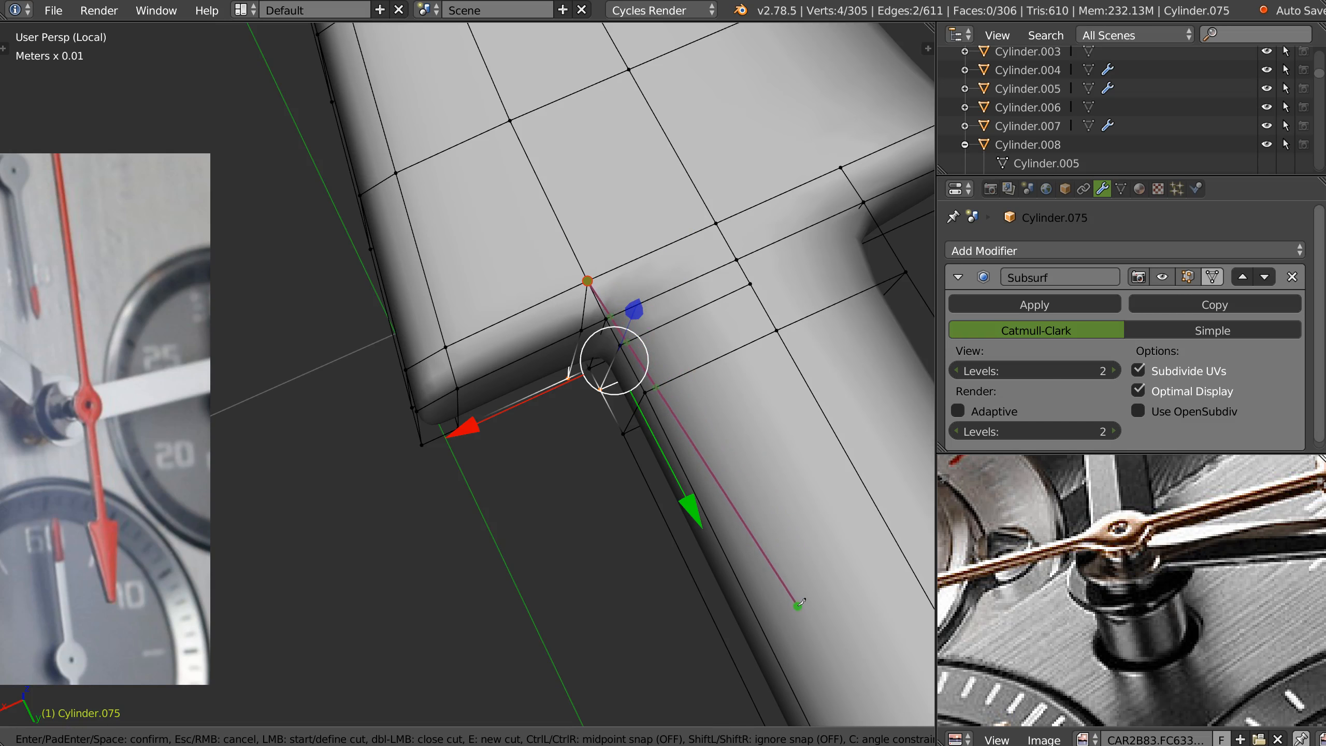
key(Escape)
Inspect the whole hand's mesh and frame the junction of the stem and hub in top orthographic view
scroll(545, 433, down, 6)
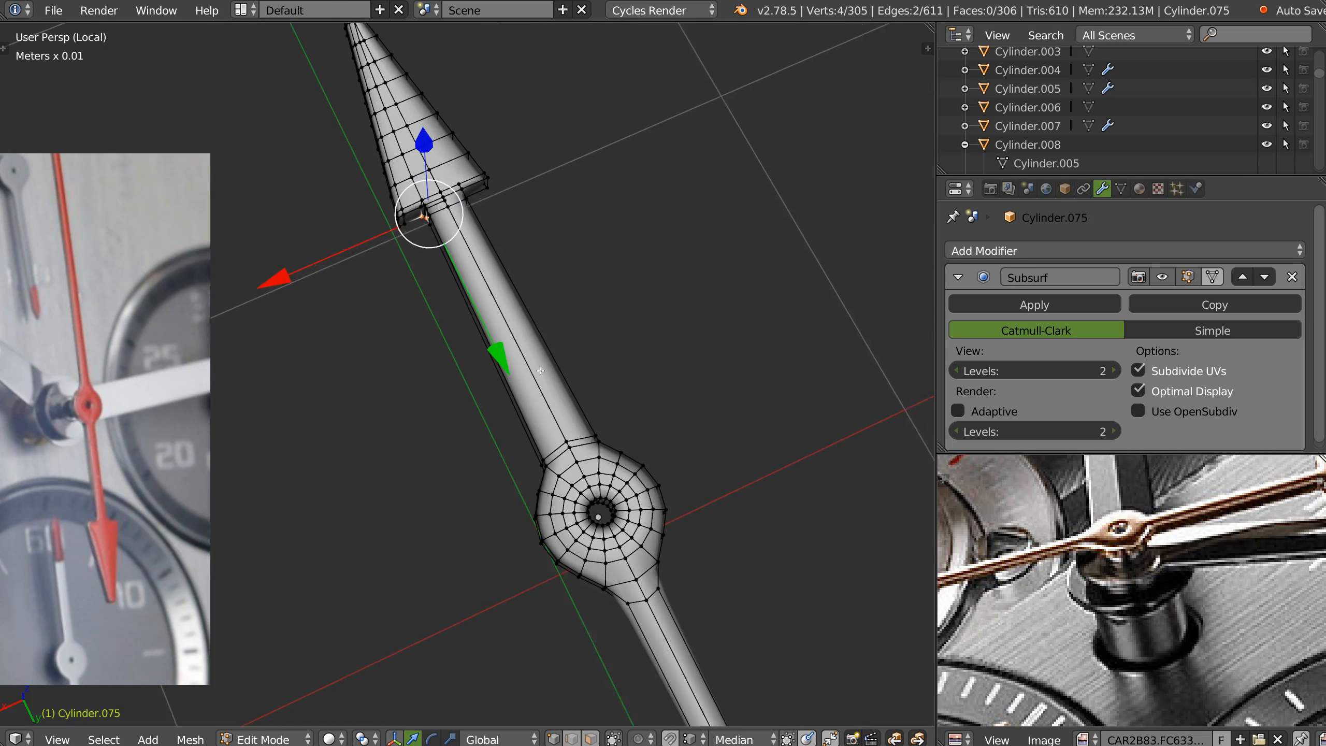
scroll(545, 433, up, 4)
mouse_move(545, 433)
middle_down()
mouse_move(577, 347)
mouse_move(527, 426)
middle_up()
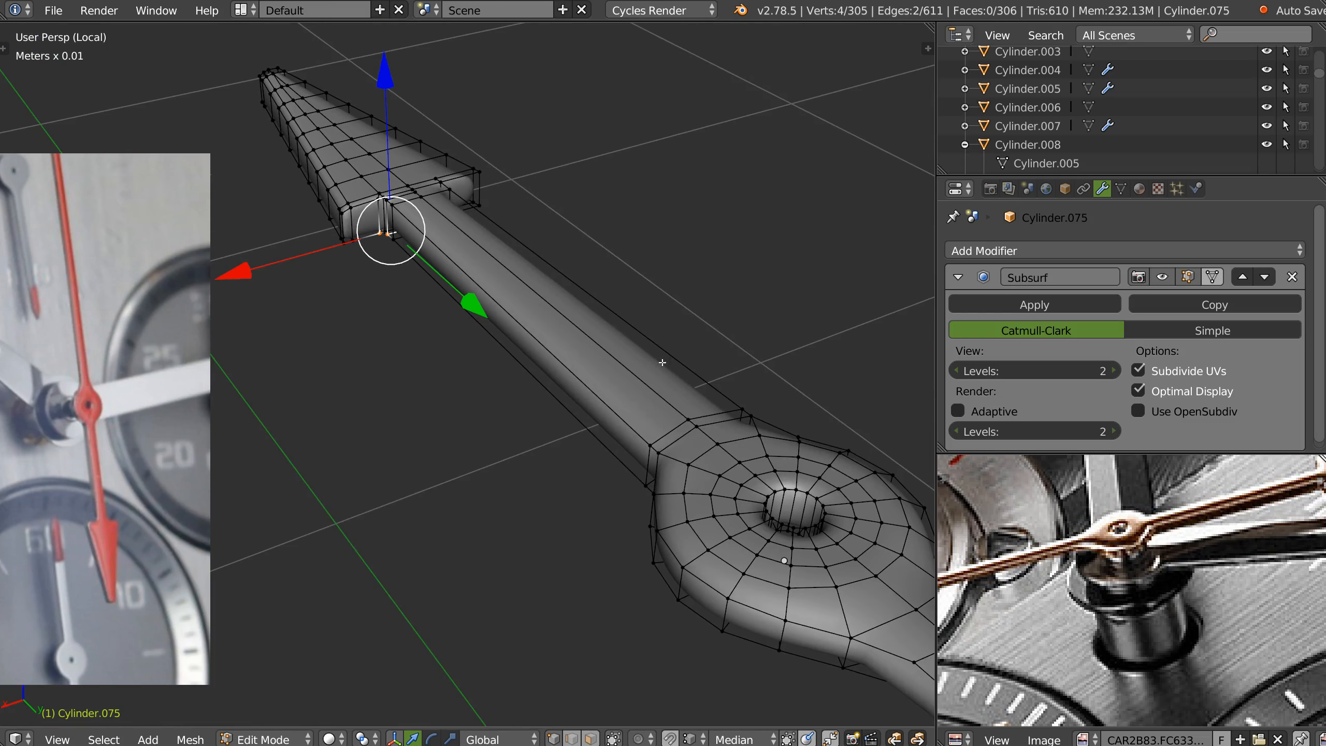
middle_drag(662, 362, 555, 432)
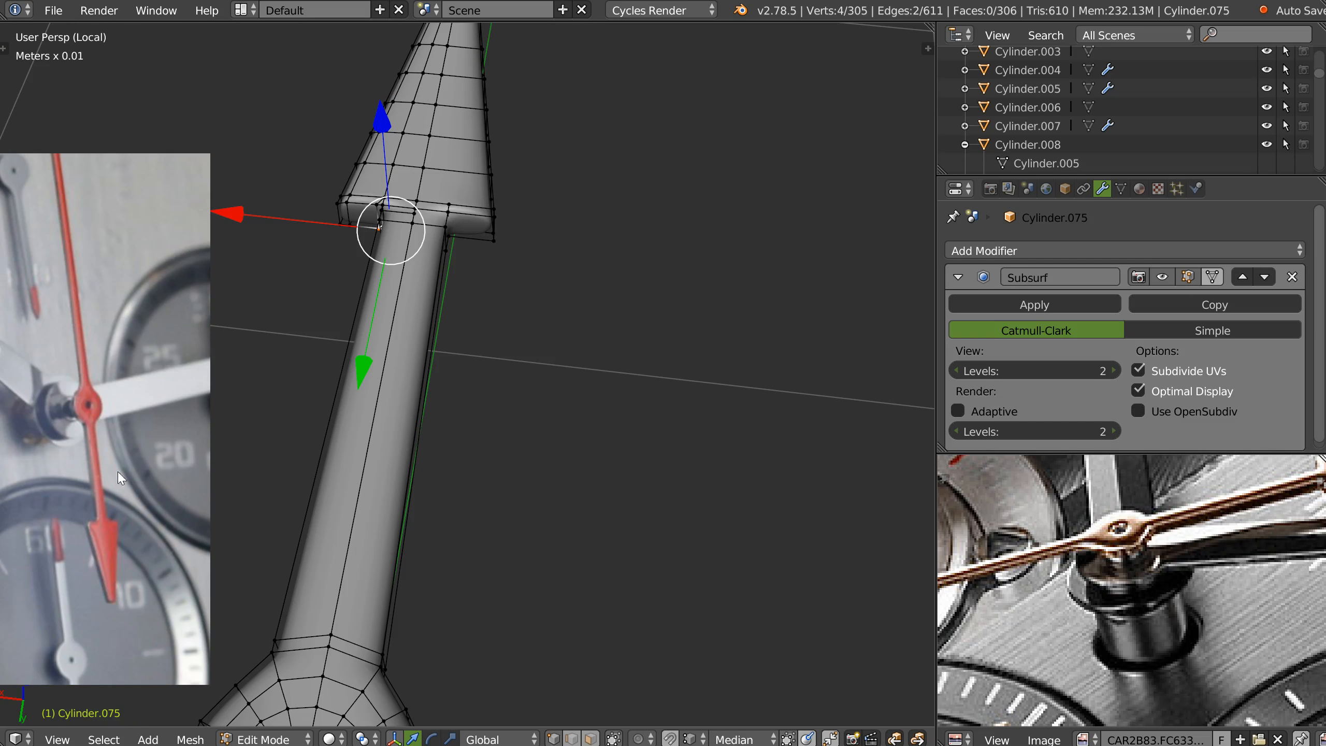
key(q)
click(468, 350)
shift+middle_drag(388, 207, 454, 376)
scroll(514, 262, up, 3)
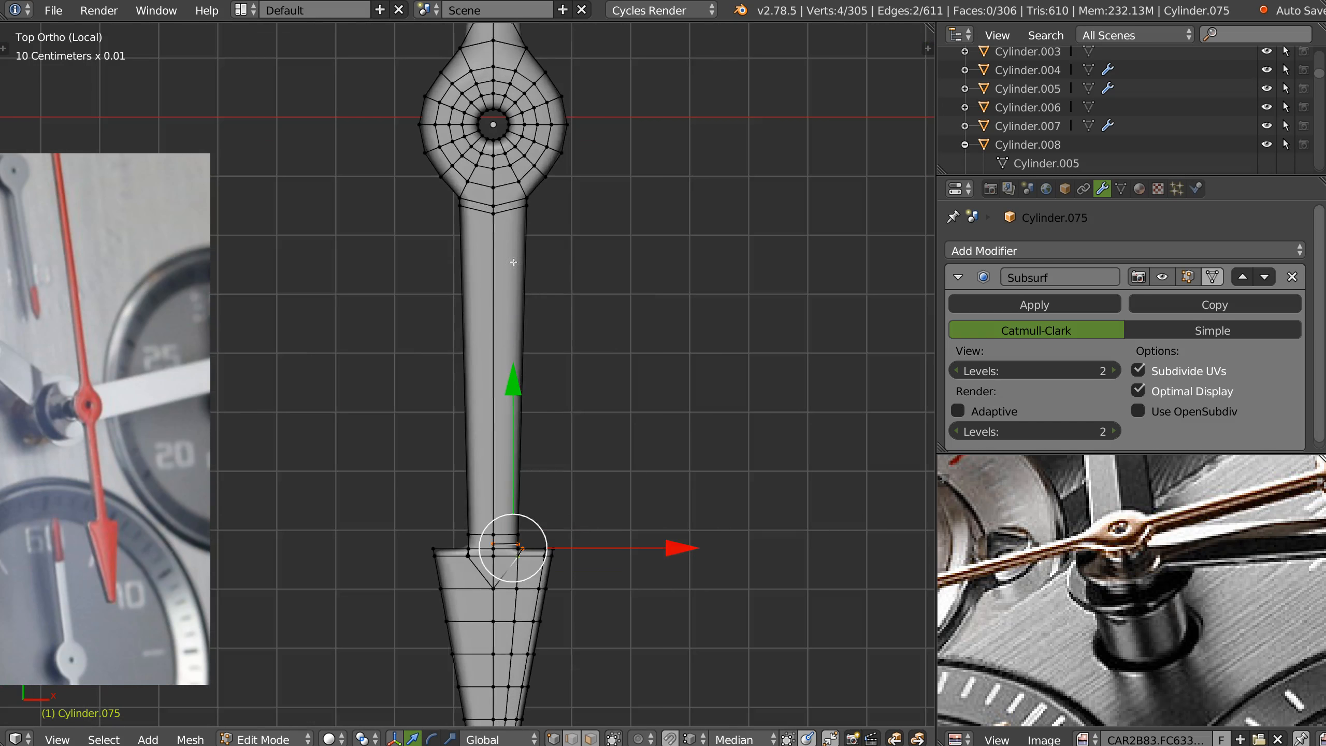
scroll(514, 263, up, 3)
right_click(558, 189)
mouse_move(586, 182)
ctrl+mouse_down()
mouse_move(588, 157)
mouse_move(418, 168)
mouse_move(444, 201)
mouse_move(517, 180)
ctrl+mouse_up()
key(s)
key(x)
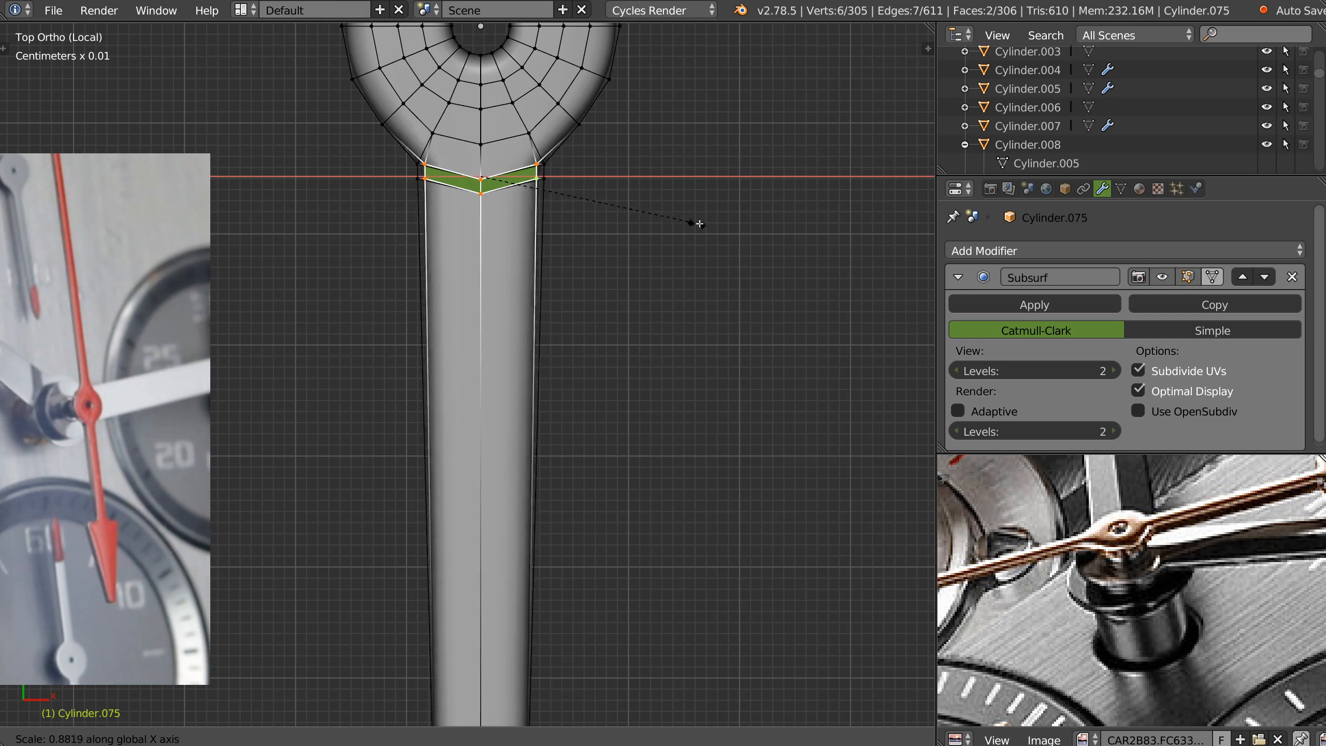
key(Escape)
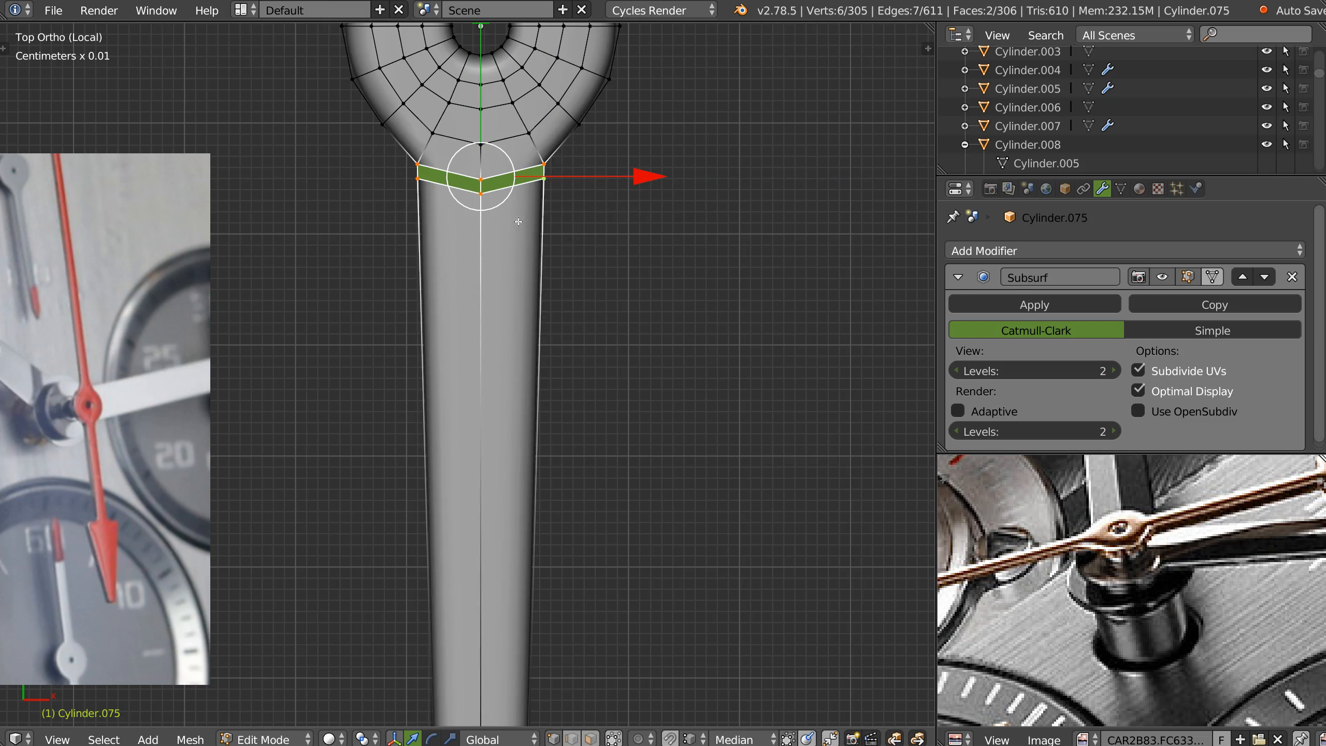
Select both vertex rows at the stem's hub end, scale them inward along X and shift them slightly away from the hub along Y
ctrl+drag(538, 222, 560, 149)
ctrl+drag(405, 150, 407, 153)
key(s)
key(x)
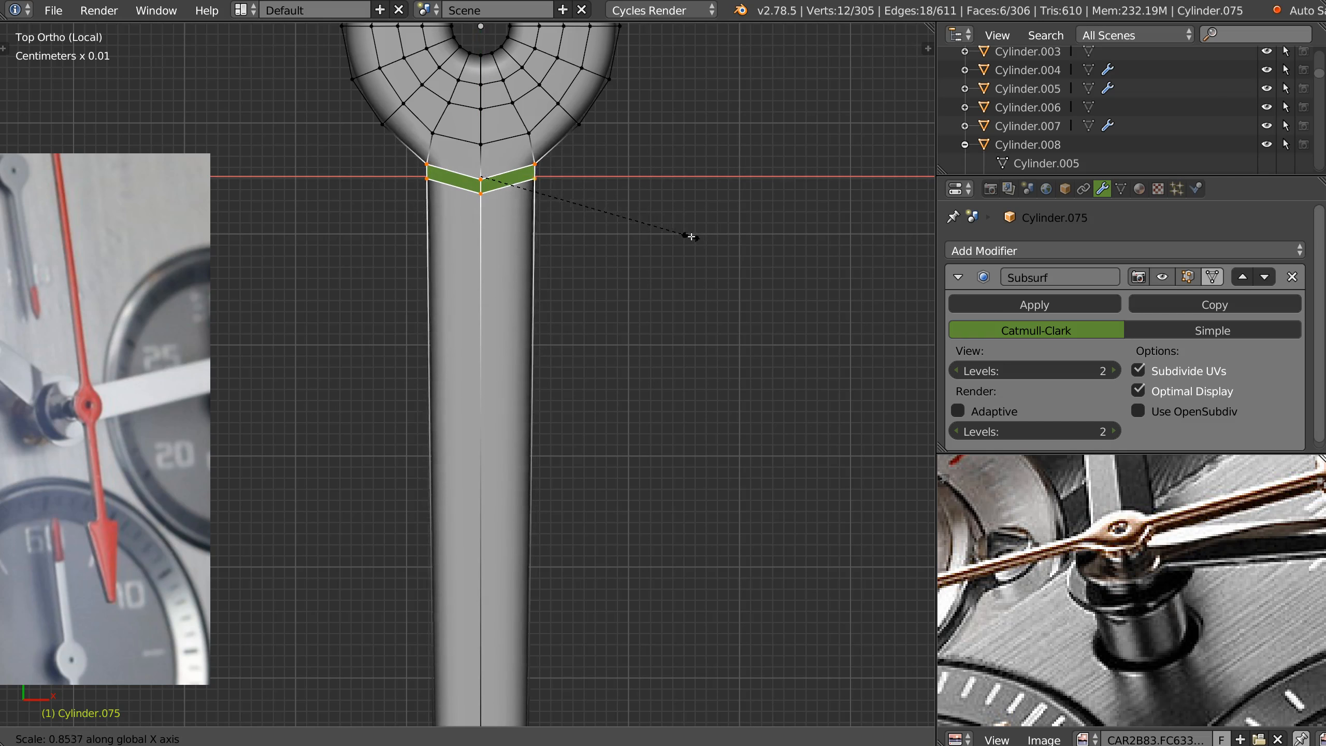
click(676, 241)
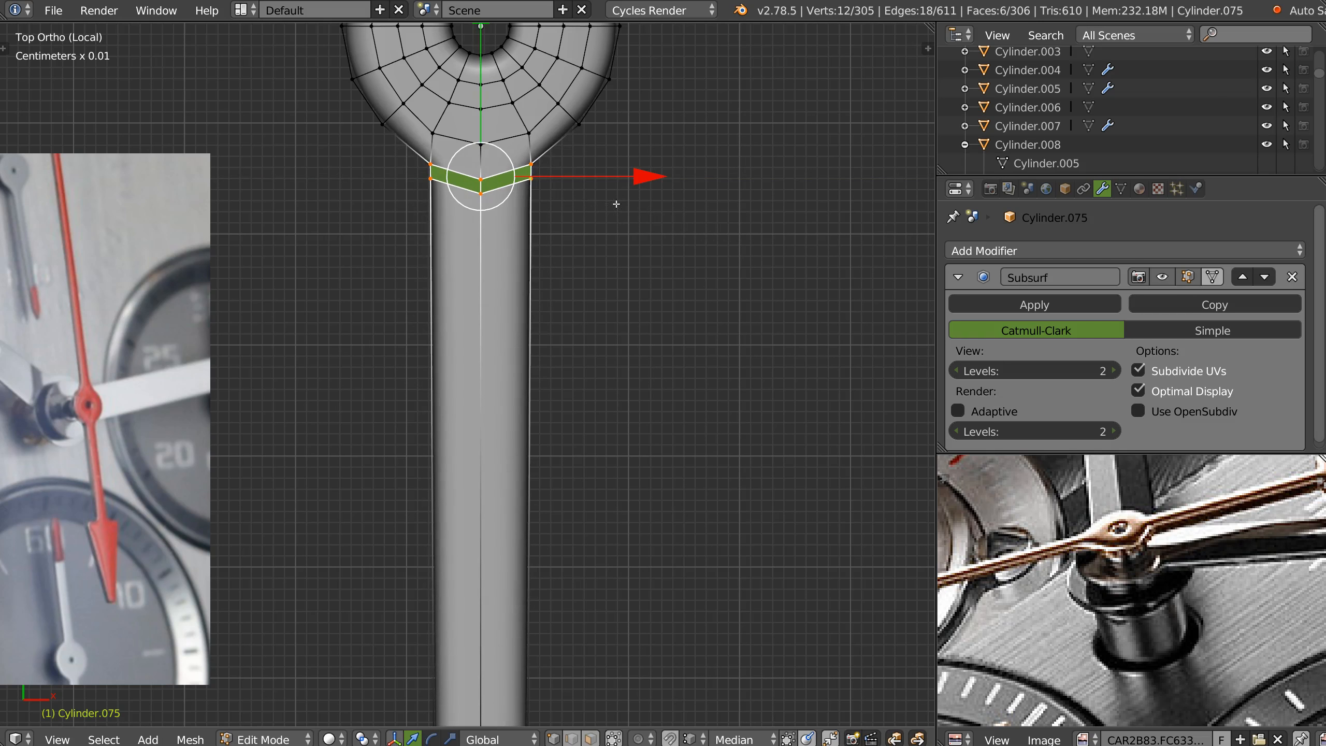
key(g)
key(y)
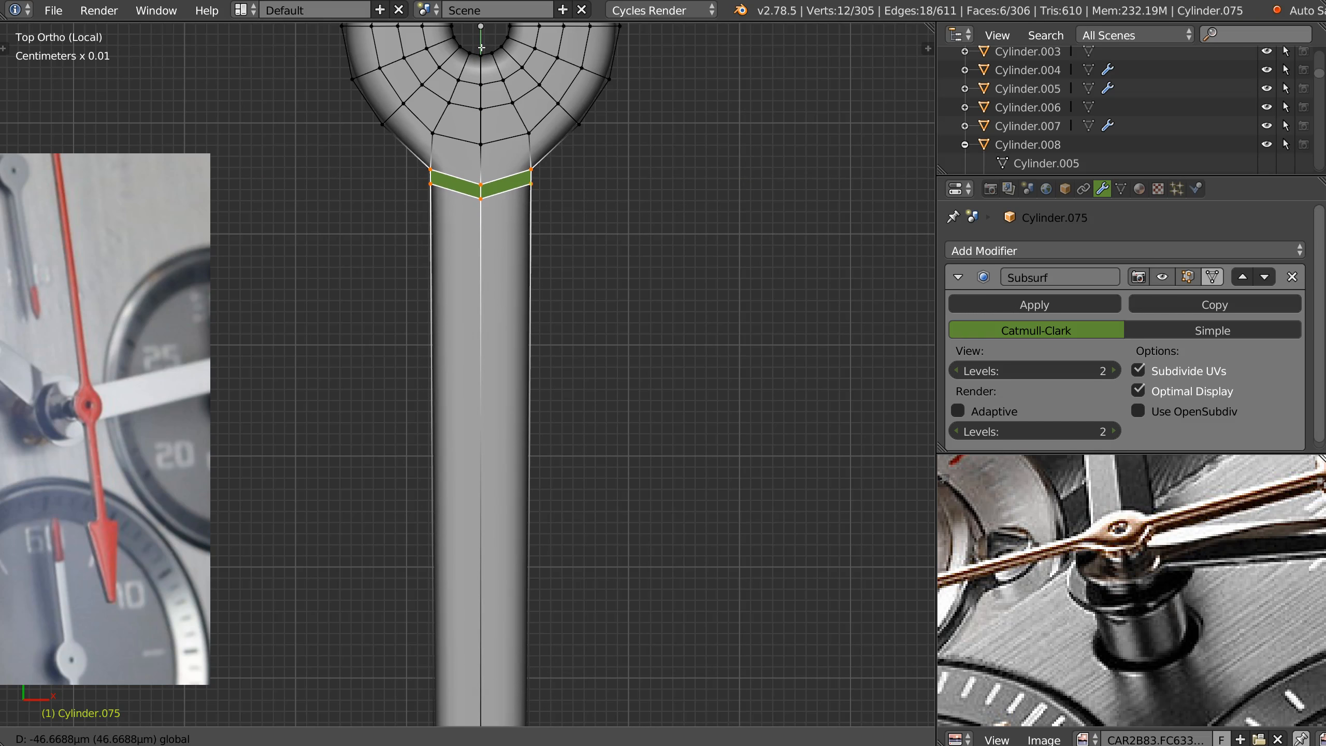
click(504, 211)
Move the centre vertices of both rows 0.112 mm along Y to flatten the rows' V shape
right_click(478, 195)
shift+right_click(479, 183)
key(g)
key(y)
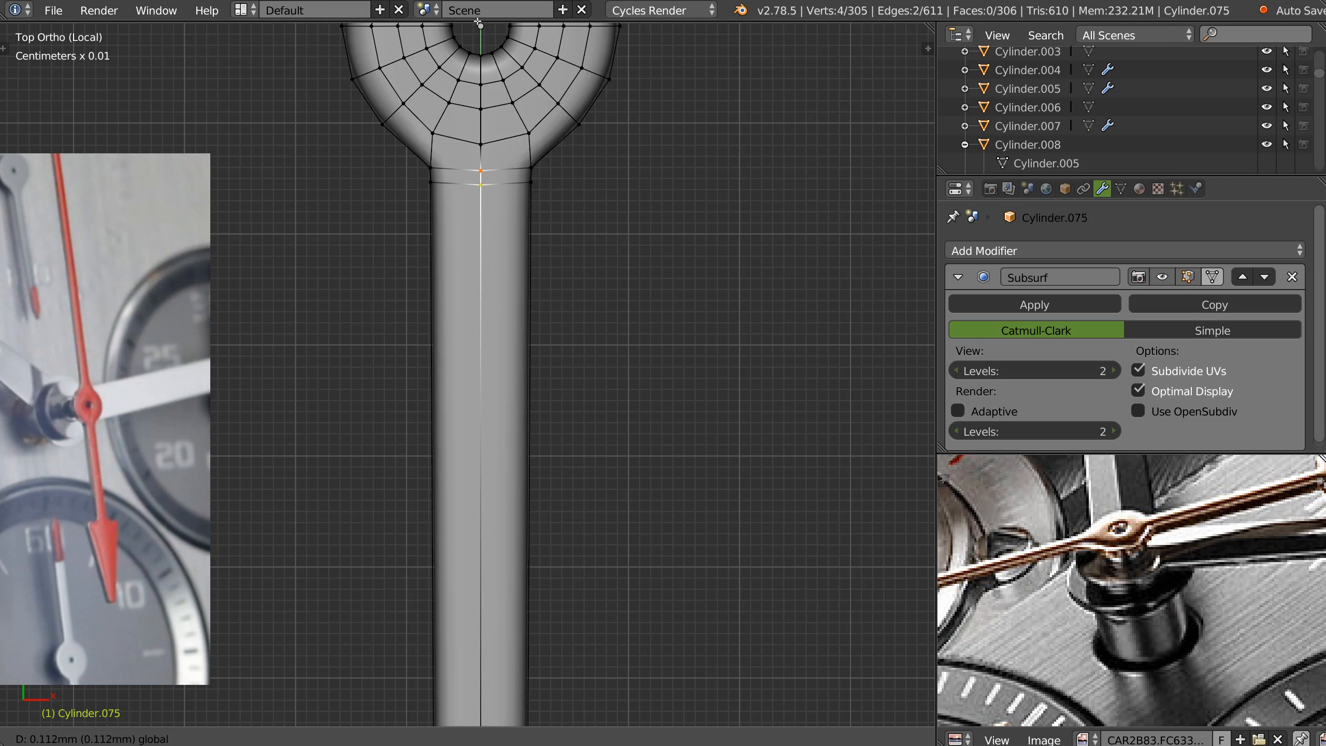
click(478, 22)
Select both rows together with the adjoining hub vertices and move them slightly toward the hub along Y
shift+middle_drag(553, 153, 547, 189)
mouse_move(527, 257)
ctrl+mouse_down()
mouse_move(533, 167)
mouse_move(408, 209)
mouse_move(413, 228)
ctrl+mouse_up()
ctrl+drag(423, 169, 429, 197)
shift+middle_drag(462, 151, 462, 196)
drag(474, 89, 474, 86)
ctrl+middle_drag(509, 308, 521, 397)
shift+middle_drag(521, 397, 535, 214)
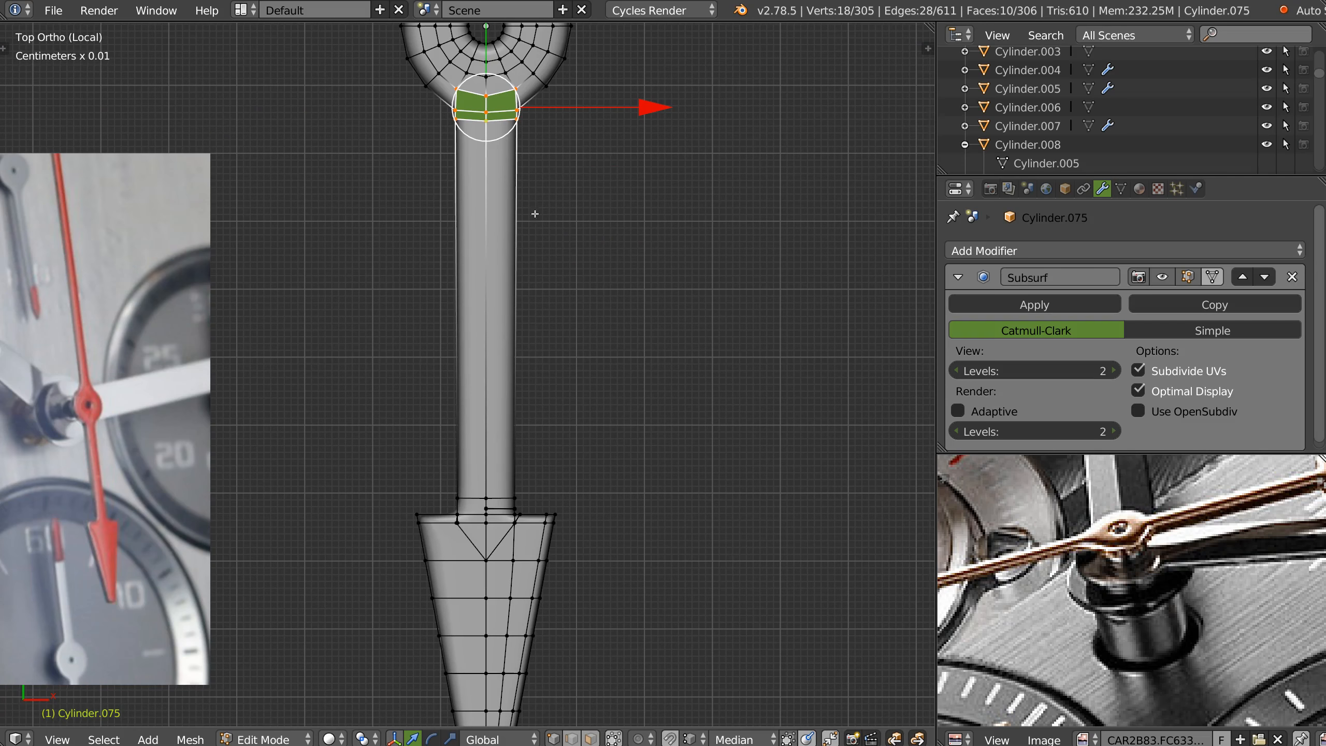
Examine the arrowhead's shoulder from above in Object Mode and return to editing close to its inner corner
key(Tab)
mouse_move(521, 366)
middle_down()
mouse_move(499, 318)
mouse_move(425, 322)
mouse_move(485, 328)
mouse_move(527, 360)
middle_up()
key(KP_7)
scroll(575, 271, up, 4)
shift+middle_drag(553, 459, 442, 330)
ctrl+middle_drag(575, 373, 585, 299)
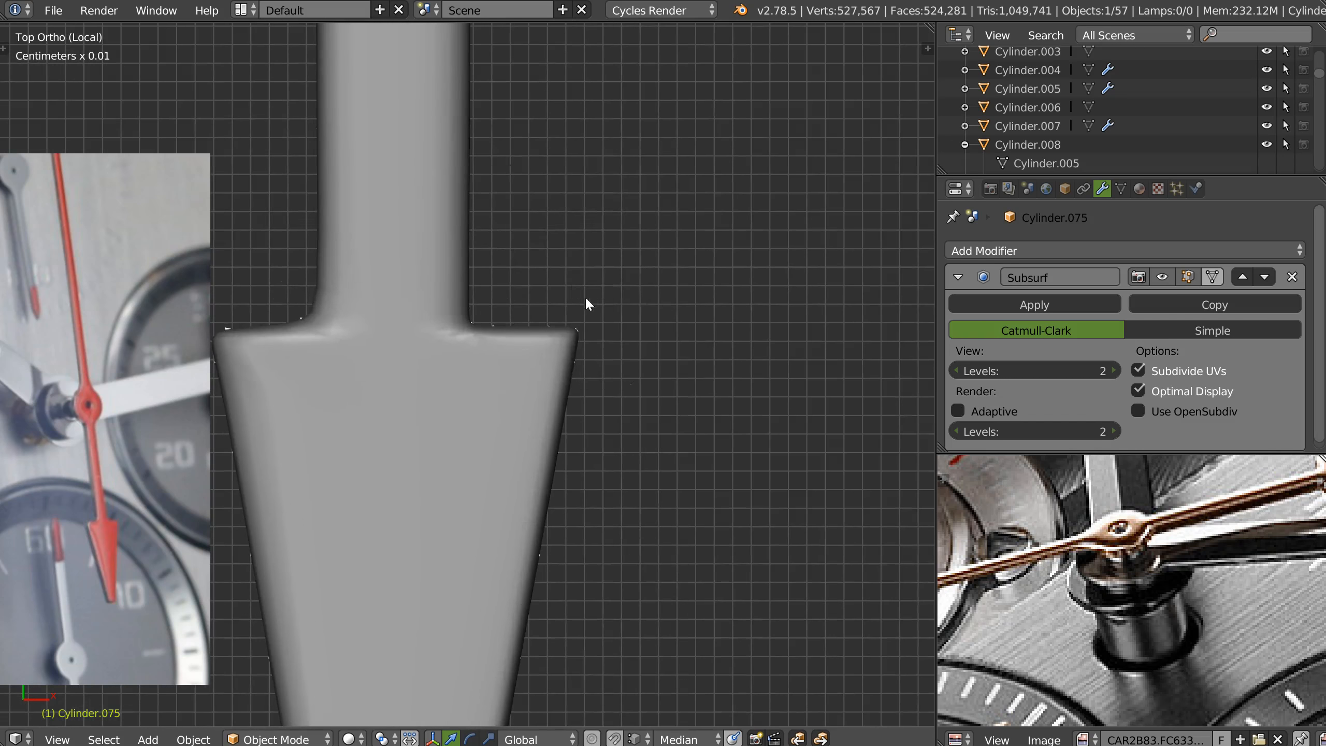
key(Tab)
ctrl+middle_drag(515, 360, 510, 276)
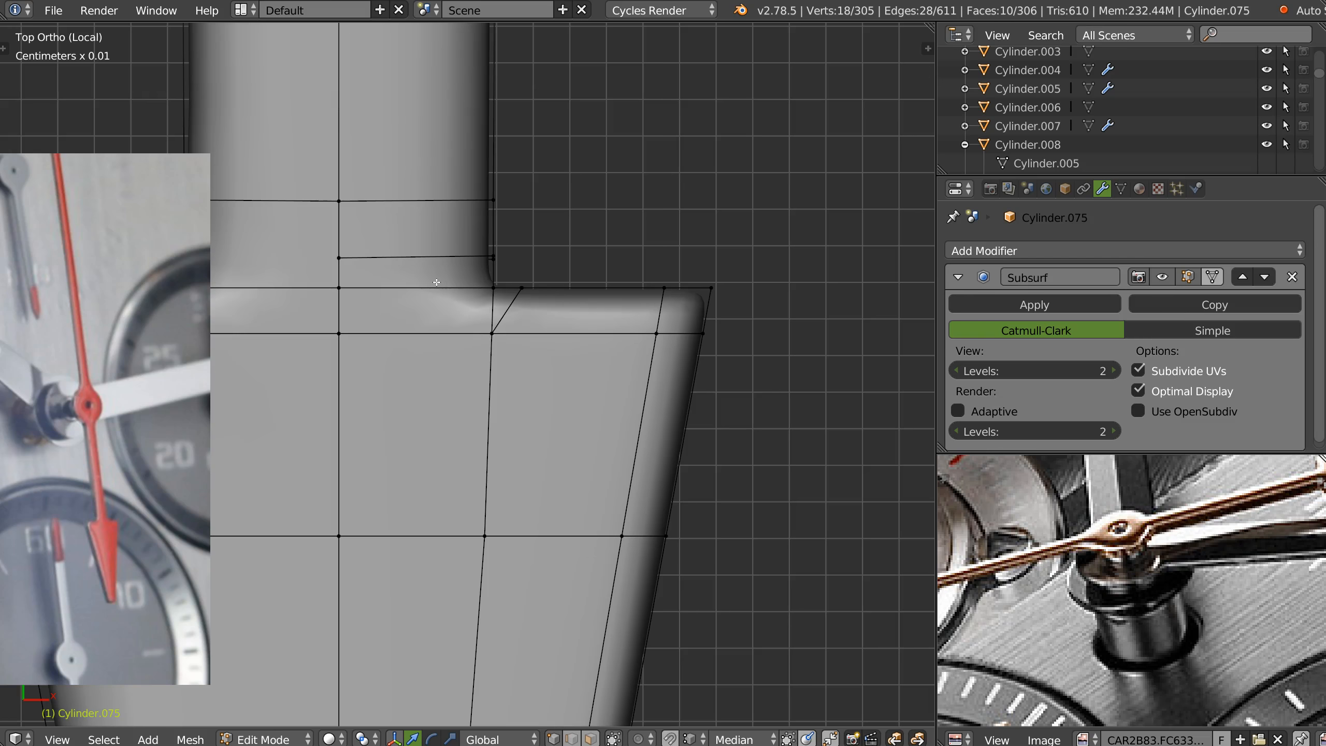
Knife-cut a lengthwise edge line along one side of the stem's upper face, from the arrowhead's shoulder to the hub's corner vertex
key(k)
click(474, 315)
click(457, 288)
click(457, 256)
ctrl+middle_drag(543, 188, 543, 331)
shift+middle_drag(464, 120, 441, 553)
shift+middle_drag(459, 167, 412, 533)
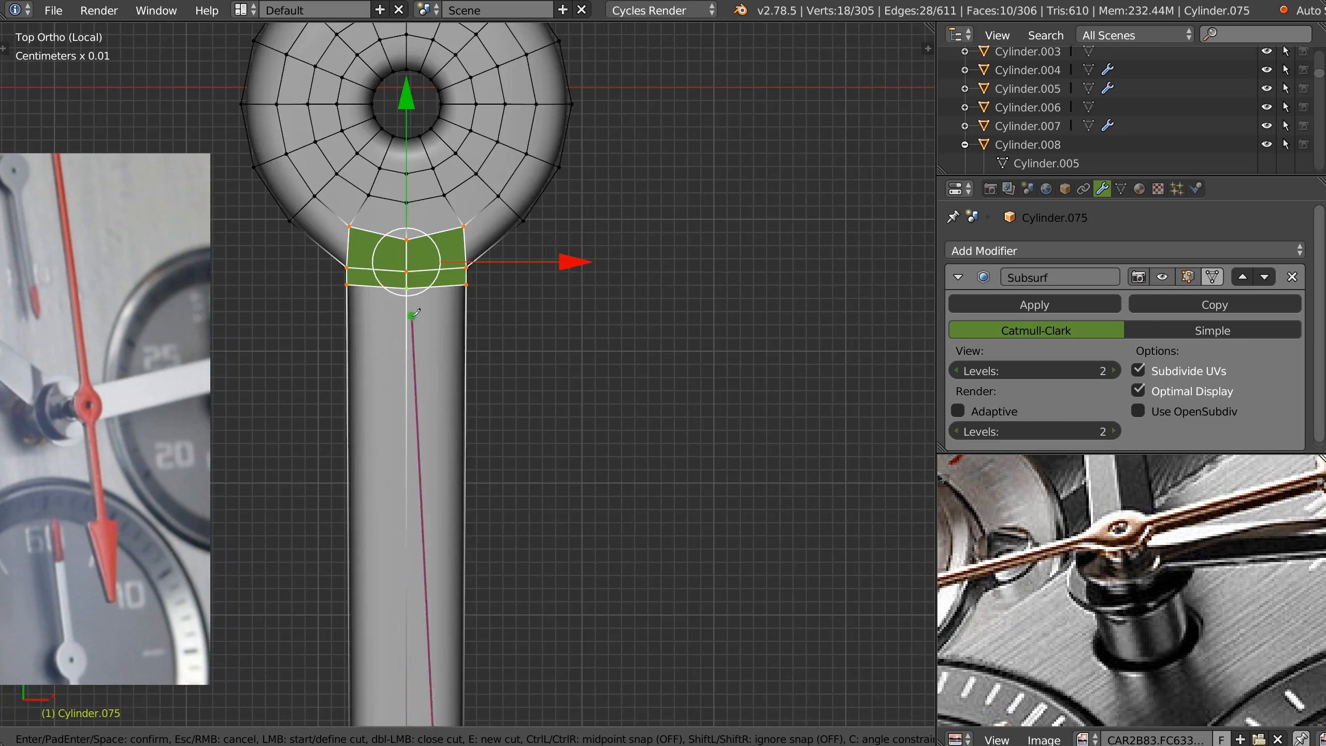
scroll(416, 312, up, 3)
click(486, 215)
click(513, 124)
key(Return)
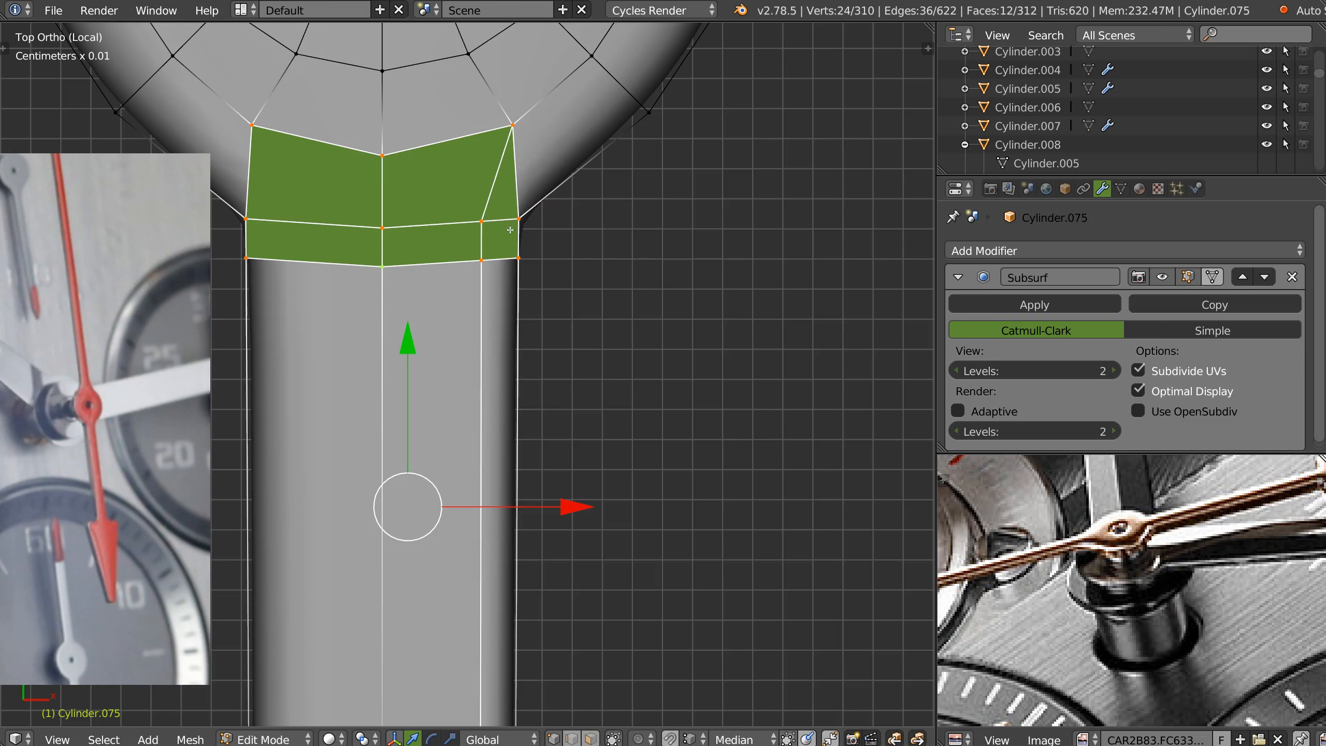
Merge the new cut's vertex near the hub with the hub's corner vertex at their centre and move the merged vertex toward the stem
click(484, 217)
shift+click(511, 127)
right_click(498, 174)
click(502, 306)
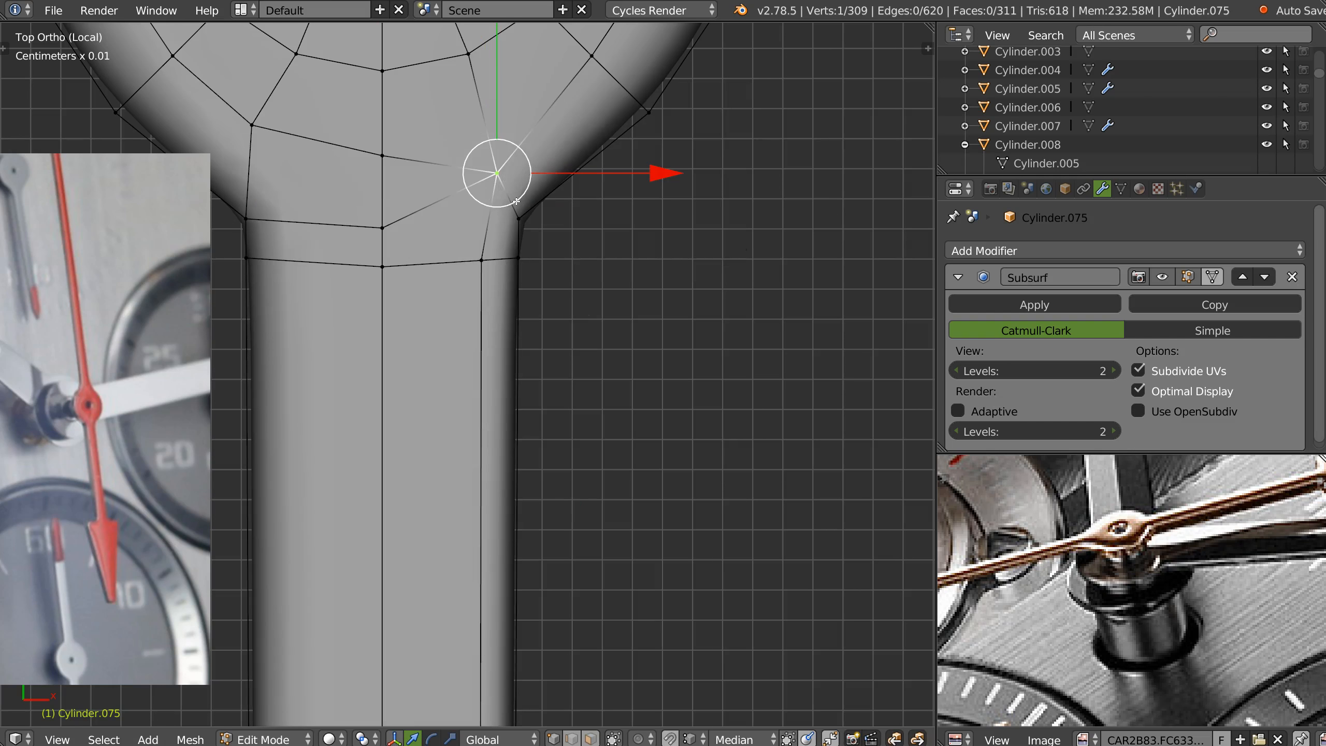
key(g)
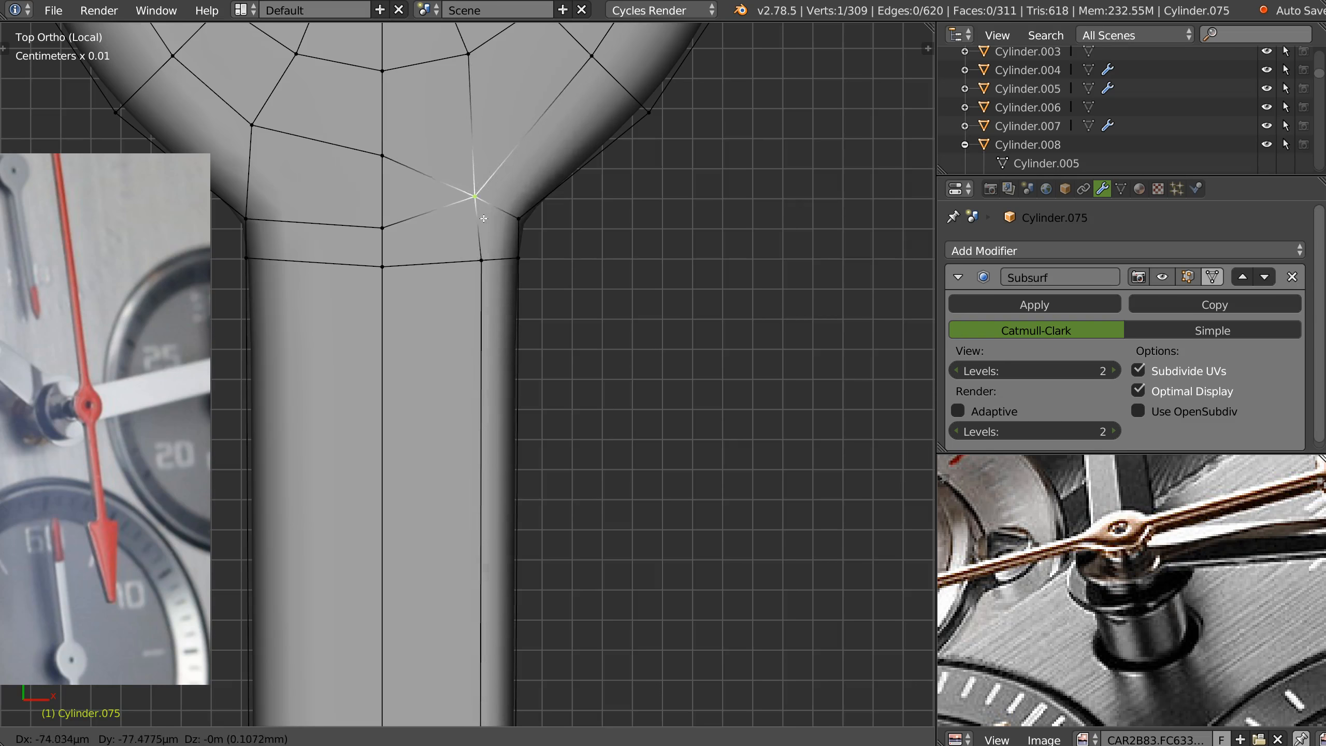
click(488, 236)
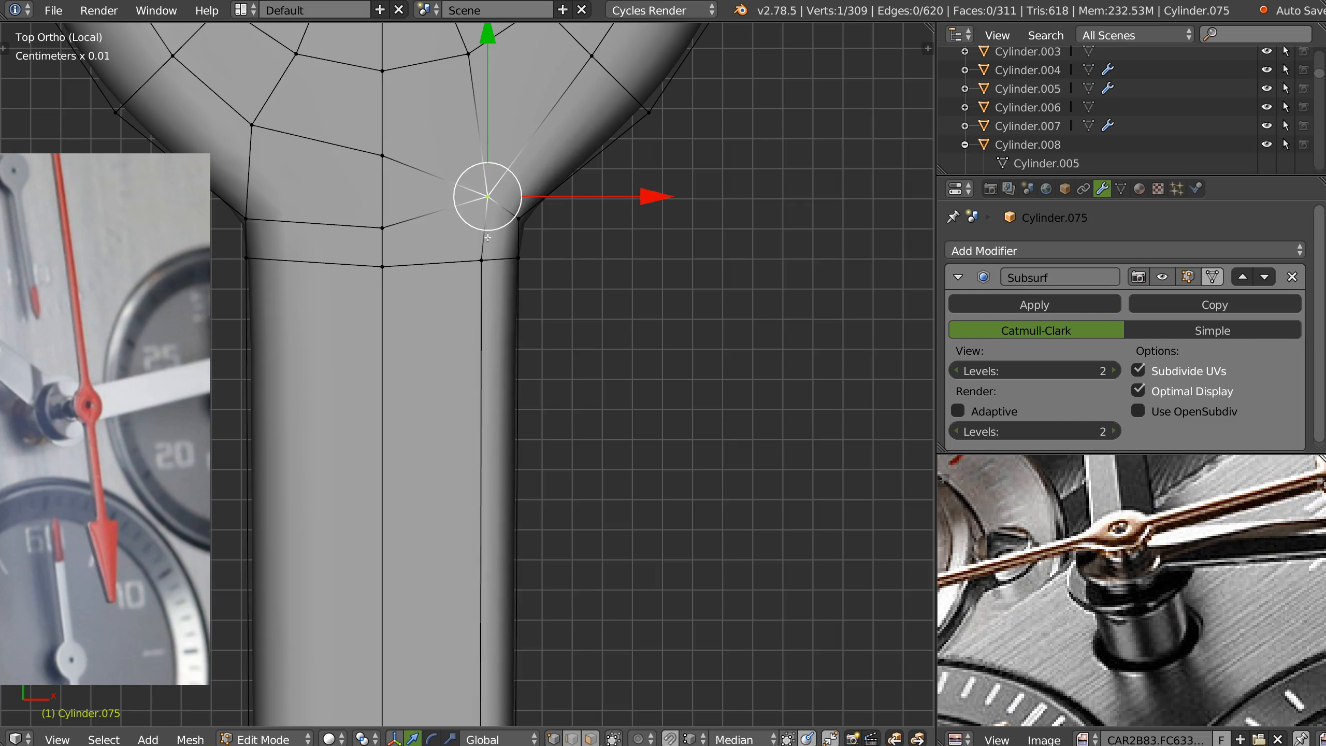
Merge the two neighbouring centre-line vertices between stem and hub at their centre
click(383, 233)
shift+click(384, 159)
right_click(388, 169)
click(405, 300)
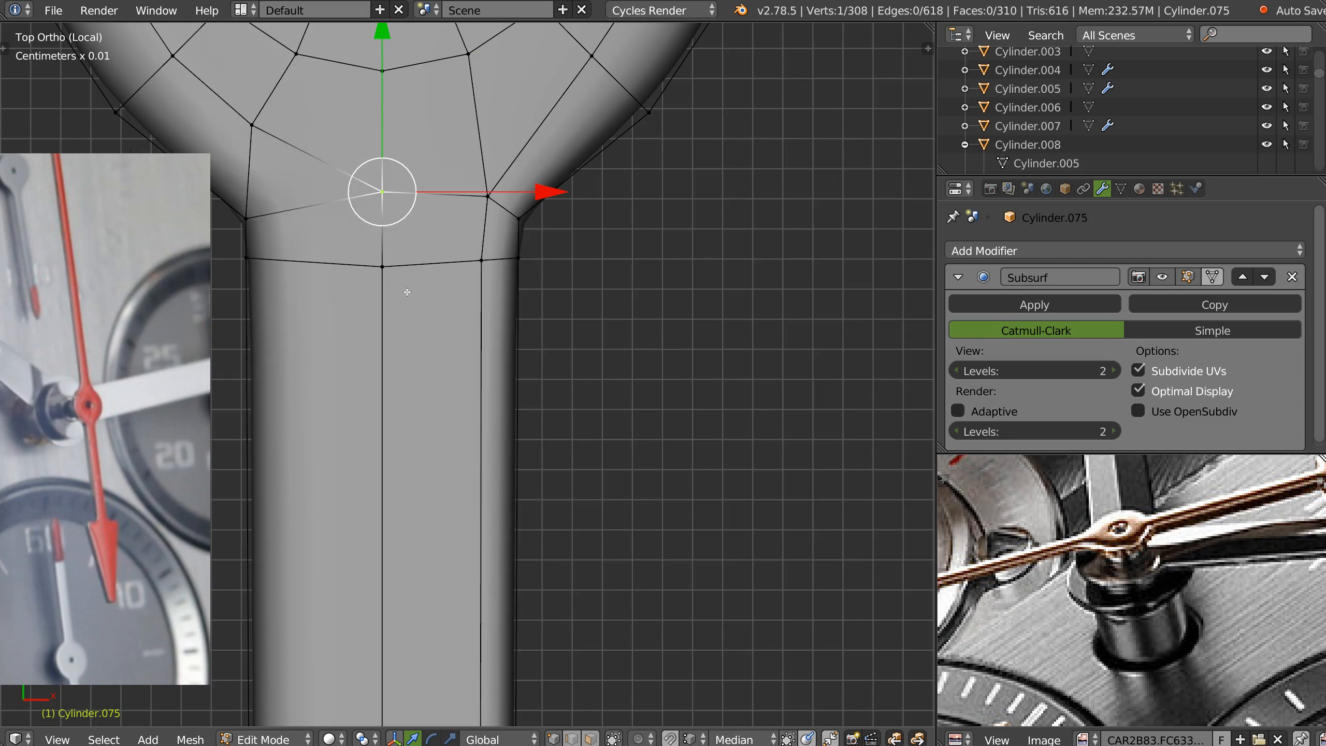
In bottom view, move the hub's corner vertex closer to the stem
scroll(466, 203, down, 4)
key(ctrl+KP_7)
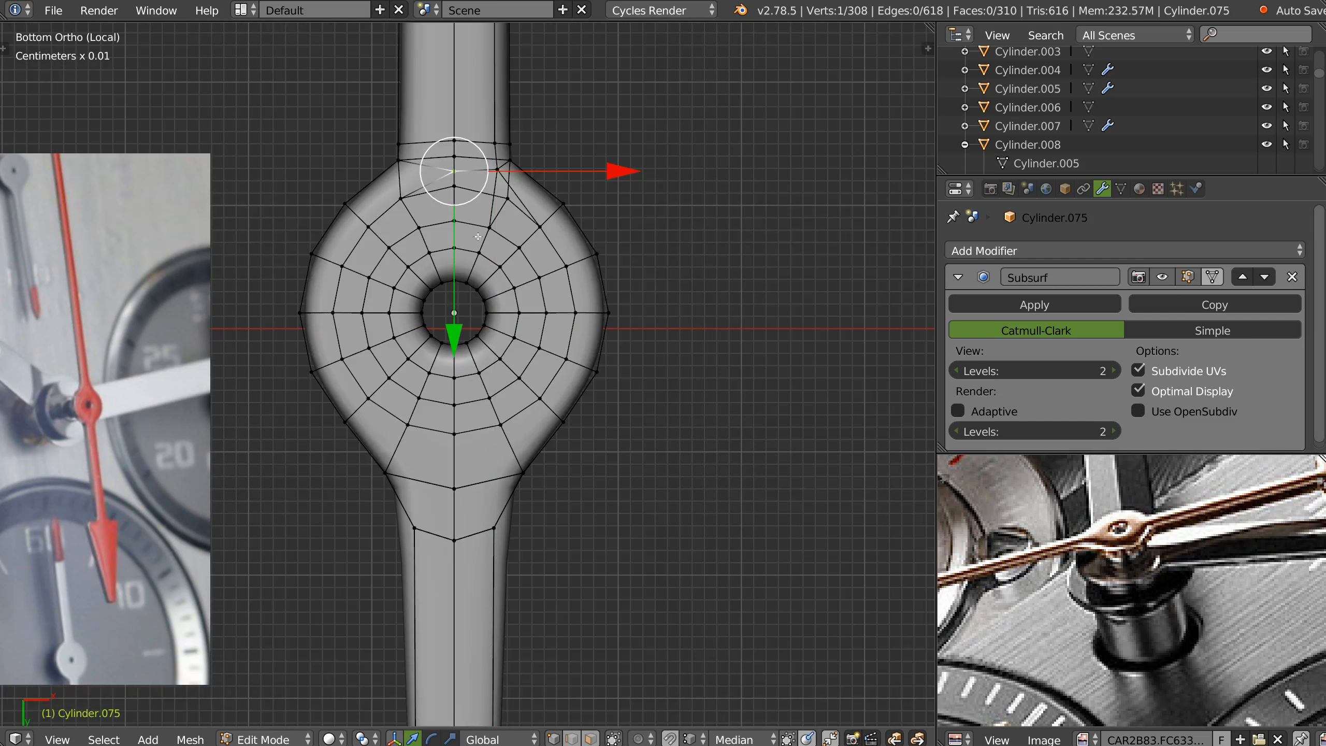
scroll(451, 277, up, 5)
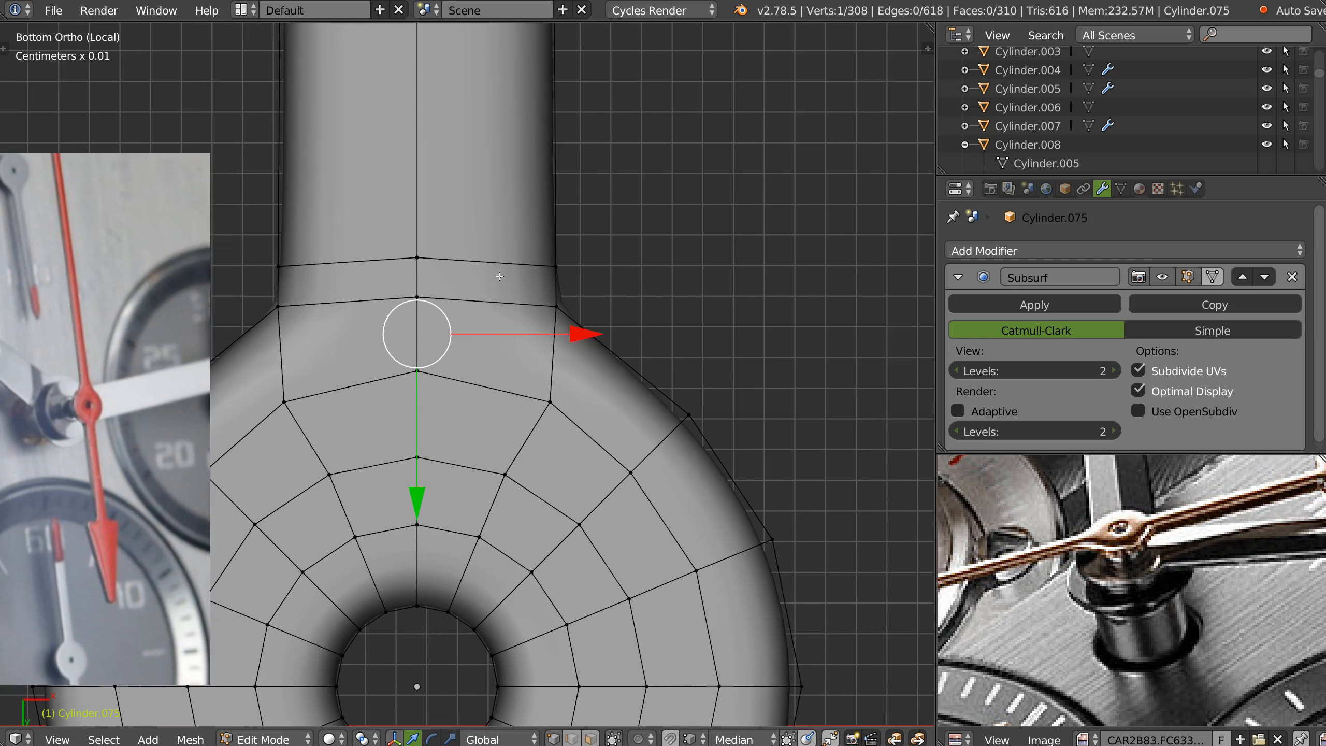
drag(546, 406, 539, 370)
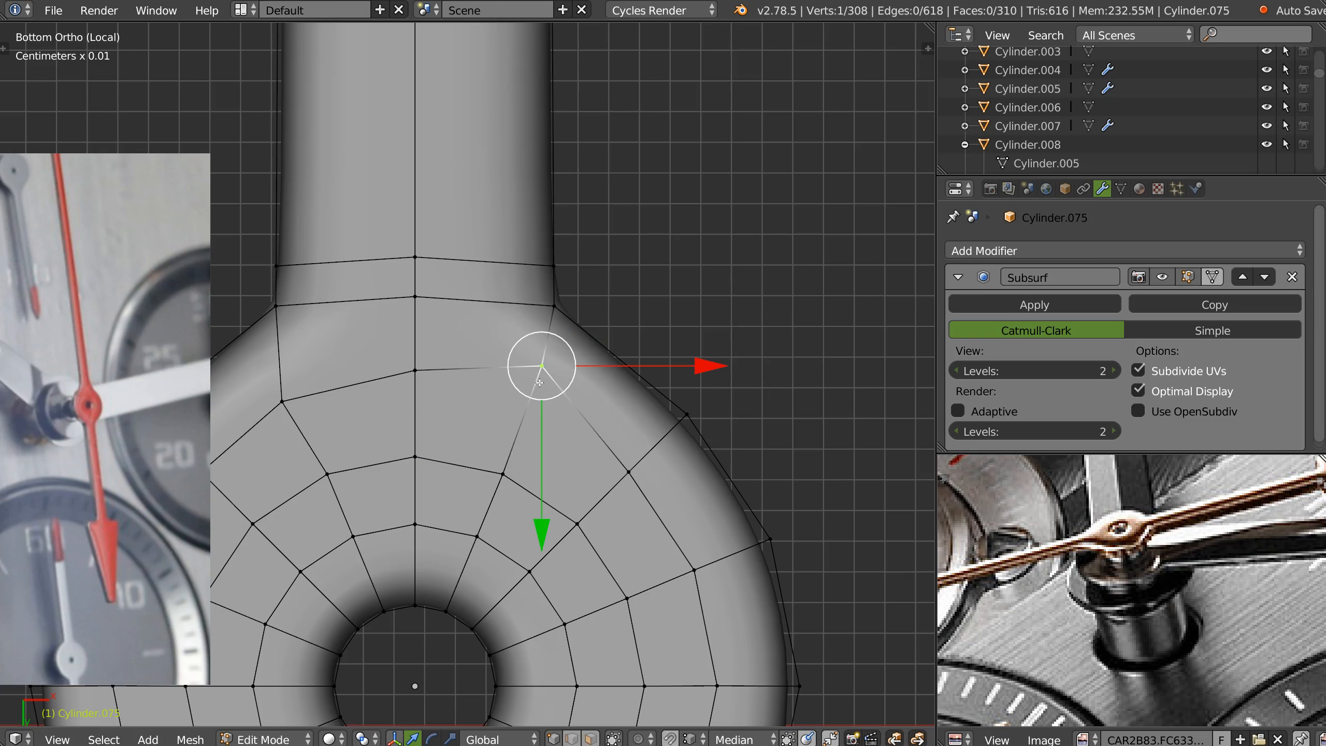
Knife-cut a lengthwise edge line along the stem's underside from the moved hub vertex to the arrowhead's shoulder edge
key(k)
click(541, 365)
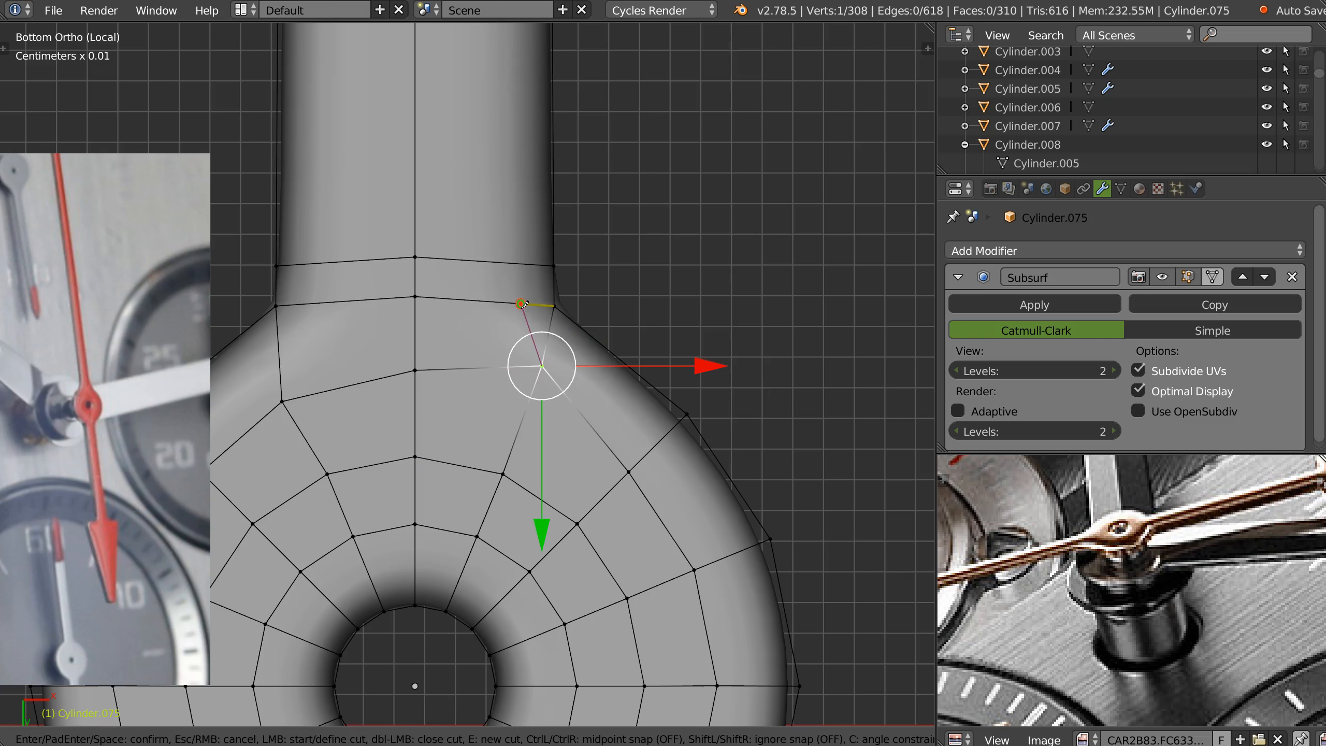
click(521, 264)
ctrl+middle_drag(598, 214, 491, 308)
shift+middle_drag(495, 115, 439, 494)
ctrl+middle_drag(451, 376, 498, 299)
ctrl+drag(498, 299, 505, 286)
click(512, 294)
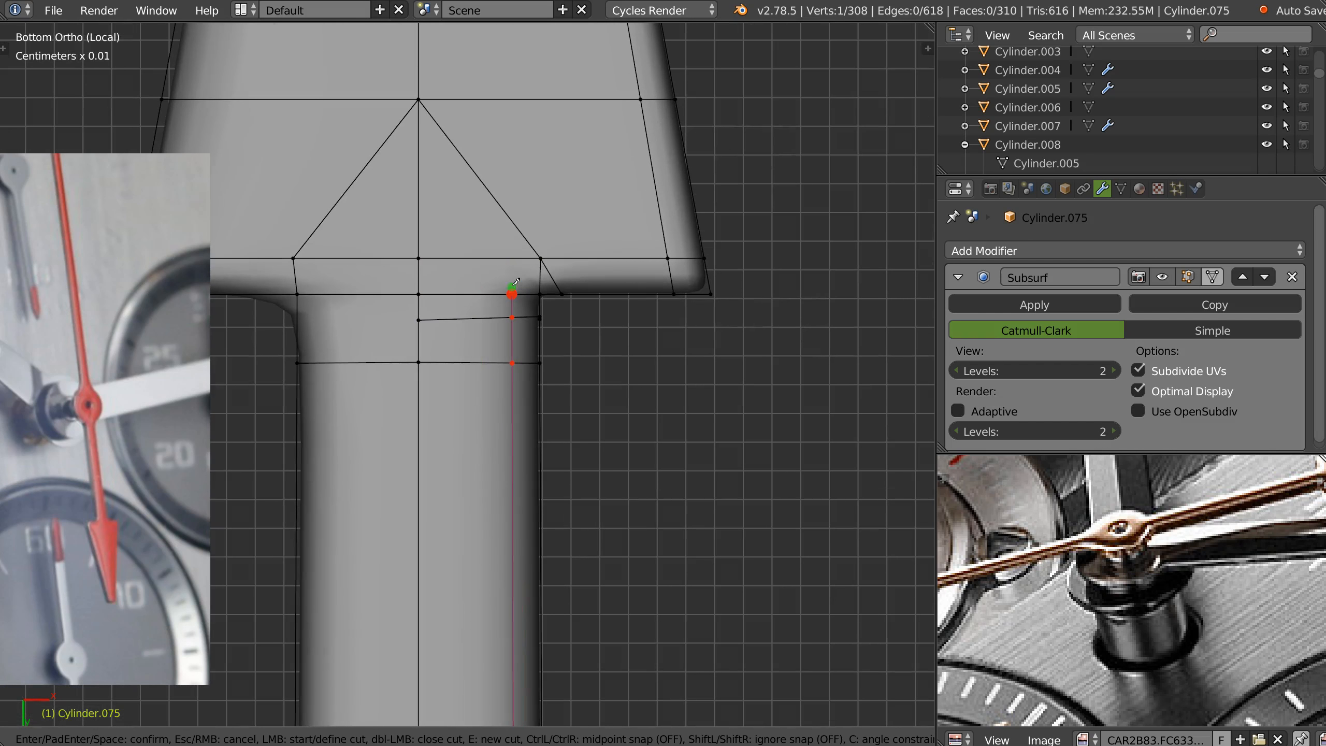
key(Return)
Merge the underside cut's end vertex with the adjacent shoulder vertex at their centre and move the result in line with the cut
click(540, 259)
shift+click(511, 294)
right_click(507, 291)
click(507, 430)
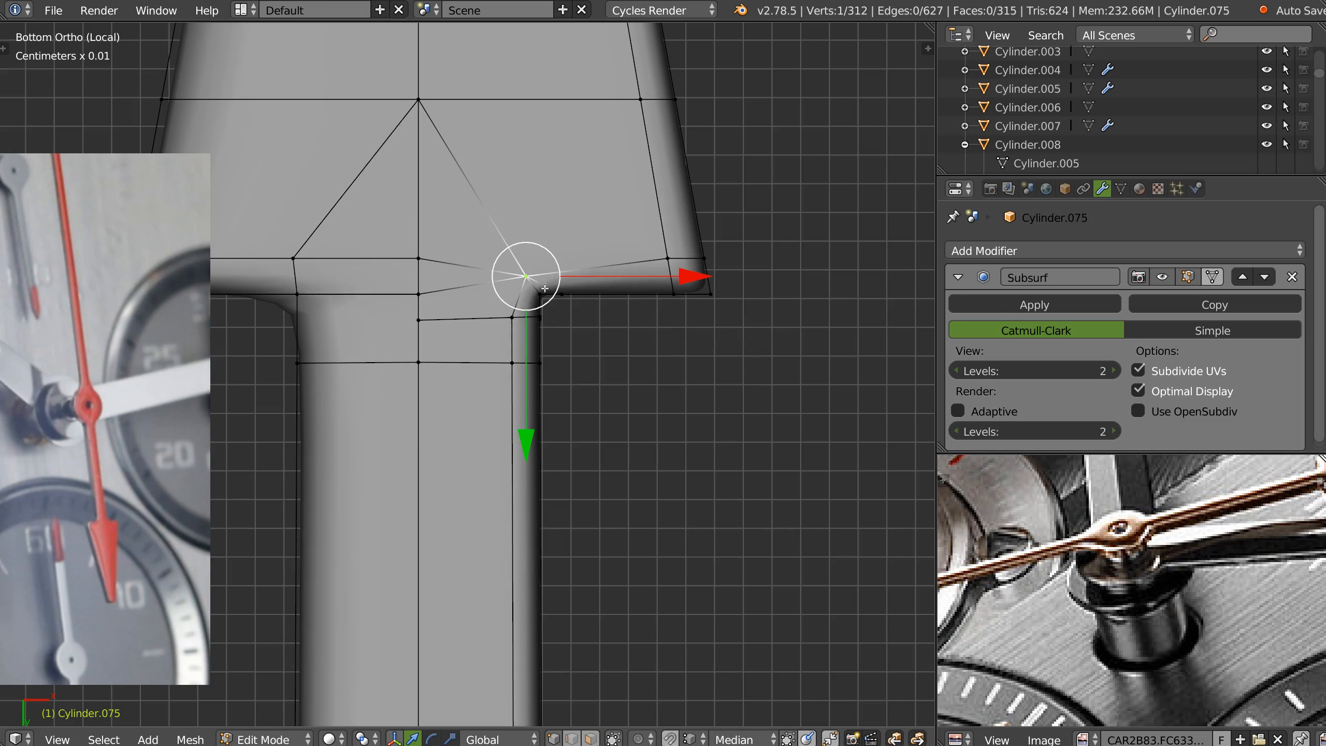
key(g)
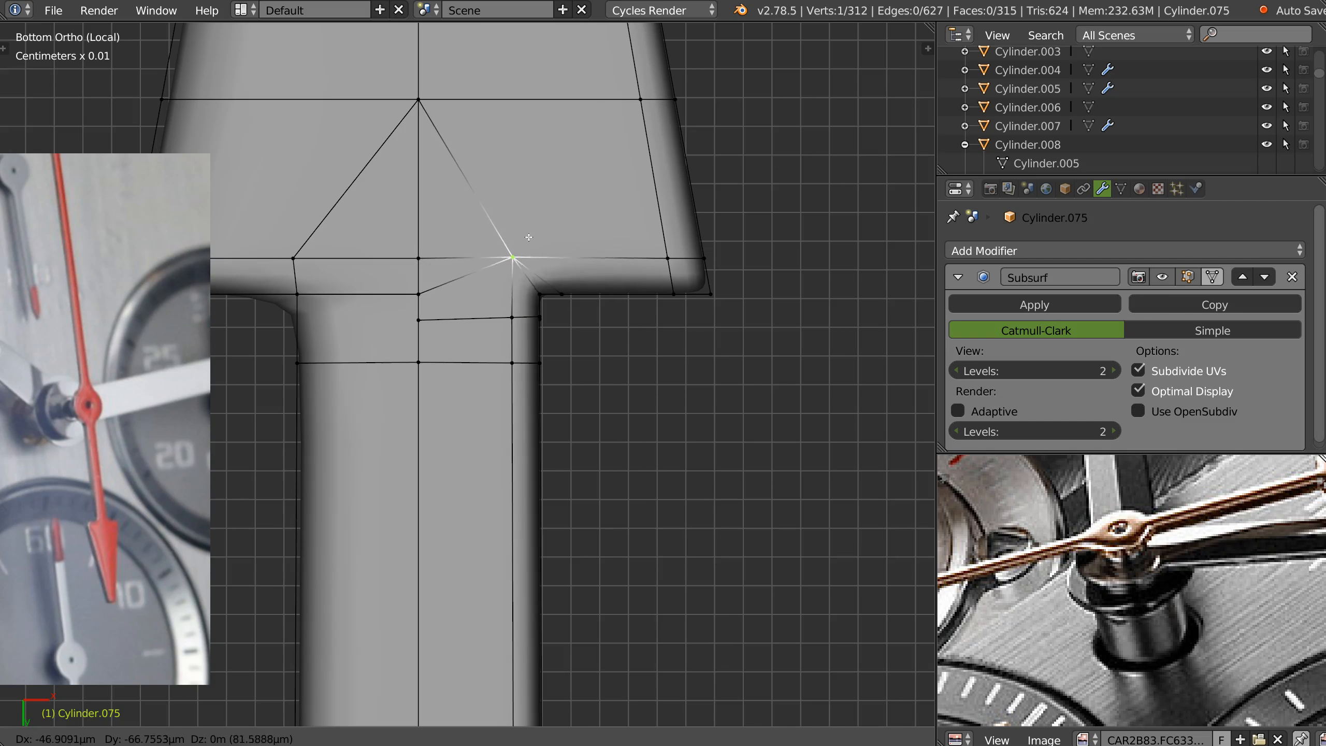
click(520, 246)
shift+click(420, 295)
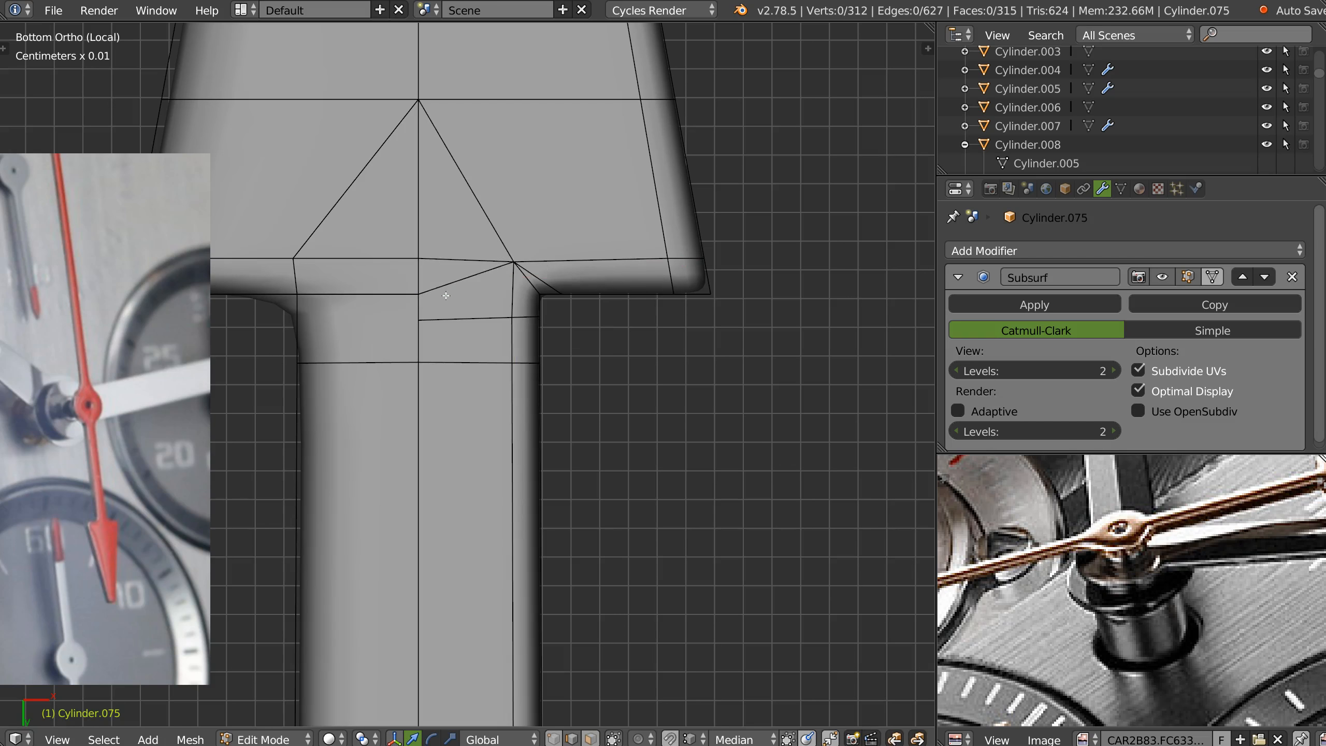
Dissolve the extra diagonal edge on the underside and the edge chain wrapping the arrowhead's shoulder beside the stem
alt+click(485, 205)
key(Tab)
click(526, 305)
alt+click(557, 295)
middle_drag(592, 309, 596, 272)
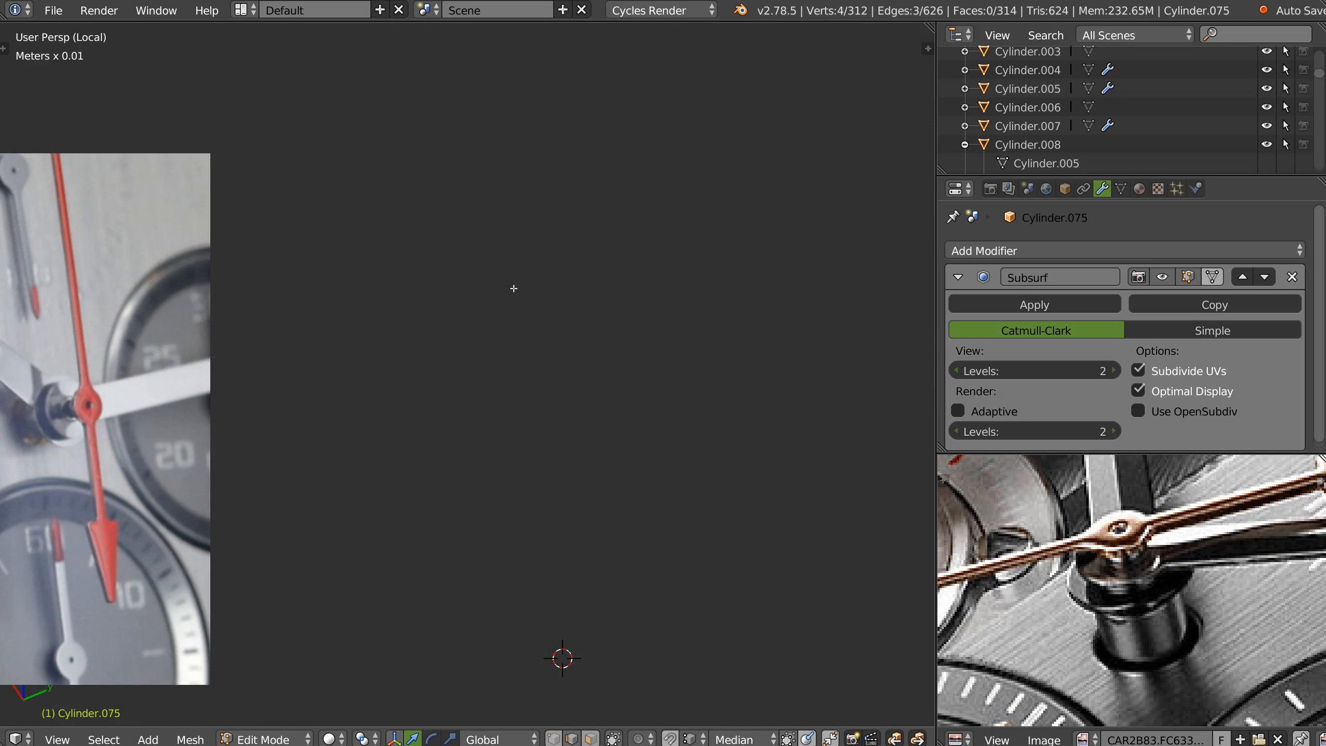
key(KP_Decimal)
middle_drag(533, 216, 487, 320)
scroll(488, 321, down, 1)
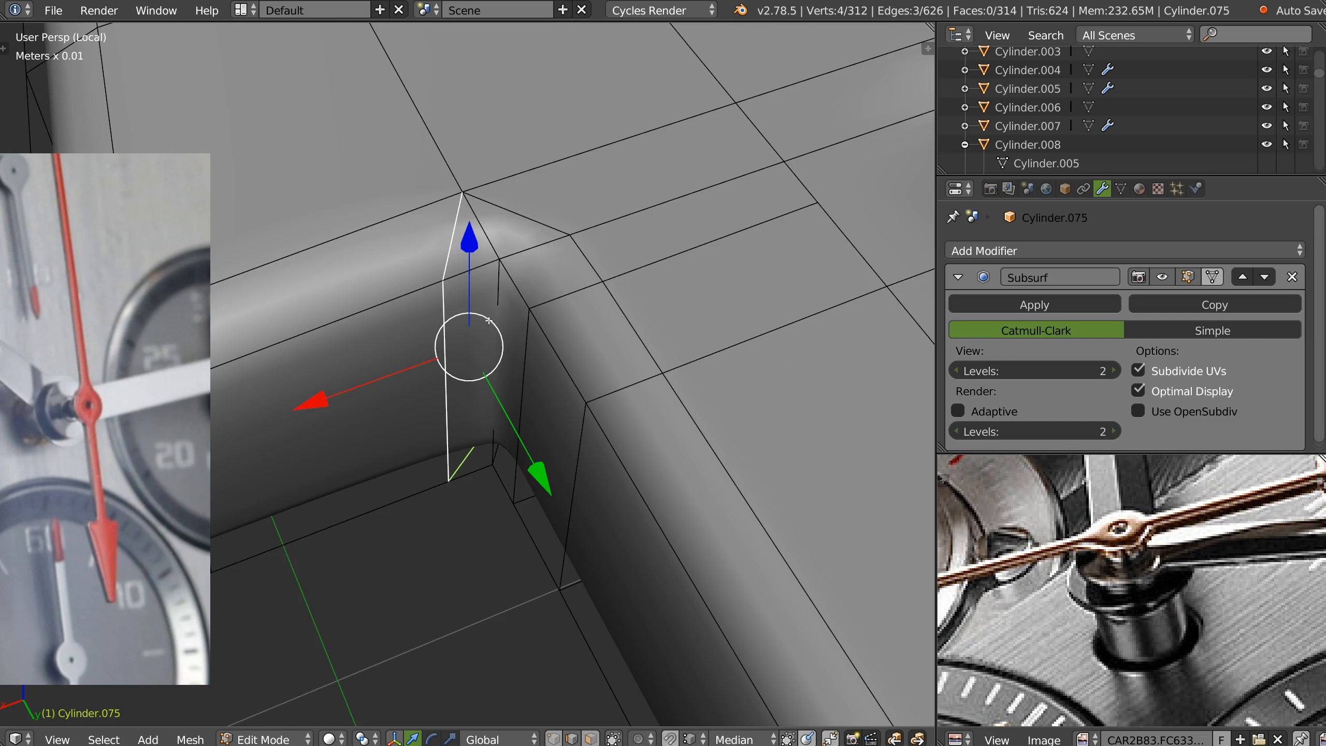
key(ctrl+x)
Merge the upper shoulder vertex beside the stem with its adjacent corner vertex at their centre
key(Tab)
right_click(467, 197)
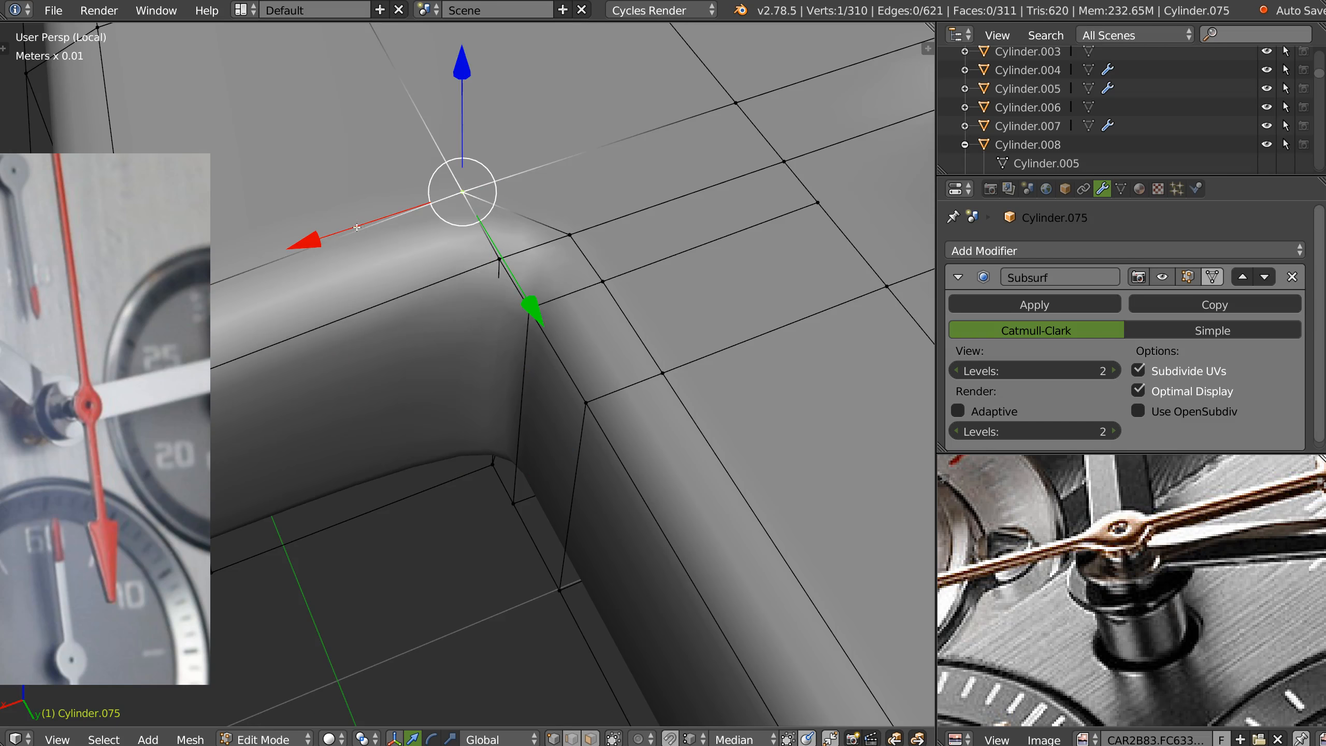
shift+click(573, 237)
right_click(571, 237)
click(588, 367)
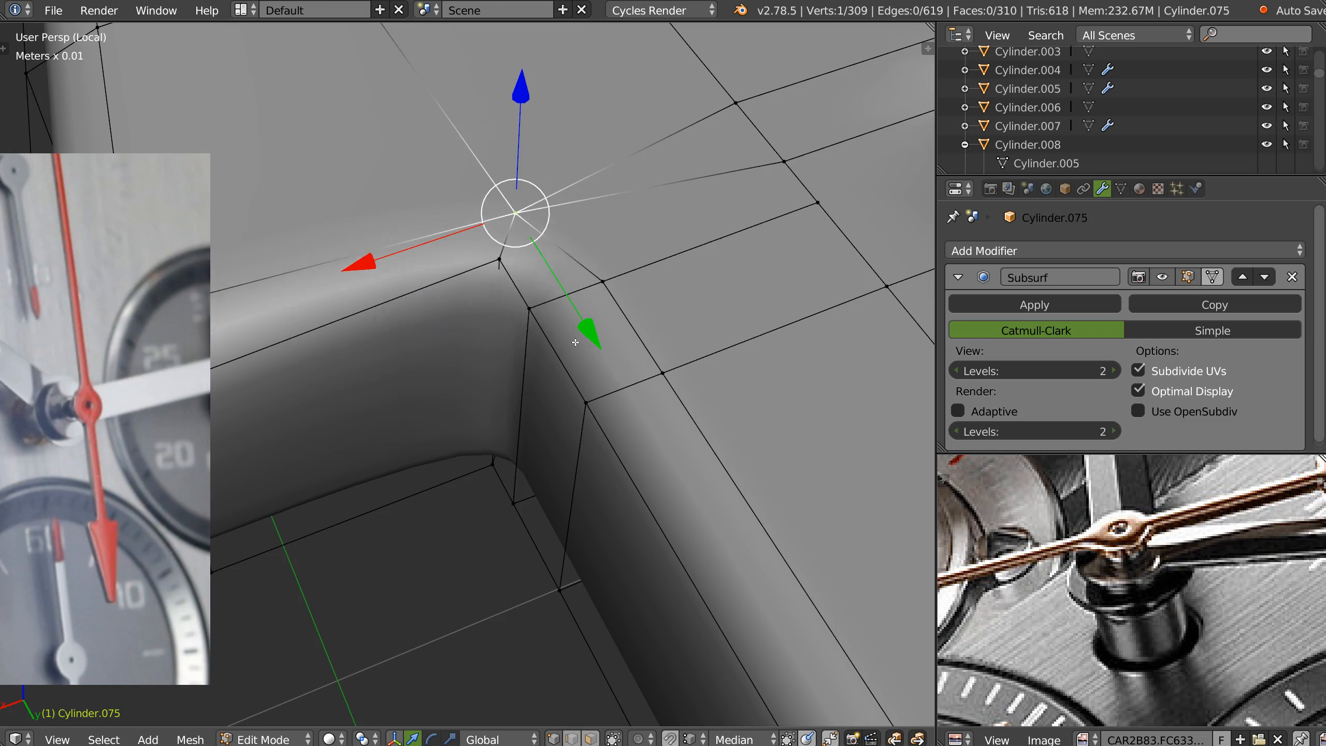
In top view, move the merged vertex in line with the stem's side edge line and the arrowhead's shoulder line
key(KP_7)
key(g)
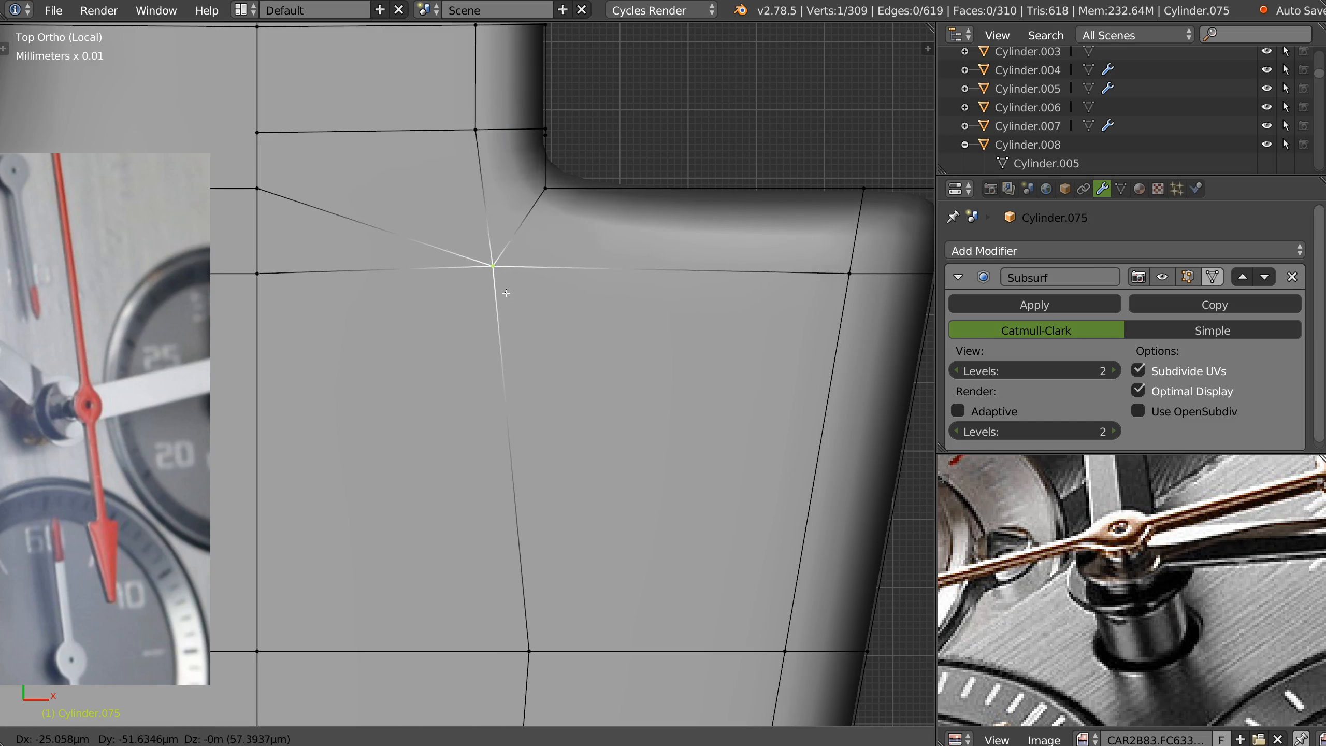
click(497, 291)
drag(647, 266, 837, 271)
ctrl+middle_drag(734, 277, 580, 324)
right_click(384, 210)
key(g)
ctrl+click(384, 271)
key(ctrl+z)
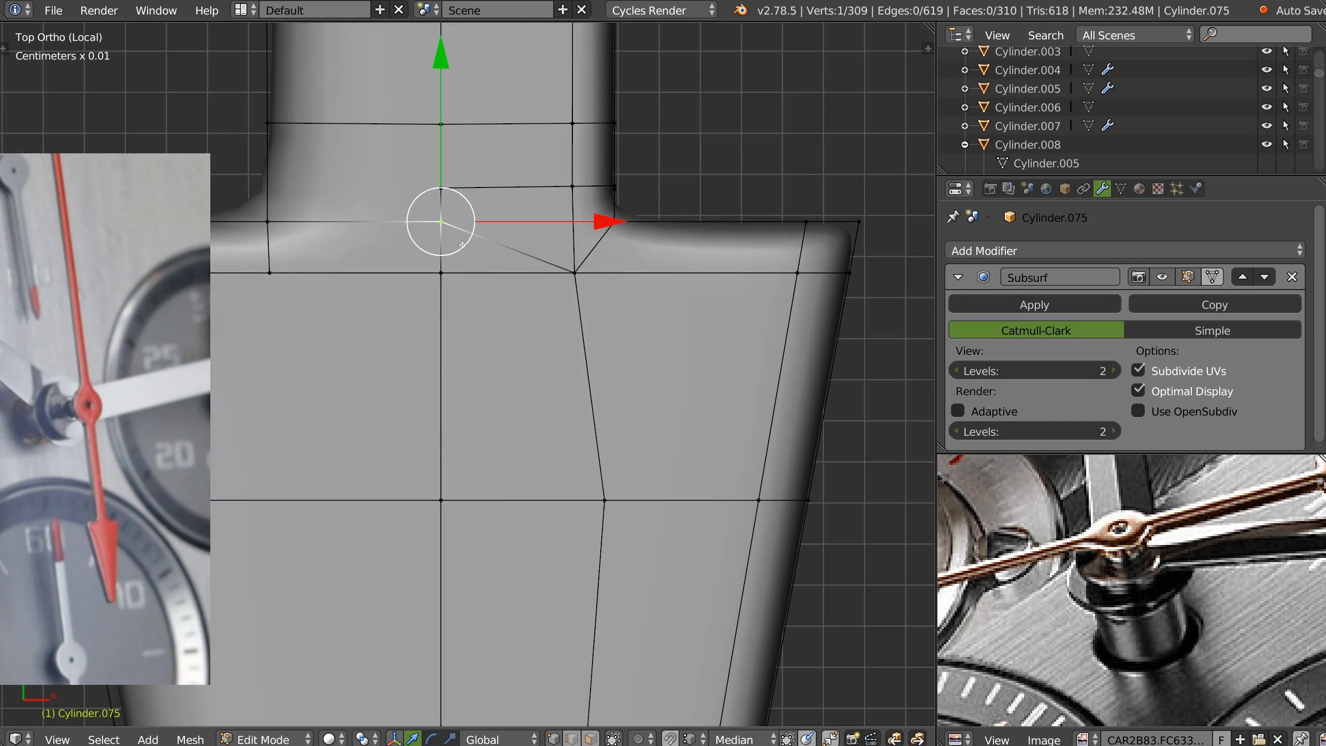
key(g)
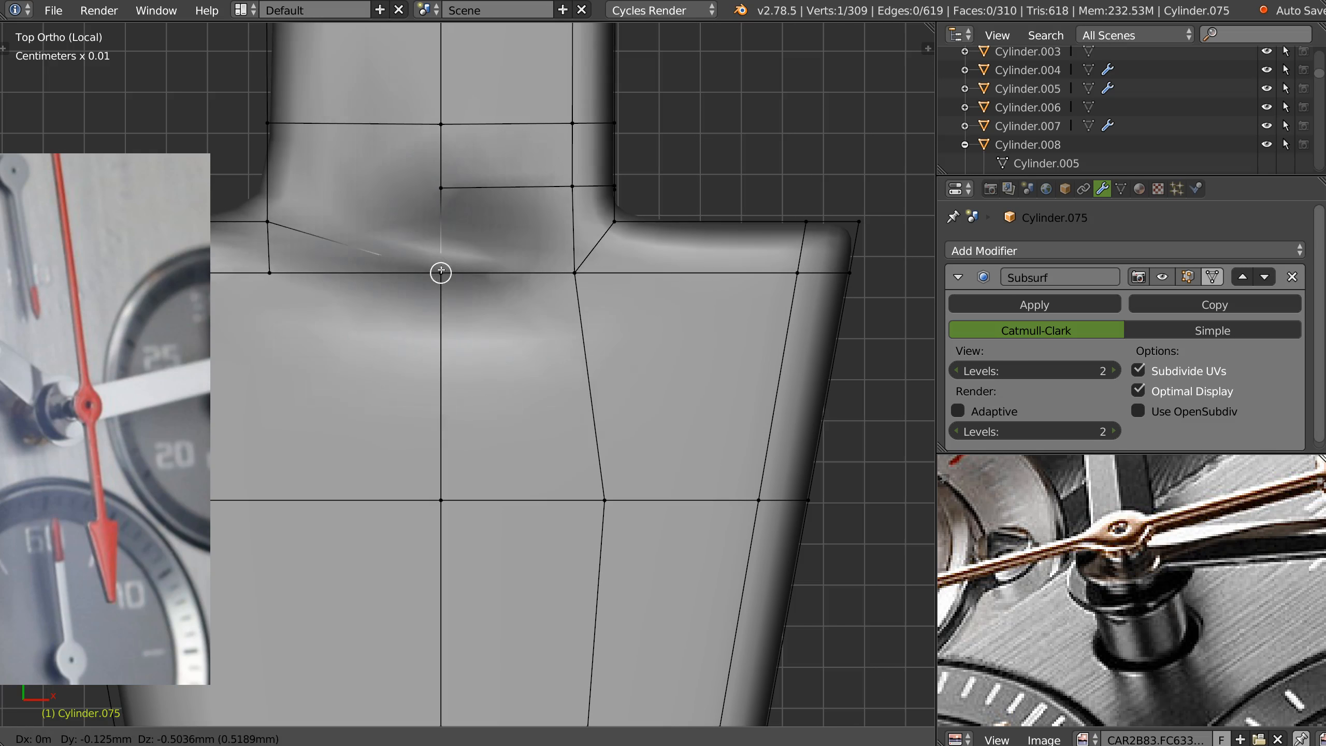
right_click(454, 278)
Merge the centre-line vertex at the stem's base into the adjacent vertex on the arrowhead's shoulder line, using the last-selected position
shift+click(442, 276)
right_click(442, 282)
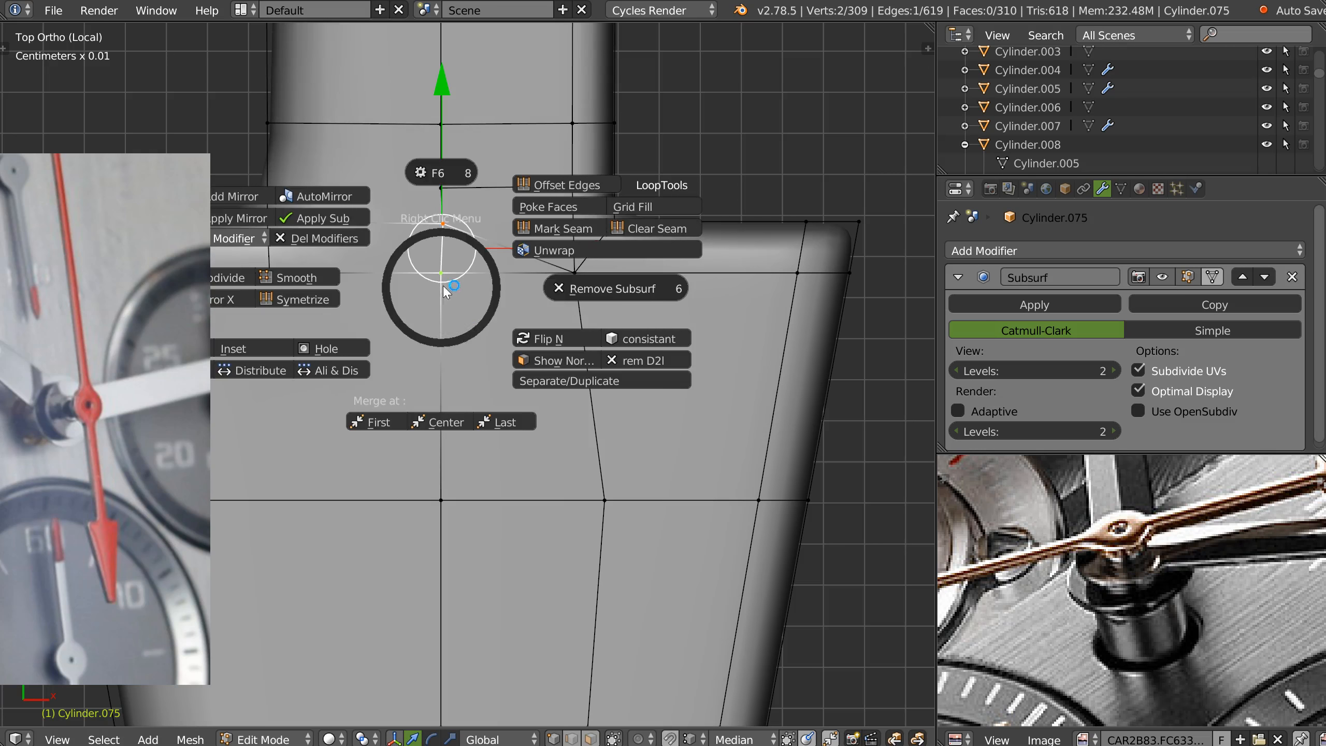
click(507, 429)
Knife-cut an edge line from the arrowhead's inner lengthwise edge, across the shoulder line and out past its back edge
shift+middle_drag(558, 318, 537, 336)
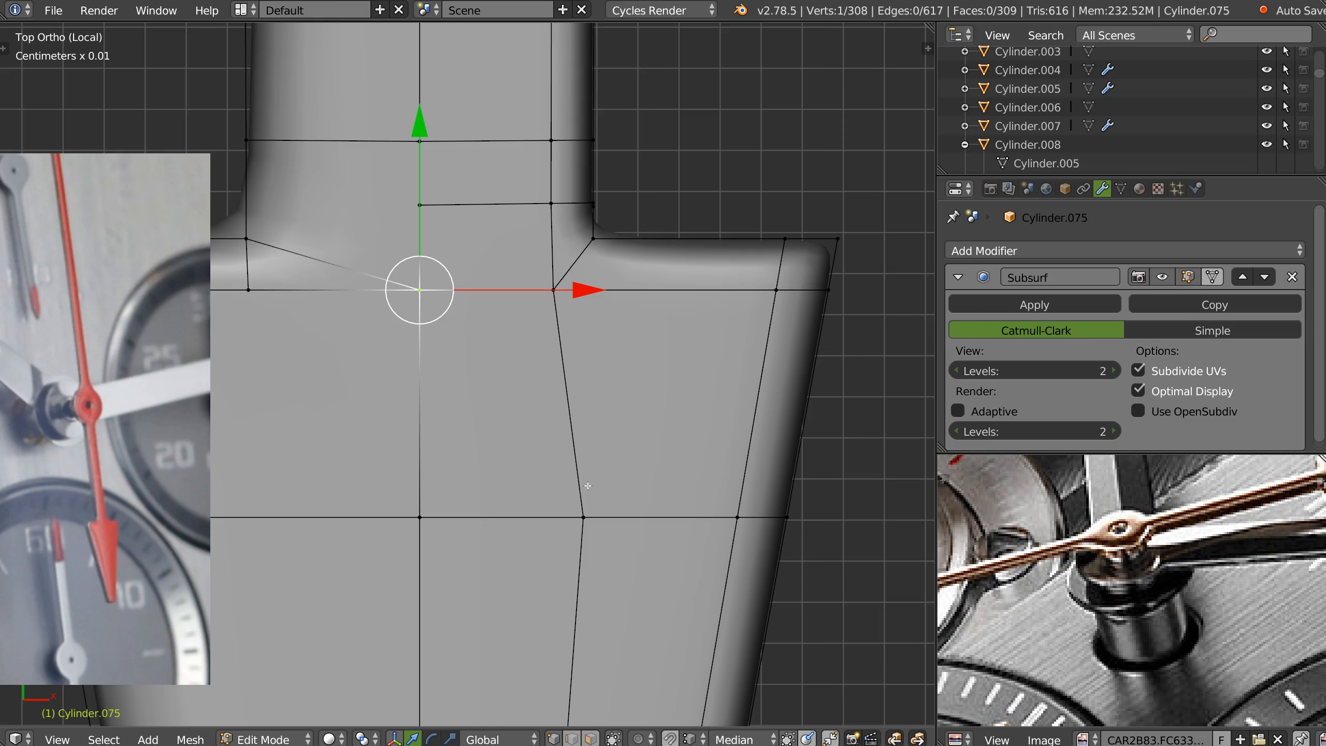
key(k)
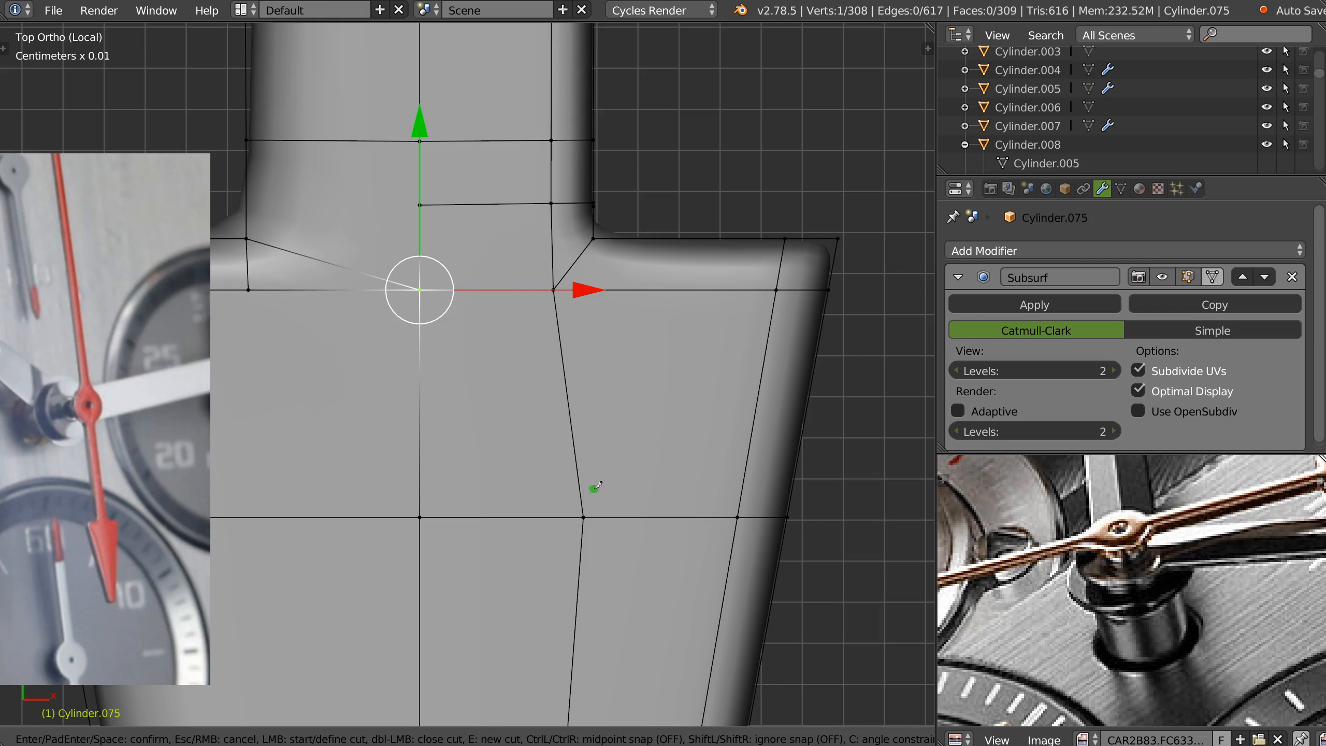
click(583, 517)
click(640, 290)
click(643, 189)
key(Return)
key(Tab)
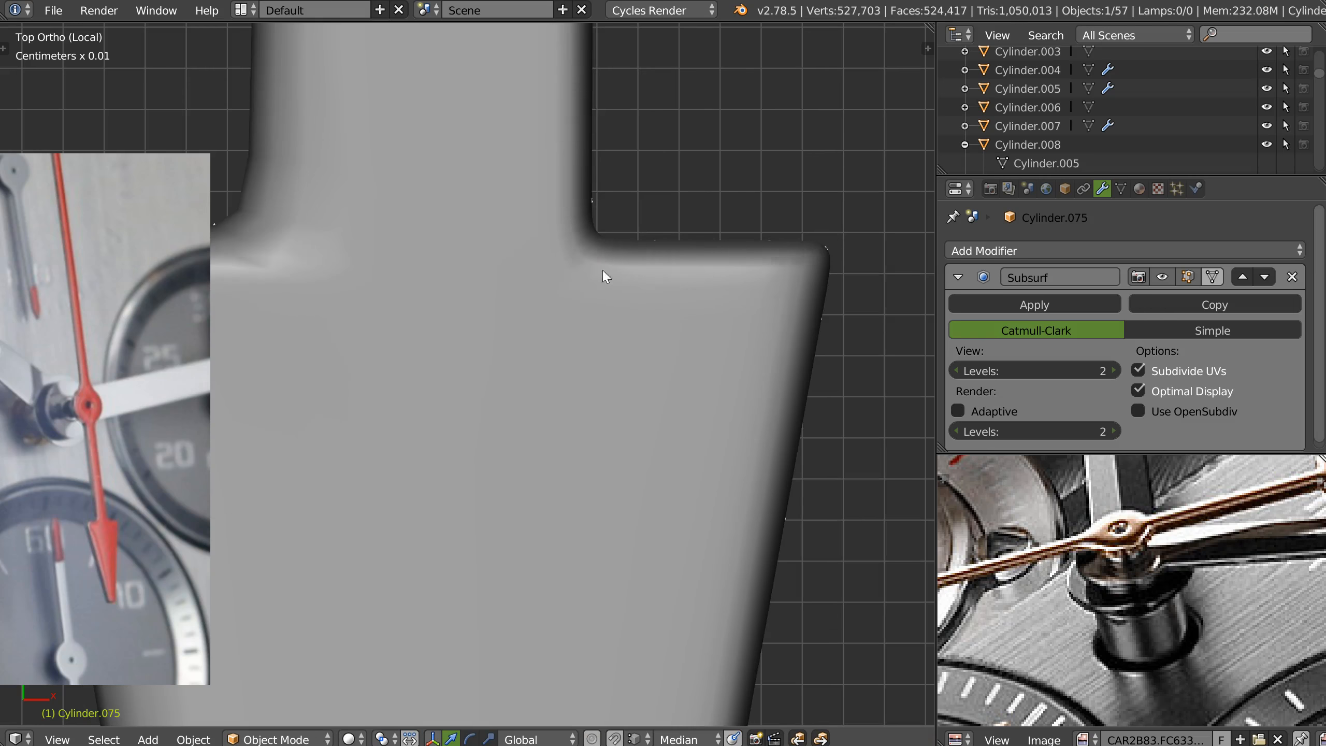
On the underside, merge the two neighbouring centre-line vertices between arrowhead and stem
scroll(559, 350, down, 3)
middle_drag(681, 349, 560, 157)
key(Tab)
scroll(559, 141, up, 5)
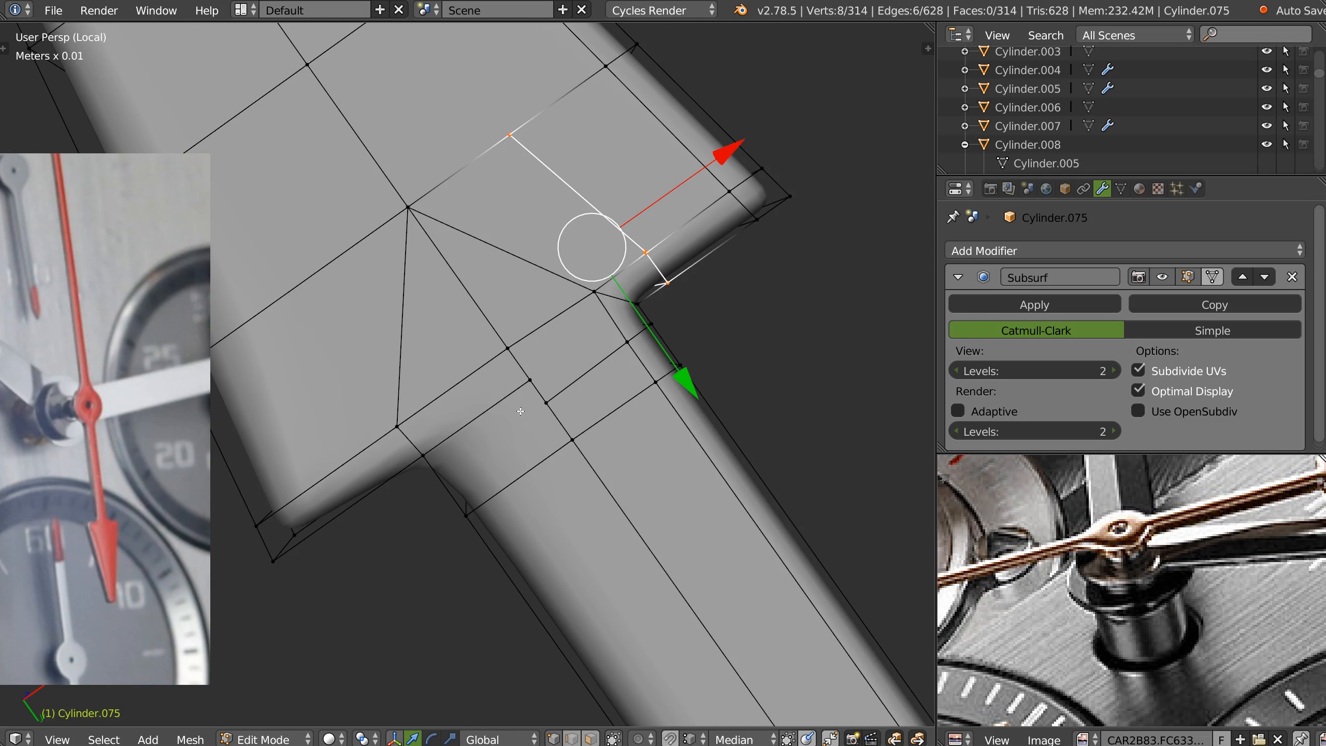
key(a)
right_click(546, 403)
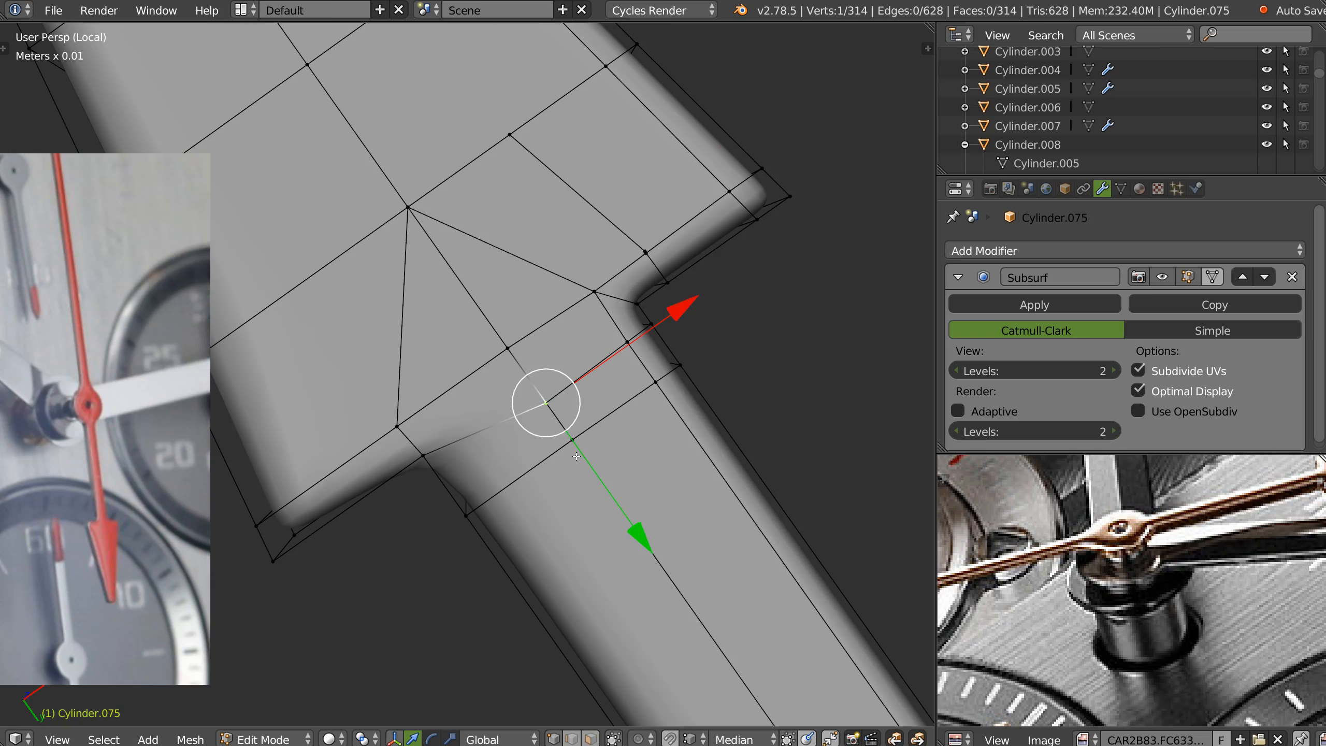
key(ctrl+Tab)
click(650, 482)
key(v)
click(553, 403)
right_click(587, 440)
key(g)
right_click(633, 389)
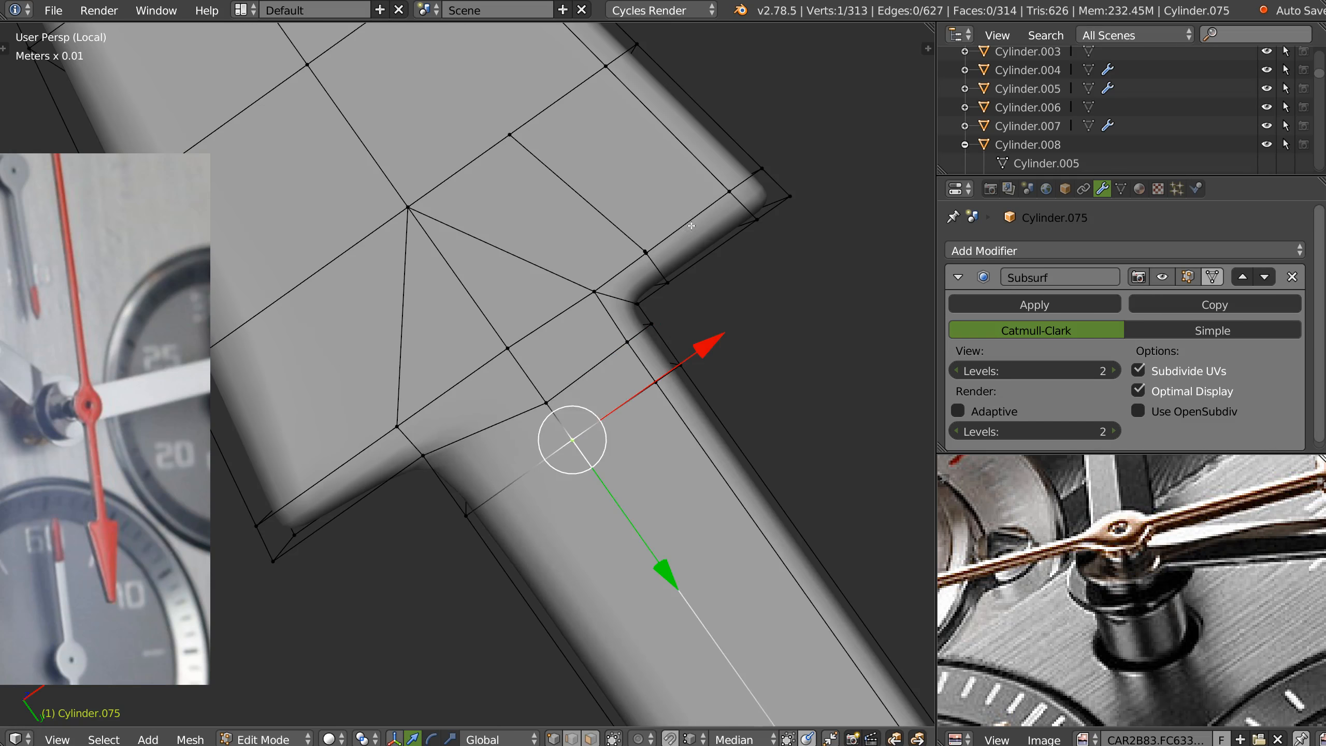
Knife-cut a lengthwise edge line along the arrowhead's underside from the shoulder cut's end vertex to the centre-line vertex near the tip
scroll(668, 240, down, 5)
shift+middle_drag(647, 183, 587, 292)
scroll(546, 318, up, 2)
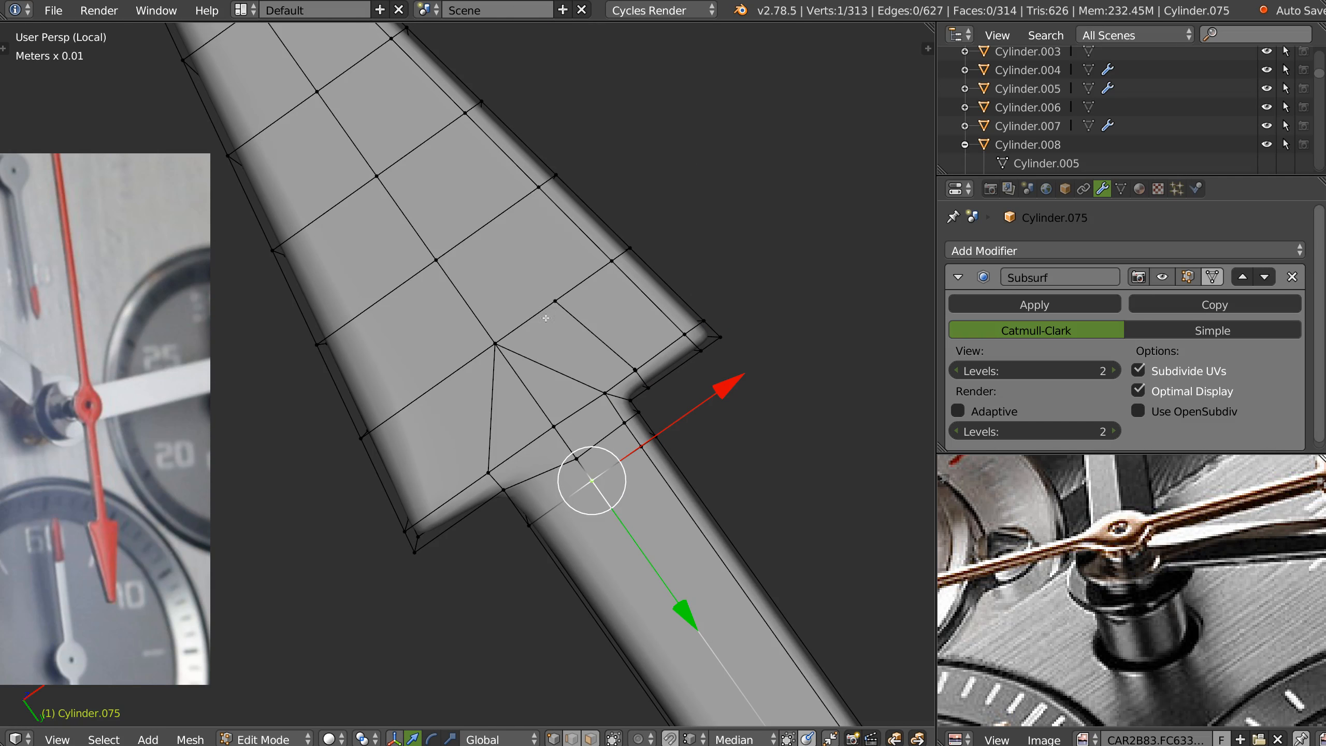
key(k)
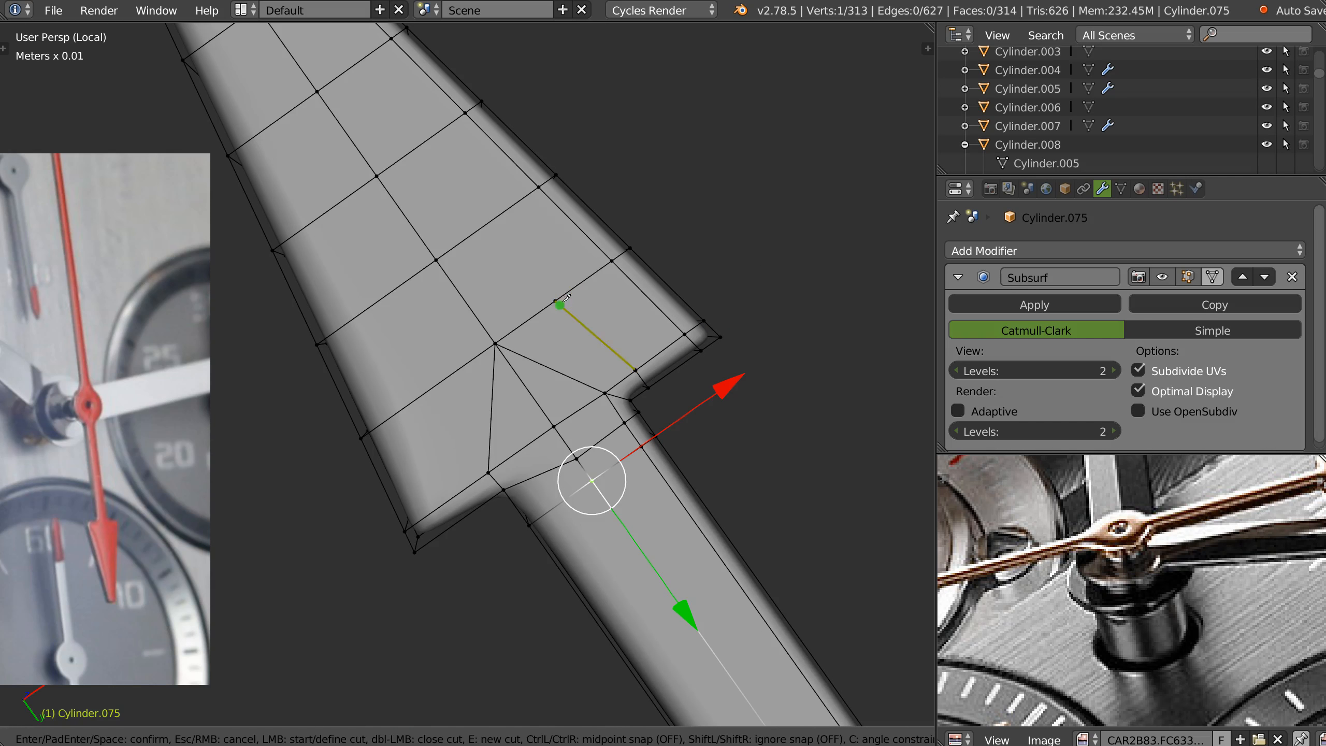
click(555, 301)
click(354, 66)
shift+middle_drag(366, 76, 518, 307)
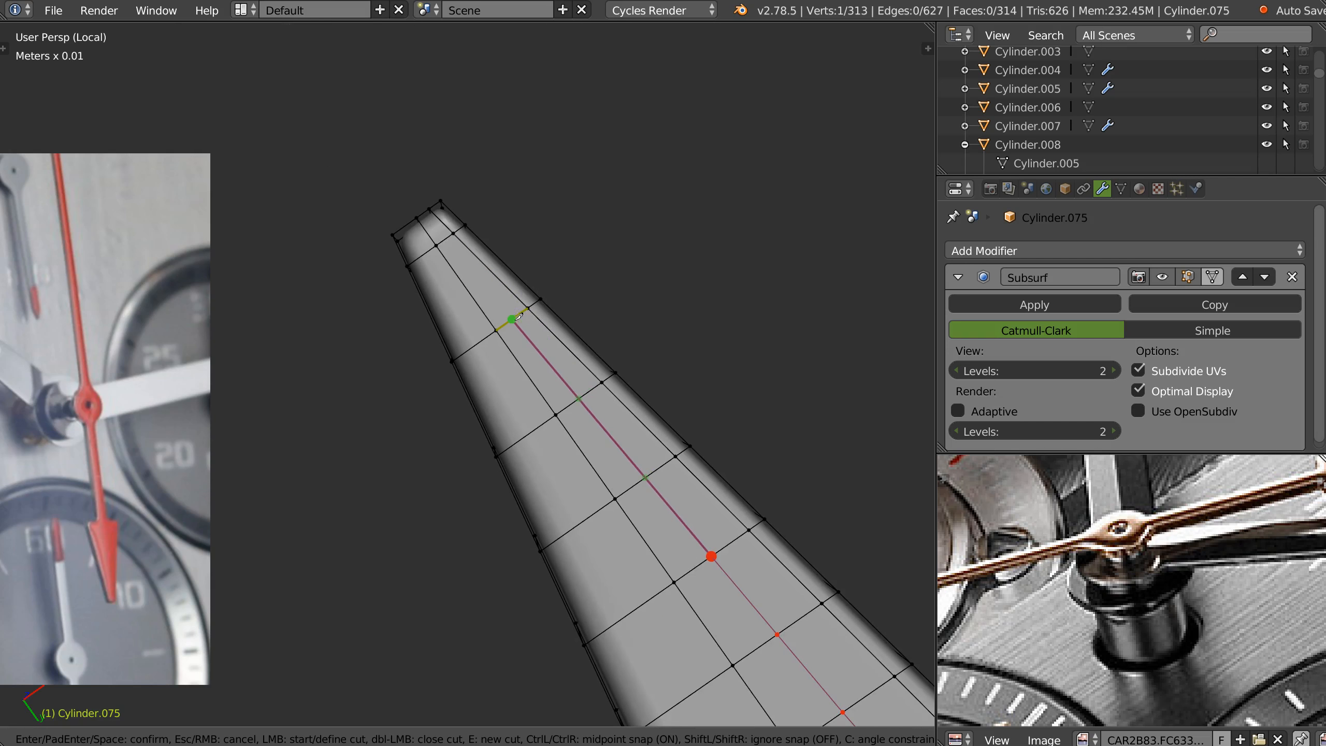
click(437, 245)
key(Return)
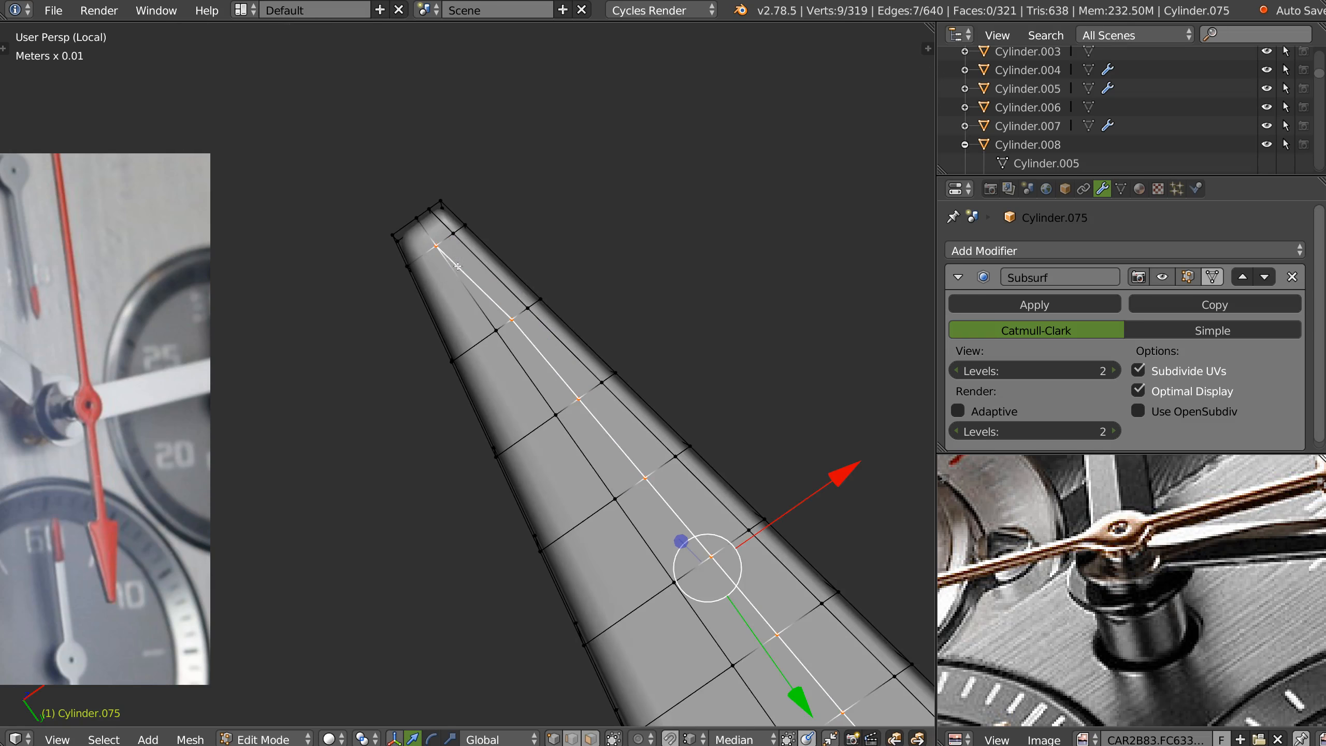
In top view, remove the Subsurf modifier from the hand
shift+middle_drag(730, 375, 458, 153)
middle_drag(473, 325, 488, 384)
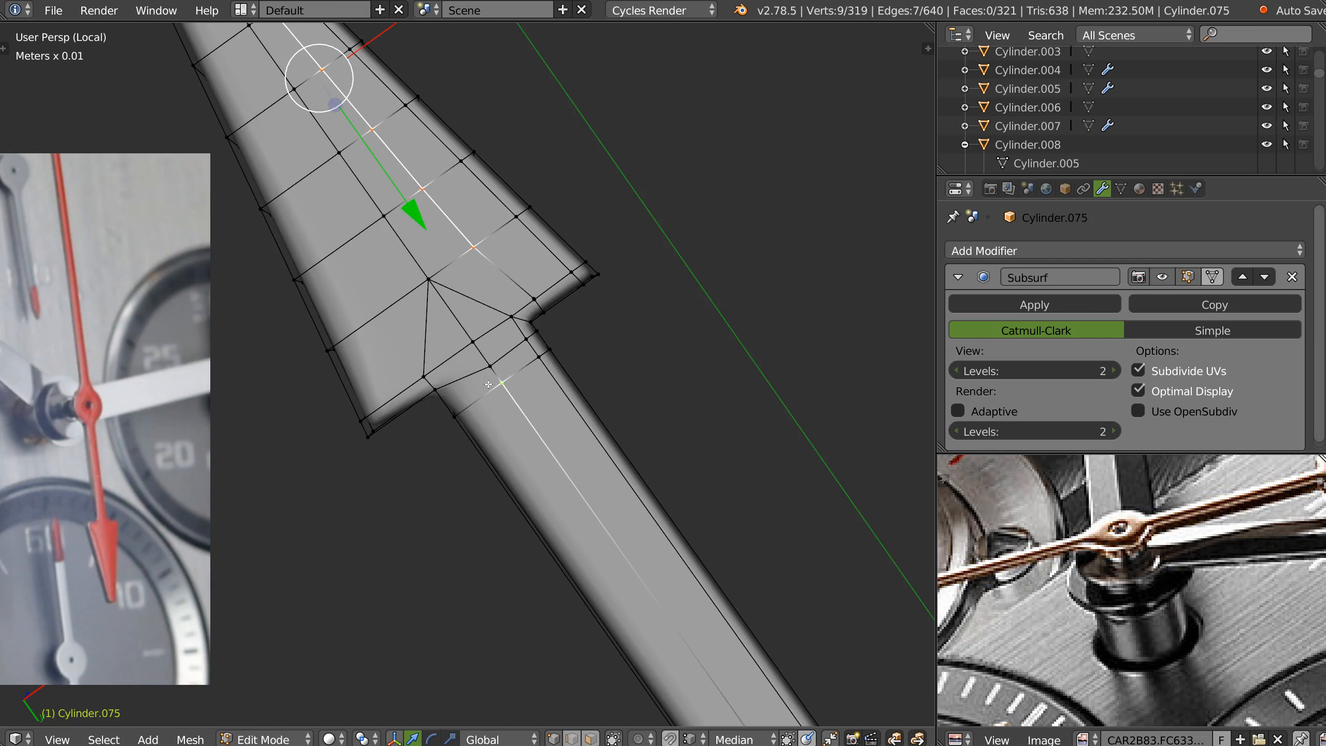
key(Tab)
key(KP_7)
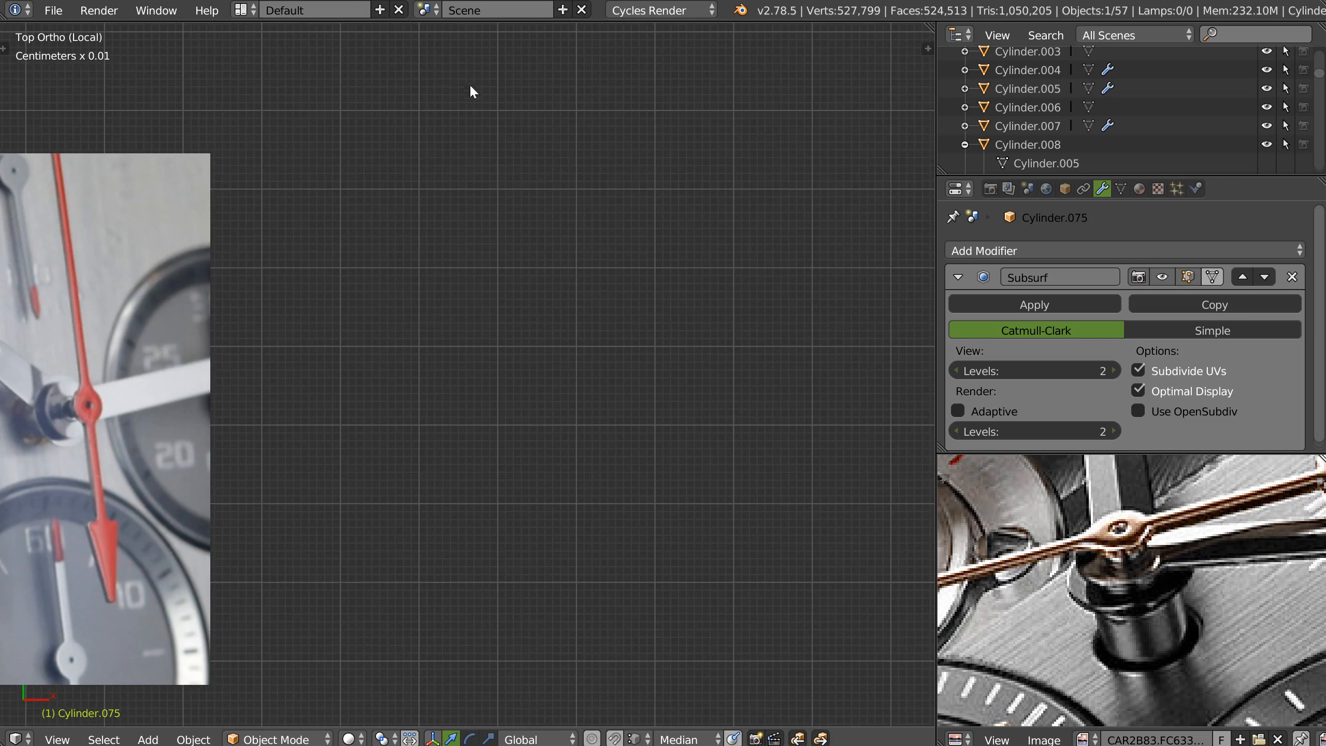
ctrl+middle_drag(455, 428, 426, 139)
shift+middle_drag(667, 721, 615, 366)
key(alt+w)
ctrl+middle_drag(493, 371, 526, 413)
key(ctrl+z)
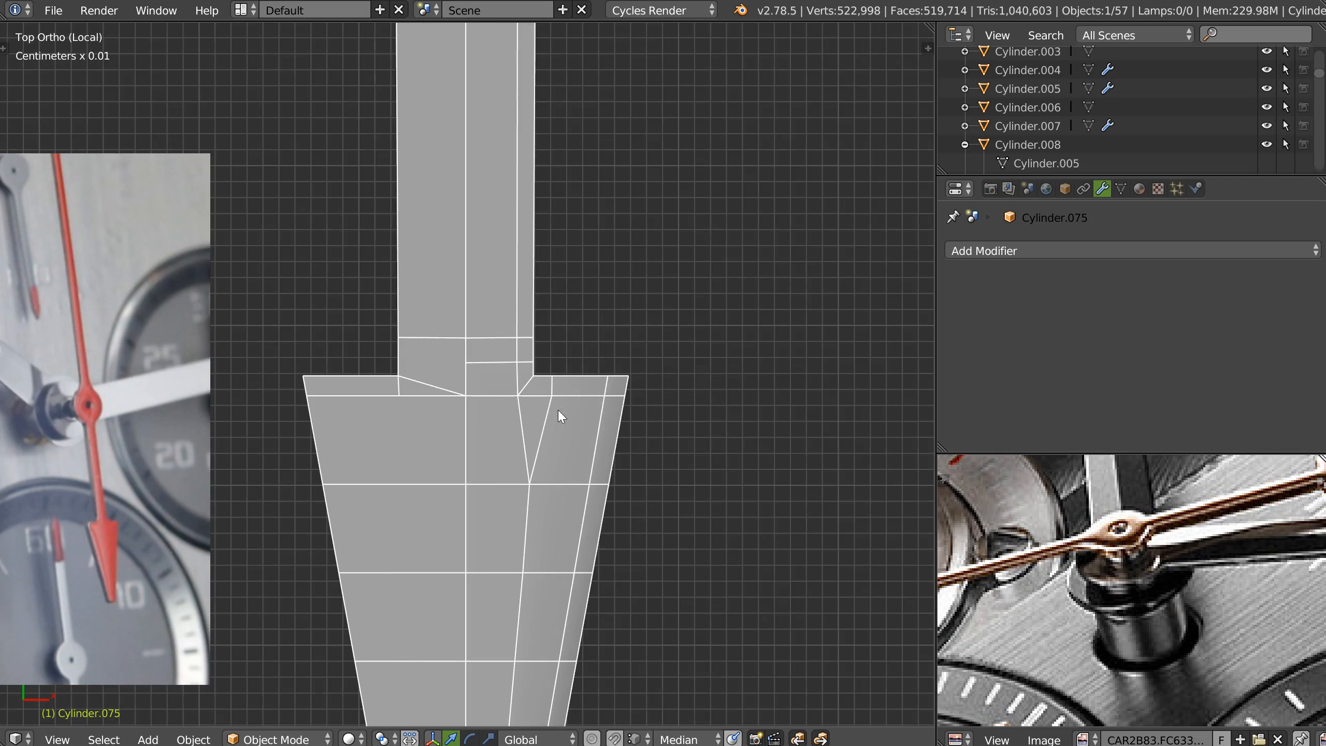
Symmetrize the hand across the X axis and add a Subsurf modifier at level 2
key(space)
click(546, 549)
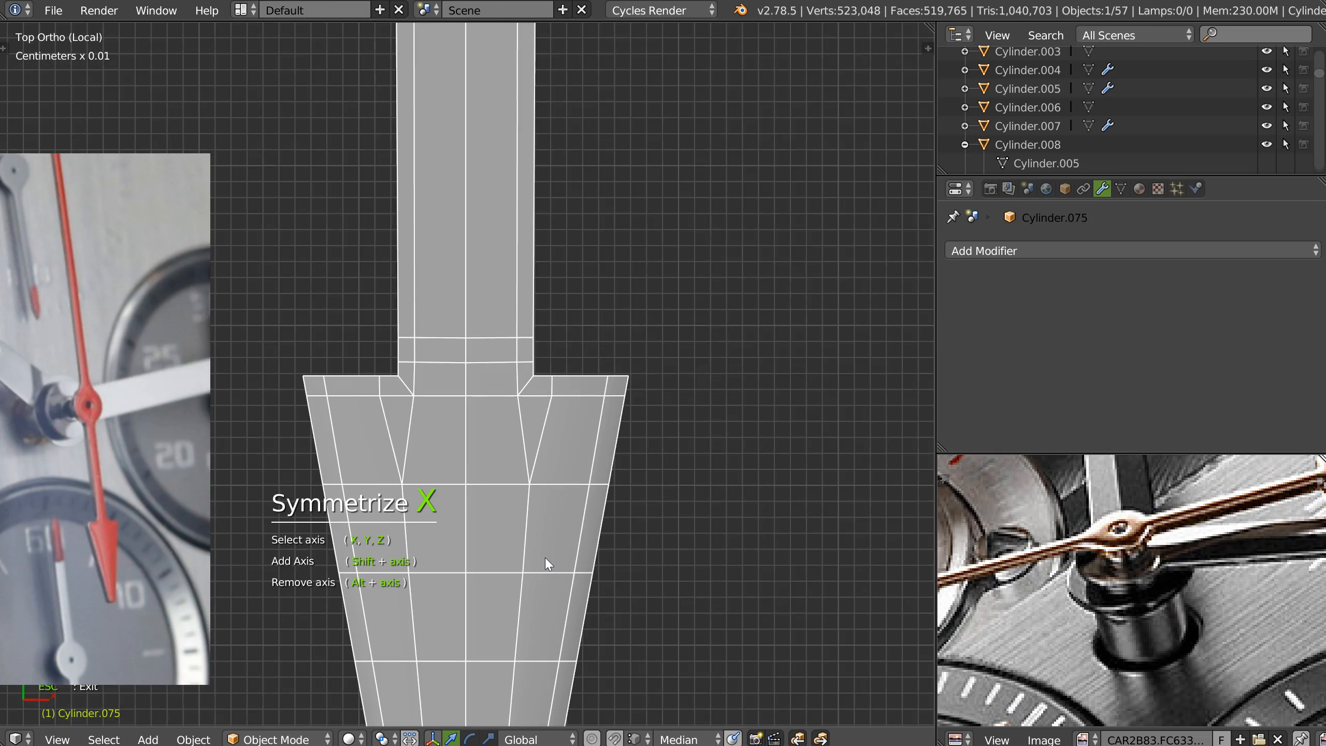
key(Escape)
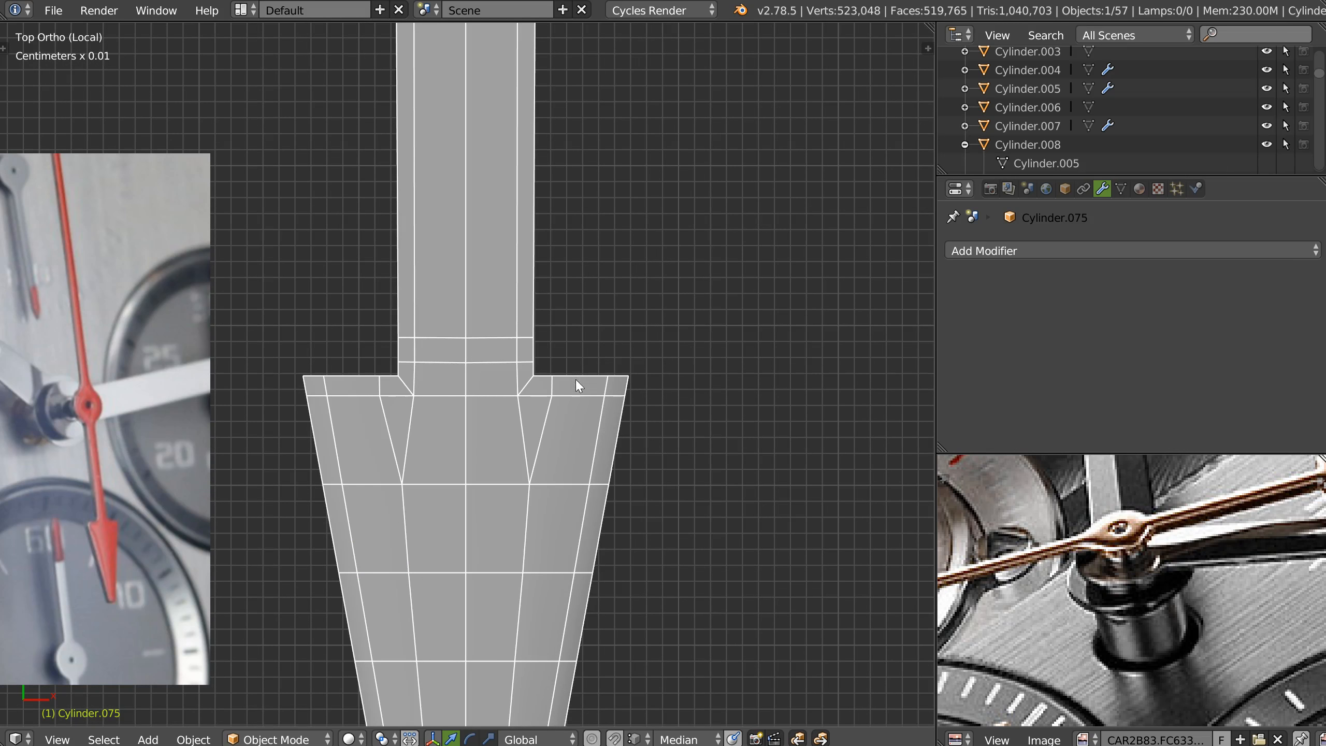
key(ctrl+2)
Examine the stem, hub and long pointer in top view and compare them with the reference photo
scroll(616, 324, down, 2)
shift+middle_drag(549, 292, 547, 543)
shift+middle_drag(553, 112, 522, 431)
scroll(528, 381, up, 2)
shift+middle_drag(569, 303, 567, 359)
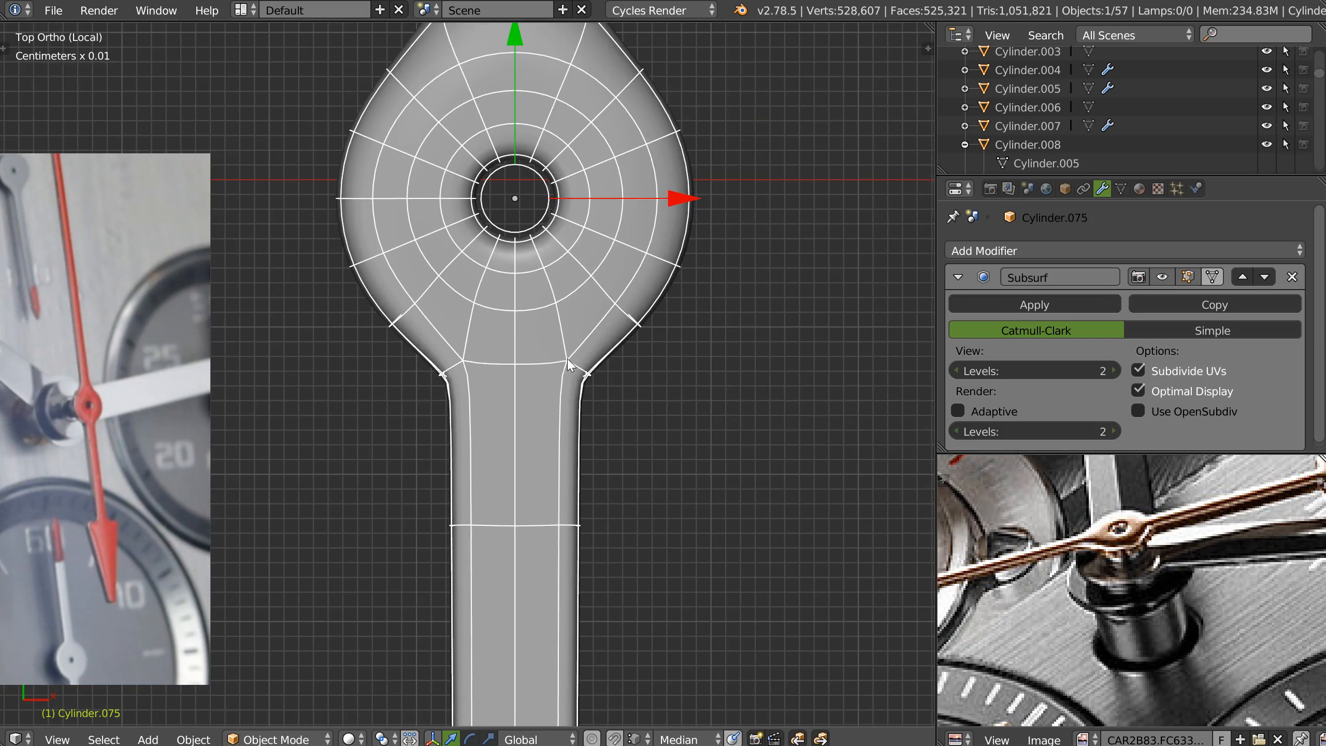
shift+middle_drag(600, 200, 598, 427)
ctrl+middle_drag(700, 295, 626, 295)
shift+middle_drag(678, 145, 656, 374)
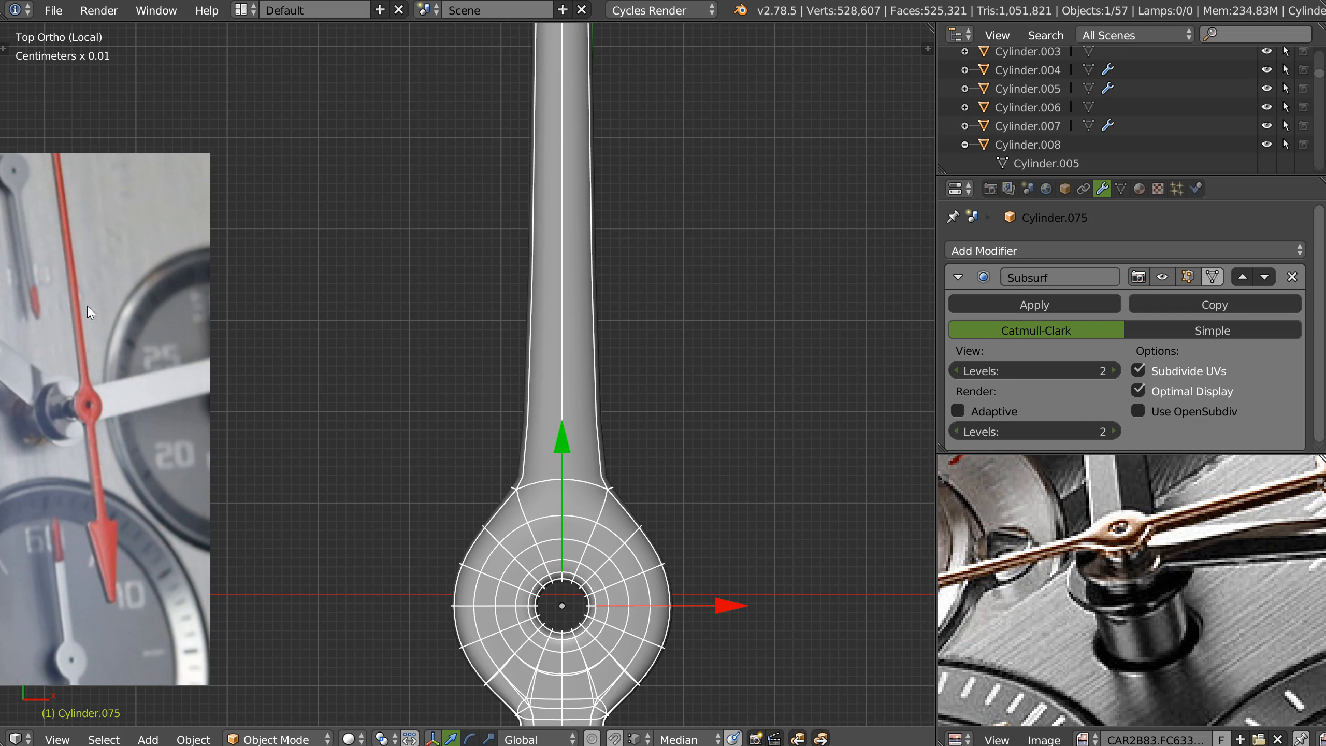
key(Tab)
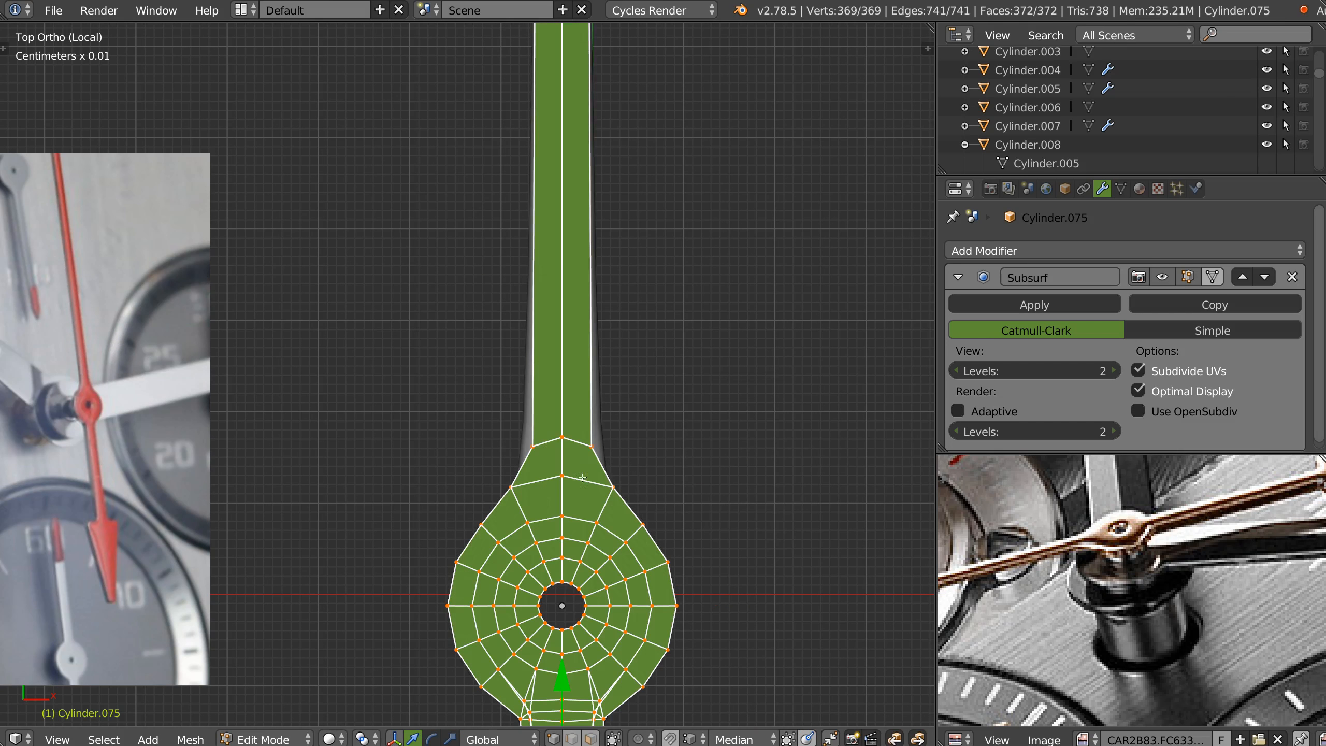
middle_drag(41, 282, 9, 601)
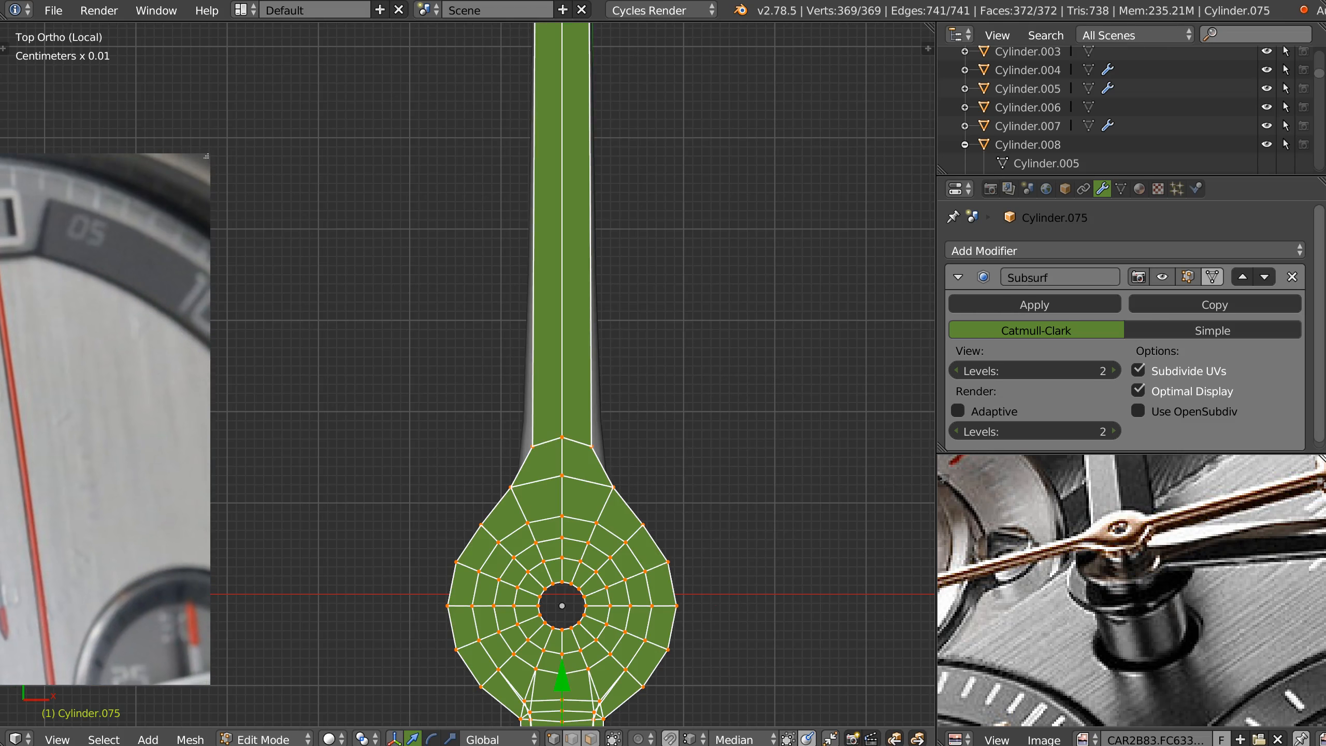
Add a lengthwise edge loop along the long pointer and slide it toward the pointer's side edge
middle_drag(624, 301, 565, 237)
key(KP_7)
scroll(626, 334, down, 2)
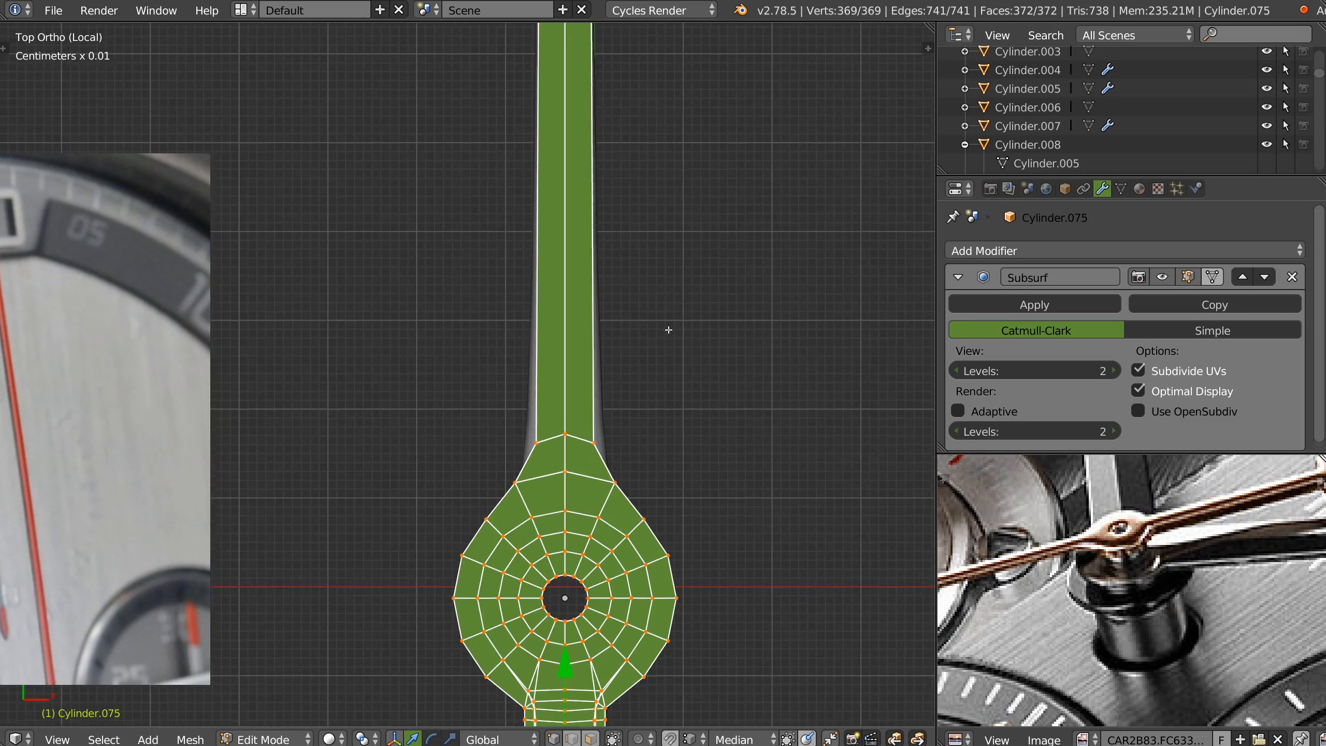
shift+middle_drag(625, 336, 595, 456)
shift+middle_drag(574, 208, 557, 601)
shift+middle_drag(540, 210, 519, 627)
shift+middle_drag(555, 209, 538, 625)
shift+middle_drag(543, 203, 542, 564)
ctrl+middle_drag(540, 235, 551, 410)
shift+middle_drag(591, 229, 573, 311)
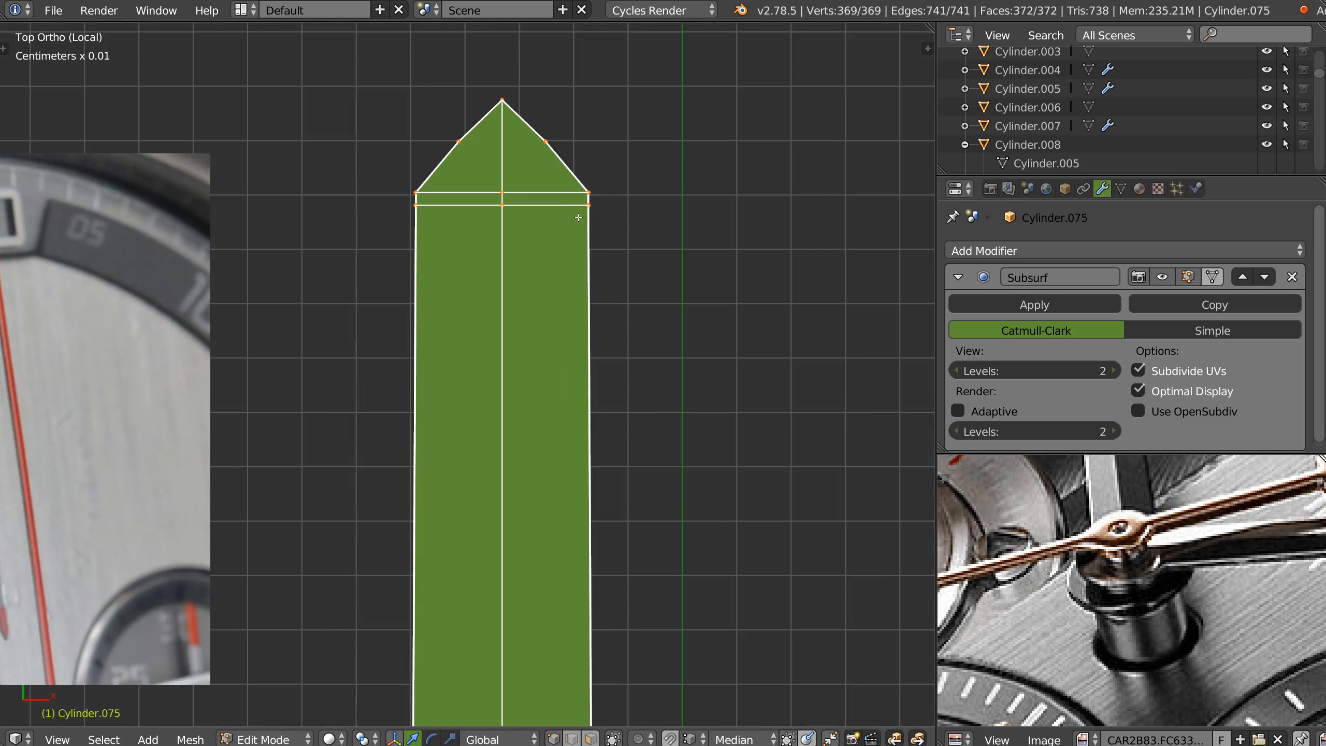
key(ctrl+r)
click(571, 197)
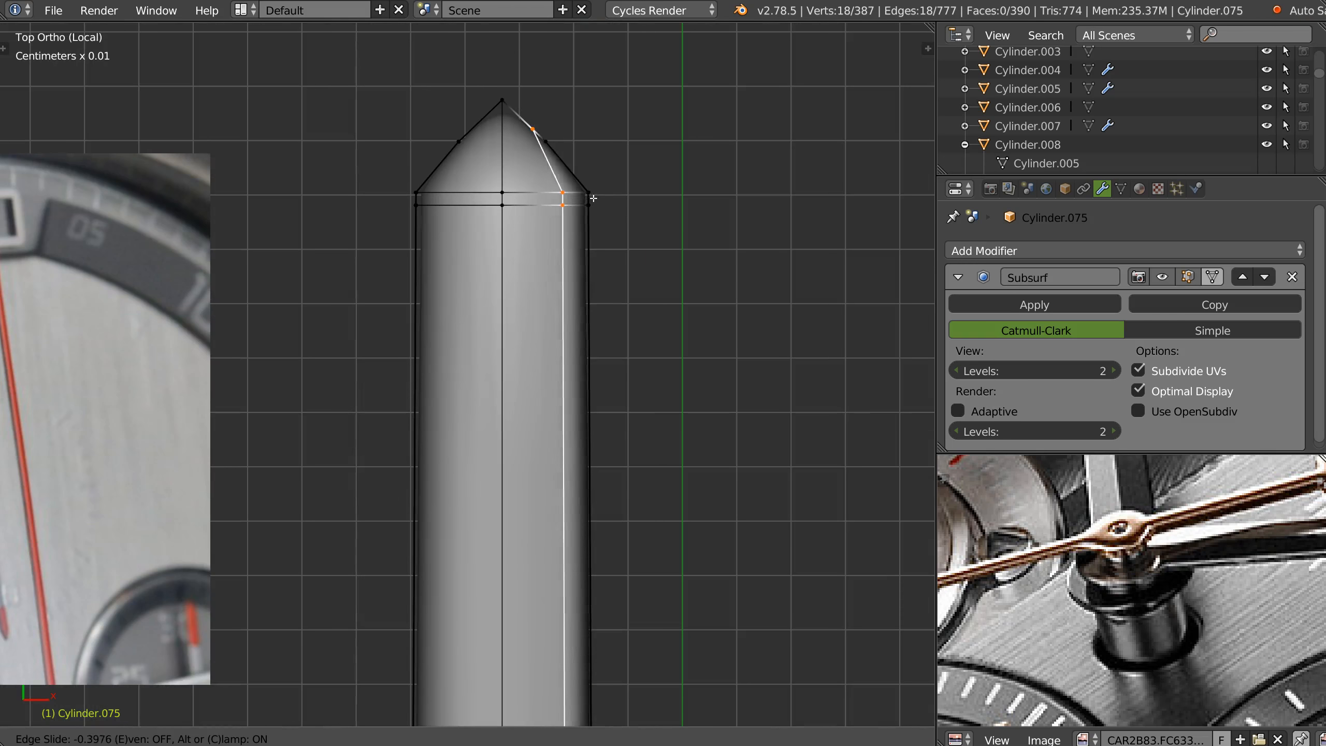
click(590, 199)
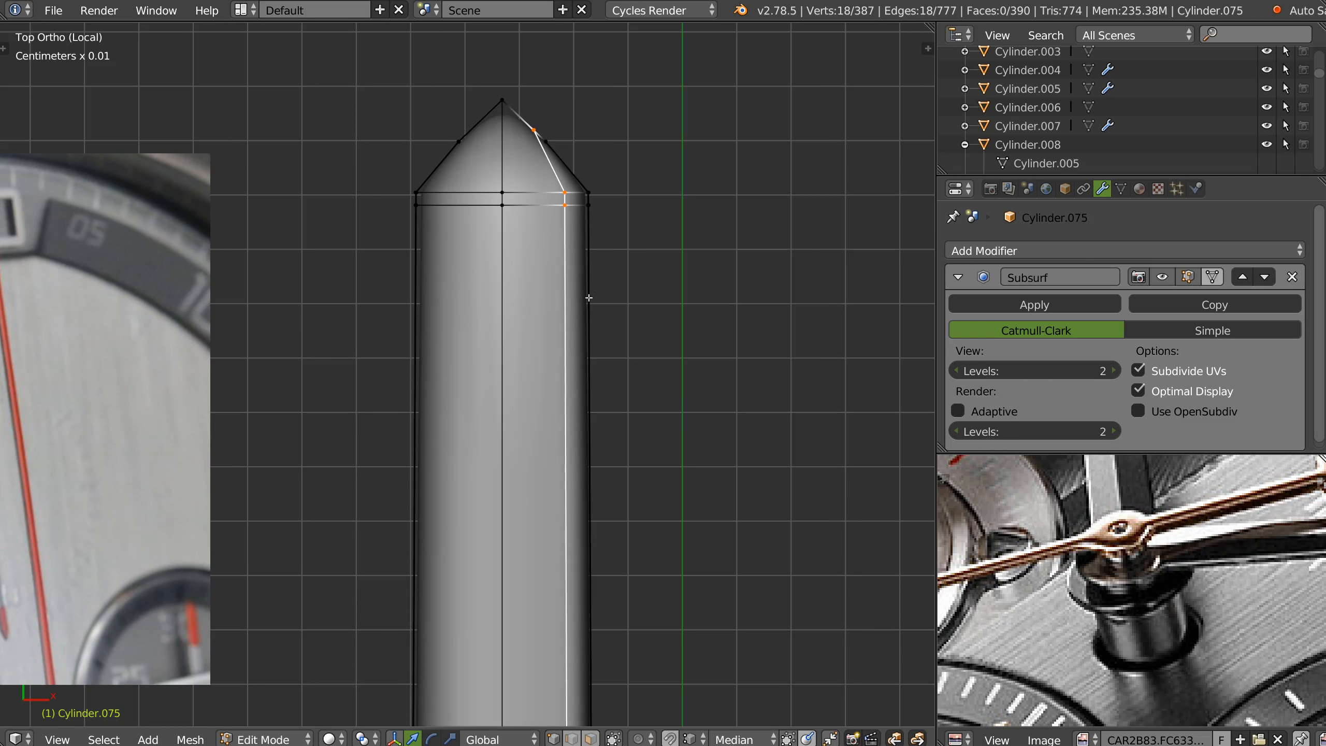
Move the hub vertex beside the new edge loop toward the long pointer's neck and merge it with the loop's neck vertex
scroll(588, 298, down, 5)
shift+middle_drag(491, 324, 478, 444)
scroll(531, 337, up, 8)
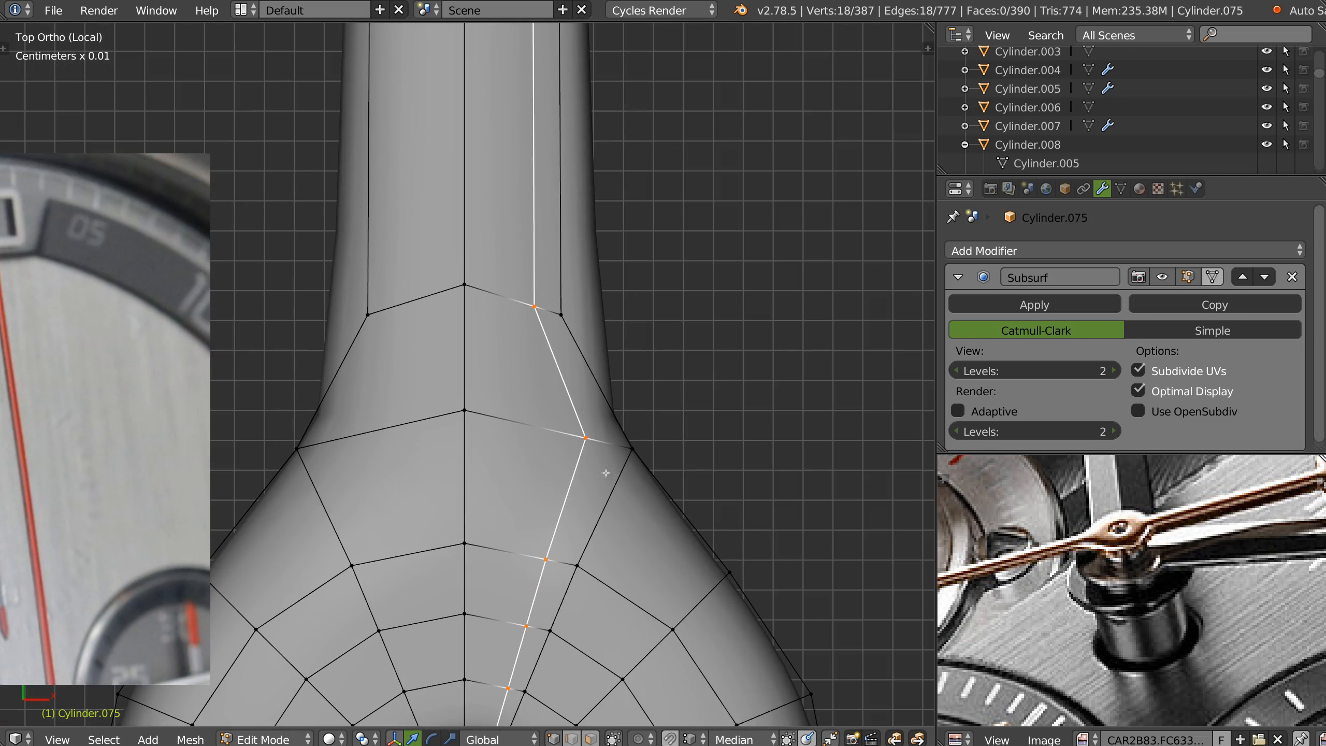
scroll(606, 298, down, 5)
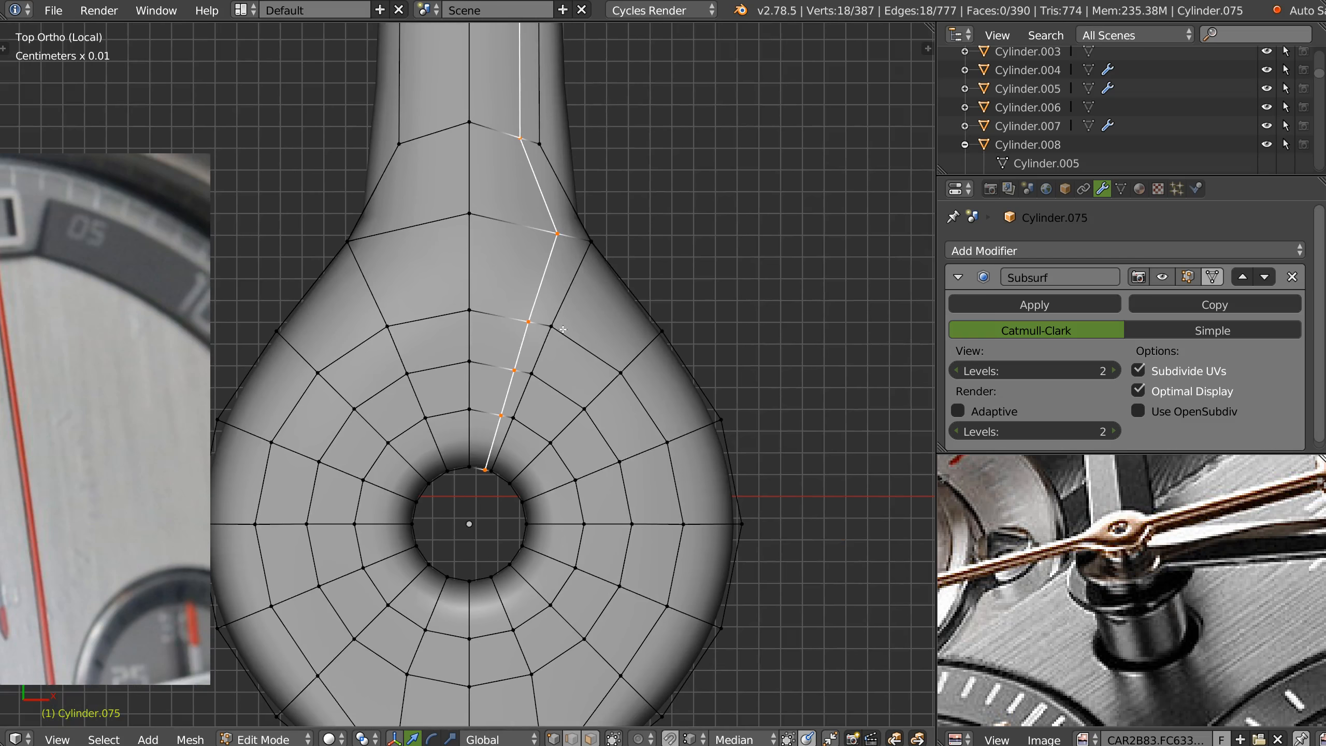
right_click(562, 329)
key(ctrl+space)
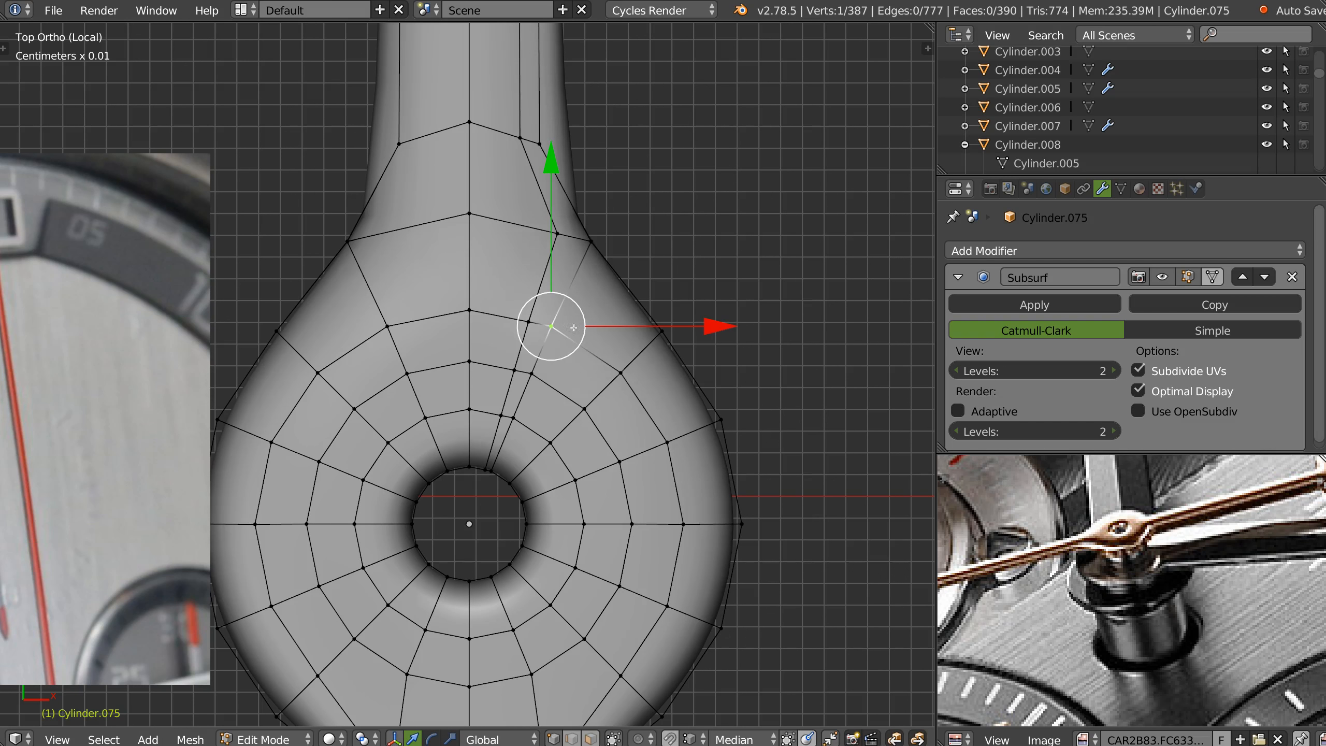
key(g)
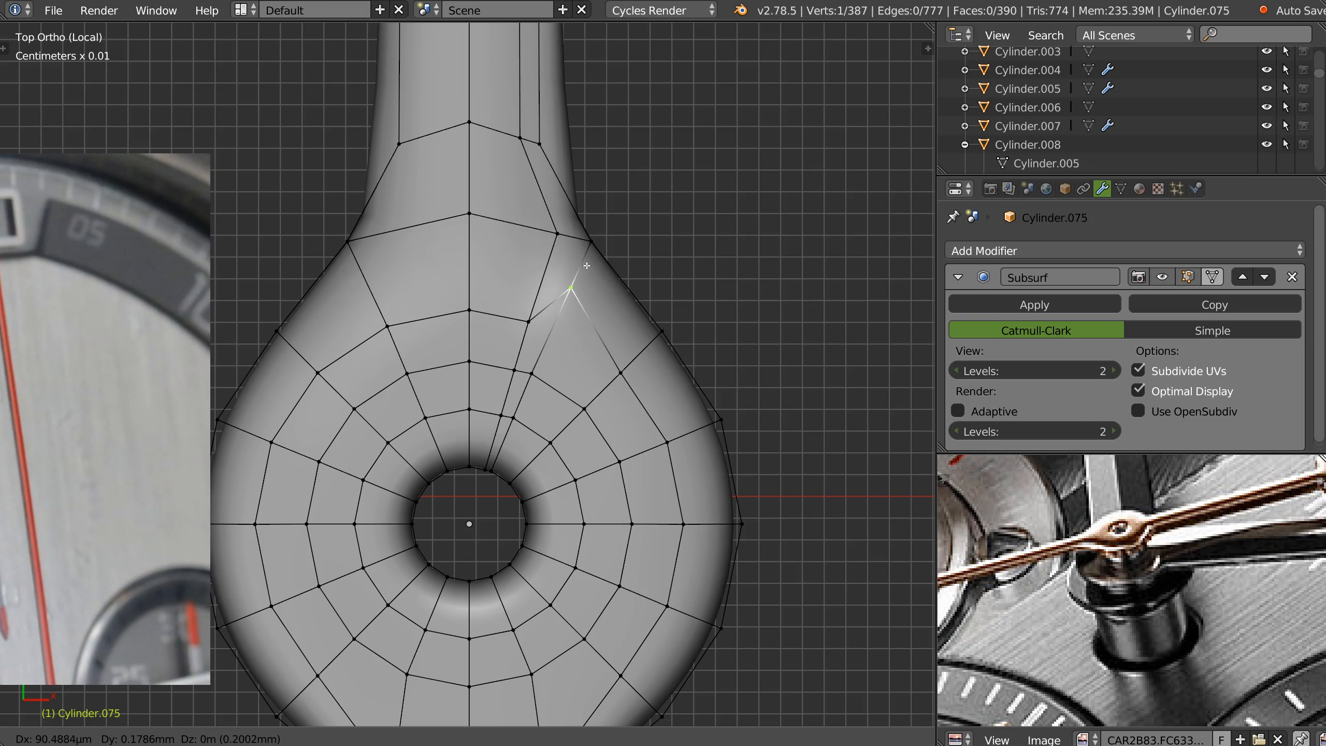
click(582, 264)
shift+click(554, 235)
right_click(548, 236)
right_click(551, 239)
right_click(531, 238)
click(545, 374)
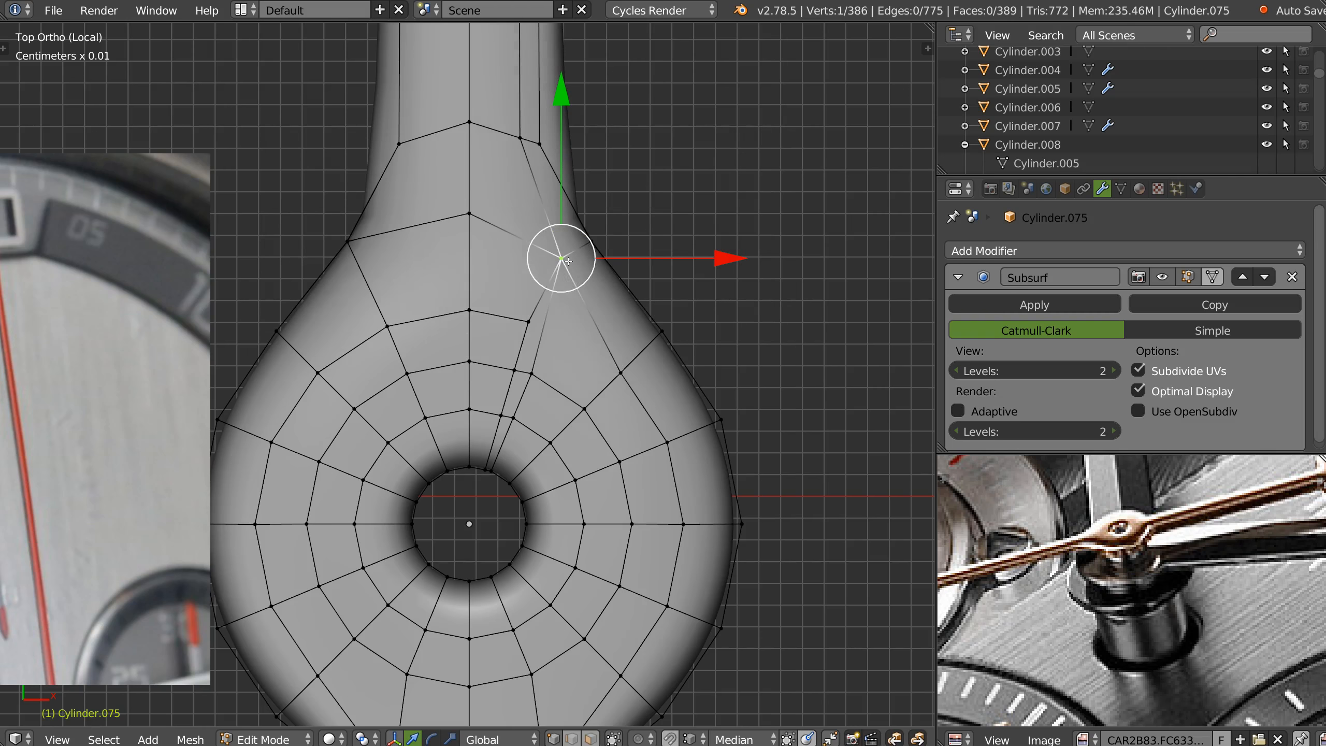
Reposition the merged neck vertex and shift the neck's loop and center-line vertices to straighten the two cross rows
key(g)
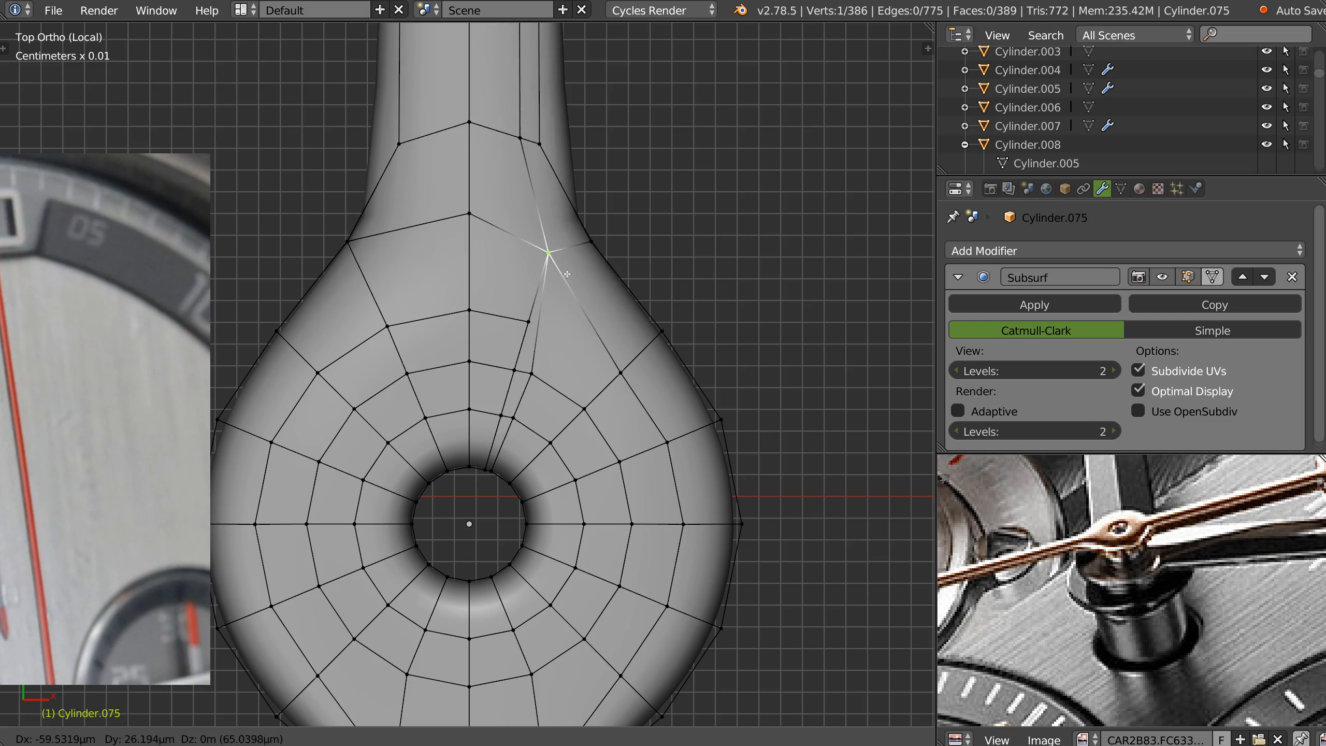
click(569, 275)
key(g)
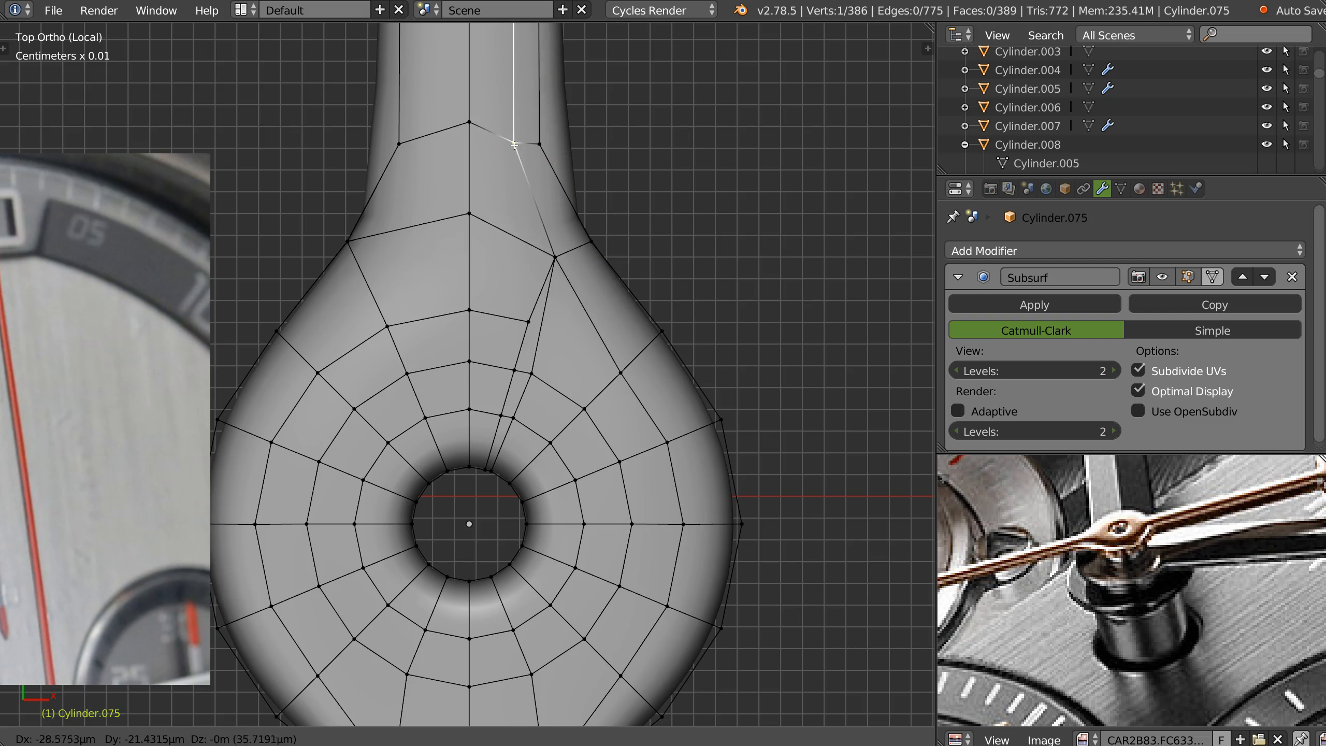
click(476, 152)
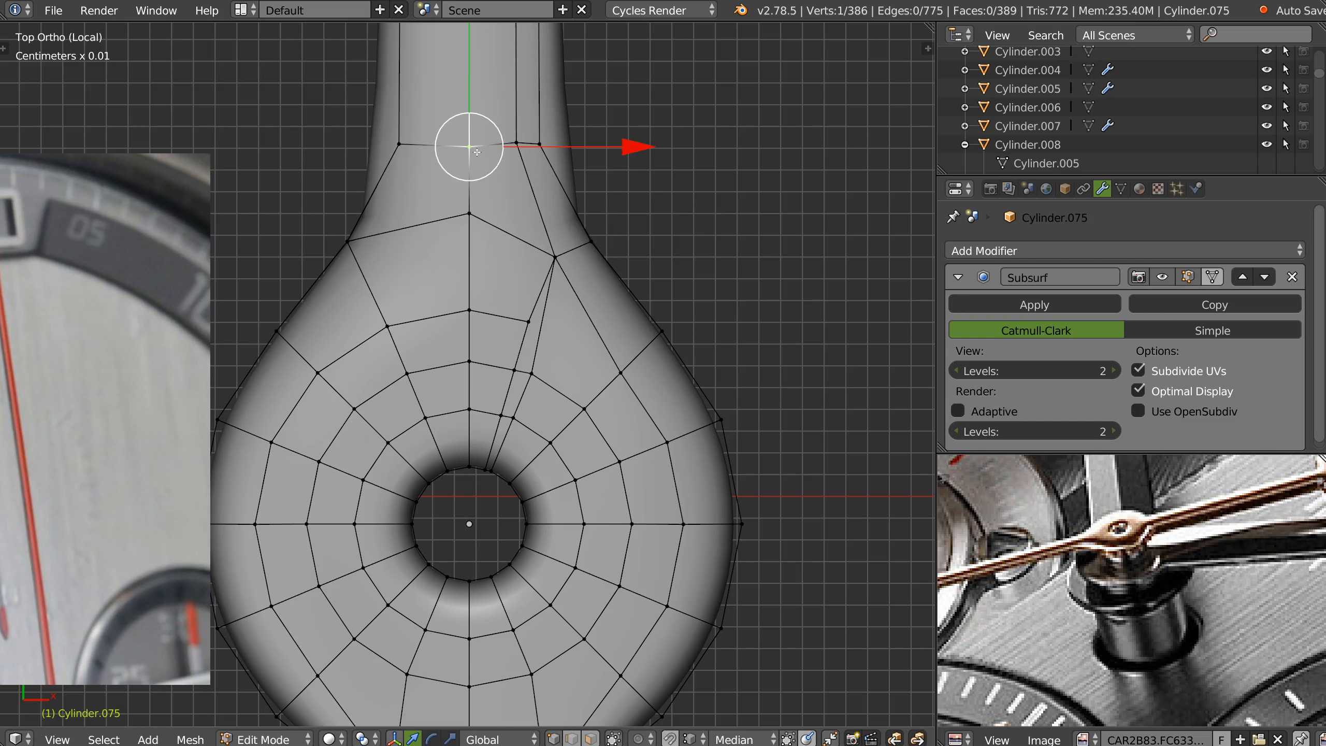
right_click(465, 220)
key(g)
click(465, 232)
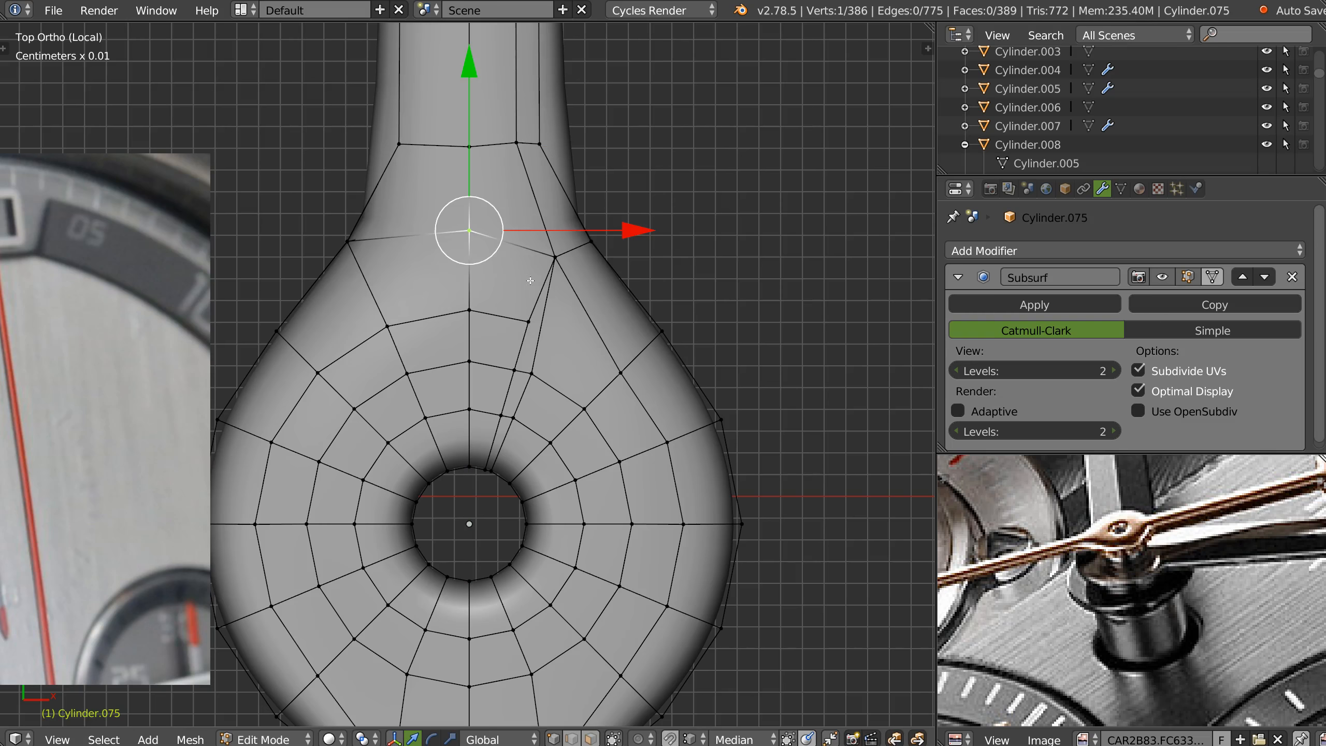
Dissolve the hub's partial outer ring together with the radial edge run leading from the hole to the pointer's neck
alt+right_click(538, 375)
alt+right_click(492, 325)
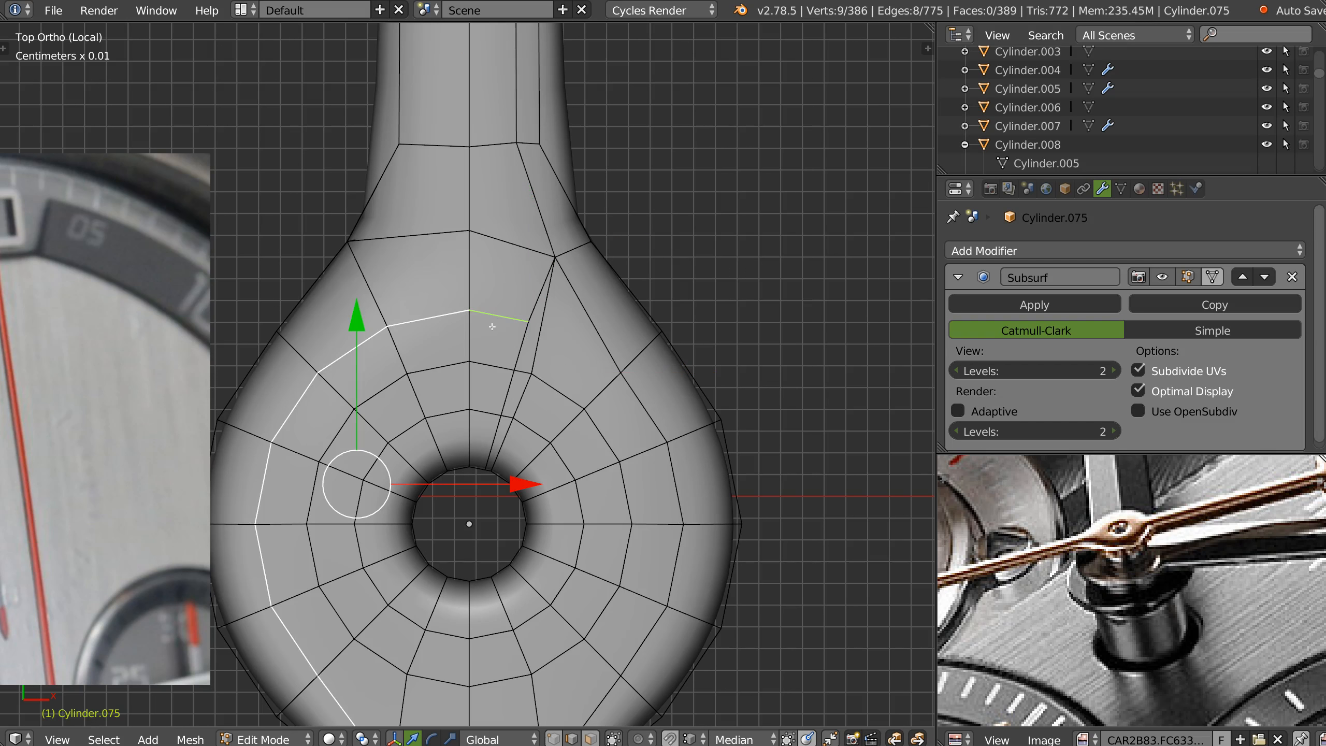
alt+shift+right_click(542, 340)
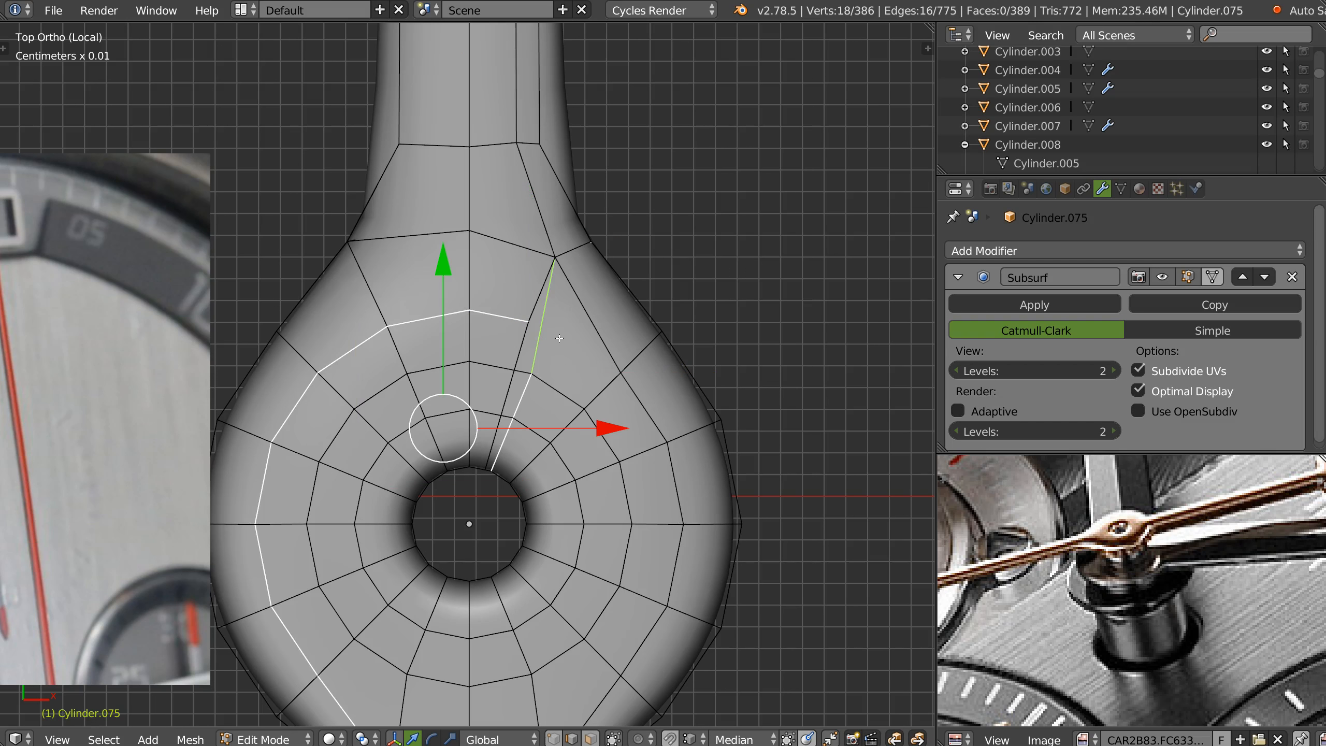
shift+middle_drag(560, 396, 572, 142)
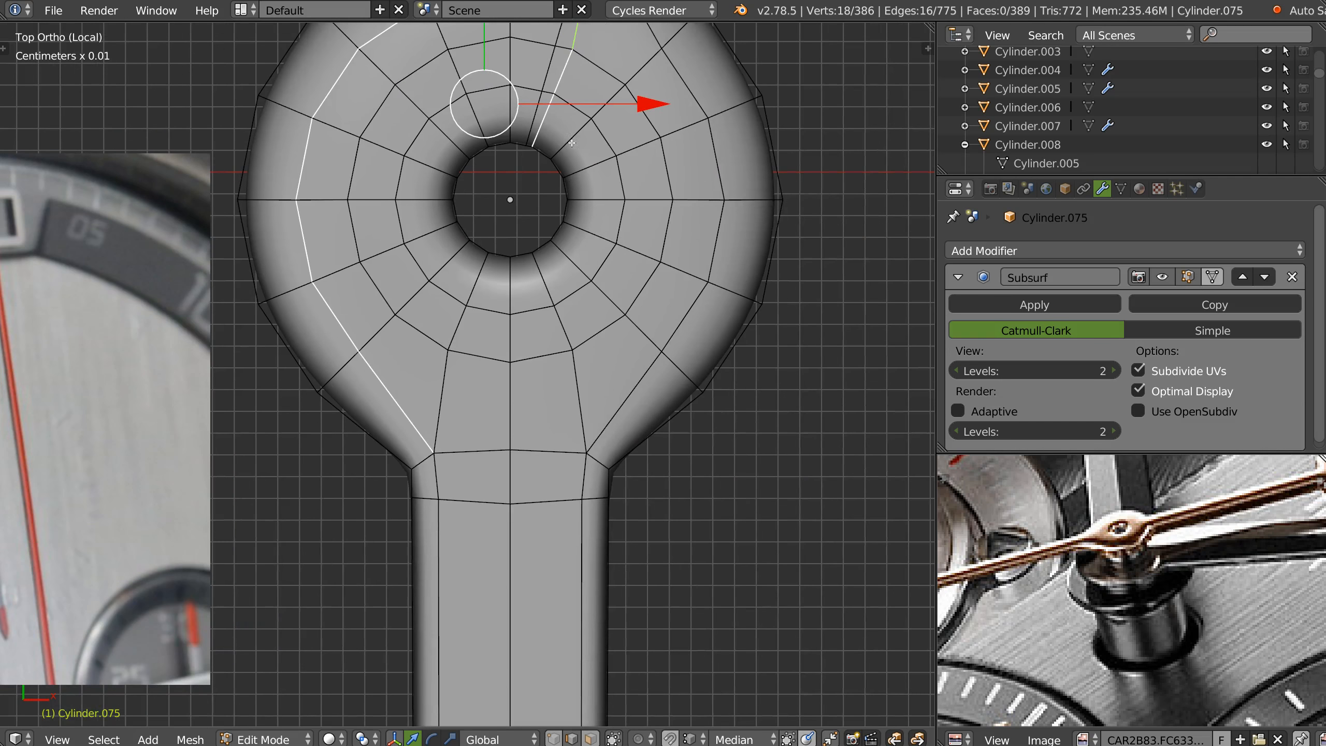
shift+middle_drag(528, 262, 532, 331)
key(ctrl+x)
shift+middle_drag(591, 231, 563, 488)
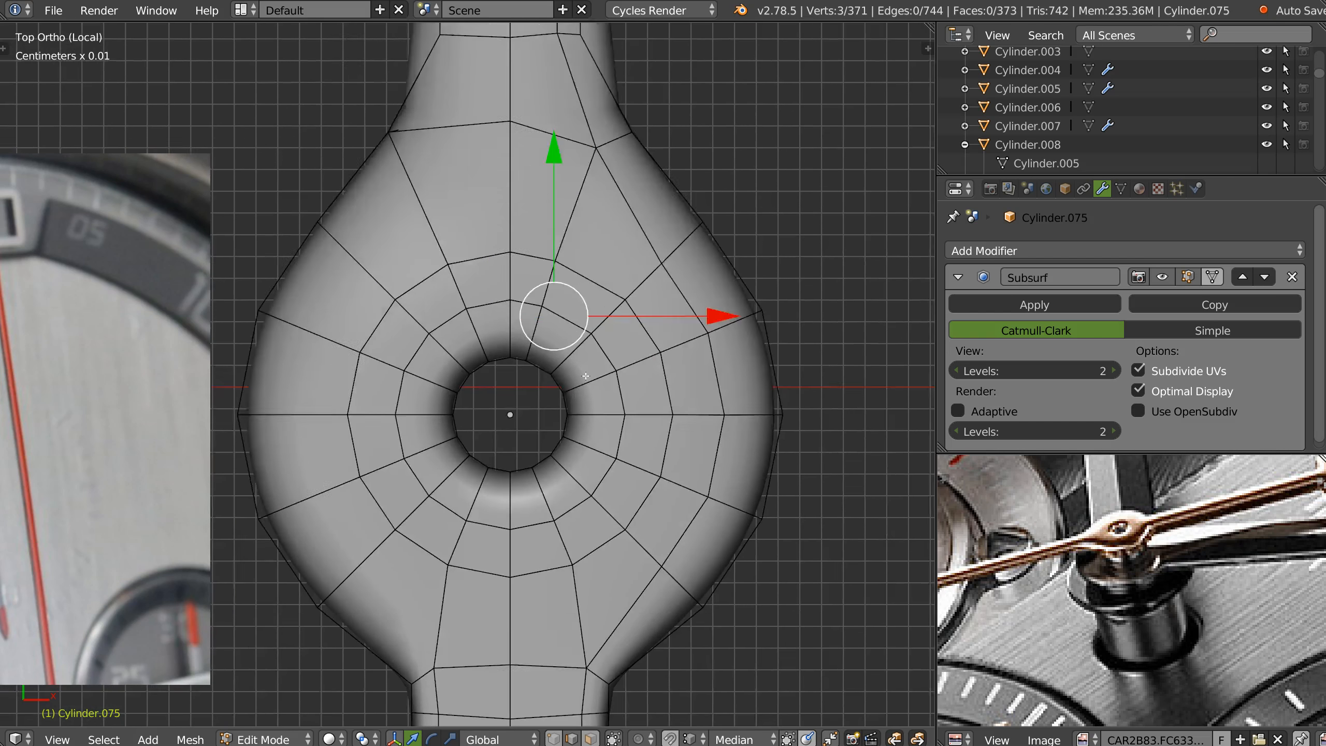
Symmetrize the hand across the X axis and reopen its mesh for editing
key(Tab)
key(space)
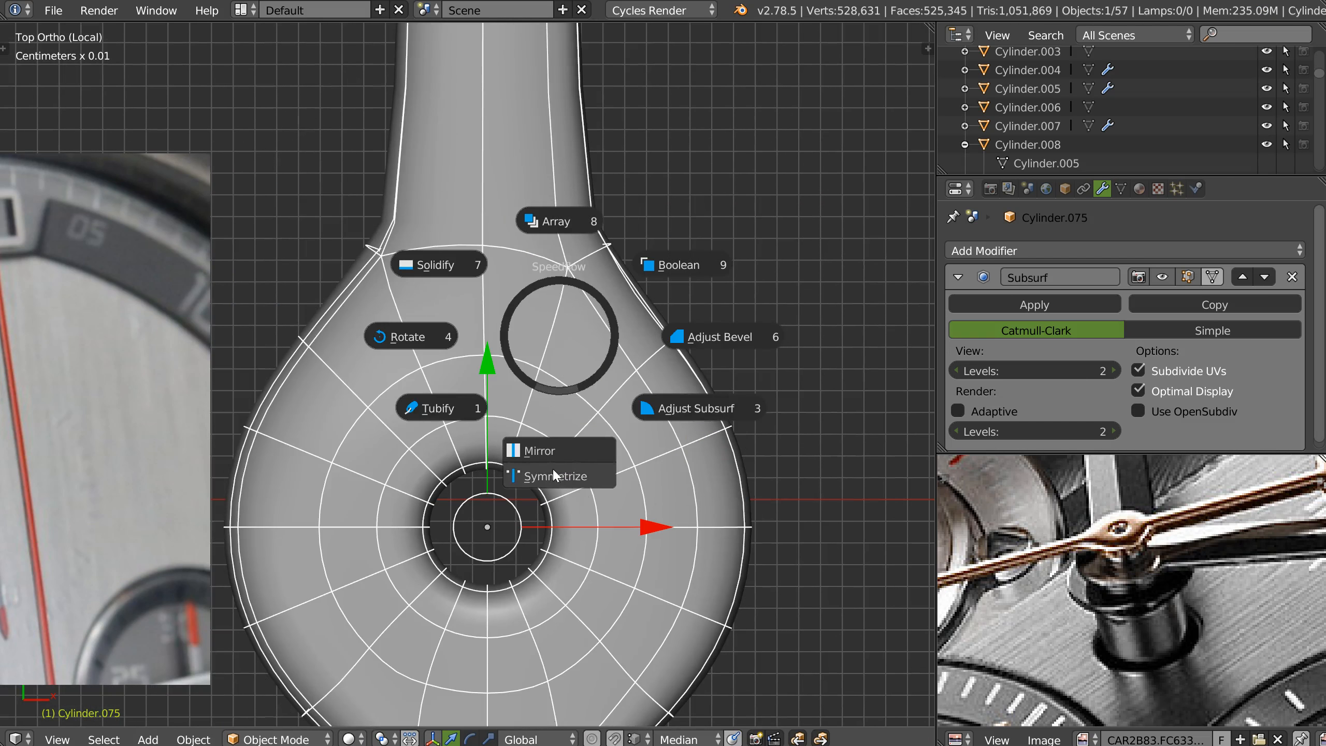
click(551, 473)
click(550, 475)
key(Tab)
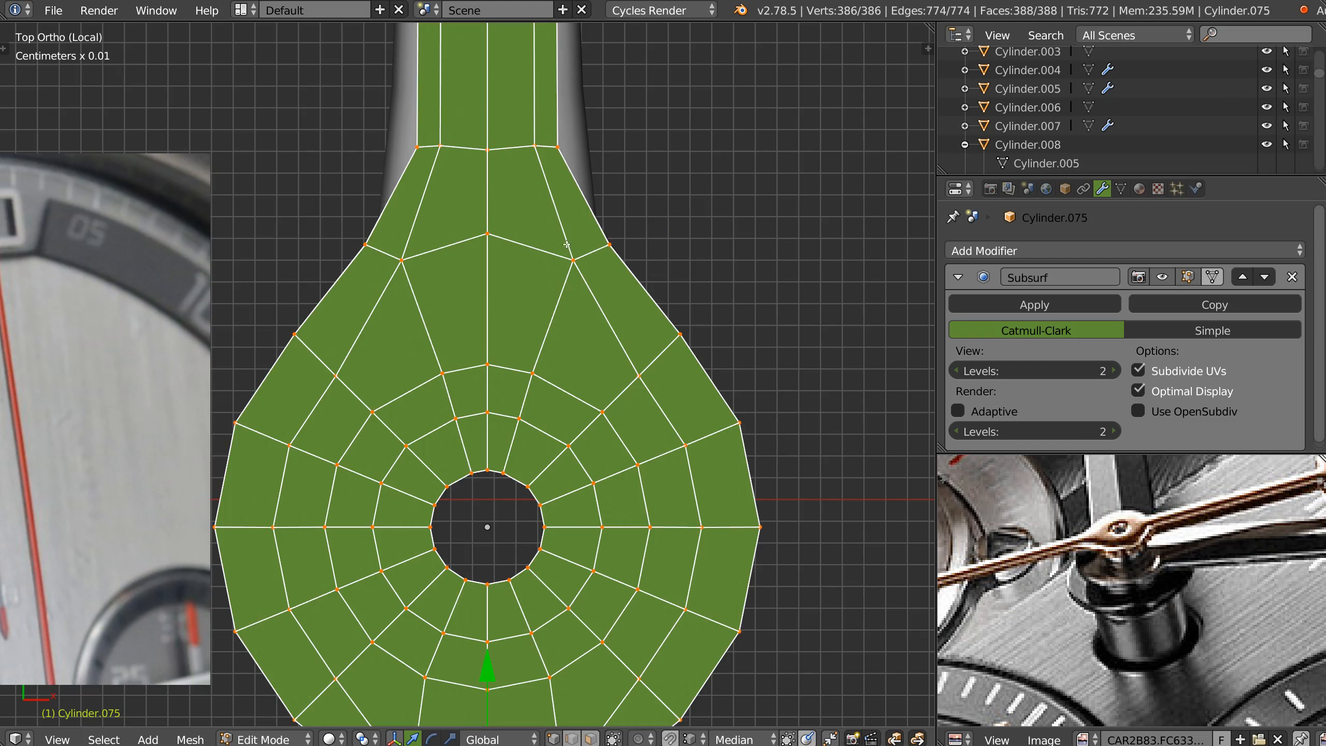
Move the cross-section ring at the base of the long pointer slightly toward the hub along Y
key(a)
alt+right_click(483, 236)
alt+right_click(514, 147)
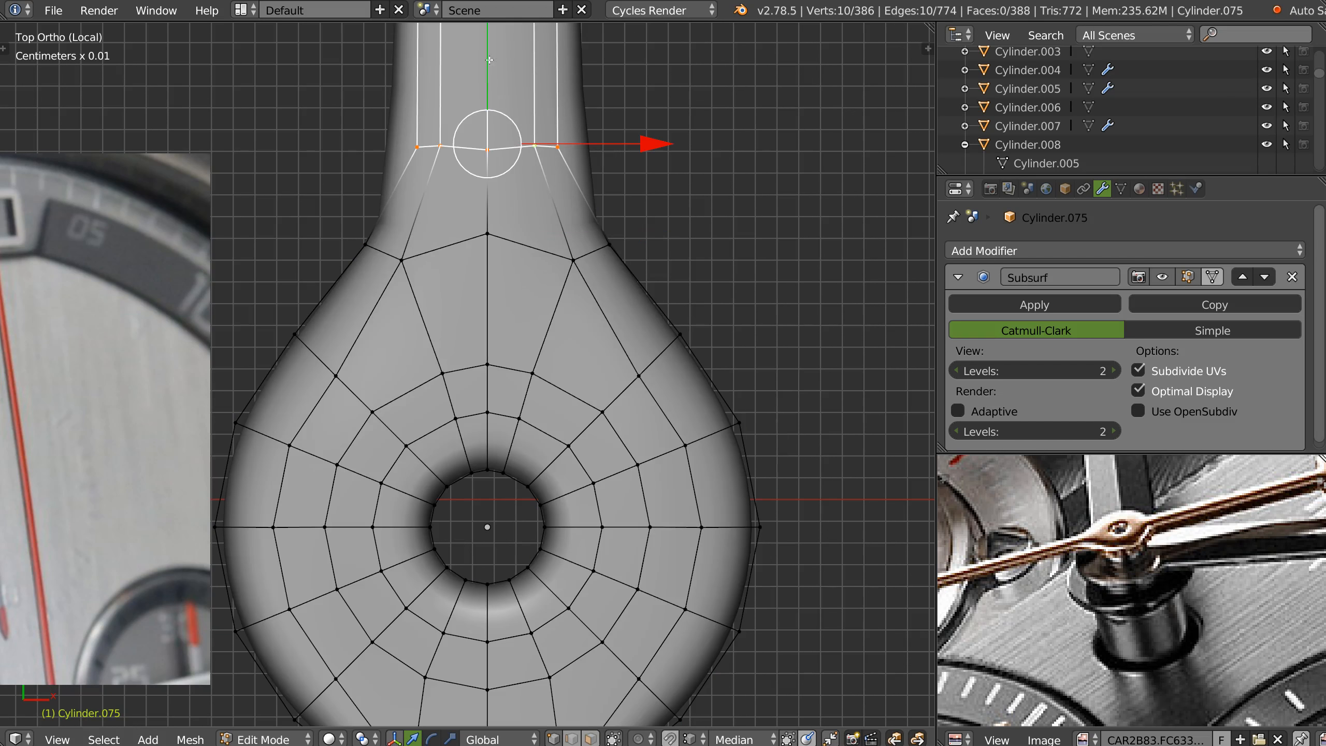
shift+middle_drag(496, 97, 520, 228)
mouse_move(508, 127)
mouse_down()
mouse_move(508, 161)
mouse_move(507, 149)
mouse_up()
Try selecting the vertices at the side of the neck, with selection through the mesh enabled
right_click(643, 377)
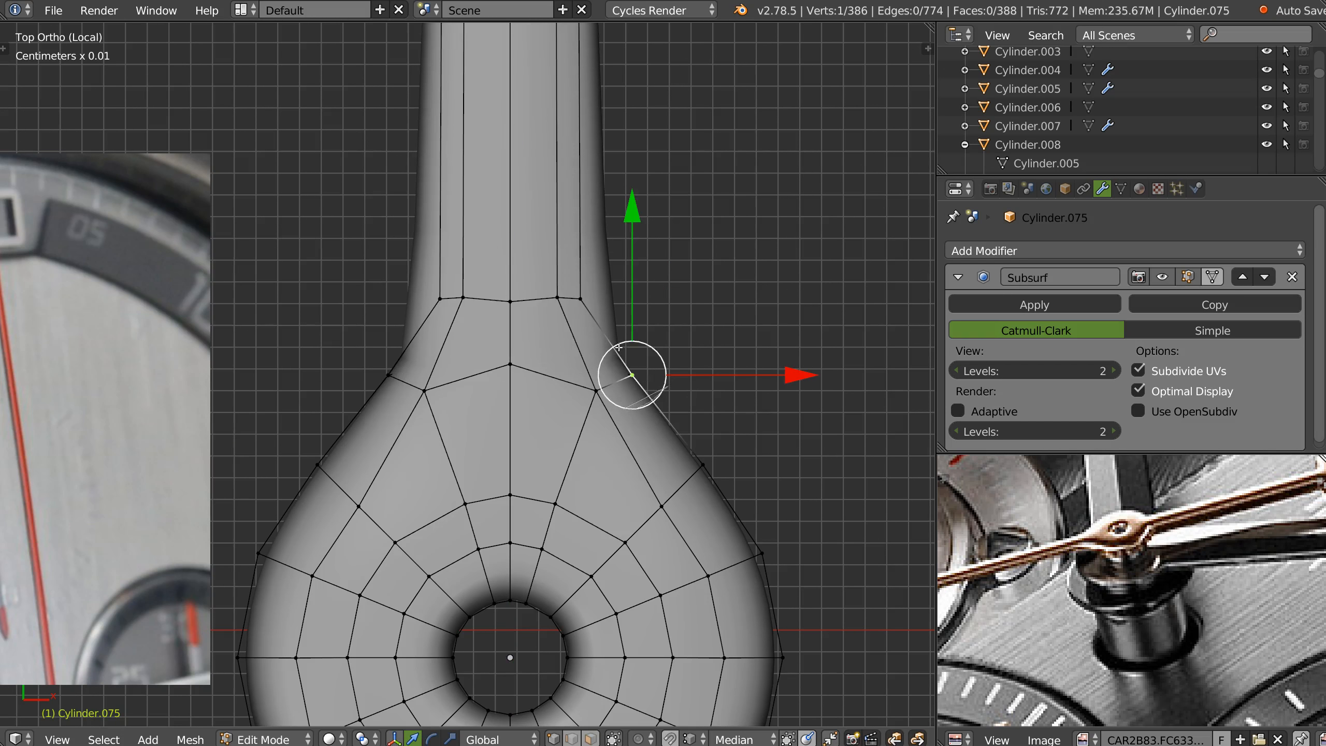
shift+right_click(590, 398)
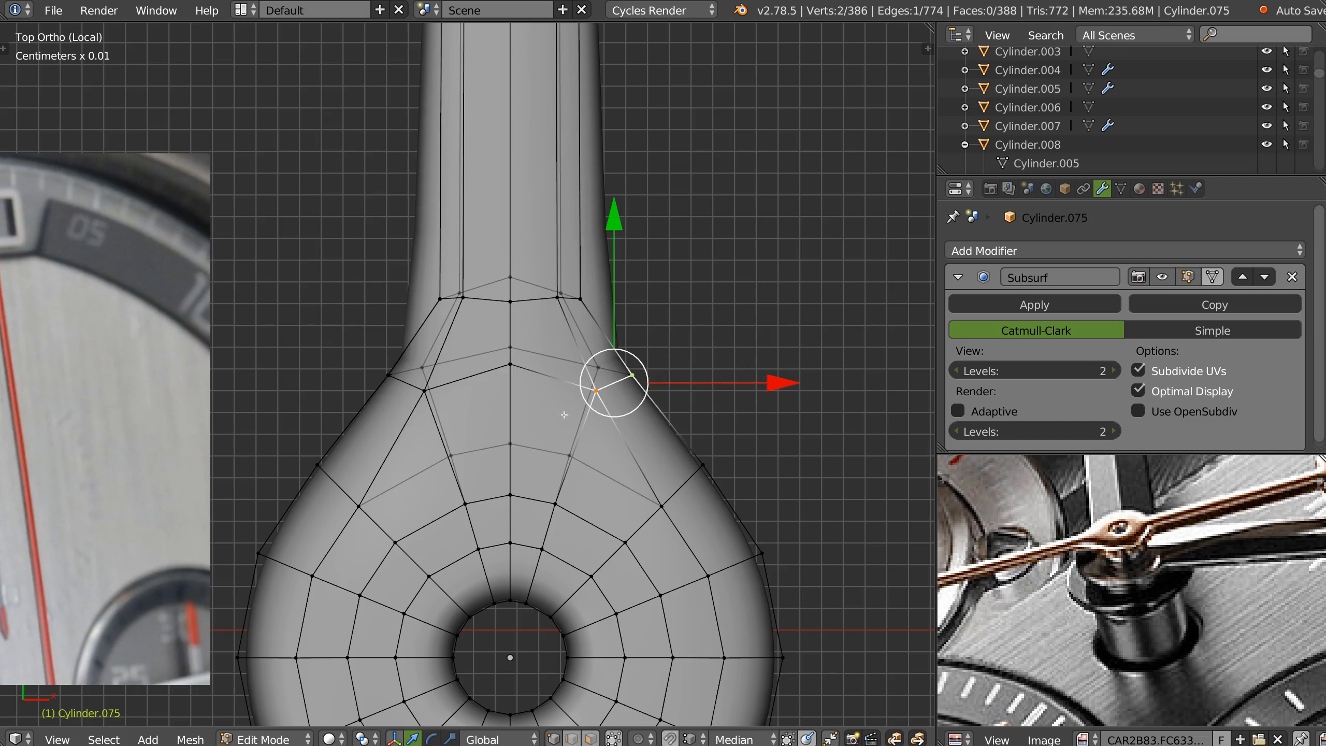
right_drag(601, 371, 606, 356)
right_click(607, 345)
drag(601, 261, 609, 396)
ctrl+drag(750, 390, 601, 389)
right_click(573, 459)
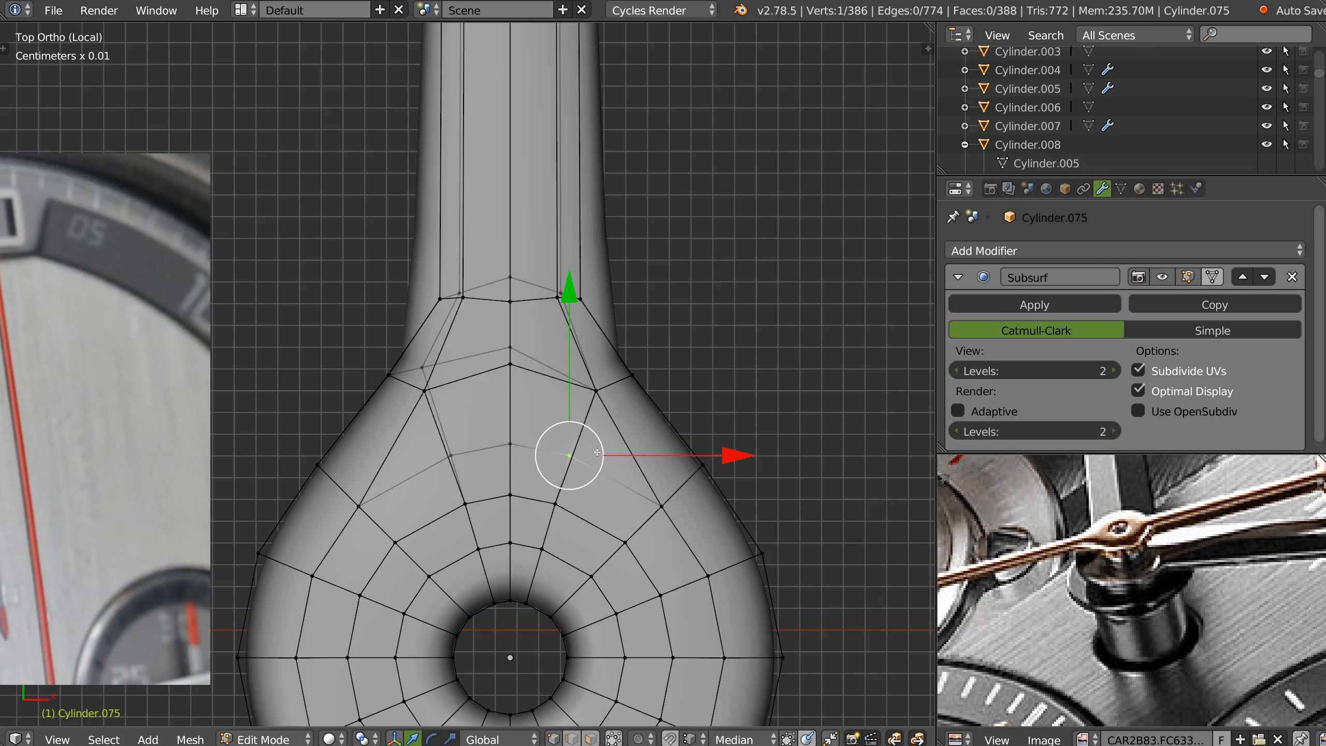
Examine the hub hole and the junction with the long pointer from several oblique angles
middle_drag(633, 380, 577, 347)
scroll(747, 261, down, 7)
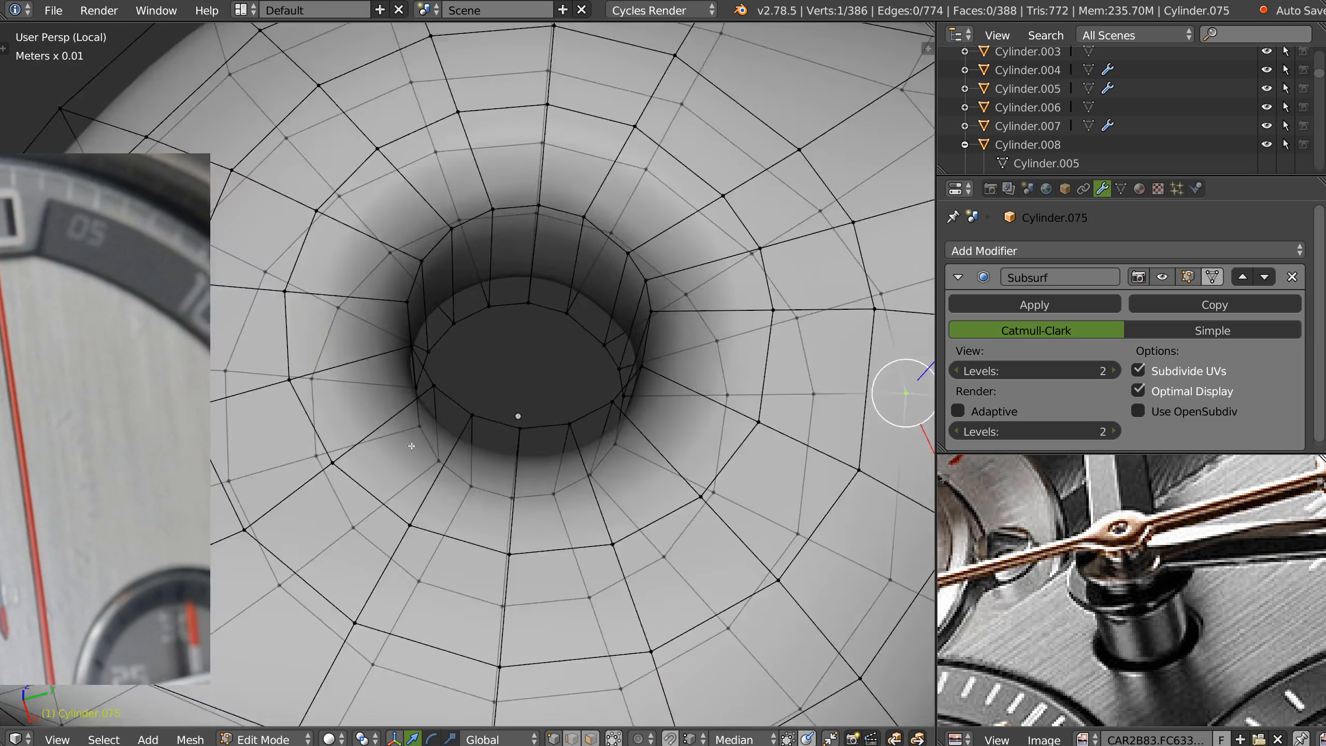
shift+middle_drag(768, 272, 531, 331)
key(Tab)
scroll(543, 348, up, 2)
right_click(610, 355)
ctrl+drag(613, 234, 529, 355)
right_click(681, 350)
ctrl+drag(681, 208, 610, 348)
middle_drag(704, 323, 532, 362)
middle_drag(574, 407, 551, 343)
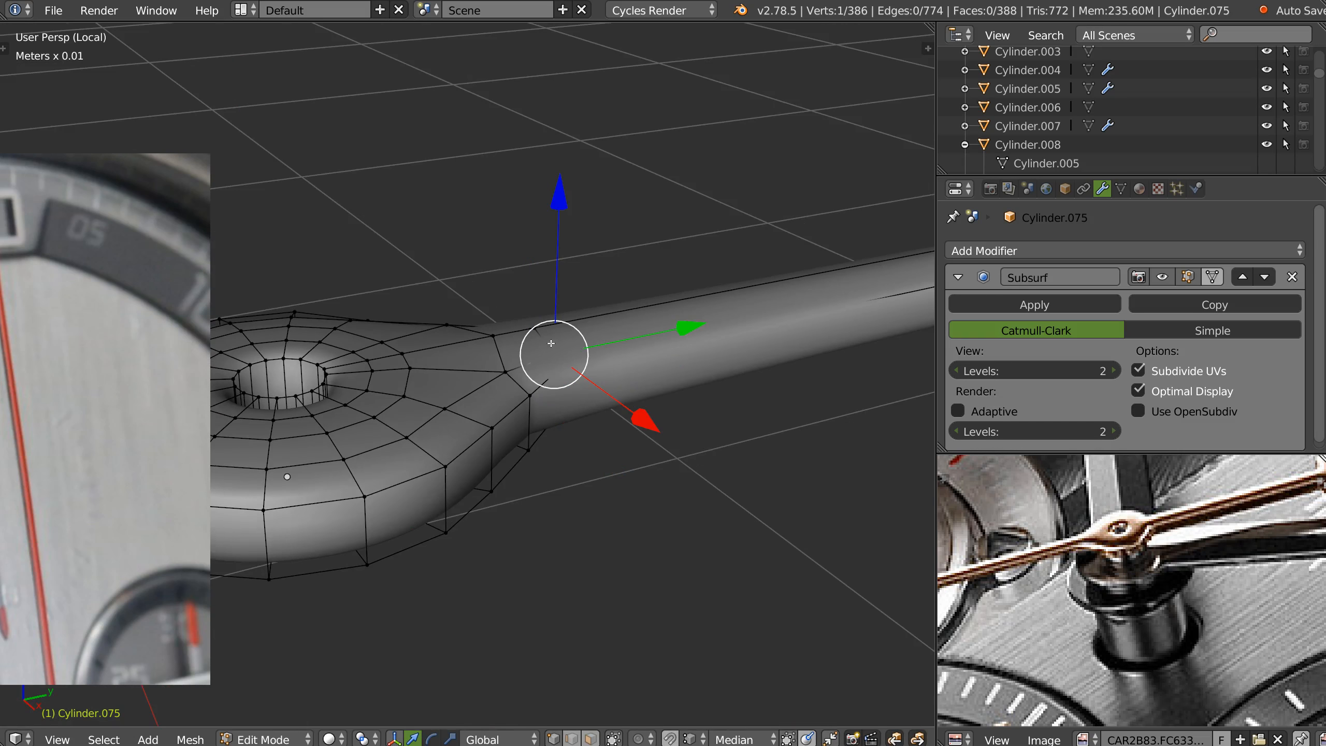
middle_drag(567, 207, 674, 294)
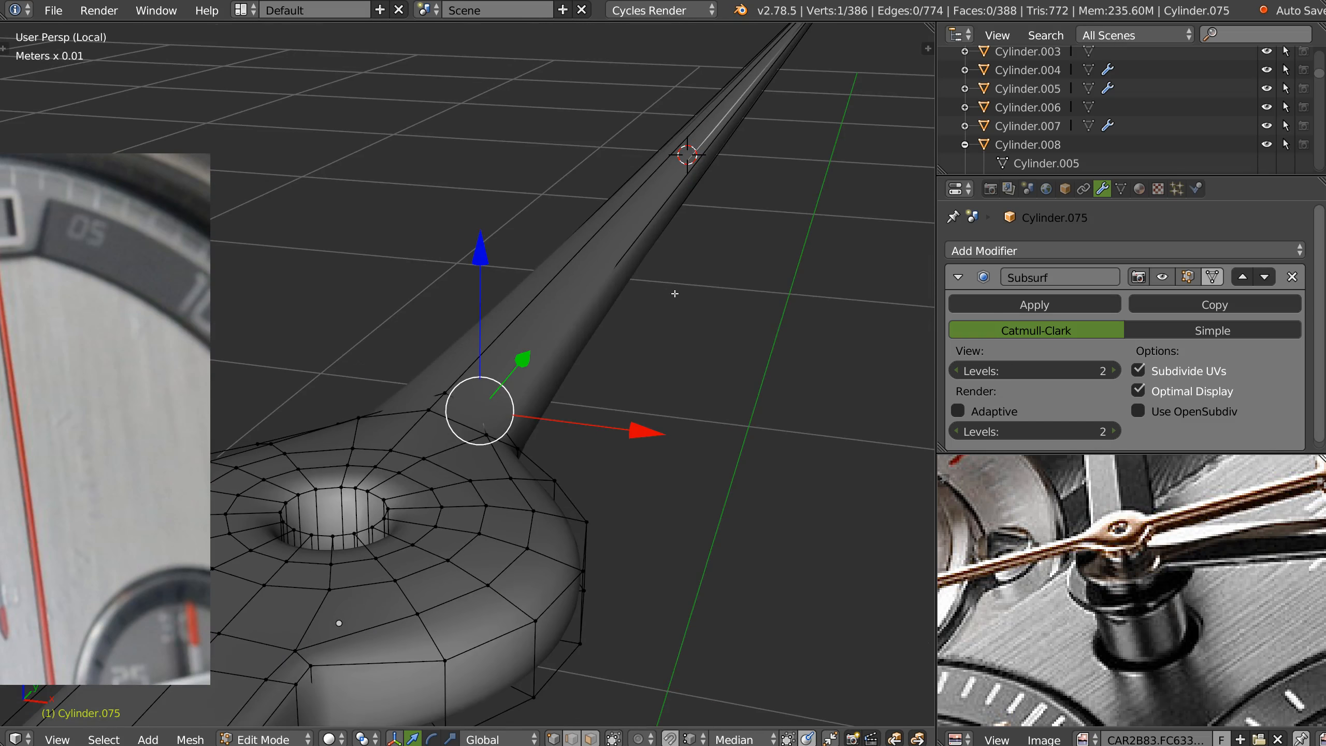
Try shifting the selected vertex at the long pointer's base slightly along Z and check the surface around the neck
key(g)
key(z)
drag(481, 245, 482, 242)
middle_drag(481, 249, 482, 326)
shift+middle_drag(470, 444, 544, 319)
middle_drag(486, 382, 500, 369)
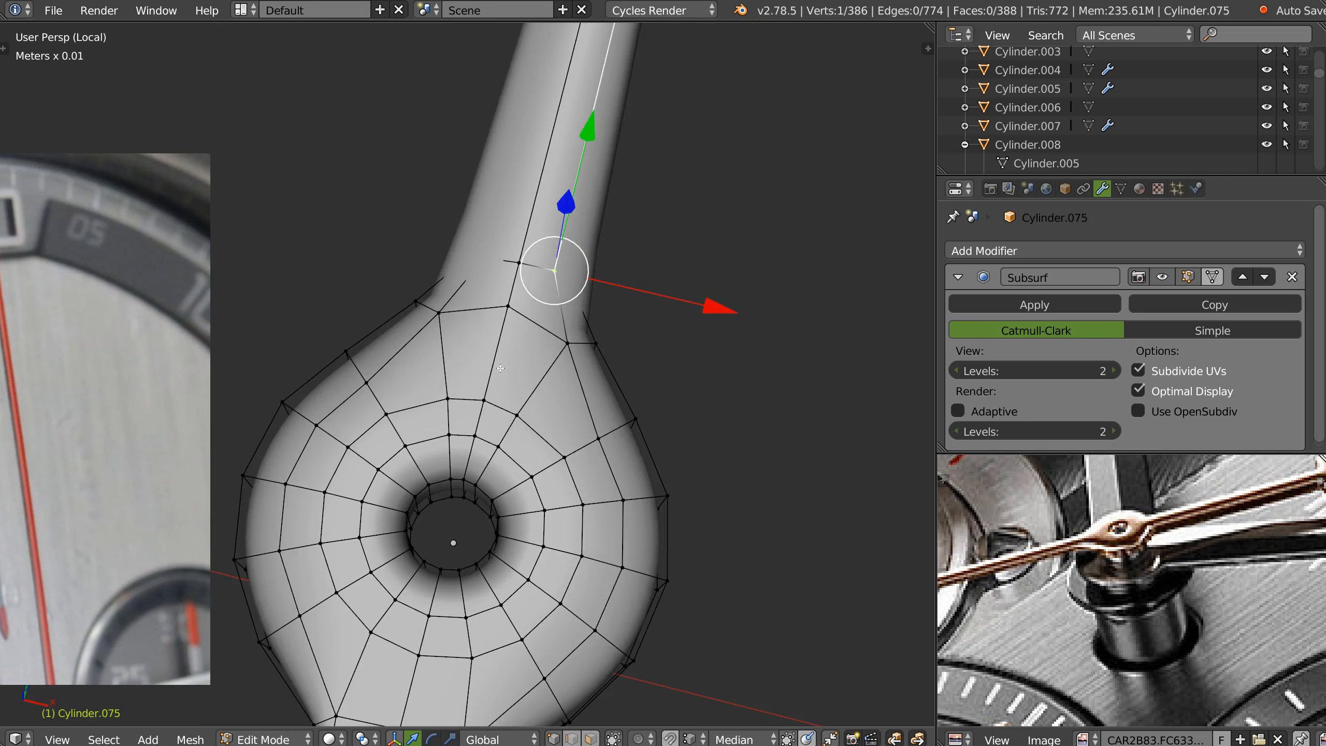
middle_drag(531, 436, 468, 450)
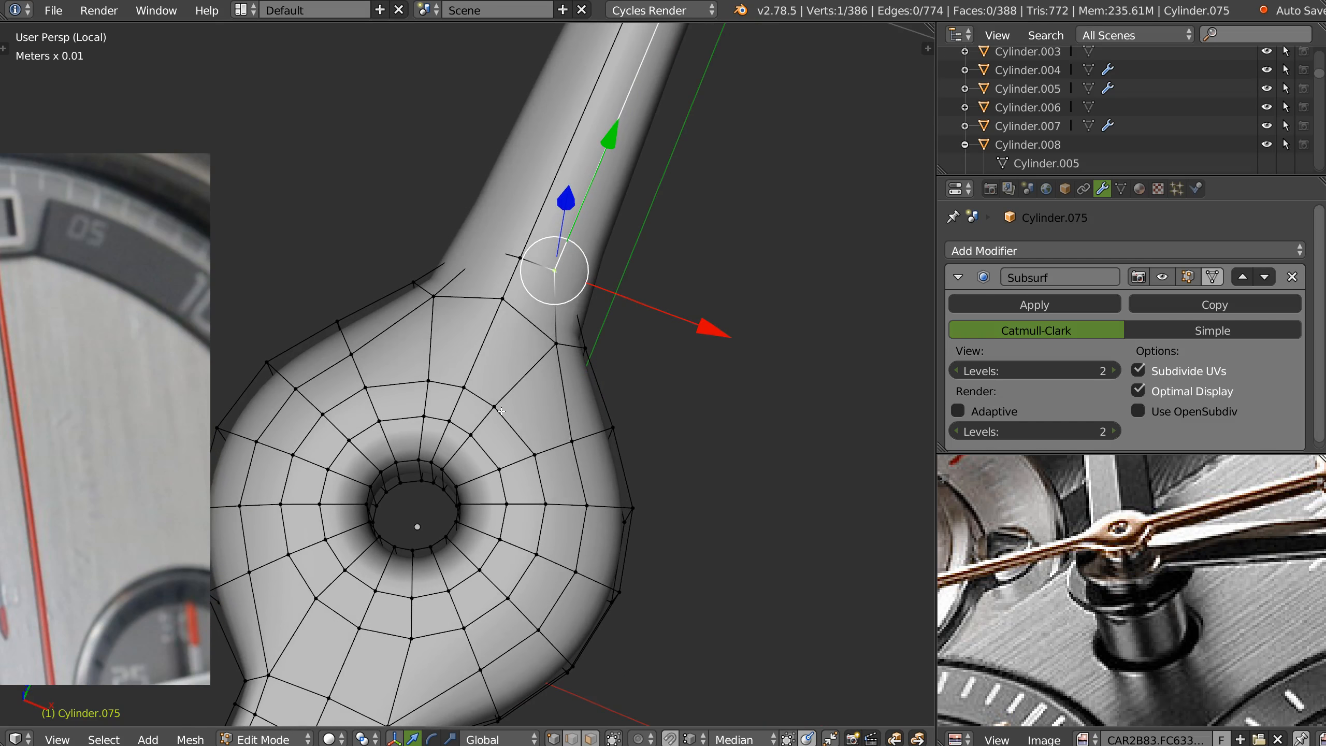
Undo the recent edits back to before the hub edges were dissolved and the hand was symmetrized
key(ctrl+z)
key(ctrl+z)
key(ctrl+z)
key(ctrl+z)
key(ctrl+z)
key(ctrl+z)
key(ctrl+z)
key(ctrl+z)
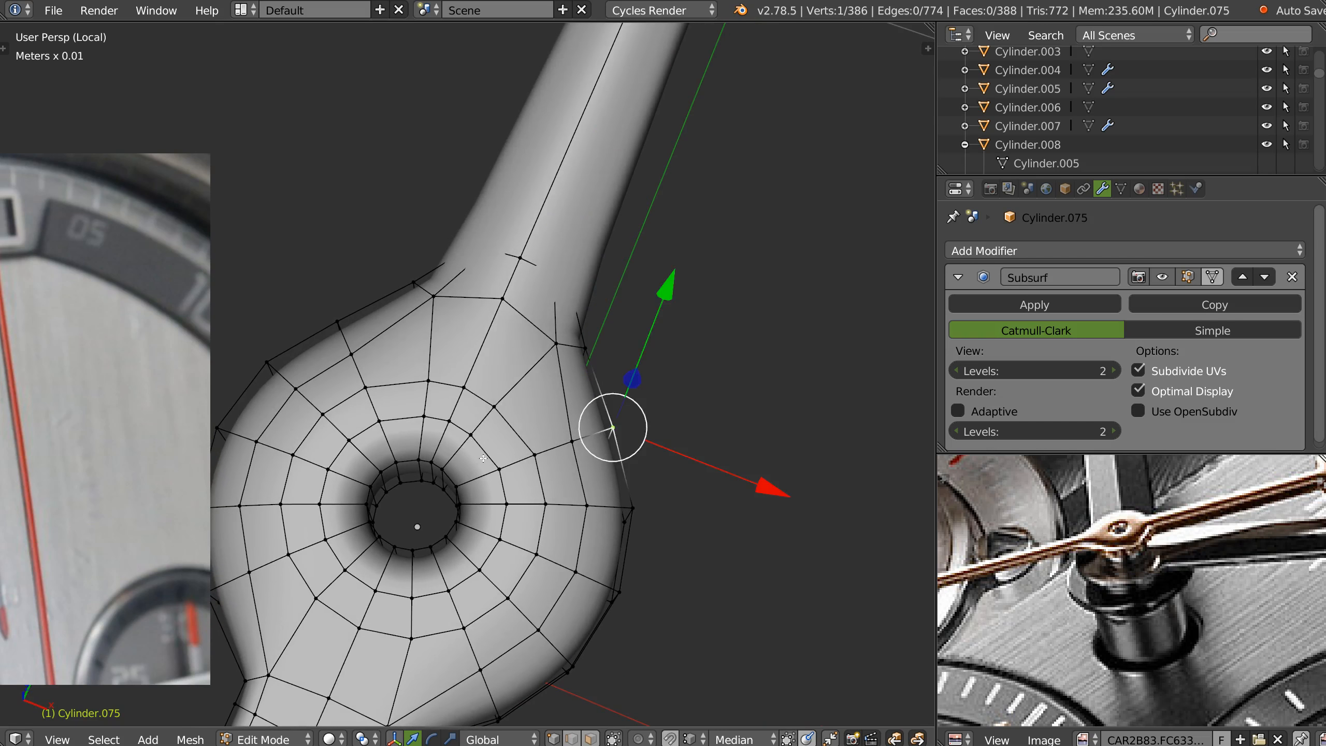
key(ctrl+z)
key(ctrl+z)
key(ctrl+z)
key(ctrl+z)
key(ctrl+z)
key(ctrl+z)
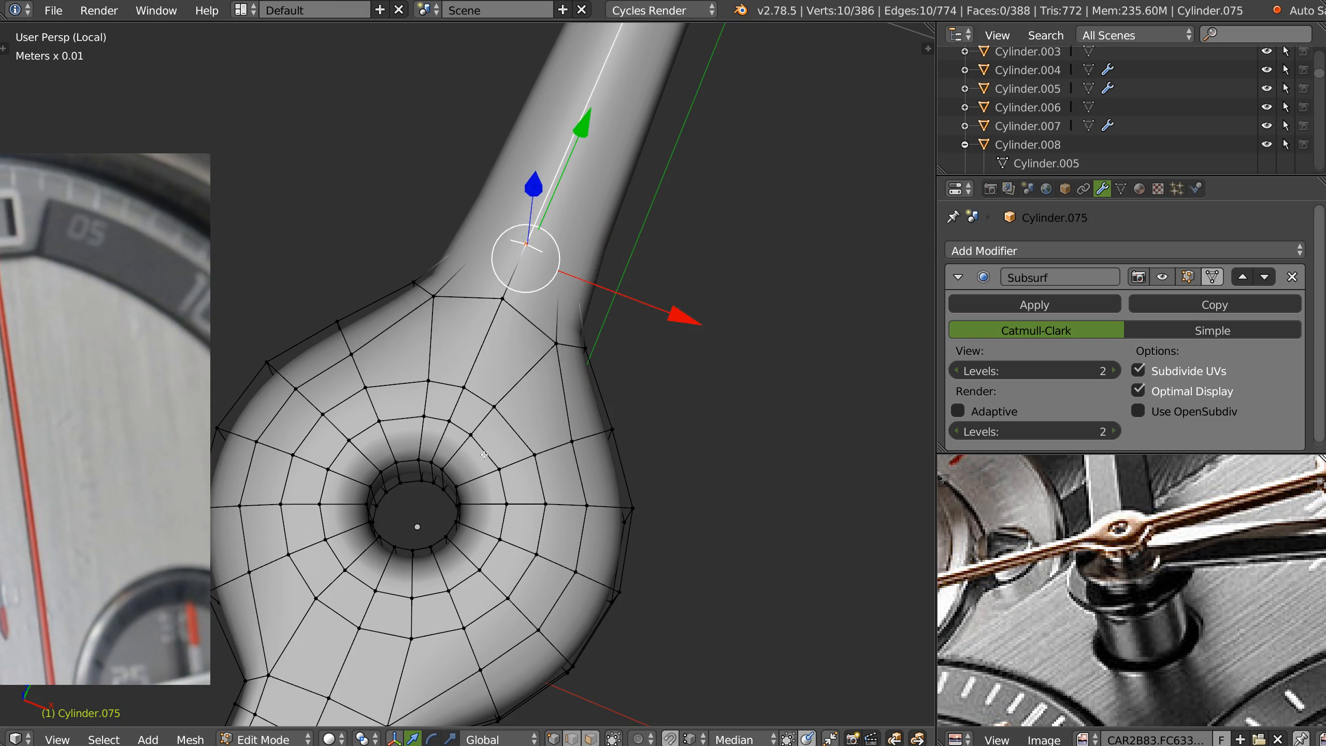
key(ctrl+z)
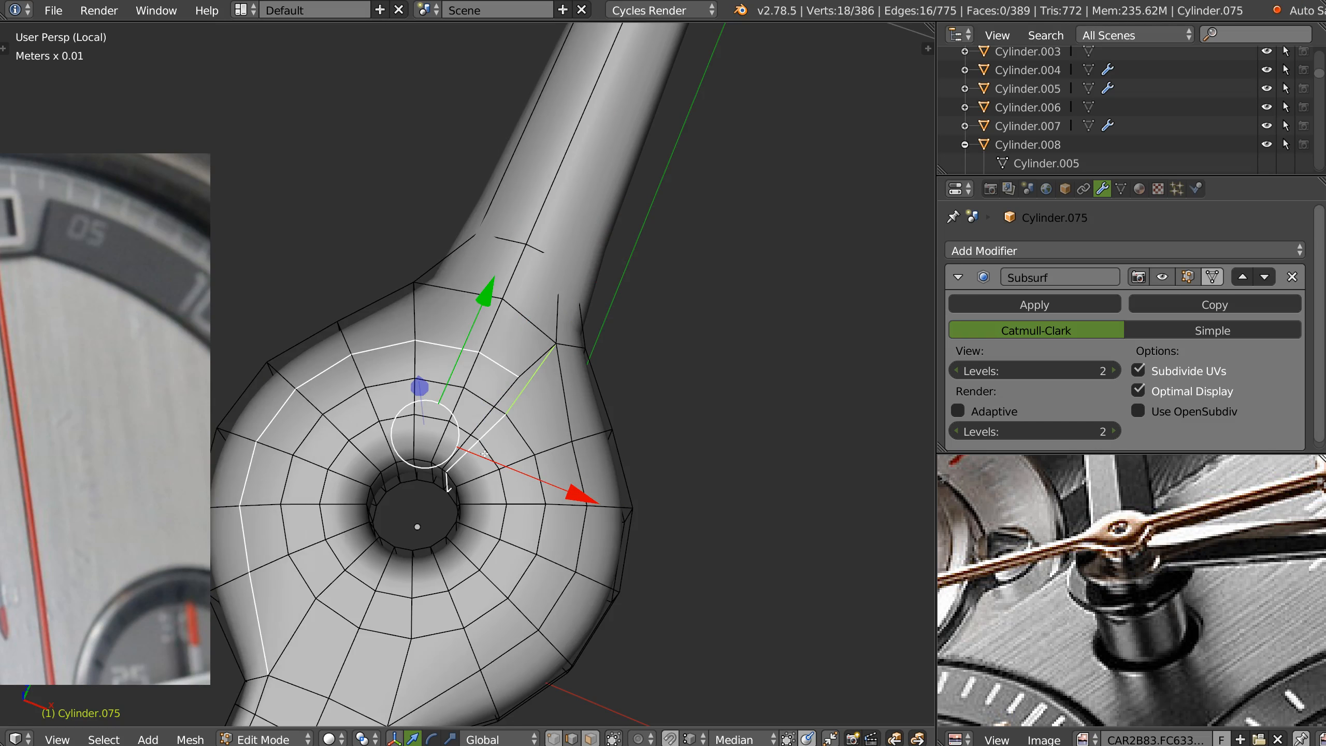
key(ctrl+z)
Remove the Subsurf modifier and dissolve the extra radial edge run between the hub hole and the long pointer's neck
right_click(527, 370)
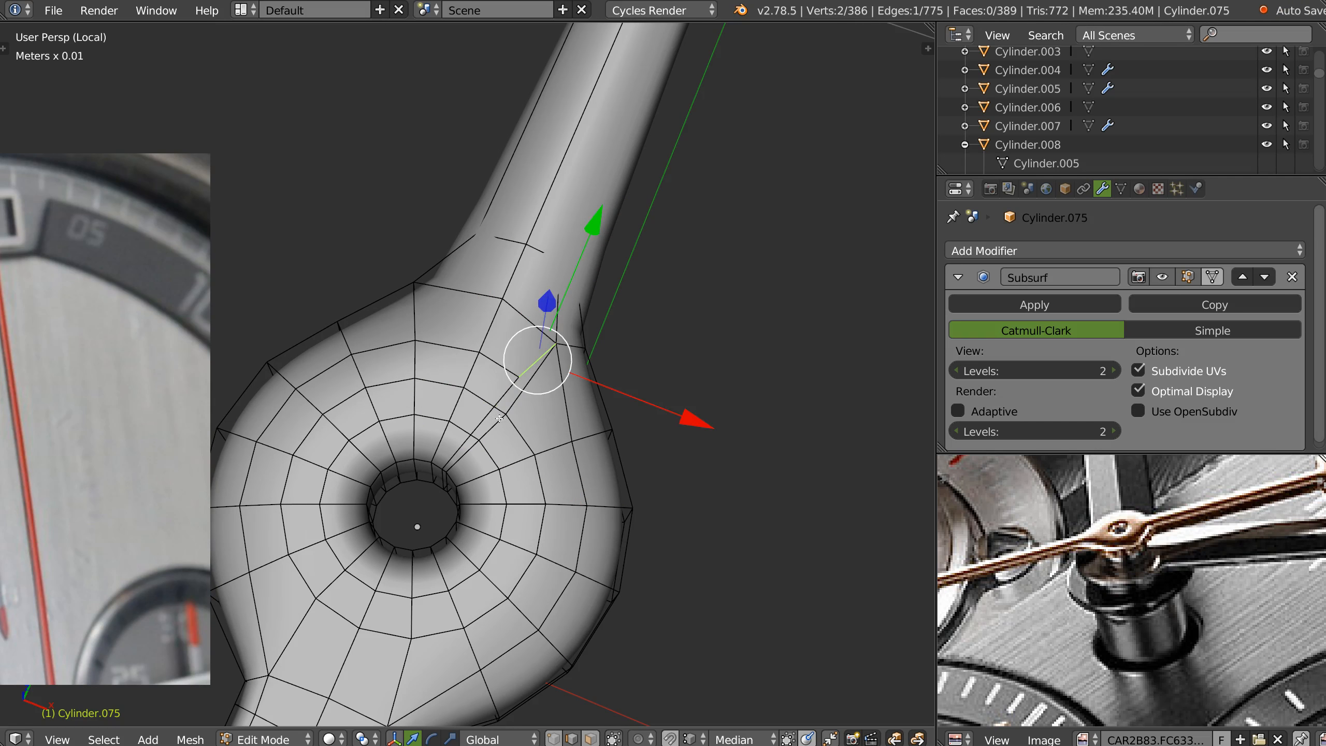
shift+right_click(502, 398)
shift+right_click(481, 423)
shift+right_click(462, 452)
middle_drag(462, 453, 324, 141)
shift+right_click(488, 461)
shift+right_click(473, 464)
shift+right_click(468, 493)
shift+right_click(444, 432)
shift+right_click(491, 445)
key(ctrl+z)
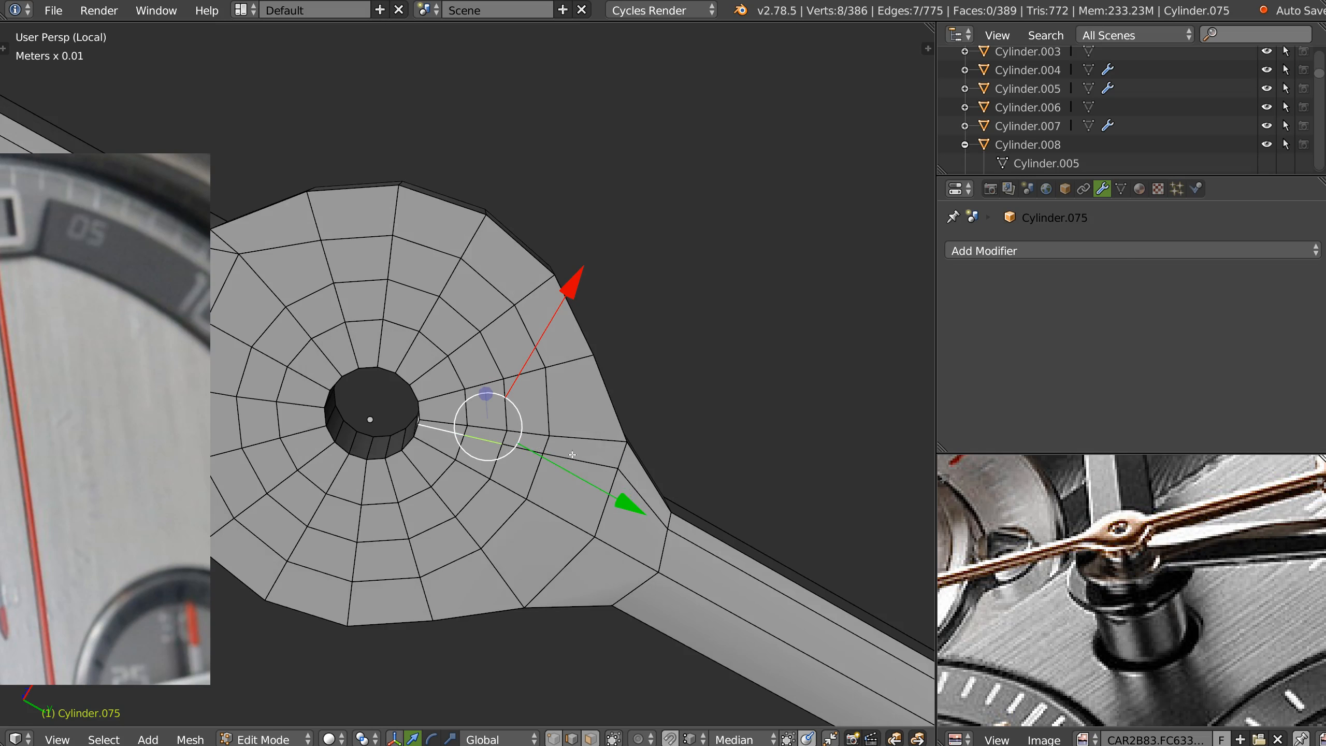
shift+right_click(600, 463)
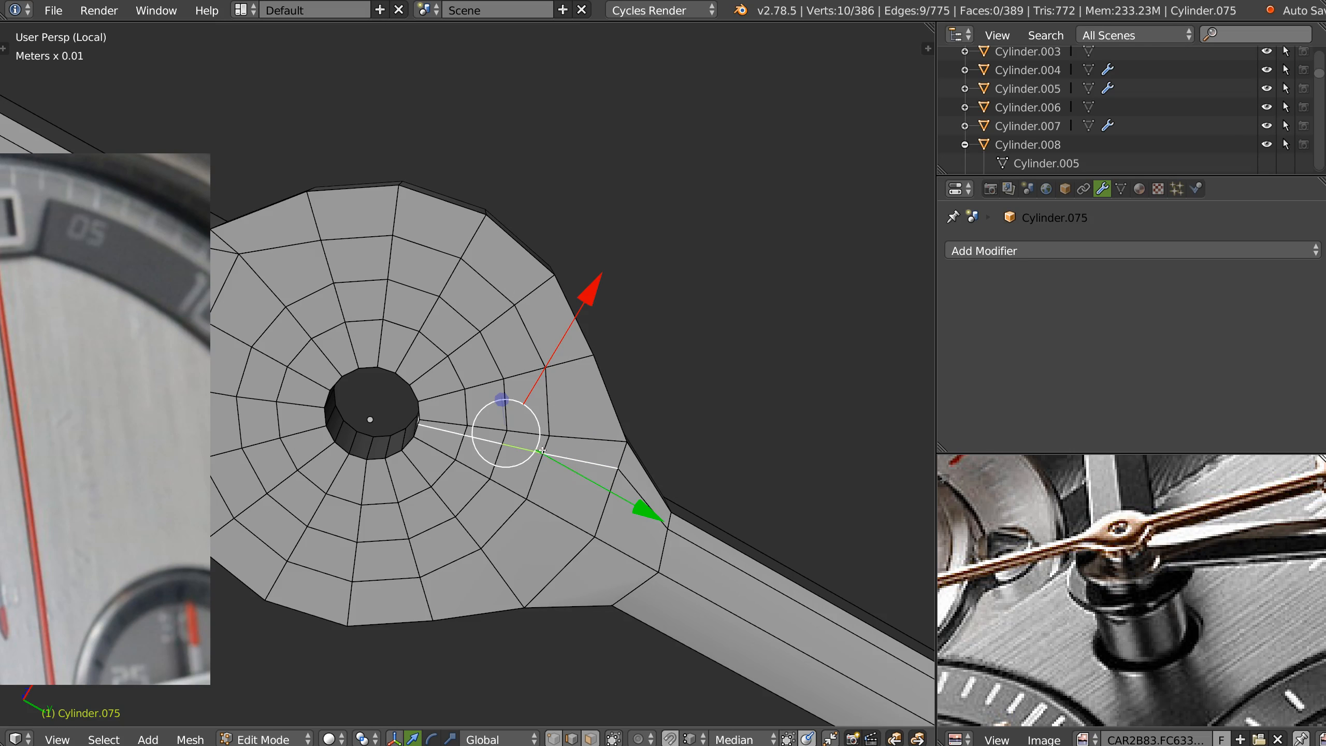
key(ctrl+x)
Examine the hand's side profile from the arrowhead to the hub and compare it with the reference photo
scroll(631, 266, down, 7)
middle_drag(631, 266, 544, 433)
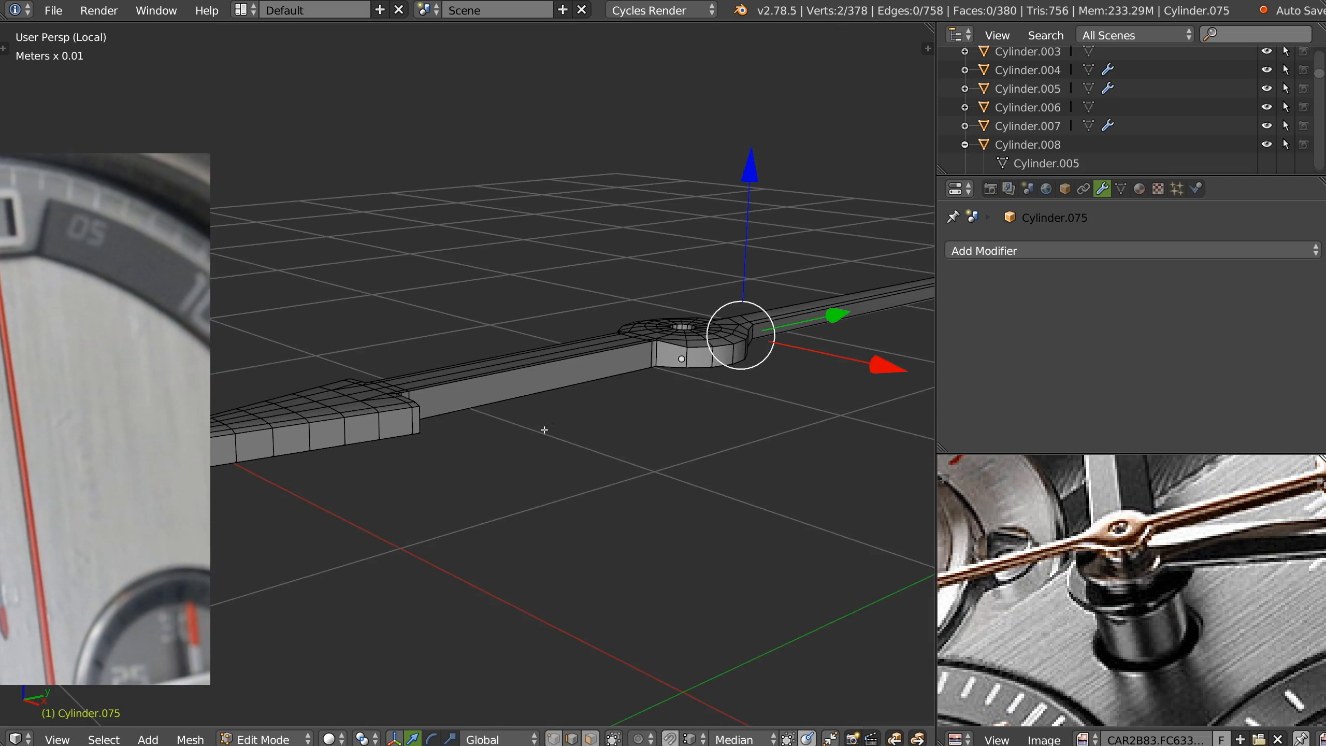
scroll(590, 417, up, 2)
shift+middle_drag(680, 348, 550, 407)
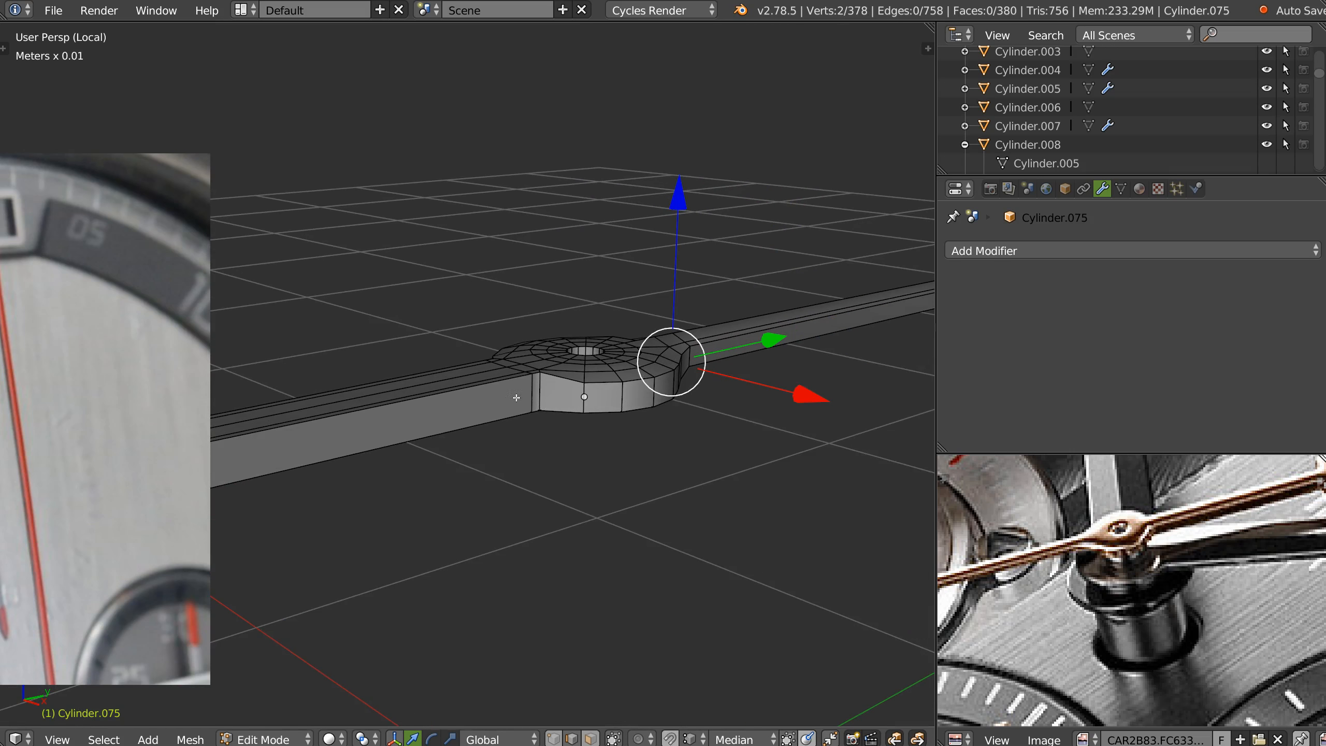
middle_drag(577, 347, 543, 414)
middle_drag(99, 674, 62, 386)
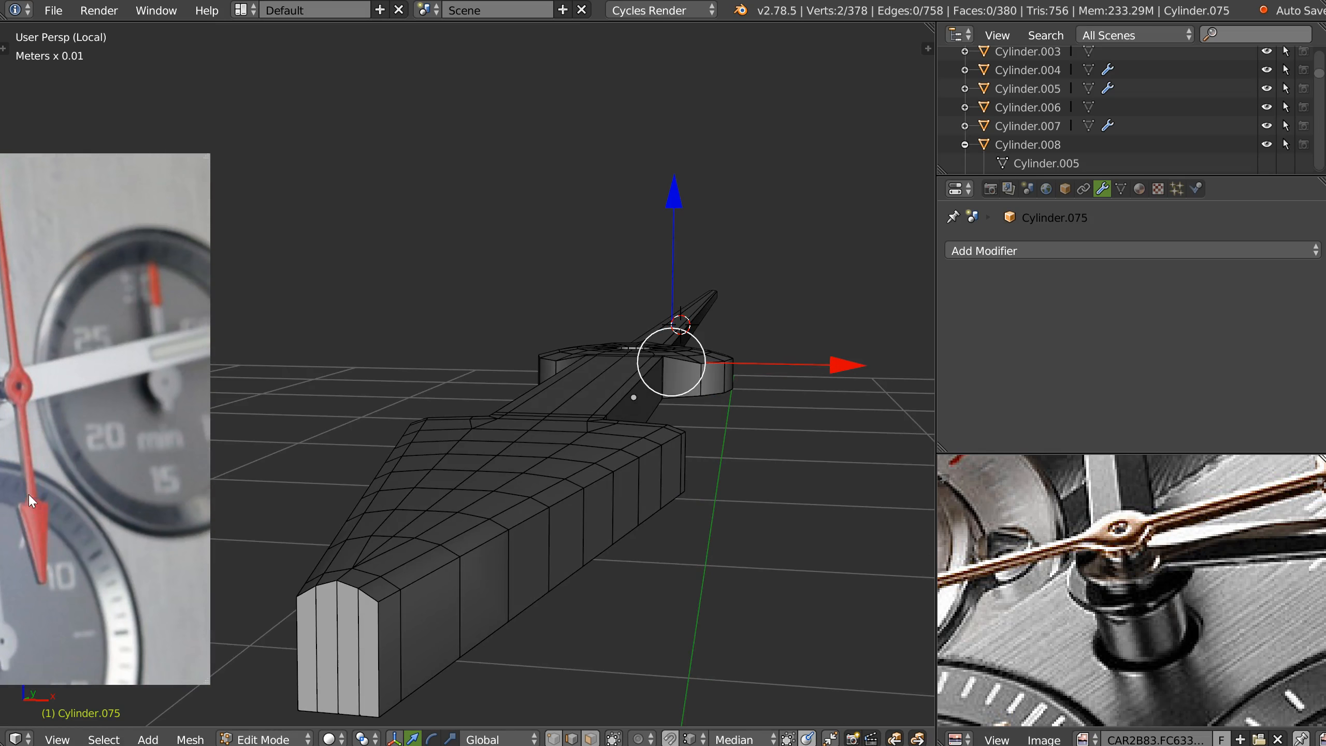
middle_drag(686, 362, 642, 400)
scroll(643, 400, up, 4)
middle_drag(692, 337, 752, 355)
middle_drag(562, 398, 603, 368)
Select all underside vertices of the hand from the front view and align them to their lowest Z
key(KP_3)
key(ctrl+KP_3)
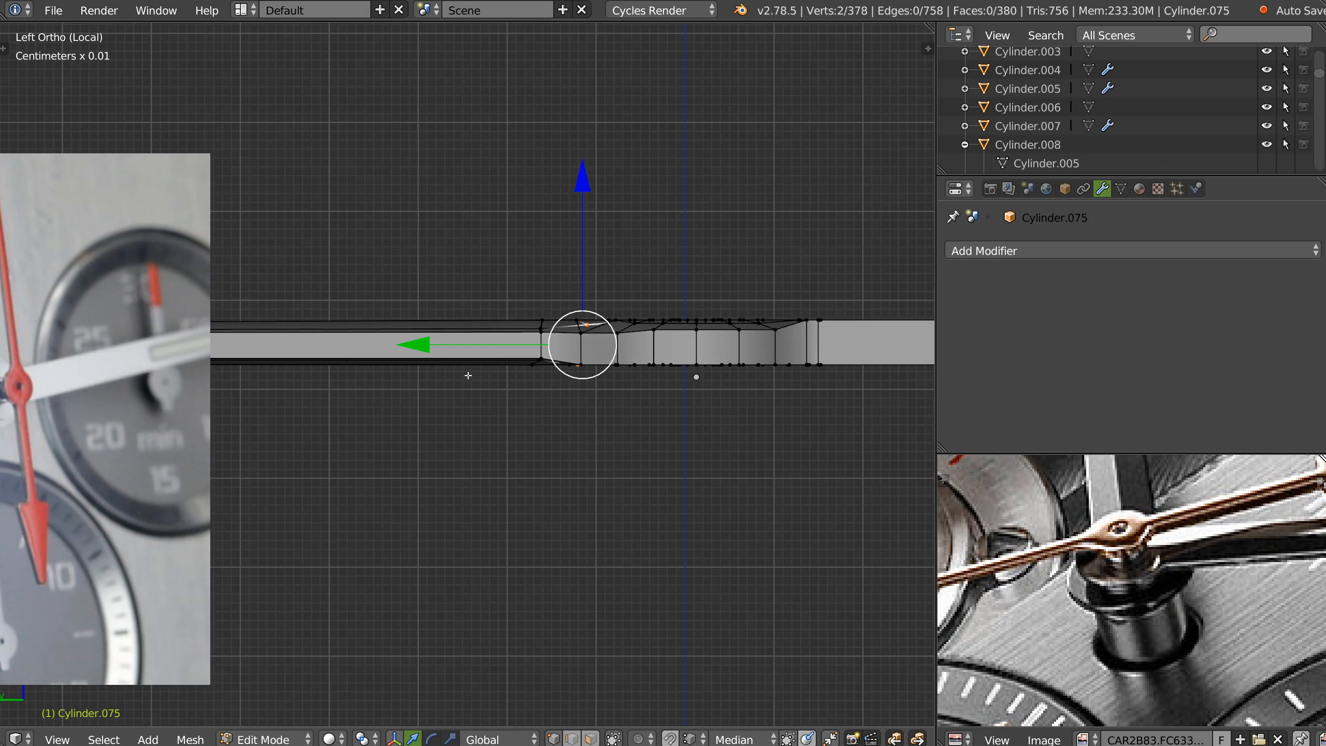
key(q)
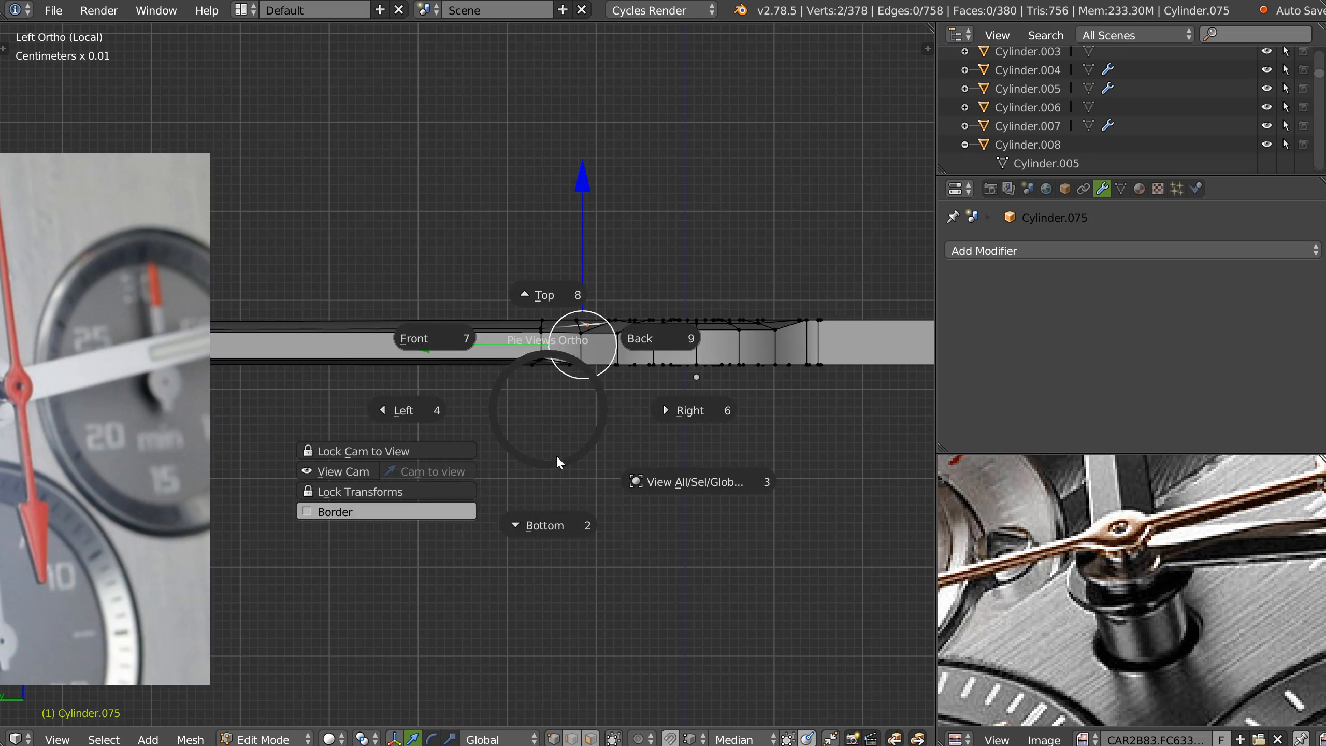
click(446, 336)
key(Tab)
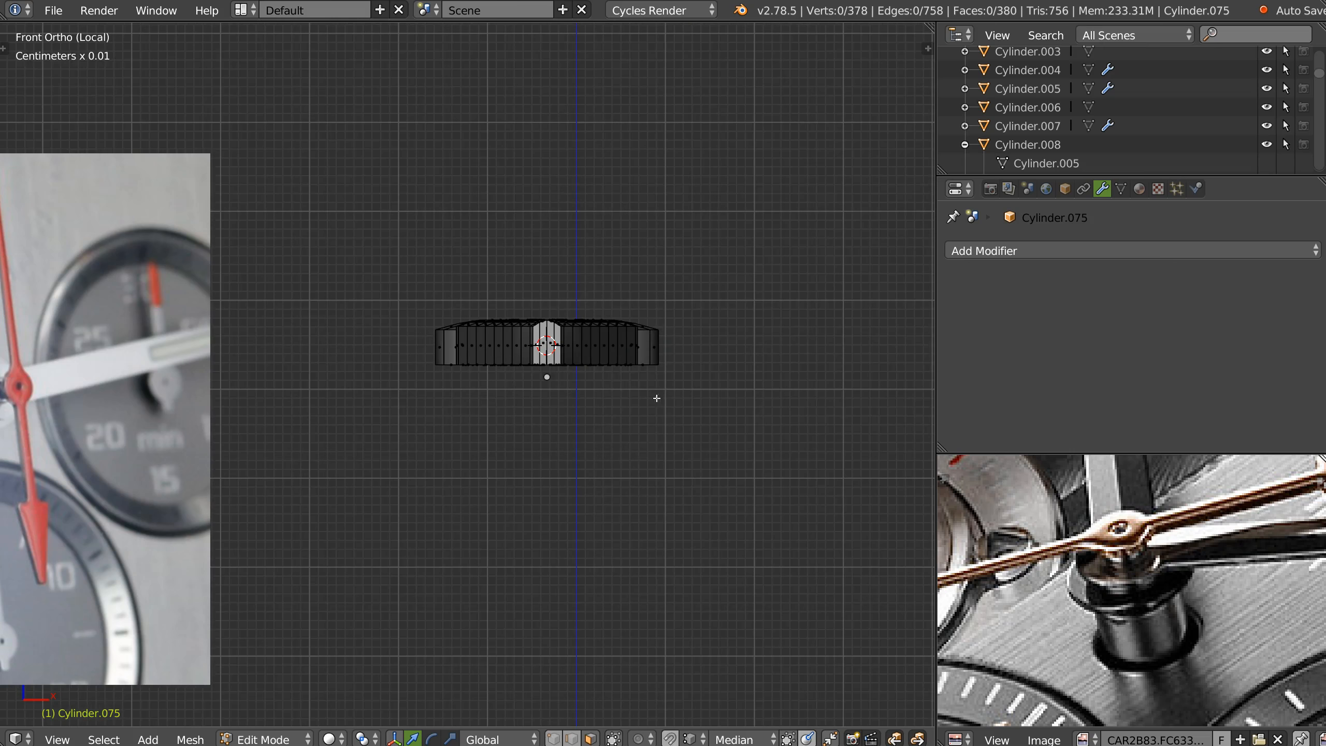
key(Tab)
key(Tab)
click(408, 320)
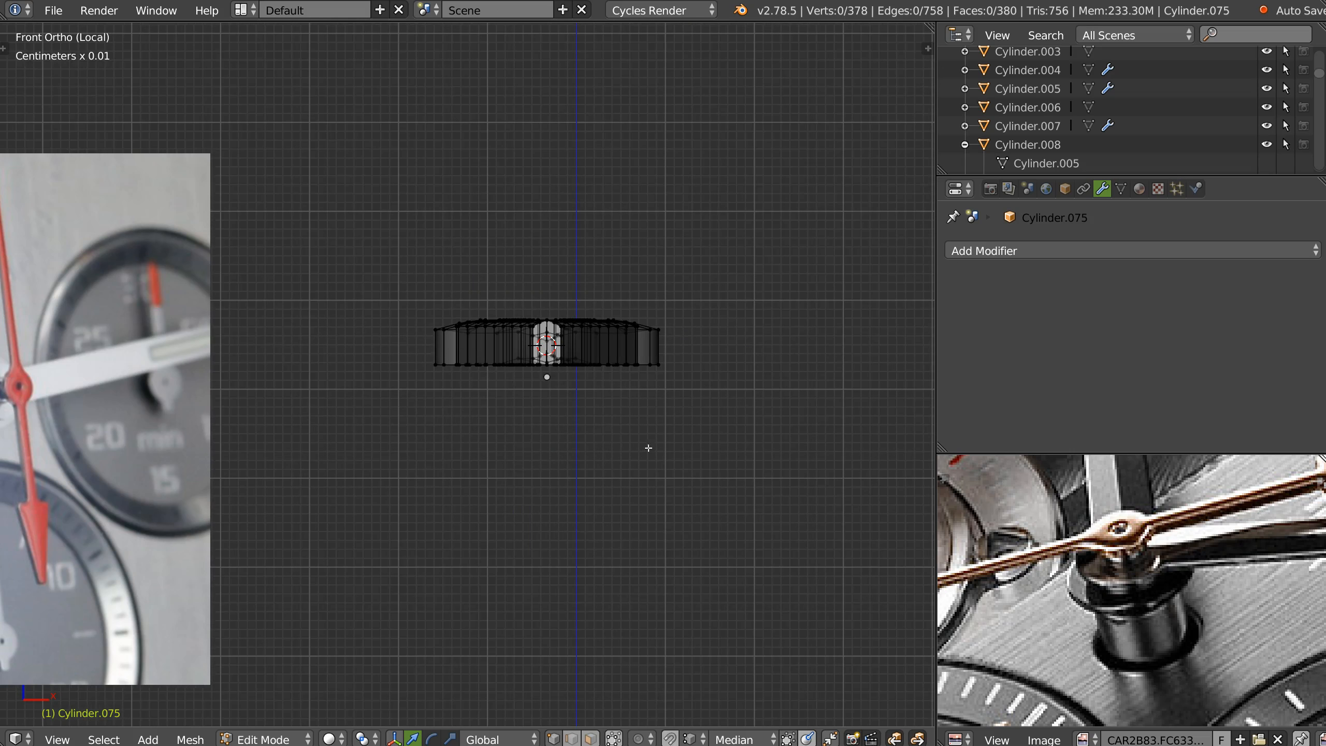
drag(767, 436, 334, 349)
key(alt+x)
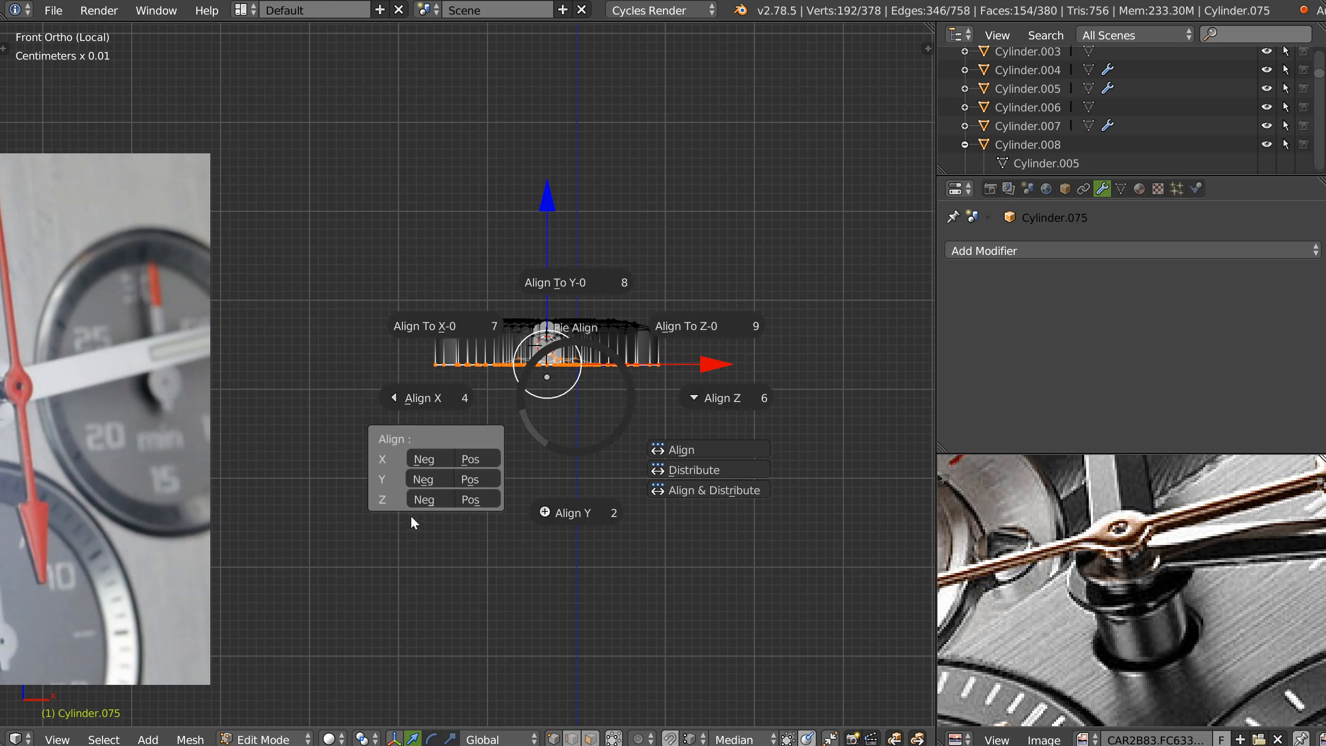
click(424, 499)
Lower the upper side-edge vertex where the arrow-side arm meets the hub slightly along Z
middle_drag(444, 488, 639, 324)
shift+middle_drag(687, 243, 562, 370)
scroll(562, 370, up, 3)
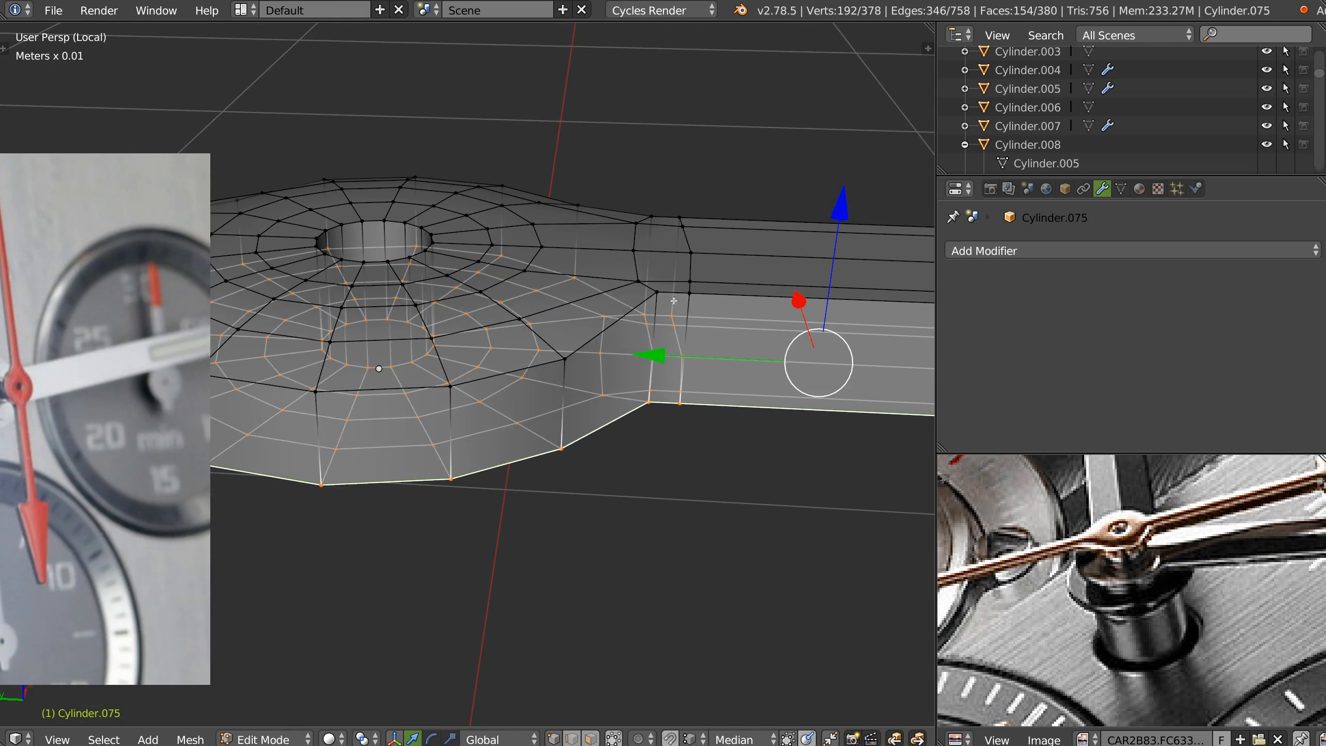
right_click(659, 294)
middle_drag(723, 305, 494, 363)
scroll(497, 364, down, 8)
scroll(494, 362, up, 5)
middle_drag(580, 378, 202, 414)
scroll(453, 336, up, 1)
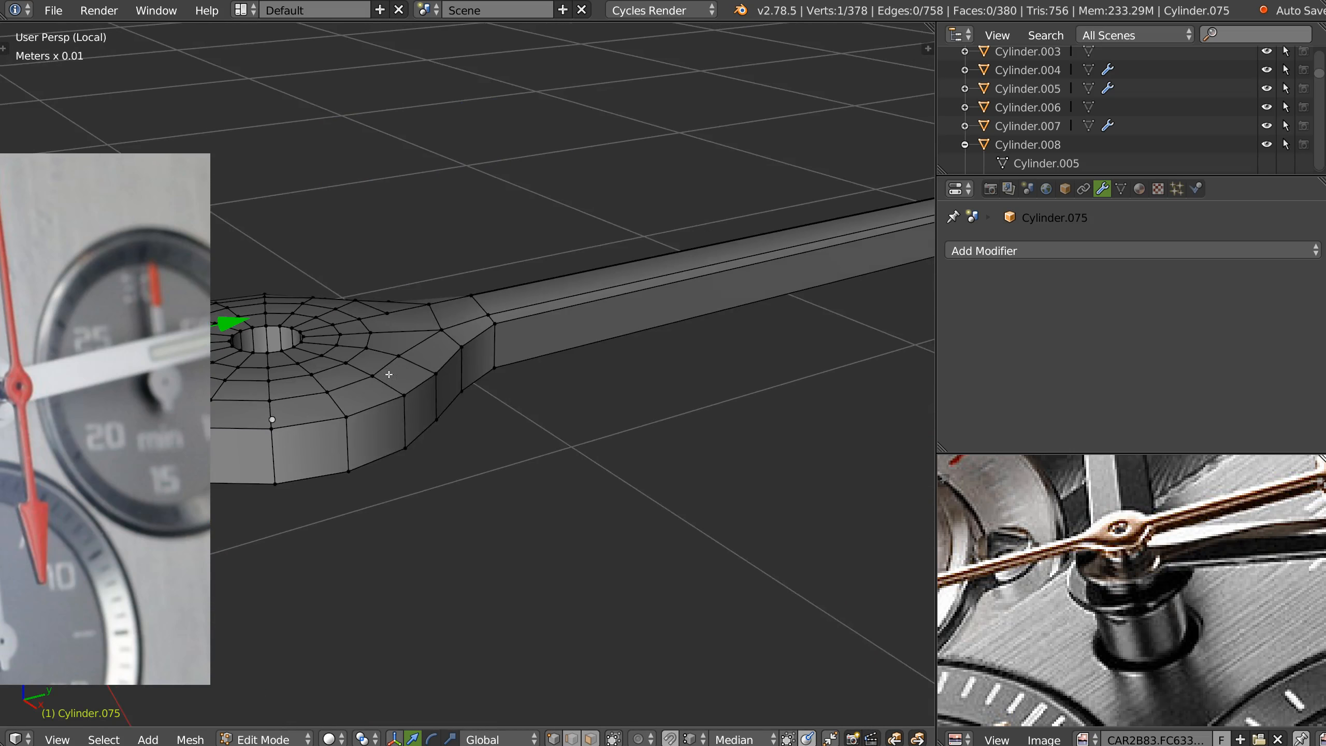
shift+middle_drag(388, 373, 688, 289)
scroll(455, 337, up, 1)
shift+middle_drag(410, 313, 554, 310)
right_click(598, 297)
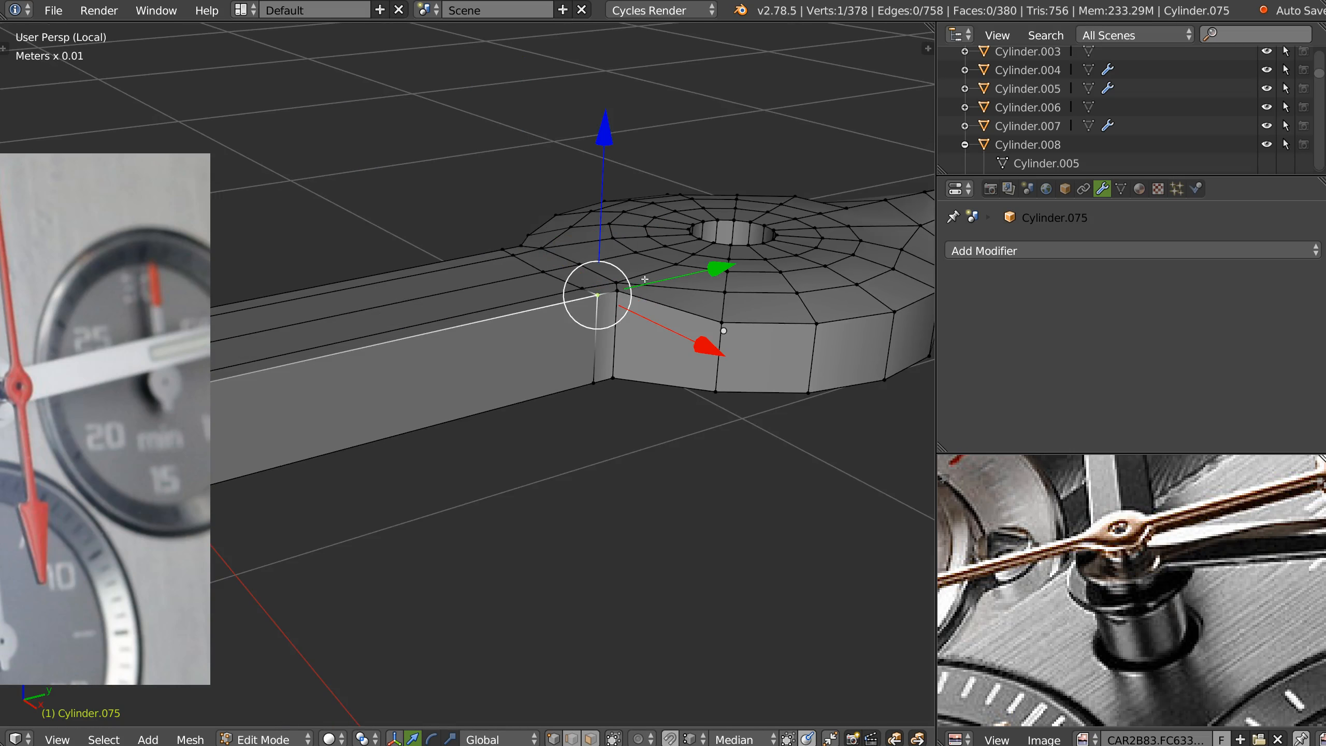
drag(620, 146, 610, 153)
Lower the adjacent inner pair of top vertices at the same arm-to-hub joint slightly along Z
shift+right_click(576, 287)
key(g)
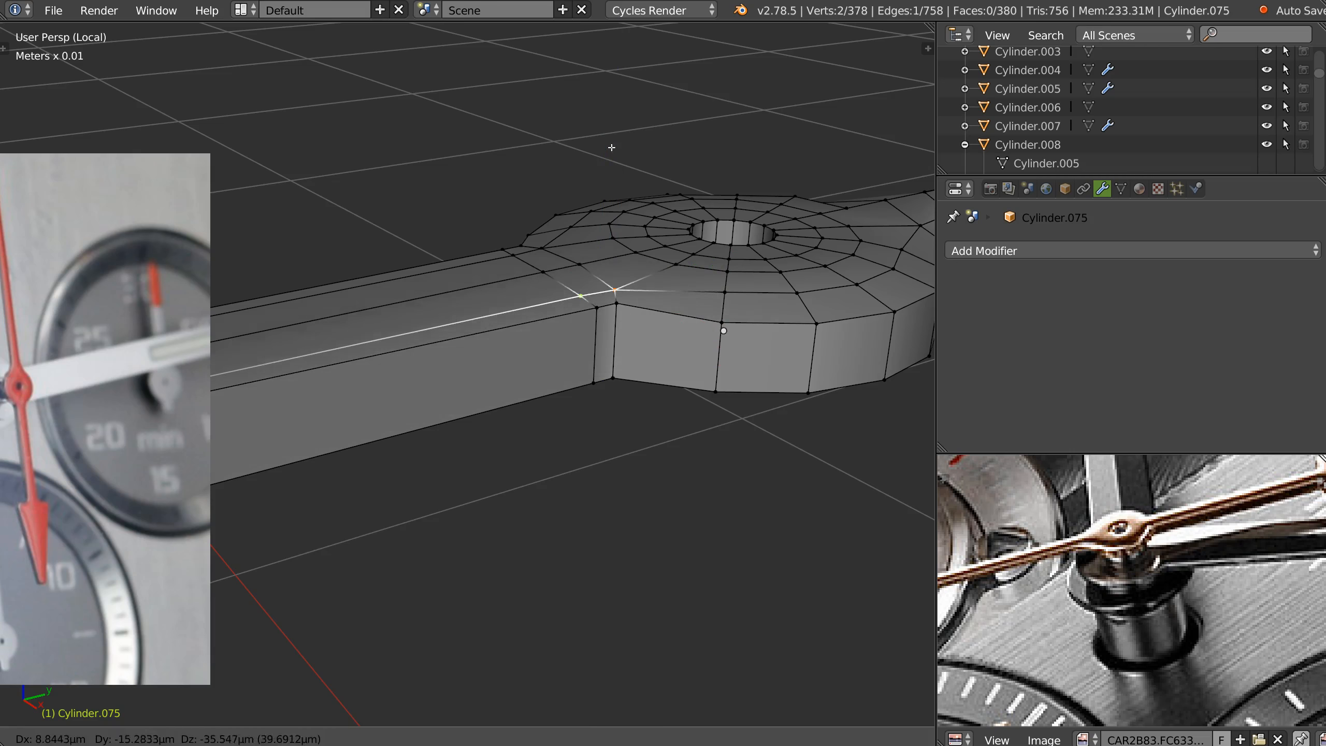
key(Escape)
drag(602, 128, 613, 160)
right_click(616, 304)
shift+right_click(597, 309)
Raise the two top vertices near the inner end of the arrowhead's rear edge slightly along Z
scroll(574, 261, down, 5)
shift+middle_drag(541, 314, 706, 275)
scroll(567, 291, up, 4)
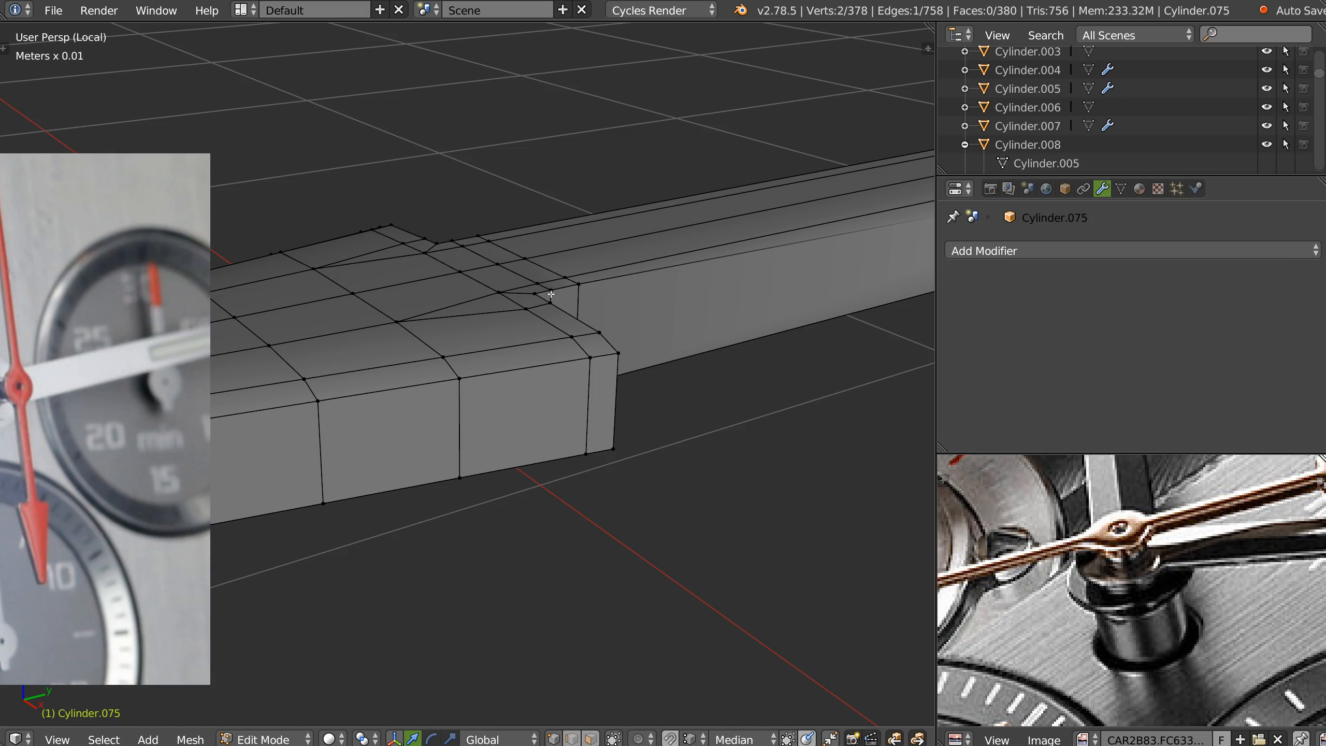
shift+middle_drag(748, 231, 734, 275)
scroll(564, 306, up, 3)
right_click(530, 331)
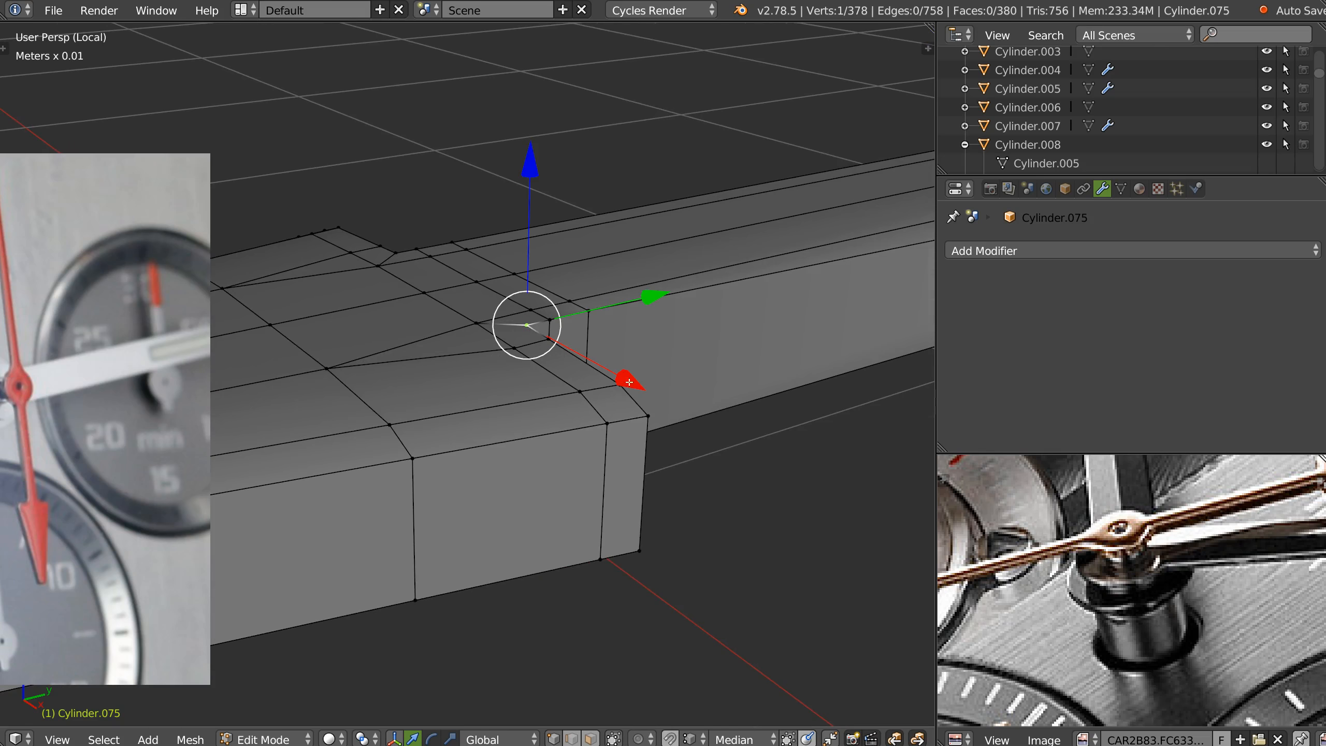
scroll(576, 356, down, 4)
middle_drag(576, 355, 462, 340)
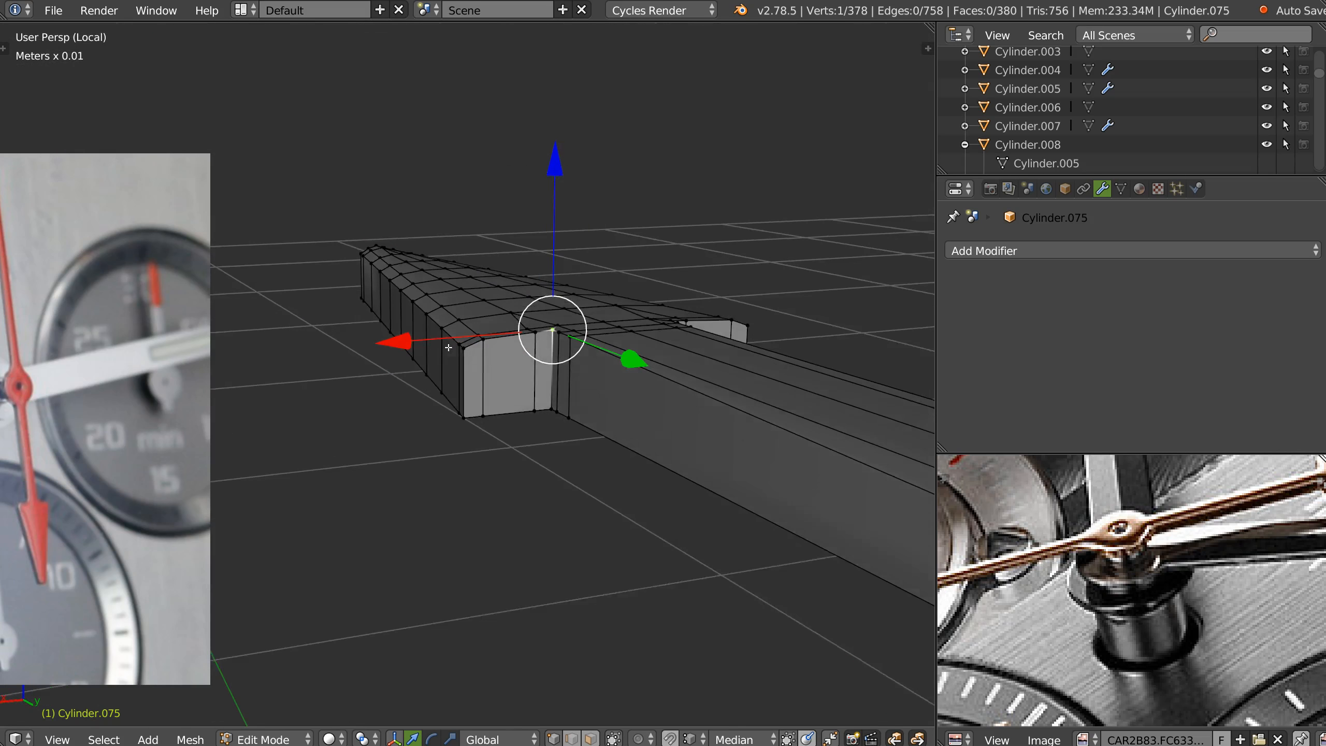
scroll(465, 340, up, 2)
scroll(562, 326, up, 3)
scroll(572, 313, up, 1)
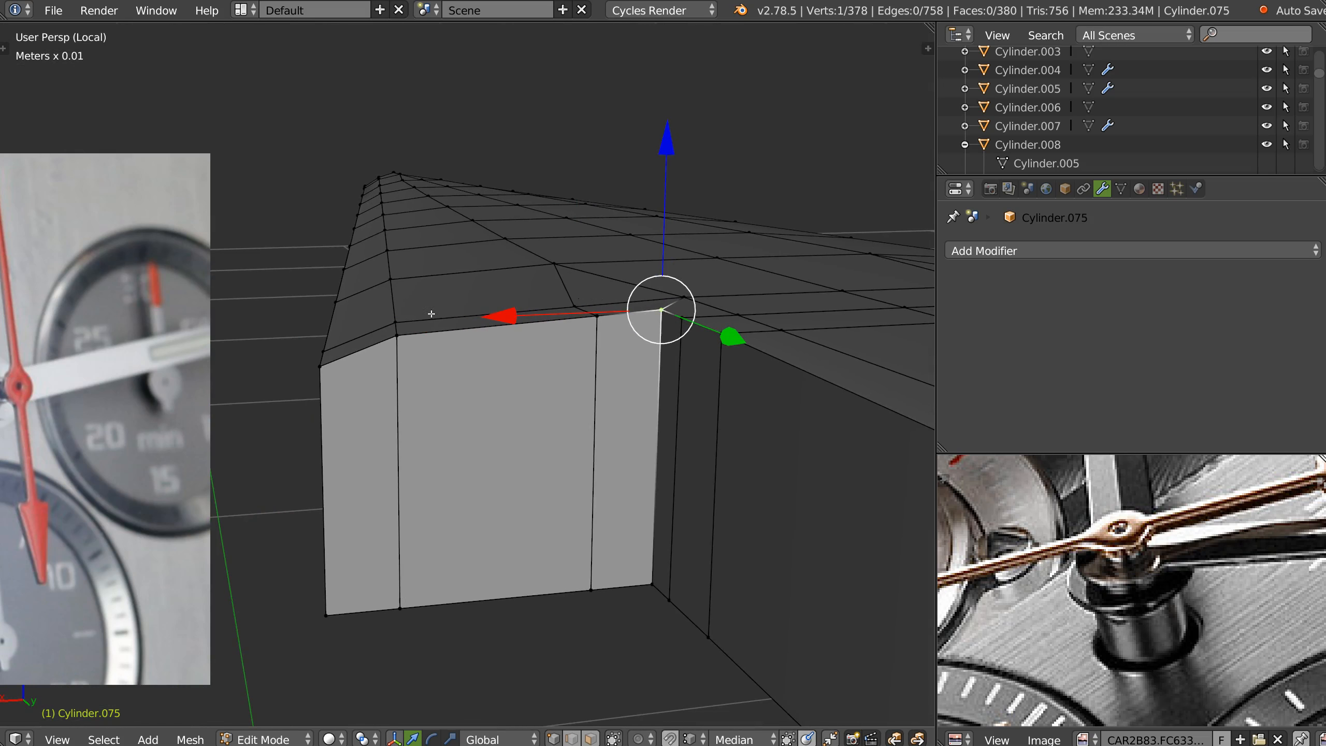
key(a)
right_click(576, 309)
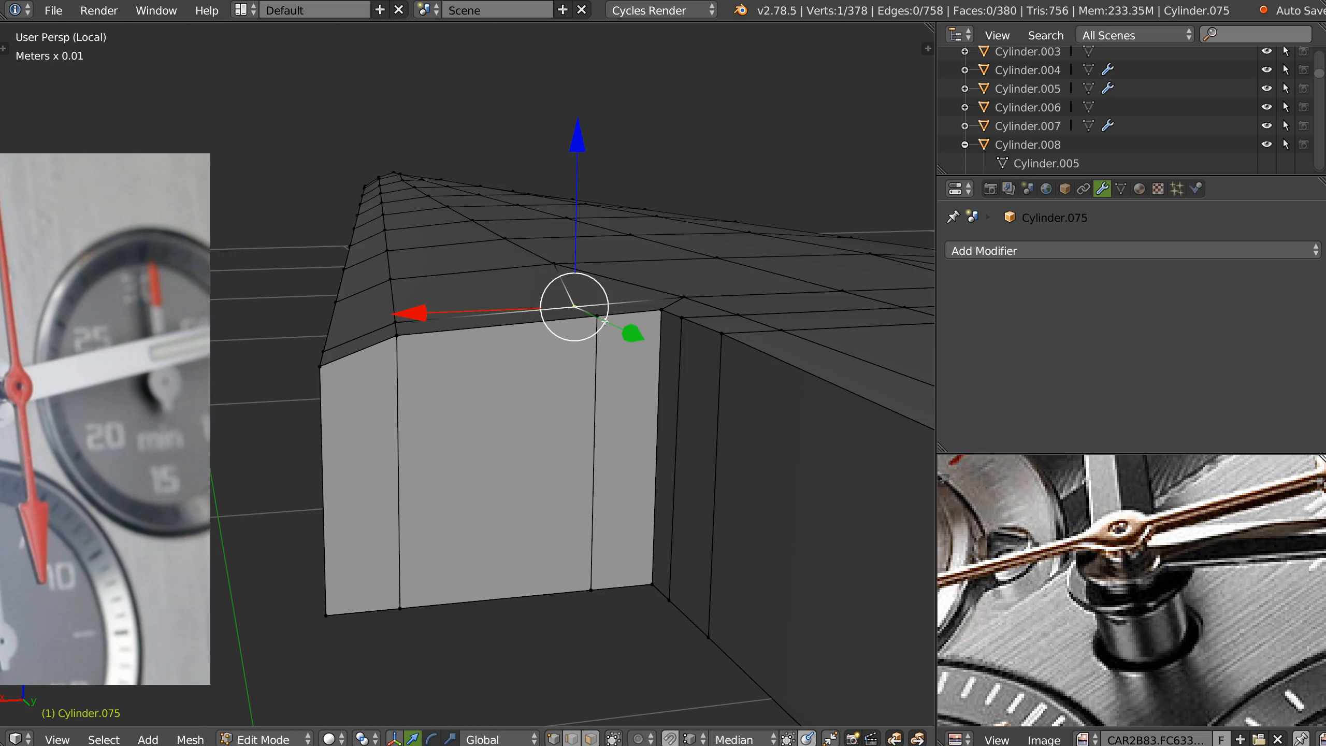
shift+right_click(596, 315)
drag(590, 162, 583, 134)
Lower the three upper vertices where the arrowhead meets the arm and the neighbouring rear-edge vertex along Z
right_click(572, 298)
right_click(662, 310)
ctrl+right_click(721, 337)
drag(695, 158, 696, 168)
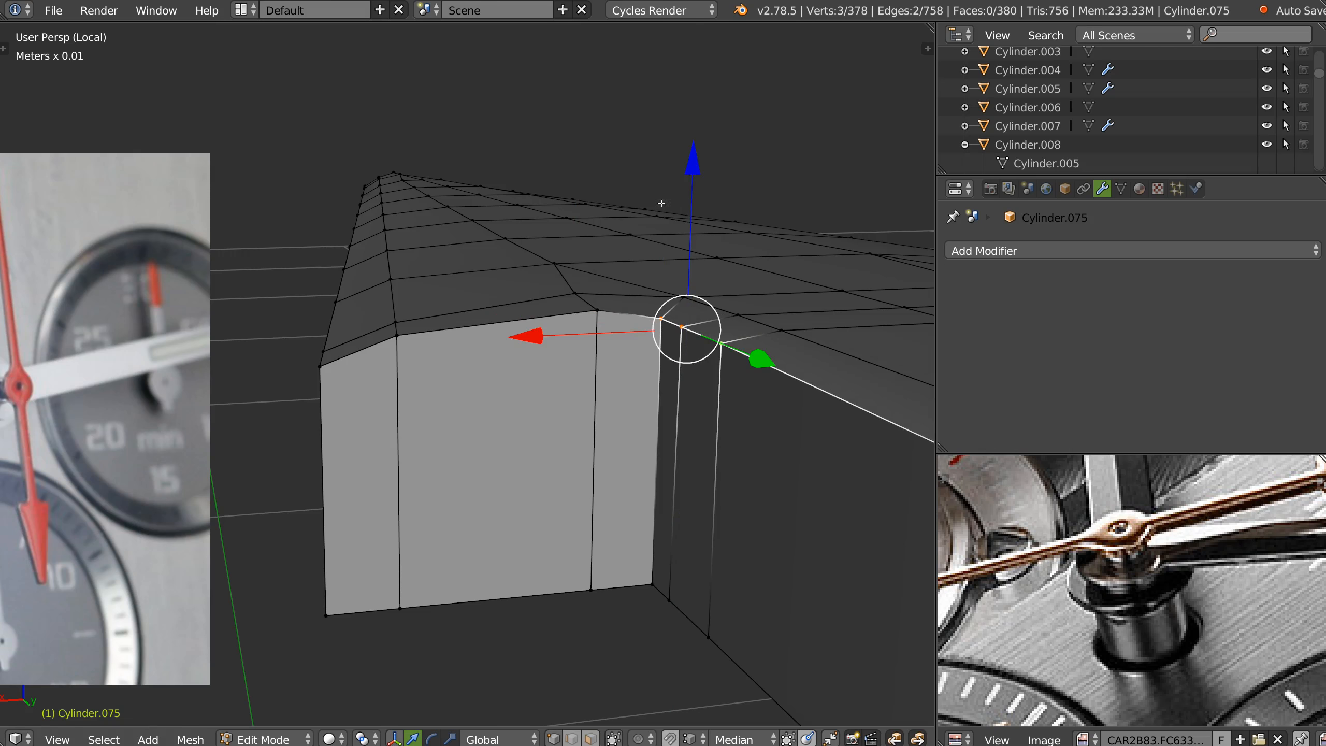
right_click(597, 311)
drag(599, 153, 598, 165)
Adjust the height of the inner vertex just in front of the arrowhead's rear edge along Z
right_click(397, 334)
middle_drag(412, 219, 532, 301)
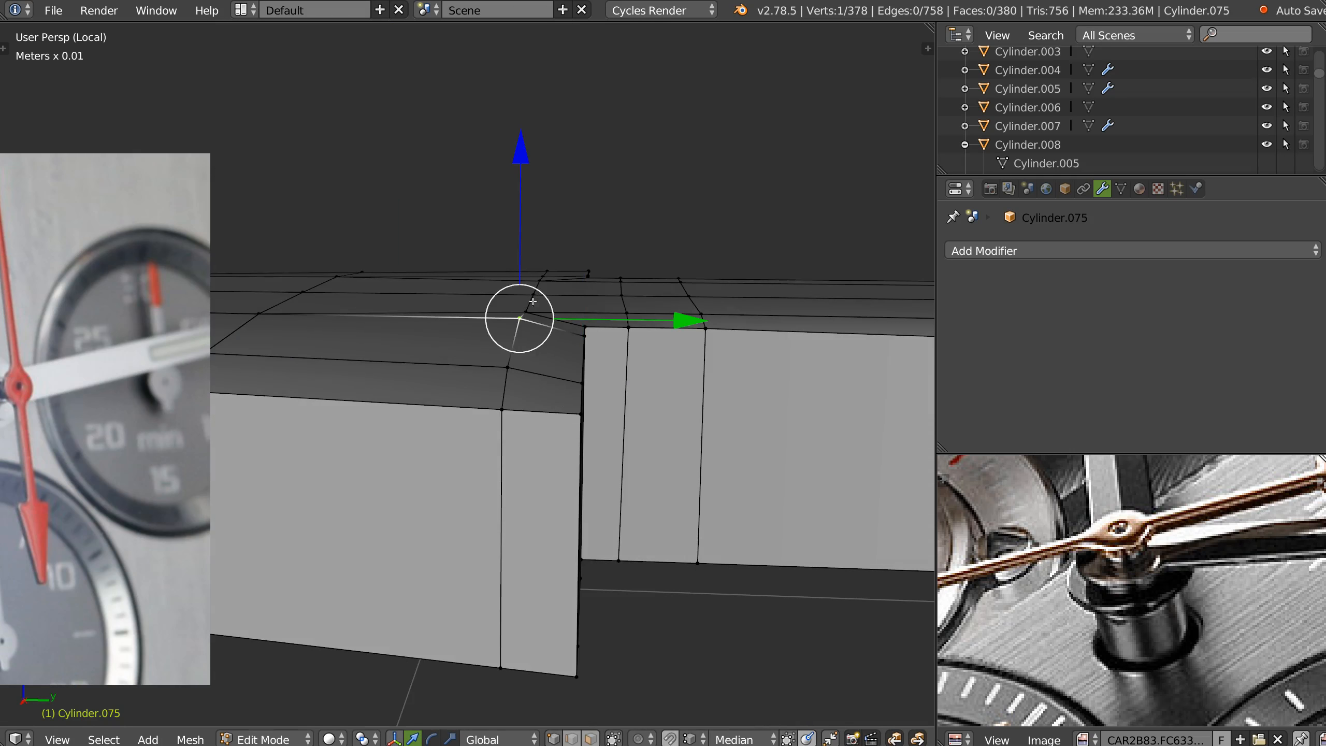
drag(524, 179, 528, 313)
middle_drag(539, 335, 558, 316)
scroll(558, 316, up, 2)
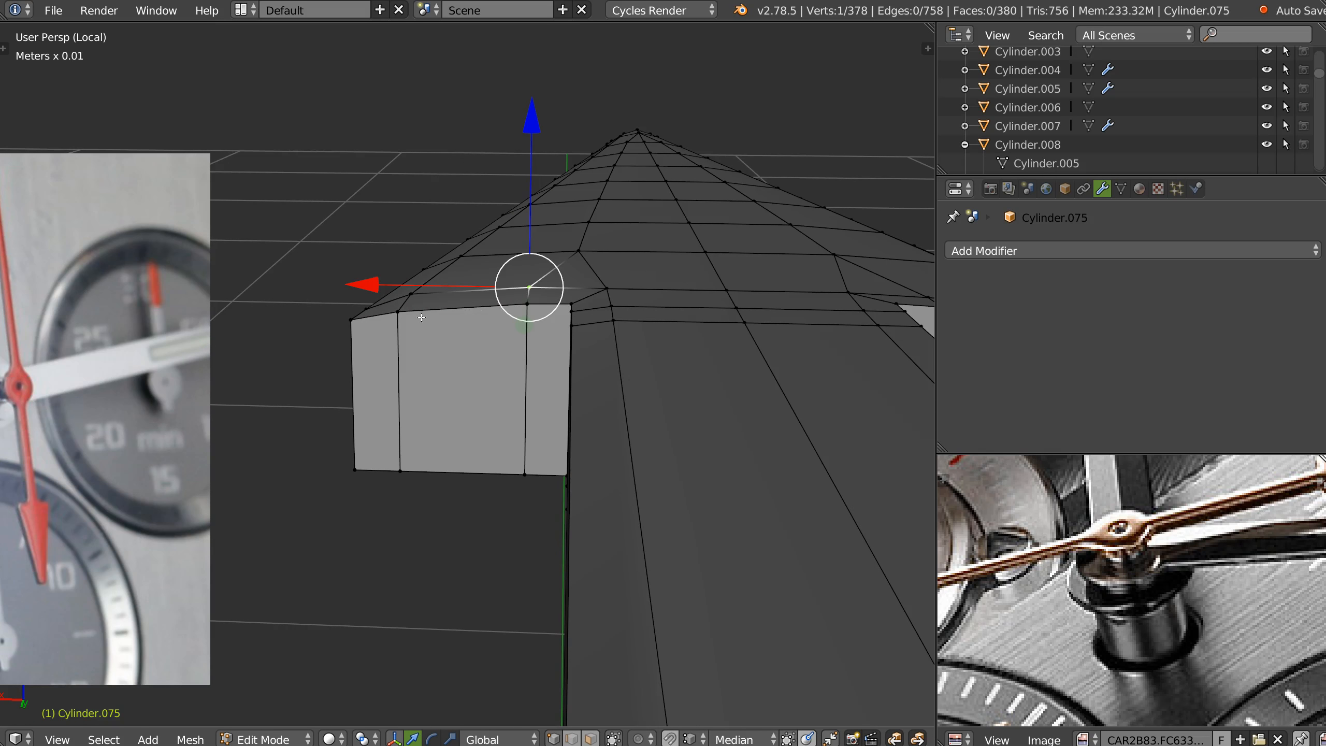
Lower the whole upper edge of the arrowhead's rear face, plus one adjacent top vertex, slightly along Z
right_click(355, 325)
ctrl+right_click(576, 336)
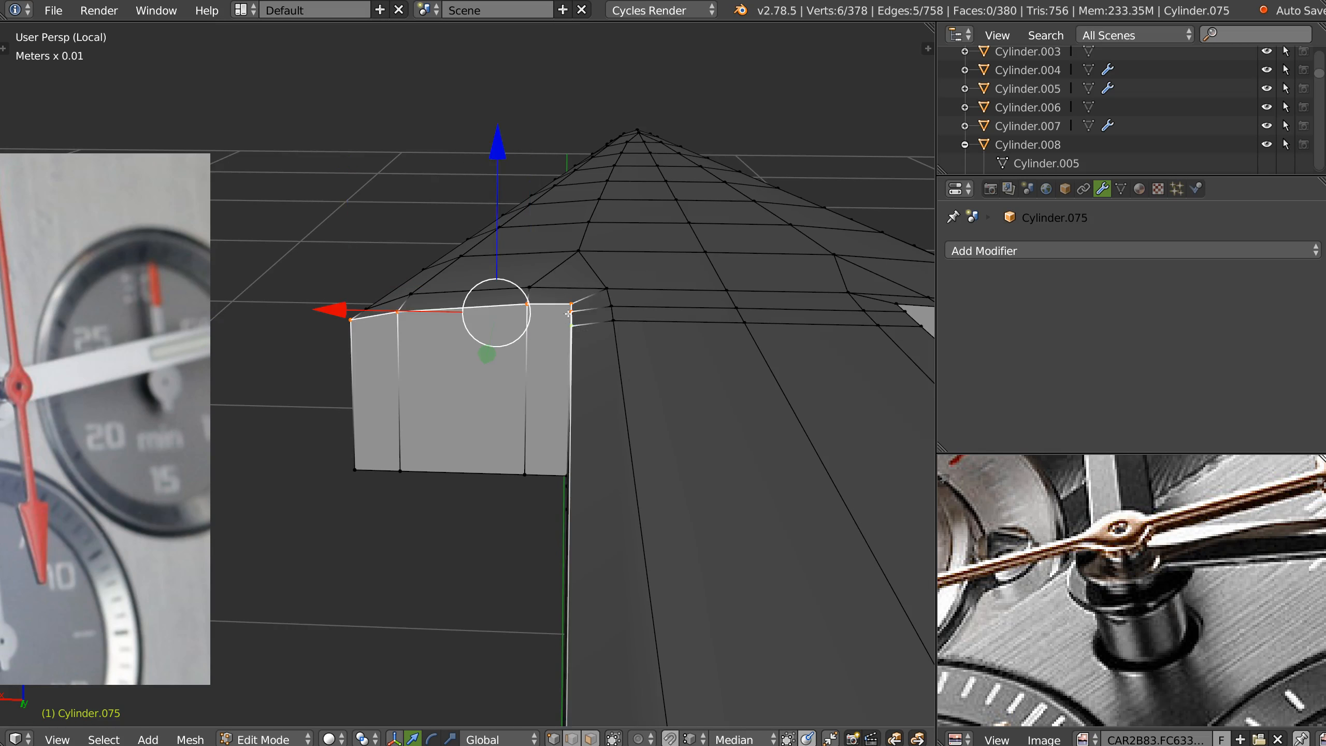
middle_drag(577, 326, 595, 316)
drag(500, 168, 498, 175)
middle_drag(498, 175, 470, 392)
right_click(457, 334)
drag(458, 204, 457, 213)
Select the run of upper rim vertices along the hub's side and lower it slightly along Z
scroll(645, 250, down, 5)
shift+middle_drag(651, 275, 459, 298)
shift+middle_drag(767, 269, 613, 356)
shift+middle_drag(600, 208, 640, 293)
scroll(653, 293, up, 6)
middle_drag(678, 355, 764, 332)
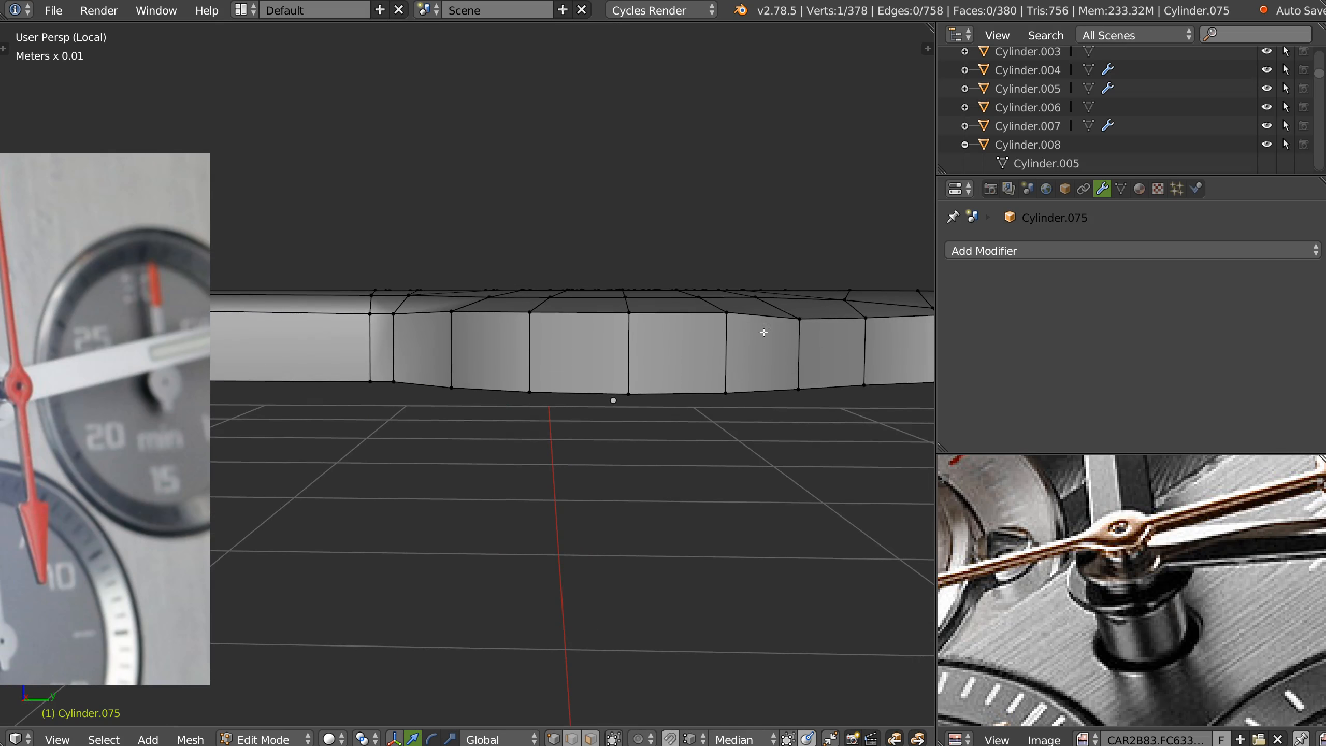
ctrl+right_click(451, 313)
drag(583, 162, 399, 321)
drag(585, 163, 585, 166)
Align the edge loop at the long pointer's neck to its lowest Y and bevel it about 0.016 with one segment
middle_drag(584, 167, 642, 324)
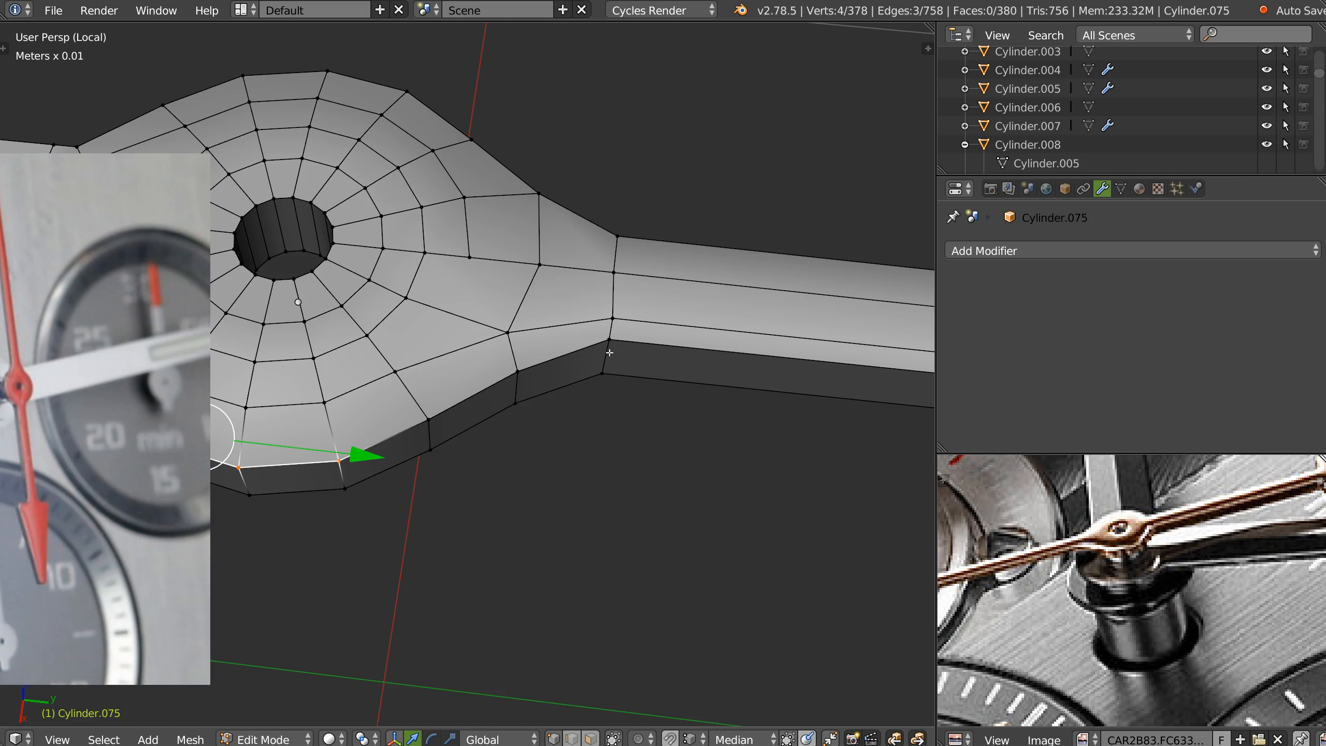
alt+right_click(614, 295)
key(alt+x)
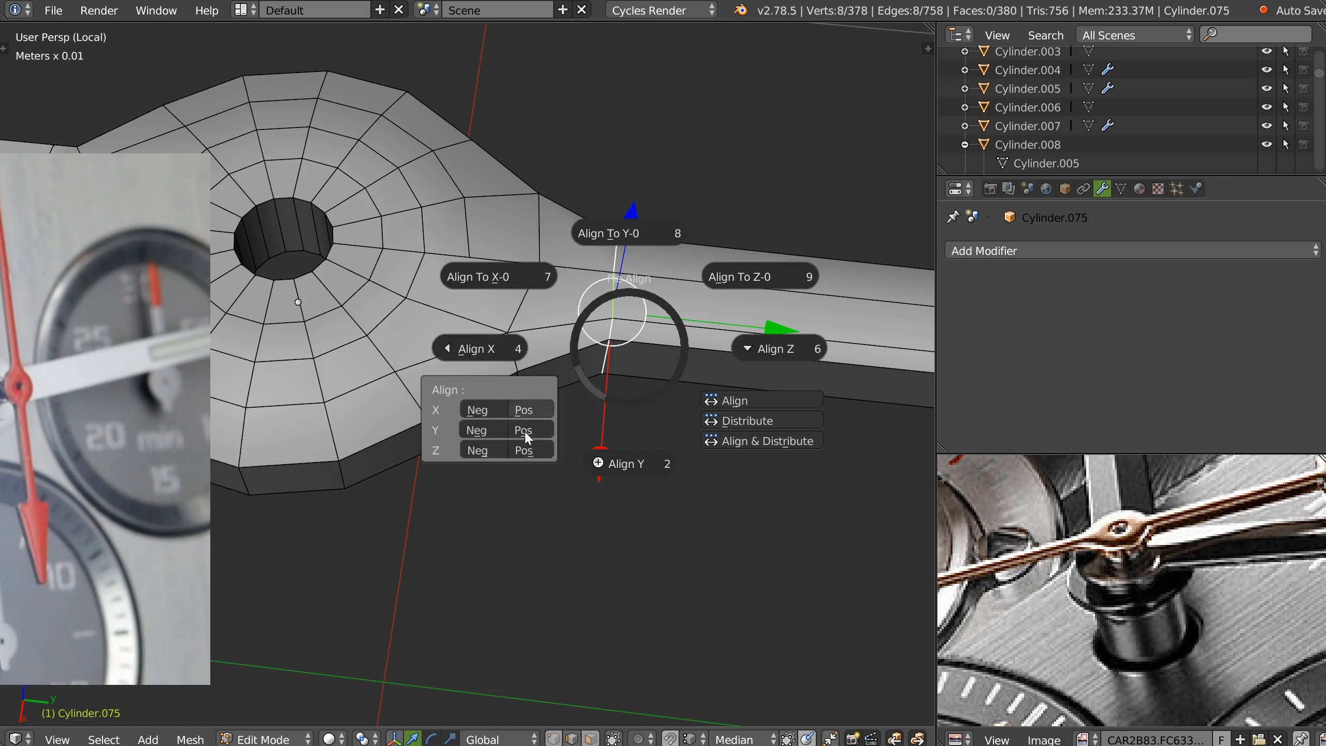
click(482, 429)
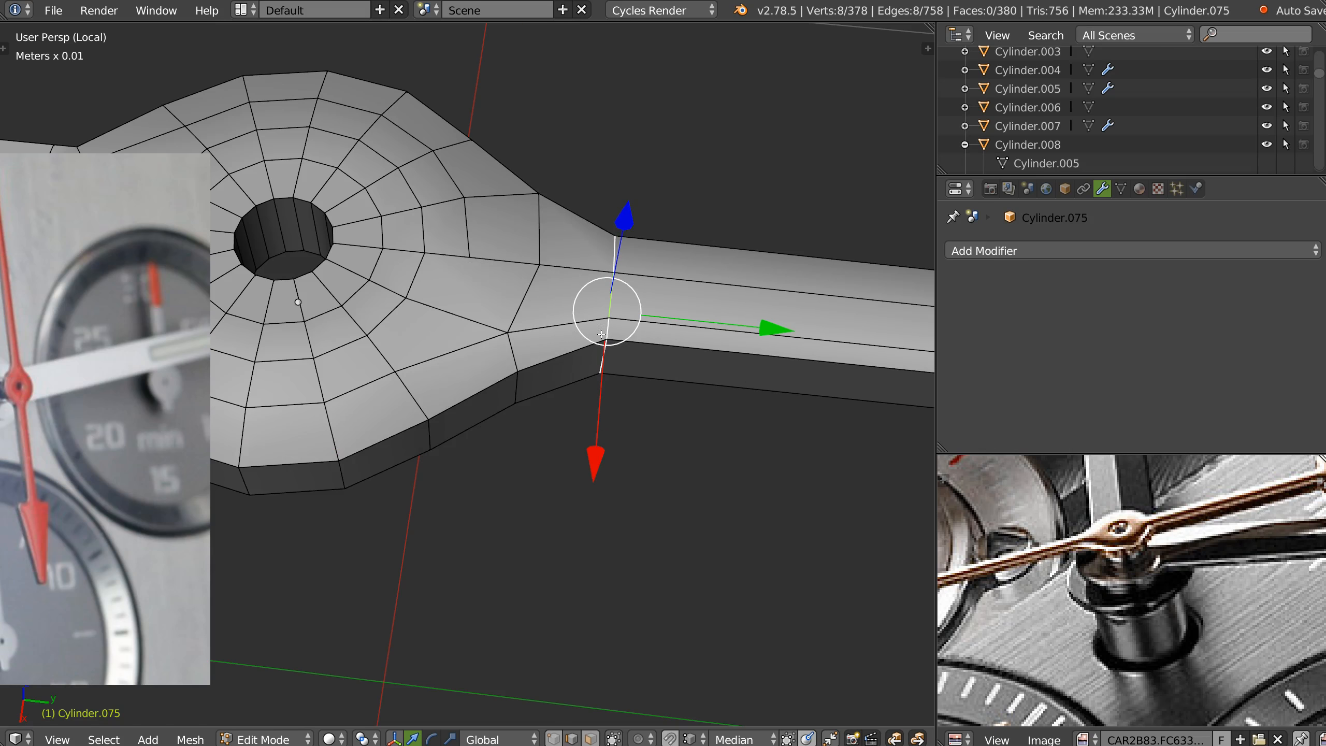
key(ctrl+b)
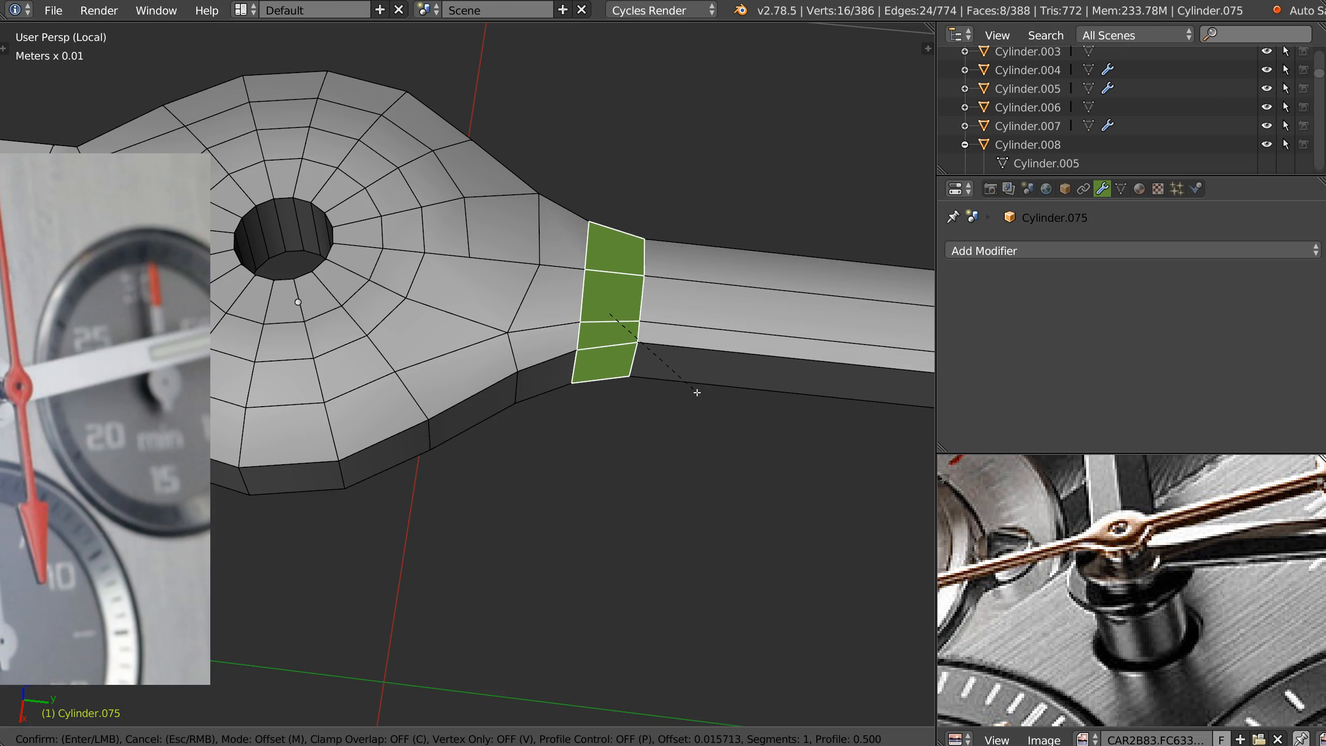
click(698, 394)
Select a top vertex on the bevelled neck and shift it slightly along Y toward the long pointer
middle_drag(573, 301, 596, 346)
key(Tab)
right_click(580, 312)
key(Tab)
click(540, 302)
ctrl+drag(572, 313, 581, 316)
drag(692, 290, 703, 302)
Check the hub's top topology and the edge ring leading toward the long pointer's neck
middle_drag(580, 386, 547, 368)
shift+middle_drag(462, 383, 573, 389)
key(Tab)
click(589, 257)
key(Tab)
click(600, 266)
key(Tab)
key(Escape)
shift+middle_drag(519, 321, 687, 351)
key(Tab)
key(Tab)
alt+right_click(754, 312)
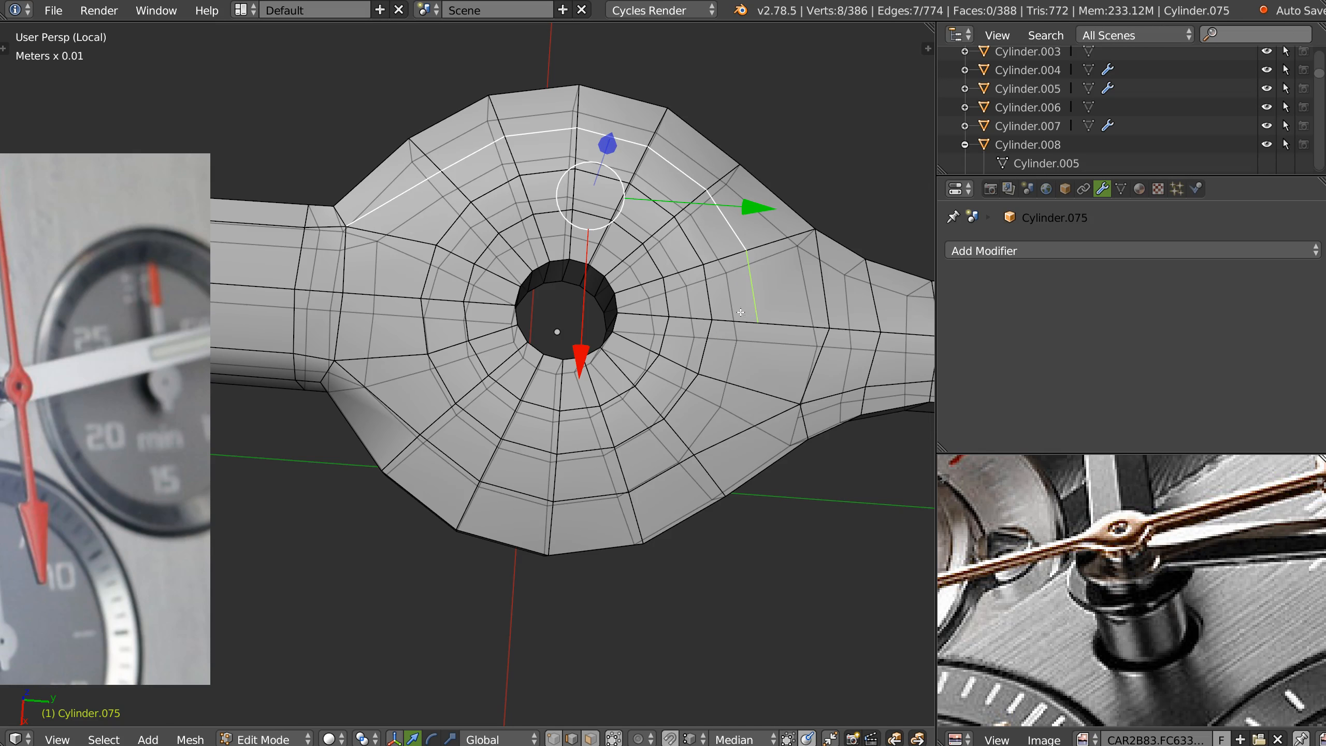
Symmetrize the hand mesh in Object Mode
key(Tab)
key(q)
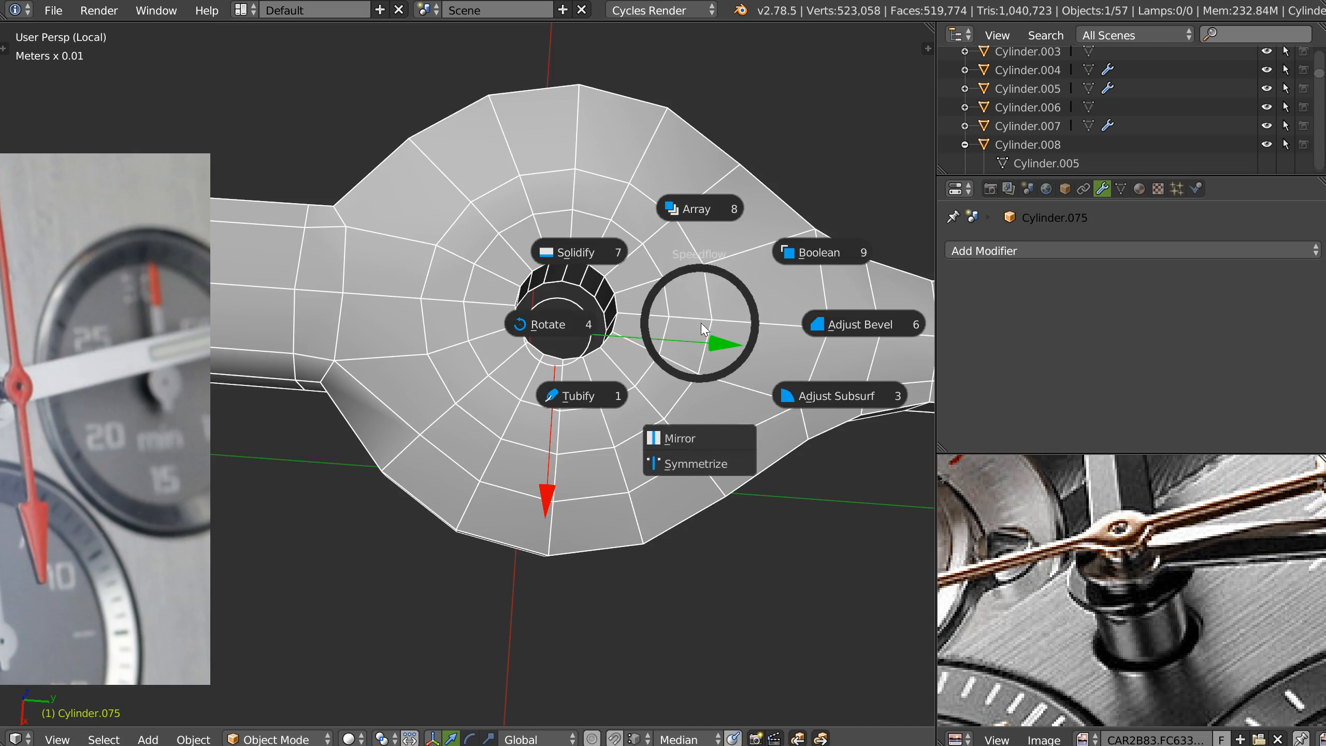
click(674, 471)
click(681, 470)
On the hub's underside, merge the first extra corner vertex pair at the arrow-side arm joint at center
middle_drag(683, 470, 704, 273)
scroll(716, 316, up, 3)
shift+middle_drag(801, 327, 629, 325)
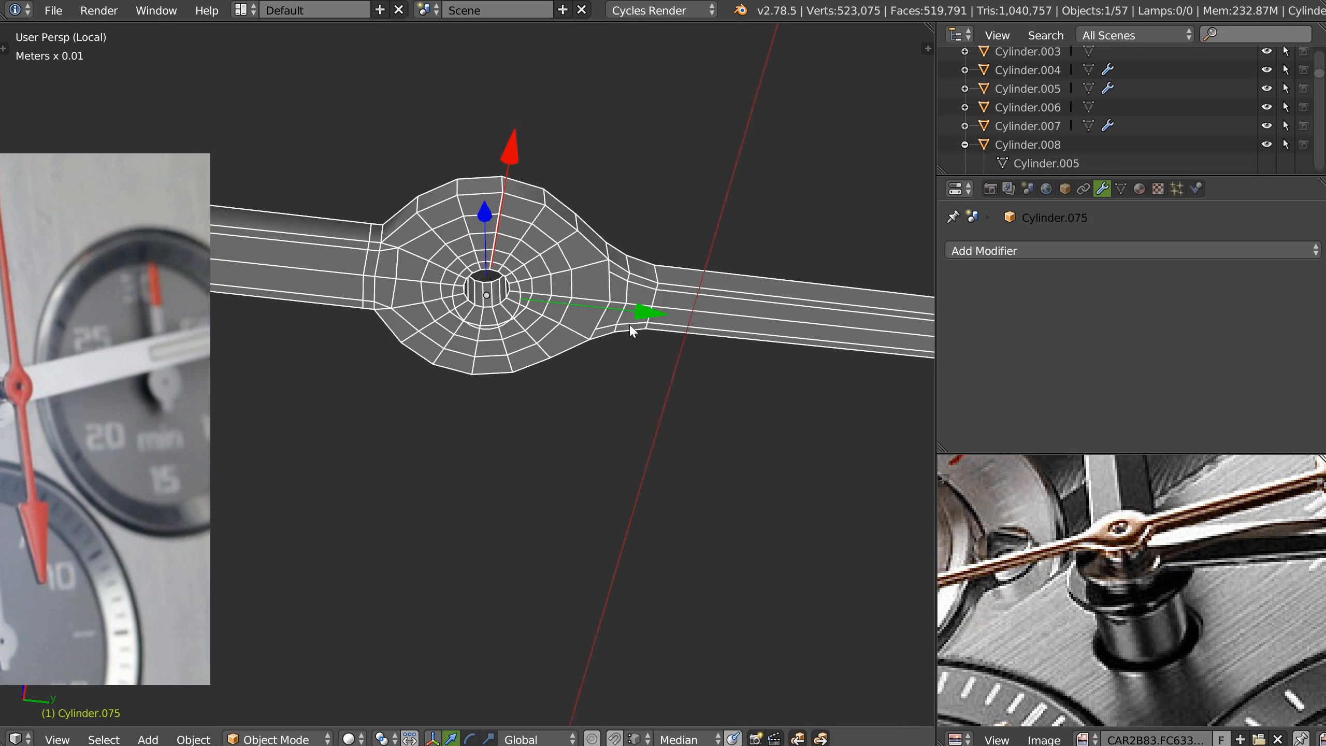
scroll(629, 325, up, 5)
middle_drag(687, 277, 772, 302)
scroll(768, 301, down, 2)
shift+middle_drag(528, 319, 718, 296)
scroll(552, 297, up, 1)
shift+middle_drag(670, 256, 485, 297)
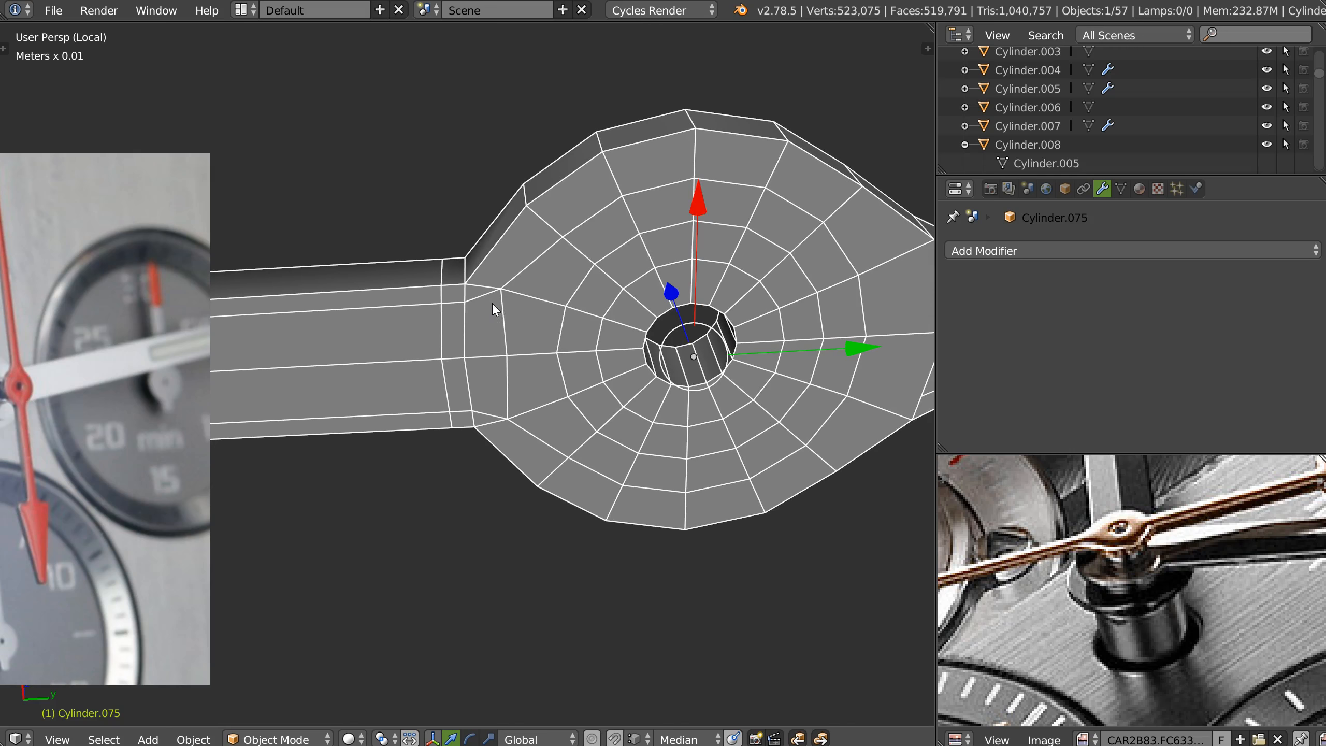
key(Tab)
right_click(500, 289)
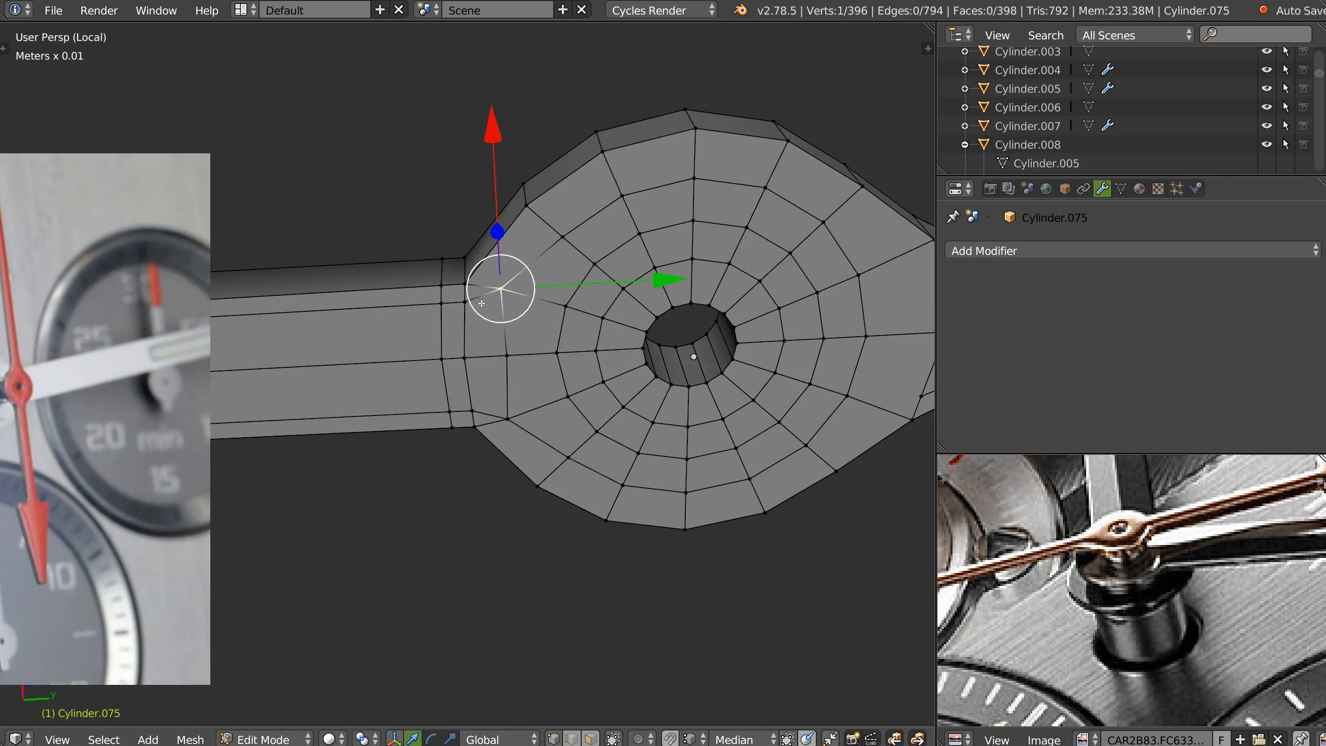
shift+right_click(456, 297)
key(w)
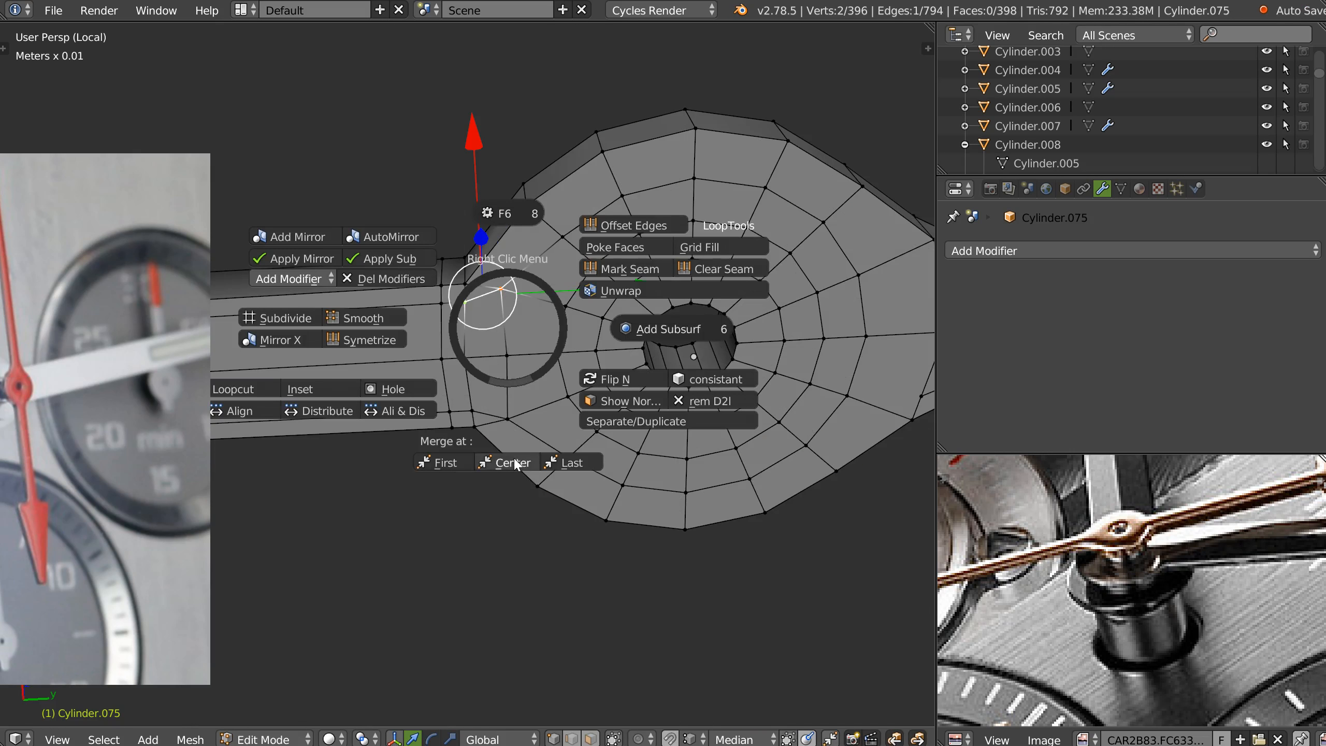
click(515, 463)
Merge the opposite corner vertex pair and the middle pair at the arrow-side joint, each at center
right_click(507, 419)
shift+right_click(471, 412)
key(w)
click(494, 542)
right_click(507, 356)
shift+right_click(464, 358)
key(w)
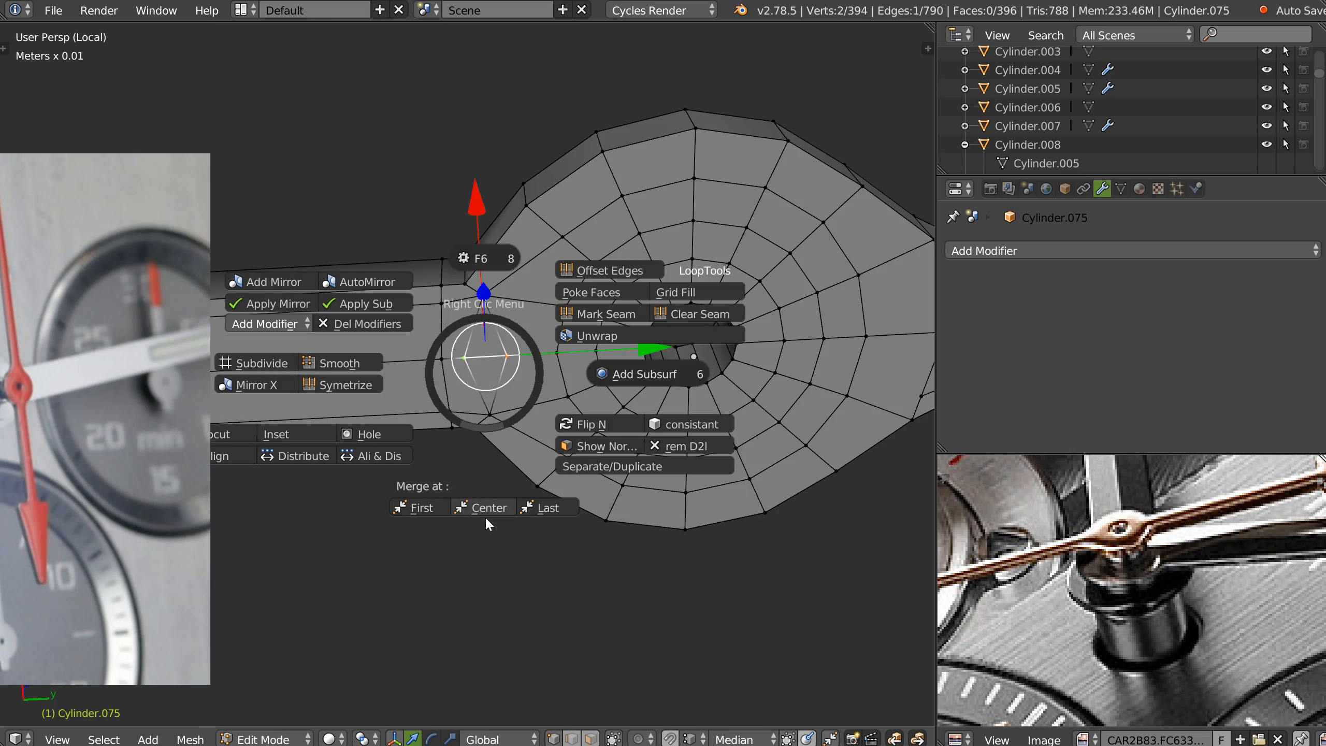
click(476, 495)
Scale the two merged corner vertices closer together to about 0.84 and shift them along Y toward the arm
middle_drag(649, 280, 522, 272)
right_click(511, 268)
shift+right_click(516, 401)
key(s)
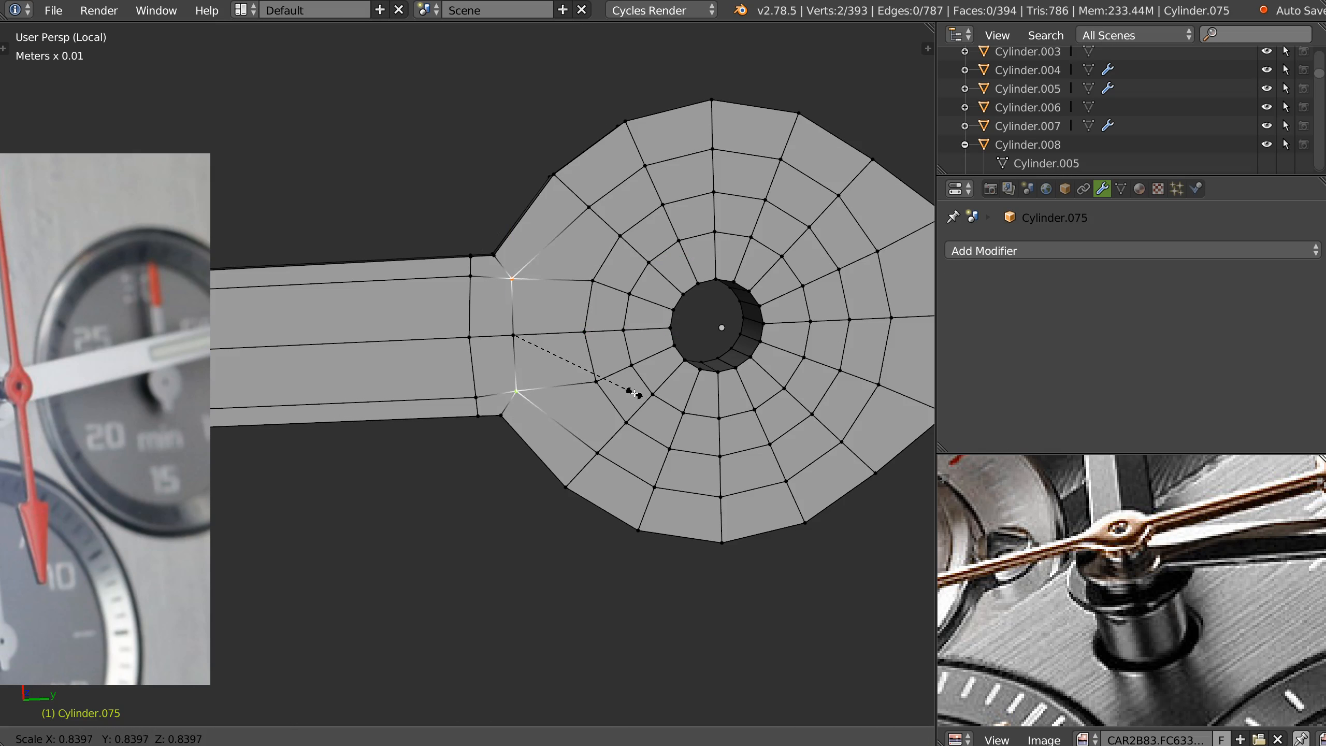
click(643, 396)
drag(672, 328, 658, 343)
Shift the selected underside vertex near the long pointer's neck along Y toward the hub
shift+middle_drag(617, 266, 621, 269)
shift+middle_drag(856, 266, 671, 289)
shift+middle_drag(899, 409, 636, 285)
right_click(535, 219)
drag(702, 209, 685, 214)
Connect the inner ring vertices to the neck loop with one new edge on each side of the underside
right_click(520, 289)
shift+right_click(445, 288)
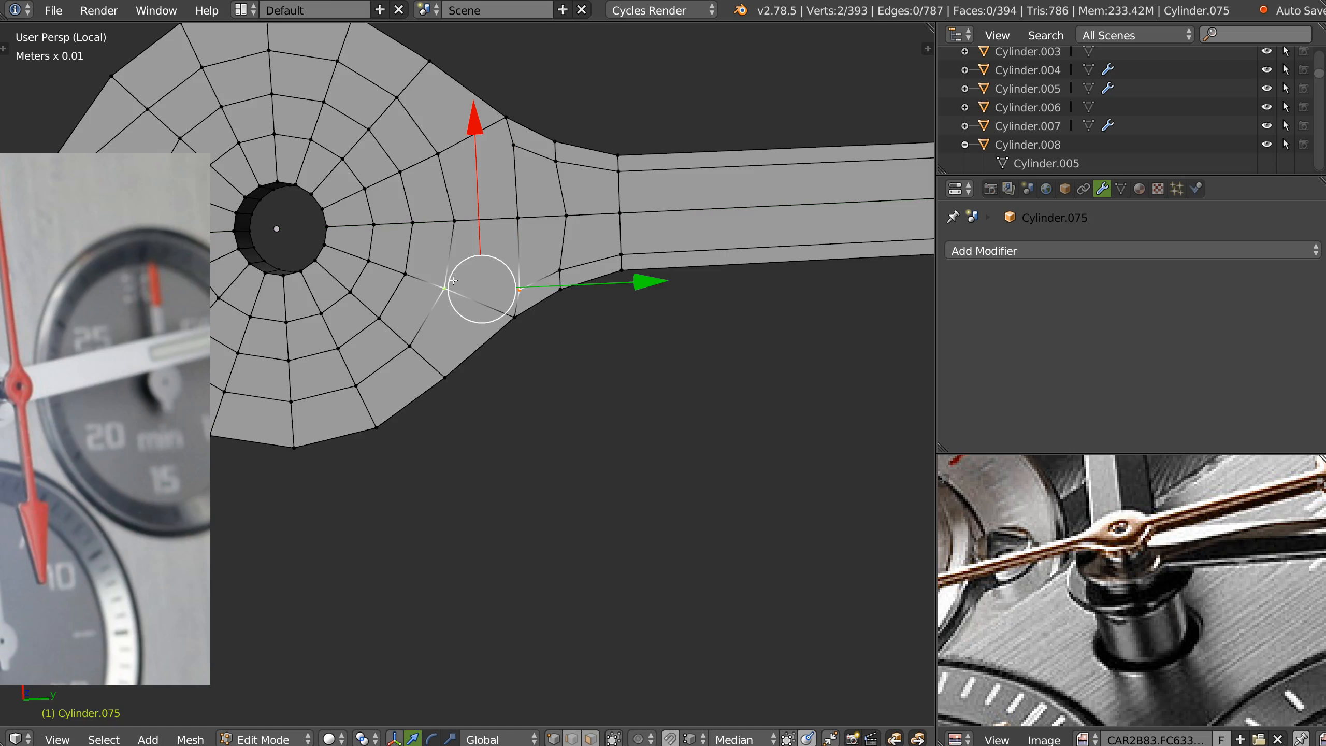
right_click(438, 154)
shift+right_click(512, 144)
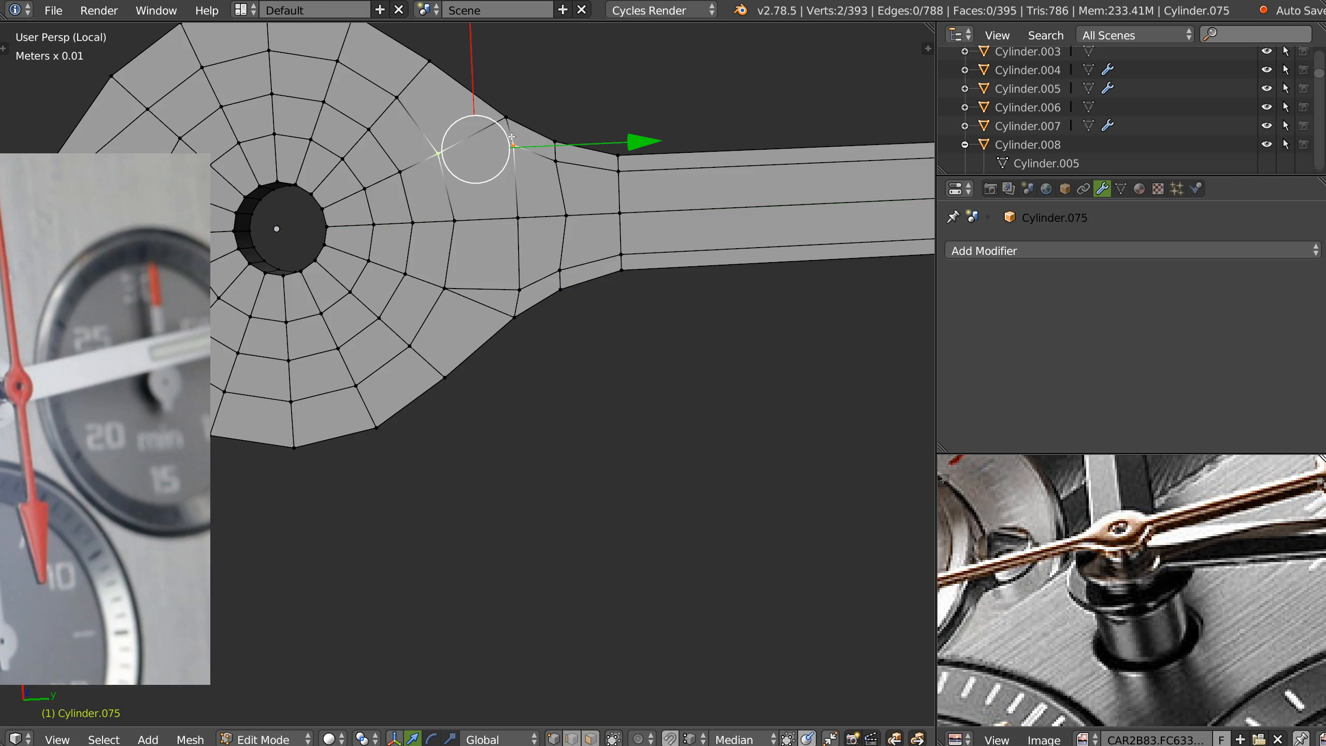
Nudge the underside's middle vertex at the long pointer's neck slightly along Y and check the joint from above
right_click(561, 215)
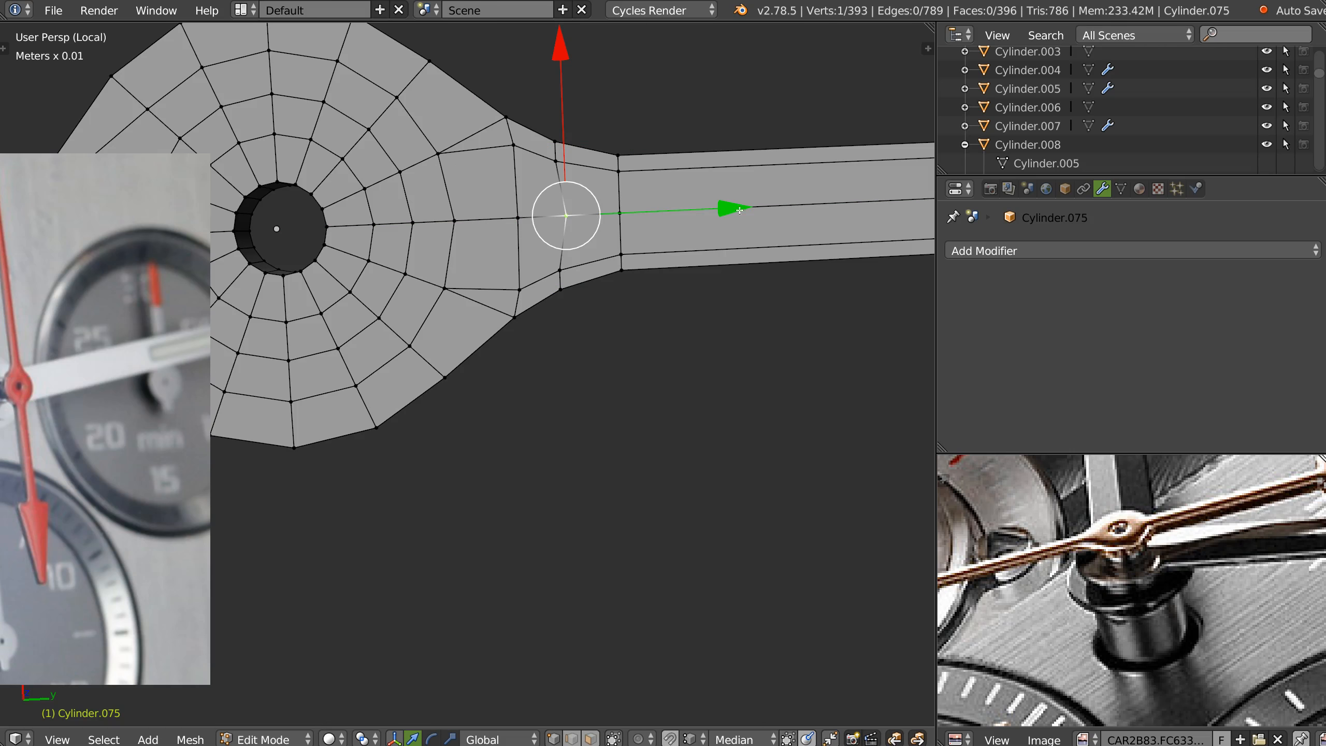
drag(737, 209, 735, 208)
ctrl+drag(567, 162, 567, 163)
middle_drag(567, 165, 547, 269)
shift+middle_drag(677, 53, 547, 311)
shift+middle_drag(492, 350, 580, 355)
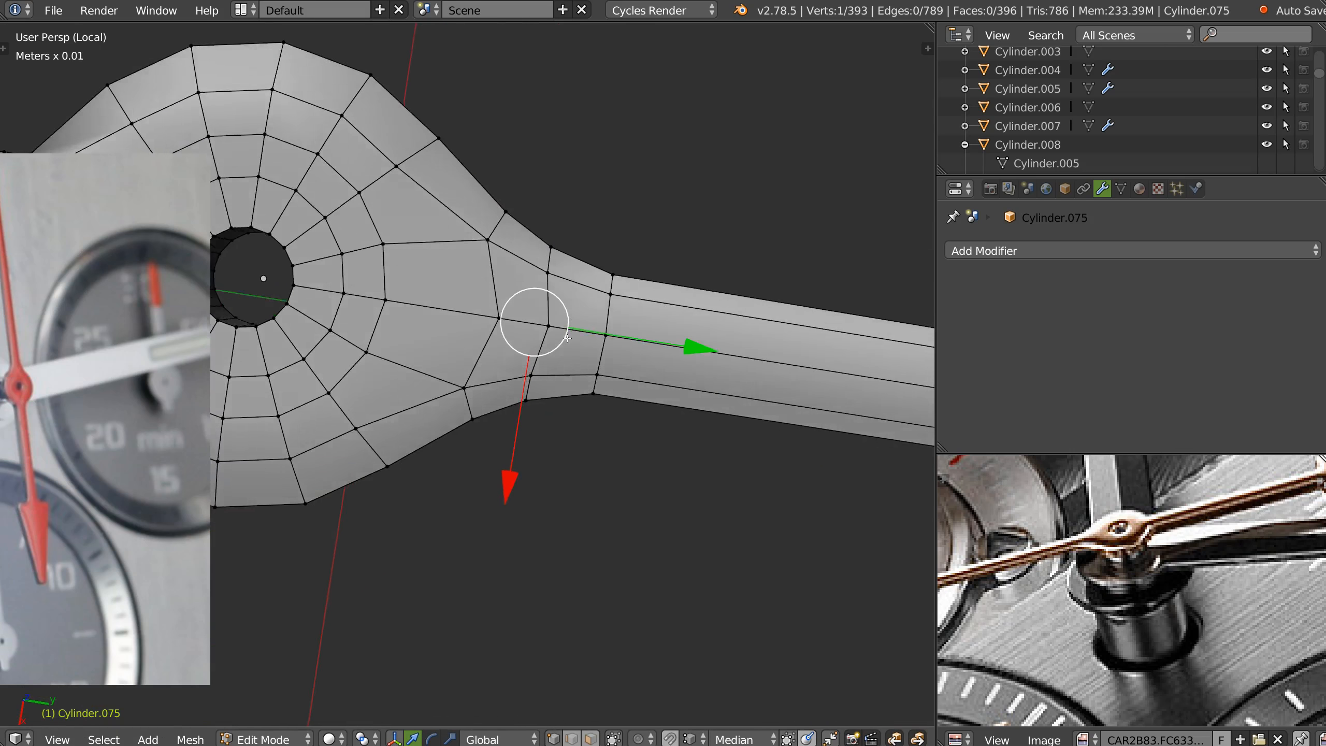
Try to move a vertex at the pointed tip of the hand and undo the move
shift+middle_drag(786, 355, 545, 302)
scroll(545, 302, down, 6)
shift+middle_drag(676, 361, 517, 249)
shift+middle_drag(607, 244, 383, 257)
shift+middle_drag(856, 300, 610, 282)
scroll(610, 282, up, 5)
shift+middle_drag(629, 204, 642, 240)
right_click(503, 199)
key(g)
ctrl+click(496, 186)
middle_drag(473, 268, 536, 249)
key(ctrl+z)
Knife-cut new edges across the top of the pointed tip and merge the stray side vertex into its neighbour
middle_drag(551, 174, 546, 305)
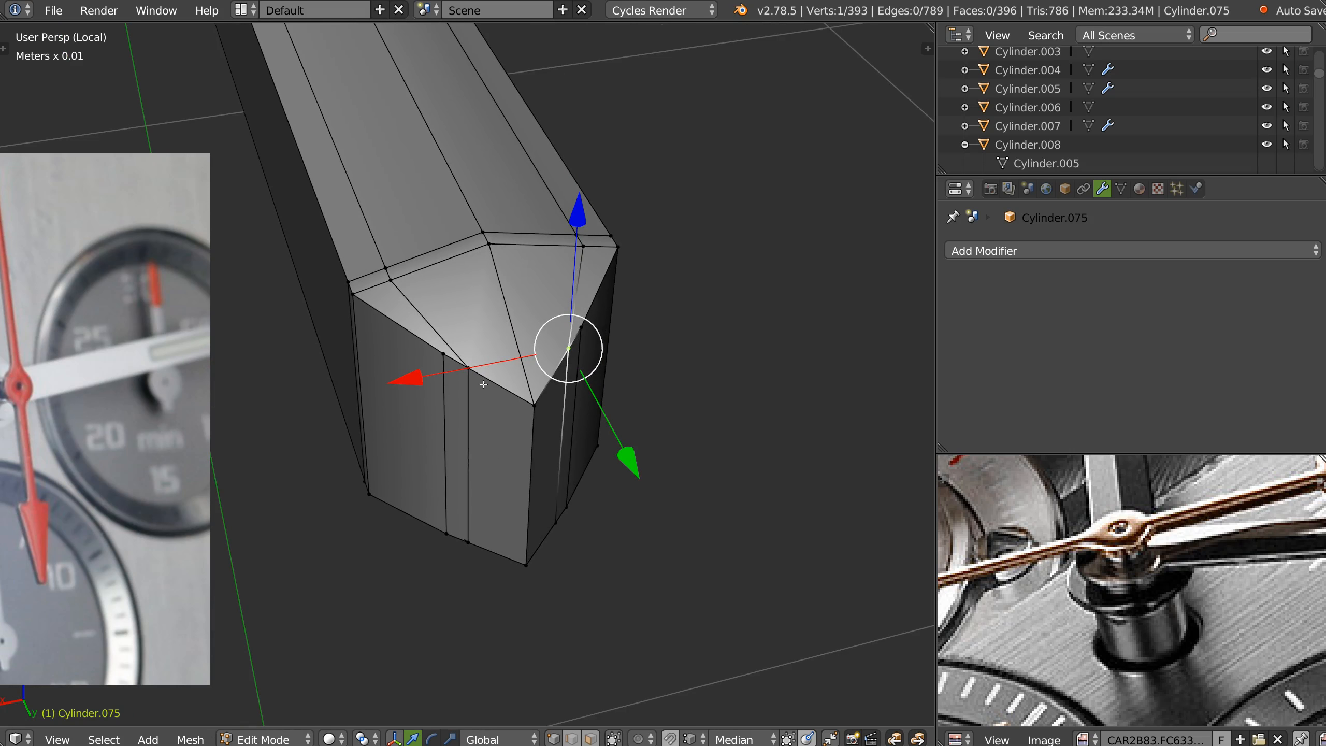
key(k)
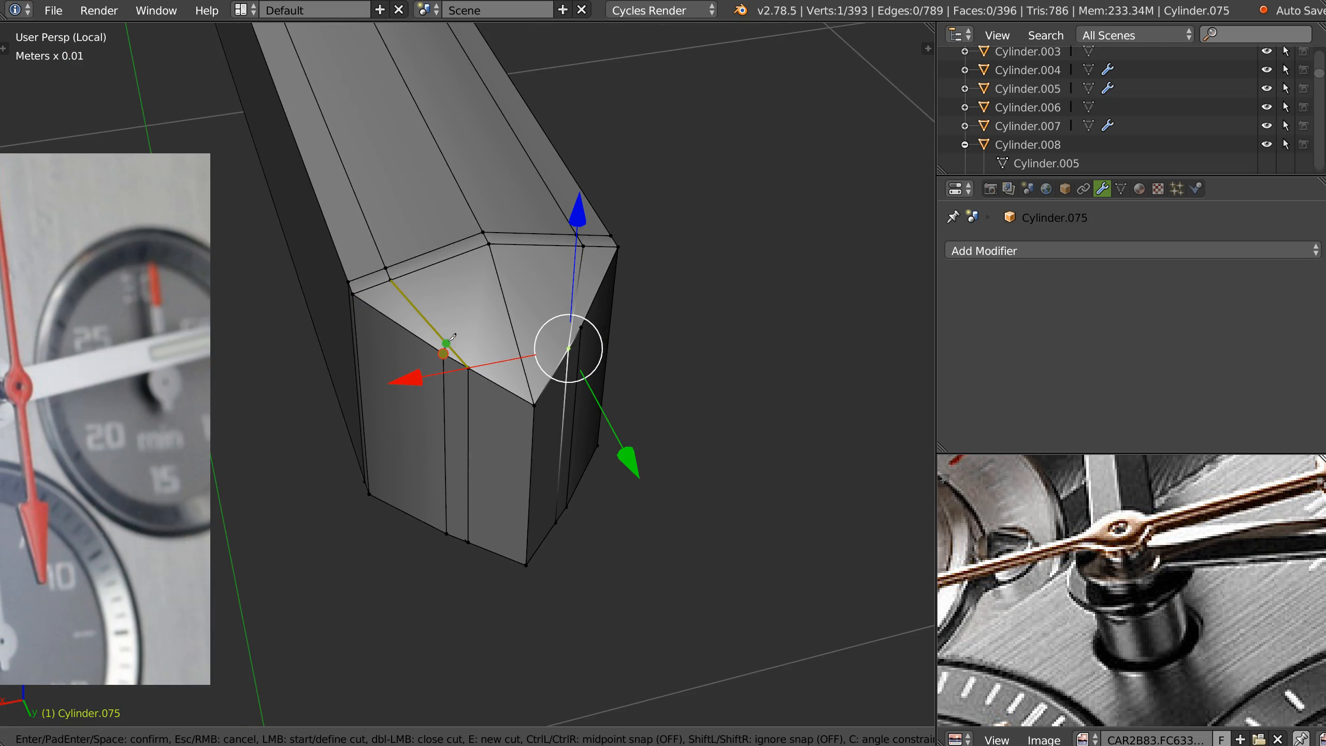
click(528, 381)
middle_drag(533, 377, 592, 320)
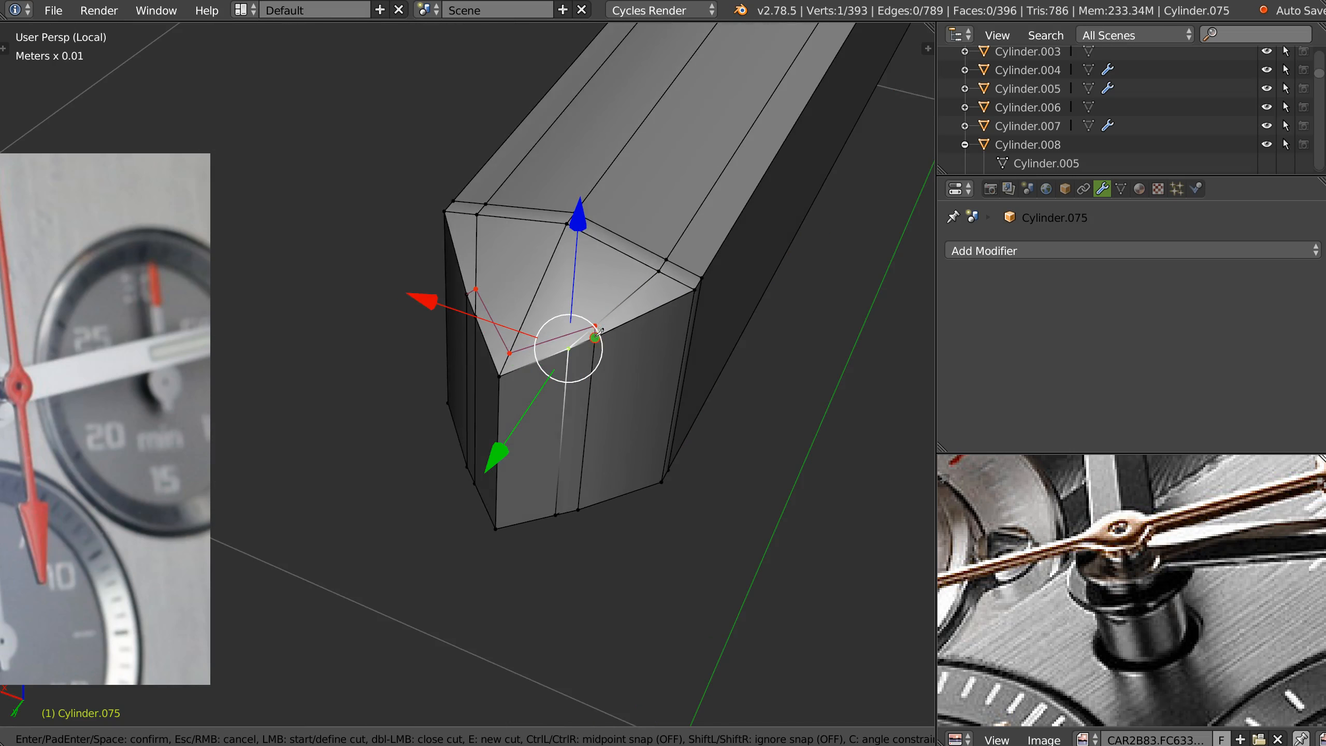
click(594, 337)
key(Return)
right_click(477, 287)
key(g)
click(510, 262)
Knife-cut matching edges across the underside of the pointed tip
middle_drag(482, 307, 517, 414)
middle_drag(500, 459, 497, 429)
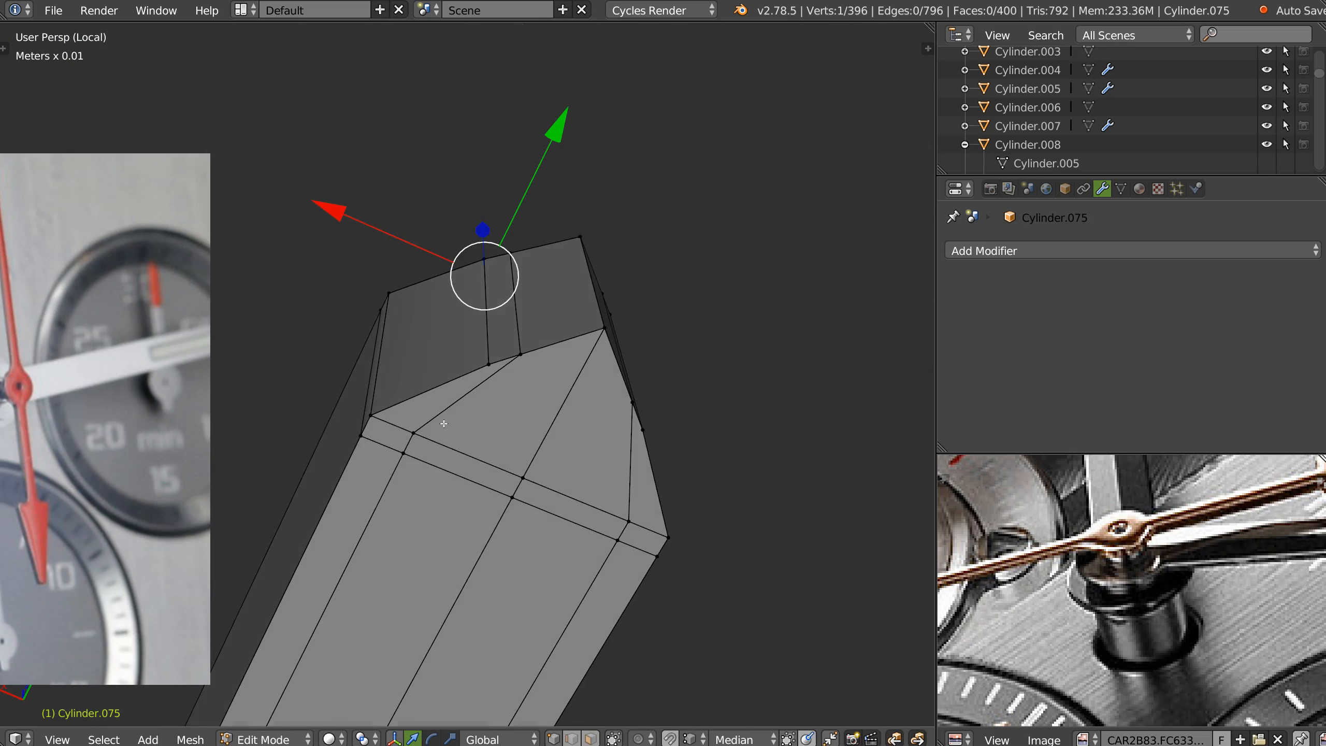
key(k)
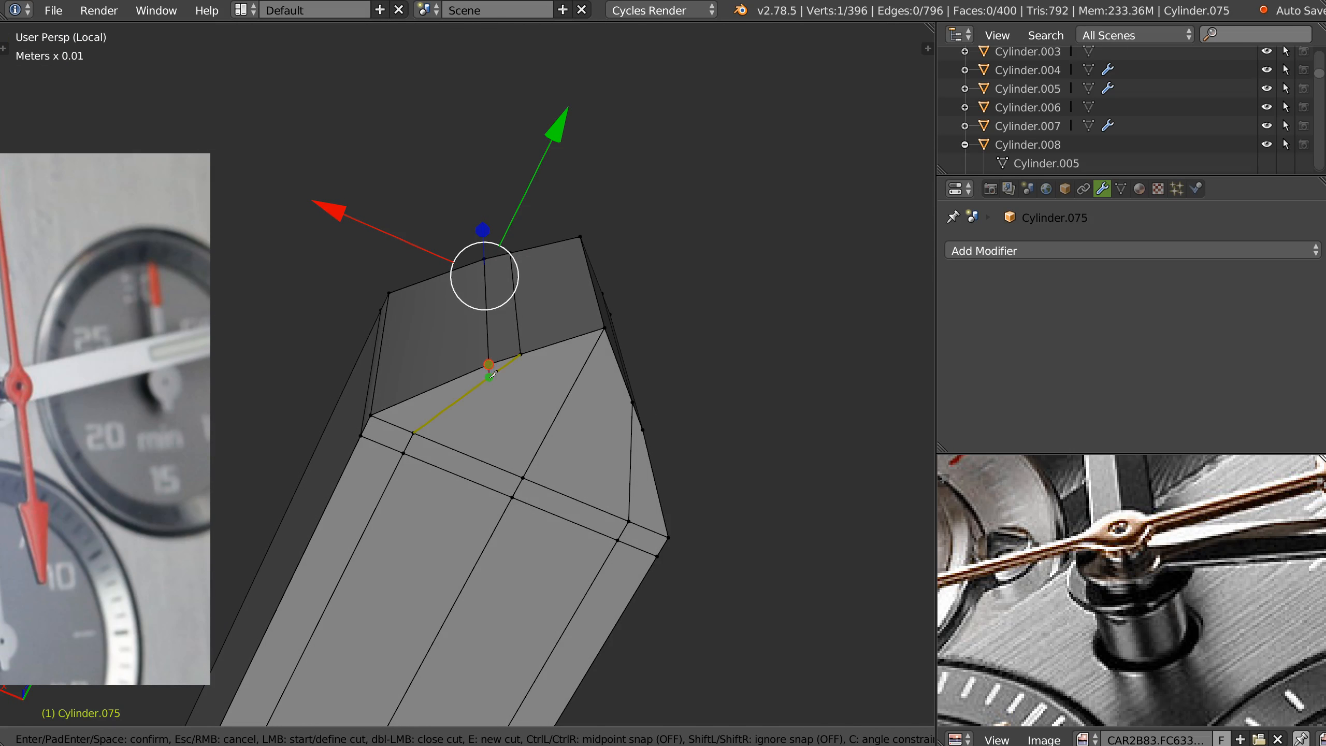
click(590, 354)
key(Return)
Merge the two stray vertices on the tip's side into the adjacent vertical edge
right_click(522, 352)
key(g)
click(491, 361)
right_click(511, 252)
key(g)
click(486, 256)
Shift the selected side vertex of the tip within the horizontal plane, keeping its height locked
middle_drag(484, 256, 550, 314)
key(g)
key(shift+z)
click(490, 343)
Select the two upper front vertices of the tip and lower them slightly along Z
scroll(550, 313, down, 4)
middle_drag(579, 376, 553, 335)
scroll(553, 332, up, 3)
right_click(552, 307)
shift+right_click(645, 342)
drag(601, 168, 601, 175)
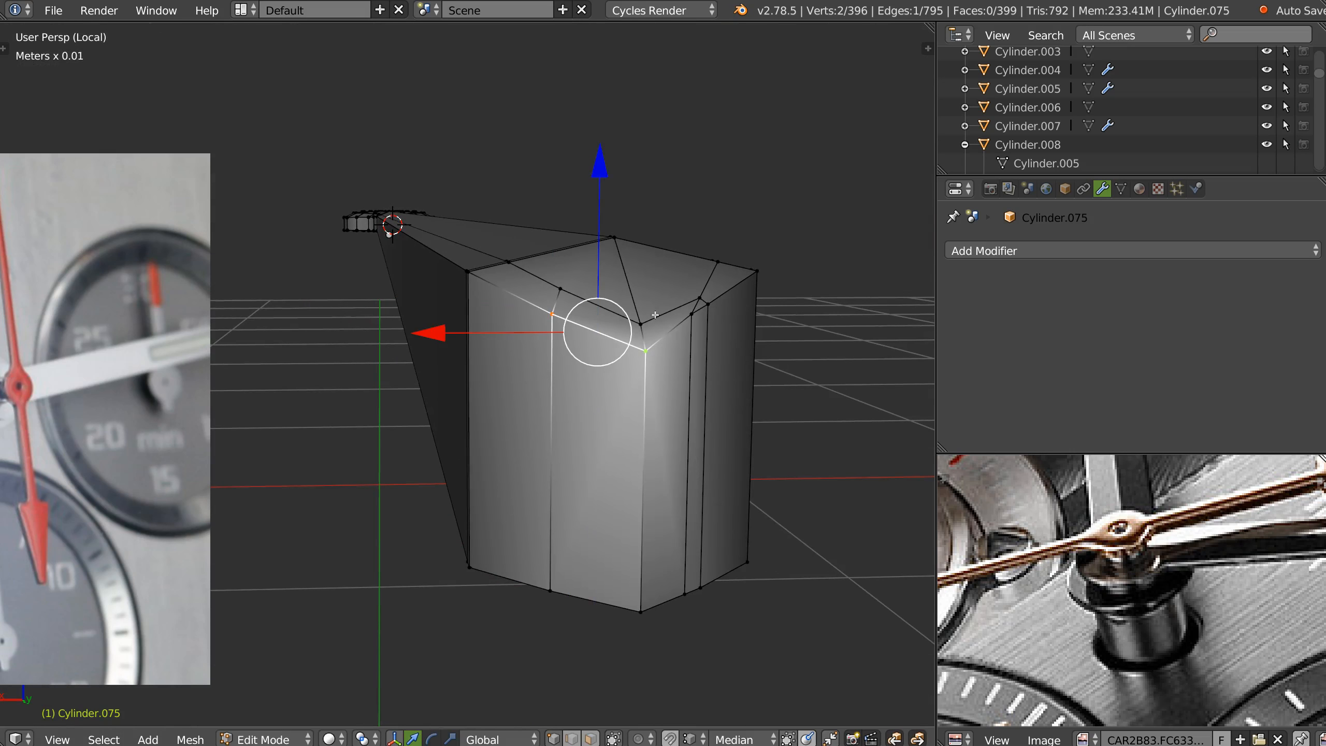
Switch to Object Mode and examine the reworked tip and shaft from below
middle_drag(615, 250, 597, 269)
key(Tab)
key(space)
click(584, 475)
click(583, 473)
middle_drag(583, 472, 503, 270)
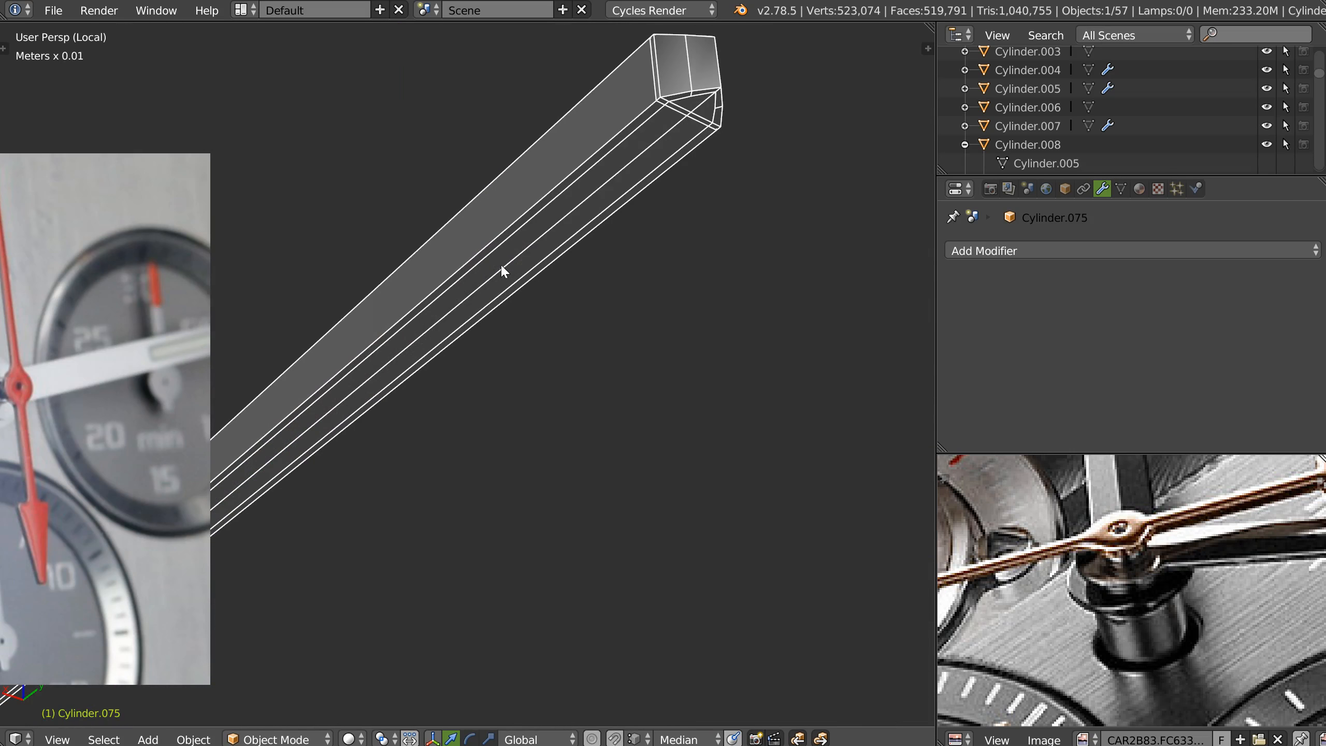
middle_drag(620, 164, 638, 183)
Add two support edge loops around the hand's sides, one near the bottom edge and one near the upper edge
key(Tab)
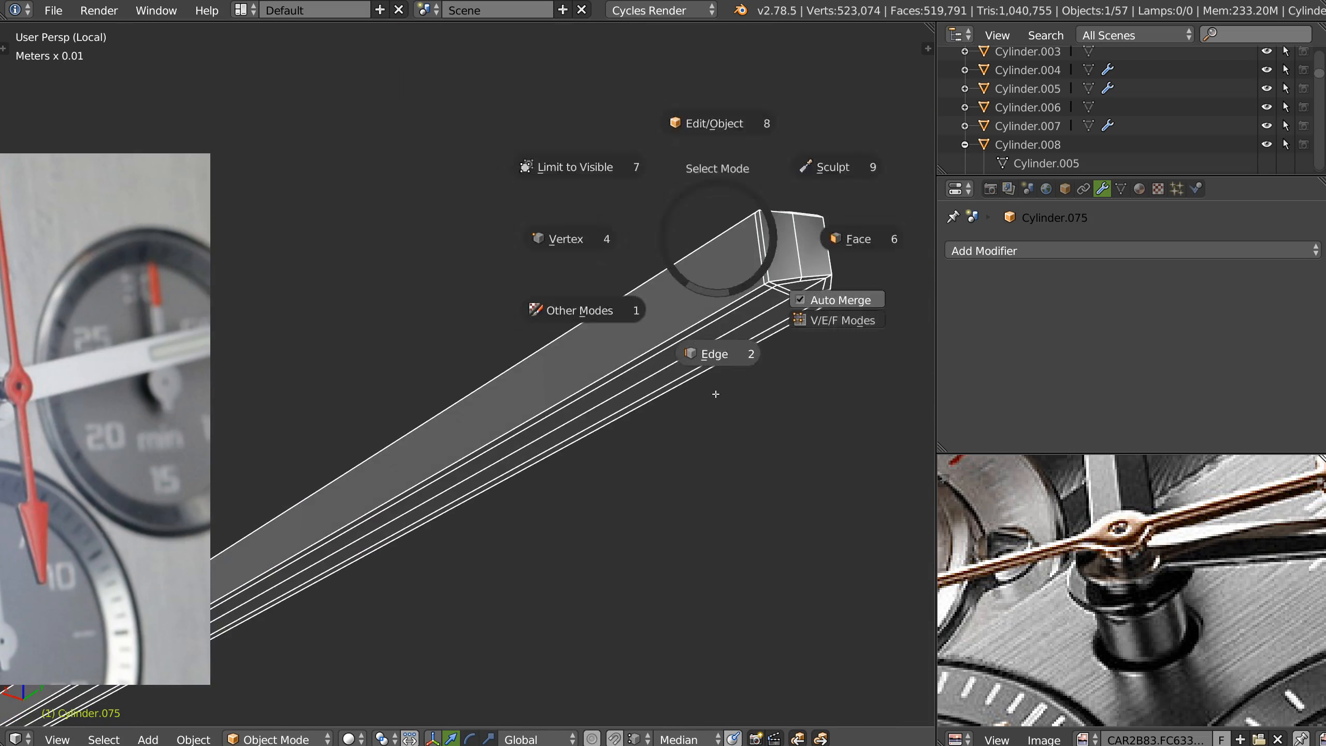
key(ctrl+r)
click(774, 257)
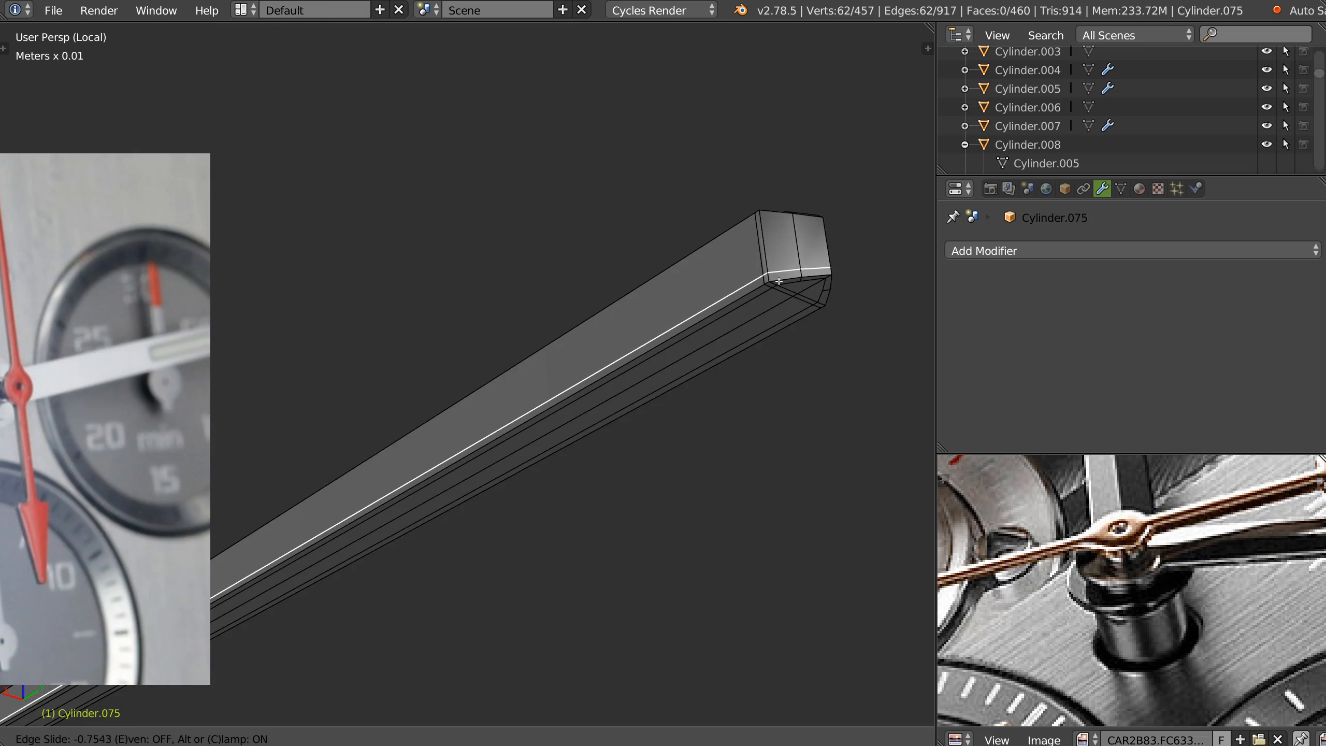
click(780, 282)
key(ctrl+r)
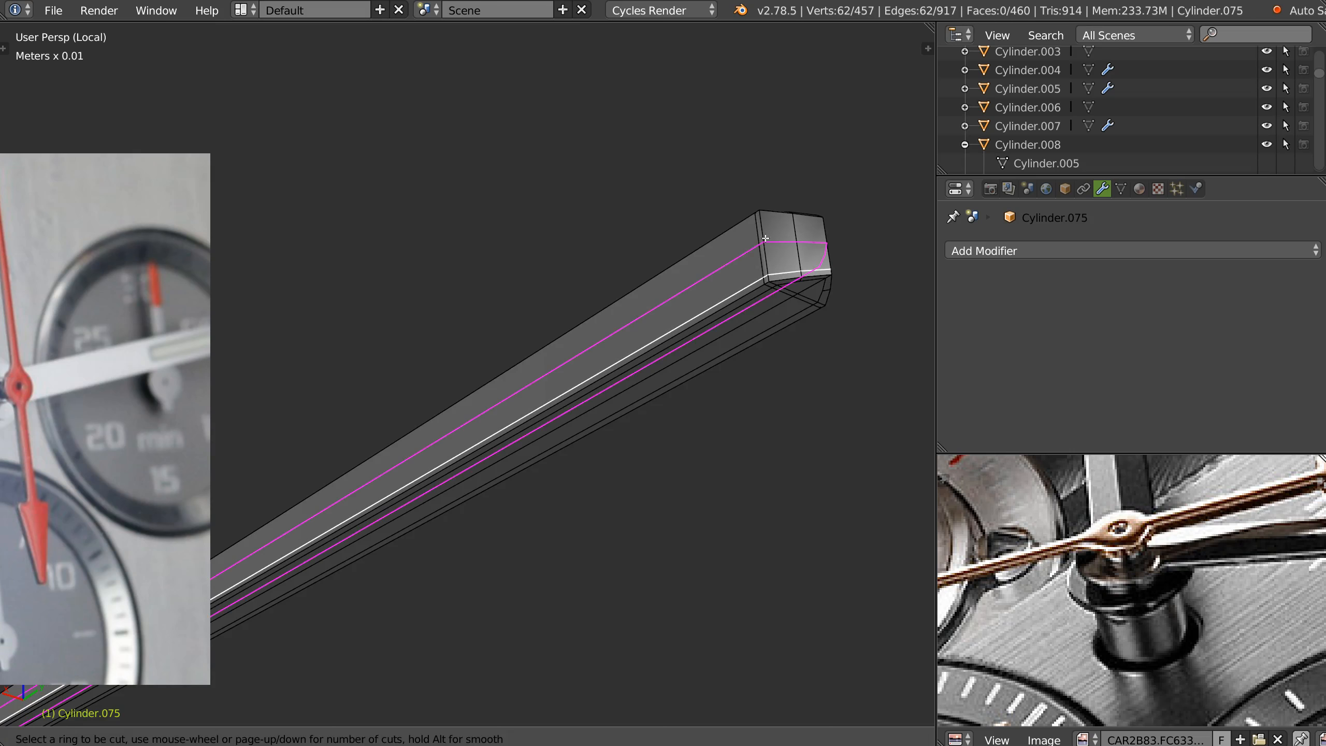
click(768, 237)
click(761, 214)
Examine the narrow end of the tapered counterweight in the right orthographic view
middle_drag(760, 217, 722, 304)
scroll(429, 368, down, 5)
shift+middle_drag(429, 368, 606, 266)
scroll(428, 366, up, 5)
shift+middle_drag(528, 356, 580, 252)
scroll(580, 252, up, 3)
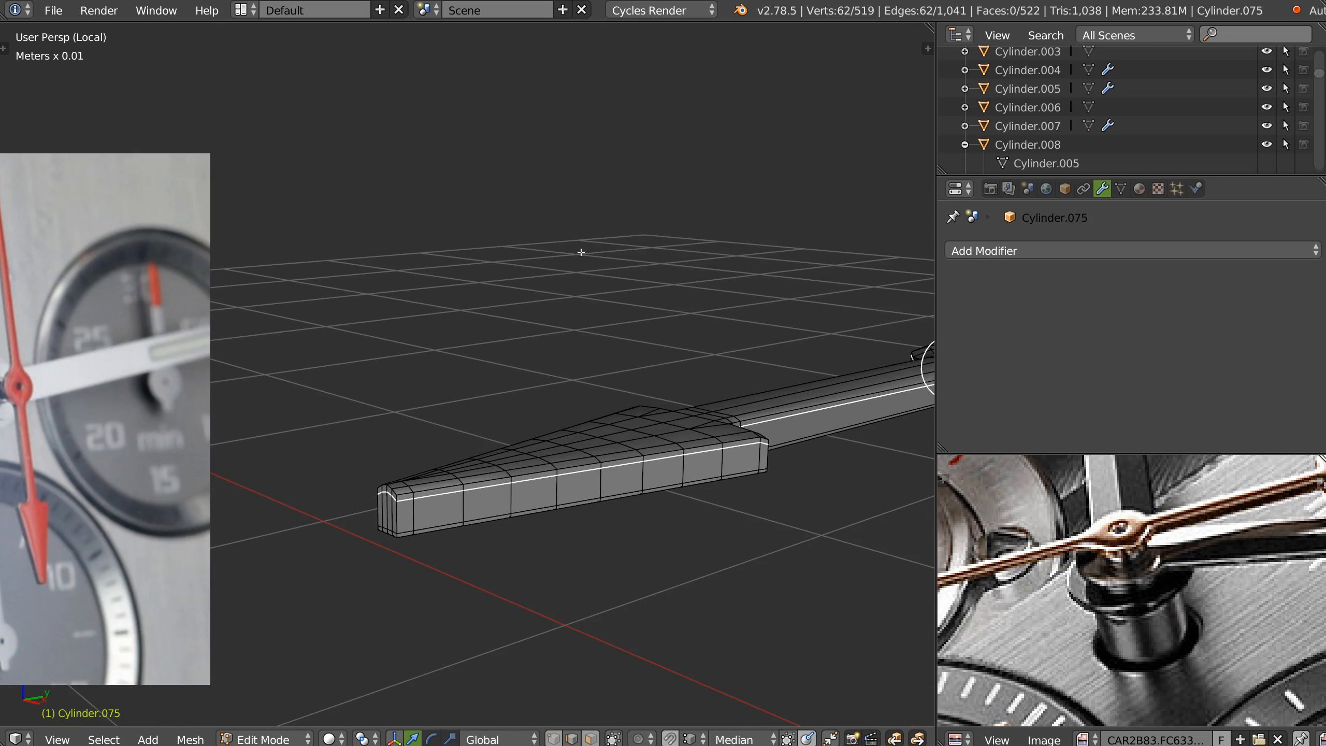
right_click(396, 500)
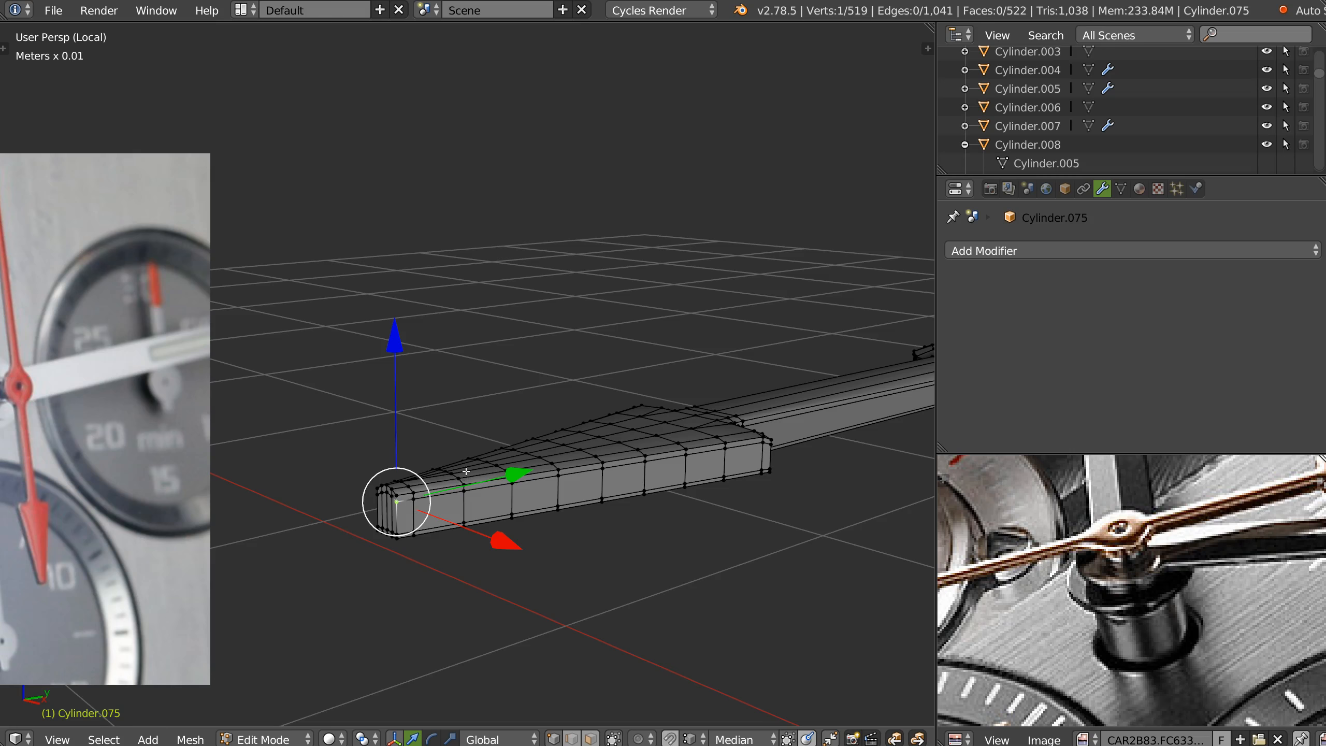
key(KP_3)
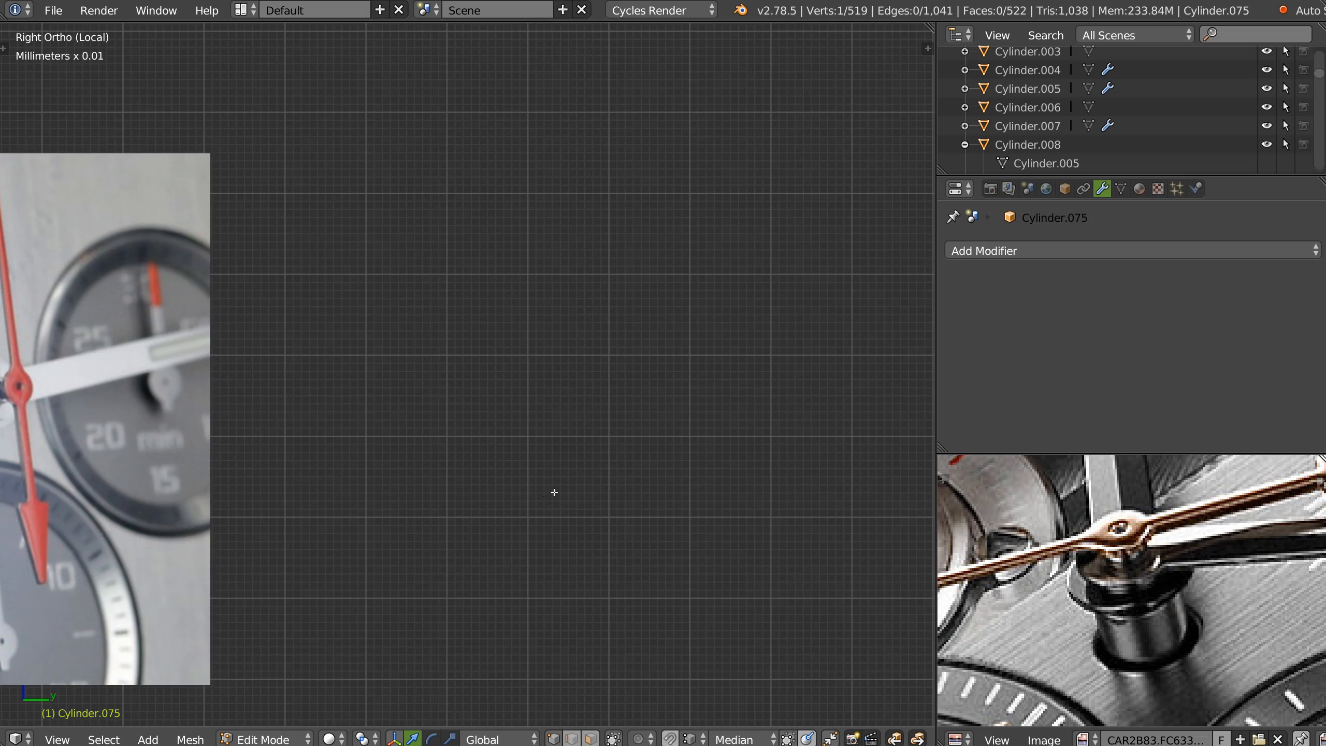
key(KP_Decimal)
ctrl+middle_drag(731, 325, 657, 376)
shift+middle_drag(901, 267, 656, 304)
ctrl+middle_drag(762, 288, 526, 385)
shift+middle_drag(713, 326, 583, 326)
ctrl+middle_drag(524, 356, 545, 324)
Try to lower the upper vertices at the counterweight's narrow end along Z and undo the changes
right_click(521, 334)
ctrl+drag(523, 323, 537, 261)
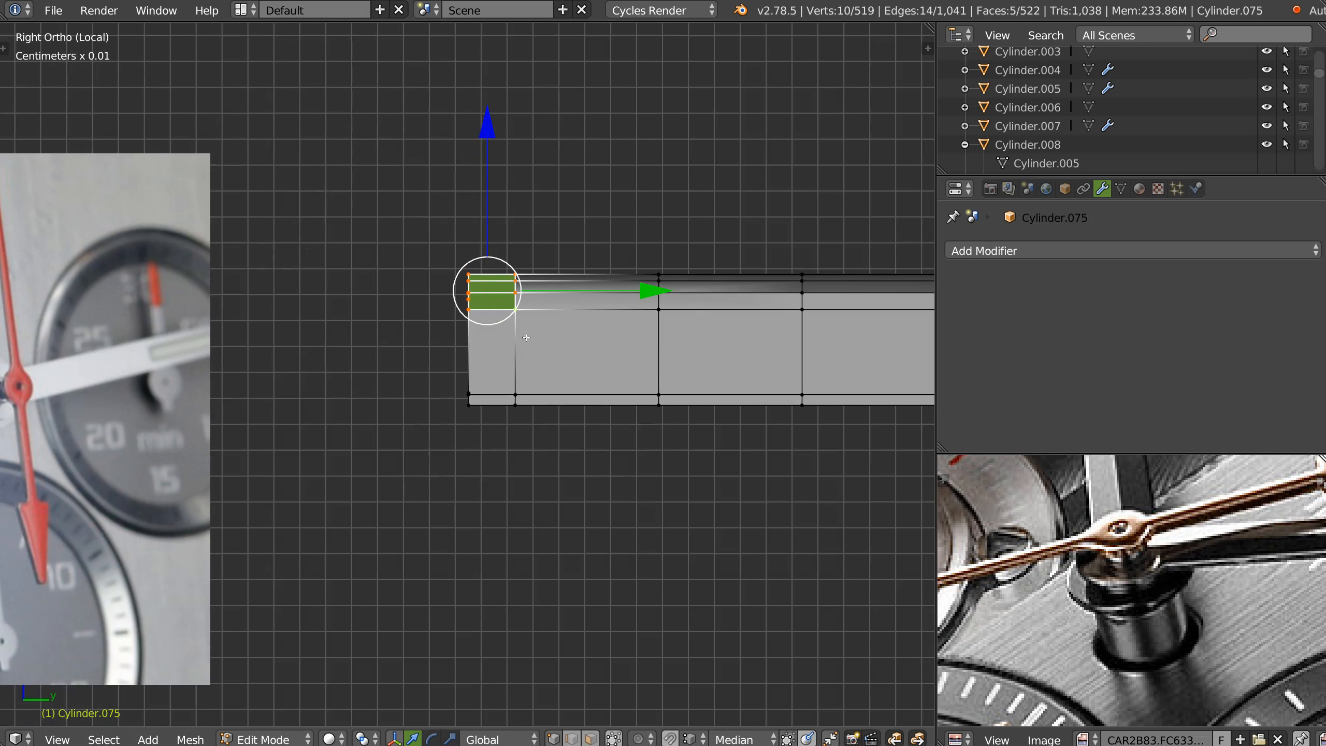
key(g)
key(z)
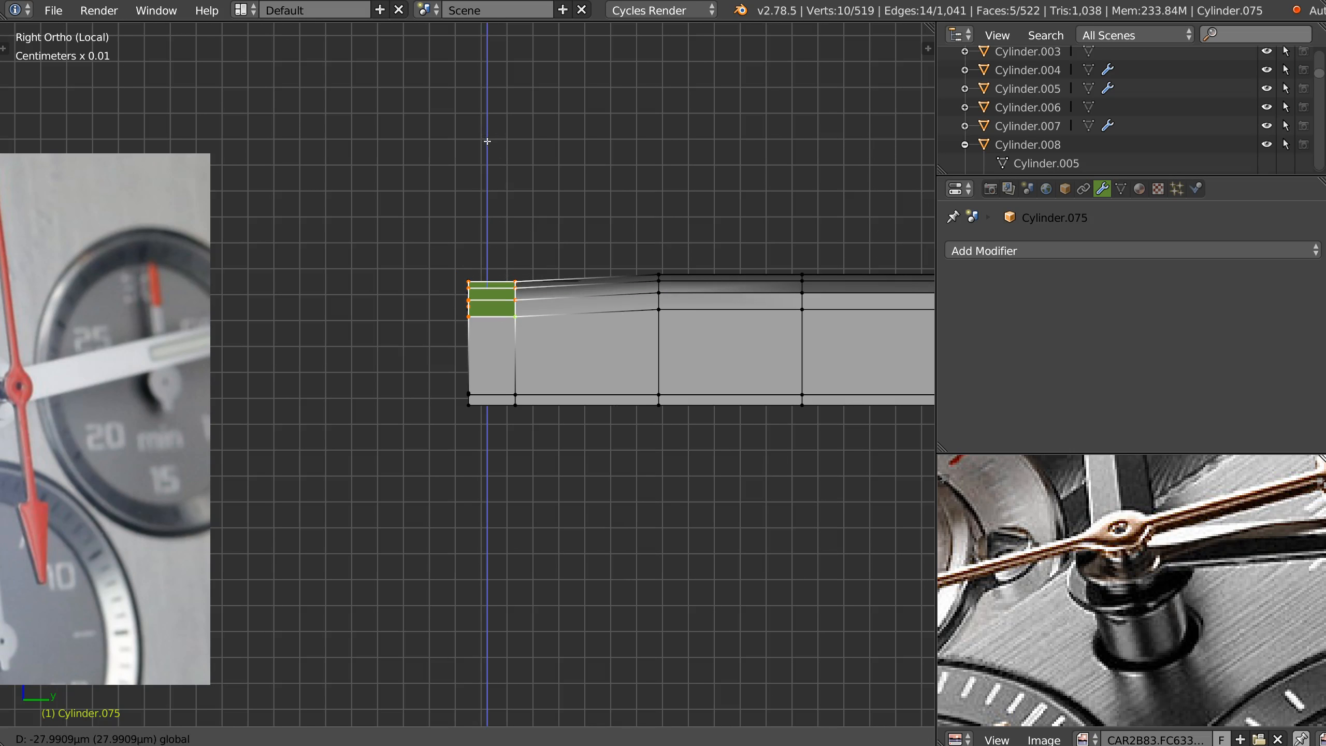
click(500, 329)
ctrl+shift+drag(520, 344, 521, 189)
drag(466, 137, 468, 143)
key(ctrl+z)
key(ctrl+z)
key(ctrl+z)
Make hidden vertices selectable and lower the upper vertices at the counterweight's narrow end along Z, the outermost column further
key(Tab)
click(382, 213)
mouse_move(443, 338)
ctrl+mouse_down()
mouse_move(459, 216)
mouse_move(447, 245)
ctrl+mouse_up()
drag(499, 128, 500, 134)
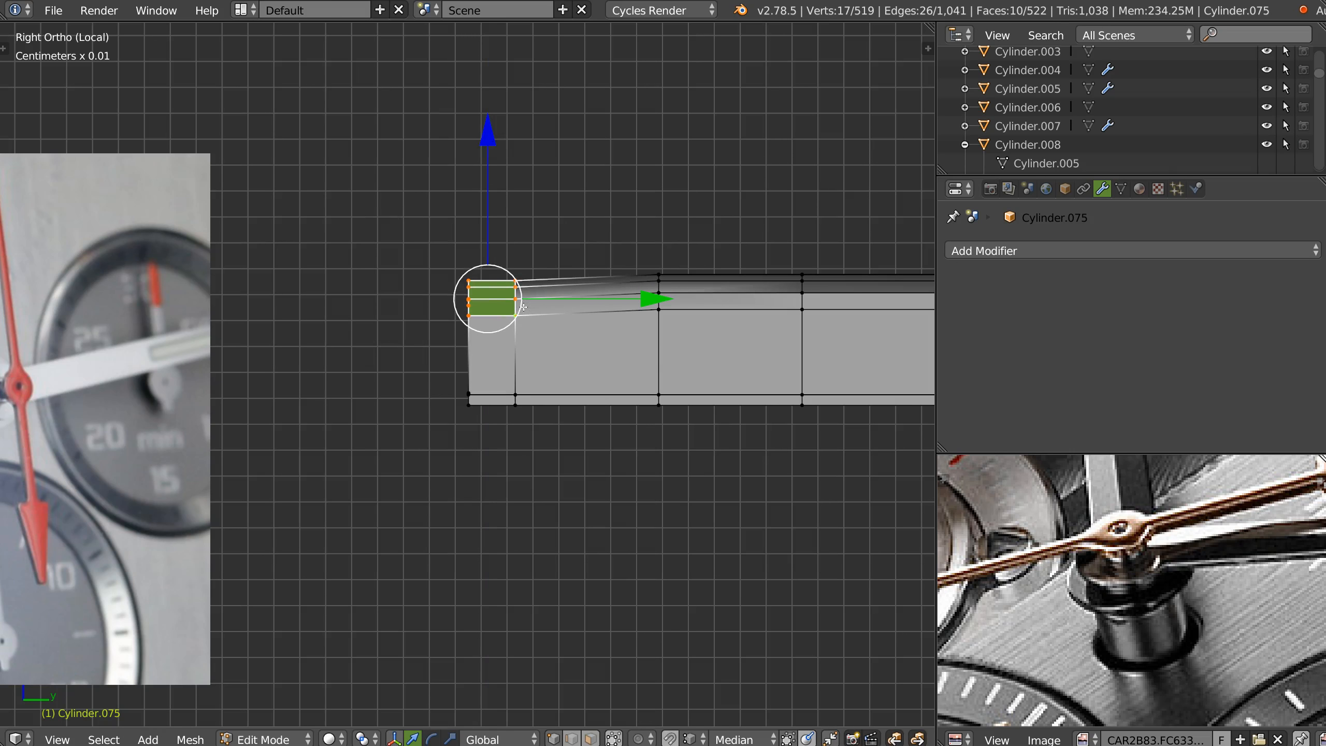
ctrl+shift+drag(552, 294, 488, 308)
drag(473, 137, 479, 140)
Add a centred loop cut between the last two edge columns at the counterweight's narrow end
ctrl+middle_drag(747, 214, 770, 261)
shift+middle_drag(770, 261, 415, 297)
ctrl+middle_drag(511, 246, 485, 295)
shift+middle_drag(370, 281, 471, 318)
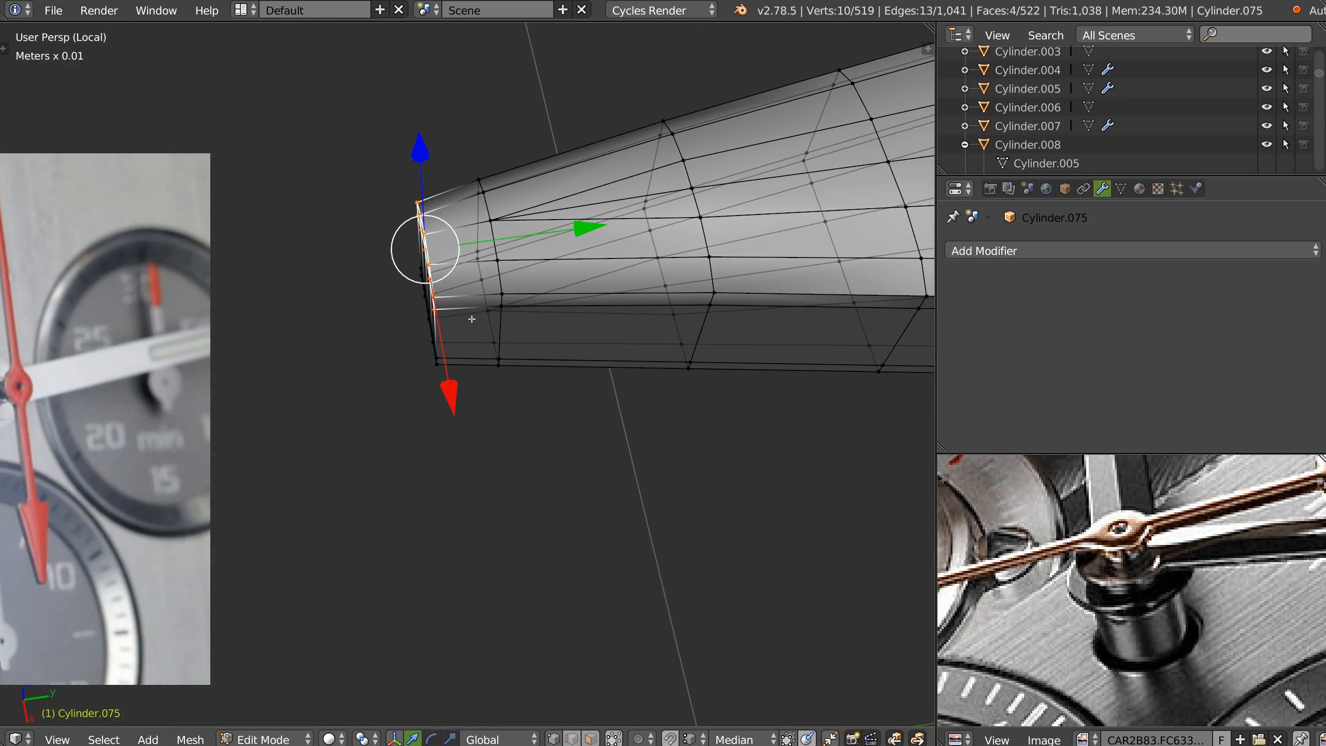
key(ctrl+r)
click(472, 300)
right_click(473, 300)
Select the edge row along the new cut in the side view and adjust its height along Z
key(KP_3)
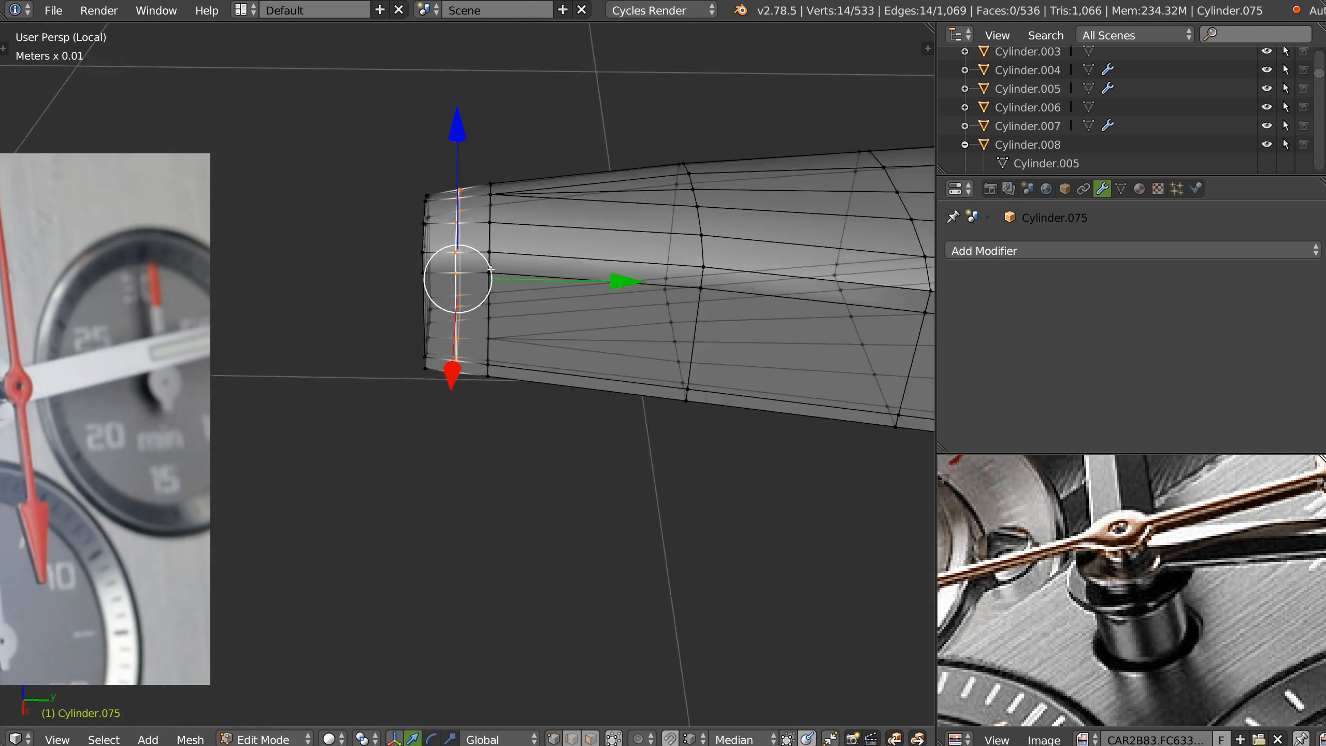
right_click(481, 223)
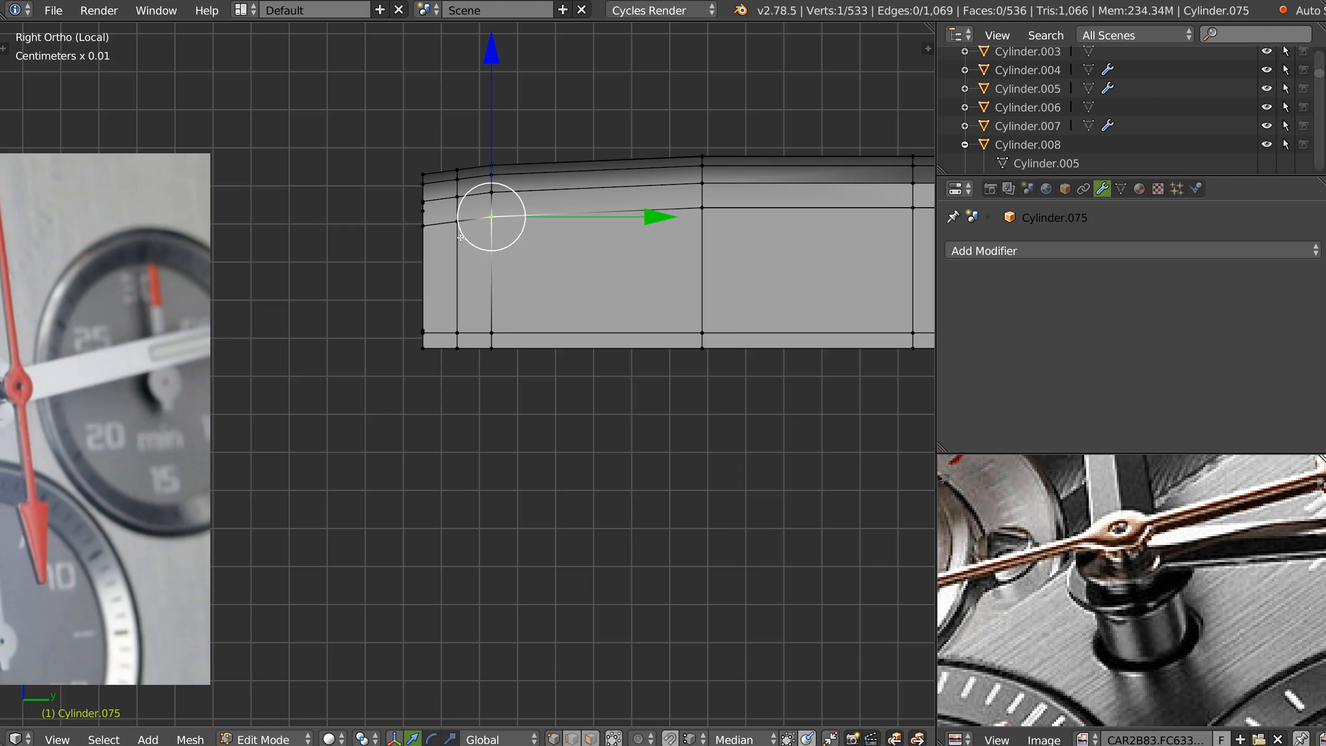
alt+right_click(456, 226)
key(g)
key(z)
click(457, 45)
Add five evenly spaced loop cuts along the thin shaft between the counterweight and the hub
ctrl+middle_drag(633, 227, 643, 340)
shift+middle_drag(731, 261, 296, 287)
shift+middle_drag(786, 314, 647, 363)
shift+middle_drag(647, 364, 527, 287)
ctrl+middle_drag(527, 288, 584, 246)
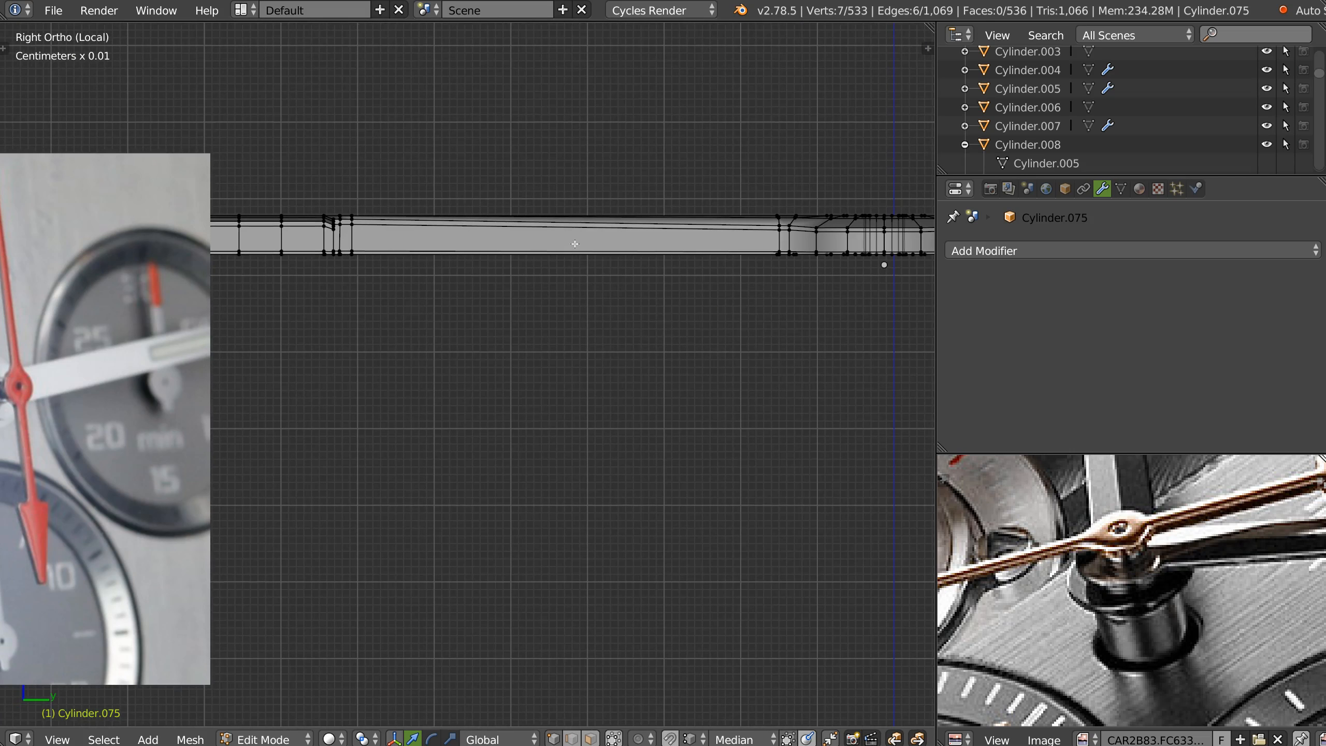
key(ctrl+r)
scroll(570, 247, up, 2)
click(569, 246)
right_click(643, 267)
Bevel the upper rim of the hub's centre hole with three segments
middle_drag(642, 266, 592, 308)
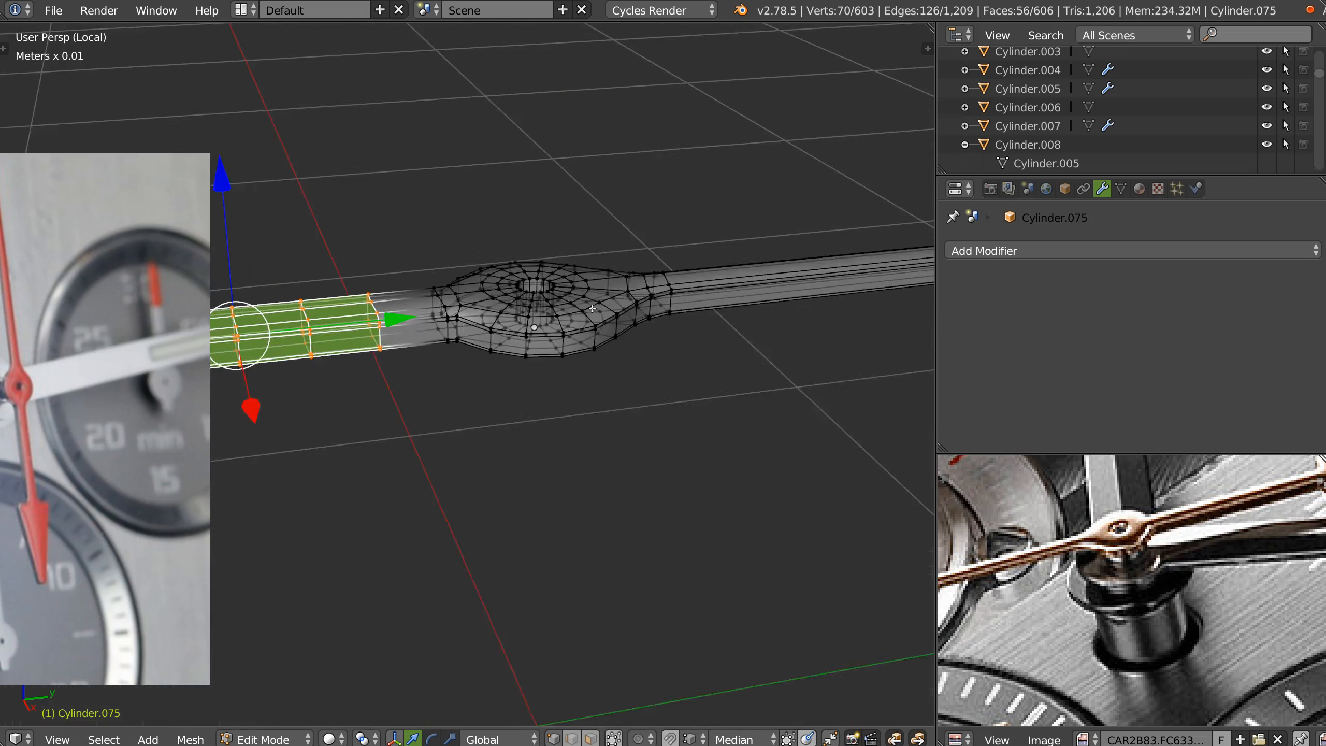
scroll(593, 309, up, 6)
alt+right_click(558, 210)
key(ctrl+b)
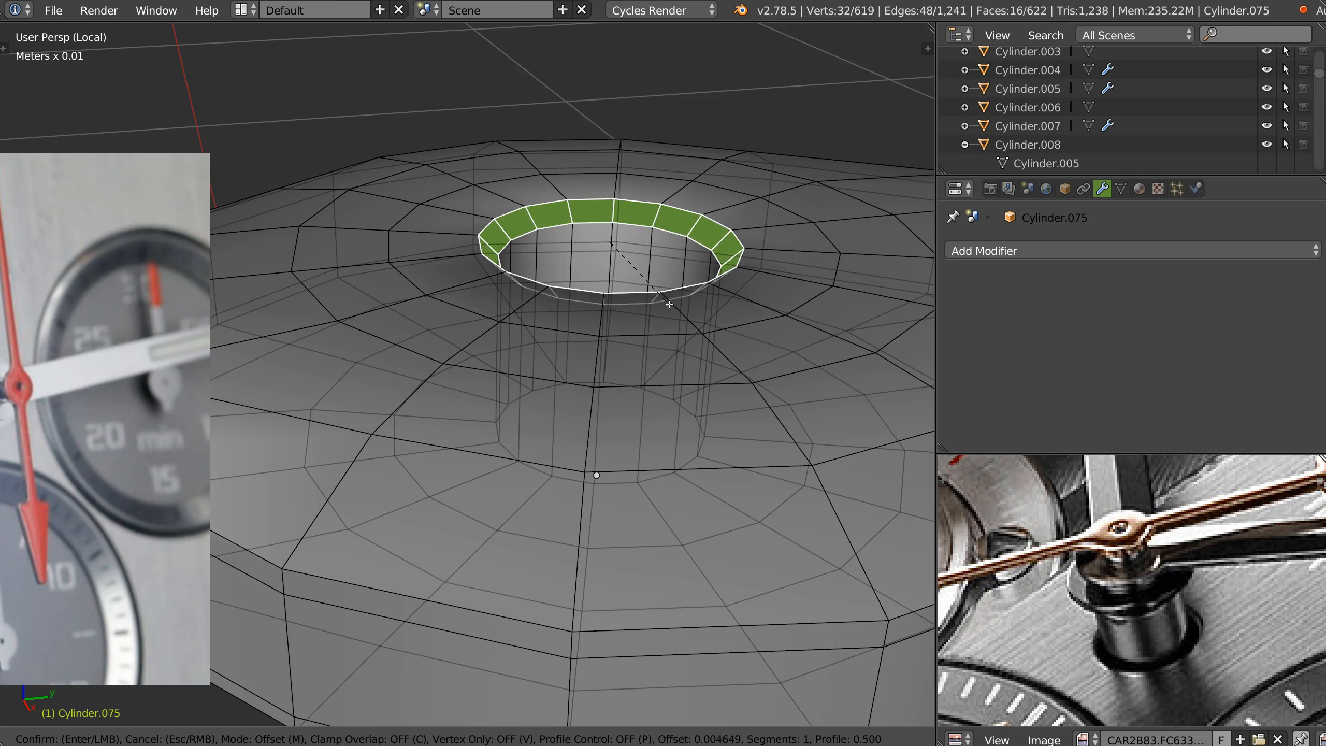
scroll(669, 305, up, 2)
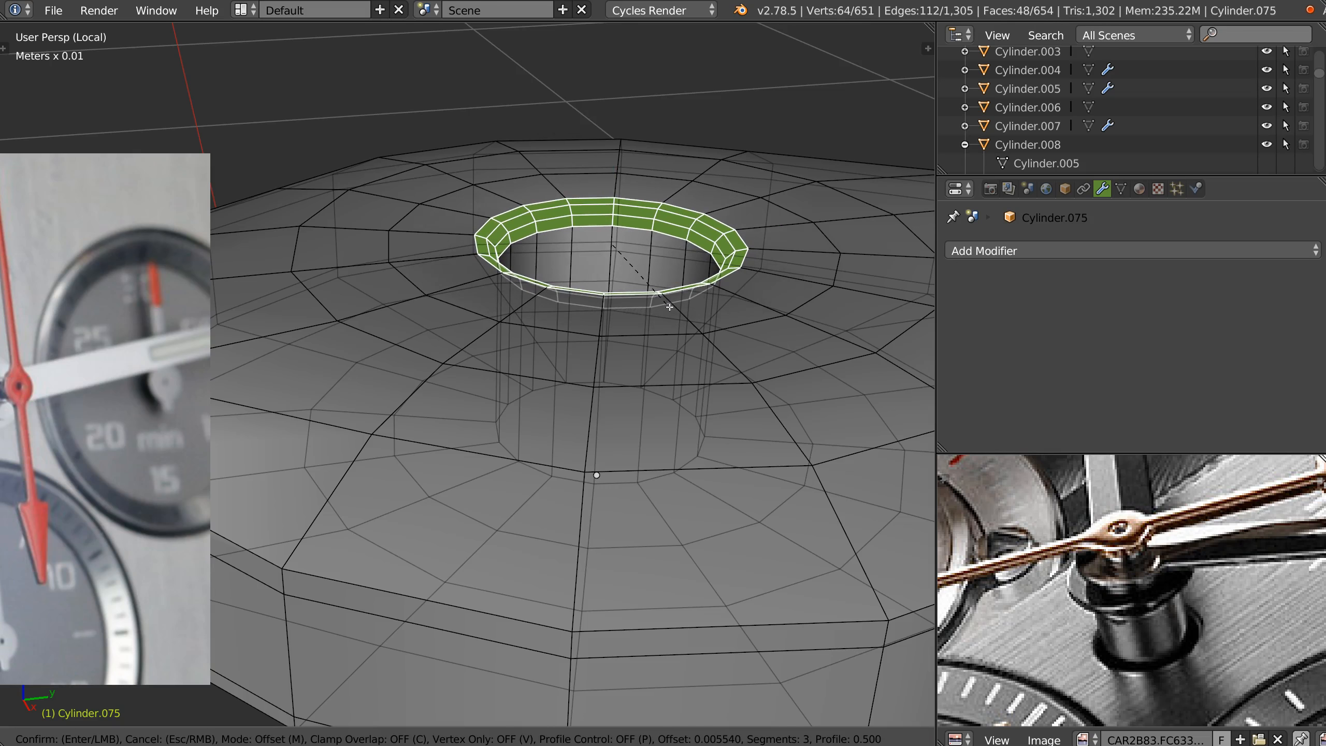
click(669, 307)
Bevel the lower rim of the hub's centre hole with two segments
alt+right_click(562, 486)
key(ctrl+b)
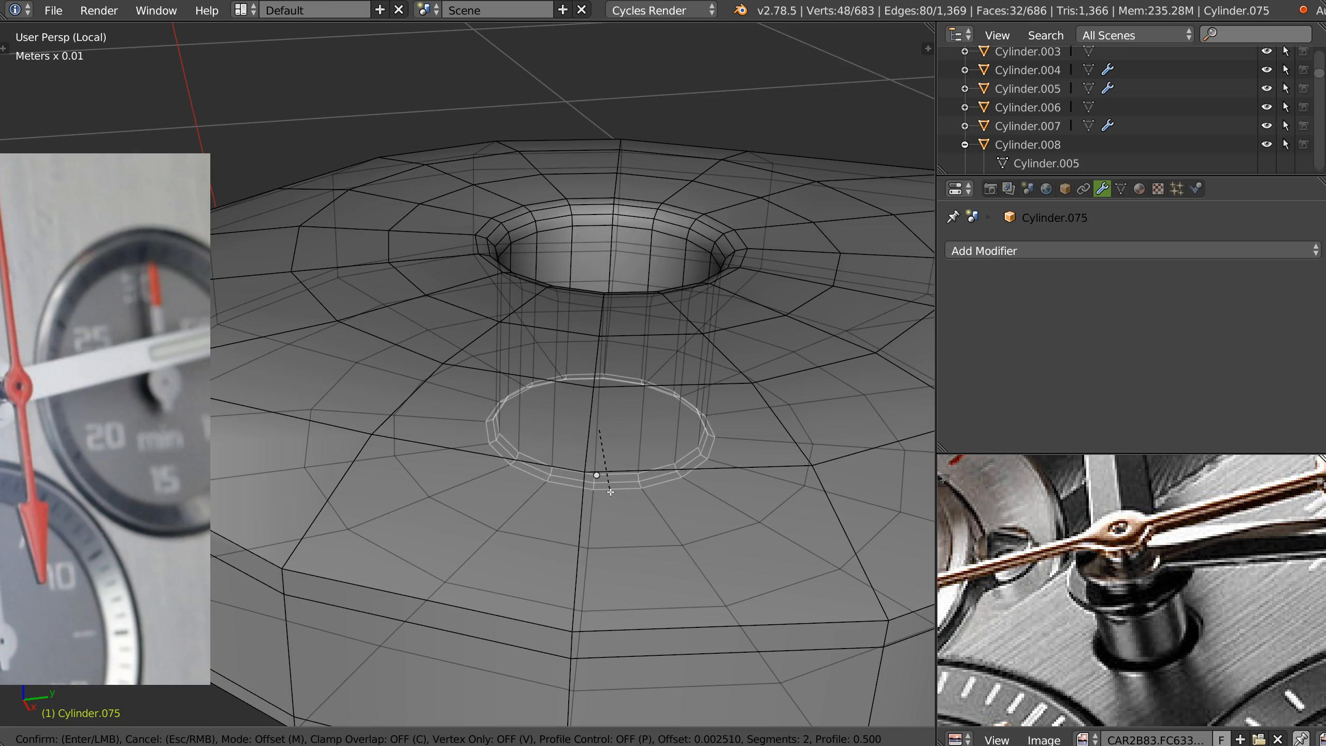
click(609, 492)
Return to Object Mode, add a level 2 Subdivision Surface modifier and turn off the wireframe overlay
scroll(609, 491, down, 2)
shift+middle_drag(782, 373, 562, 344)
scroll(500, 367, down, 2)
shift+middle_drag(773, 417, 533, 438)
key(Tab)
key(ctrl+2)
key(shift+w)
Examine the subdivided hand along its length and compare it with the reference photo
scroll(676, 306, down, 4)
middle_drag(230, 573, 489, 361)
scroll(489, 361, down, 3)
shift+middle_drag(517, 647, 554, 364)
scroll(554, 365, up, 2)
scroll(620, 395, up, 4)
shift+middle_drag(819, 303, 654, 319)
middle_drag(1, 318, 17, 656)
middle_drag(684, 245, 887, 324)
scroll(617, 245, down, 3)
In the top view, move the edge row behind the pointed tip back along Y, with its centre vertices further back
scroll(579, 282, up, 5)
shift+middle_drag(617, 246, 558, 309)
key(Tab)
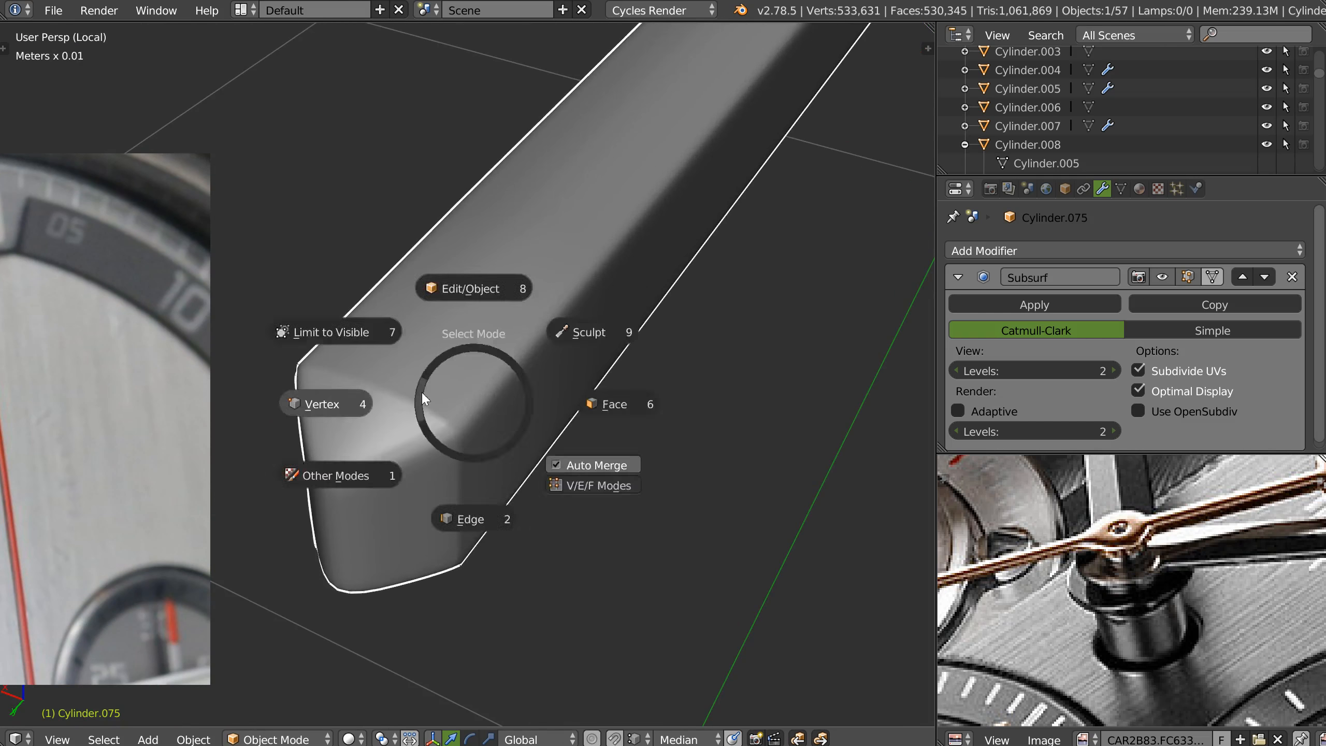
click(422, 398)
right_click(410, 373)
key(q)
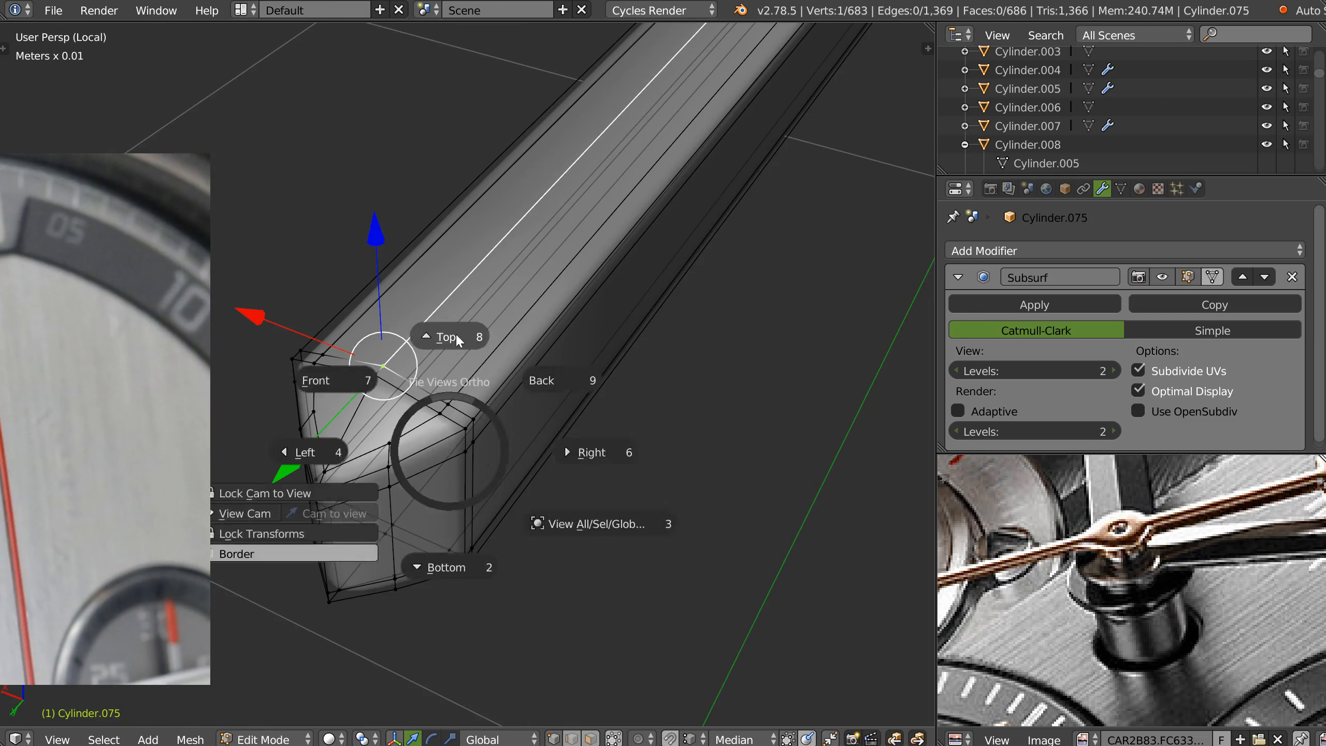
click(458, 337)
scroll(402, 423, up, 10)
shift+middle_drag(640, 237, 482, 353)
scroll(537, 291, up, 2)
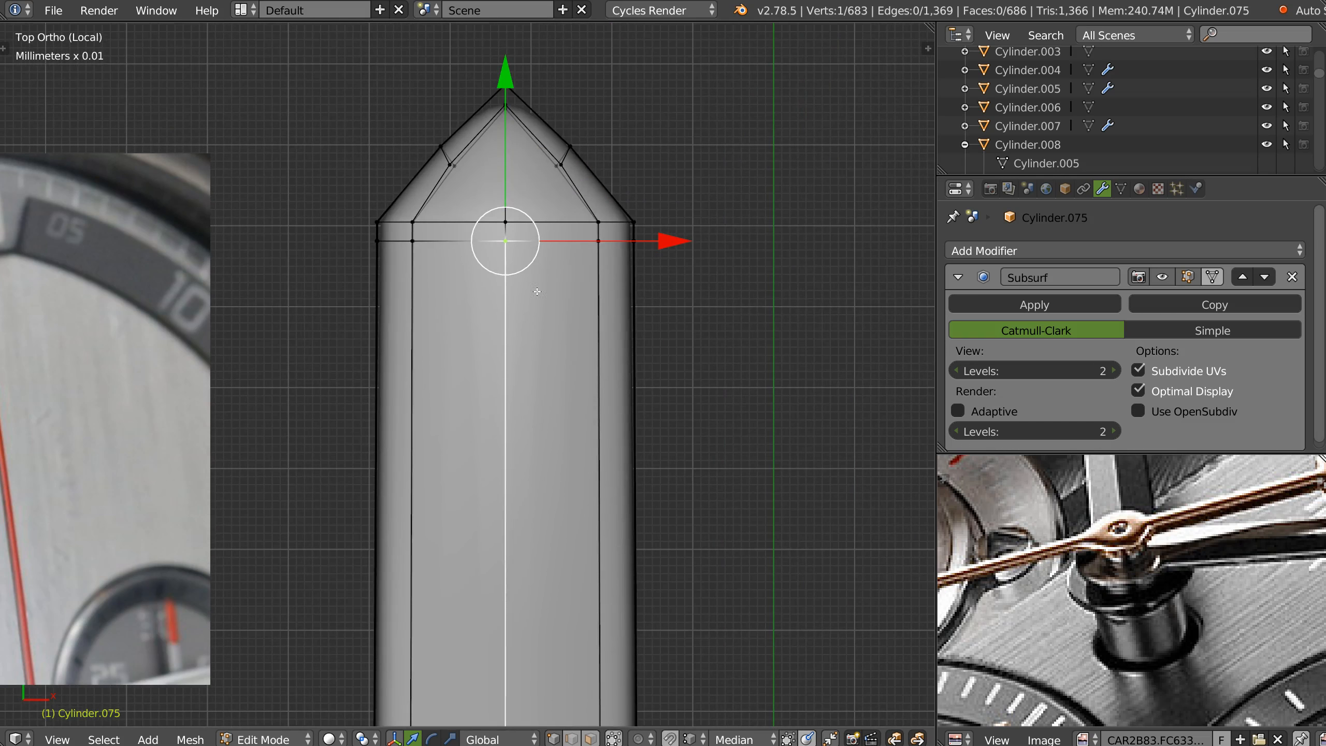
alt+right_click(454, 241)
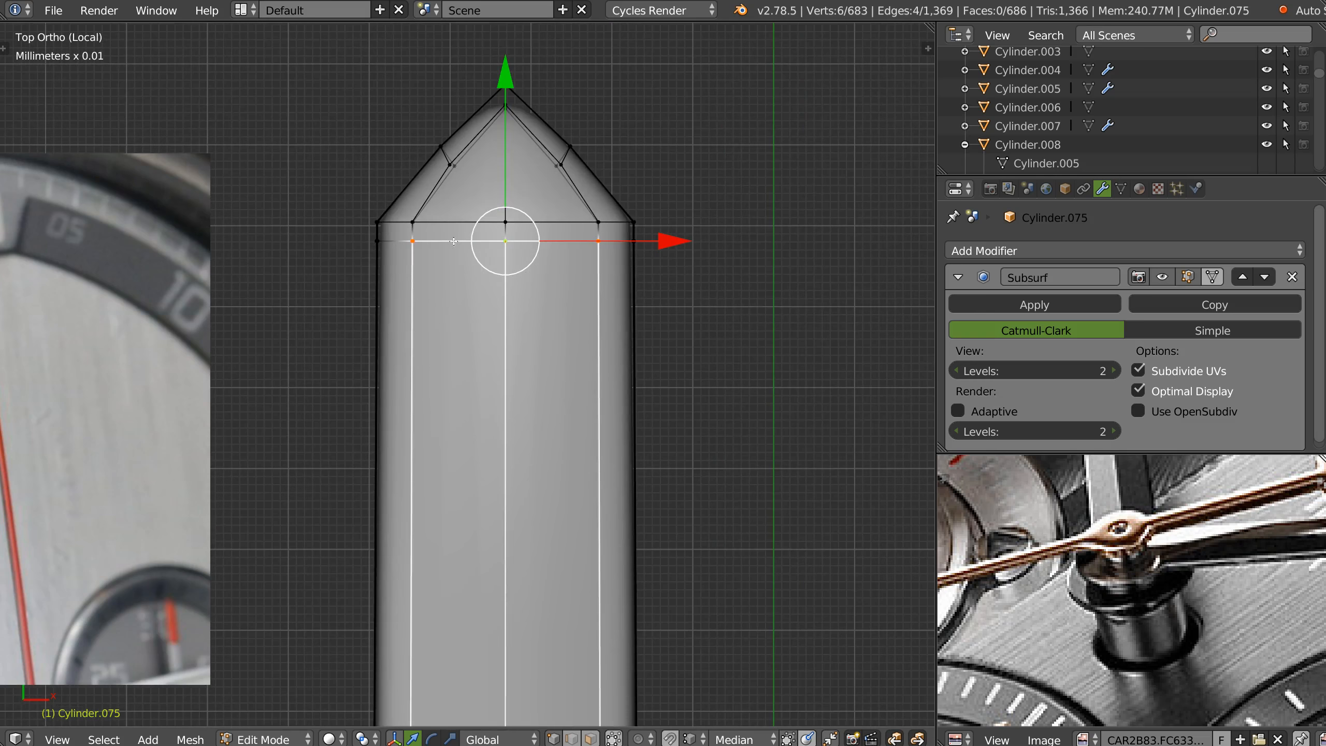
drag(506, 95, 494, 132)
click(493, 136)
right_click(492, 337)
drag(510, 111, 510, 129)
Select the two inner side vertices on the upper face behind the tip and move them back along Y
middle_drag(488, 308, 600, 201)
key(KP_Decimal)
middle_drag(469, 256, 409, 296)
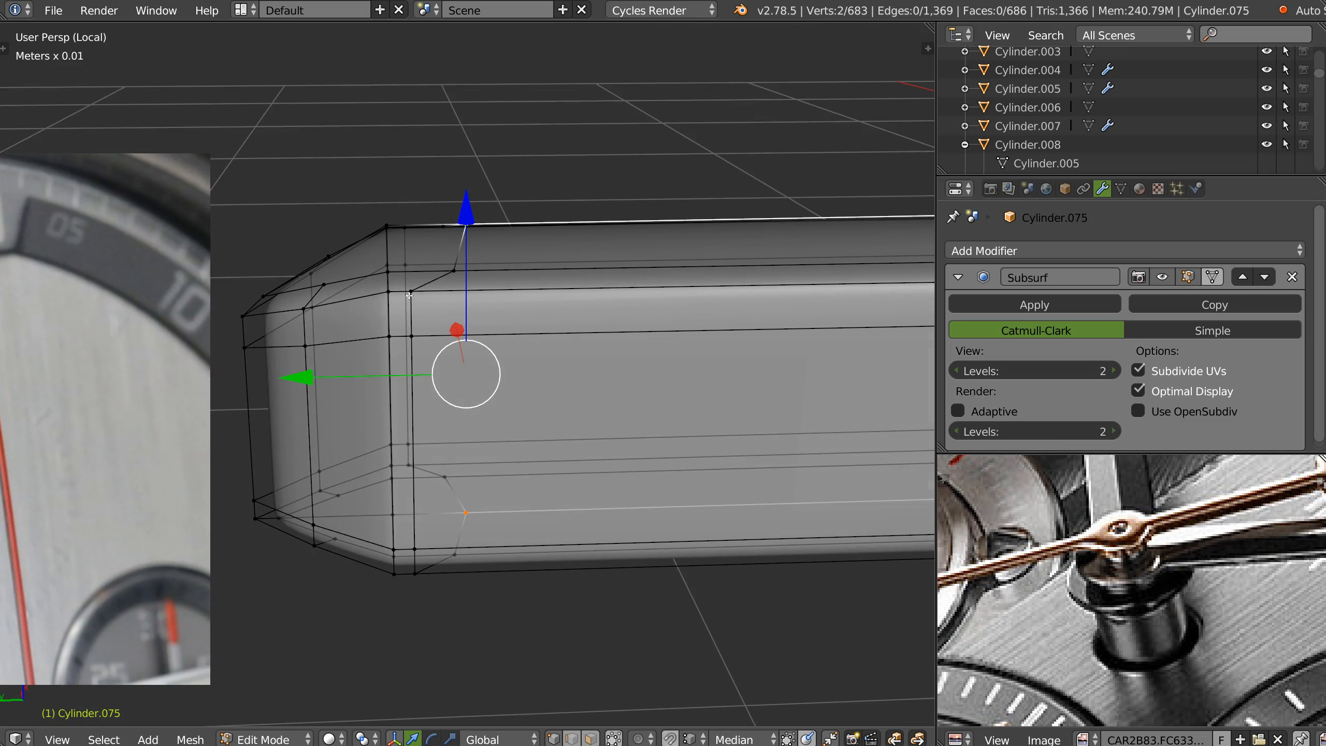
right_click(414, 310)
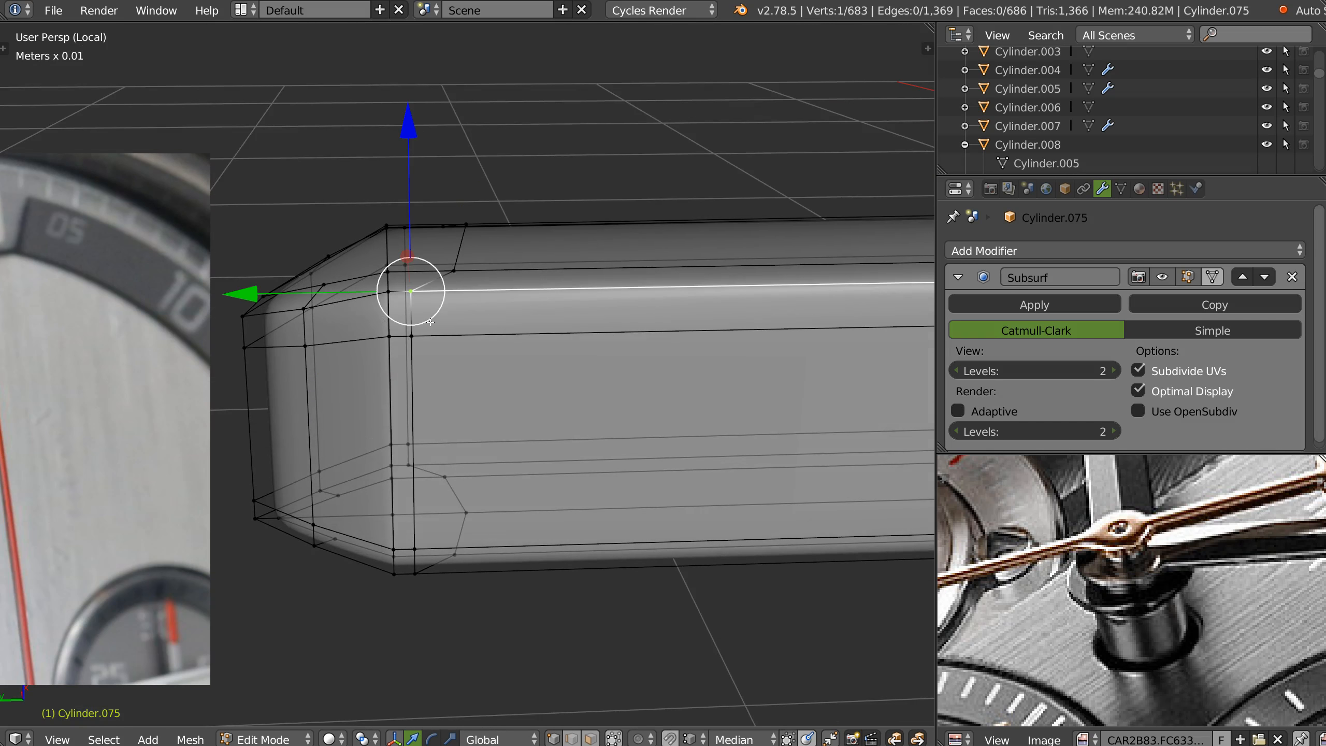
shift+right_click(402, 220)
mouse_move(262, 257)
mouse_down()
mouse_move(273, 258)
mouse_move(274, 297)
mouse_move(282, 254)
mouse_up()
Move the paired side vertices of the support loop behind the tip further back along Y
right_click(416, 345)
shift+right_click(406, 258)
right_click(435, 293)
shift+right_click(429, 226)
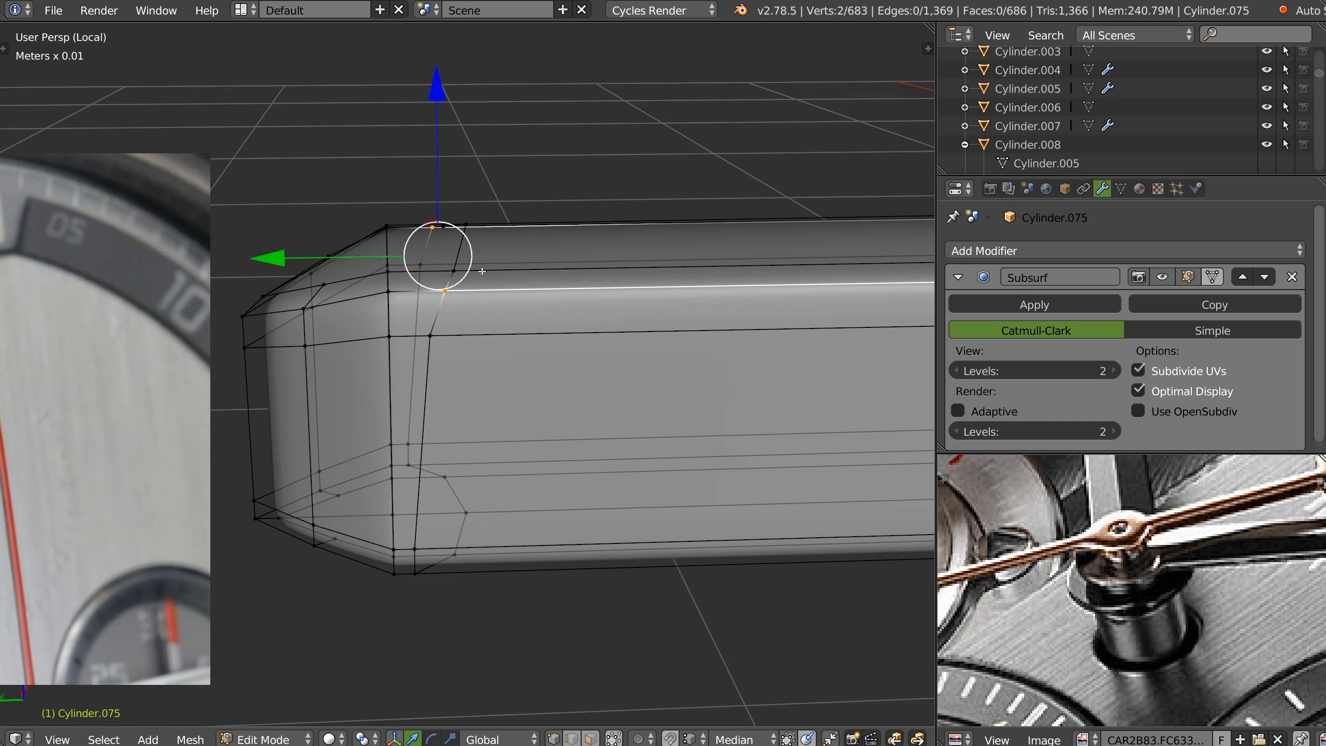
Select the upper vertices of the shoulder row at the base of the tip and lower them slightly along Z
shift+middle_drag(483, 270, 551, 251)
mouse_move(507, 296)
middle_down()
mouse_move(508, 266)
mouse_move(471, 269)
mouse_move(463, 250)
middle_up()
right_click(471, 268)
ctrl+drag(460, 317, 449, 334)
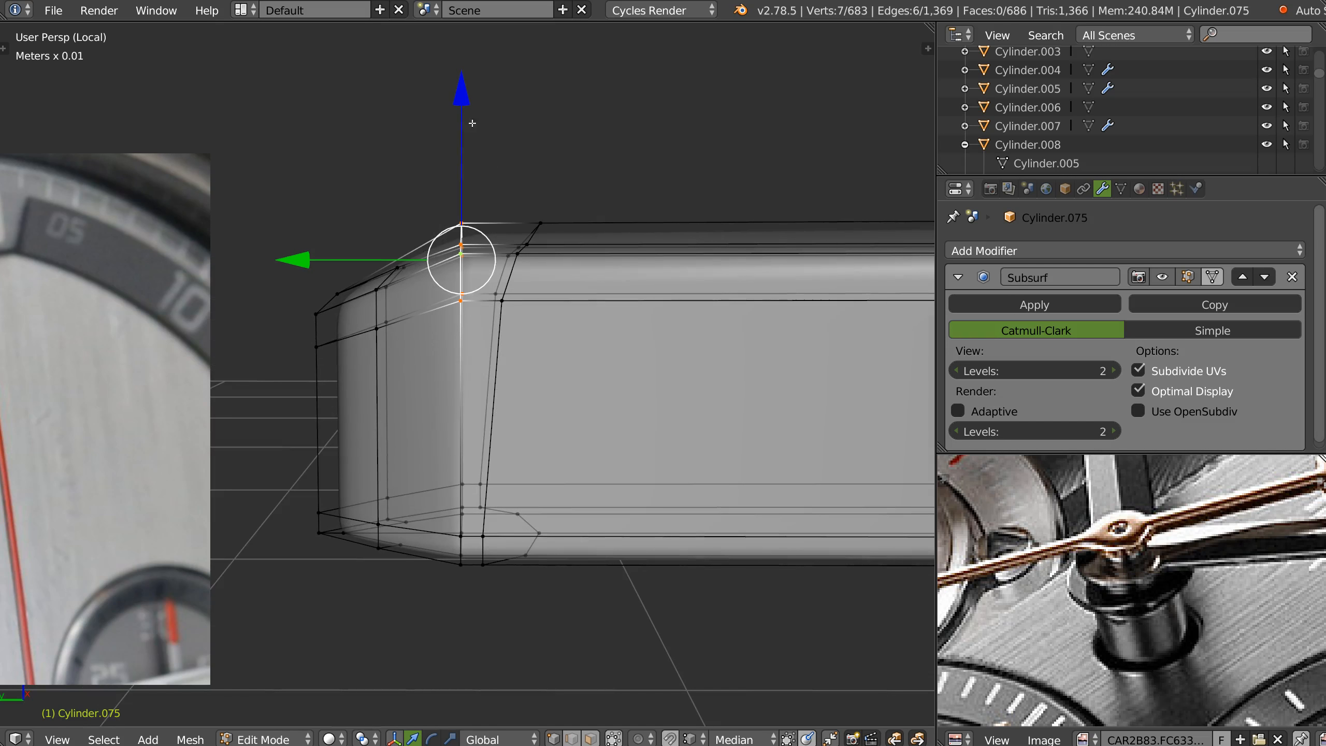
drag(461, 104, 463, 113)
Select the two outer upper vertices of the support loop behind the tip and shift them slightly back along Y
middle_drag(554, 208, 580, 307)
click(554, 302)
shift+click(439, 299)
drag(341, 294, 349, 294)
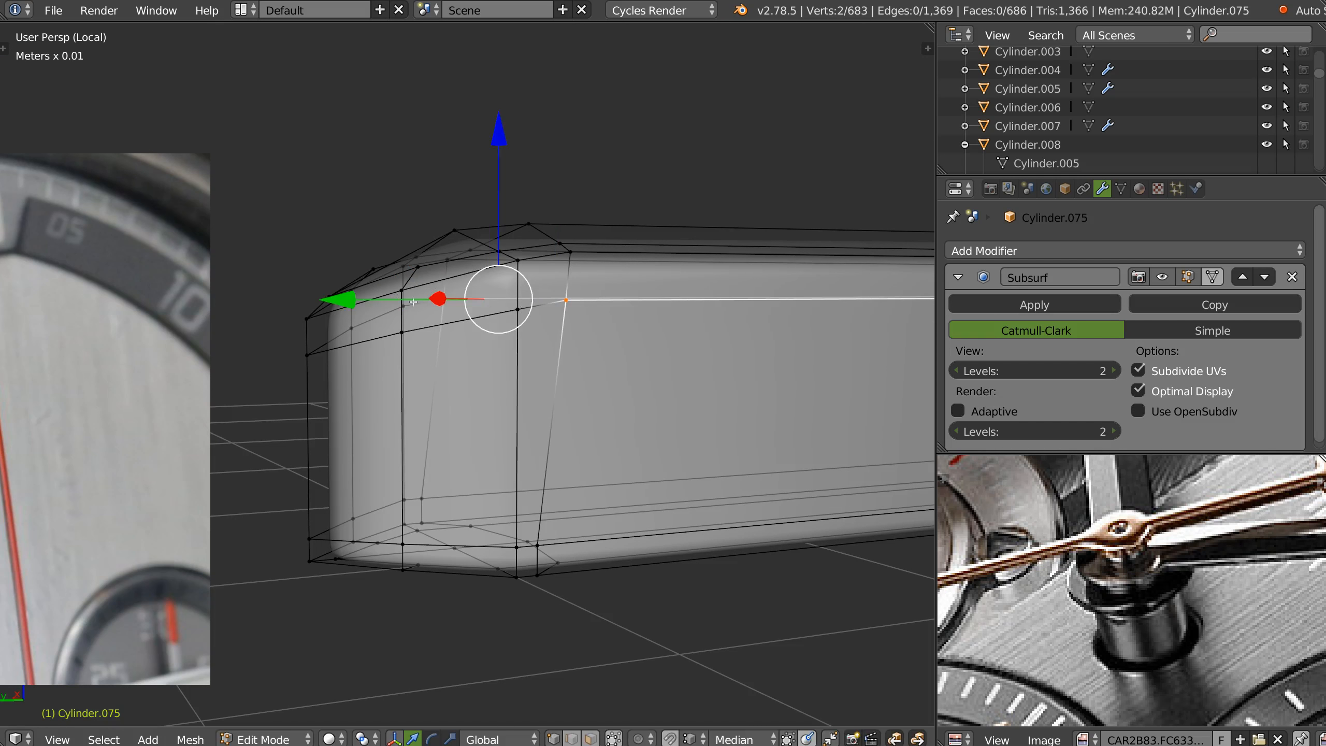
Examine the smoothed tip in Object Mode, and check its mesh in Edit Mode in close-up and from the top
key(Tab)
scroll(553, 250, down, 4)
middle_drag(571, 259, 606, 100)
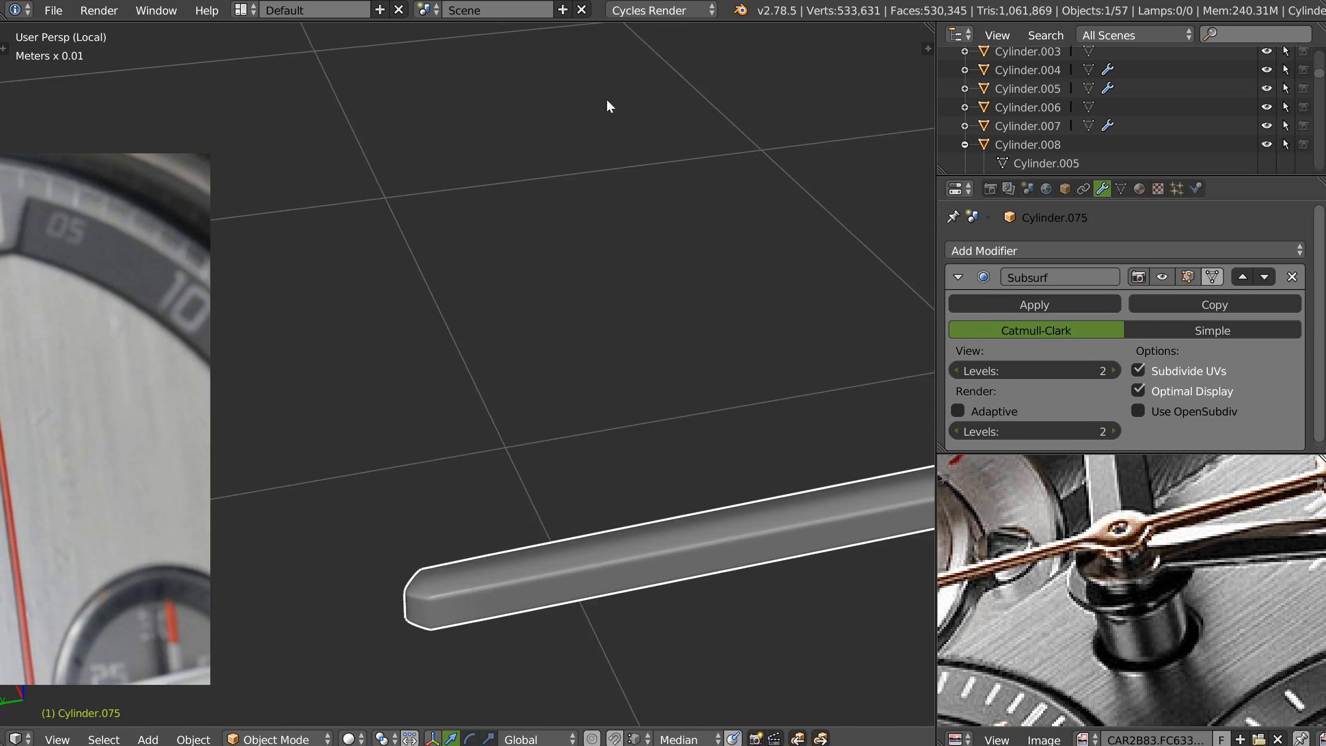
middle_drag(478, 460, 415, 451)
scroll(418, 455, up, 2)
key(Tab)
middle_drag(428, 527, 430, 528)
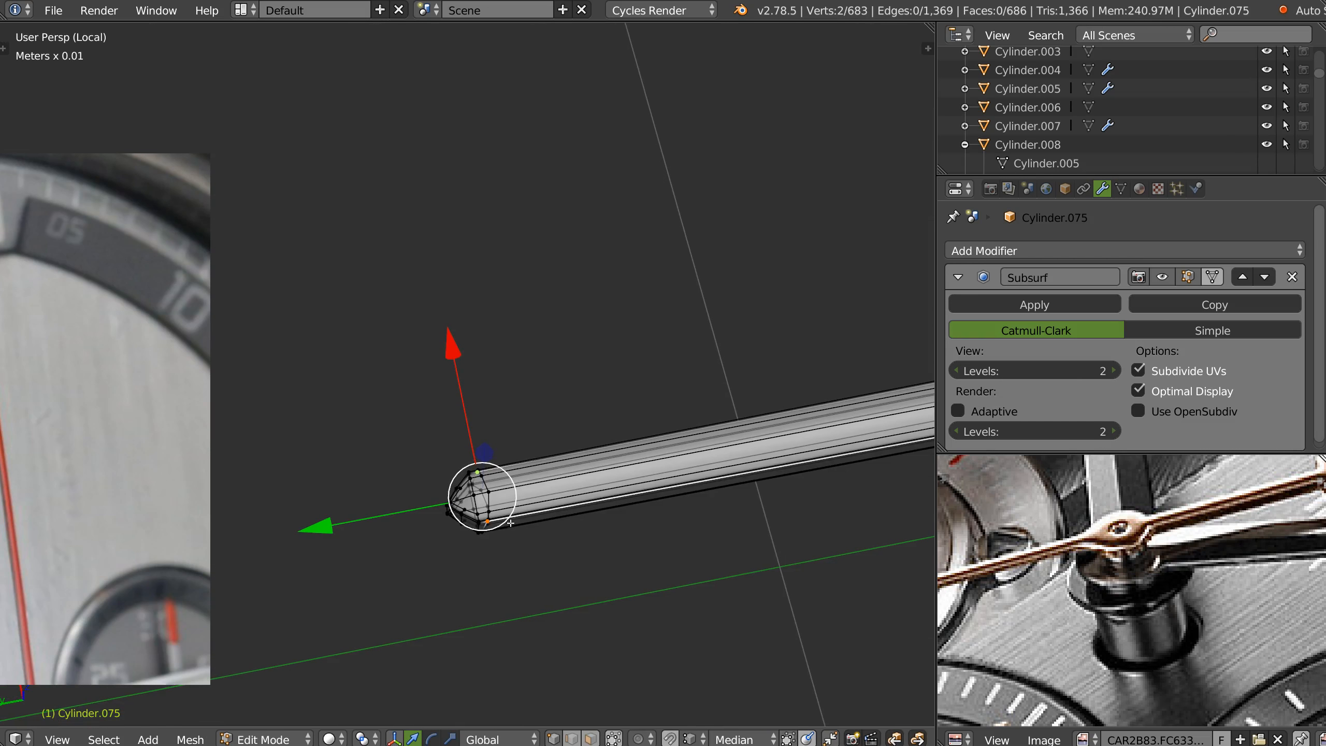
key(KP_Decimal)
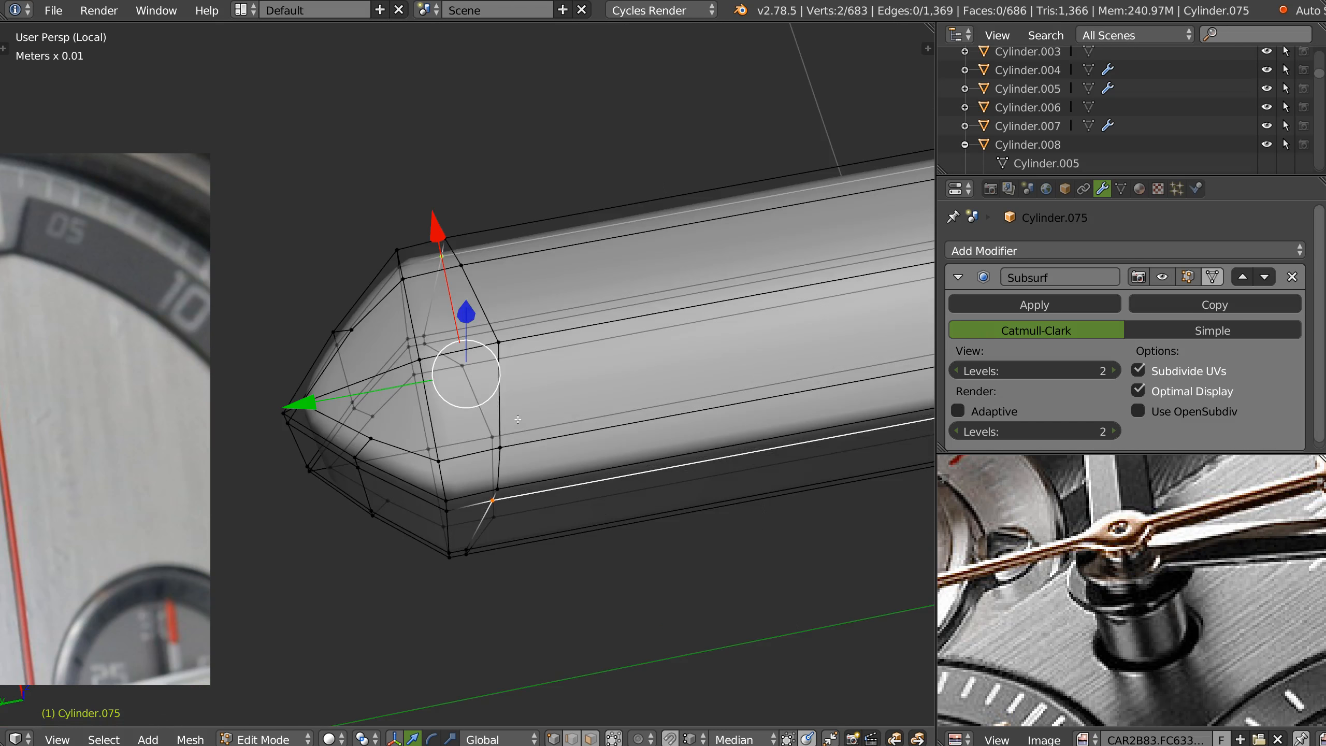
key(KP_7)
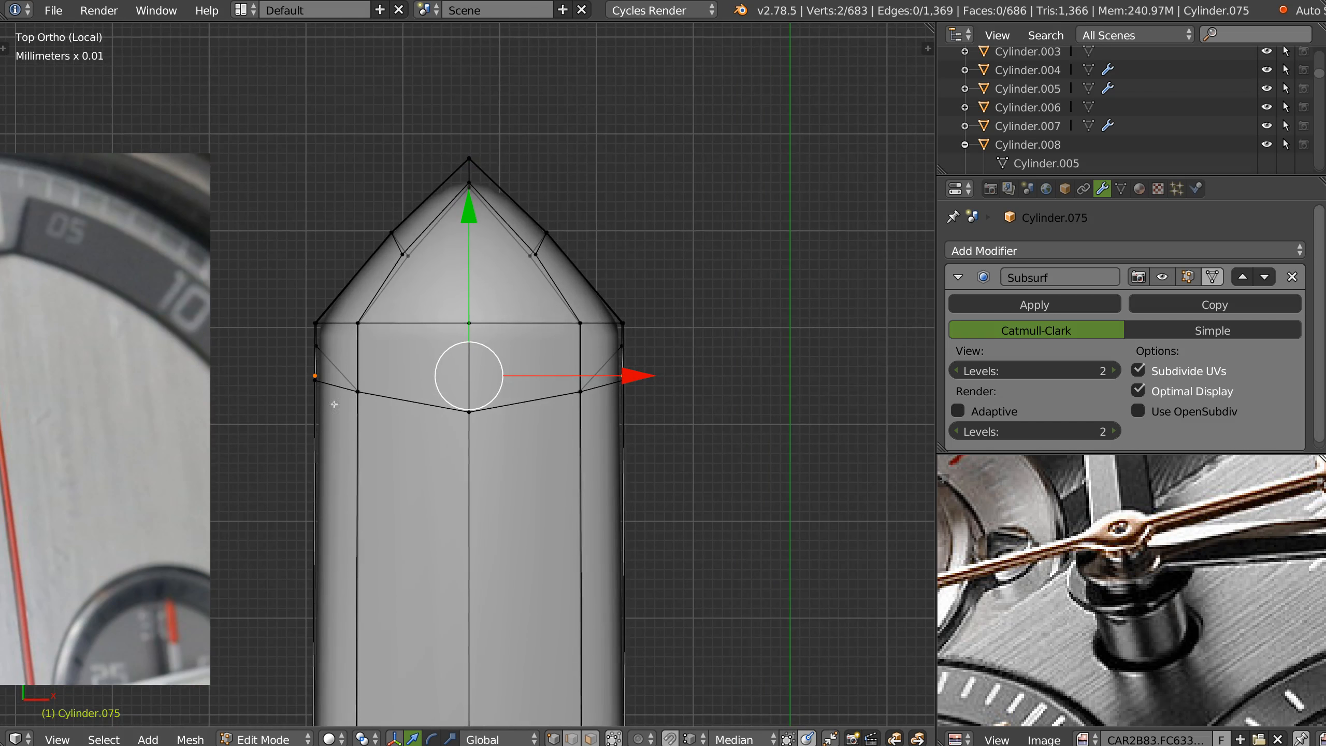
In the right view, move the upper part of the support loop well back along Y, adjusting one of its vertices slightly further
key(KP_3)
right_click(461, 335)
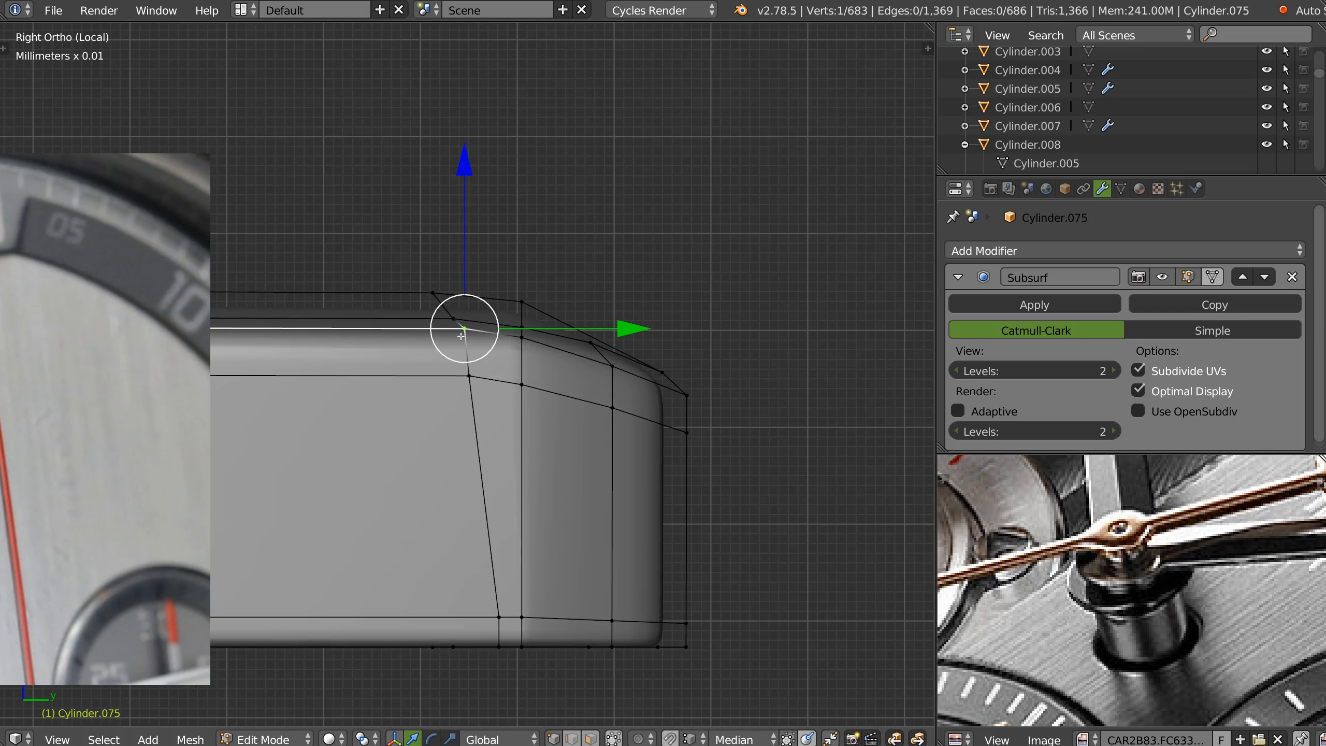
alt+right_click(457, 260)
key(g)
key(y)
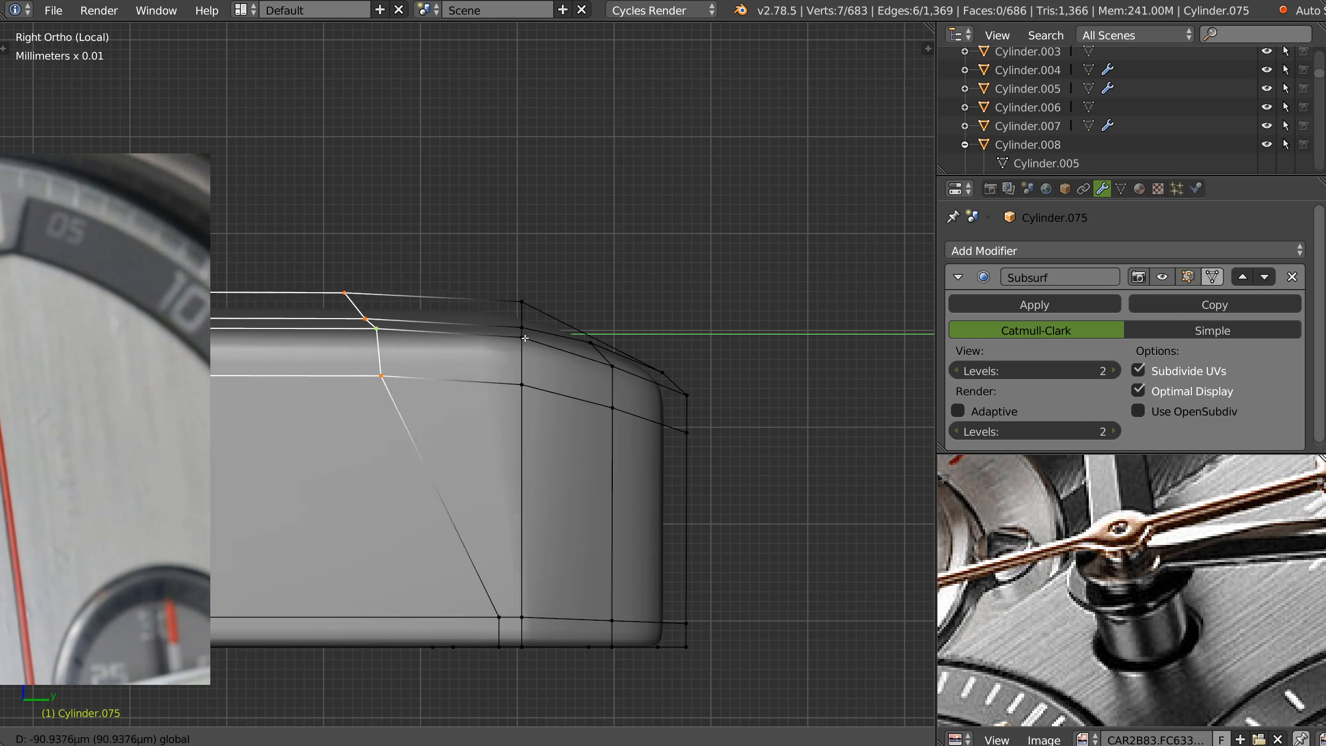
click(476, 342)
right_click(323, 348)
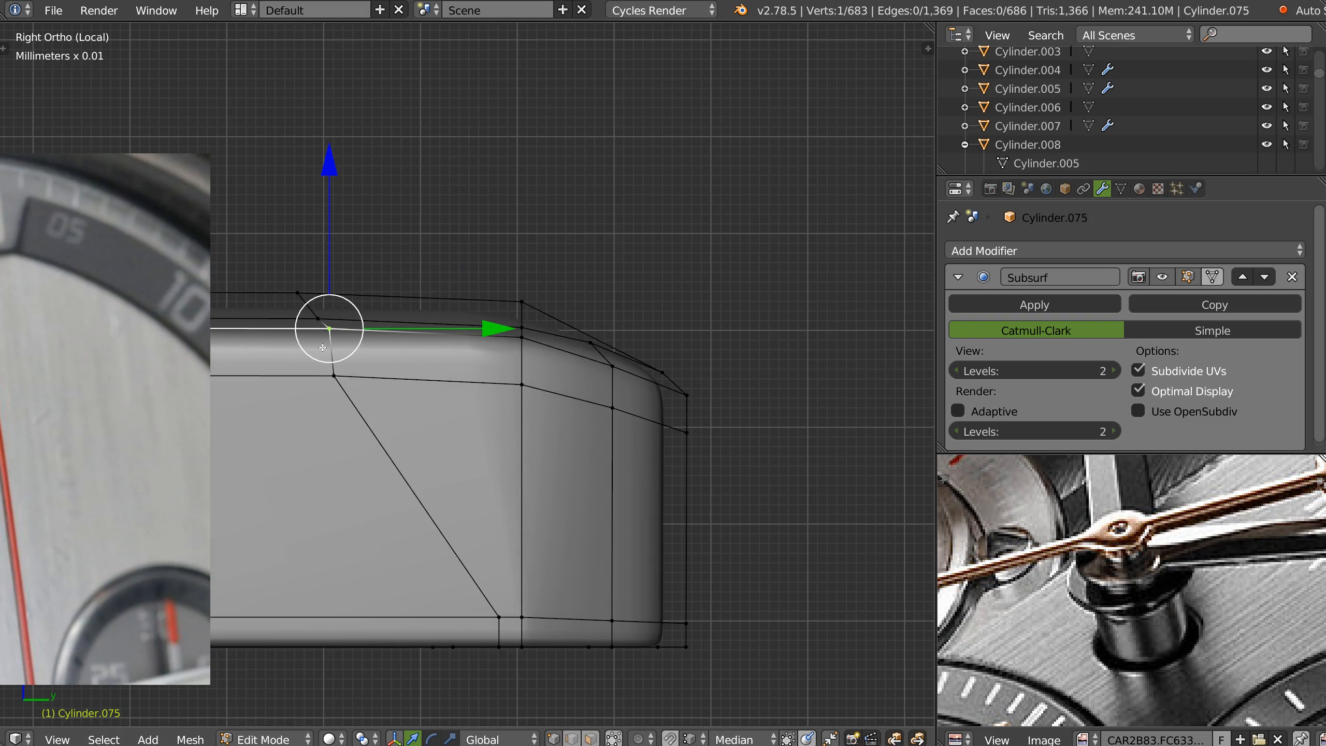
drag(496, 331, 485, 331)
Dissolve the bent support loop behind the tip and replace it with a straight slanted knife cut through the full thickness
ctrl+middle_drag(510, 406, 514, 442)
shift+middle_drag(515, 441, 636, 345)
key(ctrl+Tab)
key(2)
alt+right_click(563, 399)
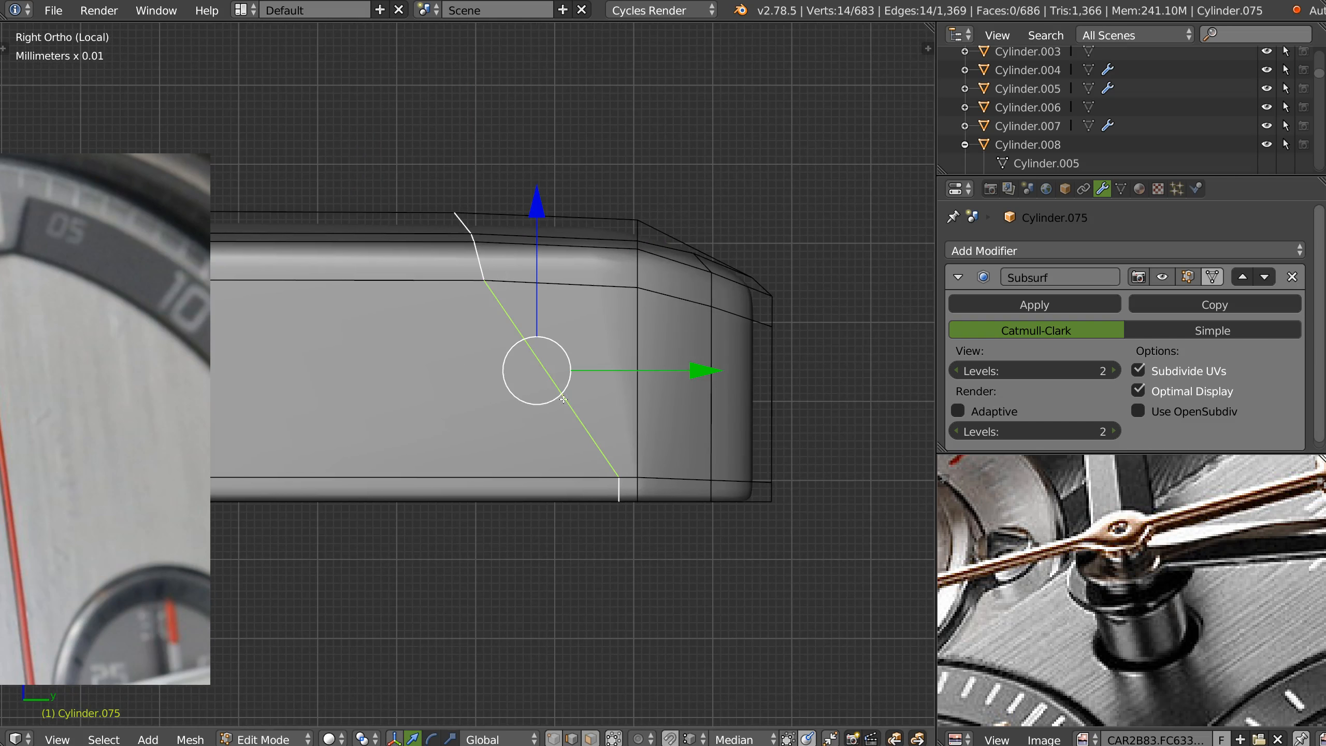
key(ctrl+x)
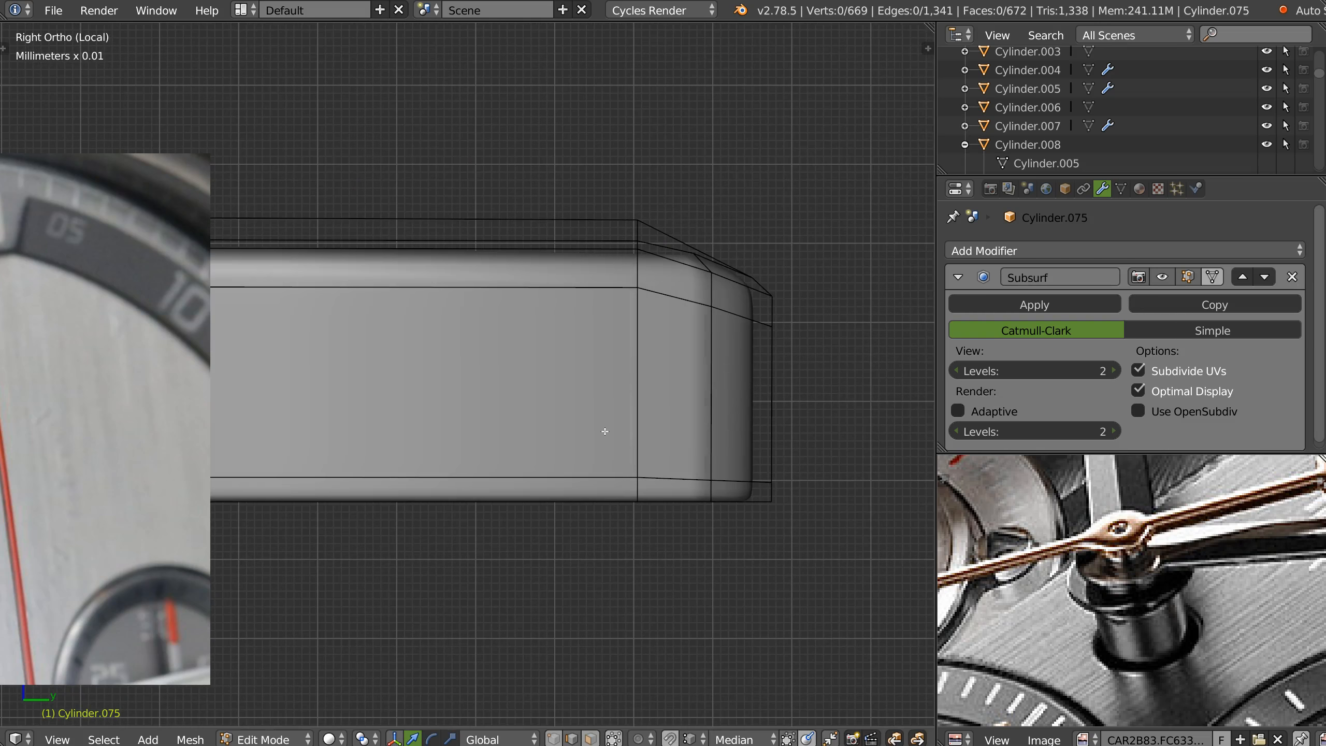
key(k)
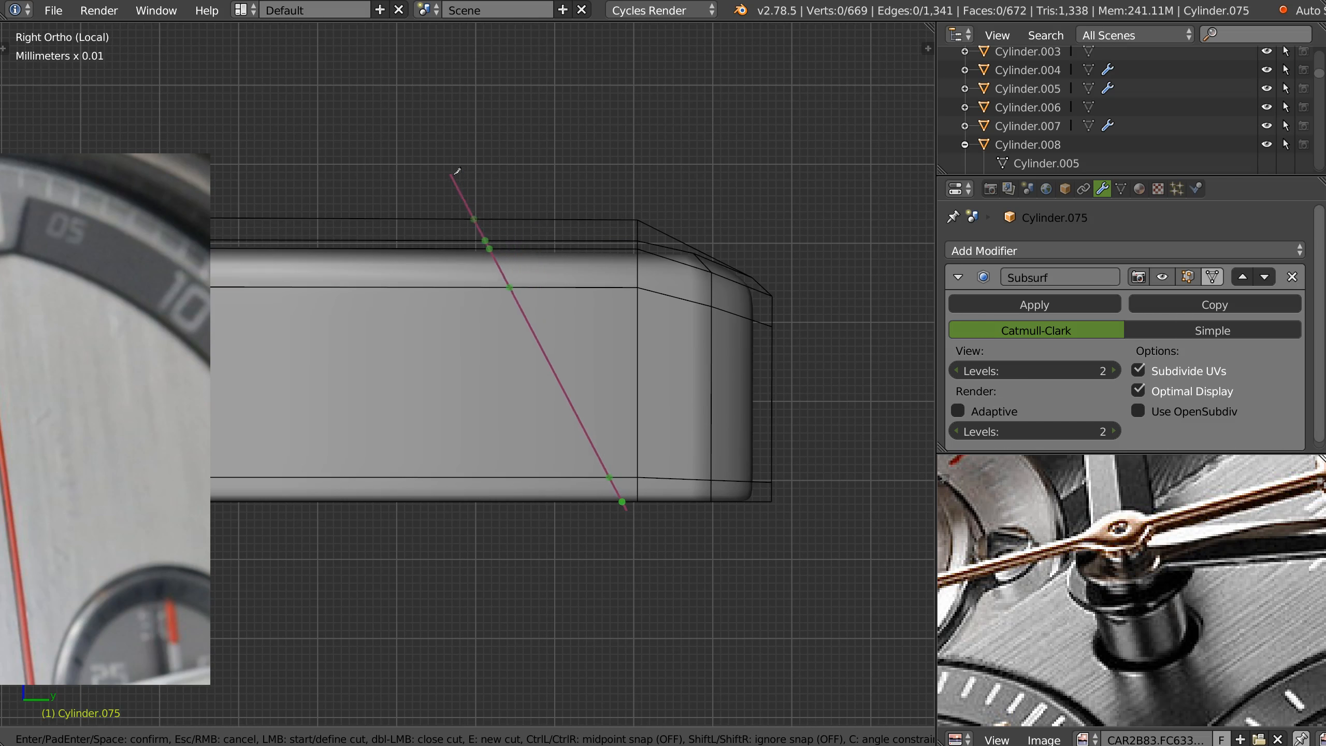
key(Return)
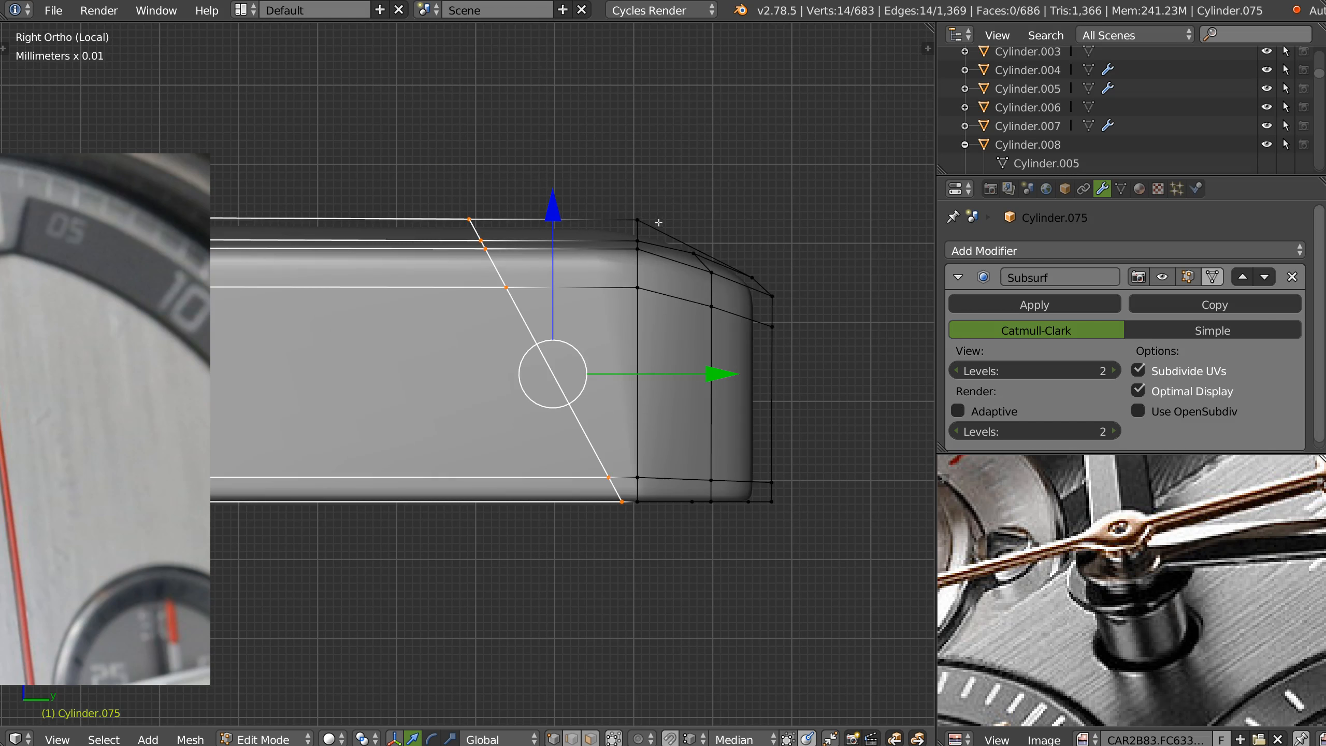
Lower the ridge vertex at the base of the tip slightly along Z
right_click(631, 222)
key(g)
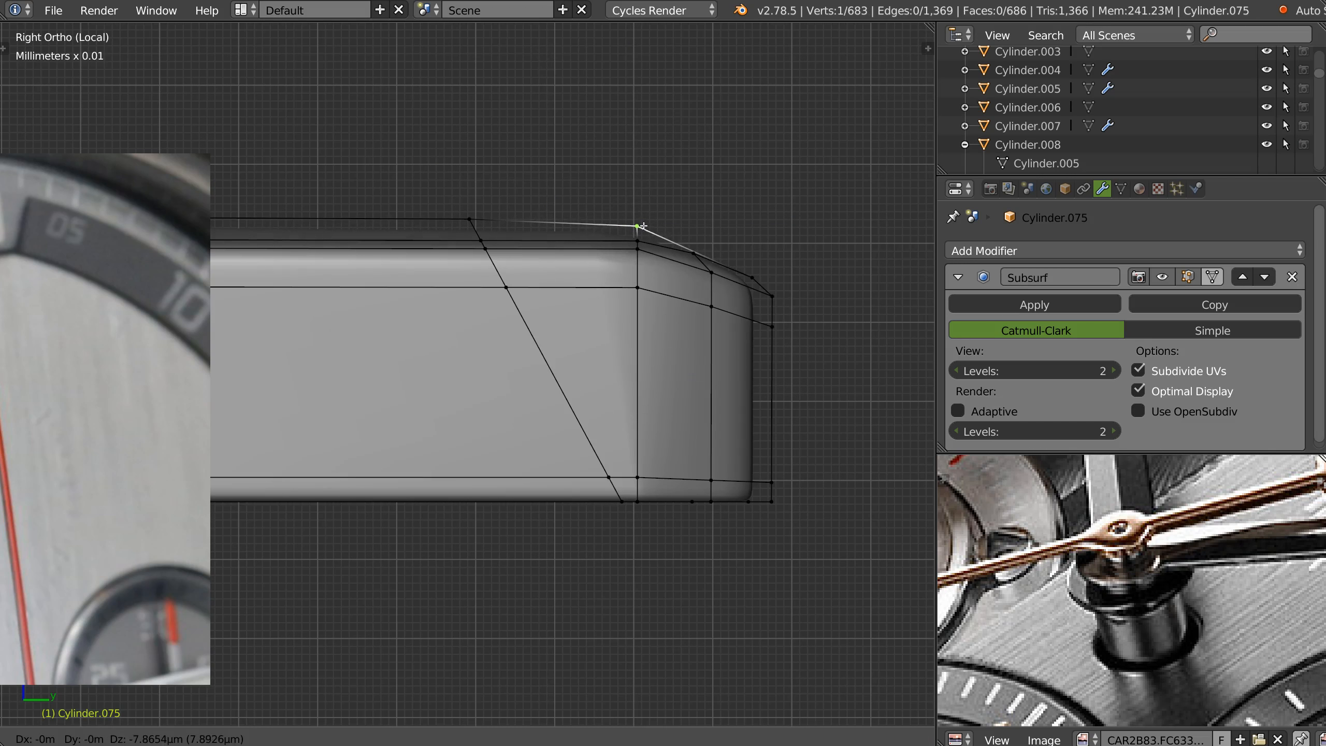
click(644, 226)
key(ctrl+z)
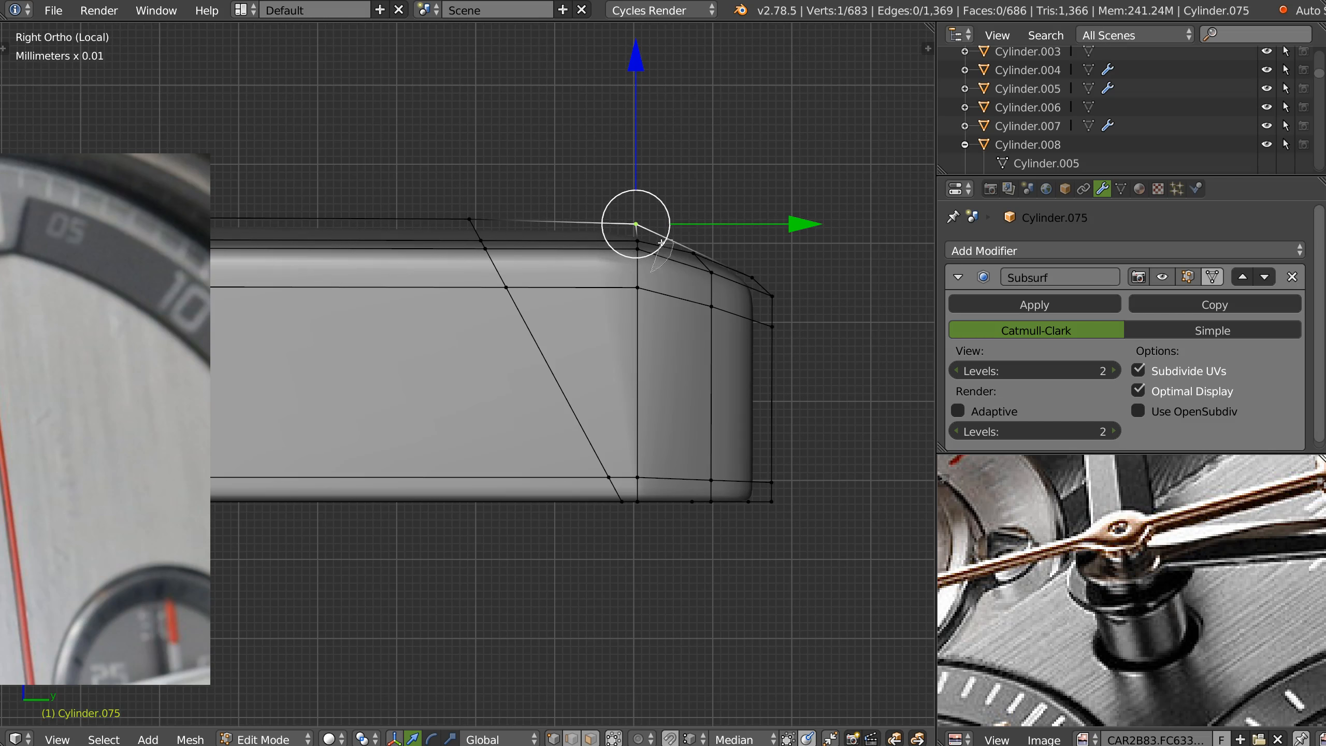
Select the four shoulder vertices just below the ridge vertex and lower them along Z
ctrl+drag(662, 243, 656, 248)
shift+right_click(632, 228)
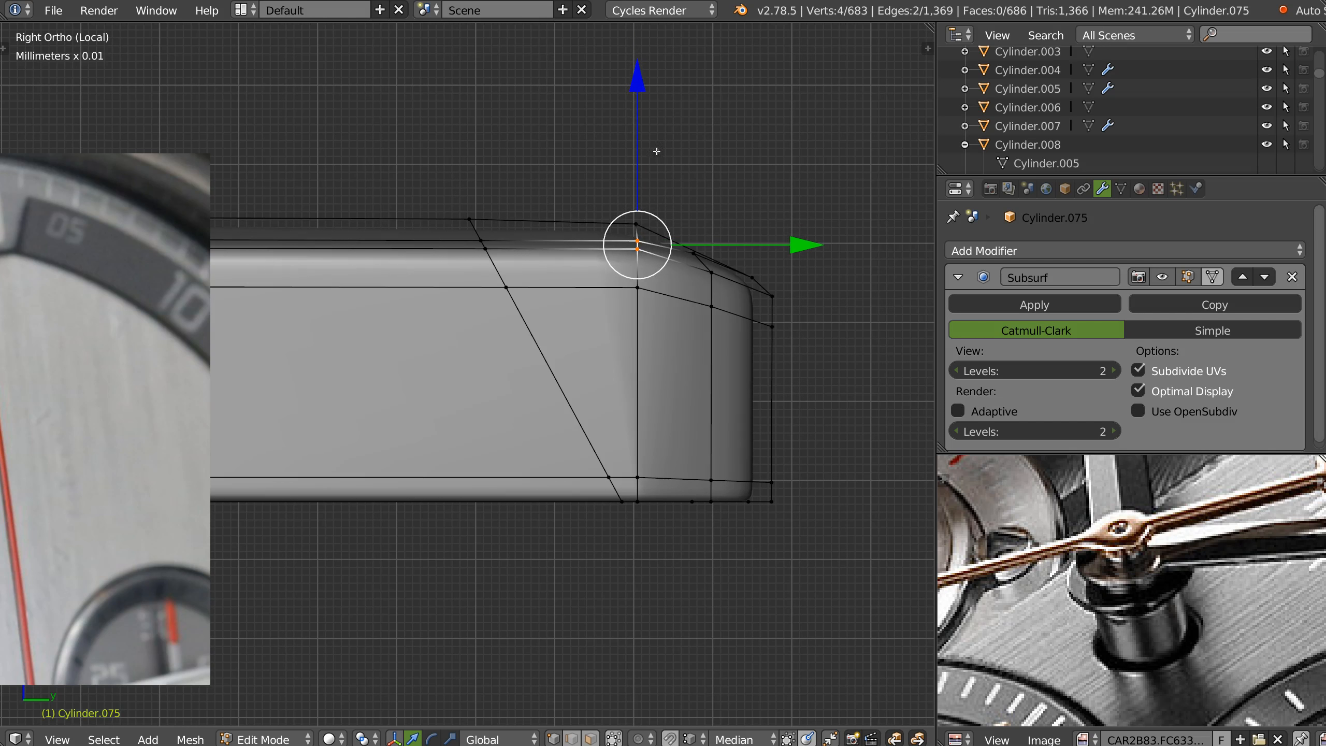
key(g)
key(z)
click(630, 109)
Raise one of the upper shoulder vertices along Z and lower the side vertex beneath it to even out their spacing
ctrl+middle_drag(624, 265, 629, 211)
right_click(636, 240)
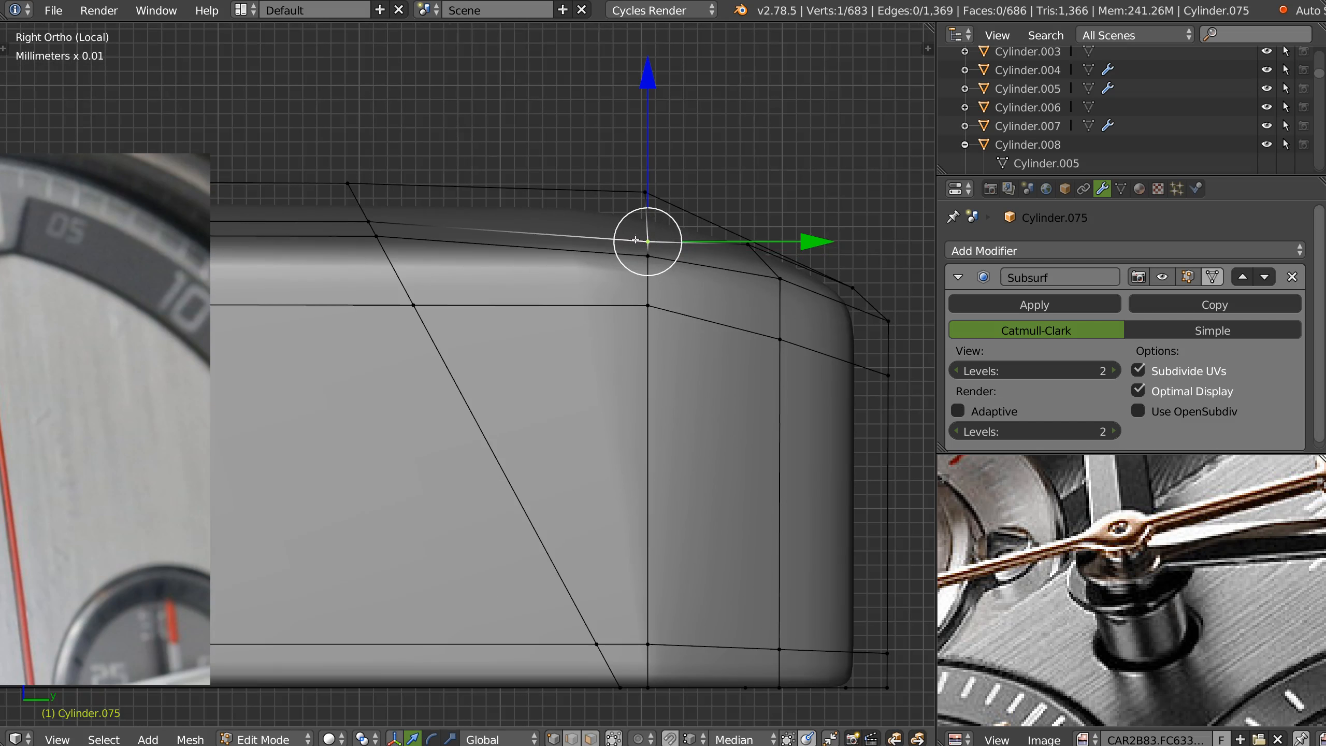
drag(651, 81, 650, 68)
right_click(647, 313)
drag(653, 143, 652, 157)
Return to Object Mode and examine the smoothed tip, the shaft and the hub
ctrl+middle_drag(771, 223, 620, 382)
key(Tab)
middle_drag(666, 295, 556, 182)
middle_drag(719, 413, 733, 326)
scroll(694, 340, up, 2)
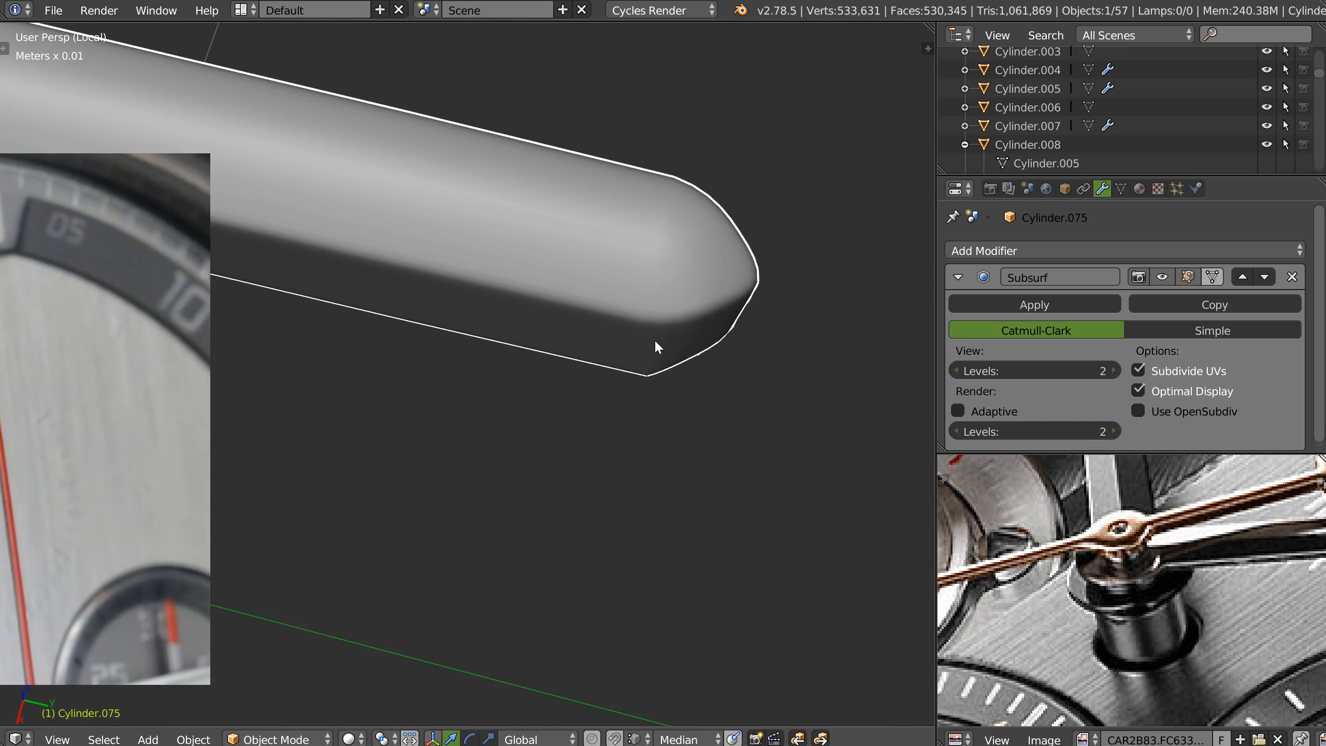
key(ctrl+KP_3)
scroll(638, 314, down, 15)
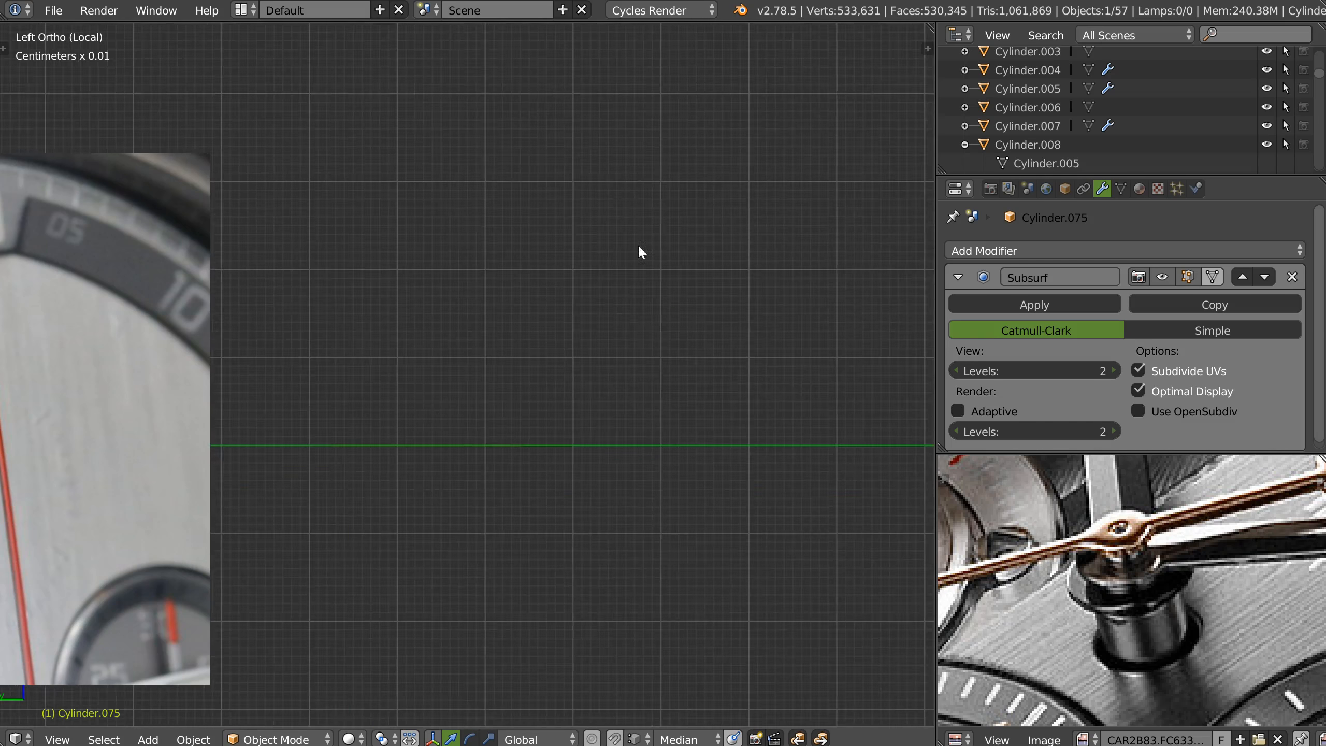
shift+middle_drag(420, 317, 510, 317)
scroll(510, 317, up, 5)
middle_drag(509, 265, 514, 303)
shift+middle_drag(515, 303, 358, 412)
shift+middle_drag(718, 216, 700, 263)
scroll(592, 300, up, 5)
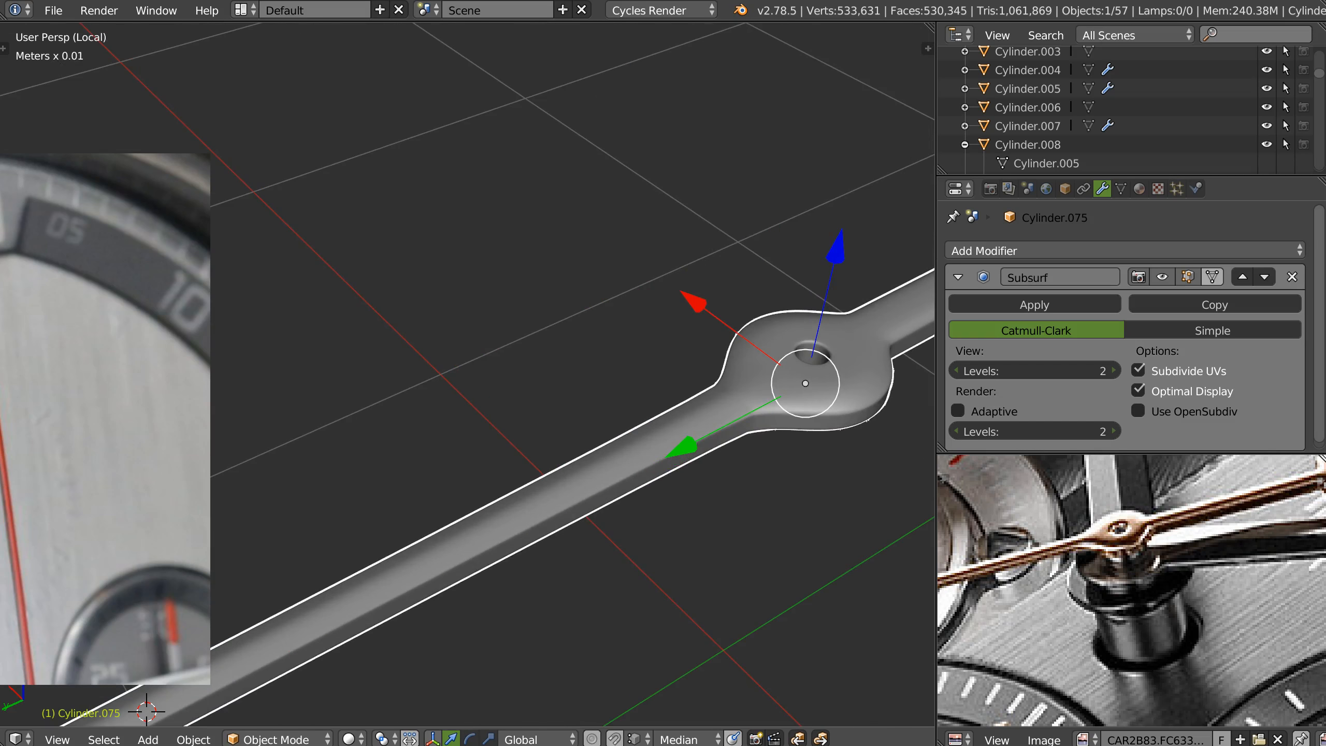
In Edit Mode, select the two upper vertices where the shaft meets the hub and move them along Z
shift+middle_drag(721, 332, 591, 339)
scroll(692, 362, up, 2)
middle_drag(652, 457, 650, 329)
scroll(596, 410, up, 3)
shift+middle_drag(595, 410, 614, 394)
key(Tab)
click(548, 412)
right_click(608, 347)
middle_drag(477, 396, 633, 328)
right_click(567, 349)
shift+right_click(529, 331)
drag(553, 181, 542, 225)
Remove the Subdivision Surface modifier and raise the paired upper side vertices at the junction of hub and shaft along Z
key(w)
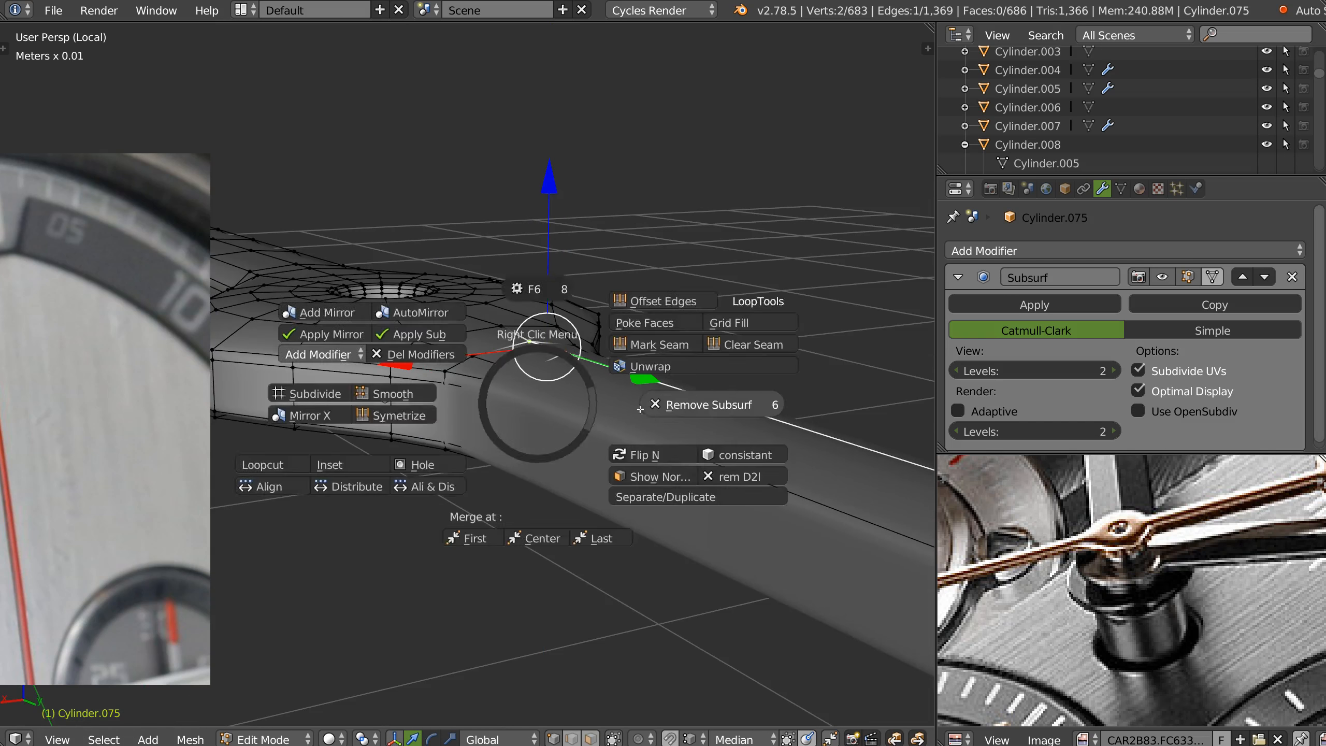
click(644, 401)
key(Tab)
click(412, 377)
right_click(522, 372)
middle_drag(556, 355, 631, 374)
shift+right_click(631, 375)
mouse_move(578, 227)
mouse_down()
mouse_move(595, 238)
mouse_move(572, 209)
mouse_up()
right_click(632, 356)
shift+right_click(507, 355)
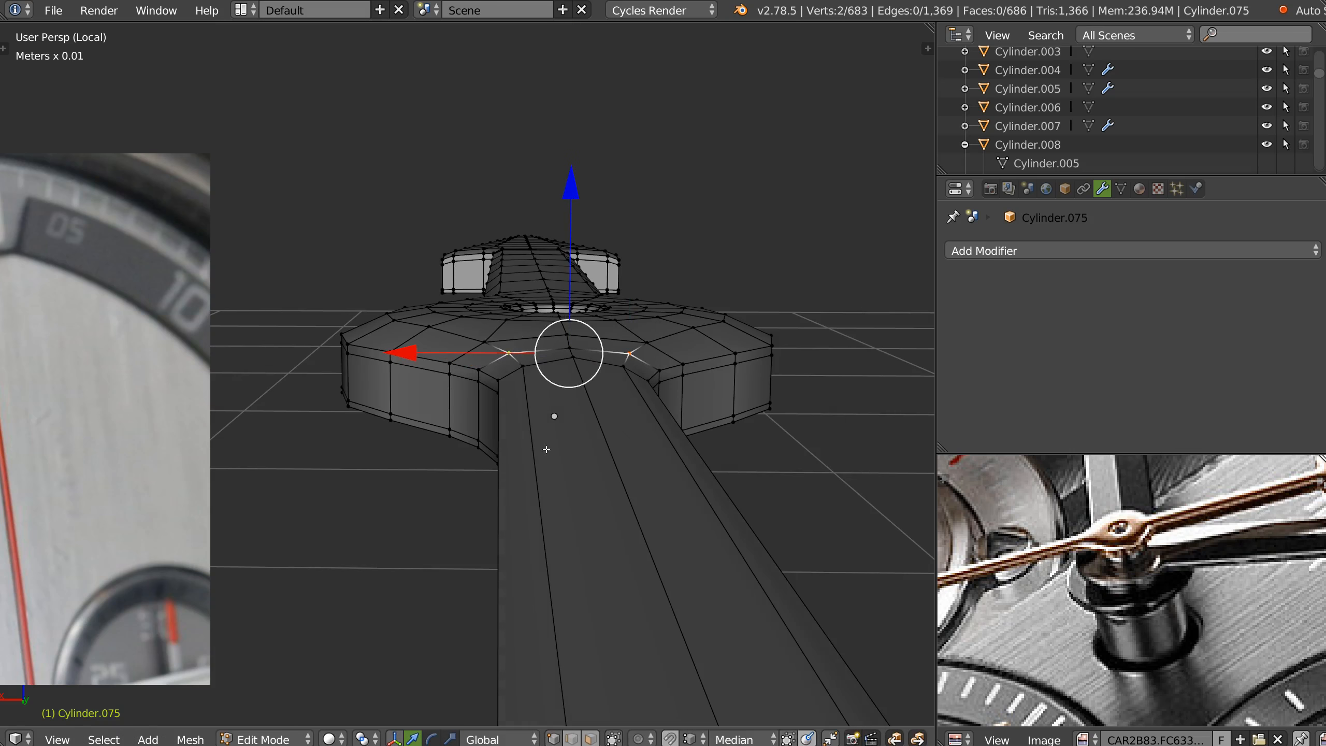
Return to Object Mode, add a level 2 Subdivision Surface modifier again and inspect the hub junction
key(Tab)
key(ctrl+2)
middle_drag(705, 296, 670, 271)
scroll(670, 270, up, 7)
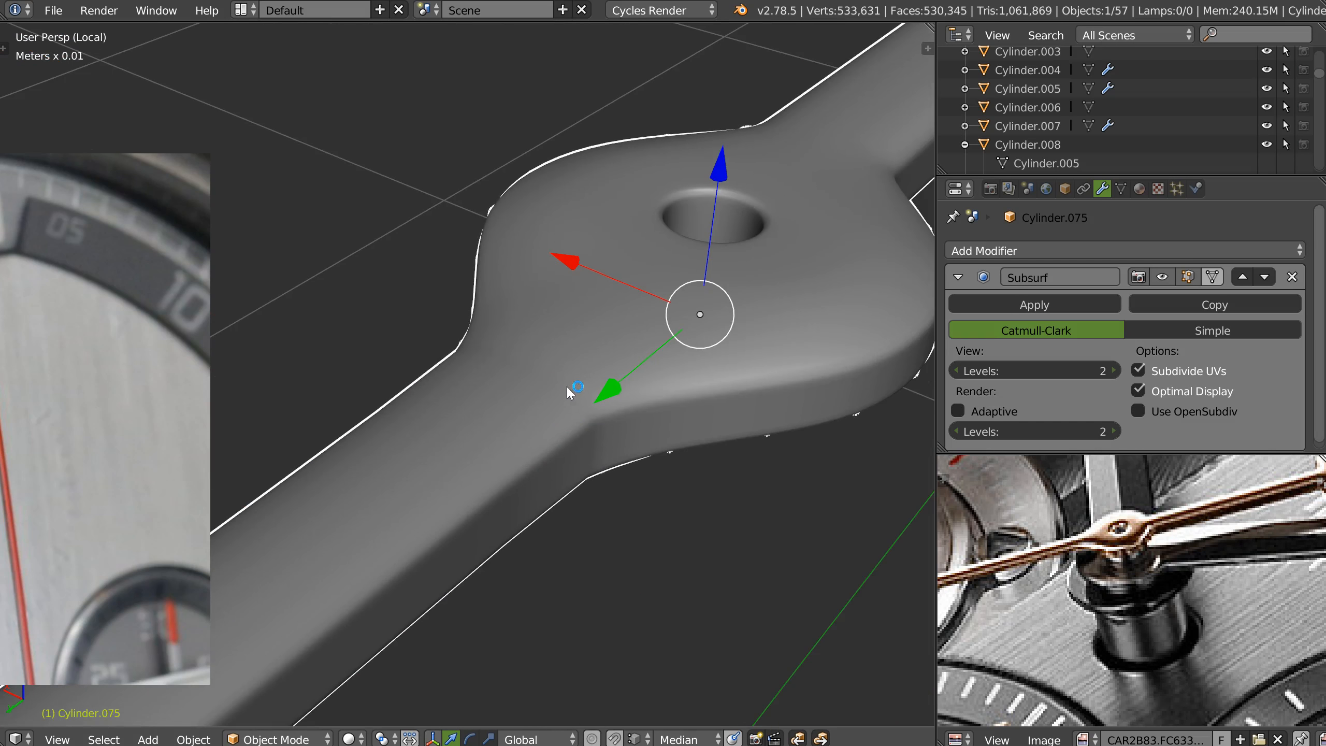
Select the edge loop across the shaft next to the hub and slide it away from the hub along Y
key(Tab)
alt+right_click(495, 402)
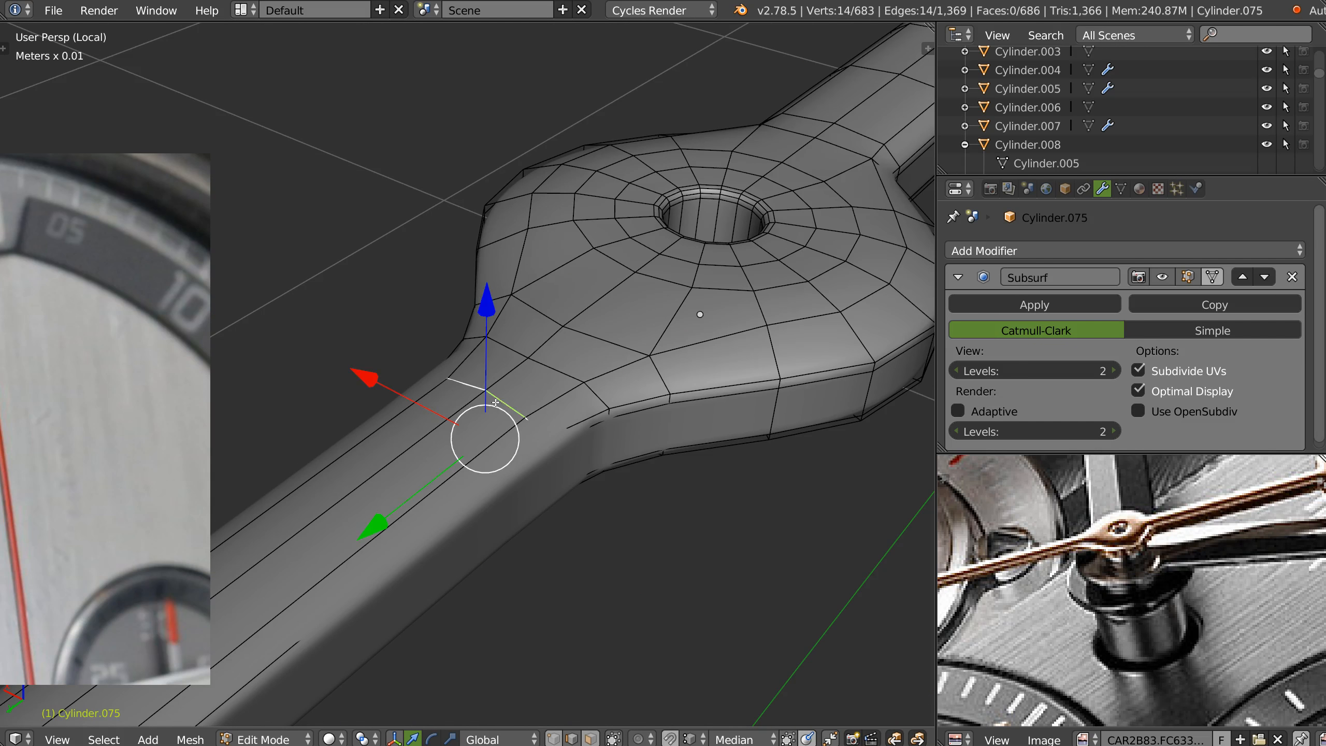
drag(377, 527, 359, 541)
Move the neck loop between hub and shaft slightly towards the shaft along Y and scale it by about 1.05 along X
alt+right_click(562, 369)
drag(430, 482, 424, 487)
key(s)
key(x)
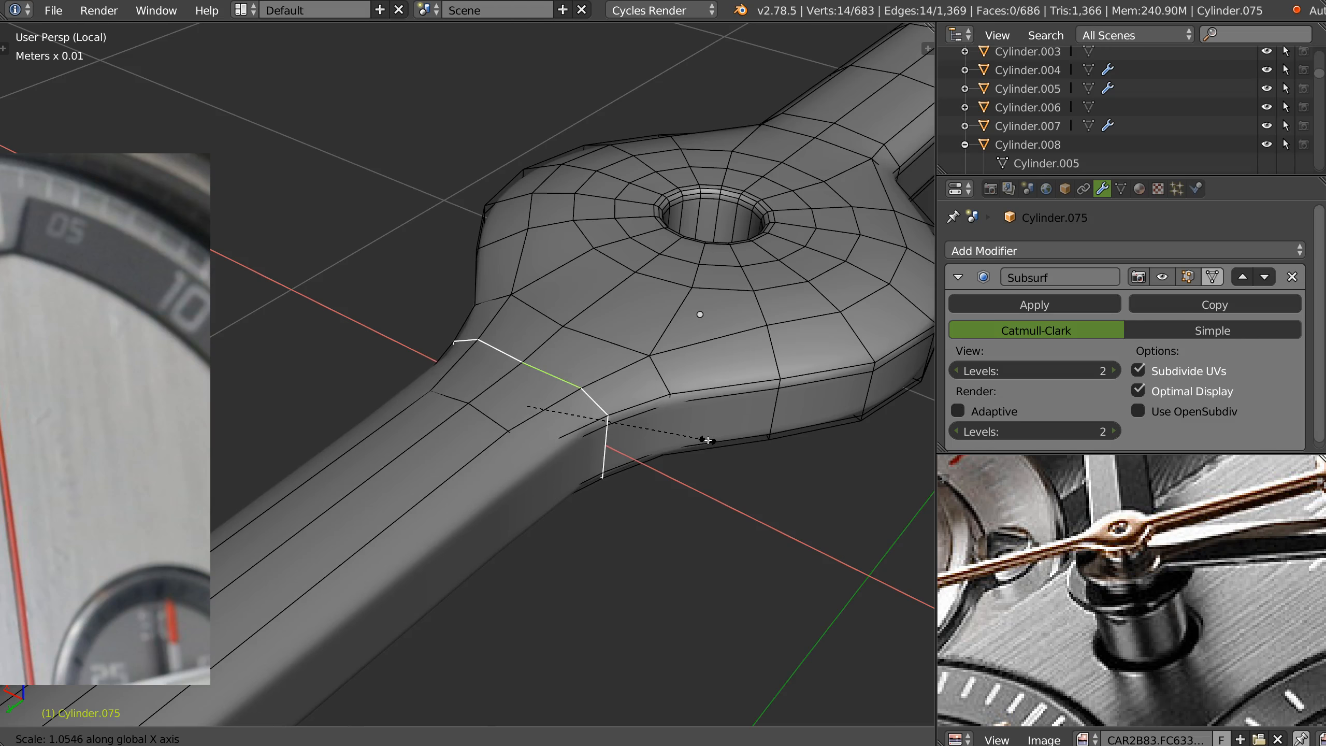
click(707, 440)
Align all vertices of the neck loop to their negative extreme on the Y axis
middle_drag(707, 441, 592, 415)
key(Tab)
click(485, 410)
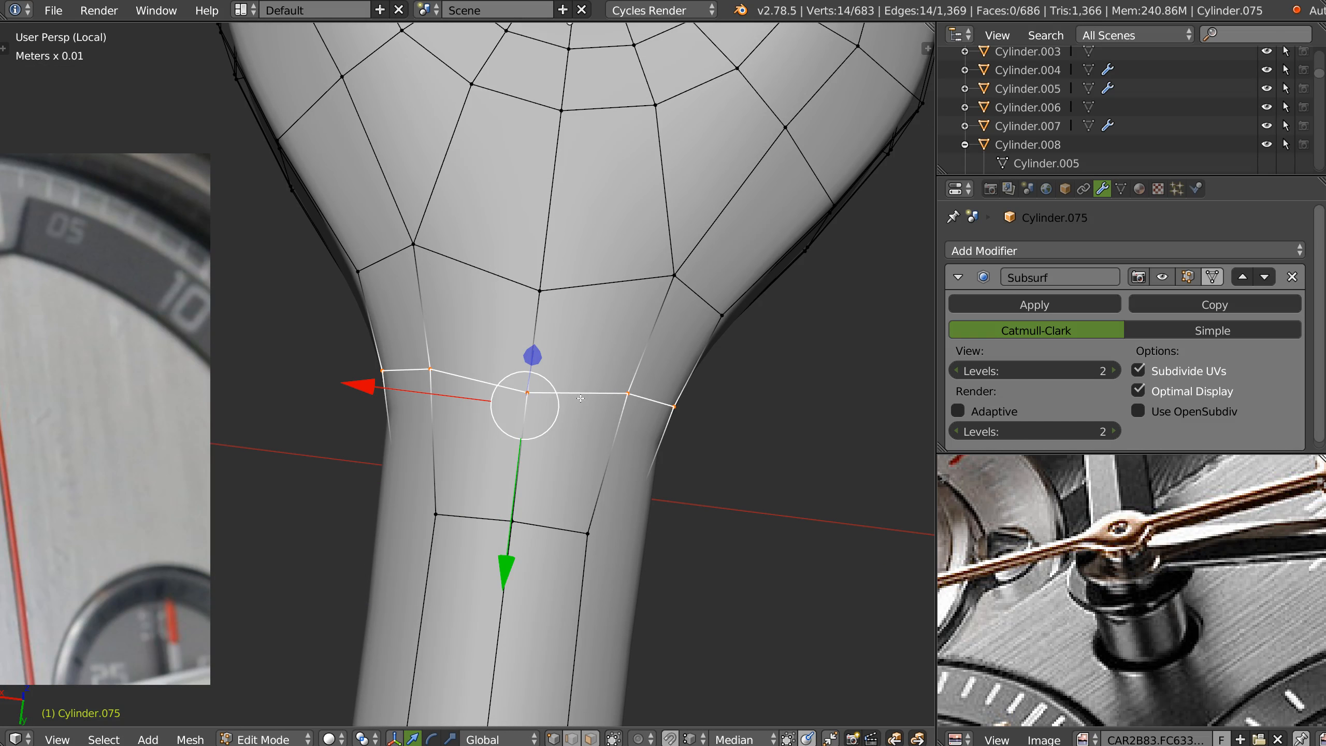
key(alt+x)
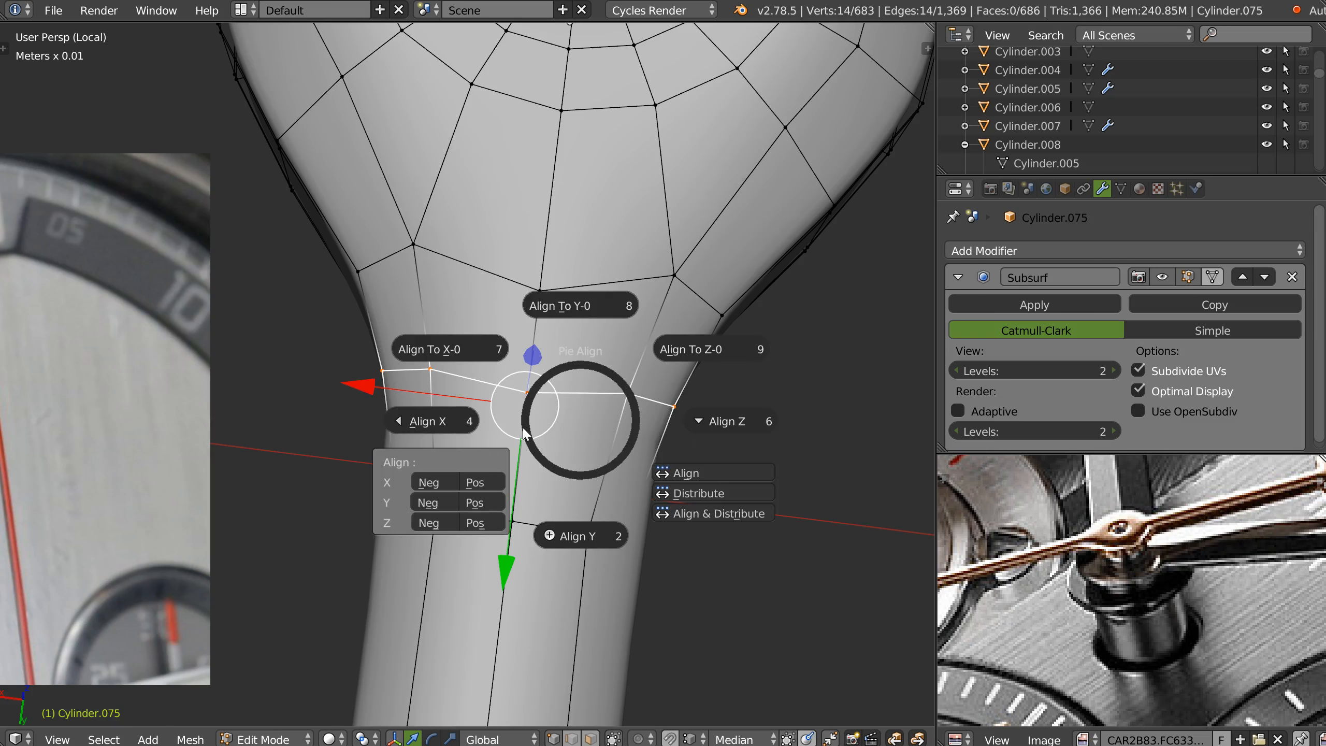
click(433, 503)
middle_drag(662, 354, 562, 373)
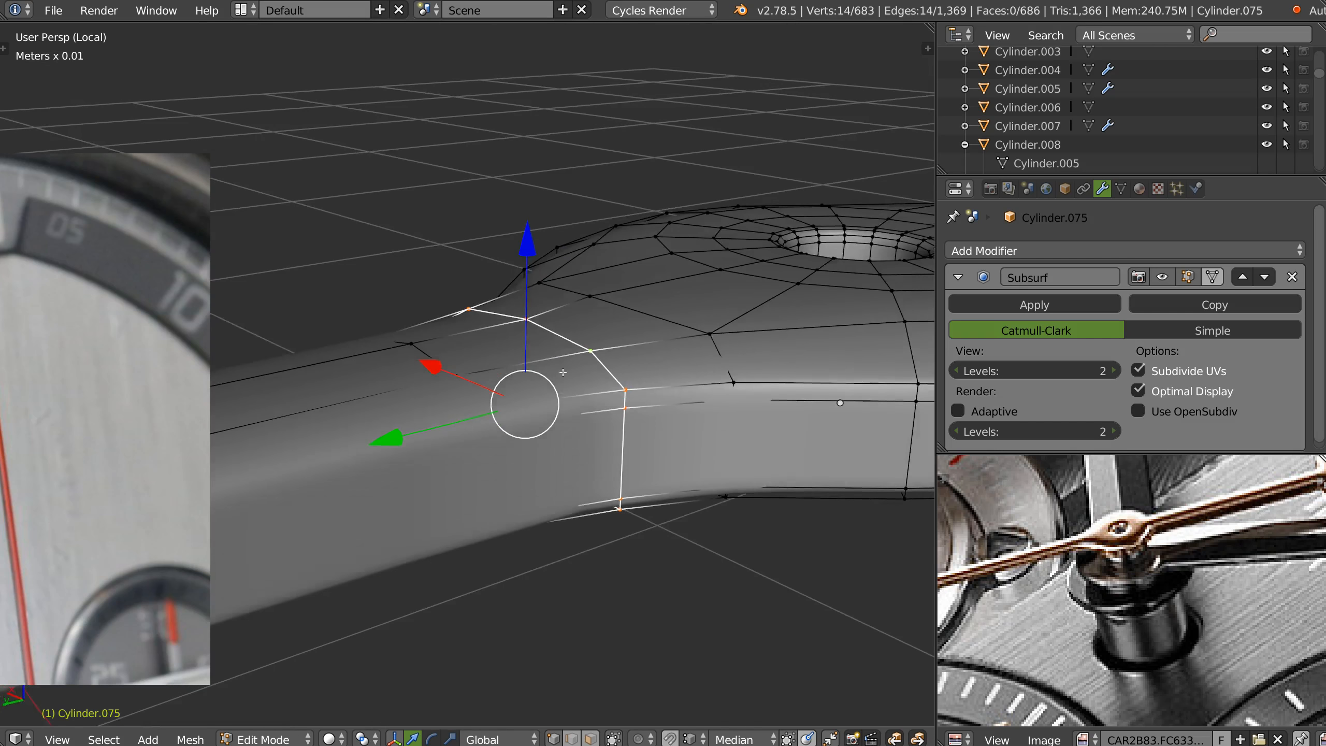
Return to Object Mode and examine the smoothed hub junction and the whole hand from several angles
key(Tab)
click(649, 276)
scroll(648, 277, down, 4)
middle_drag(622, 335, 626, 398)
scroll(628, 292, down, 4)
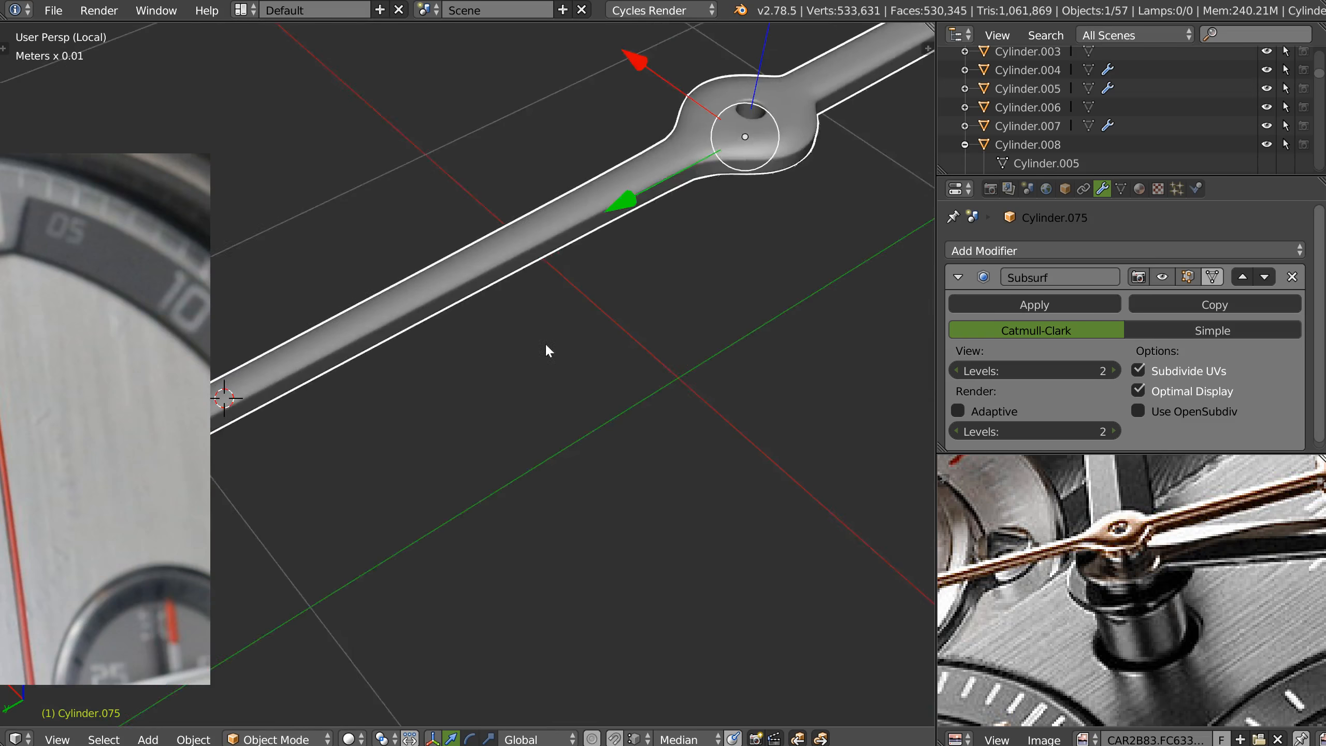
shift+middle_drag(545, 344, 454, 492)
scroll(729, 341, up, 3)
middle_drag(691, 413, 473, 334)
scroll(472, 334, down, 3)
shift+middle_drag(449, 486, 674, 414)
scroll(583, 434, down, 2)
middle_drag(559, 389, 621, 360)
scroll(574, 386, down, 3)
shift+middle_drag(527, 418, 677, 289)
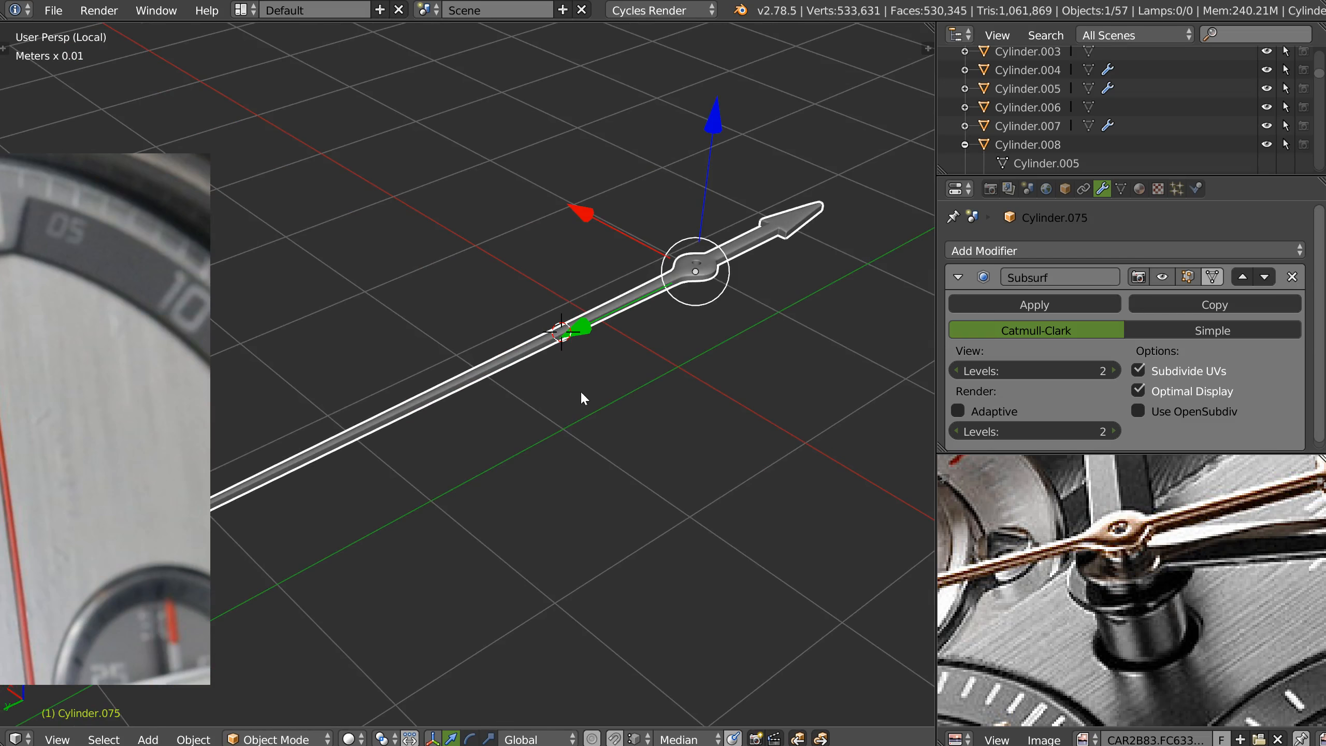
Leave local view and, in the top view, rotate the broad hand clockwise about the dial centre to point between one and two o'clock
key(KP_Divide)
middle_drag(576, 387, 630, 320)
right_click(628, 315)
key(KP_7)
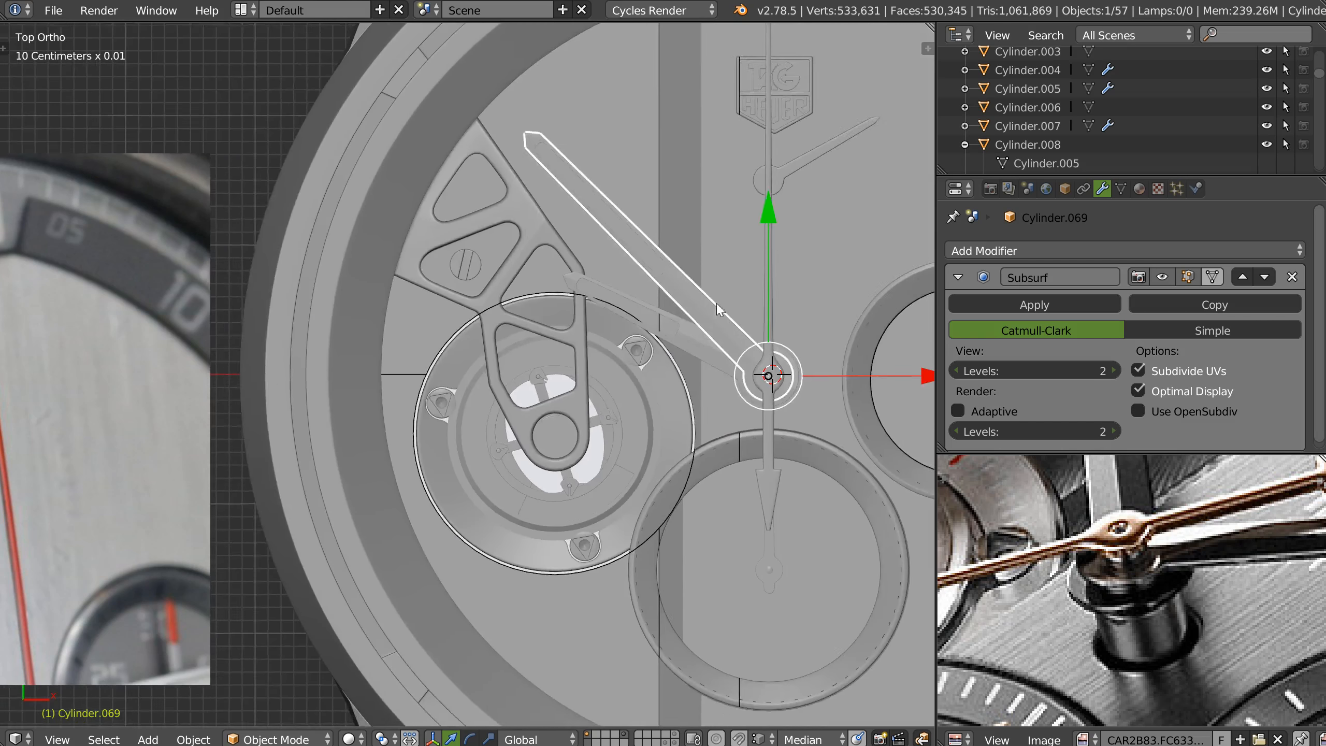
shift+middle_drag(894, 141, 779, 222)
key(r)
click(887, 552)
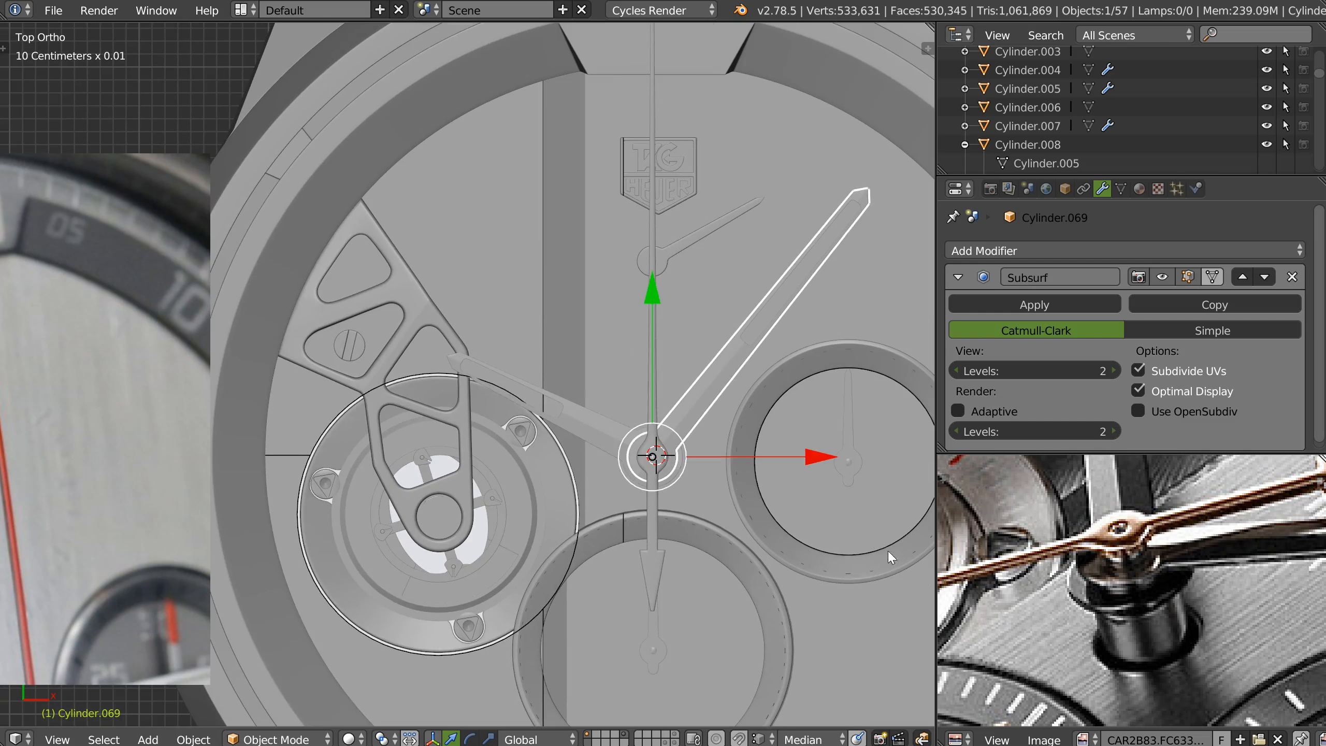
shift+middle_drag(888, 552, 751, 542)
key(r)
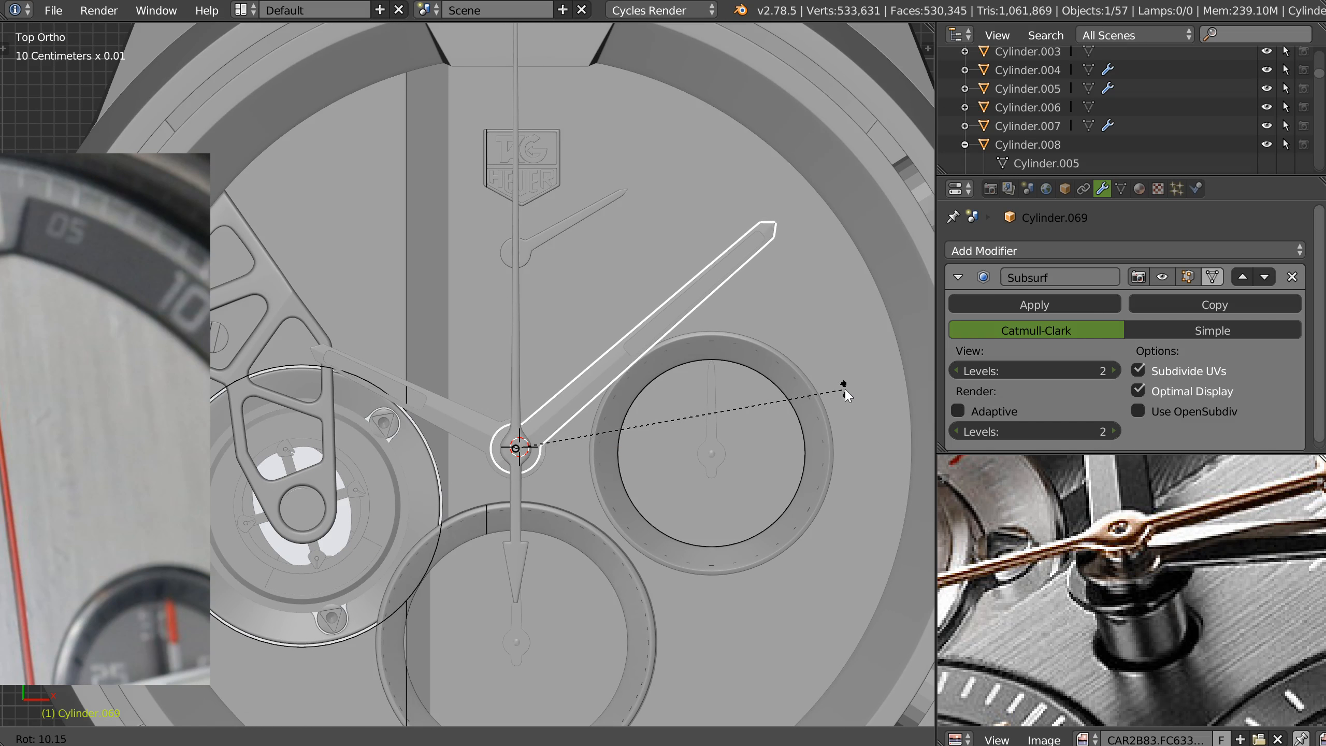
click(842, 388)
shift+middle_drag(725, 389, 794, 389)
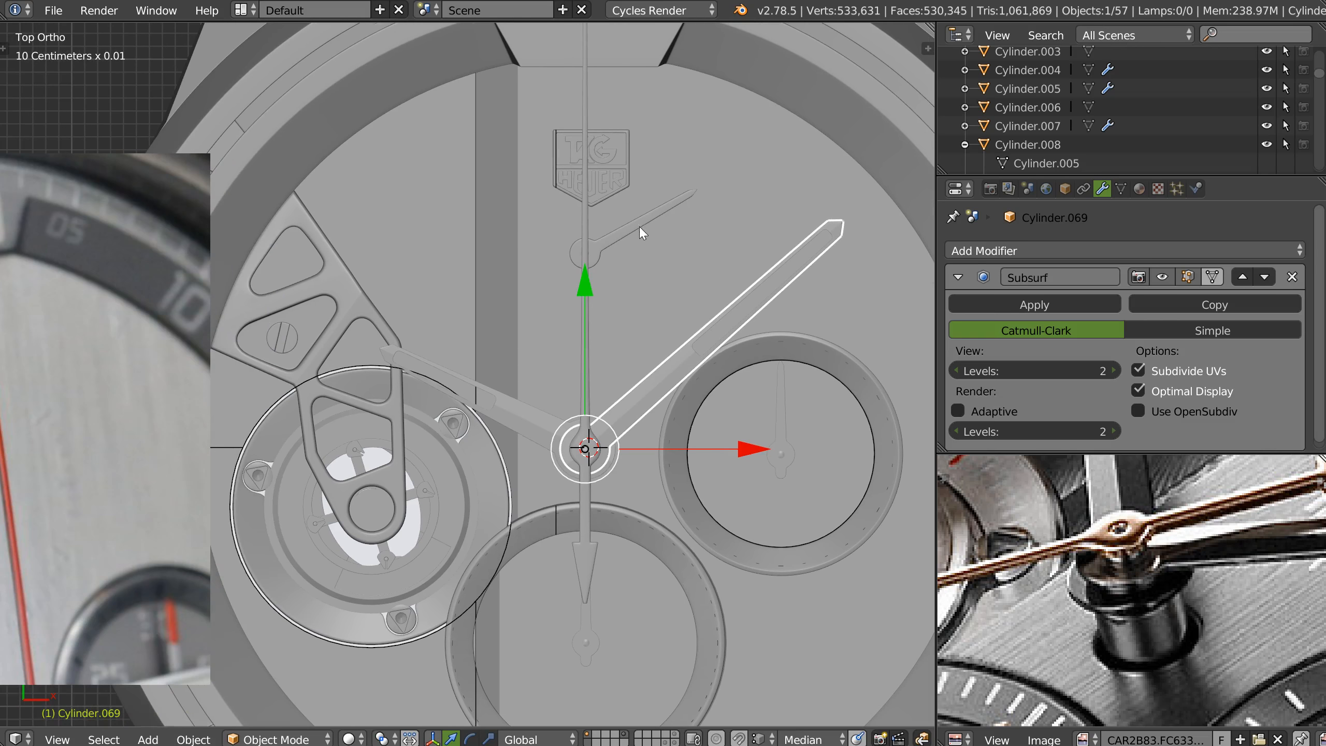
Isolate the small upper sub-dial hand in local view and bring the matching hand into view in the reference photo
right_click(639, 226)
key(KP_Divide)
middle_drag(655, 299, 605, 339)
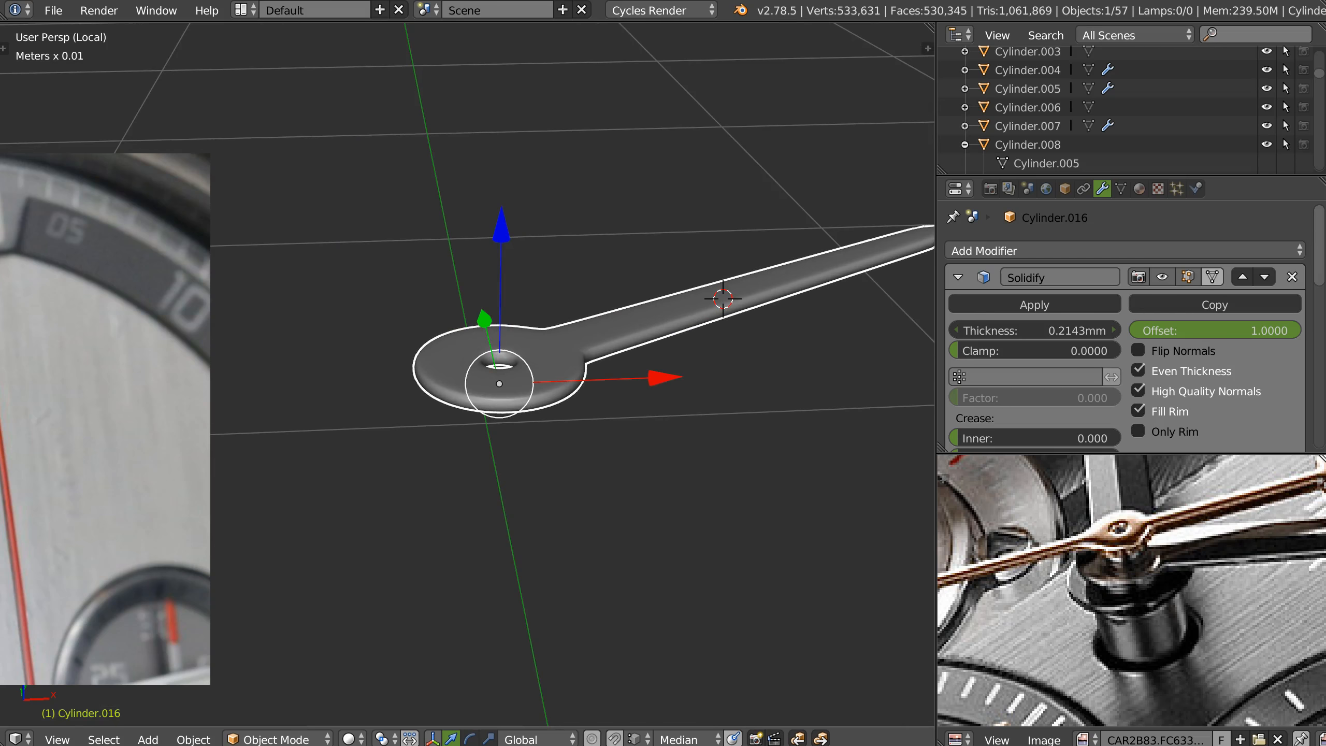
middle_drag(1128, 525, 1093, 530)
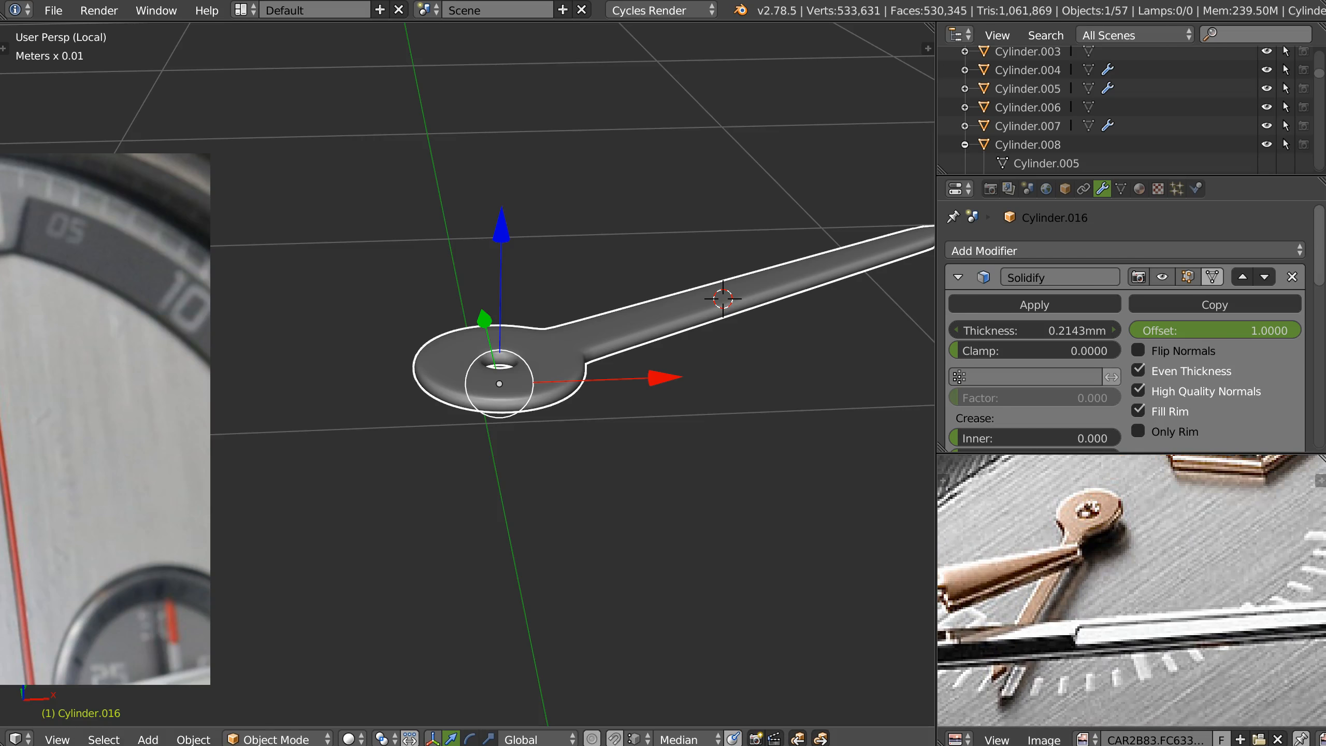
scroll(562, 396, up, 4)
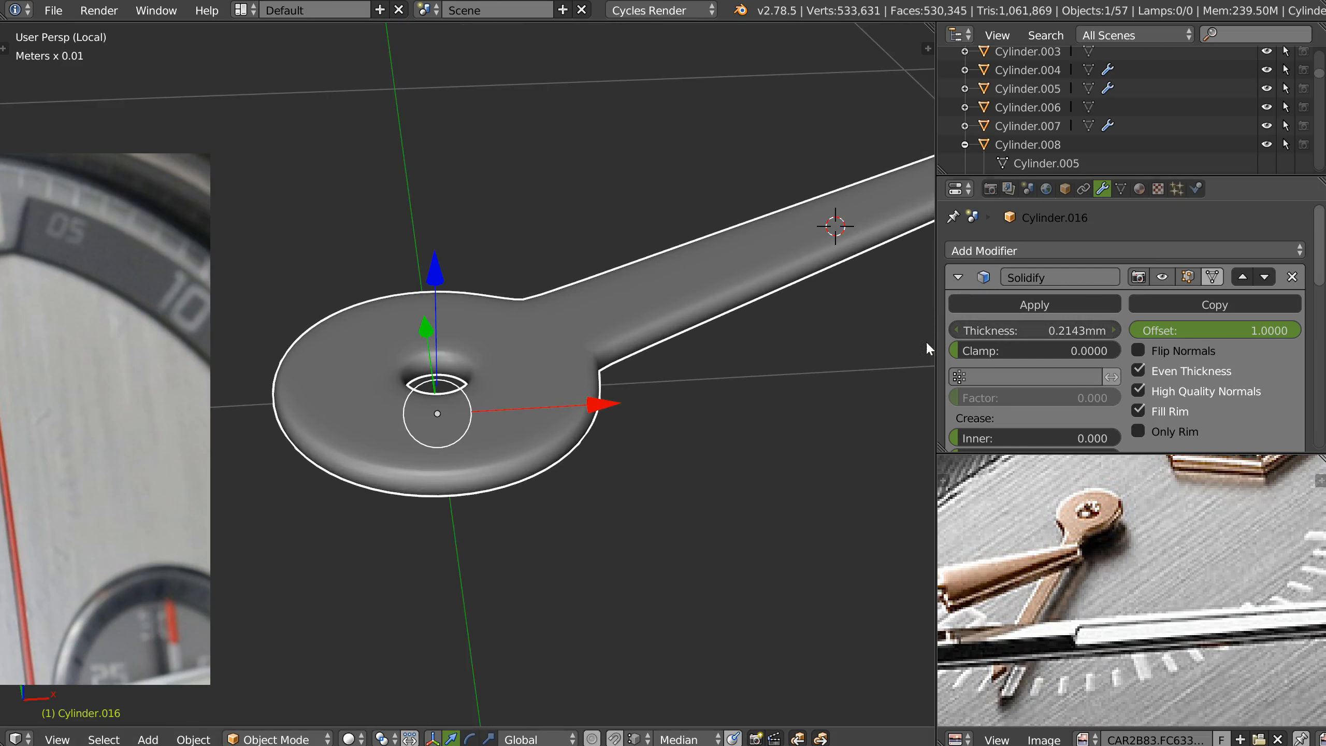
mouse_move(673, 396)
middle_down()
mouse_move(647, 375)
mouse_move(659, 413)
middle_up()
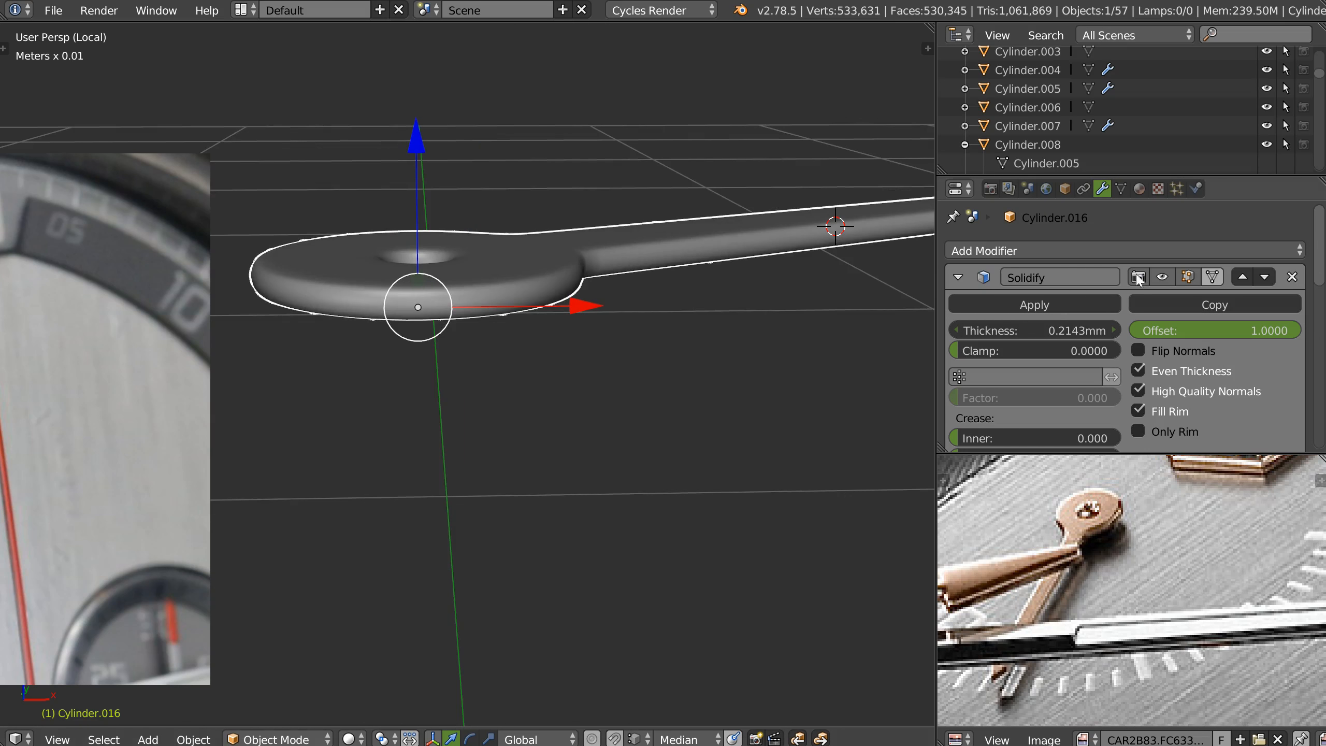
Apply the small hand's Solidify modifier and open its mesh in Edit Mode around the tip
click(1035, 306)
middle_drag(643, 315, 624, 372)
scroll(802, 317, up, 5)
shift+middle_drag(801, 317, 639, 374)
shift+middle_drag(700, 275, 657, 313)
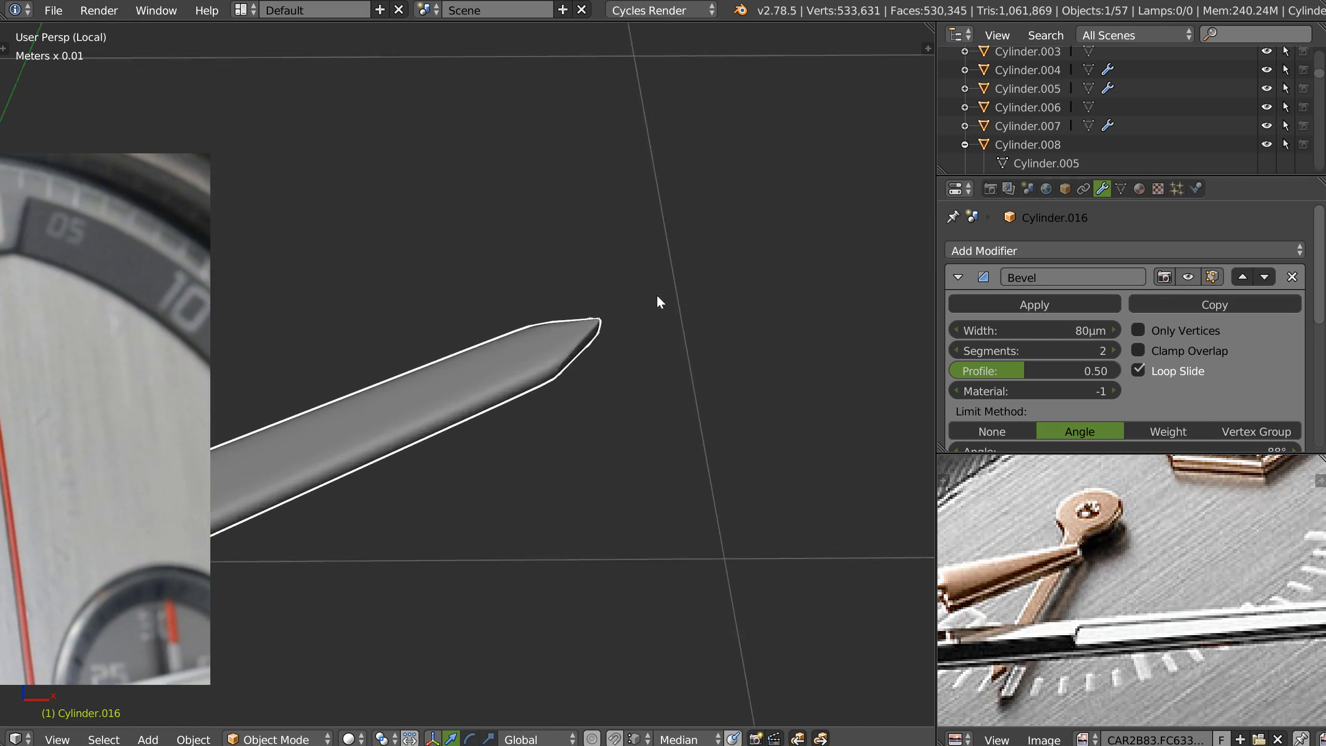
scroll(657, 294, up, 2)
key(Tab)
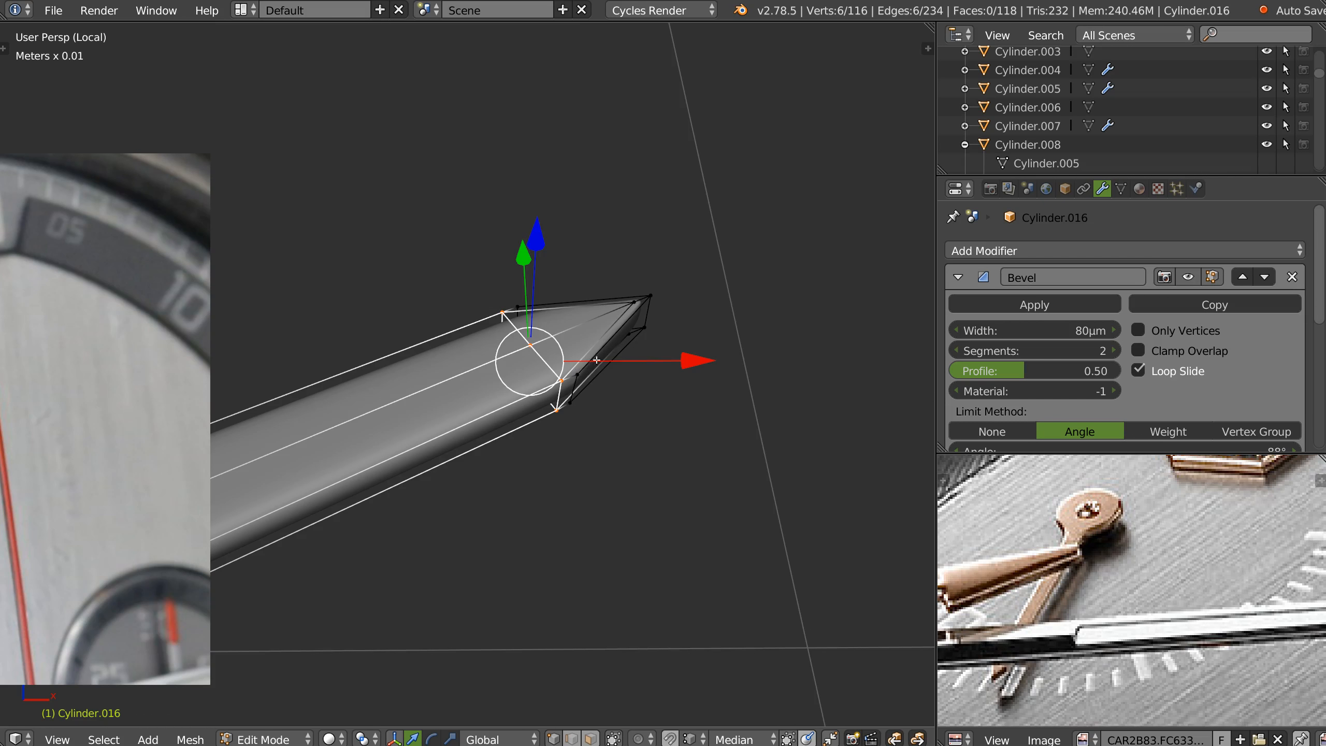
Return to Object Mode and clear the small hand's rotation so it lies straight along Y in the top view
key(KP_7)
key(Tab)
click(509, 310)
scroll(755, 296, down, 6)
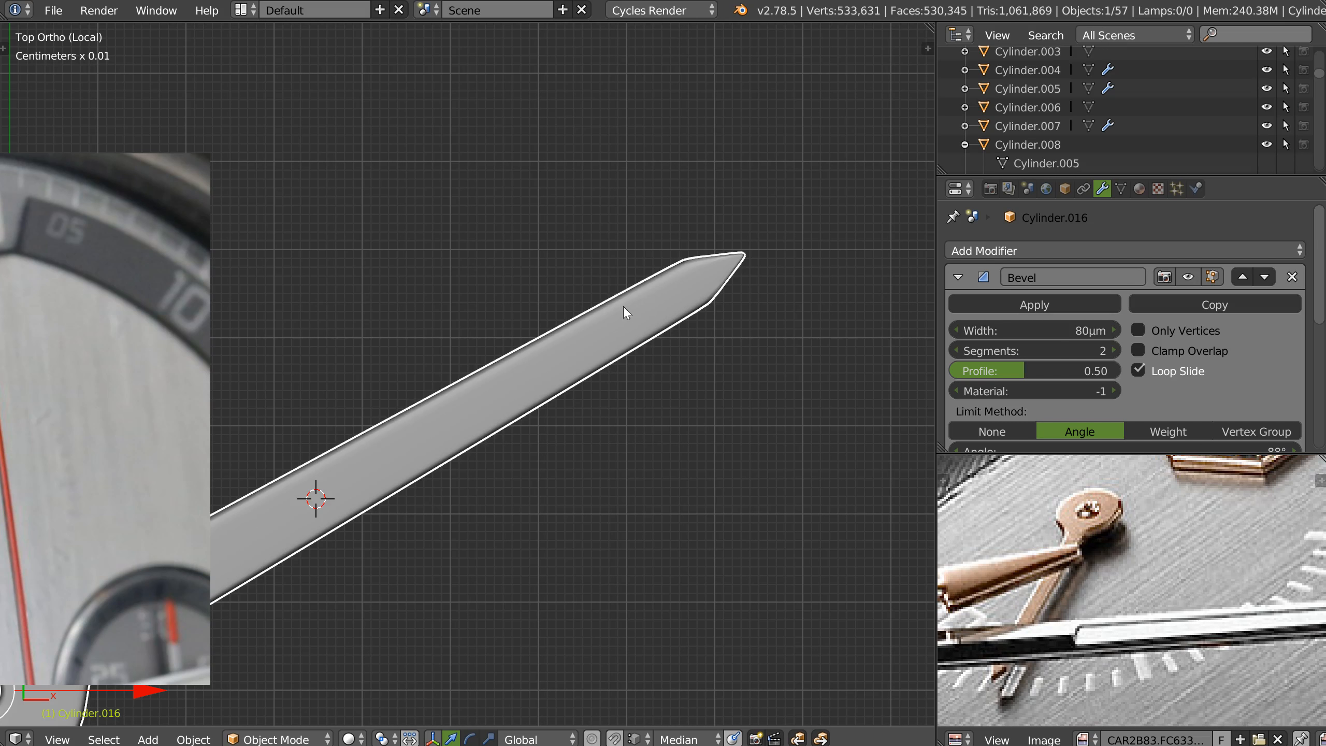
key(alt+r)
middle_drag(639, 305, 640, 285)
key(q)
click(572, 317)
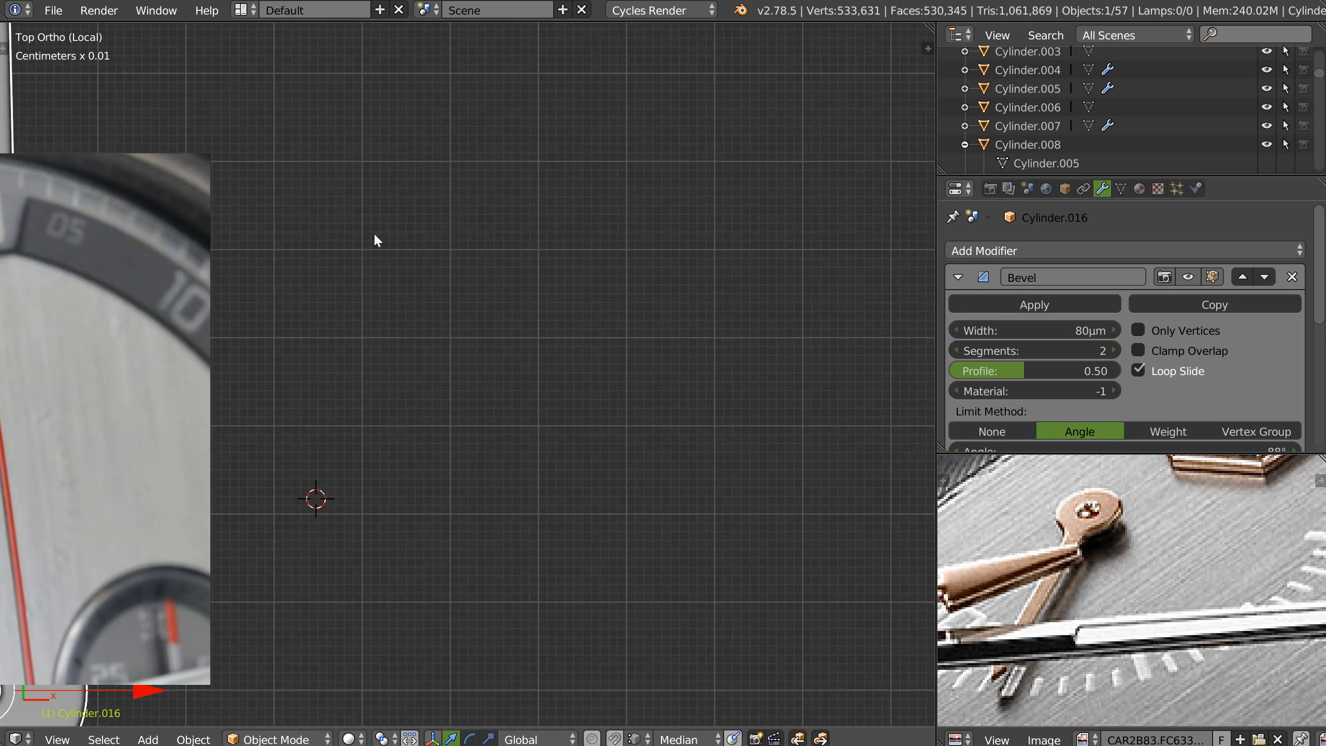
shift+middle_drag(373, 232, 462, 460)
ctrl+middle_drag(498, 360, 535, 267)
ctrl+middle_drag(661, 225, 544, 234)
scroll(609, 398, down, 3)
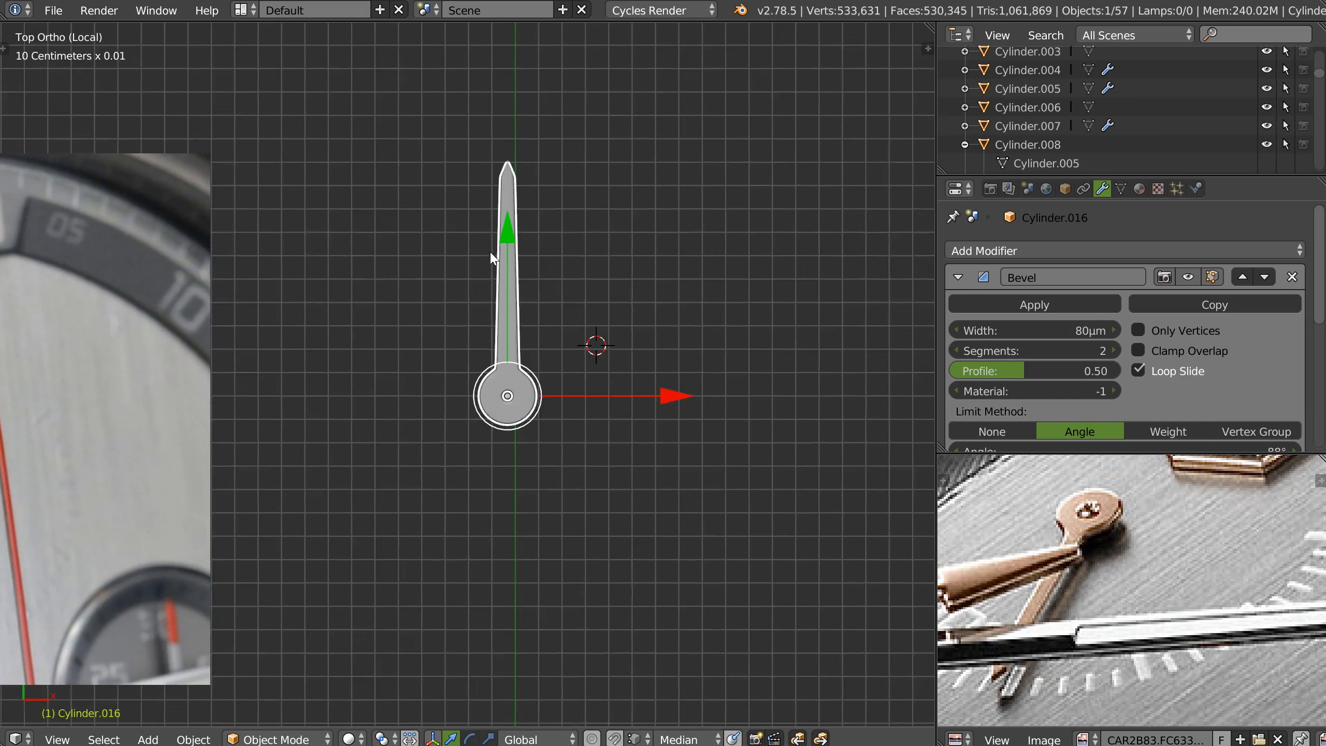
Enter Edit Mode on the straightened hand and move one shoulder vertex near the tip slightly along the X axis
scroll(491, 257, up, 3)
shift+middle_drag(522, 366, 451, 271)
scroll(438, 388, up, 3)
scroll(599, 324, up, 1)
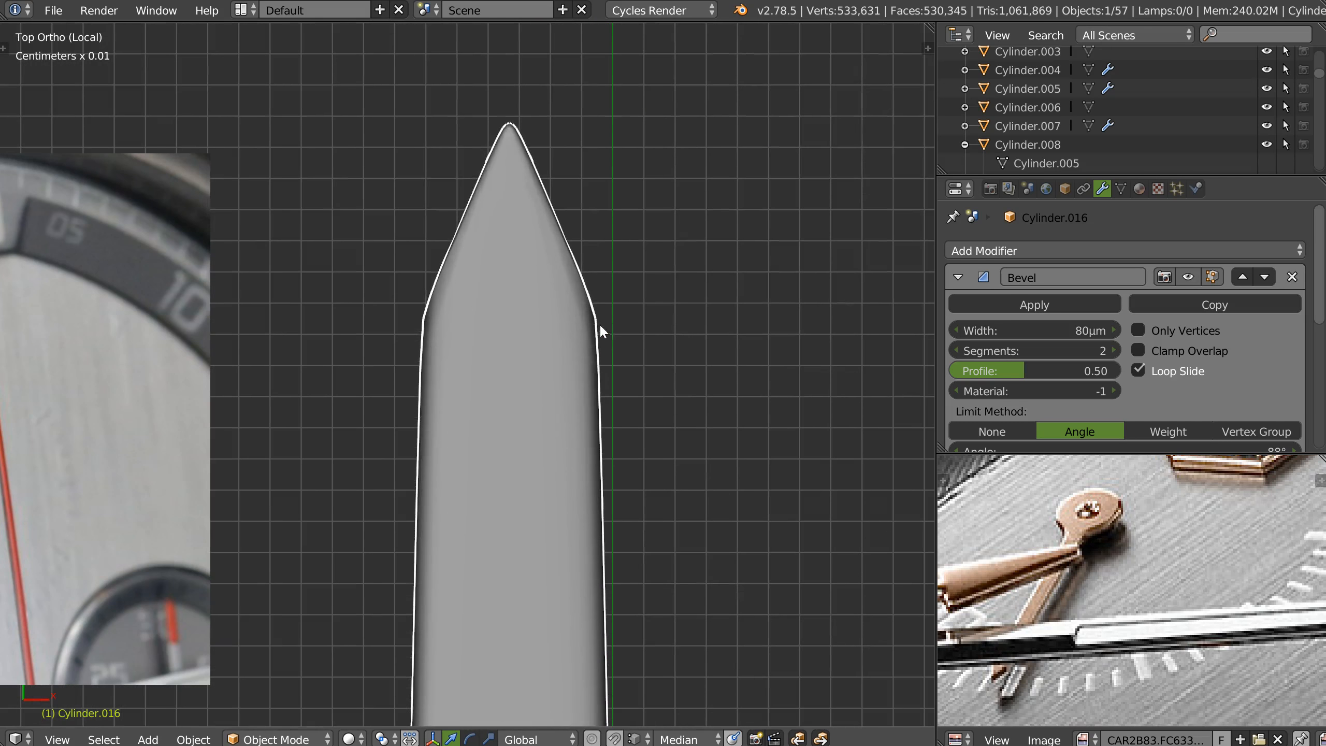
key(Tab)
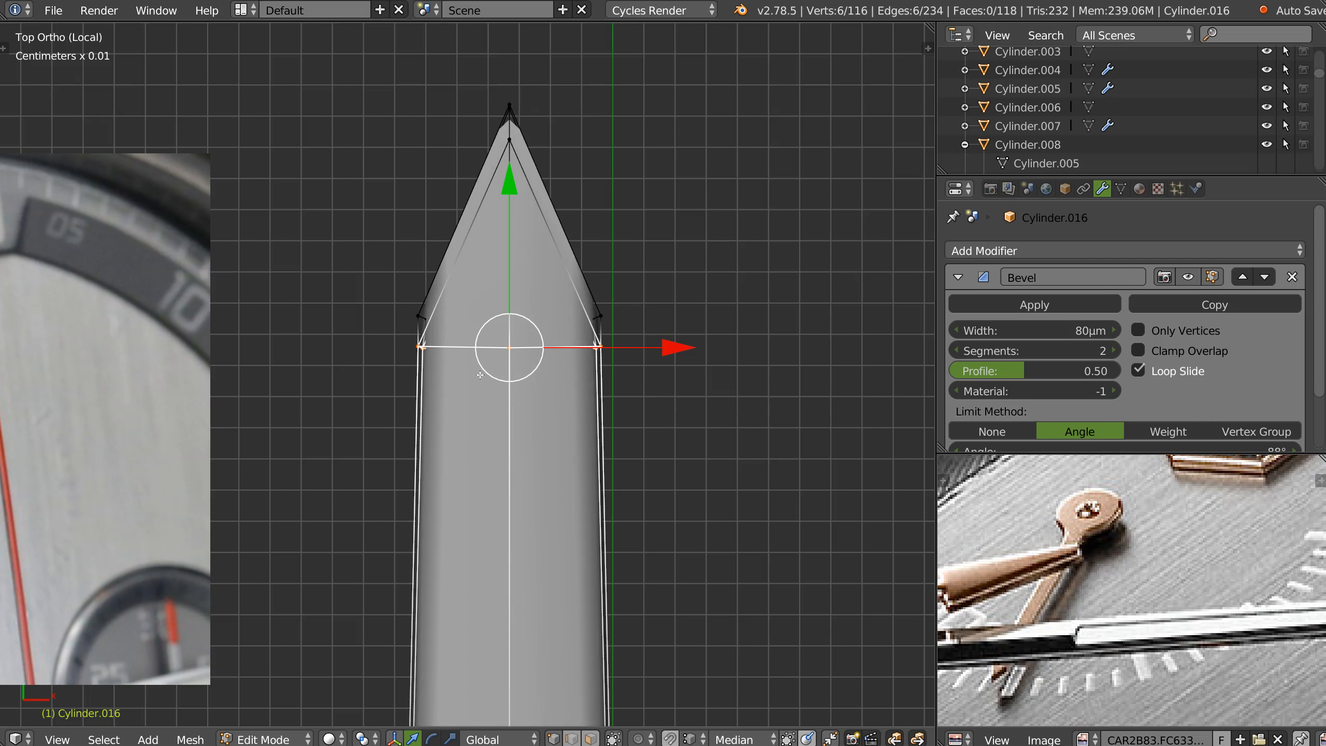
scroll(558, 379, up, 2)
middle_drag(557, 382, 609, 283)
middle_drag(601, 353, 668, 335)
middle_drag(515, 366, 666, 326)
right_click(634, 319)
key(g)
key(x)
click(613, 433)
Switch to edge selection and dissolve the four sloping edges from the rear shoulder loop to the apex on both faces
right_click(666, 311)
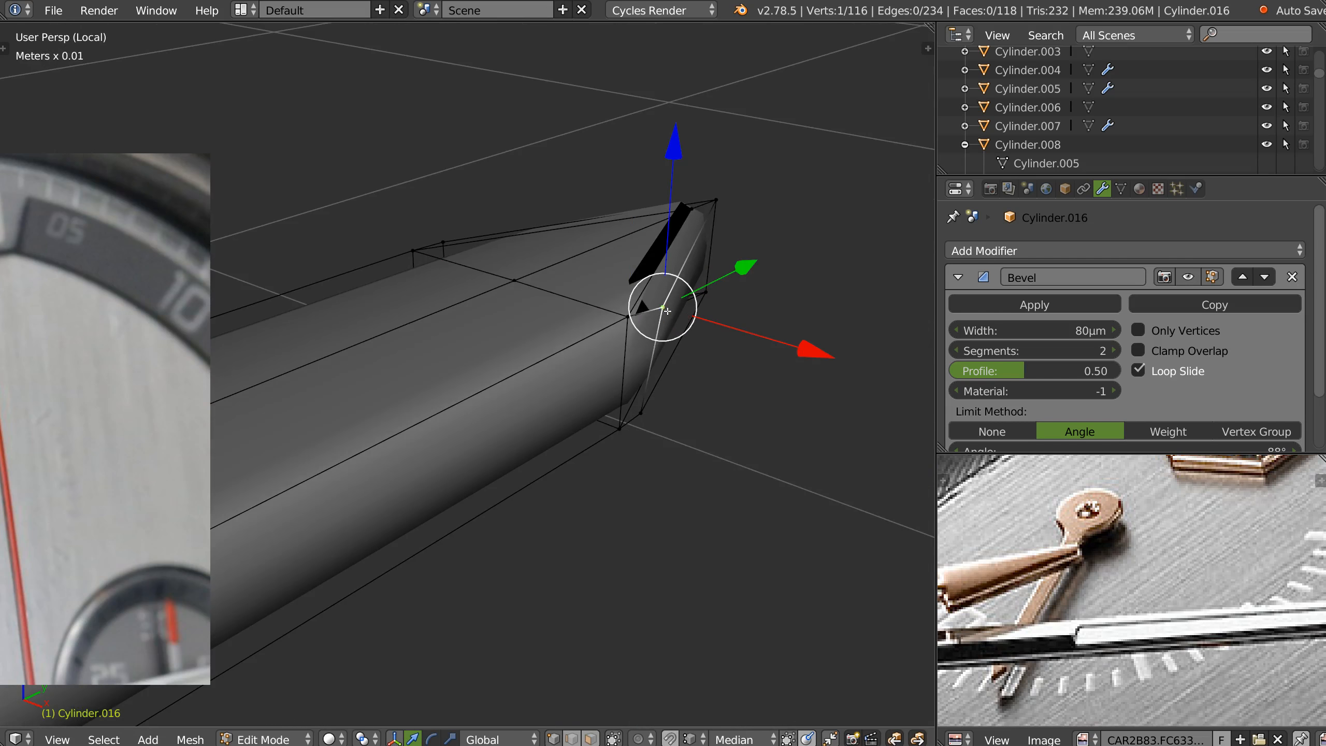
middle_drag(802, 353, 650, 316)
right_click(896, 308)
shift+middle_drag(871, 314, 765, 319)
middle_drag(884, 299, 596, 375)
key(ctrl+Tab)
key(2)
right_click(645, 341)
shift+right_click(657, 252)
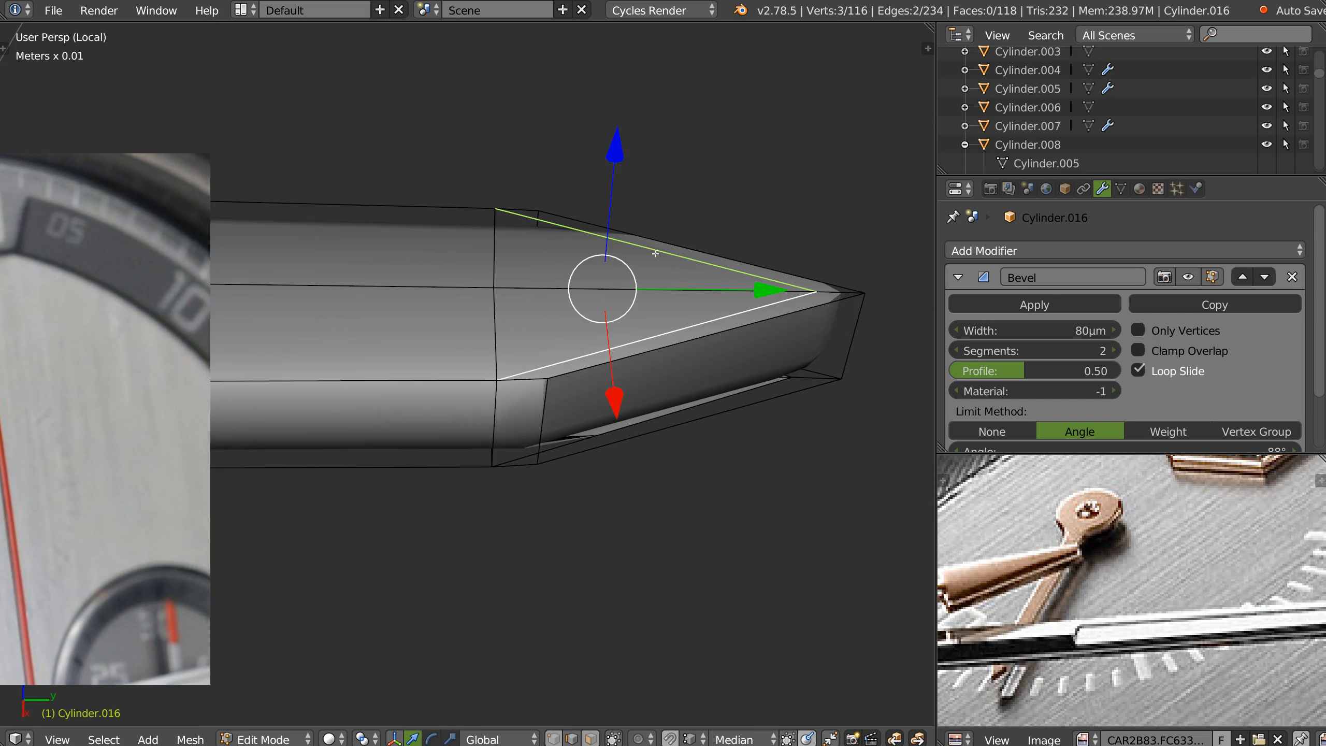
shift+right_click(717, 398)
middle_drag(743, 413, 725, 281)
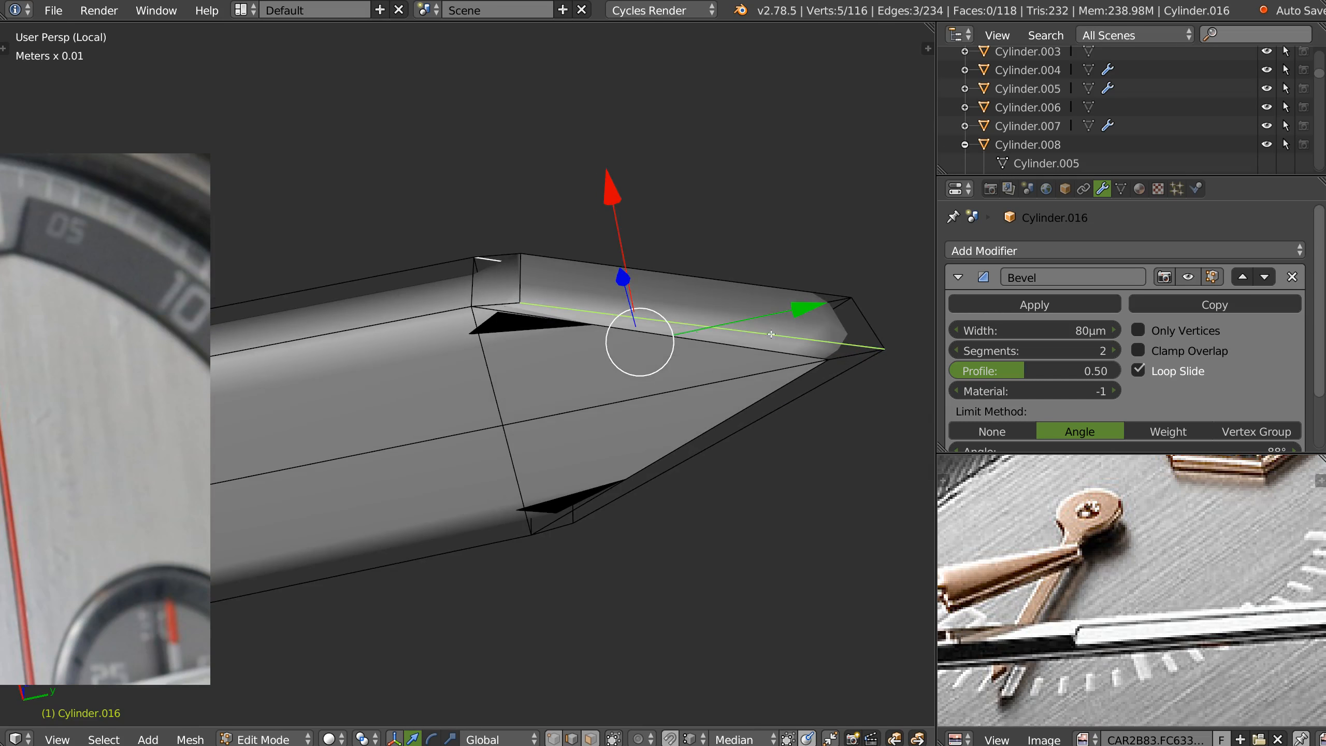
shift+right_click(755, 402)
key(ctrl+x)
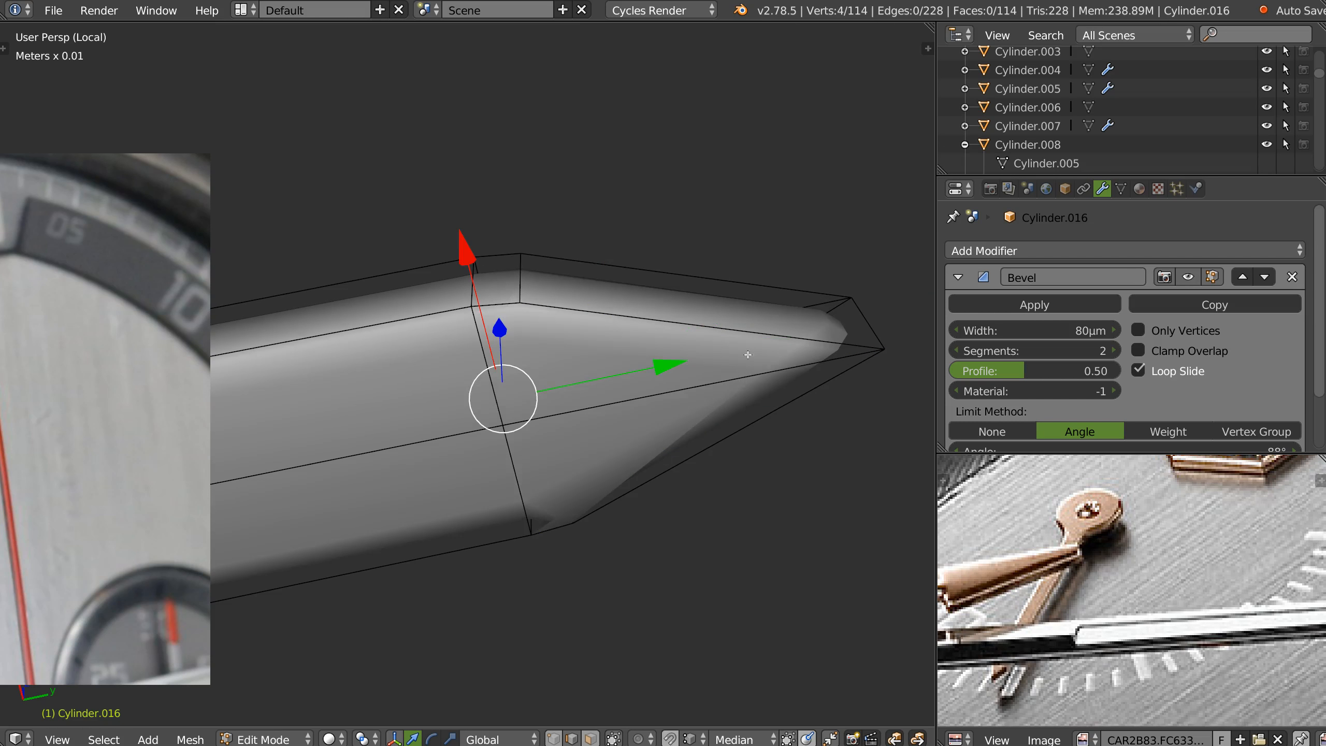
Select the edges forming the front shoulder of the tip, including the short upright ones on both sides, and dissolve them
middle_drag(574, 268, 580, 348)
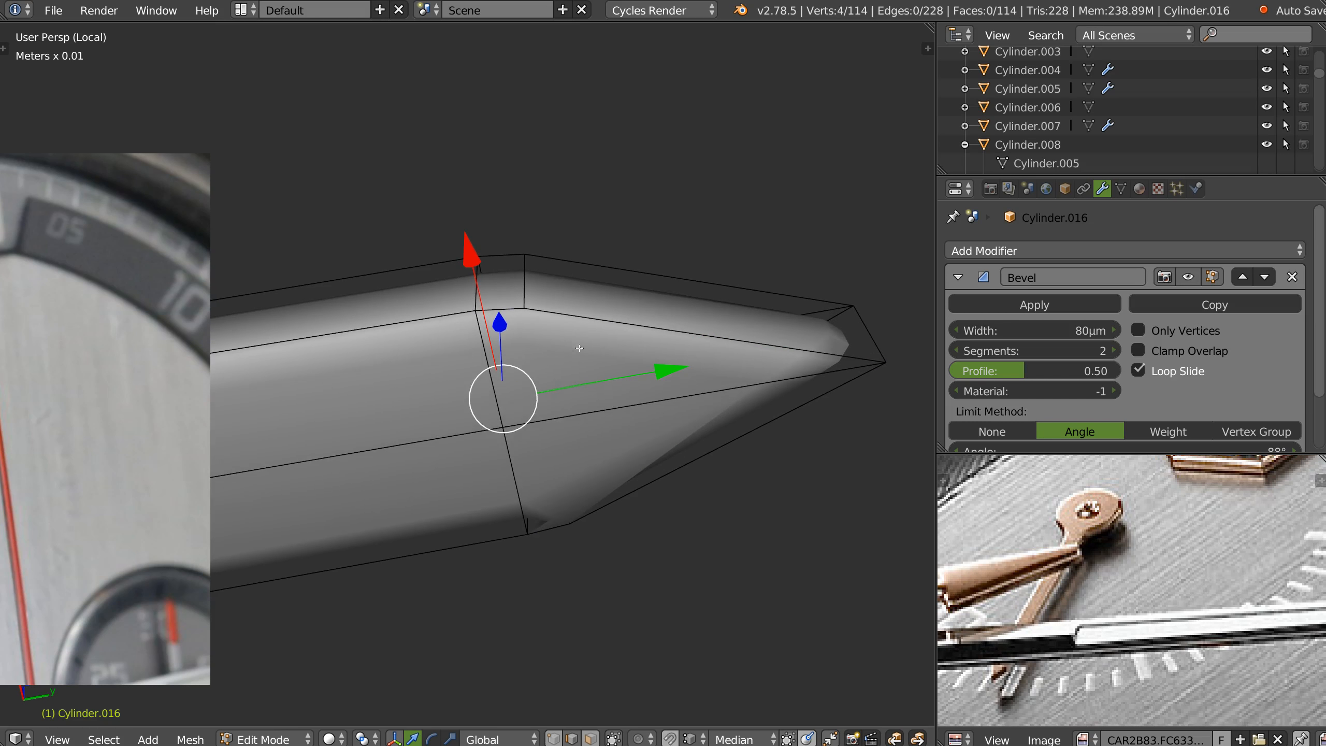
right_click(526, 277)
shift+right_click(563, 510)
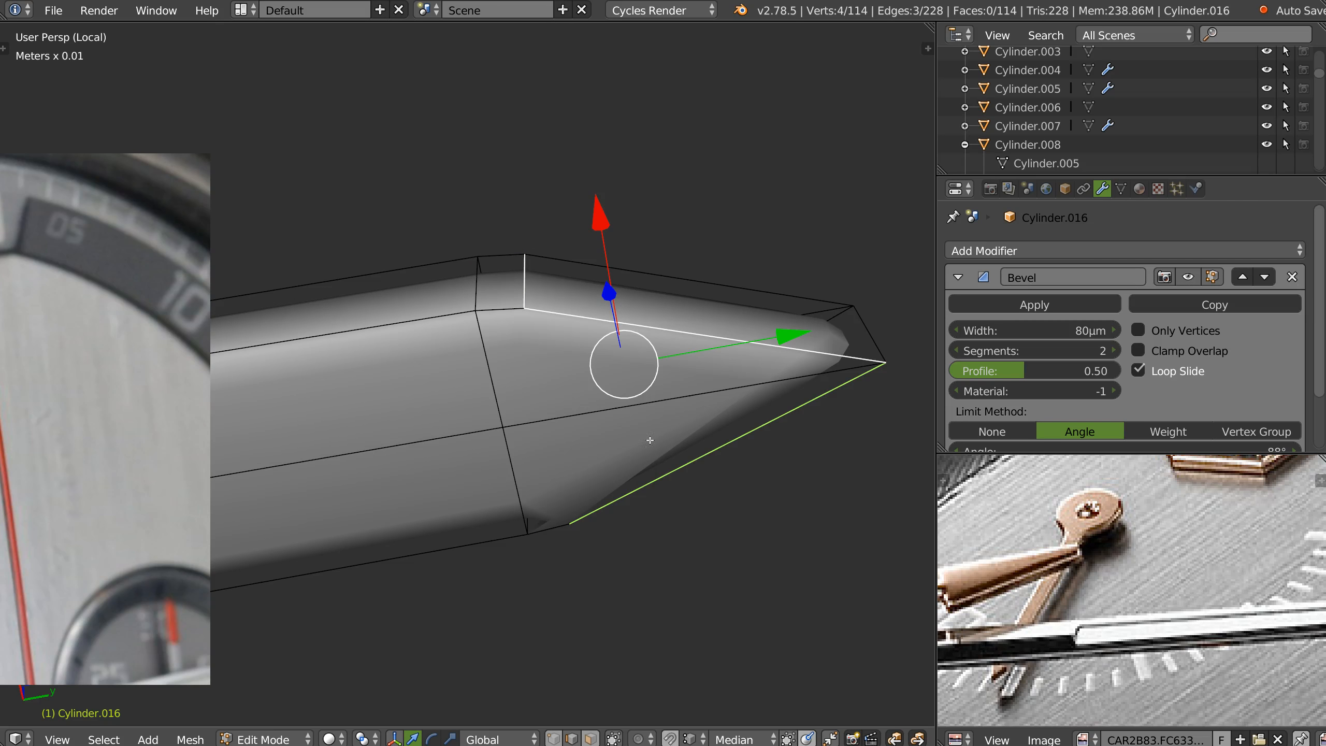
middle_drag(741, 423, 697, 305)
shift+right_click(725, 229)
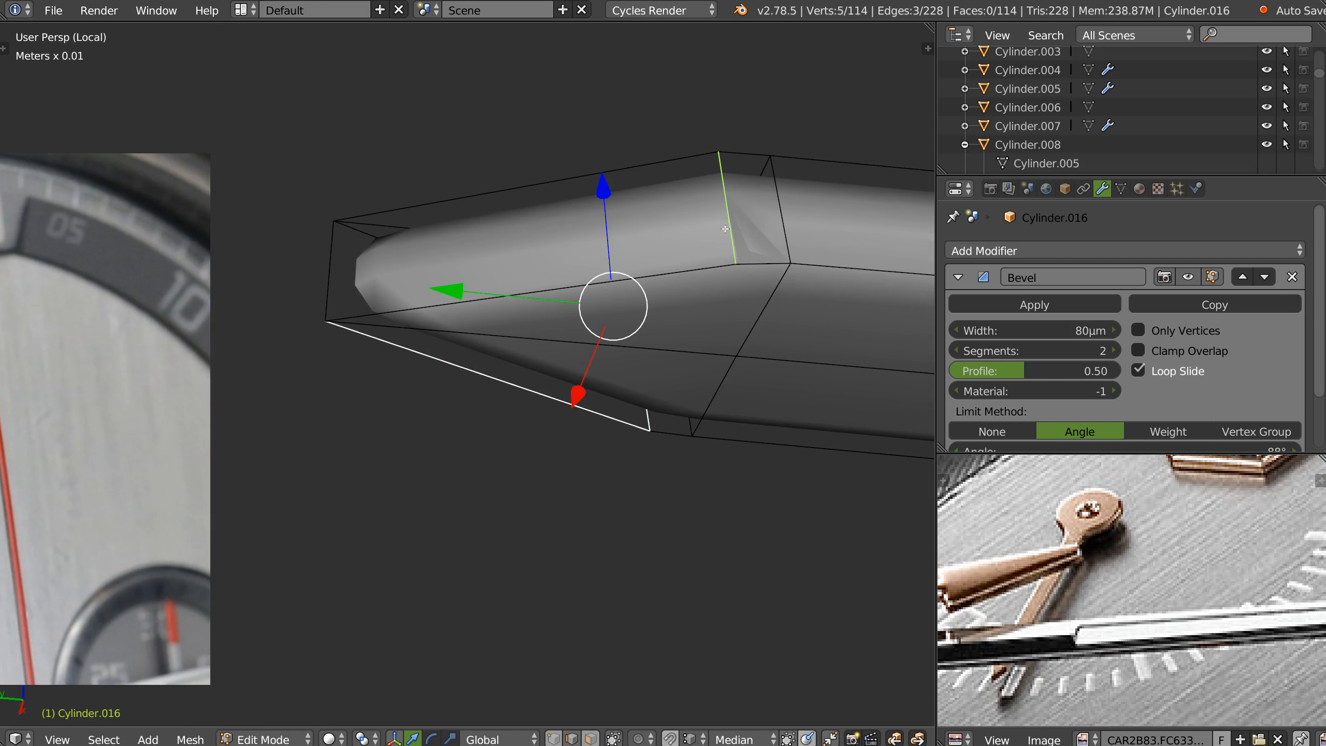
key(ctrl+x)
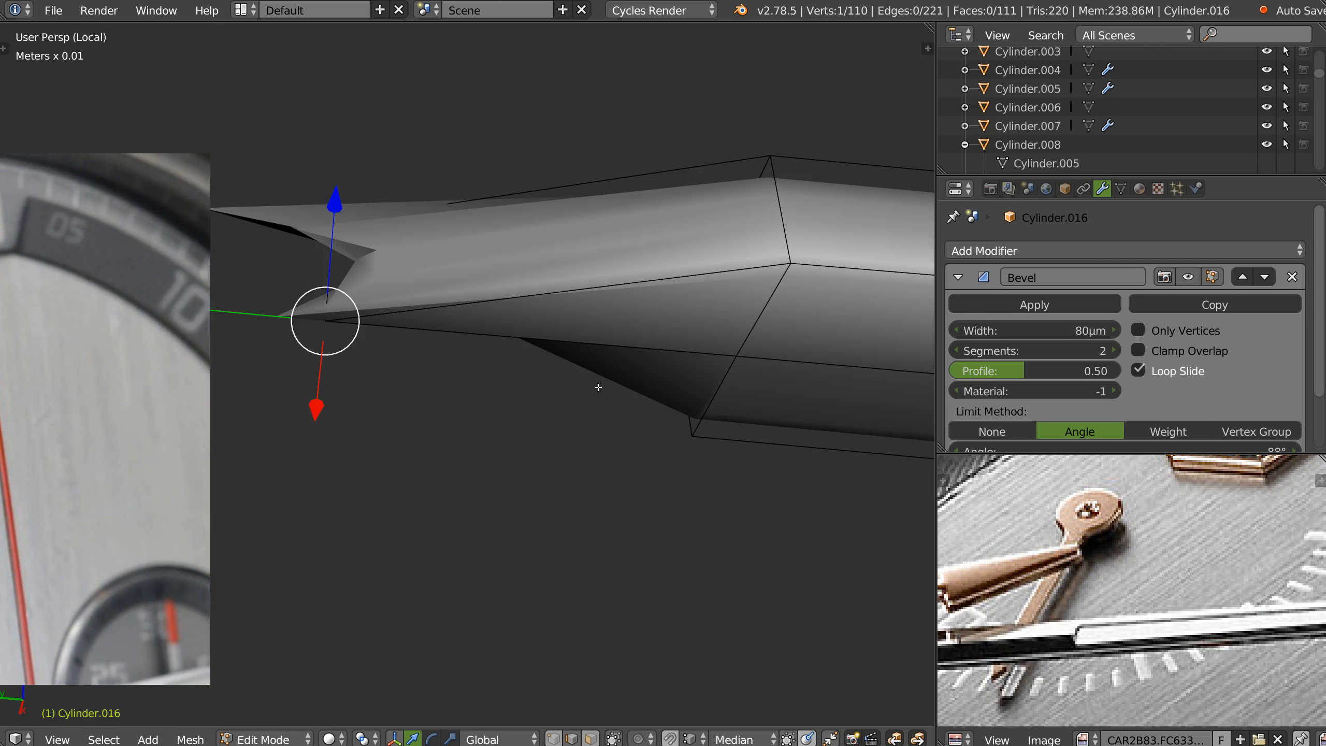
Remove the Bevel modifier and align the vertices of the tip's shoulder loop to one another on the Y axis
key(KP_7)
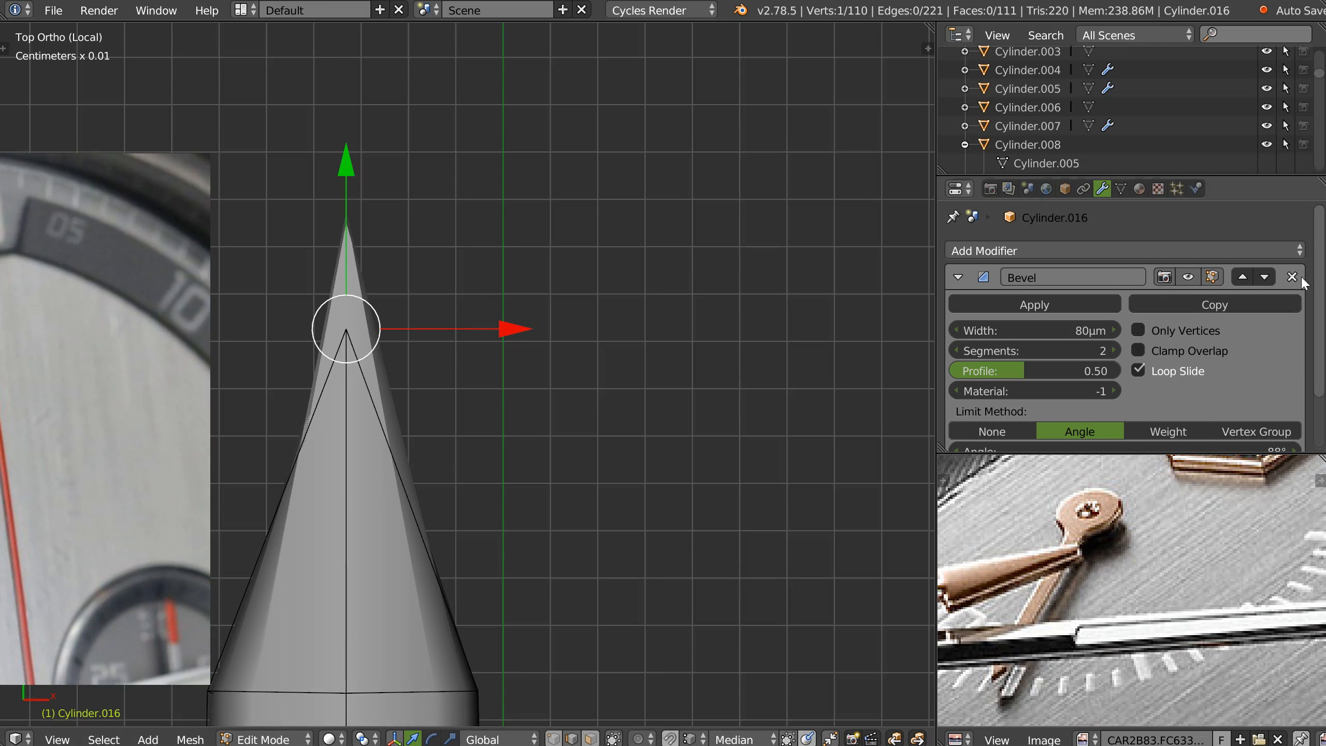
click(1292, 276)
shift+middle_drag(407, 690, 574, 484)
right_click(563, 497)
key(z)
shift+right_click(529, 471)
alt+right_click(457, 509)
key(alt+x)
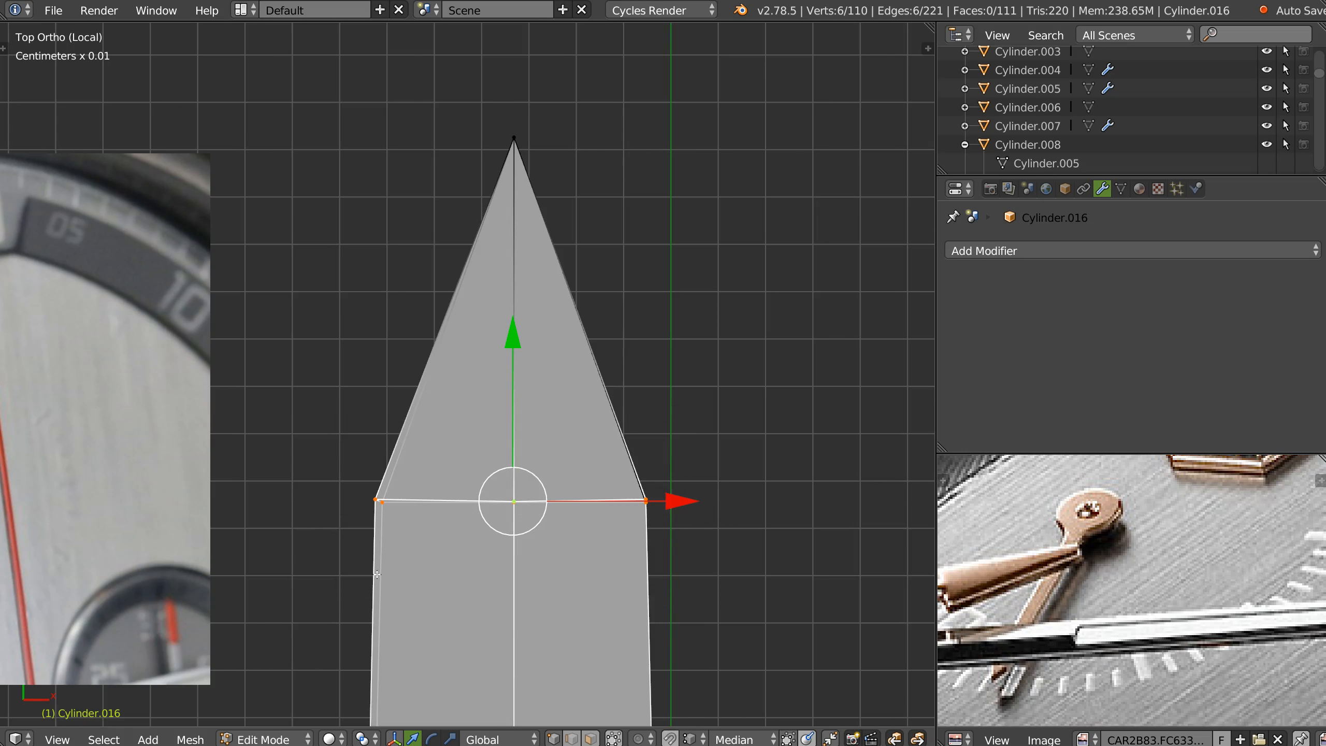
key(alt+x)
click(338, 601)
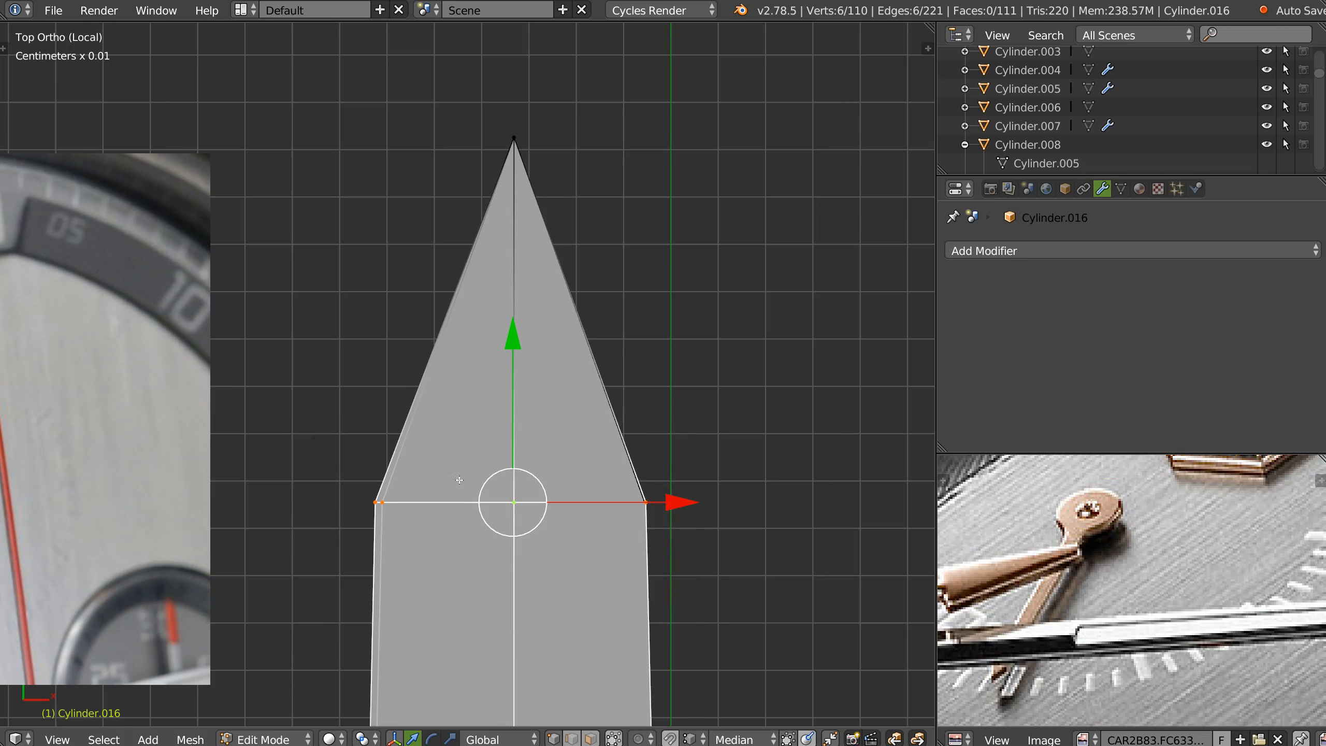
Adjust the corner vertex at the +X end of the shoulder loop along X to line up with its counterpart
right_click(645, 512)
right_click(635, 483)
drag(822, 504, 646, 504)
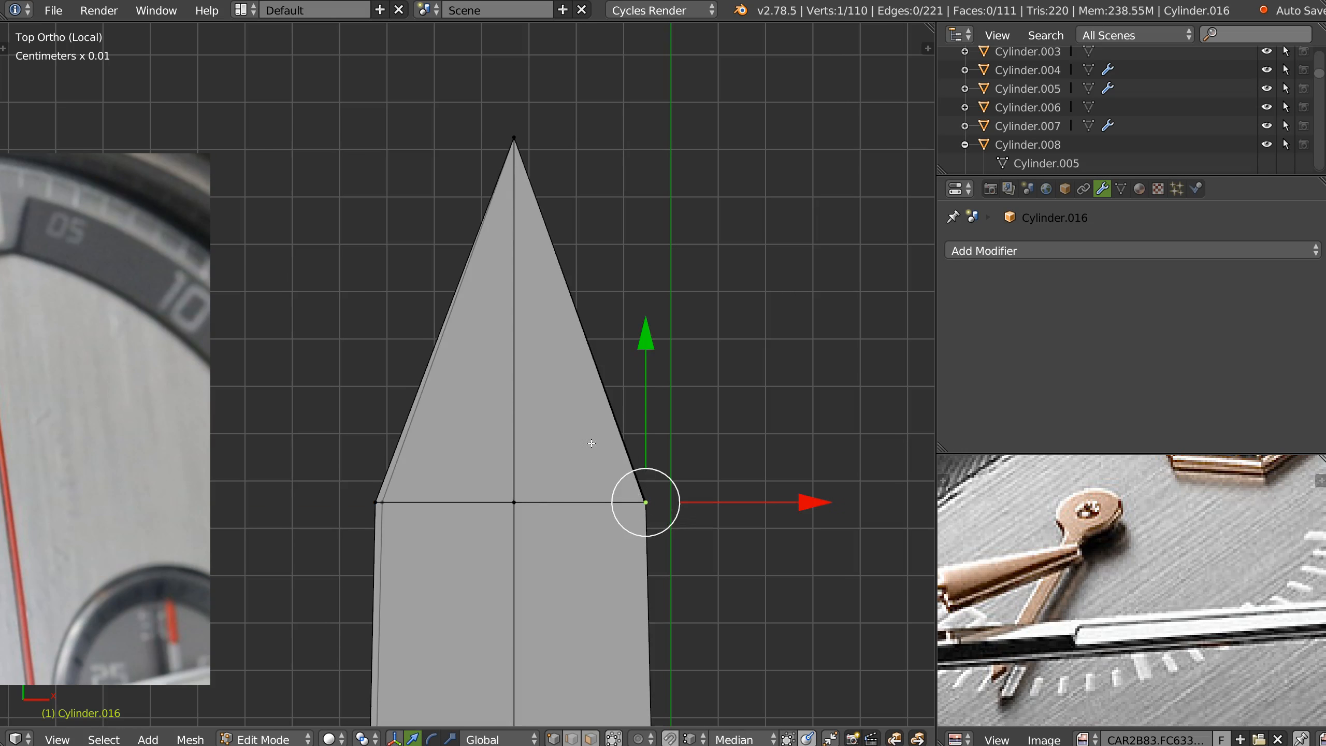
Knife-cut a straight line across the shaft just behind the shoulder loop, extending past both sides of the hand
shift+middle_drag(584, 571, 544, 443)
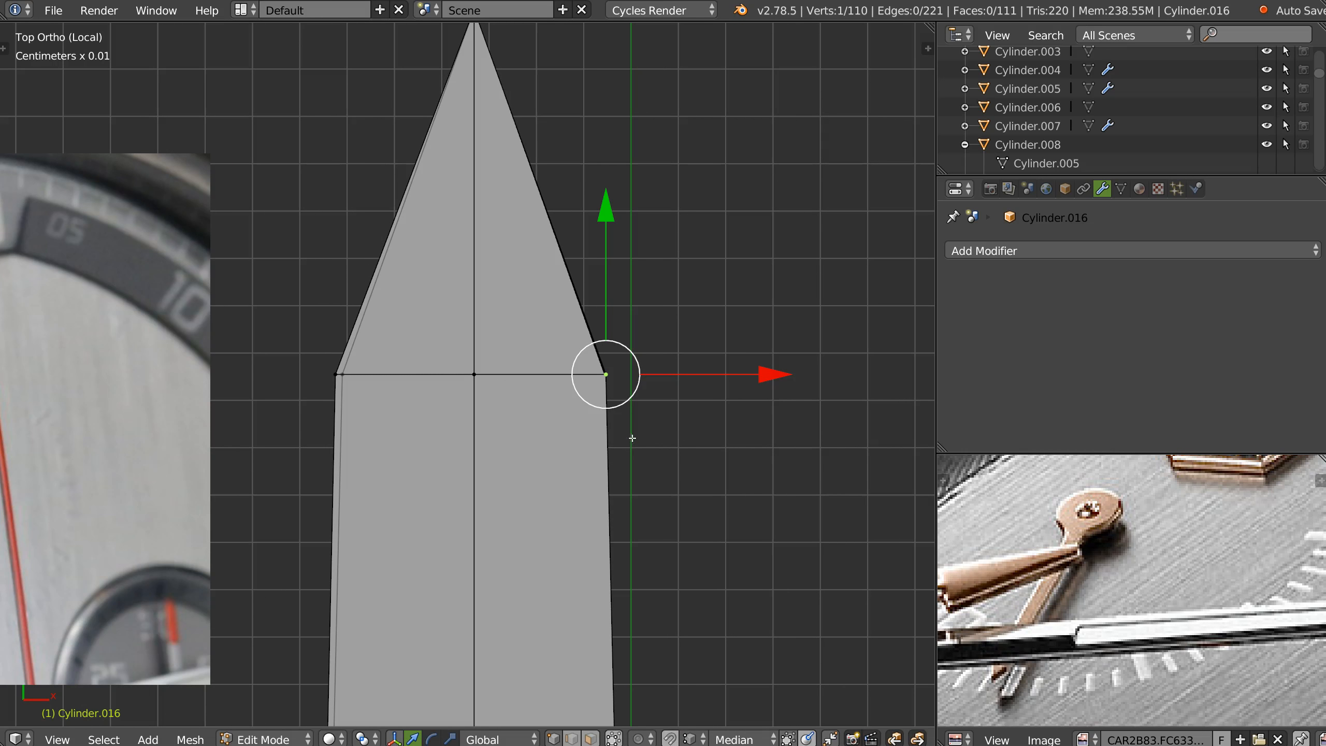
key(k)
click(641, 395)
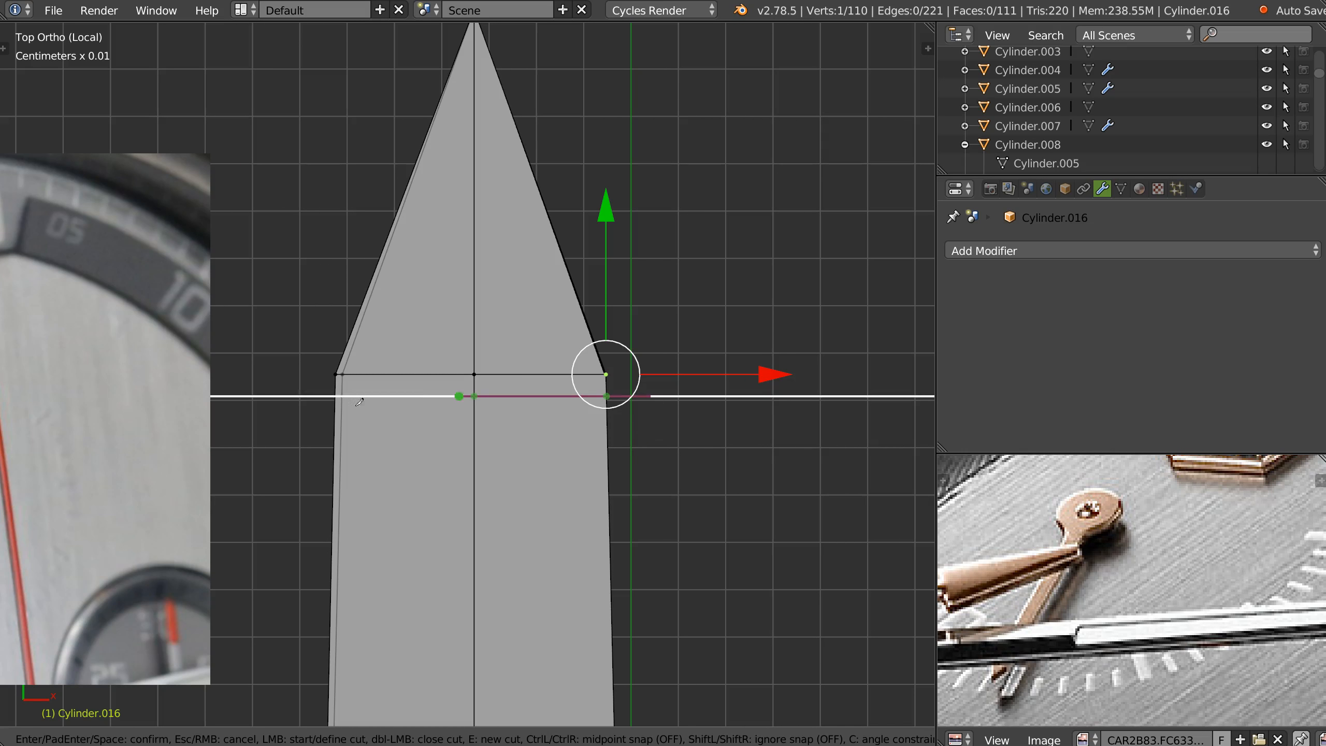
click(268, 394)
key(Return)
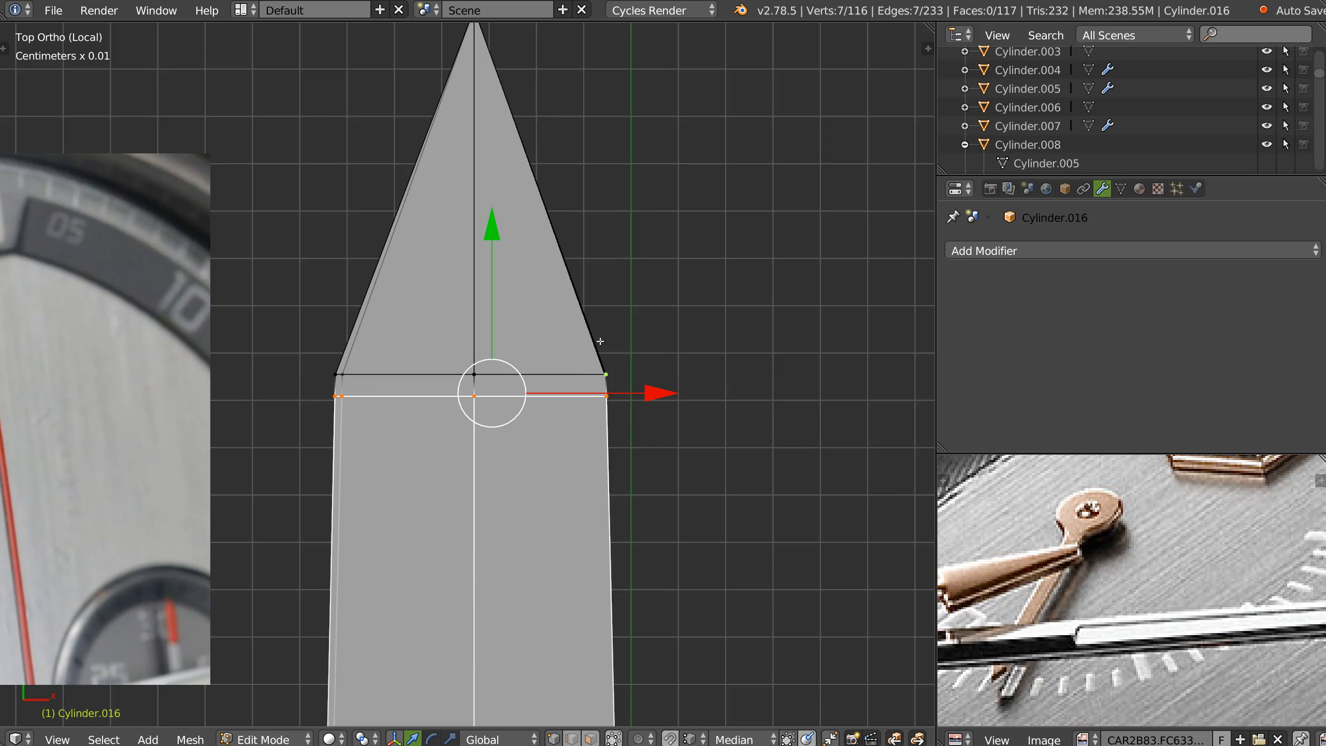
Knife-cut a straight line across the pointed tip just behind the apex
shift+middle_drag(534, 293, 553, 479)
key(k)
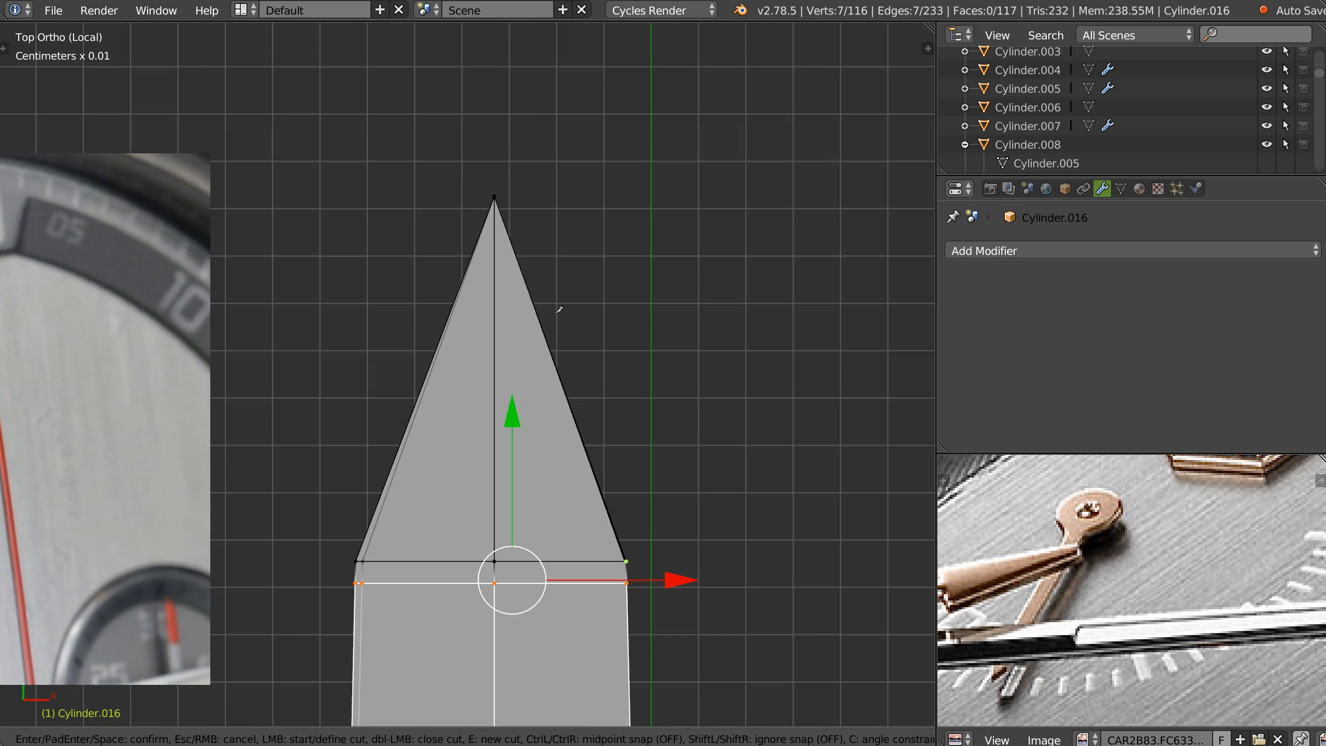
click(539, 228)
click(399, 233)
key(Return)
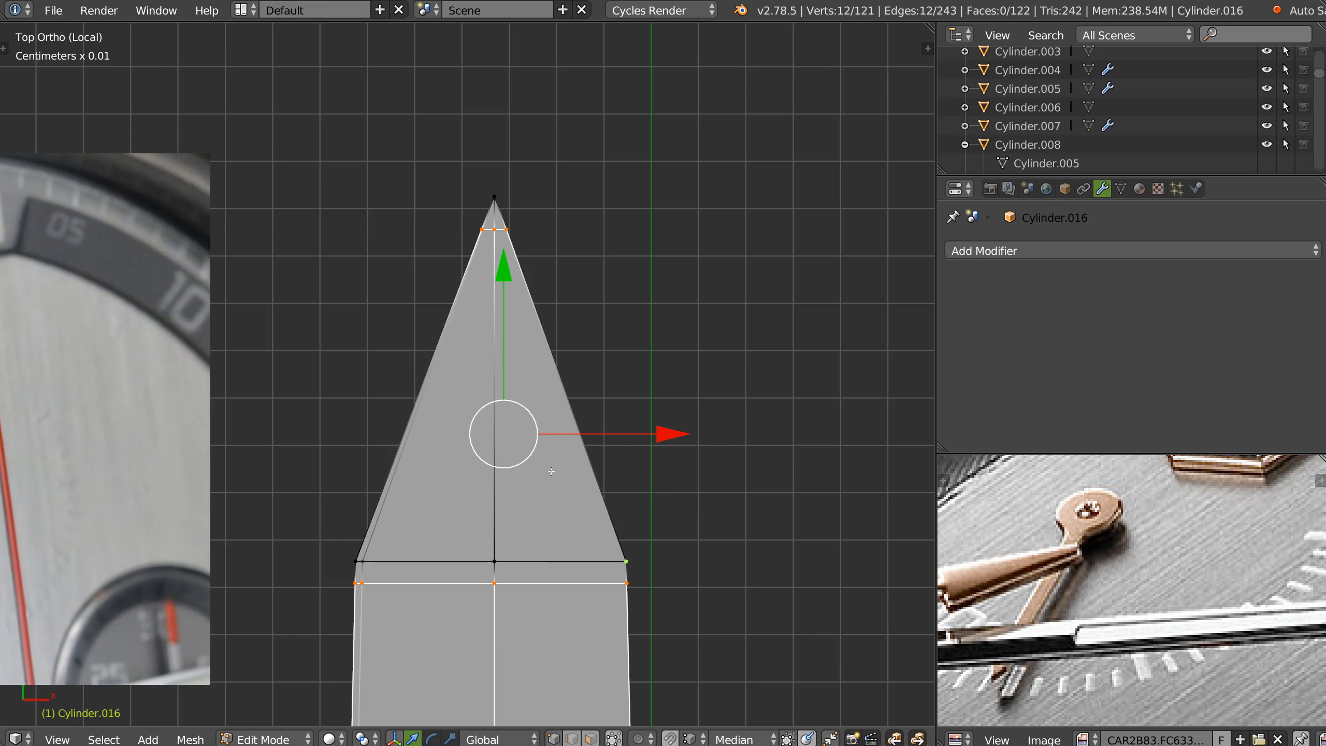
Try an angle-constrained knife cut across the middle of the pointed tip, check its underside, and undo the cut
shift+middle_drag(551, 472, 536, 298)
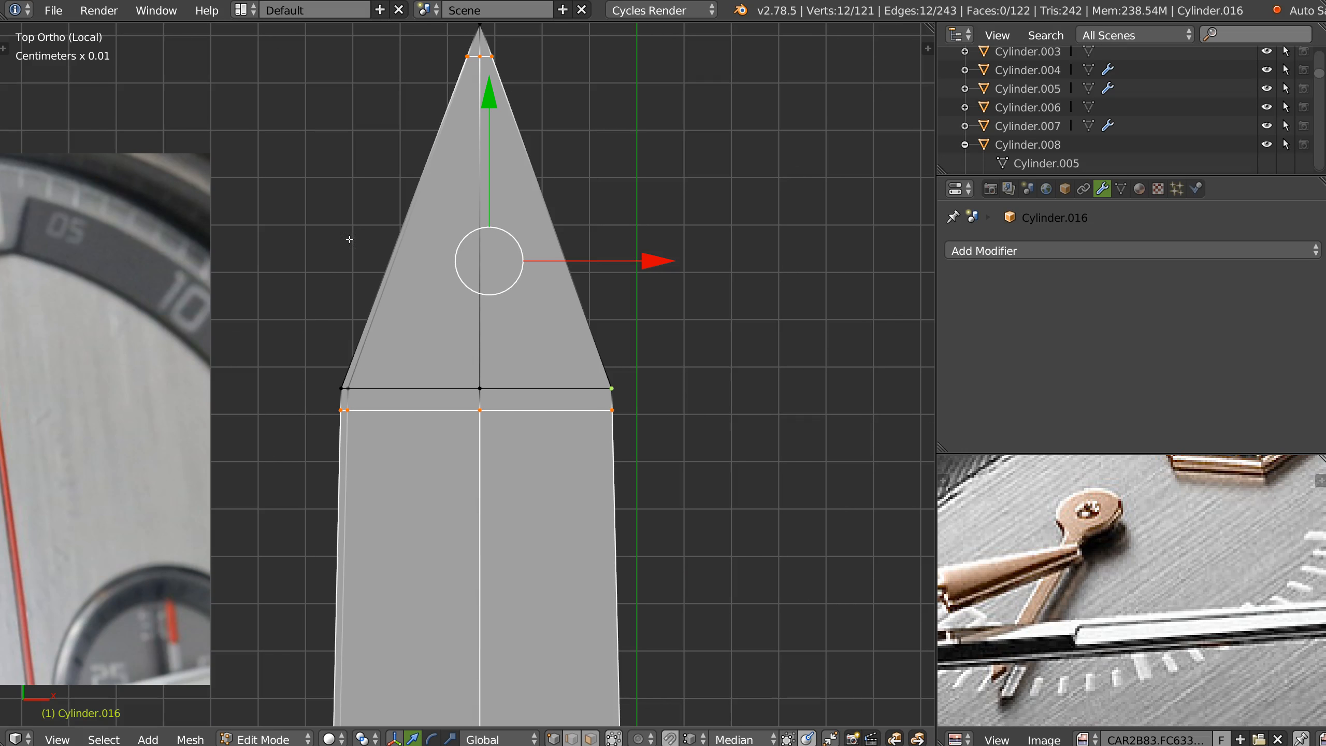
key(k)
click(627, 237)
key(c)
click(291, 238)
key(Return)
middle_drag(652, 246, 594, 352)
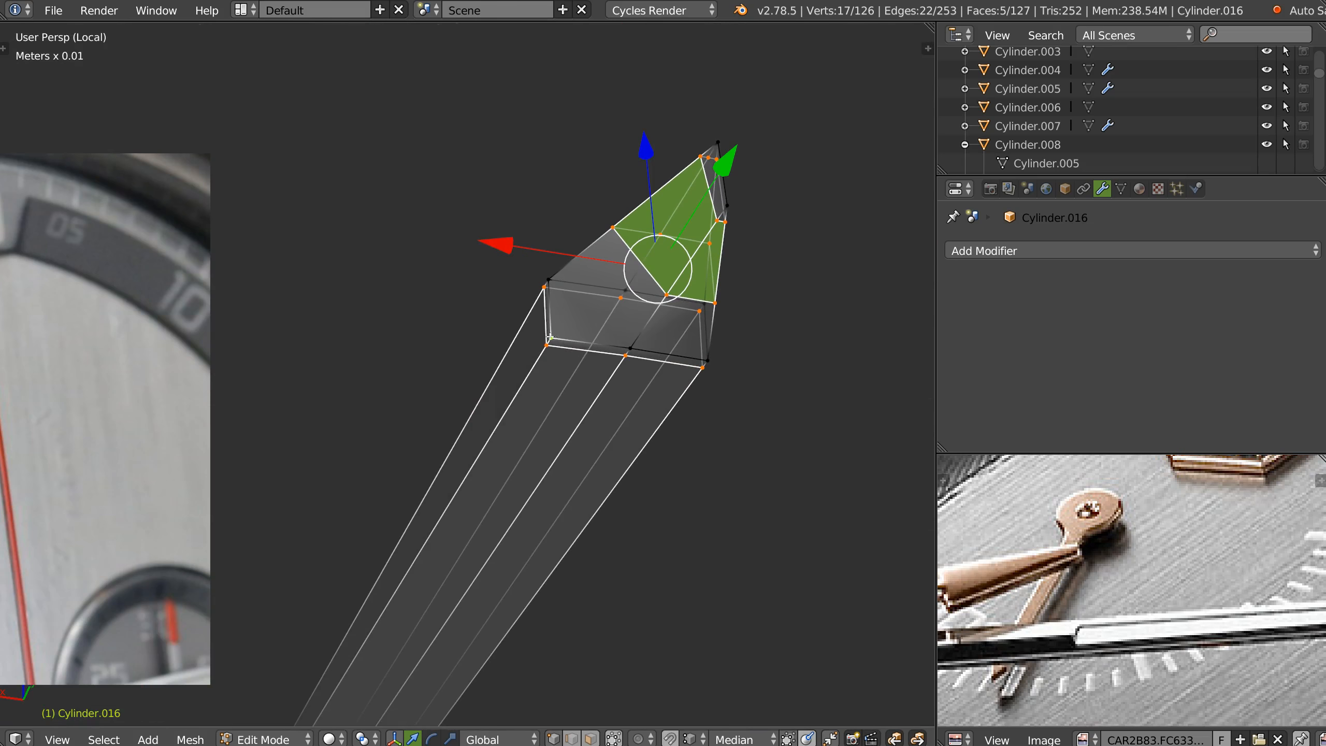
key(ctrl+z)
key(ctrl+z)
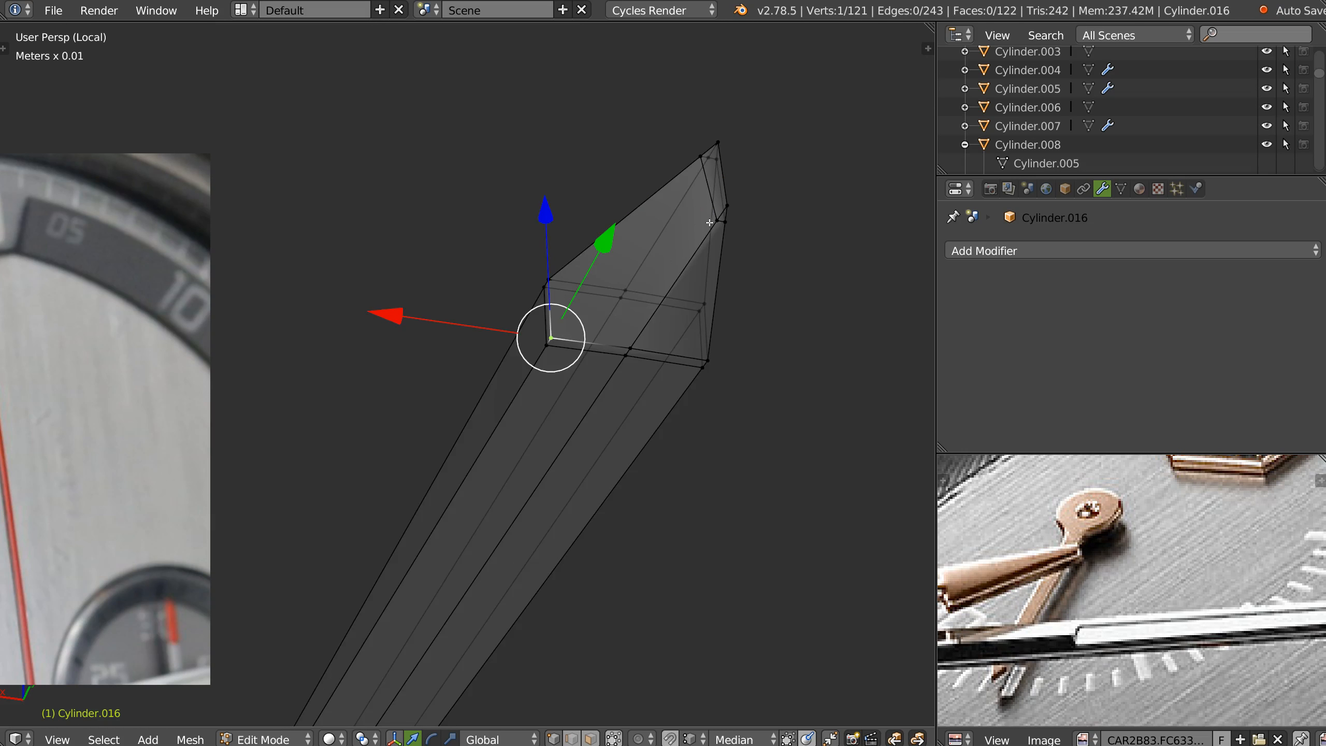
Connect the selected shoulder corner vertex to the vertex at the apex on the hand's underside with a new edge
shift+right_click(725, 206)
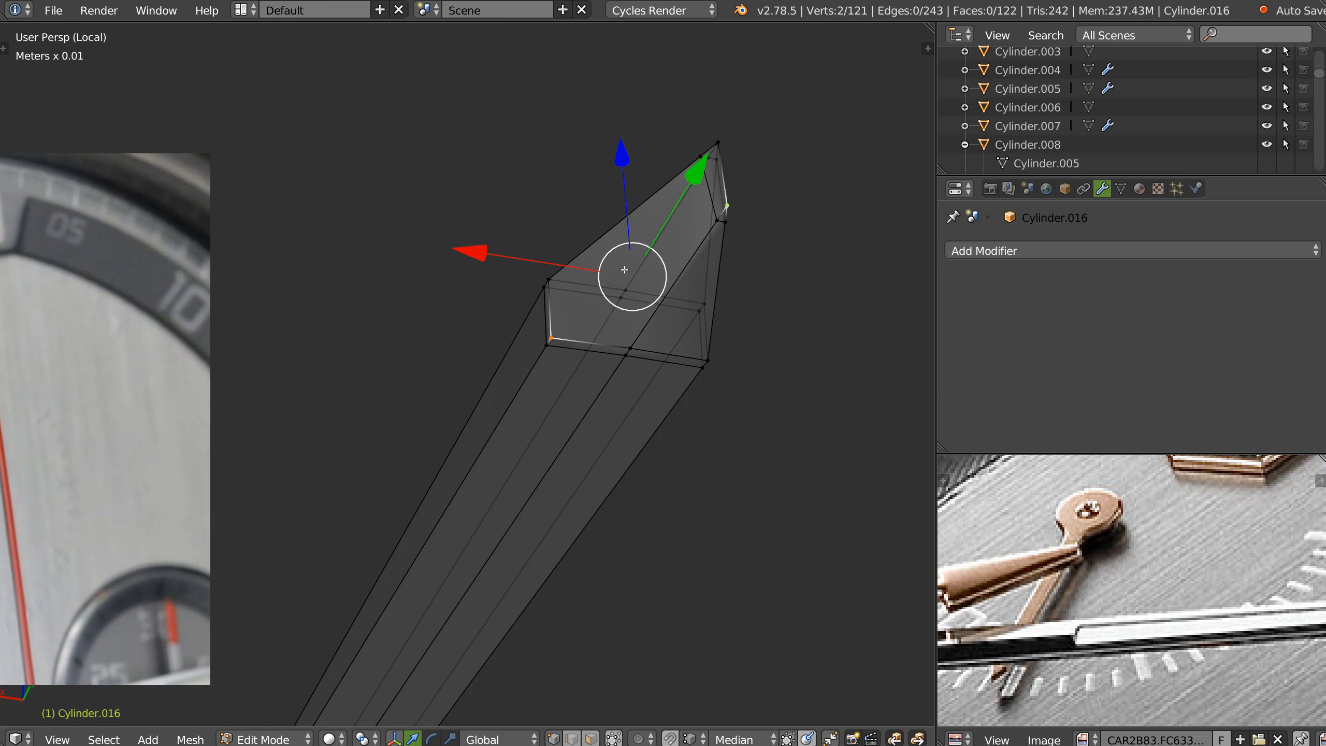
key(j)
middle_drag(704, 260, 768, 207)
scroll(769, 206, up, 4)
Select the edge loop just behind the apex in edge mode and remove it from the tip
key(2)
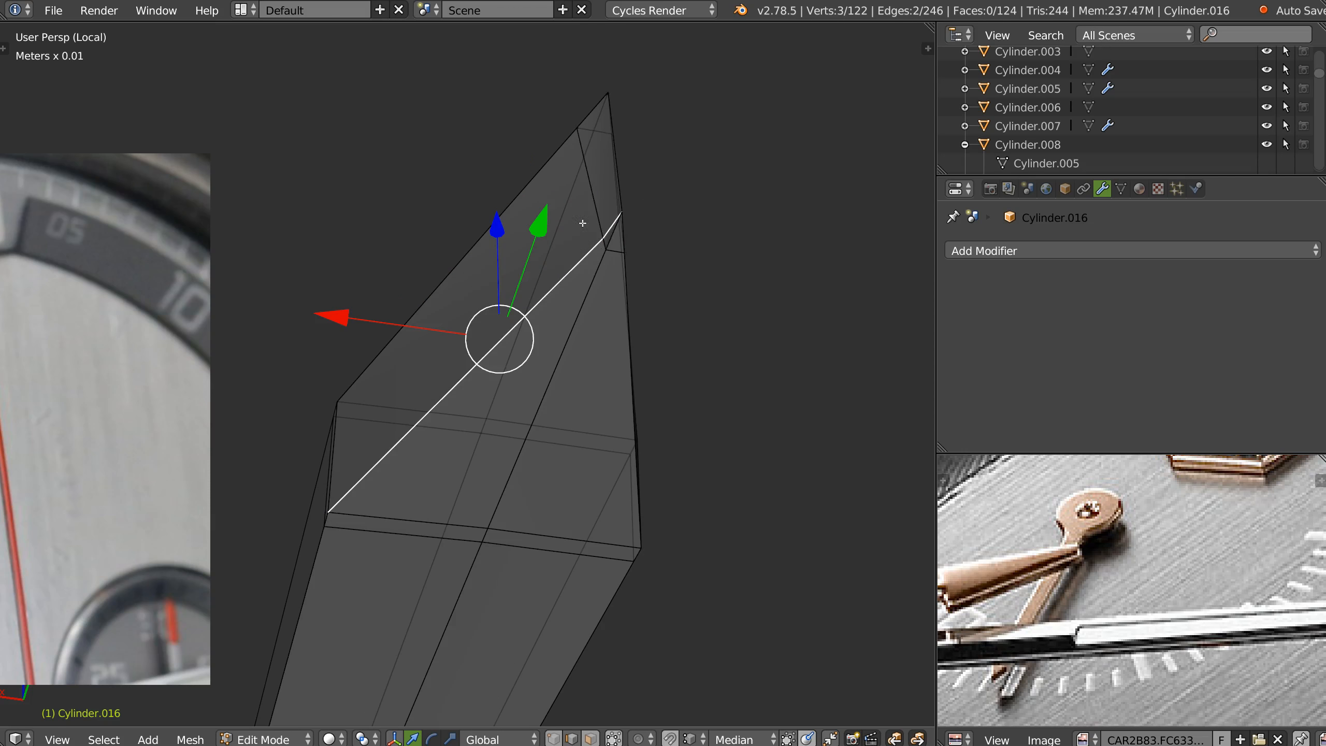
alt+right_click(596, 259)
key(x)
click(568, 415)
Knife-cut an angle-constrained straight line across the hand's pointed tip just behind the apex
key(KP_7)
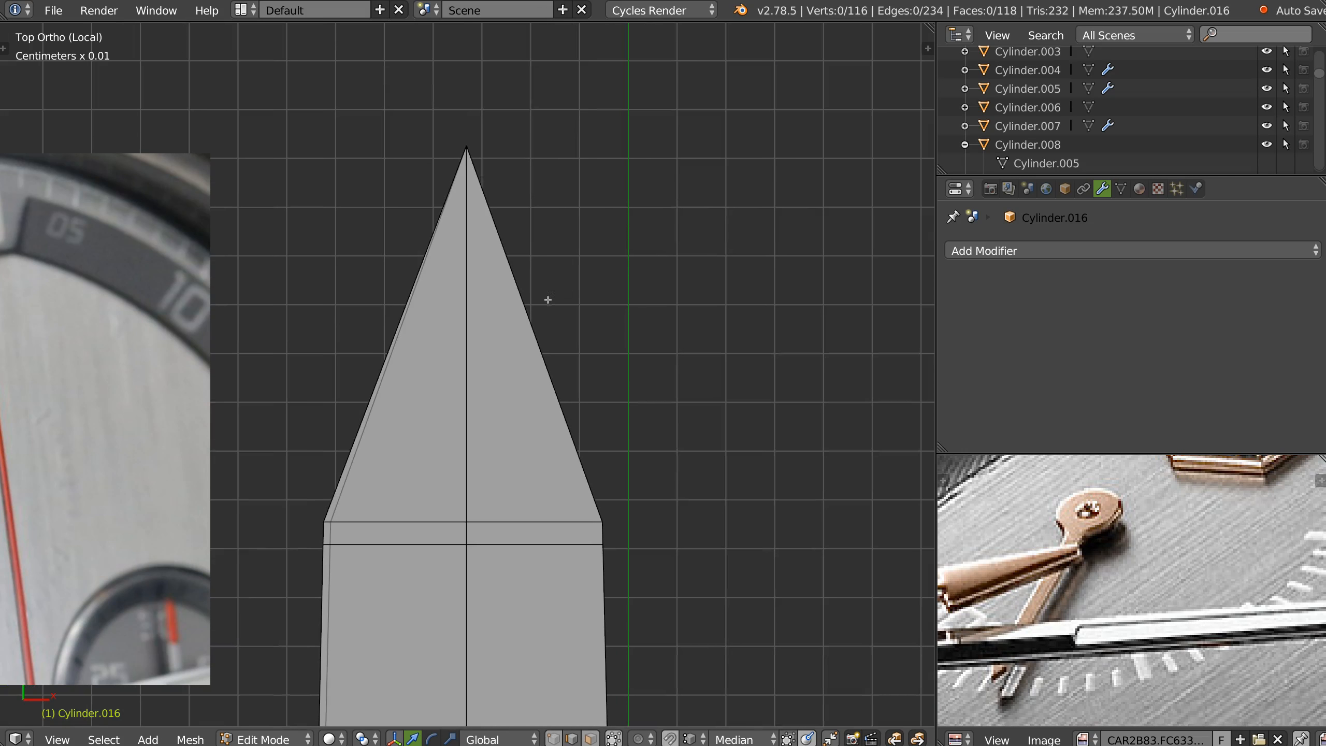
key(k)
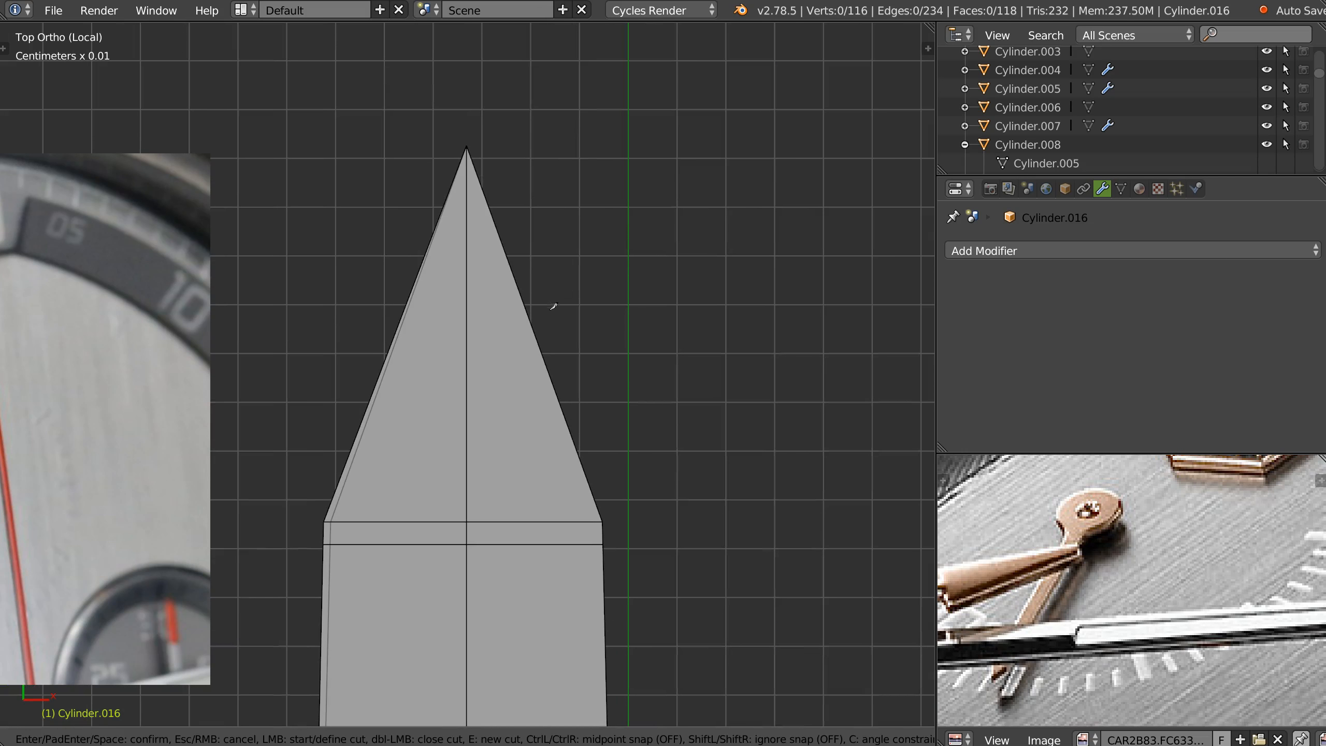
click(533, 188)
key(c)
click(341, 179)
key(space)
Return to object mode, add a Subsurf modifier to the hand, and check the smoothed tip and hub
middle_drag(585, 397, 505, 248)
scroll(504, 248, down, 4)
shift+middle_drag(319, 413, 551, 350)
key(Tab)
click(549, 261)
right_click(518, 326)
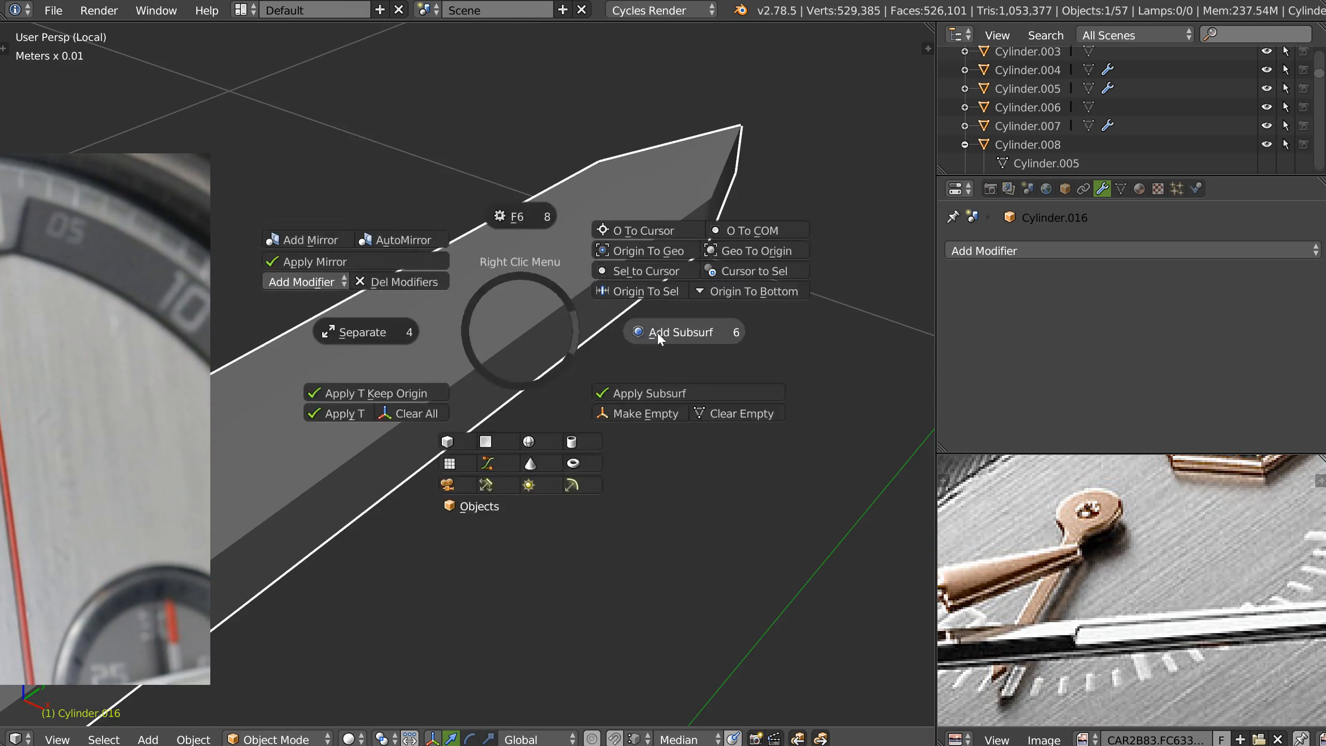
click(656, 332)
scroll(623, 313, down, 6)
shift+middle_drag(248, 488, 585, 292)
scroll(505, 356, up, 4)
shift+middle_drag(505, 356, 582, 345)
scroll(579, 291, down, 4)
key(Tab)
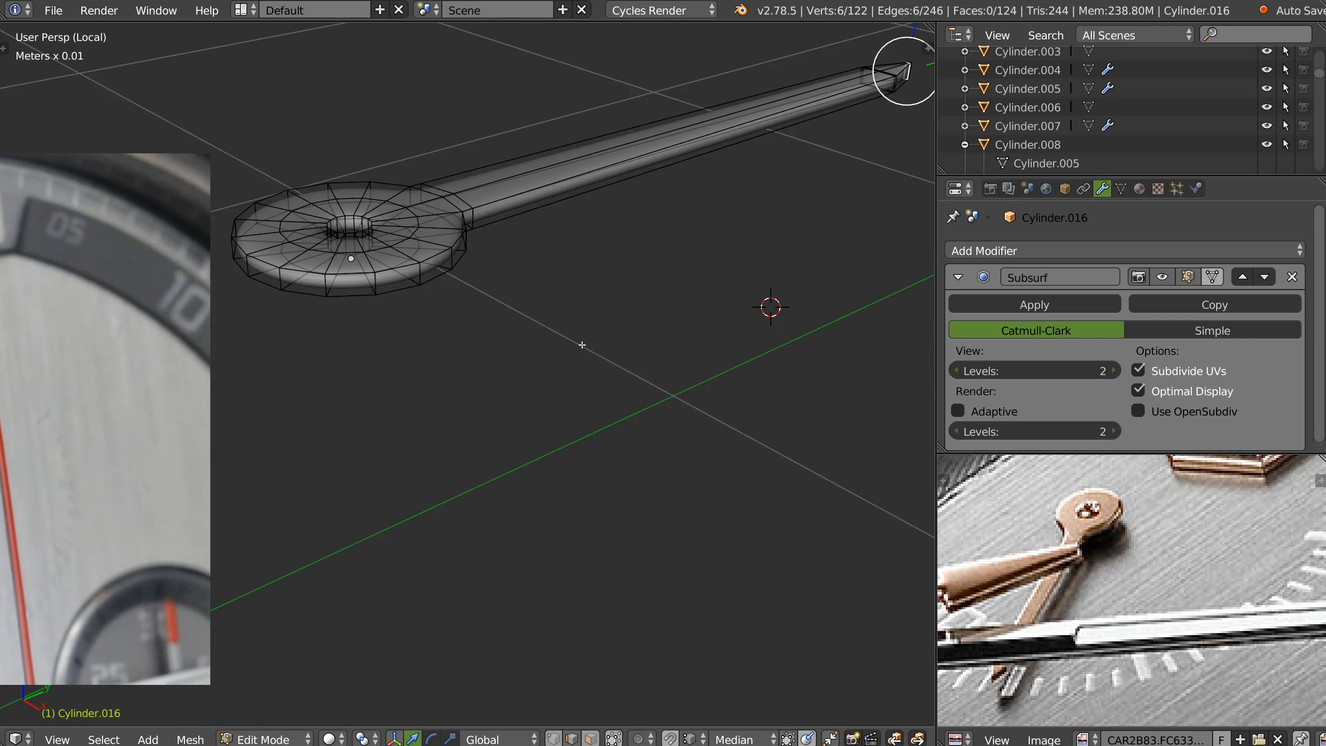
key(Tab)
Try a weight-limited Bevel modifier ahead of the Subsurf, with a 21.875 µm width, 2 segments and a 0.5 profile
middle_drag(551, 302, 460, 344)
scroll(522, 377, up, 3)
right_click(522, 377)
click(667, 389)
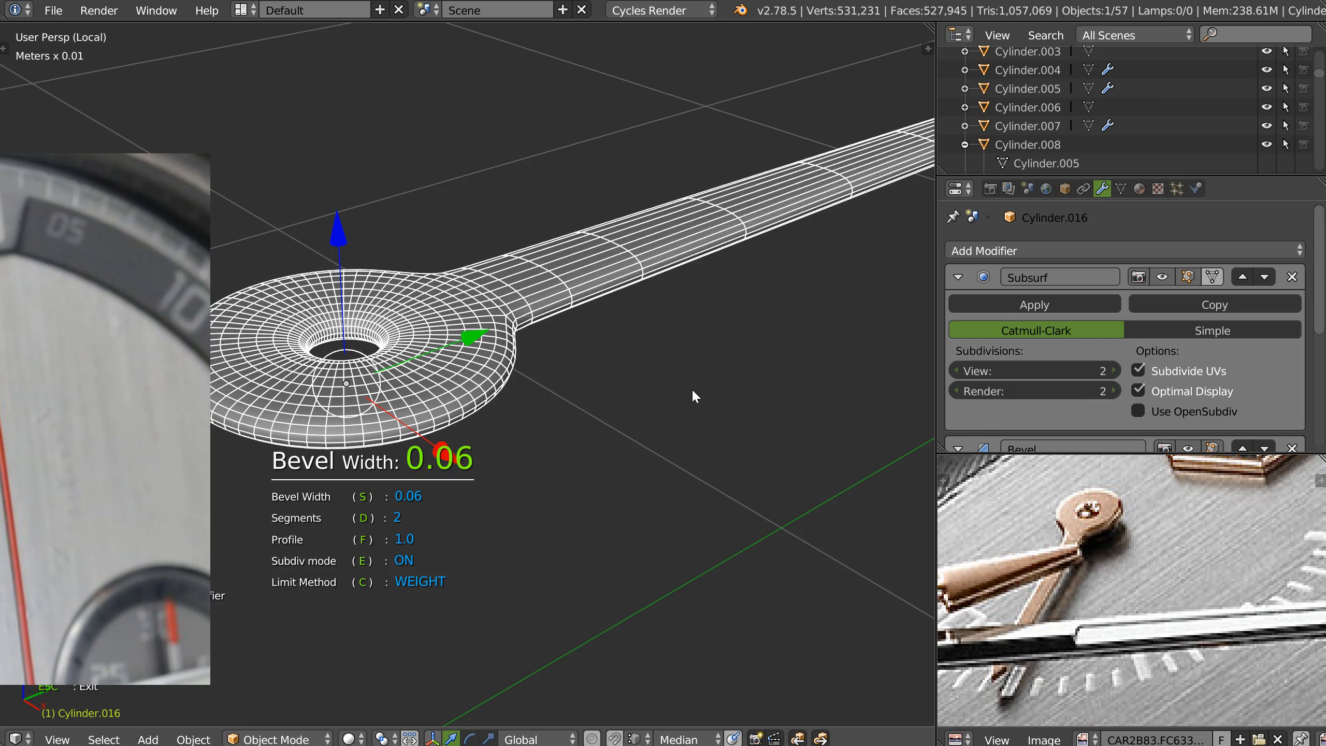
key(Up)
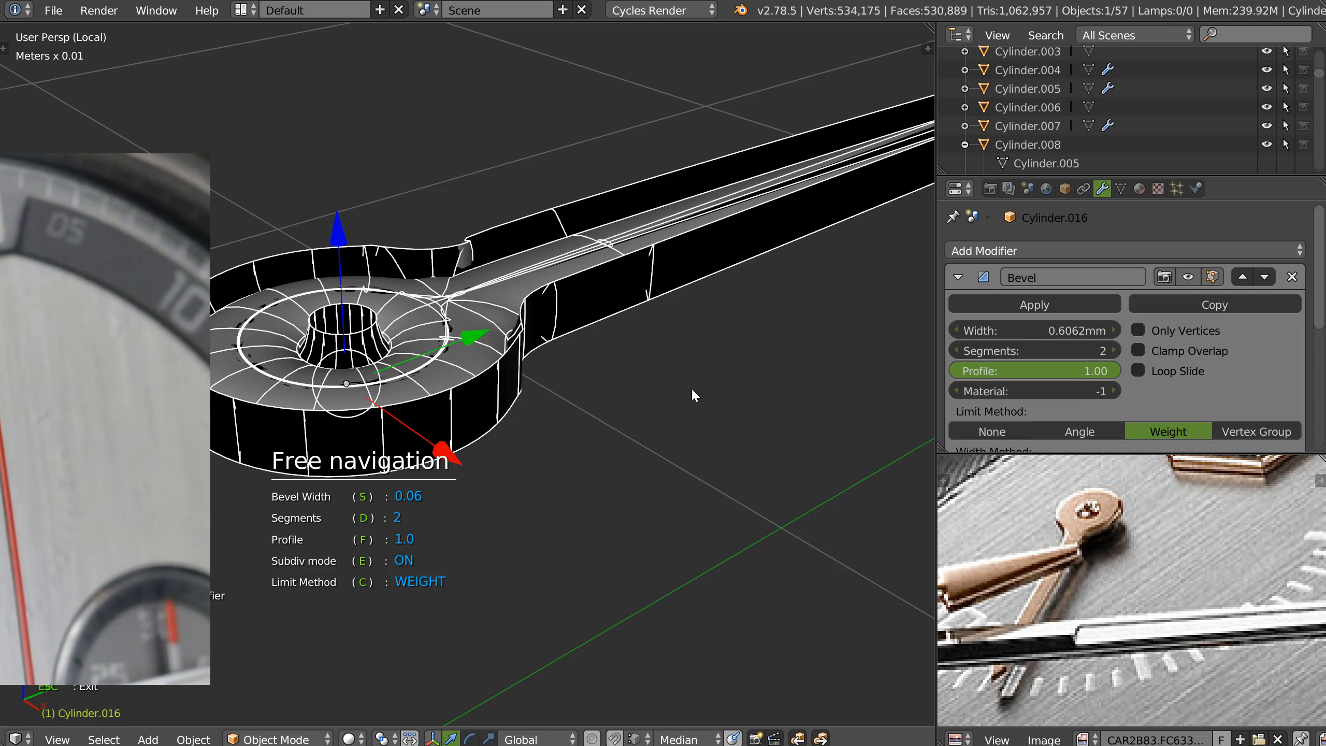
key(s)
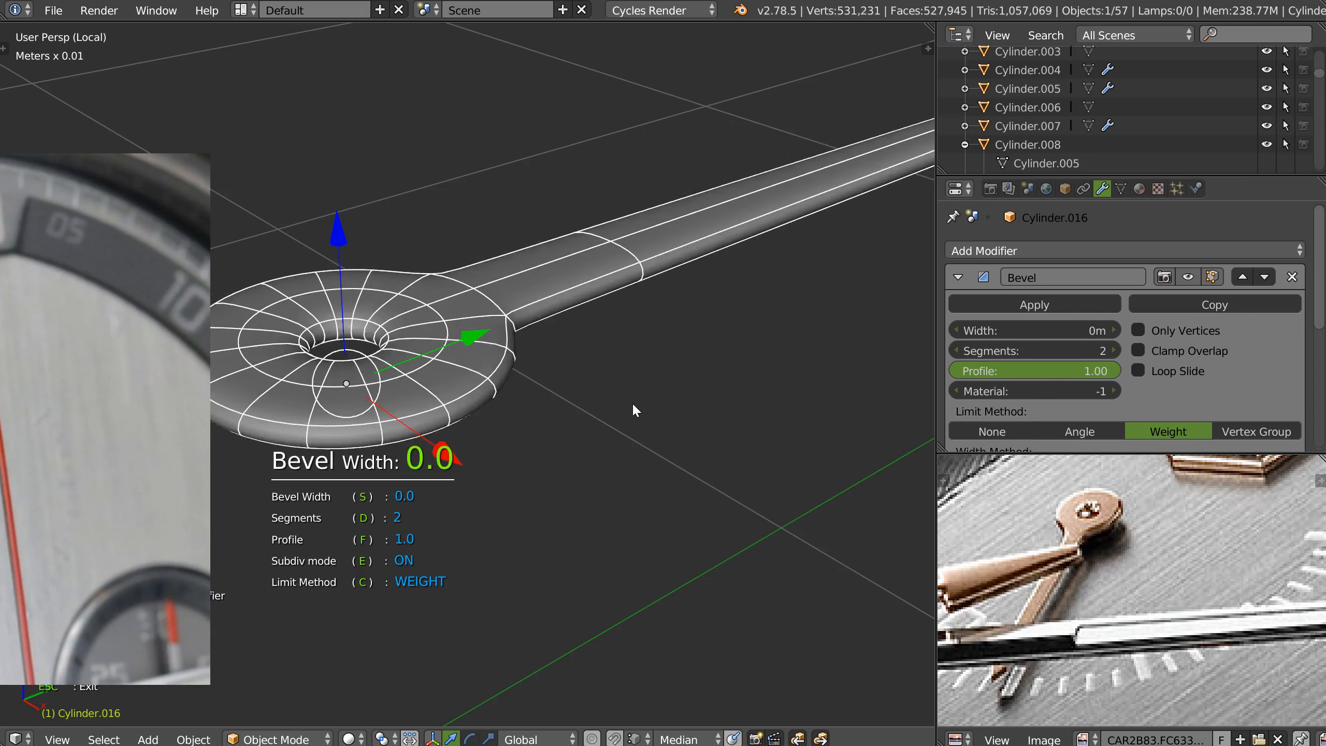
click(627, 394)
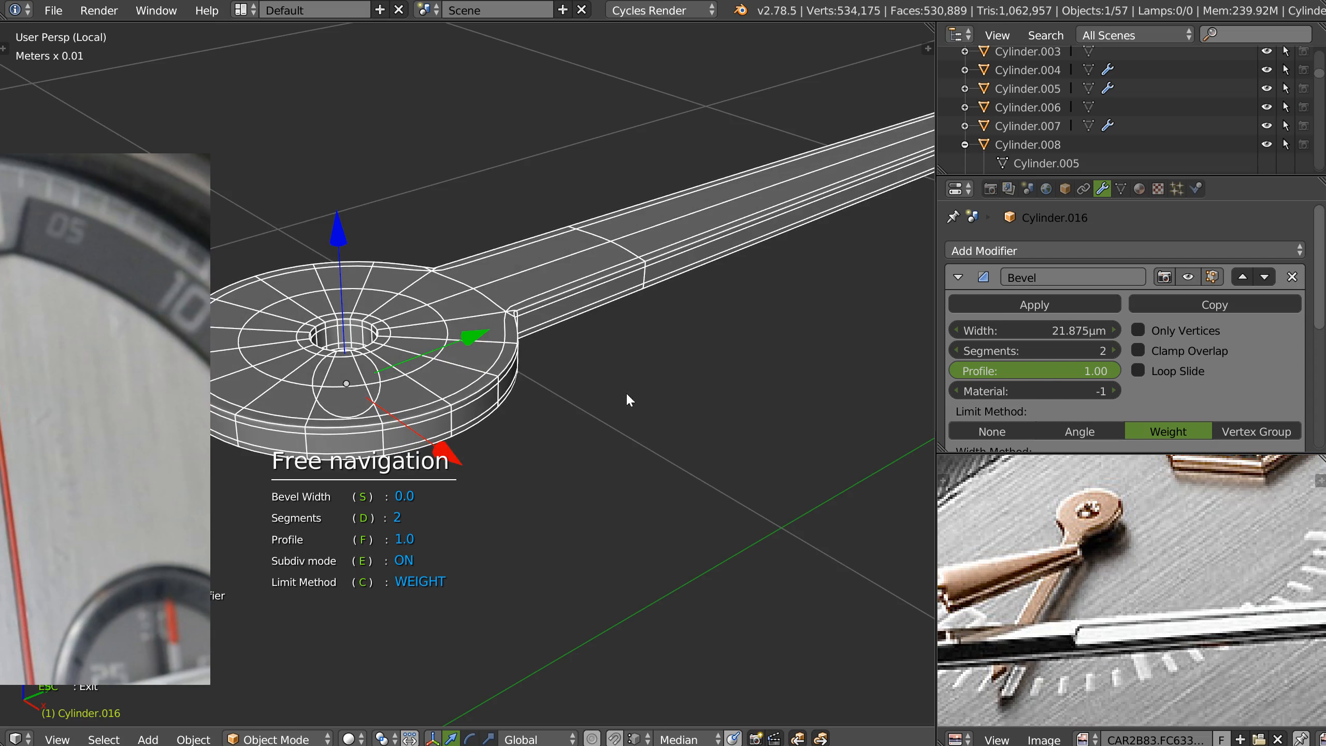
text(f.5)
key(Return)
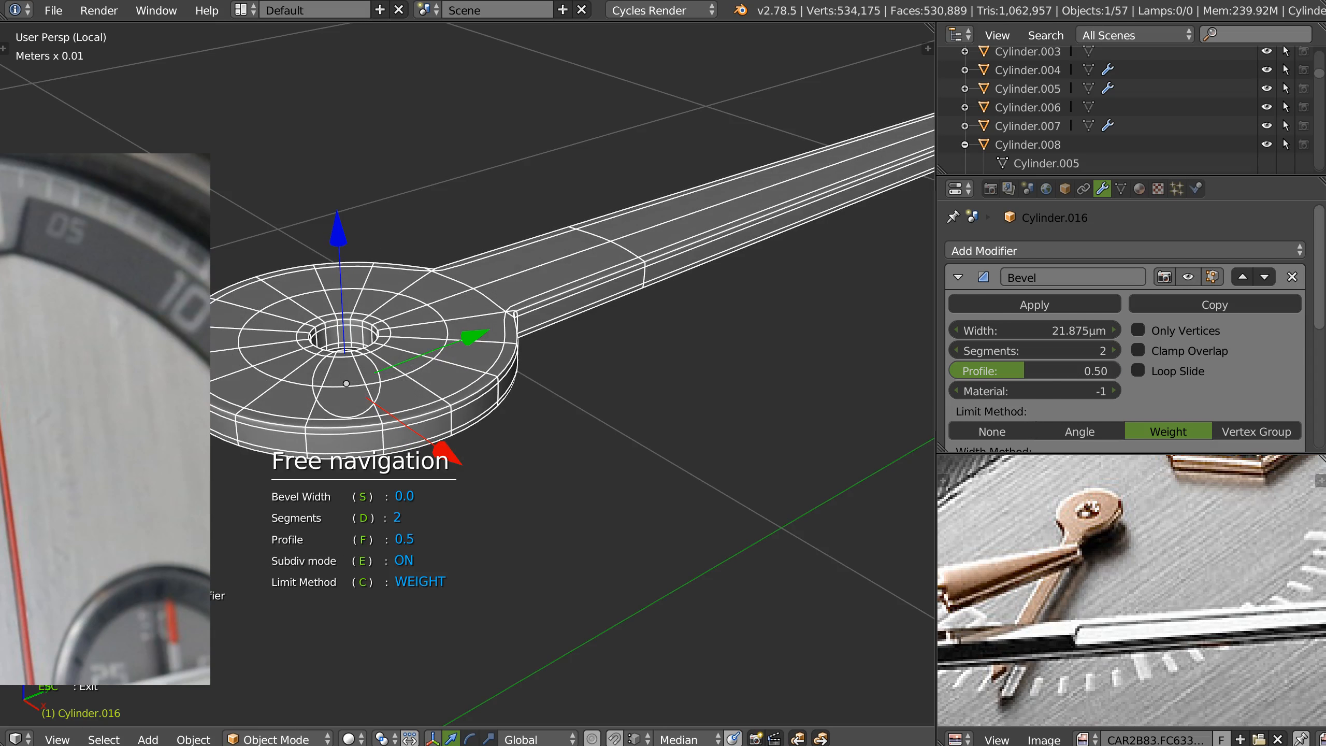
Inspect the bevel along the hand and delete the Bevel modifier, keeping only the Subsurf
shift+middle_drag(835, 305, 448, 429)
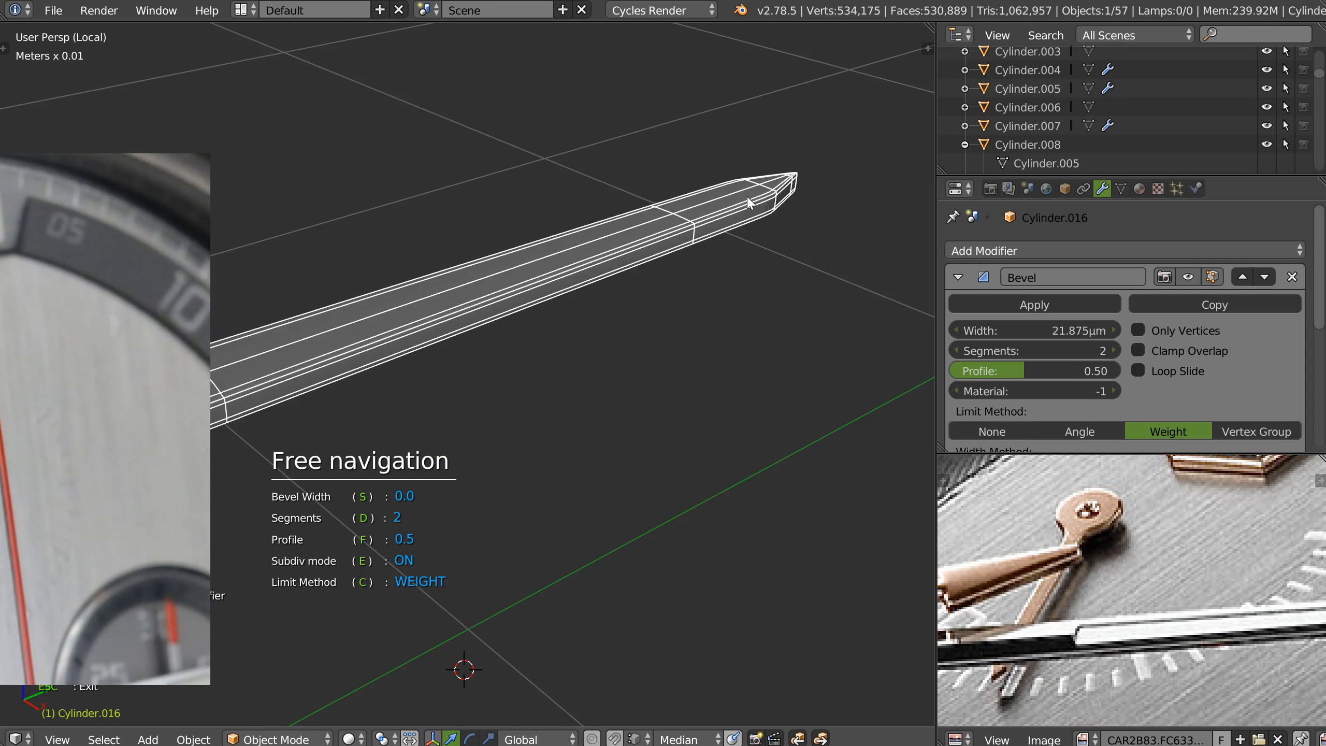
shift+middle_drag(502, 271, 882, 154)
shift+middle_drag(373, 358, 444, 314)
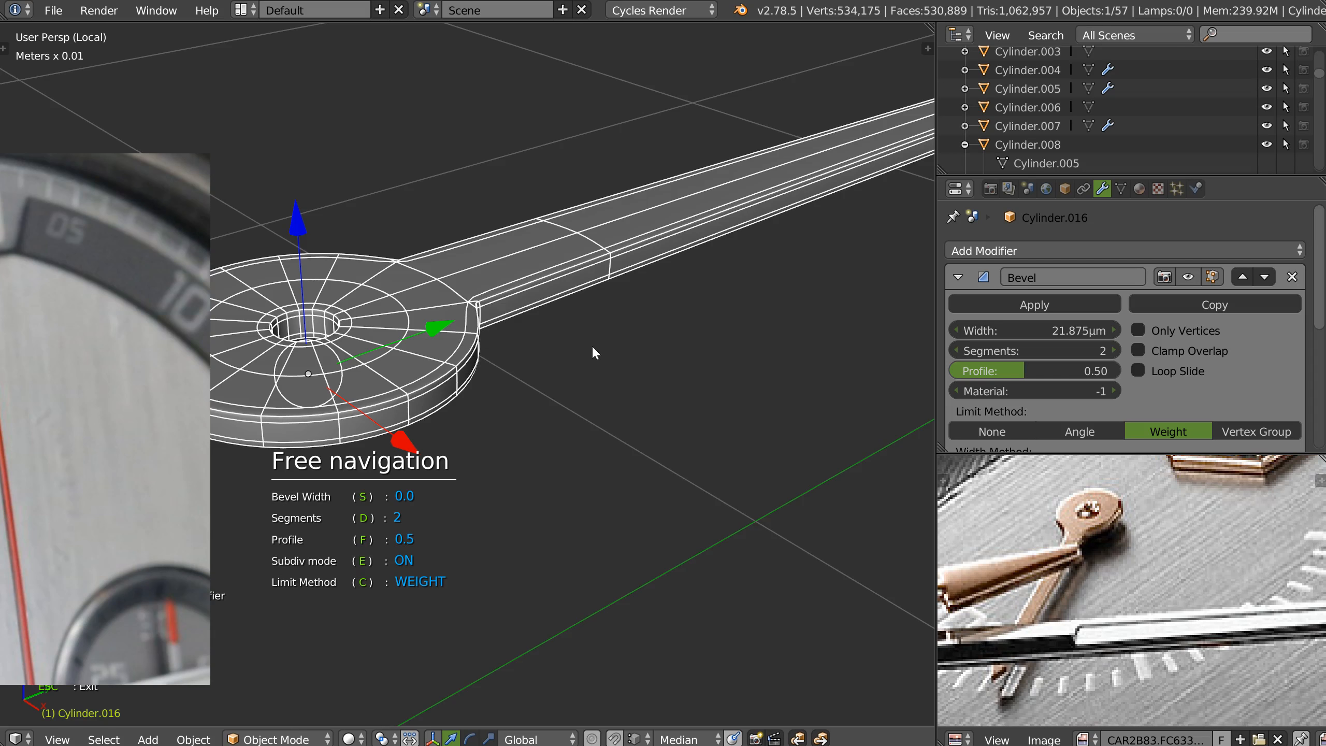
shift+middle_drag(645, 261, 685, 325)
key(Escape)
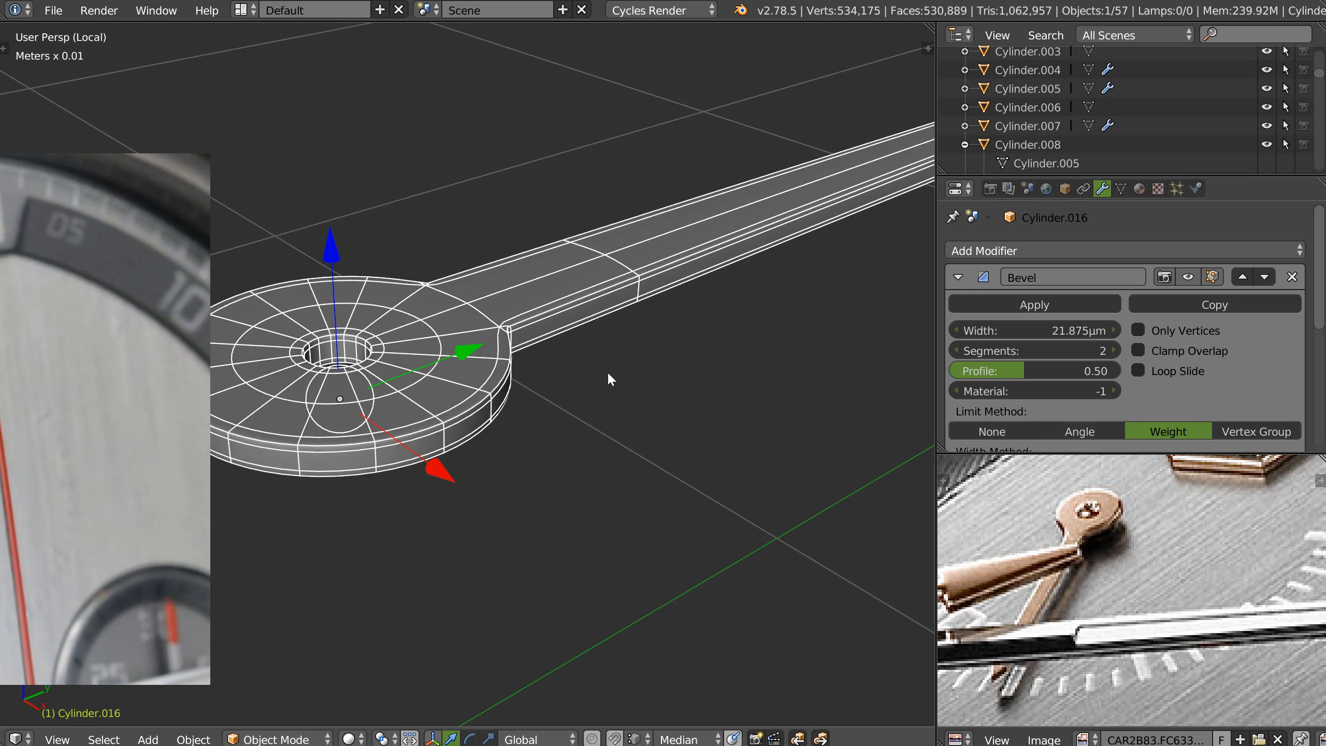
click(1291, 276)
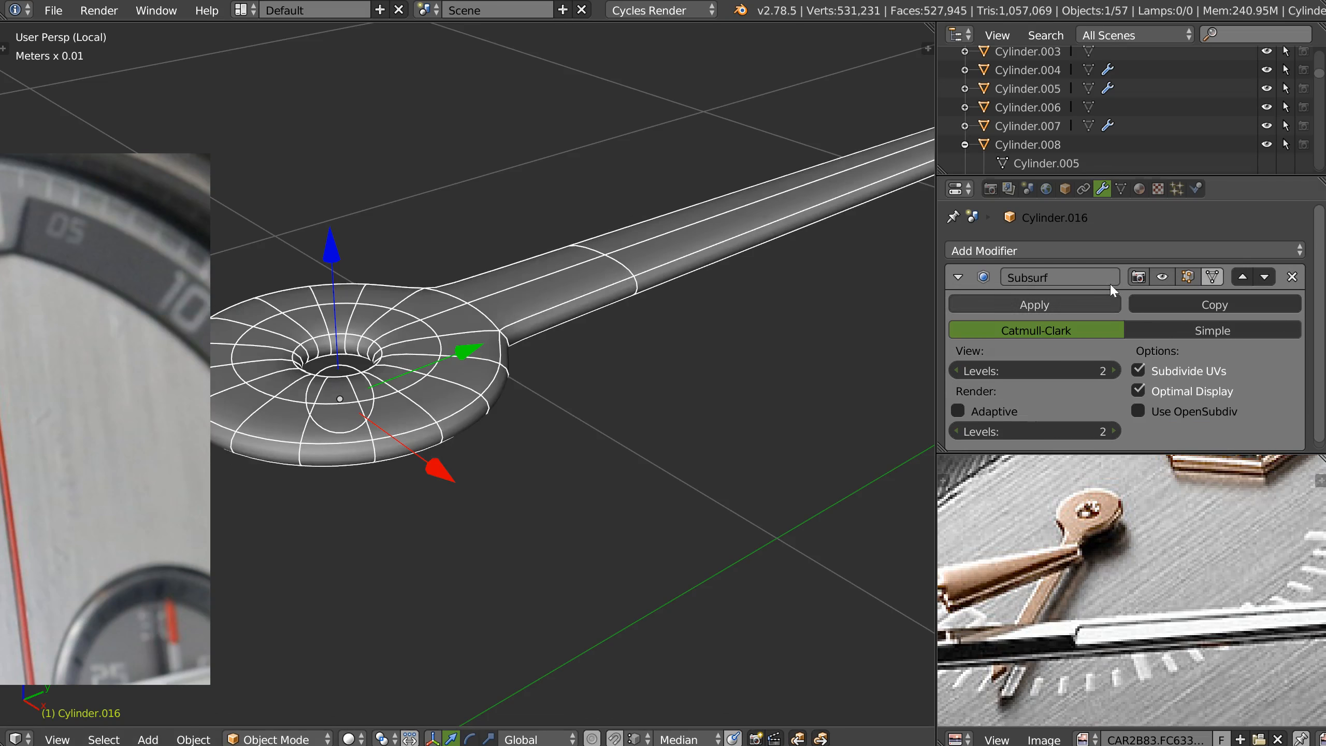
Select the hand's whole mesh in edit mode and clear the bevel weights from all its edges
shift+middle_drag(457, 323, 530, 295)
scroll(599, 317, up, 2)
scroll(604, 275, down, 1)
scroll(673, 264, down, 3)
middle_drag(587, 346, 492, 308)
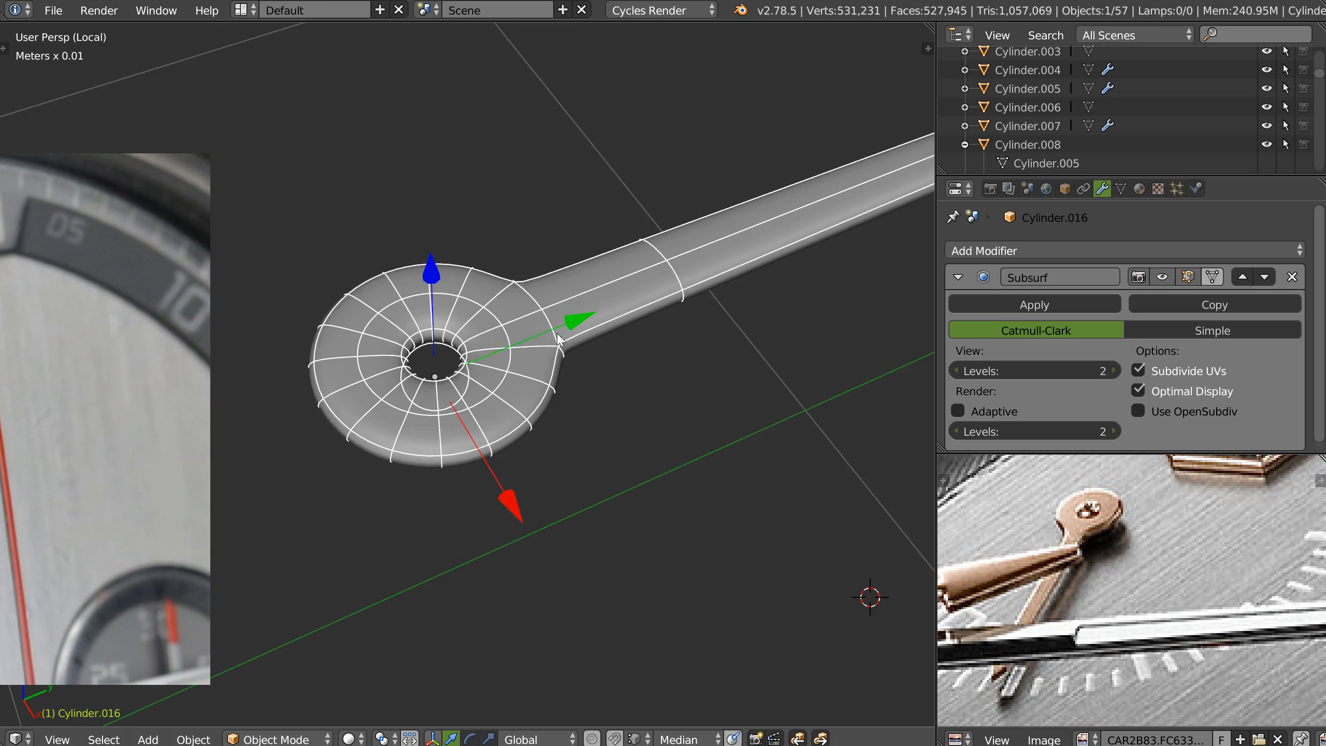
key(Tab)
middle_drag(542, 395, 548, 344)
scroll(537, 361, up, 3)
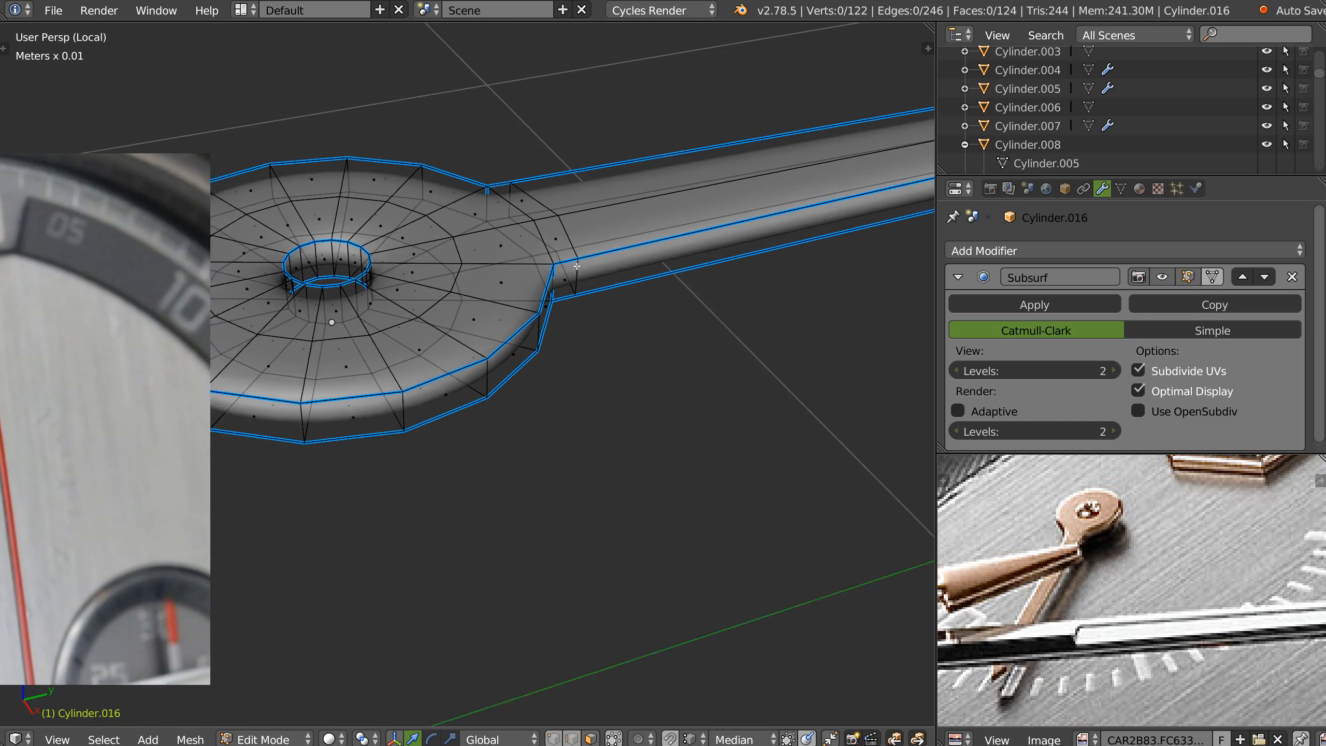
key(a)
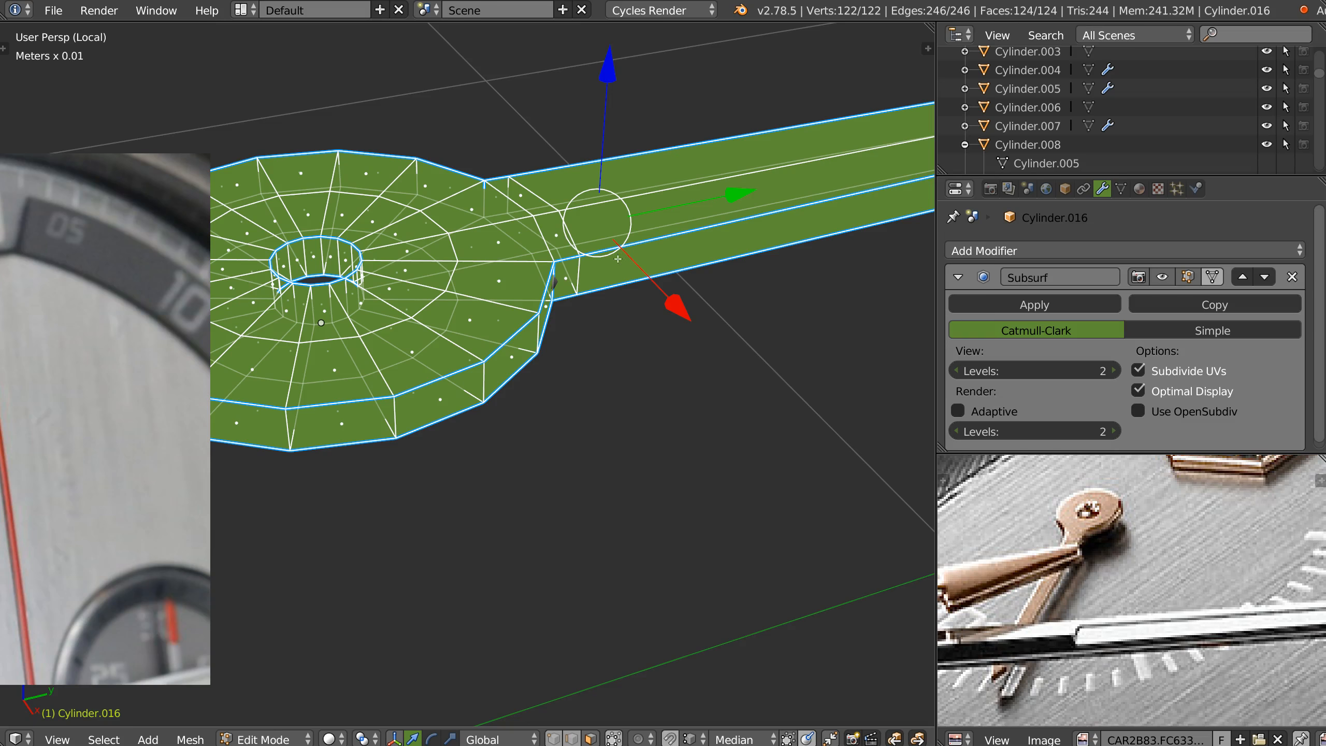
key(space)
click(438, 283)
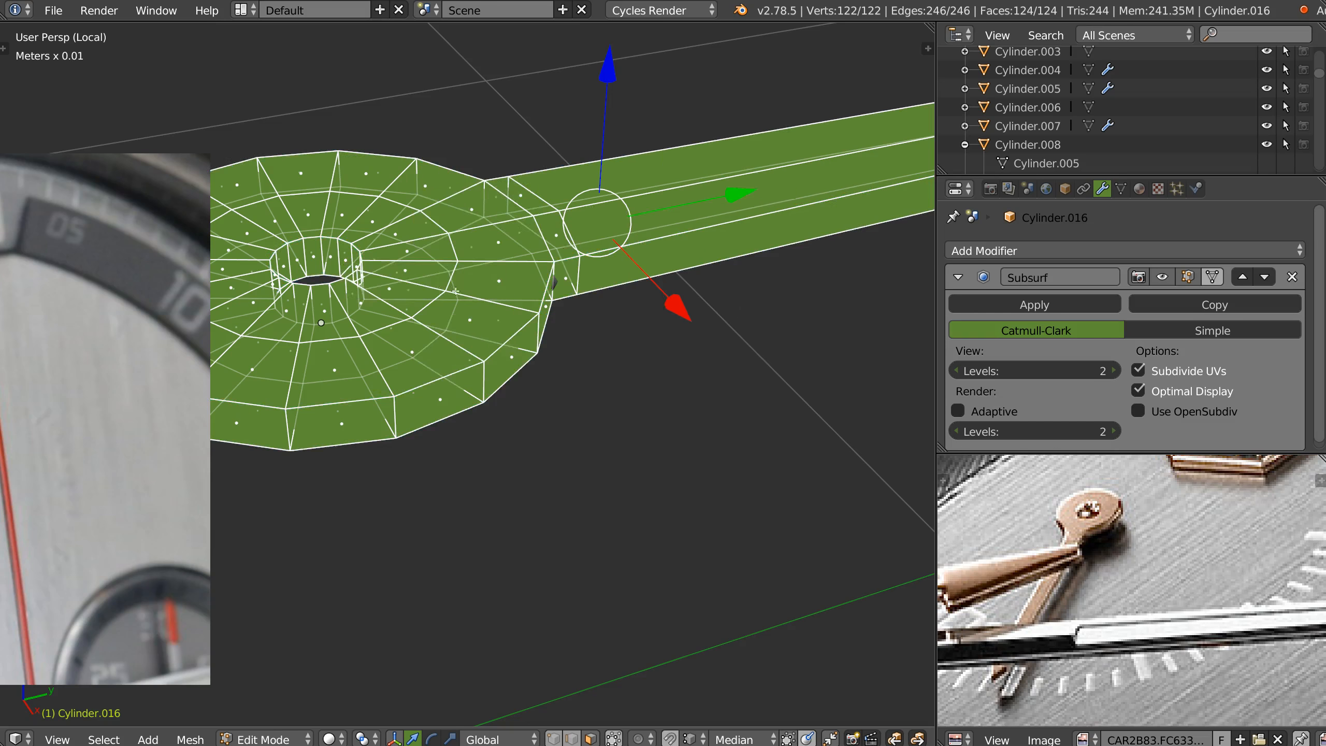
Bevel the upper and lower rim edge loops of the hub's centre hole with a narrow two-segment bevel
shift+middle_drag(275, 291, 407, 278)
scroll(407, 279, up, 2)
key(Tab)
click(480, 222)
alt+right_click(473, 201)
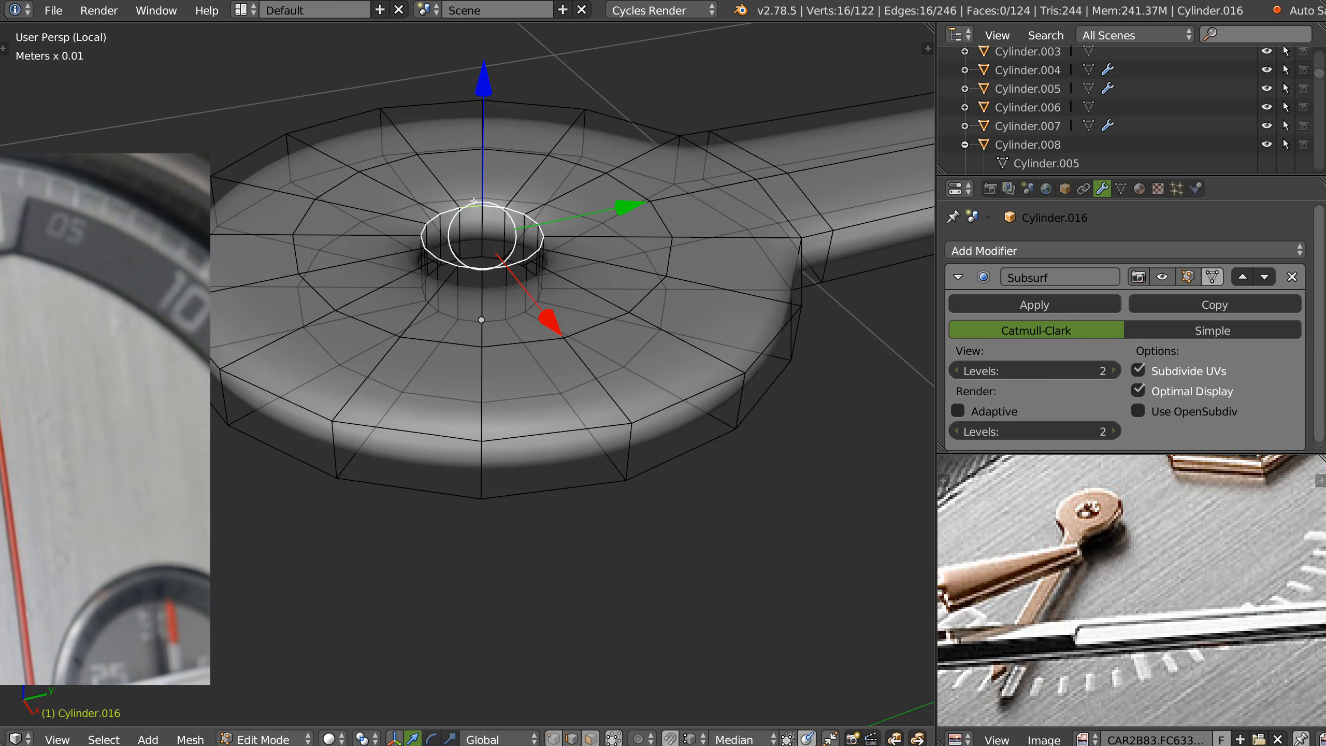
alt+shift+right_click(475, 256)
key(ctrl+b)
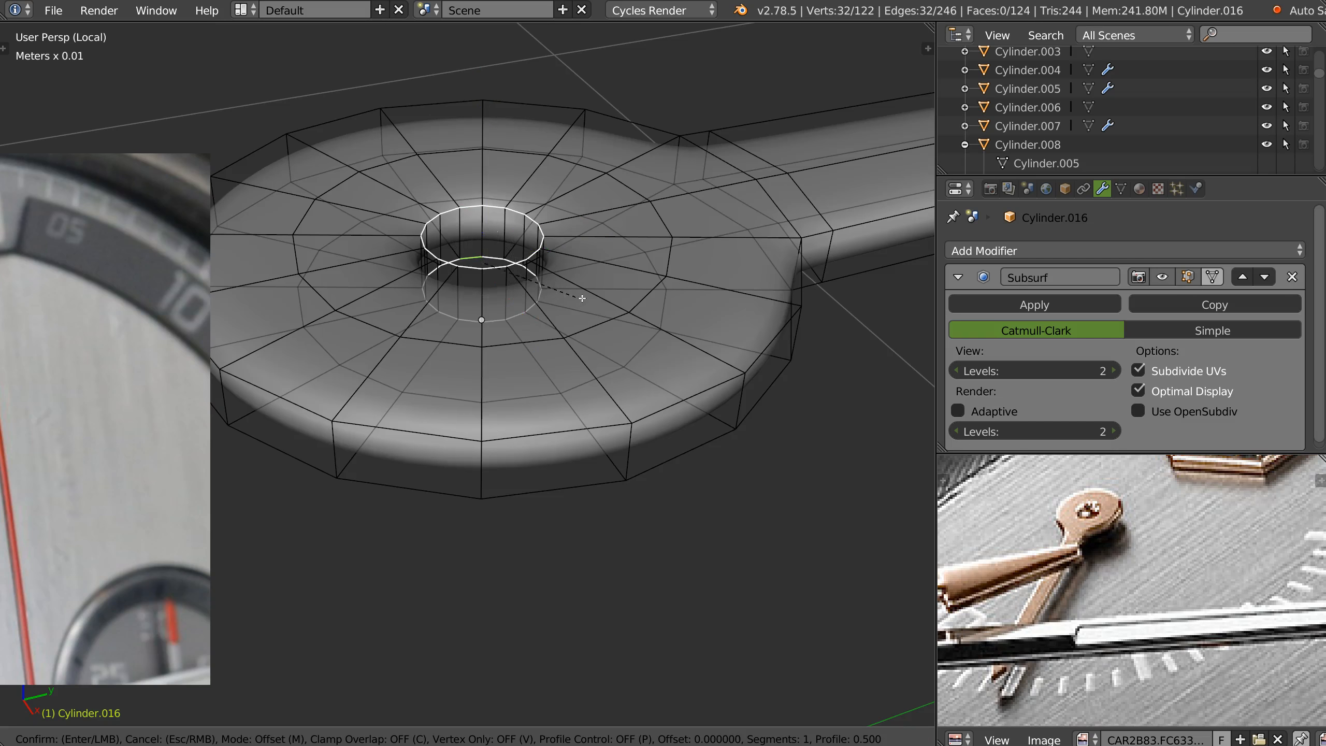
scroll(582, 296, up, 1)
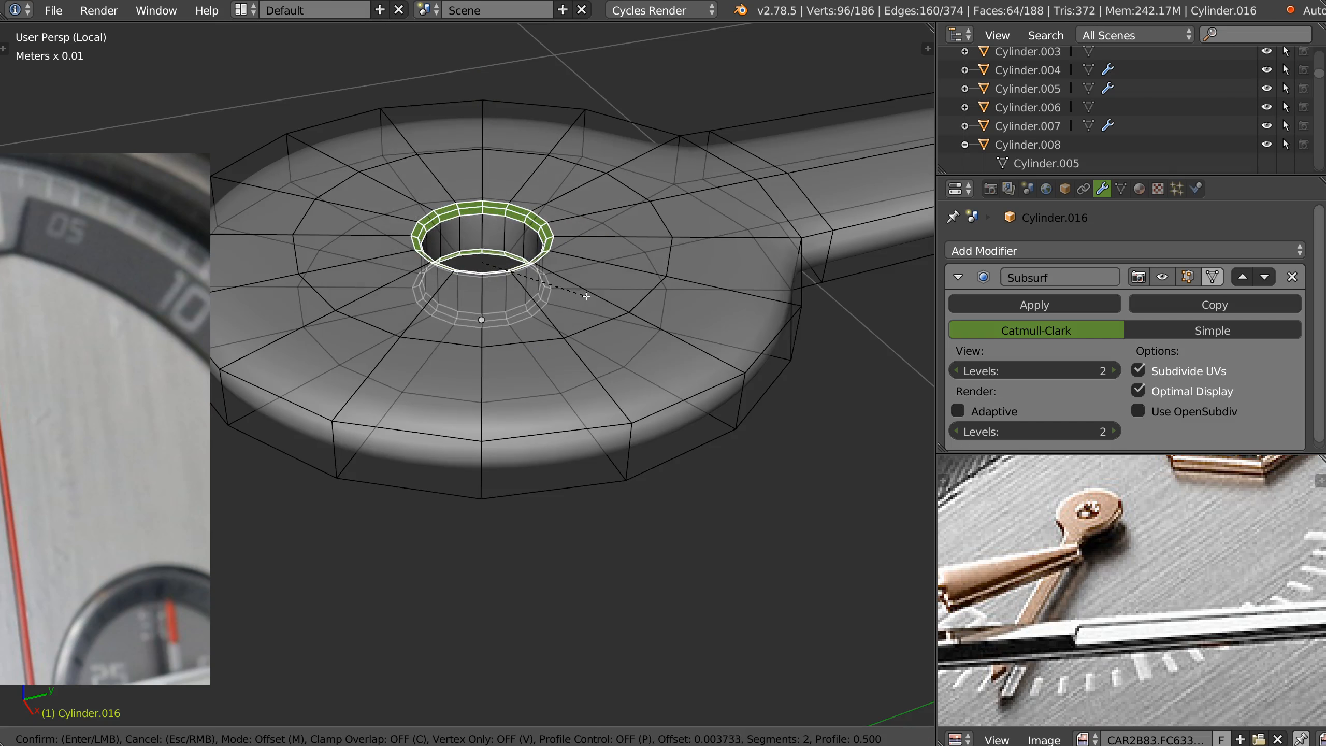
click(581, 296)
Dissolve the edge loop just behind the apex and the supporting loop just below the tip's shoulder
scroll(737, 290, down, 4)
shift+middle_drag(737, 289, 573, 302)
shift+middle_drag(700, 297, 626, 354)
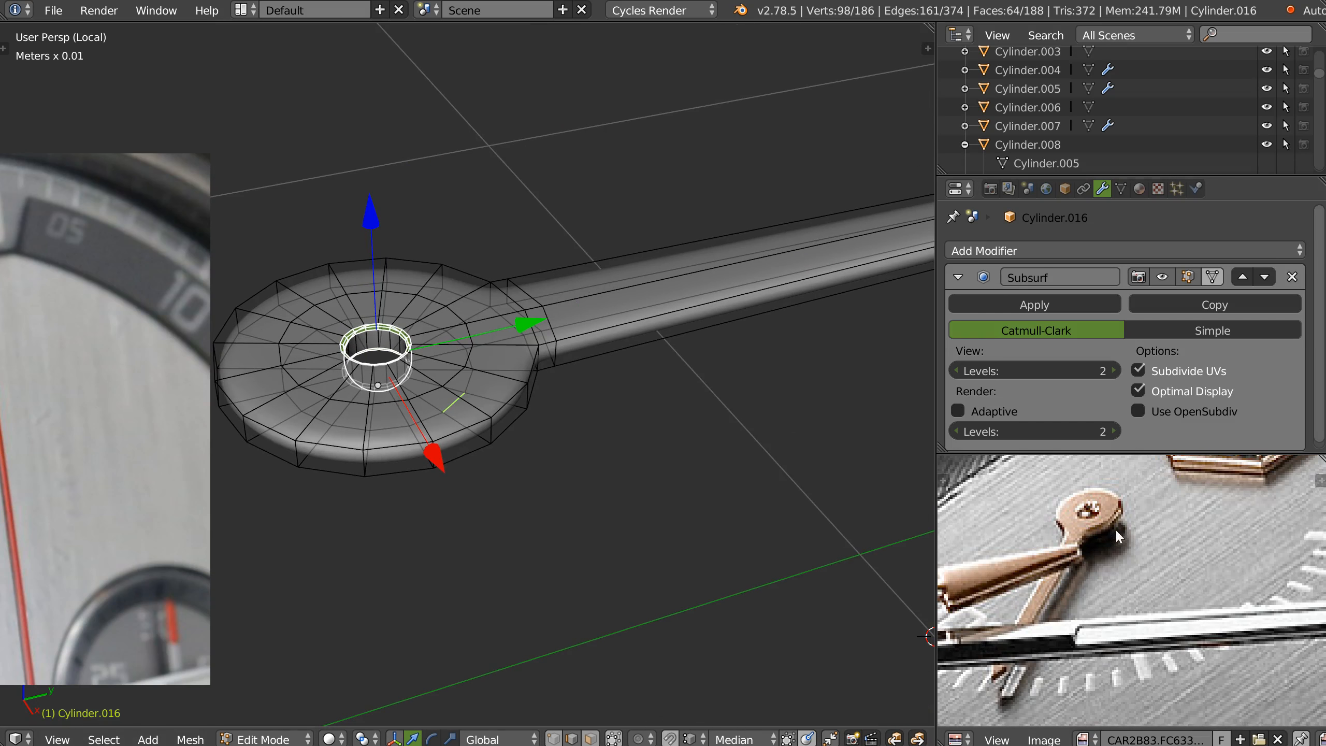
key(KP_7)
scroll(437, 243, up, 6)
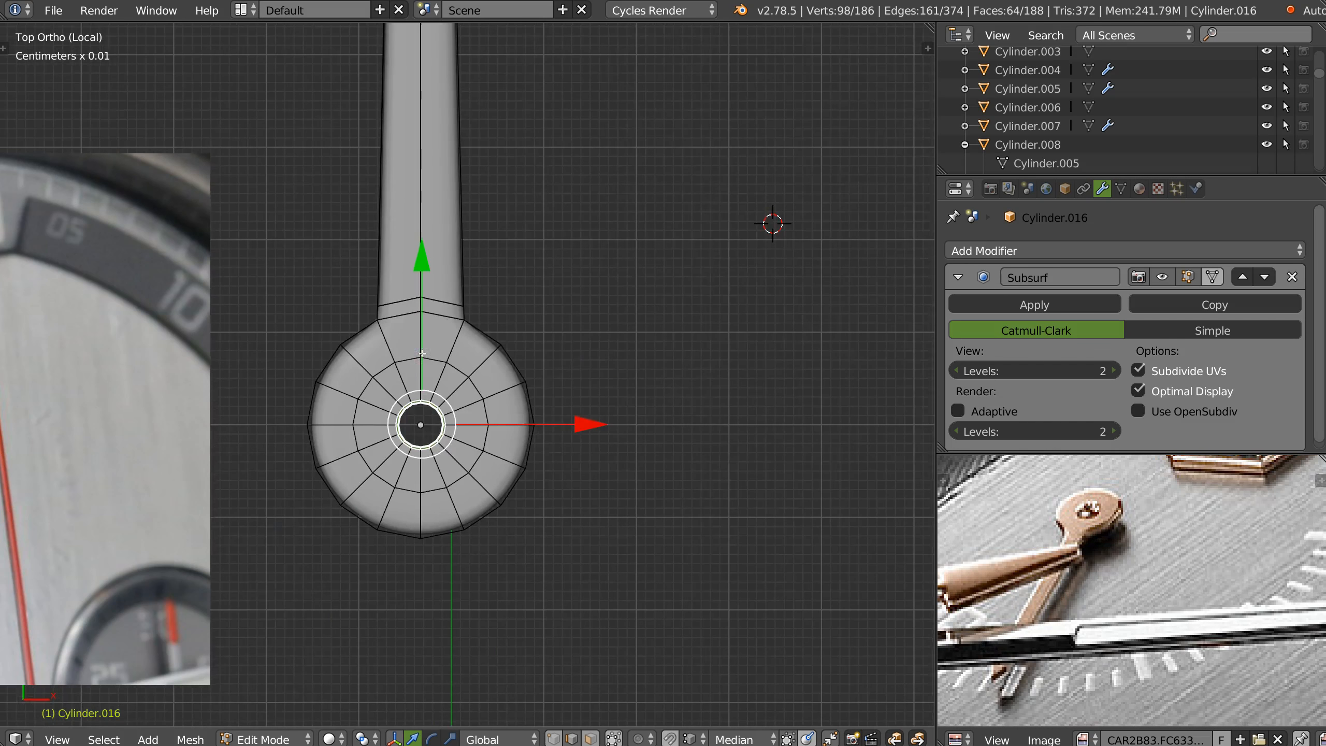
shift+middle_drag(437, 243, 381, 534)
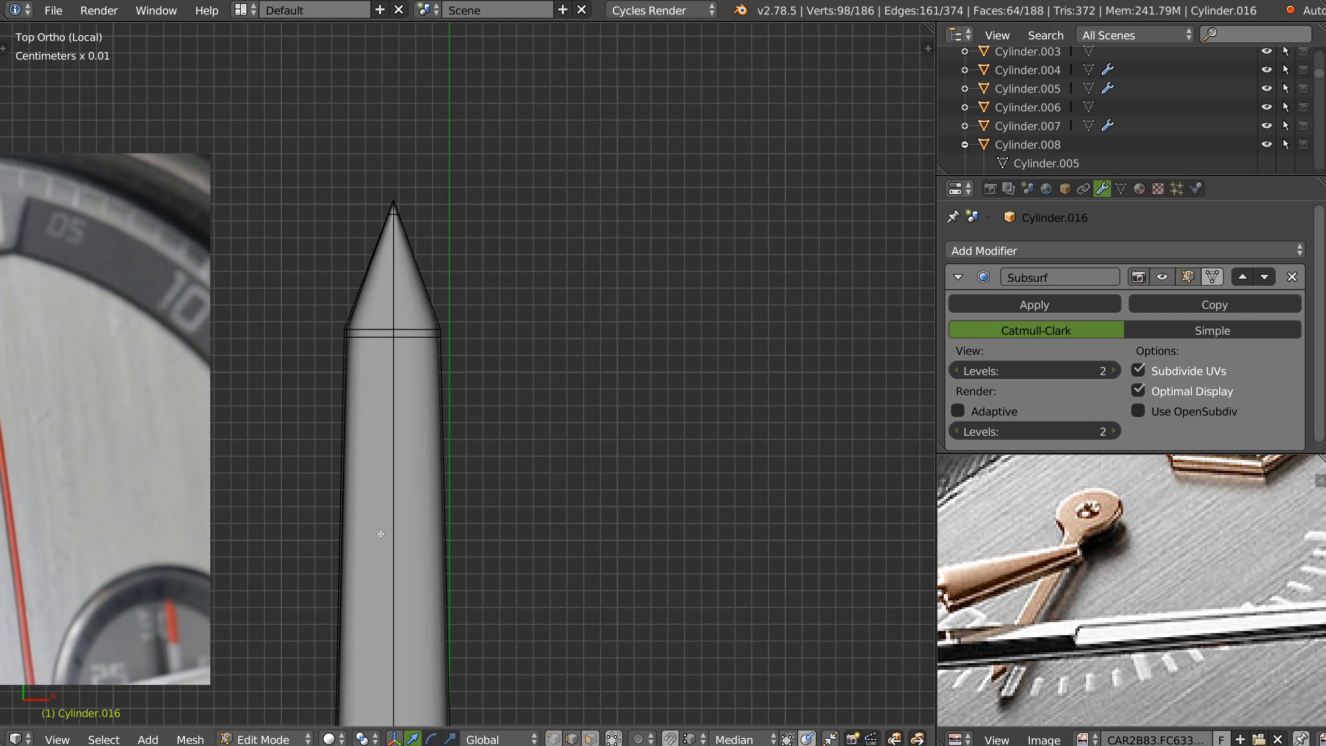
ctrl+middle_drag(381, 236, 439, 227)
key(Tab)
click(425, 287)
alt+right_click(412, 205)
alt+shift+right_click(435, 359)
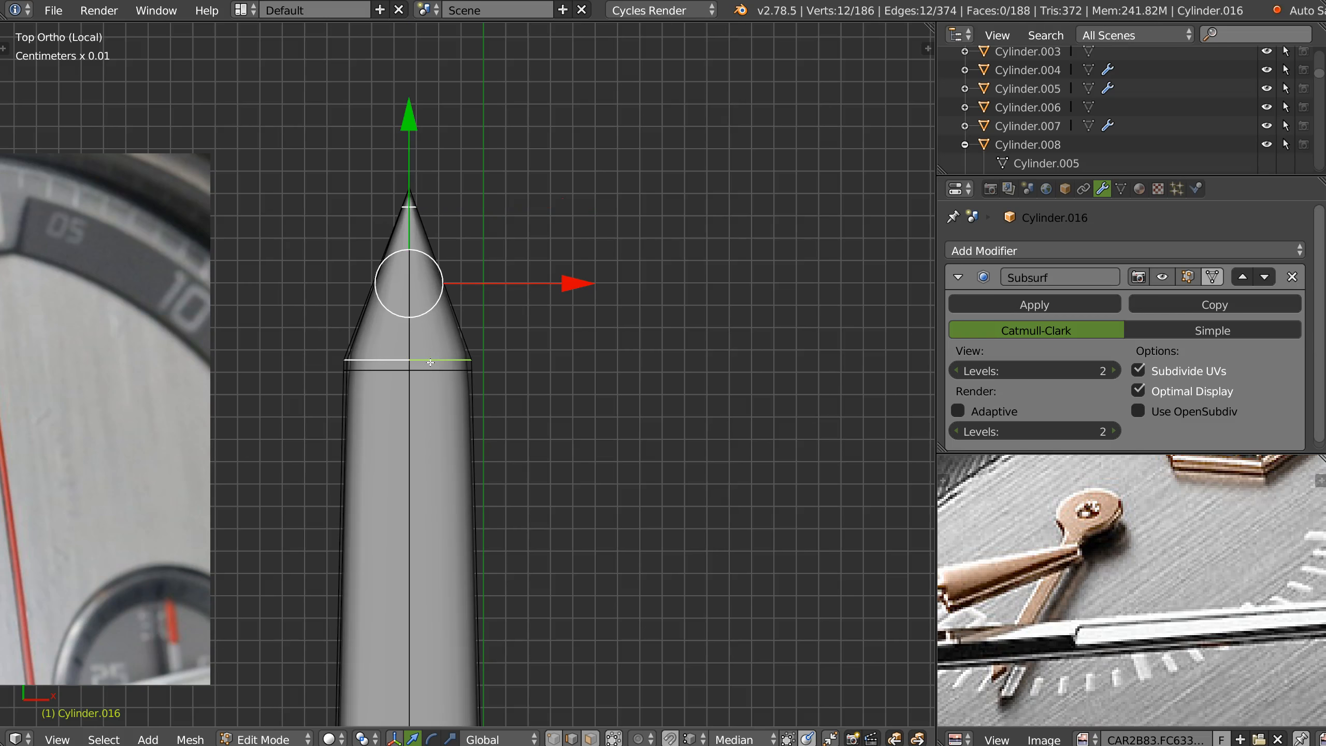
alt+shift+right_click(430, 363)
alt+shift+right_click(432, 370)
key(ctrl+x)
Lasso-select the hand's tip, shaft and hub faces from the top view in face mode, leaving out the hole's walls
key(Tab)
click(416, 364)
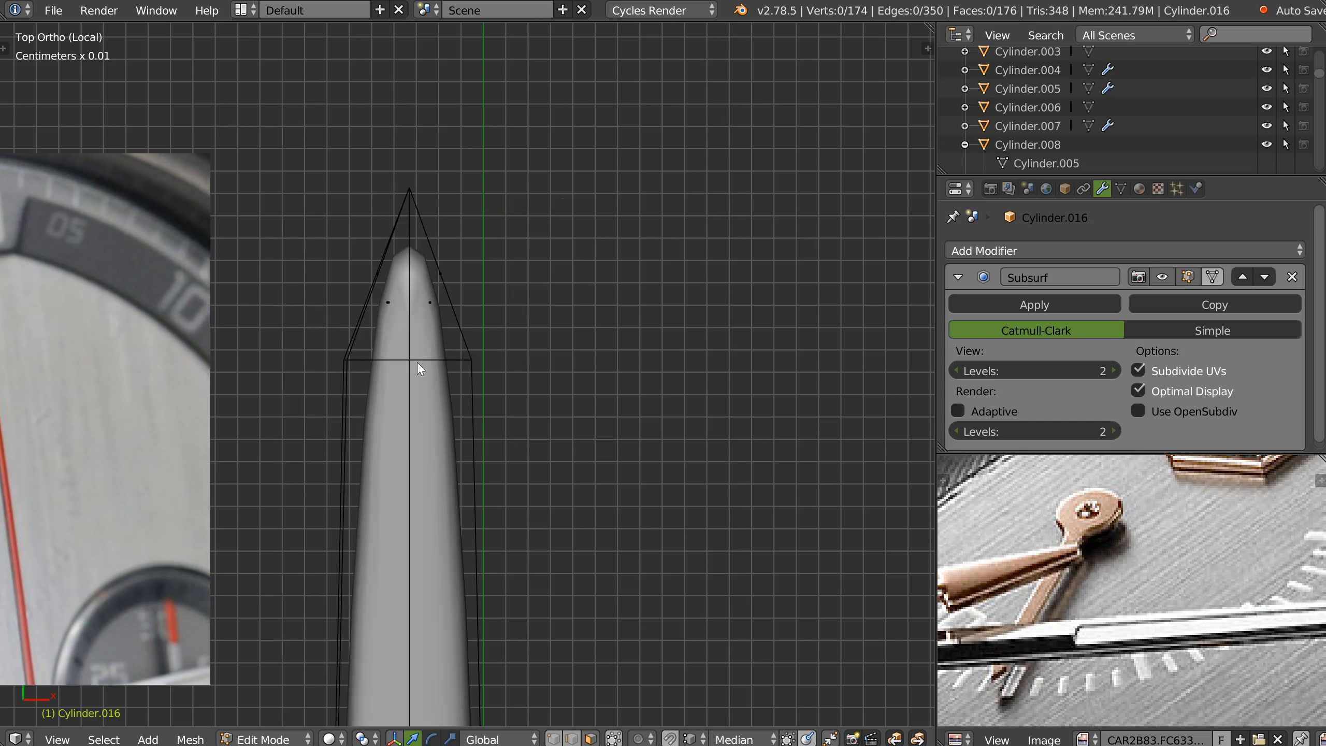
right_click(427, 306)
ctrl+middle_drag(444, 490, 488, 272)
key(KP_7)
ctrl+middle_drag(672, 334, 488, 380)
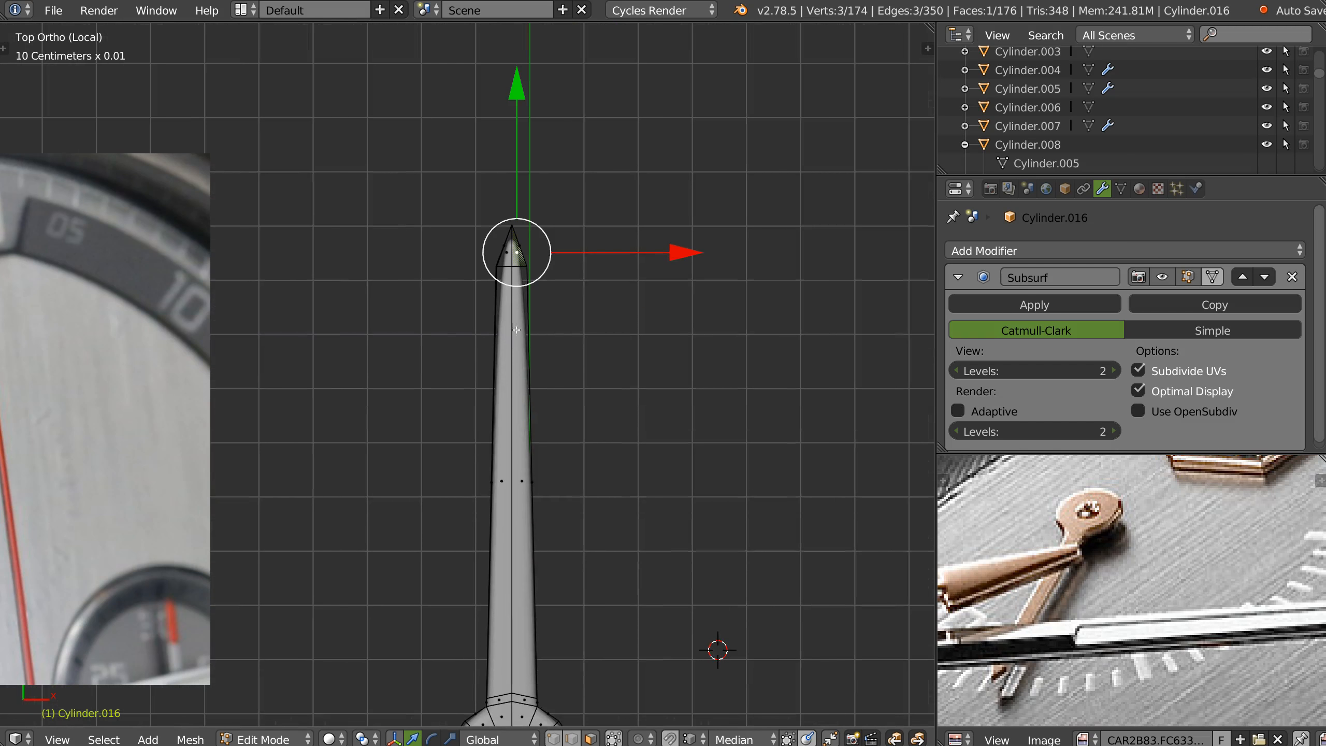
shift+middle_drag(527, 597, 505, 415)
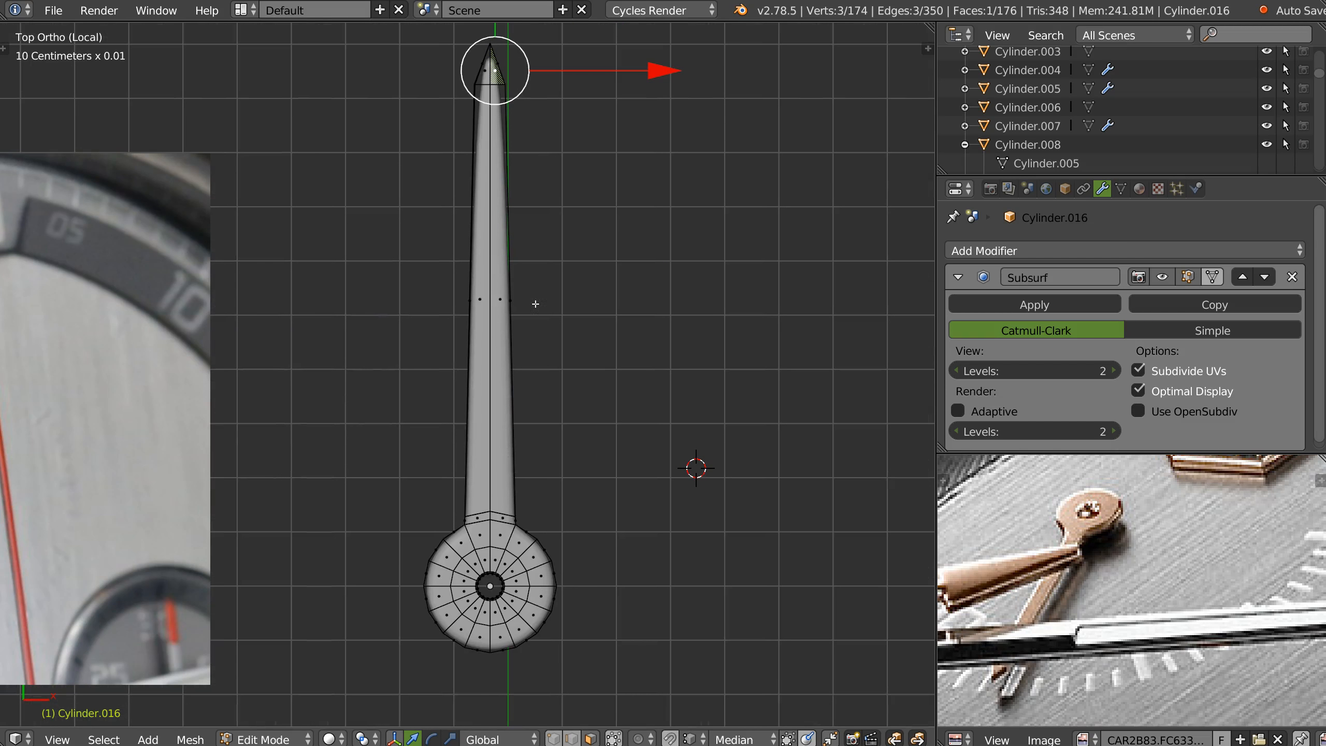
ctrl+drag(602, 252, 524, 334)
scroll(598, 242, up, 4)
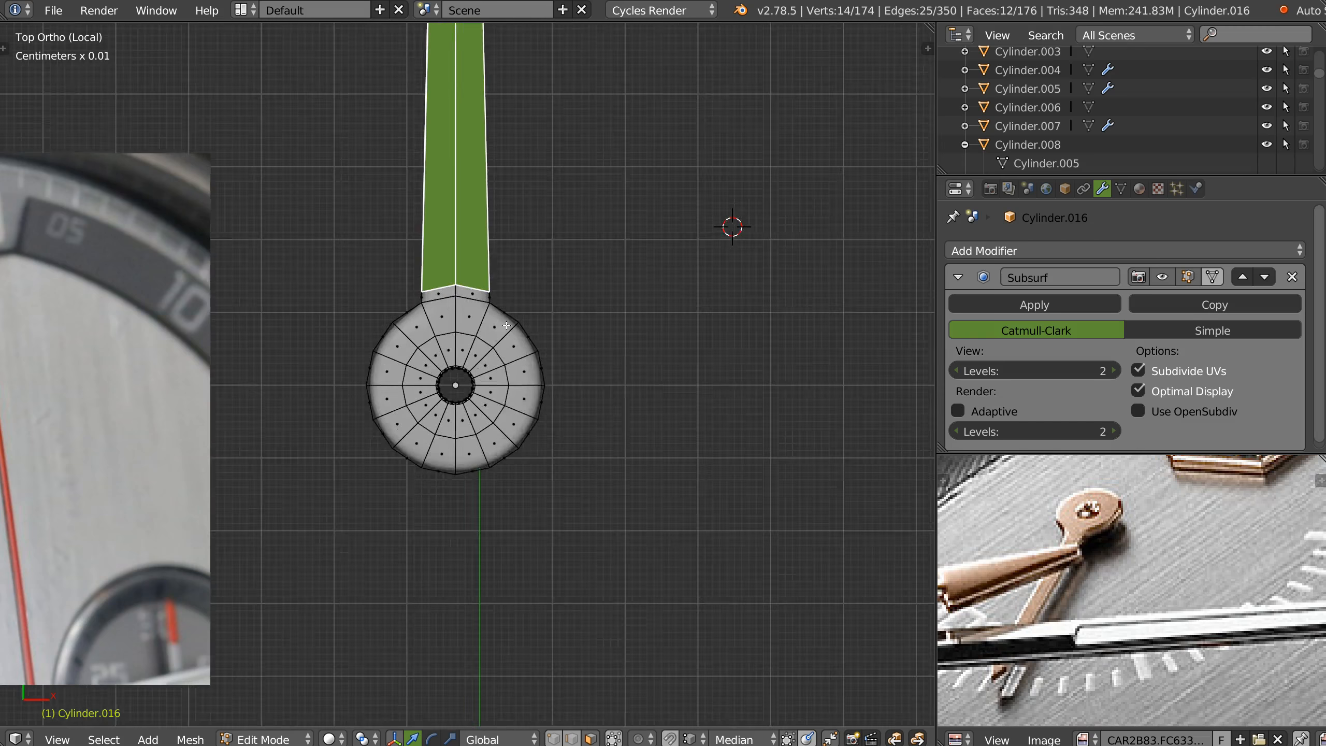
mouse_move(598, 242)
ctrl+mouse_down()
mouse_move(582, 290)
mouse_move(593, 422)
mouse_move(559, 321)
mouse_move(524, 397)
mouse_move(449, 386)
mouse_move(376, 275)
mouse_move(737, 565)
mouse_move(729, 543)
ctrl+mouse_up()
mouse_move(486, 391)
ctrl+middle_down()
mouse_move(486, 320)
mouse_move(475, 435)
ctrl+middle_up()
Deselect the loop of outer side-wall faces and inset the remaining upper and lower faces of the hand
key(i)
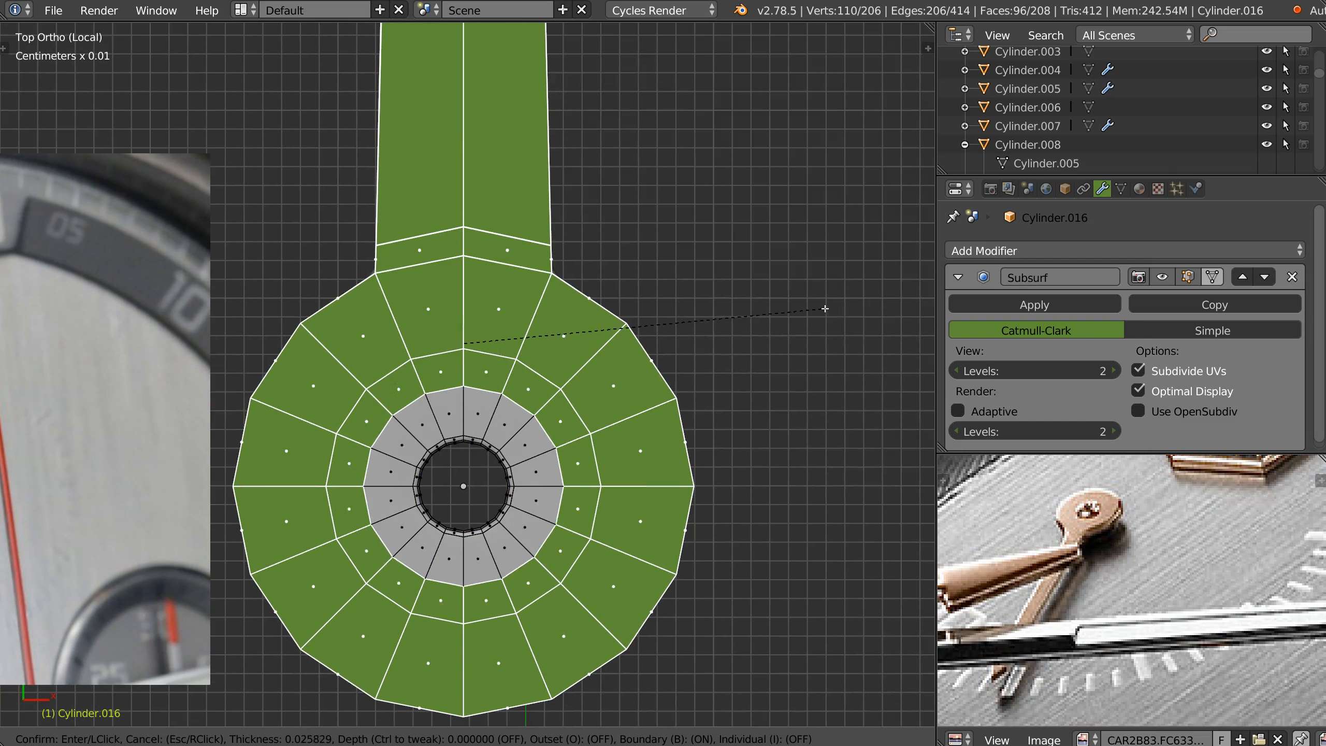
right_click(813, 309)
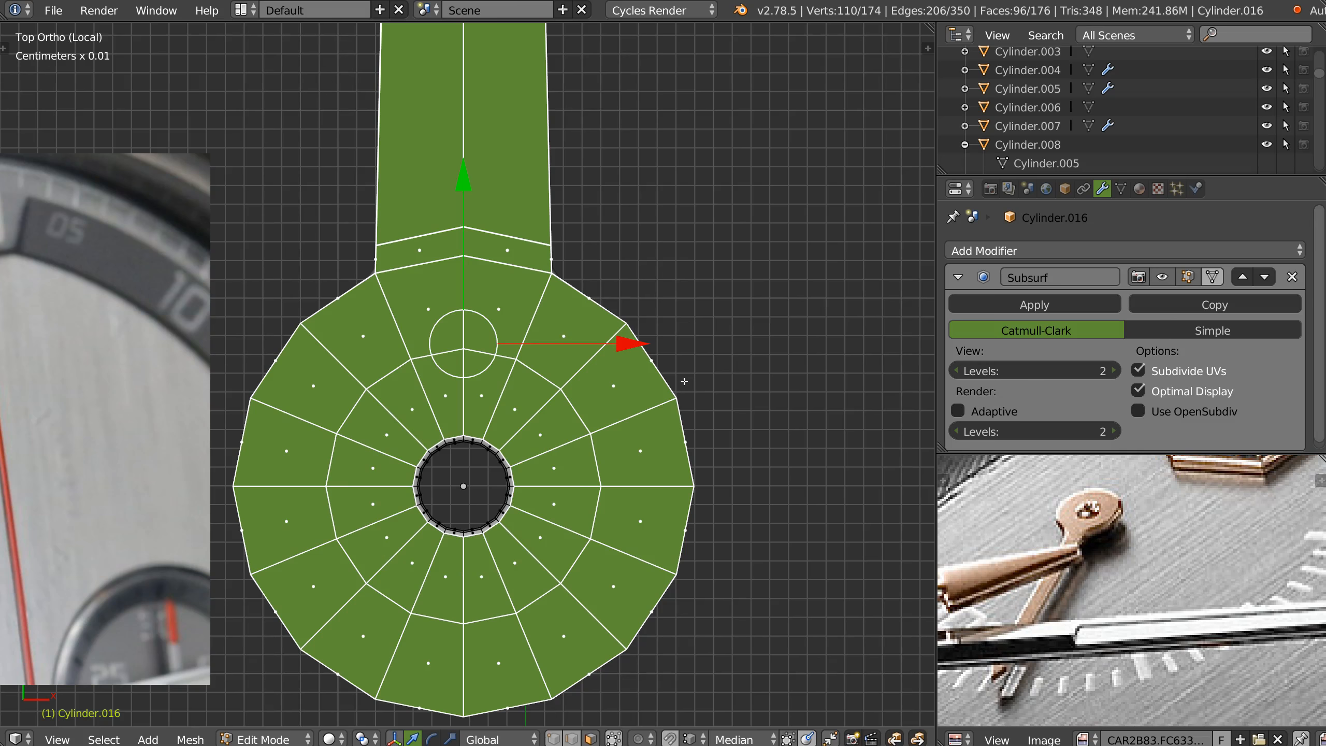
middle_drag(713, 385, 634, 296)
alt+shift+click(655, 355)
middle_drag(656, 354, 781, 340)
key(i)
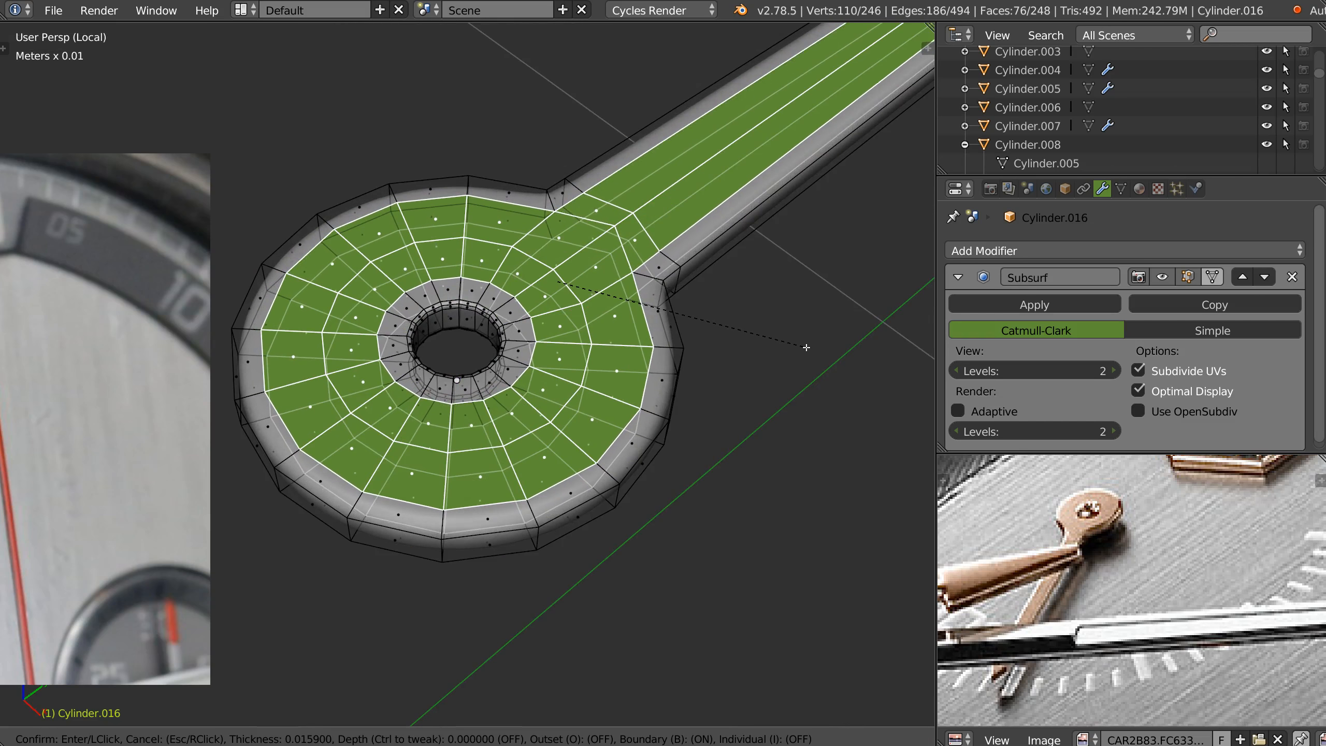
click(740, 349)
Move the upper and lower centreline vertices at the shaft-hub junction along Y toward the hub's hole in vertex mode
shift+middle_drag(726, 291, 590, 394)
scroll(645, 330, up, 1)
scroll(600, 360, up, 2)
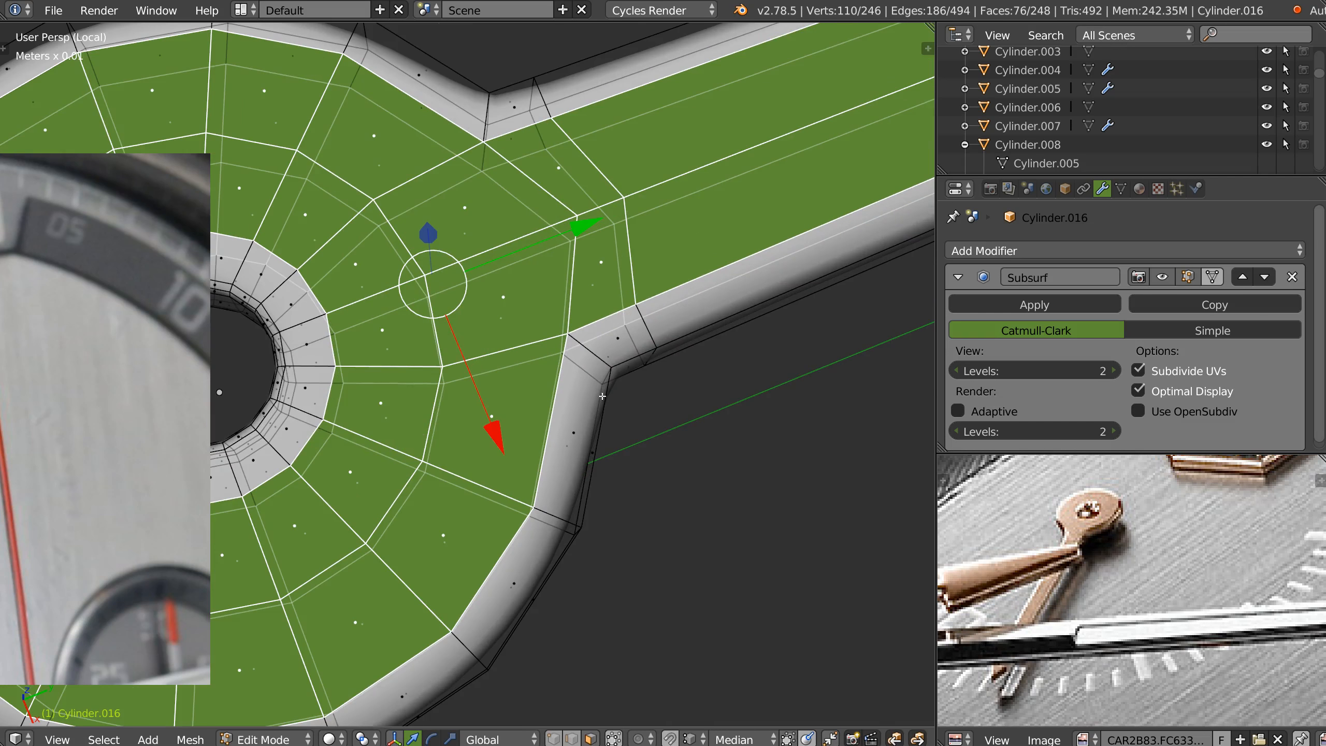
scroll(656, 269, down, 1)
shift+middle_drag(656, 269, 629, 274)
key(ctrl+Tab)
key(1)
right_click(585, 283)
shift+right_click(588, 279)
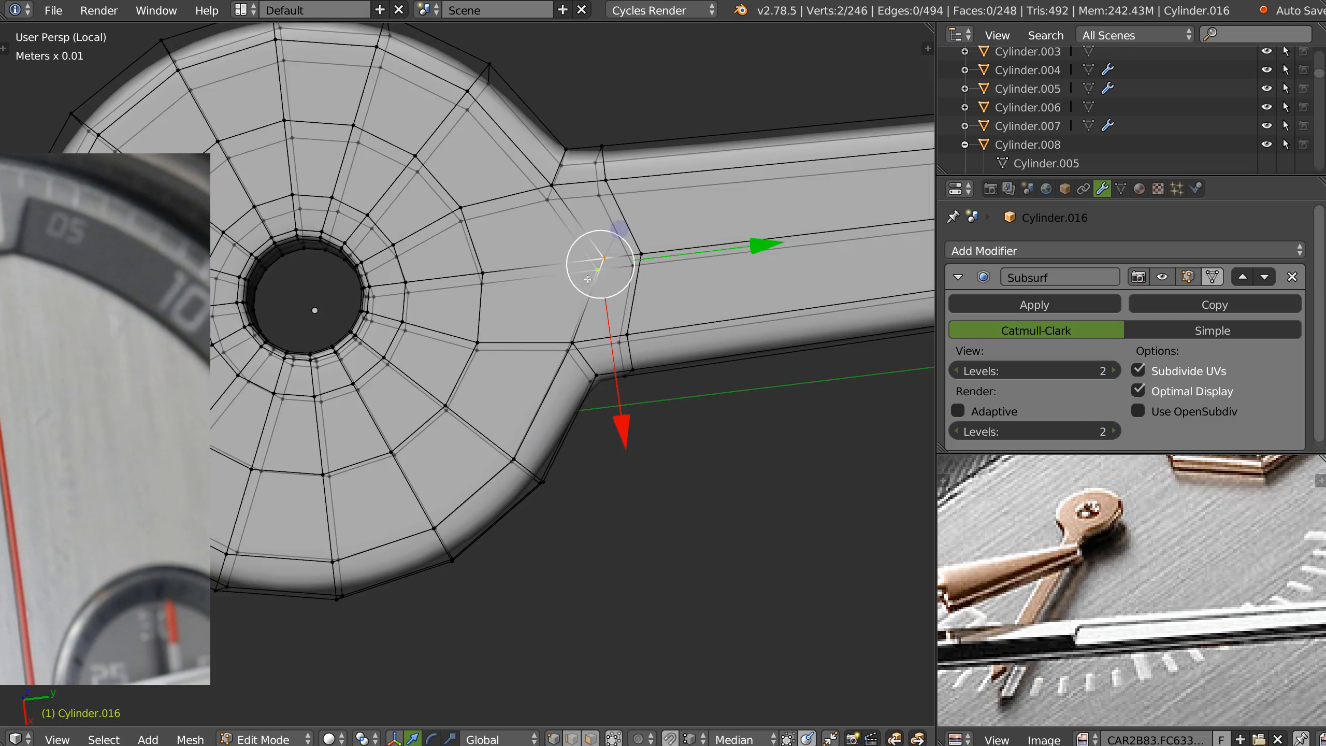
drag(755, 244, 682, 249)
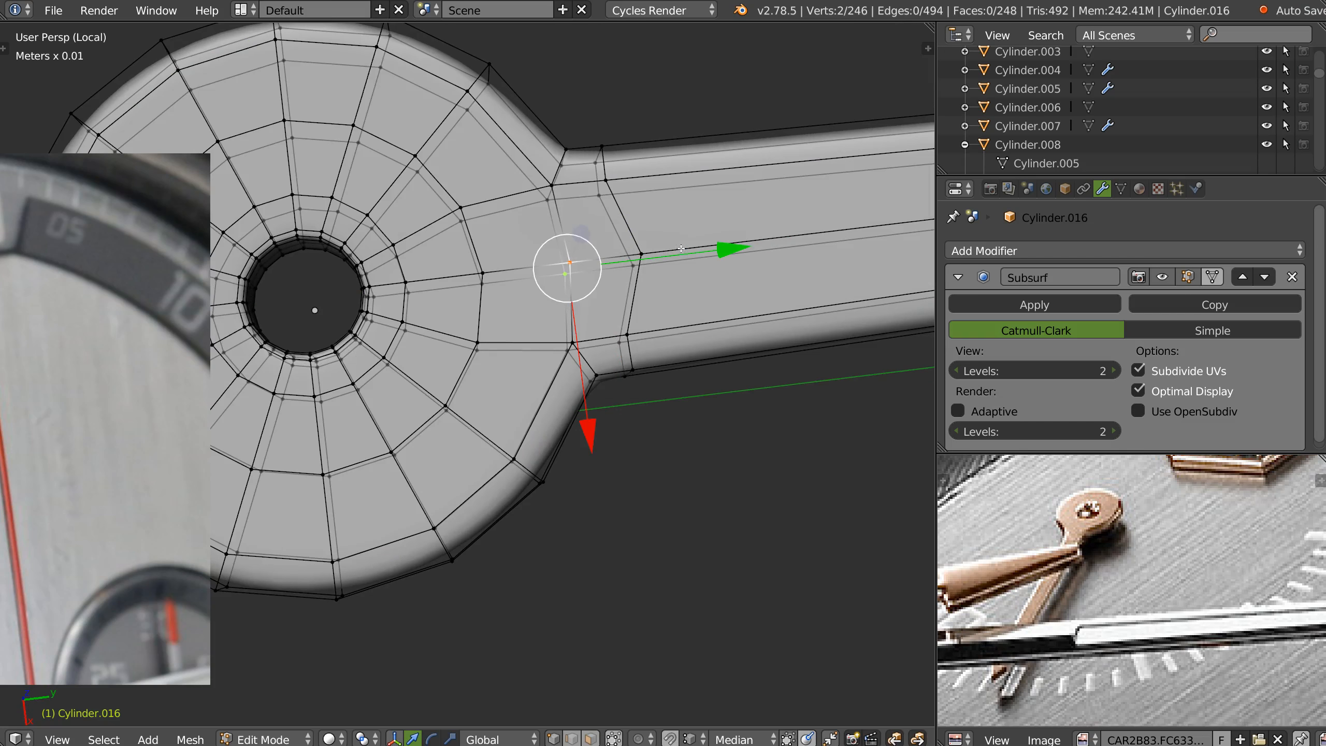
Snap the centreline vertices of the shaft's first cross loop along Y toward the hub so the loop runs straight
right_click(648, 248)
shift+right_click(621, 282)
ctrl+drag(783, 245, 628, 336)
Select the outer corner vertices on both sides of the hub-shaft junction and scale them outward along X by about 1.12
right_click(596, 374)
key(KP_7)
scroll(532, 406, up, 2)
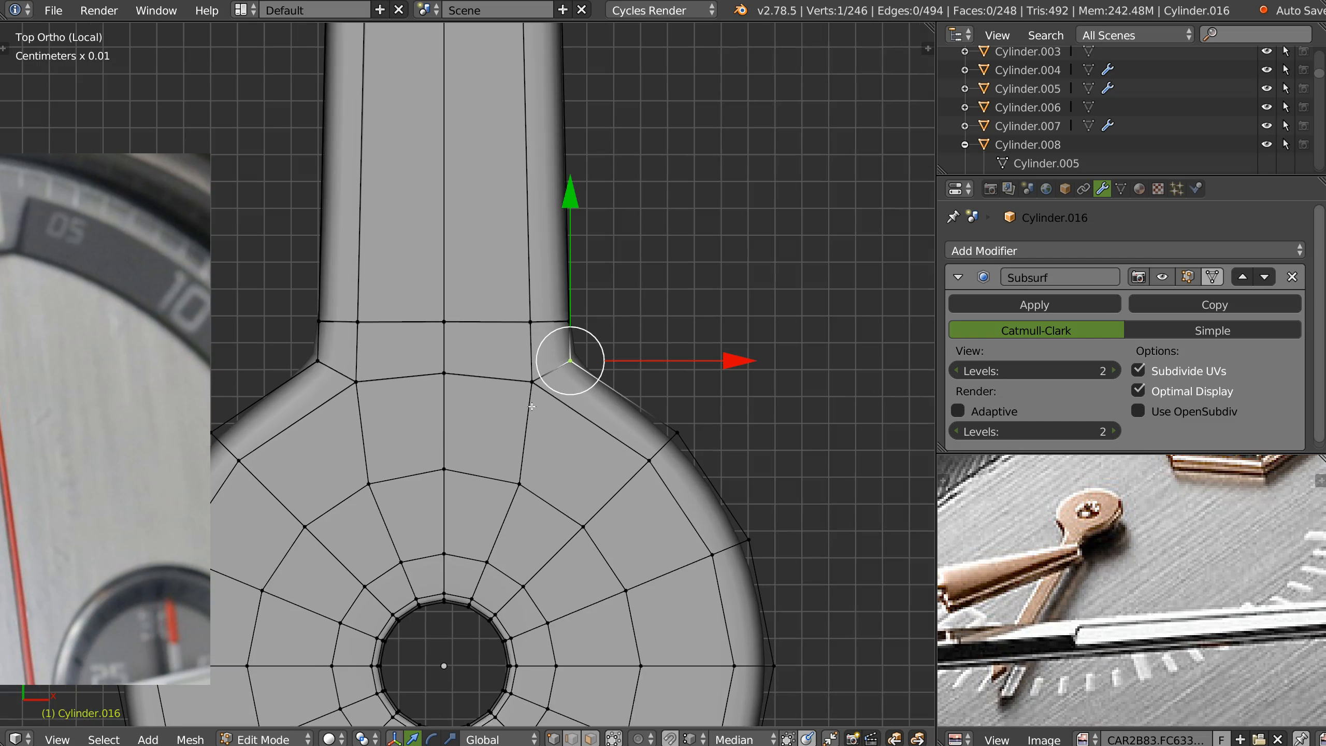
ctrl+right_click(530, 403)
key(ctrl+shift+m)
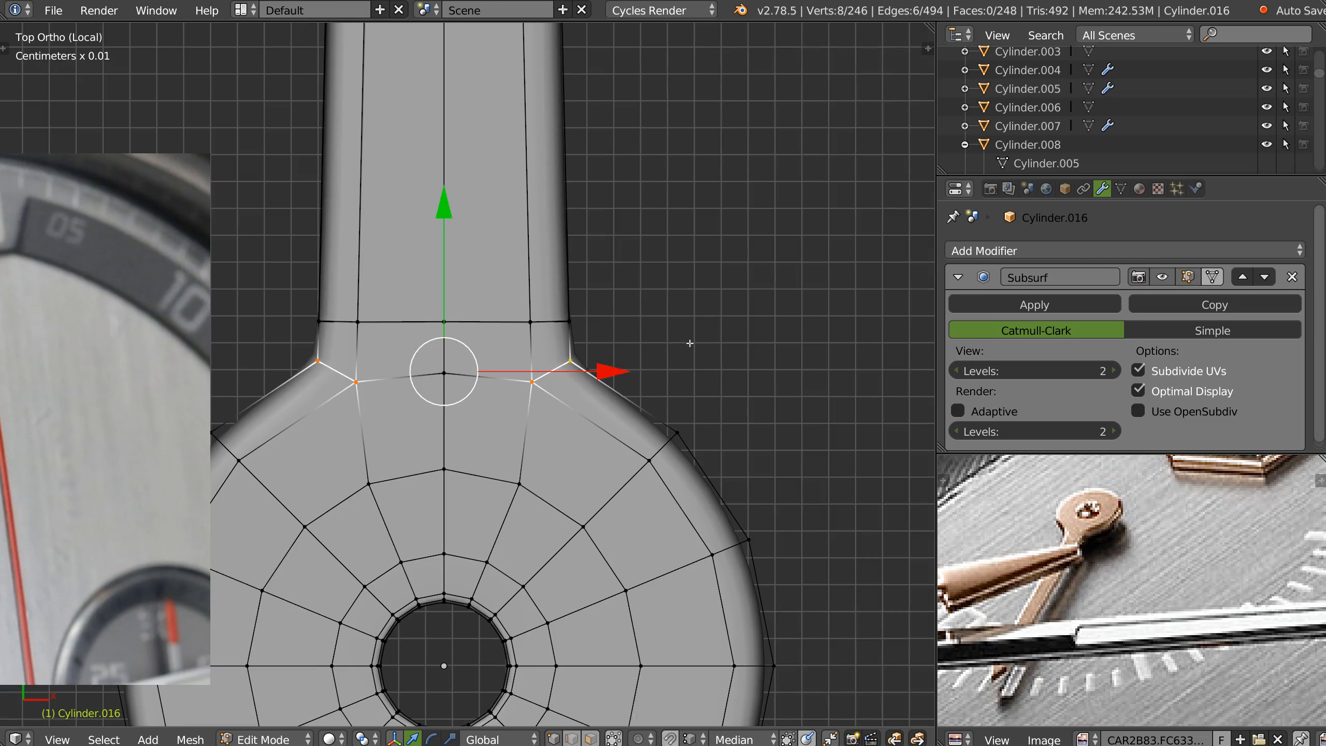
key(s)
key(x)
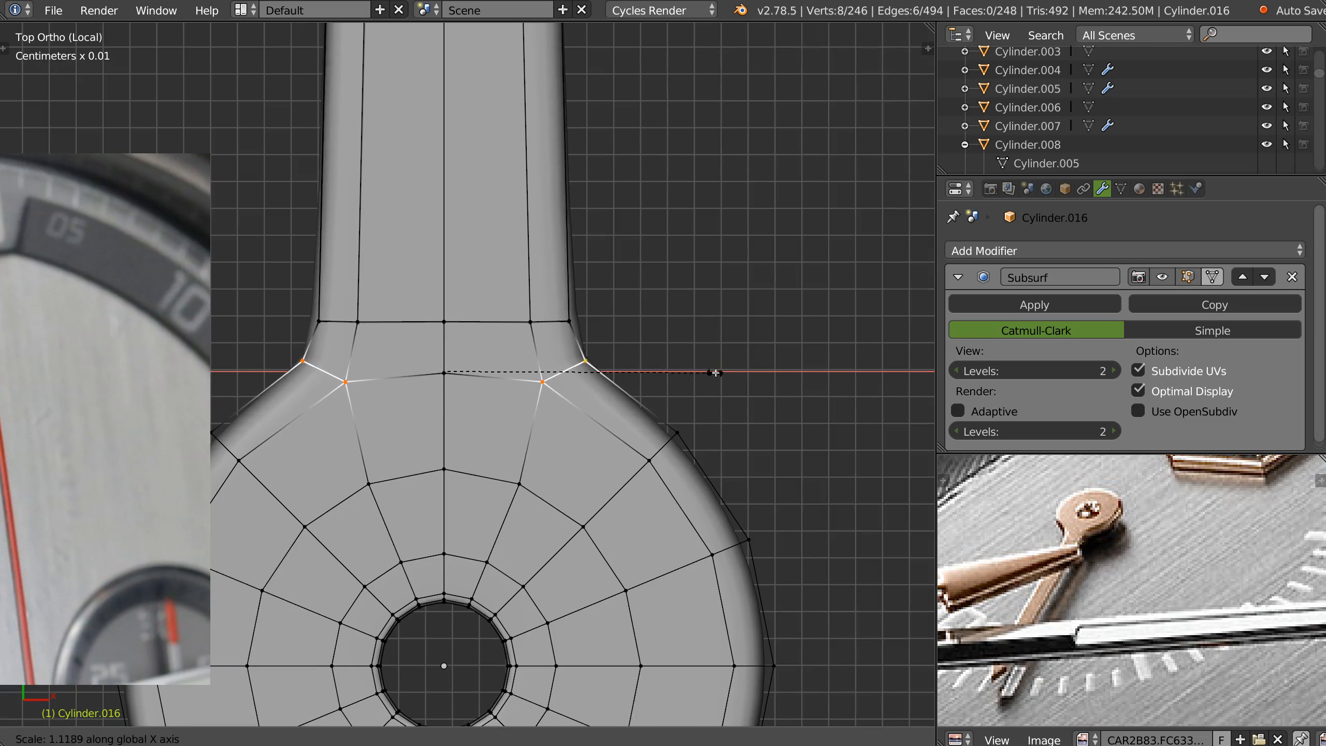
click(710, 371)
Add a cross loop cut to the shaft and slide it along the shaft toward the hub
scroll(622, 227, down, 1)
key(ctrl+r)
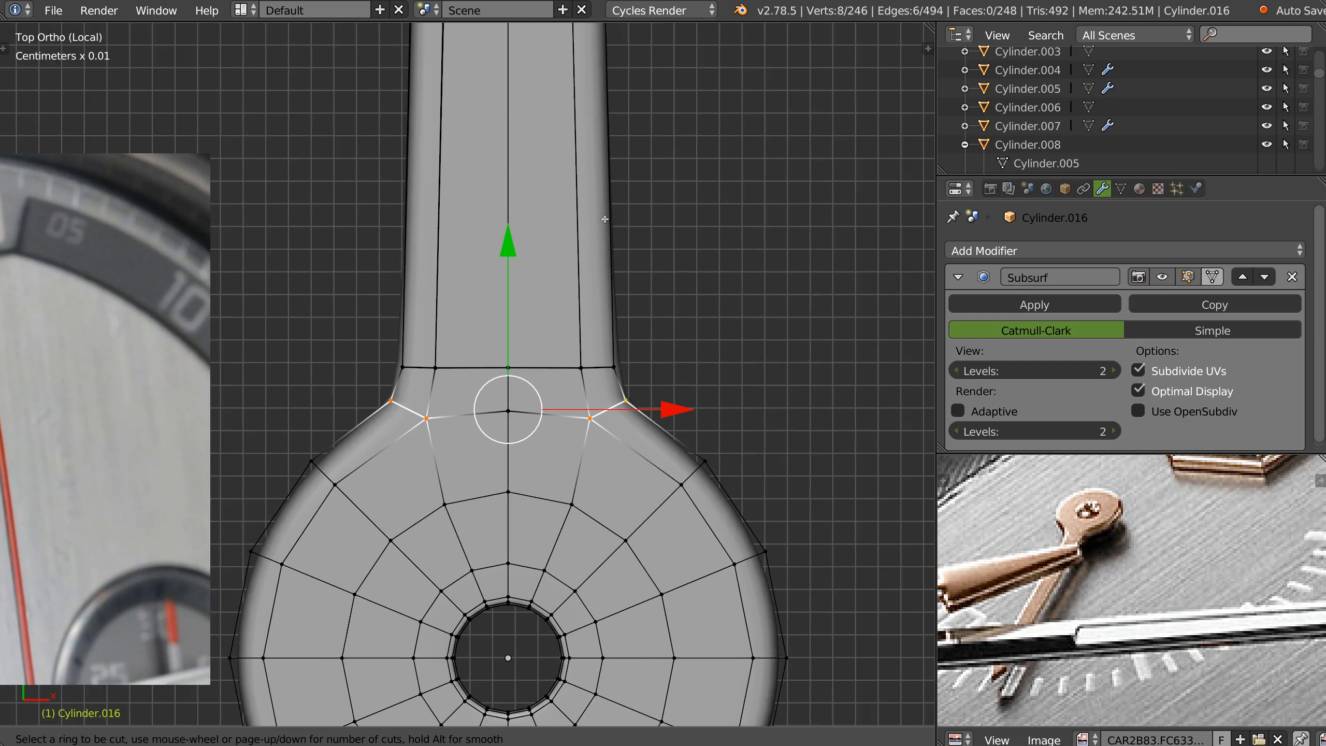
click(606, 217)
click(629, 364)
key(g)
key(g)
click(511, 645)
key(g)
key(g)
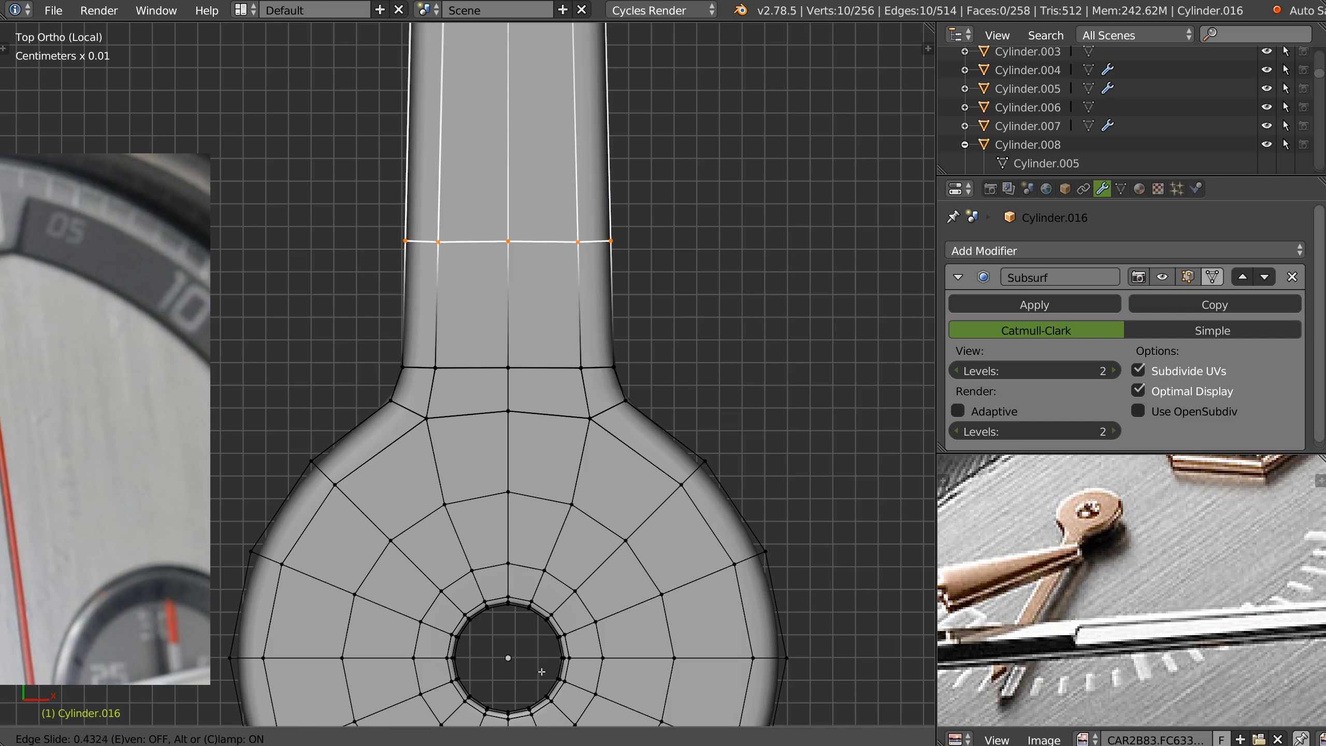
click(548, 381)
Align the new cross loop's vertices straight along Y and slide the loop close to the junction
key(alt+x)
click(536, 177)
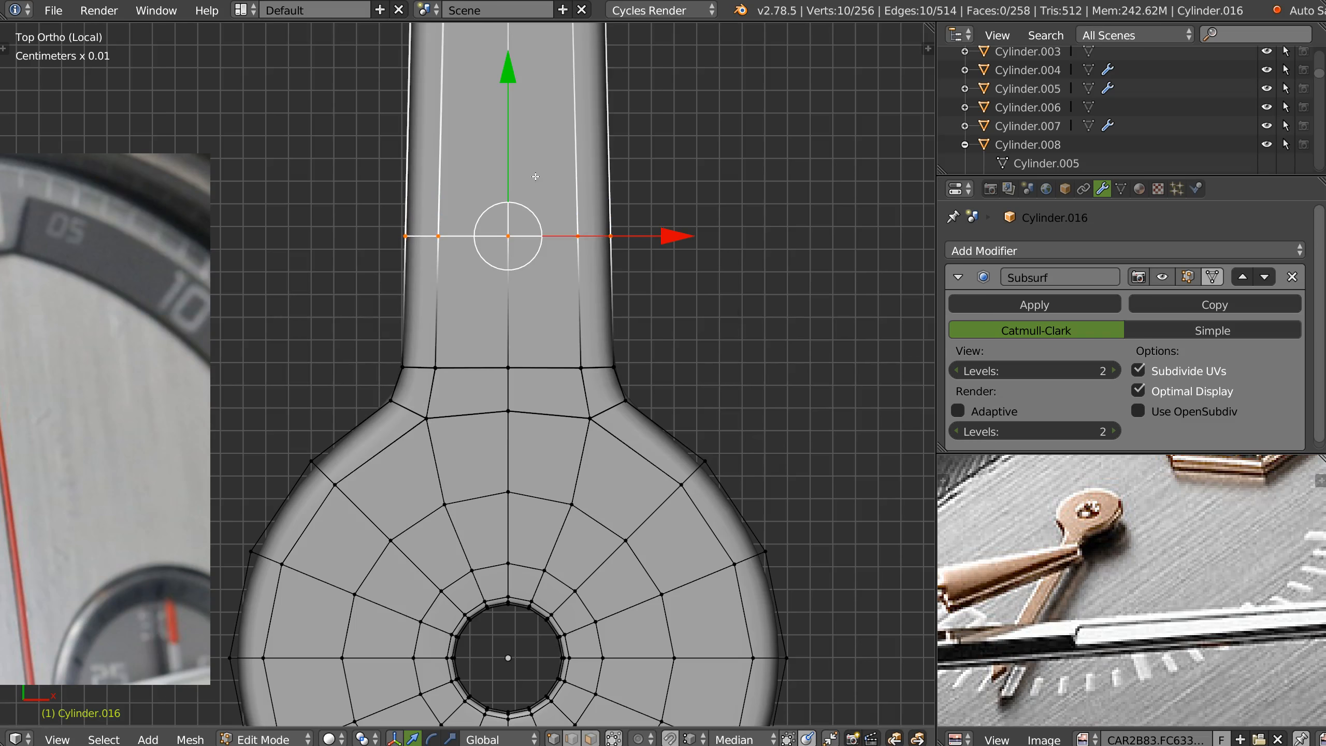
key(g)
key(g)
click(516, 168)
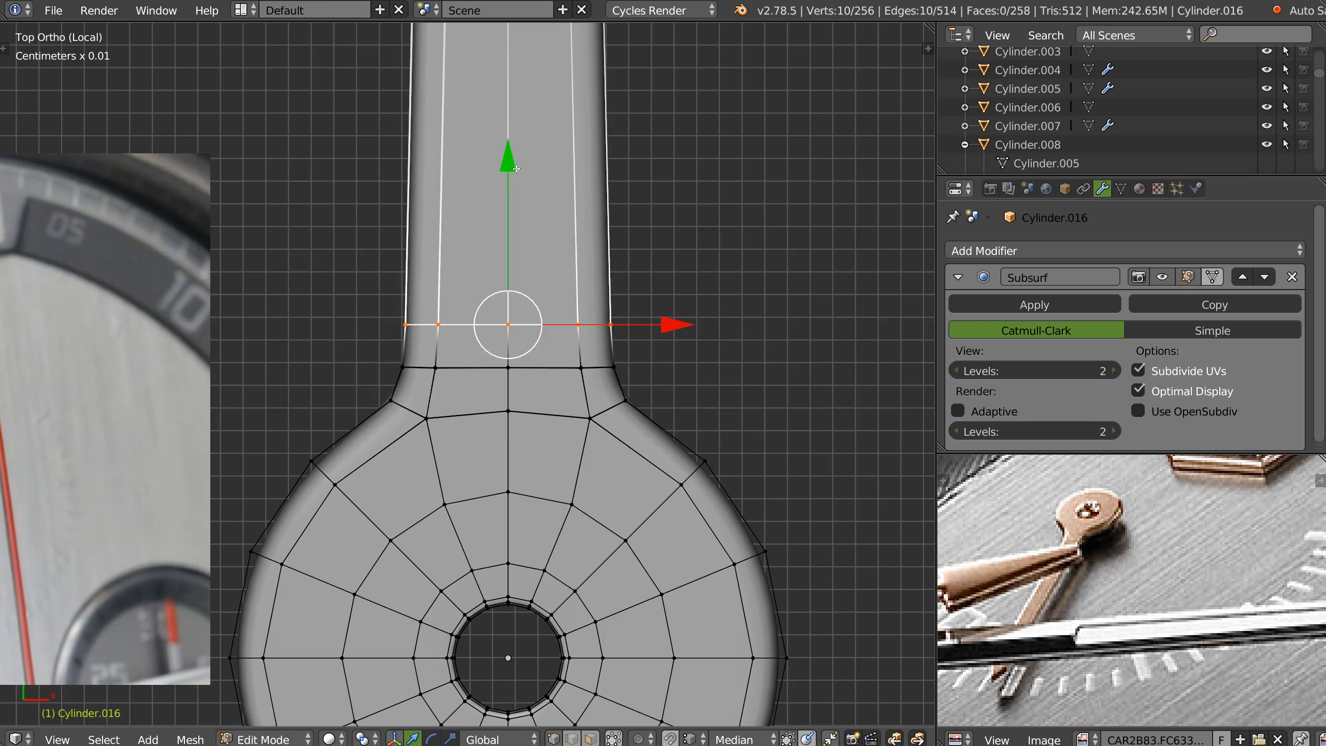
key(g)
key(g)
click(613, 364)
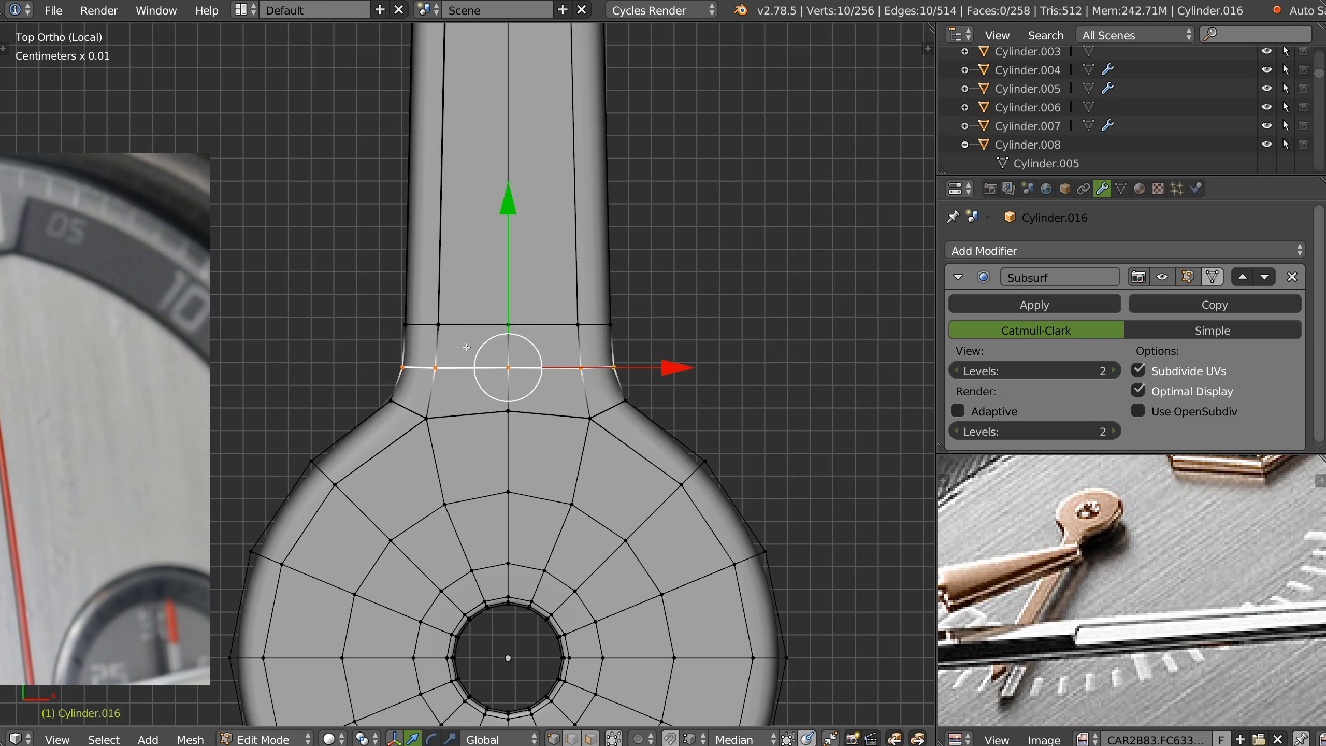
scroll(626, 360, up, 5)
middle_drag(627, 361, 776, 363)
scroll(777, 362, down, 3)
key(KP_7)
key(s)
key(x)
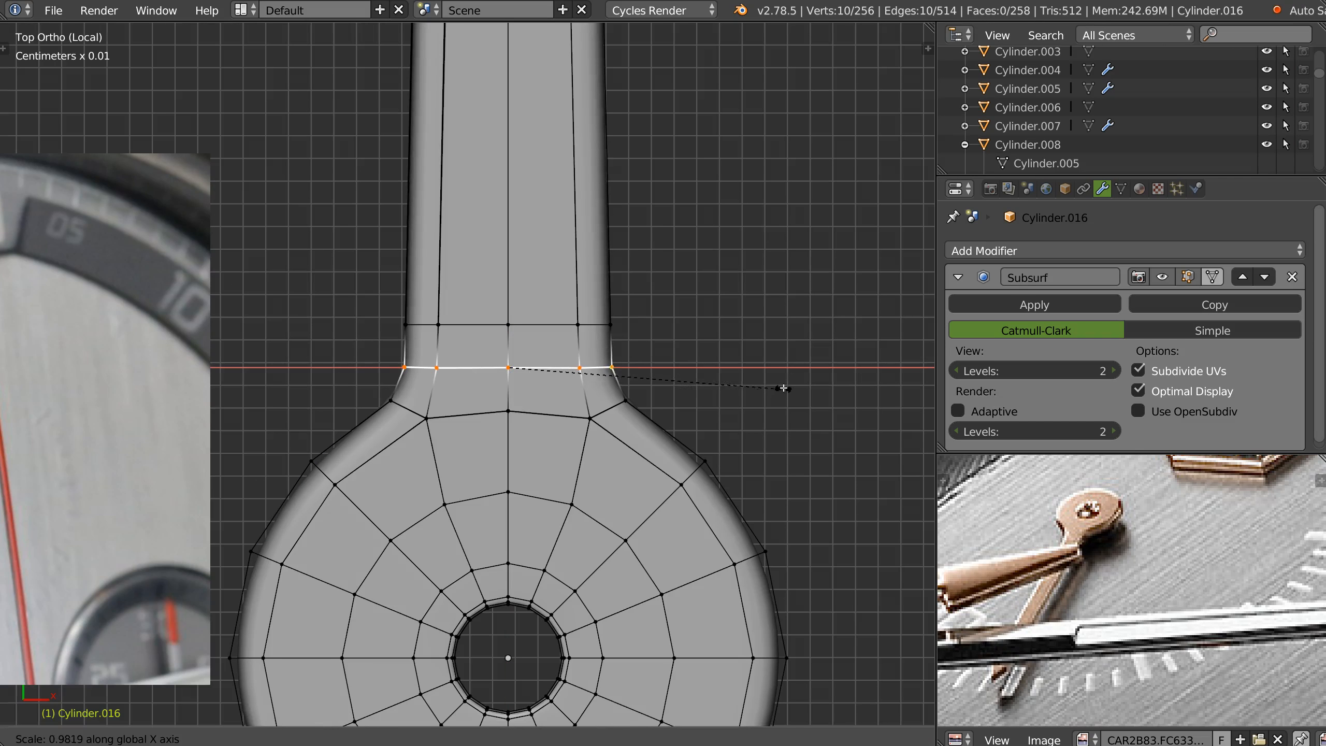
key(Escape)
Select the shaft's added cross loop and narrow it slightly along X
alt+right_click(552, 328)
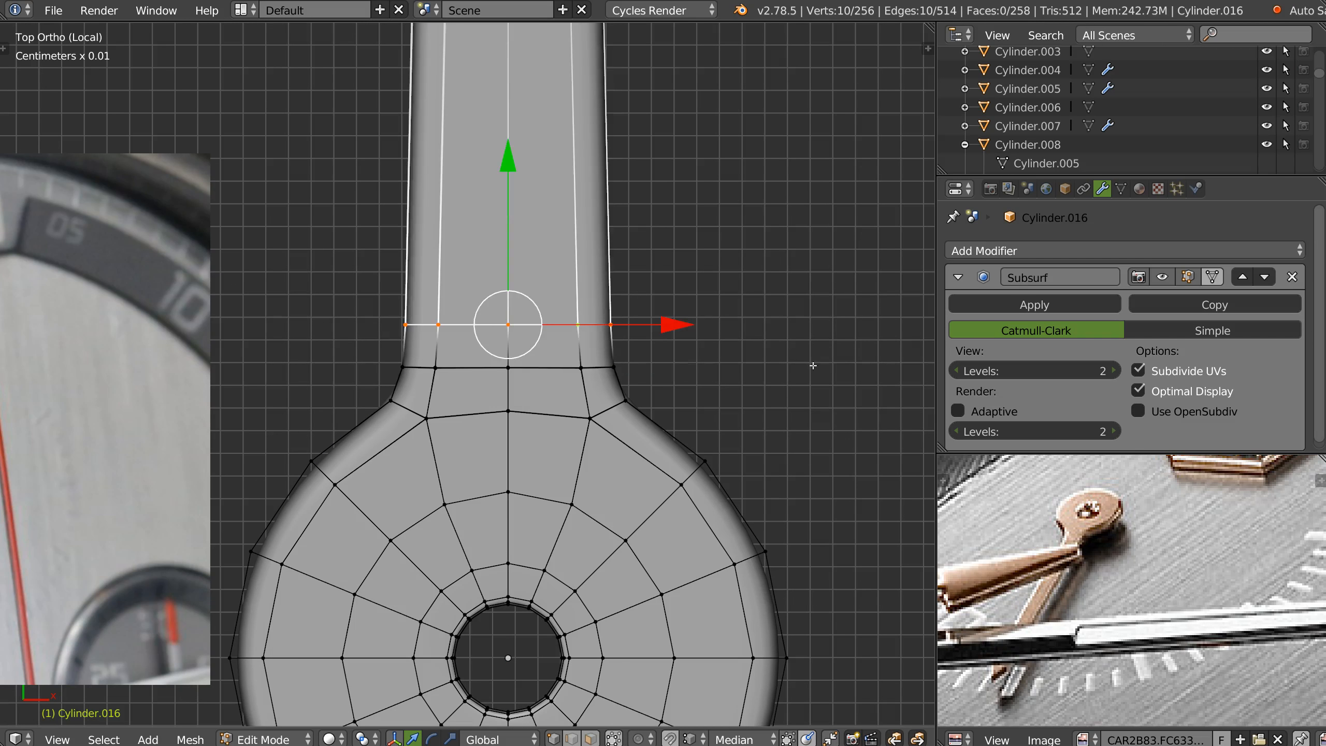
key(s)
key(x)
click(811, 352)
Select the cross loop where the shaft meets the hub and widen it along X by about 1.03
right_click(624, 410)
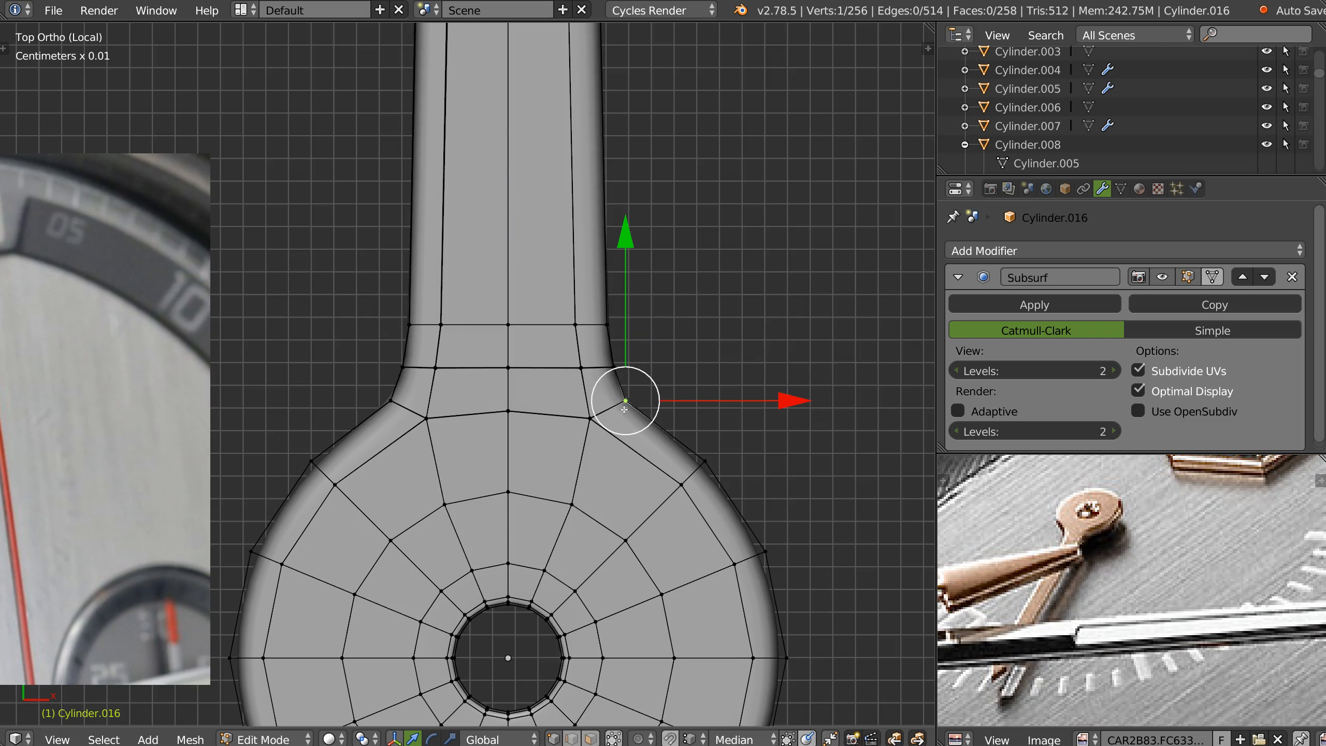
alt+right_click(553, 416)
key(s)
key(x)
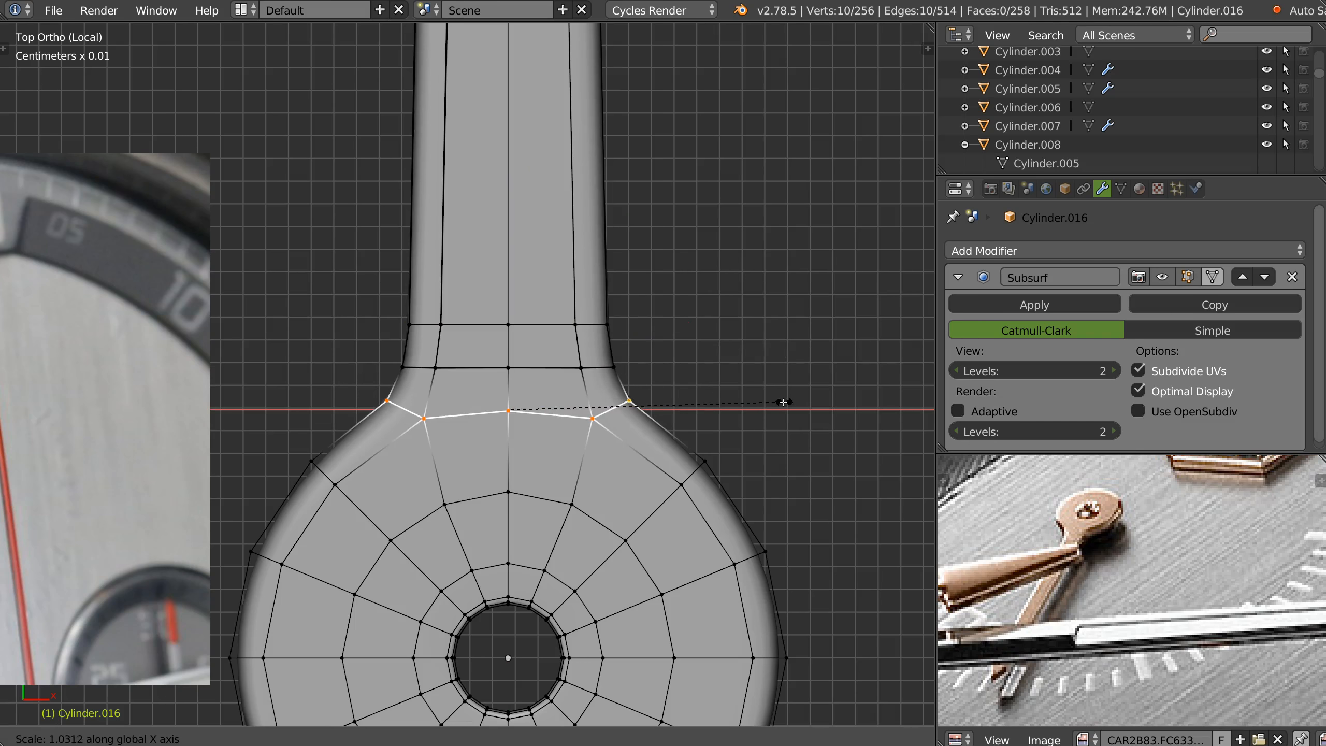
click(773, 398)
Examine the smoothed hub junction and side wall of the hand in object mode from several angles
middle_drag(773, 396, 447, 362)
key(Tab)
scroll(595, 348, down, 3)
middle_drag(689, 334, 671, 313)
scroll(699, 300, up, 2)
shift+middle_drag(671, 324, 933, 317)
shift+middle_drag(417, 340, 684, 309)
scroll(685, 311, up, 1)
middle_drag(616, 412, 589, 351)
Add a centred loop cut around the hand's outer side wall in edit mode
key(Tab)
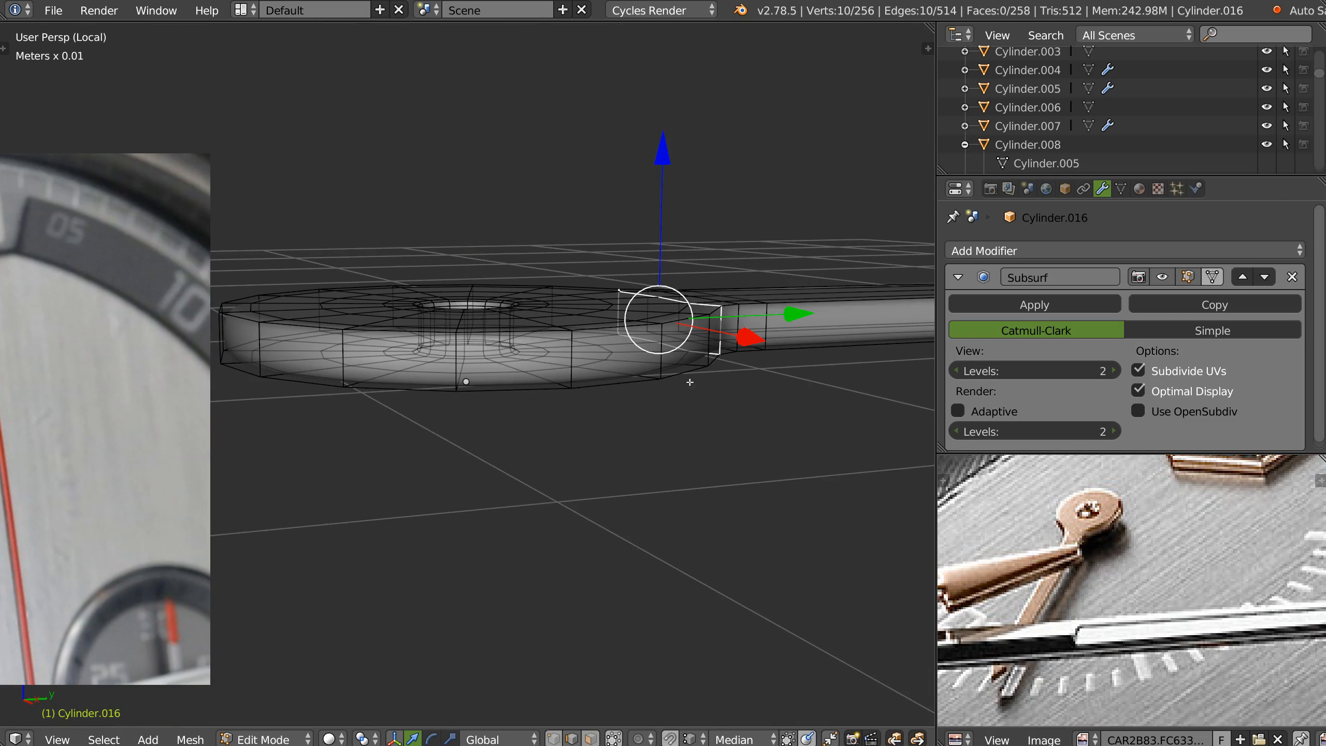
key(ctrl+r)
click(574, 356)
right_click(575, 356)
middle_drag(575, 357, 637, 332)
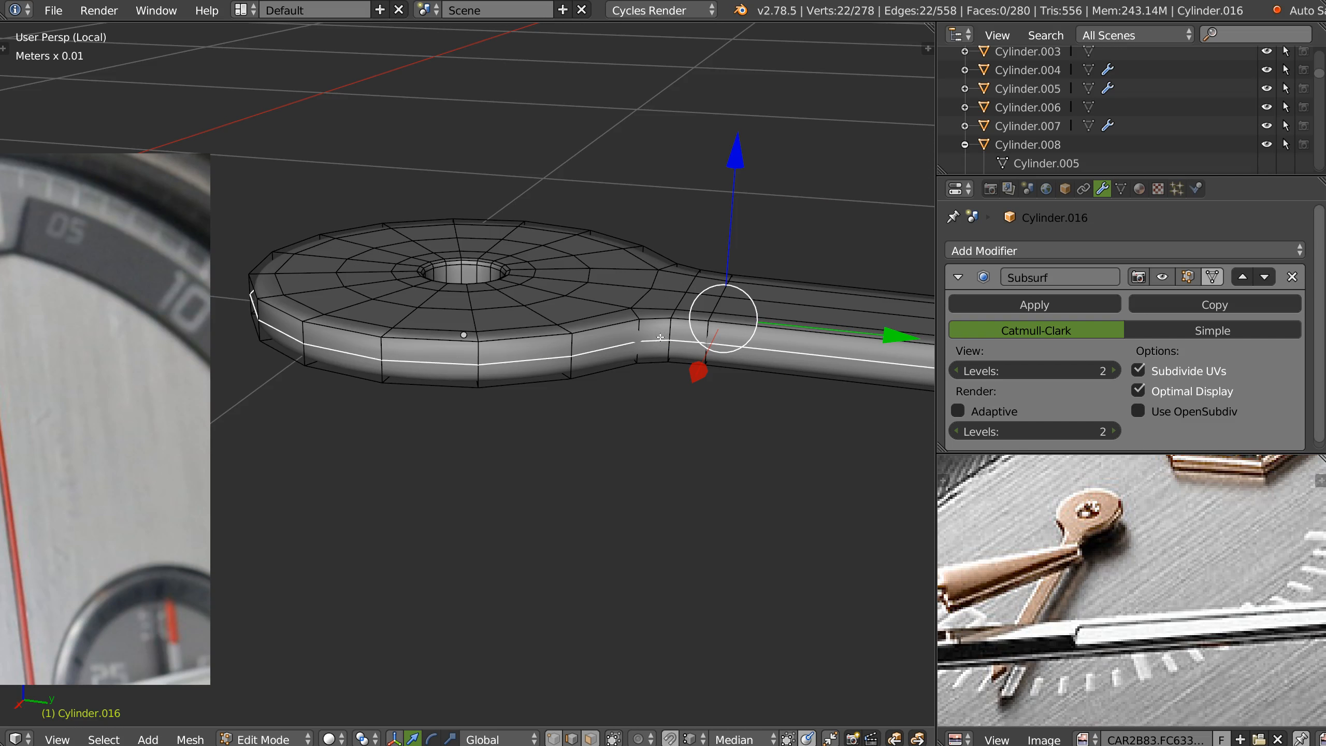
Path-select the middle edges of the hub's outer side wall from one shaft junction around to the other
right_click(682, 341)
middle_drag(556, 361, 606, 352)
ctrl+right_click(303, 426)
middle_drag(293, 428, 485, 407)
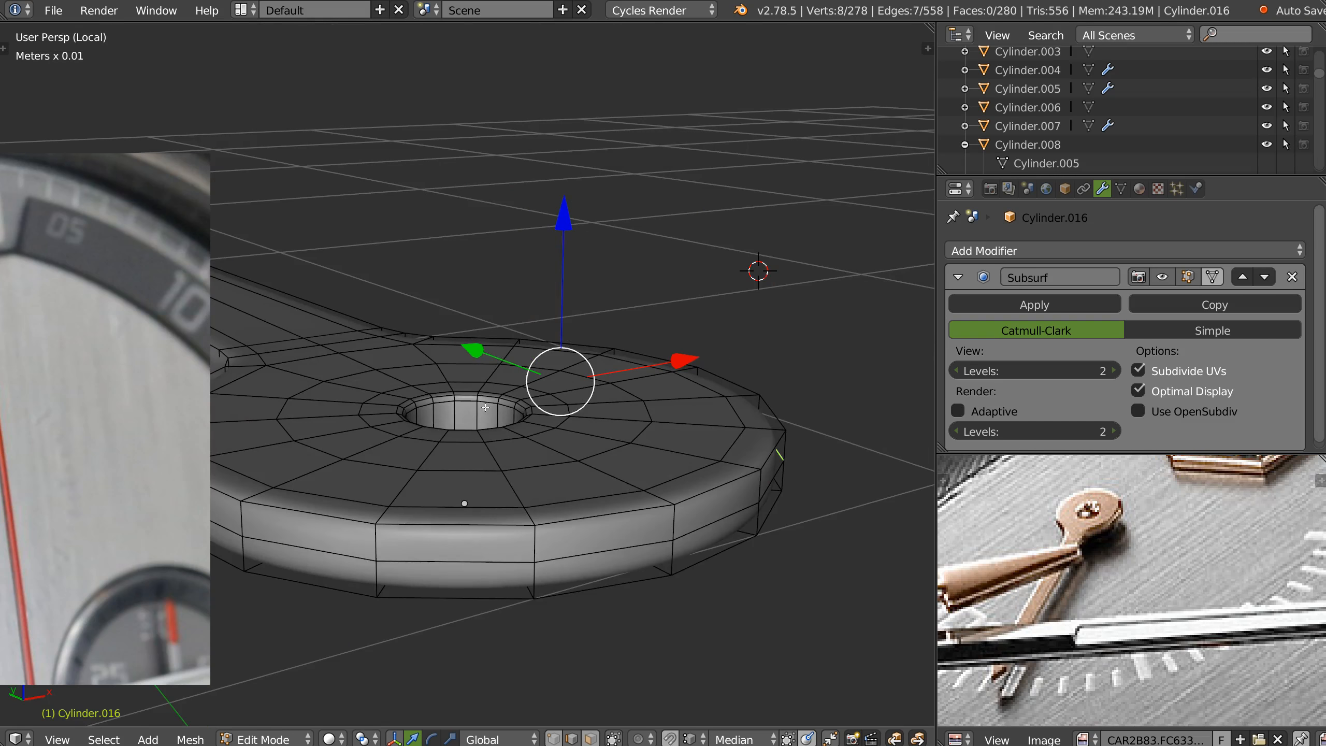
ctrl+right_click(294, 547)
middle_drag(294, 547, 435, 499)
ctrl+right_click(418, 537)
middle_drag(610, 434, 565, 467)
shift+middle_drag(565, 468, 504, 442)
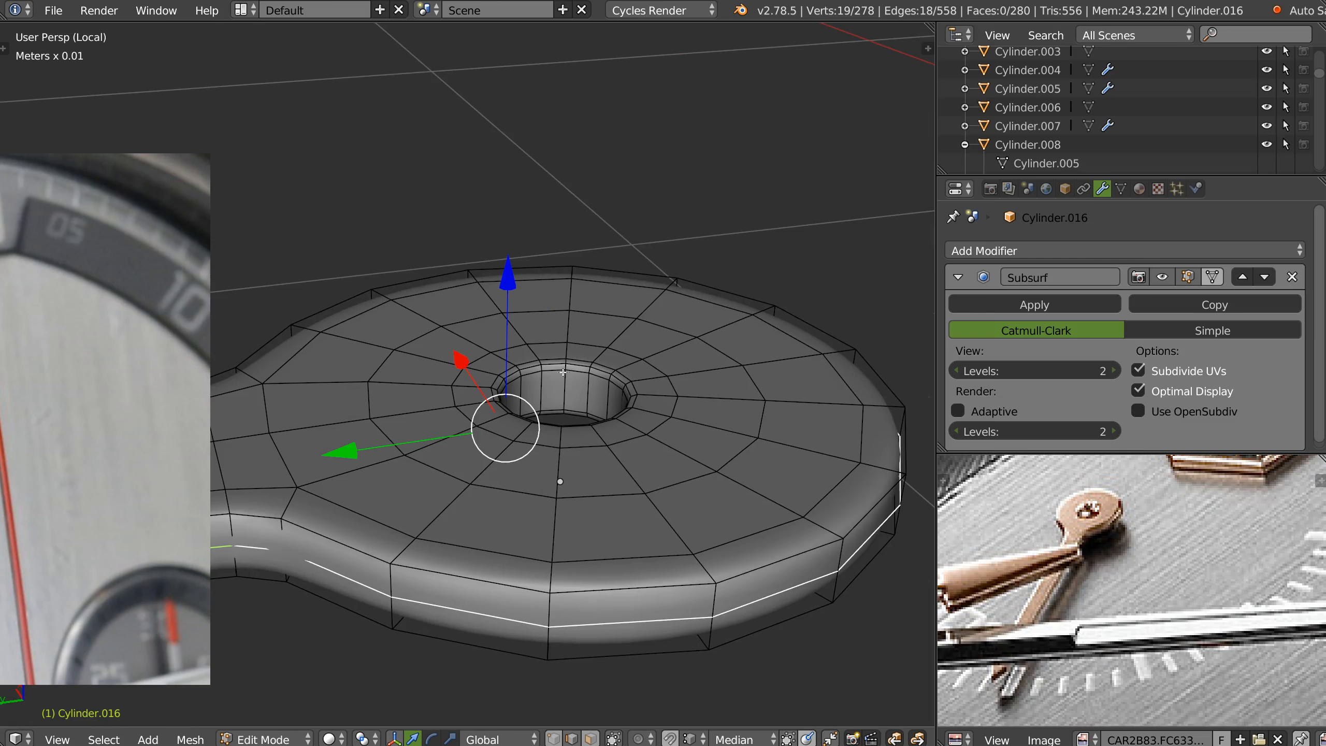
Select the vertical edges of the hub hole's wall and snap the 3D cursor to their centre
alt+right_click(563, 372)
alt+right_click(565, 391)
ctrl+alt+right_click(566, 392)
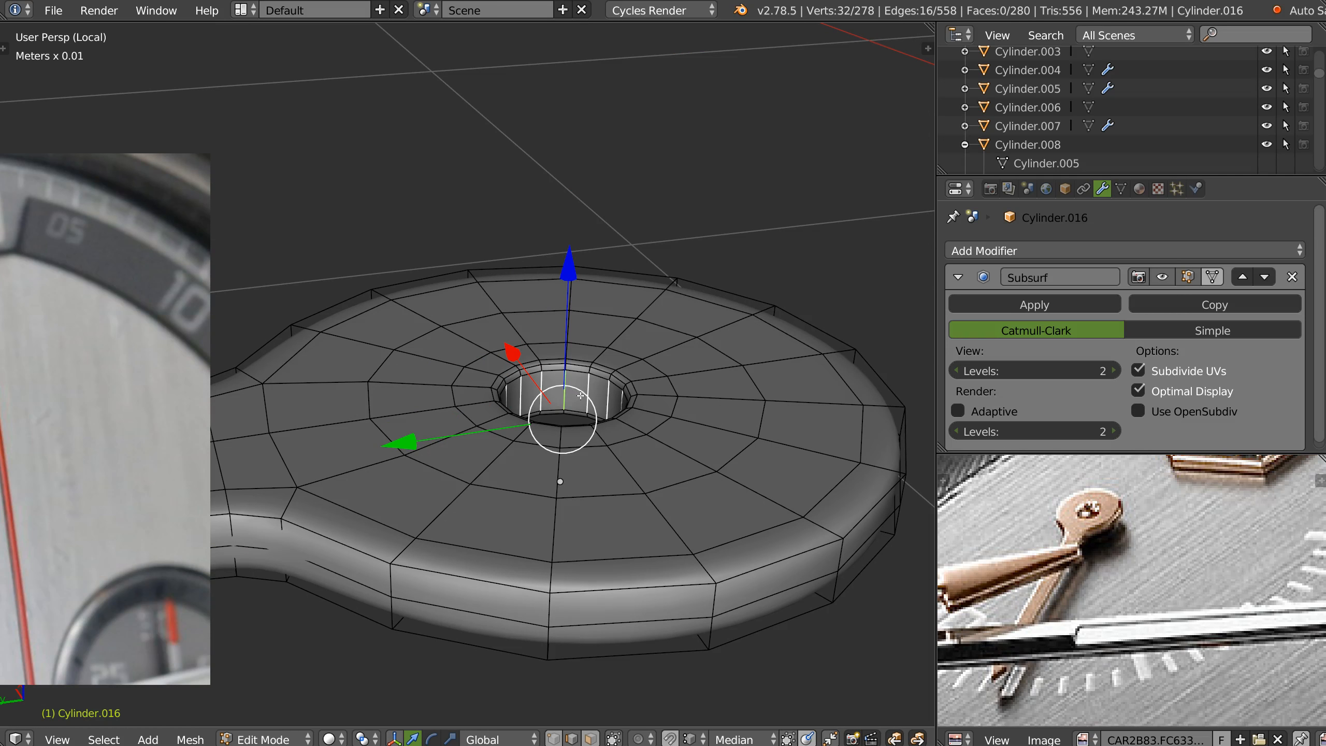
key(shift+s)
click(732, 396)
Reselect the hub's middle side-wall edge path all the way around, stopping at the shaft junctions
middle_drag(441, 511, 348, 531)
right_click(330, 524)
scroll(545, 444, down, 4)
ctrl+right_click(700, 495)
middle_drag(710, 509, 364, 349)
ctrl+right_click(570, 492)
middle_drag(627, 494, 464, 455)
ctrl+right_click(615, 452)
middle_drag(615, 453, 519, 453)
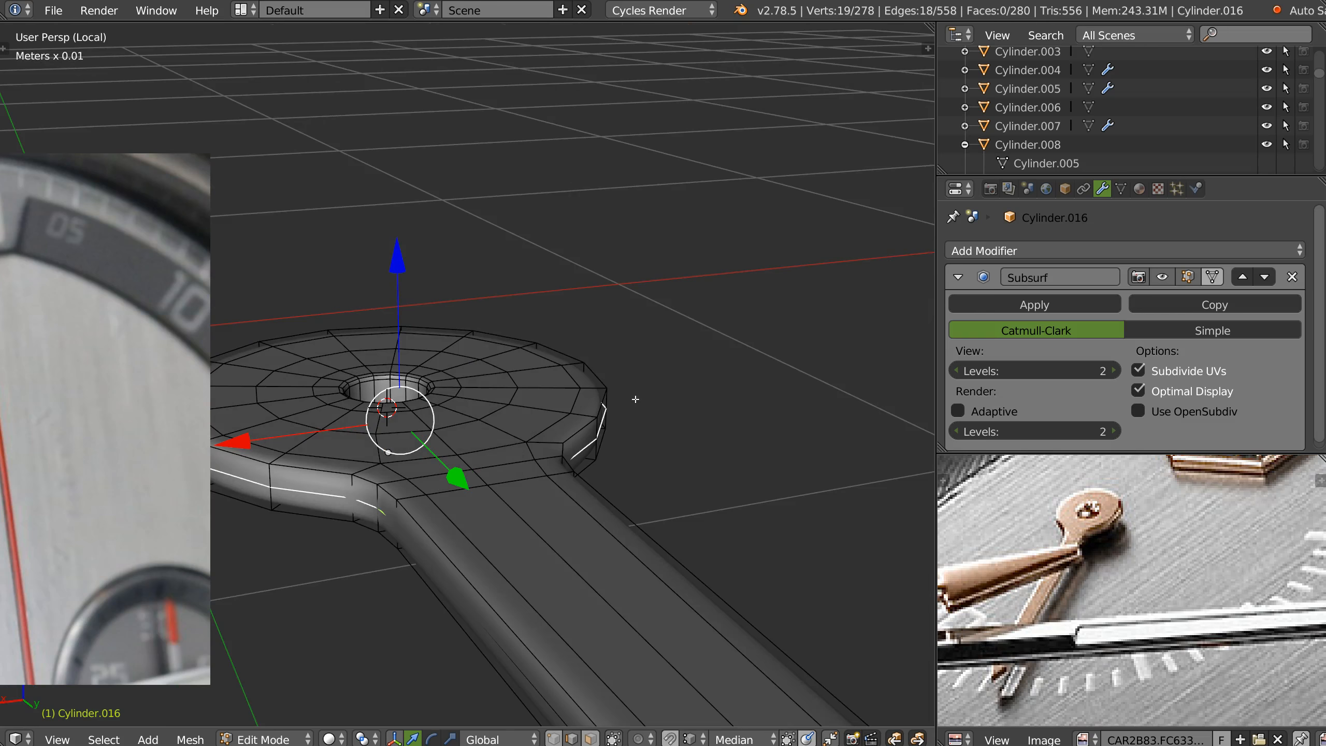
Set the pivot point to 3D Cursor and scale the selected hub edges slightly outward
click(368, 739)
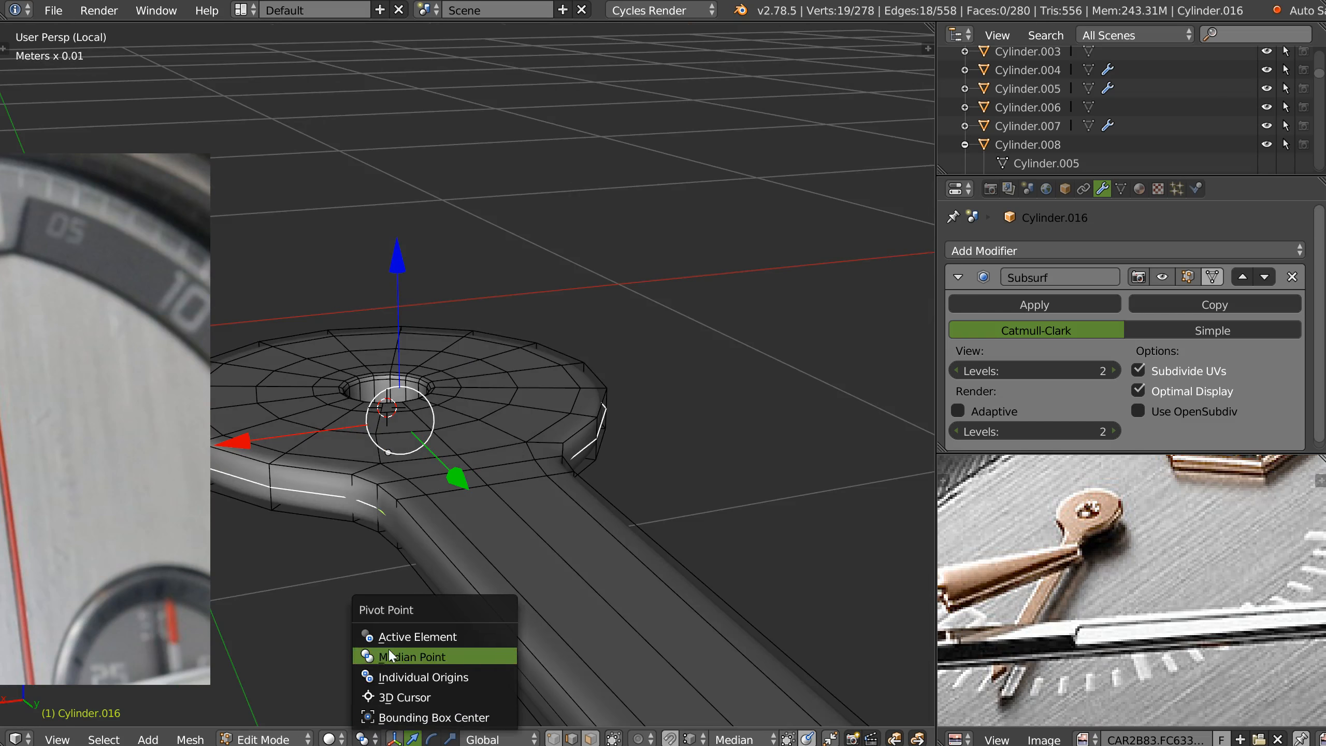
click(396, 697)
key(s)
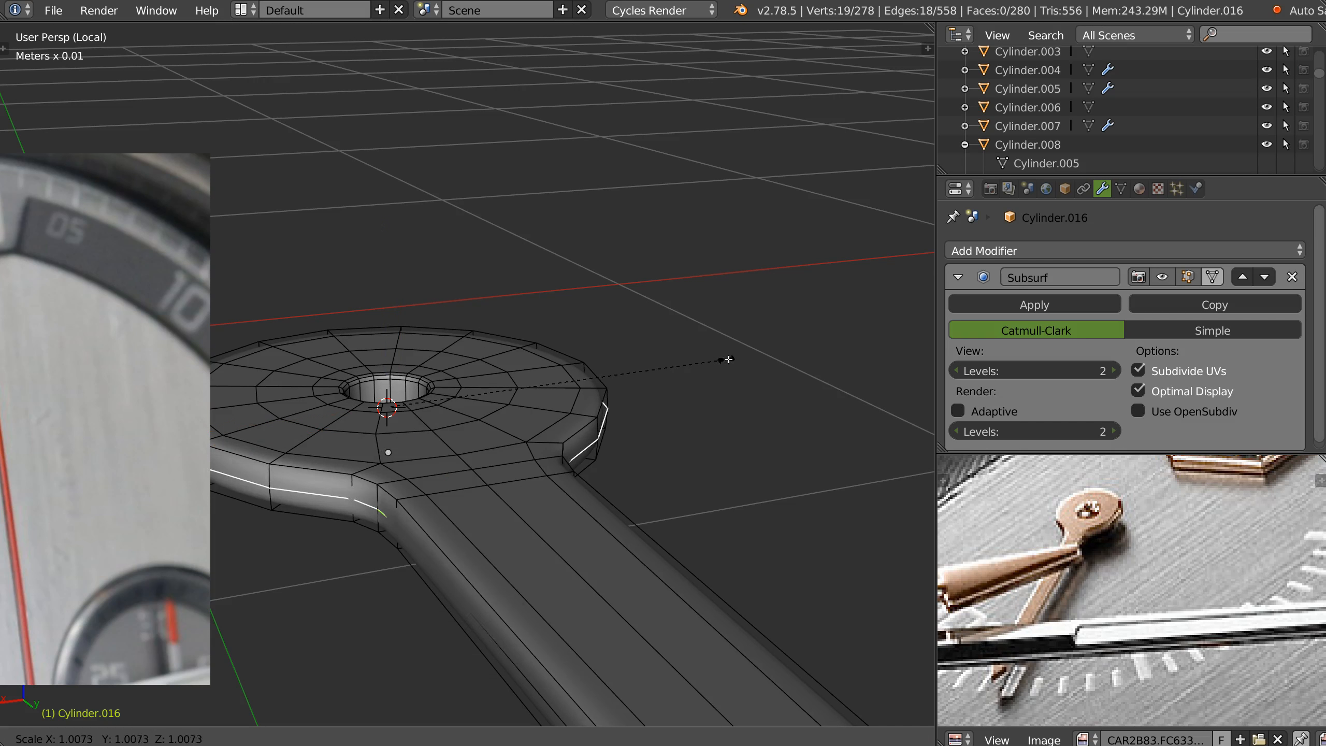
click(736, 358)
Select the middle side-wall edges on both sides of the hub-shaft junction and scale them outward along X by about 1.04
middle_drag(736, 359, 515, 415)
scroll(528, 421, up, 2)
right_click(511, 416)
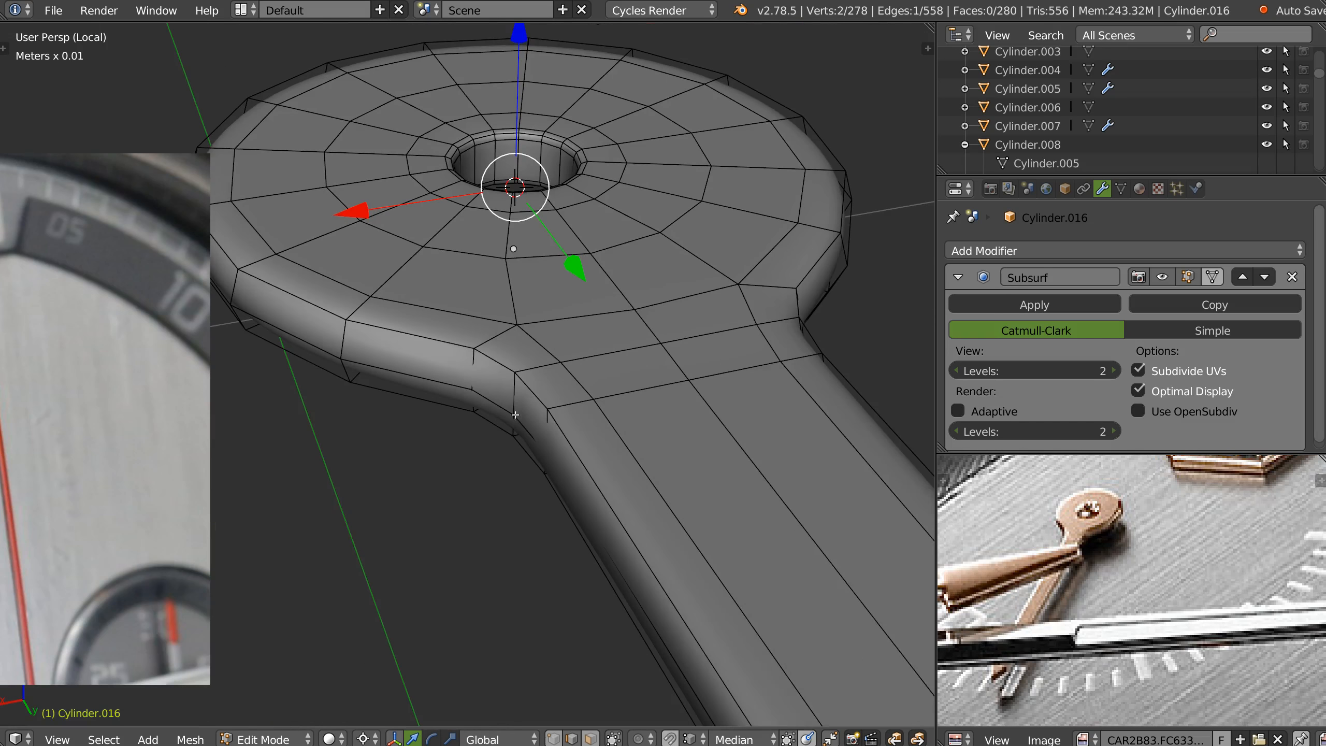
middle_drag(598, 417, 870, 344)
key(s)
key(x)
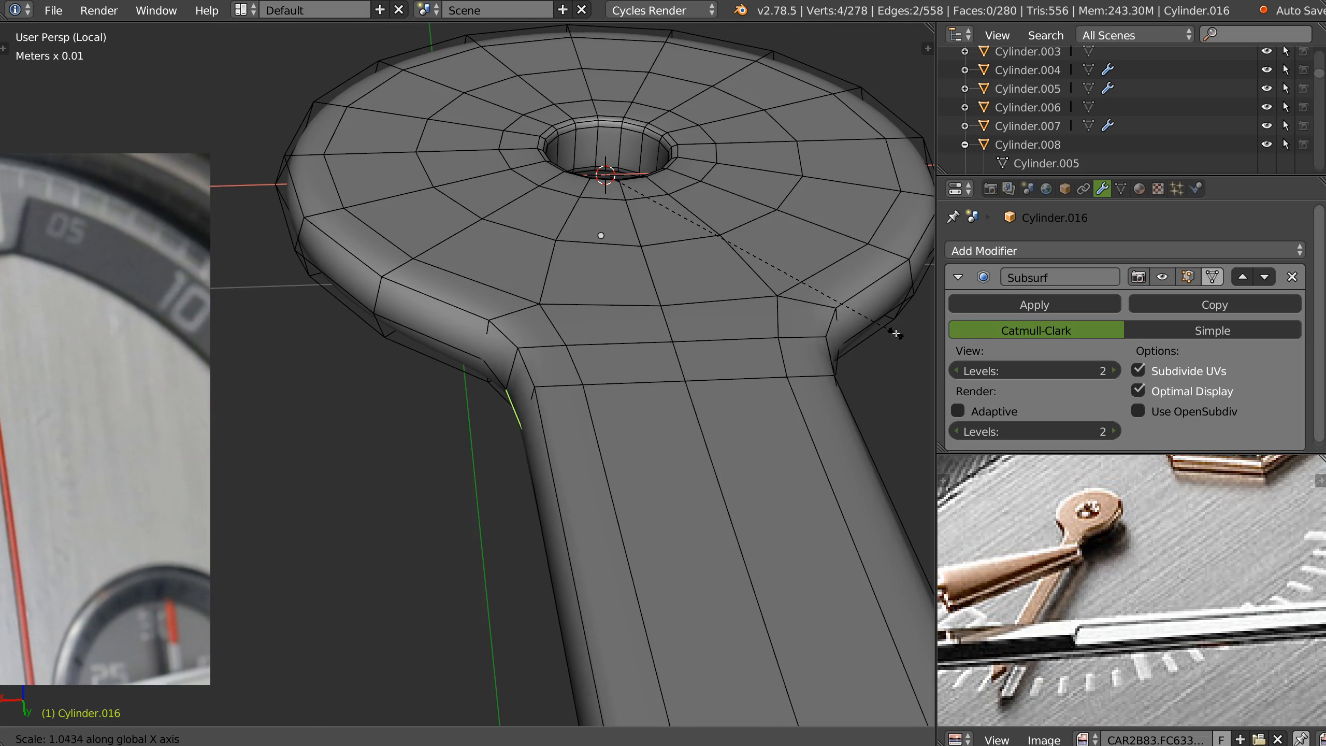
click(896, 333)
Examine the smoothed hand in object mode from its hub along the shaft to the tip
middle_drag(621, 391, 728, 353)
scroll(729, 354, down, 4)
key(Tab)
click(608, 403)
middle_drag(605, 413, 667, 410)
key(w)
scroll(707, 475, down, 5)
scroll(648, 486, up, 1)
shift+middle_drag(658, 490, 566, 406)
scroll(566, 407, up, 1)
shift+middle_drag(857, 426, 820, 369)
scroll(611, 373, up, 2)
Knife-cut straight across the hand near the point of its tip, through the whole thickness, from the top view
key(Tab)
scroll(637, 400, up, 3)
key(KP_7)
scroll(521, 334, down, 3)
shift+middle_drag(521, 334, 649, 580)
shift+middle_drag(501, 288, 511, 484)
scroll(511, 484, up, 4)
scroll(604, 266, up, 4)
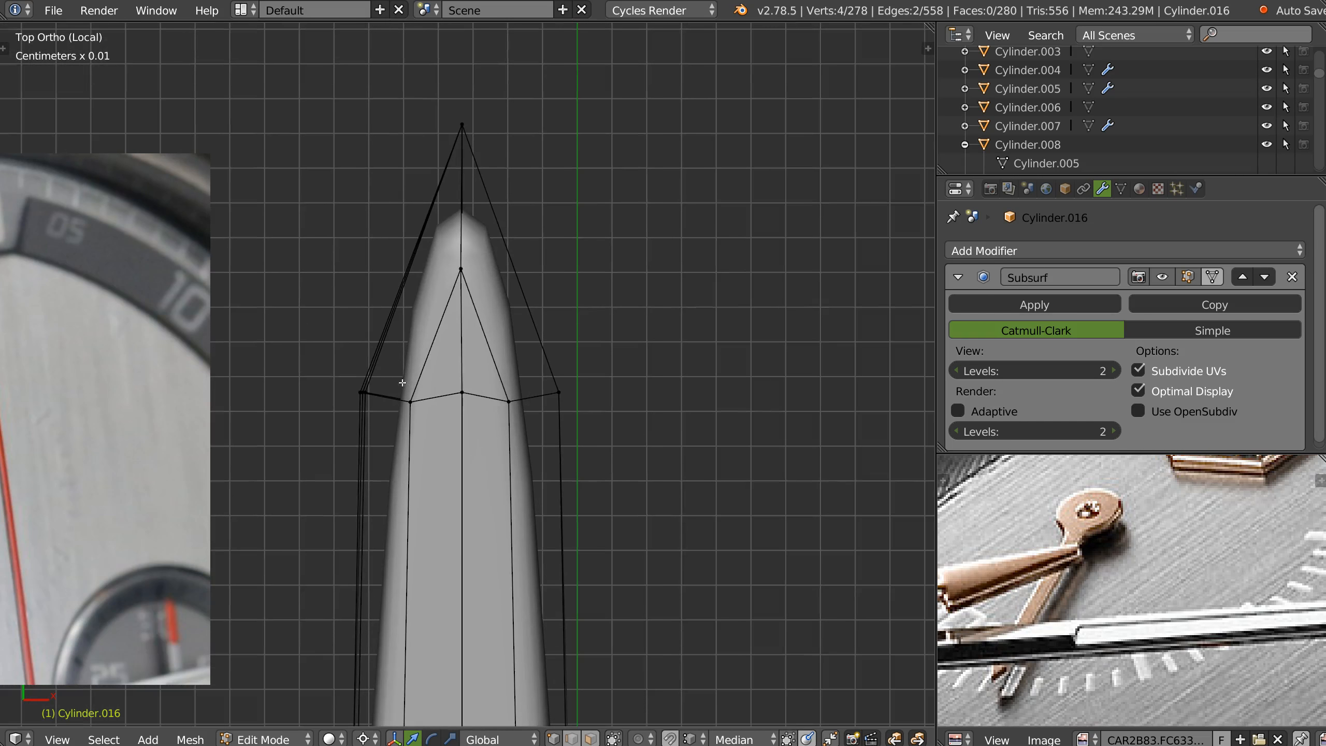
shift+middle_drag(462, 264, 457, 317)
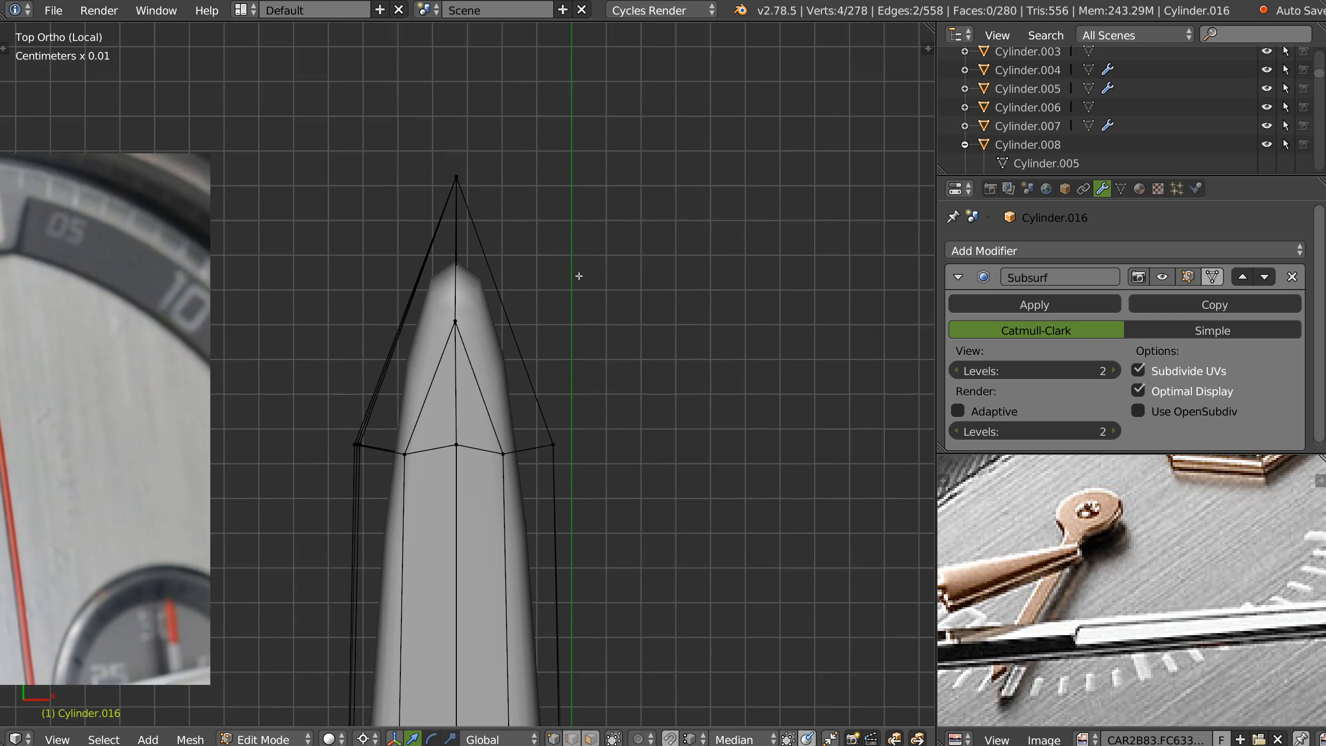
key(k)
click(535, 242)
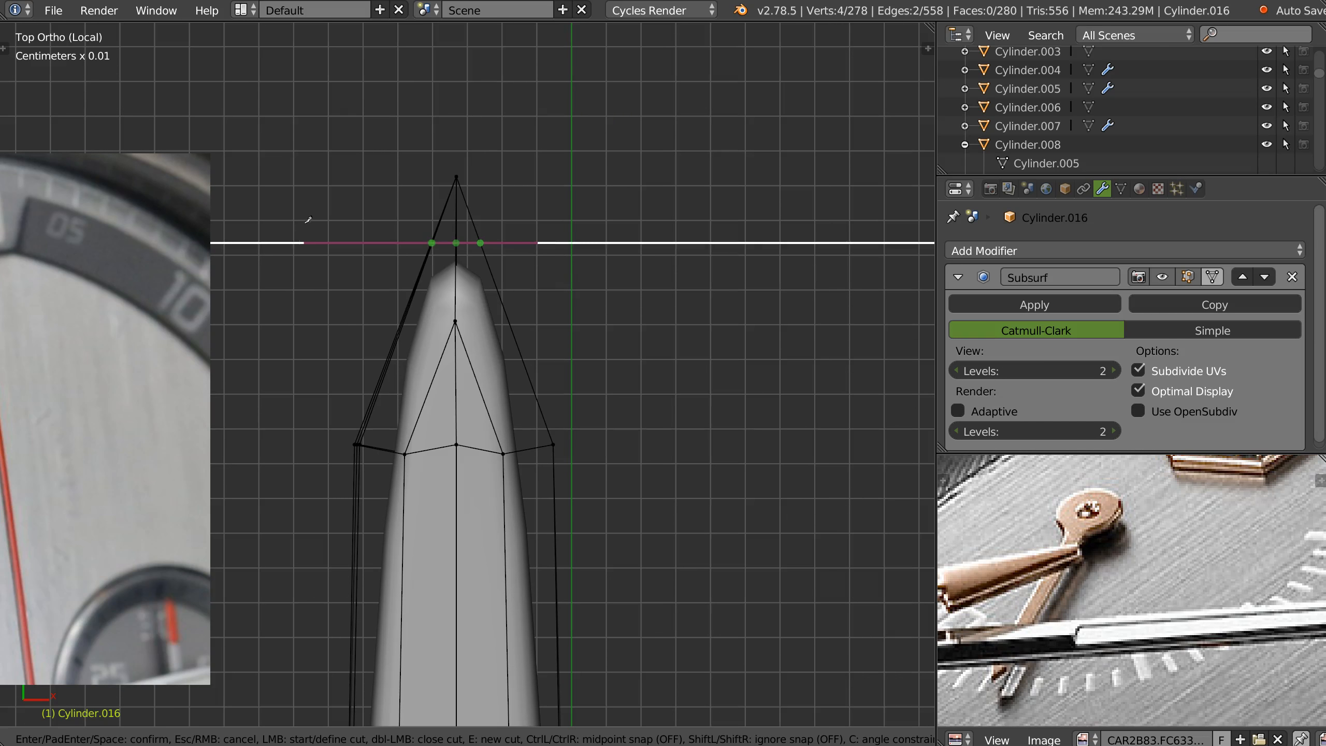
click(298, 242)
key(Return)
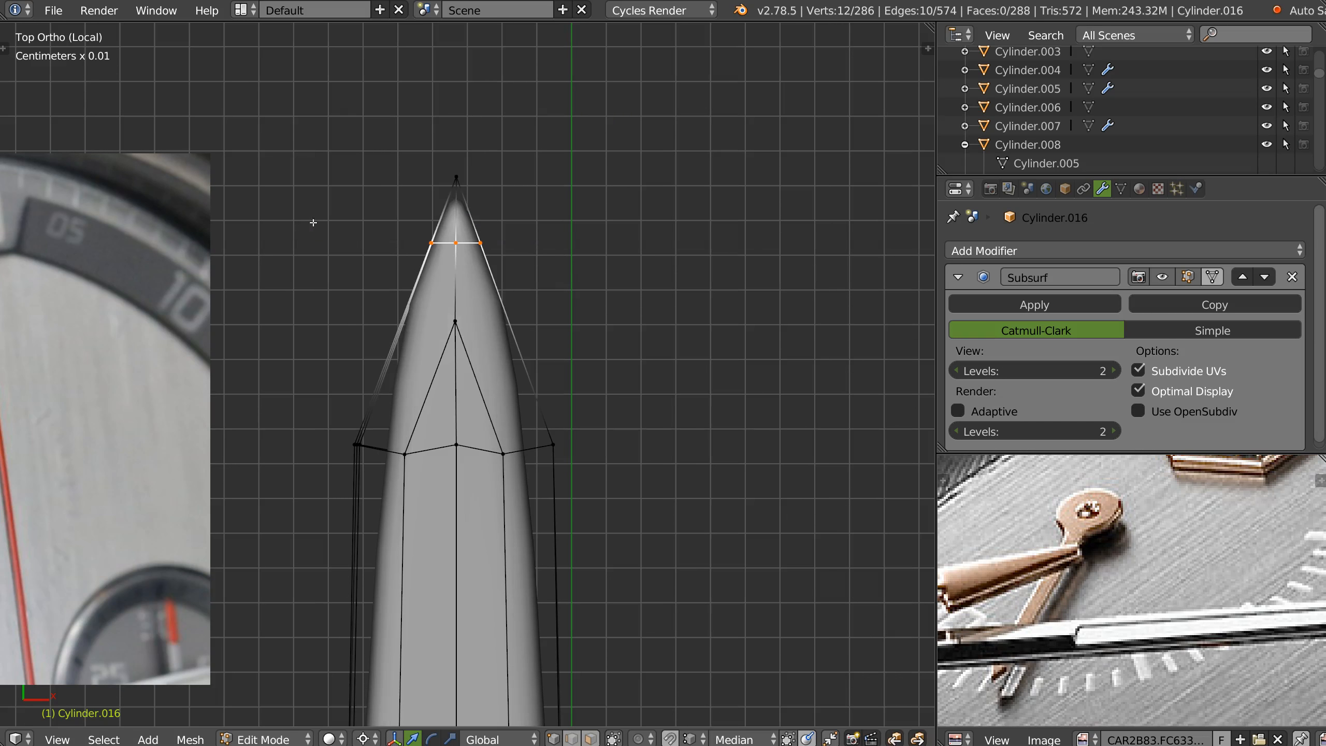
Align the tip's shoulder loop to positive Y and knife-cut a straight support loop across the shaft just below it
alt+right_click(480, 446)
key(alt+x)
key(alt+x)
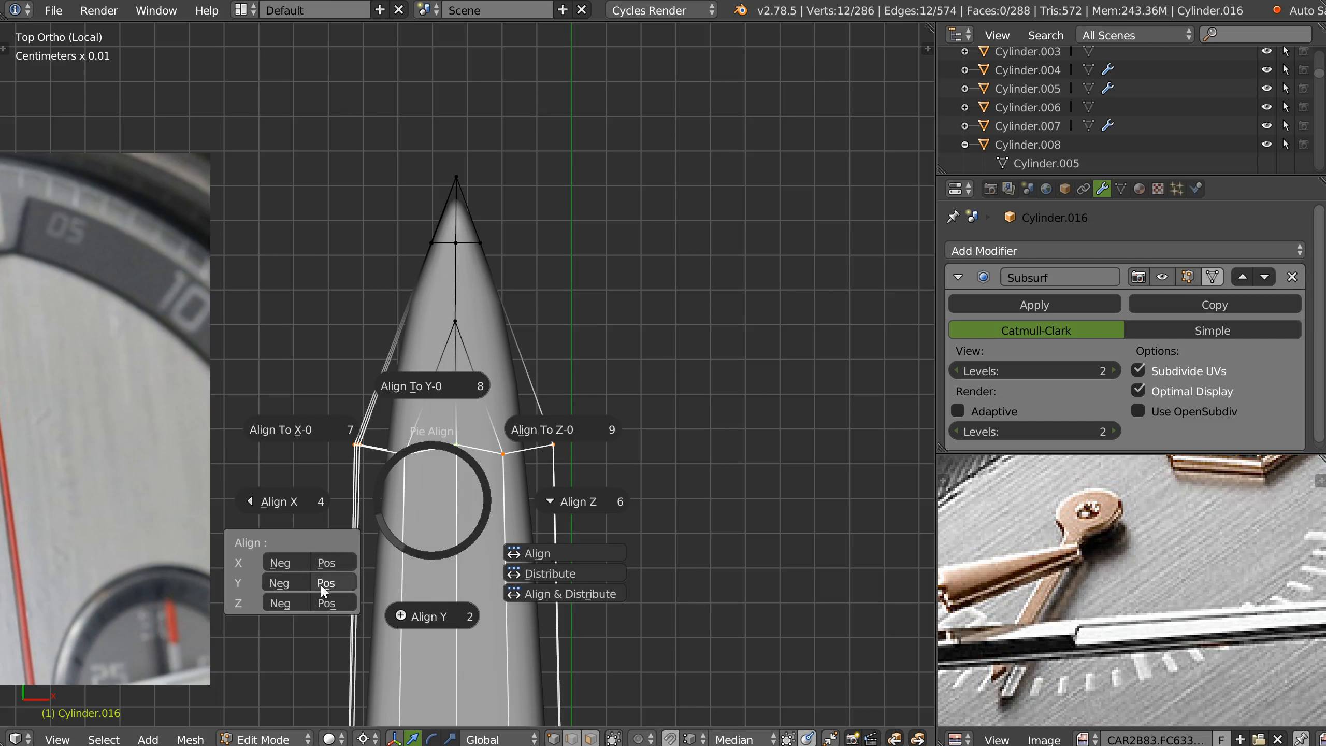
click(322, 583)
key(k)
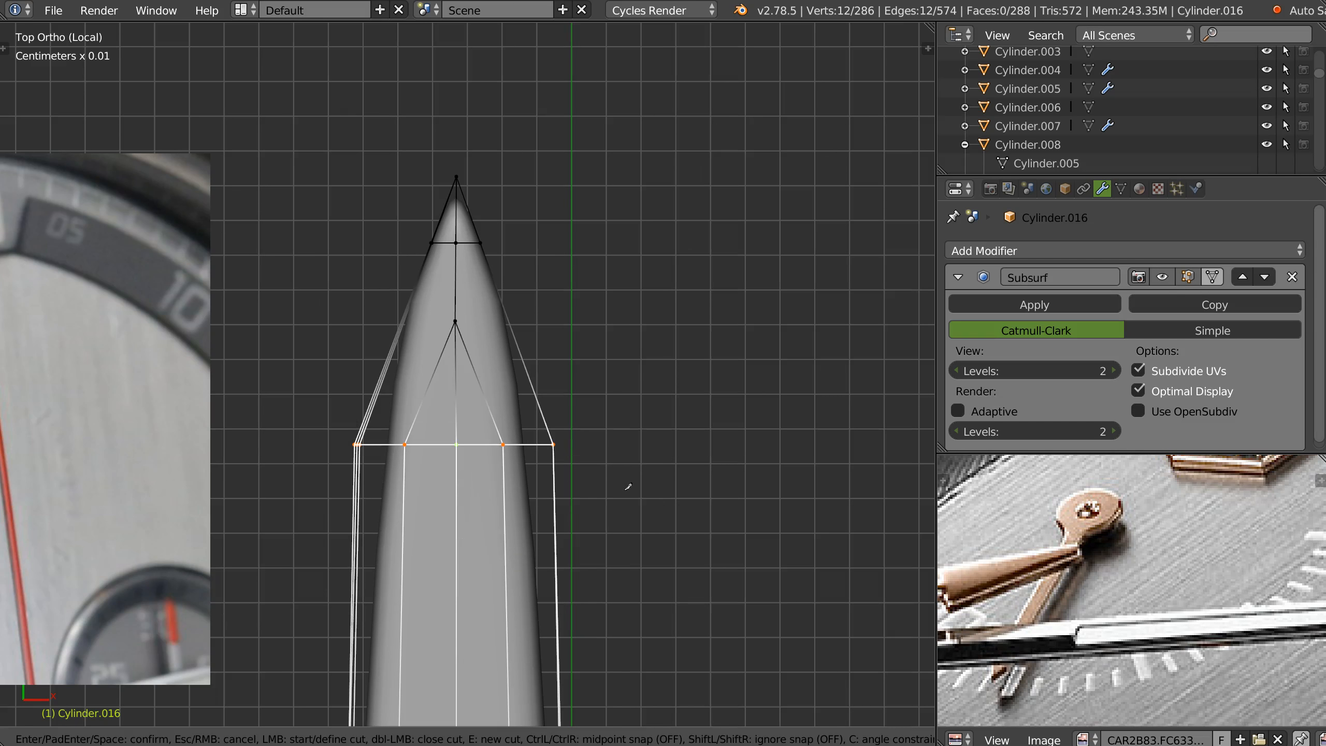
click(582, 455)
click(291, 457)
key(space)
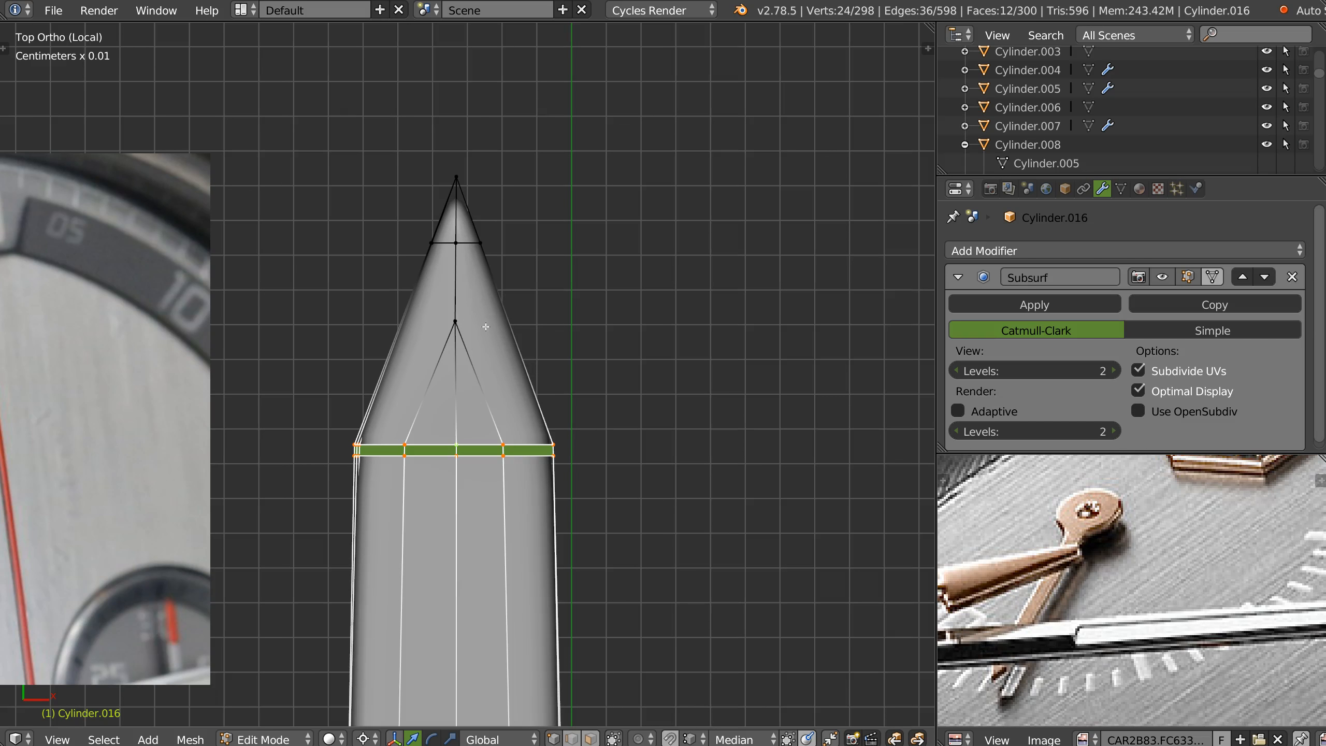
Cut edges from the tip's inner centreline vertex out to the slanted edges symmetrically on both sides
key(k)
click(487, 311)
click(522, 297)
key(space)
key(Tab)
click(485, 366)
key(space)
click(514, 577)
click(513, 578)
key(Tab)
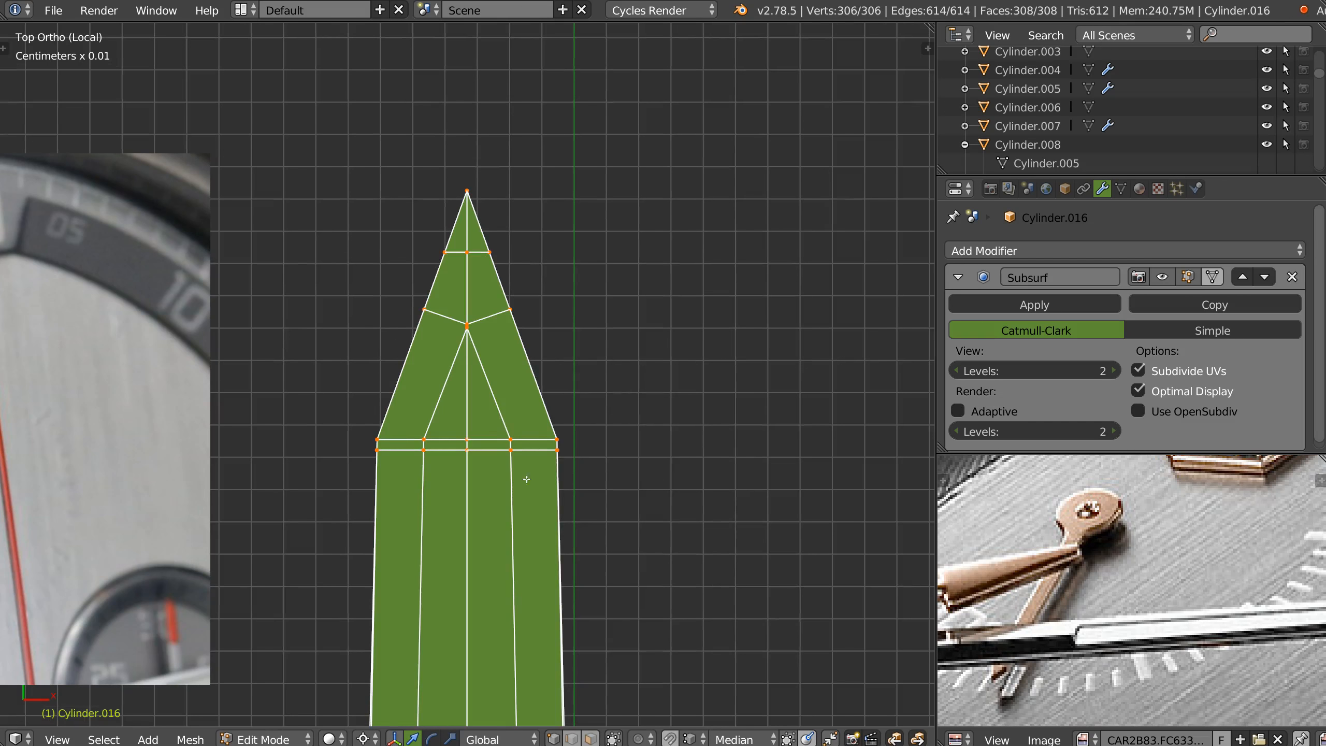
Knife-cut a support loop straight across the tip just above its shoulder loop
scroll(527, 479, up, 2)
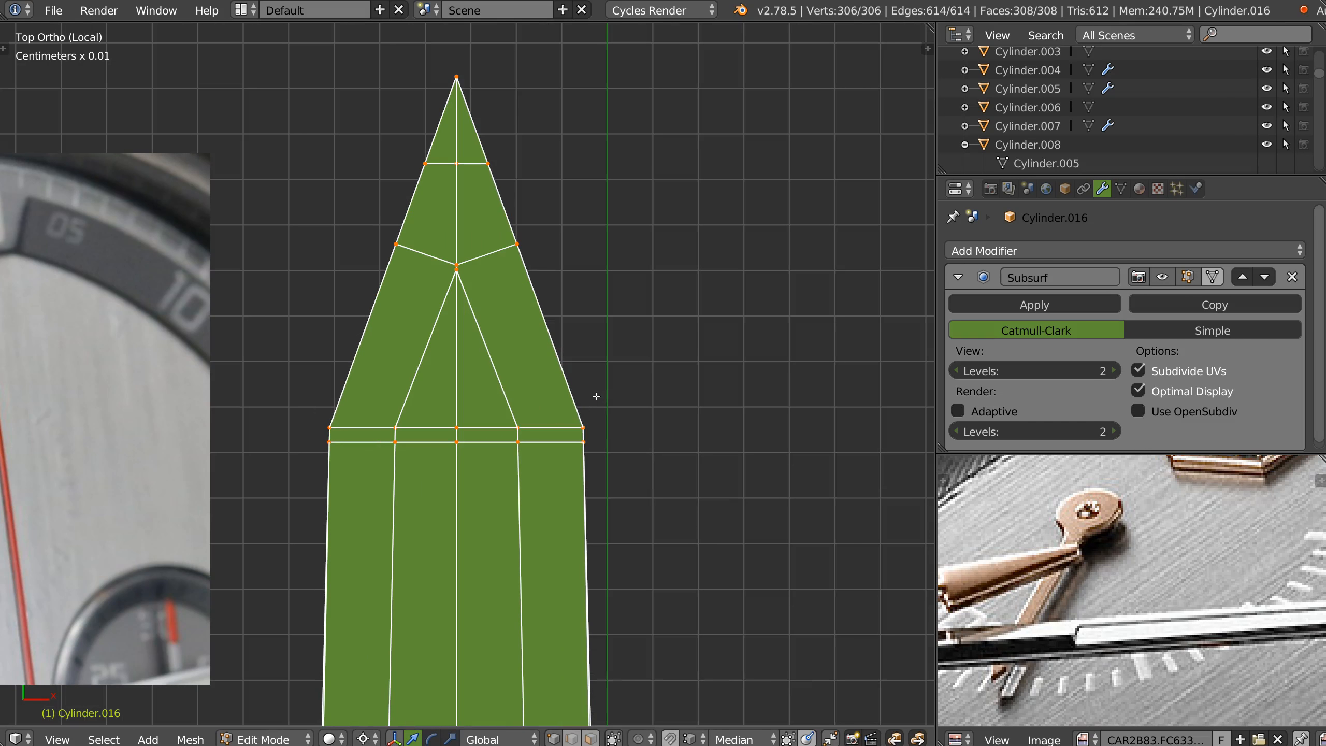
key(k)
click(604, 414)
click(272, 401)
key(Return)
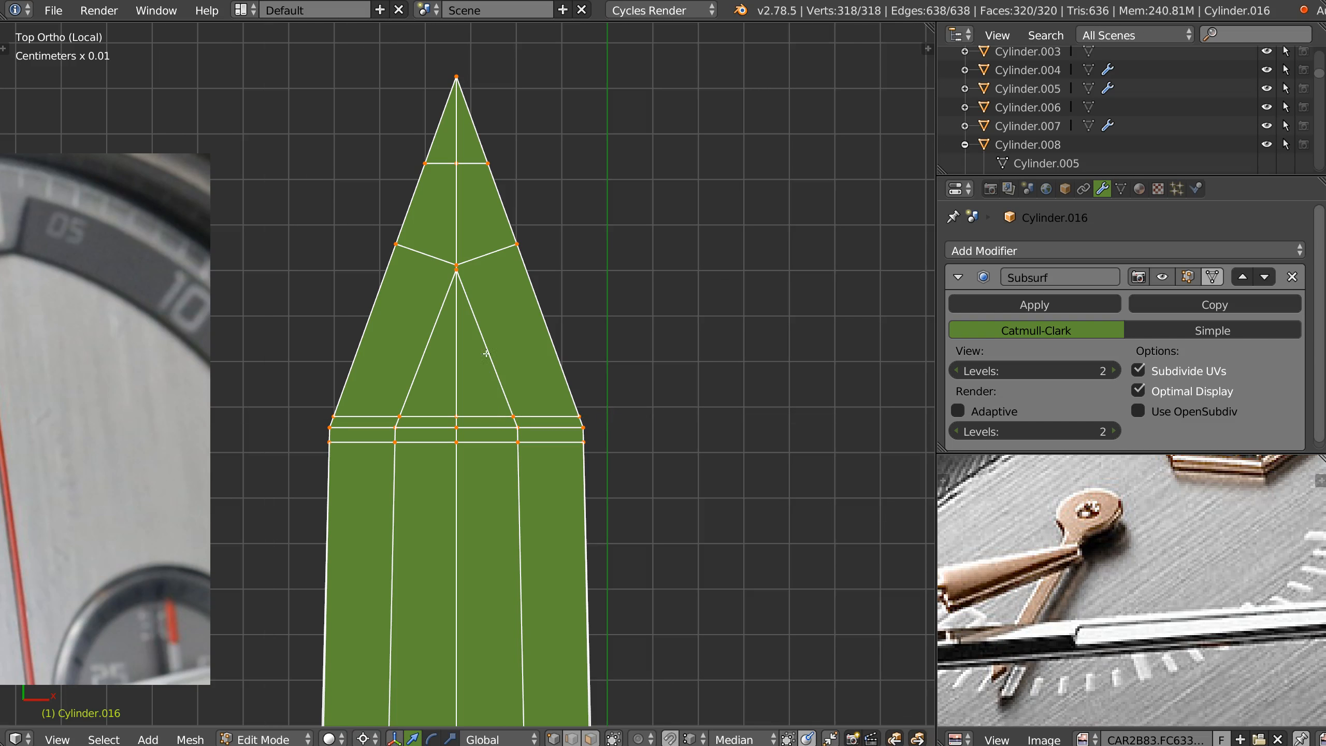
Snap the tip's upper inner centreline vertex onto the adjacent cut vertex so they merge
scroll(459, 271, up, 4)
right_click(458, 268)
key(g)
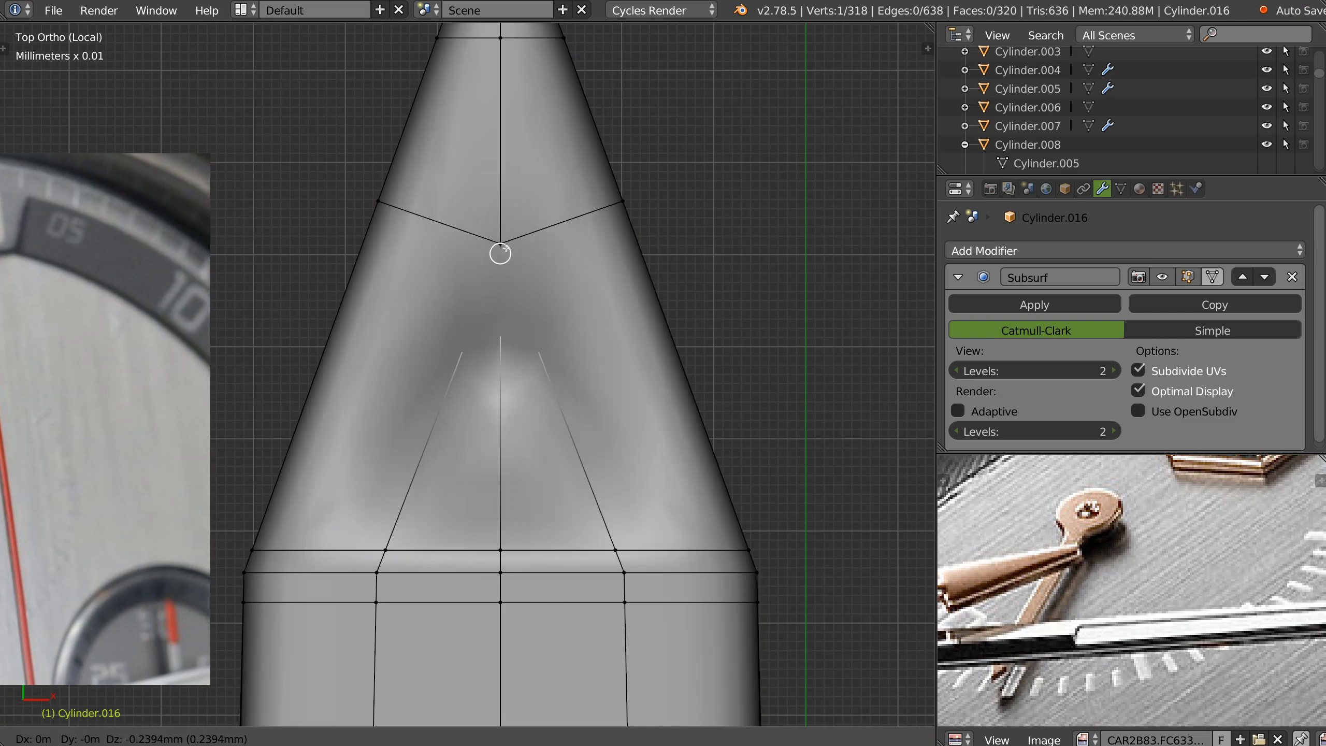
click(505, 248)
Make hidden geometry selectable and snap the other stray centreline vertex at the tip onto its neighbour to merge them
middle_drag(567, 340, 562, 331)
key(KP_Decimal)
middle_drag(590, 266, 450, 151)
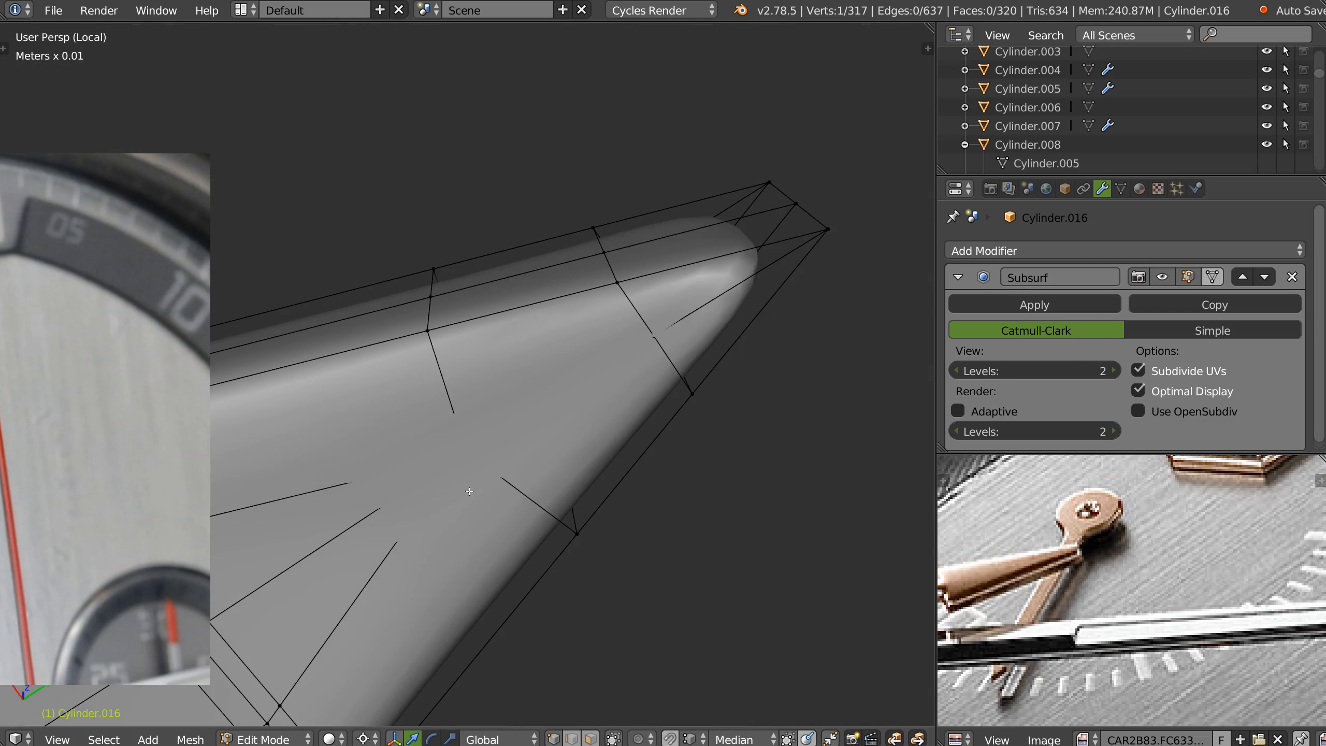
click(614, 739)
right_click(454, 458)
key(g)
click(465, 452)
scroll(470, 444, down, 2)
Slide the support loop that crosses the pointed tip closer to the tip's end
middle_drag(487, 437, 568, 289)
alt+right_click(592, 281)
key(g)
key(g)
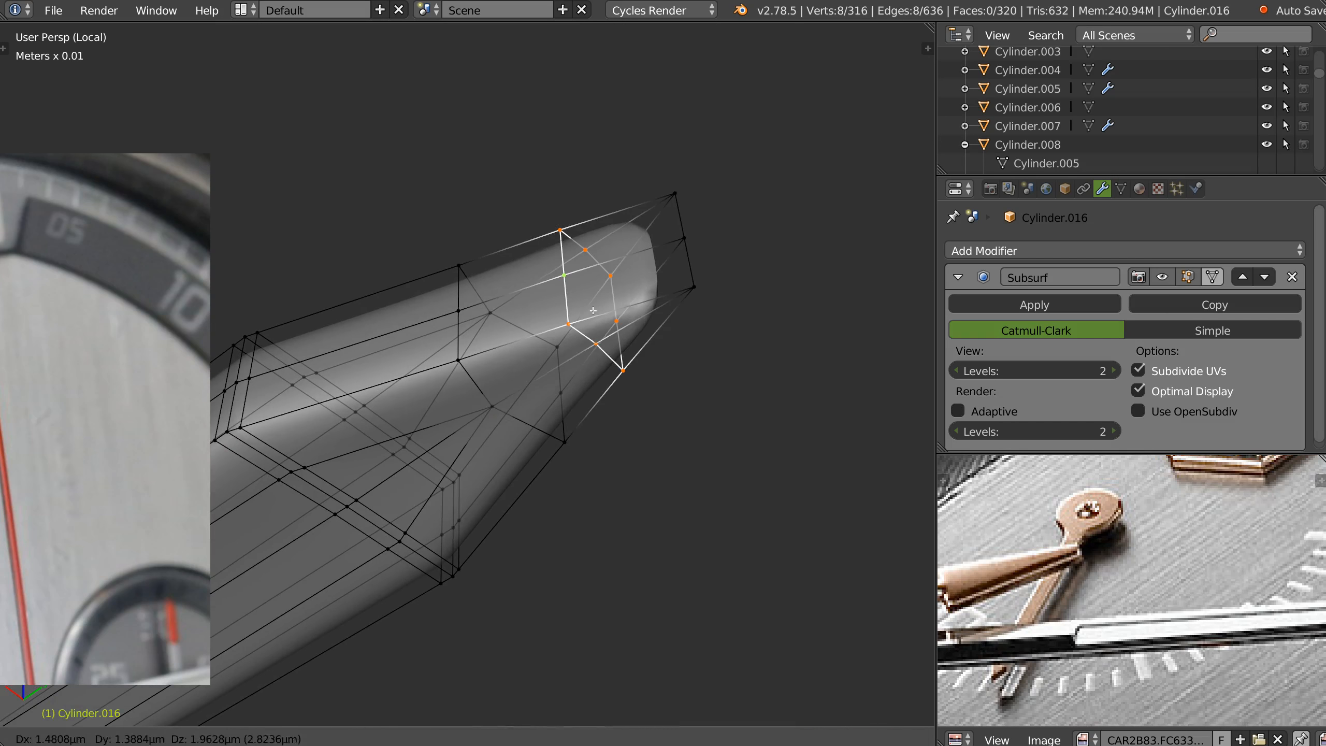
click(652, 285)
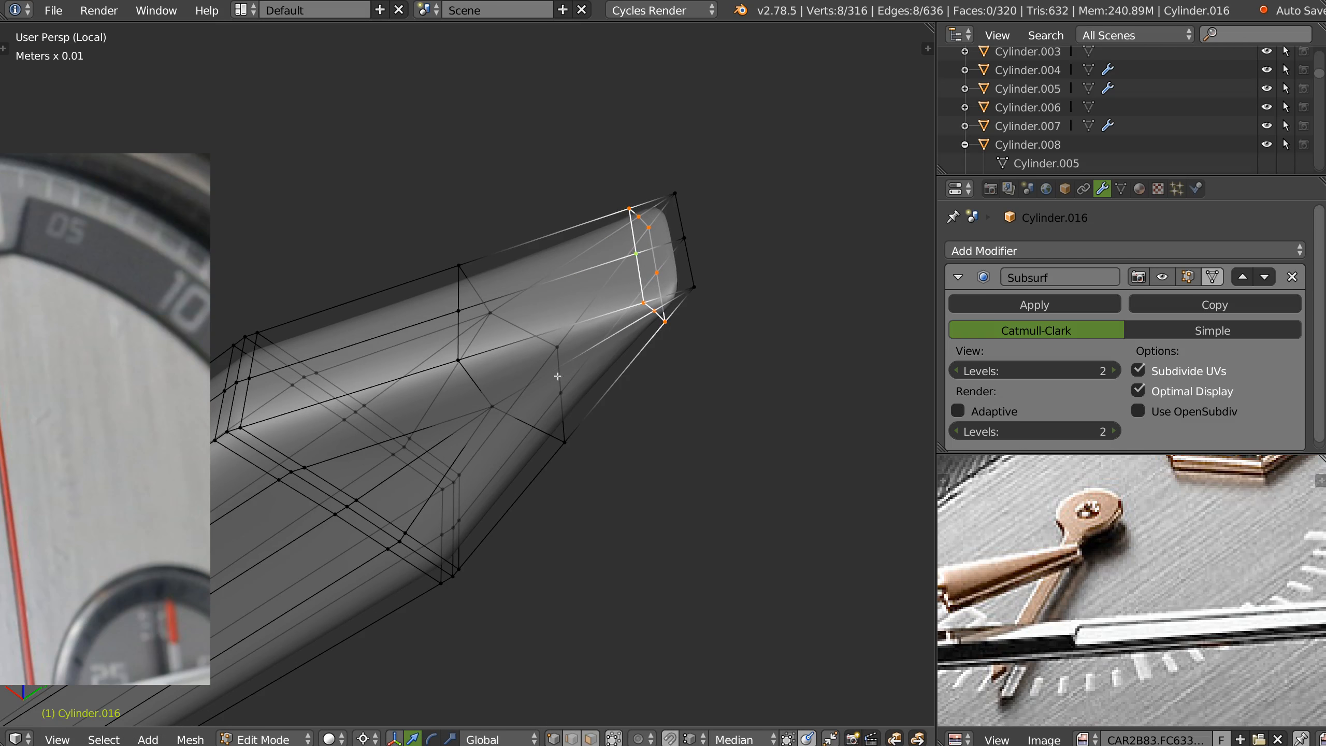
Inspect the finished hand outside Edit Mode, then examine the tip's side profile in the right view
middle_drag(653, 285, 517, 400)
key(Tab)
middle_drag(649, 309, 642, 470)
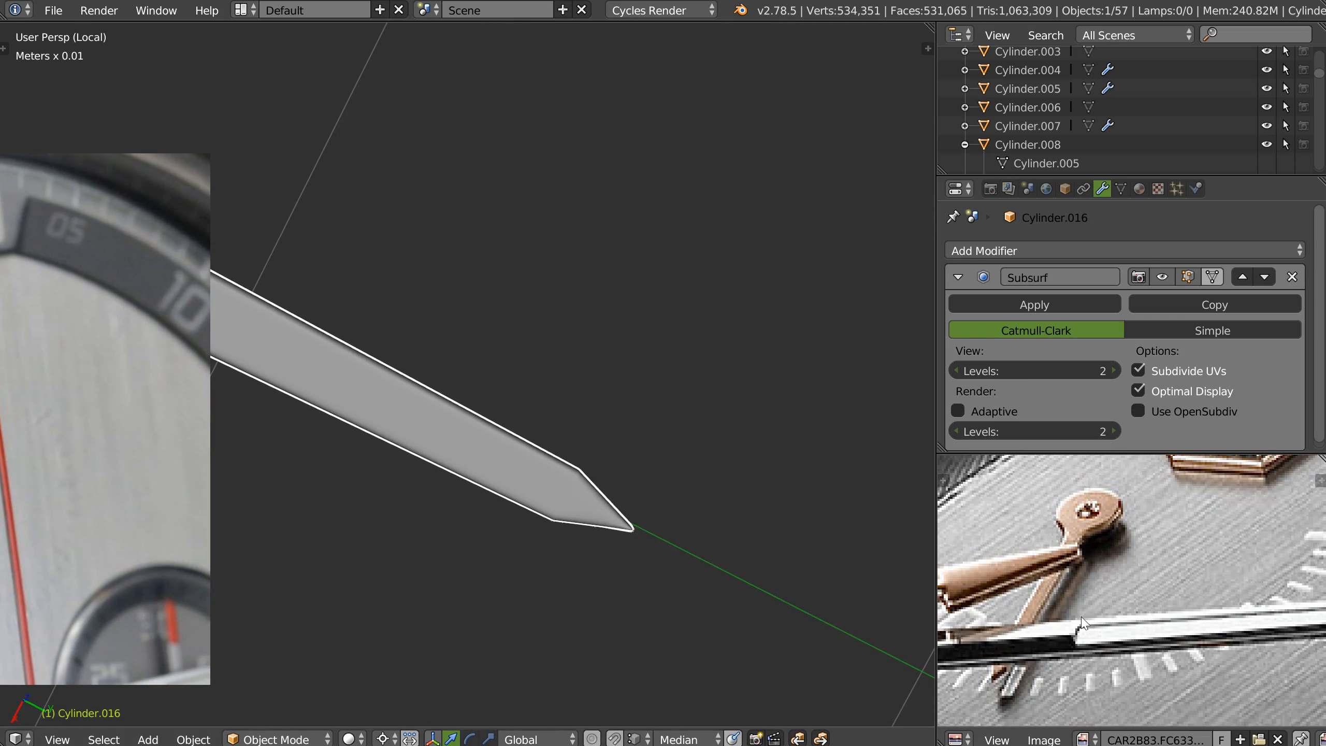
middle_drag(571, 379, 772, 373)
middle_drag(625, 327, 751, 316)
key(KP_3)
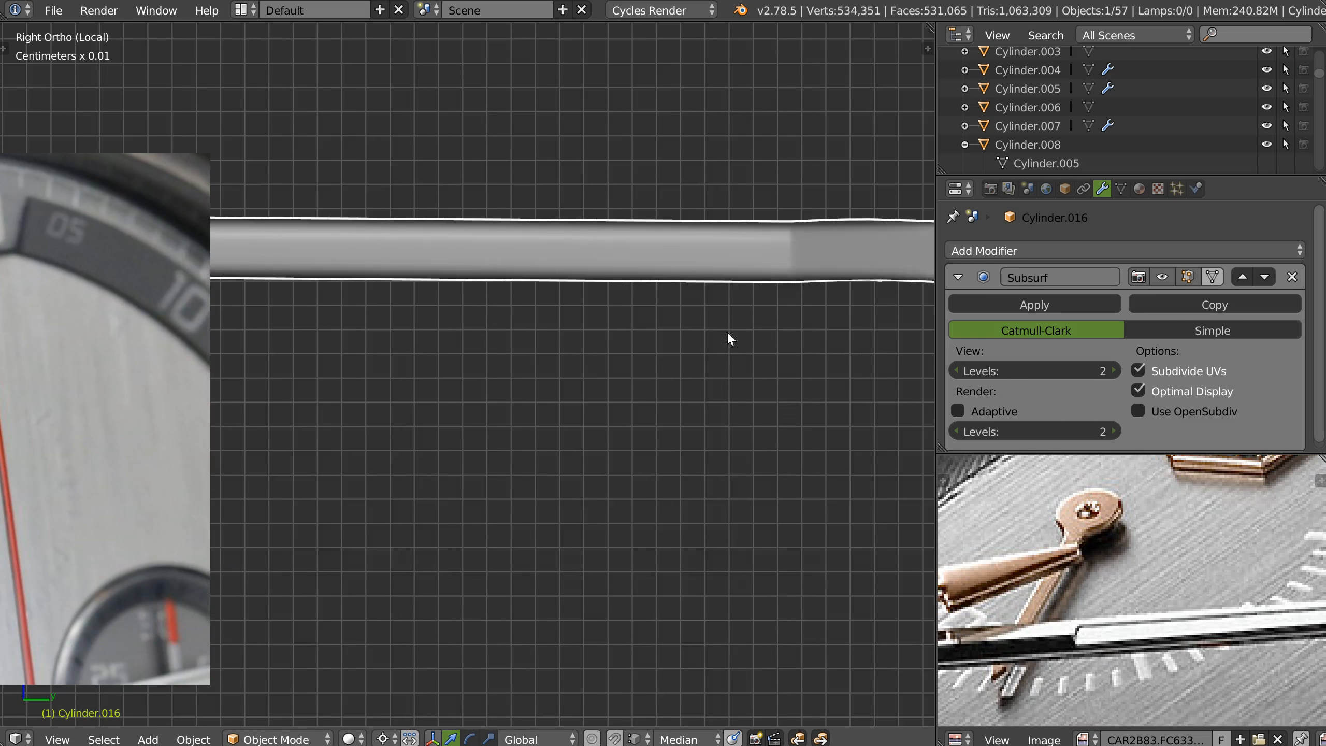
key(Tab)
scroll(520, 308, up, 3)
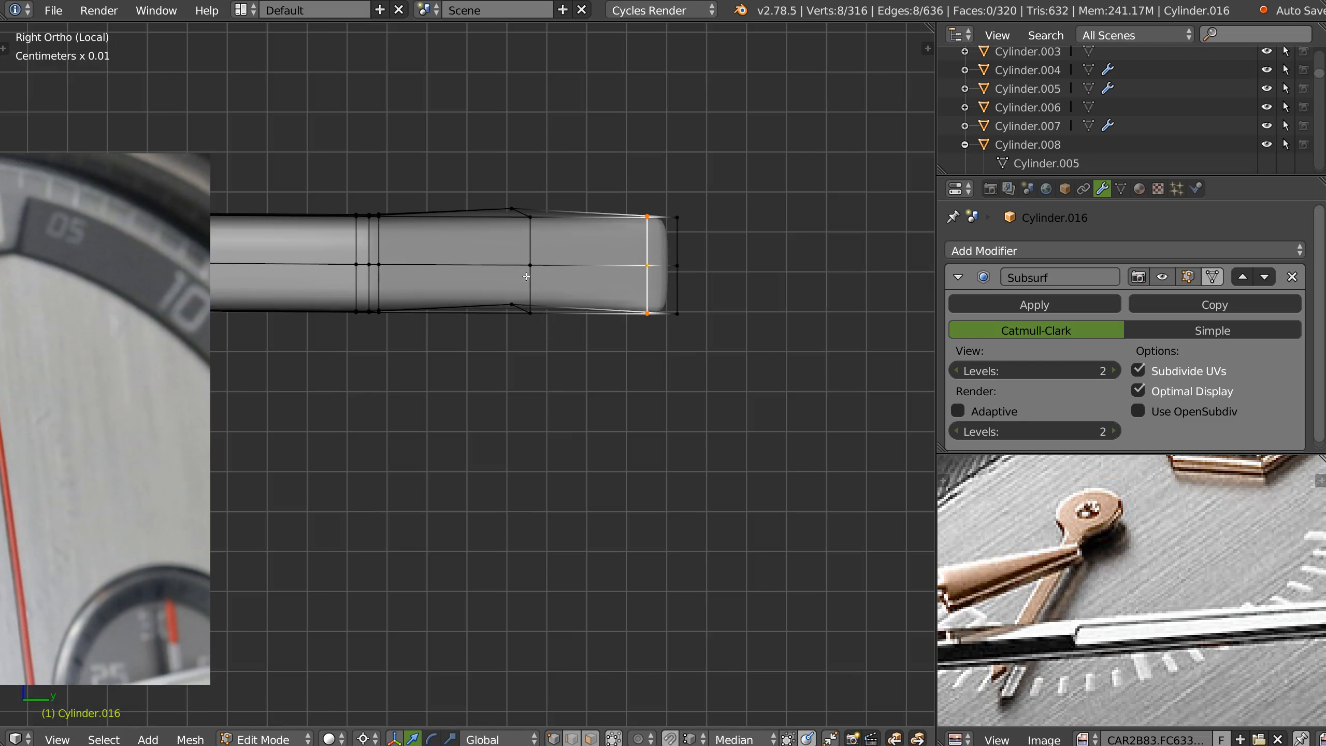
Select the stray vertex on the tip's underside and compare its height with the hub in the front view
right_click(511, 298)
scroll(511, 296, down, 5)
shift+middle_drag(511, 297, 651, 285)
shift+middle_drag(470, 309, 697, 312)
shift+middle_drag(478, 305, 746, 317)
scroll(746, 317, down, 3)
shift+middle_drag(601, 325, 681, 320)
shift+middle_drag(529, 323, 777, 310)
key(q)
click(449, 300)
key(q)
click(509, 340)
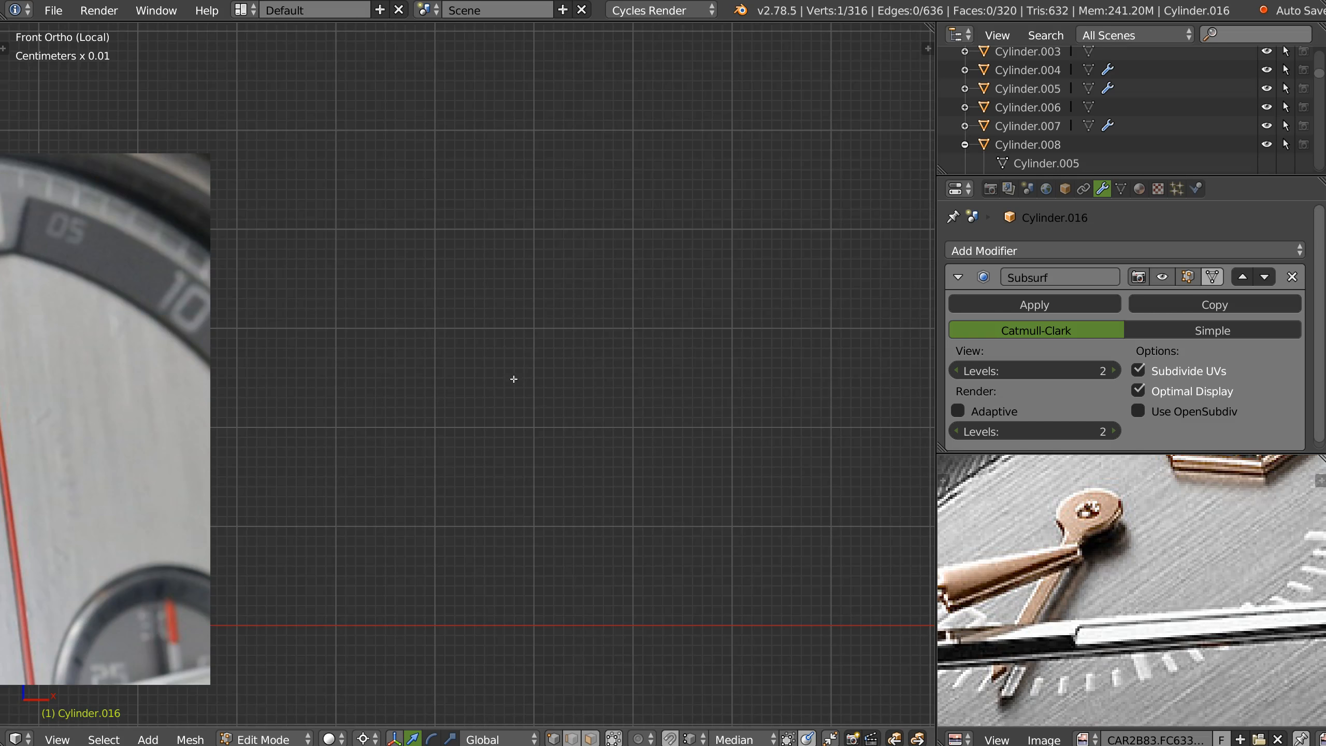
key(q)
click(428, 328)
key(KP_Decimal)
scroll(452, 399, up, 5)
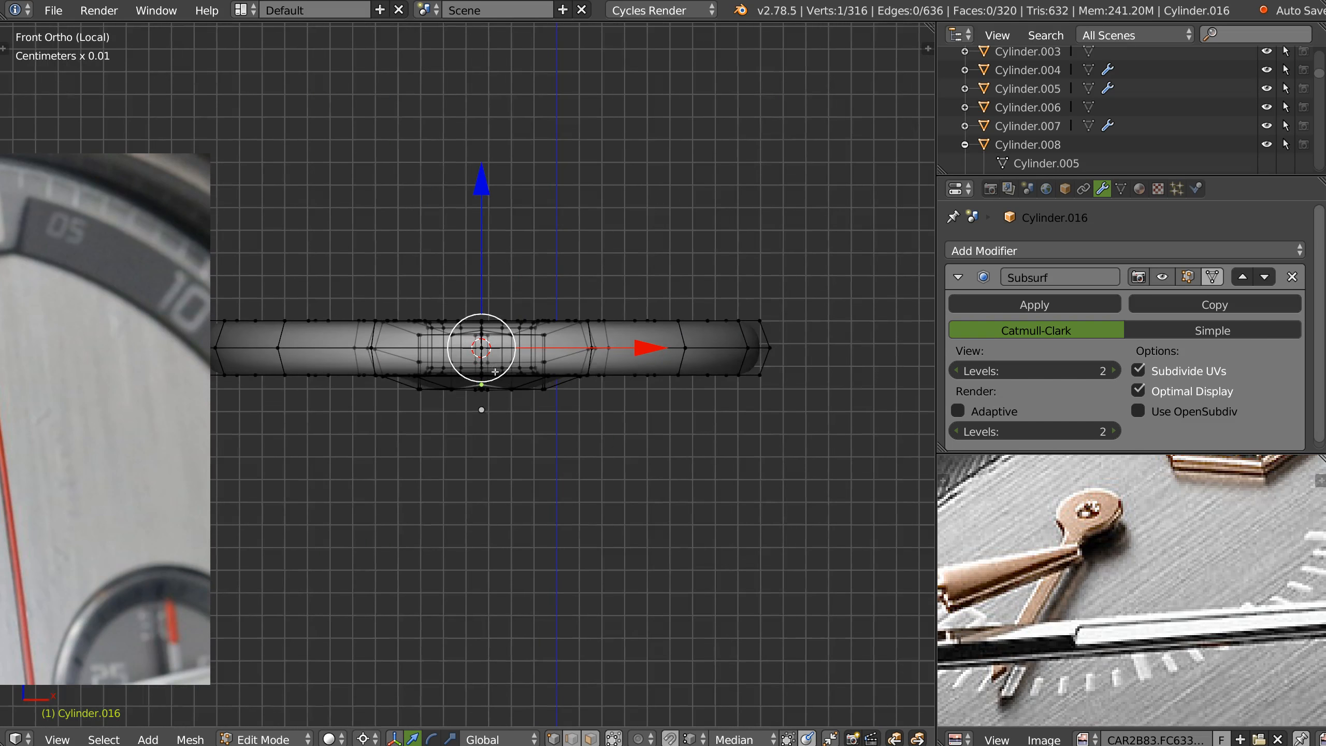
Flatten the tip's underside in the right view by aligning its vertices to their lowest Z position
key(a)
key(q)
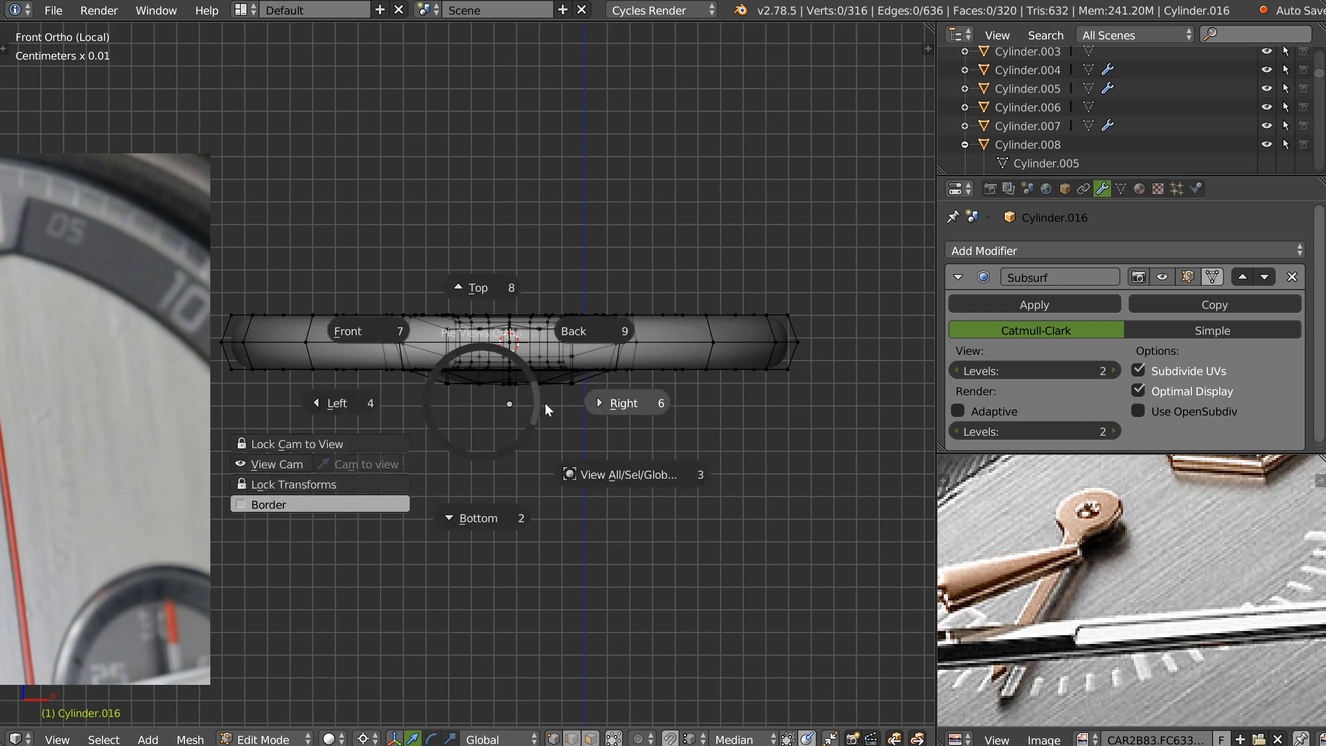
click(605, 401)
mouse_move(759, 391)
ctrl+mouse_down()
mouse_move(581, 365)
mouse_move(739, 366)
mouse_move(726, 334)
mouse_move(785, 332)
ctrl+mouse_up()
shift+right_click(711, 334)
ctrl+middle_drag(623, 354, 688, 368)
key(alt+x)
click(545, 477)
ctrl+middle_drag(616, 424, 491, 418)
shift+middle_drag(491, 371, 509, 335)
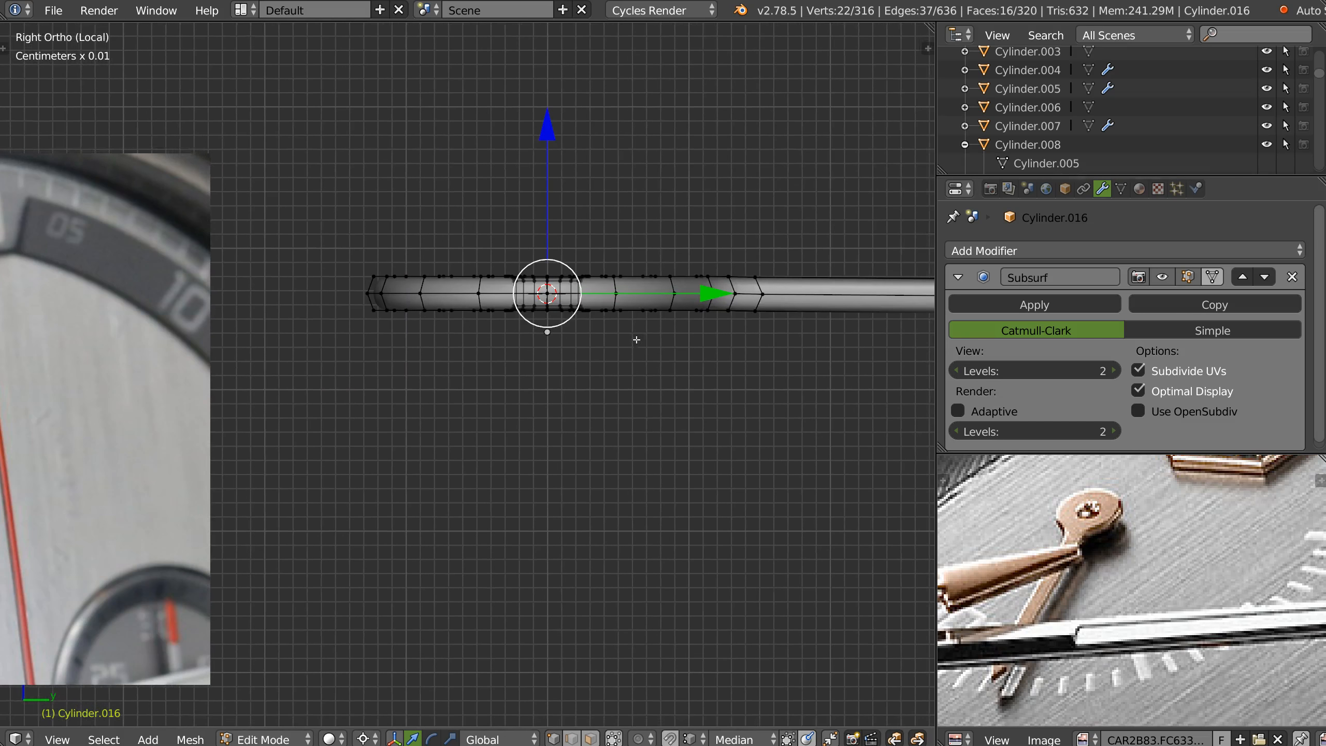
Align the mid-height edge loop around the hand's sides to its highest Z position
ctrl+middle_drag(634, 337, 690, 353)
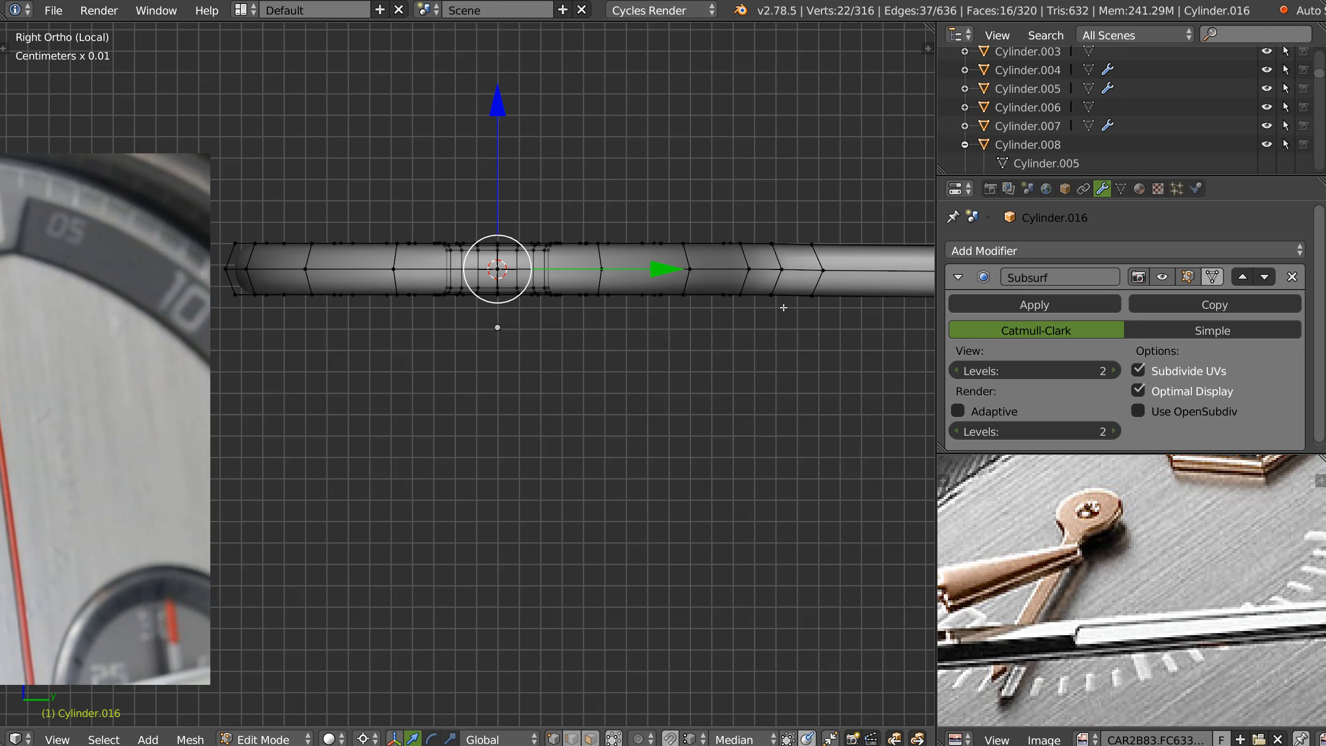
shift+middle_drag(788, 313, 555, 289)
alt+right_click(481, 254)
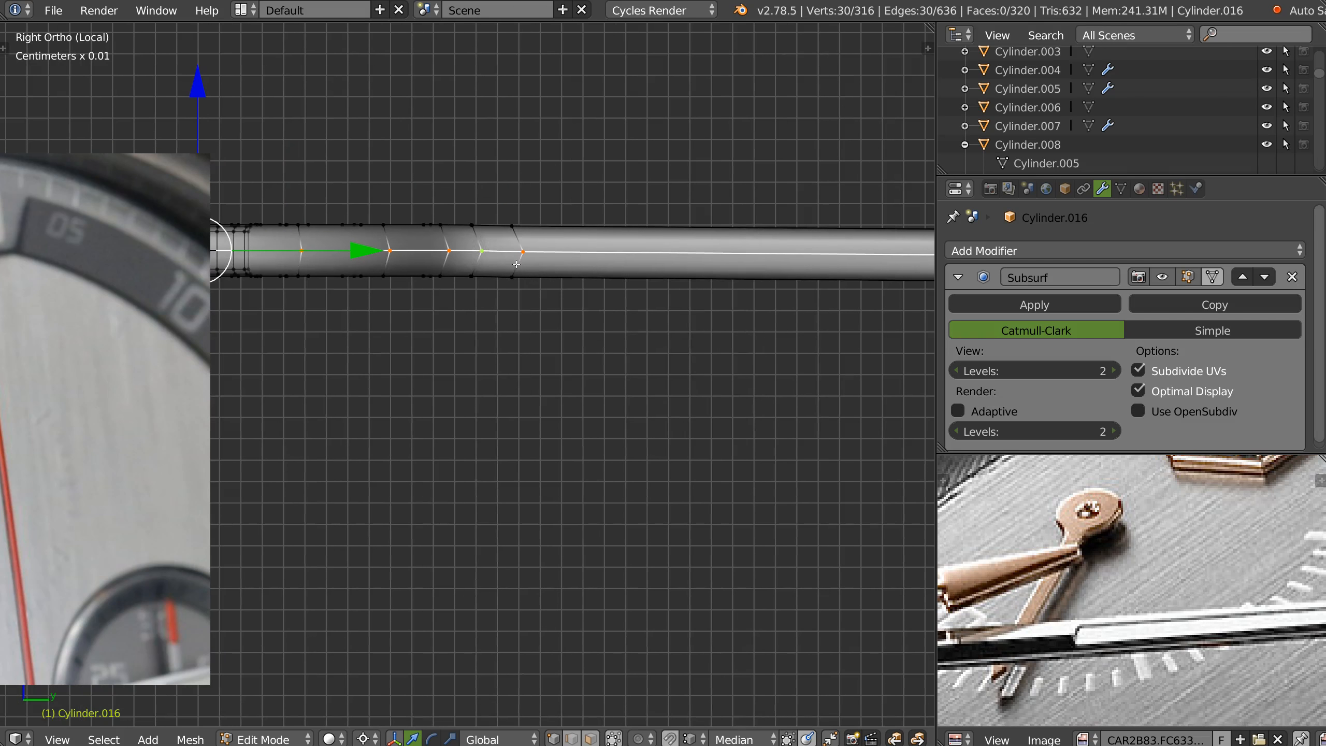
key(alt+x)
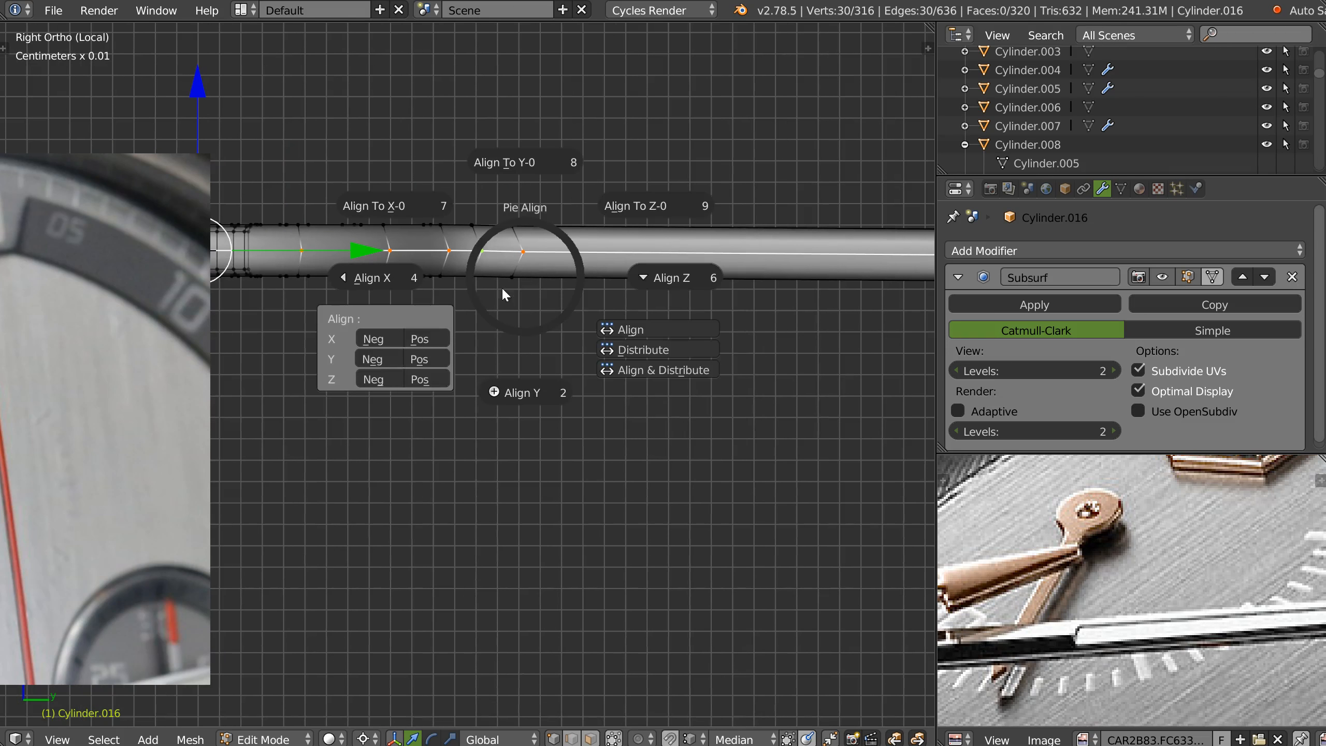
click(420, 380)
Dissolve the four support loops around both rims of the hub hole
scroll(755, 250, down, 3)
middle_drag(613, 291, 609, 348)
scroll(506, 161, up, 4)
scroll(549, 240, up, 2)
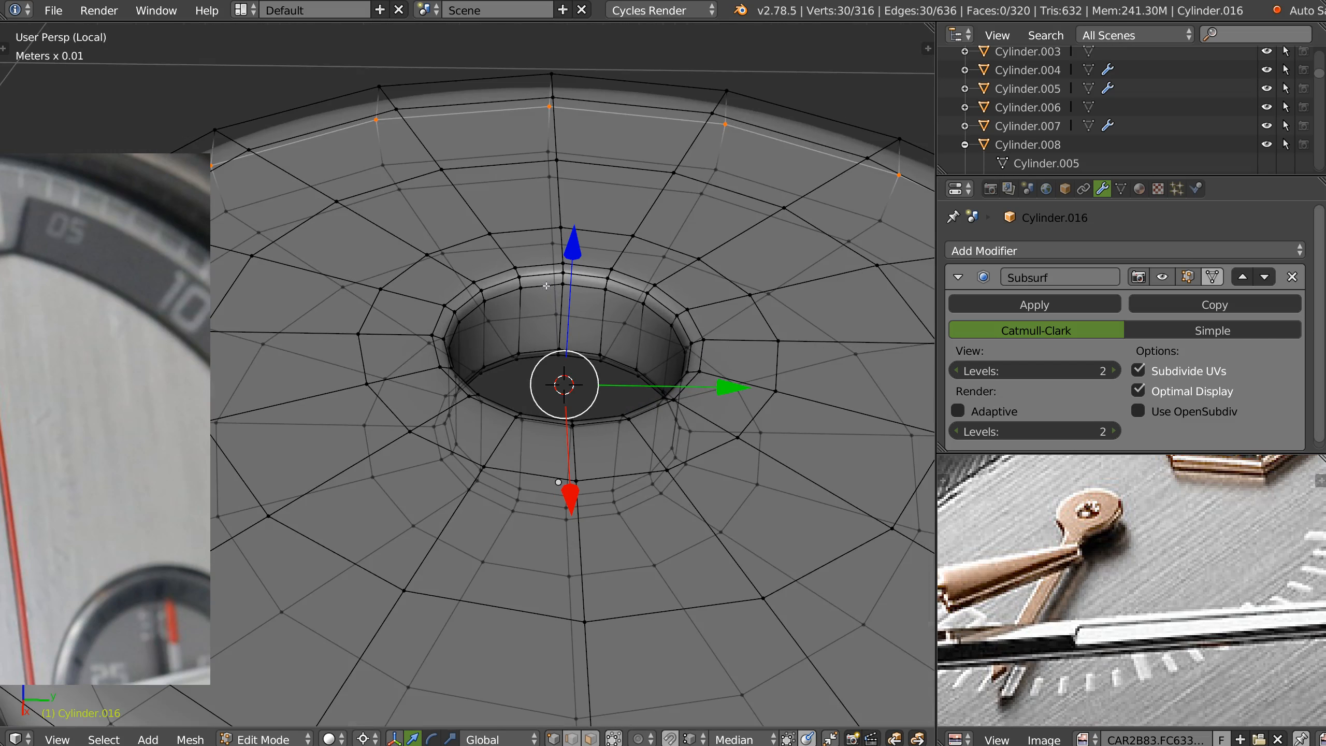
alt+click(529, 266)
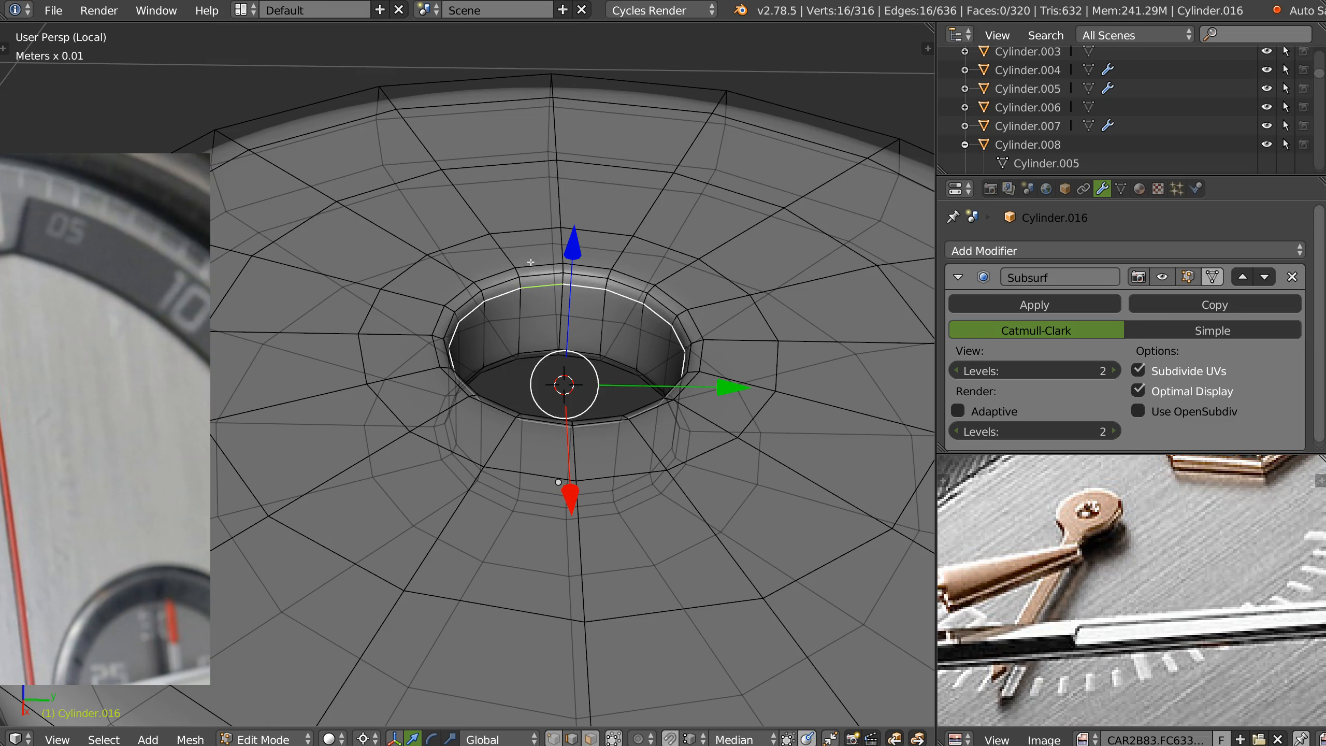
middle_drag(527, 362, 557, 406)
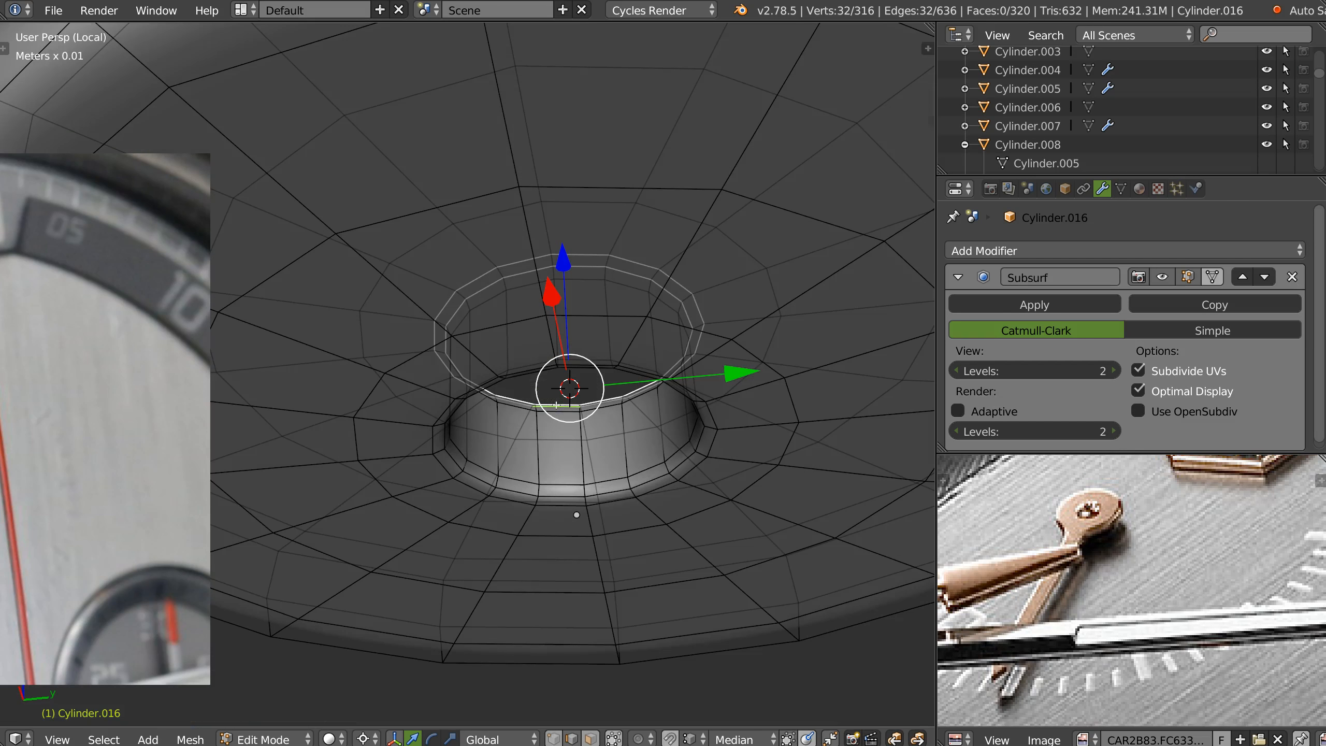
alt+shift+click(558, 500)
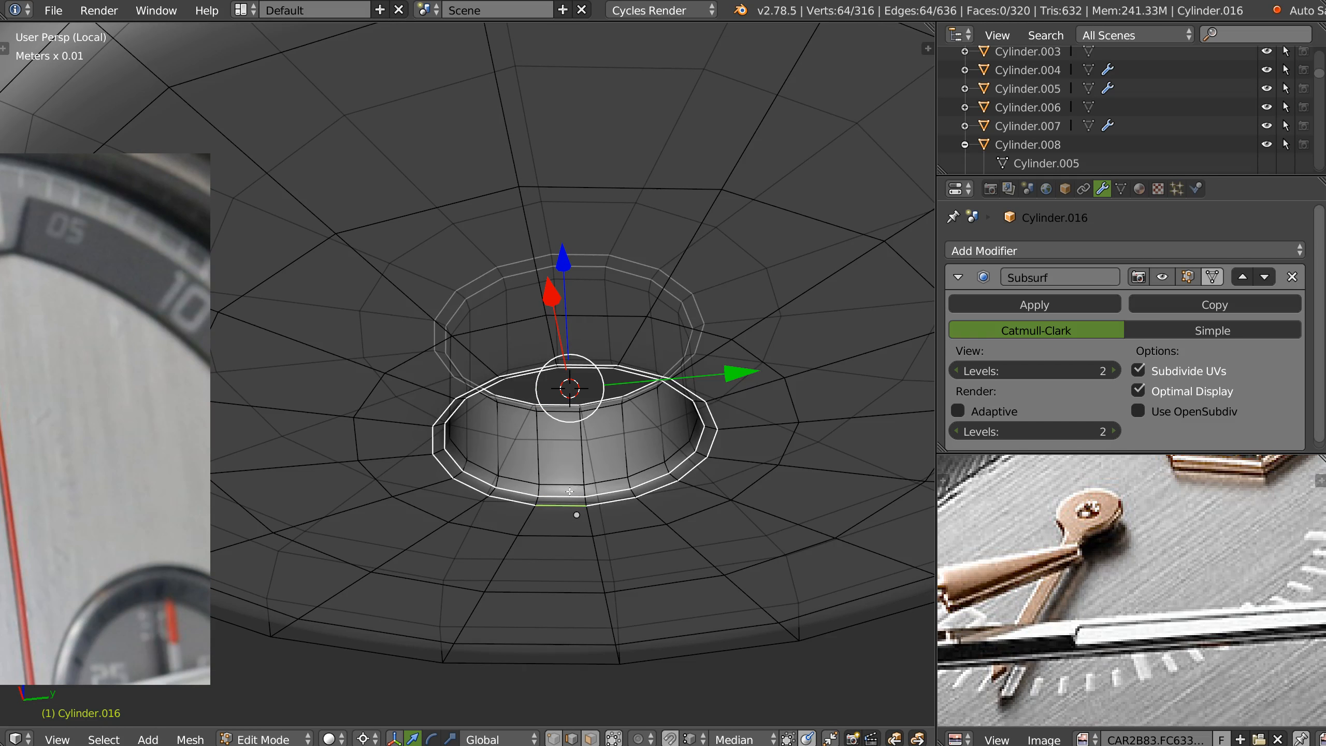
key(ctrl+x)
Move the hub hole's two remaining rim loops along Z so each sits flush with its surrounding face
alt+click(557, 462)
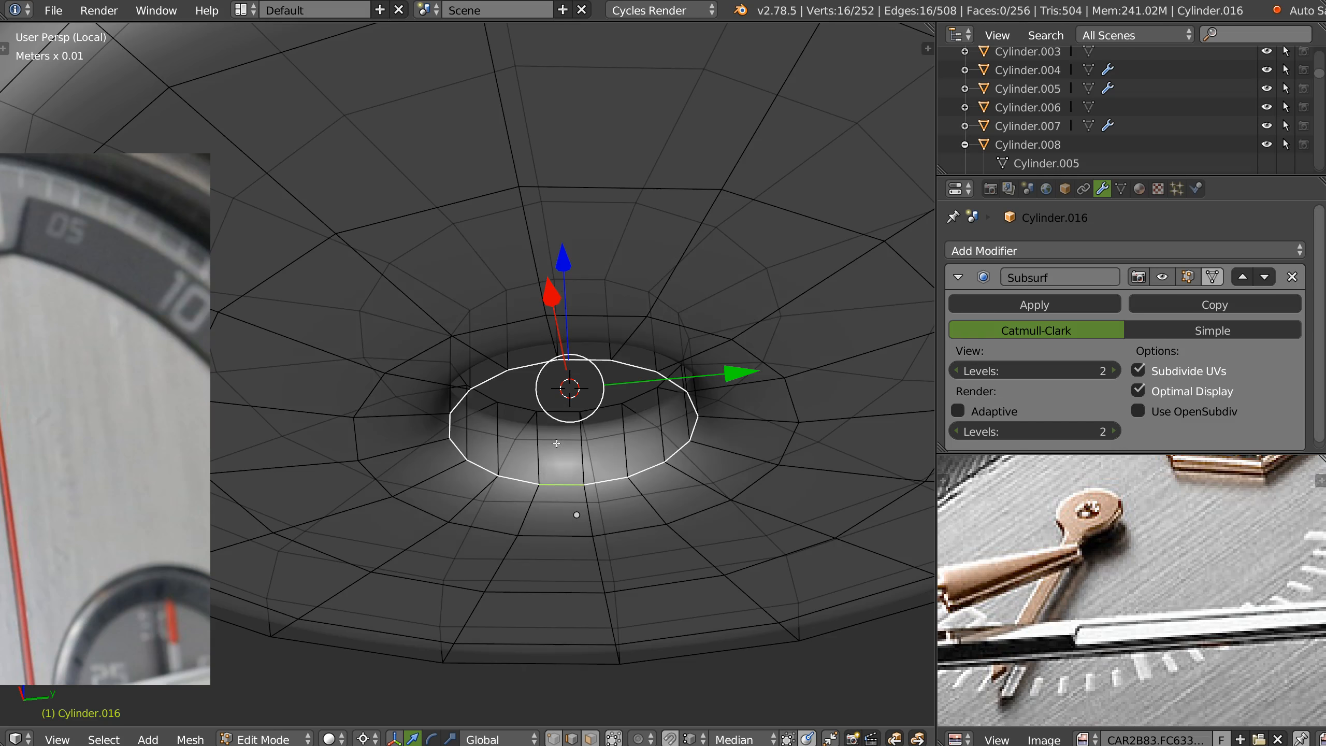
drag(551, 301, 483, 394)
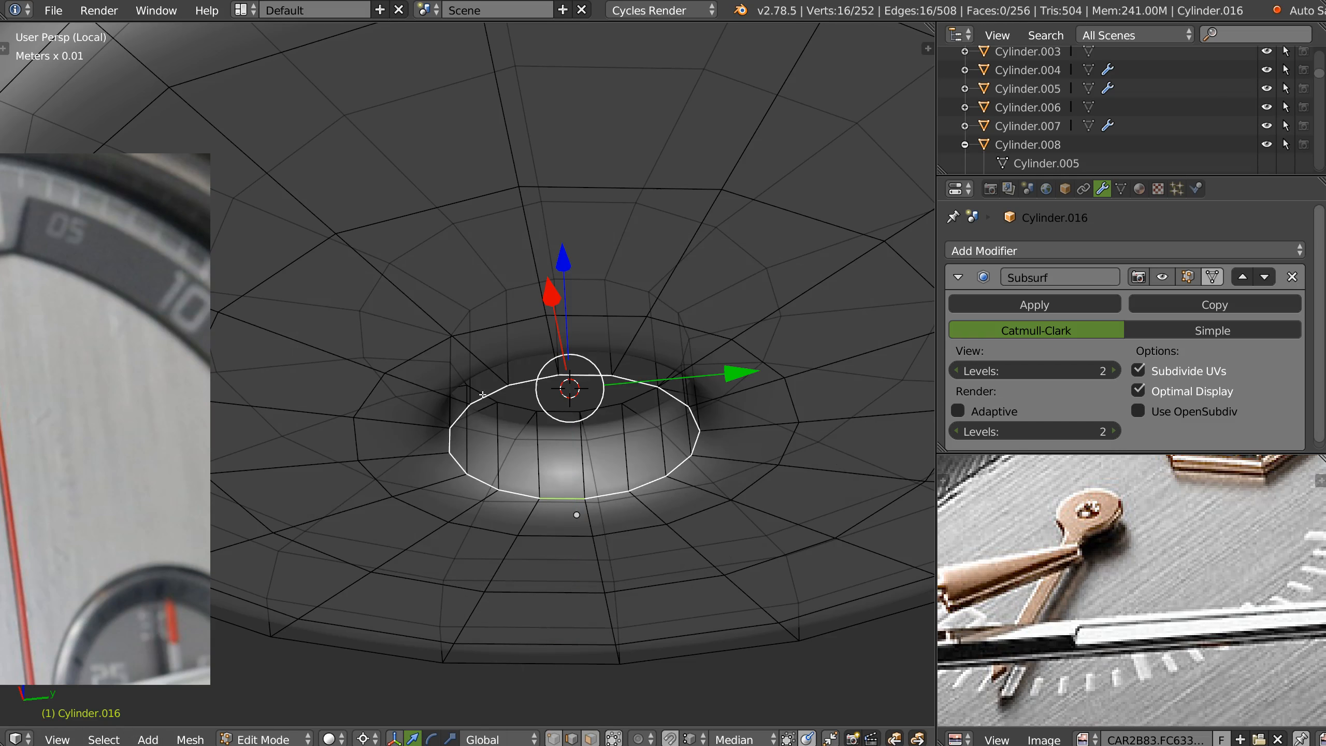
alt+right_click(518, 289)
drag(562, 253, 452, 224)
Compare the tip's height with the hub in side and front views, using vertex selection on the tip's underside
scroll(623, 359, down, 3)
key(KP_3)
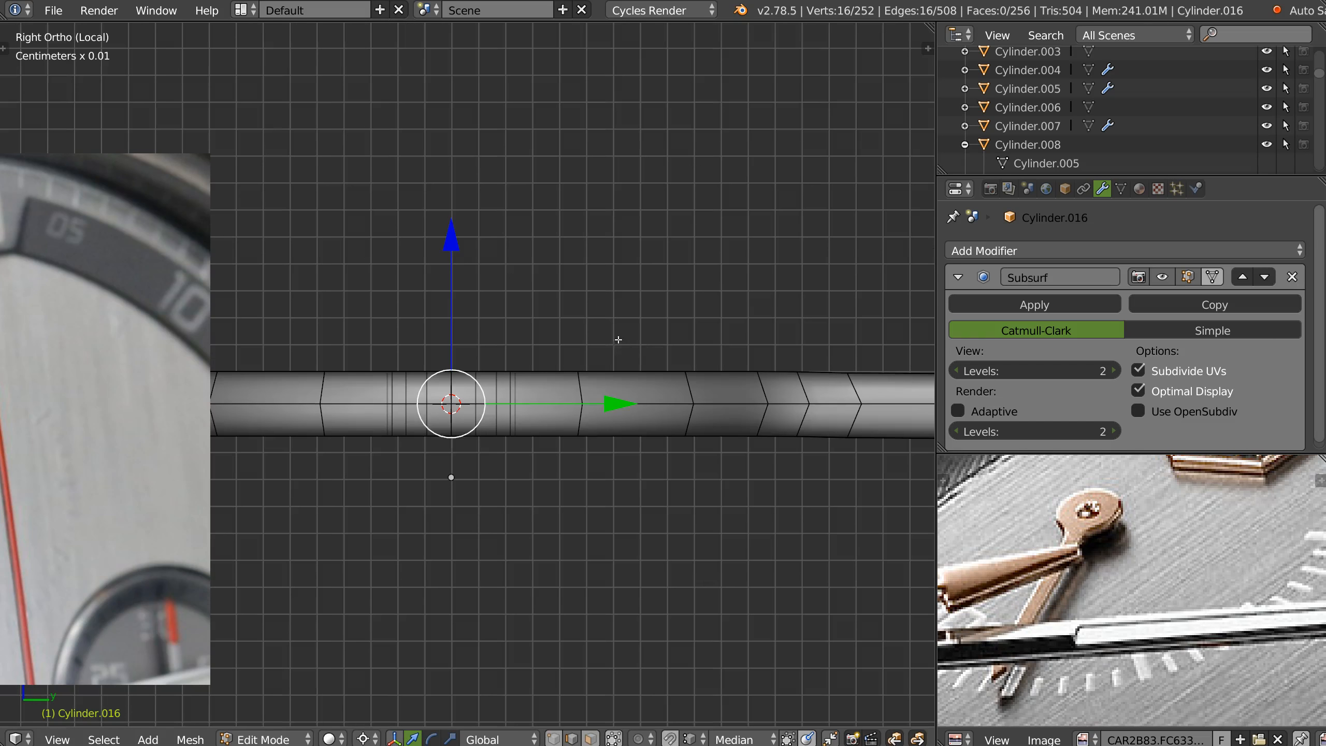
key(KP_1)
scroll(631, 460, up, 4)
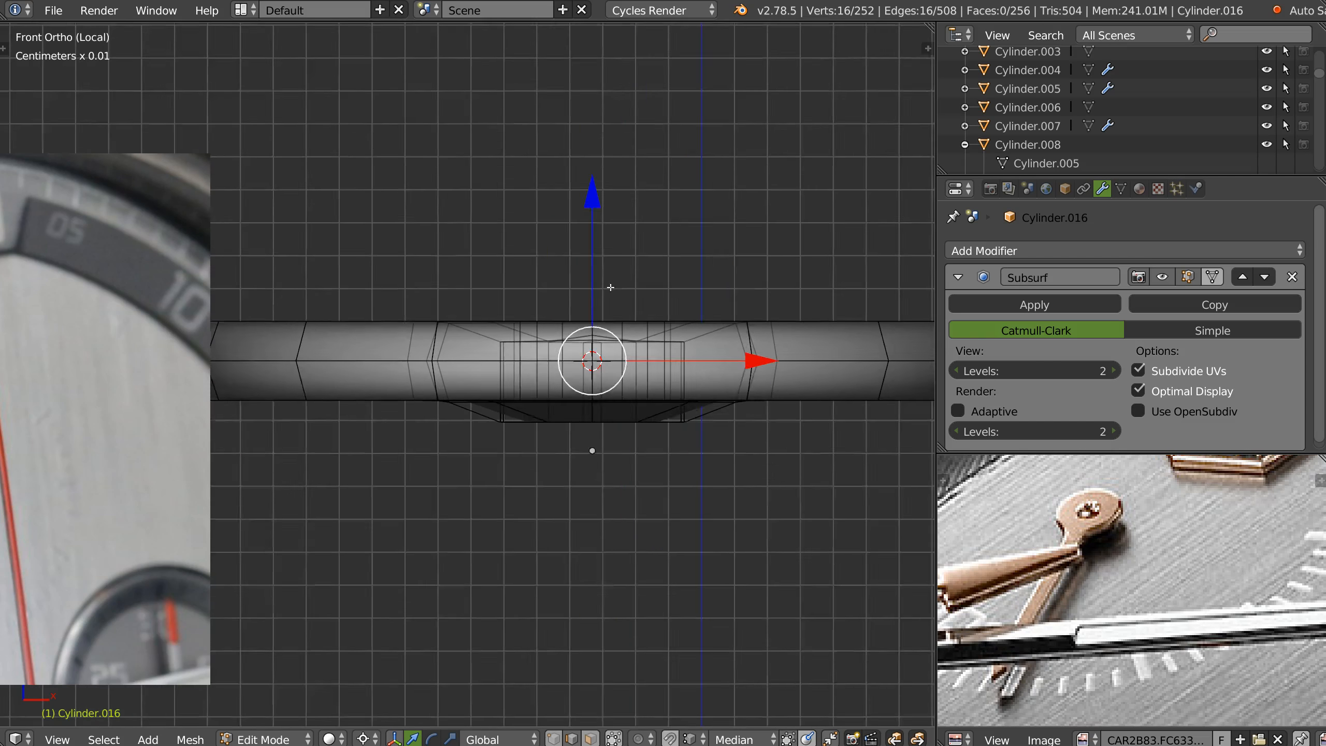
key(ctrl+Tab)
key(1)
right_click(588, 424)
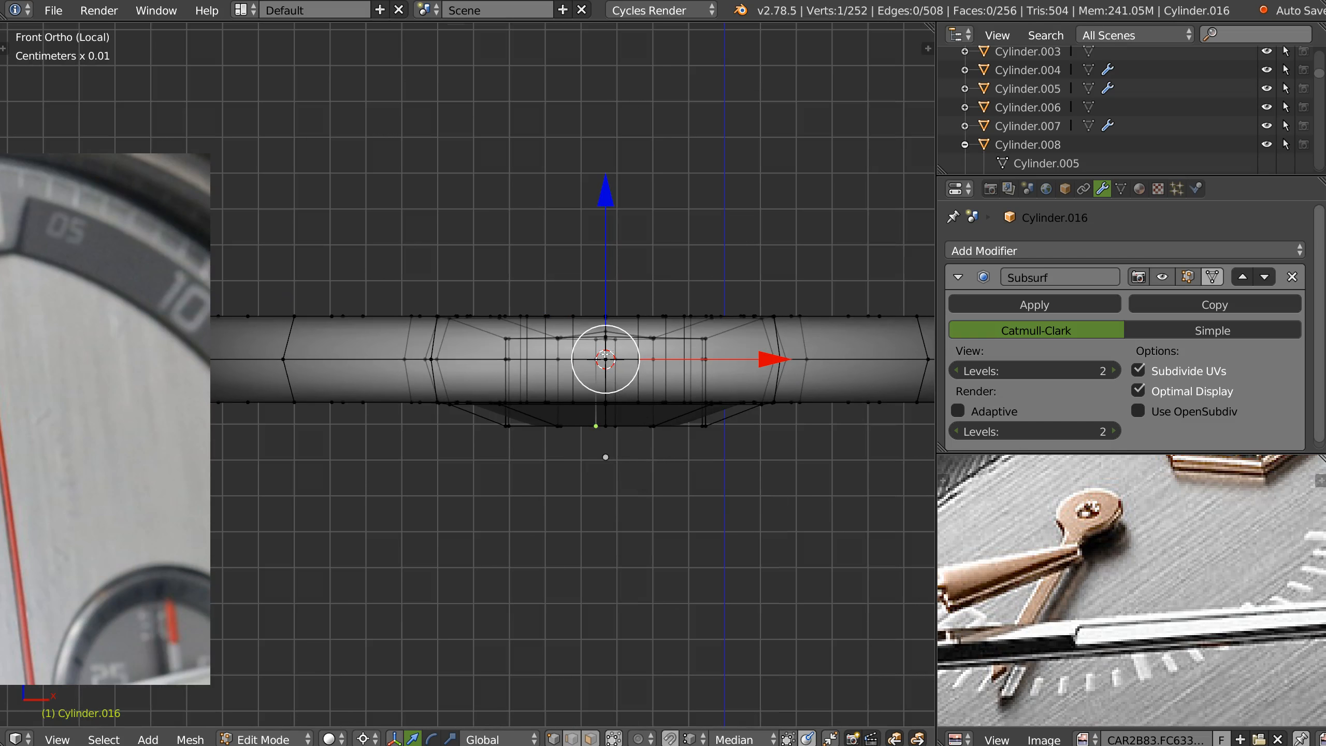
key(KP_3)
ctrl+middle_drag(714, 303, 606, 394)
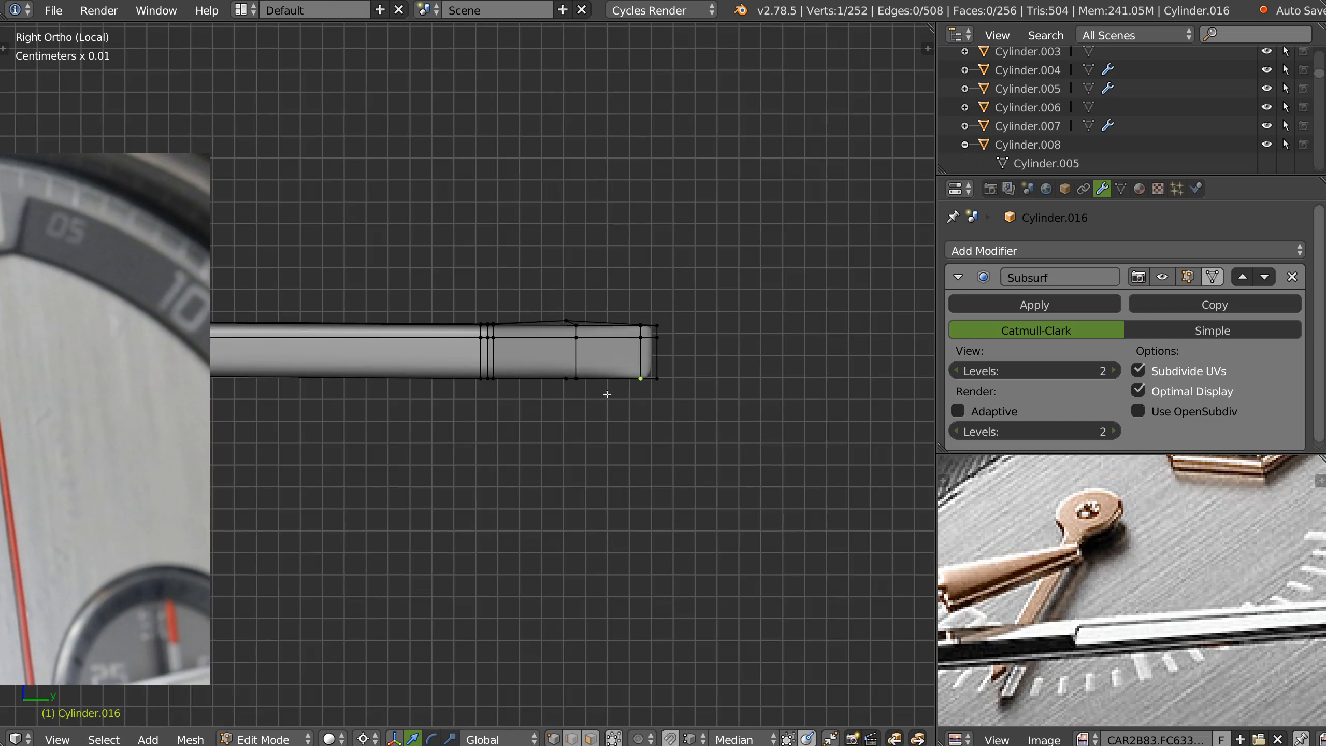
Flatten the tip's top side by aligning its upper vertices to their lowest Z position
ctrl+middle_drag(548, 322, 610, 282)
right_click(462, 331)
mouse_move(433, 318)
ctrl+mouse_down()
mouse_move(606, 335)
mouse_move(711, 318)
ctrl+mouse_up()
mouse_move(630, 323)
ctrl+mouse_down()
mouse_move(547, 282)
mouse_move(266, 316)
mouse_move(564, 284)
ctrl+mouse_up()
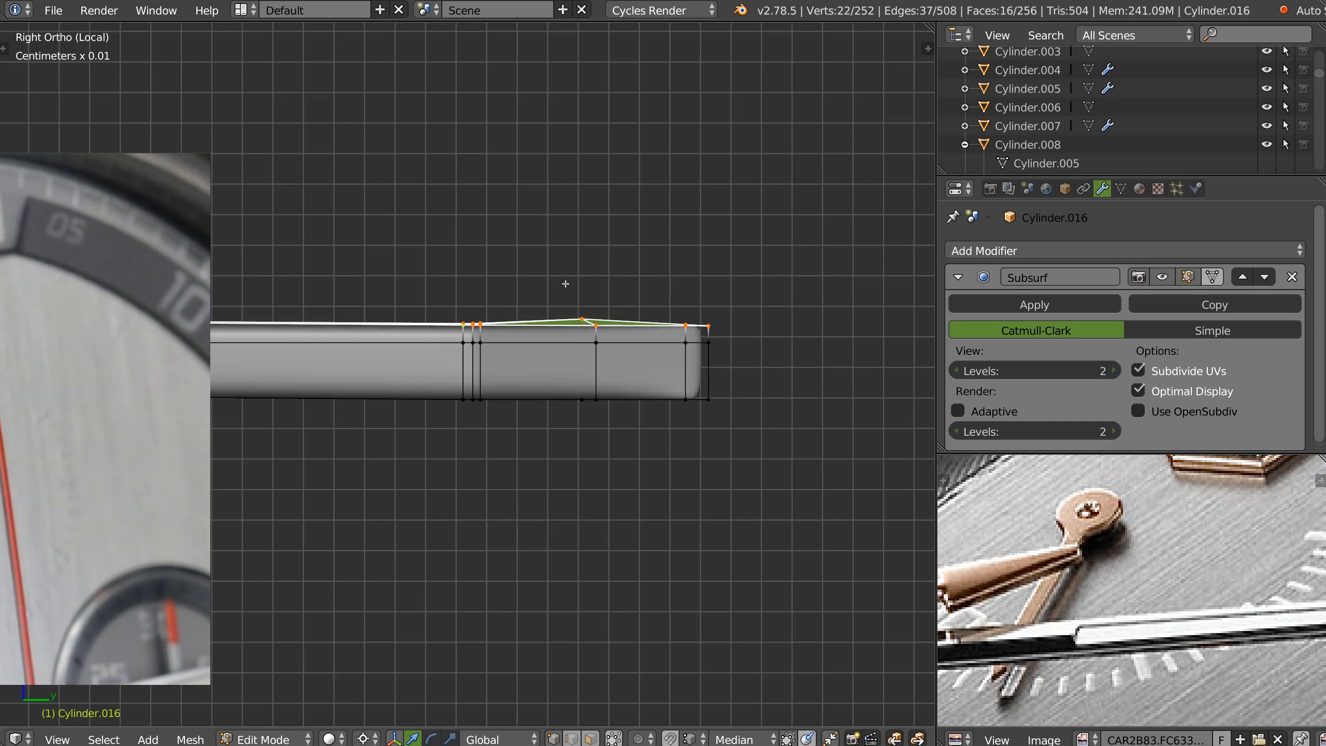
key(alt+x)
click(384, 441)
Select the whole pointed tip, switch the pivot from the 3D cursor to the selection's centre, and raise it level with the hub
mouse_move(428, 267)
ctrl+mouse_down()
mouse_move(575, 469)
mouse_move(773, 261)
ctrl+mouse_up()
scroll(767, 267, down, 6)
shift+middle_drag(491, 335, 779, 348)
ctrl+scroll(676, 286, up, 6)
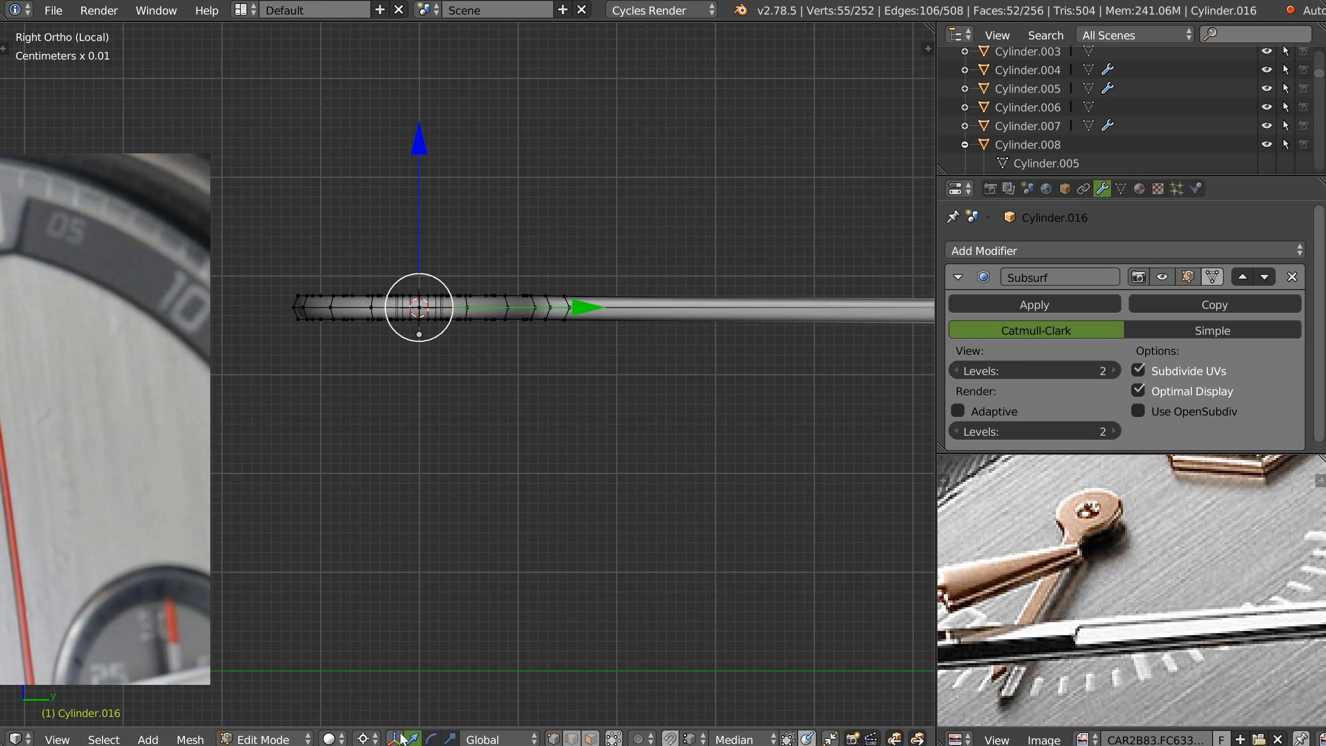
click(364, 739)
click(394, 655)
ctrl+scroll(485, 516, down, 2)
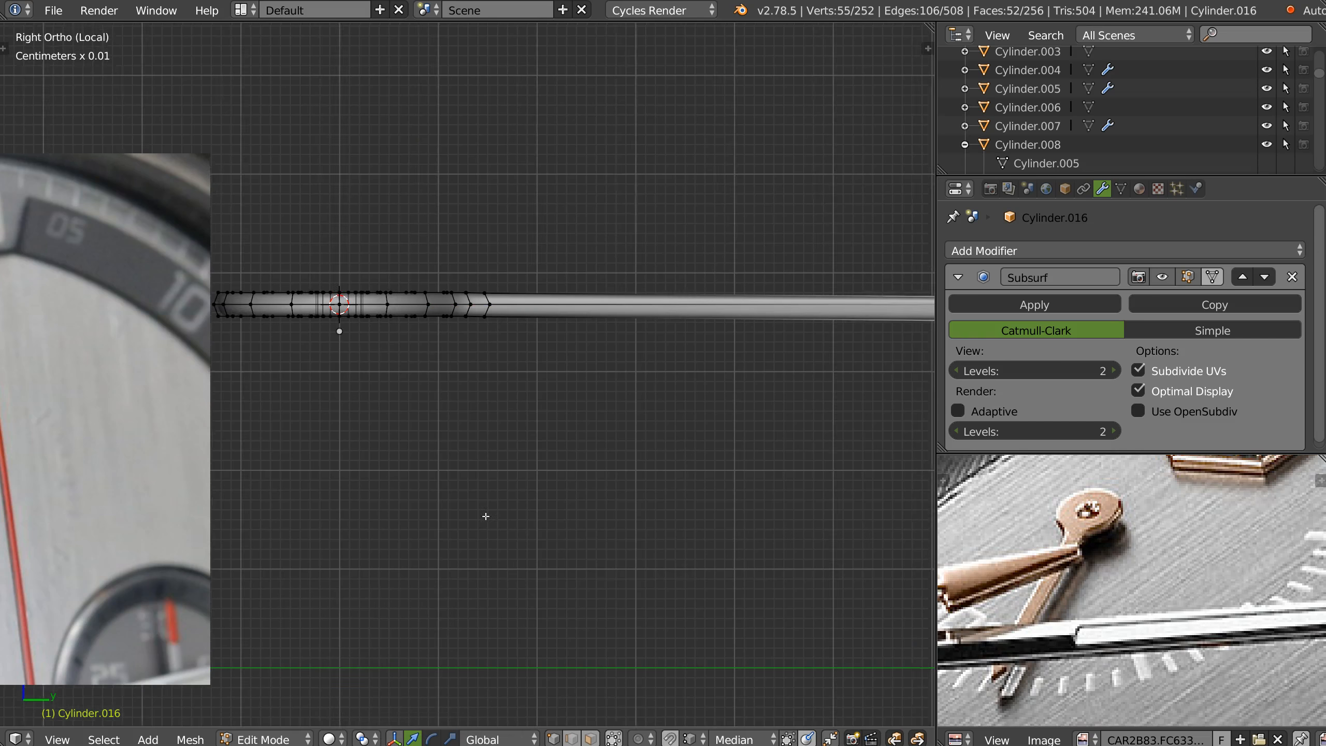
ctrl+scroll(485, 516, down, 4)
ctrl+scroll(450, 444, up, 9)
ctrl+scroll(370, 397, down, 4)
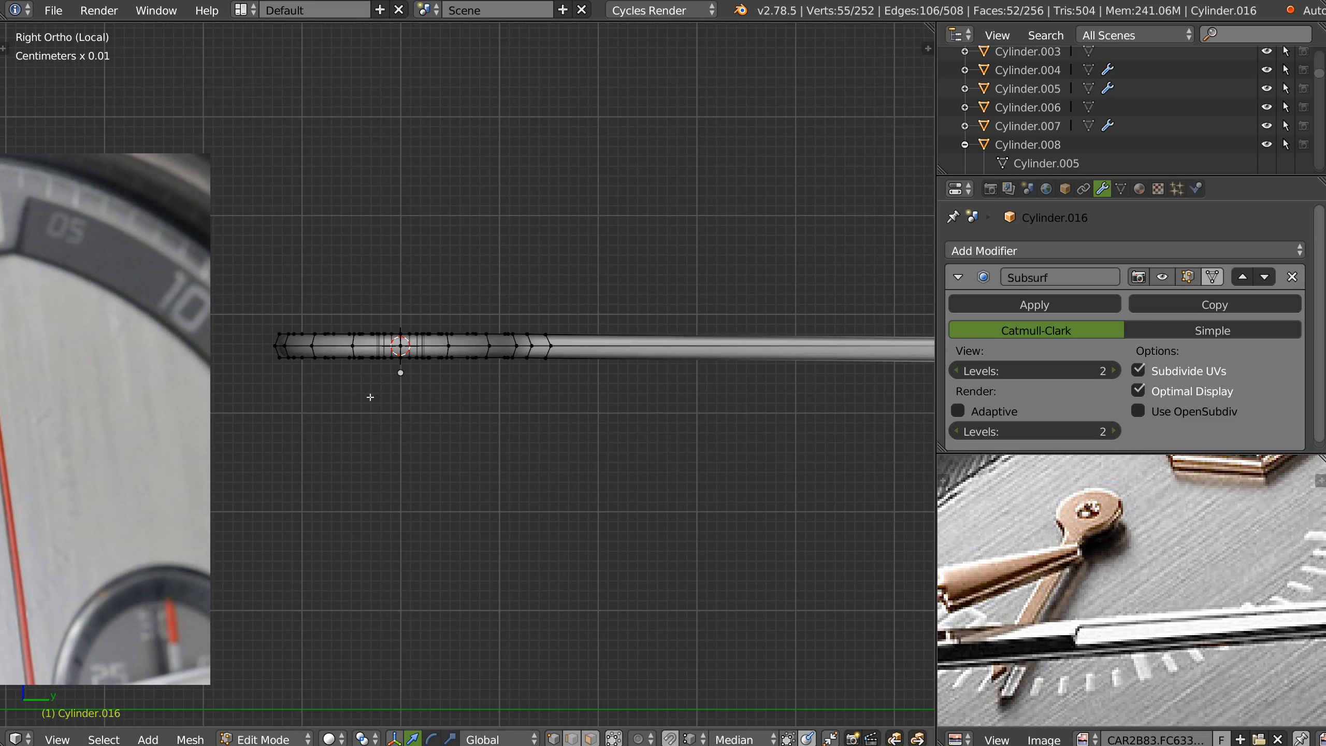
key(KP_Decimal)
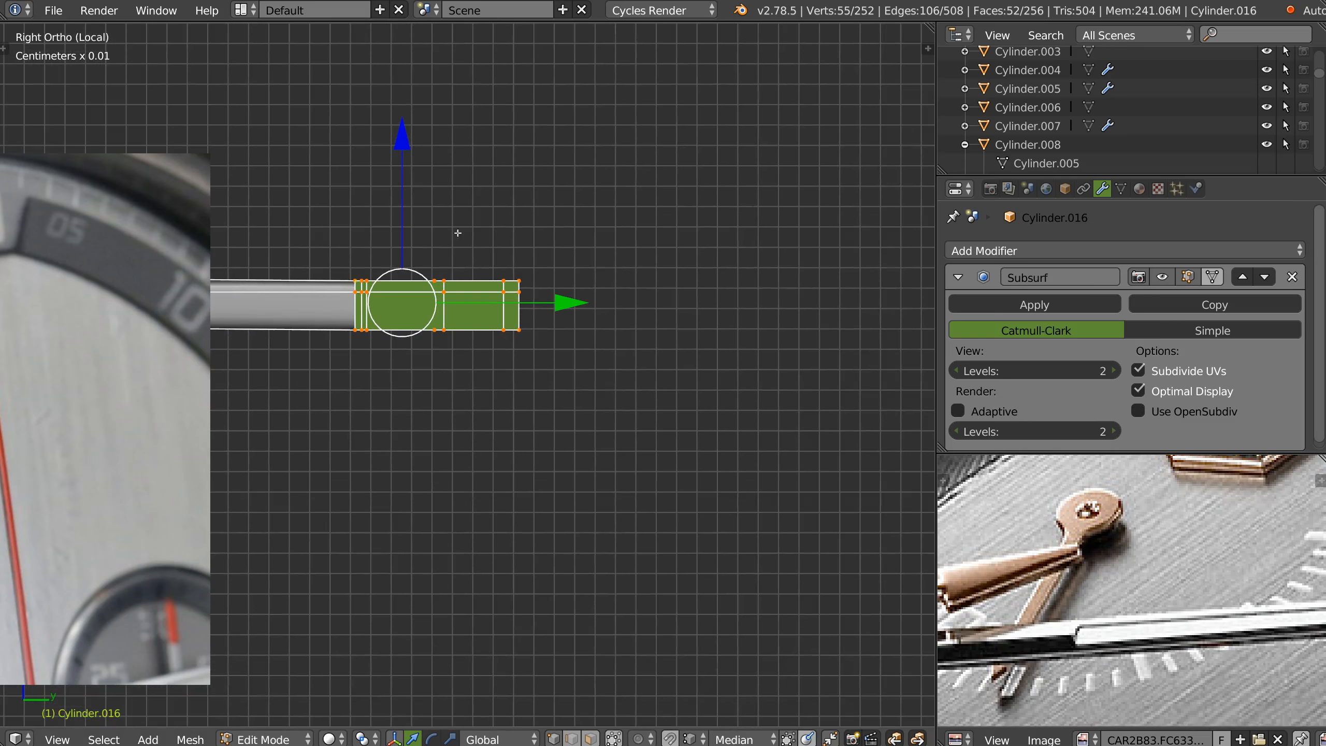
drag(401, 155, 408, 137)
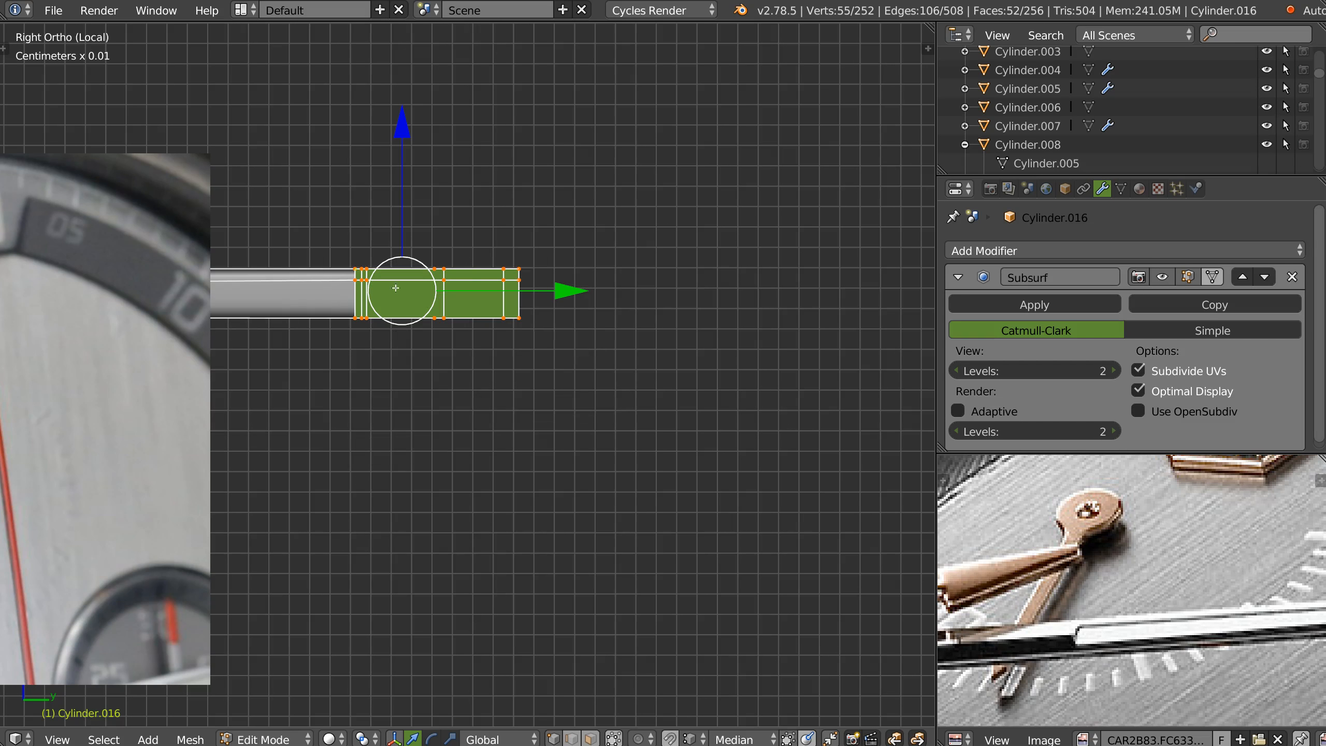
Select the mid-height vertices along the tip's sides and lower them on Z to the middle of its thickness
alt+right_click(470, 283)
key(KP_Decimal)
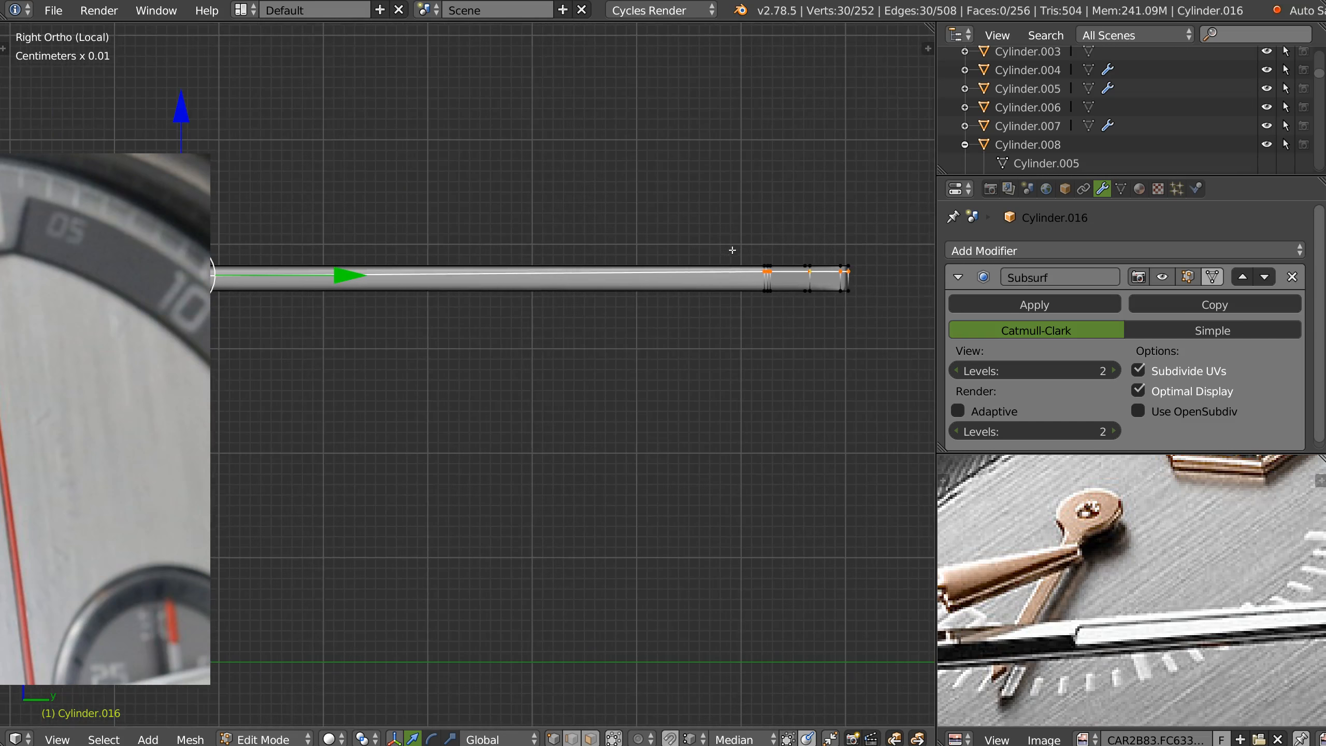
shift+middle_drag(586, 259, 502, 262)
shift+middle_drag(822, 271, 148, 284)
shift+middle_drag(815, 251, 601, 275)
scroll(530, 296, up, 7)
shift+middle_drag(229, 306, 383, 293)
right_click(383, 292)
mouse_move(384, 293)
ctrl+mouse_down()
mouse_move(695, 319)
mouse_move(714, 286)
ctrl+mouse_up()
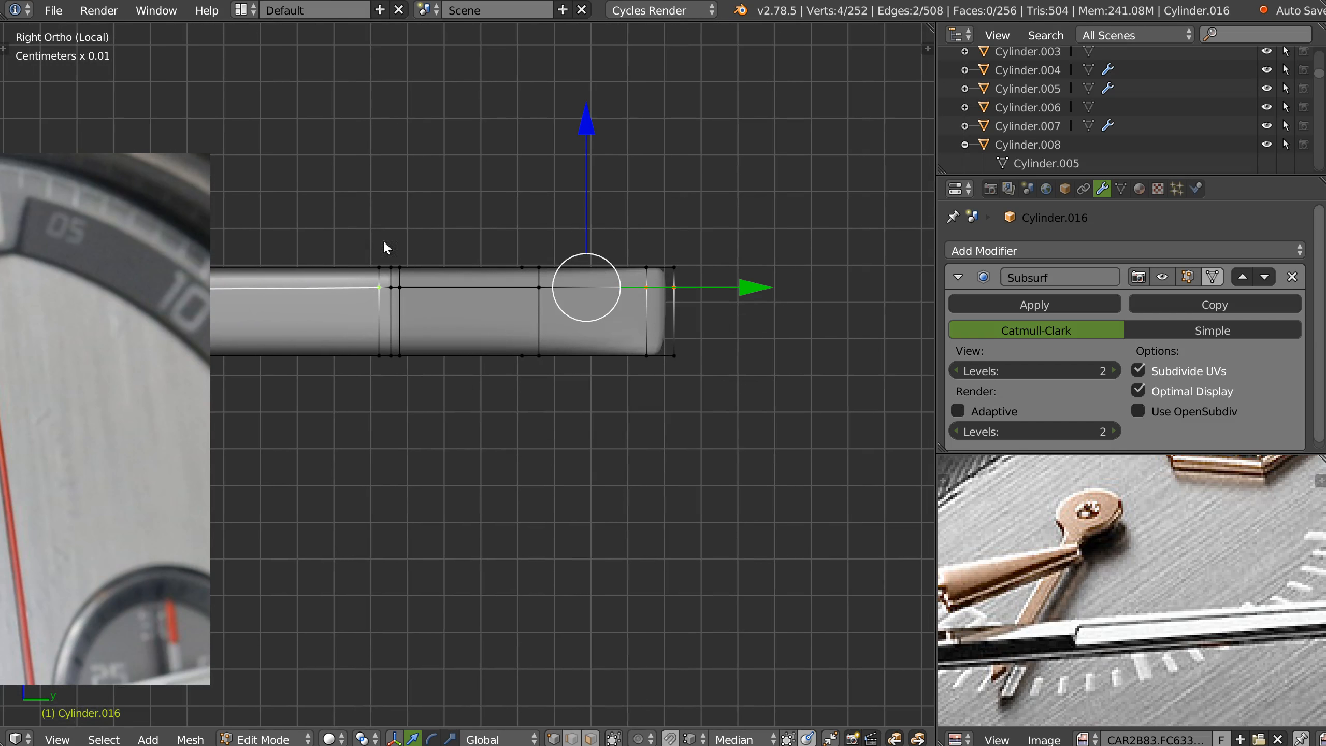
ctrl+drag(672, 316, 630, 278)
ctrl+drag(428, 277, 495, 255)
drag(525, 141, 518, 160)
key(ctrl+z)
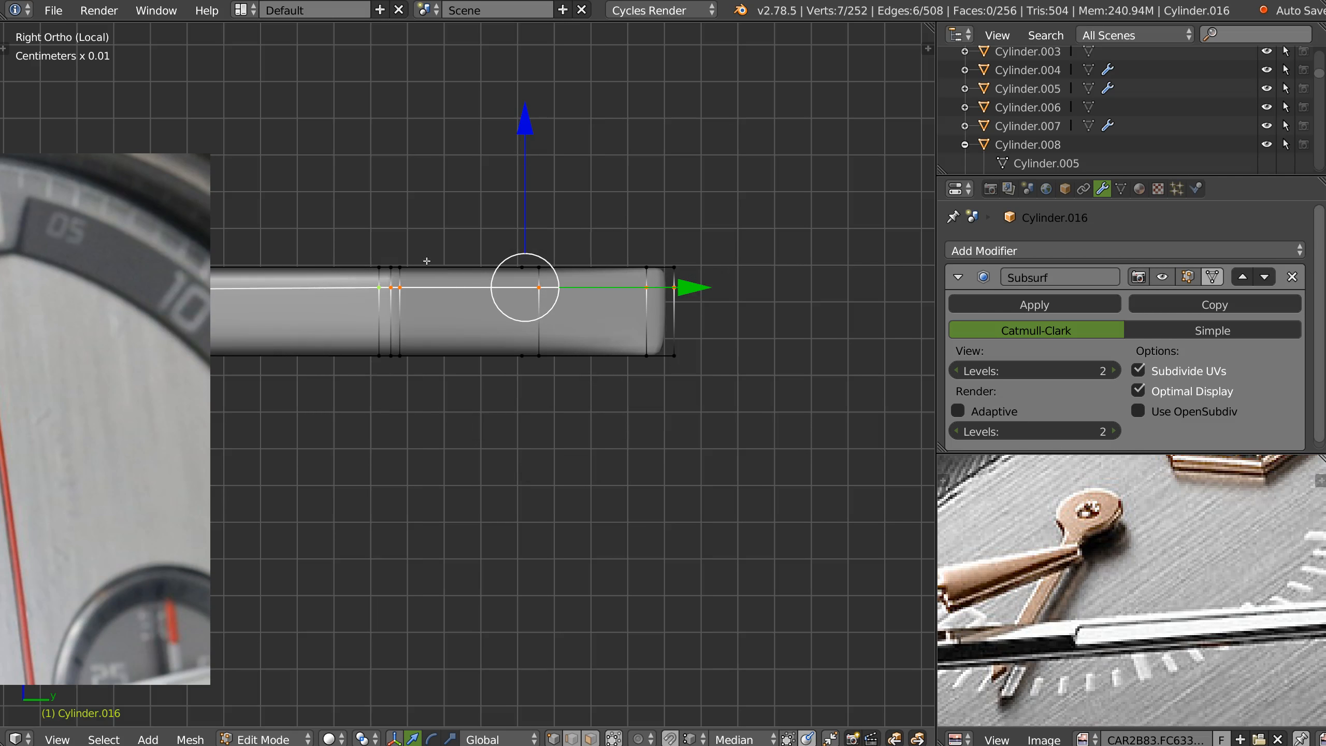
ctrl+drag(383, 316, 710, 281)
ctrl+drag(391, 281, 397, 277)
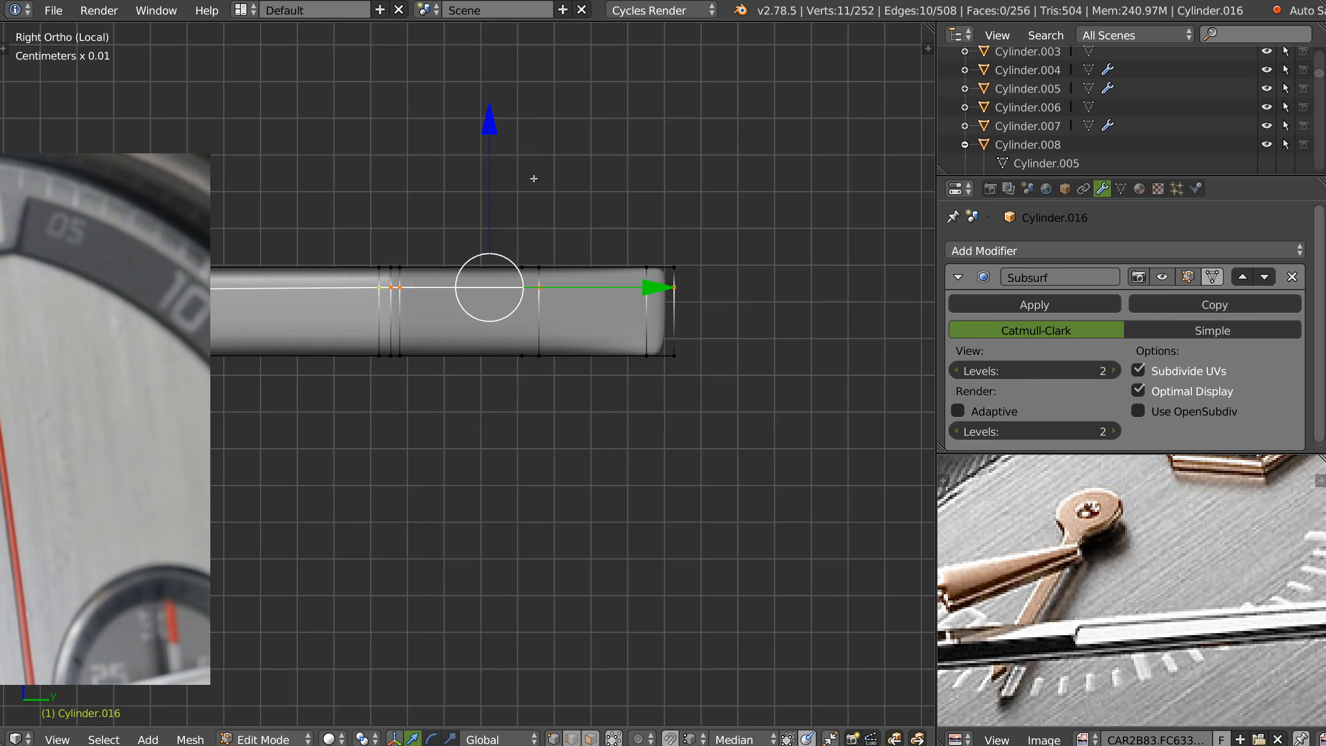
key(g)
key(z)
click(477, 153)
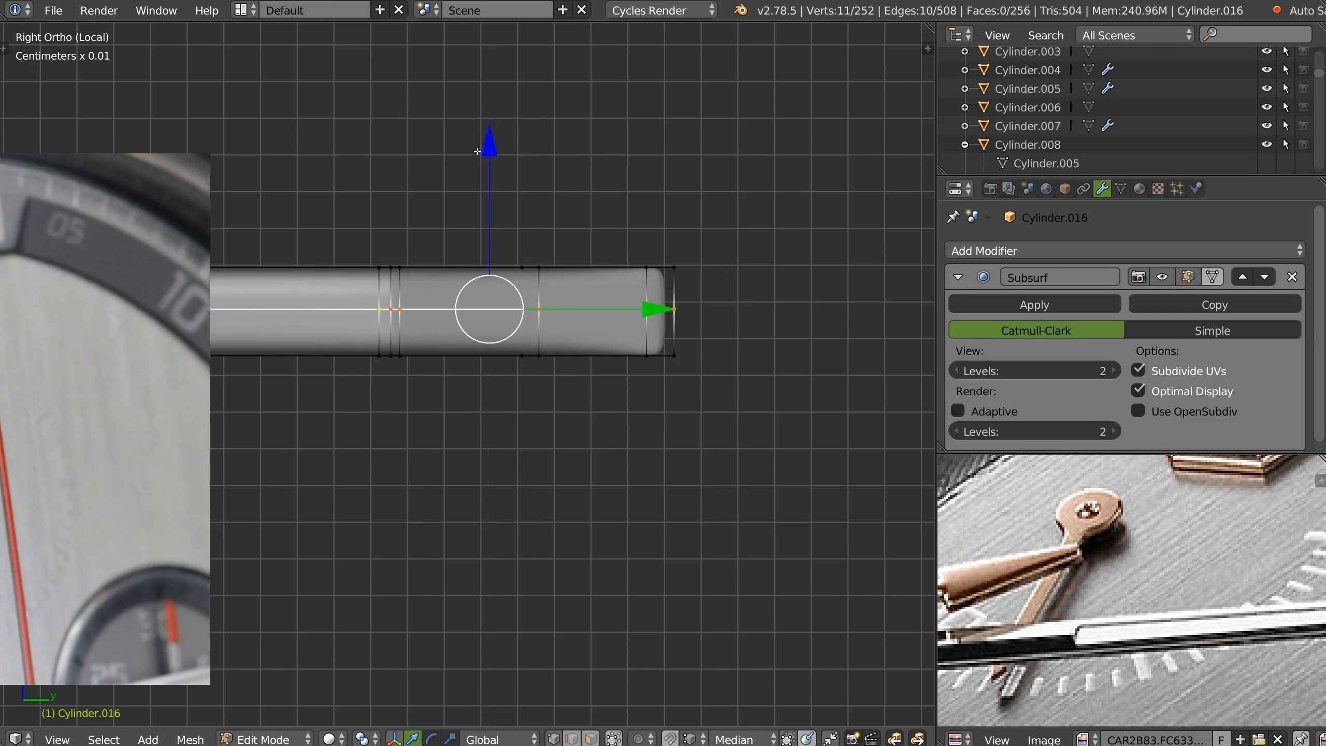
key(KP_1)
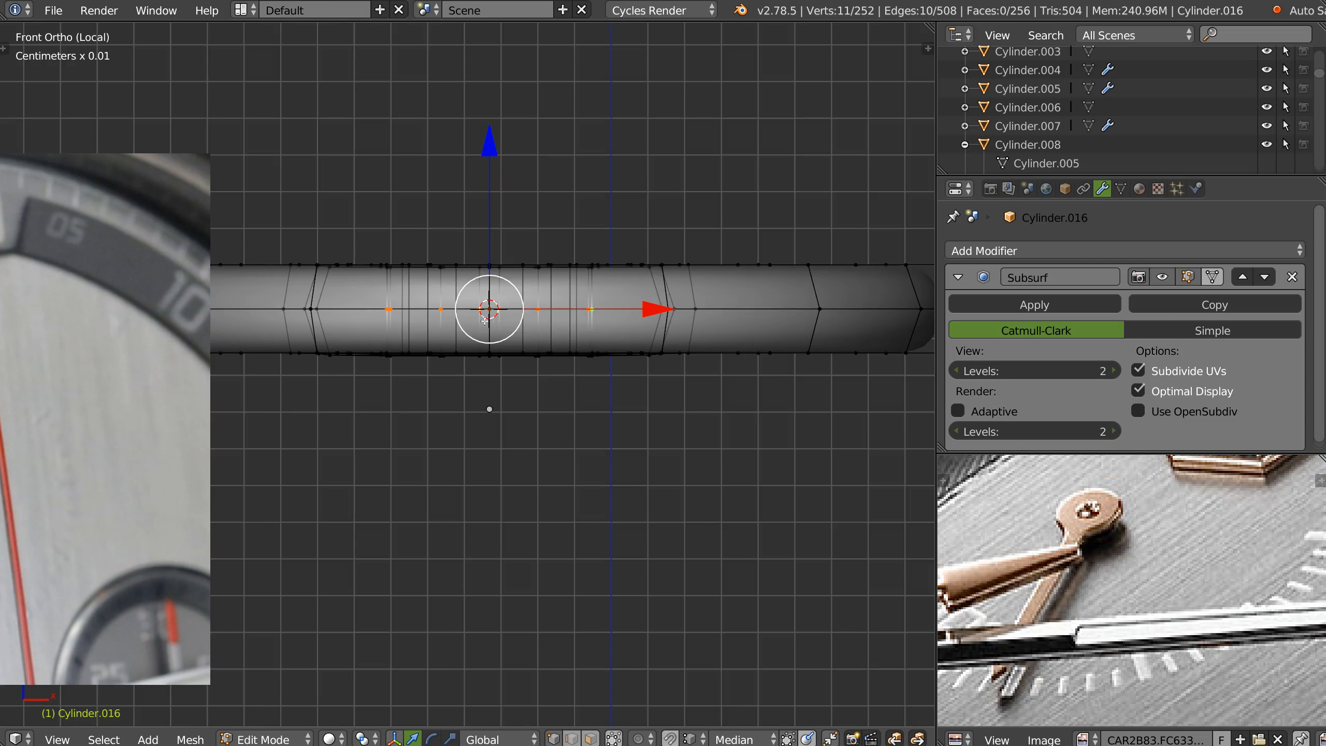
key(KP_3)
key(KP_1)
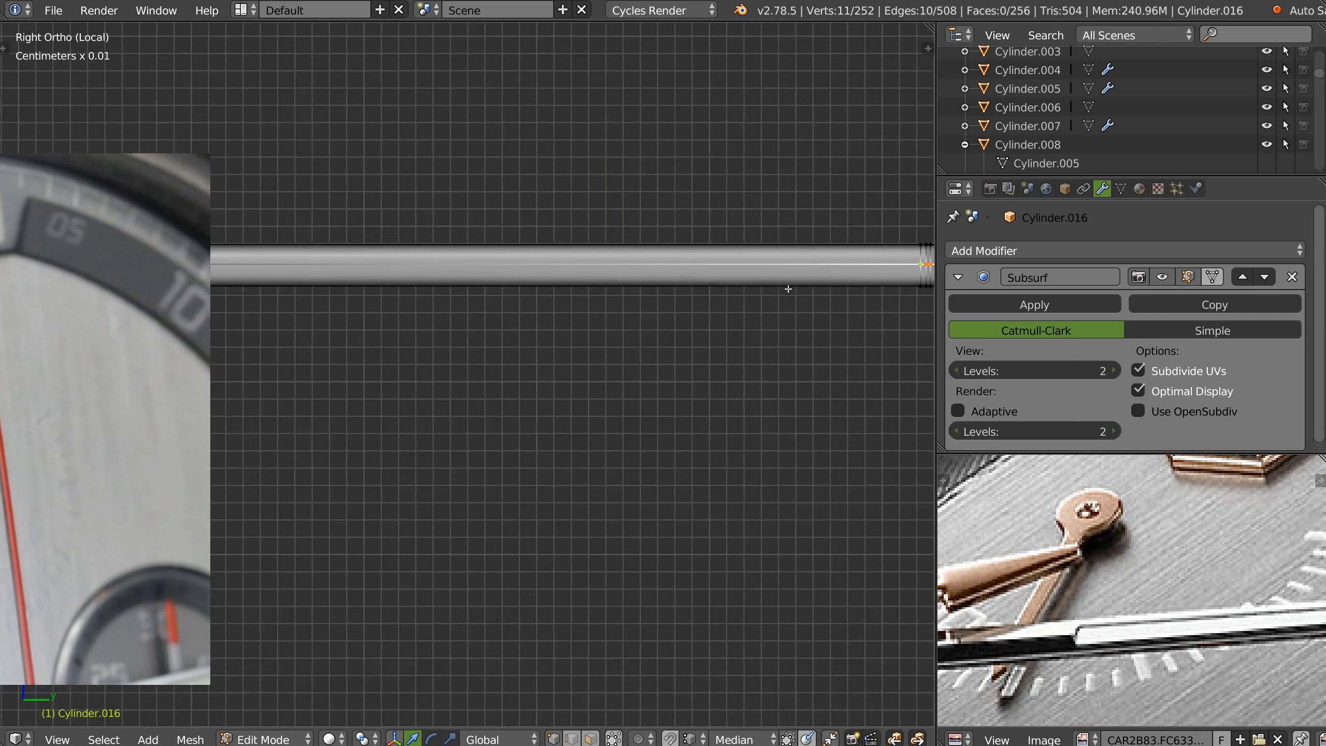
Select all the vertices along the hand's upper face in front view and align them to one Z height
shift+middle_drag(899, 256, 610, 275)
mouse_move(553, 335)
shift+middle_down()
mouse_move(609, 299)
mouse_move(544, 319)
shift+middle_up()
shift+middle_drag(544, 319, 563, 309)
key(a)
key(b)
drag(912, 253, 250, 291)
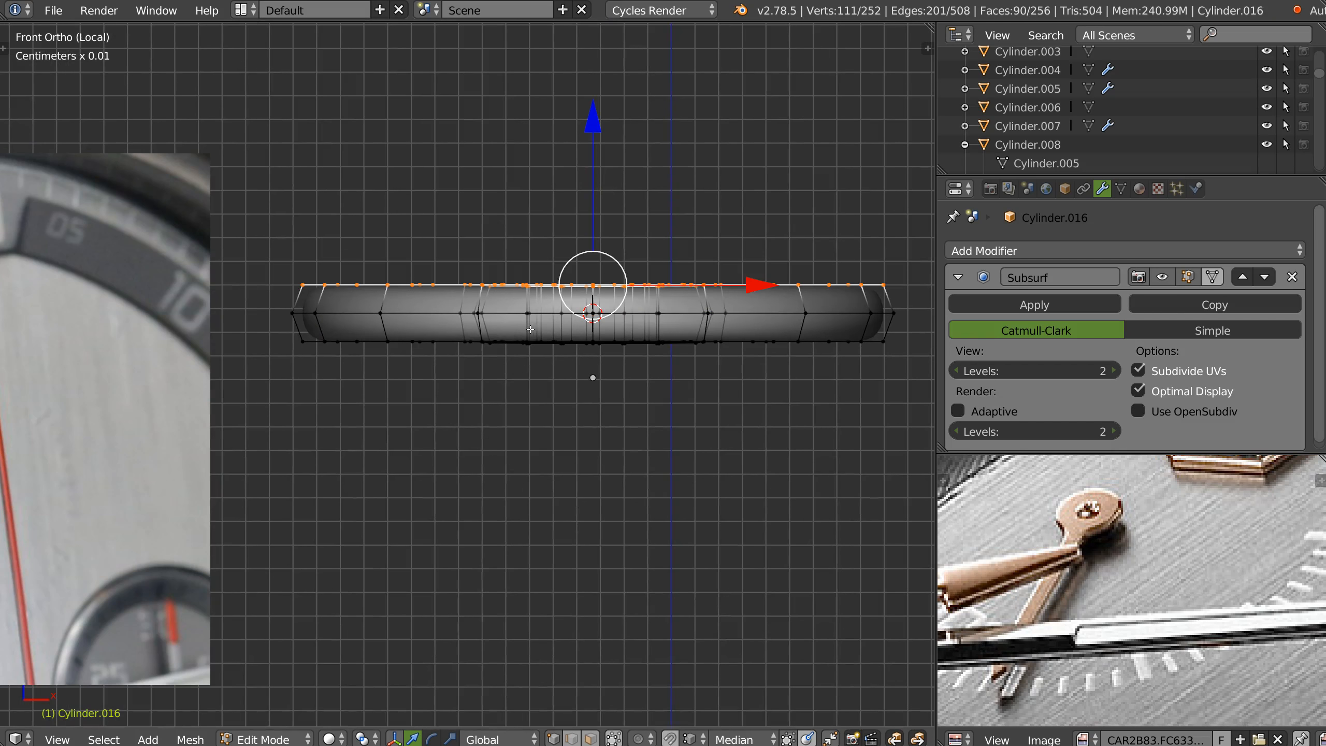
key(alt+x)
click(423, 429)
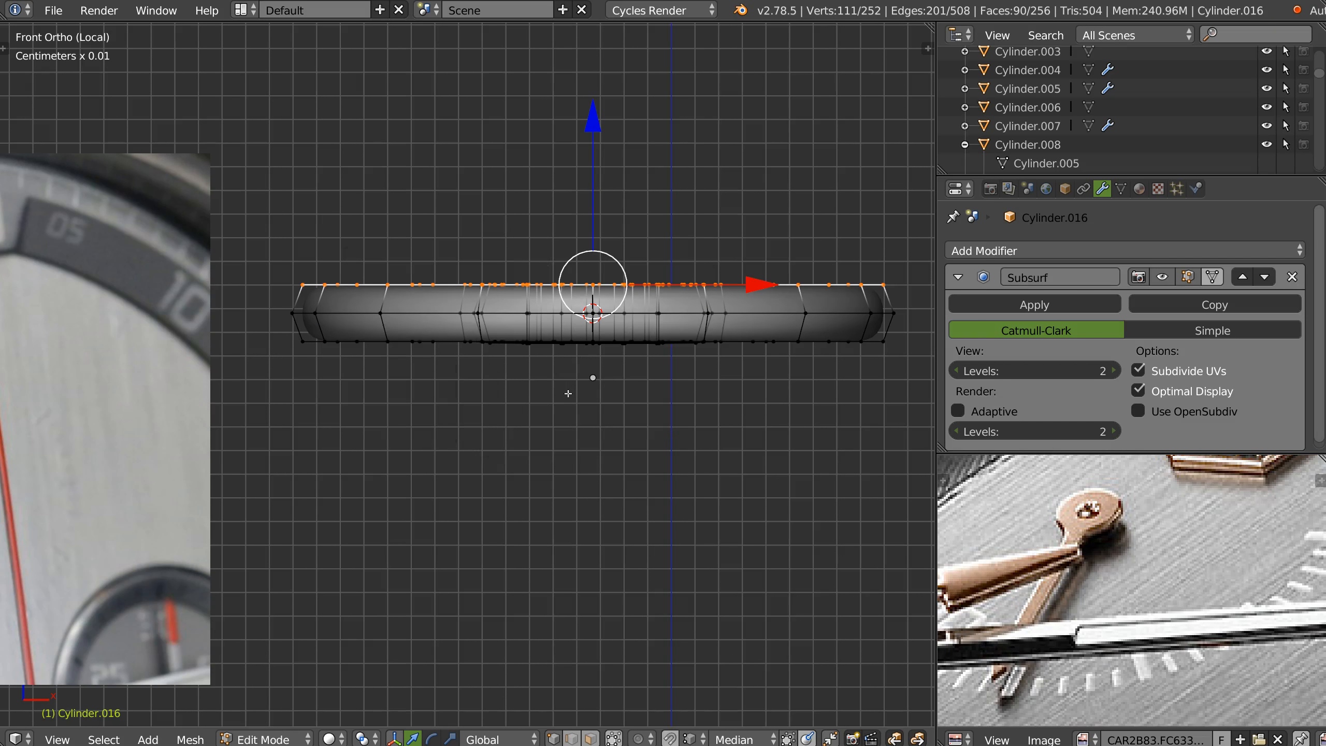
Select all the vertices along the hand's lower face and align them to one Z height
key(a)
key(b)
drag(910, 324, 261, 417)
key(alt+x)
click(427, 468)
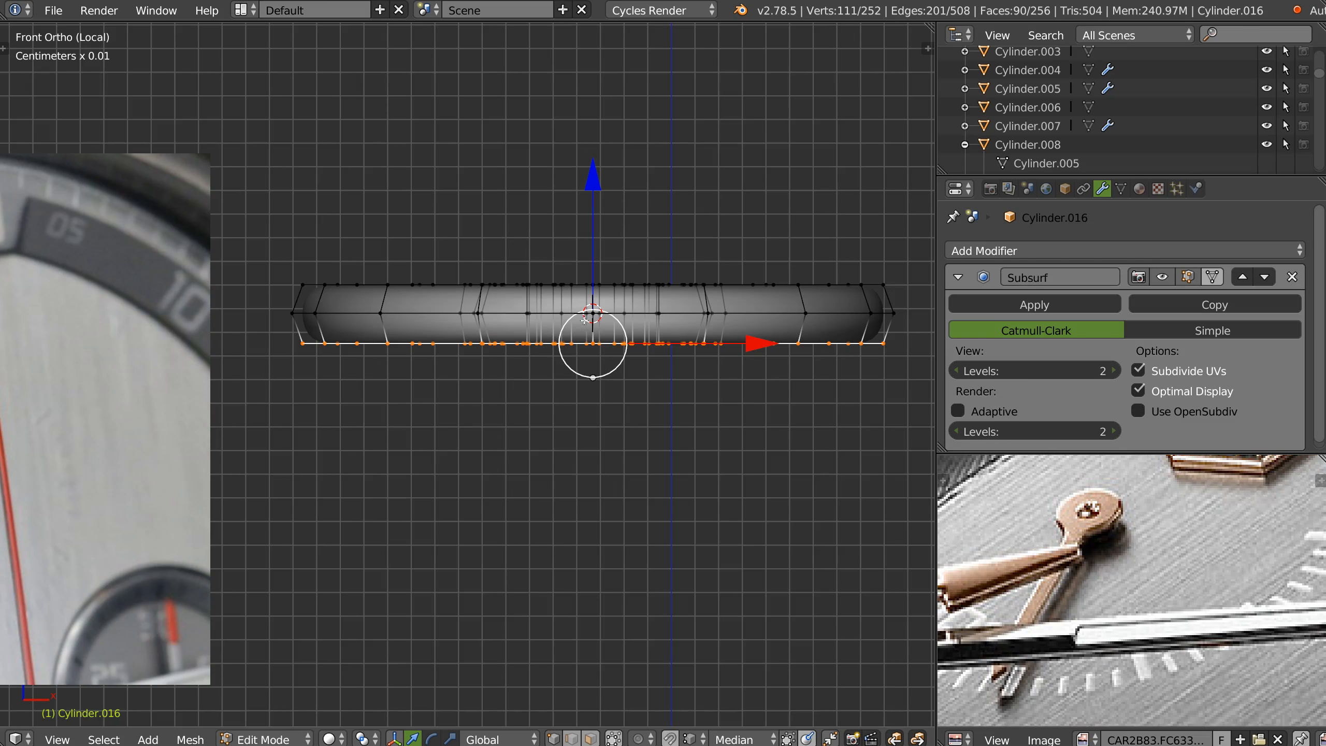
Select the upper and lower rim loops of the hub's hole and bevel them narrowly with two segments
middle_drag(643, 248, 435, 471)
alt+right_click(452, 450)
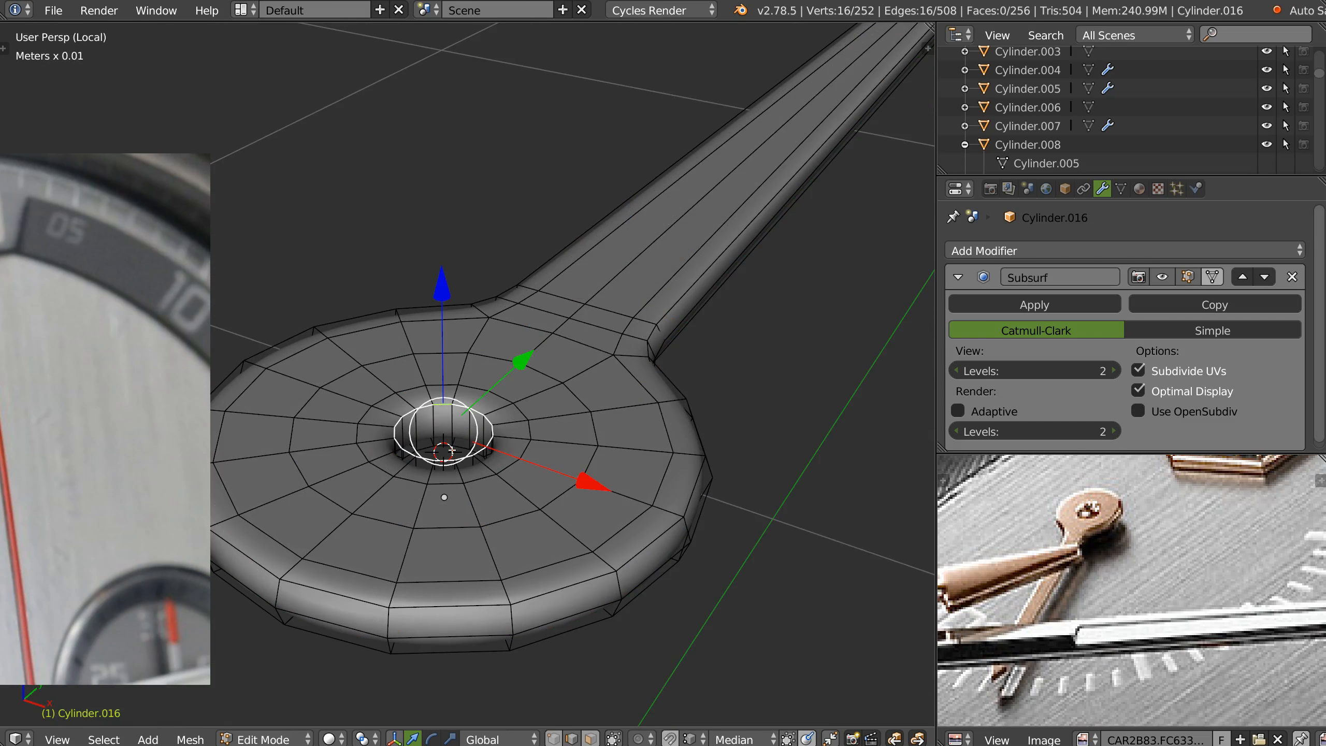
alt+shift+right_click(481, 435)
key(ctrl+b)
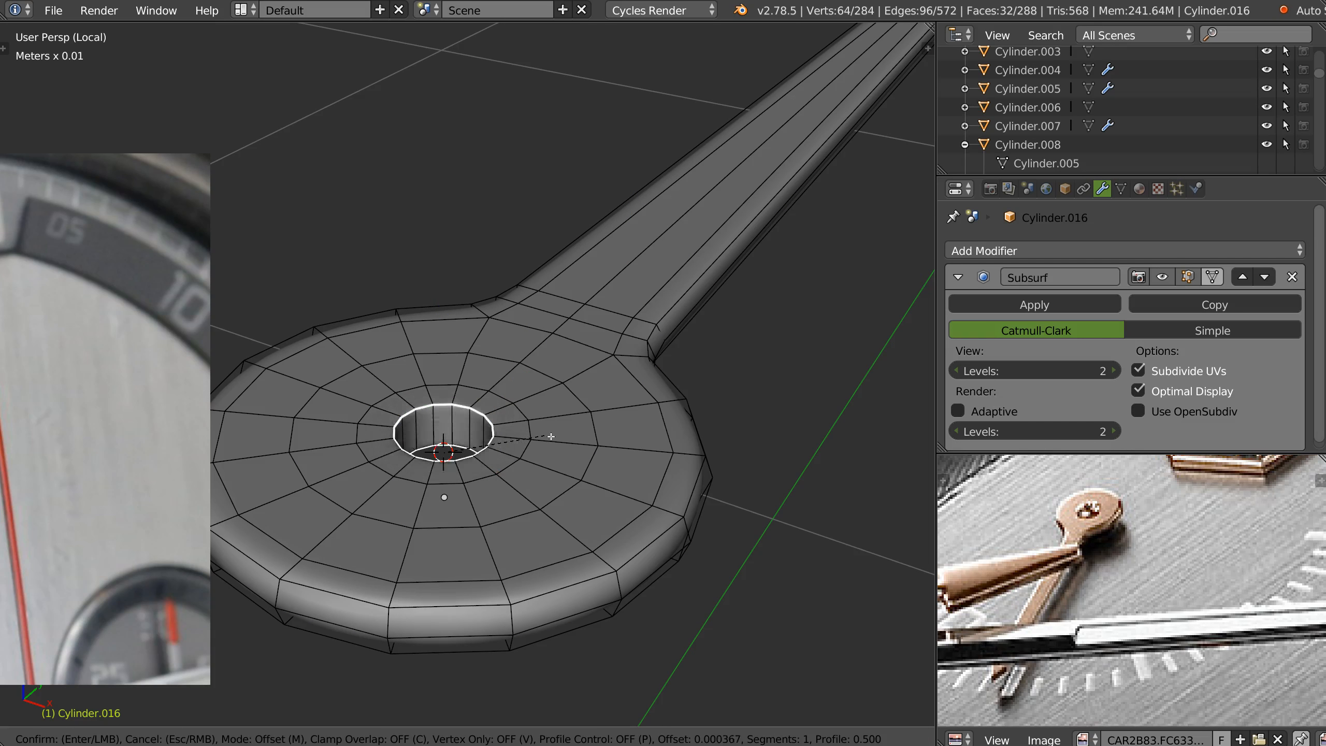
scroll(549, 434, up, 1)
click(549, 434)
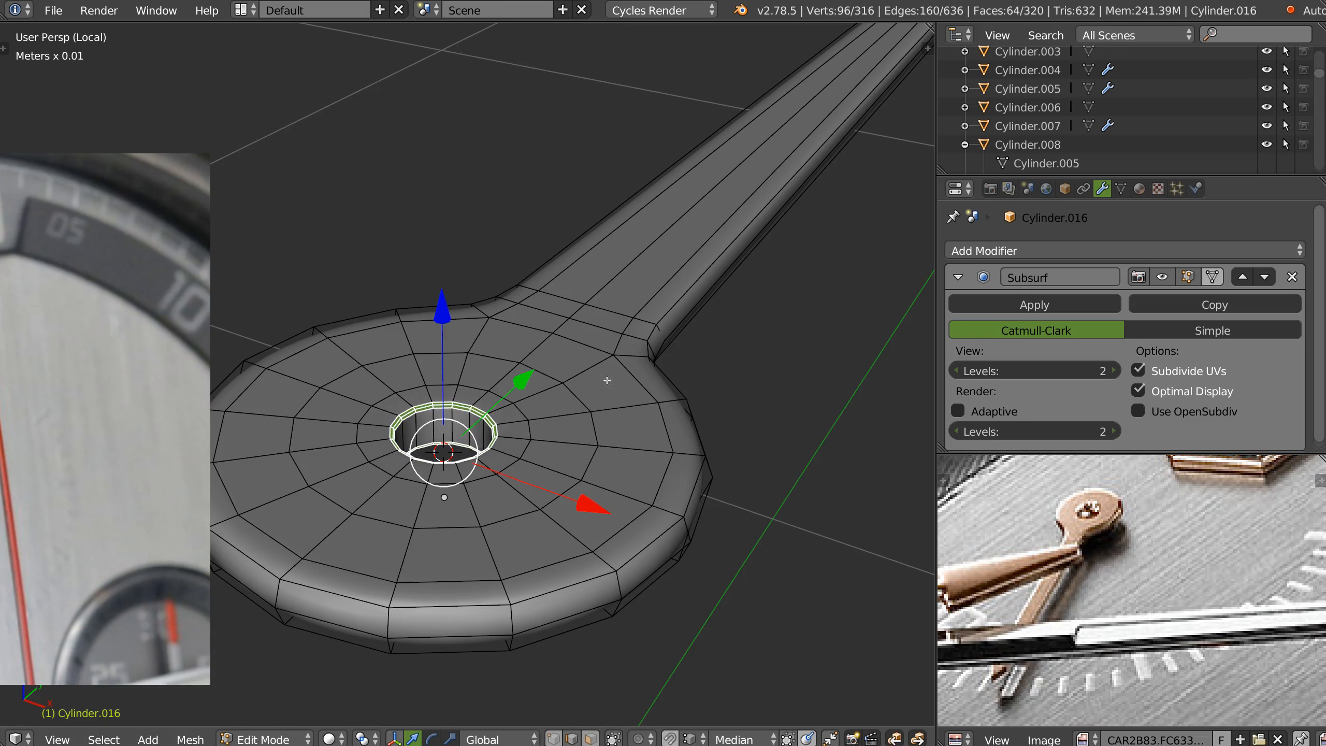
Slide the edge loop just behind the hand's pointed end slightly back toward the hub
scroll(662, 366, down, 2)
shift+middle_drag(669, 393, 409, 300)
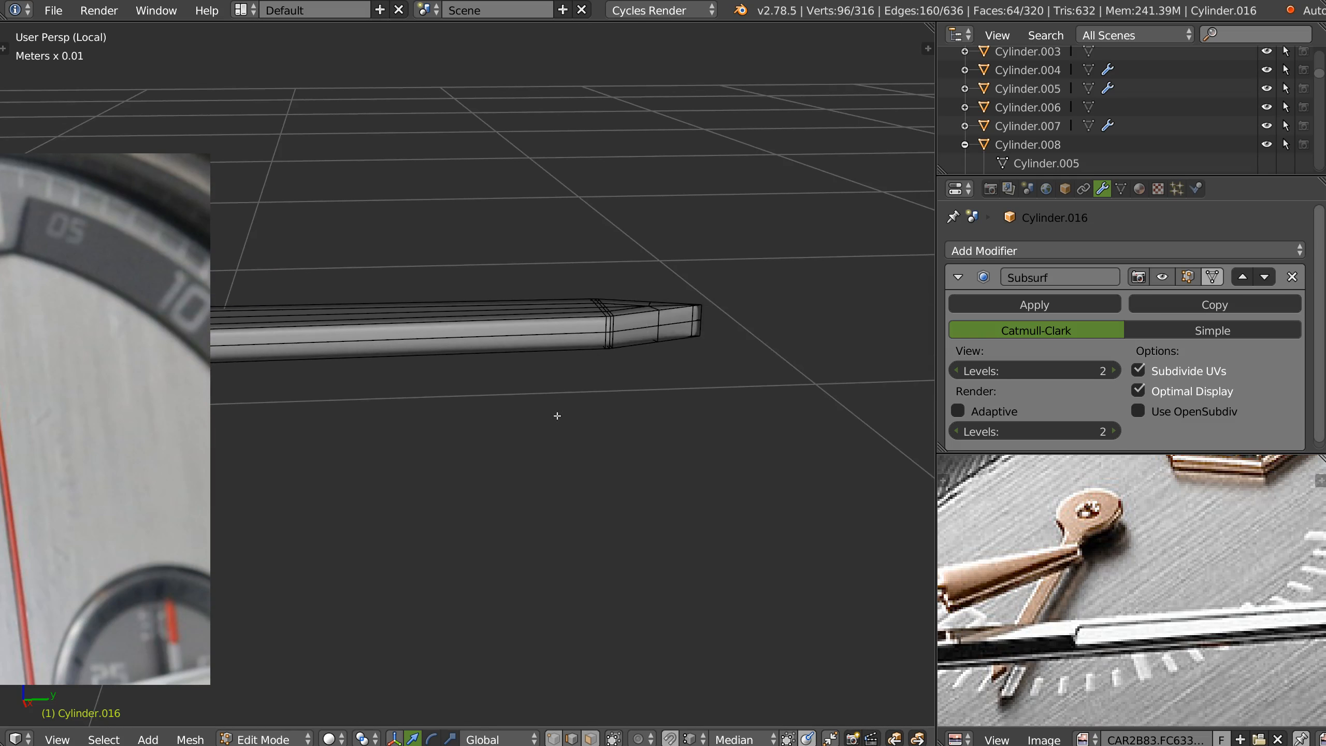
key(Tab)
middle_drag(685, 222, 538, 393)
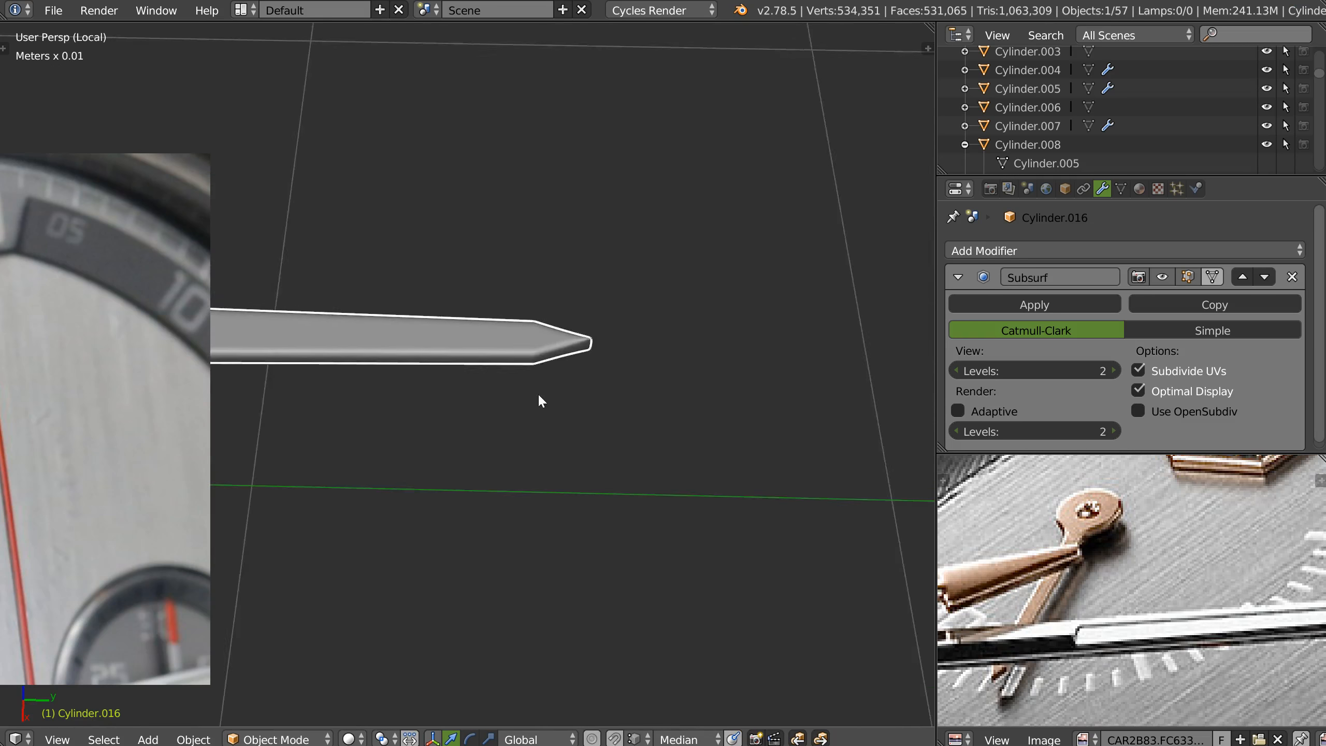
scroll(667, 313, up, 8)
key(Tab)
alt+right_click(690, 319)
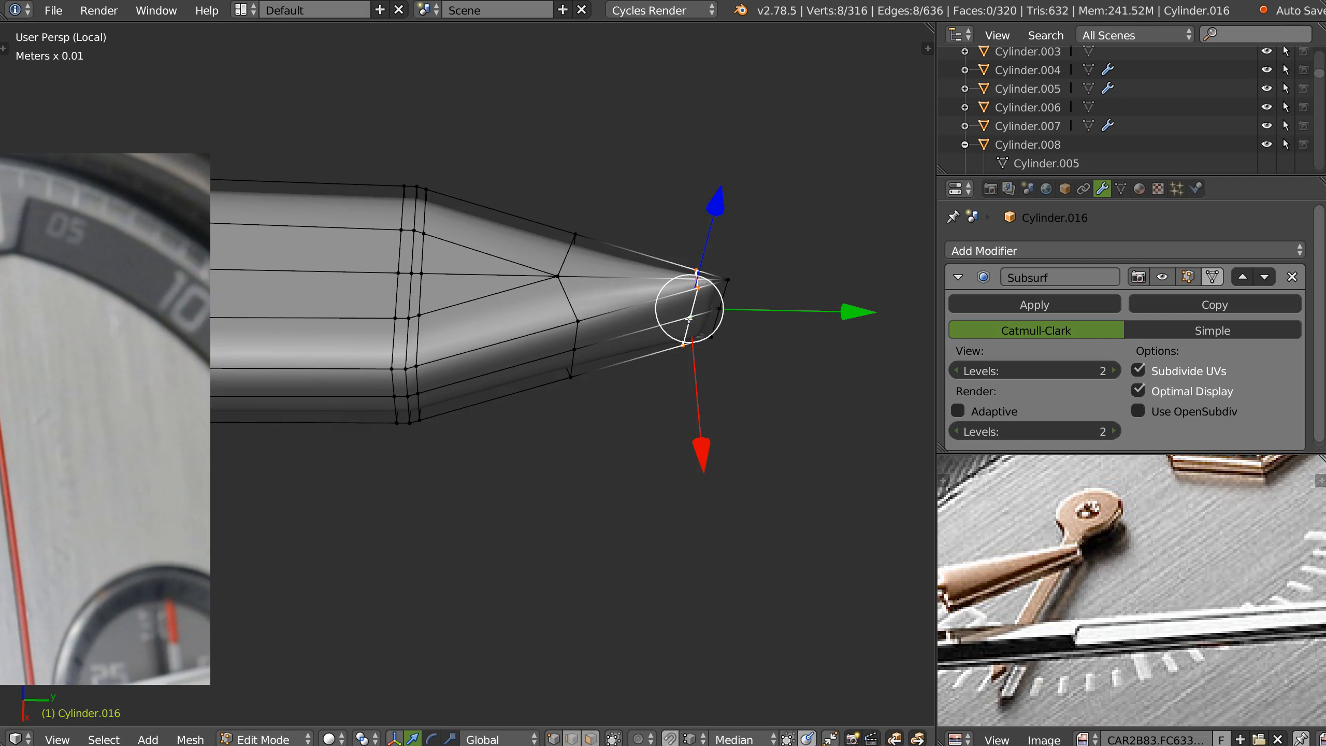
key(g)
key(g)
click(664, 325)
Select the vertices at the very point of the hand's tip and pull them slightly back along Y
alt+right_click(726, 291)
drag(828, 315, 816, 317)
key(ctrl+z)
shift+right_click(557, 275)
middle_drag(595, 355, 619, 215)
shift+right_click(557, 328)
drag(842, 320, 828, 320)
shift+right_click(651, 336)
middle_drag(666, 237, 654, 373)
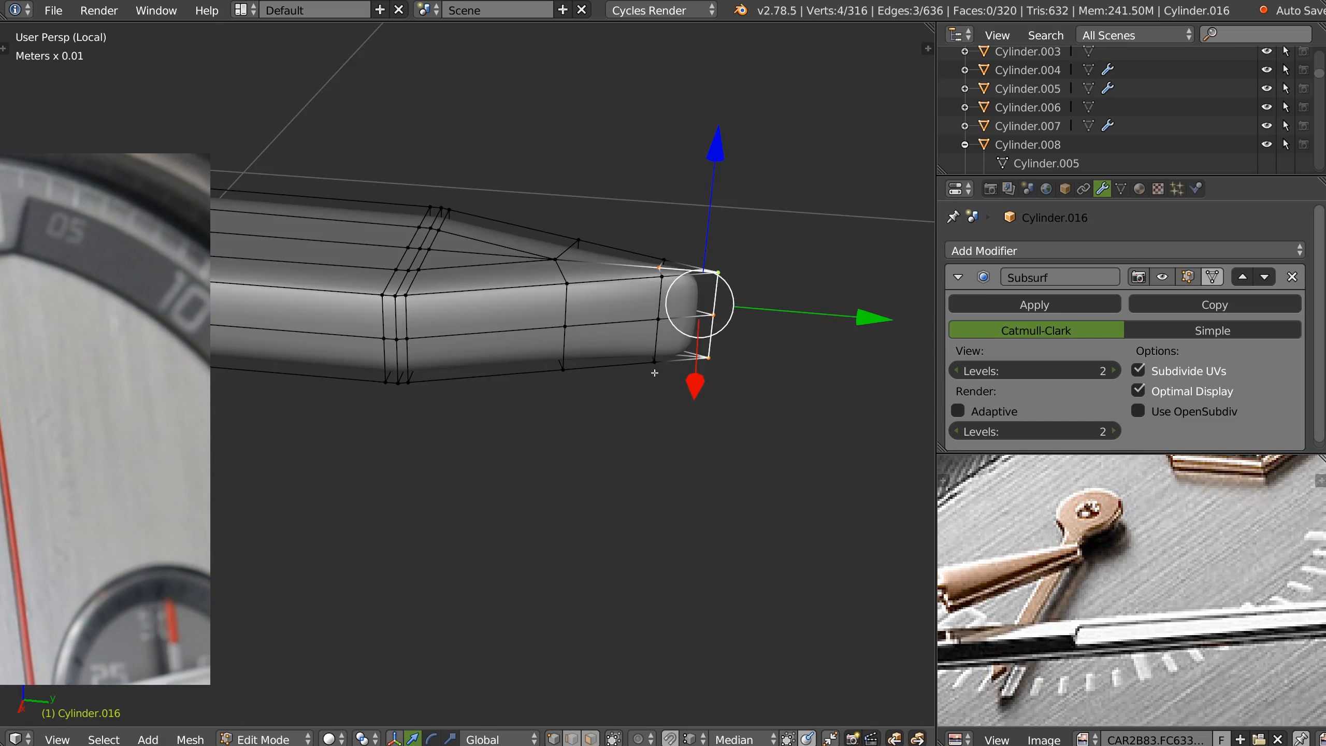
shift+right_click(661, 271)
drag(881, 328, 864, 329)
Realign the displaced vertices beside the tip by snapping them along Y to their neighbouring vertex, and check the smoothed hand
right_click(660, 267)
middle_drag(674, 376, 663, 368)
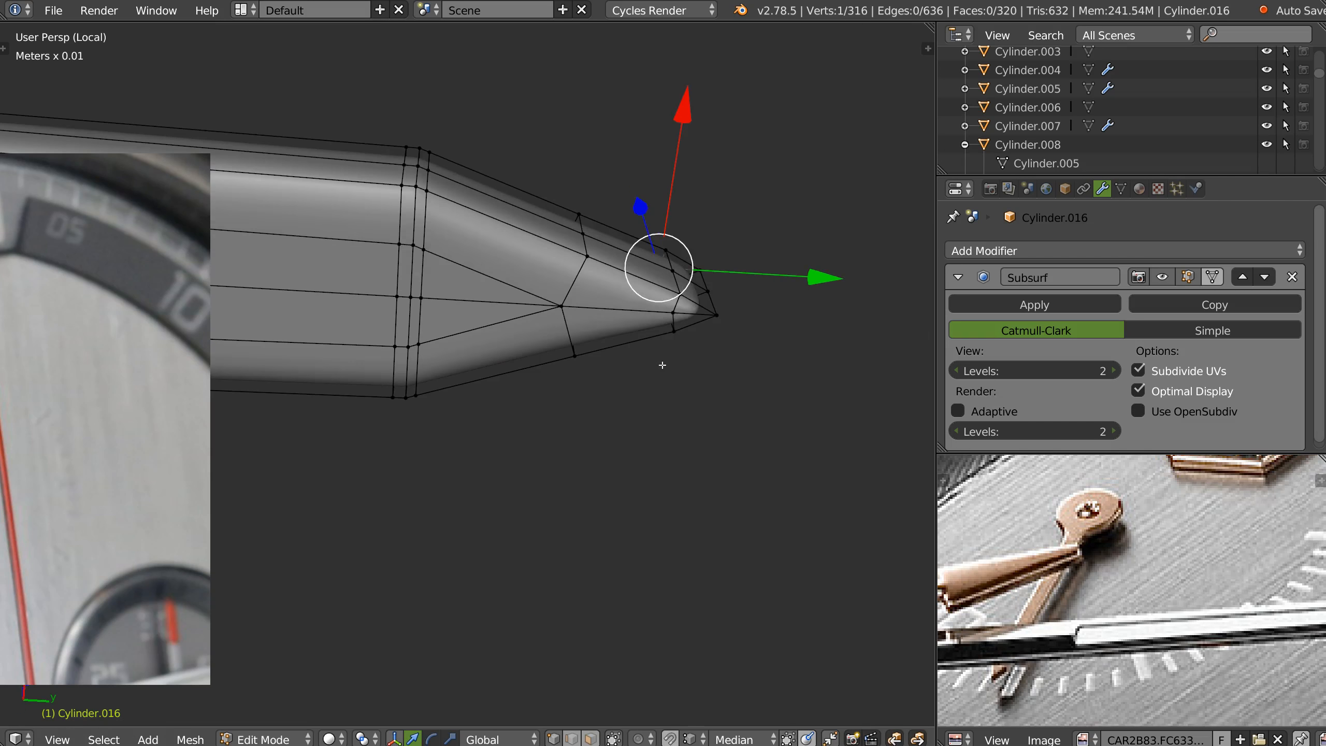
shift+right_click(686, 312)
ctrl+drag(814, 304, 674, 333)
middle_drag(663, 323, 629, 361)
key(Tab)
middle_drag(638, 257, 567, 413)
ctrl+middle_drag(715, 293, 315, 496)
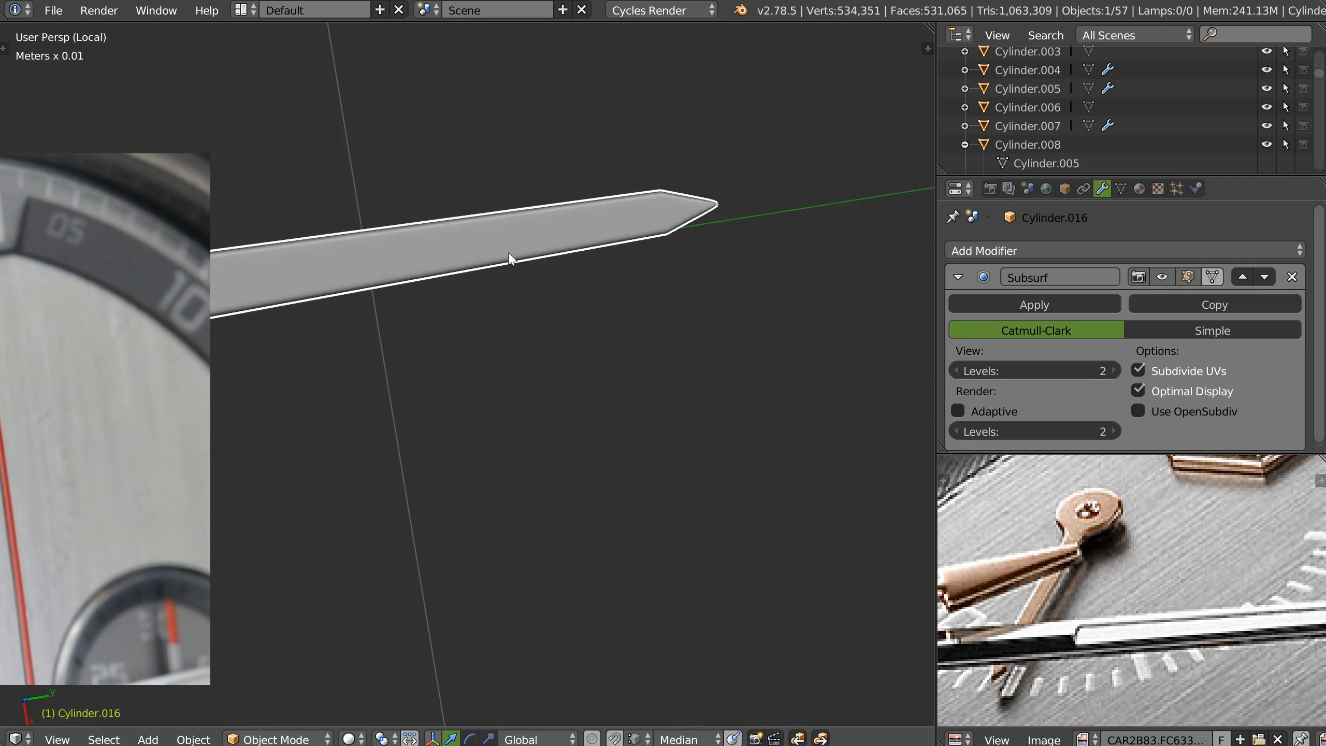
shift+middle_drag(507, 250, 693, 293)
ctrl+middle_drag(693, 293, 281, 488)
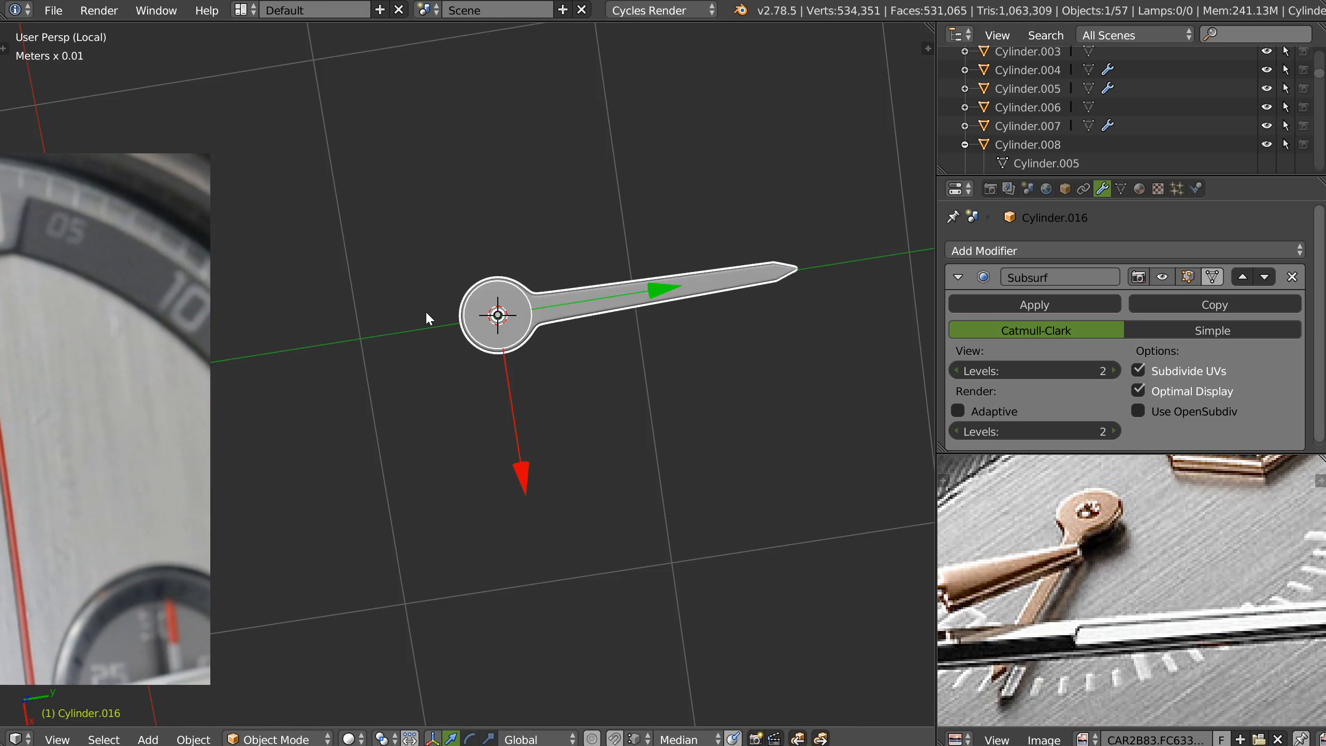
Leave local view and select the arrayed tick marks on the sub-dial's ring
key(KP_Divide)
middle_drag(590, 426, 551, 389)
scroll(564, 376, up, 8)
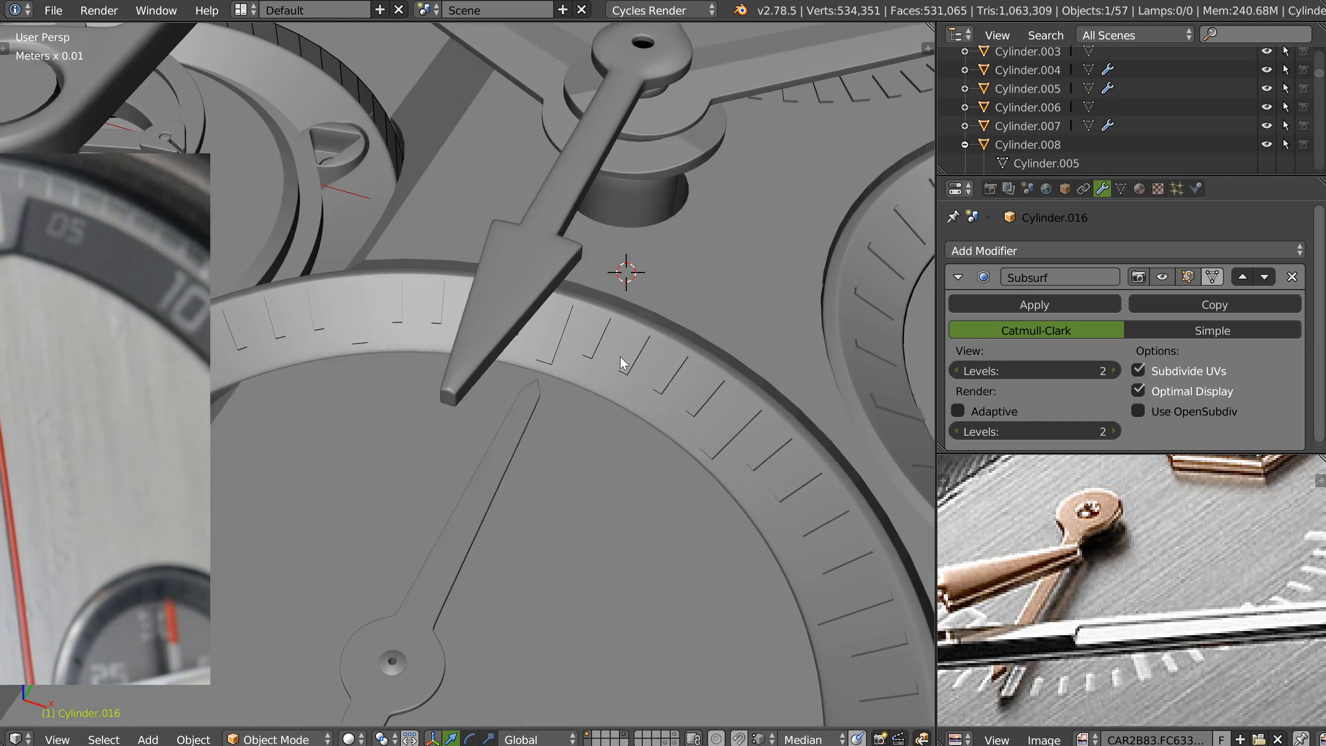
right_click(566, 370)
shift+middle_drag(799, 298, 402, 373)
scroll(548, 342, up, 2)
right_click(508, 345)
middle_drag(490, 348, 565, 318)
click(1000, 300)
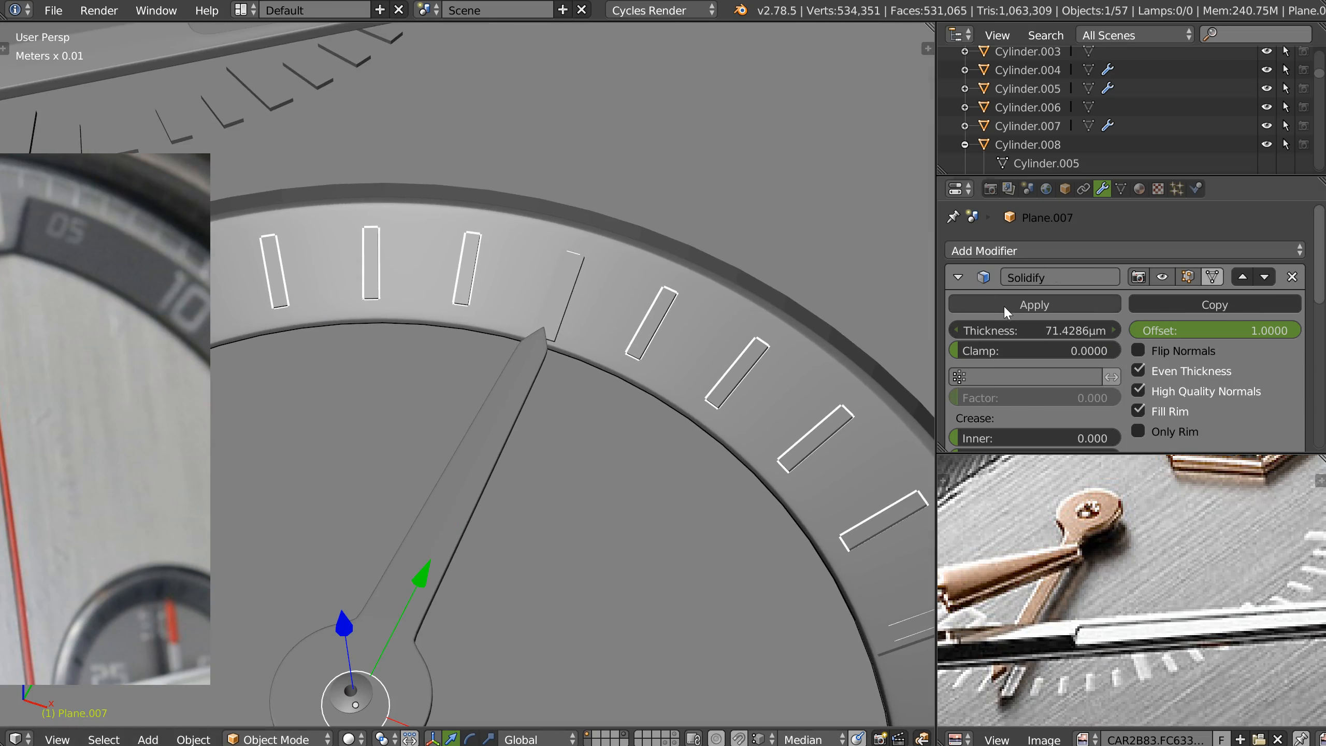
Compare the sub-dial's tick marks with the reference photo and set their Solidify thickness to 50 µm
middle_drag(619, 324, 607, 246)
middle_drag(1164, 621, 960, 423)
mouse_move(1216, 648)
middle_down()
mouse_move(1023, 486)
mouse_move(1298, 568)
middle_up()
scroll(1300, 574, down, 4)
middle_drag(1165, 611, 1203, 599)
scroll(1081, 598, up, 5)
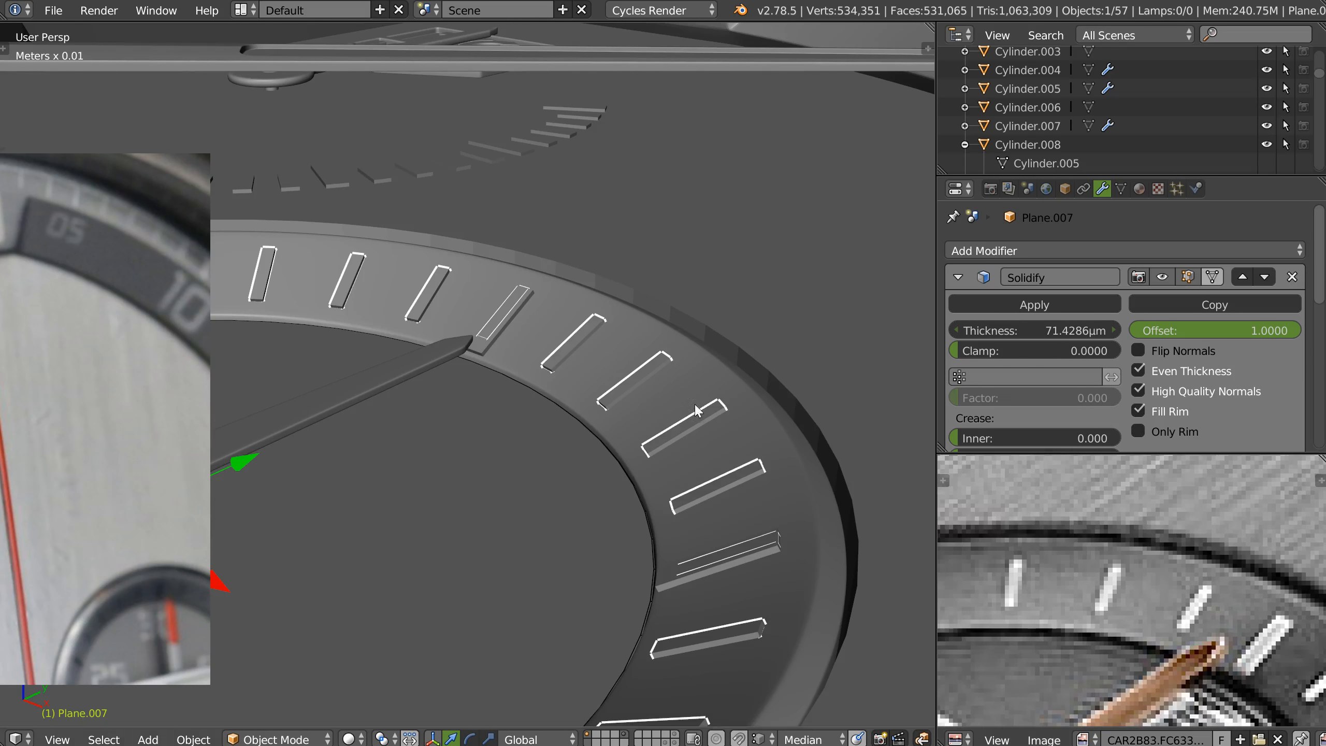
middle_drag(689, 459, 667, 429)
scroll(671, 428, up, 4)
drag(1045, 327, 1036, 325)
click(1039, 329)
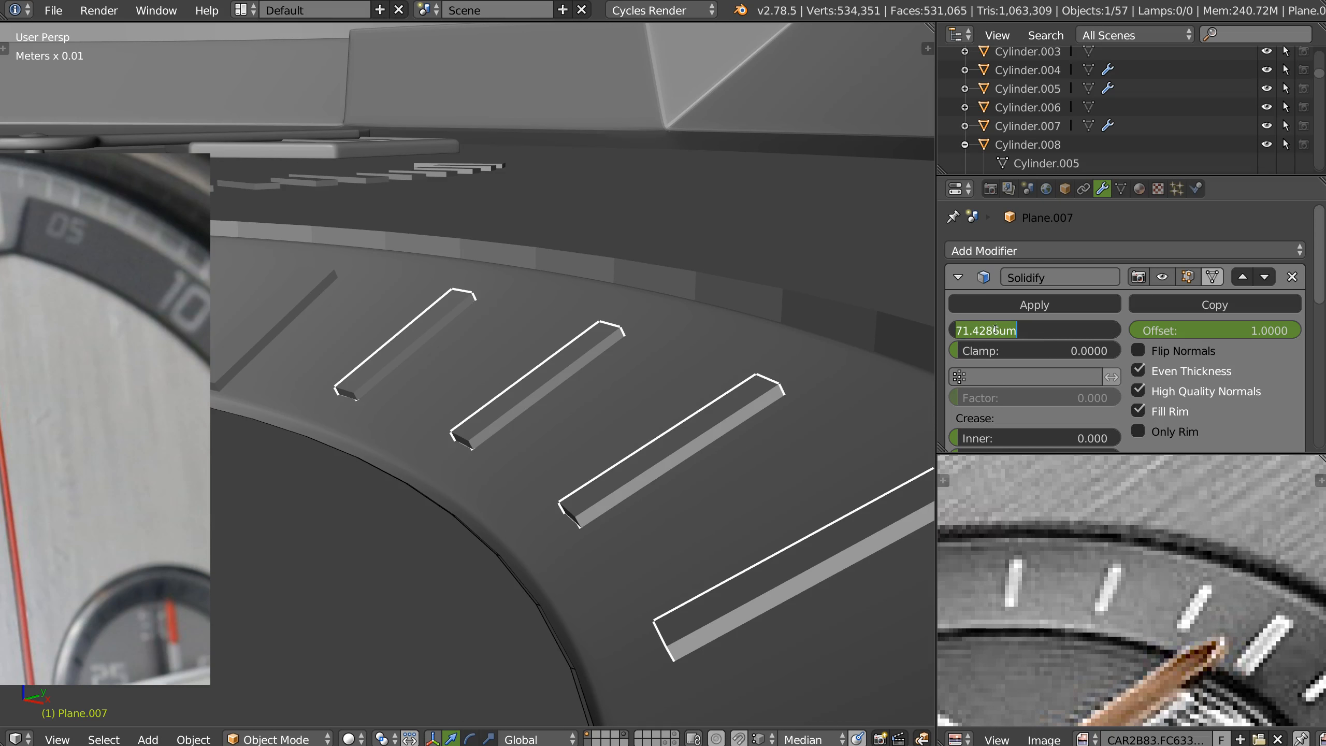
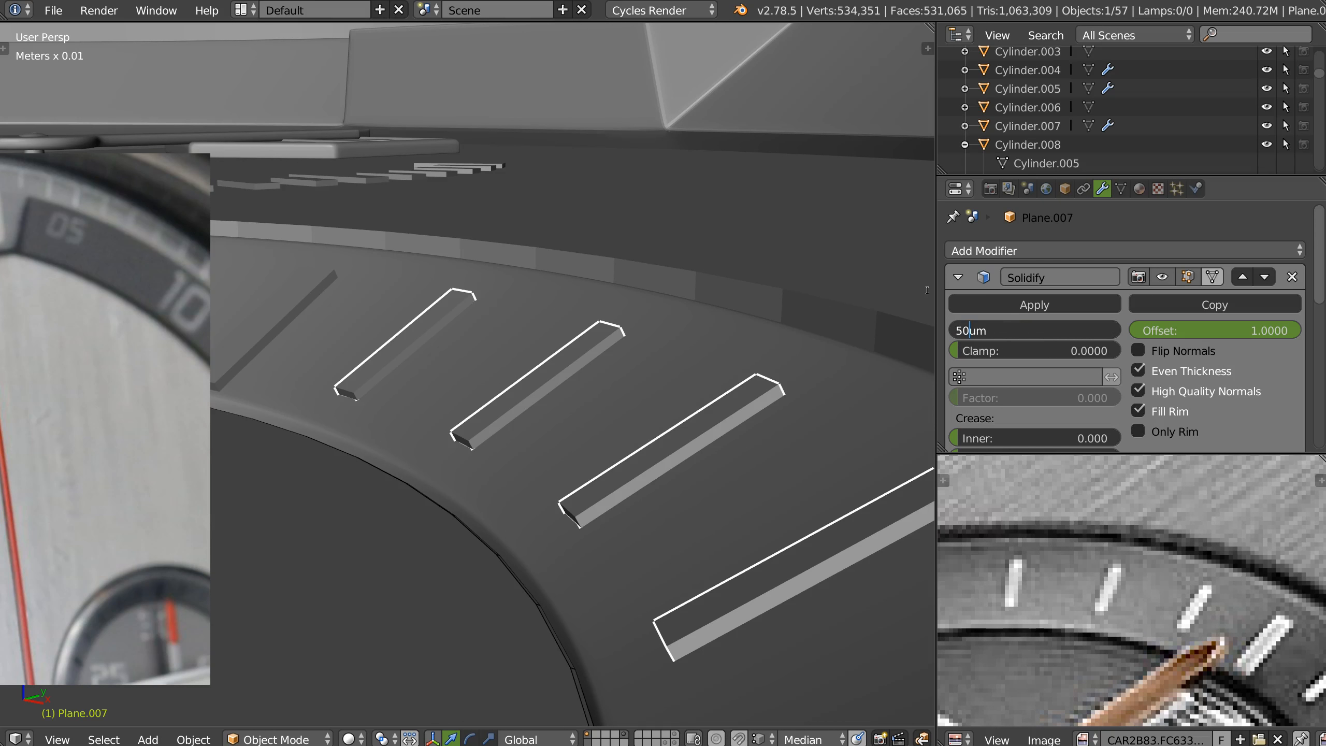
key(Return)
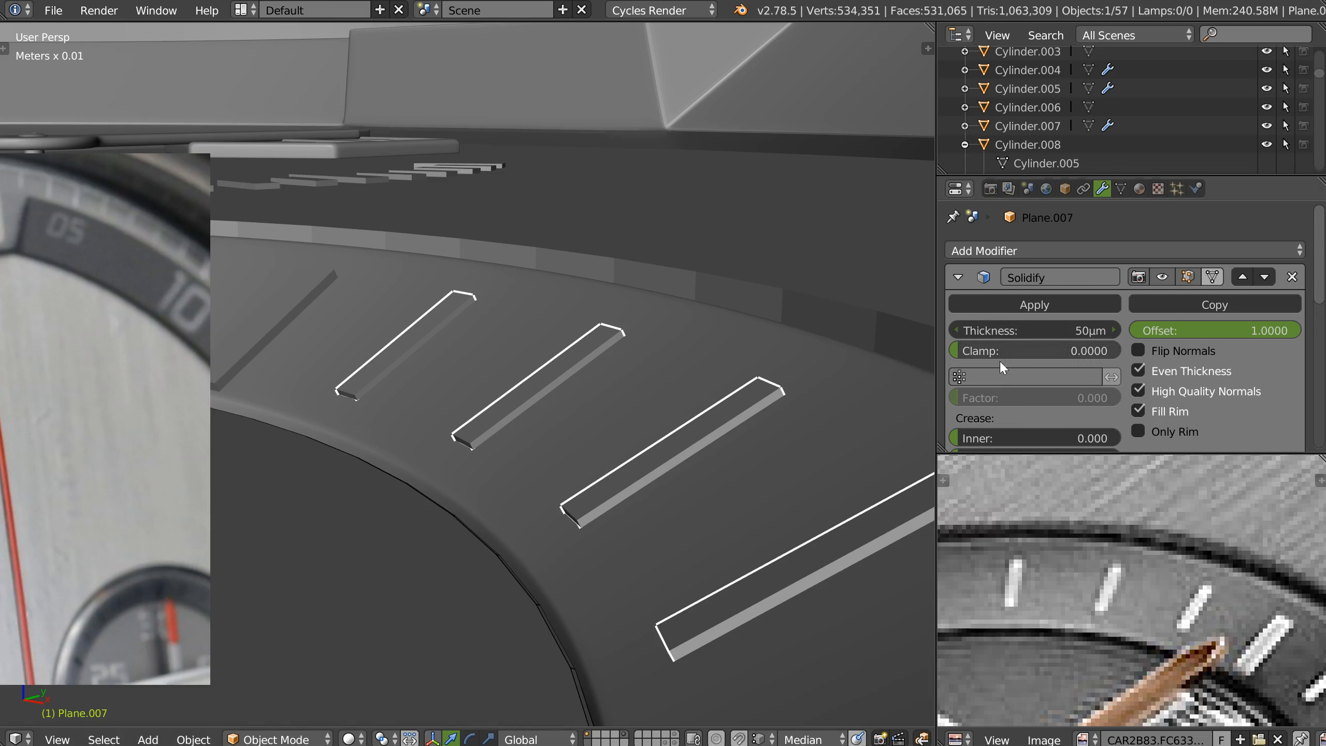
Reduce the tick marks' Solidify thickness to 30 µm and inspect them against the ring
click(972, 331)
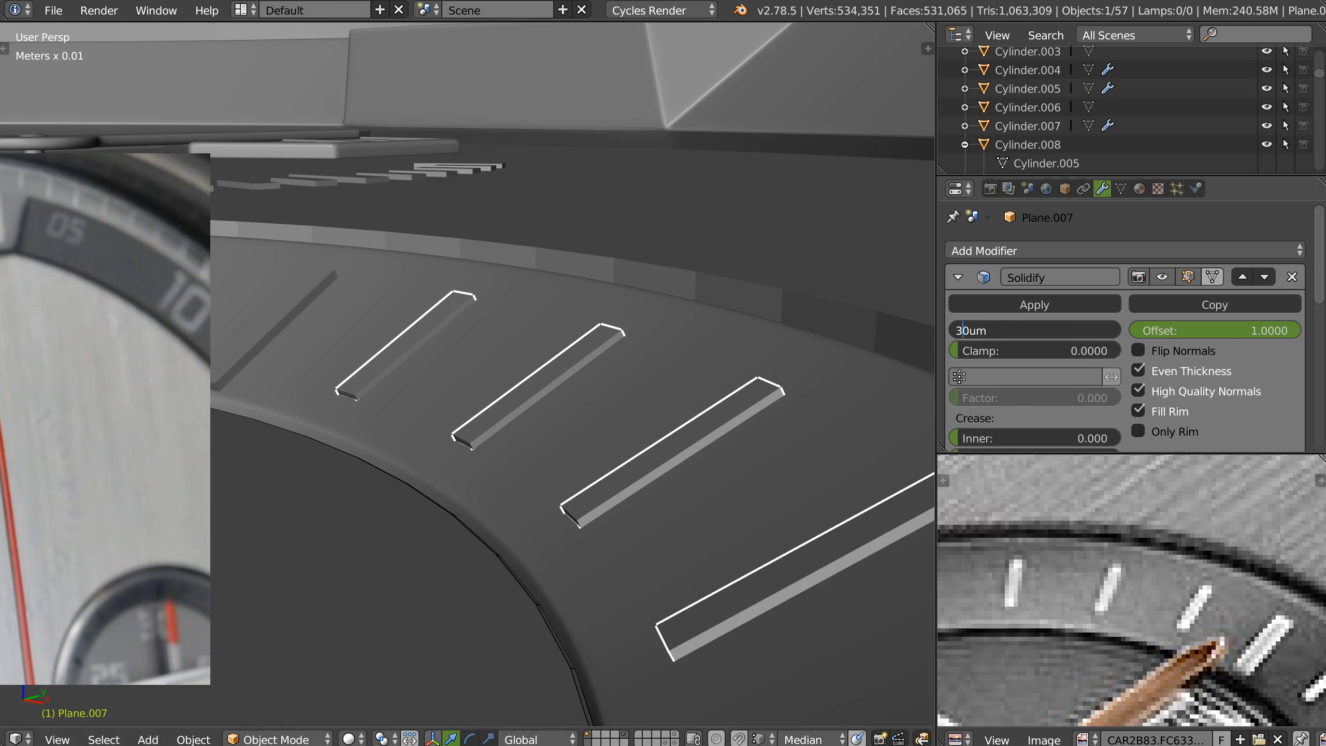
text(3)
key(Return)
middle_drag(719, 507, 671, 488)
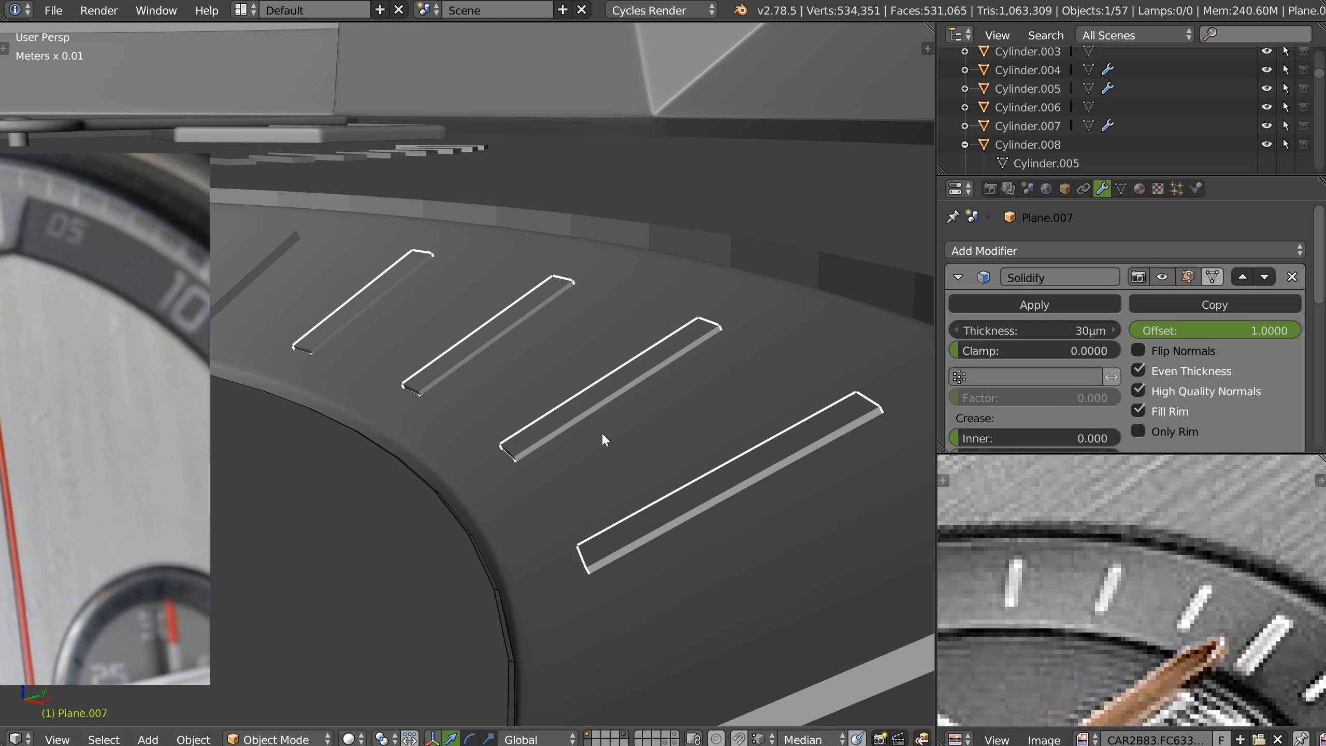
key(Tab)
middle_drag(536, 444, 592, 345)
key(Tab)
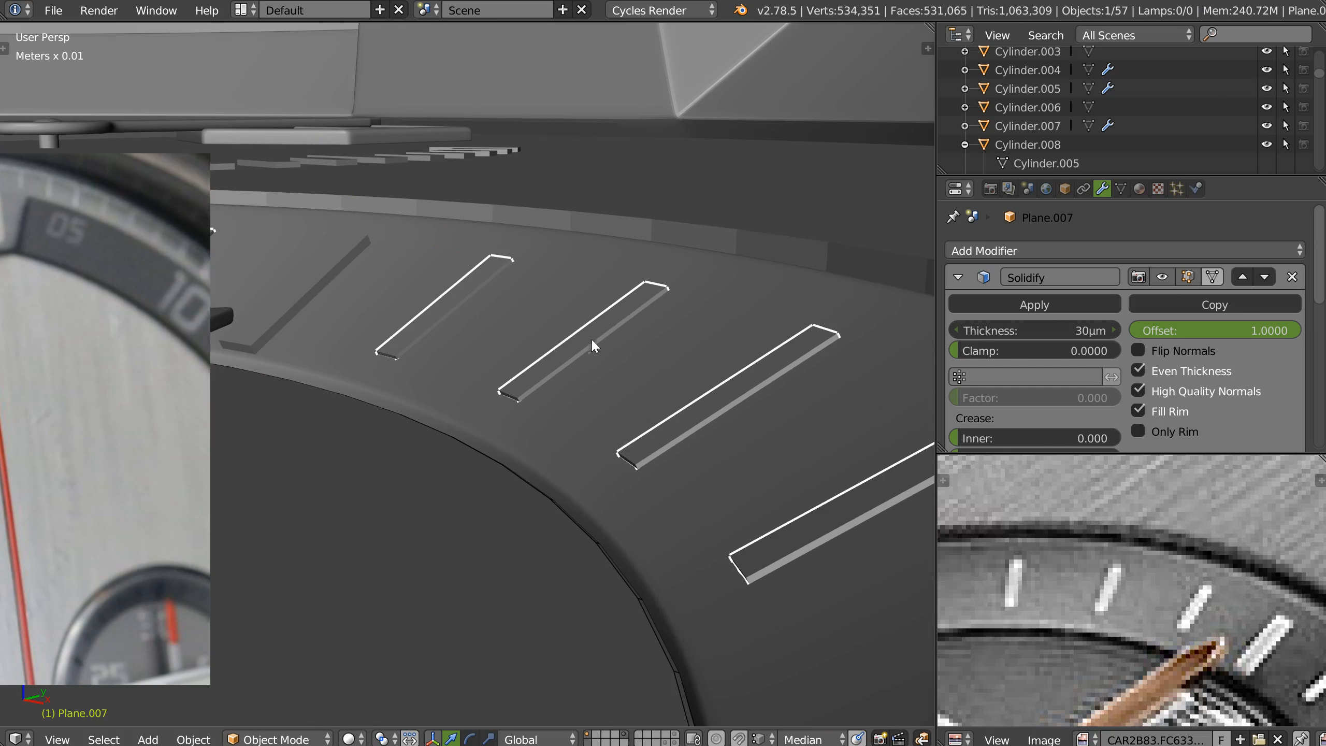
Check the tick marks in wireframe and set their Solidify thickness to 60 µm
key(z)
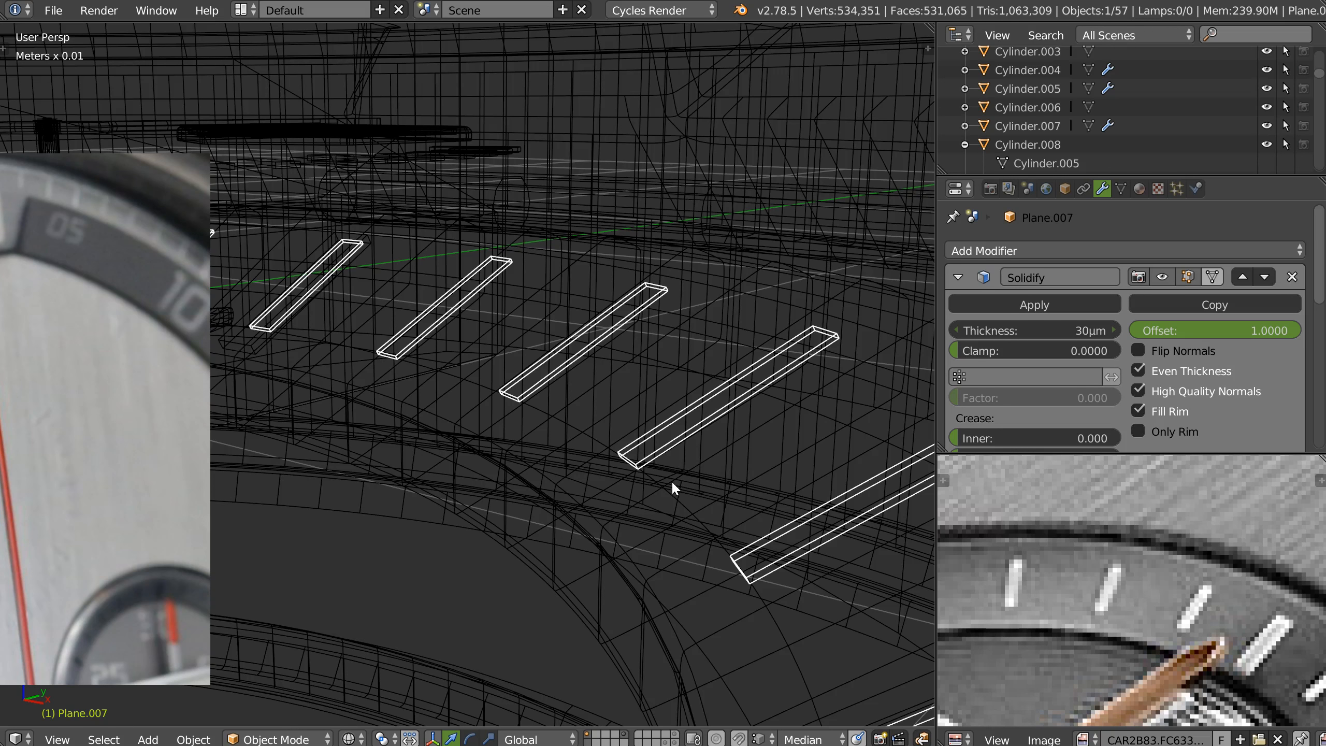
middle_drag(518, 415, 577, 423)
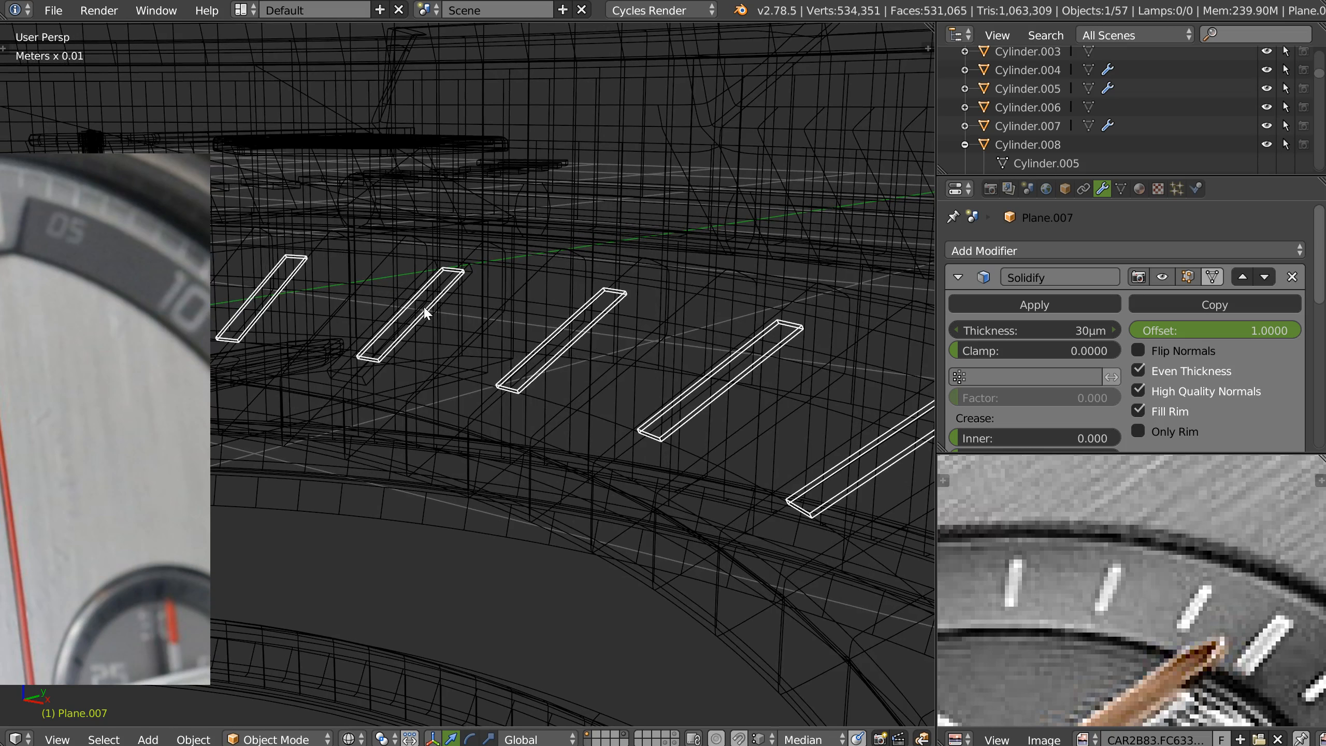
middle_drag(626, 397, 687, 374)
click(953, 332)
key(Return)
Undo the trial vertical move of the tick marks and apply their Array modifier
middle_drag(934, 308, 435, 297)
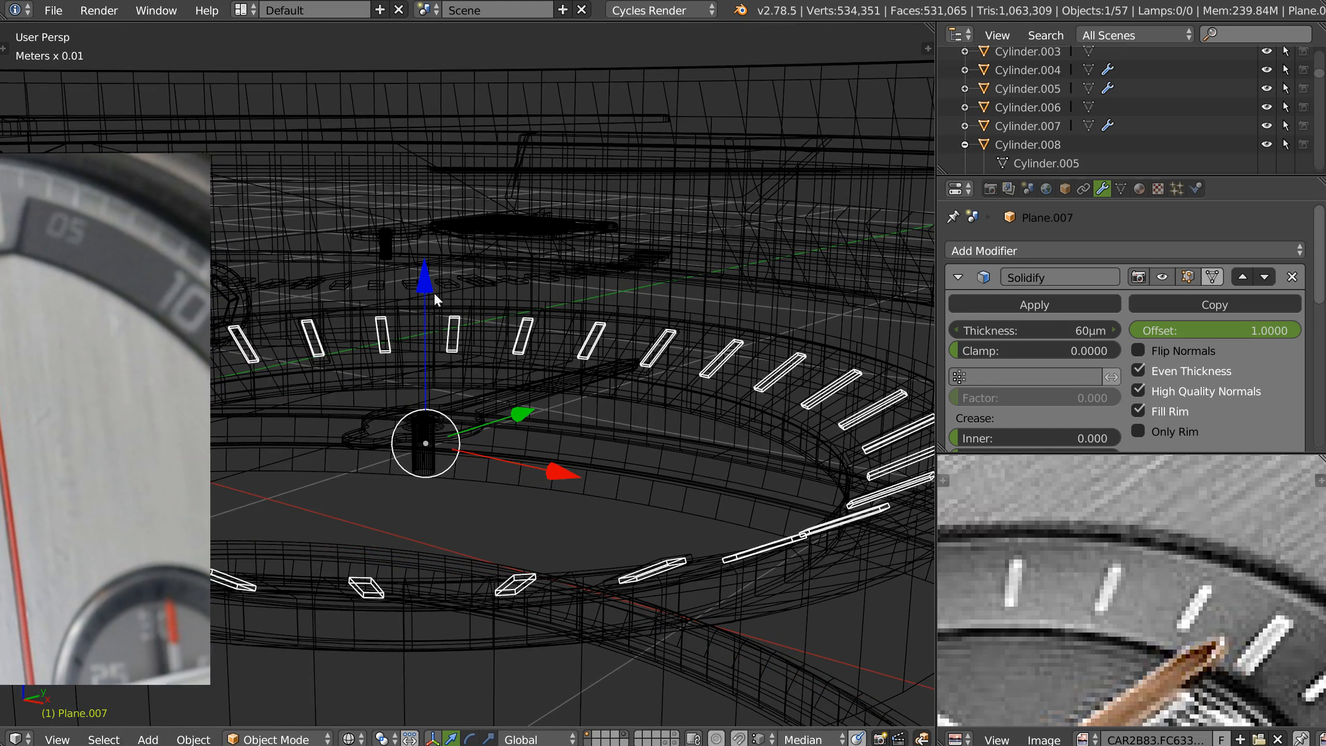
mouse_move(424, 283)
mouse_down()
mouse_move(423, 271)
mouse_move(426, 288)
mouse_up()
key(ctrl+z)
scroll(1177, 236, down, 6)
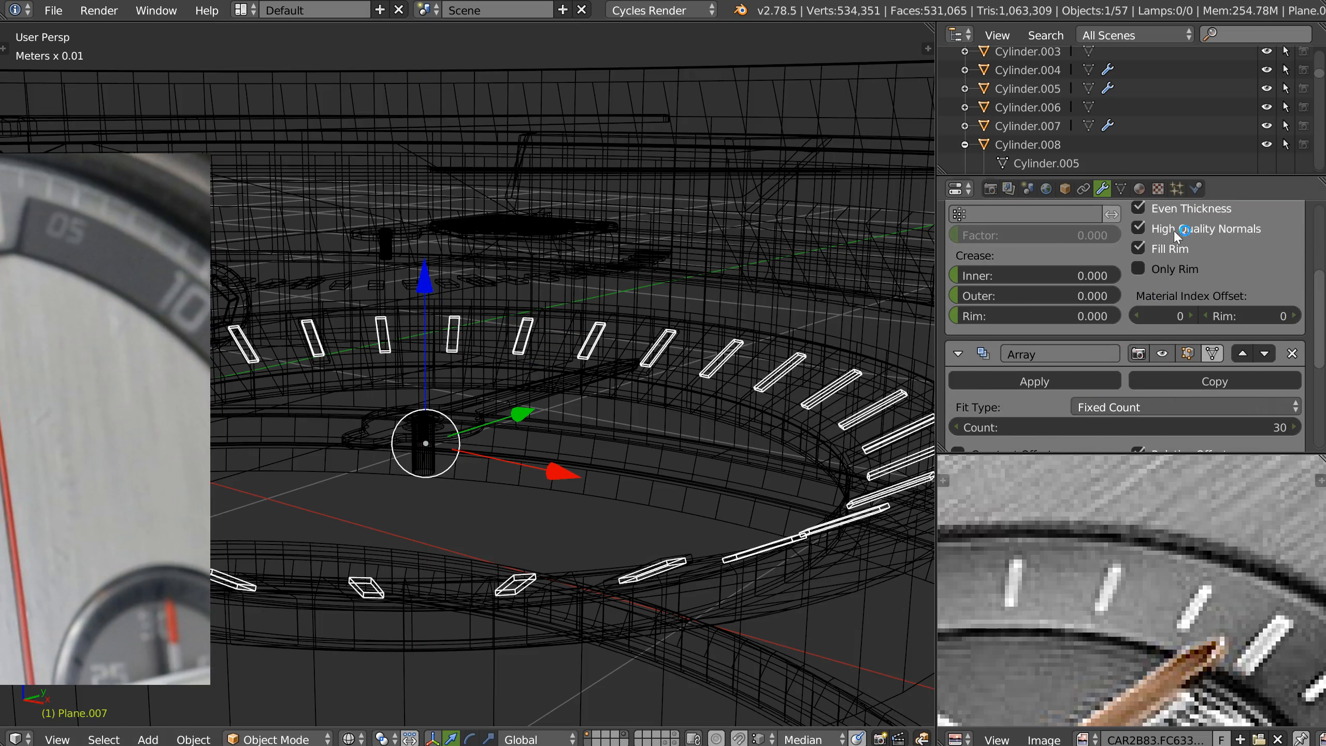
click(1026, 382)
scroll(1025, 377, up, 5)
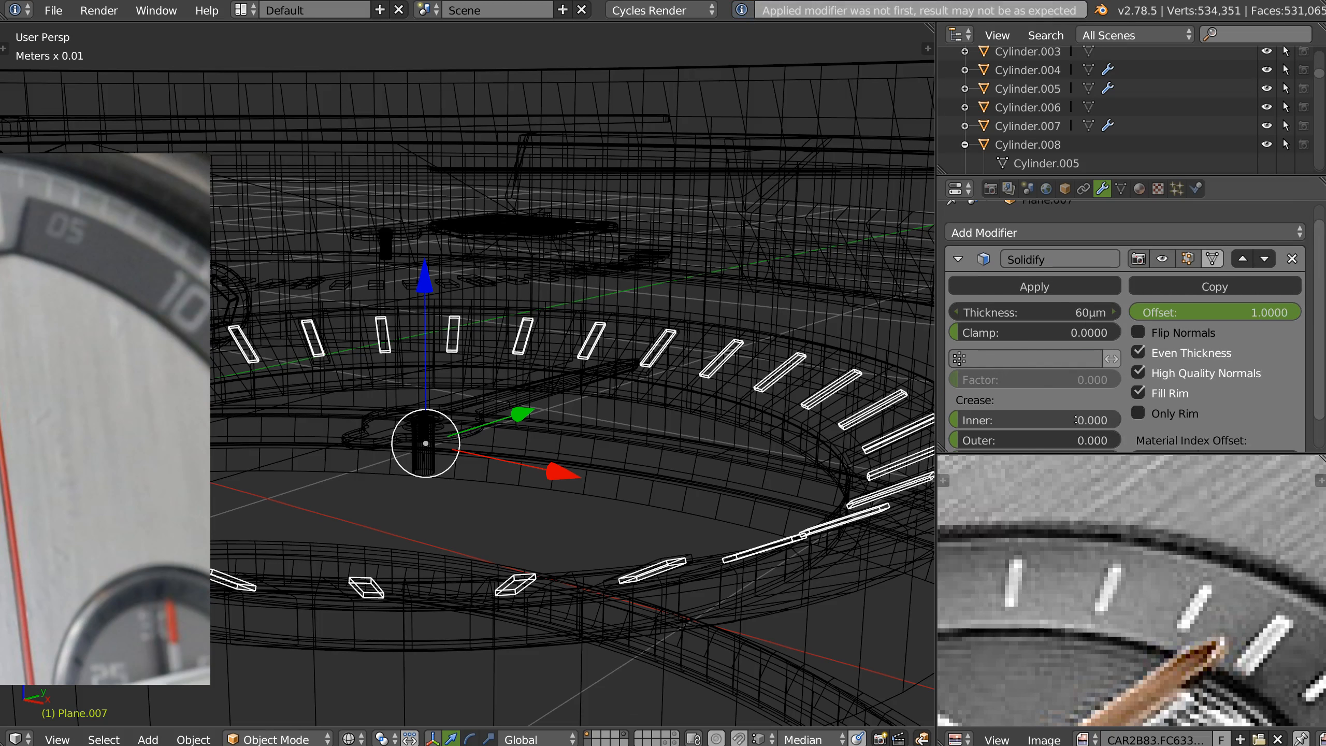
Lower the tick marks along Z by about 29 µm so they sit deeper in the sub-dial's ring
drag(422, 282, 422, 281)
key(z)
scroll(576, 367, up, 6)
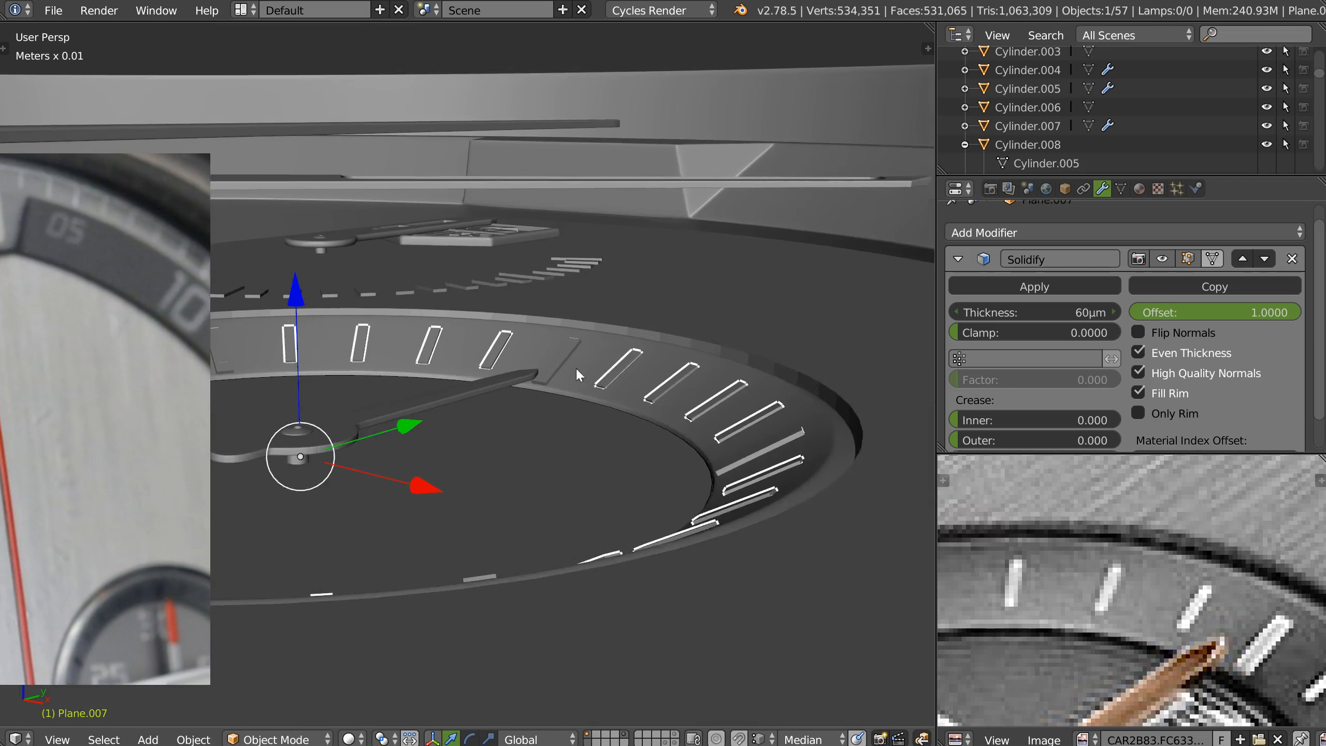
key(g)
key(z)
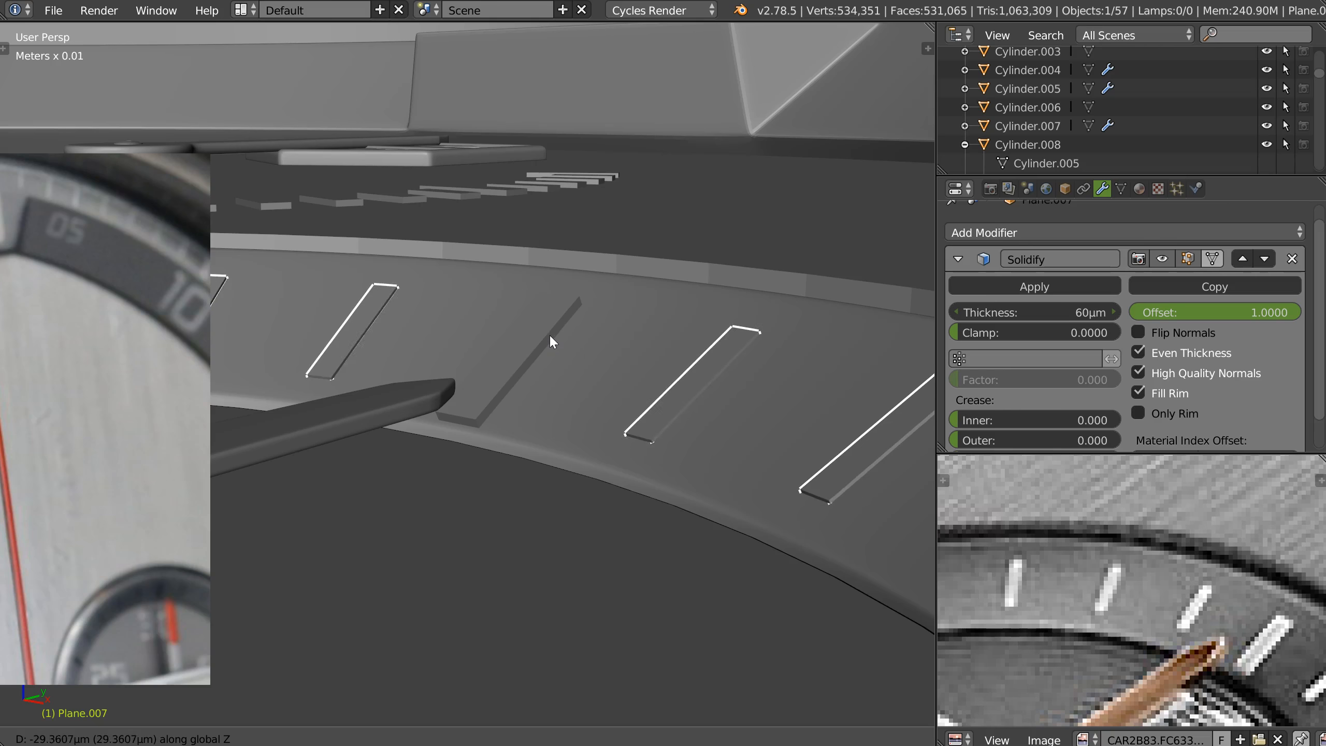
click(550, 340)
middle_drag(550, 339, 678, 385)
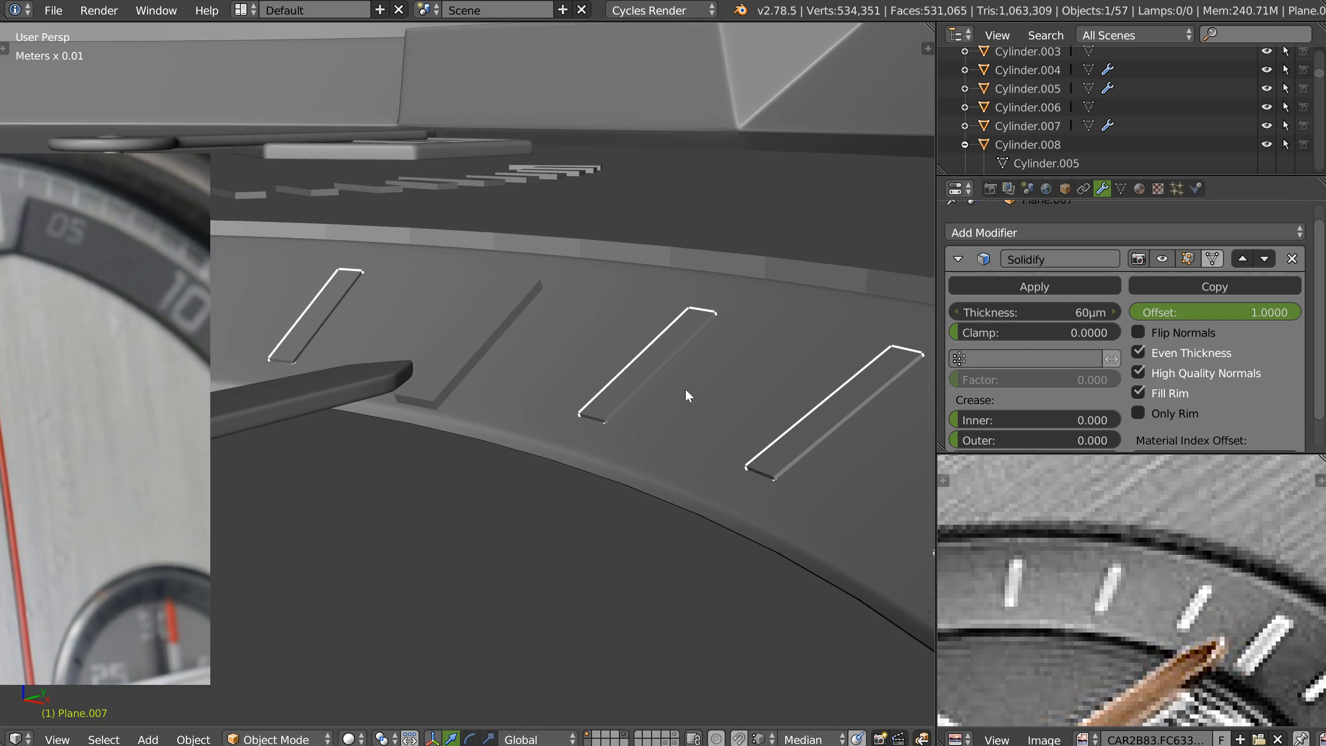
Try a two-segment, weight-limited Bevel on the tick marks with profile 1.0 and a width of about 1.13 mm
key(q)
click(837, 406)
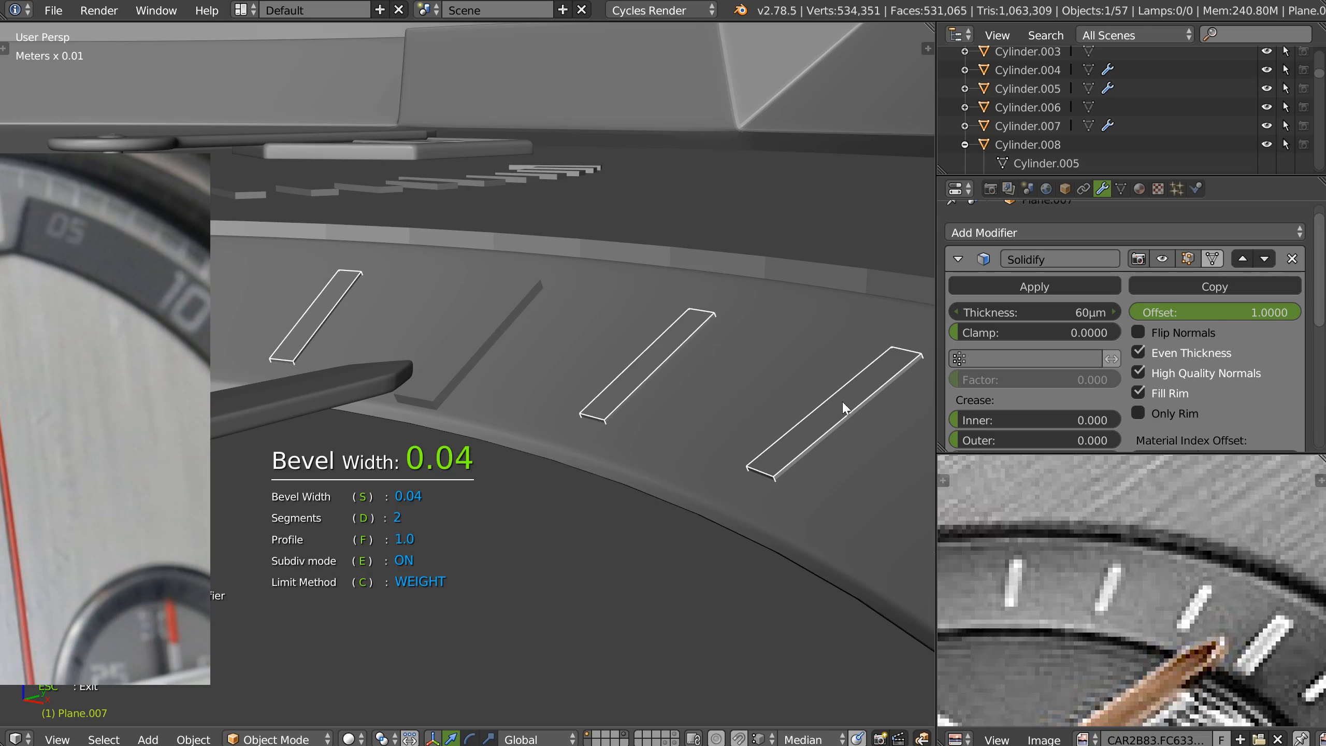
click(830, 400)
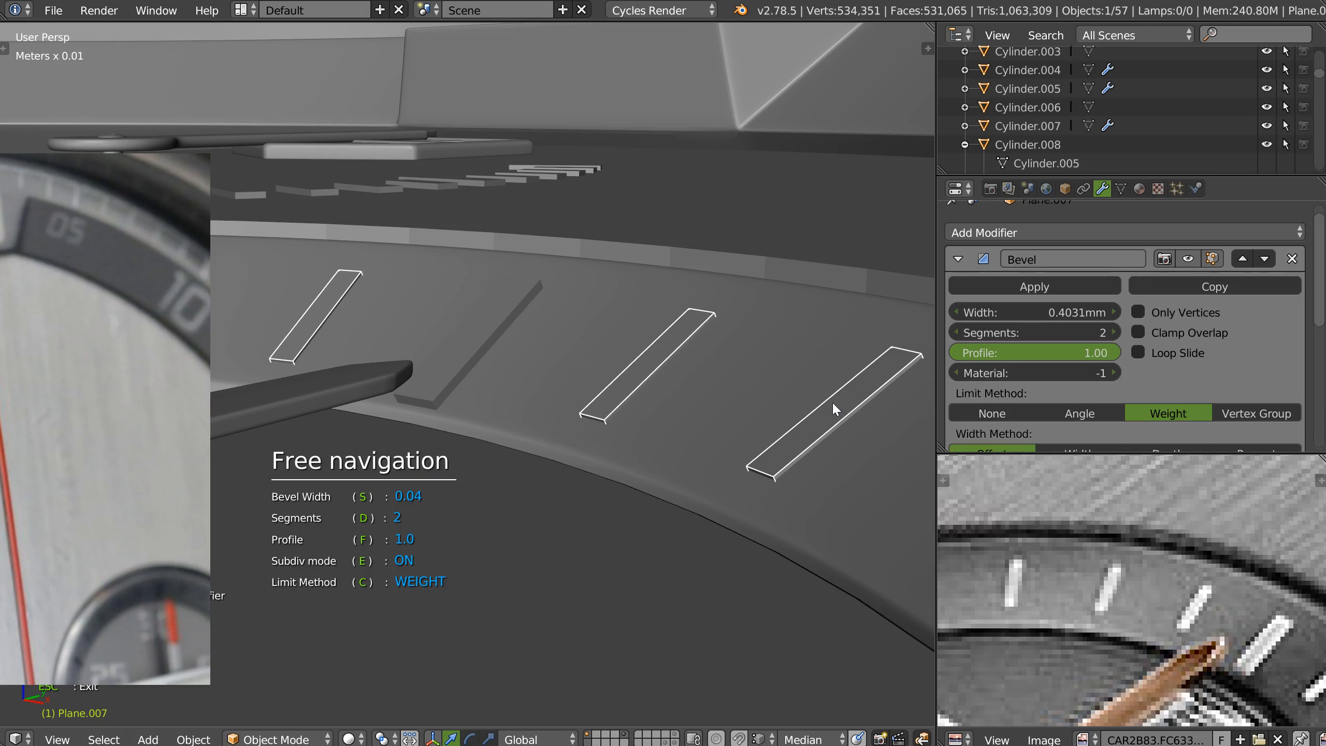
scroll(692, 395, up, 3)
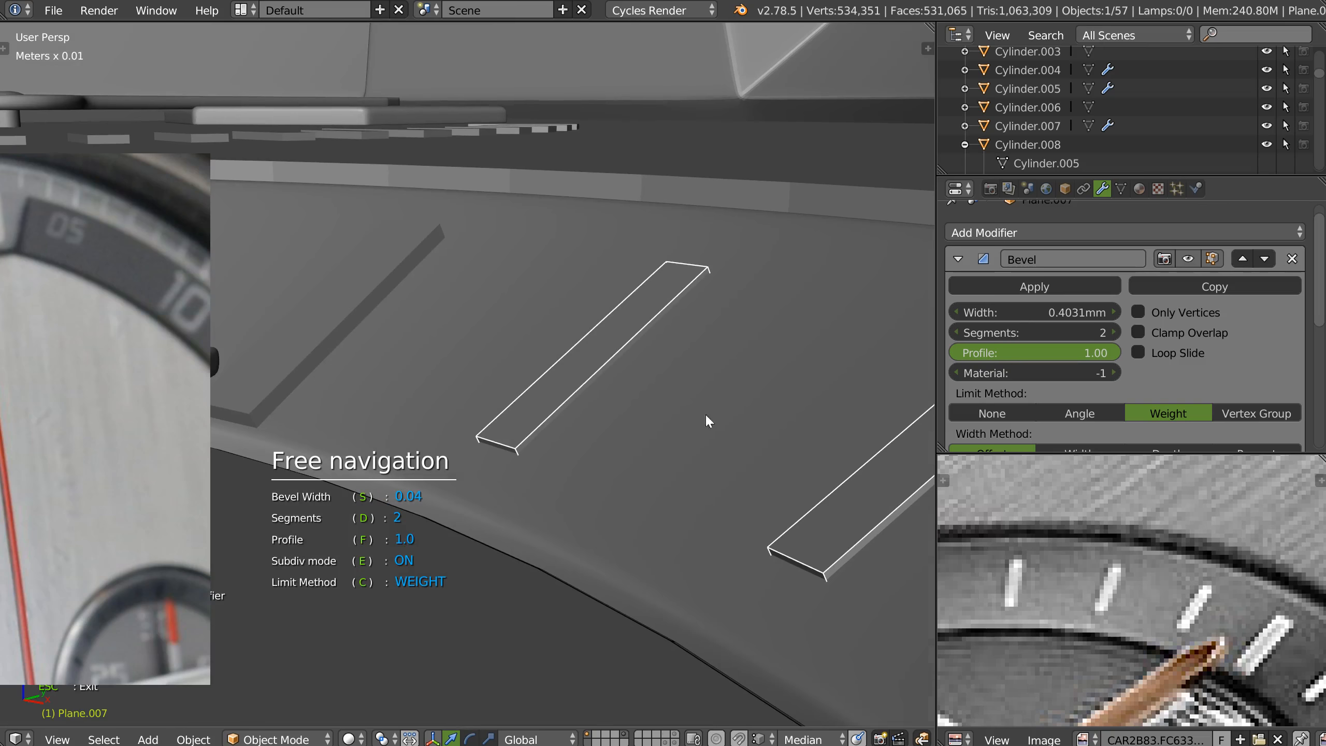
key(s)
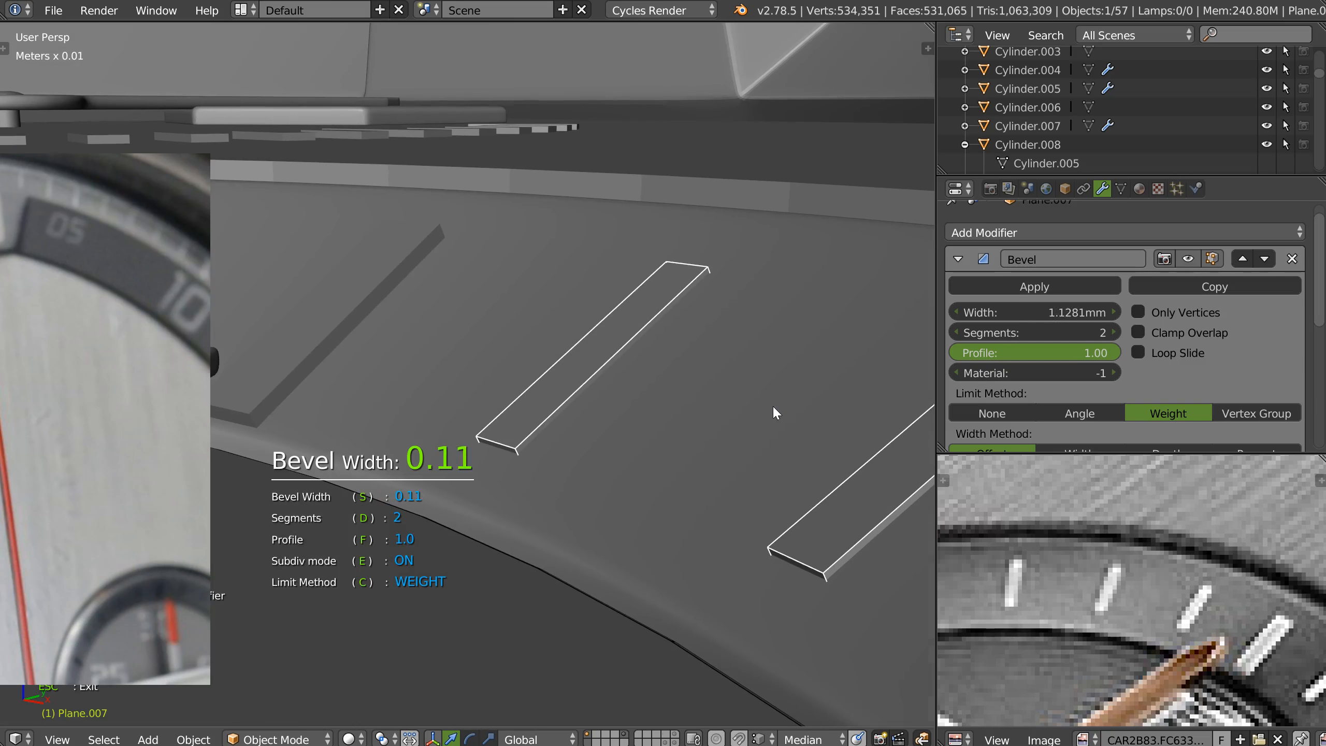
key(s)
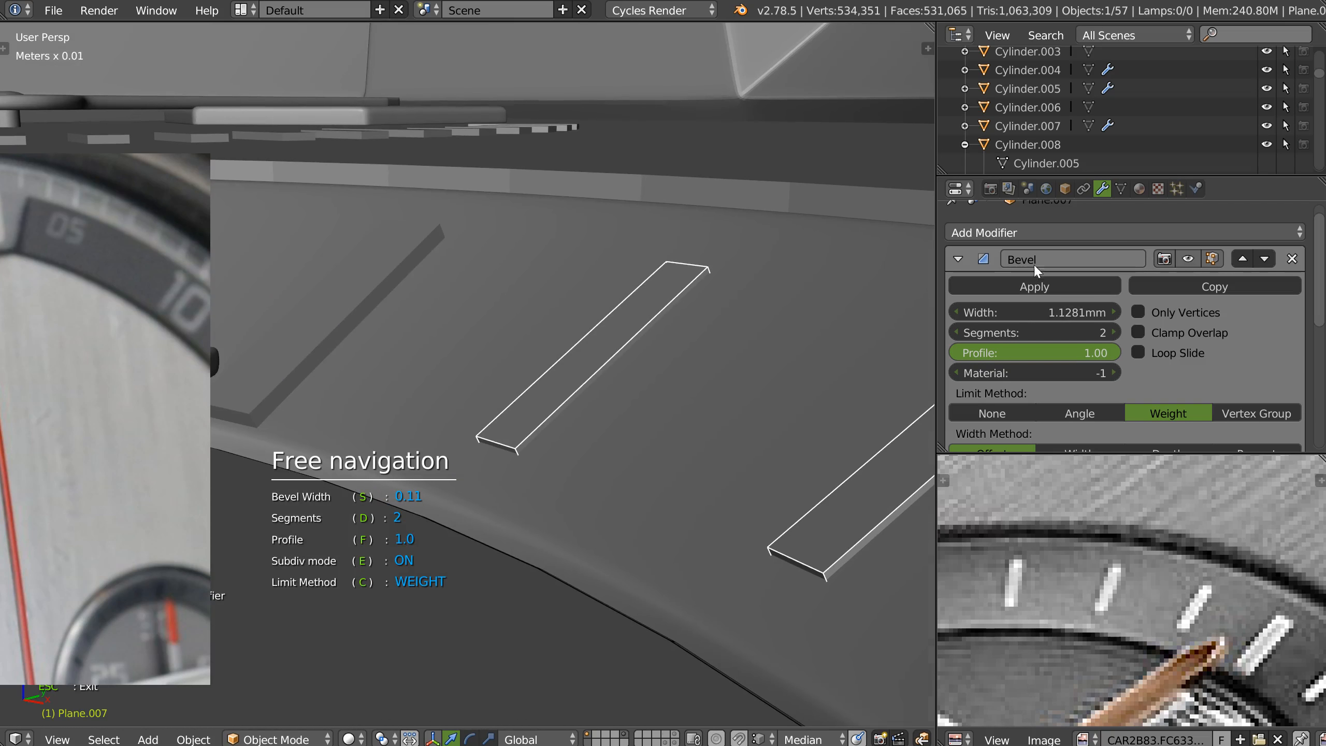
key(Escape)
Apply the tick marks' Solidify modifier and add a two-segment, weight-limited Bevel about 28 µm wide with profile 0.5
scroll(1285, 288, down, 5)
scroll(1284, 289, up, 4)
scroll(1284, 289, down, 5)
scroll(1102, 361, down, 1)
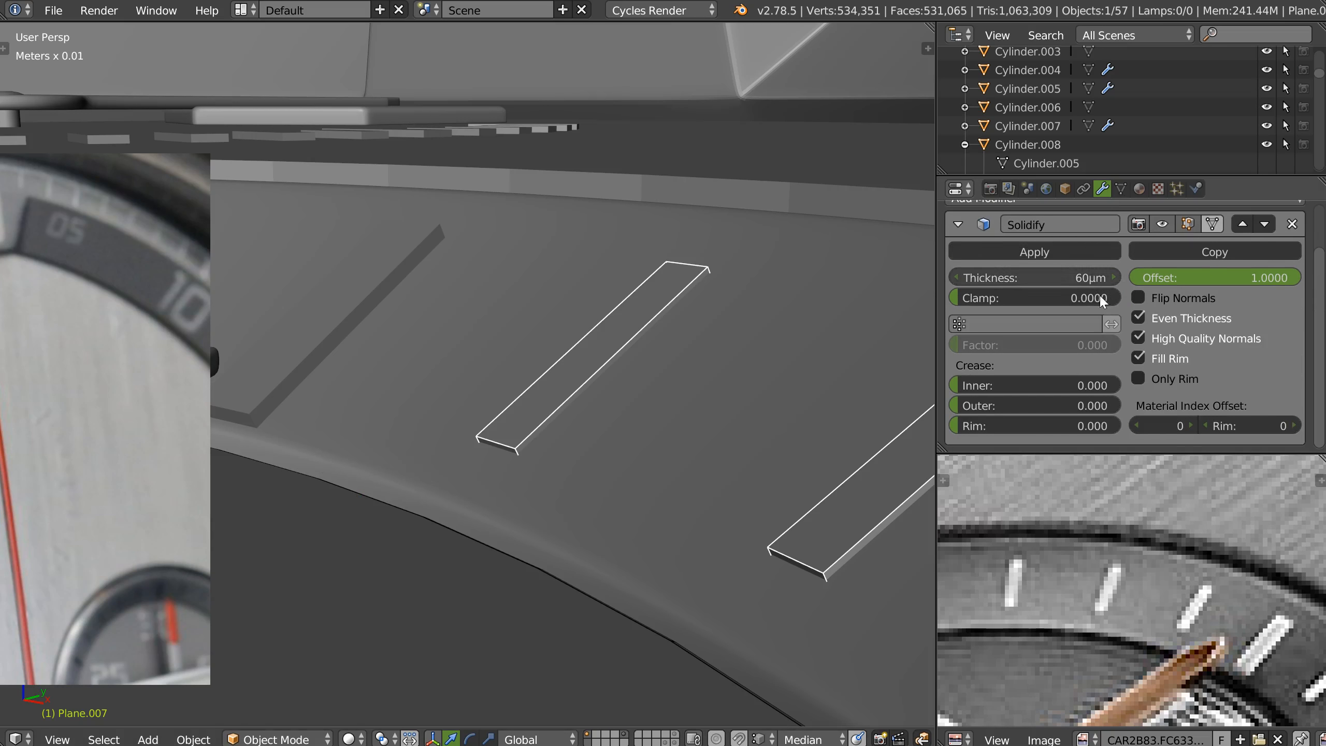
click(1046, 256)
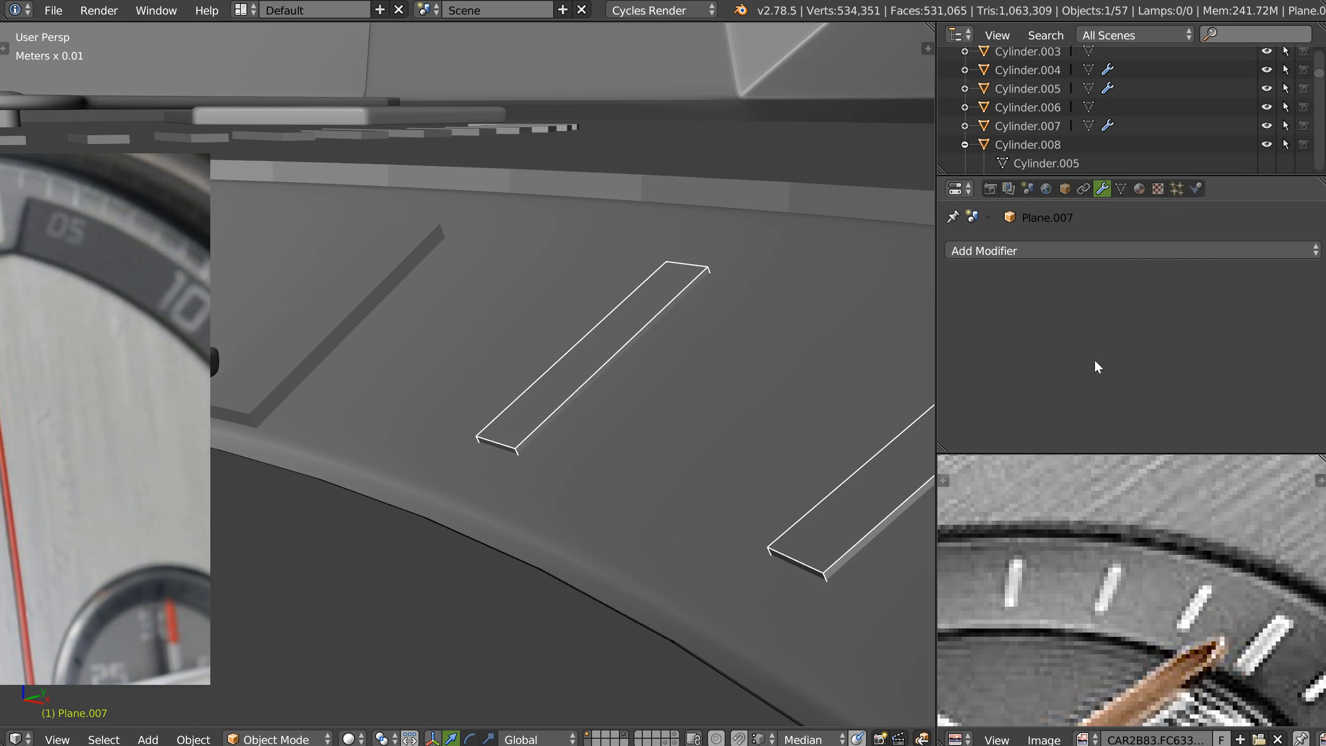
key(alt+w)
click(792, 393)
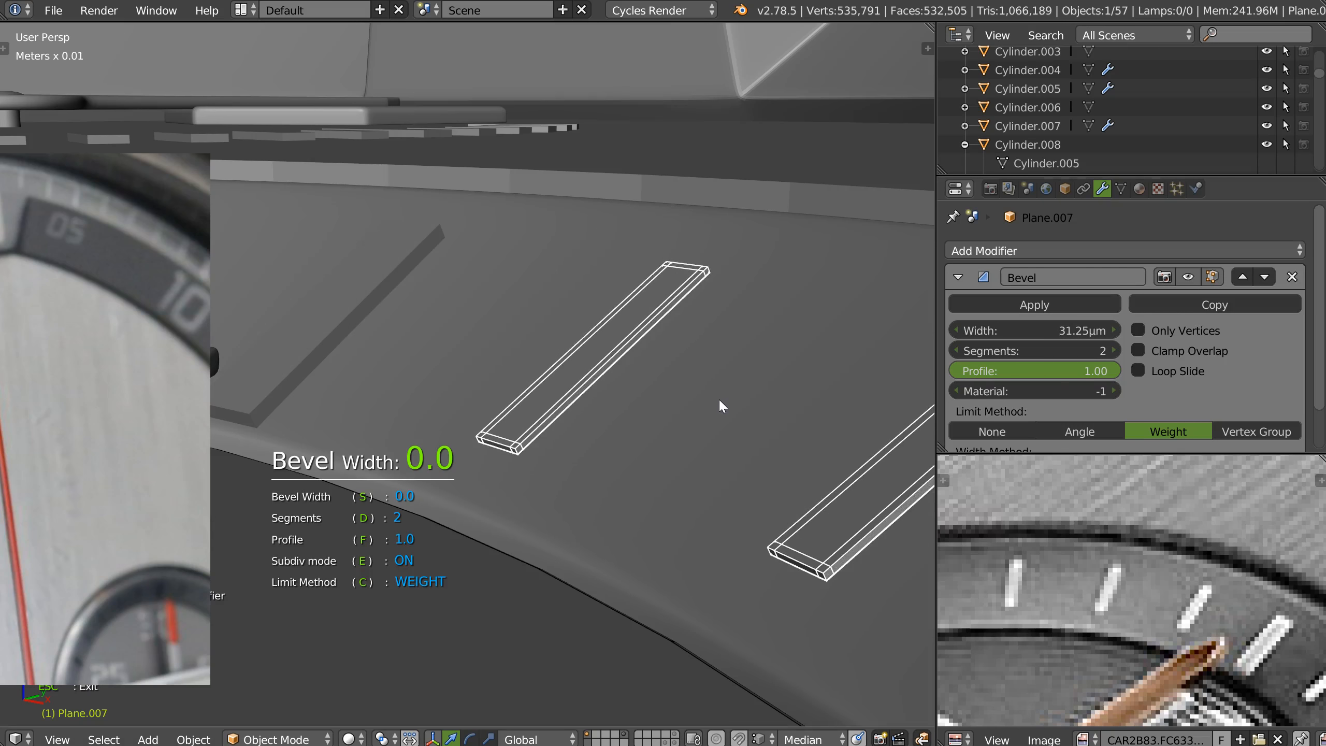
text(n)
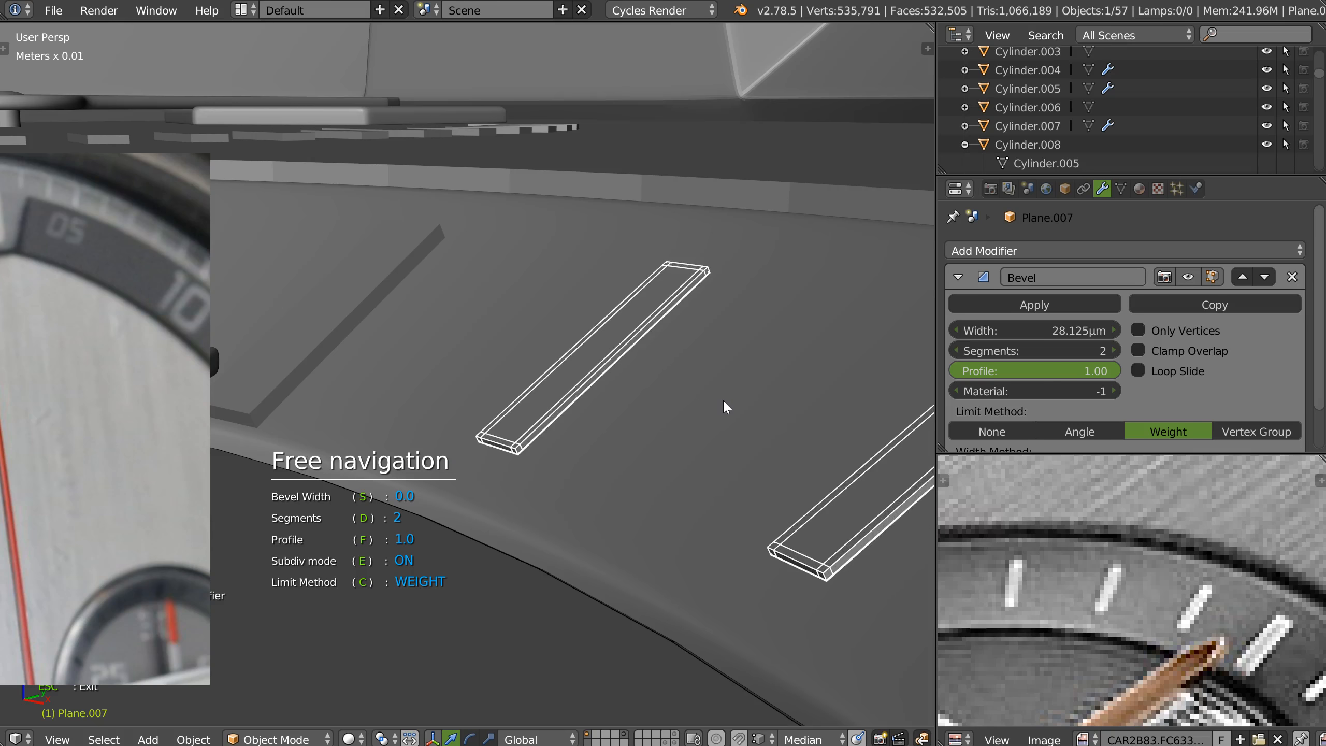
text(f.5)
key(Return)
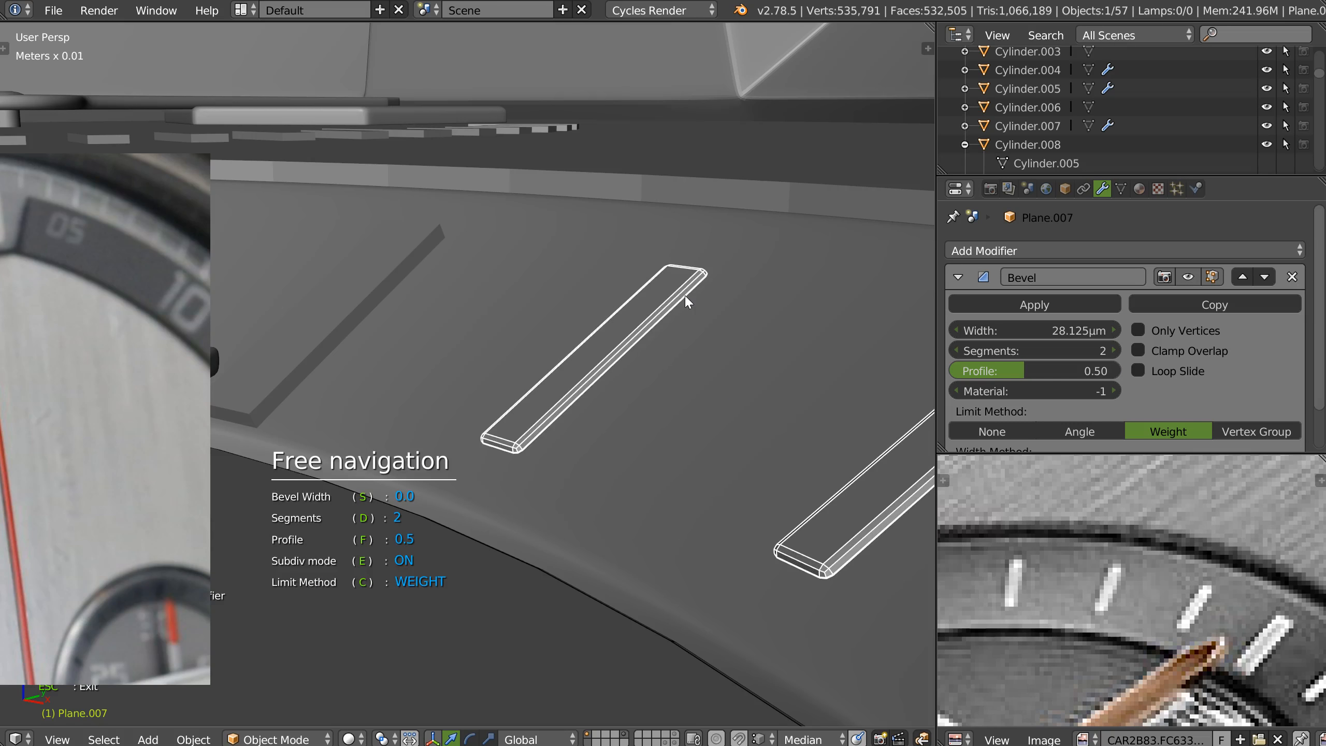
Reduce the Bevel width on the narrow tick marks to 12.5 µm
key(s)
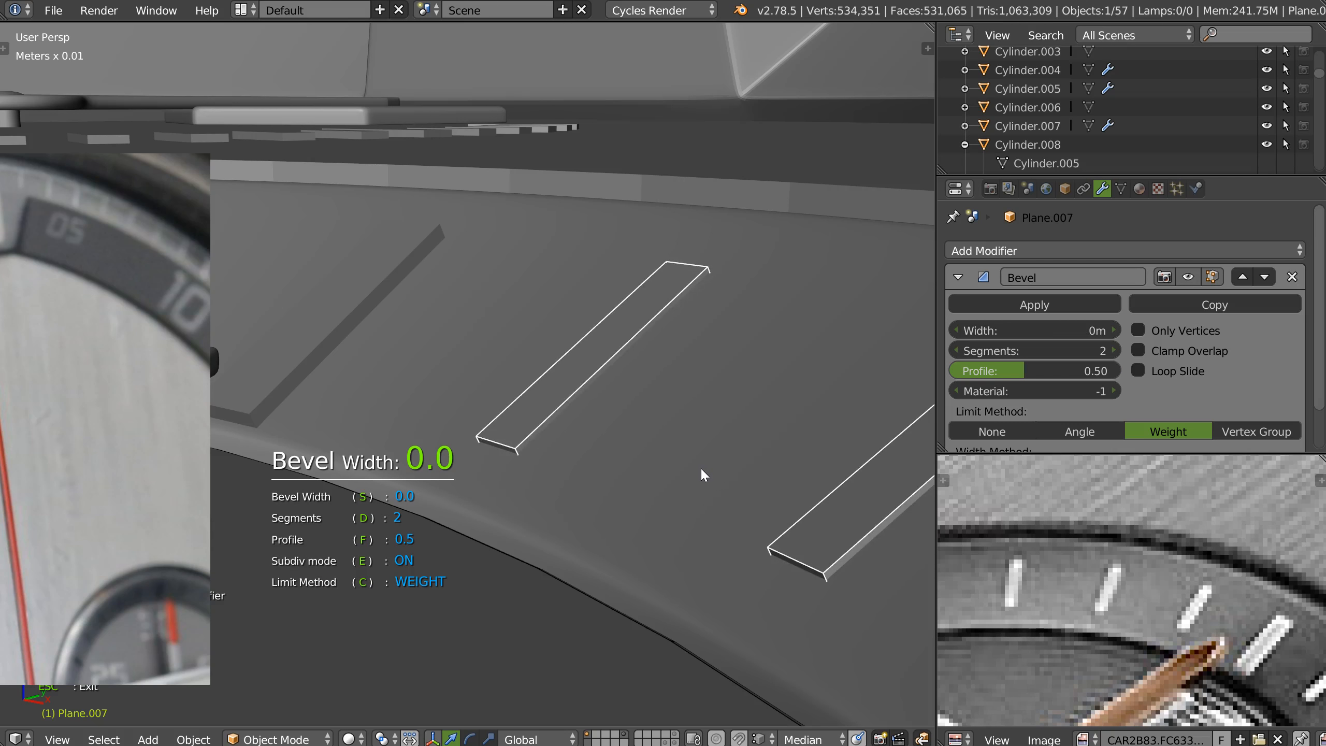
key(n)
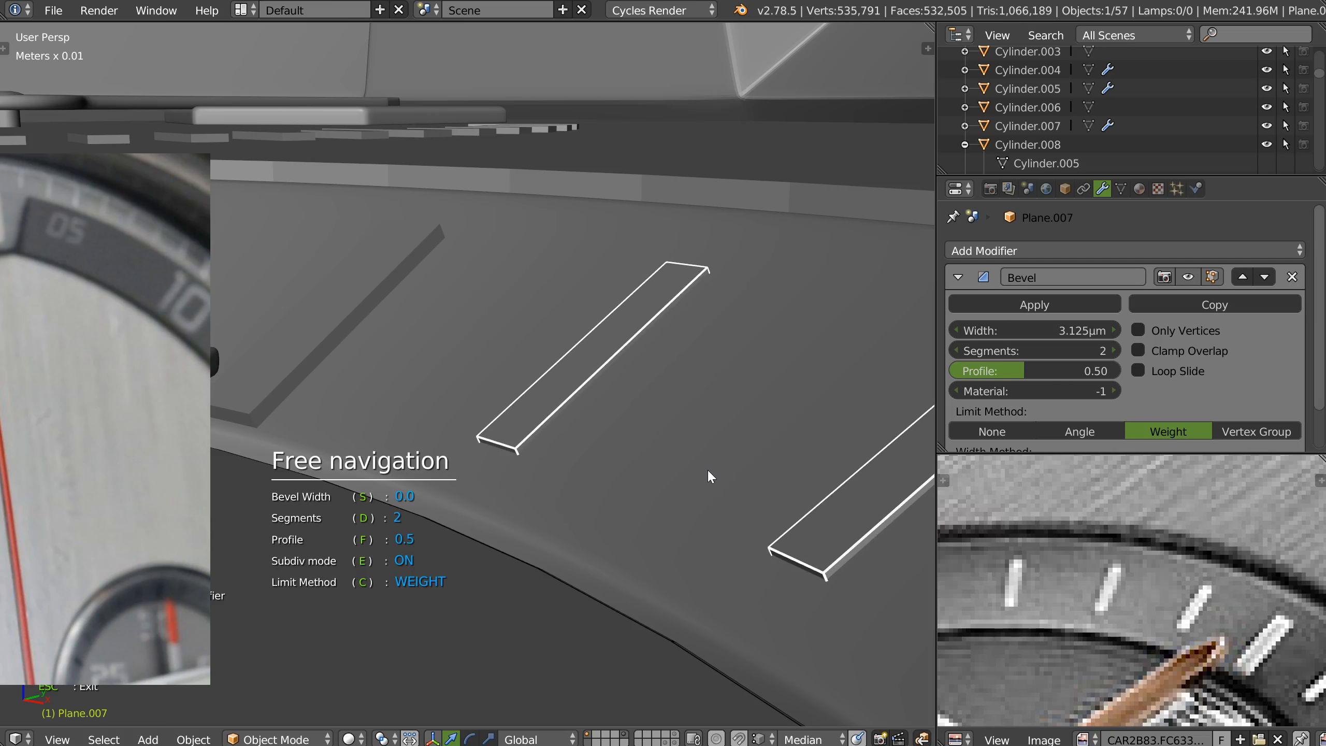
key(s)
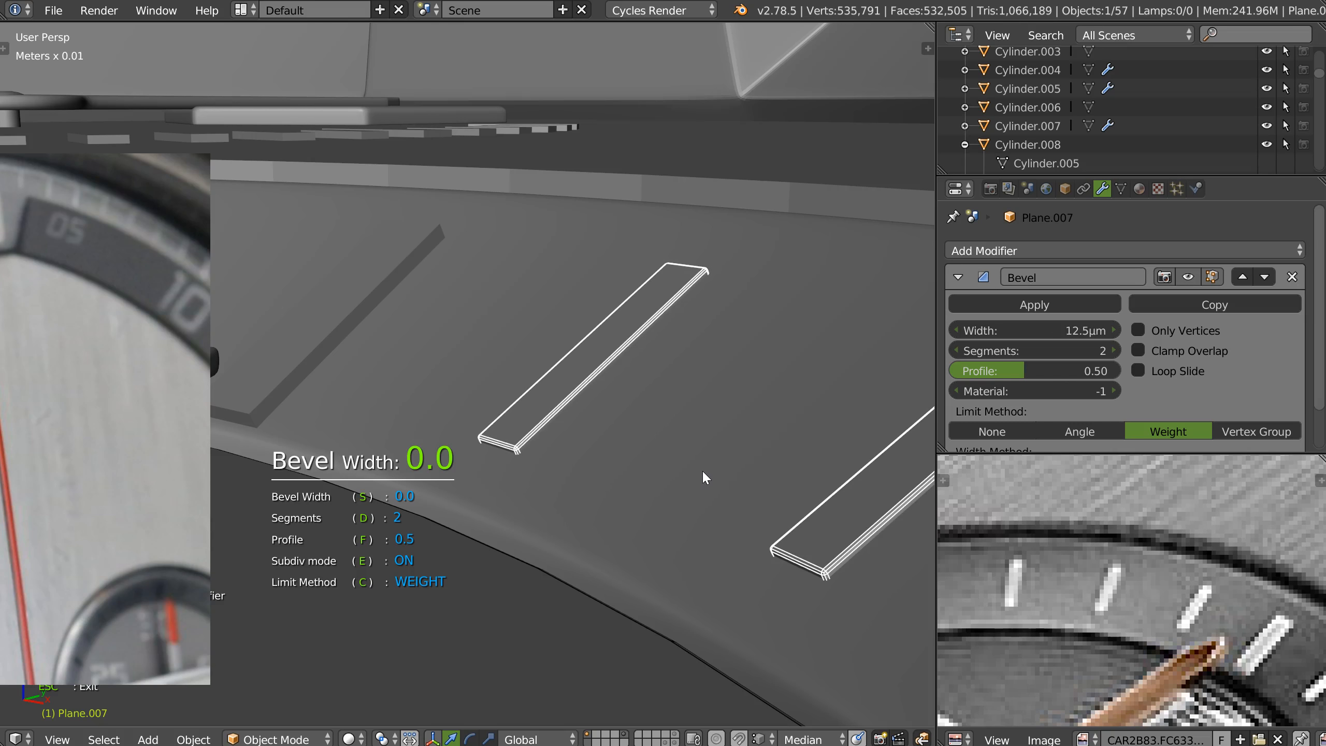
key(s)
scroll(742, 439, down, 5)
key(Escape)
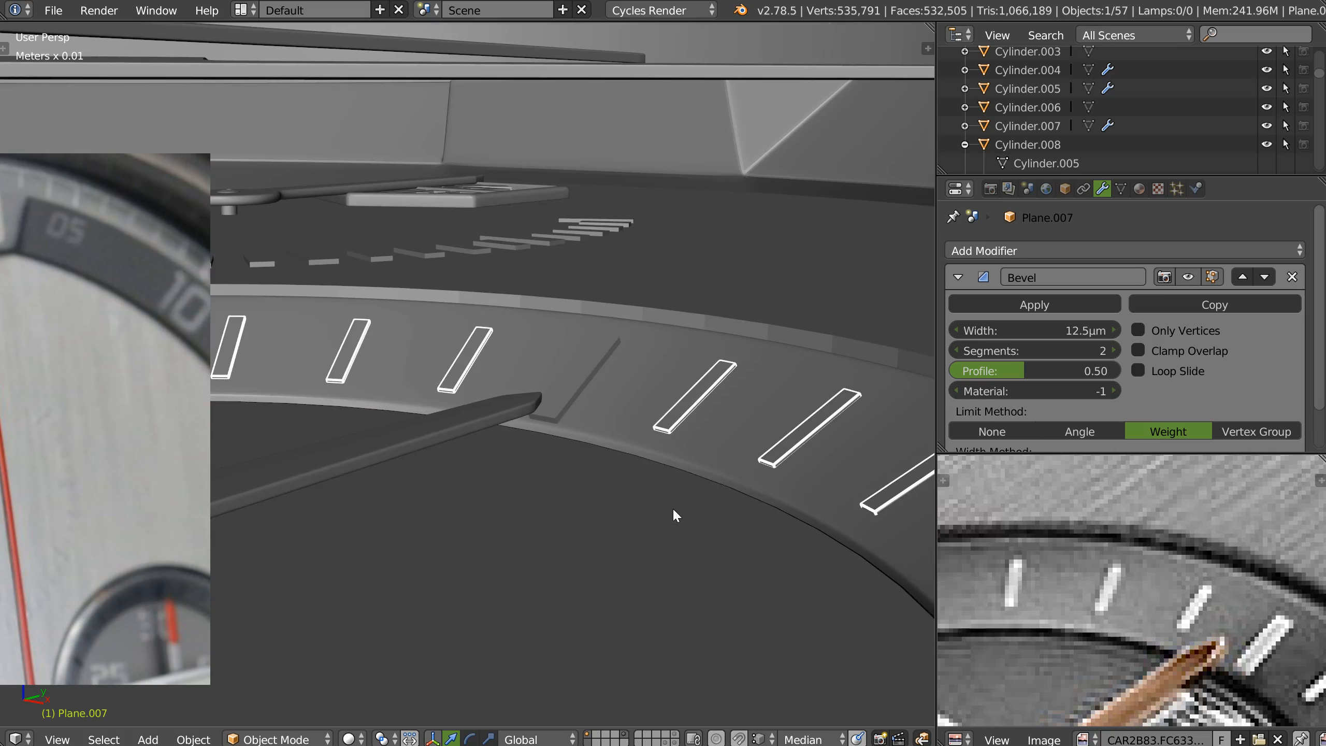
Lower the narrow tick marks along Z by about 33 µm and check them in isolation
scroll(736, 430, up, 3)
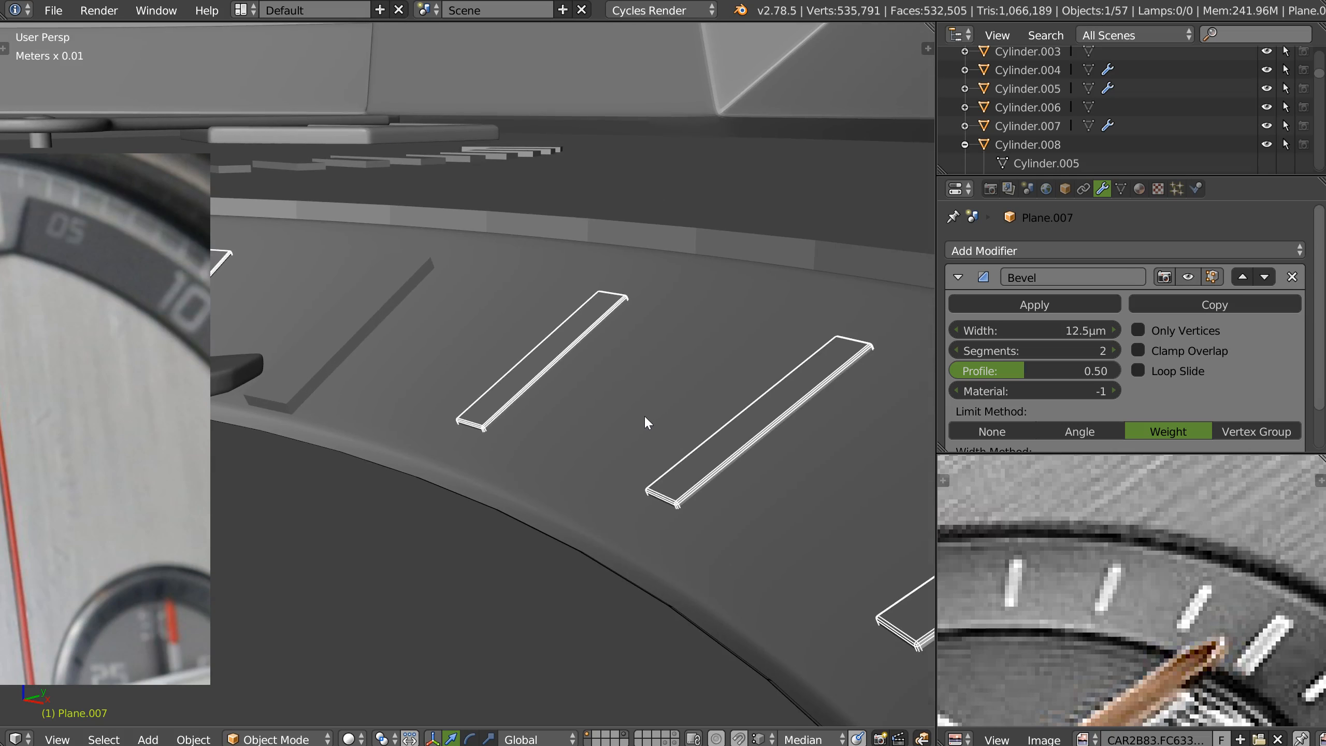
key(g)
key(z)
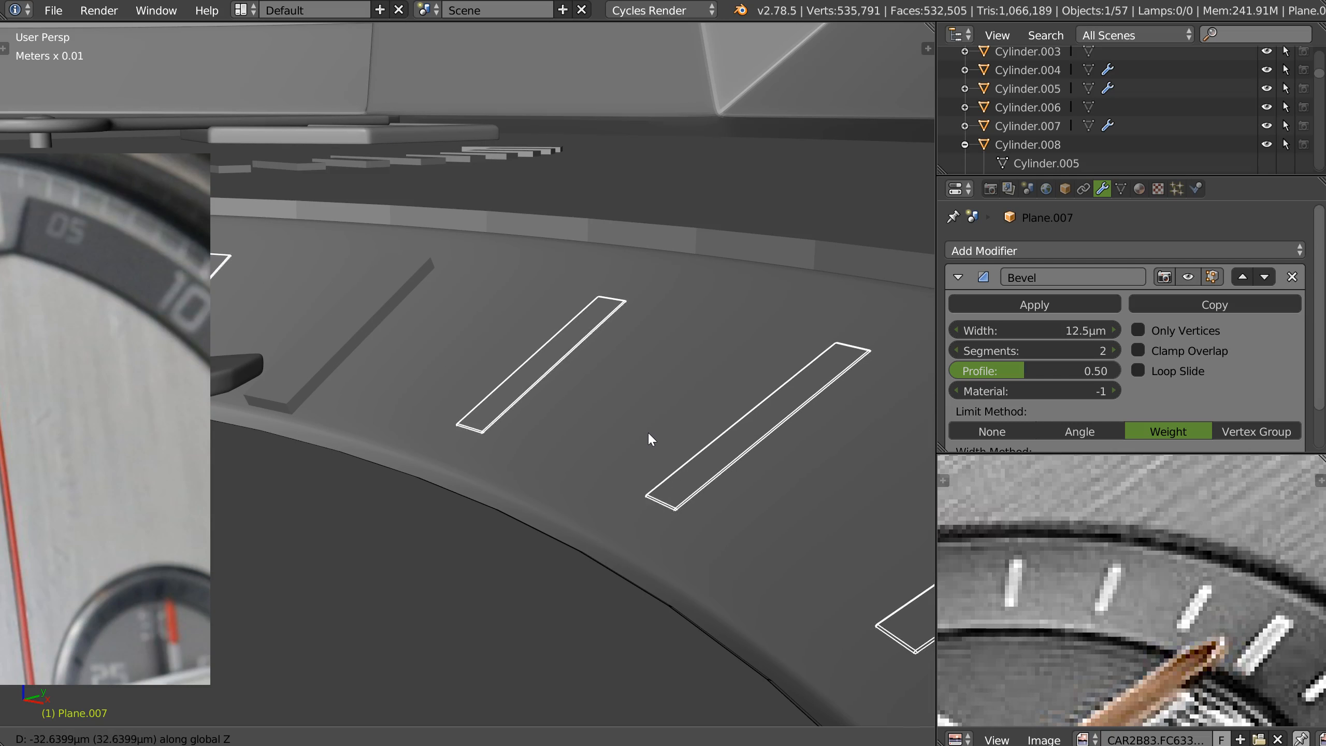
click(649, 436)
scroll(698, 421, down, 4)
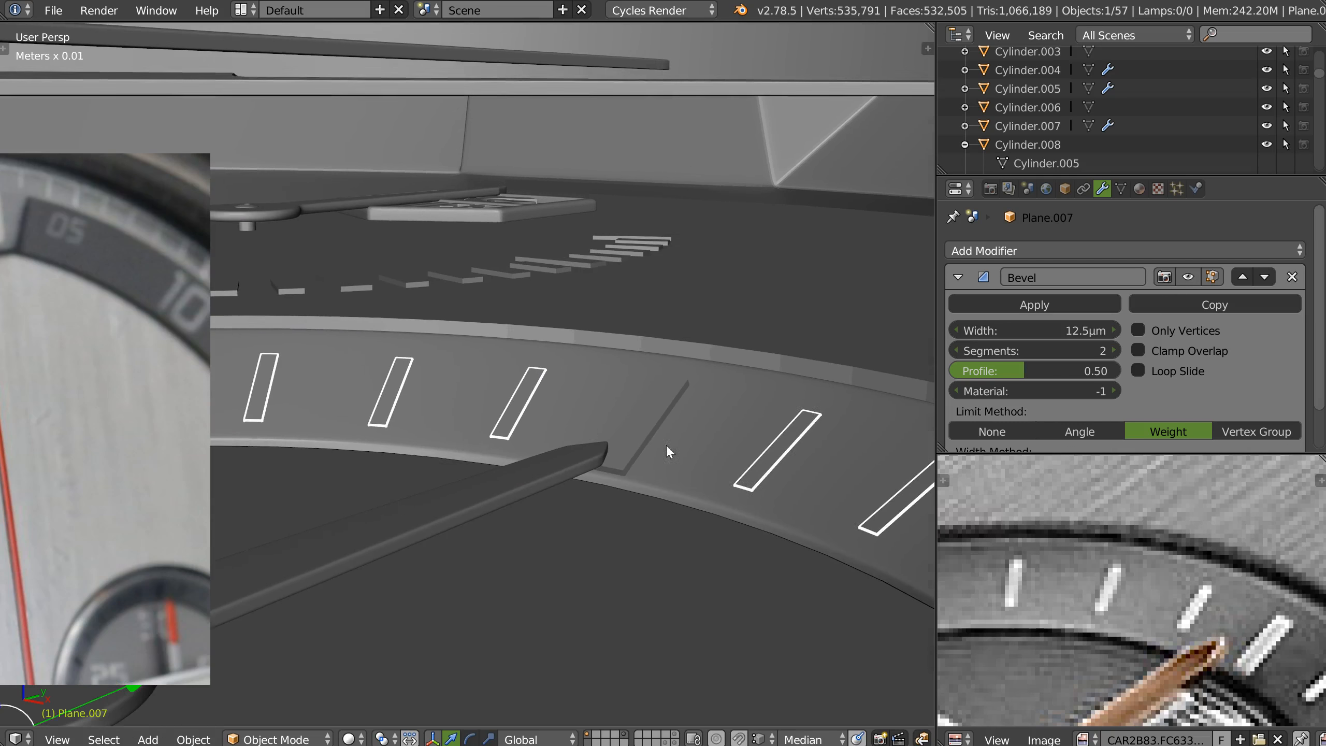
key(KP_Divide)
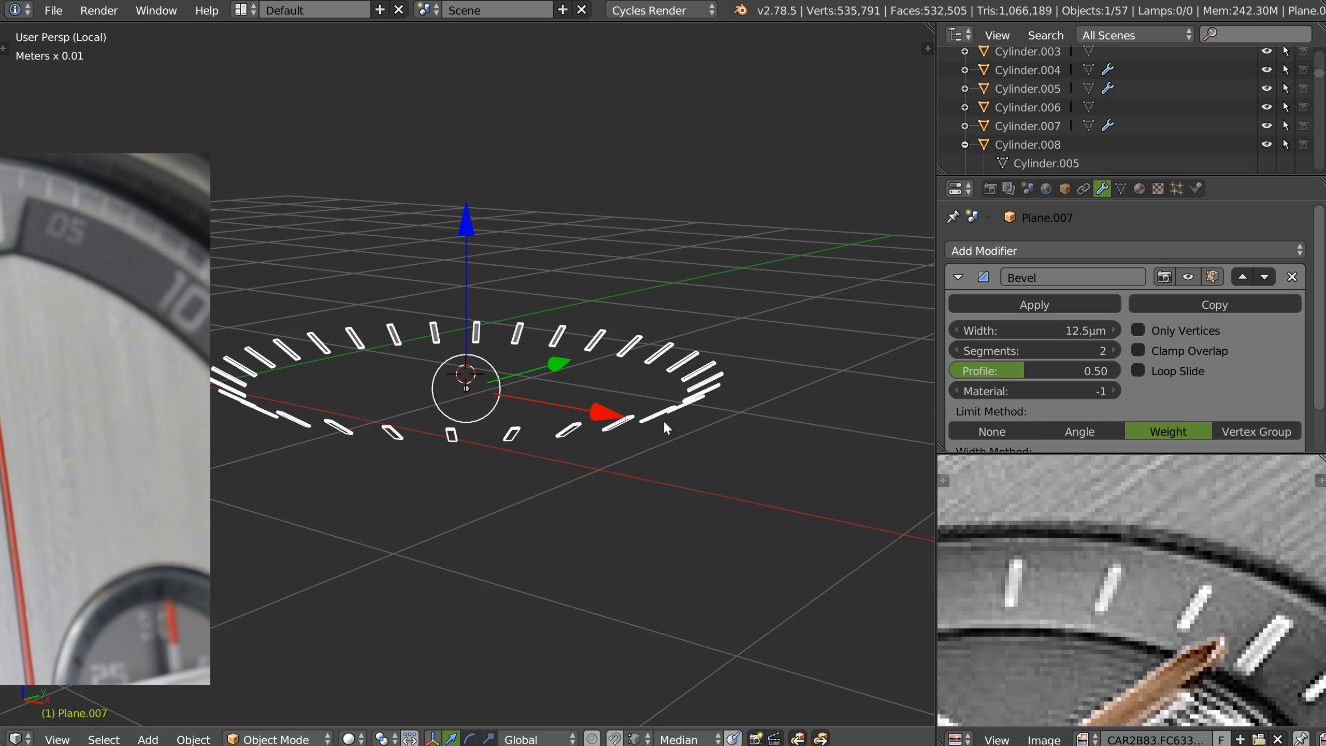
key(KP_Divide)
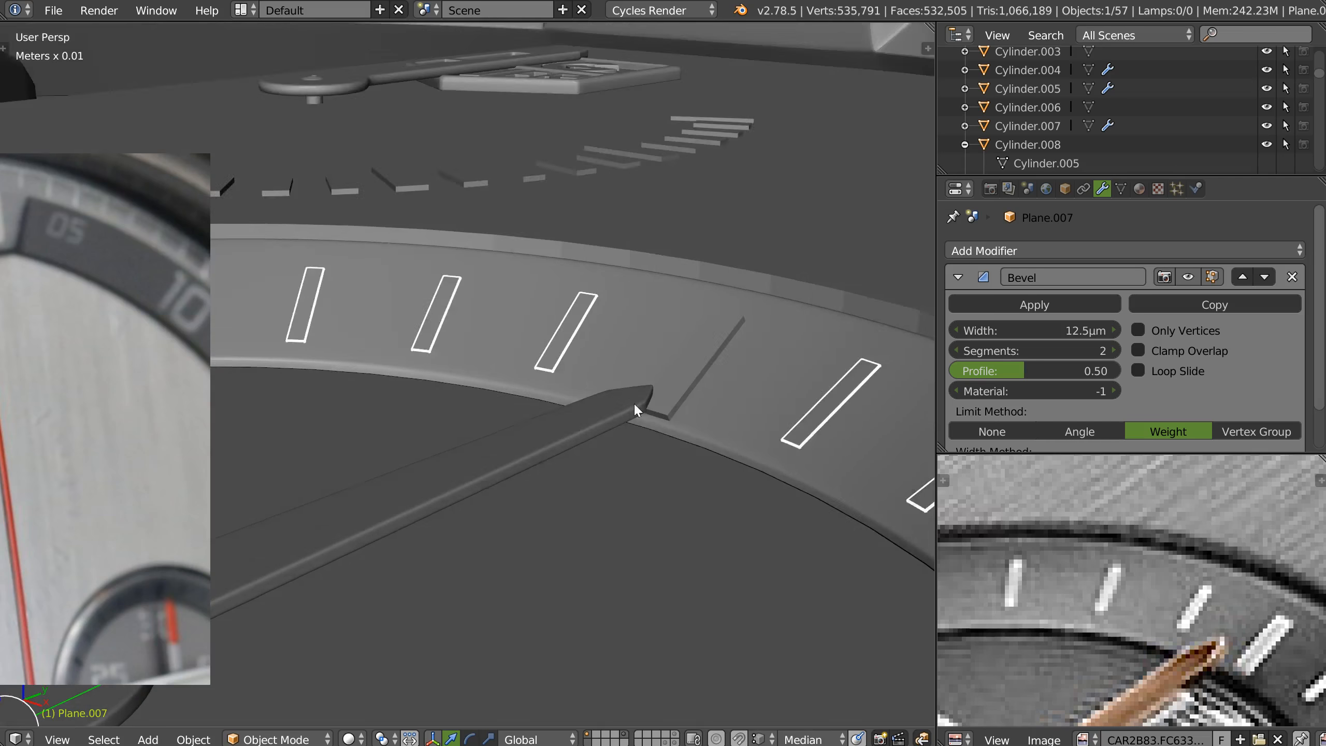
Delete the six narrow tick marks that overlap the wider marks around the sub-dial's ring
key(Tab)
click(627, 397)
scroll(843, 388, down, 5)
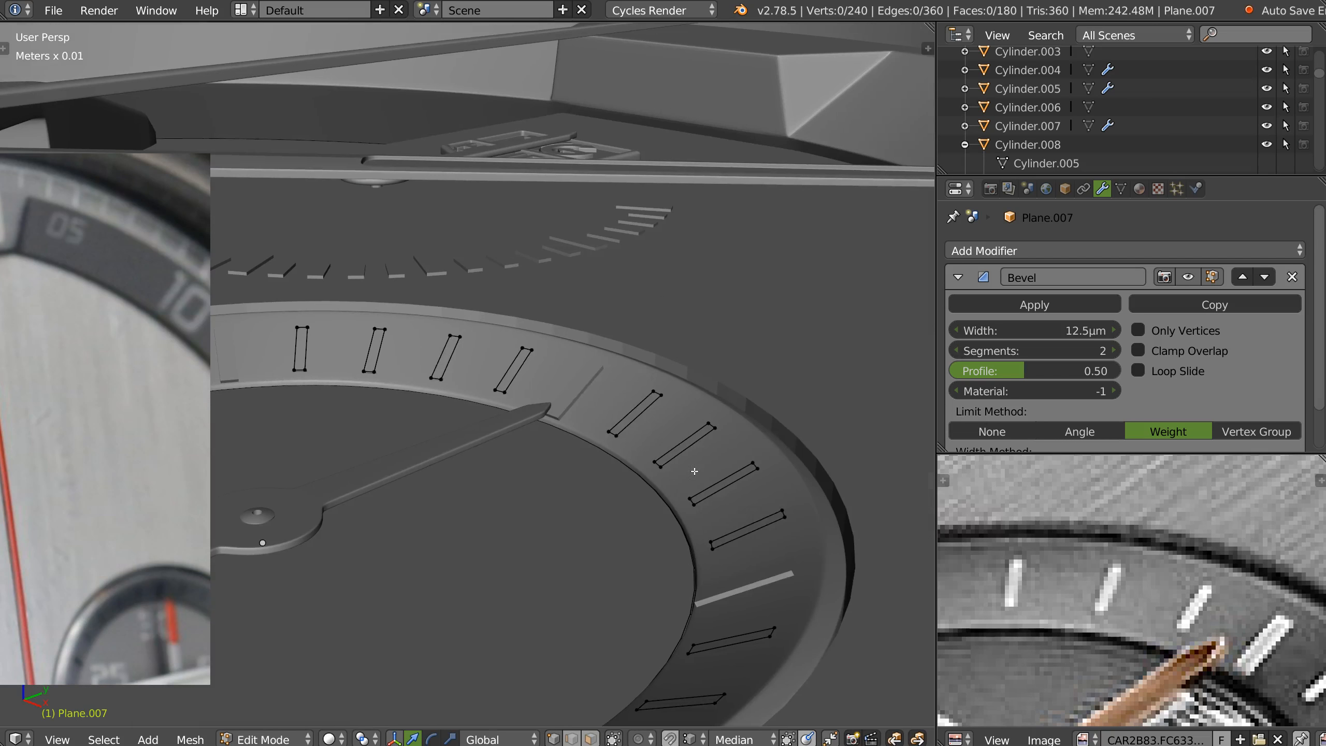
middle_drag(843, 388, 653, 399)
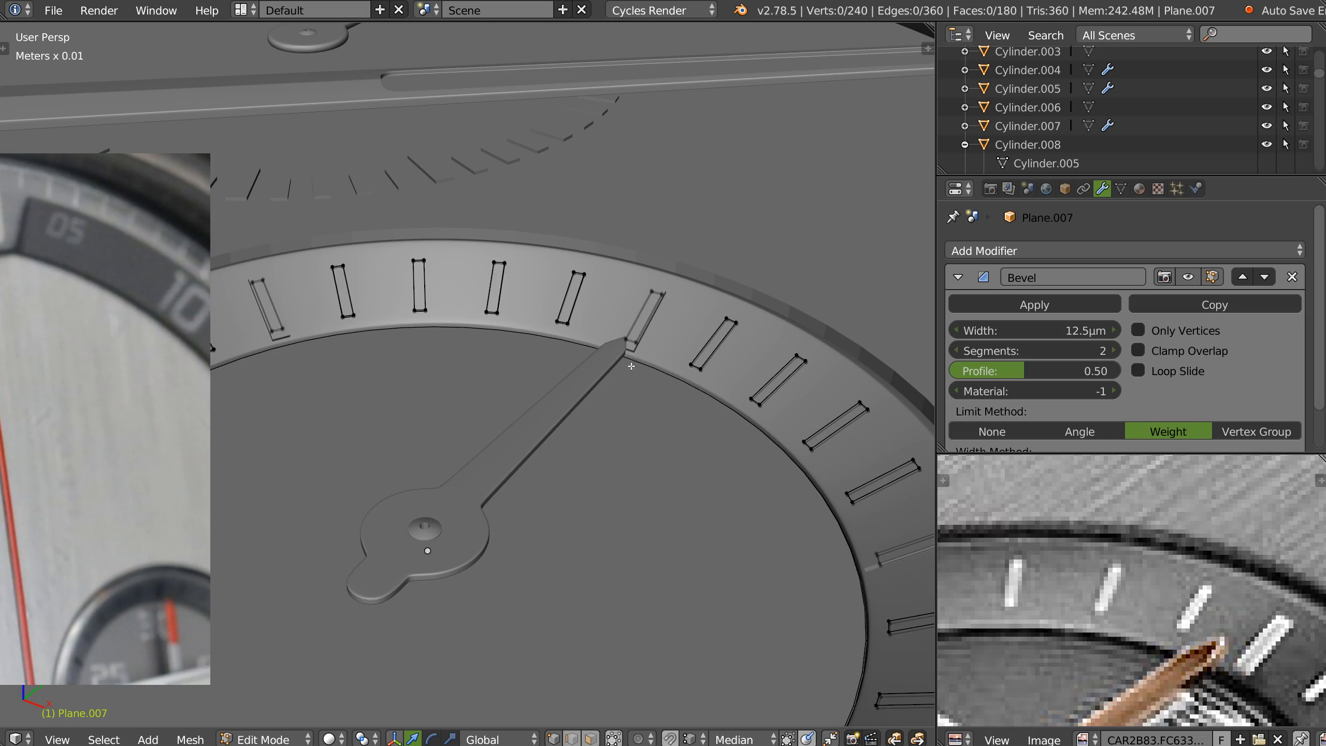
key(l)
middle_drag(629, 486, 587, 319)
key(l)
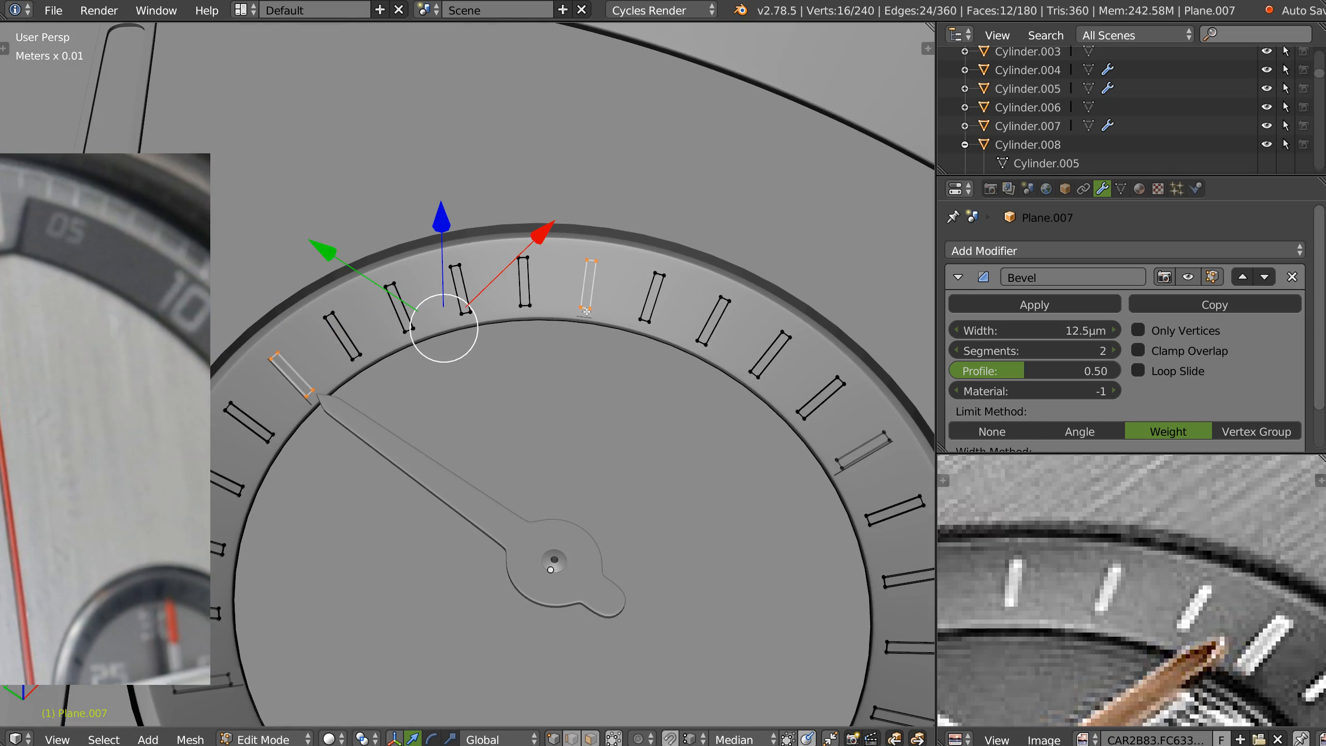
key(l)
mouse_move(804, 483)
middle_down()
mouse_move(470, 128)
mouse_move(340, 106)
middle_up()
key(l)
key(l)
mouse_move(483, 115)
middle_down()
mouse_move(379, 100)
mouse_move(496, 289)
middle_up()
key(l)
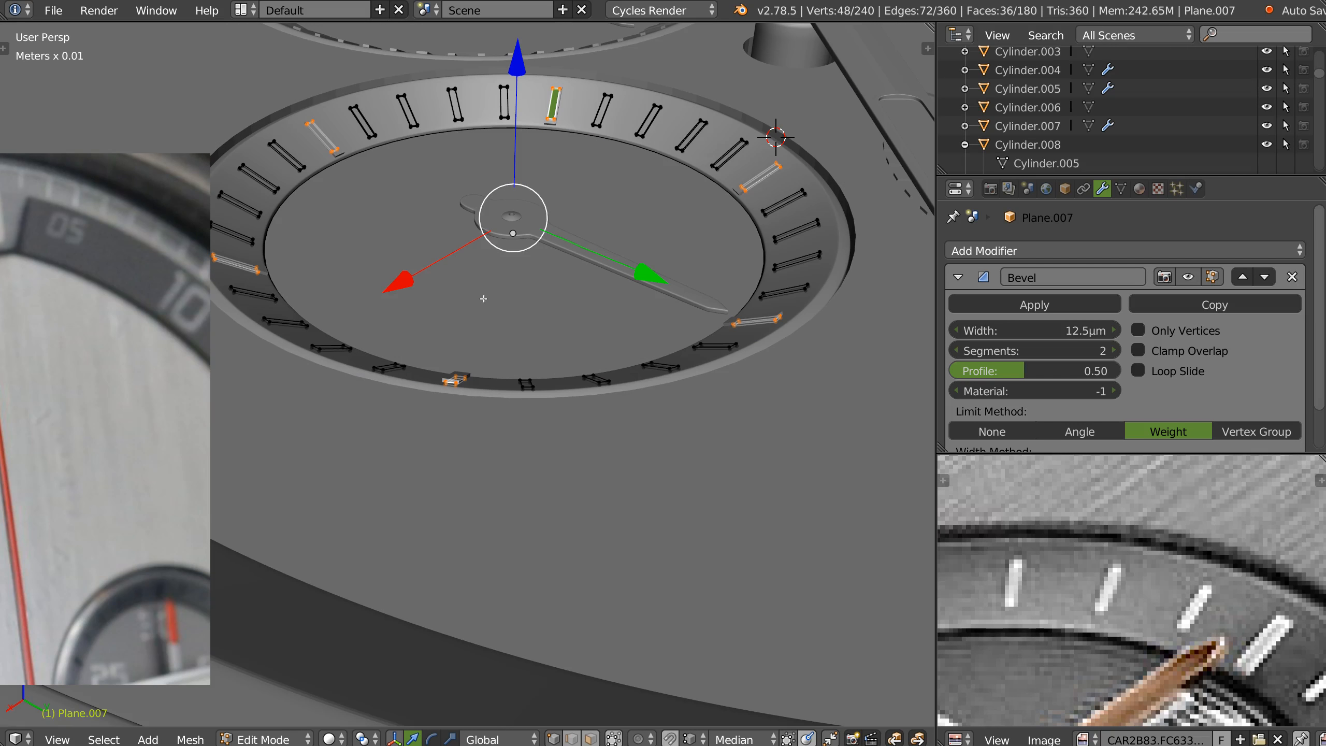
key(x)
click(345, 360)
mouse_move(334, 289)
middle_down()
mouse_move(518, 299)
mouse_move(631, 288)
mouse_move(640, 326)
mouse_move(533, 210)
mouse_move(543, 287)
mouse_move(610, 289)
mouse_move(631, 355)
mouse_move(658, 366)
middle_up()
key(Tab)
Select the wider tick marks and apply their modifiers, including Solidify
right_click(560, 255)
click(1005, 303)
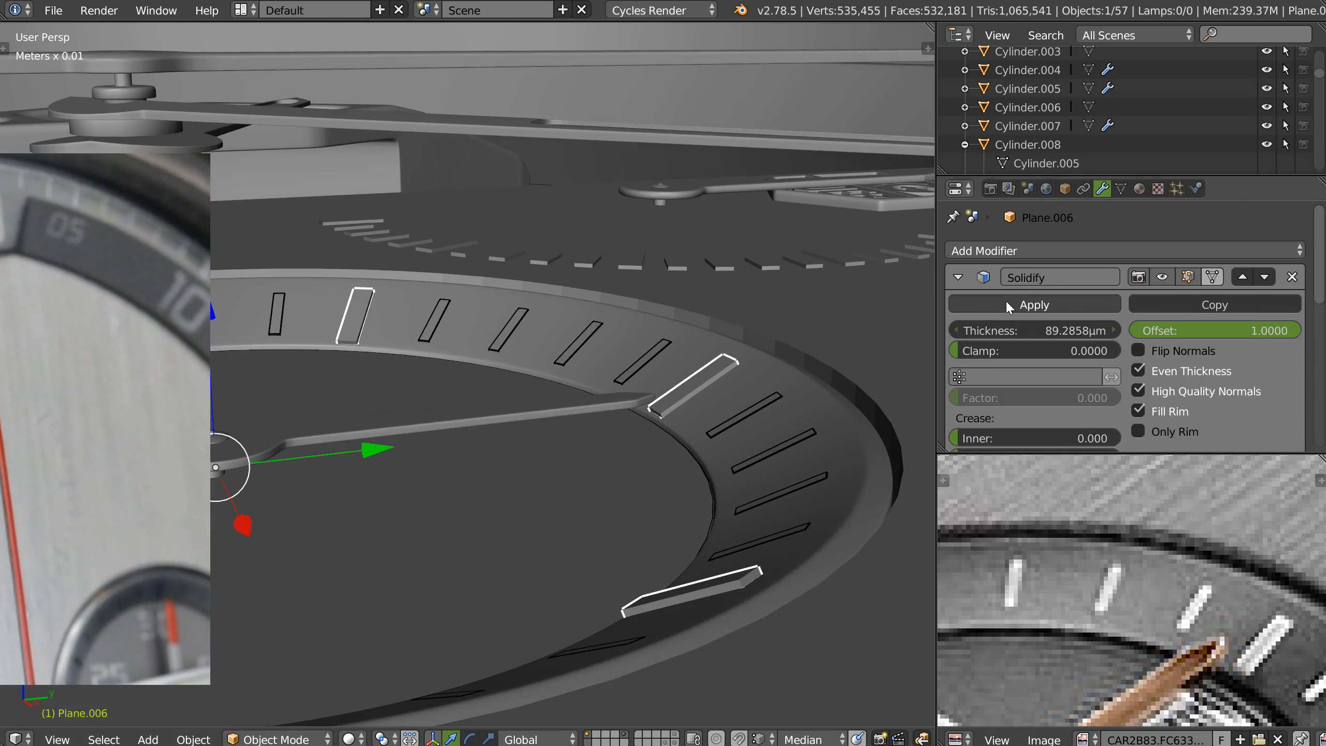
click(1005, 301)
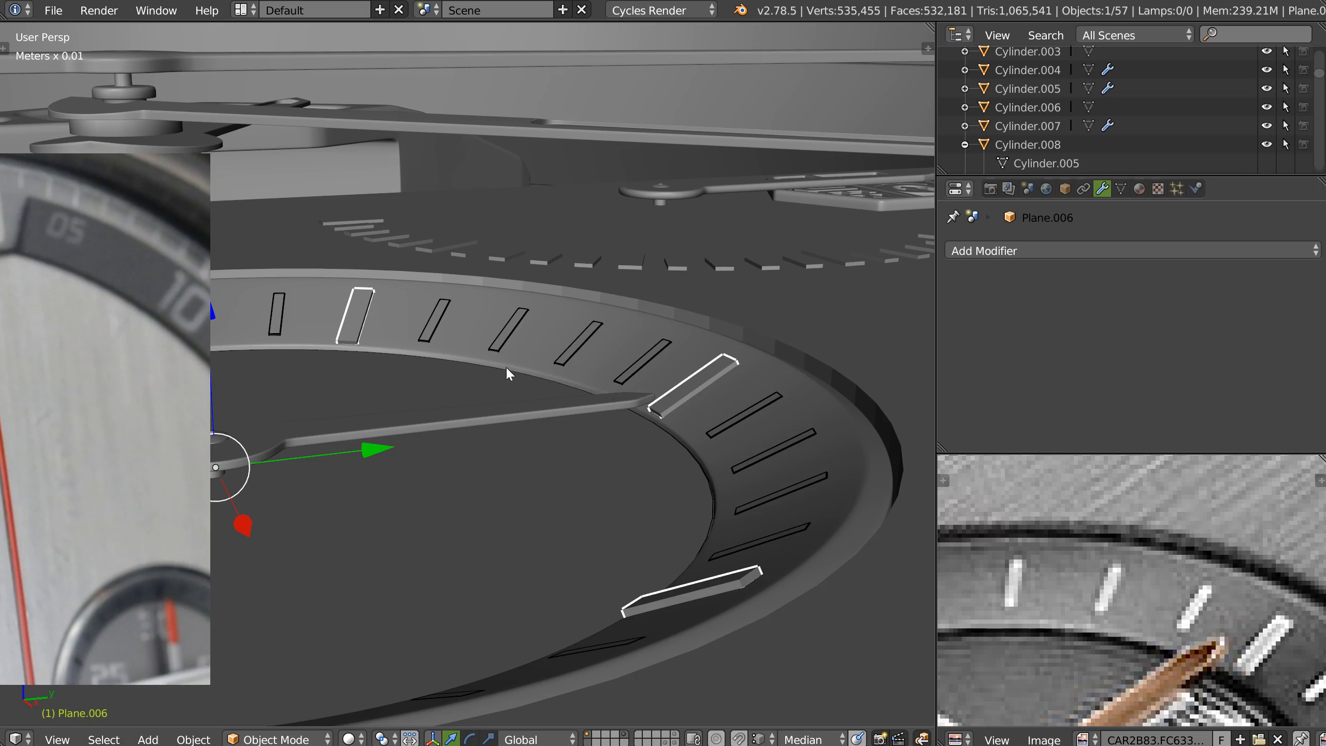
scroll(720, 327, up, 3)
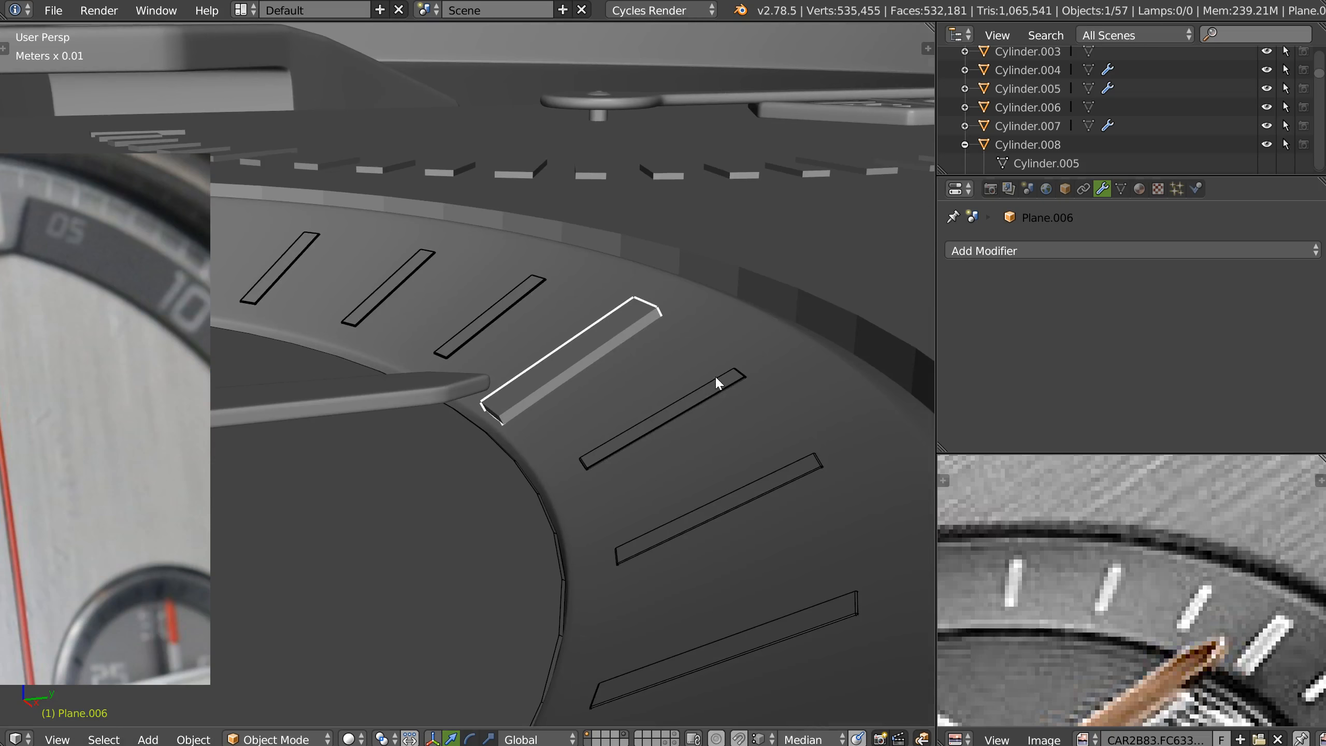
key(s)
key(shift+z)
right_click(717, 394)
Lower the wider tick marks along Z by about 62 µm so they sit closer to the ring's surface
key(g)
key(z)
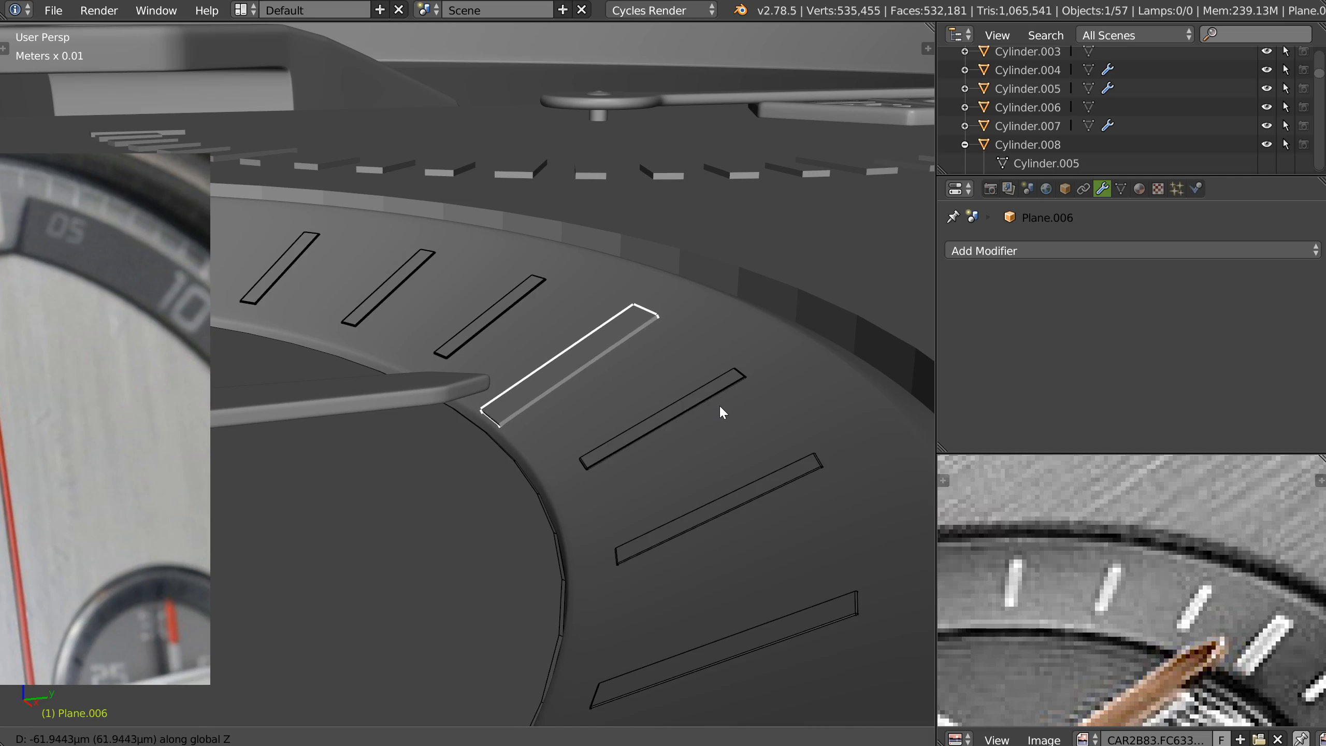
click(719, 404)
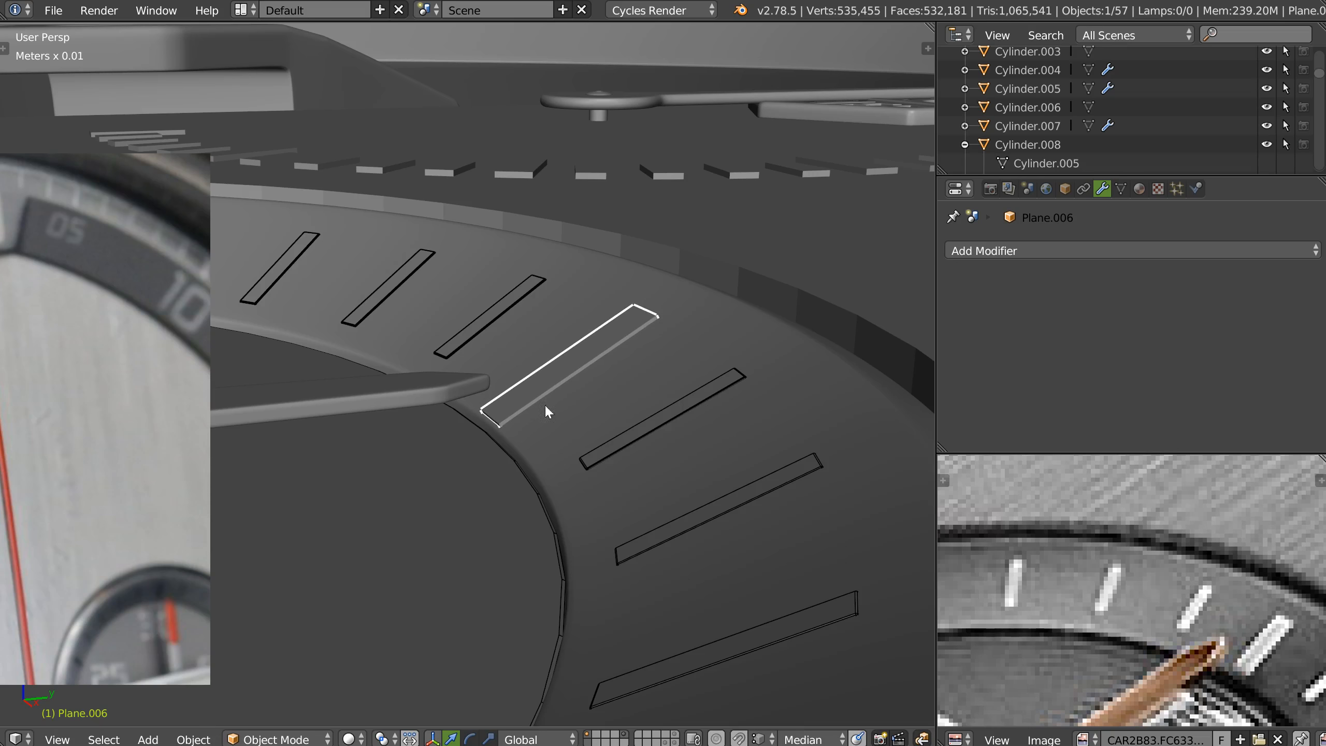
Add a two-segment, weight-limited Bevel to the wider tick marks with profile 0.5 and width 12.5 µm
scroll(599, 421, up, 3)
key(space)
click(755, 430)
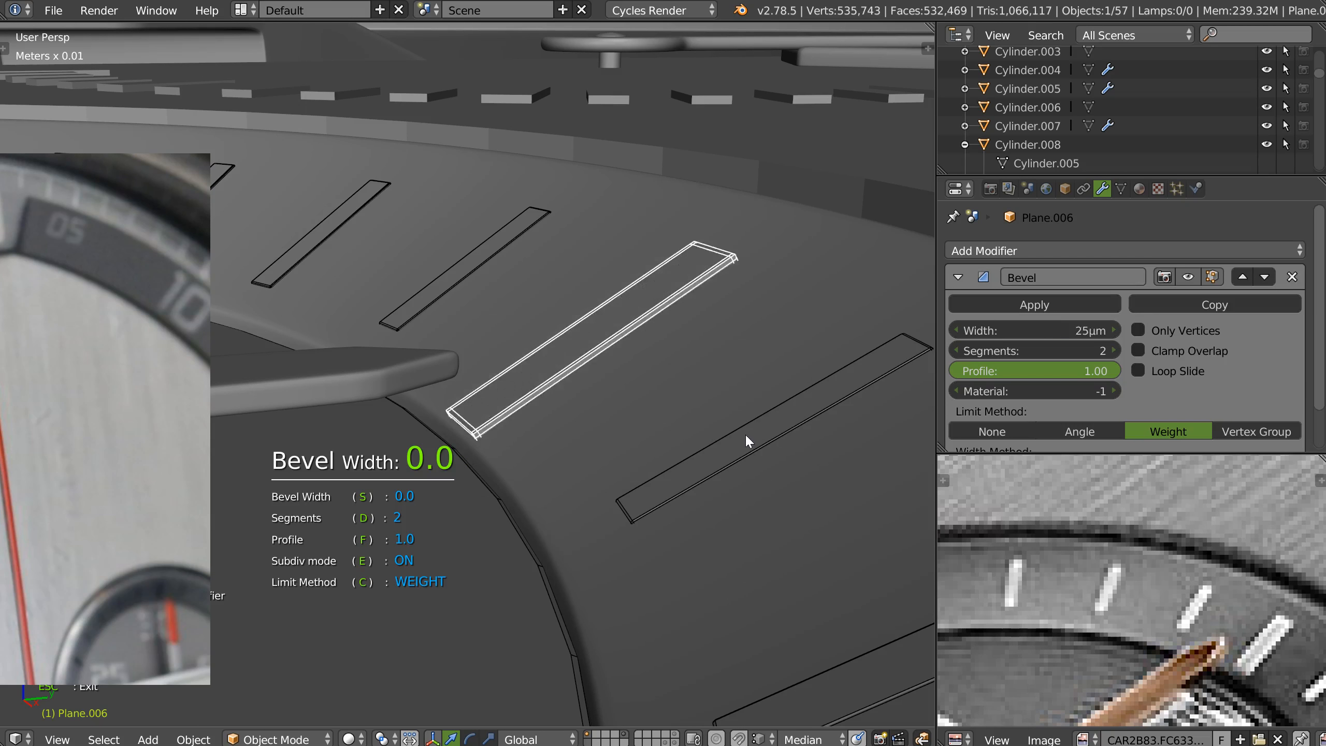
click(744, 439)
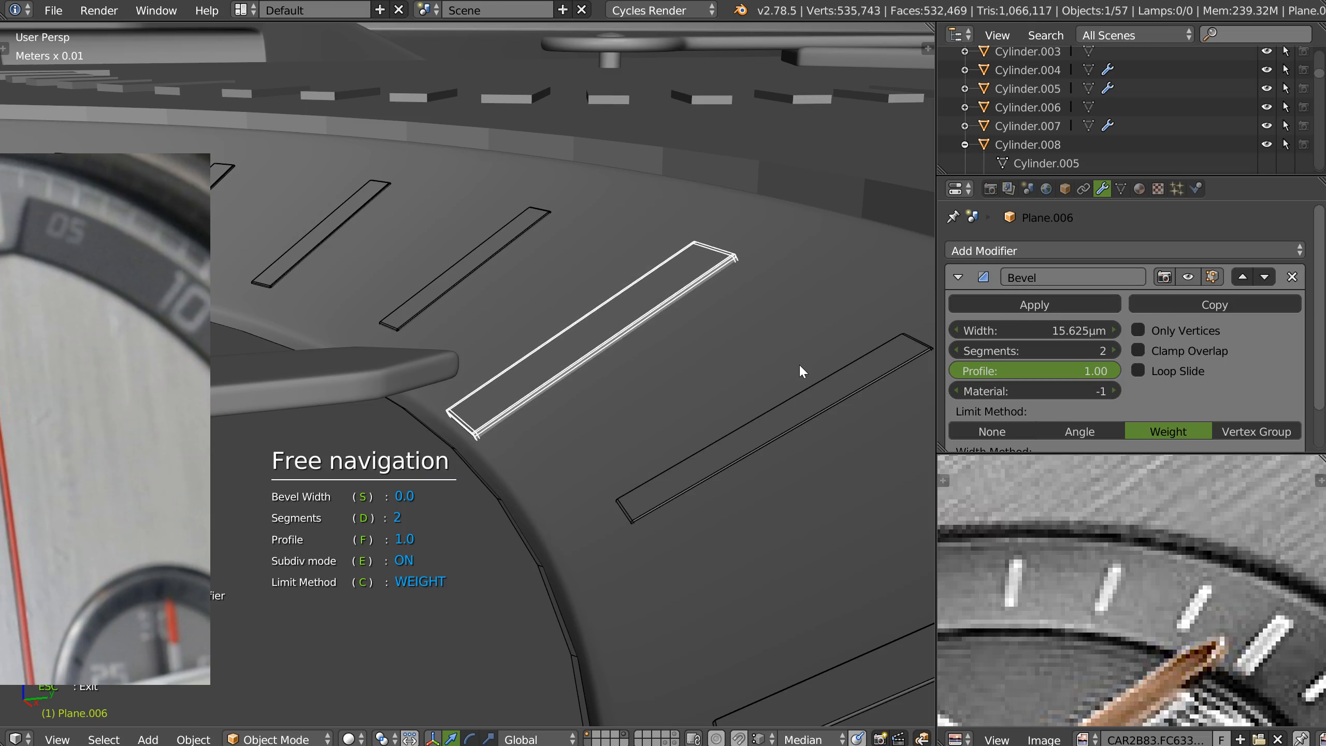
text(f.5)
key(Return)
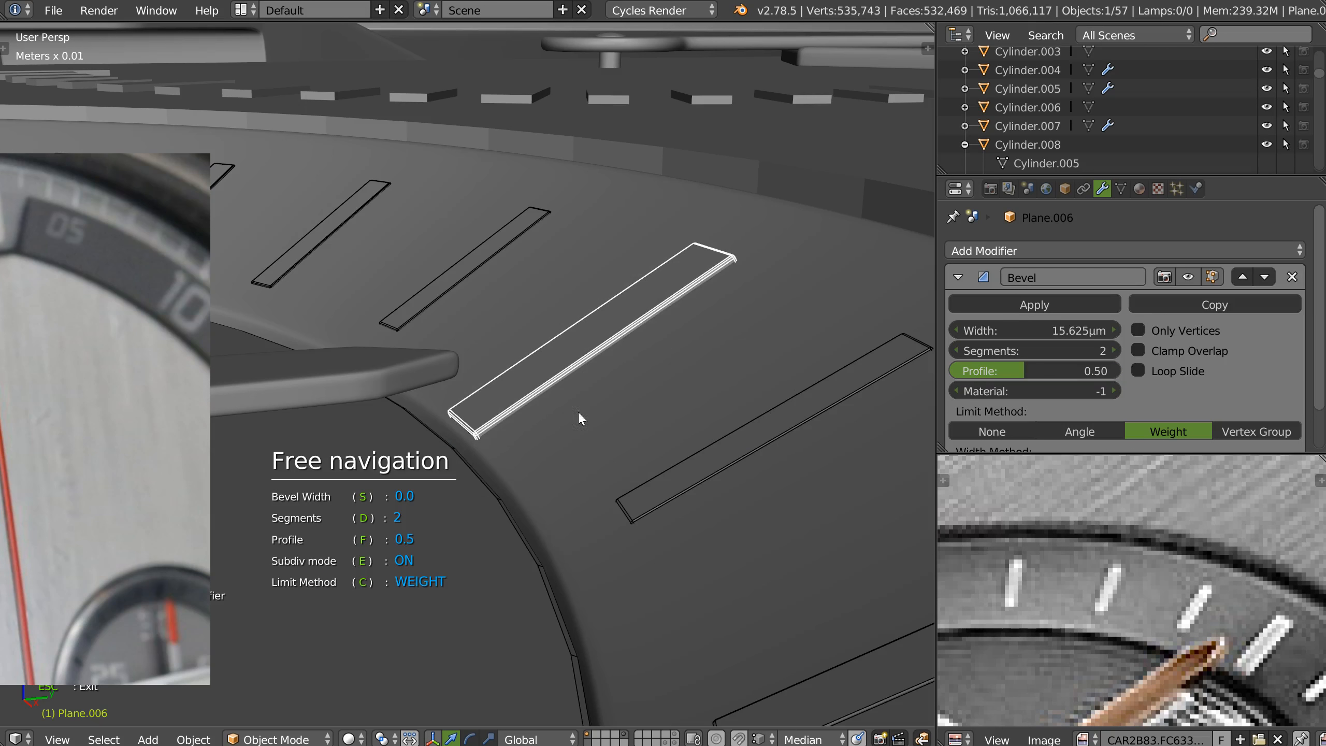
key(s)
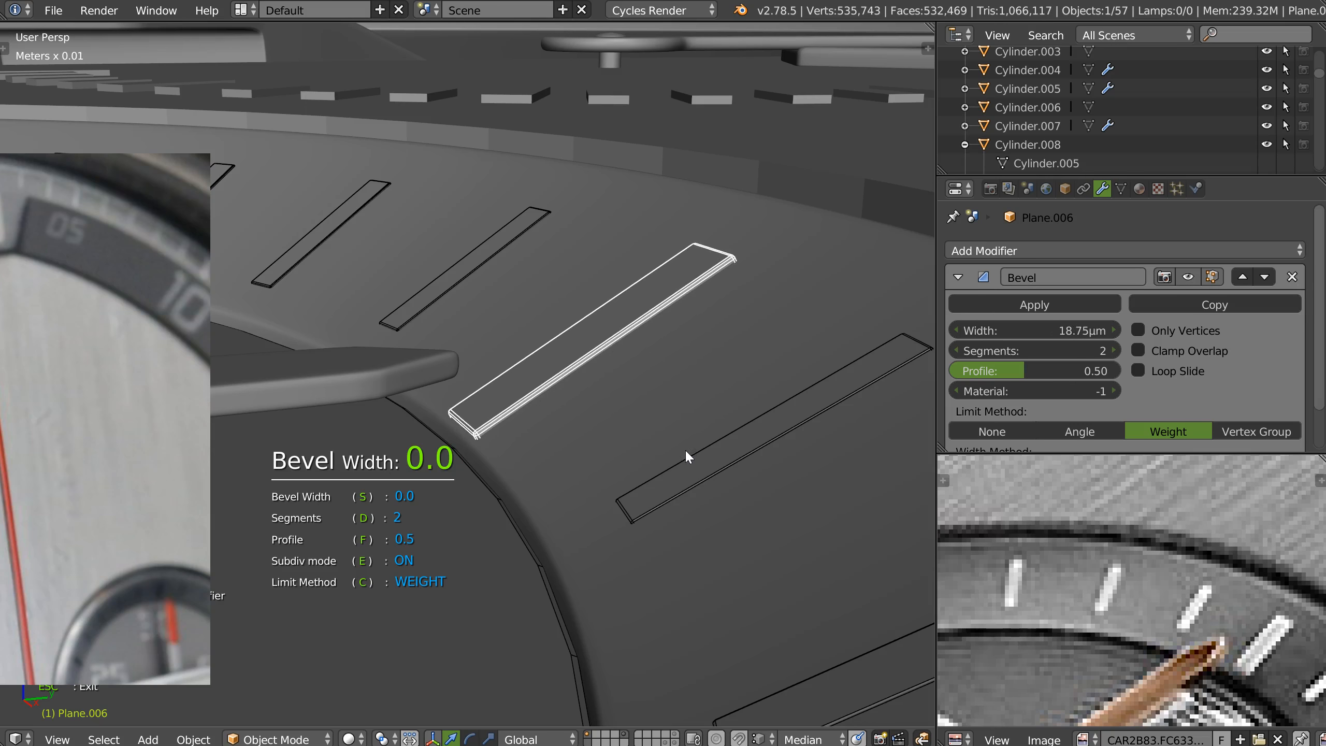
click(684, 449)
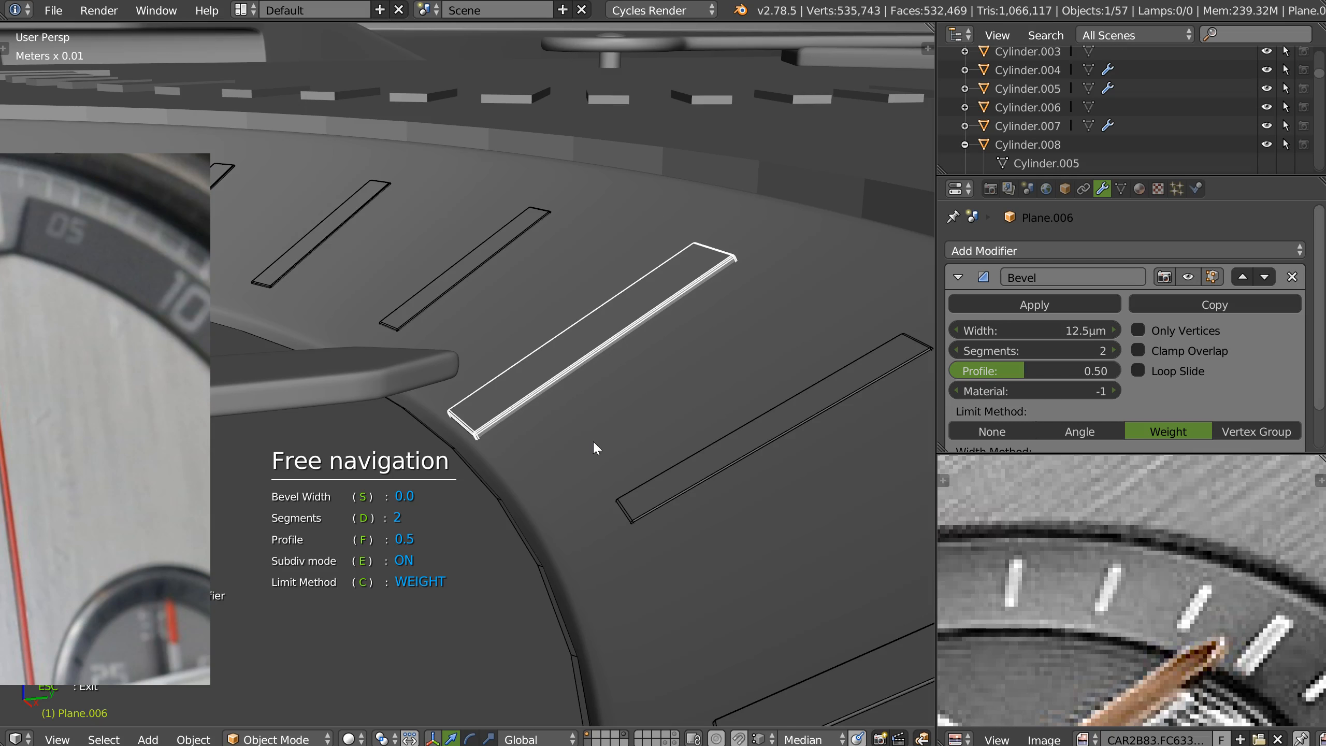
key(Escape)
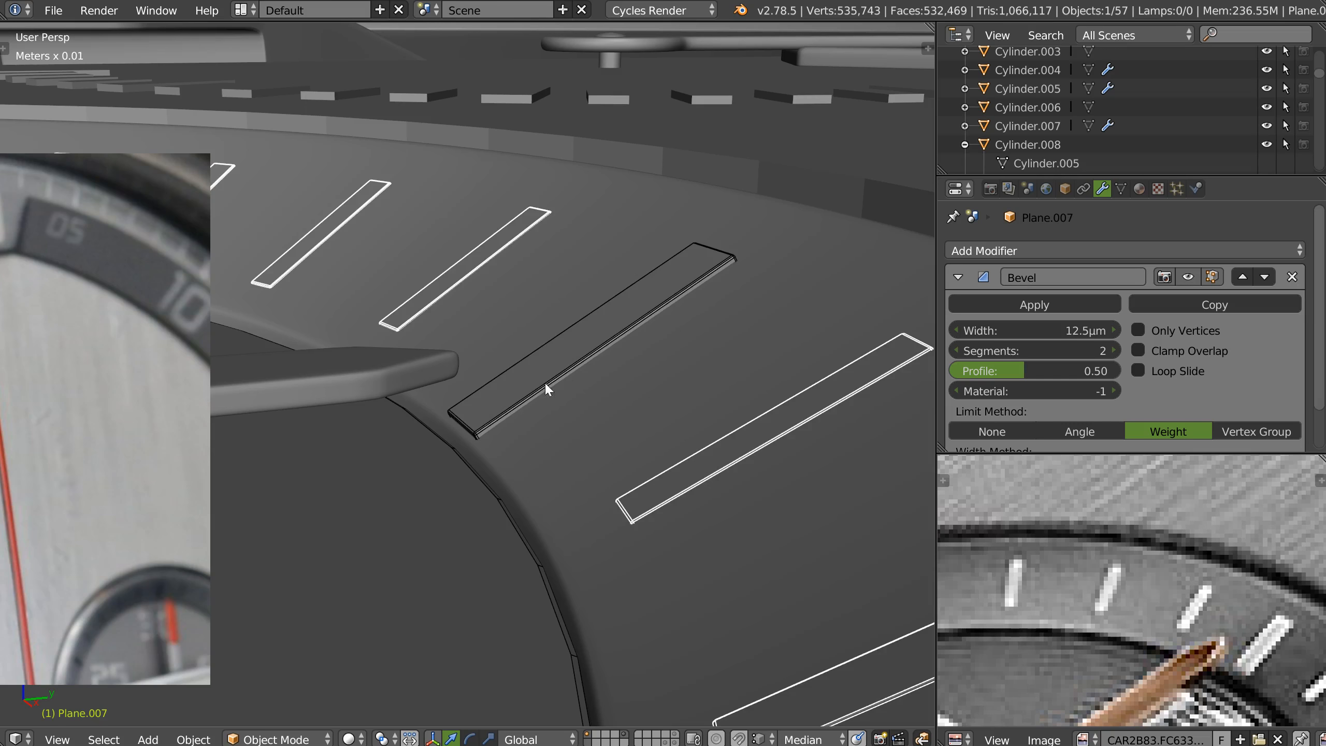
Save the scene as a new incremental version
scroll(606, 387, down, 4)
shift+middle_drag(606, 387, 729, 365)
scroll(729, 365, down, 3)
middle_drag(522, 377, 571, 423)
key(ctrl+s)
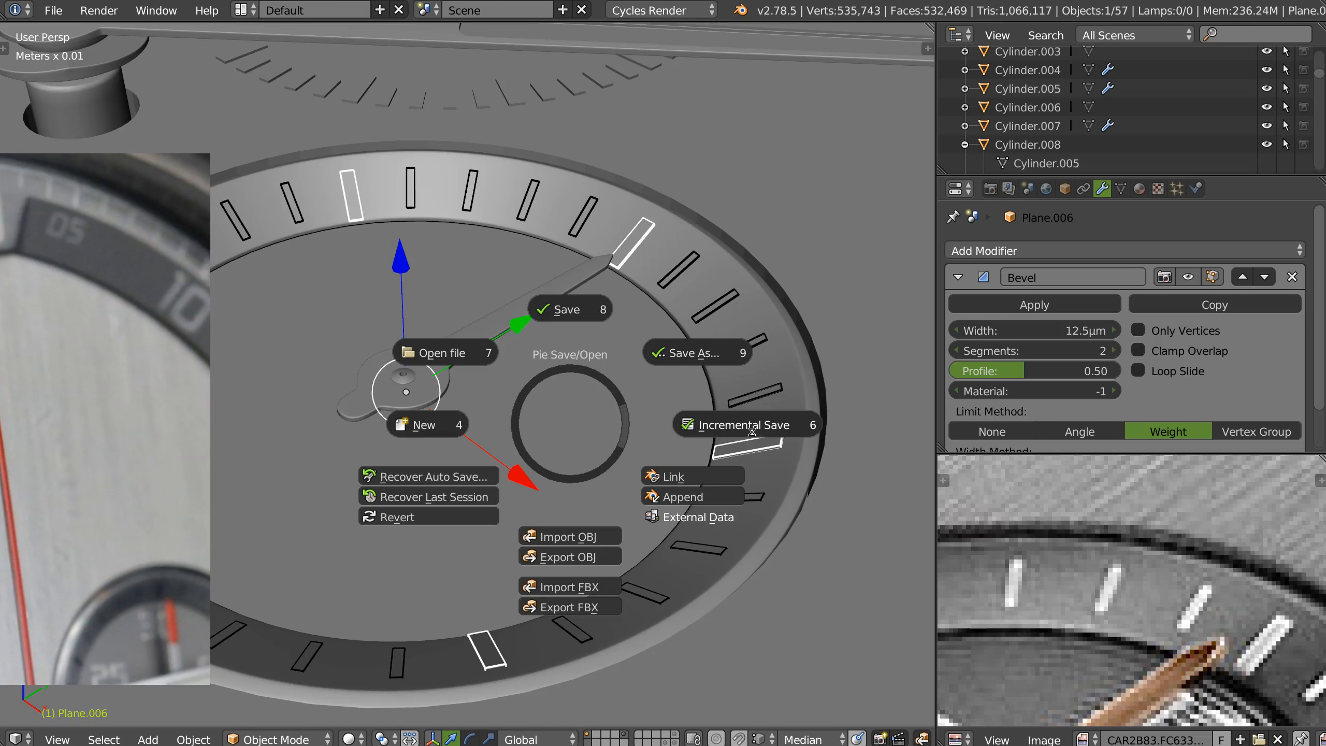
click(622, 426)
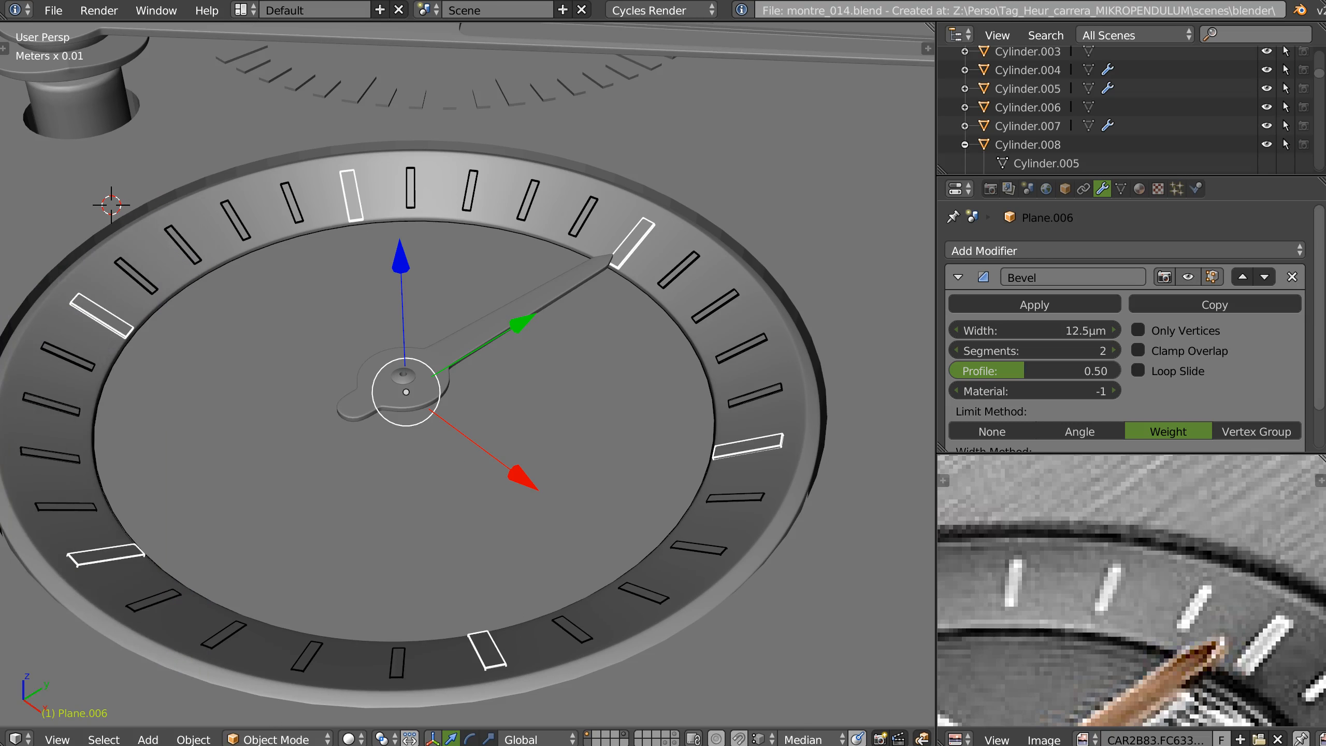
Scale the wide and narrow tick marks together by about 1.012 and nudge them slightly along Z
middle_drag(413, 398, 599, 355)
scroll(599, 355, down, 3)
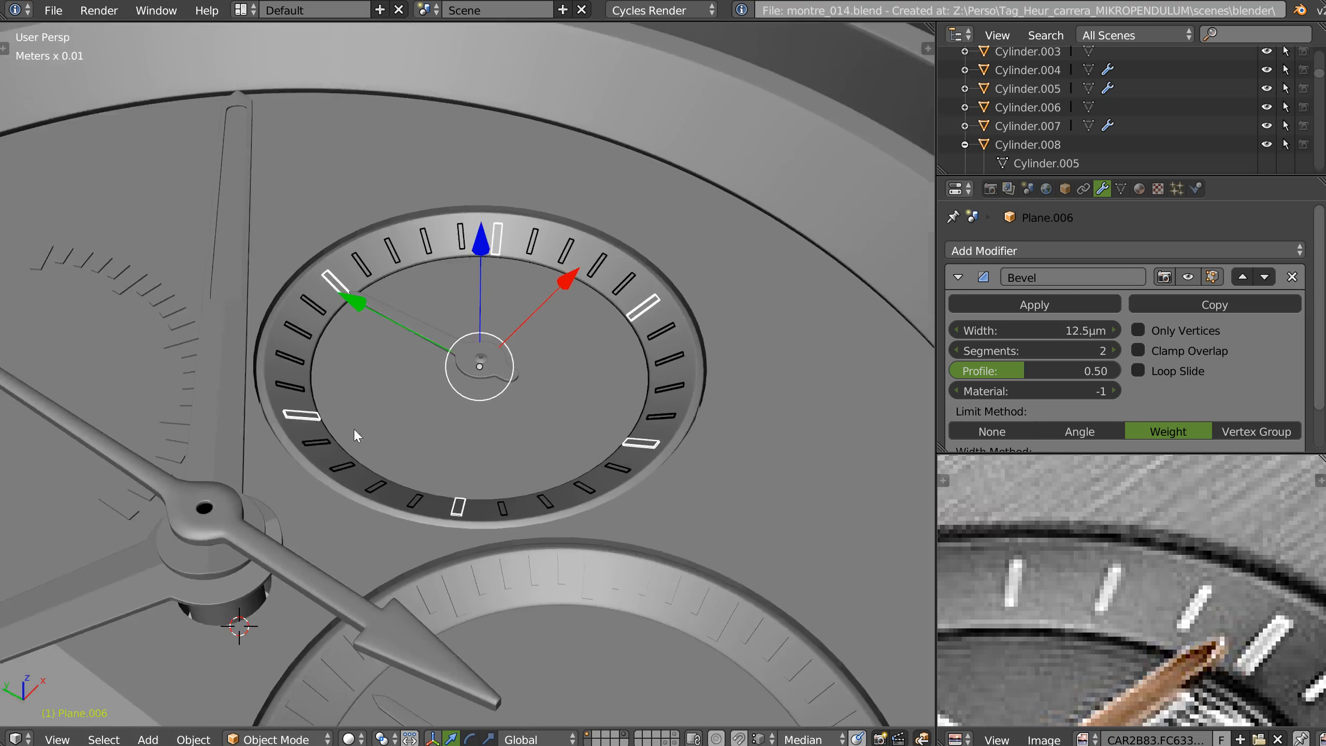
shift+middle_drag(353, 428, 456, 392)
scroll(425, 279, up, 3)
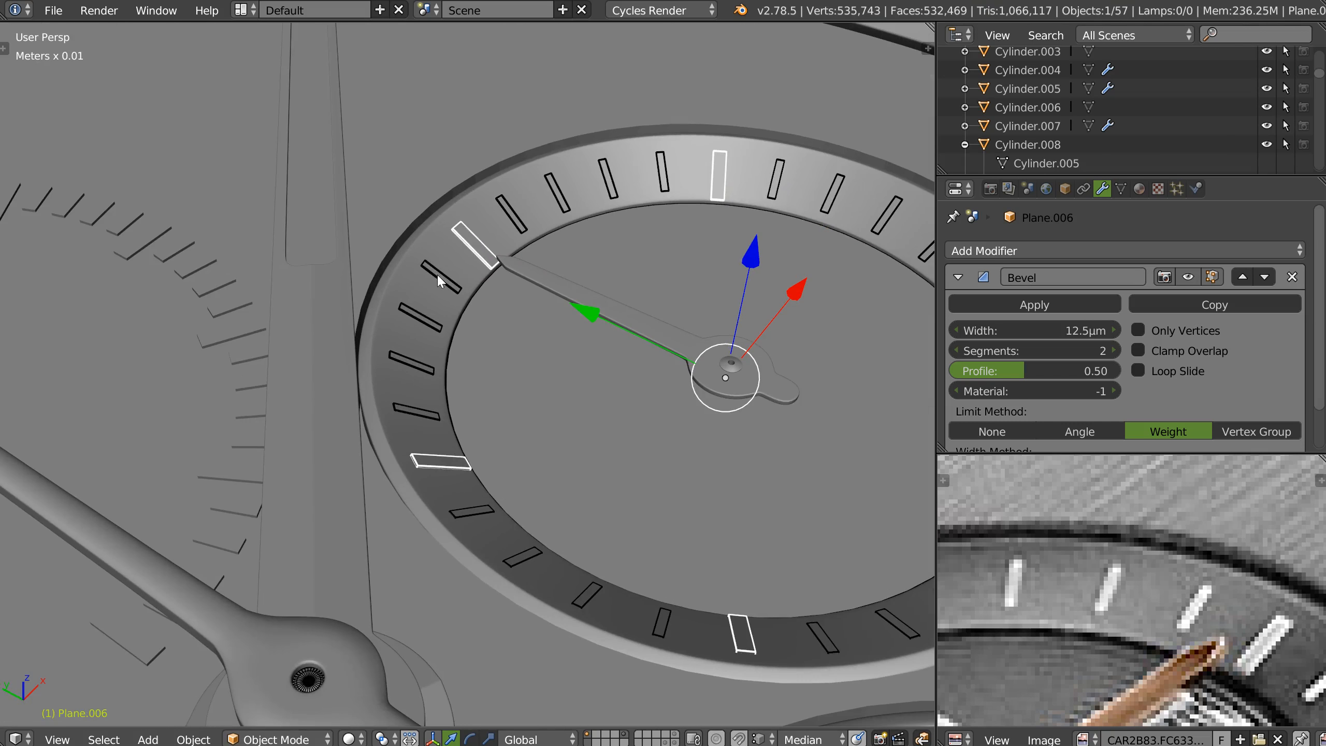
shift+right_click(438, 275)
scroll(709, 305, up, 1)
shift+middle_drag(778, 283, 614, 295)
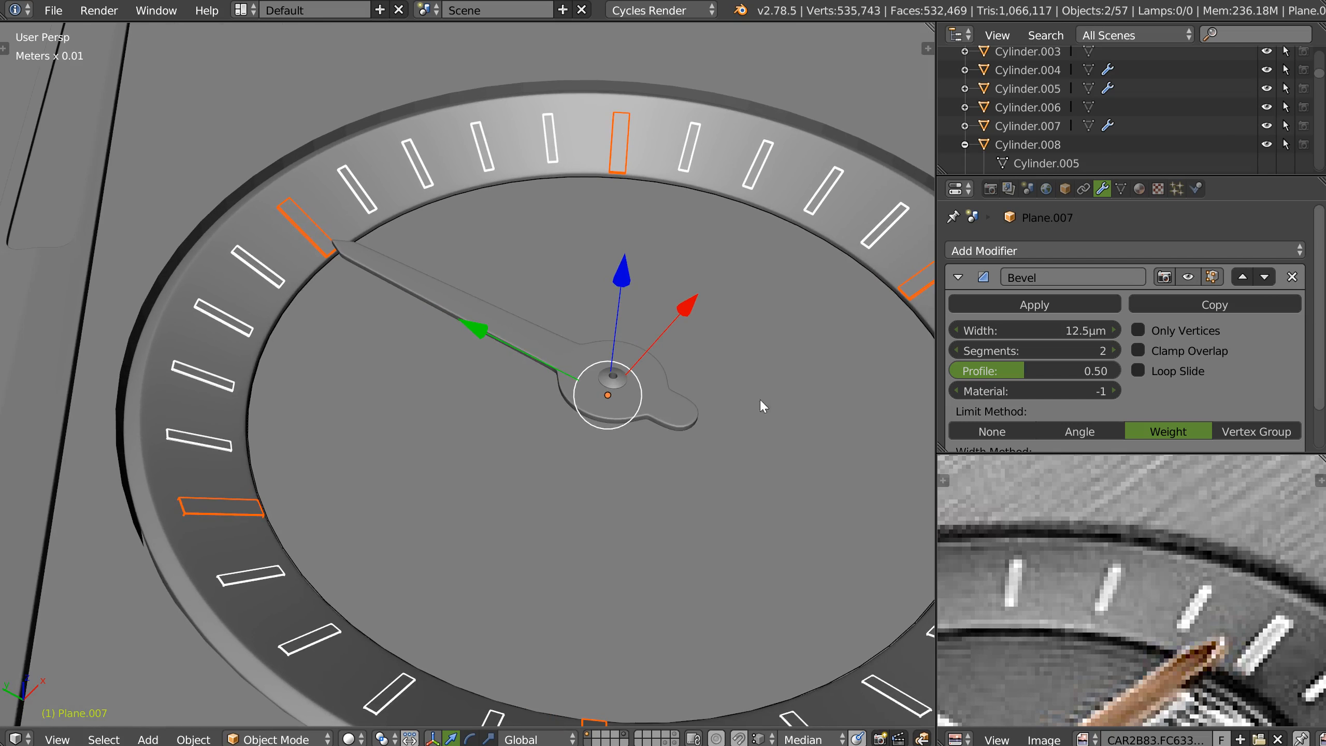
key(s)
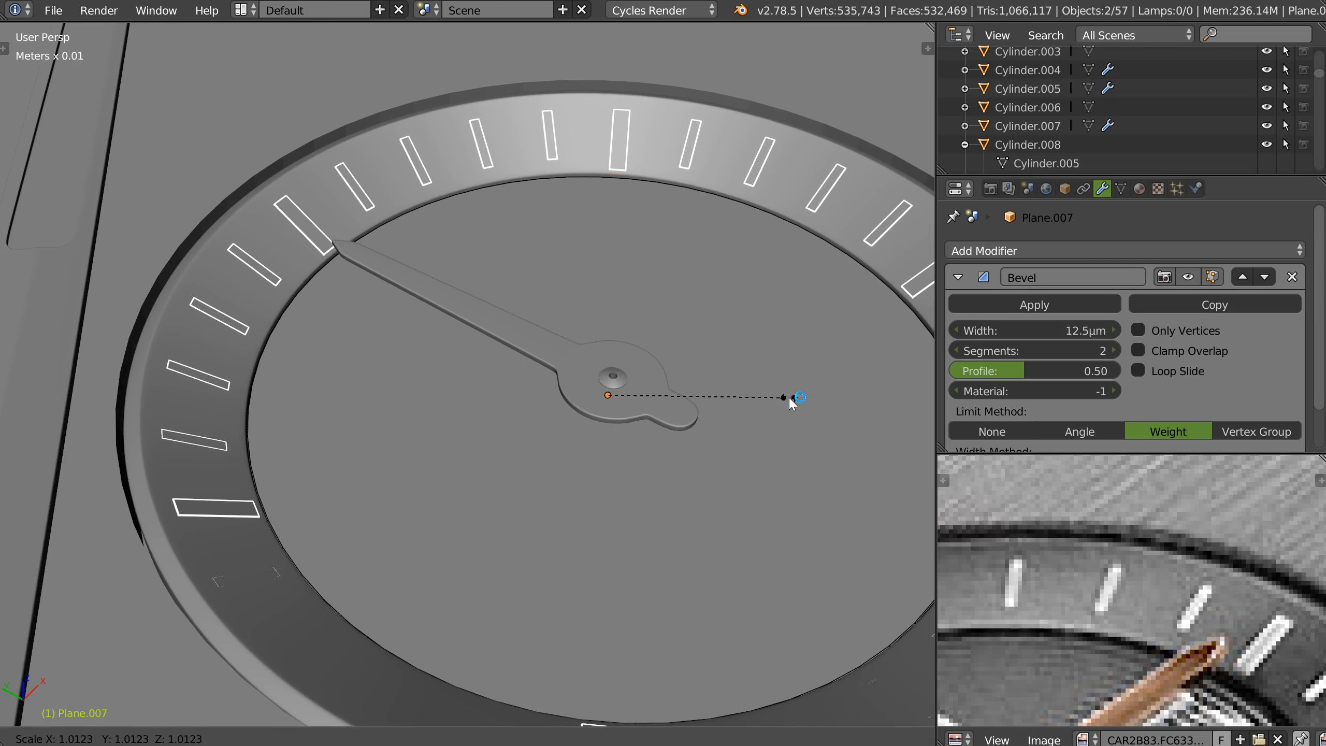
click(788, 398)
middle_drag(668, 326, 624, 261)
drag(623, 261, 621, 259)
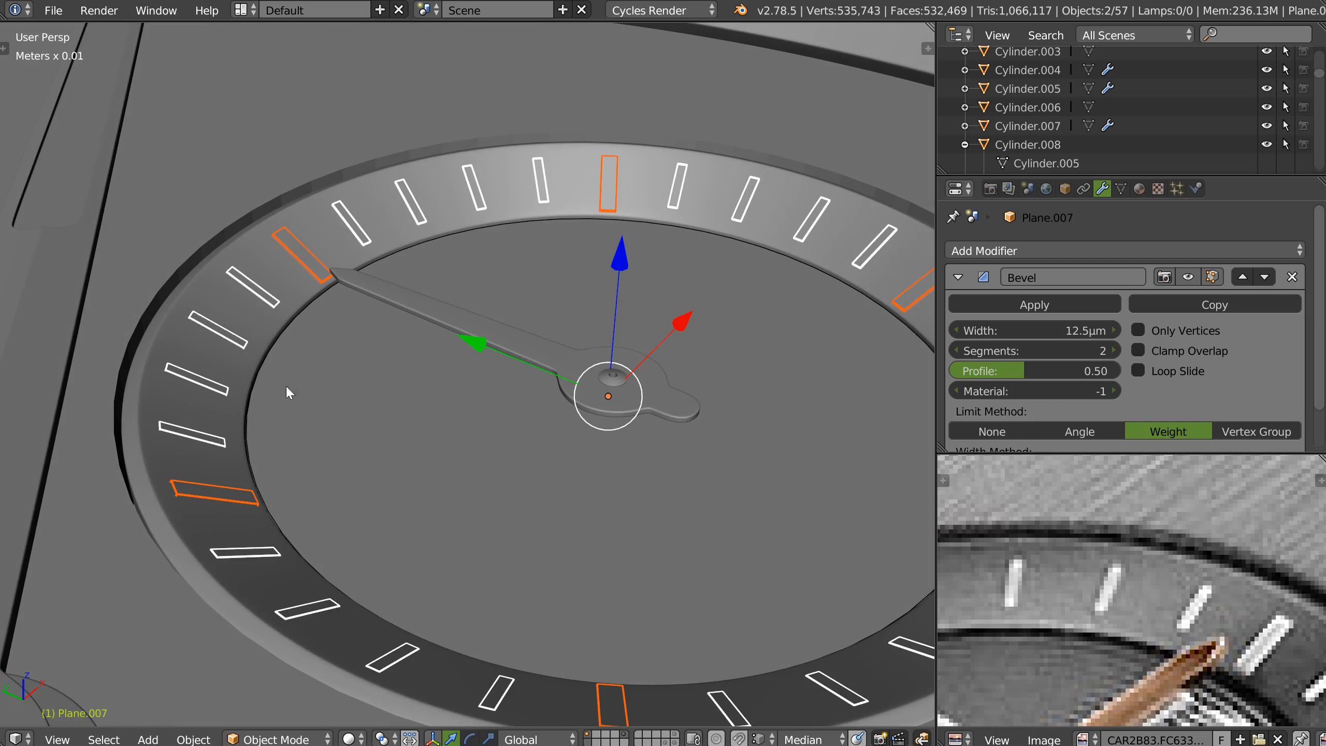
Turn off the wire display of the wide and narrow tick marks on the sub-dial's ring
scroll(545, 338, down, 3)
key(a)
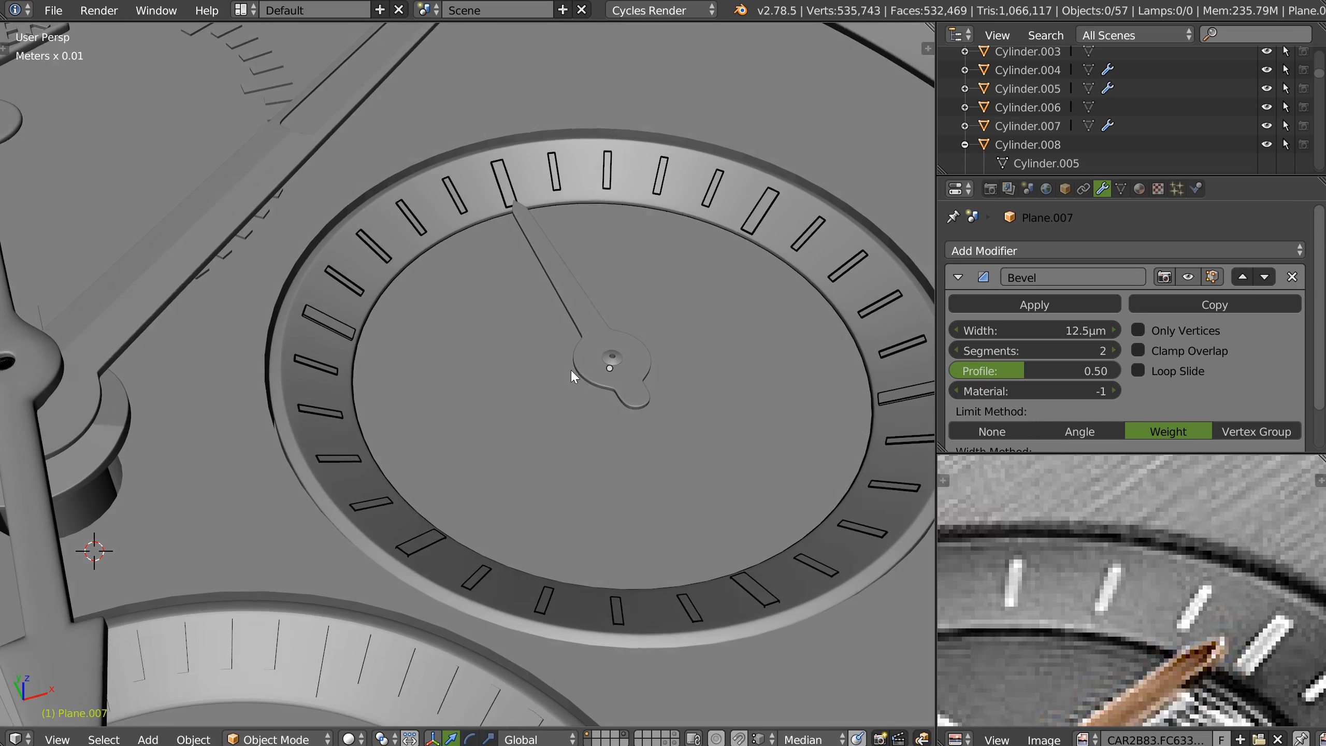
right_click(757, 216)
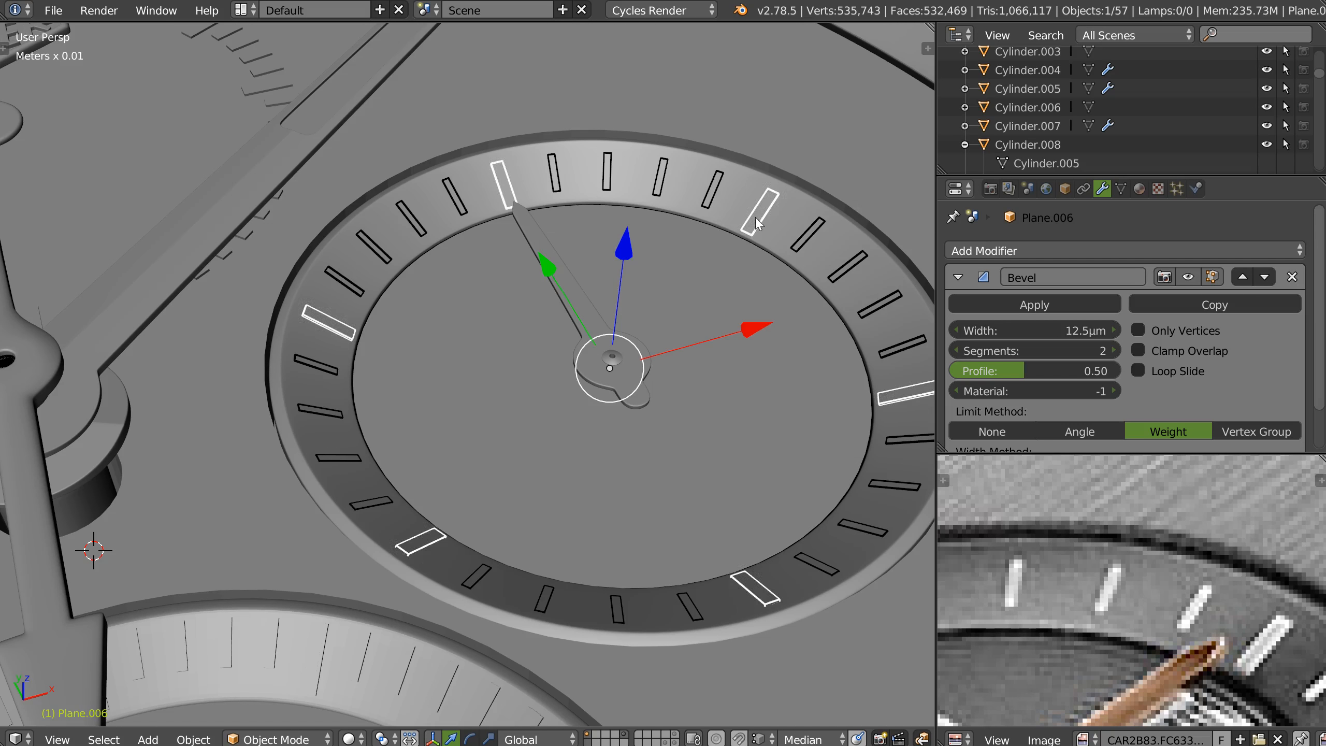
right_click(808, 243)
key(a)
mouse_move(614, 324)
middle_down()
mouse_move(604, 395)
mouse_move(630, 341)
middle_up()
shift+middle_drag(728, 324, 510, 306)
scroll(553, 293, up, 6)
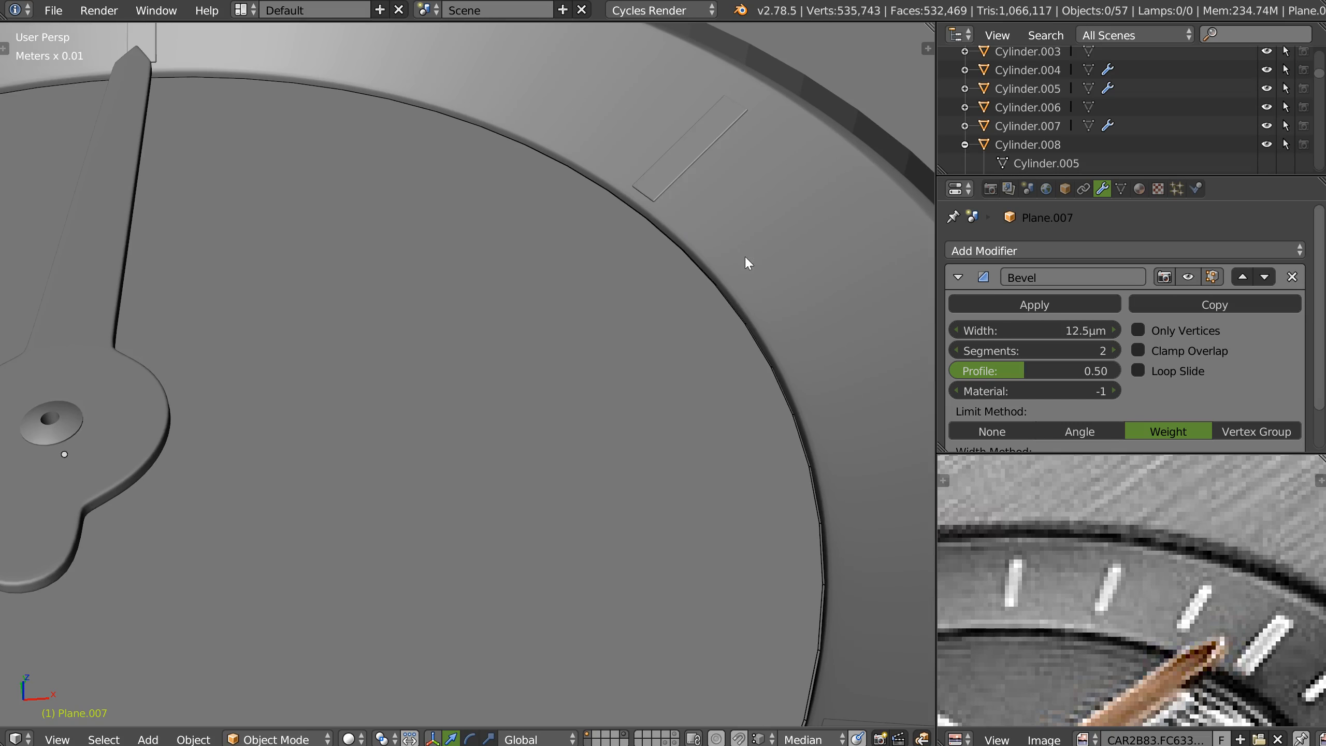
Select the narrow tick marks hidden in the ring and shift them slightly along Z to sit just above its surface
scroll(744, 255, down, 3)
middle_drag(683, 331, 689, 300)
key(z)
right_click(784, 274)
right_click(783, 279)
key(a)
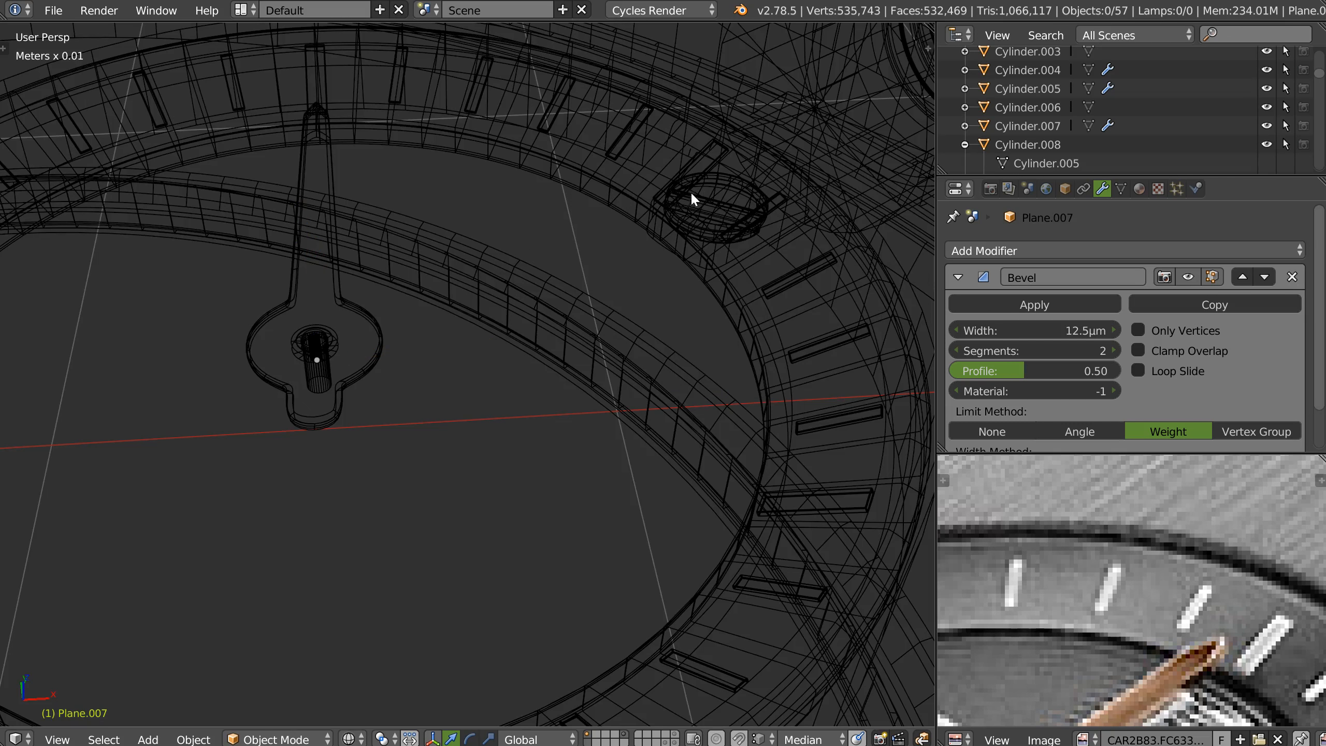
key(z)
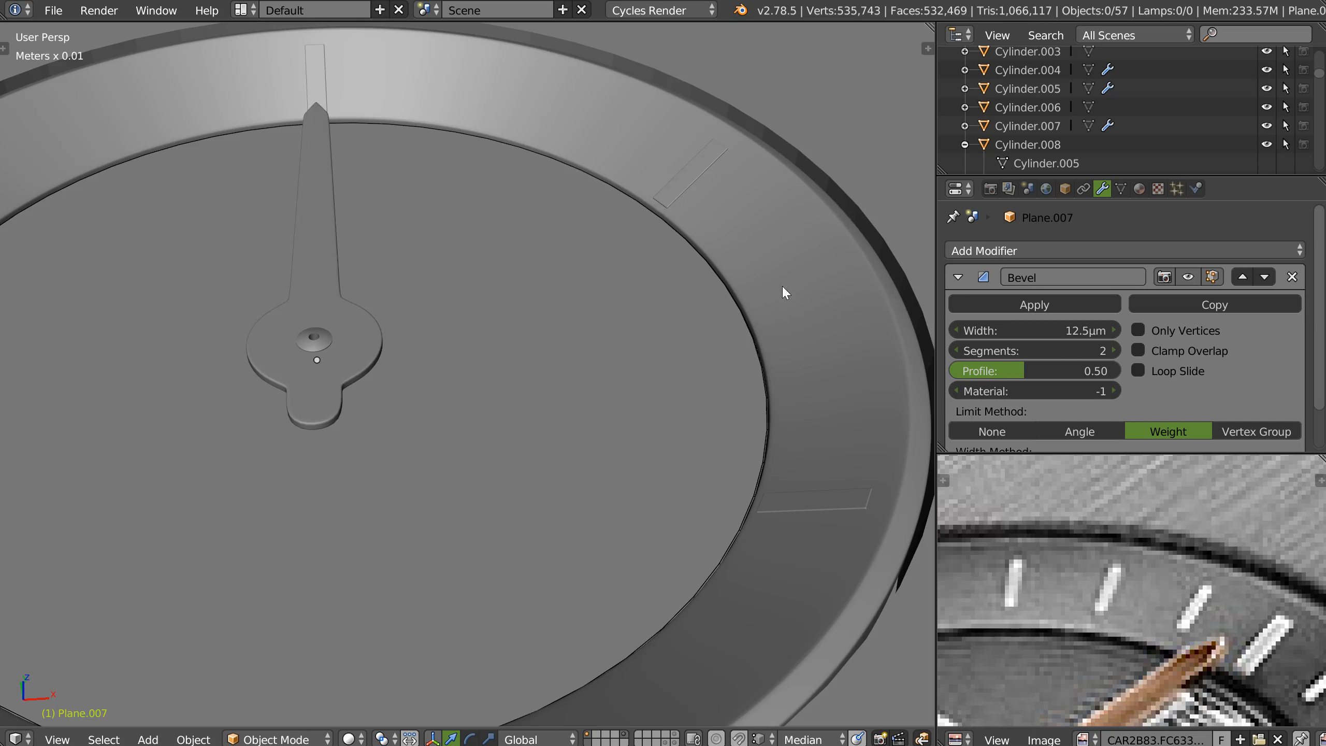
key(z)
right_click(793, 283)
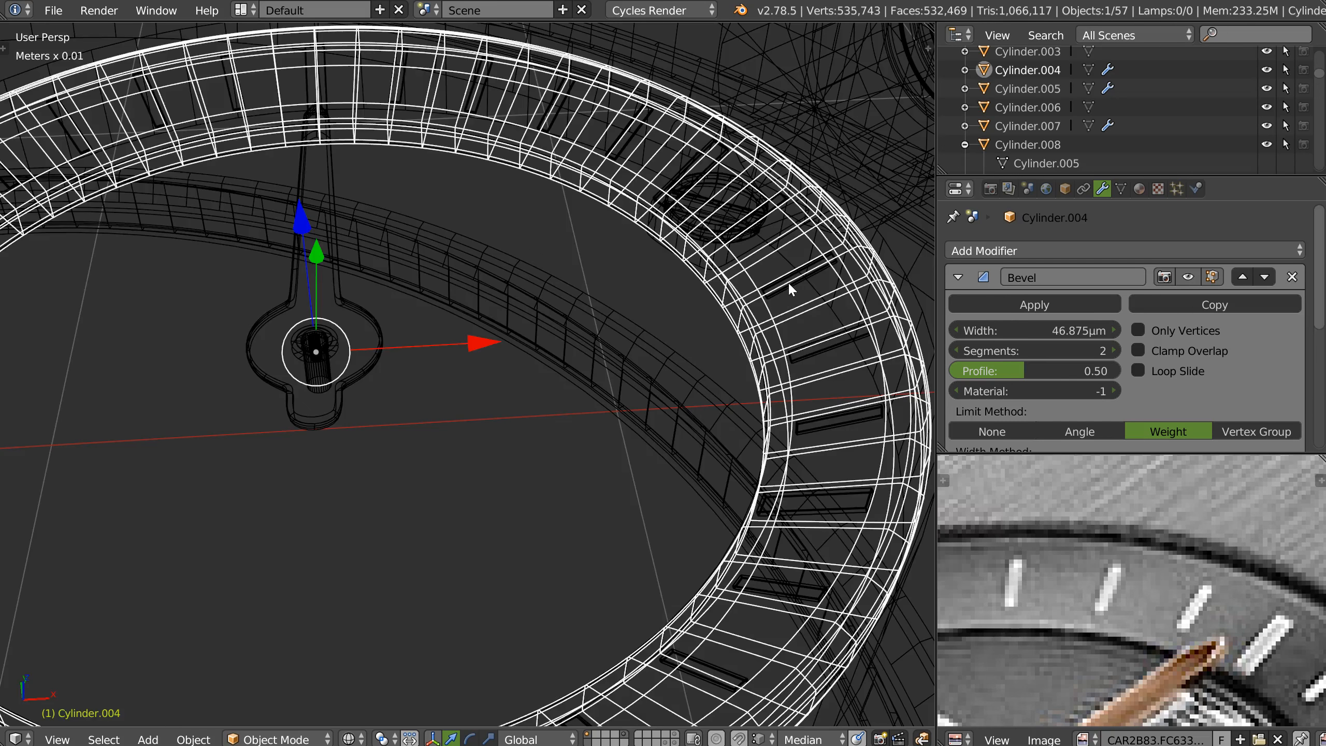
right_click(788, 282)
key(z)
mouse_move(653, 354)
middle_down()
mouse_move(645, 272)
mouse_move(605, 258)
middle_up()
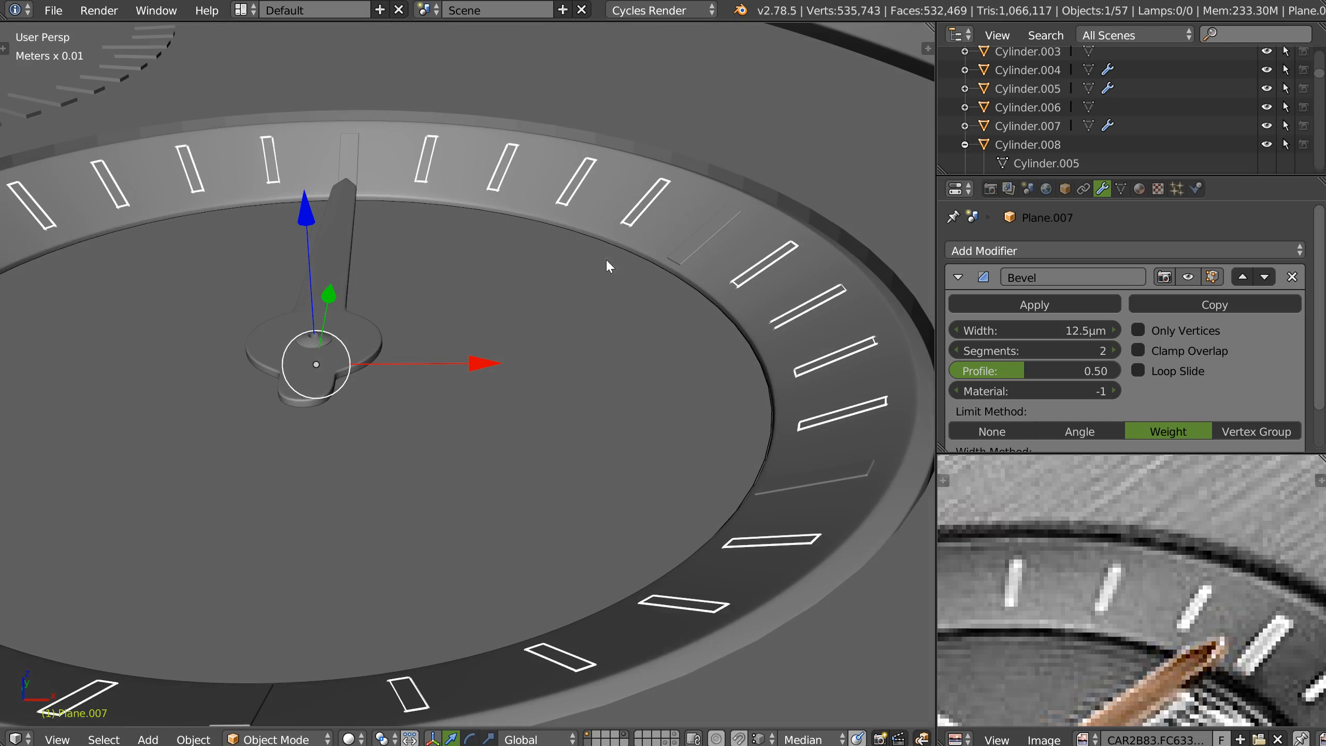
drag(303, 210, 303, 214)
key(a)
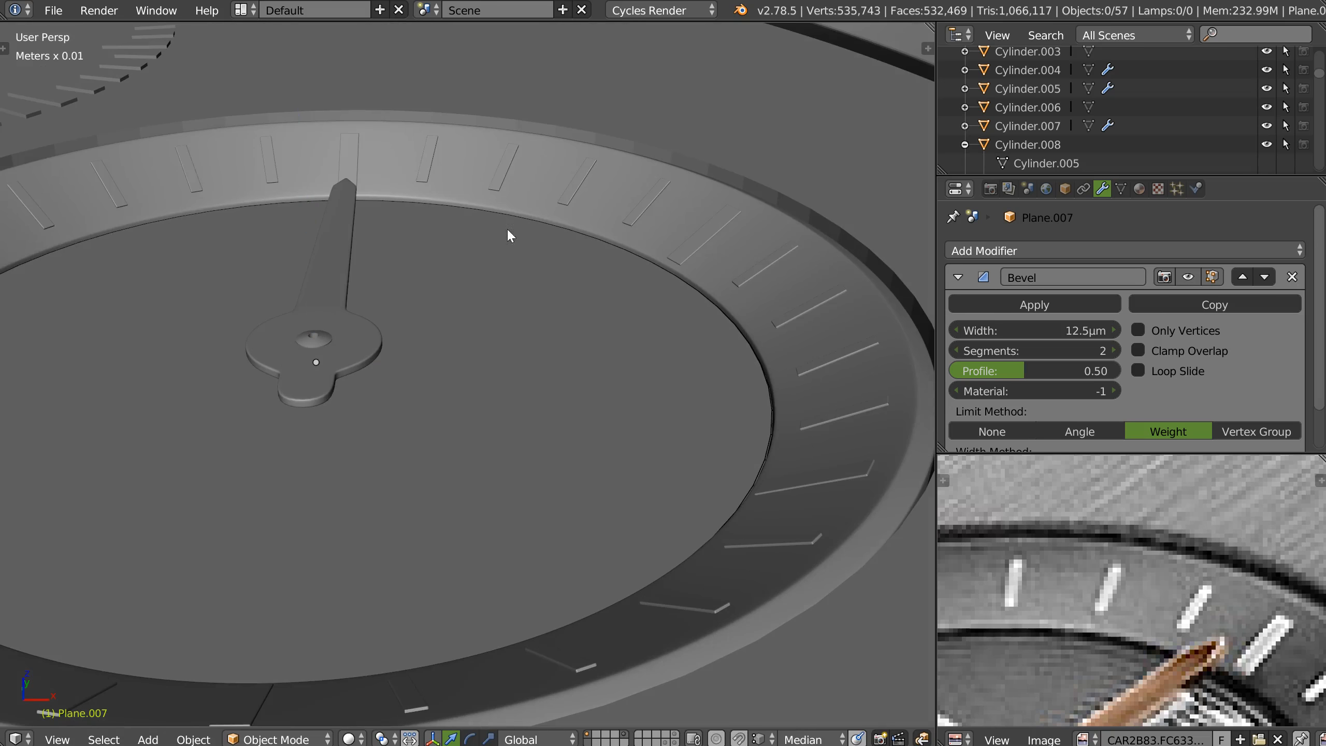
Look over the dial and examine the tick marks on the neighbouring sub-dial's ring up close
scroll(586, 186, down, 6)
middle_drag(586, 186, 657, 197)
scroll(513, 267, up, 3)
middle_drag(513, 266, 713, 517)
middle_drag(479, 290, 472, 270)
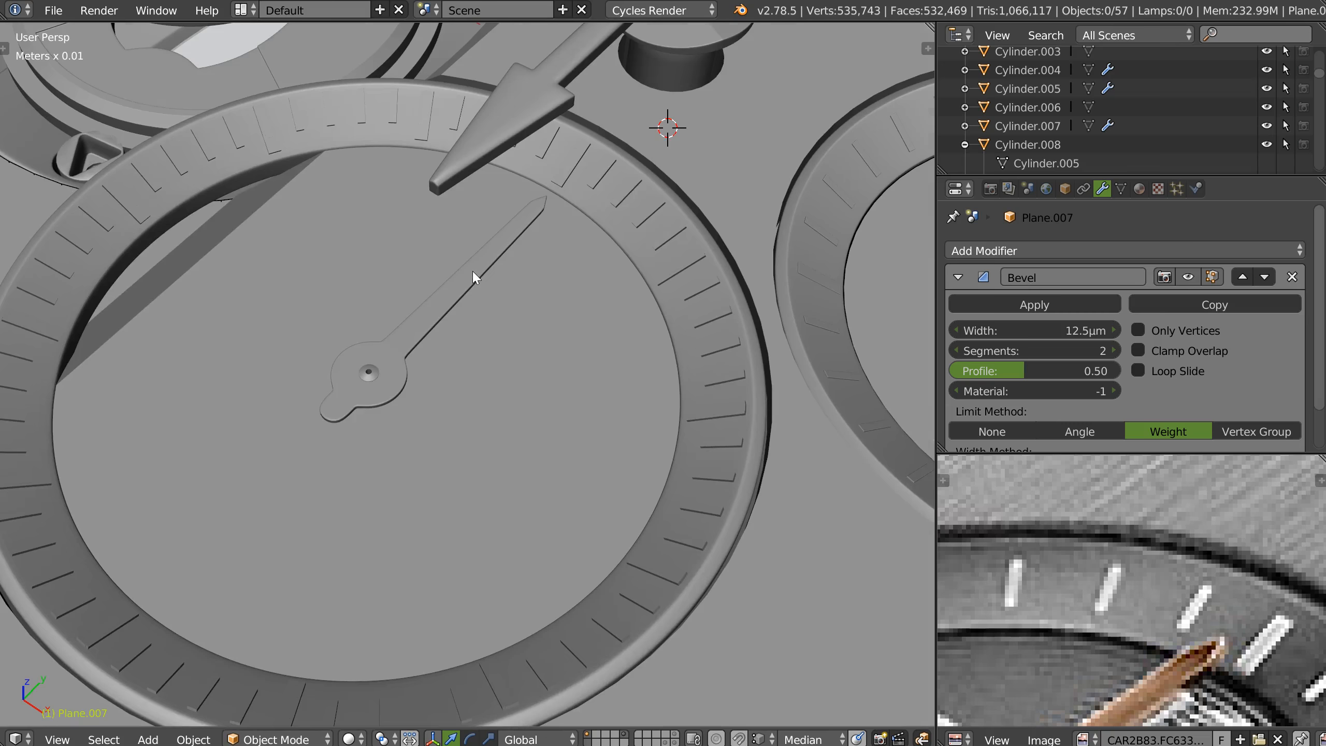
scroll(527, 267, down, 3)
scroll(527, 268, down, 1)
shift+middle_drag(679, 79, 587, 257)
middle_drag(635, 198, 648, 216)
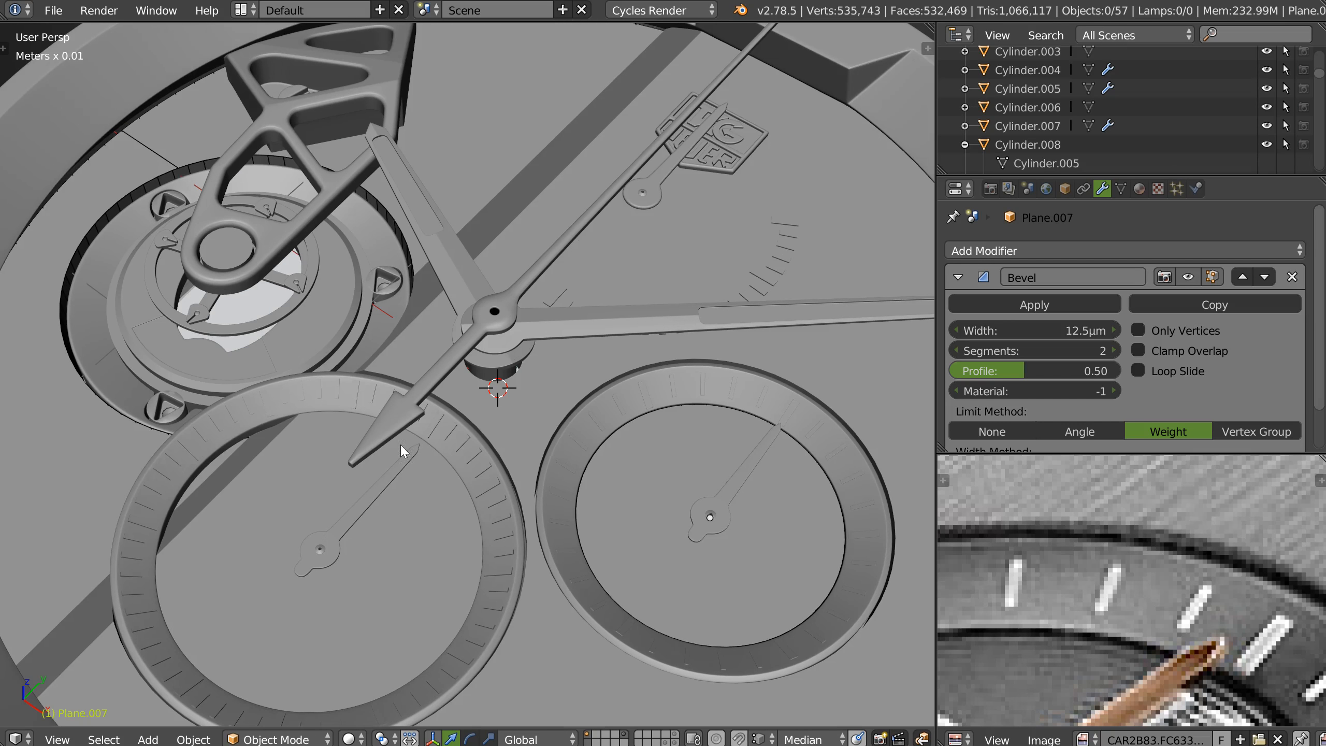
scroll(401, 445, up, 1)
shift+middle_drag(401, 445, 412, 357)
scroll(412, 357, up, 4)
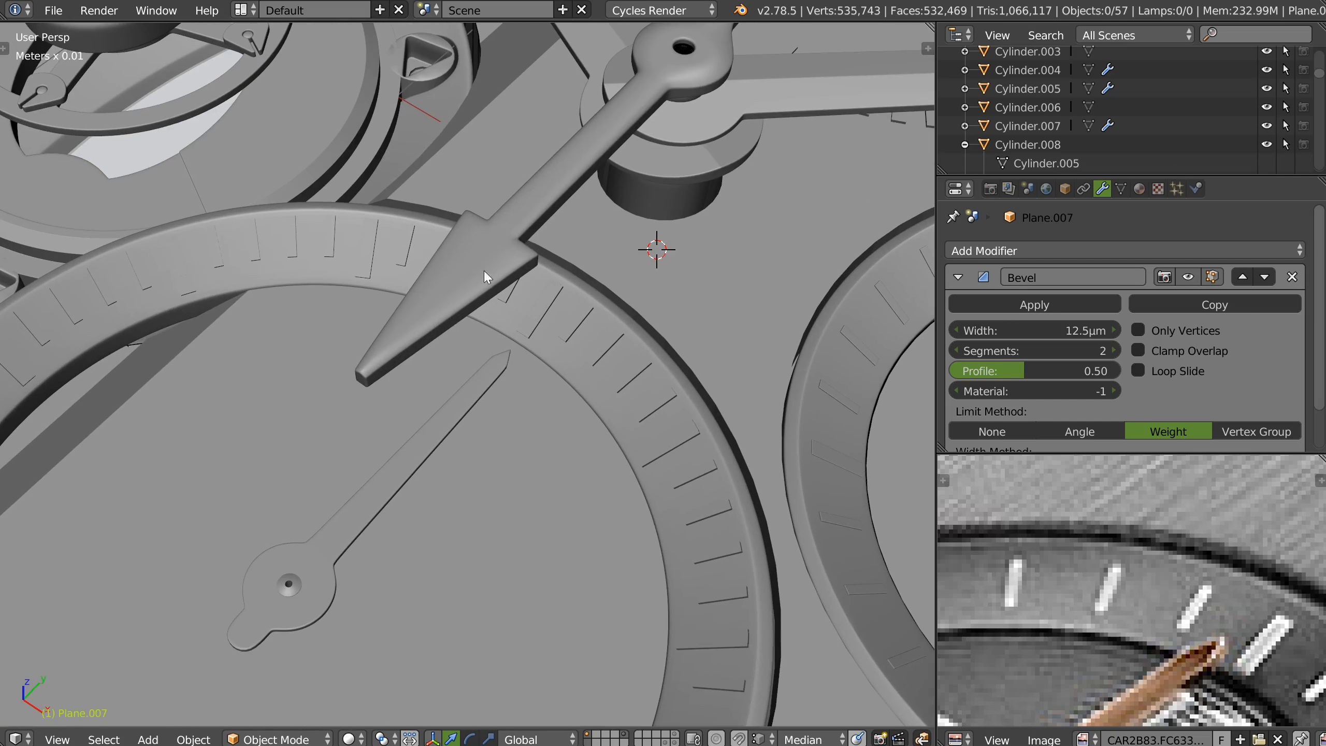
Select the wide tick marks on the neighbouring sub-dial's ring and apply their Shrinkwrap modifier
right_click(537, 313)
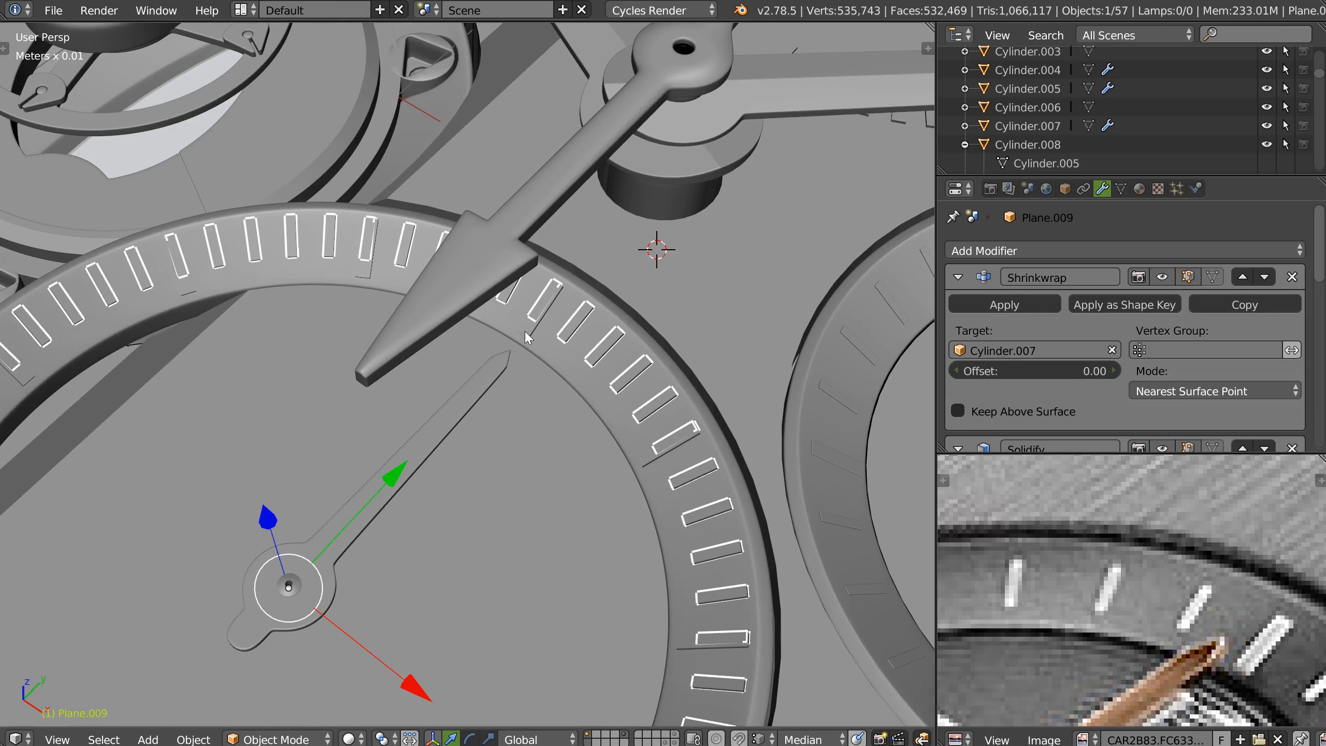
middle_drag(541, 382, 494, 364)
scroll(494, 364, up, 3)
shift+middle_drag(528, 481, 593, 290)
scroll(592, 290, up, 1)
shift+middle_drag(565, 373, 485, 345)
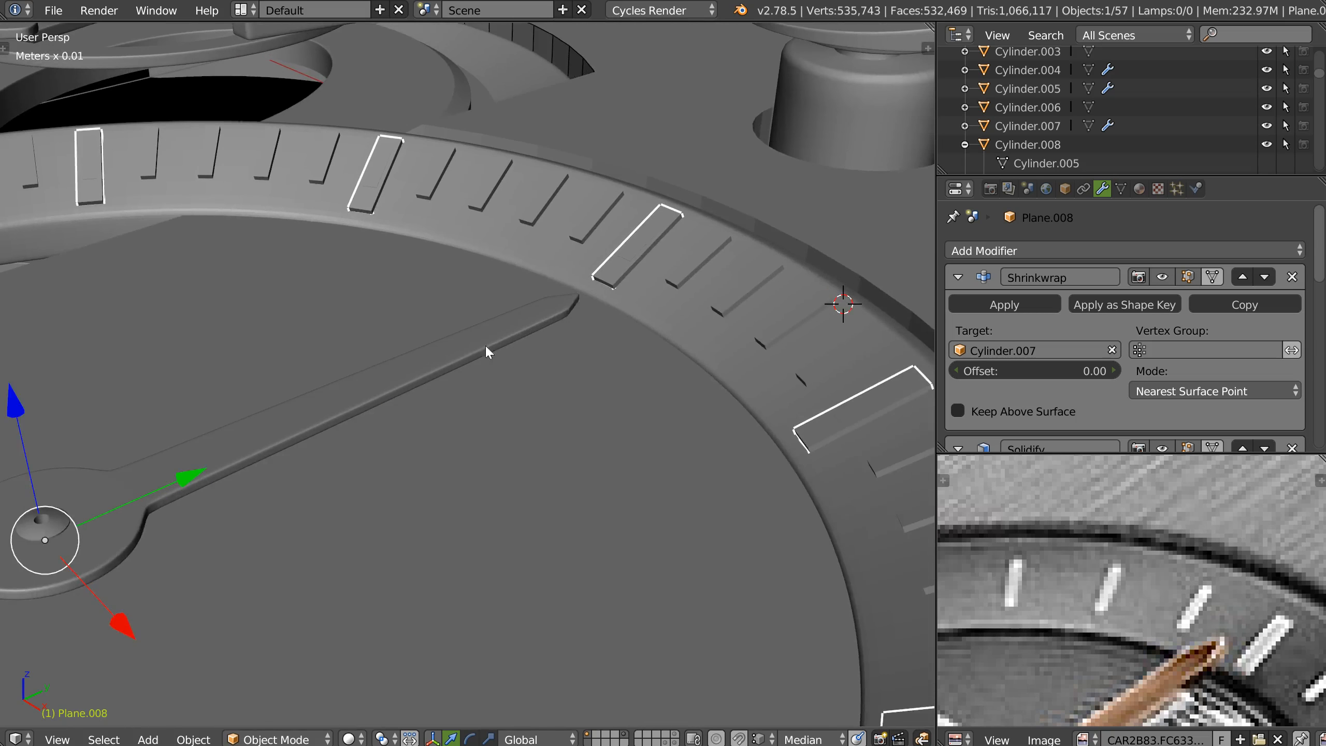
shift+middle_drag(170, 405, 304, 352)
shift+middle_drag(535, 310, 526, 295)
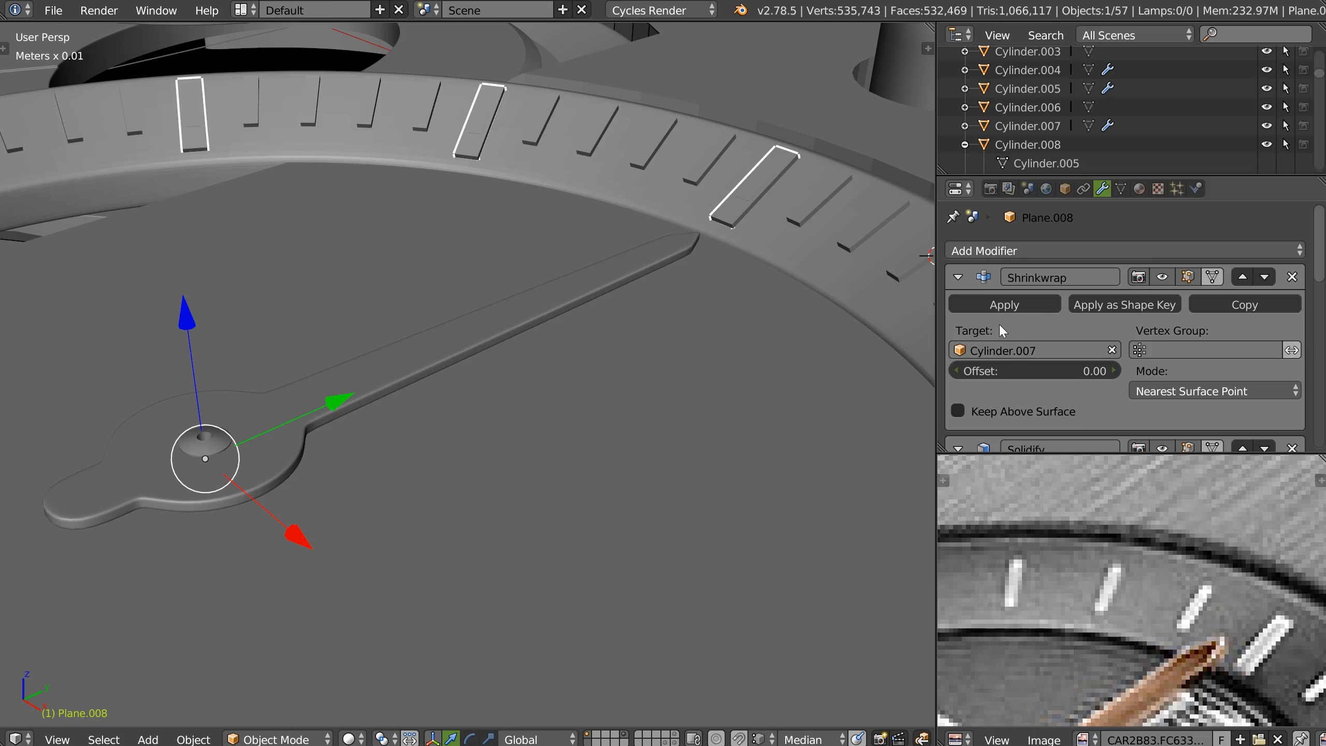
drag(183, 320, 187, 324)
key(ctrl+z)
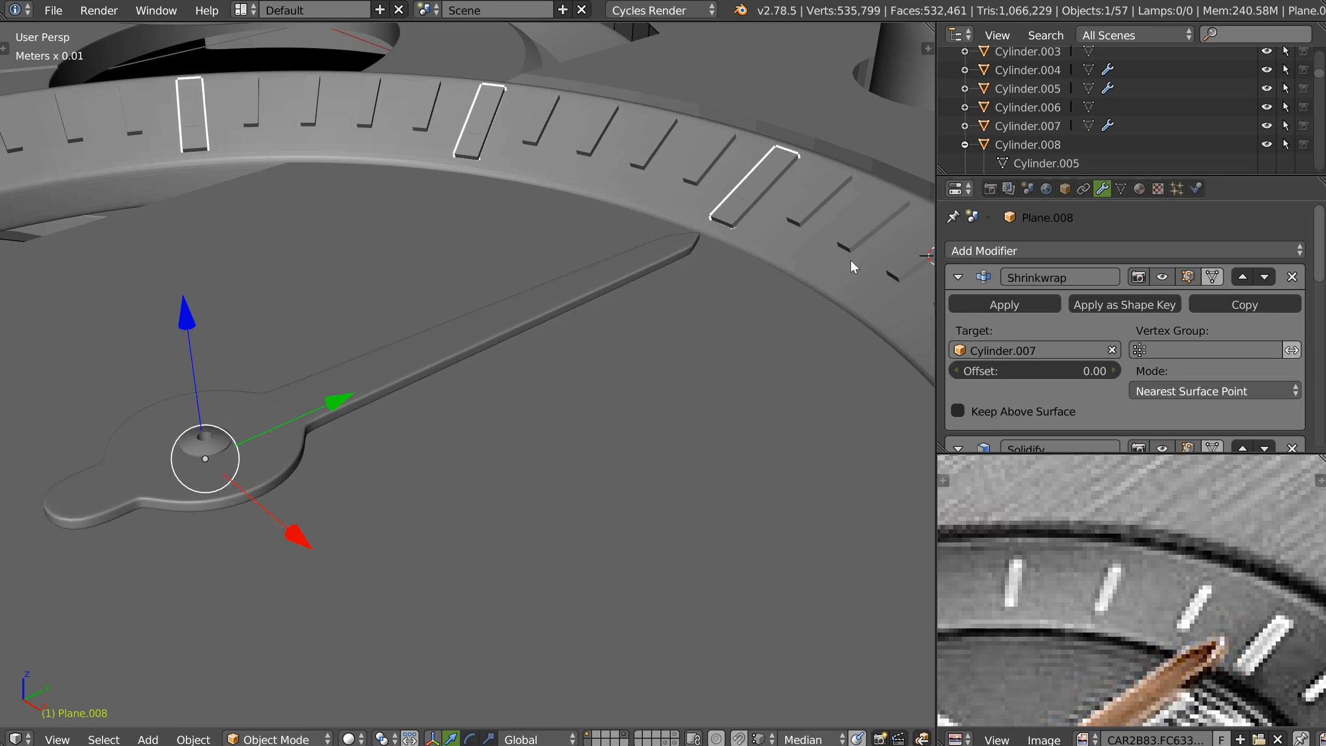
shift+middle_drag(826, 211, 720, 303)
scroll(744, 302, up, 3)
click(1017, 306)
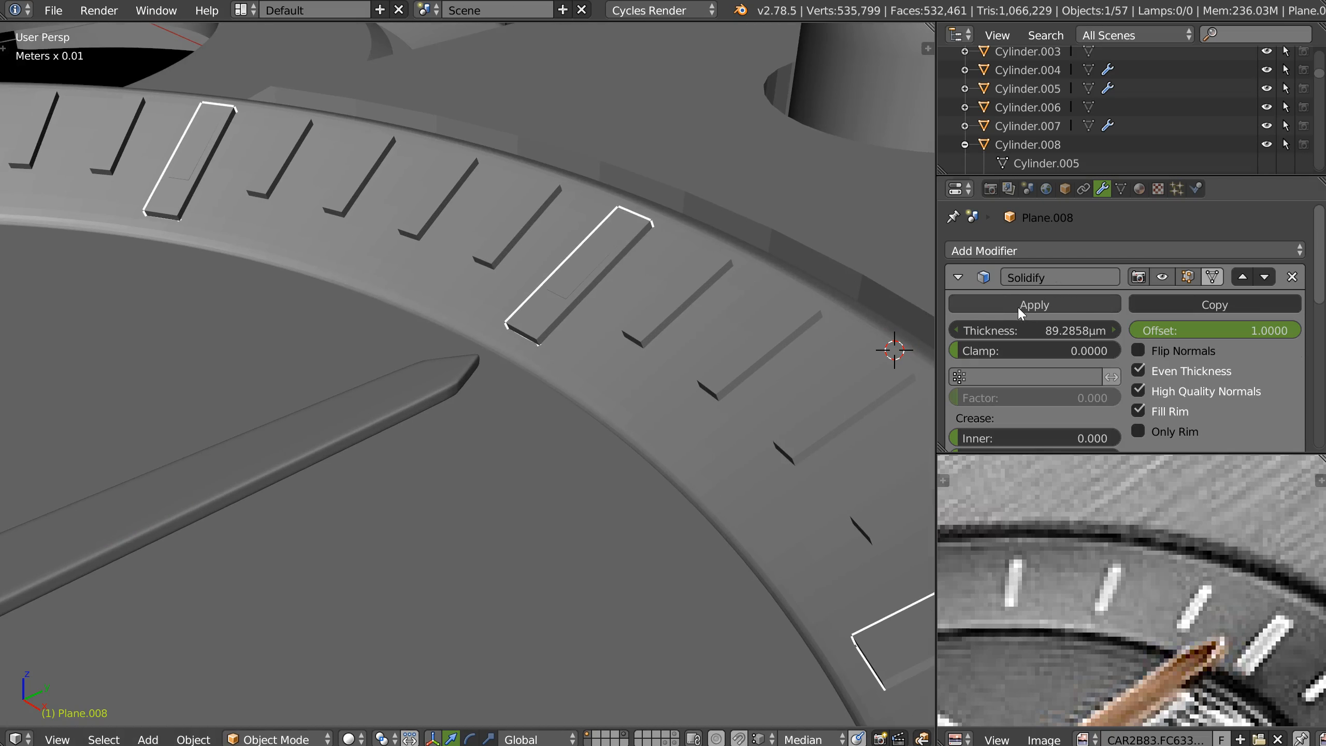
Try applying the wide marks' Solidify and Array modifiers and editing the isolated marks in face select mode
click(1018, 302)
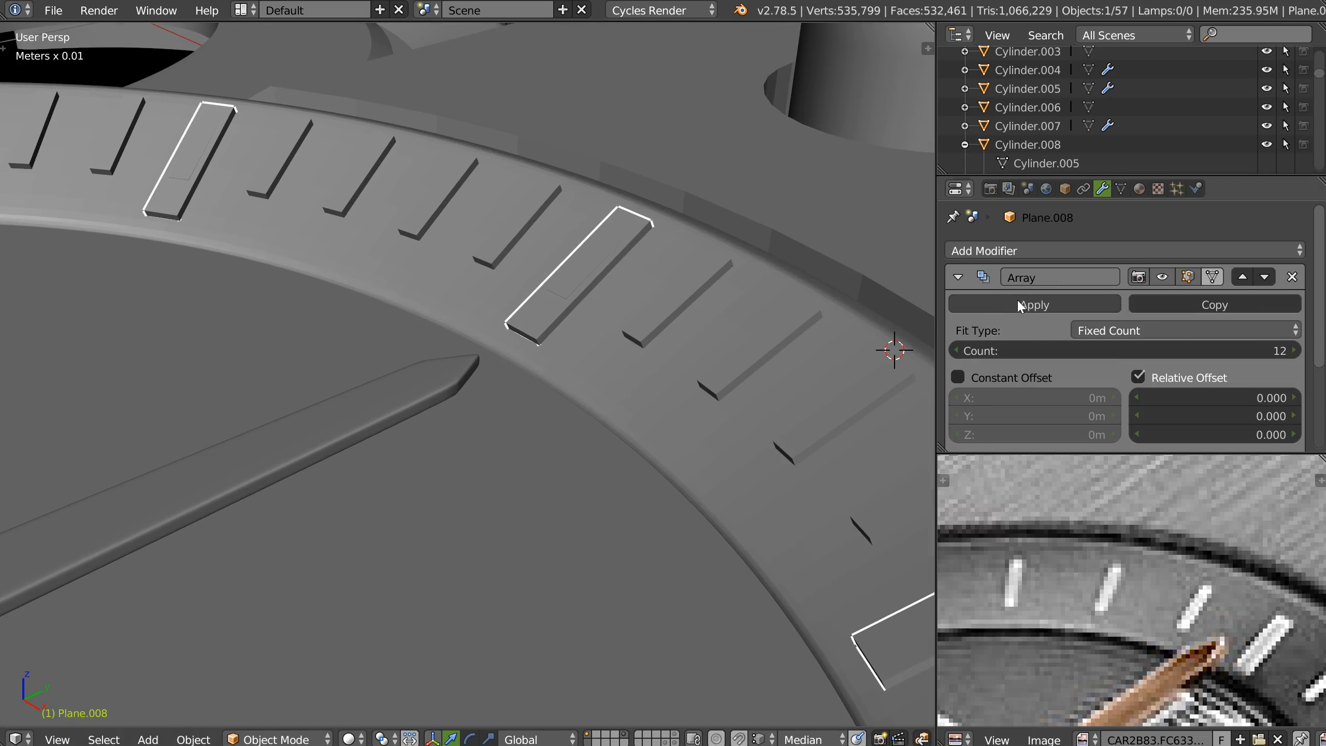
click(1017, 300)
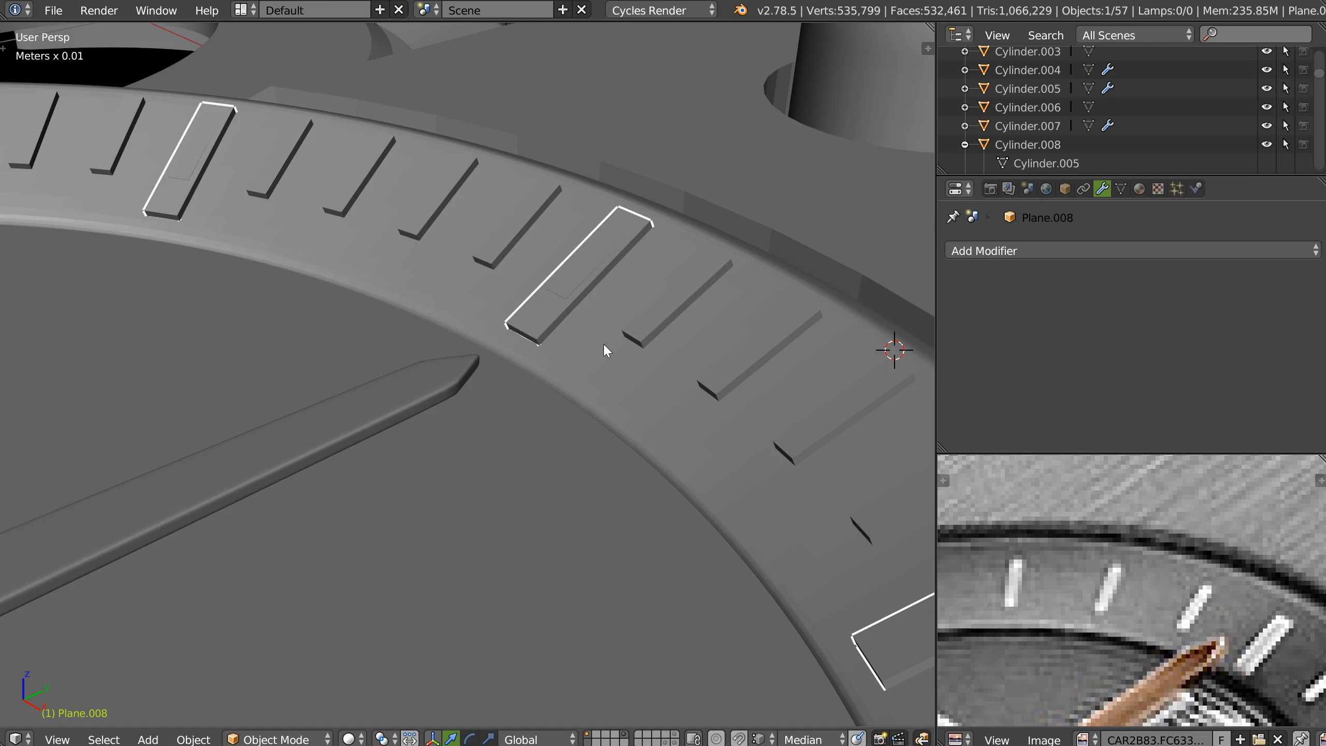
key(KP_Divide)
scroll(590, 250, up, 8)
key(ctrl+Tab)
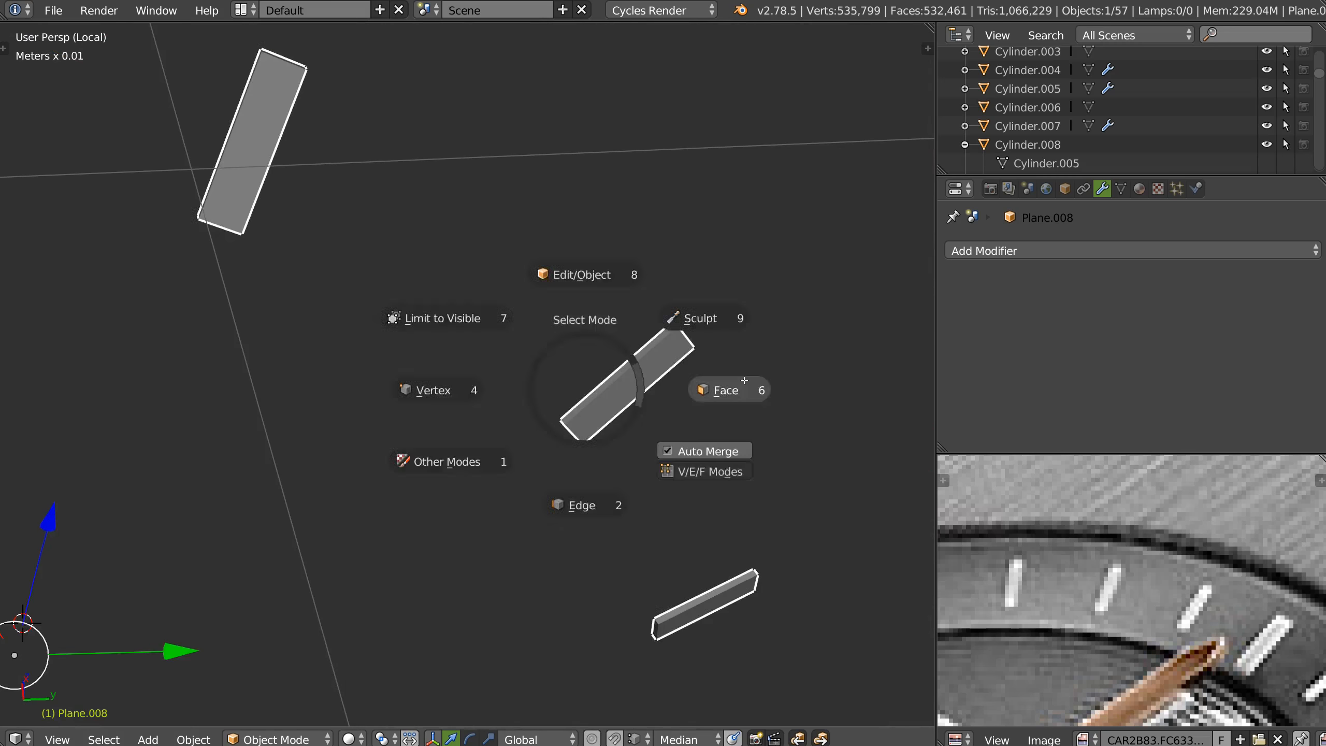
click(743, 380)
right_click(647, 411)
key(Tab)
click(647, 322)
Undo the face edit and the application of the Array and Solidify modifiers
key(ctrl+z)
key(ctrl+z)
key(ctrl+z)
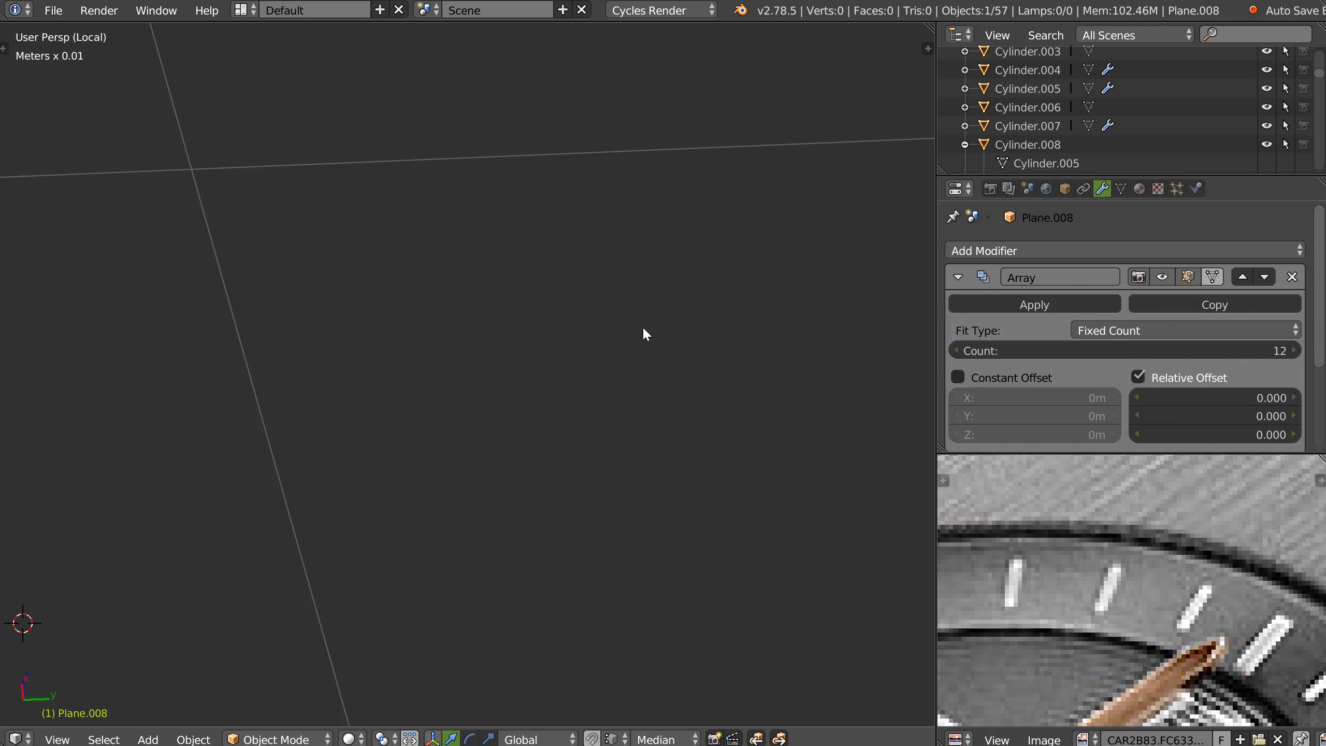
key(ctrl+z)
scroll(1089, 323, down, 3)
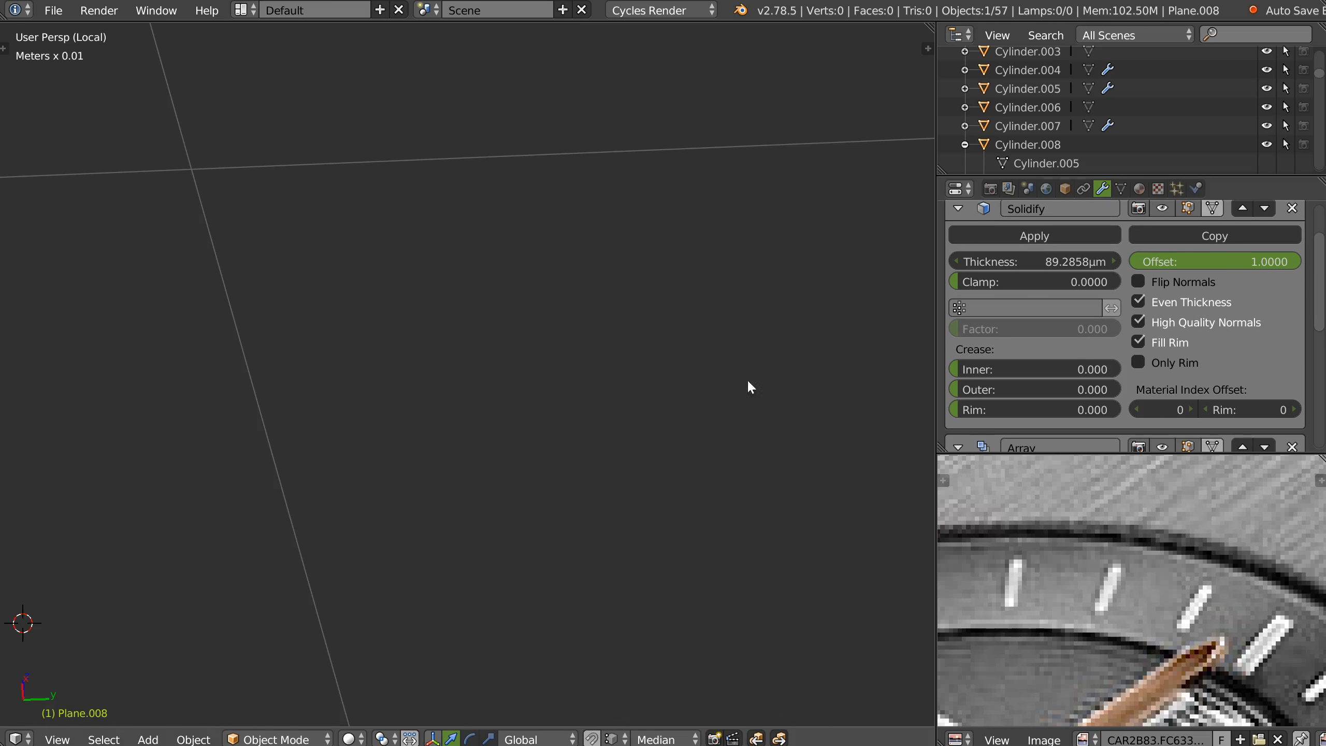
Isolate the wide tick marks in local view and enable Only Rim in their Solidify modifier
key(KP_Divide)
key(KP_Divide)
middle_drag(701, 339, 628, 236)
scroll(628, 236, up, 8)
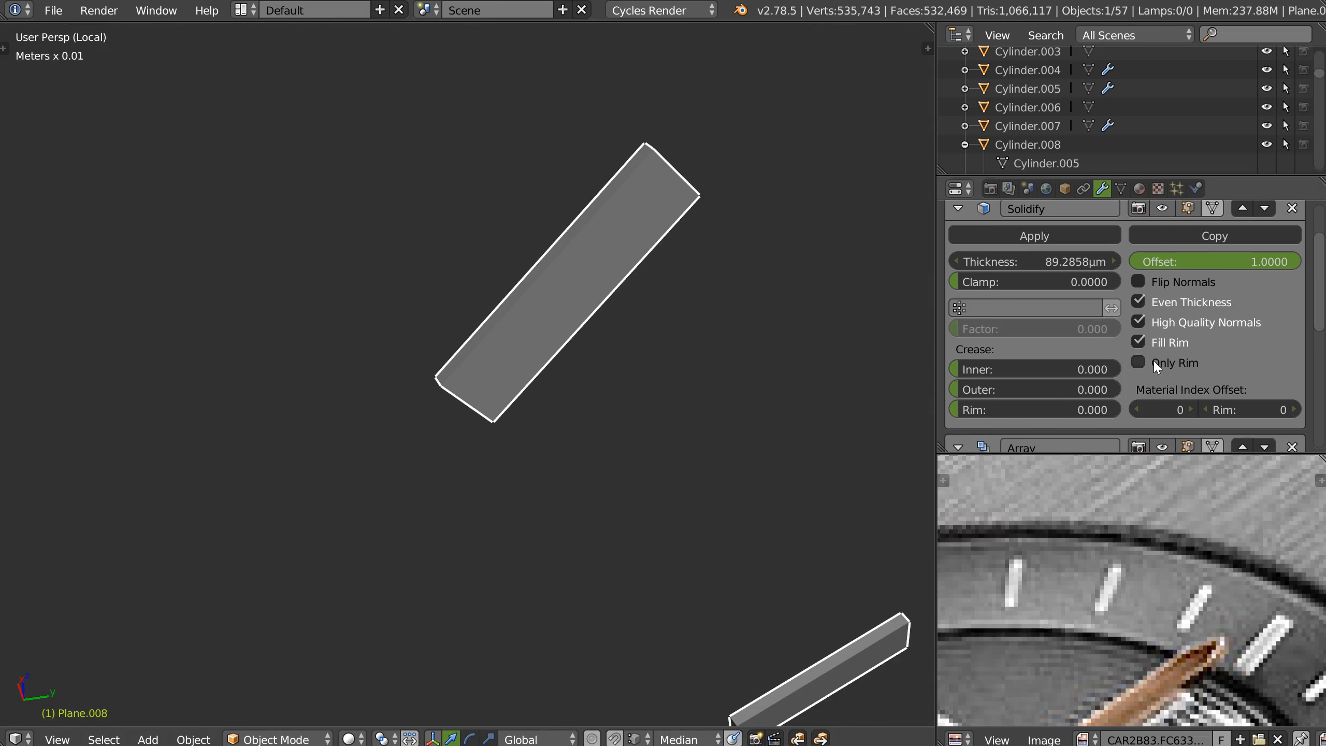
click(1138, 341)
click(1139, 340)
click(1139, 362)
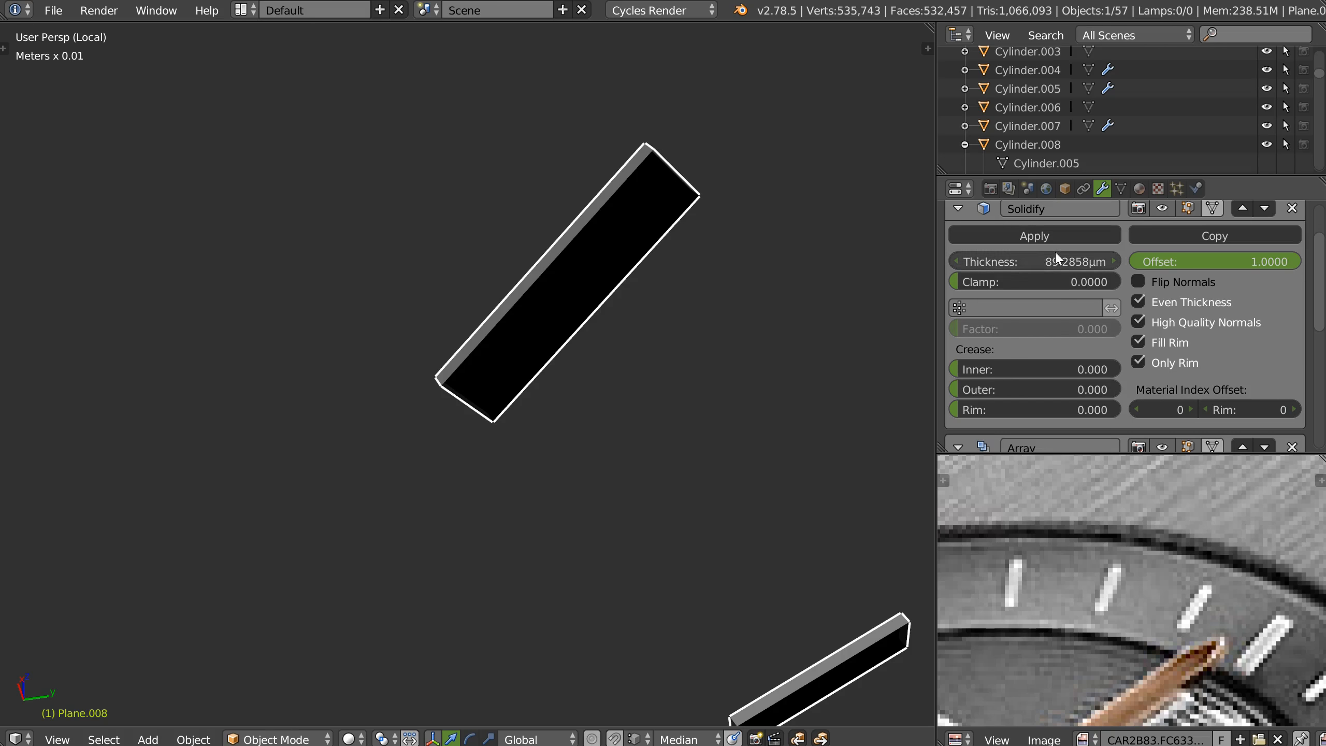
Apply the wide tick marks' Solidify and Array modifiers, then return to the full scene
click(1032, 232)
click(1013, 232)
middle_drag(673, 245, 633, 381)
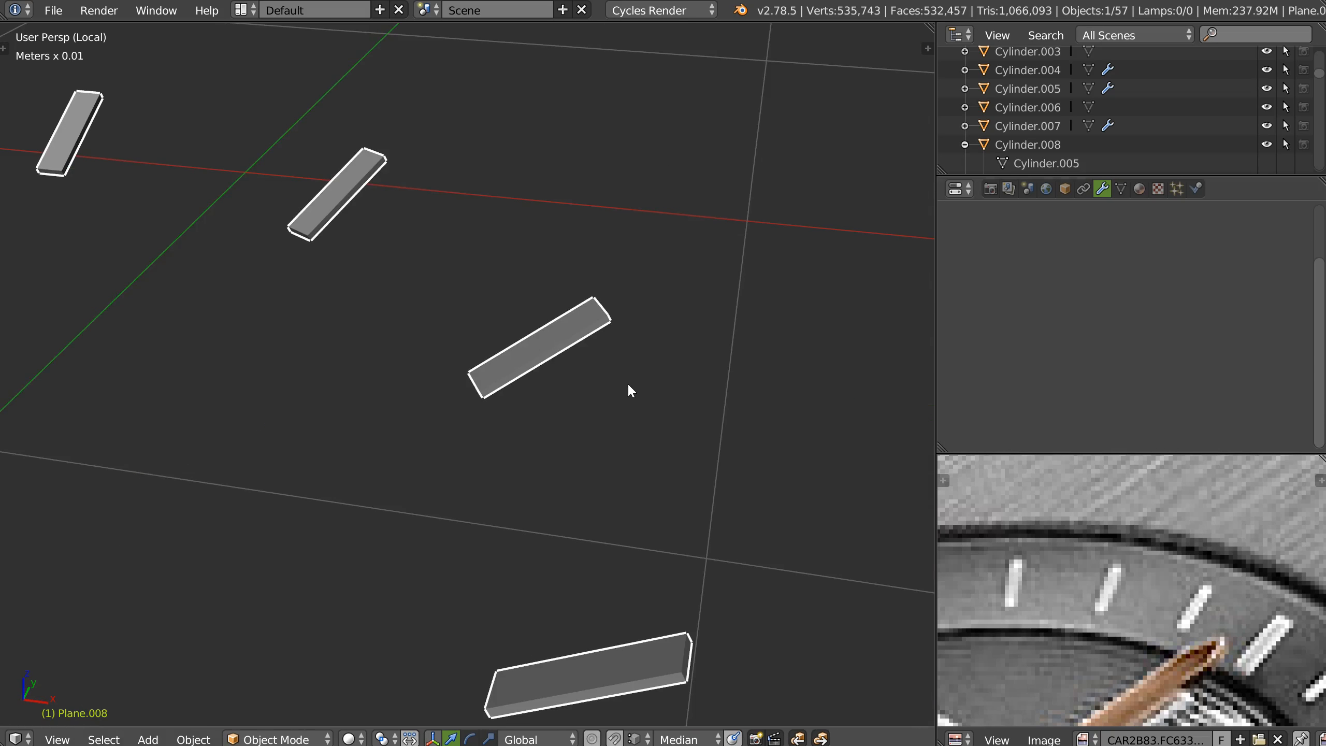
key(KP_Divide)
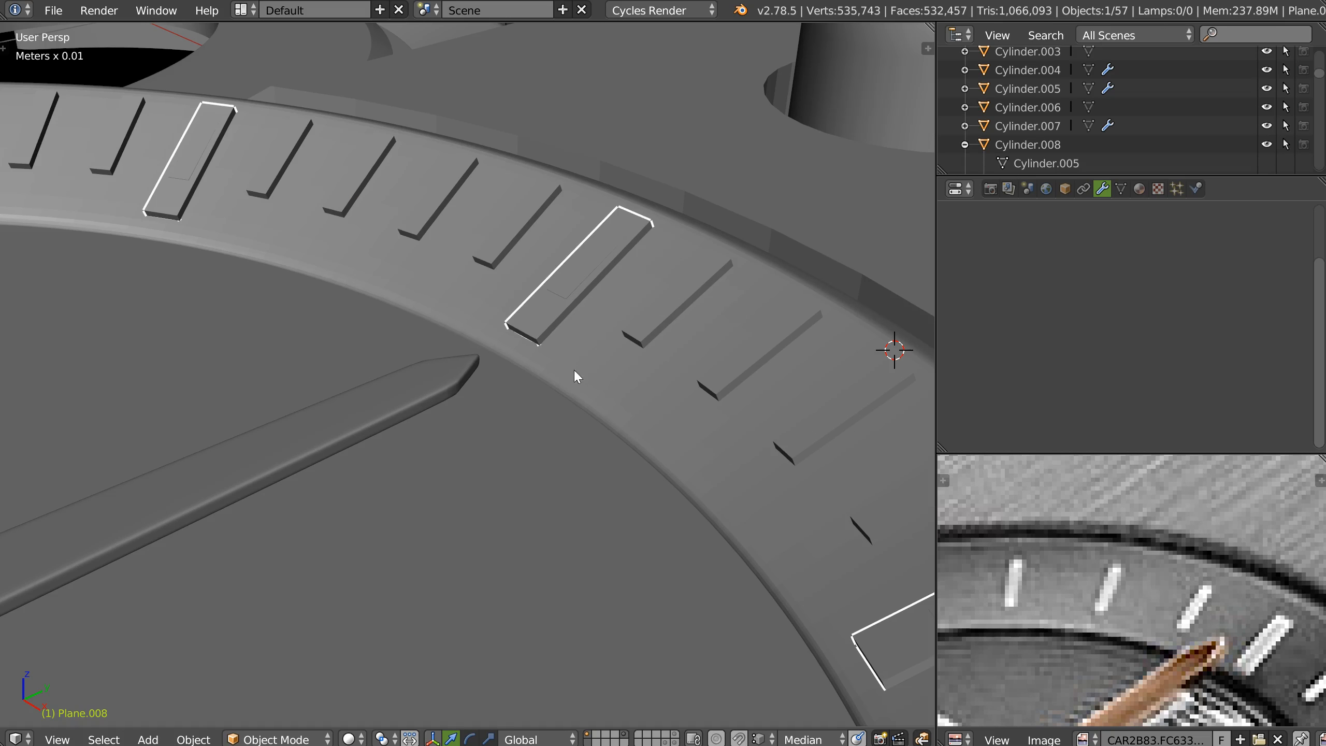
Lower the neighbouring sub-dial's wide tick marks along Z by about 70 µm
key(g)
key(z)
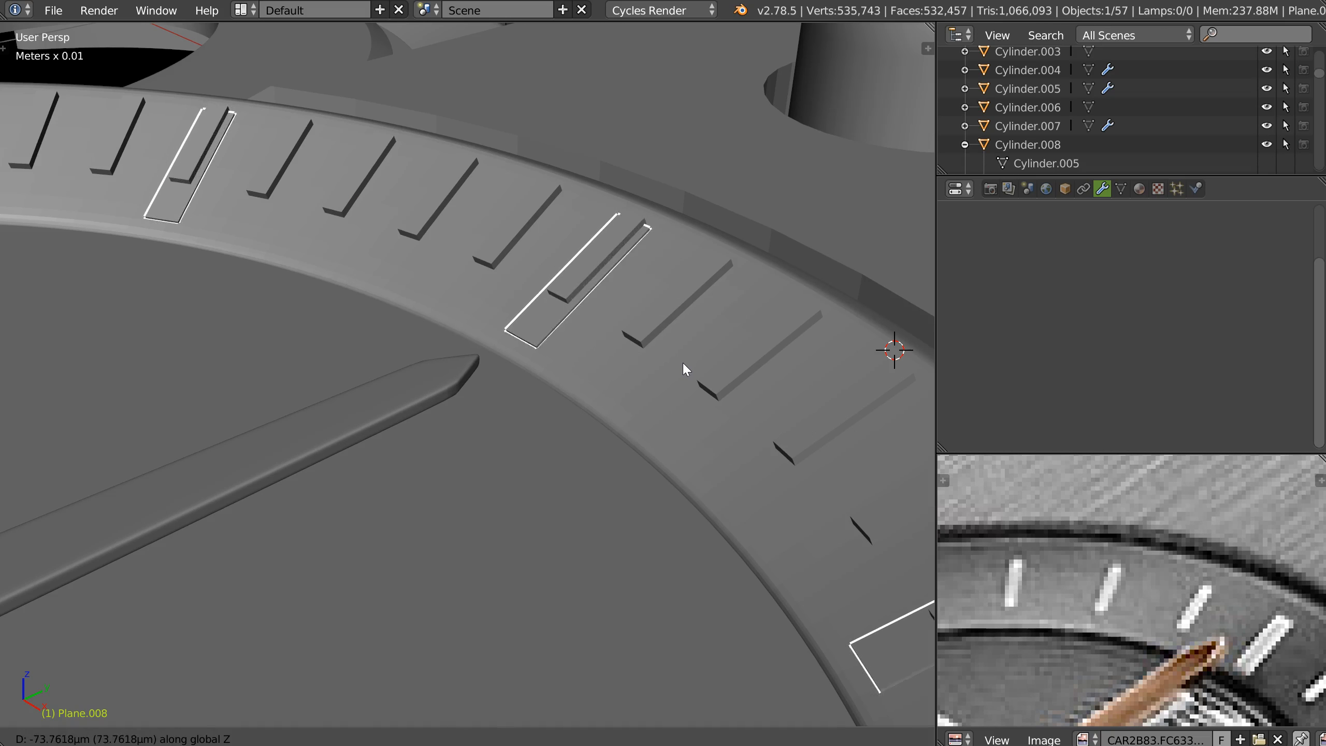
click(680, 359)
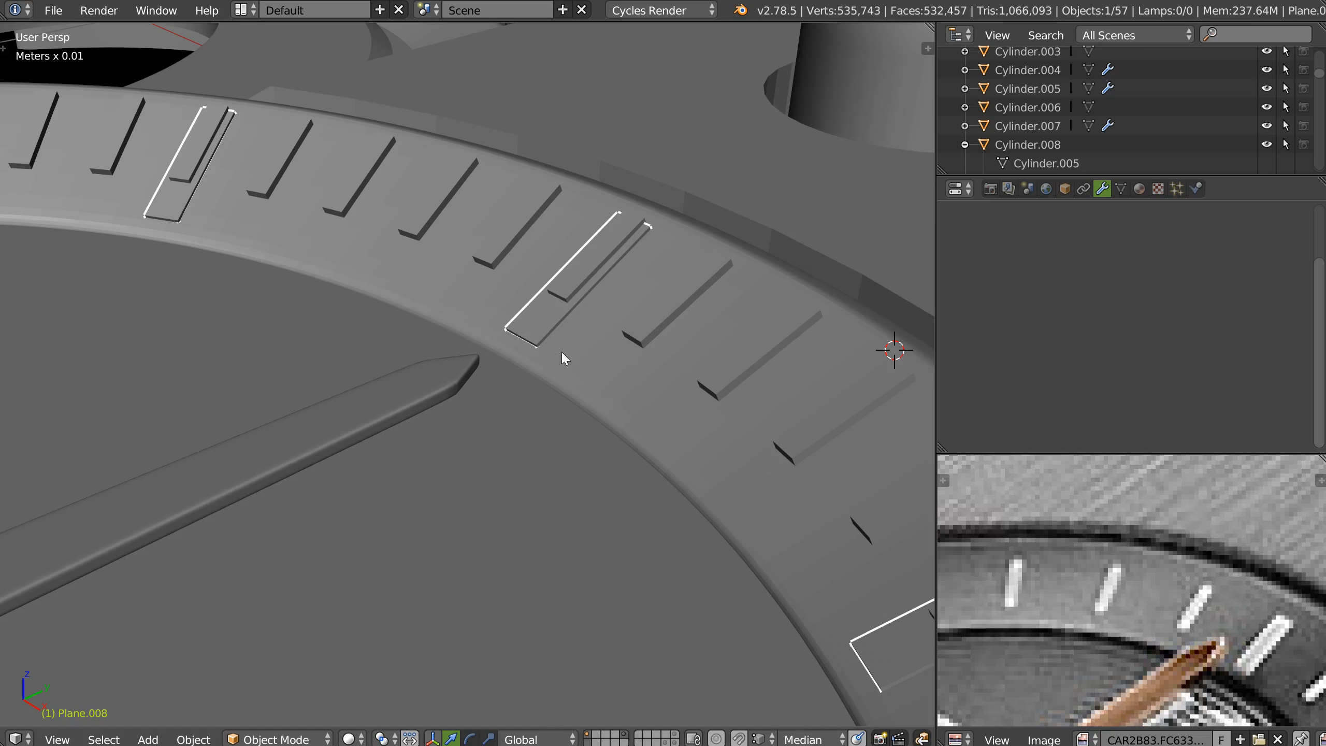
Bevel the neighbouring sub-dial's wide tick marks with weight limit, two segments, profile 0.5 and width 12.5 µm
scroll(562, 350, up, 3)
key(q)
click(716, 327)
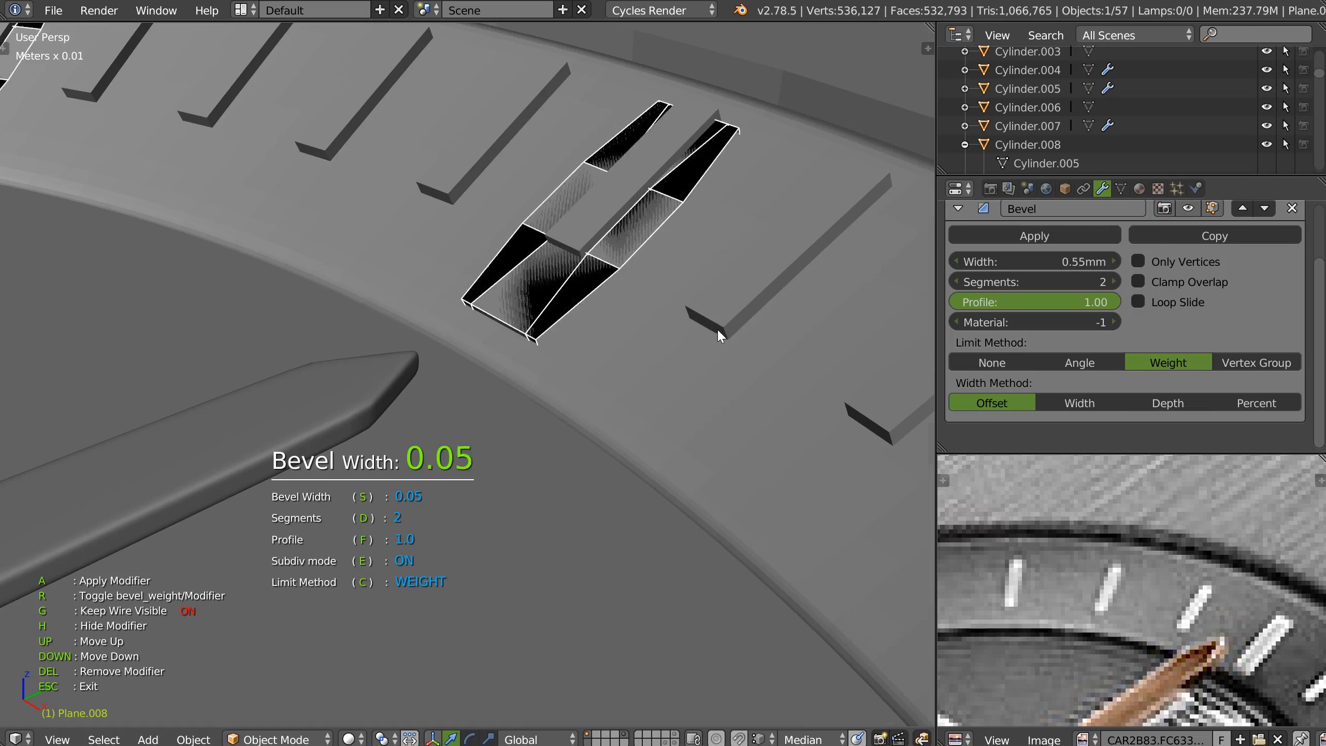
click(650, 338)
text(f0.5)
key(Return)
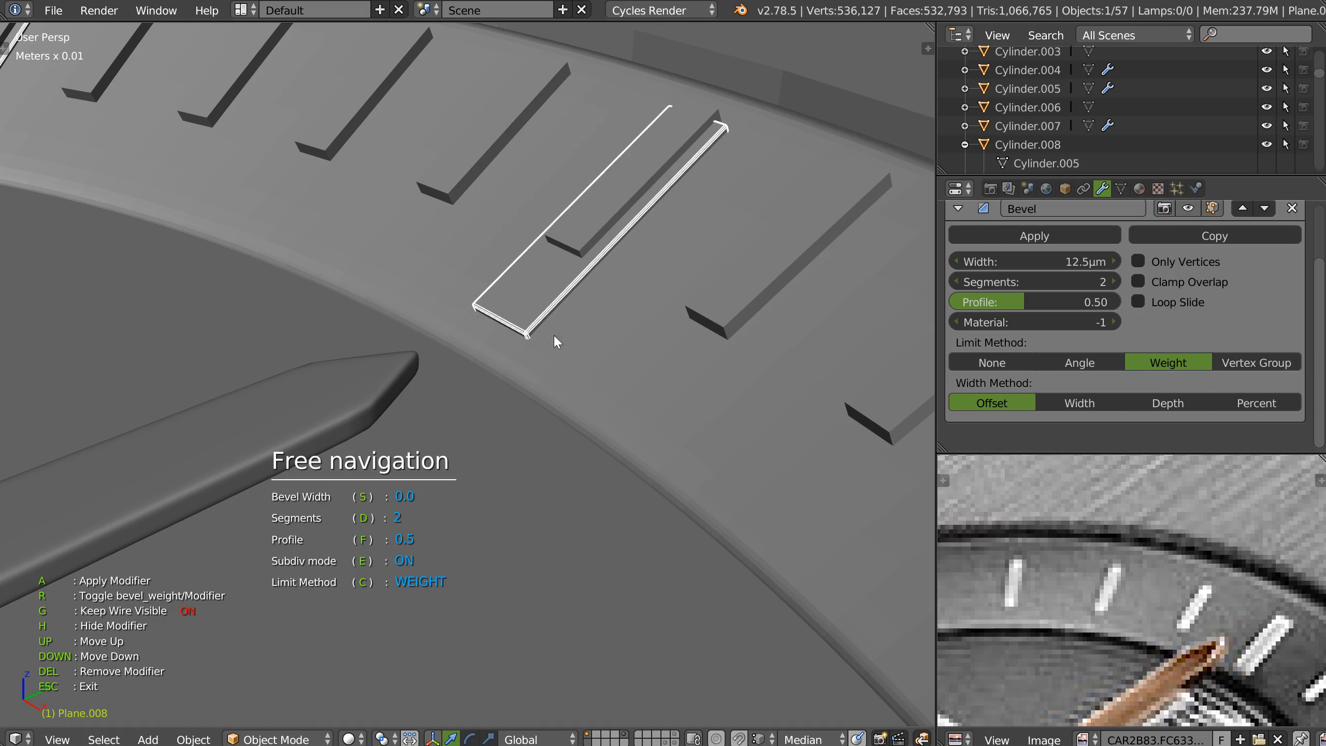
Leave the bevel adjustment and enable Only Rim in the Solidify modifier of the thin minute markers
key(Escape)
right_click(732, 305)
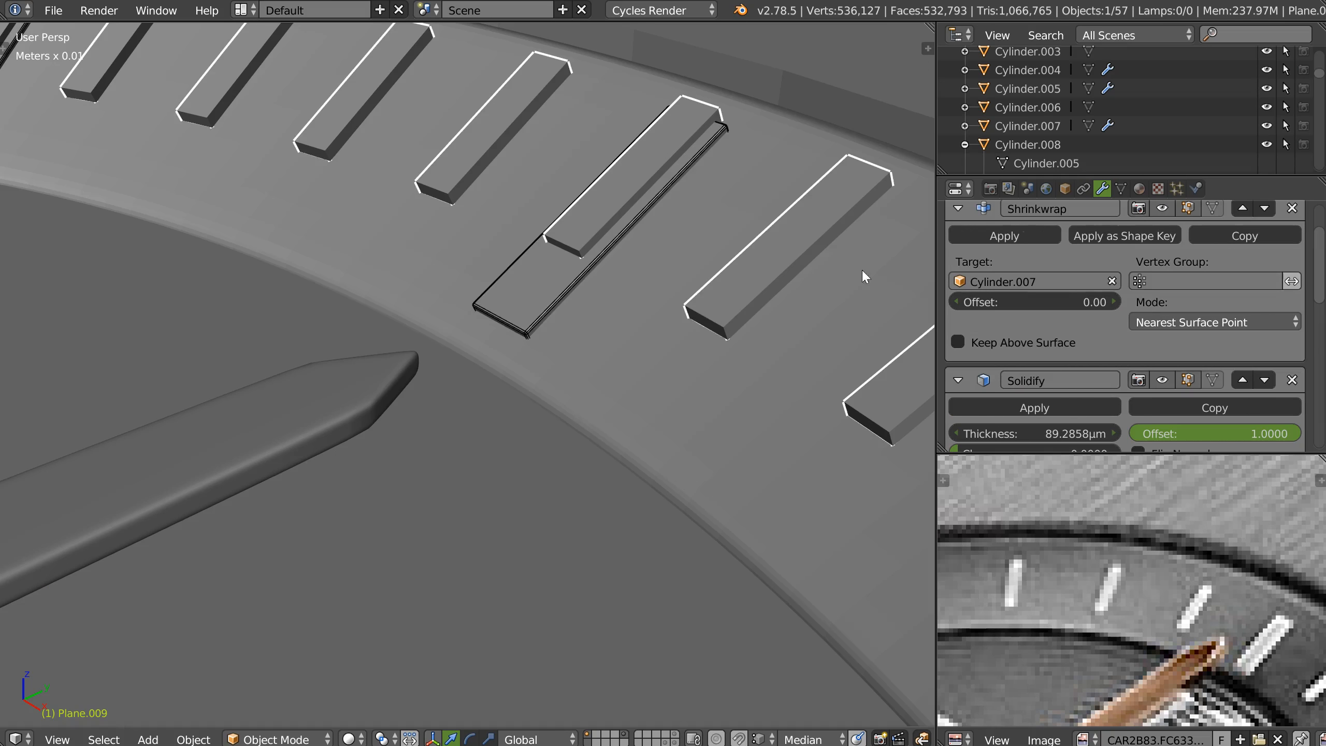
scroll(1196, 355, down, 5)
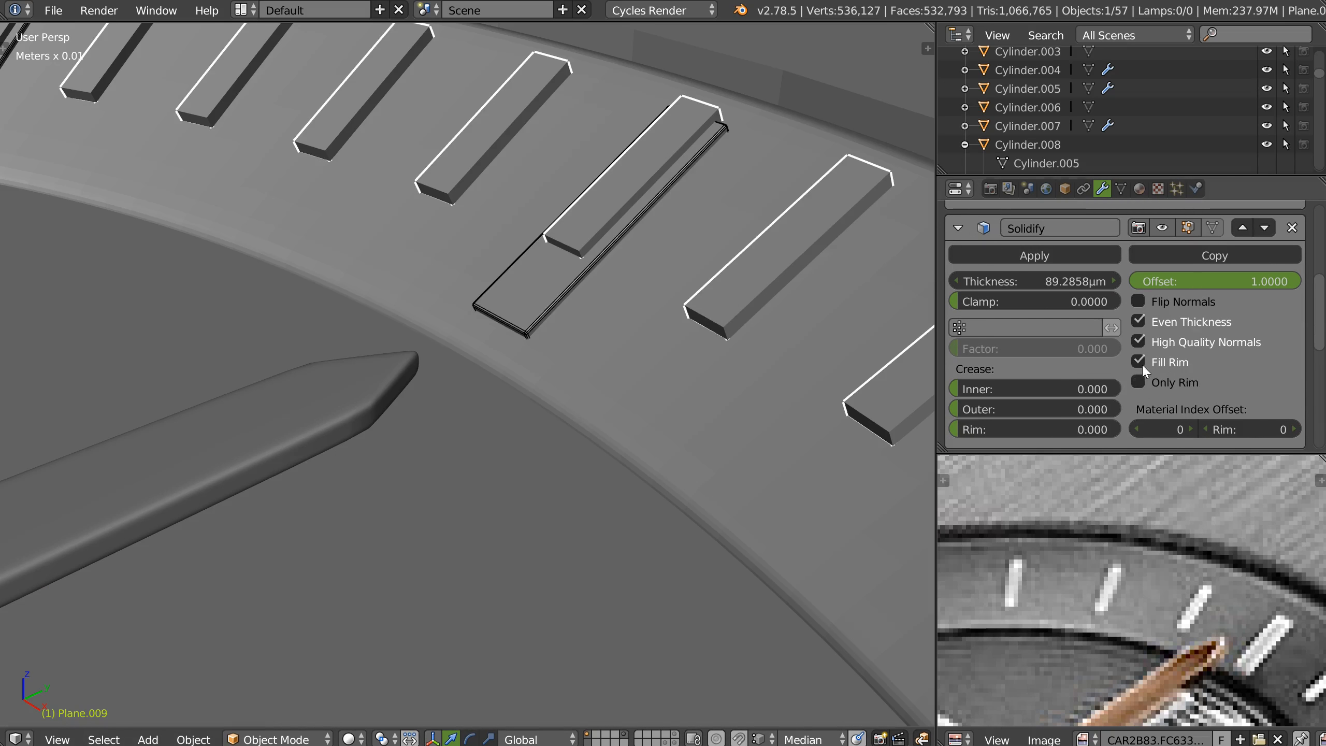
key(Tab)
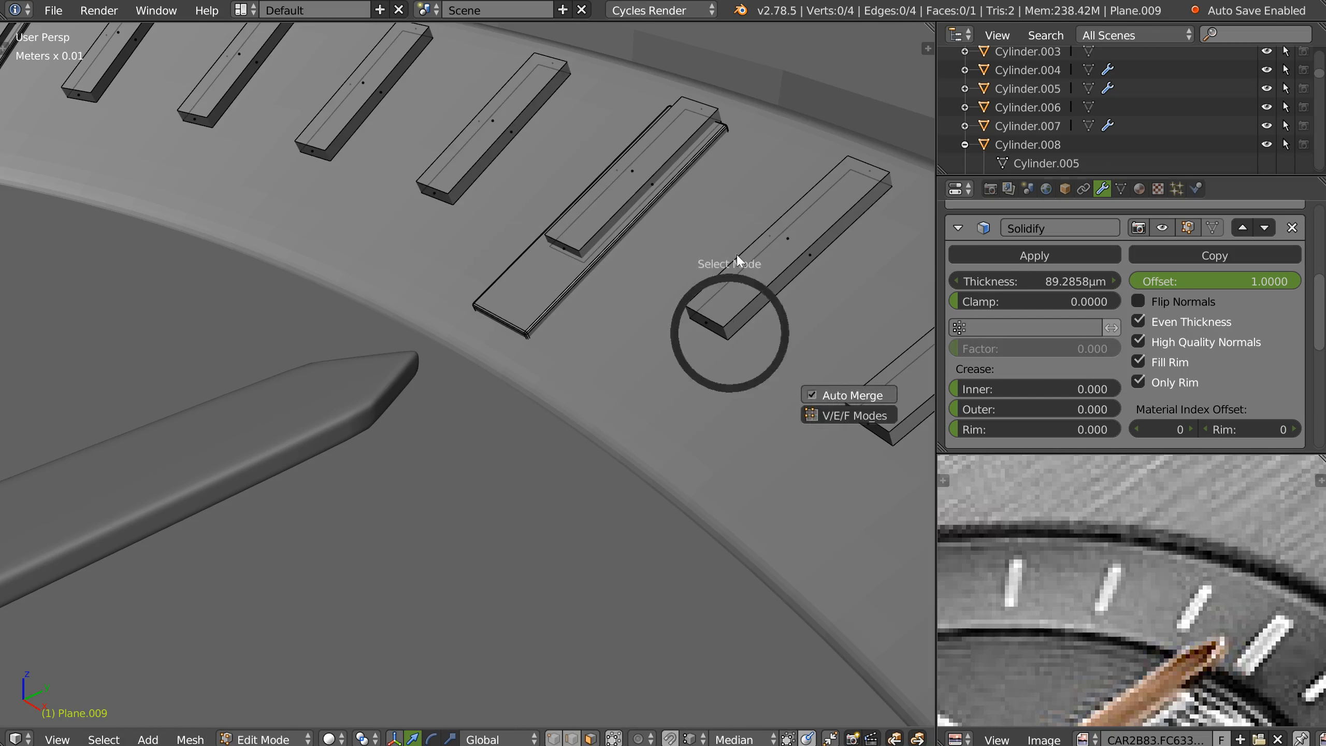
key(Tab)
scroll(1009, 373, up, 3)
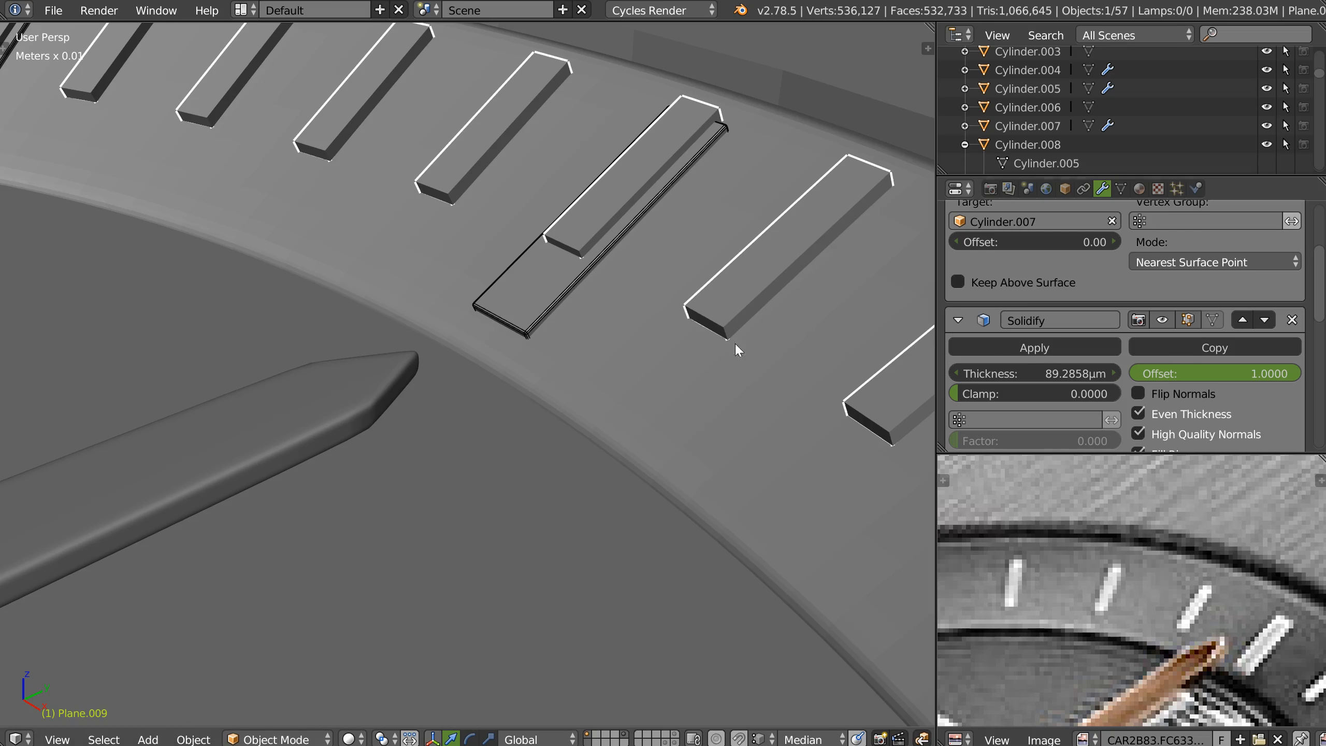
key(g)
key(z)
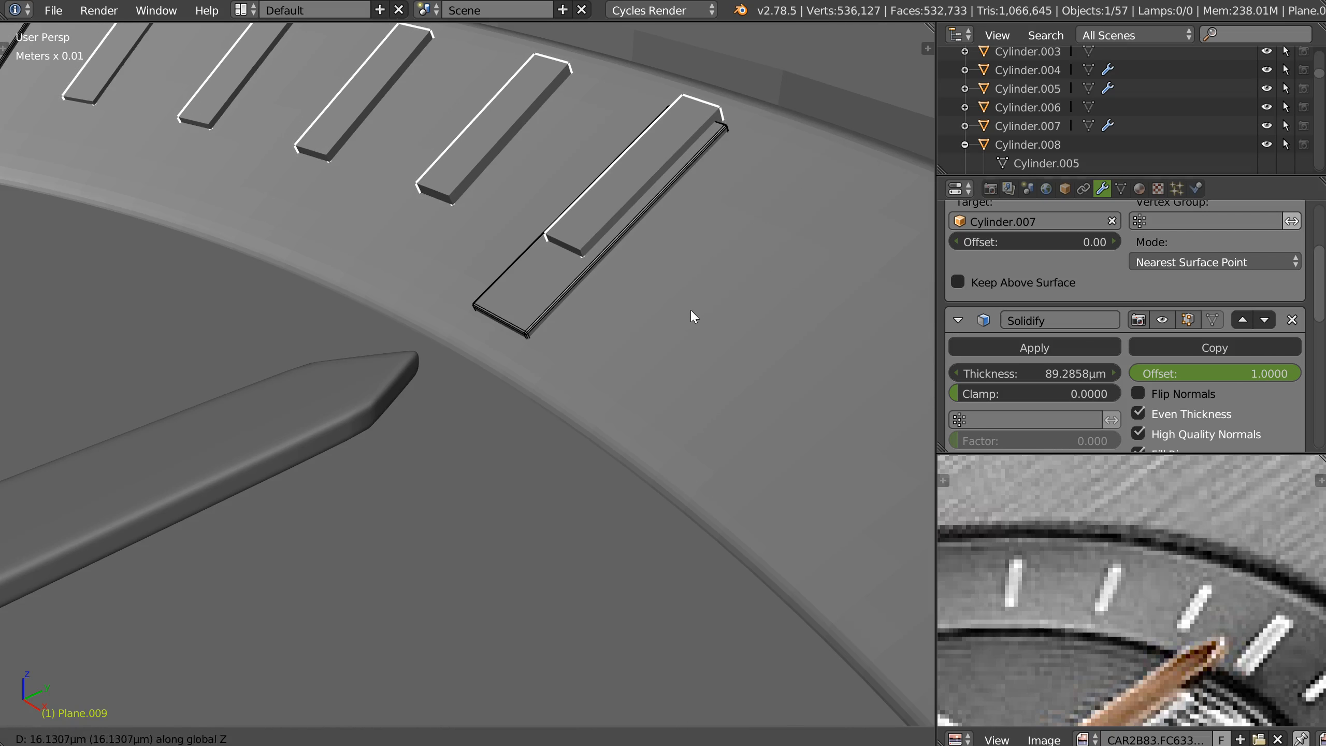
right_click(690, 309)
Apply the Shrinkwrap, Solidify and Array modifiers of the thin minute markers
scroll(1008, 303, up, 5)
click(1007, 300)
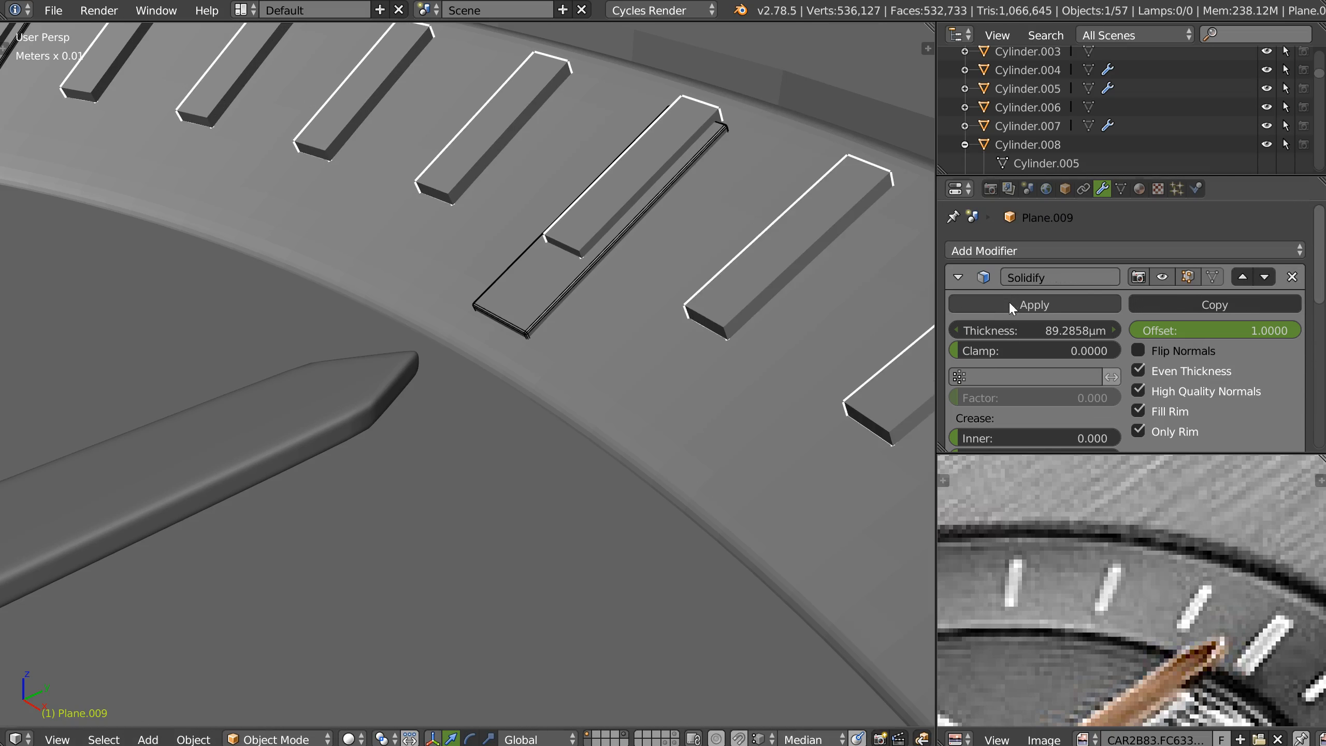
click(1011, 304)
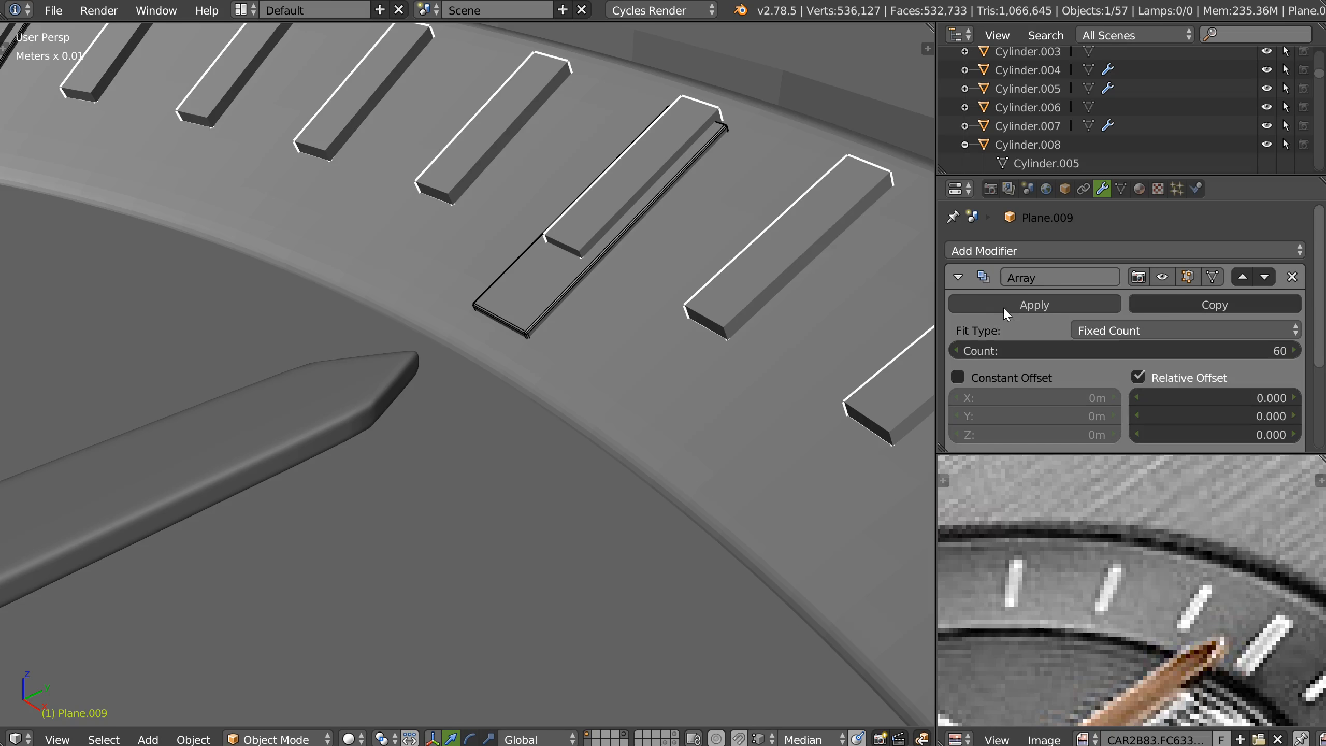
click(1020, 302)
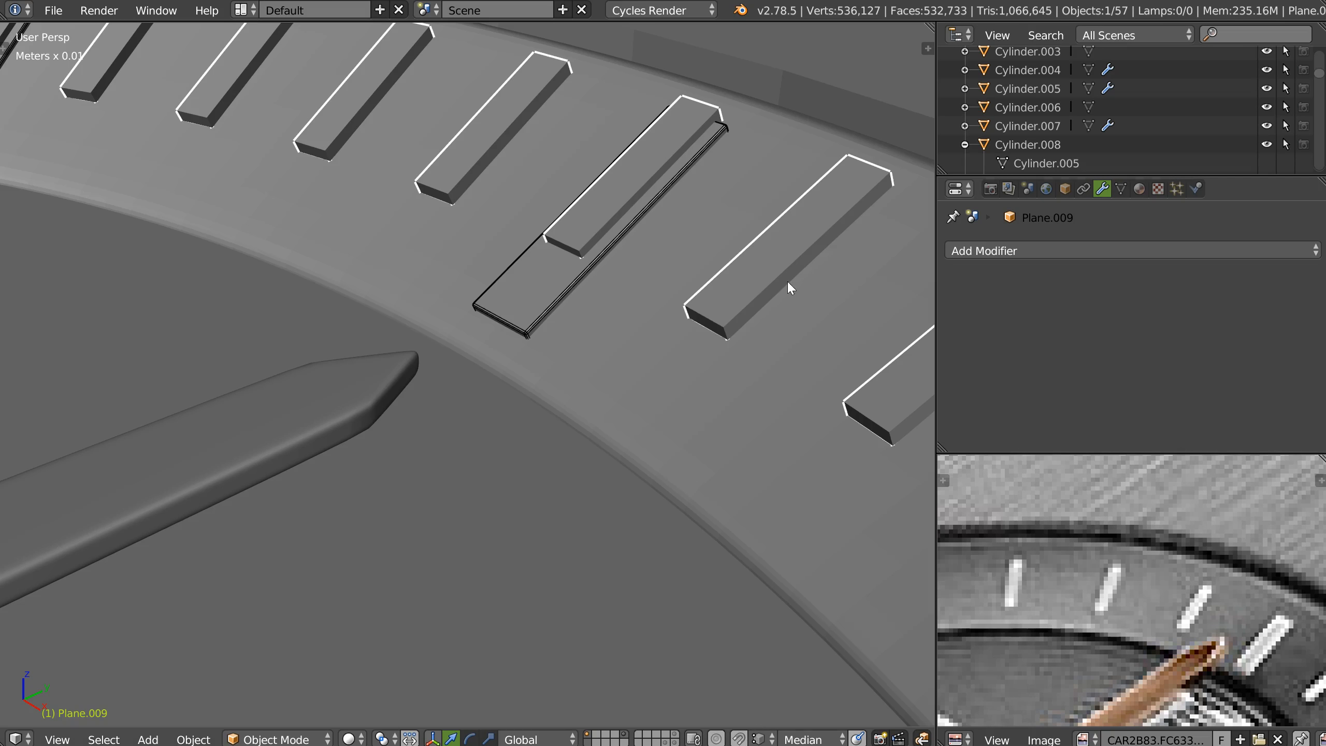
Lower the thin minute markers along Z toward the ring surface and scale them down very slightly
key(g)
key(z)
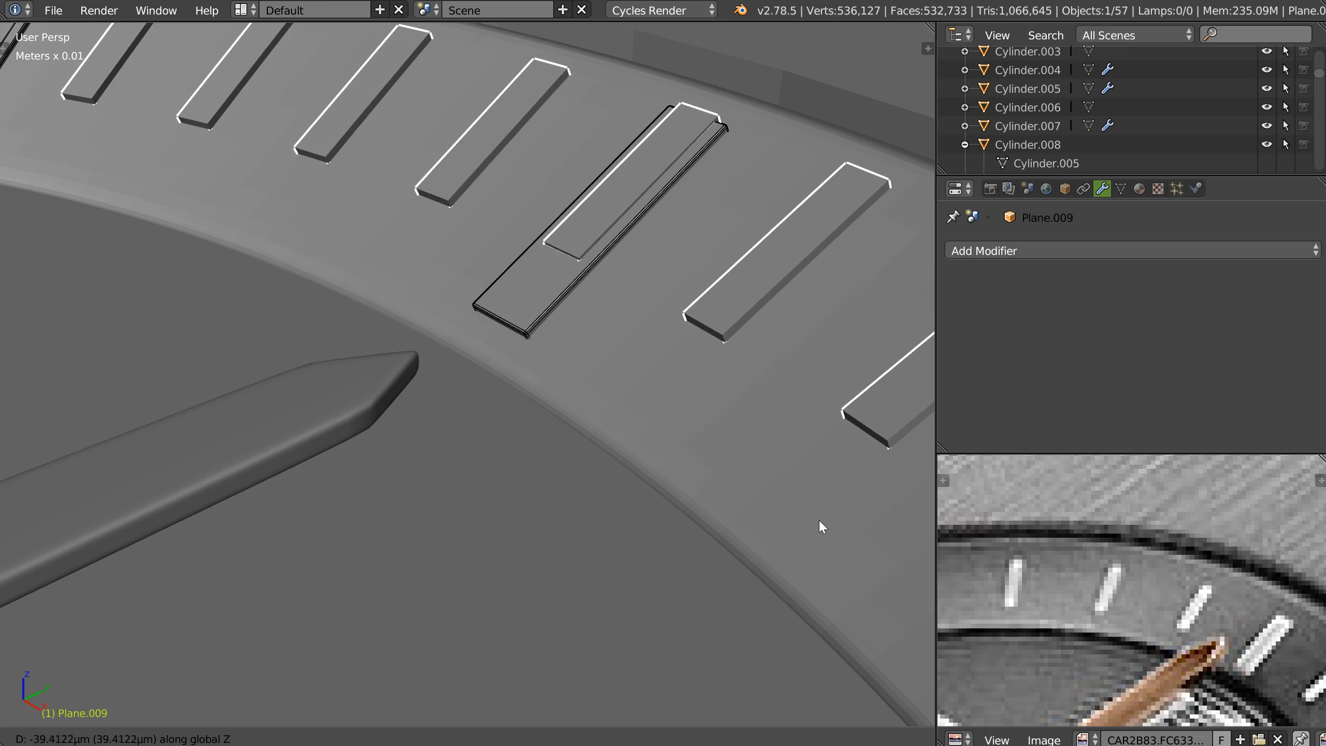
click(825, 621)
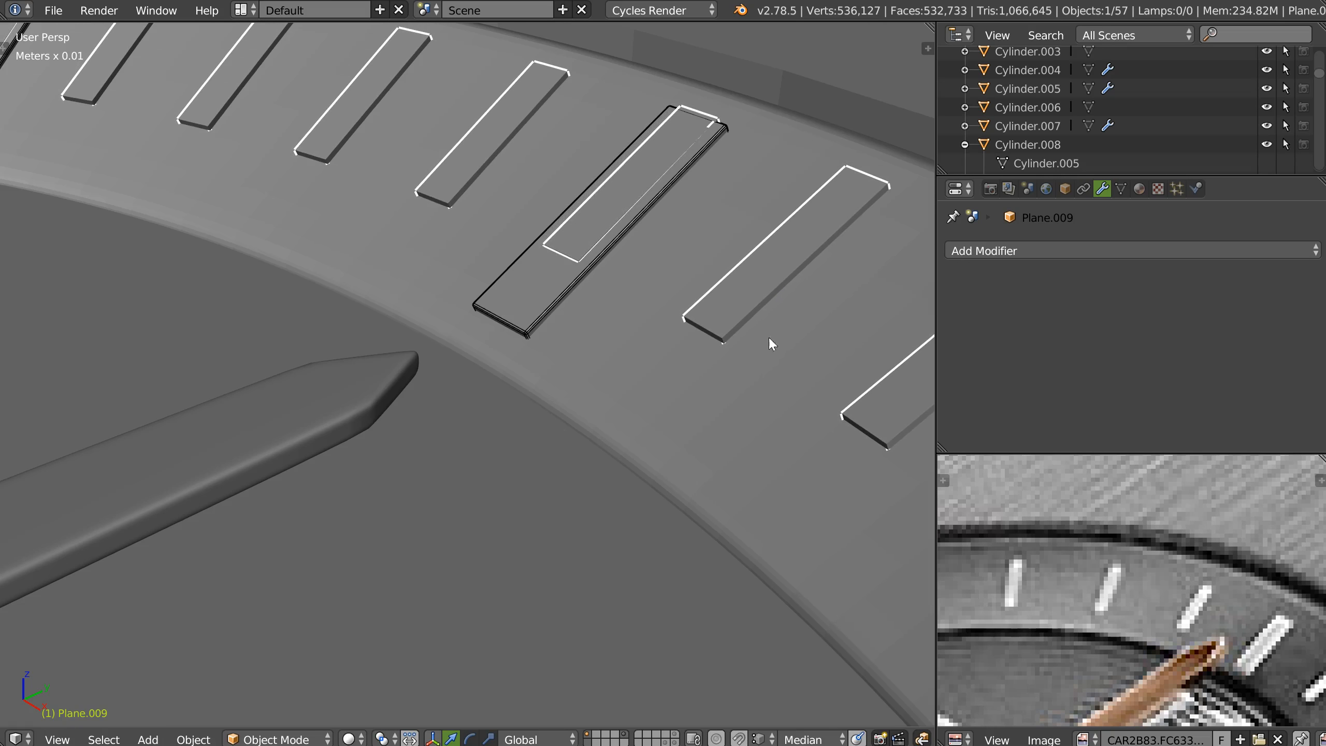
scroll(772, 343, down, 3)
key(s)
key(z)
right_click(865, 408)
key(s)
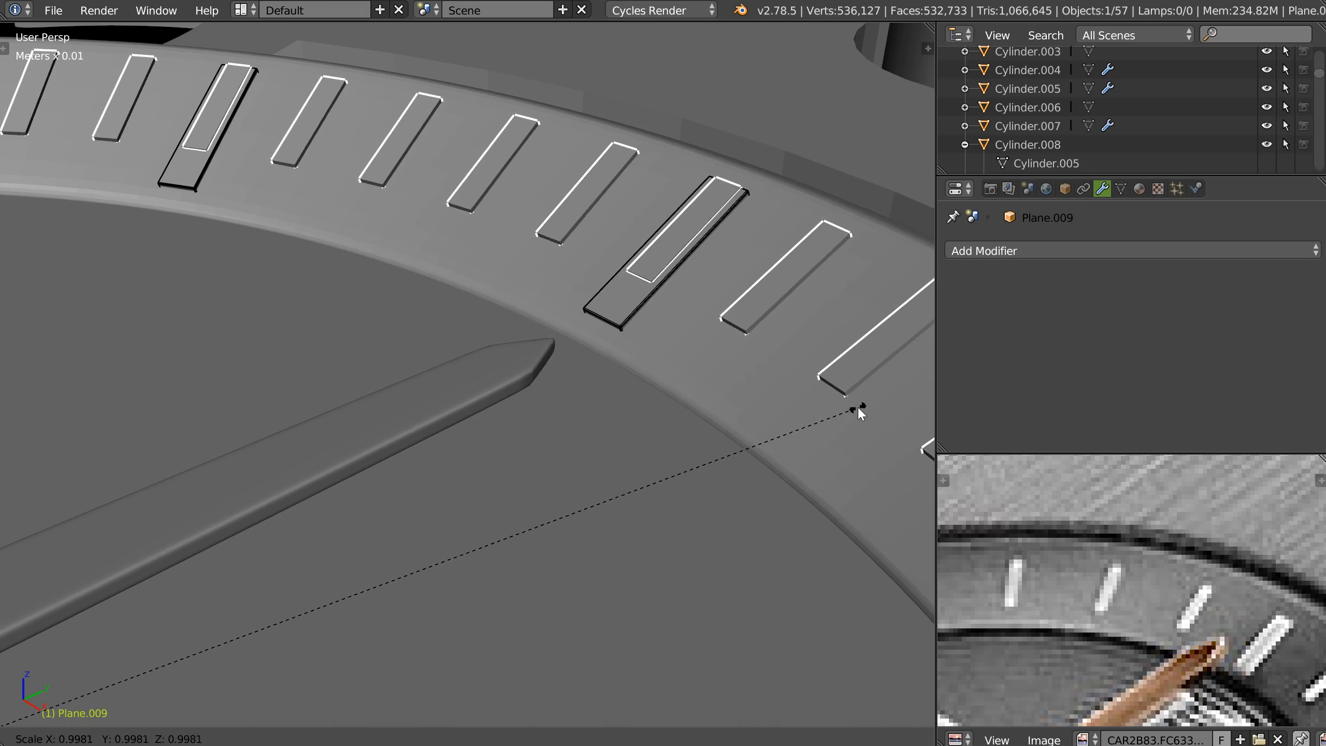
click(824, 411)
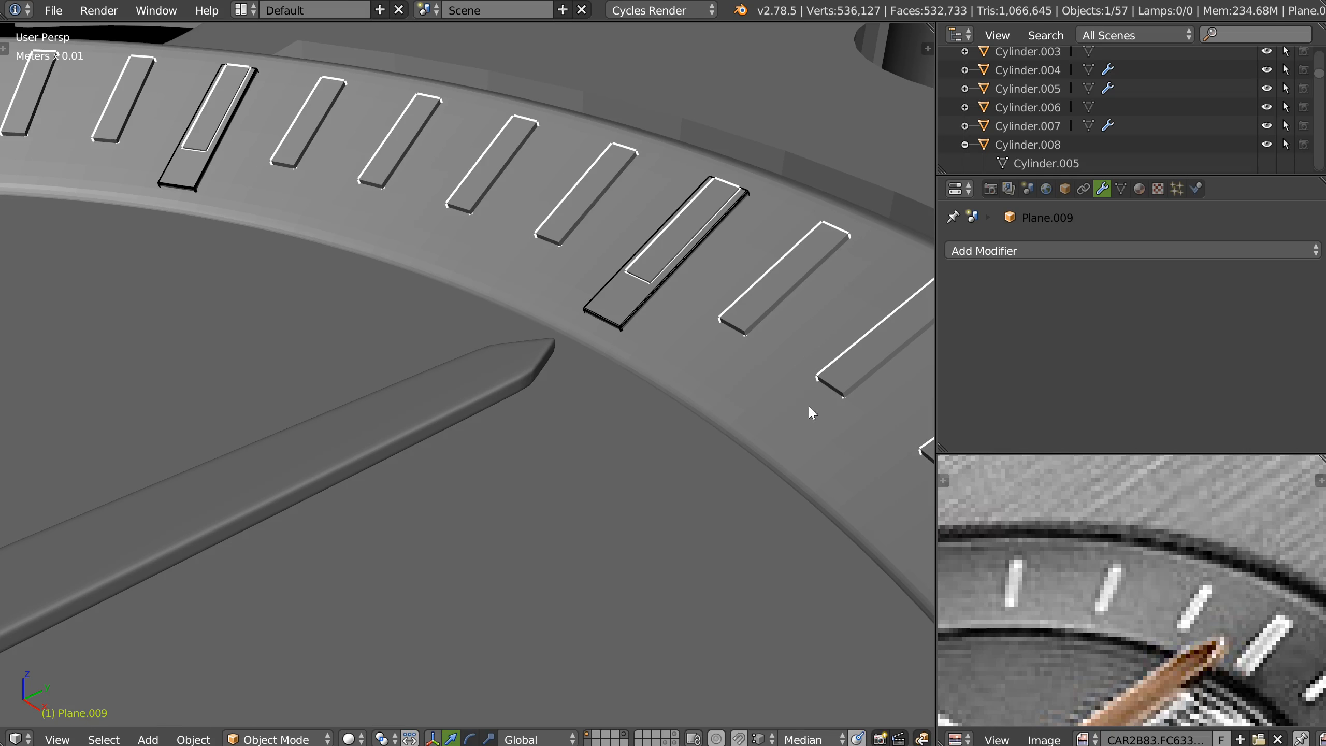
Add a bevel about 37.5 µm wide with 2 segments to the thin minute markers and set its profile to 0.5
scroll(752, 346, up, 4)
shift+middle_drag(856, 340, 736, 337)
key(space)
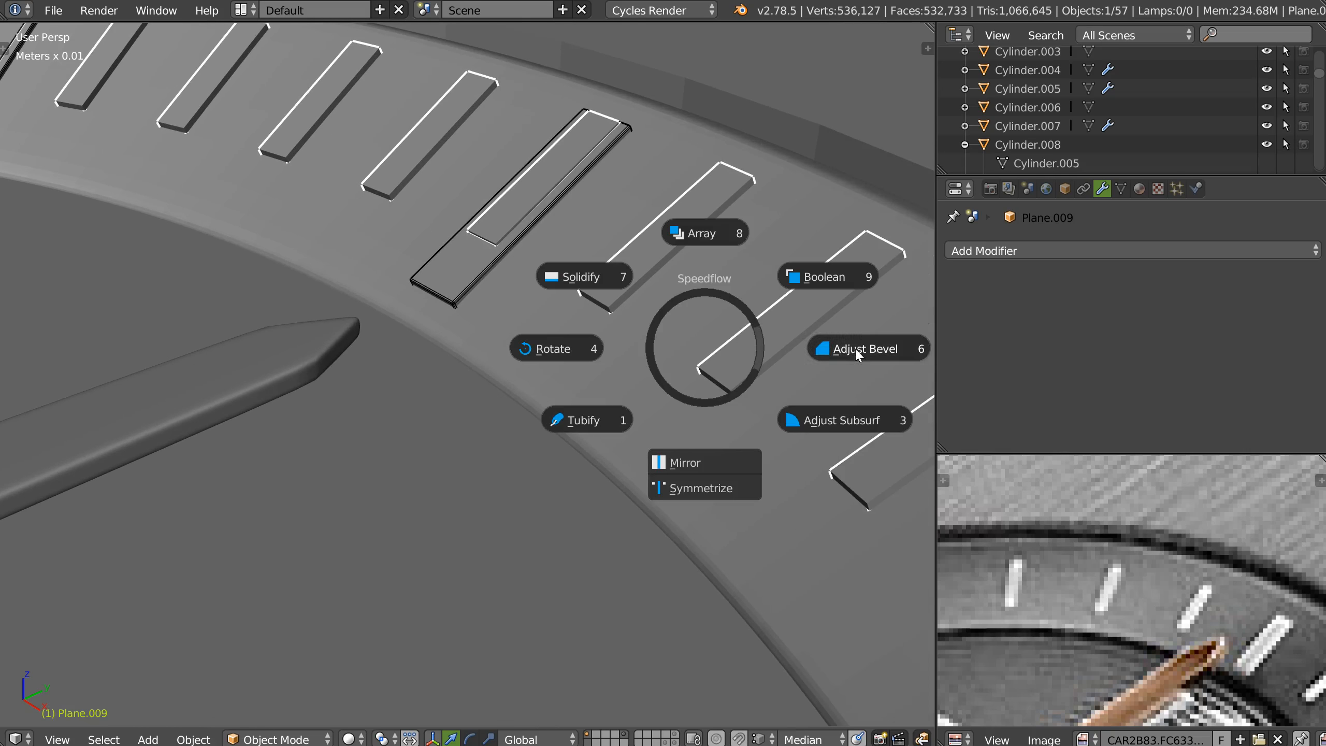
click(854, 348)
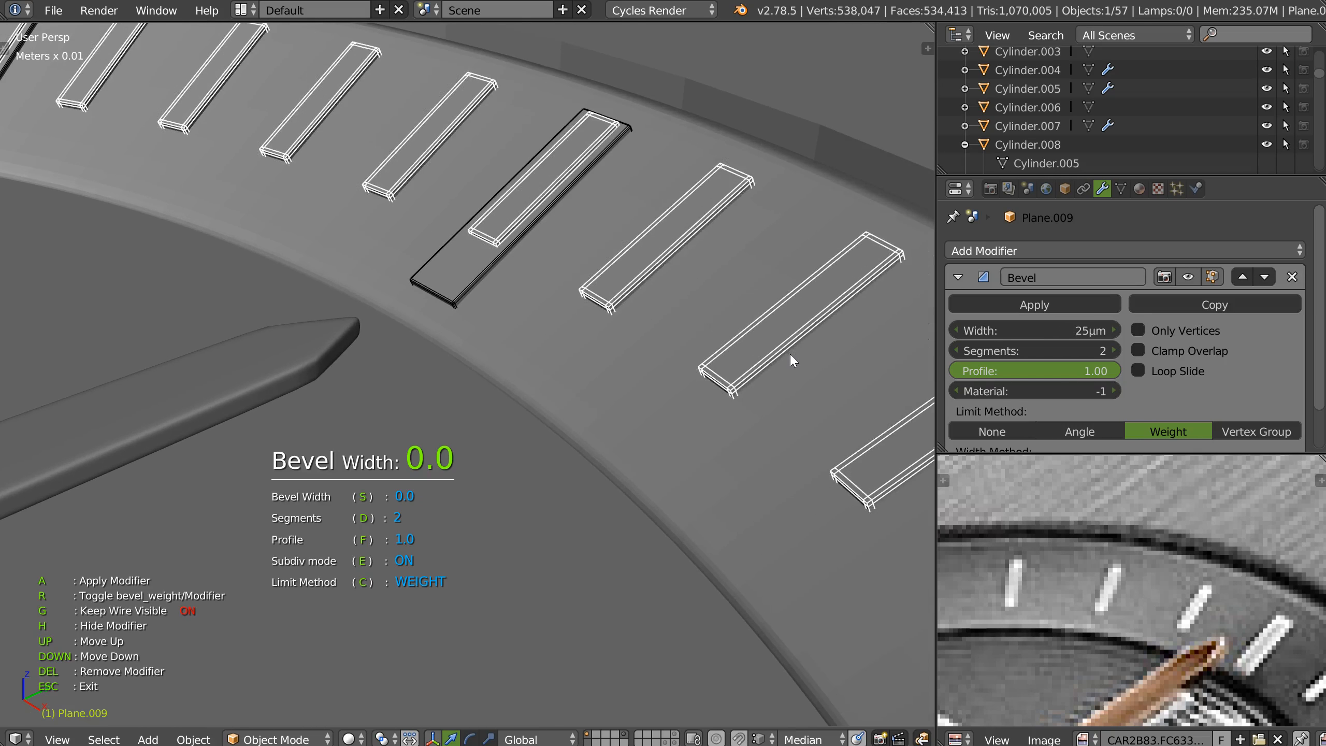
click(803, 352)
text(f.5)
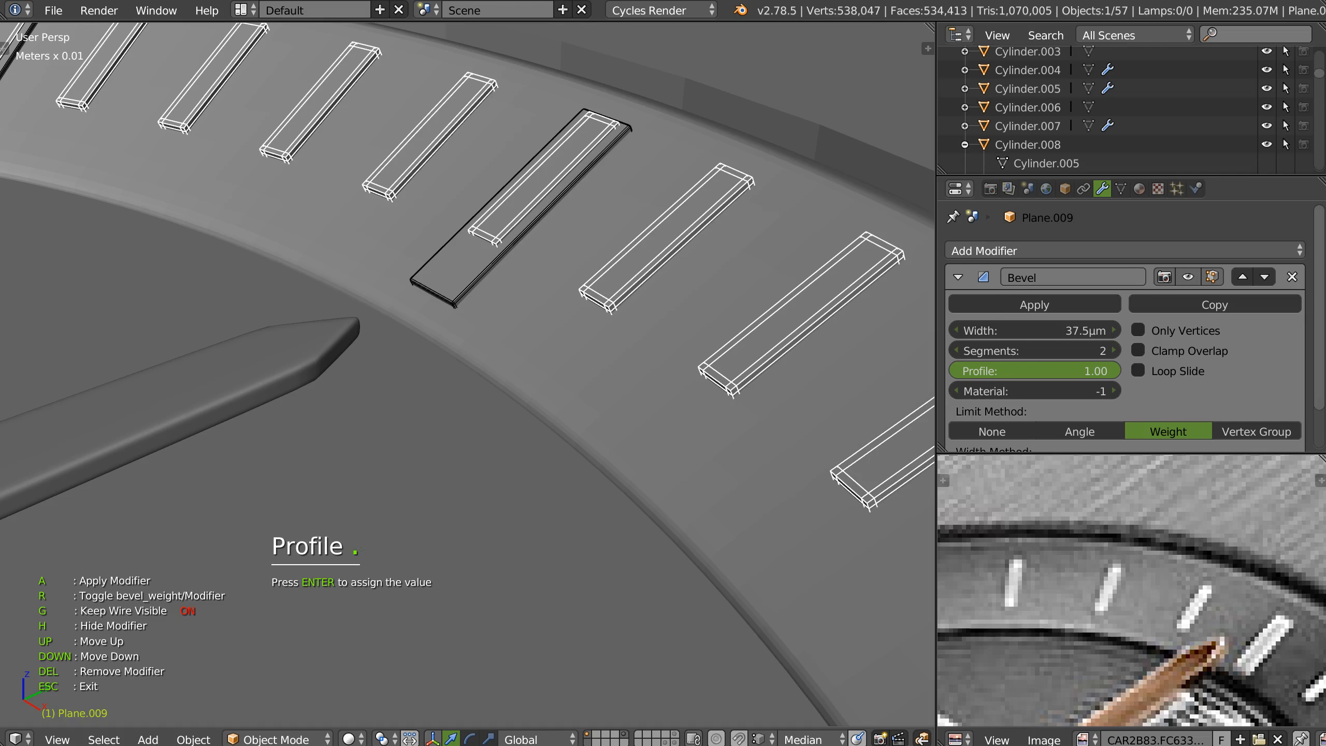
key(Return)
Reduce the bevel width of the thin minute markers to 12.5 µm
scroll(653, 326, up, 2)
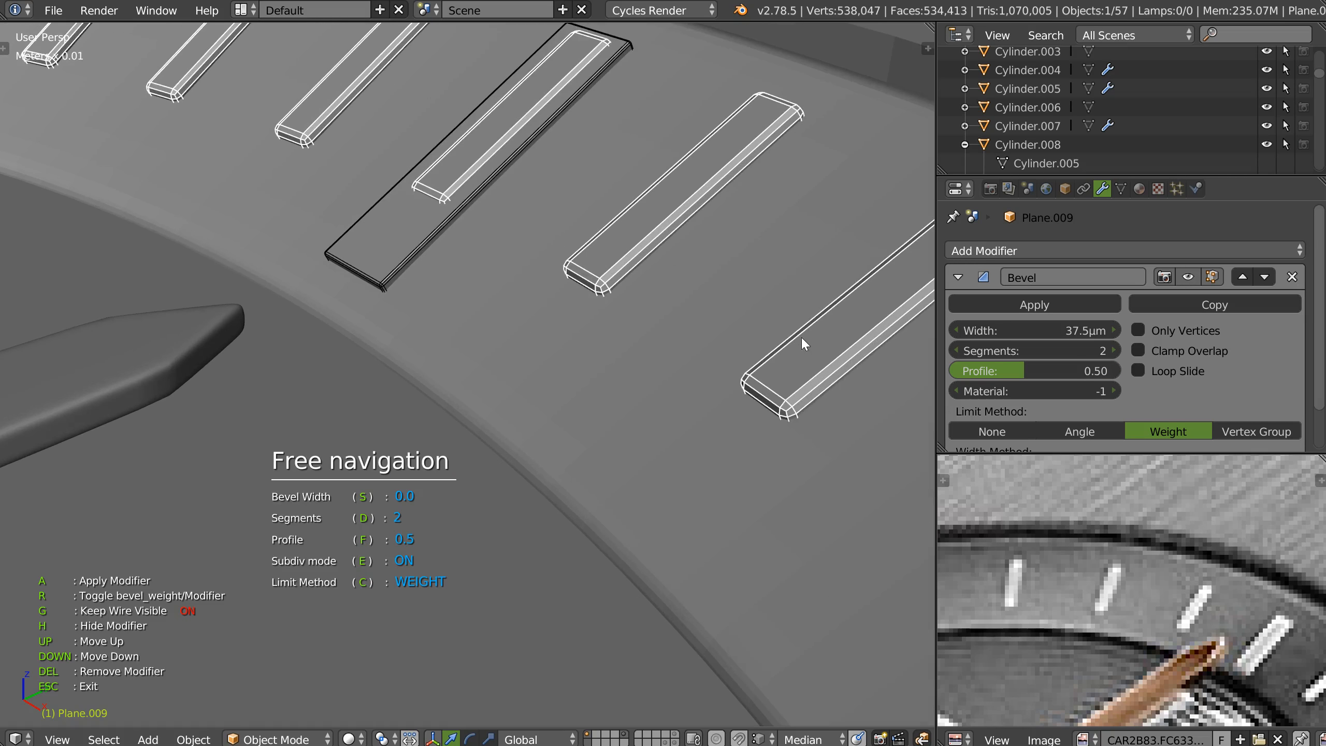
key(s)
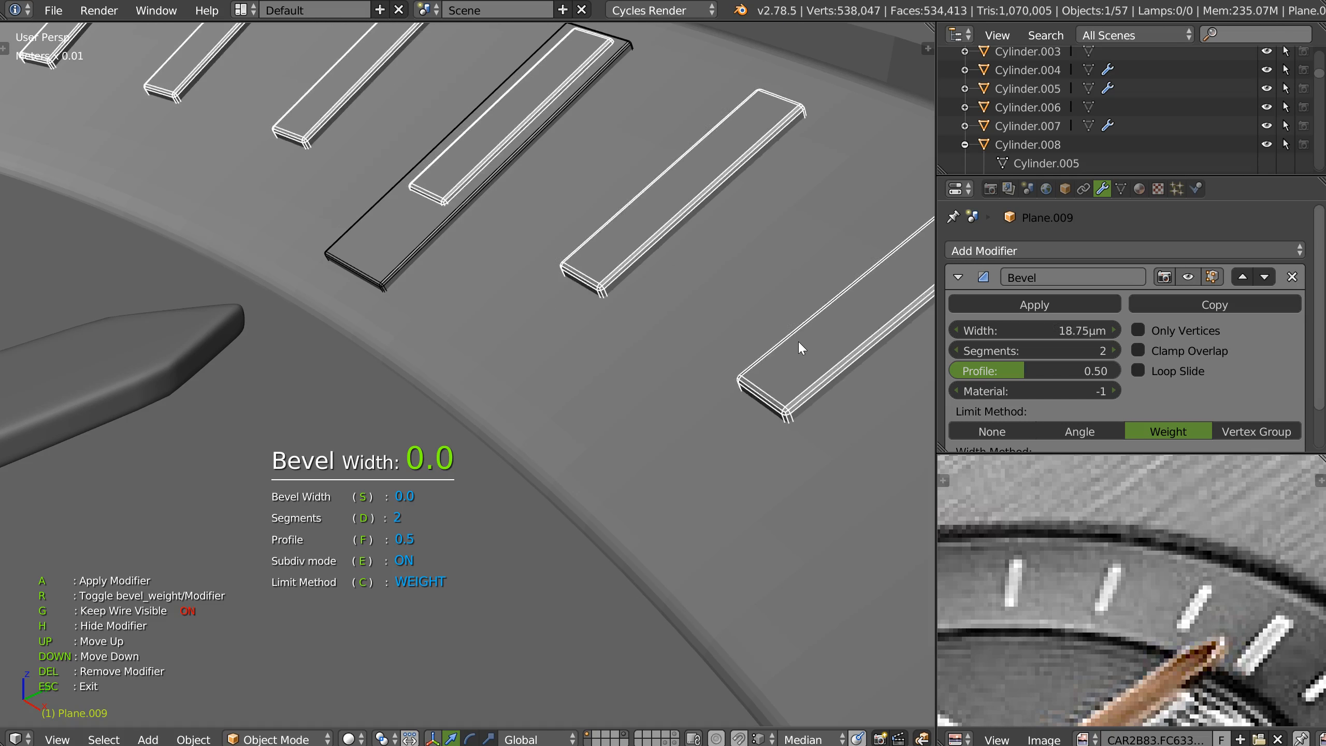
click(798, 345)
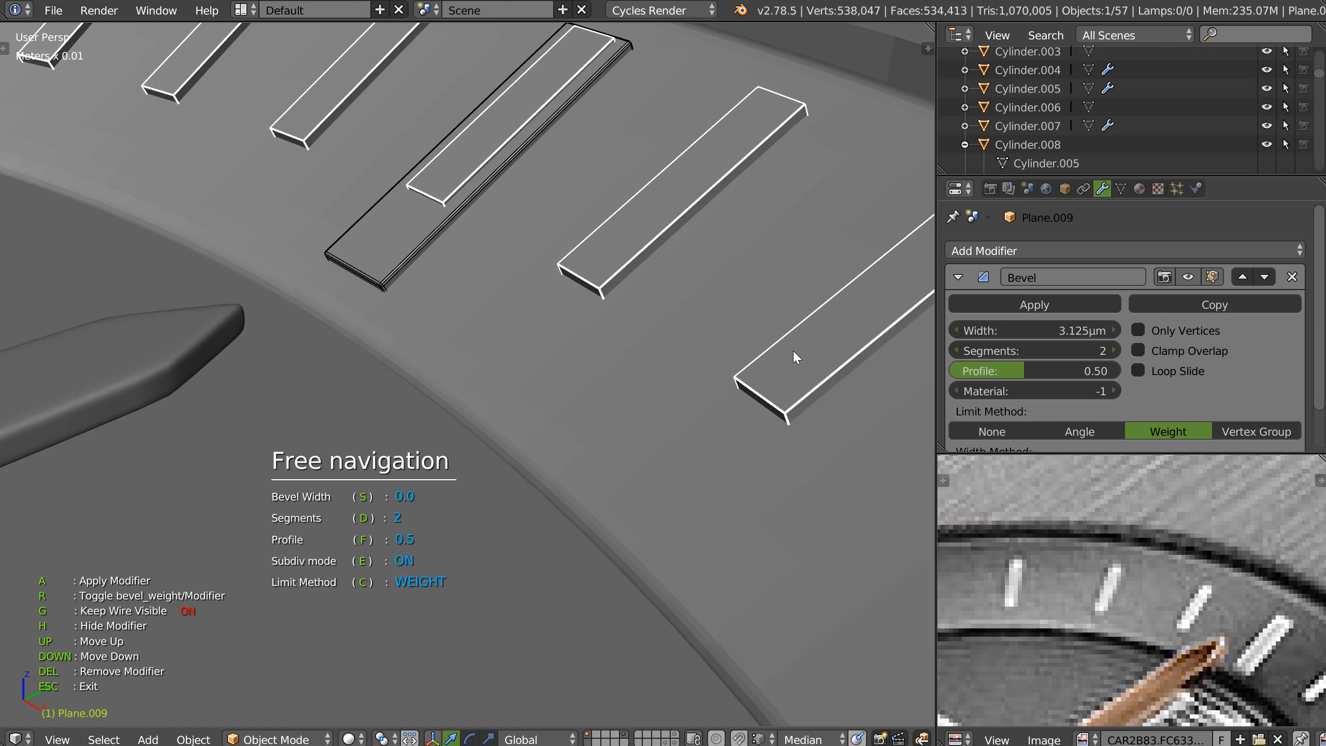
key(s)
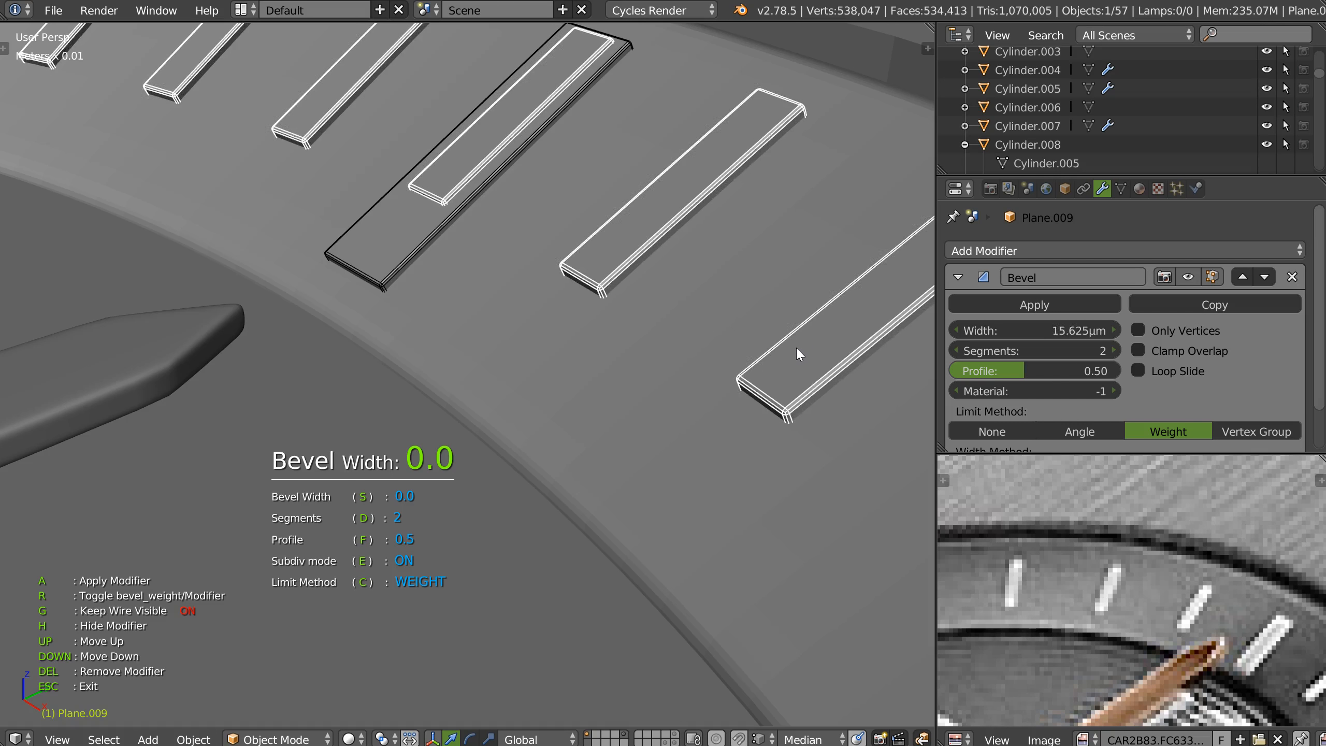
click(794, 348)
key(Escape)
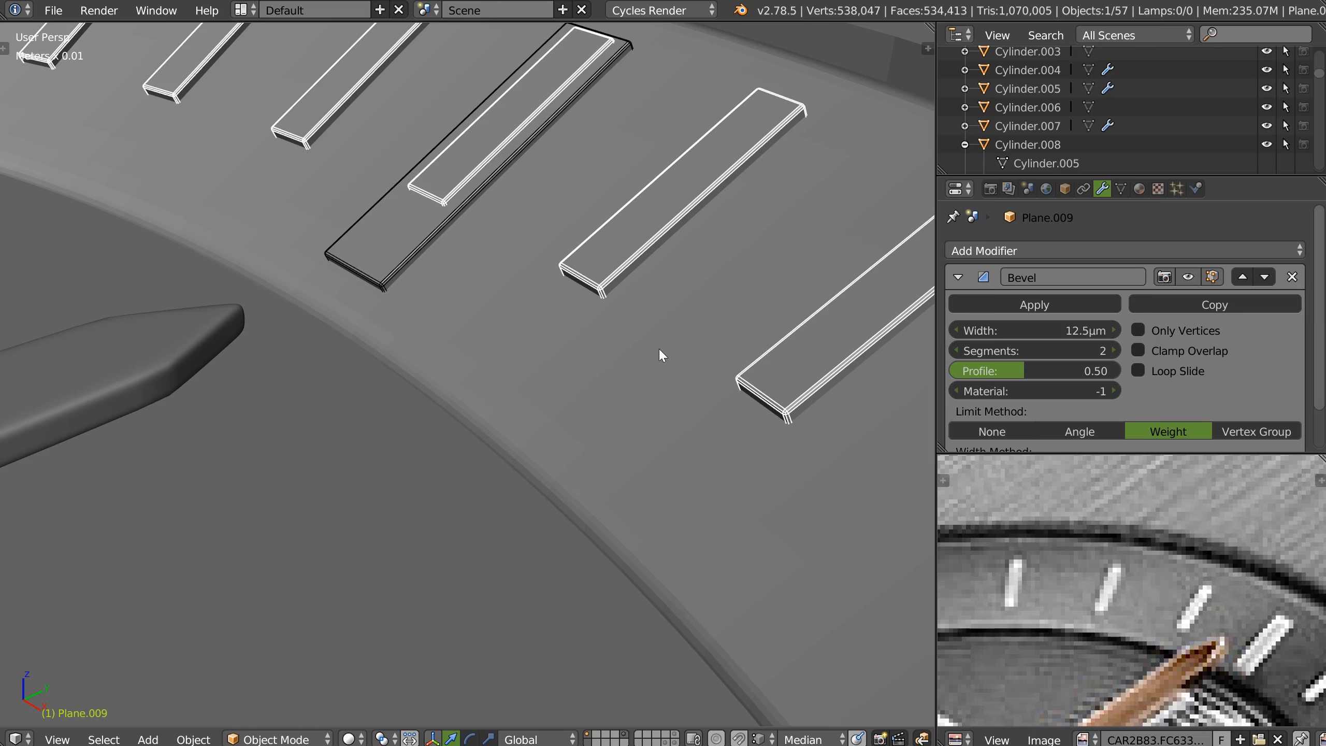
Lower the thin minute markers about 24 µm along Z and scale them up slightly
key(z)
key(g)
key(z)
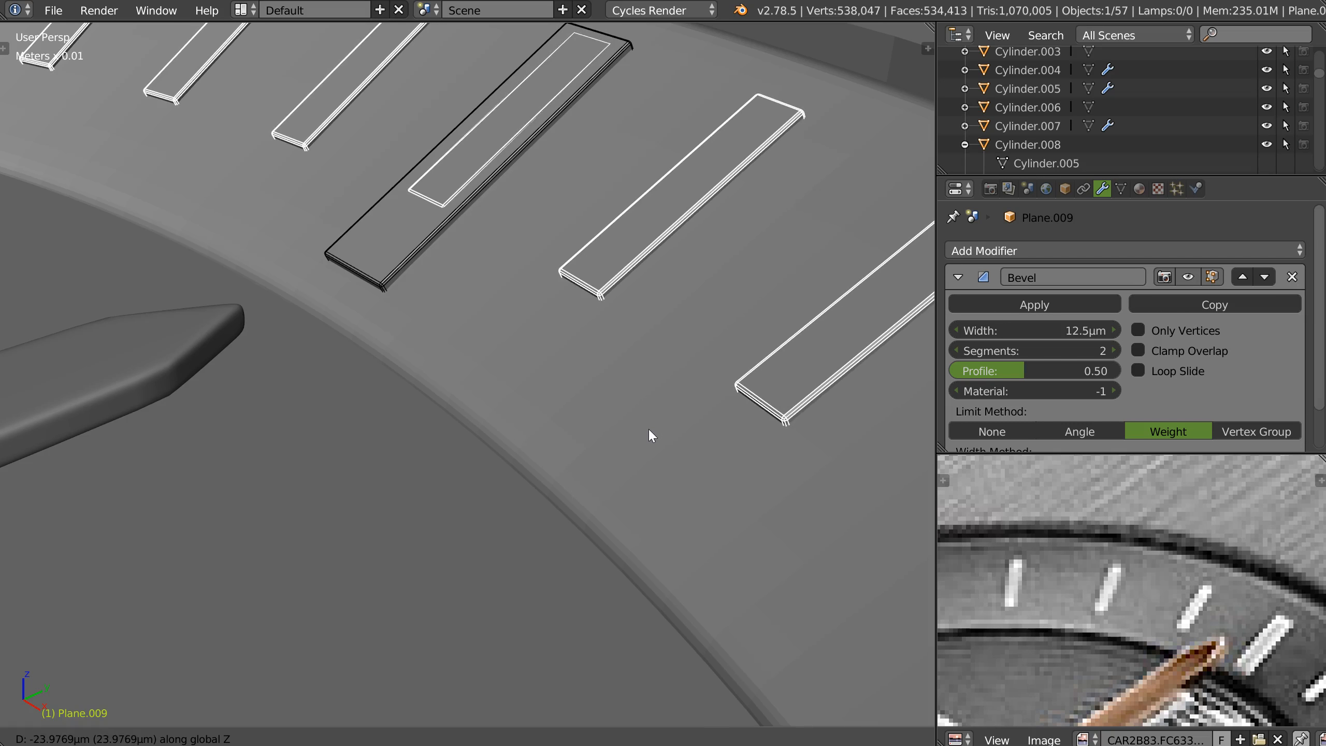
click(649, 428)
key(s)
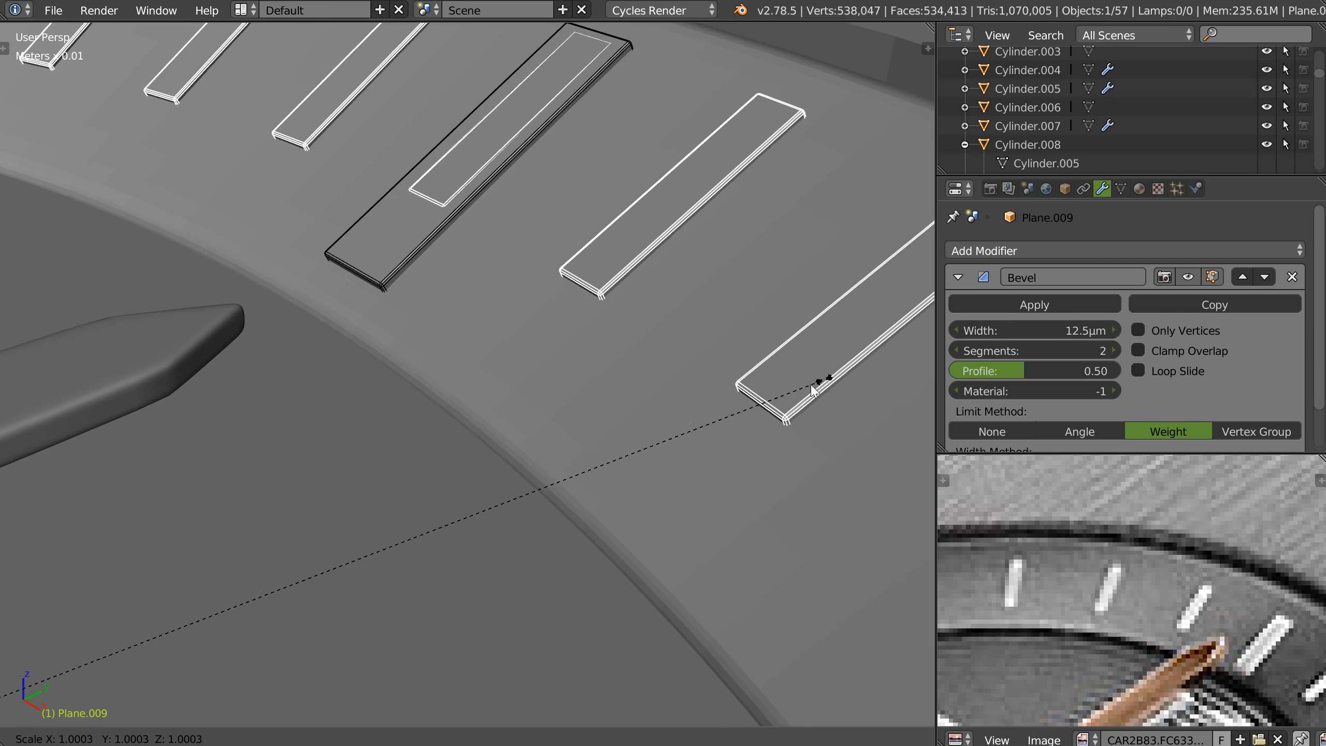
click(1172, 151)
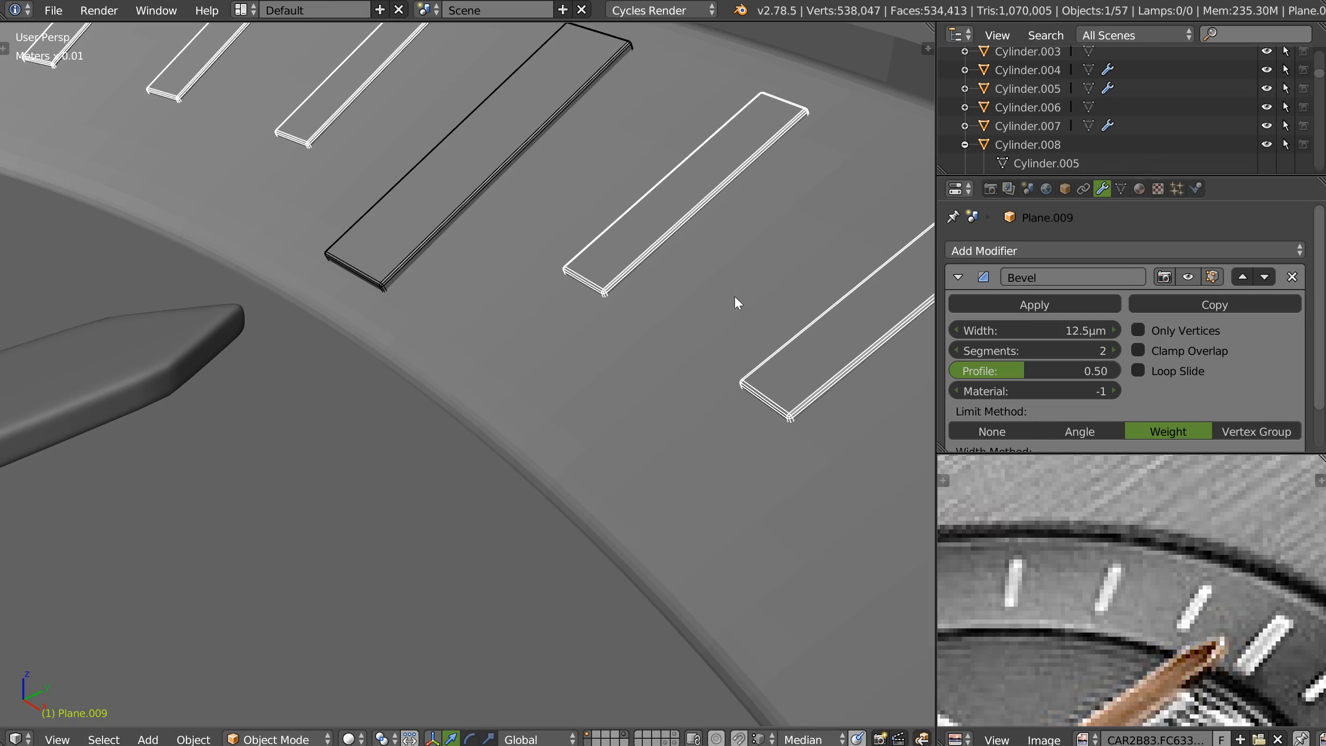
Delete the faces of the twelve thin markers that overlap the wide markers around the dial ring
scroll(736, 296, down, 11)
scroll(641, 292, up, 2)
shift+middle_drag(710, 288, 689, 307)
key(Tab)
shift+middle_drag(666, 230, 689, 312)
key(l)
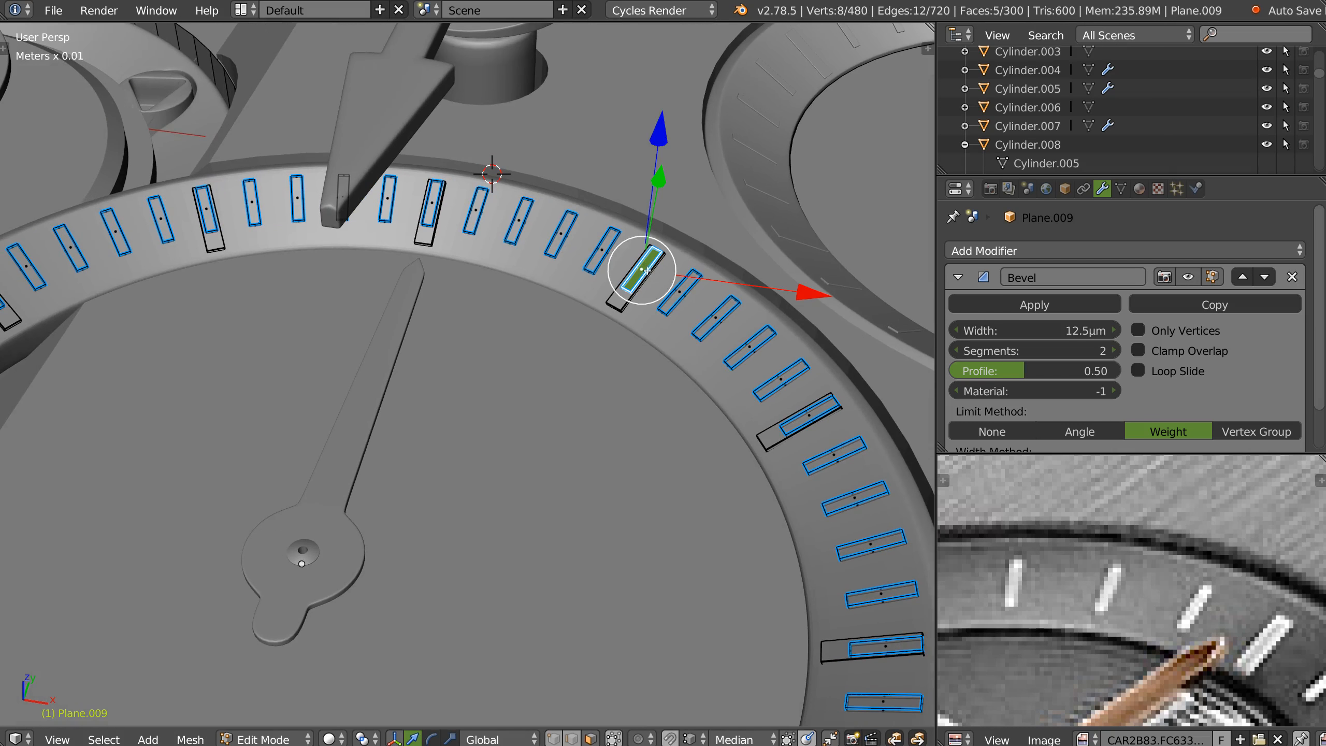
key(l)
key(l)
middle_drag(420, 276, 323, 261)
shift+middle_drag(323, 261, 611, 348)
scroll(600, 323, down, 3)
shift+middle_drag(464, 198, 556, 213)
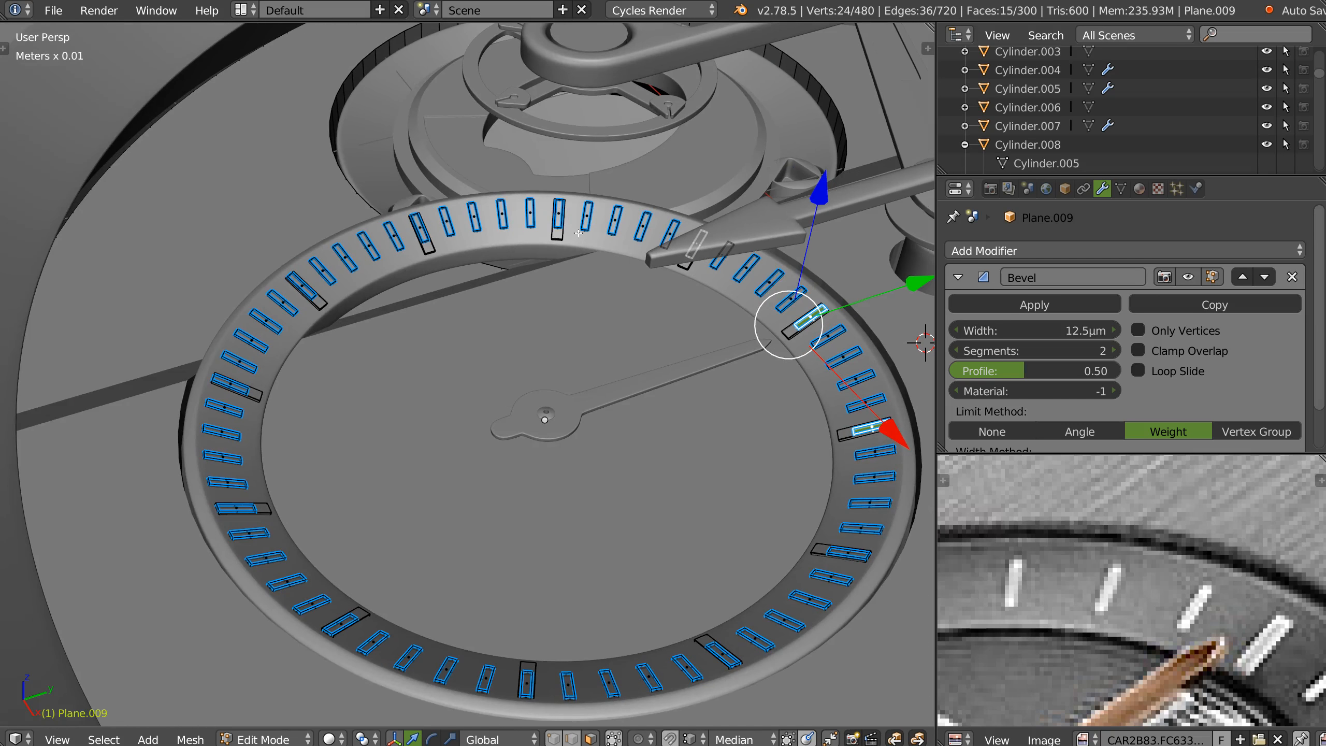
key(l)
key(l)
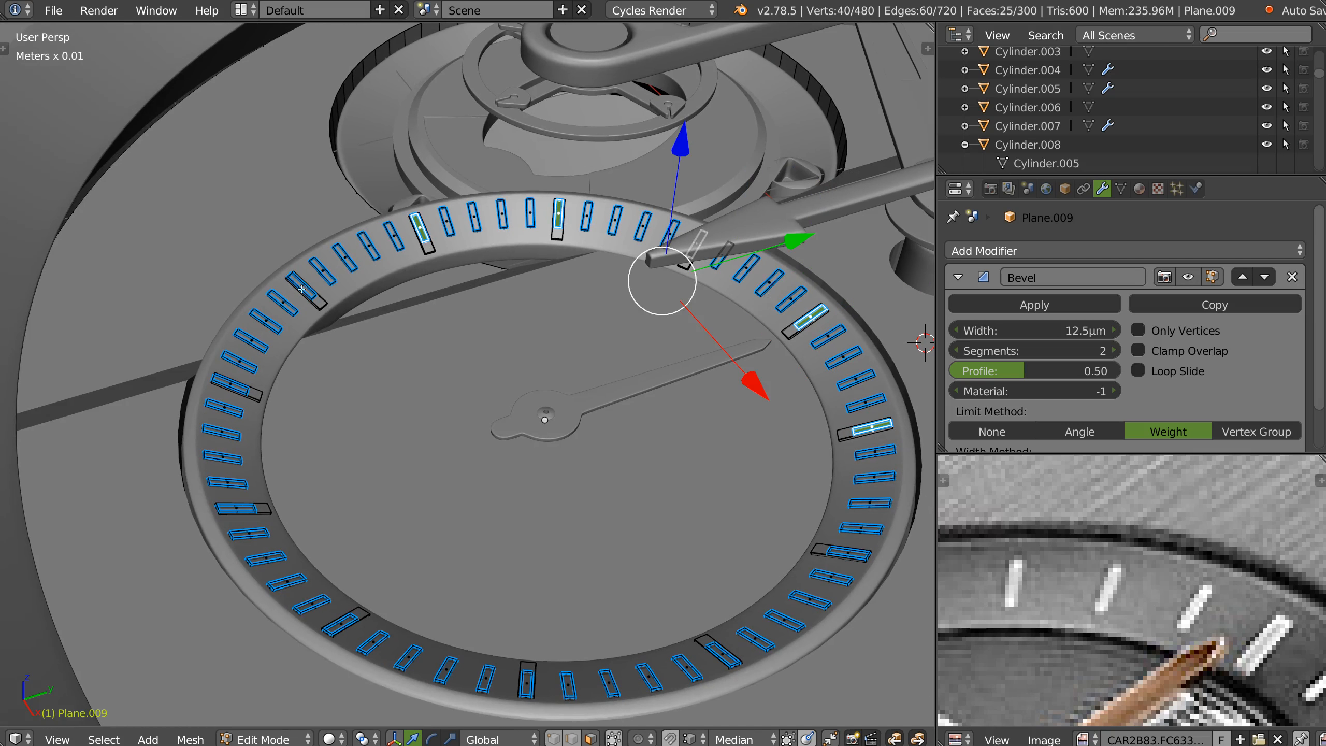
key(l)
key(l)
key(l)
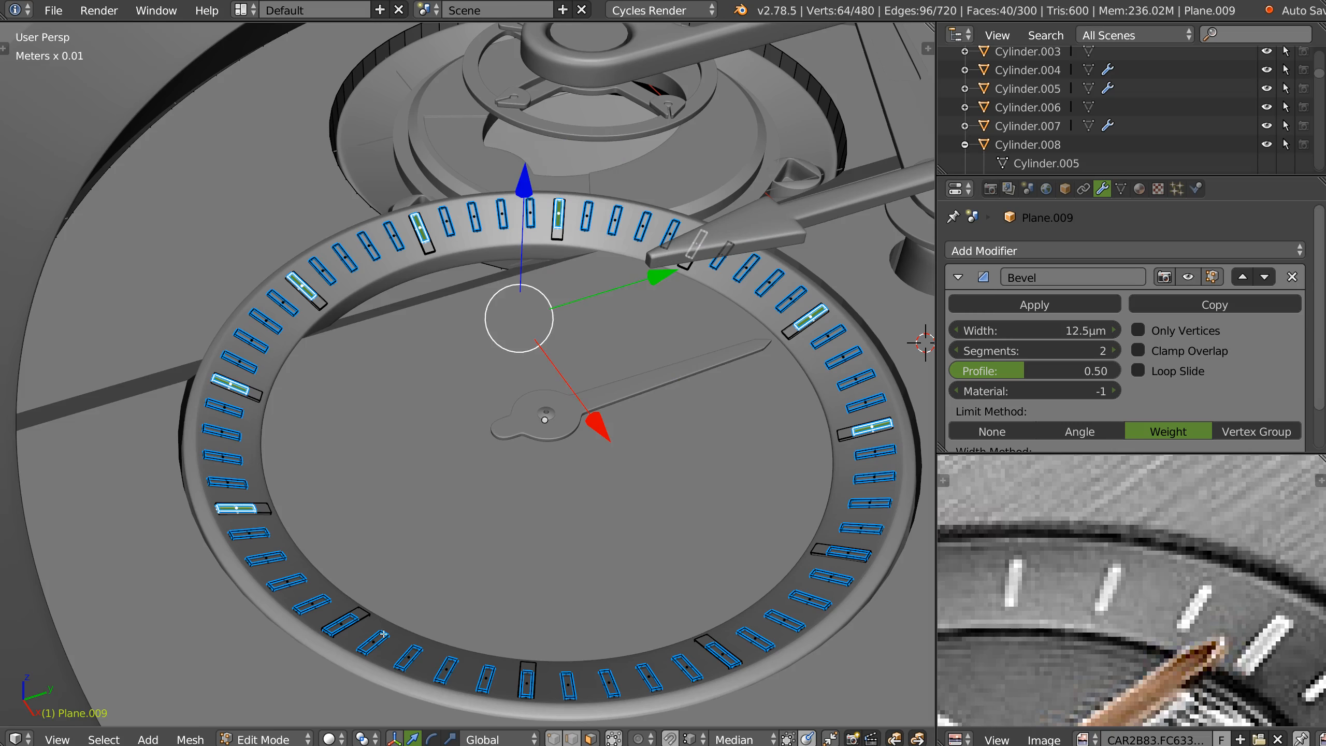
key(l)
key(l)
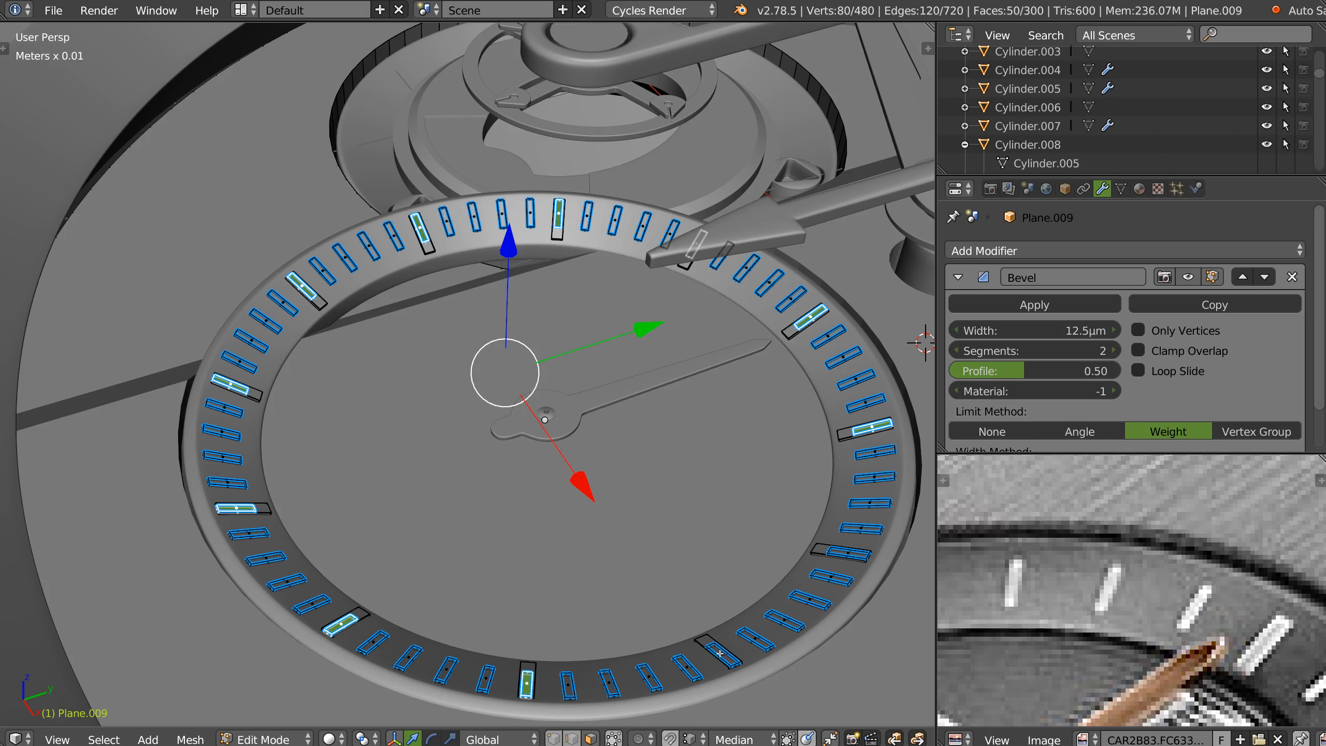
key(l)
key(l)
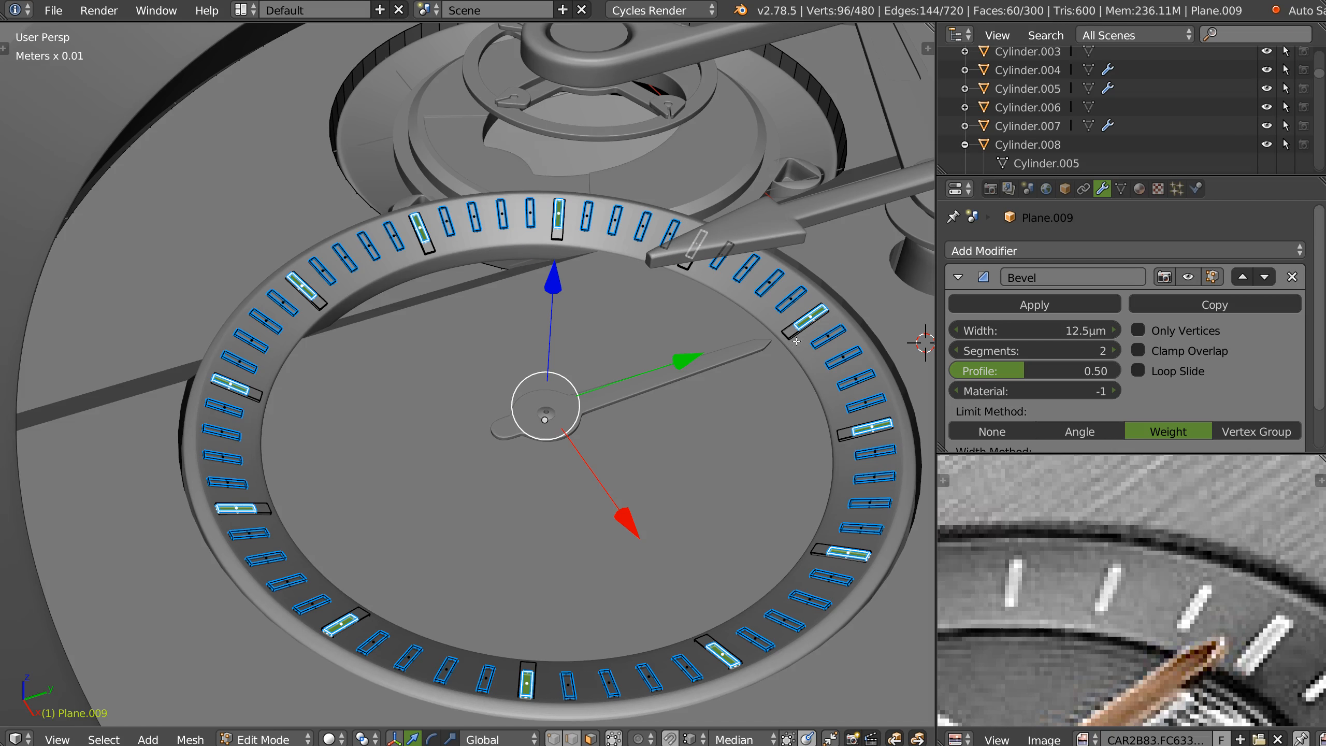
key(x)
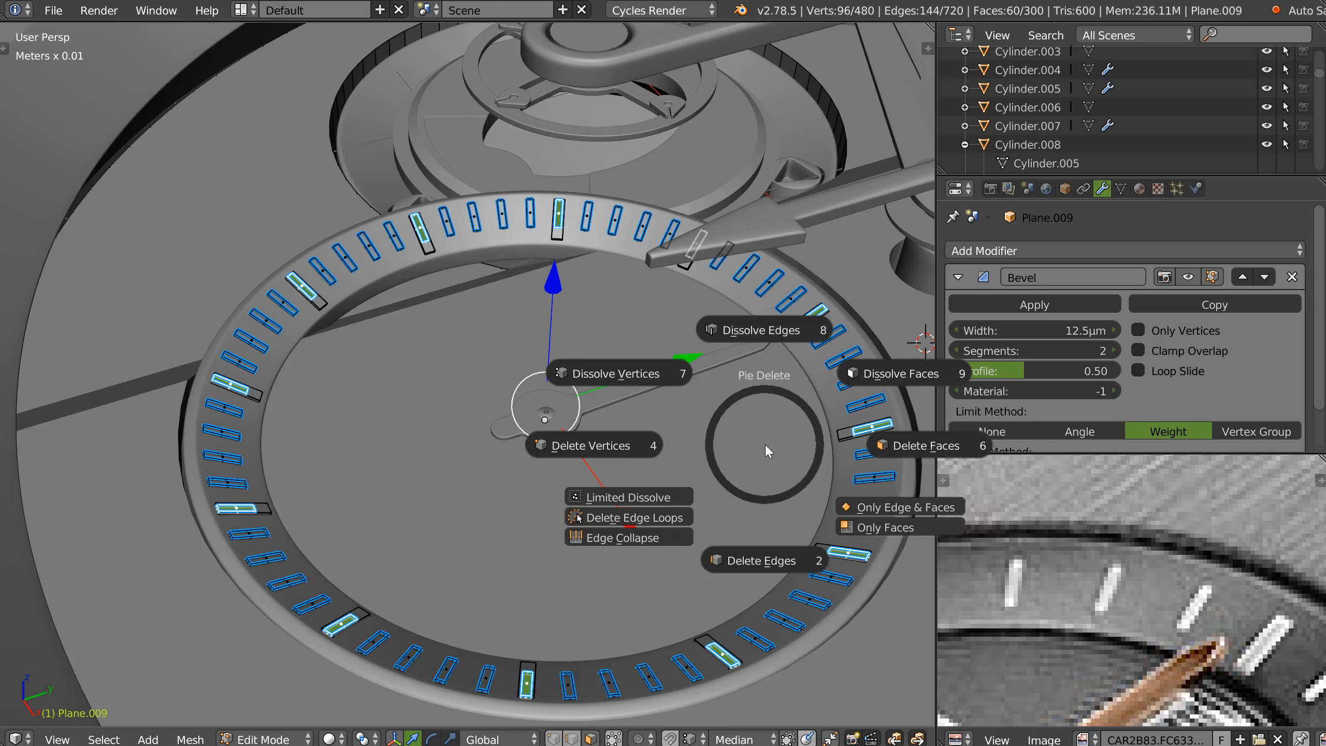
click(932, 446)
key(Tab)
Turn off the wireframe overlay on the wide markers and the thin markers of the dial ring
middle_drag(650, 375, 680, 368)
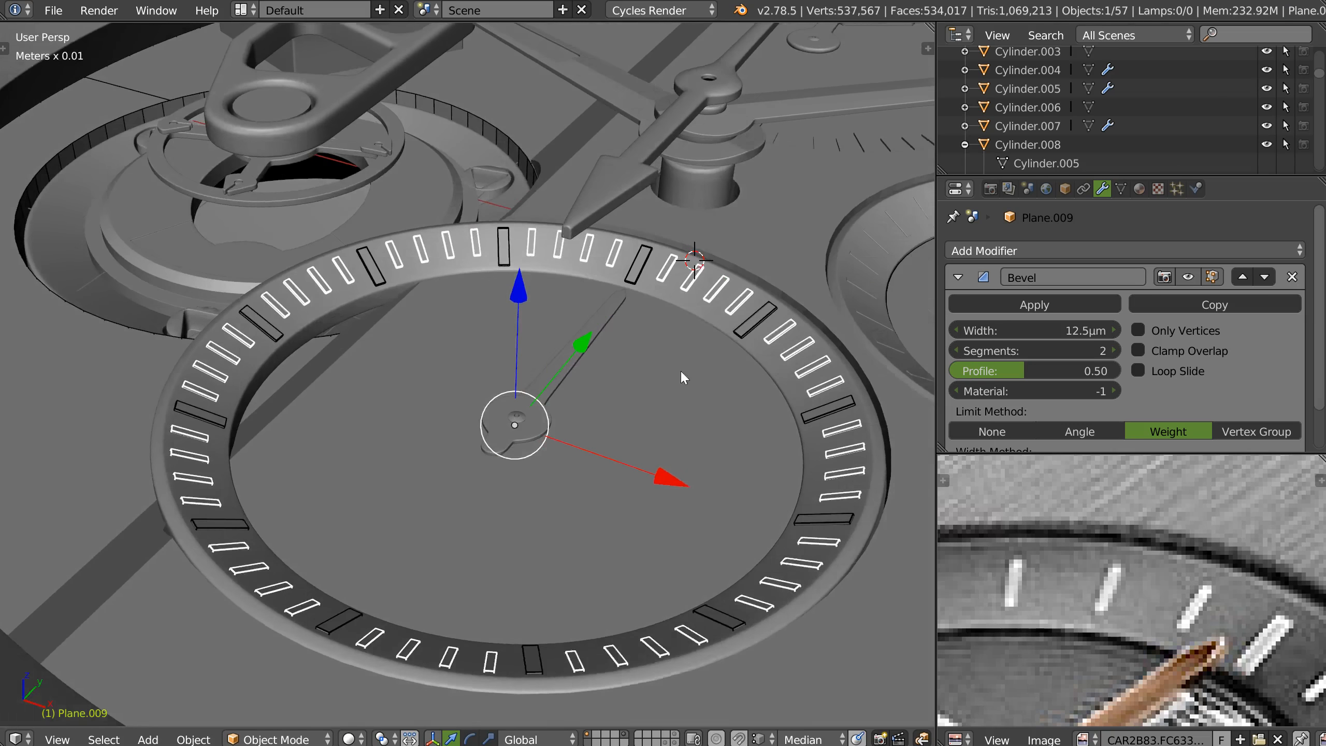
scroll(788, 304, up, 3)
right_click(679, 338)
key(shift+z)
click(732, 351)
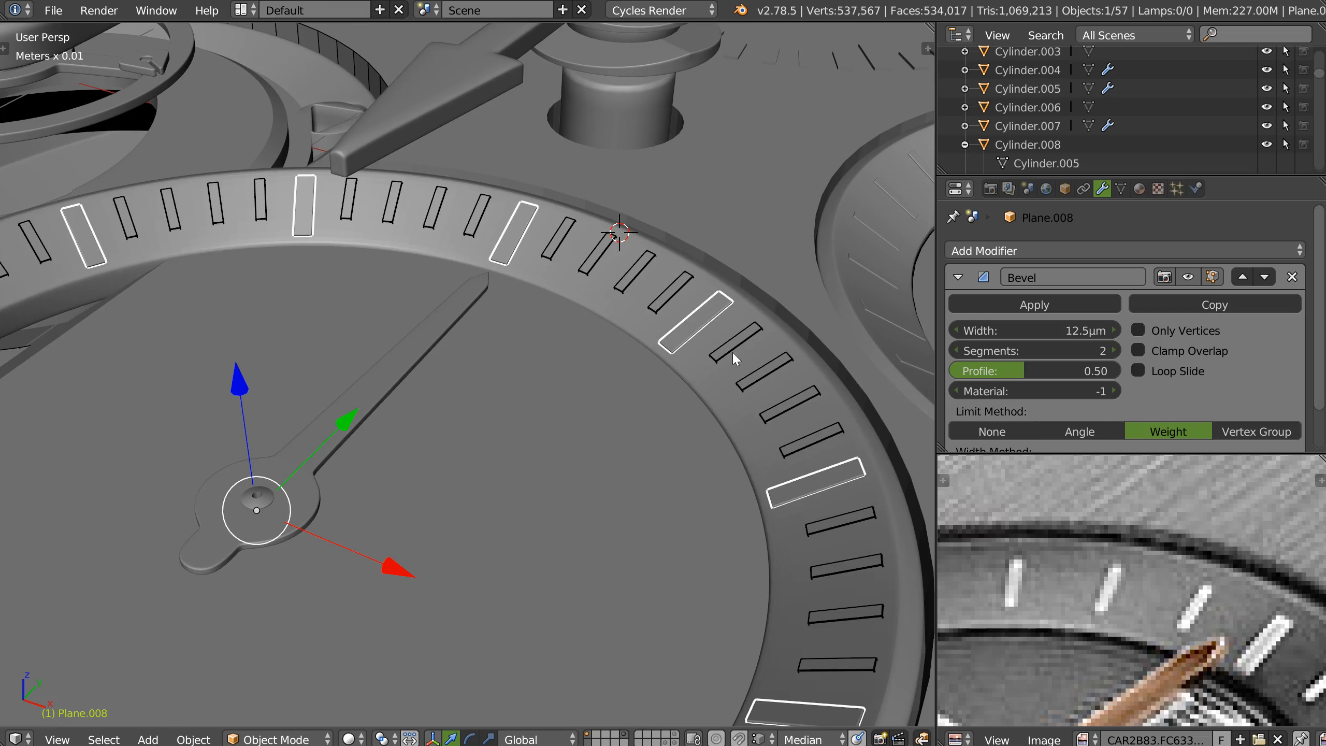
right_click(731, 348)
key(shift+z)
click(772, 358)
Isolate the wide markers of the neighbouring dial in local view and inspect their shape
mouse_move(771, 323)
shift+middle_down()
mouse_move(588, 339)
mouse_move(530, 368)
shift+middle_up()
right_click(586, 285)
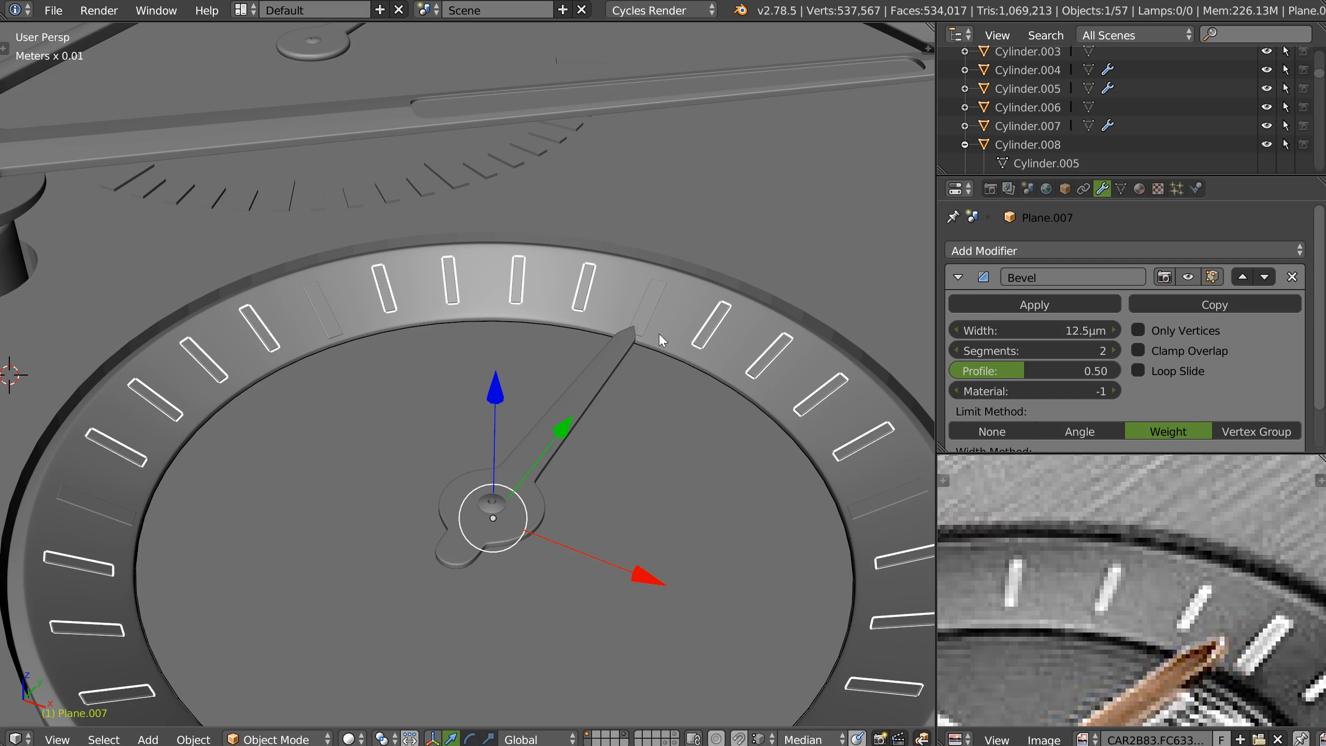
right_click(654, 307)
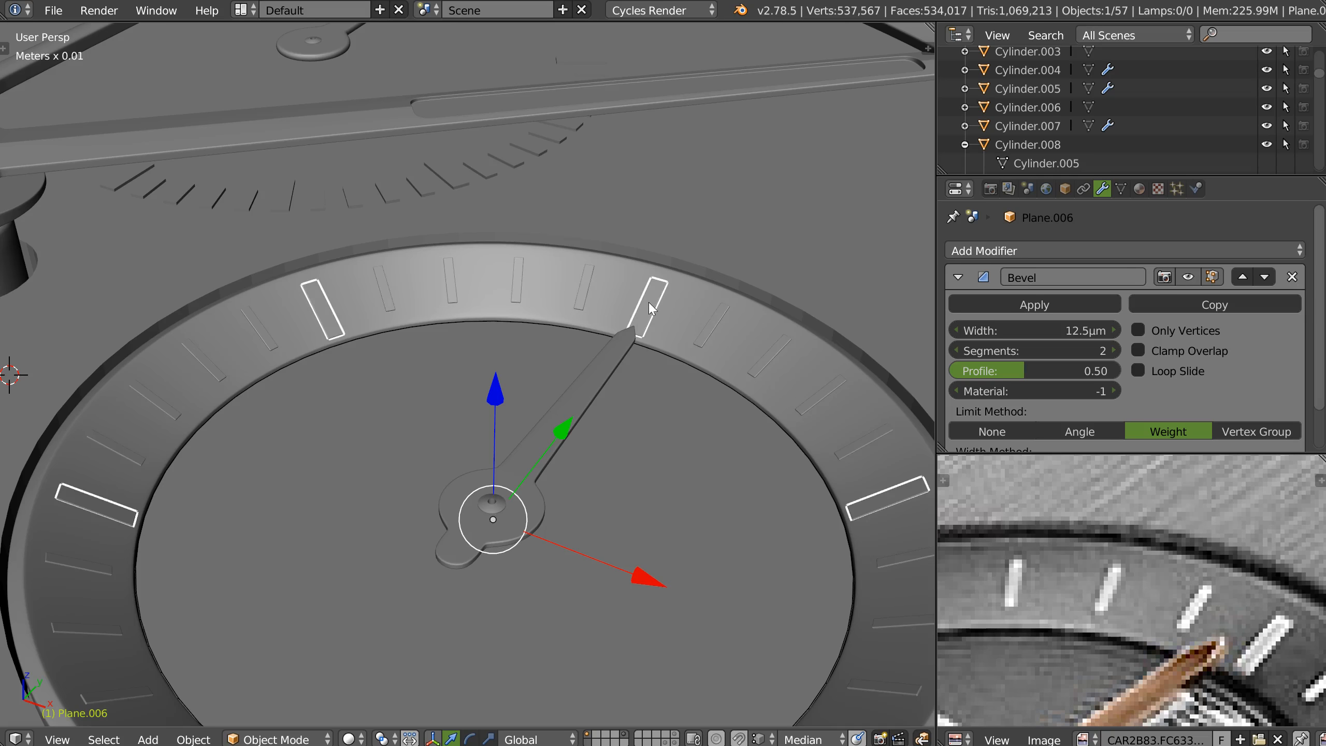
key(KP_Divide)
middle_drag(654, 329, 619, 313)
scroll(618, 313, up, 10)
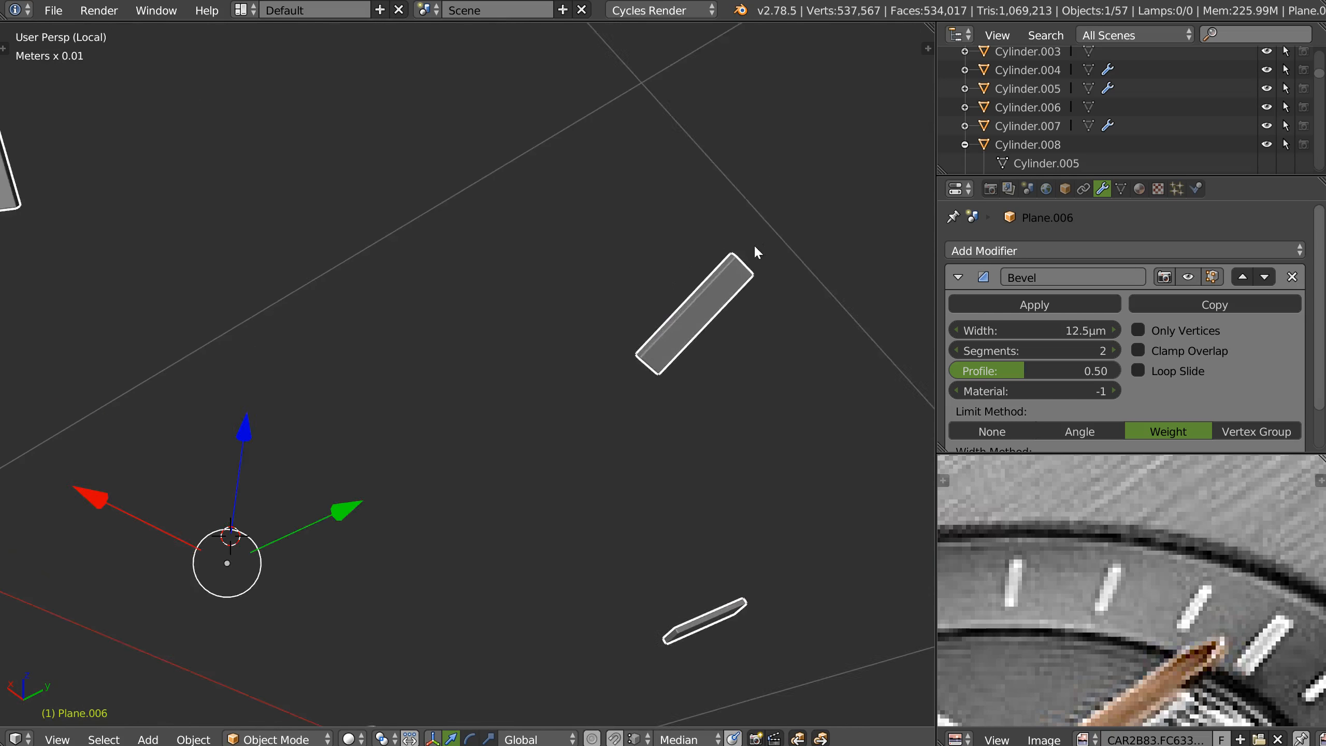
Delete the underside faces of the six isolated wide markers and return to the full scene
key(Tab)
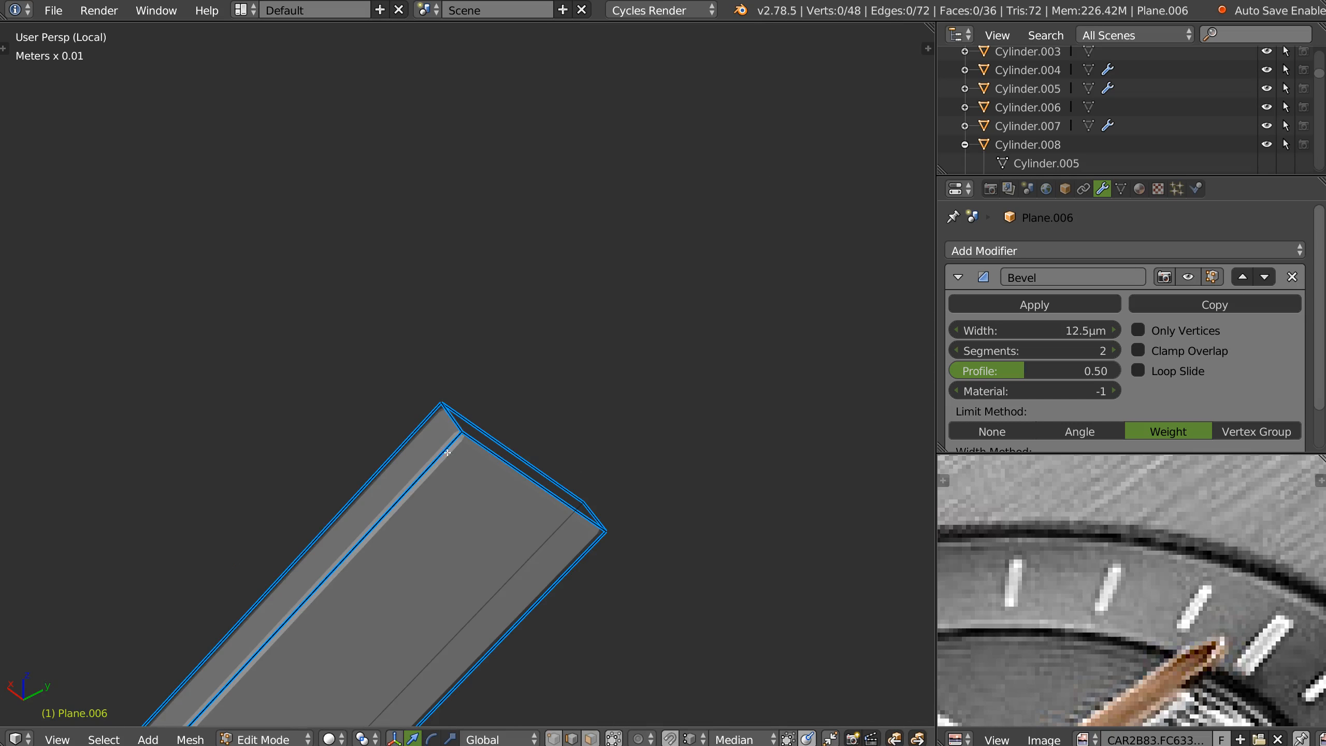
scroll(586, 361, down, 6)
right_click(554, 424)
scroll(554, 424, down, 6)
shift+middle_drag(355, 373, 668, 405)
shift+right_click(355, 278)
shift+middle_drag(355, 278, 499, 315)
key(Tab)
key(Escape)
shift+middle_drag(366, 319, 712, 231)
shift+right_click(384, 455)
key(ctrl+KP_7)
scroll(251, 403, down, 2)
shift+middle_drag(244, 403, 369, 435)
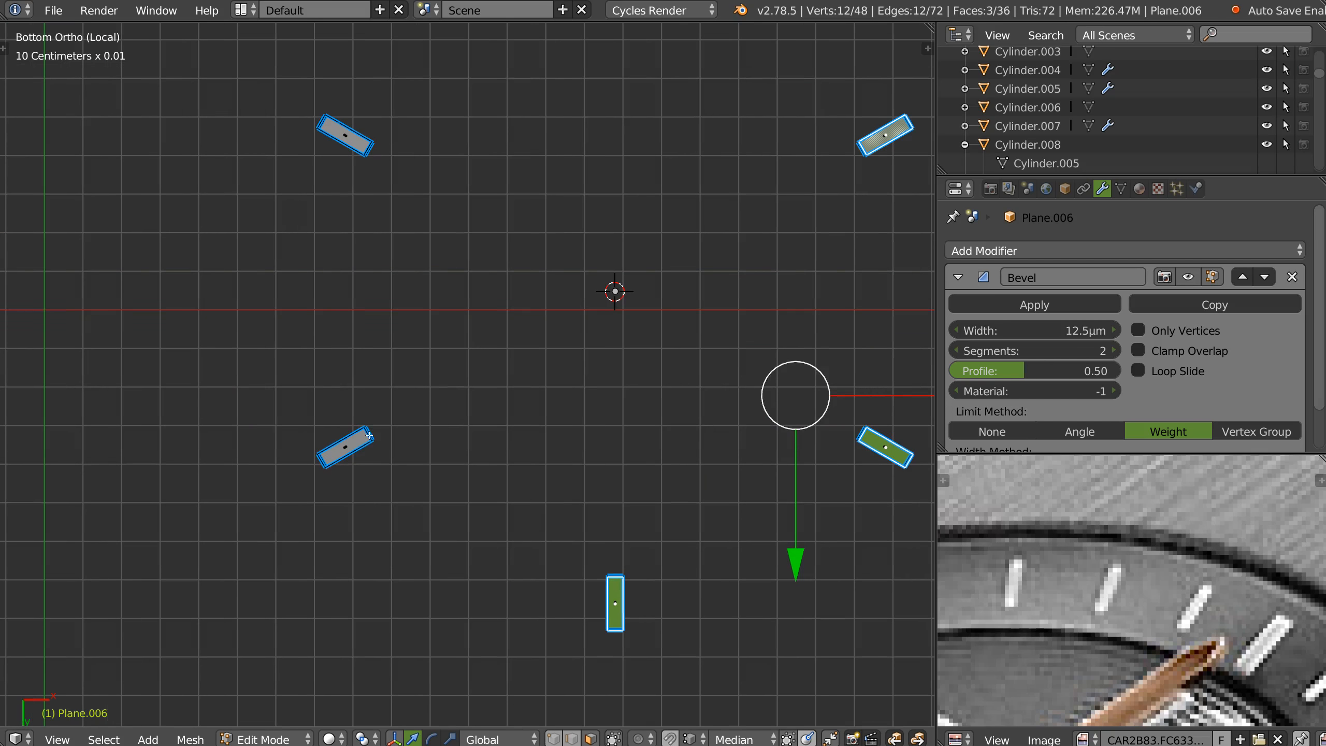
shift+right_click(335, 449)
key(Tab)
click(309, 171)
key(Tab)
click(287, 192)
scroll(417, 377, up, 5)
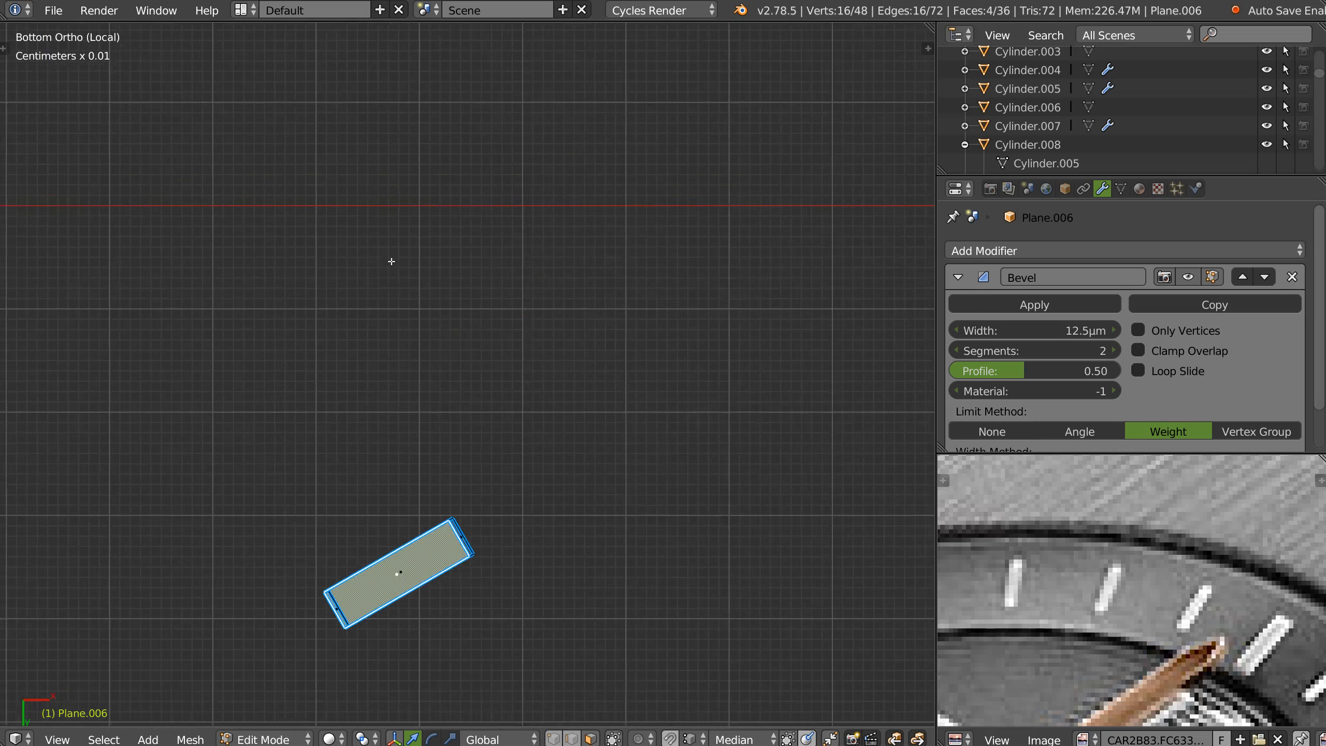
ctrl+middle_drag(435, 373, 339, 313)
key(Tab)
click(416, 456)
key(z)
click(403, 337)
scroll(506, 416, up, 4)
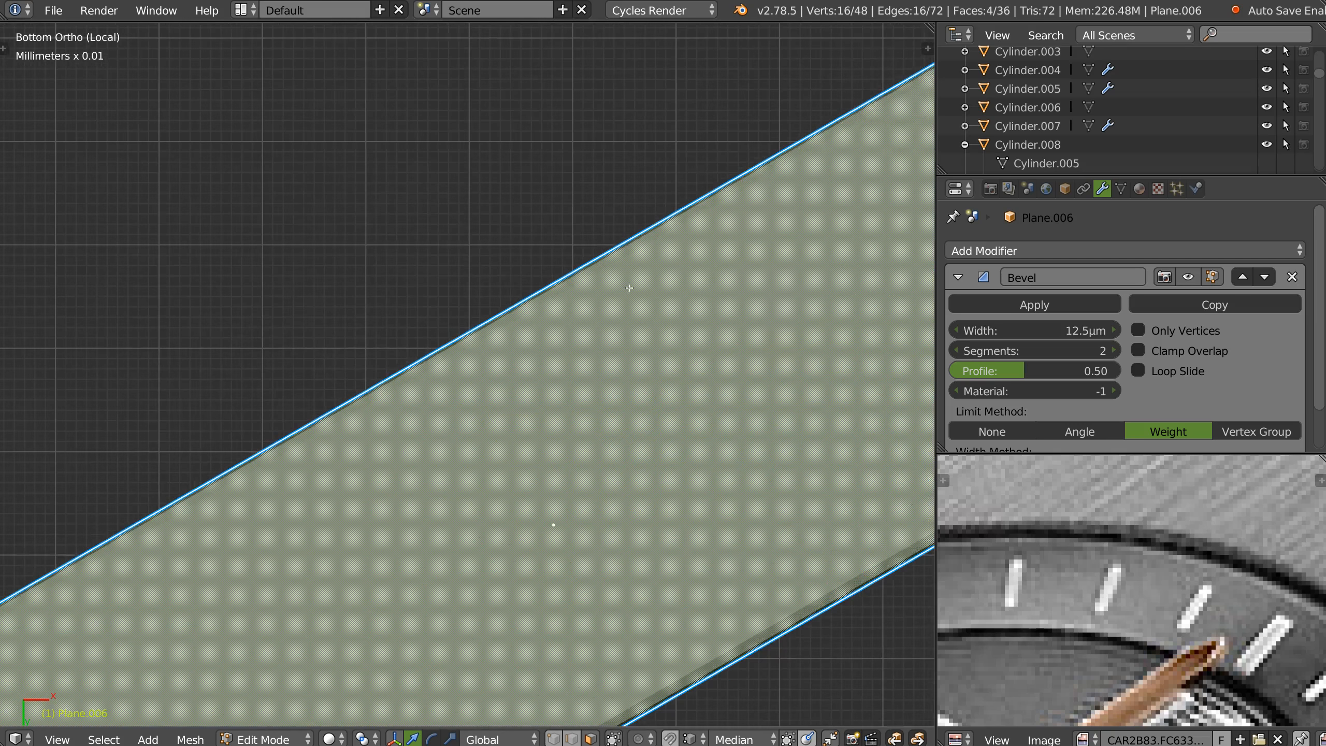
scroll(527, 288, down, 8)
ctrl+middle_drag(528, 288, 476, 320)
shift+middle_drag(476, 320, 381, 359)
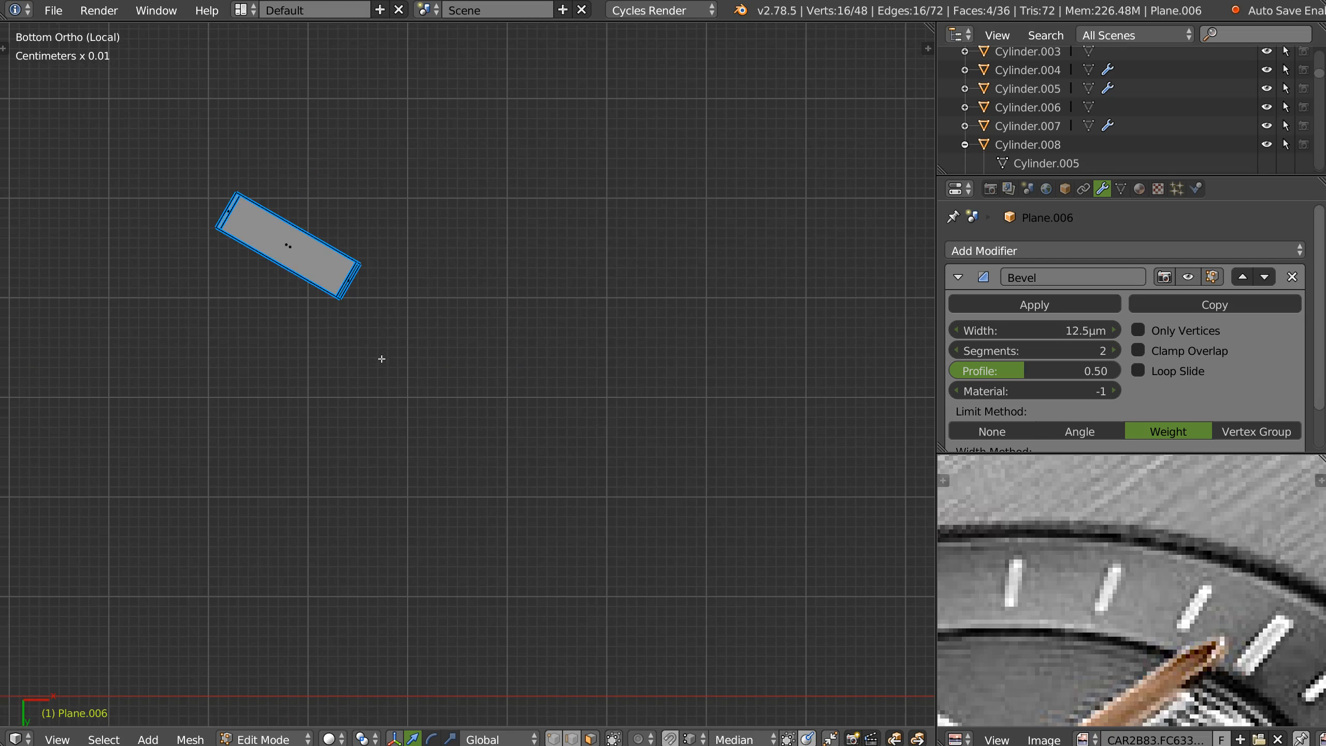
shift+right_click(285, 250)
shift+middle_drag(285, 243, 5, 646)
shift+middle_drag(675, 241, 526, 338)
shift+right_click(537, 330)
shift+middle_drag(748, 350, 252, 306)
shift+middle_drag(784, 375, 511, 142)
middle_drag(503, 346, 353, 481)
shift+middle_drag(353, 481, 461, 372)
key(Tab)
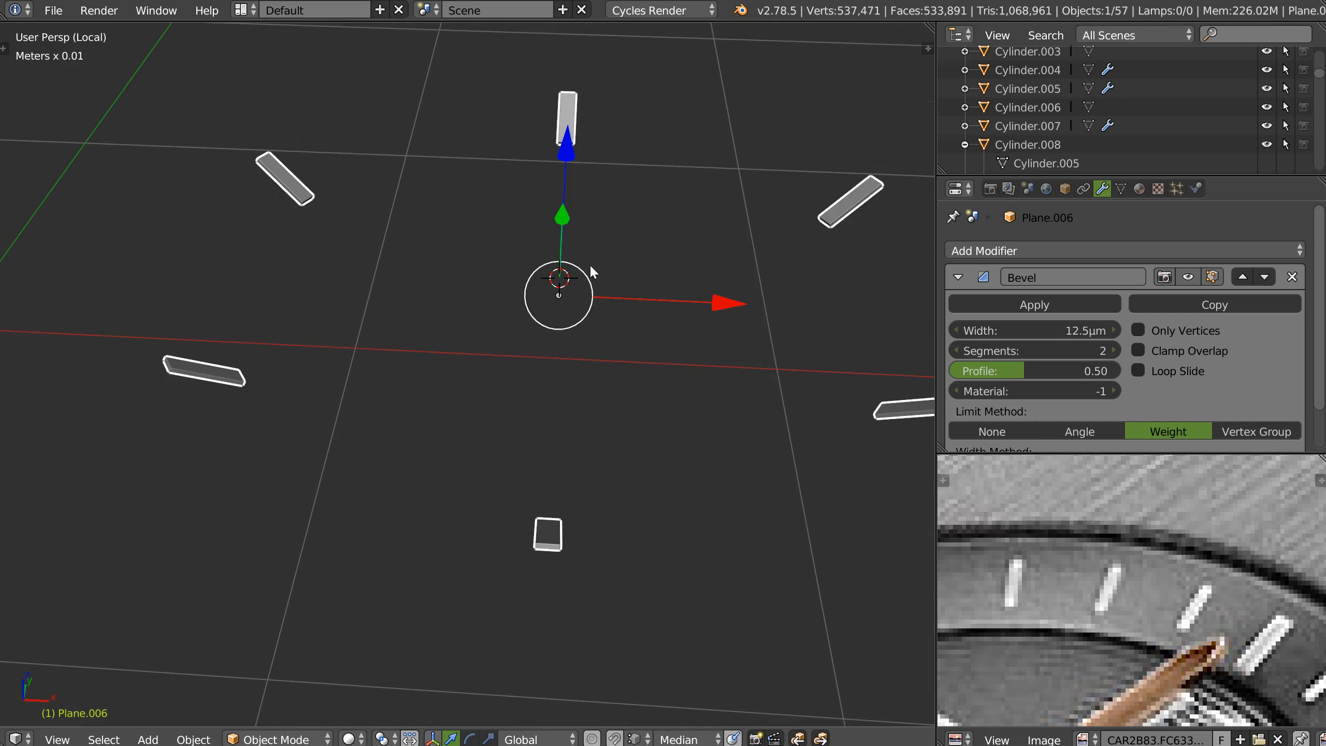
key(KP_Divide)
Isolate the thin markers of the same dial ring and delete the underside faces of all 24
middle_drag(559, 358, 610, 336)
right_click(612, 337)
key(g)
right_click(610, 339)
key(Tab)
mouse_move(638, 383)
middle_down()
mouse_move(594, 320)
mouse_move(613, 390)
middle_up()
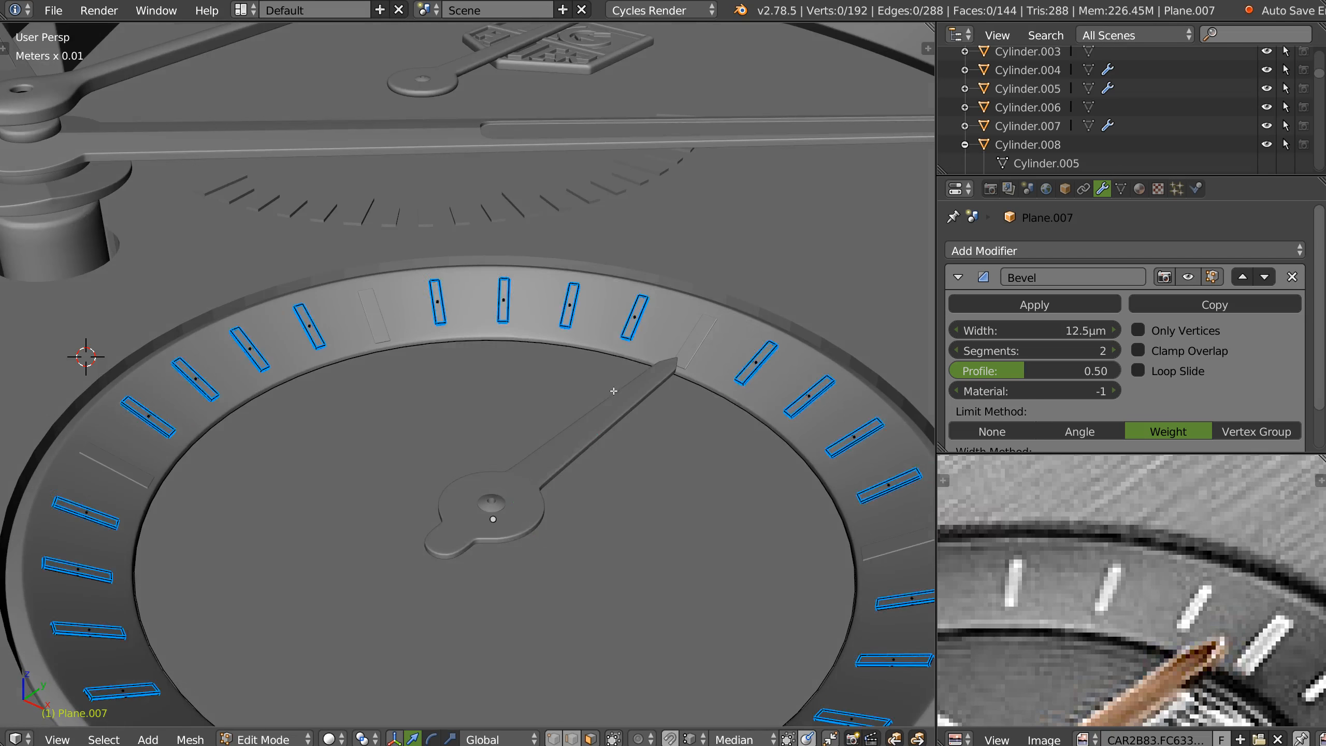
key(Tab)
key(KP_Divide)
key(KP_5)
key(ctrl+KP_1)
key(Tab)
right_click(641, 210)
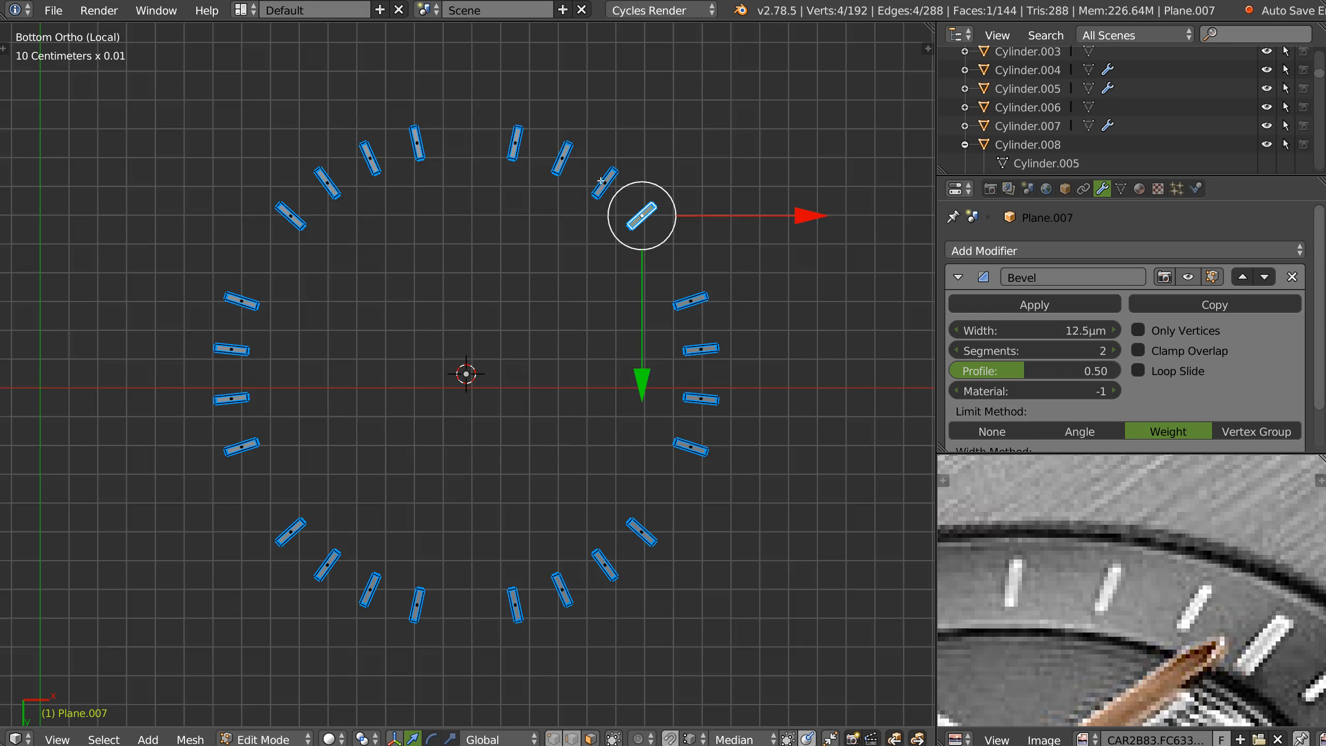
shift+right_click(627, 169)
shift+right_click(564, 154)
shift+right_click(517, 138)
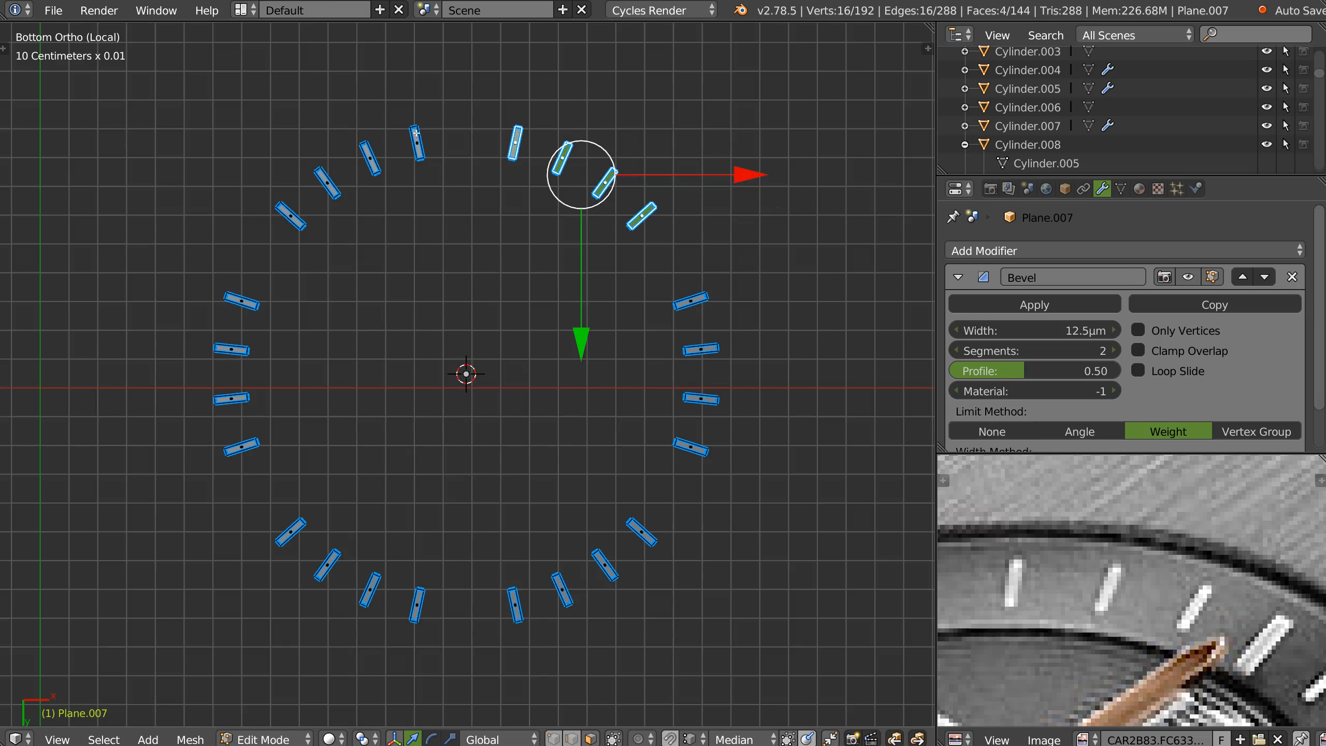
shift+right_click(415, 138)
shift+right_click(368, 158)
shift+right_click(324, 179)
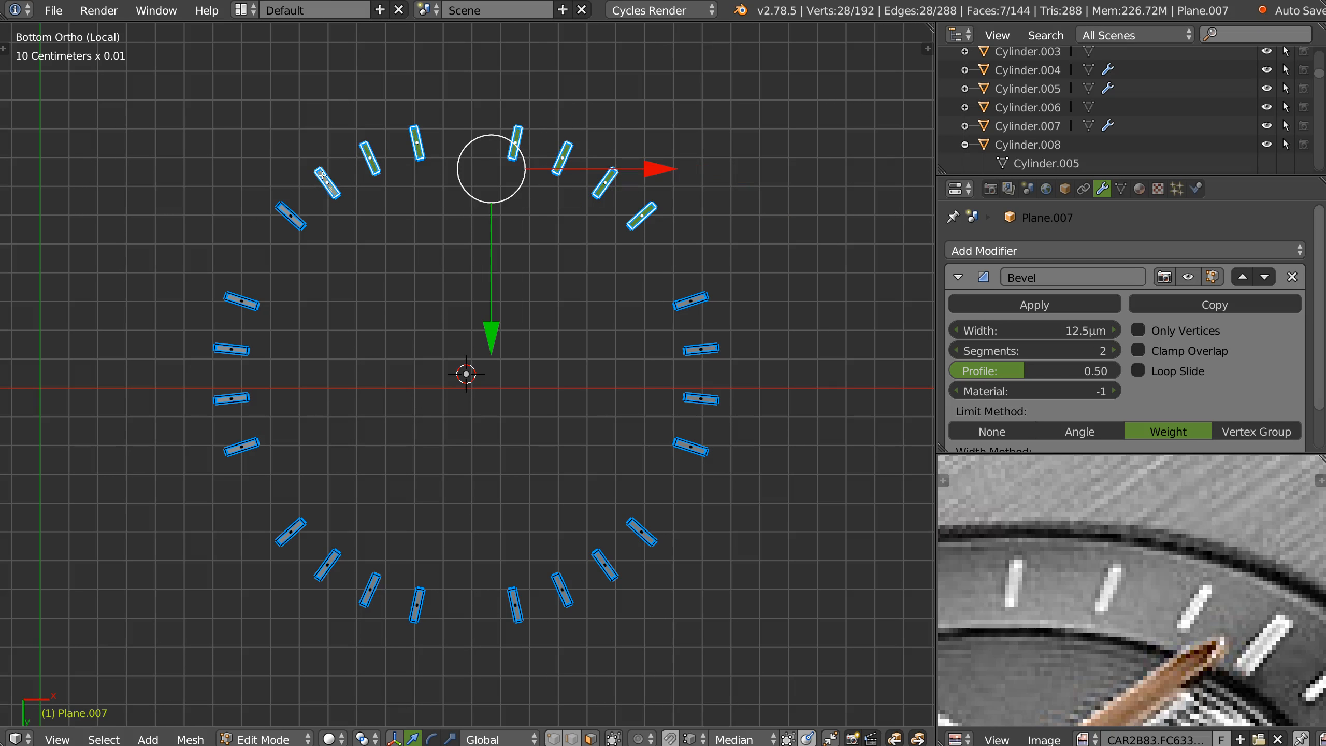
shift+right_click(287, 207)
shift+right_click(235, 299)
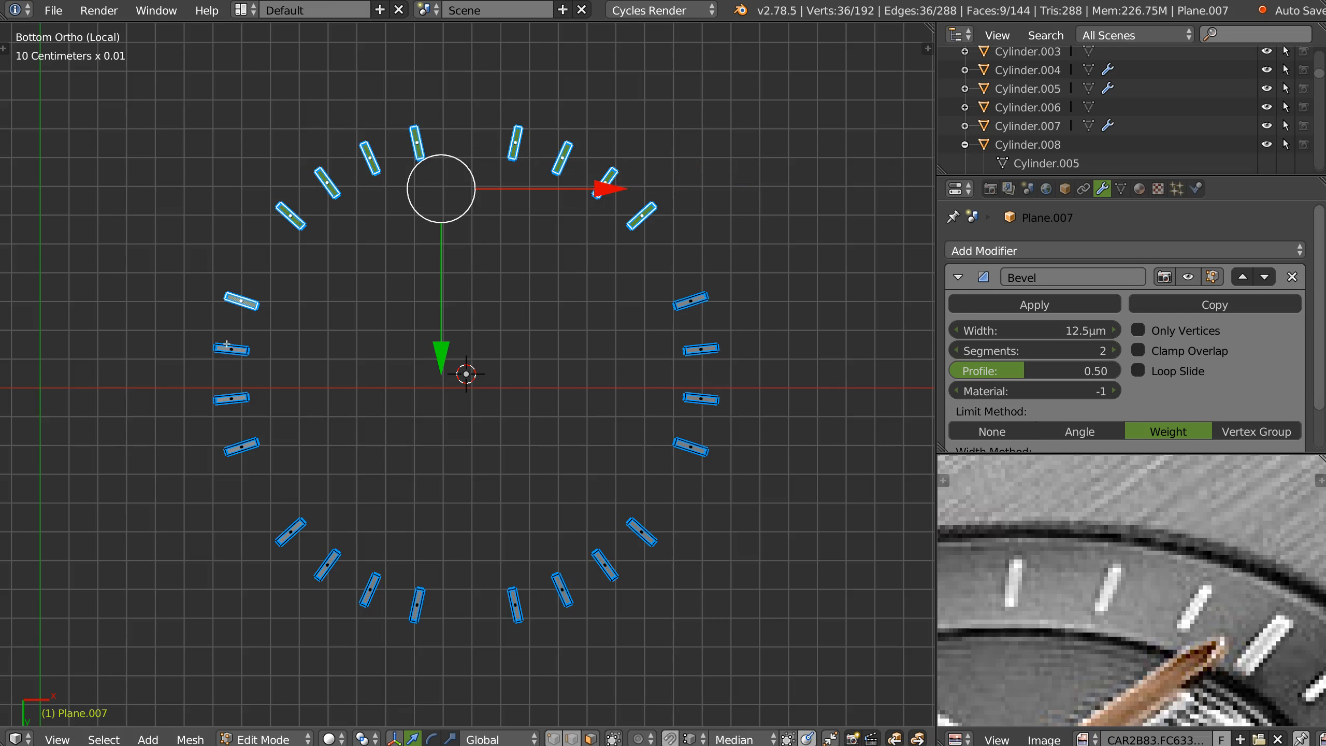
shift+right_click(232, 349)
shift+right_click(223, 400)
shift+right_click(259, 450)
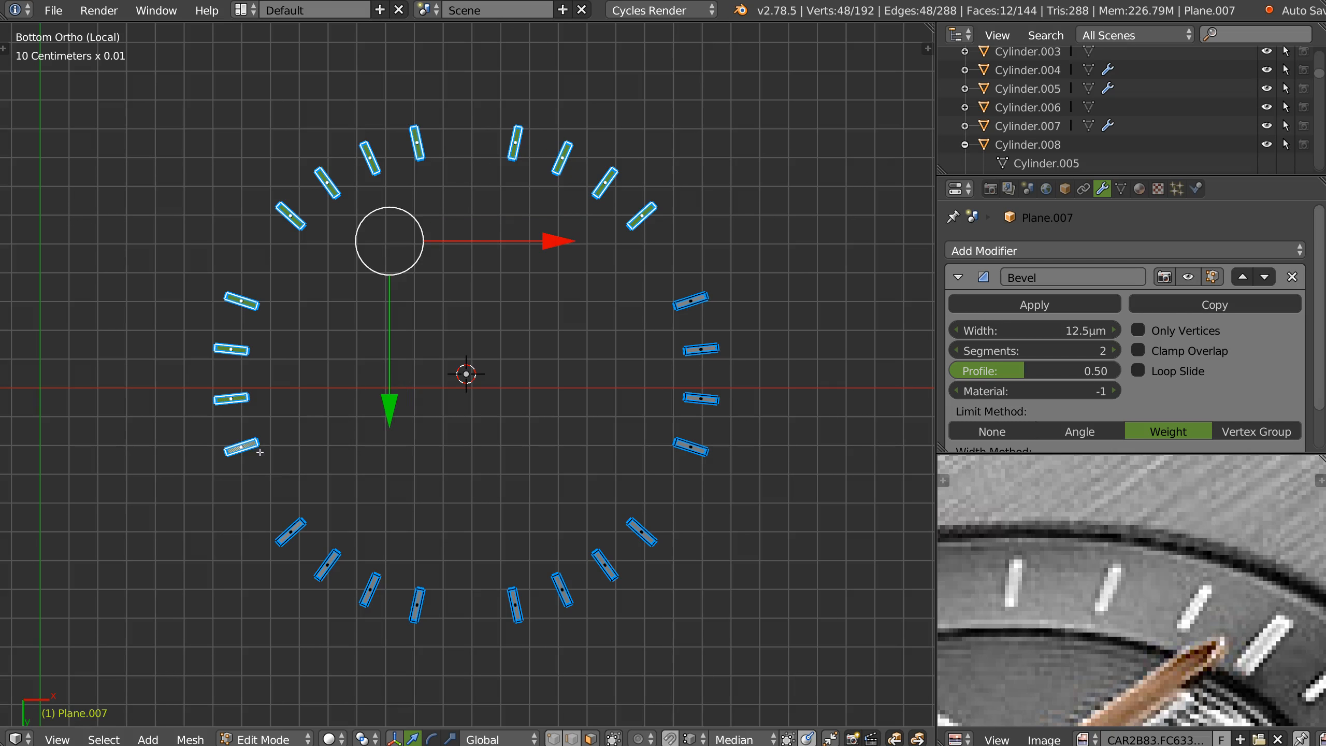
shift+right_click(286, 529)
shift+right_click(326, 568)
shift+right_click(377, 597)
shift+right_click(417, 606)
shift+right_click(515, 615)
shift+right_click(555, 601)
shift+right_click(606, 567)
shift+right_click(654, 527)
shift+right_click(700, 447)
shift+right_click(702, 399)
shift+right_click(701, 349)
shift+right_click(700, 297)
key(Tab)
middle_drag(736, 169, 604, 496)
scroll(617, 385, up, 2)
key(KP_Divide)
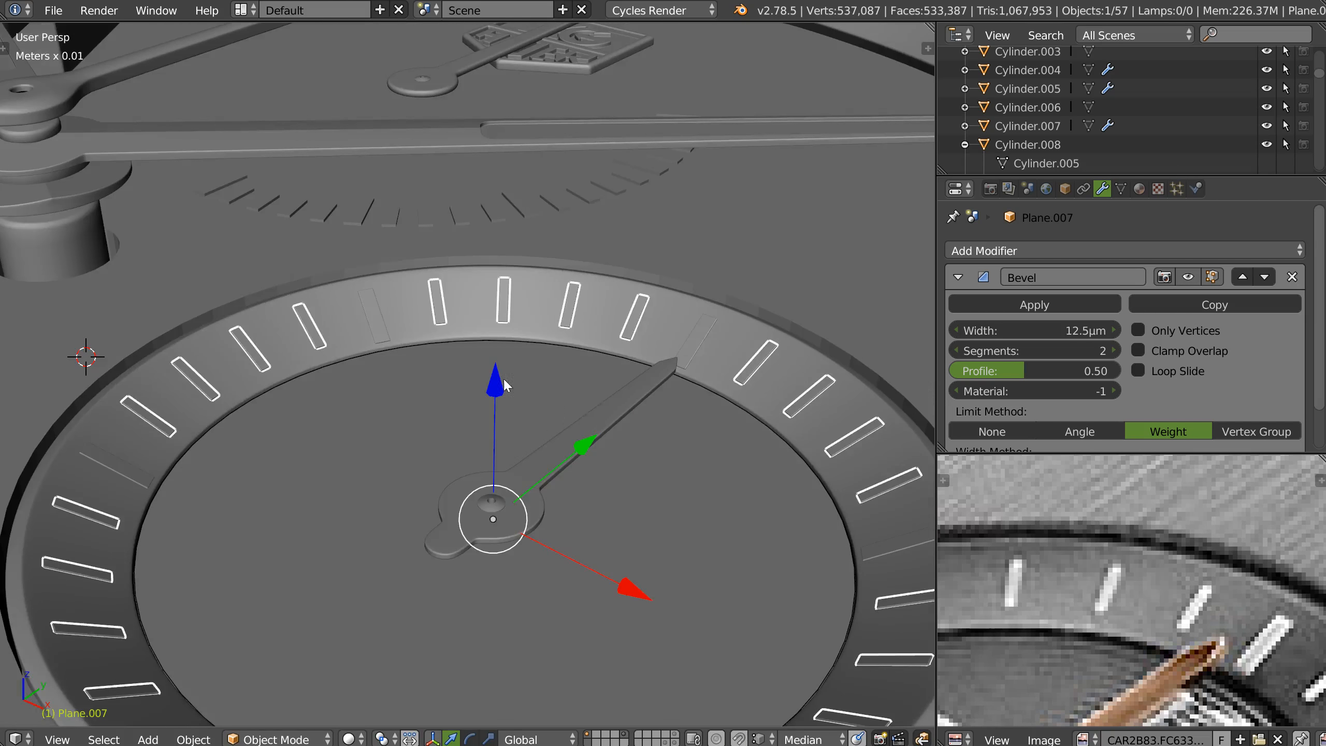
Enable Only Rim in the Solidify modifiers of the wide and thin markers on the arc-shaped scale beside the dial
middle_drag(504, 377, 663, 305)
scroll(663, 305, down, 4)
shift+middle_drag(355, 377, 553, 383)
scroll(553, 384, up, 3)
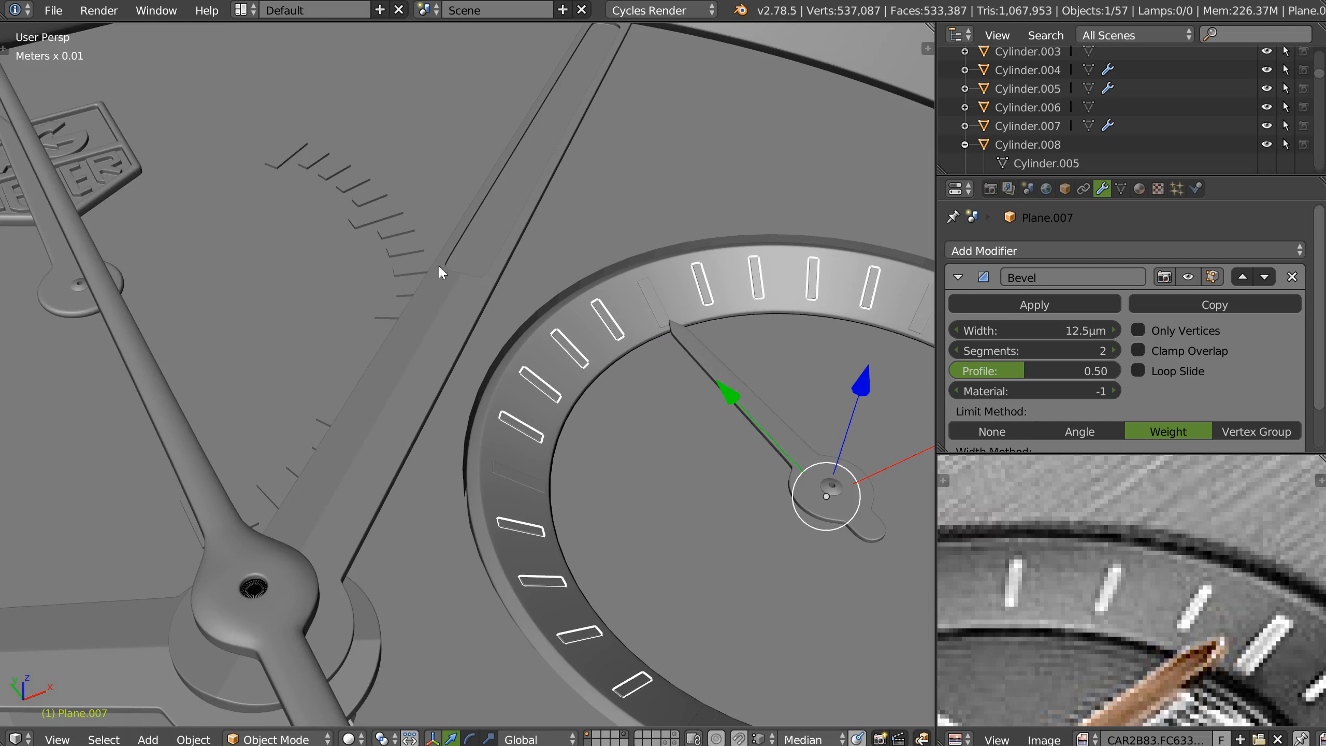
right_click(385, 315)
click(1175, 430)
scroll(1188, 415, down, 1)
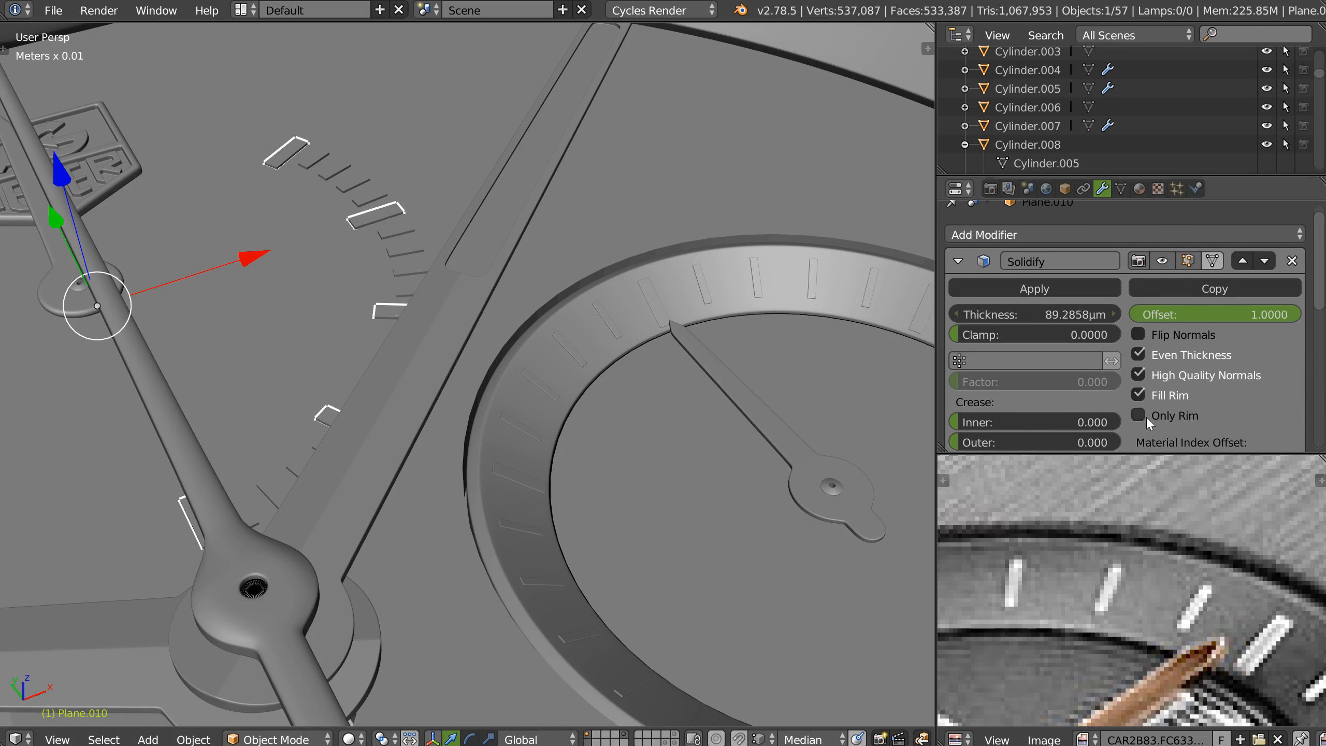
right_click(355, 187)
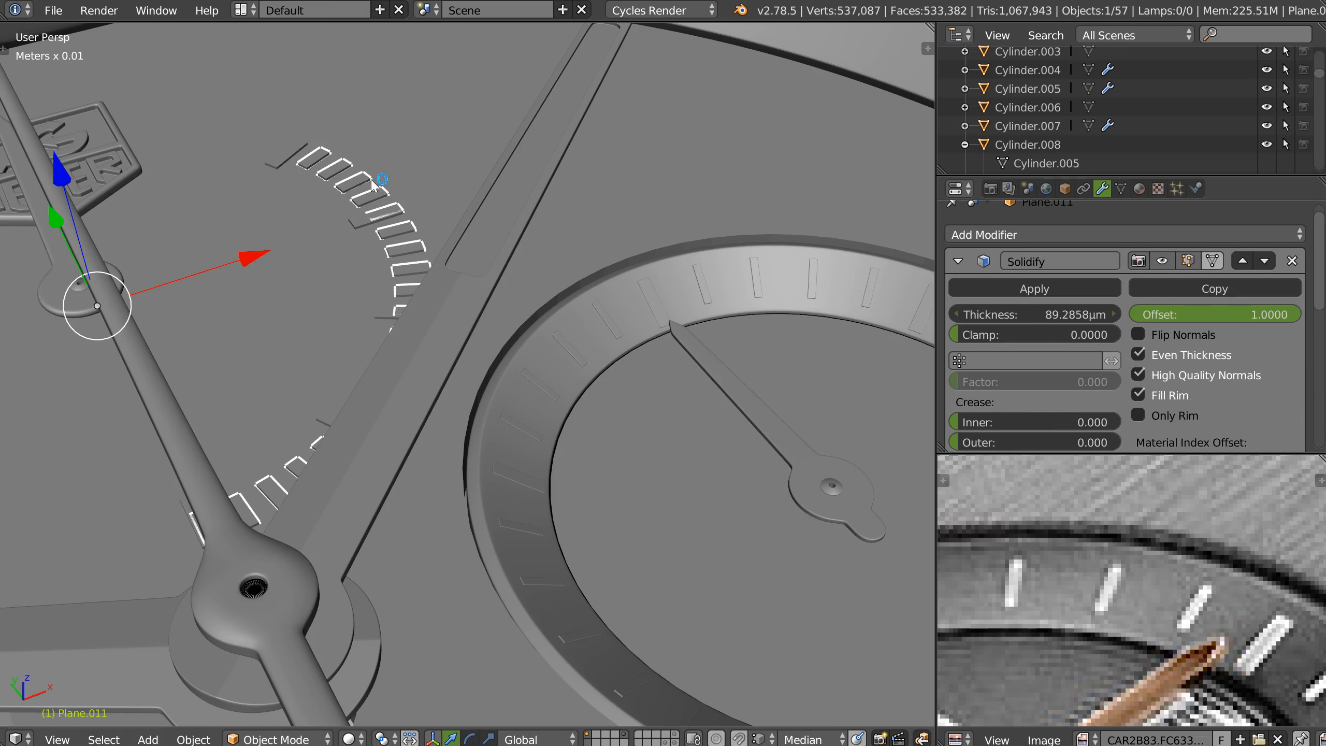
Apply the Array modifier of the thin markers on the arc-shaped scale
middle_drag(1091, 496, 1134, 610)
scroll(1151, 616, down, 5)
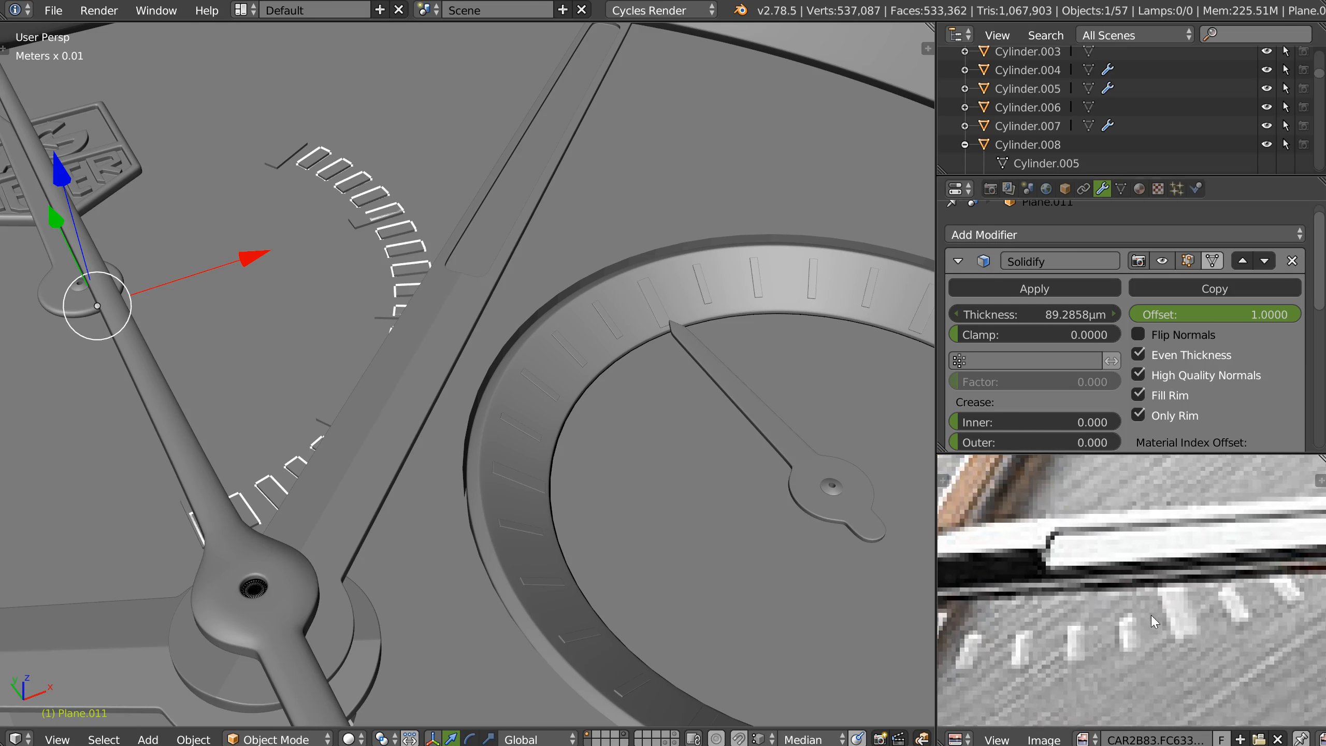
middle_drag(1113, 628, 1050, 686)
middle_drag(521, 380, 379, 381)
scroll(484, 176, up, 8)
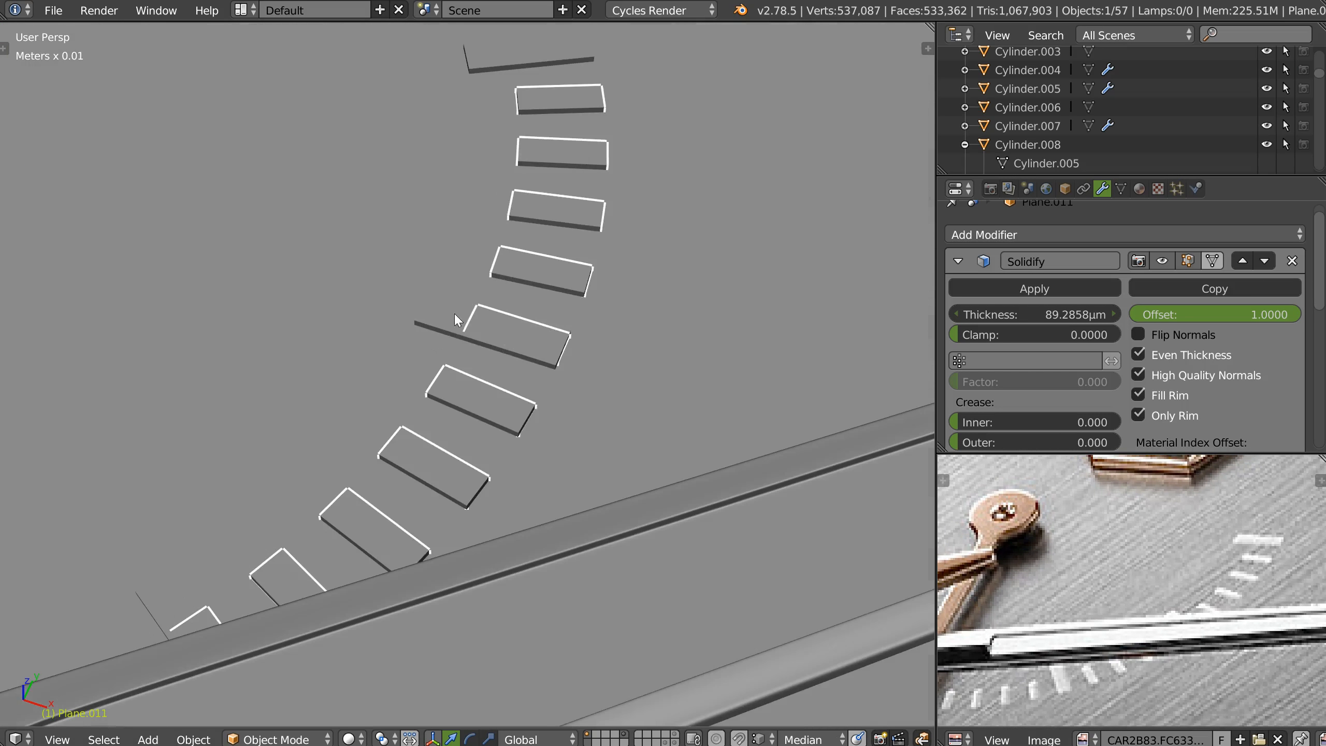
scroll(1060, 324, down, 5)
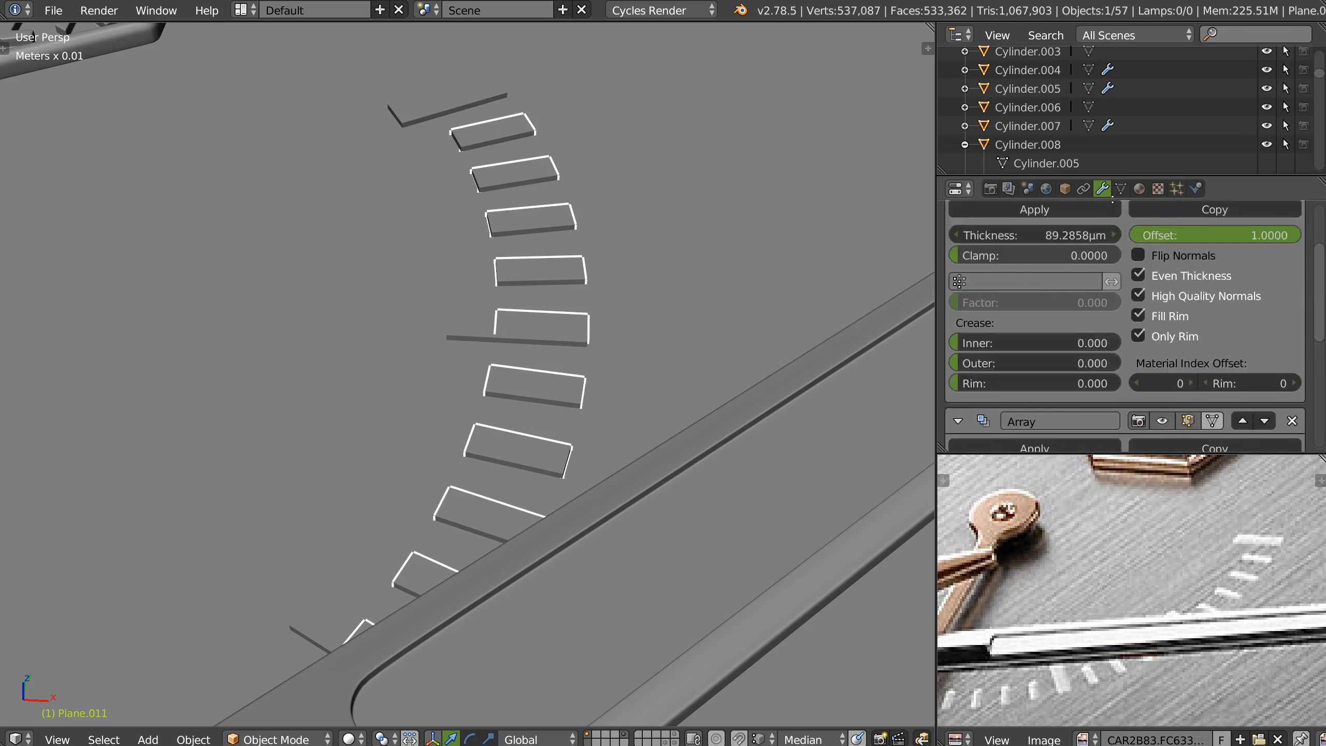
click(1044, 338)
scroll(1039, 313, up, 5)
key(Tab)
key(a)
click(516, 296)
key(Tab)
click(388, 213)
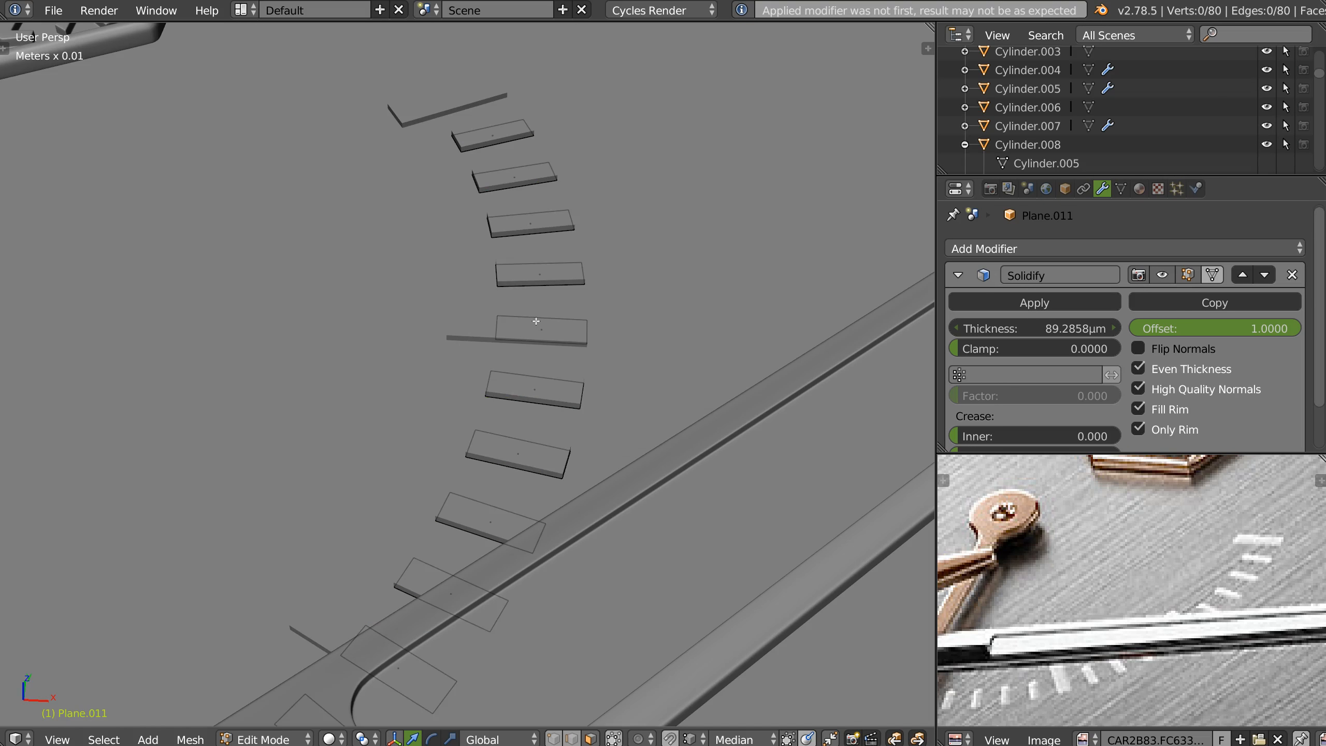
Delete the four thin-marker faces that overlap the wide markers on the arc-shaped scale
right_click(536, 321)
key(KP_7)
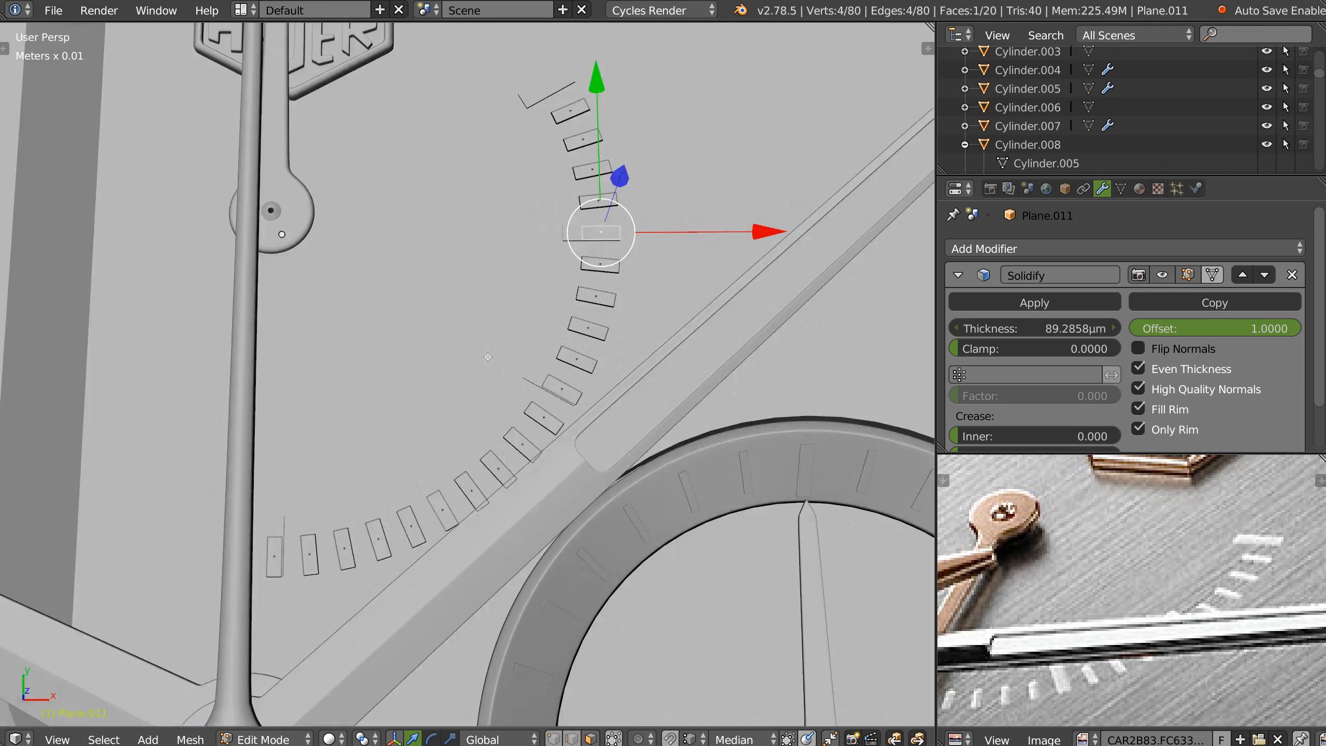
shift+right_click(554, 390)
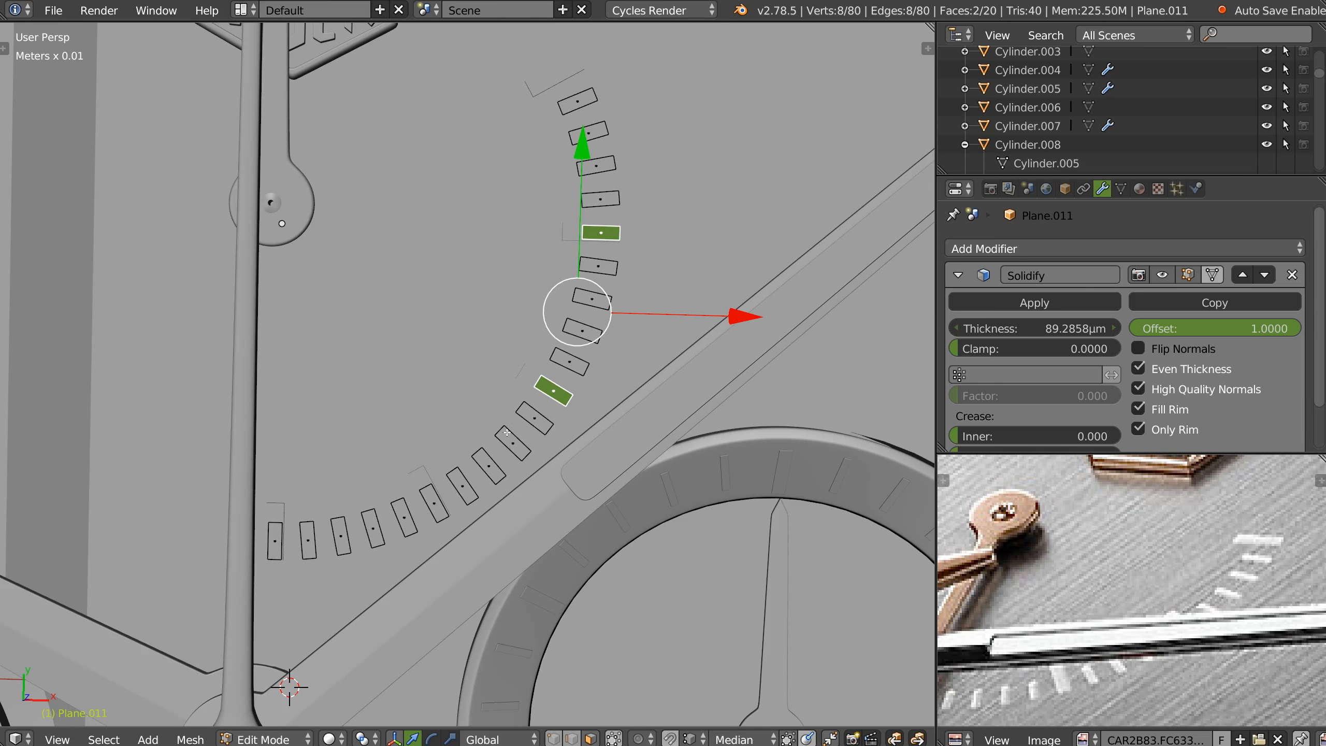
shift+right_click(439, 492)
shift+right_click(276, 540)
scroll(380, 438, down, 3)
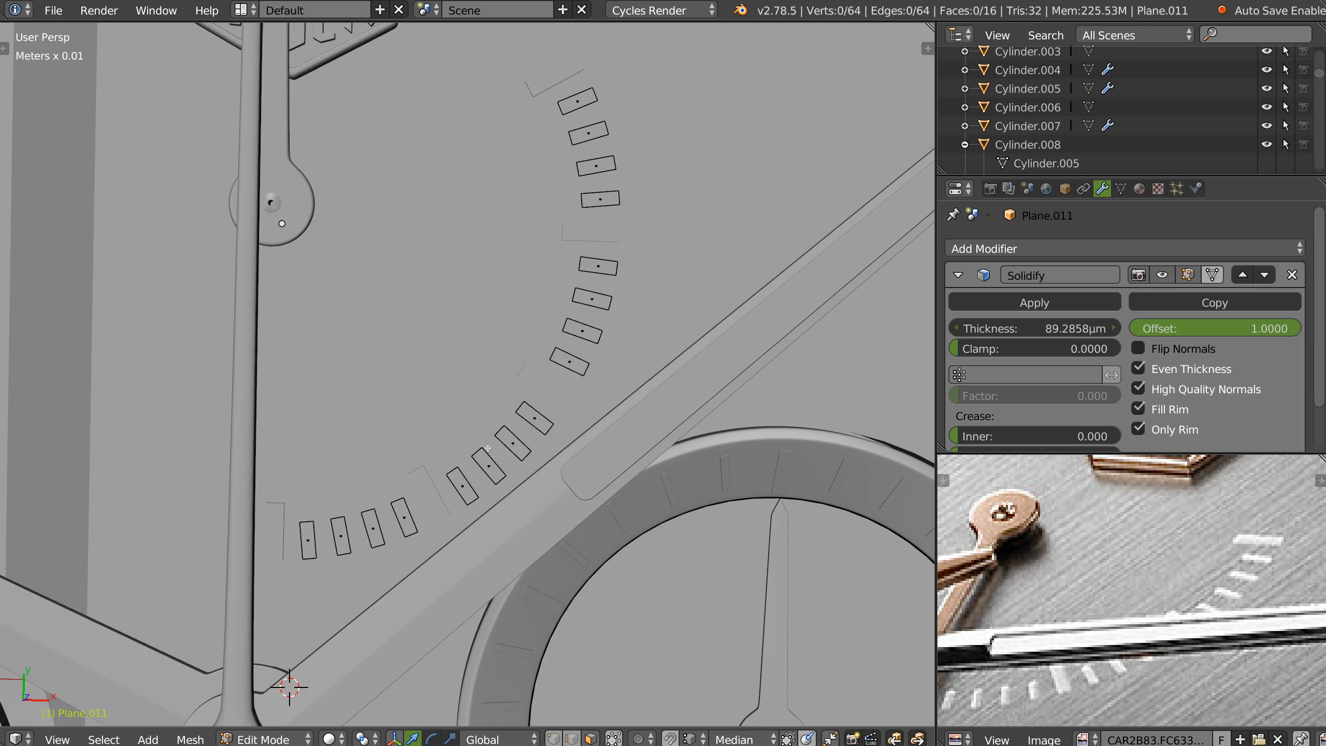
key(Tab)
Apply the Solidify modifier of the thin markers on the arc-shaped scale
middle_drag(460, 317, 422, 360)
scroll(423, 361, up, 3)
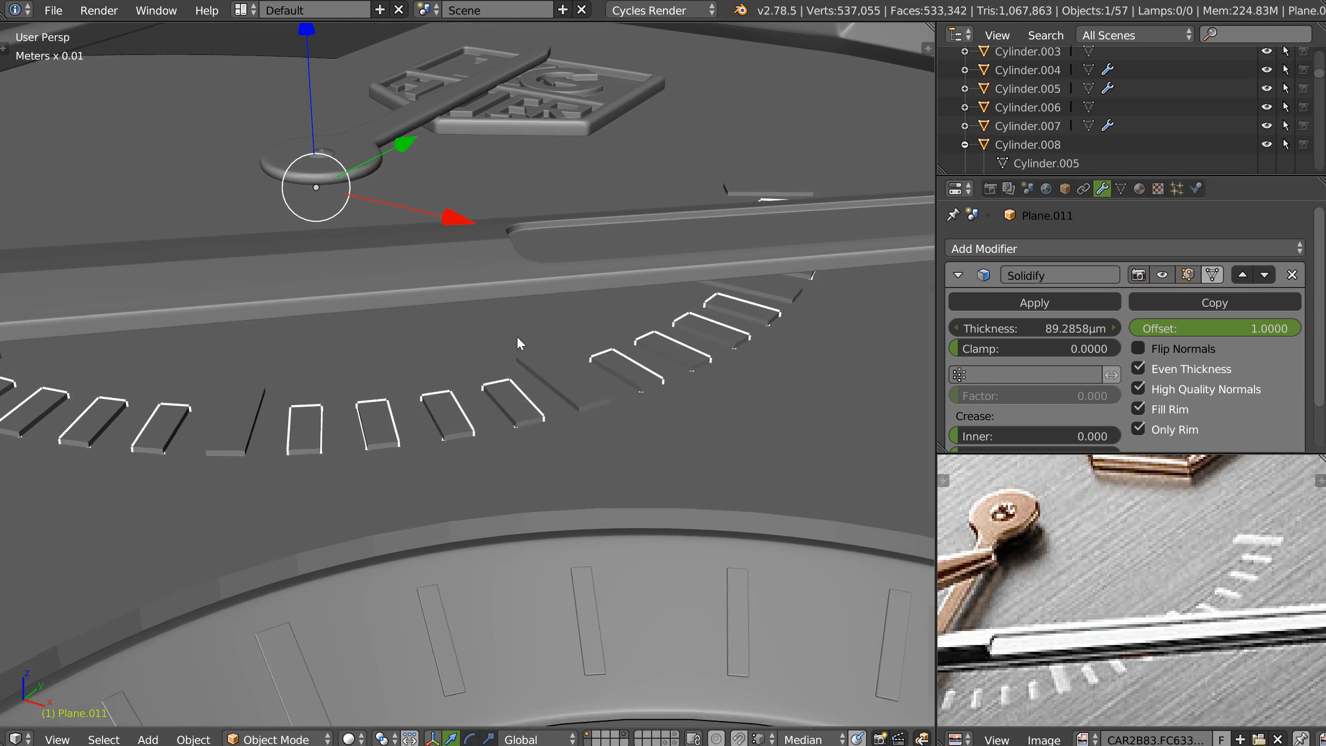
middle_drag(442, 426, 439, 402)
scroll(442, 402, up, 2)
key(space)
key(Escape)
click(1010, 304)
Bevel the thin markers of the arc-shaped scale with a width of 12.5 µm, 2 segments and a profile of 0.5
key(space)
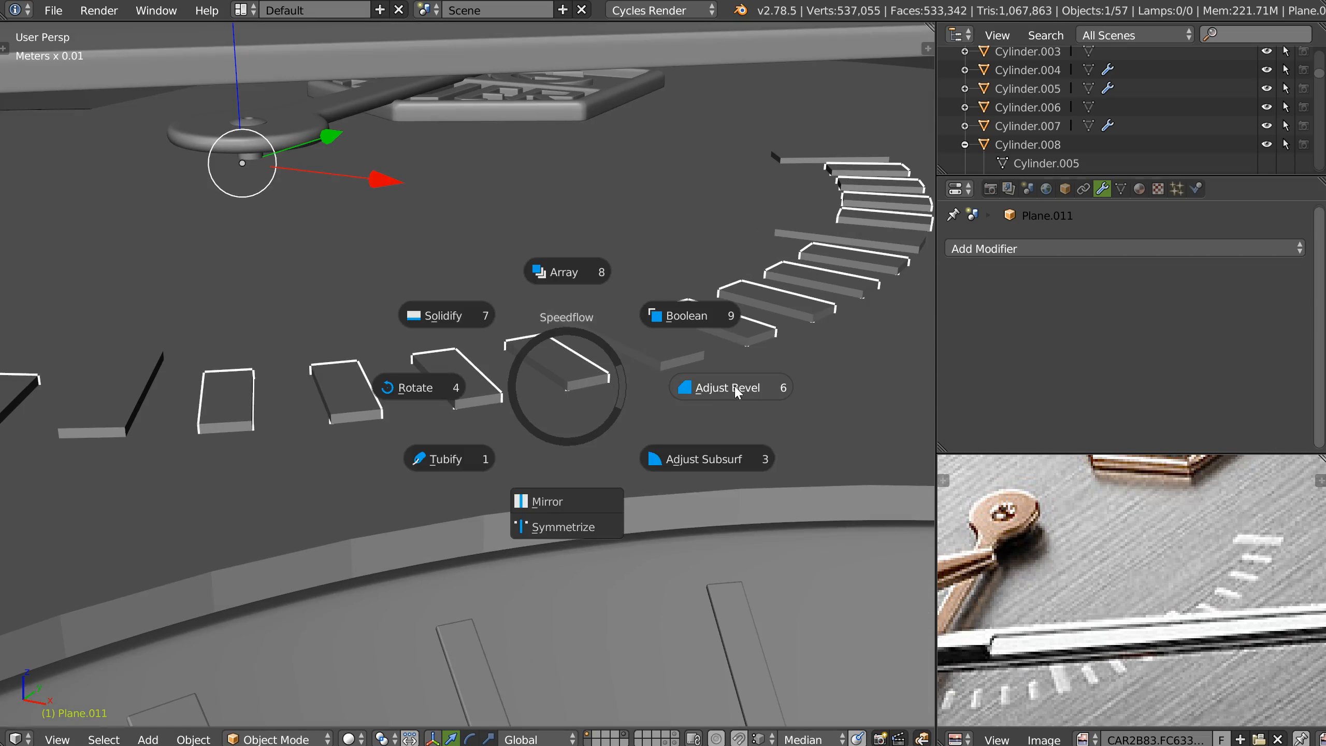
click(730, 385)
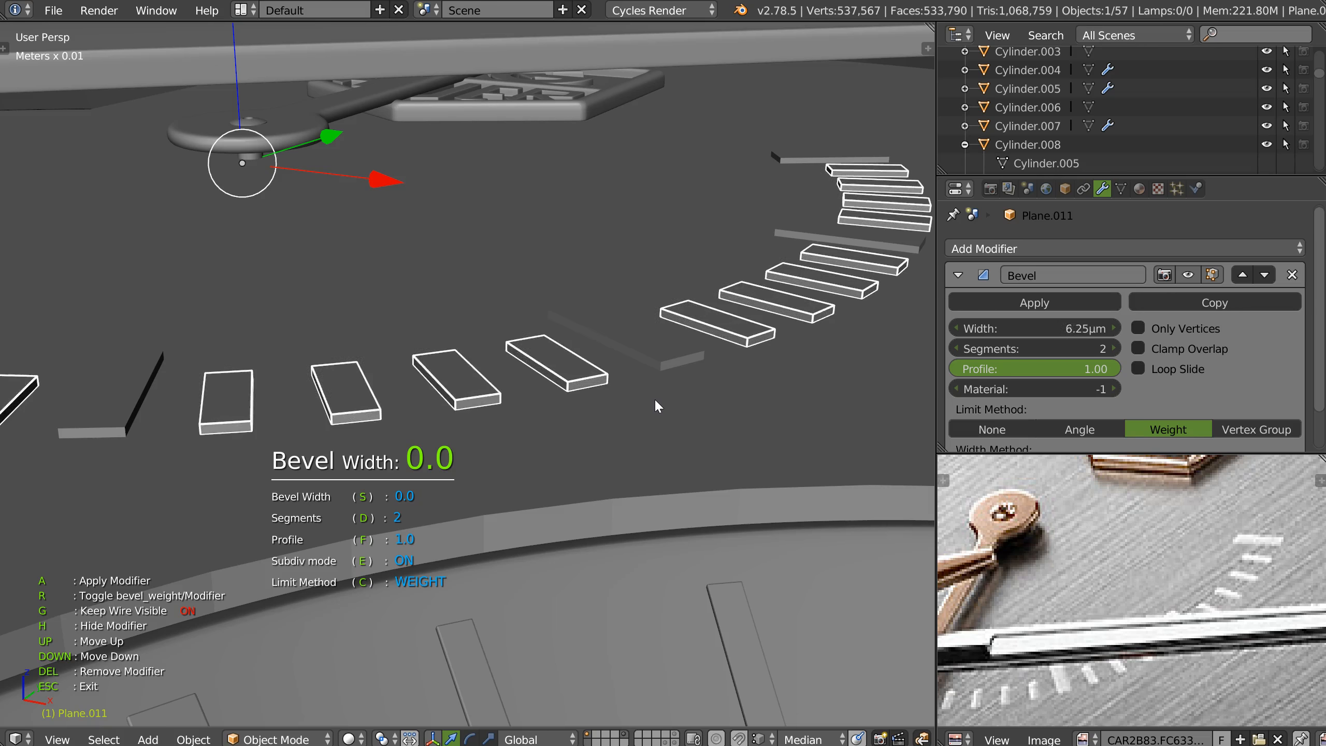
key(space)
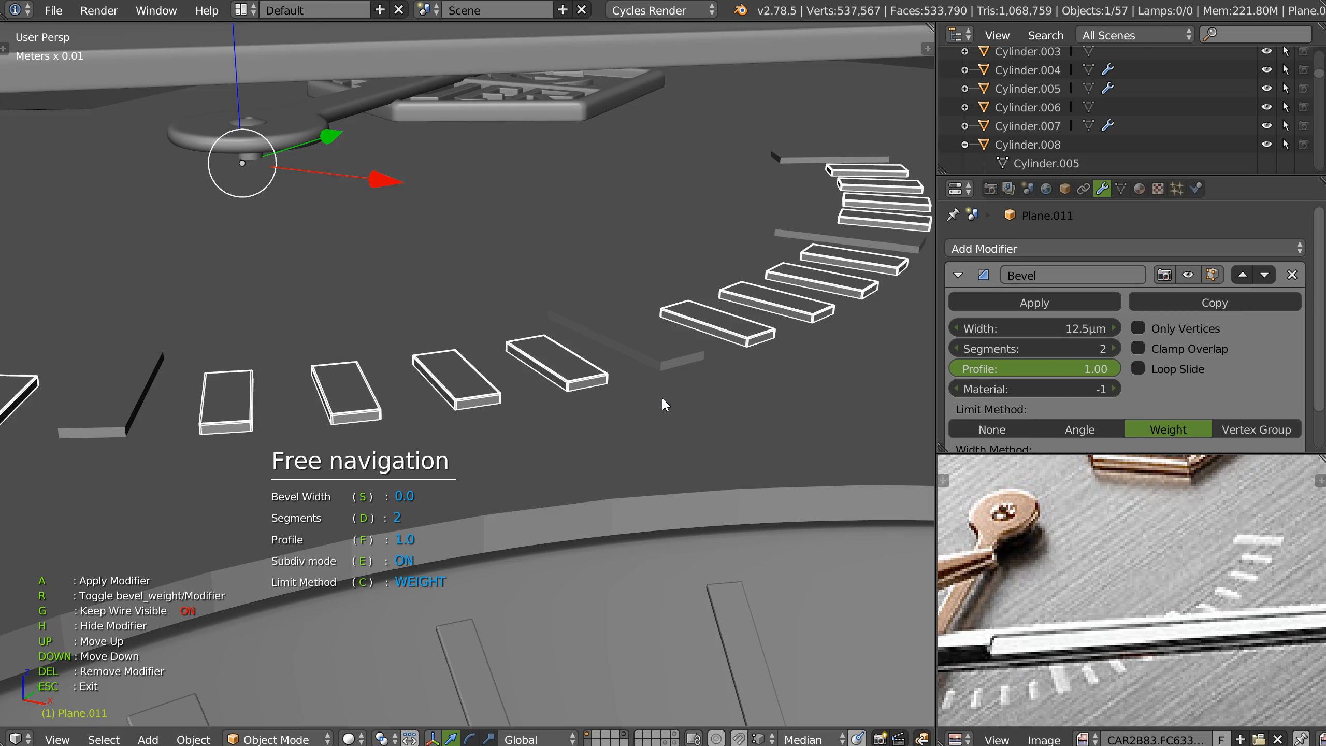
ctrl+middle_drag(583, 436, 585, 381)
text(file .)
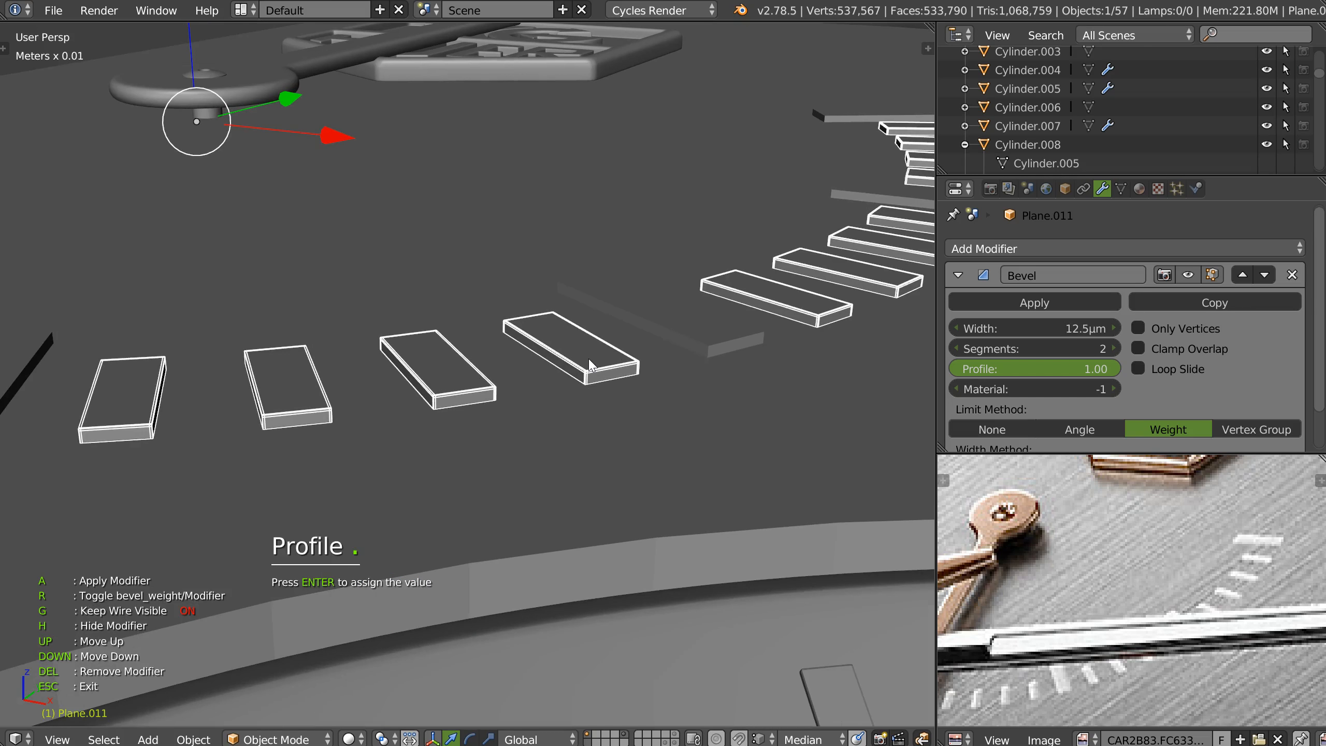
key(Return)
shift+middle_drag(329, 376, 429, 365)
key(Escape)
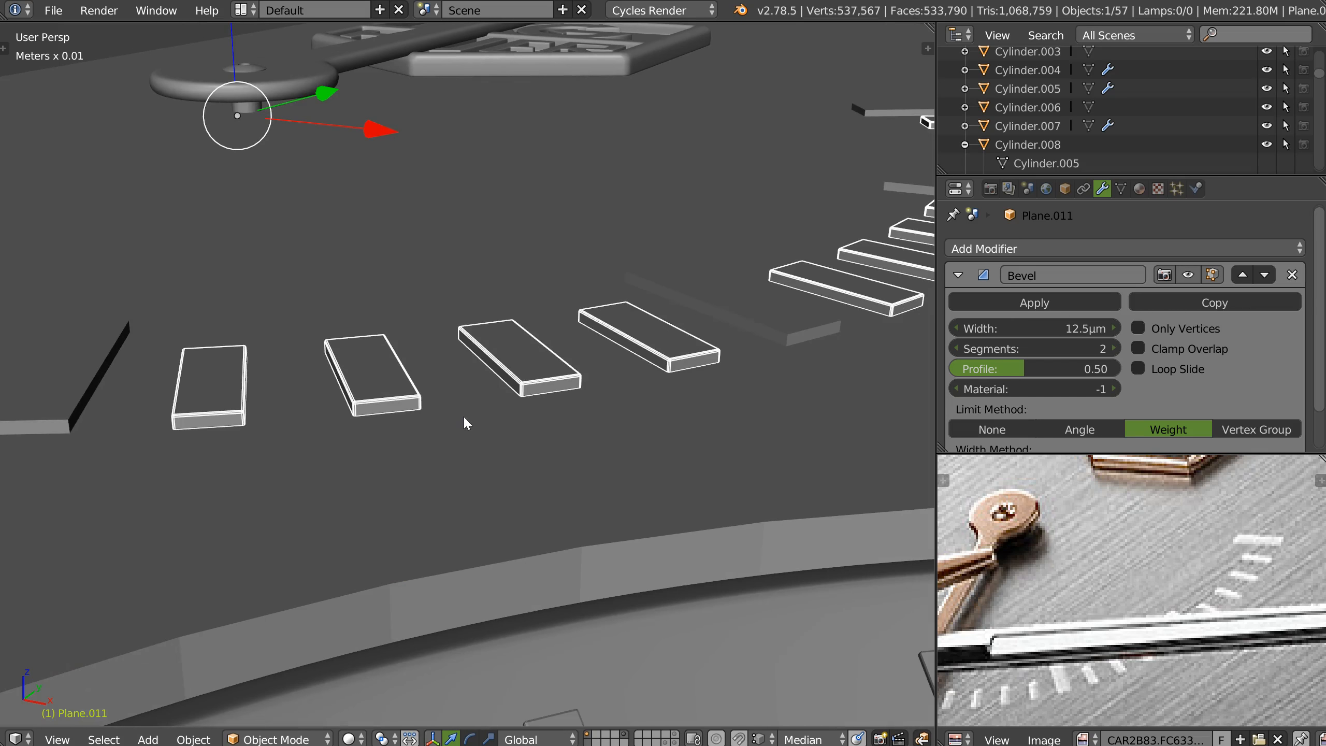
Lower the beveled thin markers along Z until only their top edges stand above the dial surface
shift+middle_drag(416, 312, 422, 340)
drag(240, 34, 238, 38)
shift+middle_drag(244, 129, 301, 139)
shift+middle_drag(309, 282, 426, 254)
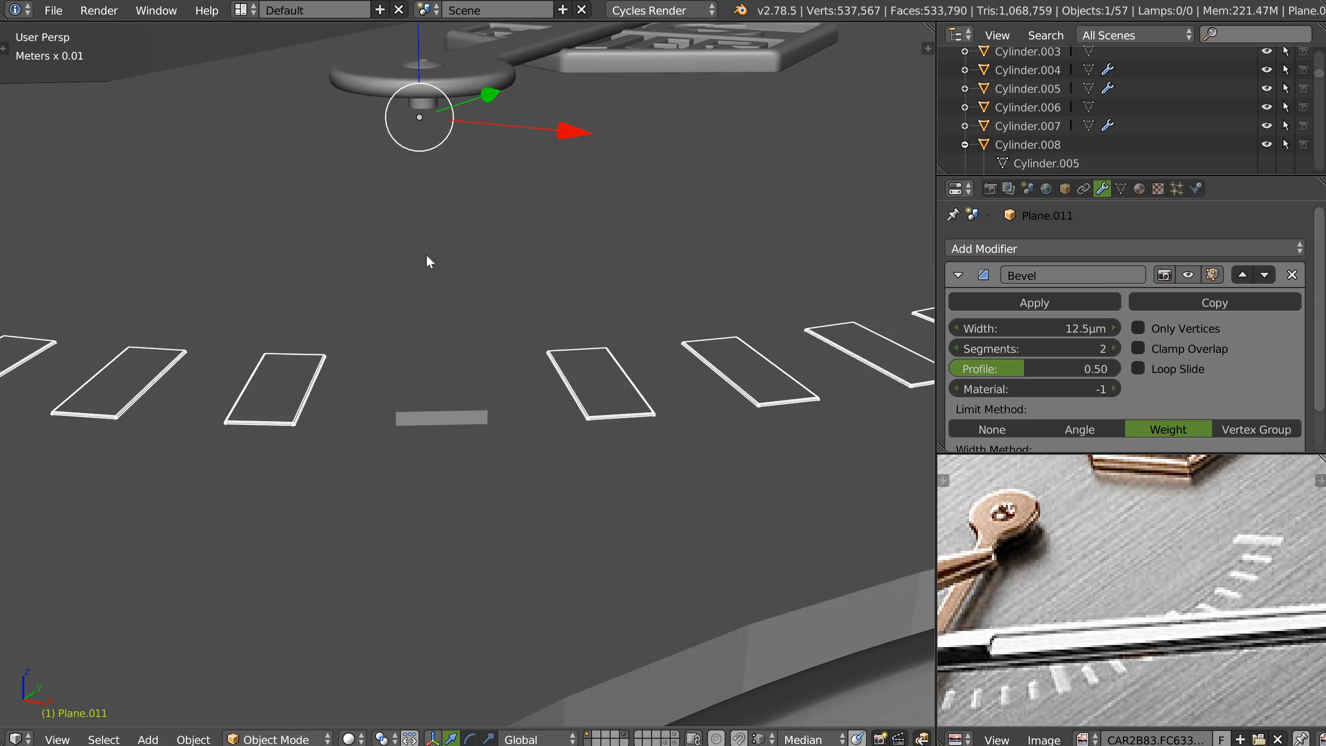
Apply the Solidify and Array modifiers of the wide markers on the arc-shaped scale
right_click(455, 365)
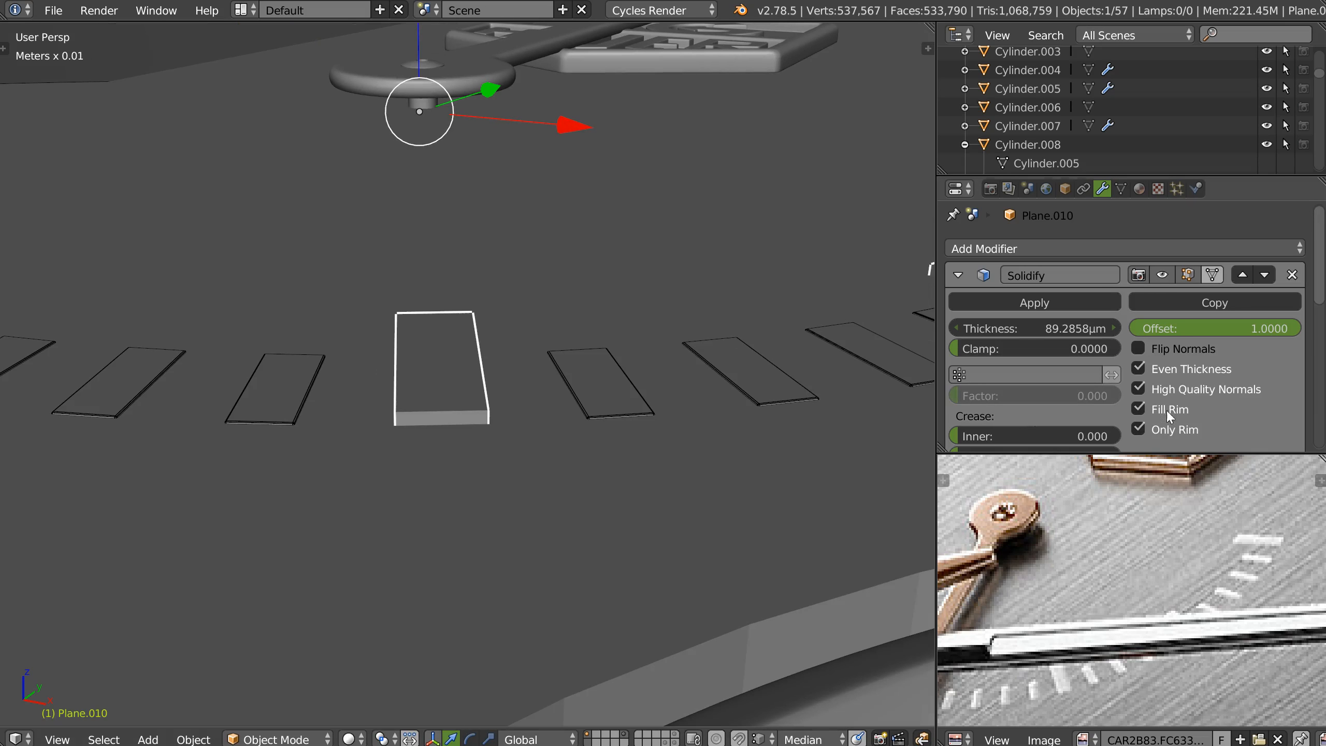
click(1052, 299)
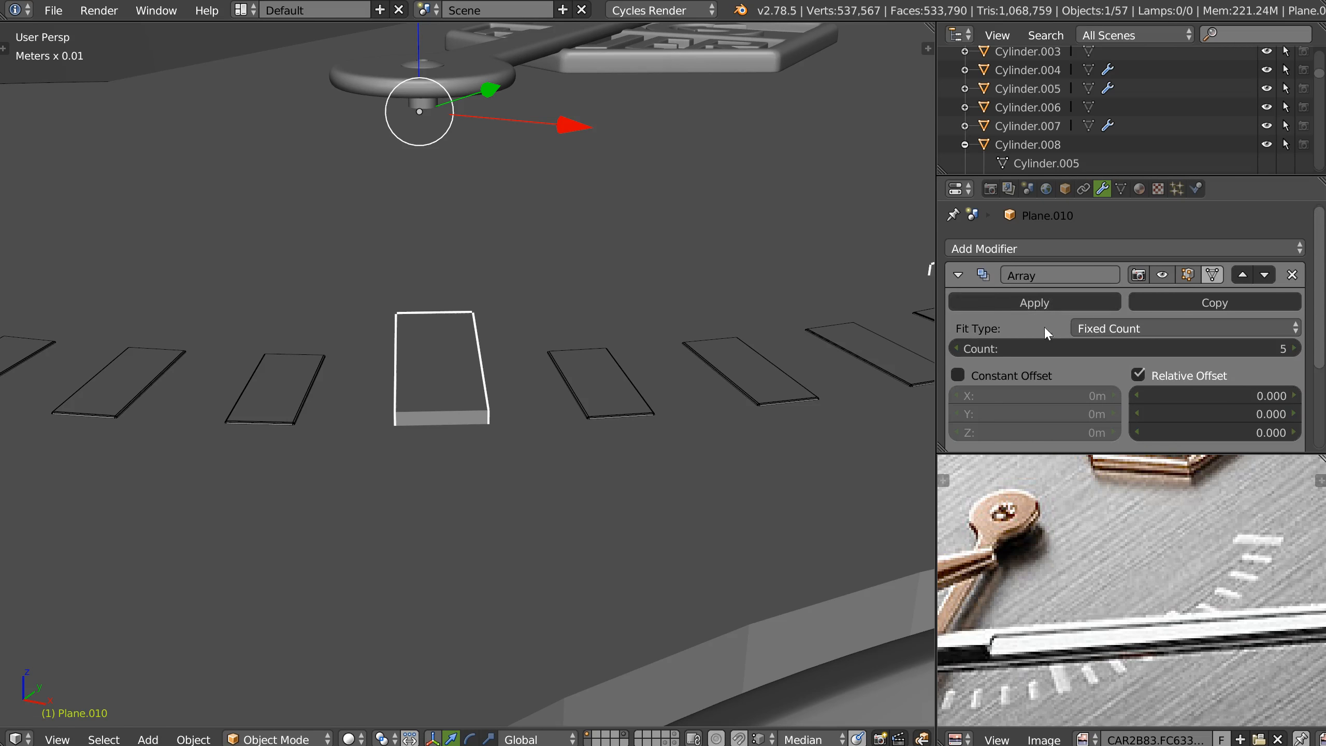
click(1052, 299)
Bevel the wide markers of the arc-shaped scale with a width of 21.875 µm, 2 segments and a profile of 0.5
key(space)
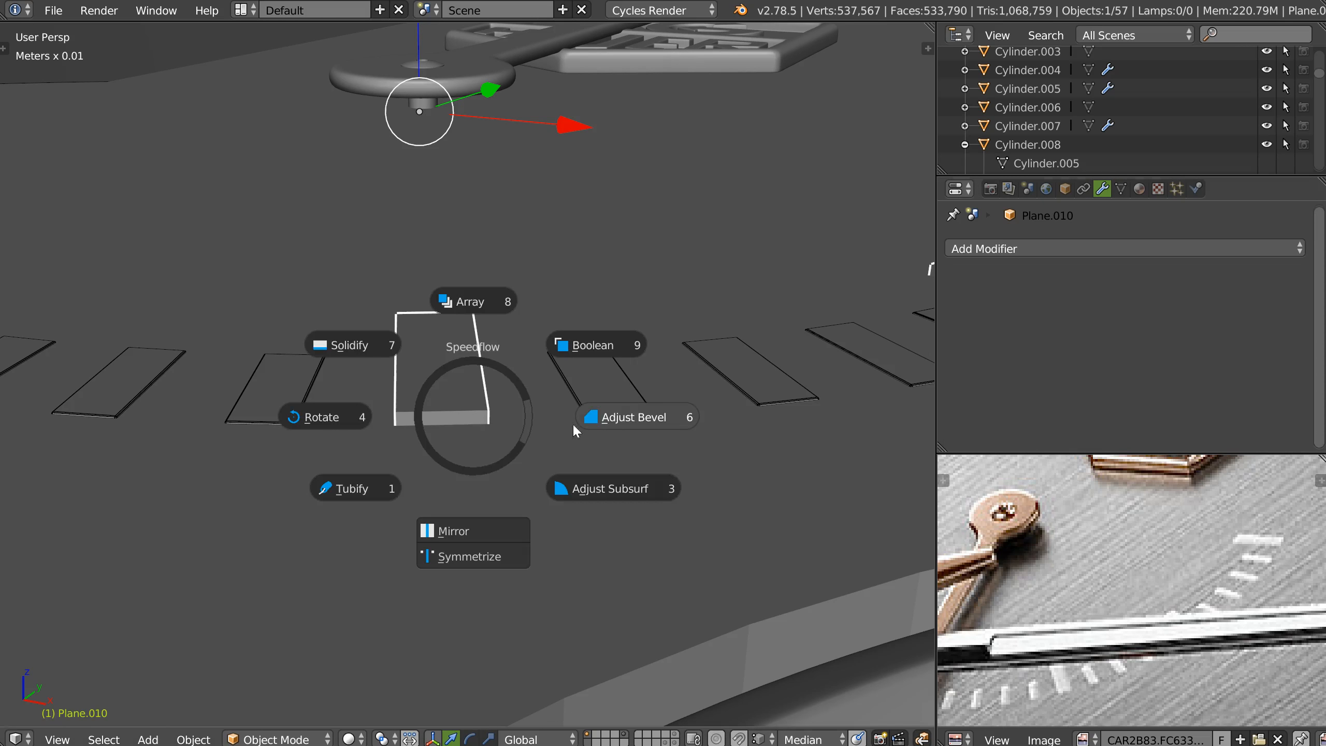
click(611, 416)
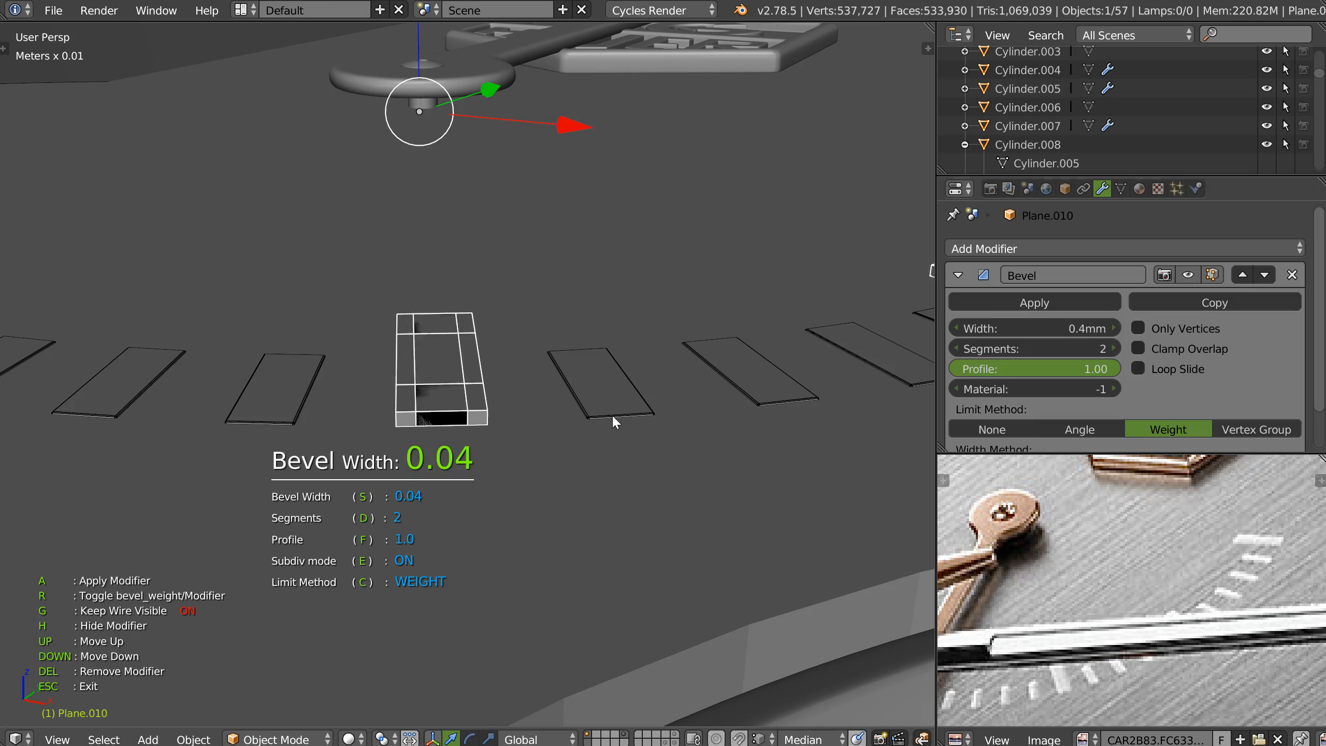
click(546, 421)
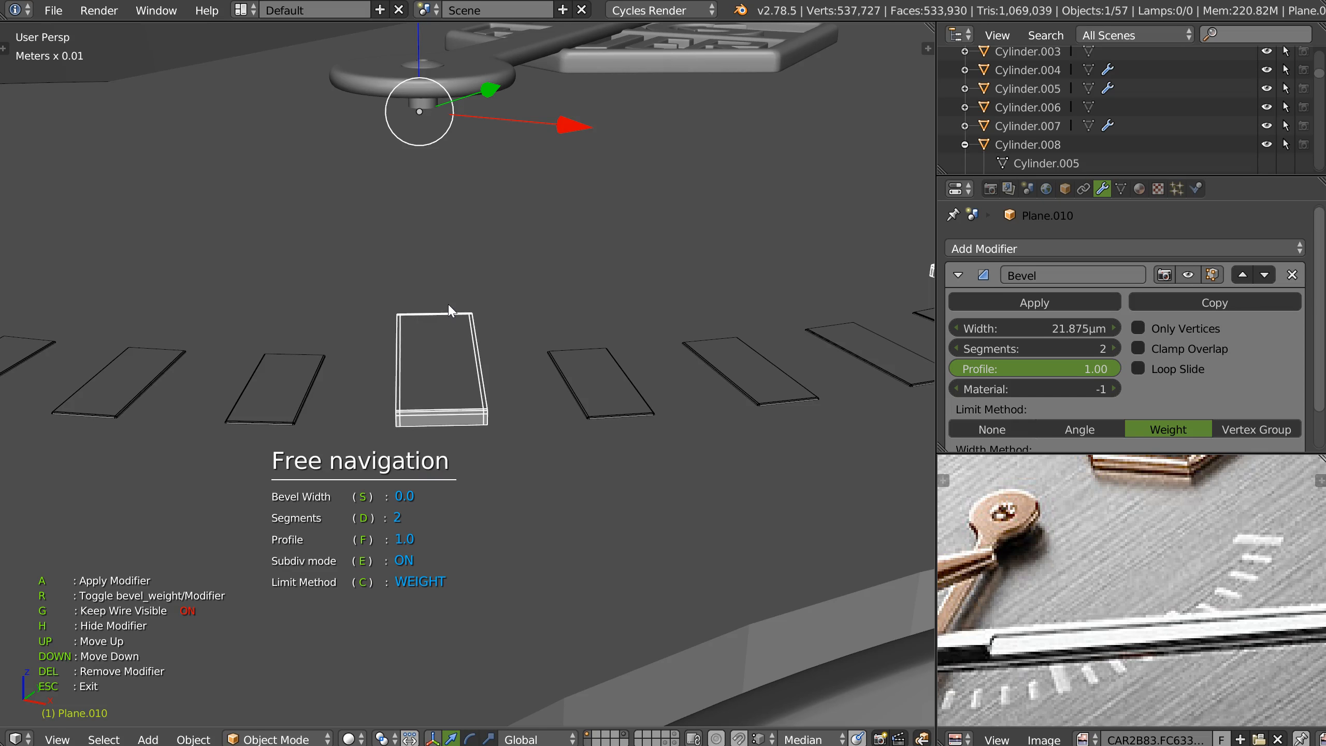
text(f.5)
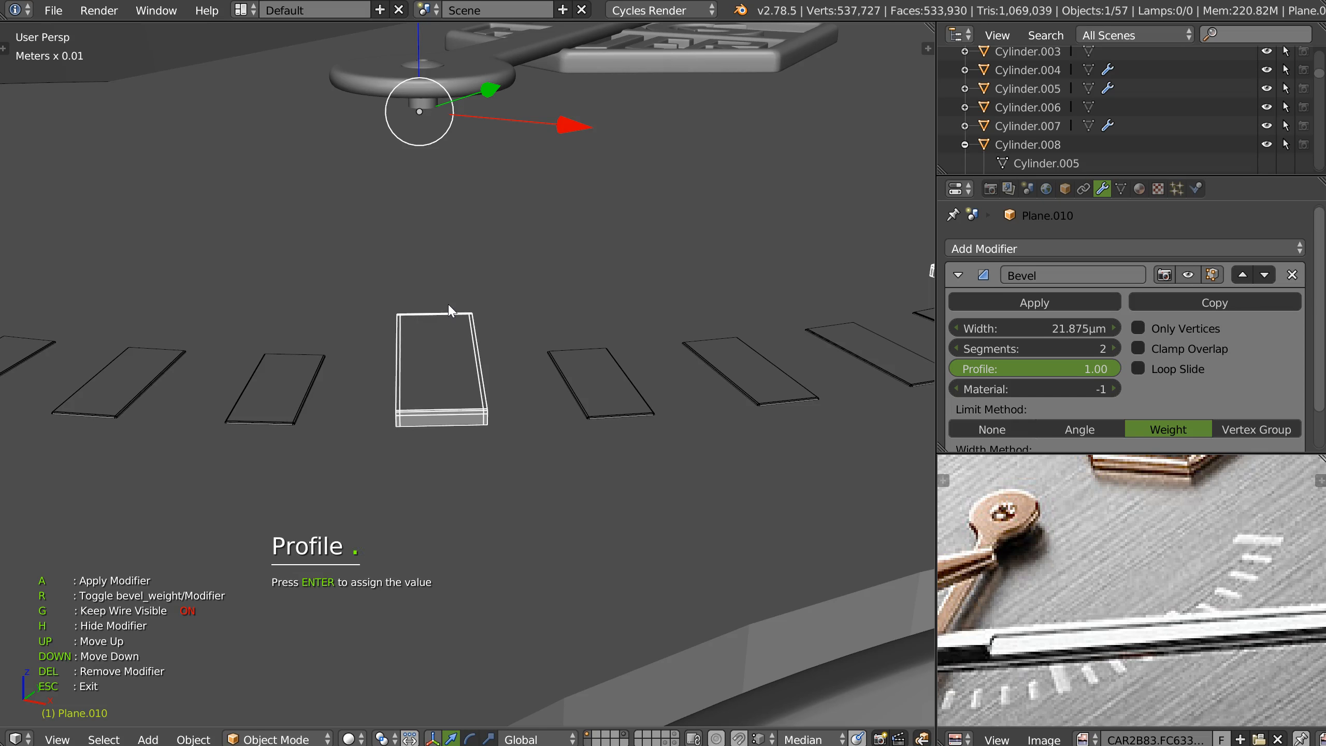
key(Return)
scroll(449, 310, up, 4)
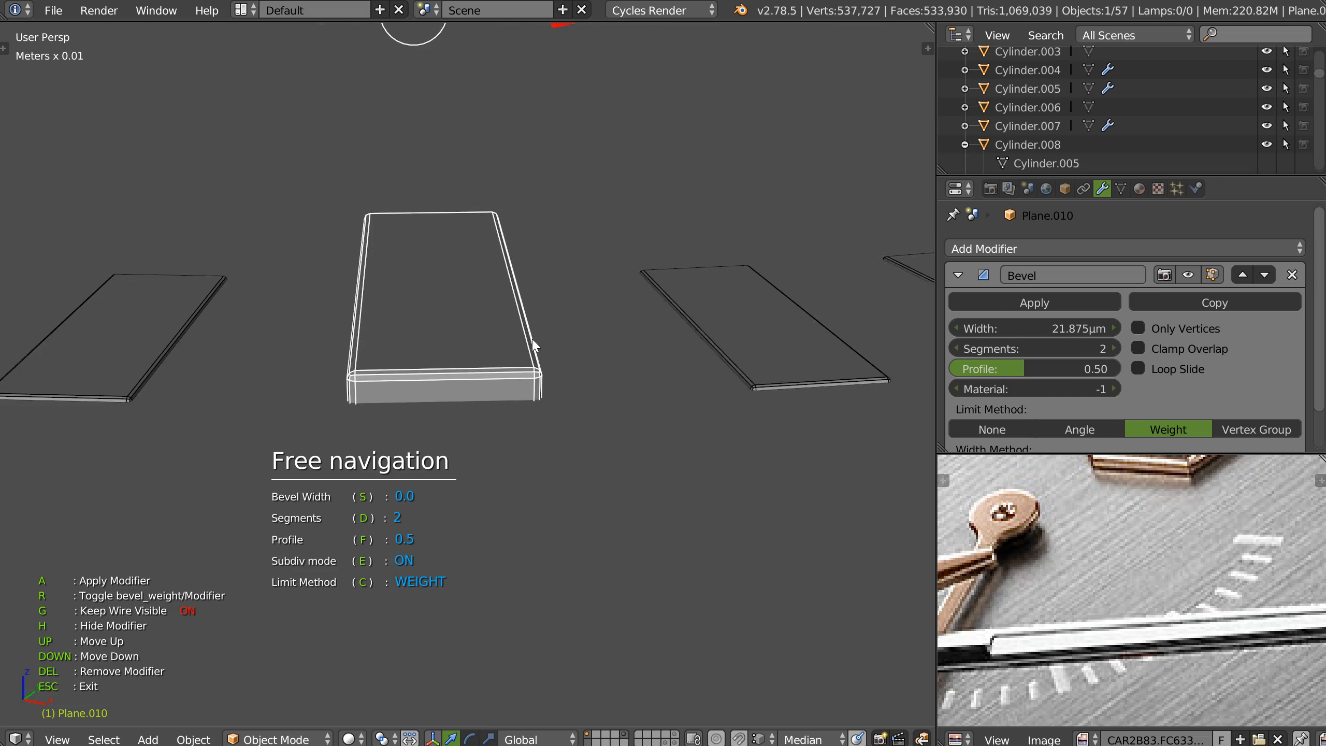
key(Escape)
Lower the beveled wide markers about 59 µm along Z so only their top edges stand above the dial
key(g)
key(z)
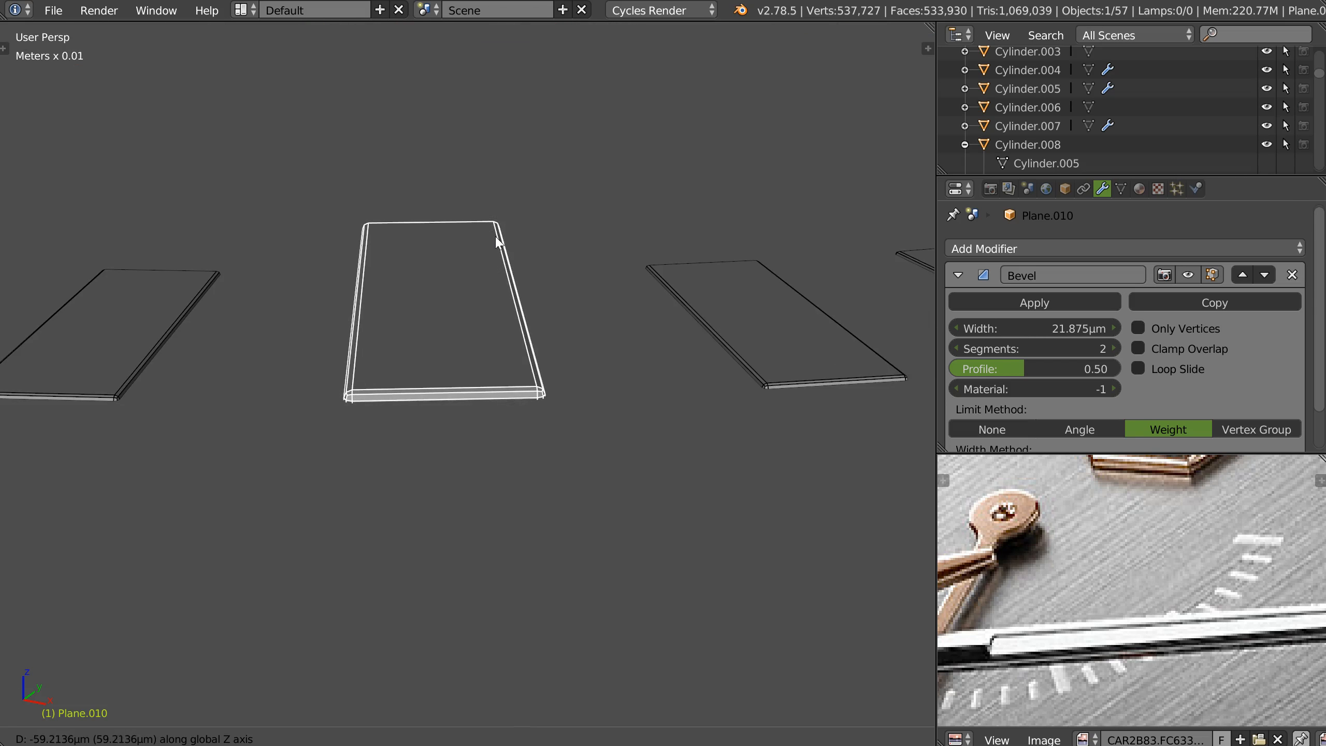
click(495, 238)
scroll(371, 347, down, 8)
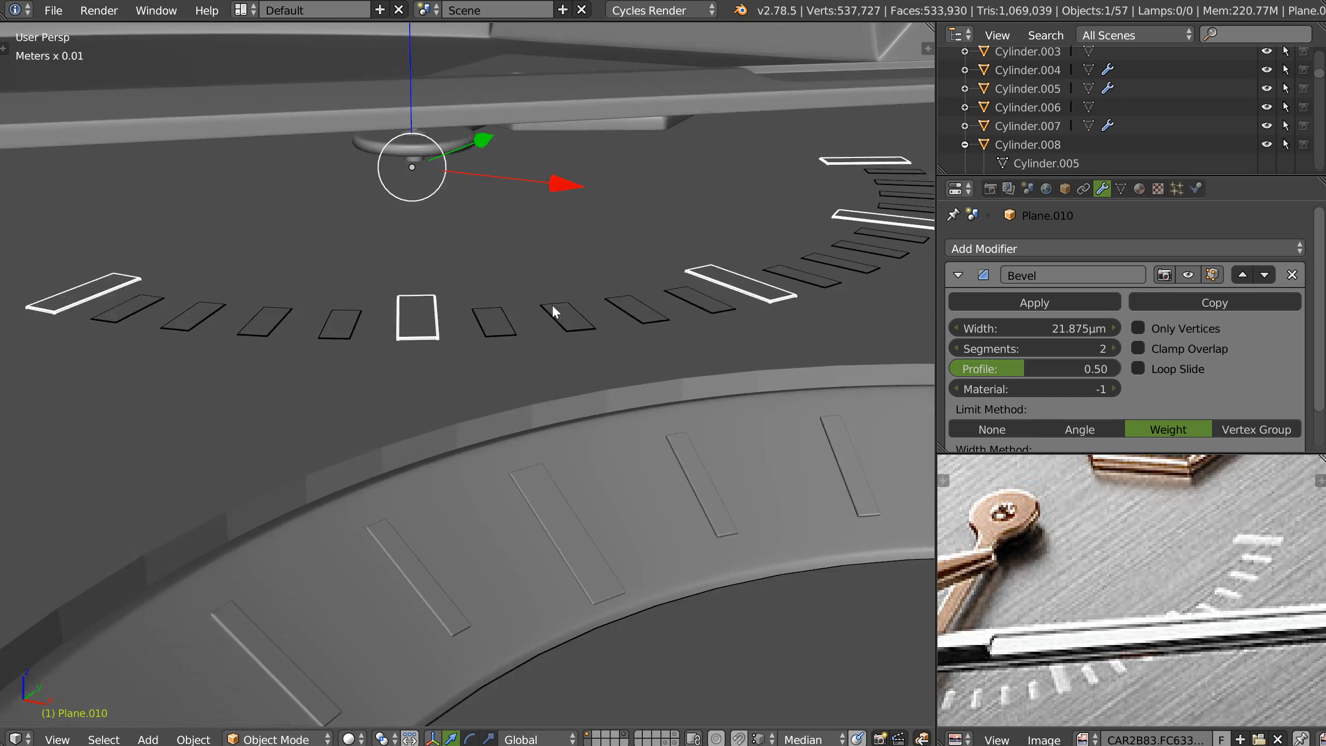
shift+middle_drag(551, 304, 397, 402)
scroll(553, 266, down, 4)
middle_drag(467, 300, 499, 319)
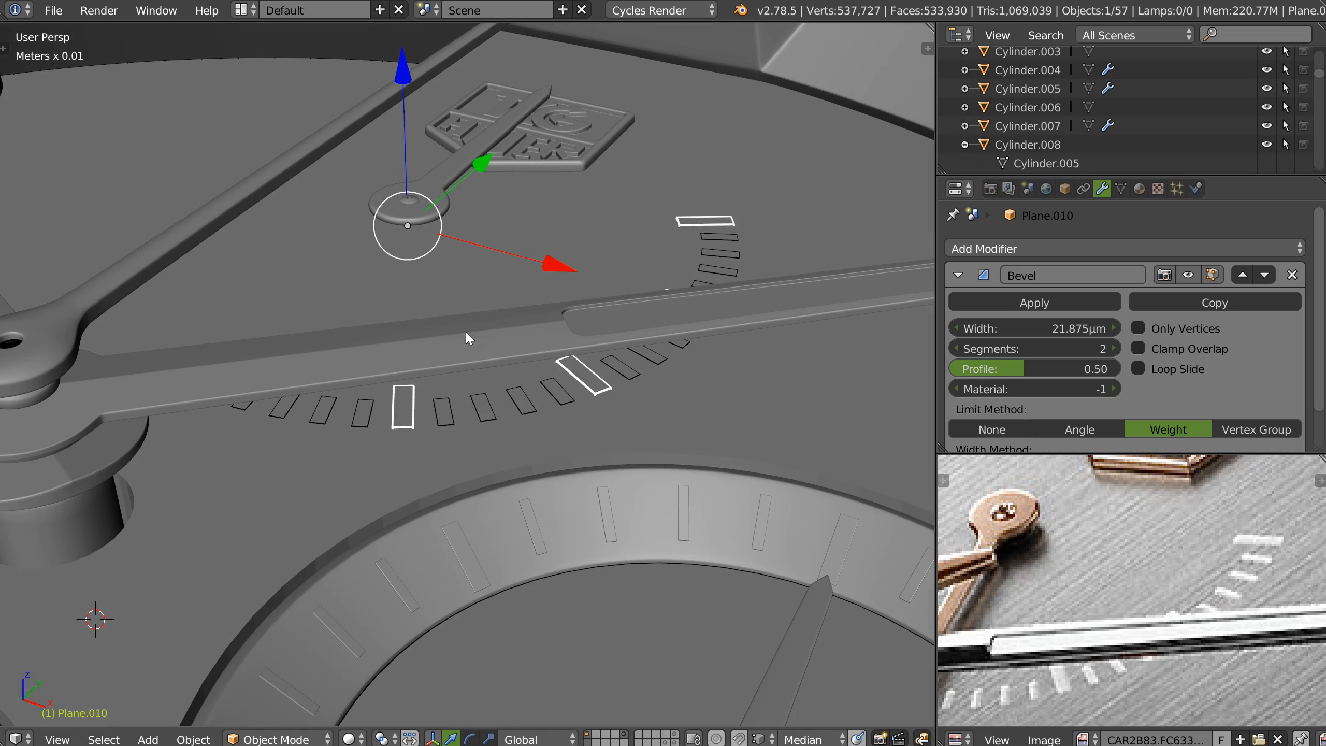
Select the small hand of the subdial beside the arc-shaped scale and isolate it in local view
middle_drag(610, 316, 473, 381)
scroll(473, 382, down, 2)
shift+middle_drag(593, 248, 533, 439)
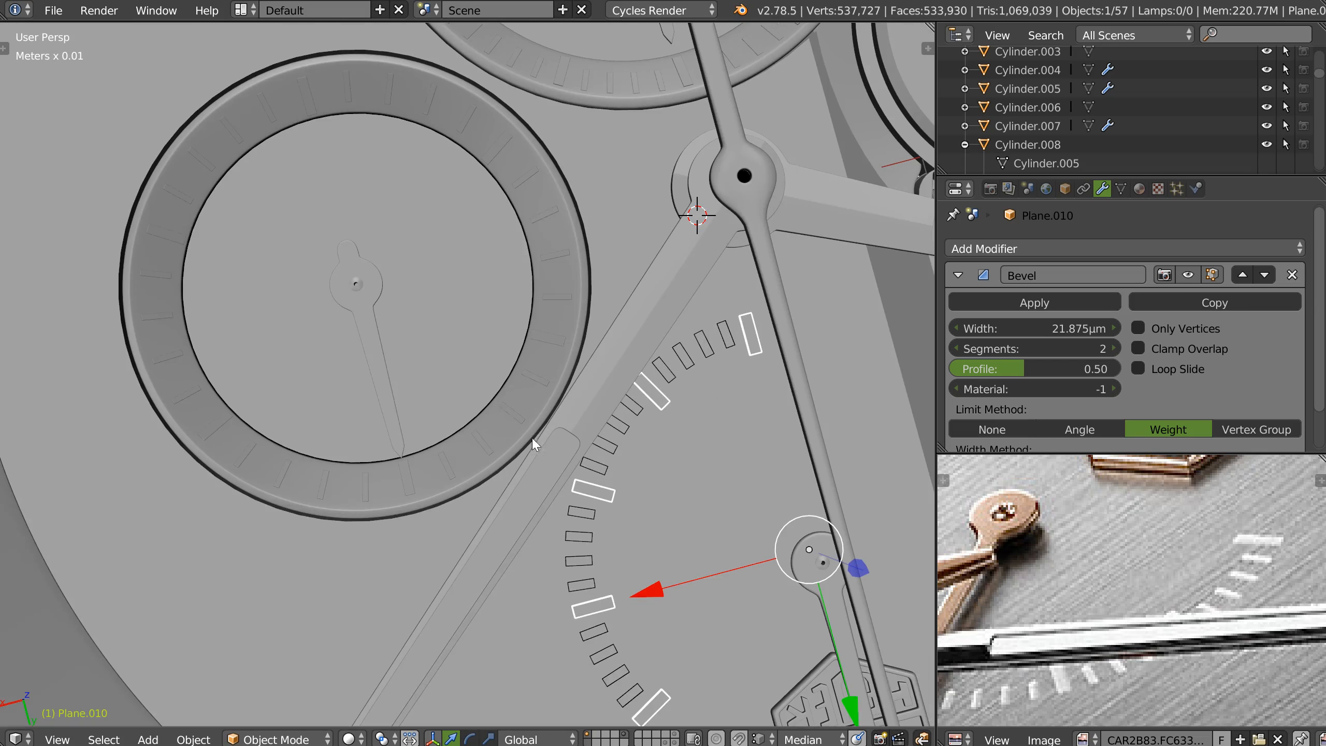
right_click(368, 328)
scroll(369, 328, down, 4)
shift+middle_drag(334, 433, 343, 521)
middle_drag(446, 326, 606, 411)
scroll(425, 340, up, 3)
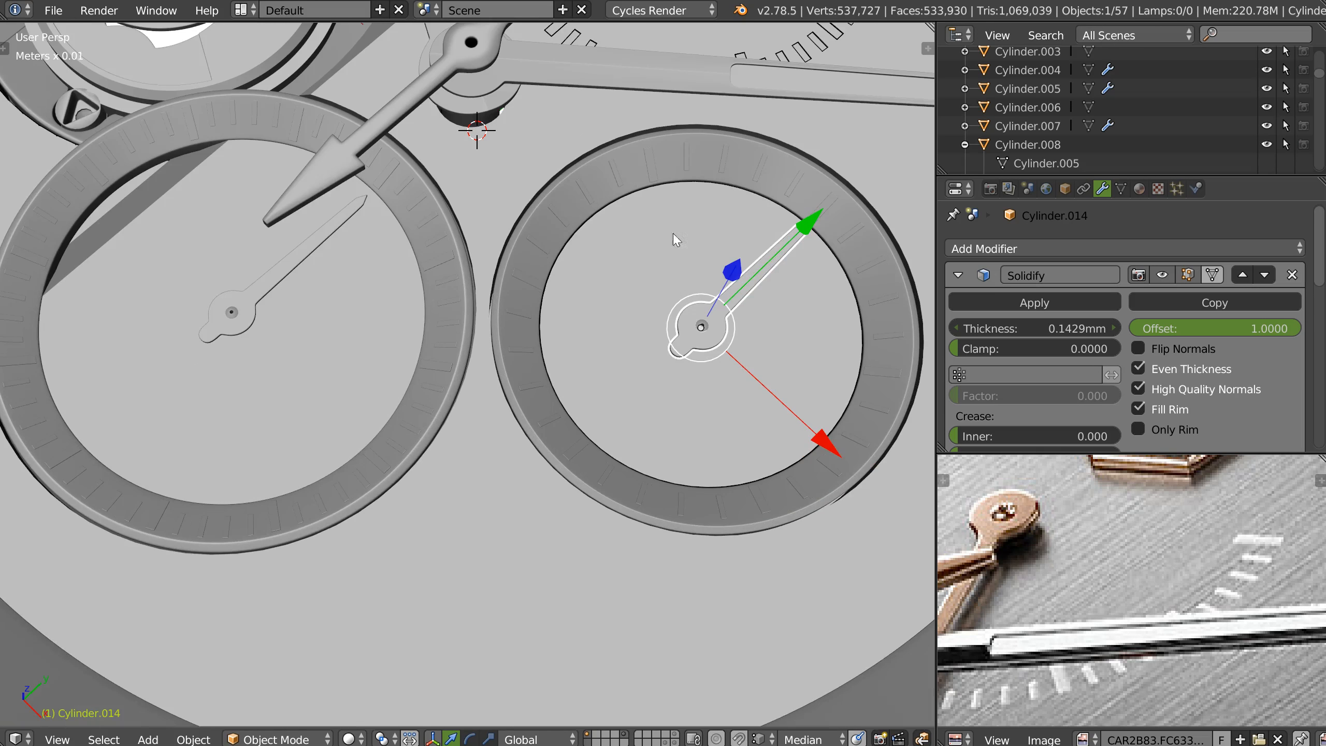
key(KP_Divide)
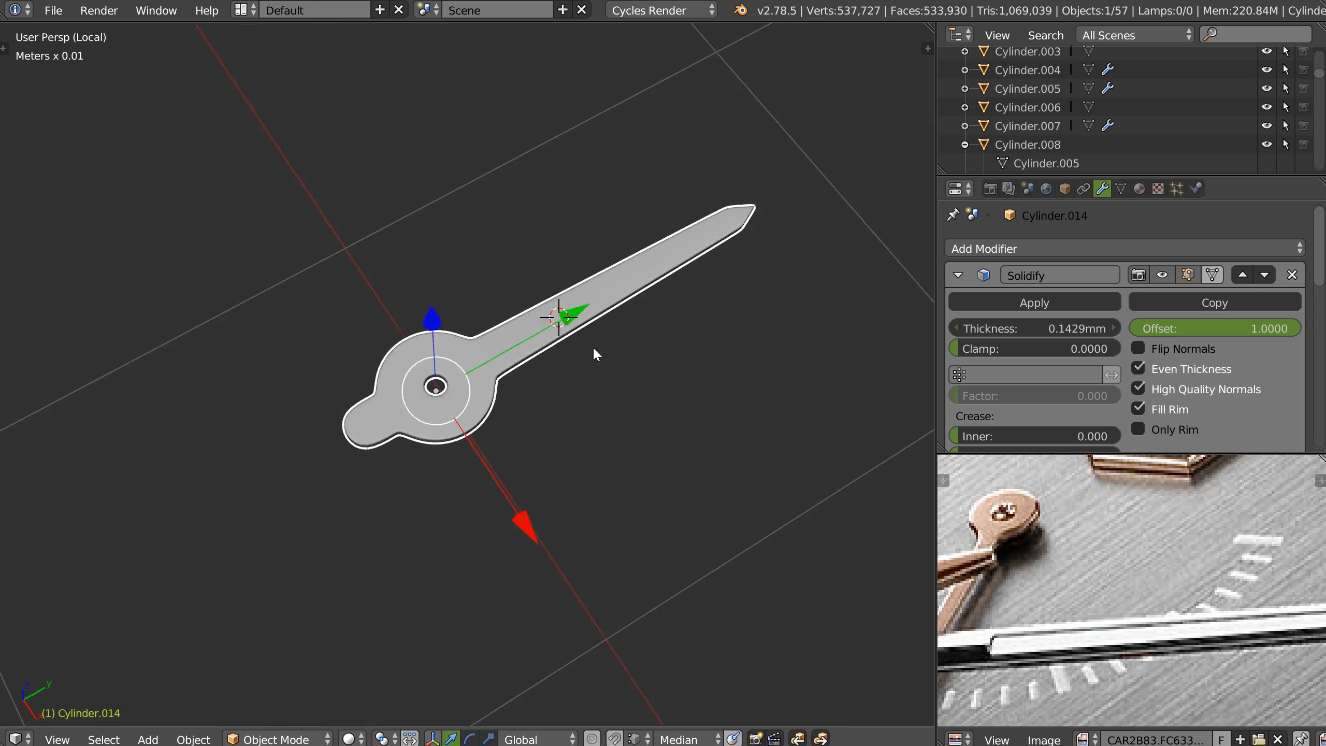
Display the isolated hand's wire edges and examine its topology from above
middle_drag(593, 348, 611, 311)
shift+middle_drag(611, 311, 527, 369)
scroll(387, 441, up, 3)
key(z)
scroll(471, 454, up, 2)
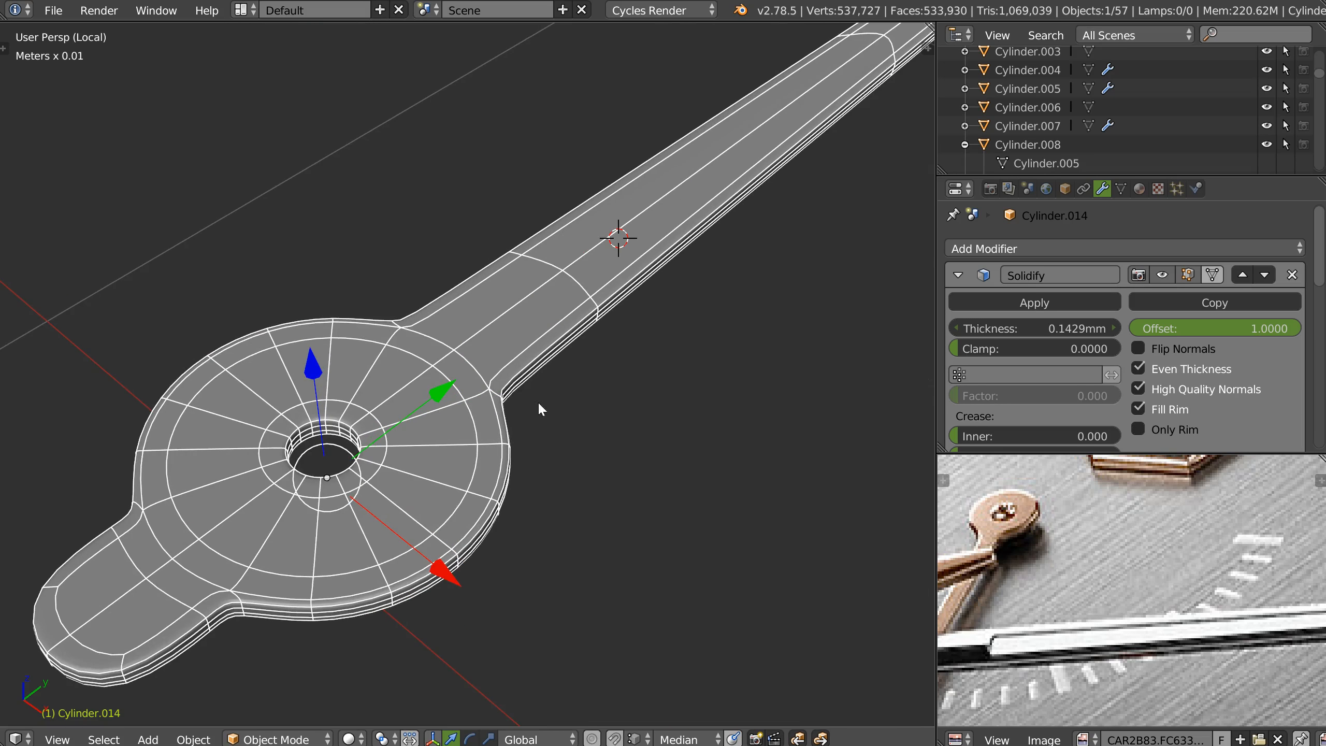
key(KP_3)
key(KP_7)
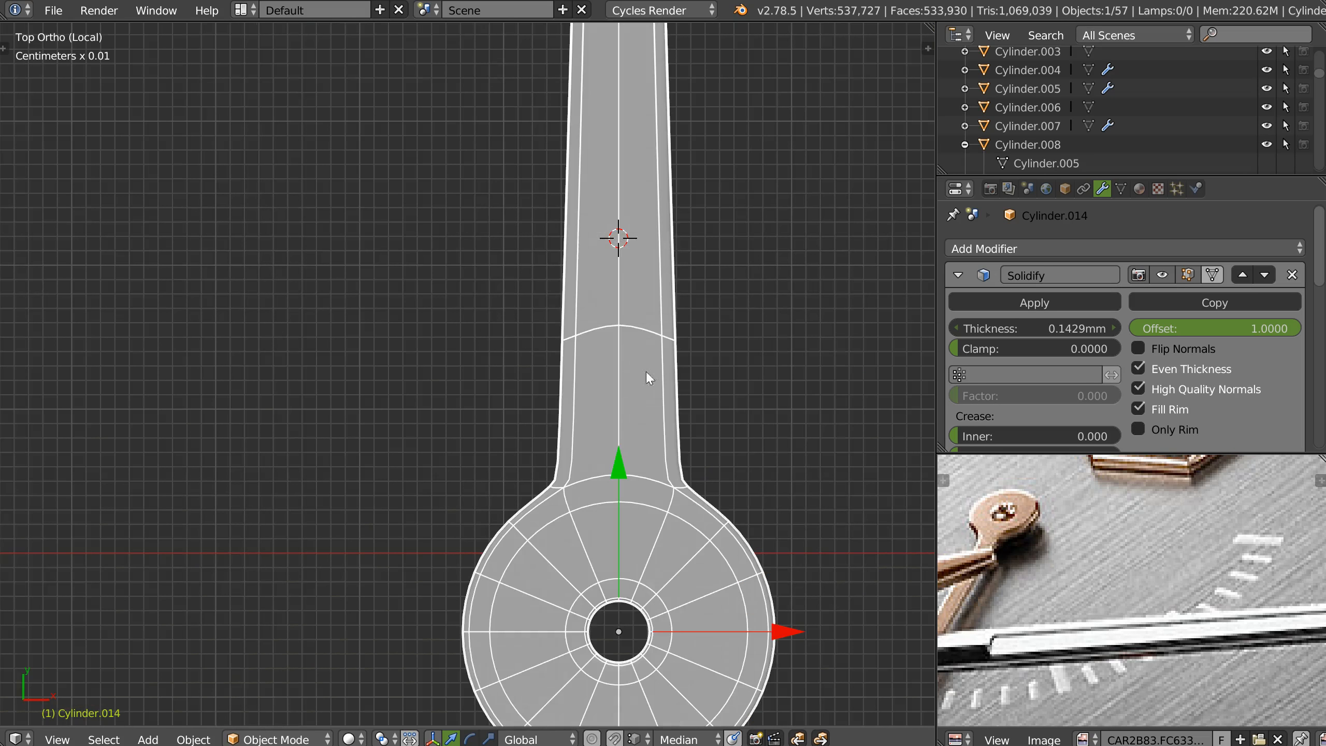
Dissolve the edge loop that runs along the inside of the hand's pointed tip in Edit Mode
key(Tab)
ctrl+middle_drag(493, 405, 600, 353)
click(546, 359)
shift+middle_drag(581, 149, 581, 421)
shift+middle_drag(553, 373, 504, 637)
shift+middle_drag(461, 94, 467, 249)
key(Tab)
click(394, 370)
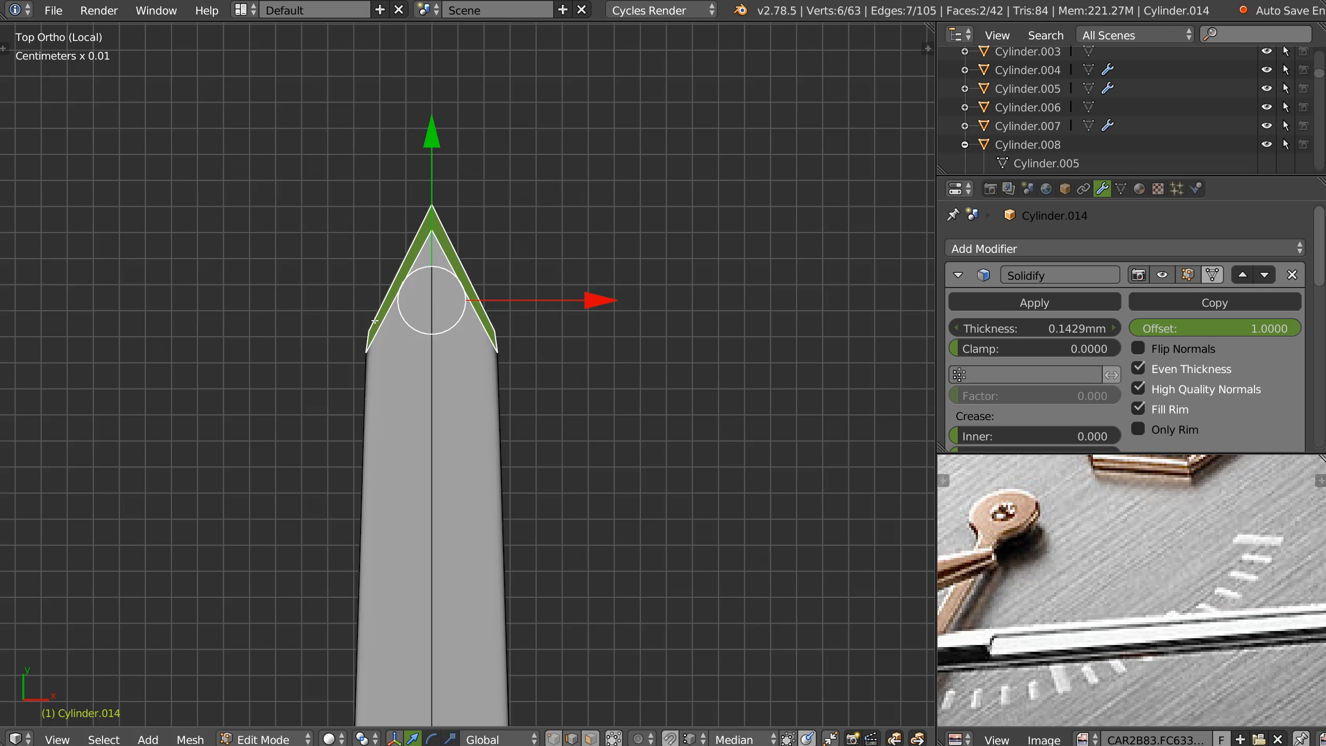
alt+right_click(390, 308)
key(ctrl+x)
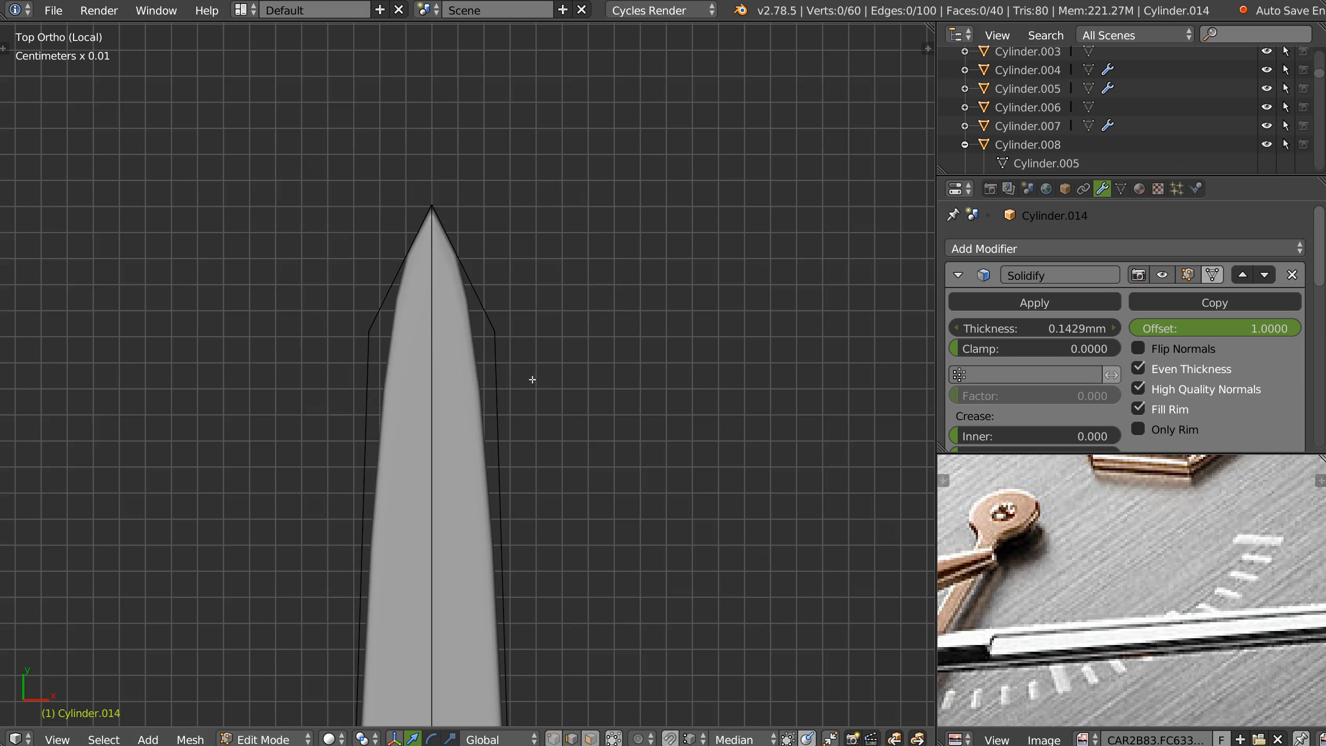
Cut a straight edge across the hand just below the two corners of its pointed tip
key(k)
click(495, 345)
click(254, 344)
key(space)
Connect the two corner vertices of the pointed tip with an edge across the hand
key(ctrl+Tab)
right_click(369, 330)
scroll(430, 365, up, 5)
shift+right_click(594, 281)
middle_drag(565, 328, 443, 294)
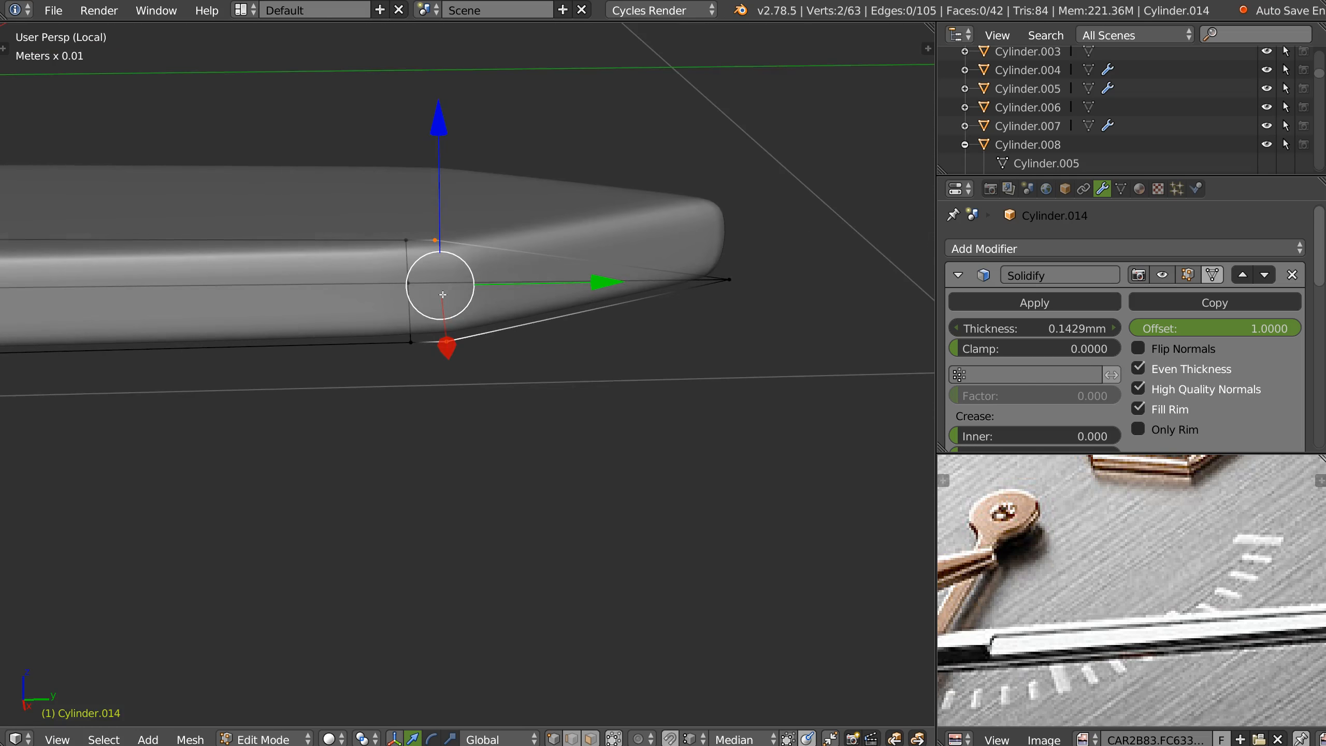
key(KP_7)
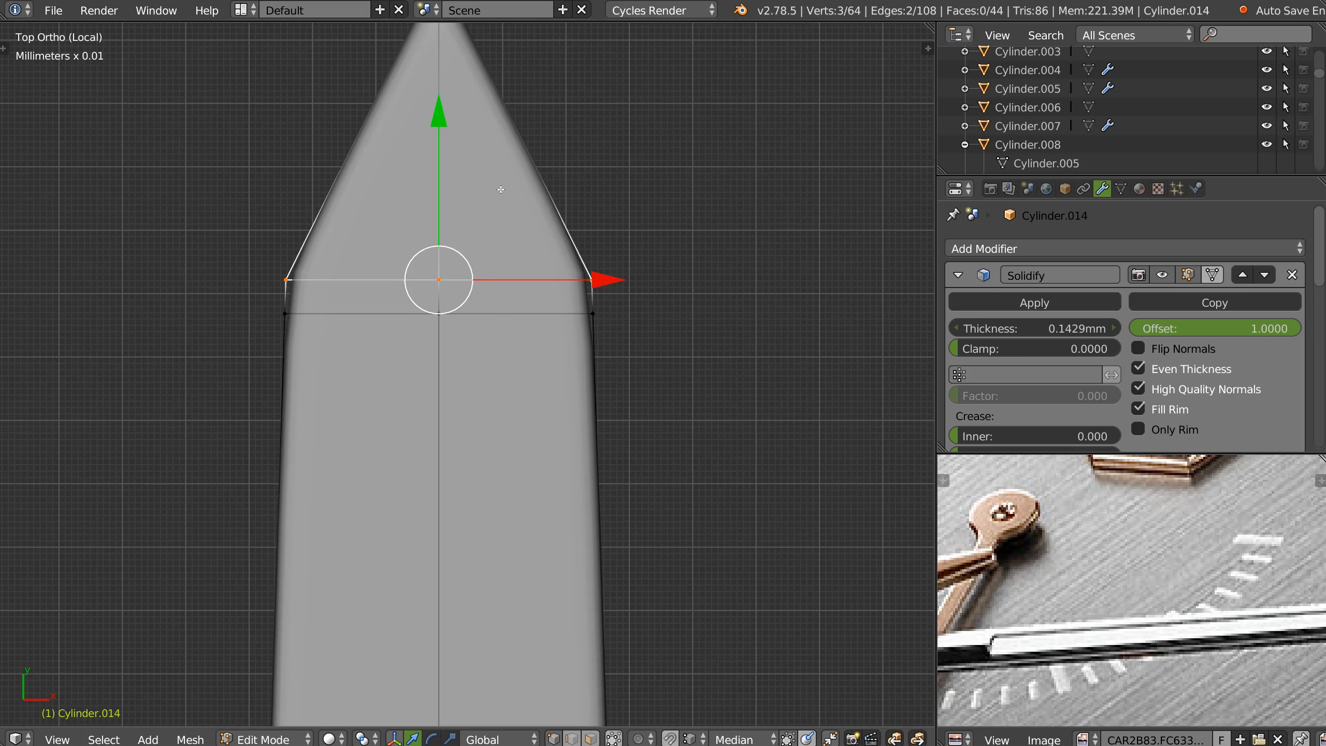
Turn off the hand's Solidify modifier in the viewport and switch to face selection
click(1164, 277)
scroll(700, 292, down, 2)
shift+middle_drag(635, 314, 585, 430)
key(ctrl+Tab)
click(503, 372)
Inset the eight top faces running from the hand's pointed tip down to the base of its arm
right_click(504, 325)
shift+right_click(511, 474)
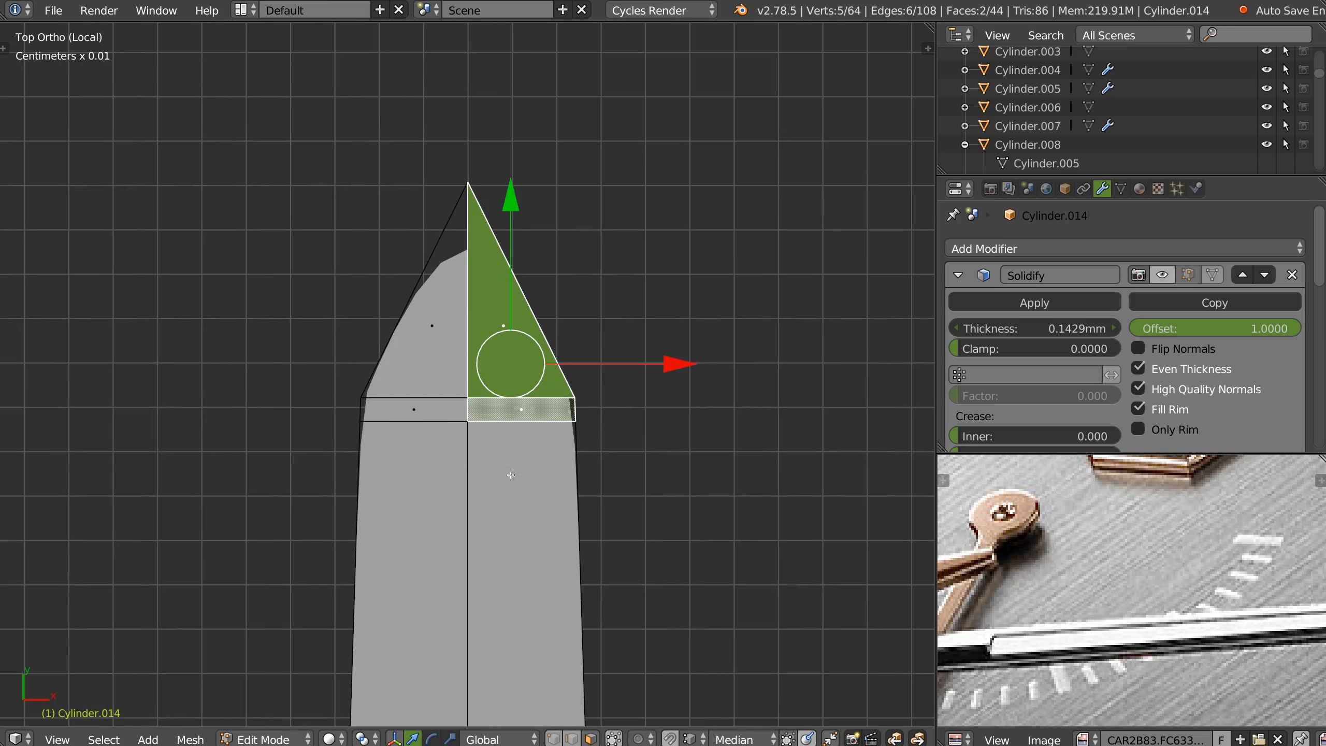
shift+right_click(435, 322)
shift+right_click(415, 413)
scroll(591, 367, down, 6)
shift+middle_drag(349, 517, 462, 189)
shift+right_click(579, 235)
shift+right_click(531, 240)
shift+middle_drag(579, 249, 524, 100)
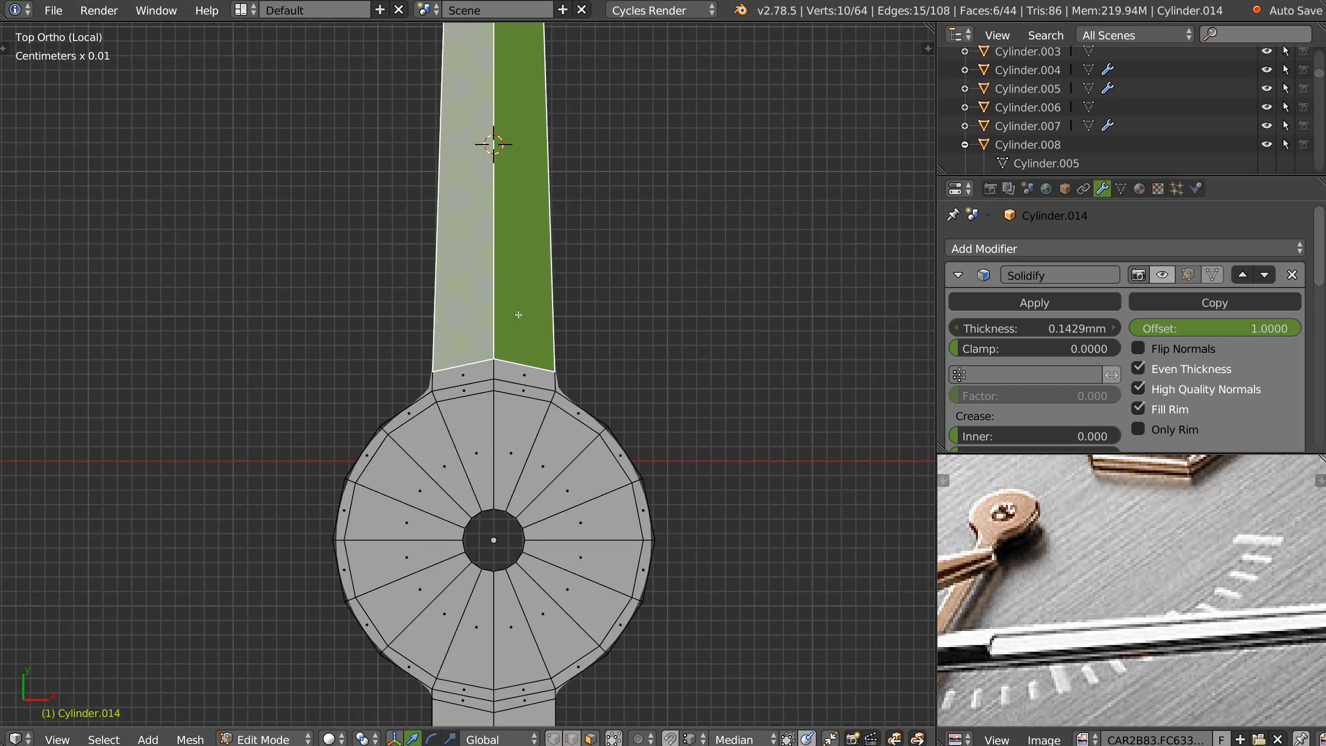
scroll(591, 317, up, 5)
shift+right_click(543, 344)
shift+right_click(397, 344)
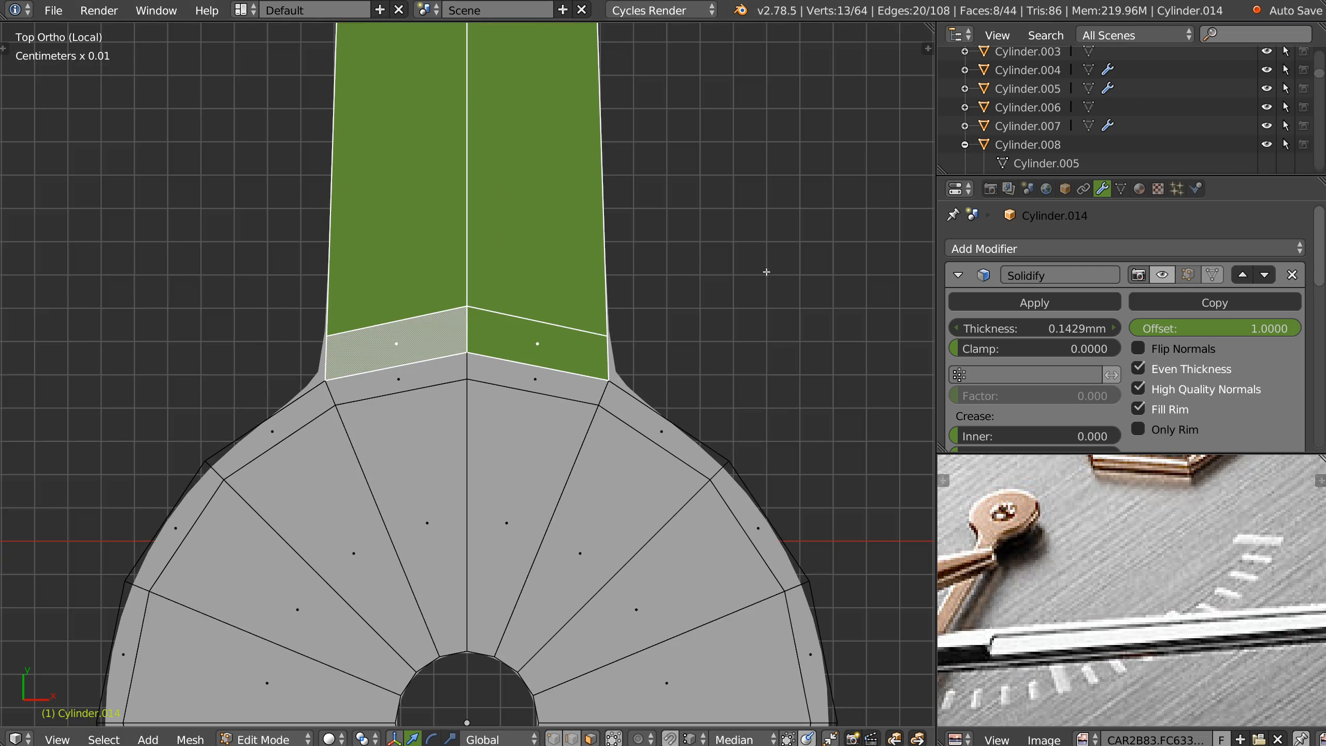
key(i)
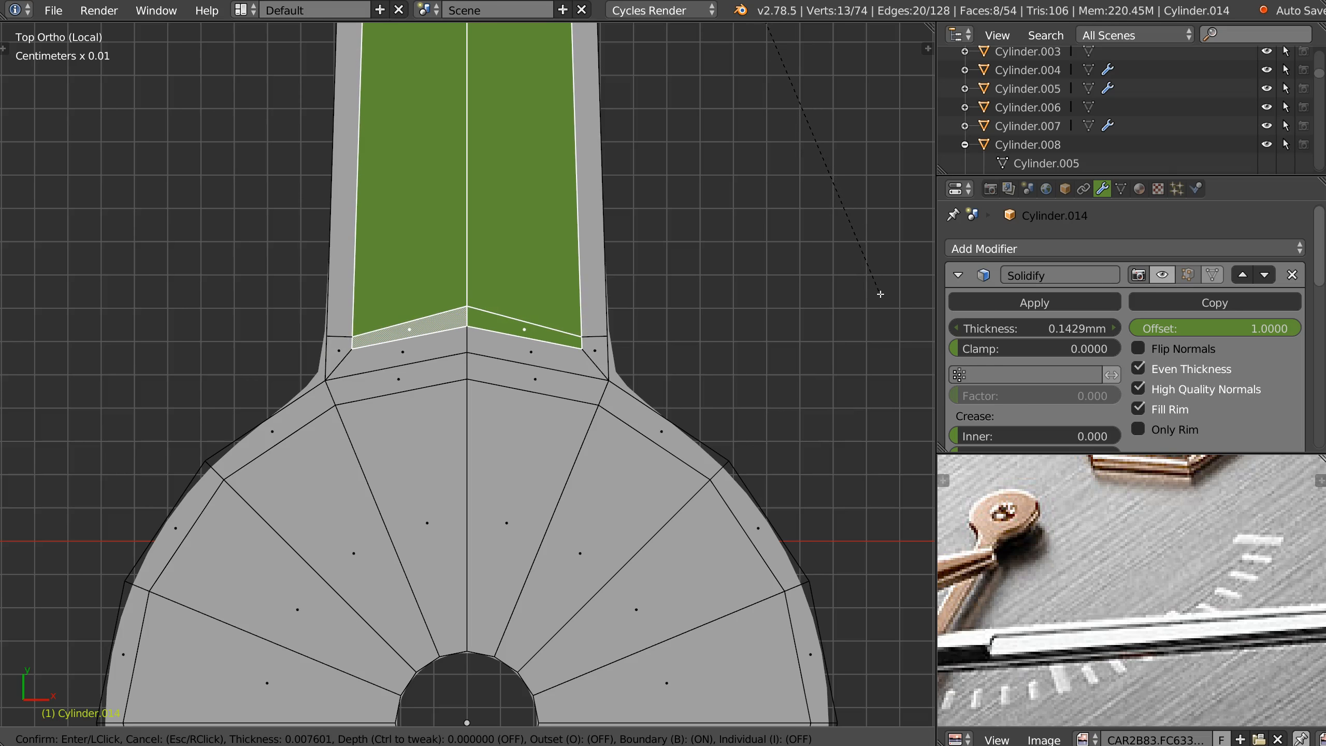
click(881, 295)
middle_drag(1193, 574, 1082, 713)
middle_drag(1111, 632, 1150, 460)
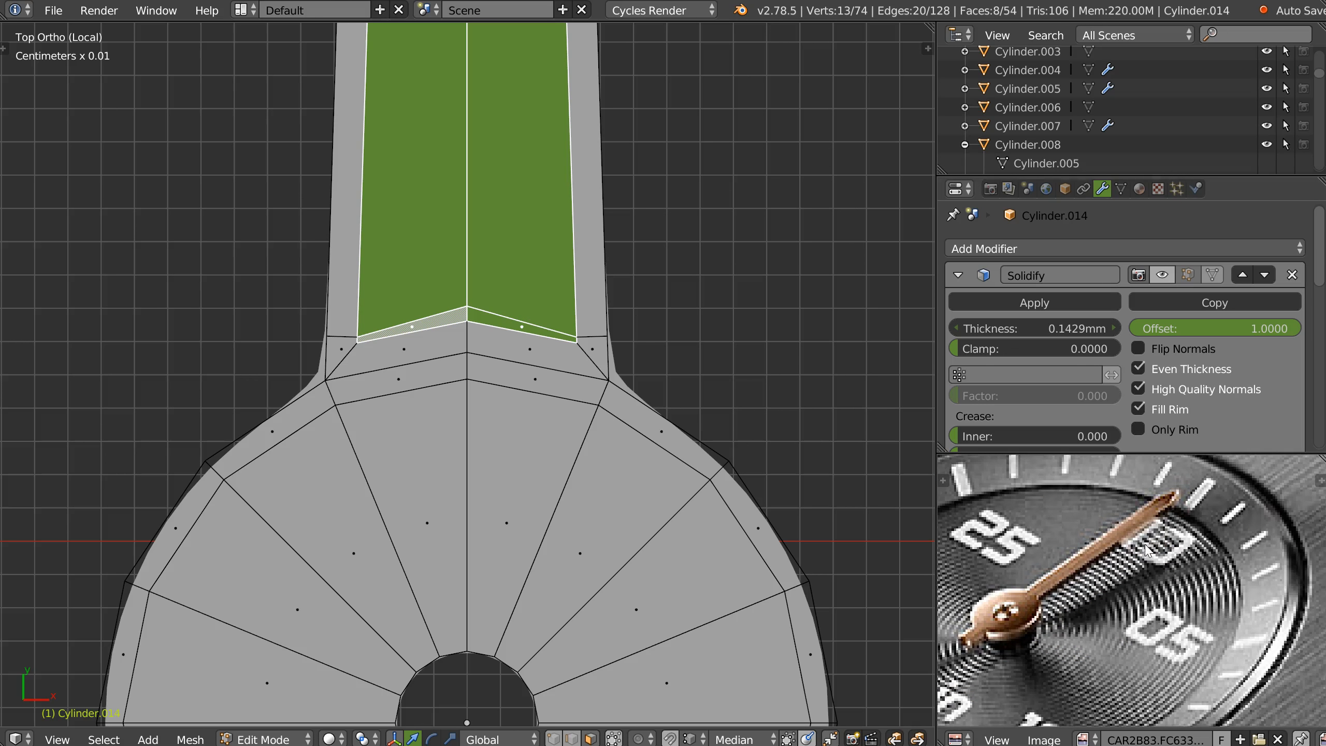
Dissolve the inset's lower border and diagonal corner edges at the base of the arm
key(ctrl+Tab)
key(2)
alt+click(378, 352)
shift+click(350, 353)
shift+click(591, 360)
key(ctrl+x)
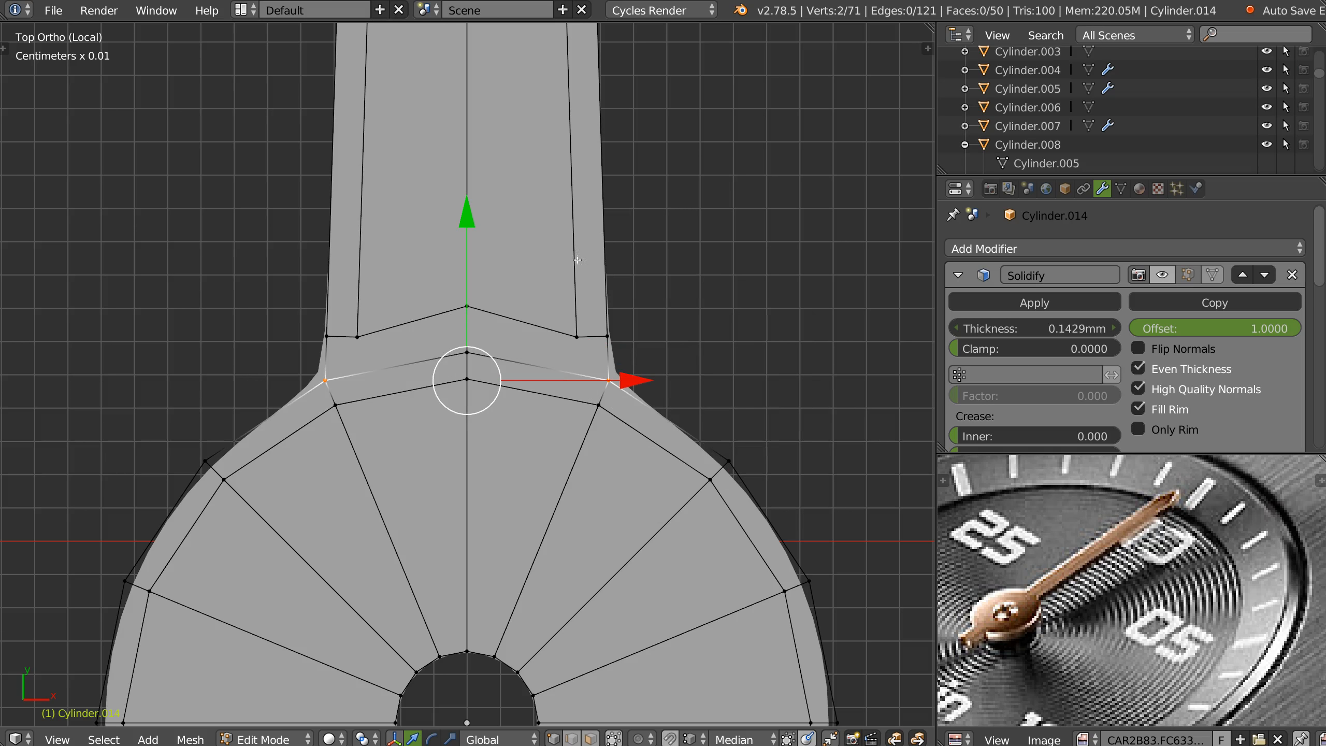
Cut an edge from the inset's +X corner at the arm's base to the nearest vertex of the disc's inner outline
key(k)
click(576, 336)
click(599, 403)
key(Return)
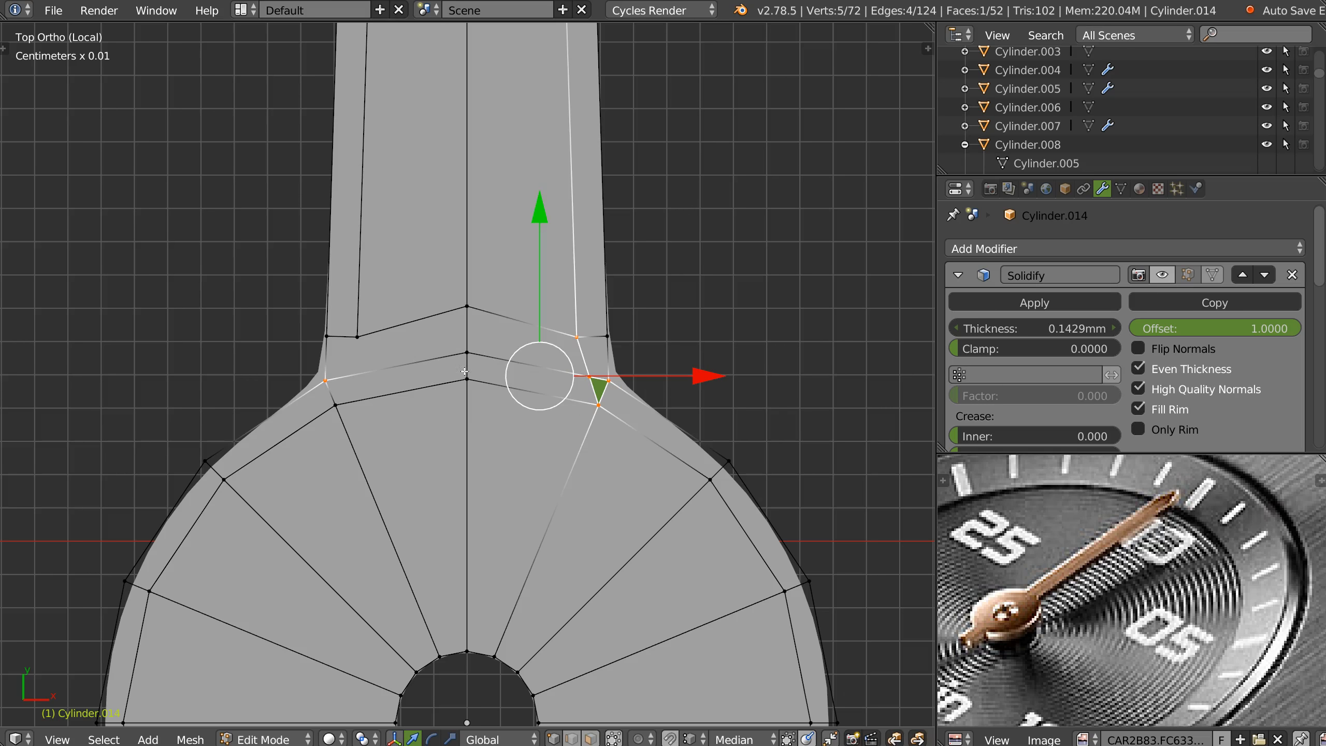
Merge the extra vertex of the cut with the disc outline vertex and move the merged vertex about 44 µm inward
click(598, 404)
shift+click(590, 377)
right_click(567, 377)
click(570, 511)
key(g)
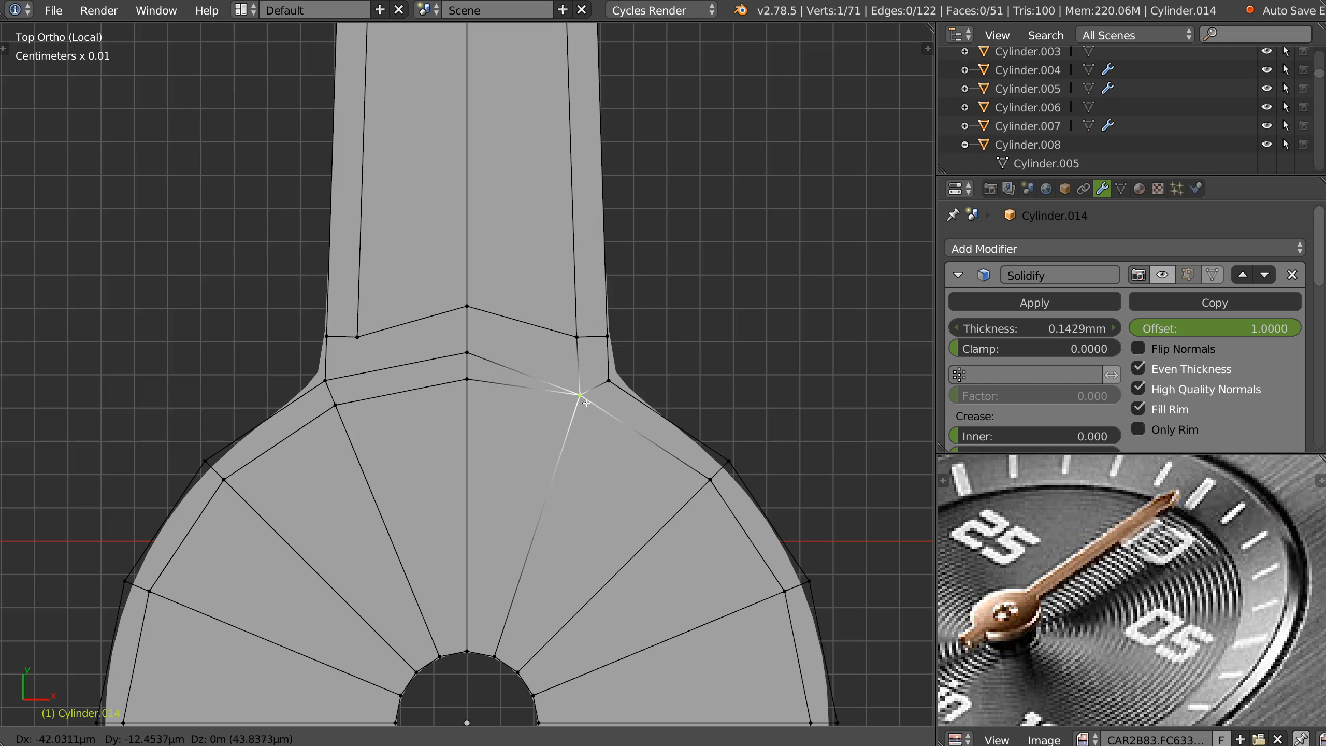
click(587, 402)
Merge the two vertices on the centreline where the arm meets the disc
click(475, 355)
key(g)
click(471, 384)
shift+middle_drag(623, 345, 577, 329)
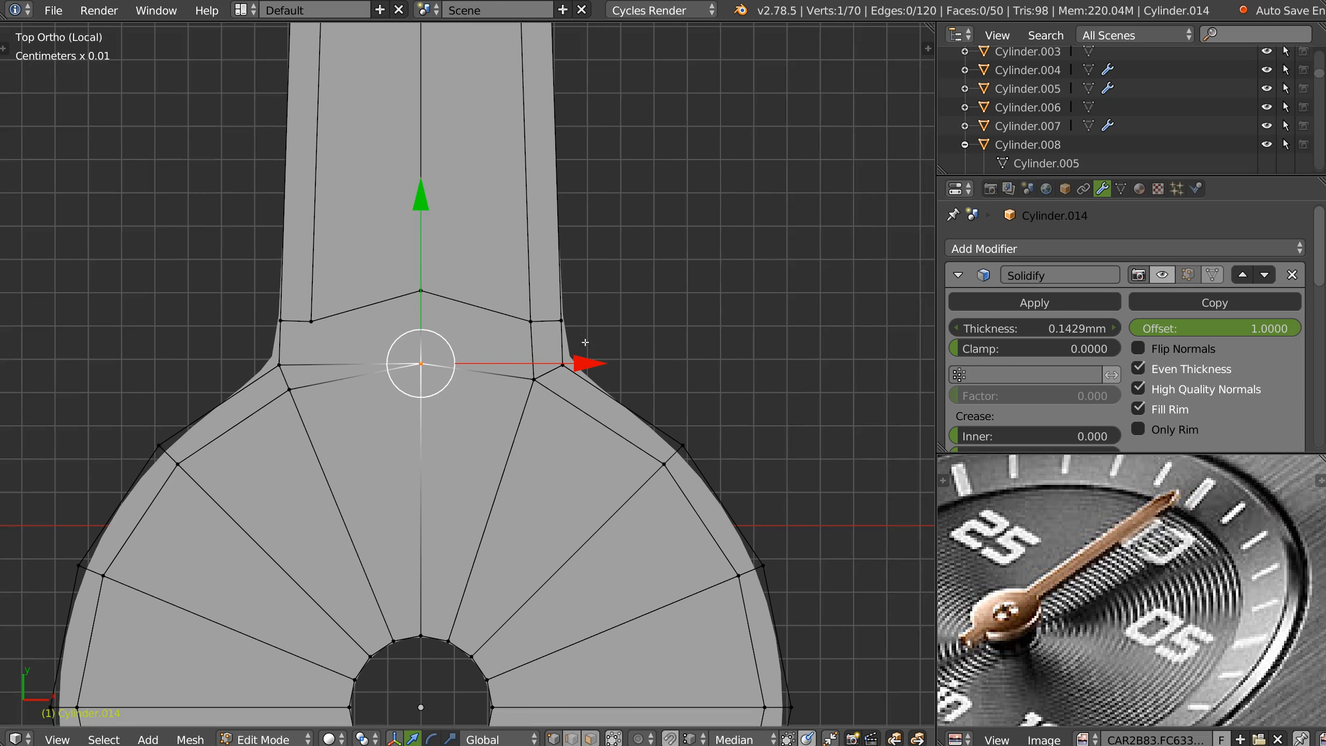
Move the middle vertex of the arm's base along Y until it is level with the inset corners
click(562, 316)
click(421, 291)
key(g)
key(y)
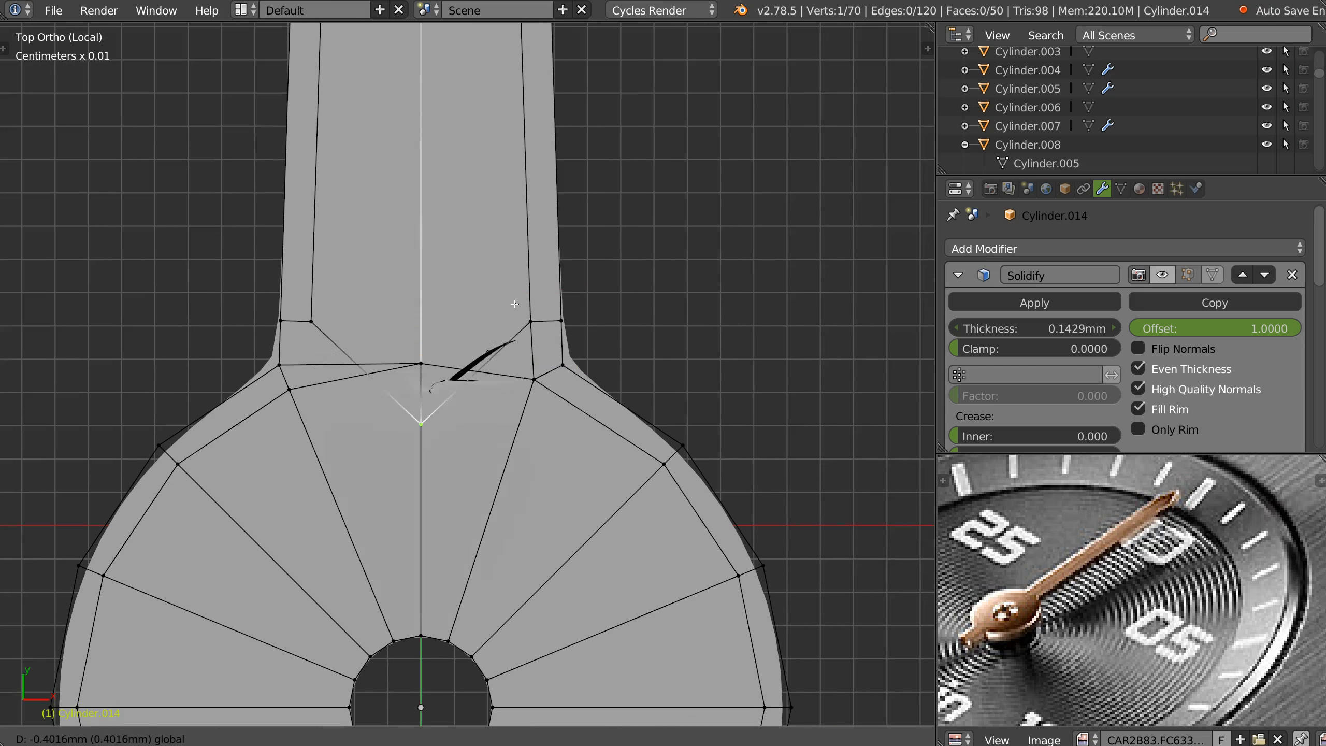
click(528, 326)
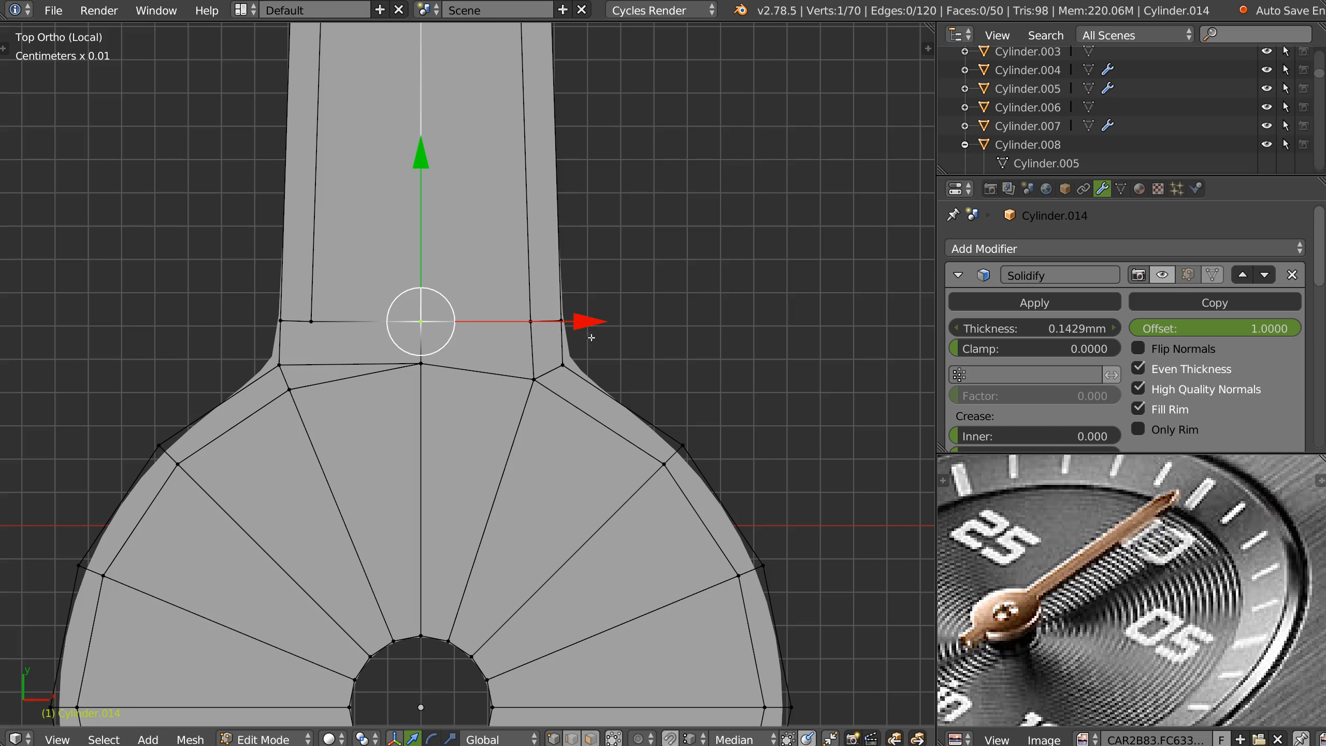
Add an edge line across the +X half of the band between the arm's base and the disc
shift+middle_drag(592, 337, 601, 323)
right_click(432, 347)
drag(432, 196, 506, 289)
key(k)
click(431, 337)
click(543, 335)
click(573, 328)
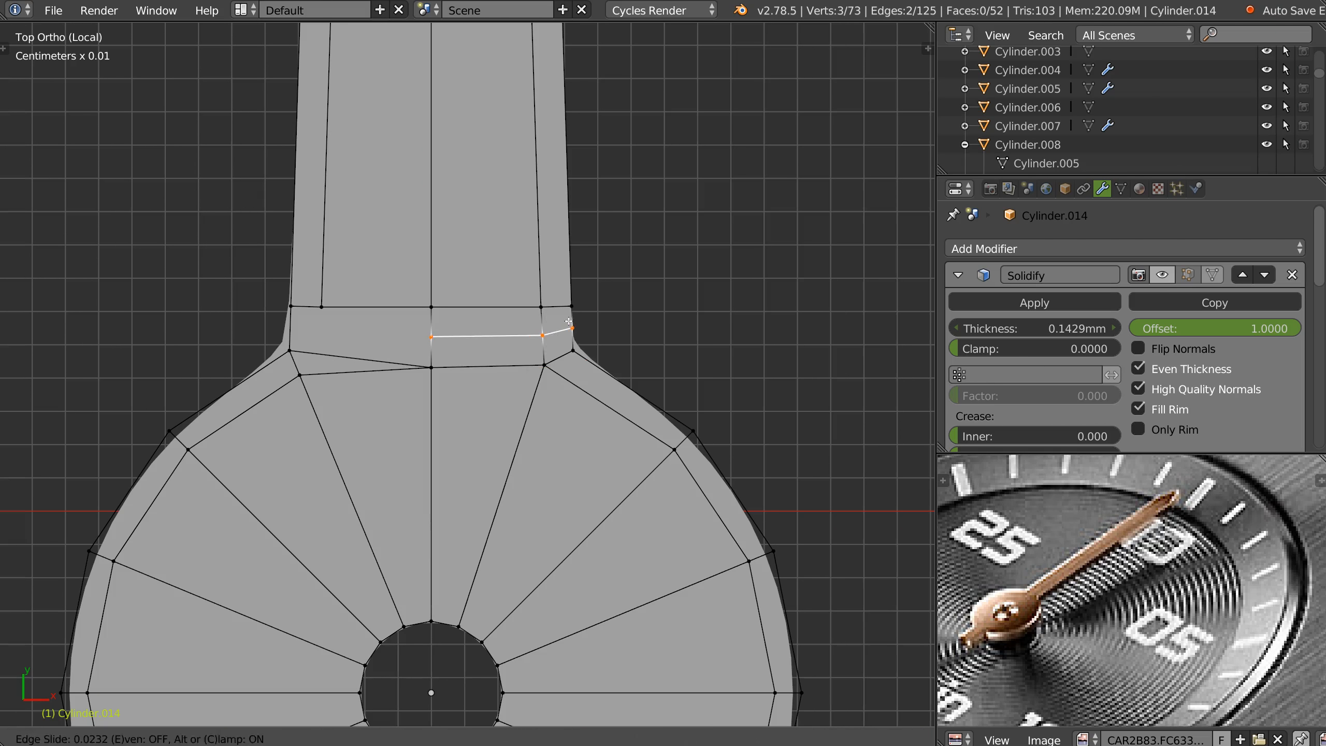
key(Return)
Shift the four vertices of the small face at the arm's +X base corner slightly inward along X
right_click(574, 326)
shift+right_click(555, 324)
shift+right_click(563, 313)
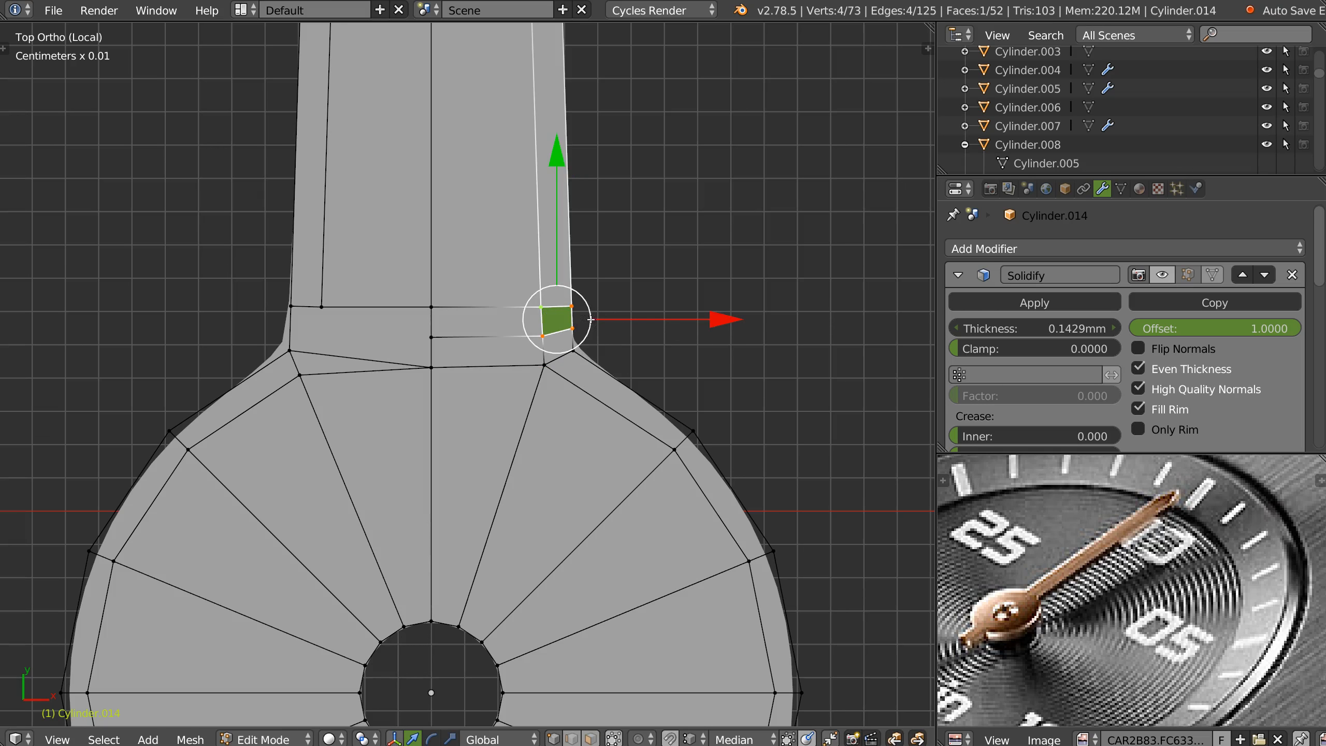
drag(716, 318, 666, 385)
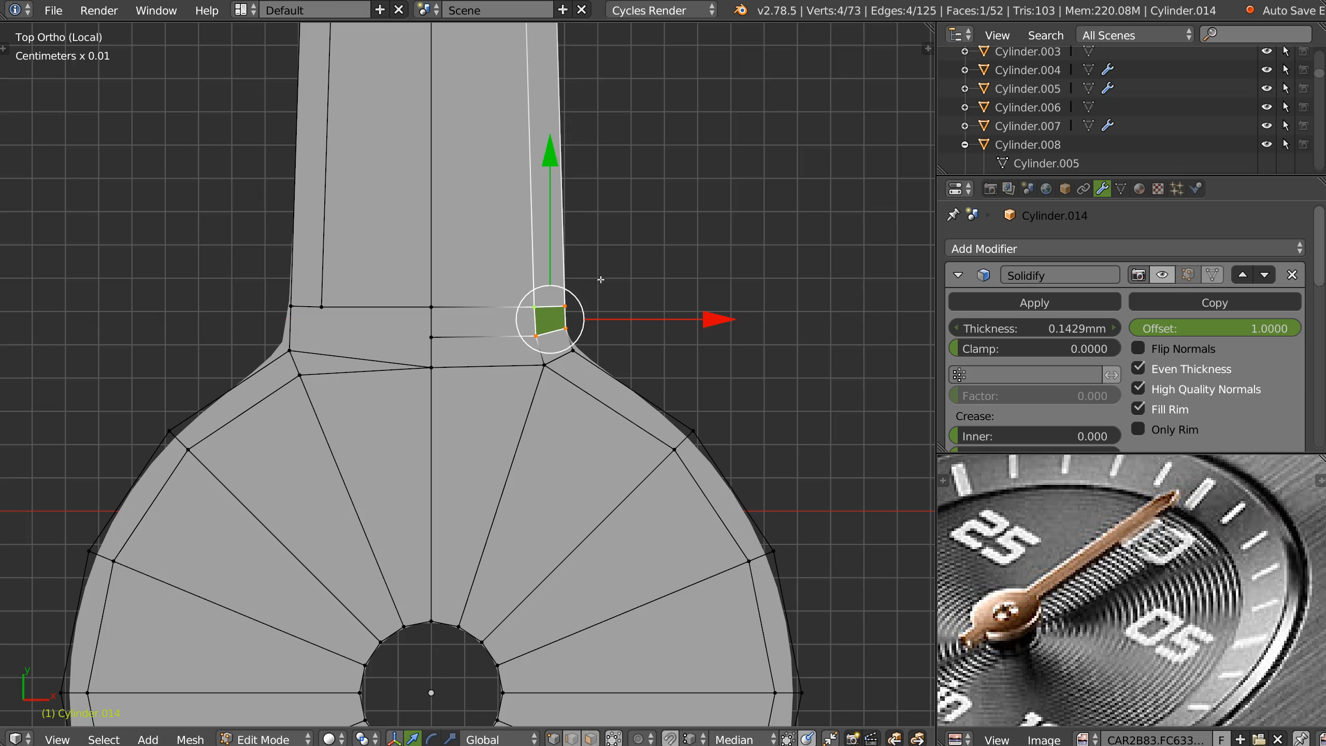
Add an edge loop around the disc's centre hole and slide it close to the hole's rim
scroll(601, 279, down, 1)
scroll(572, 313, down, 2)
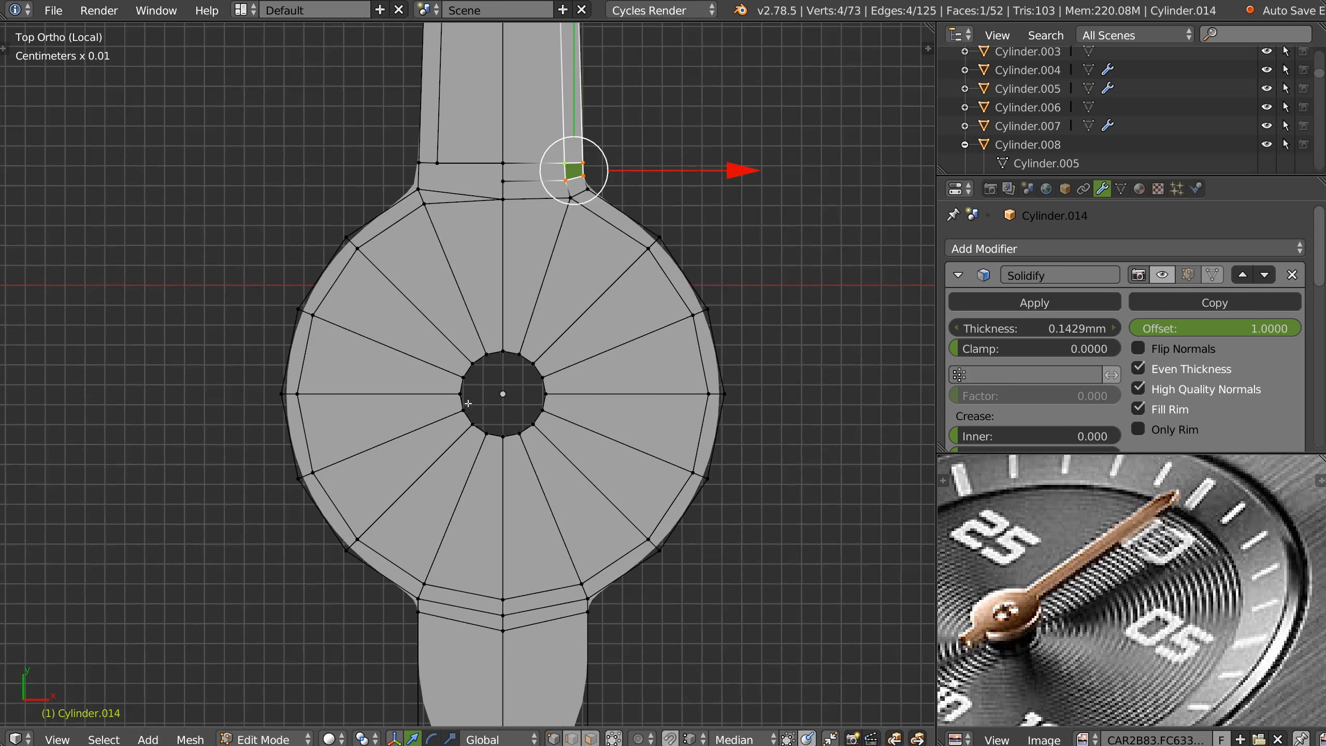
scroll(468, 403, up, 1)
key(ctrl+r)
click(601, 368)
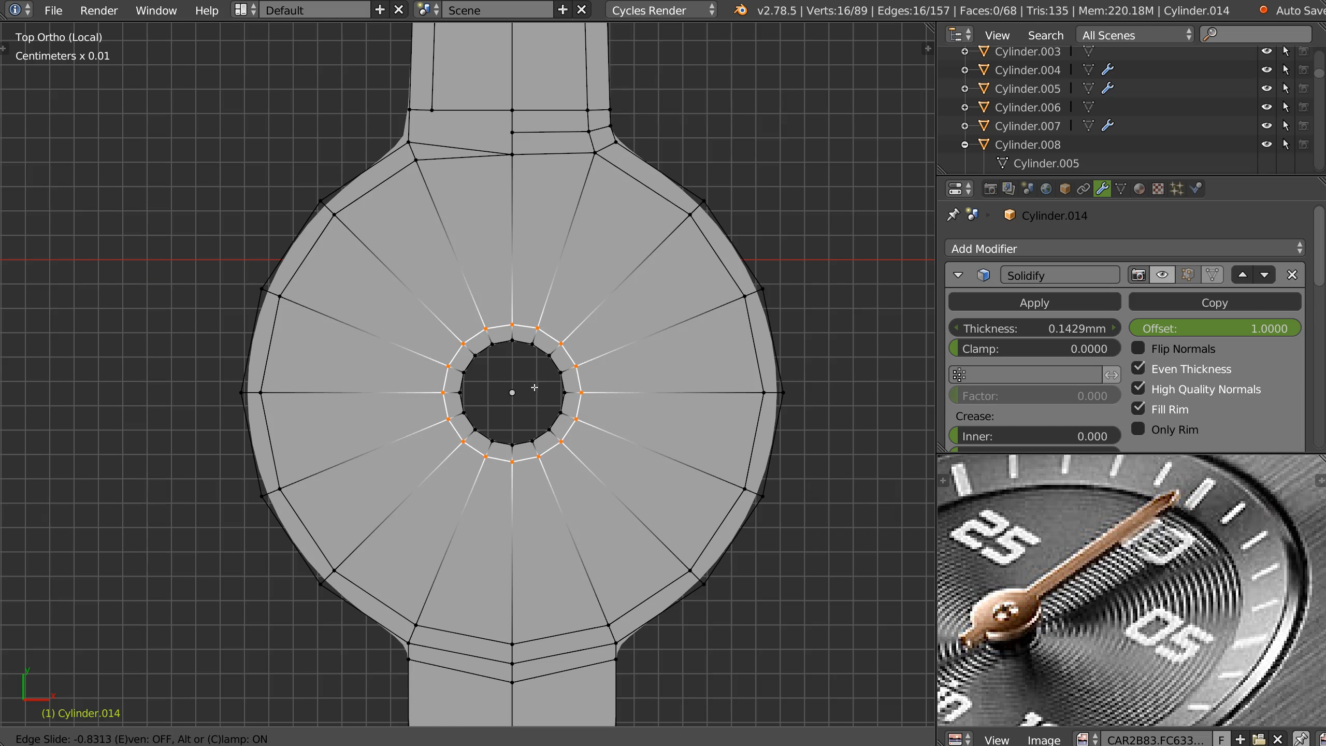
click(528, 388)
Inset the six faces of the hand's tail and its two neck bands by about 0.0046
shift+middle_drag(548, 703, 611, 326)
key(ctrl+Tab)
key(3)
right_click(539, 485)
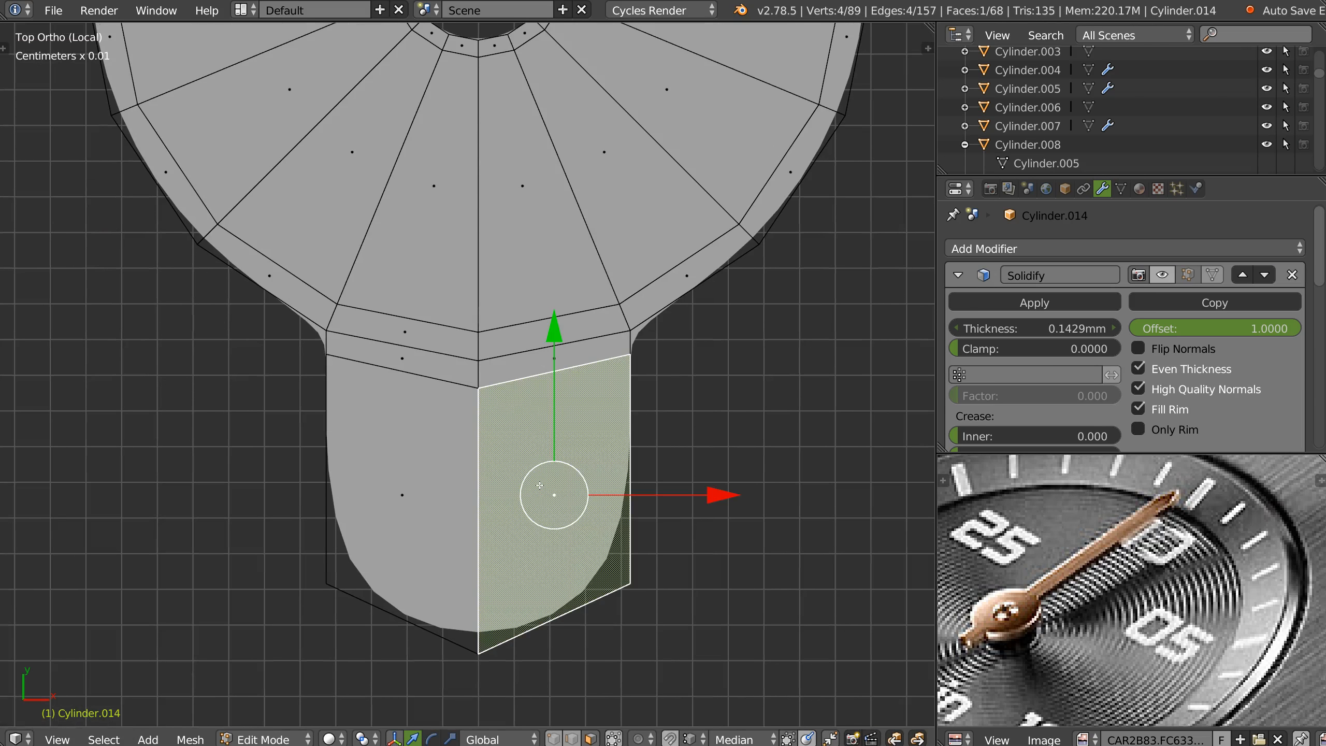
shift+right_click(410, 489)
shift+right_click(552, 361)
shift+right_click(551, 334)
shift+right_click(412, 335)
shift+right_click(421, 364)
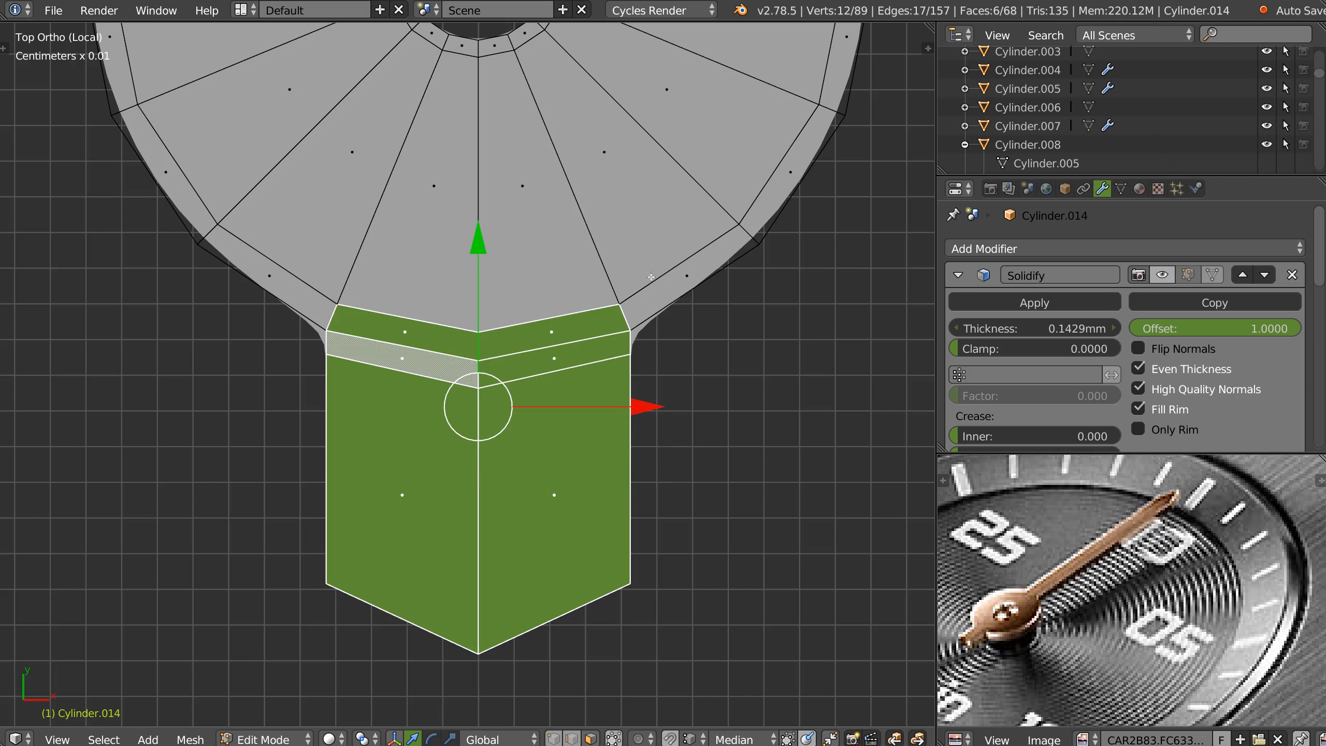
key(i)
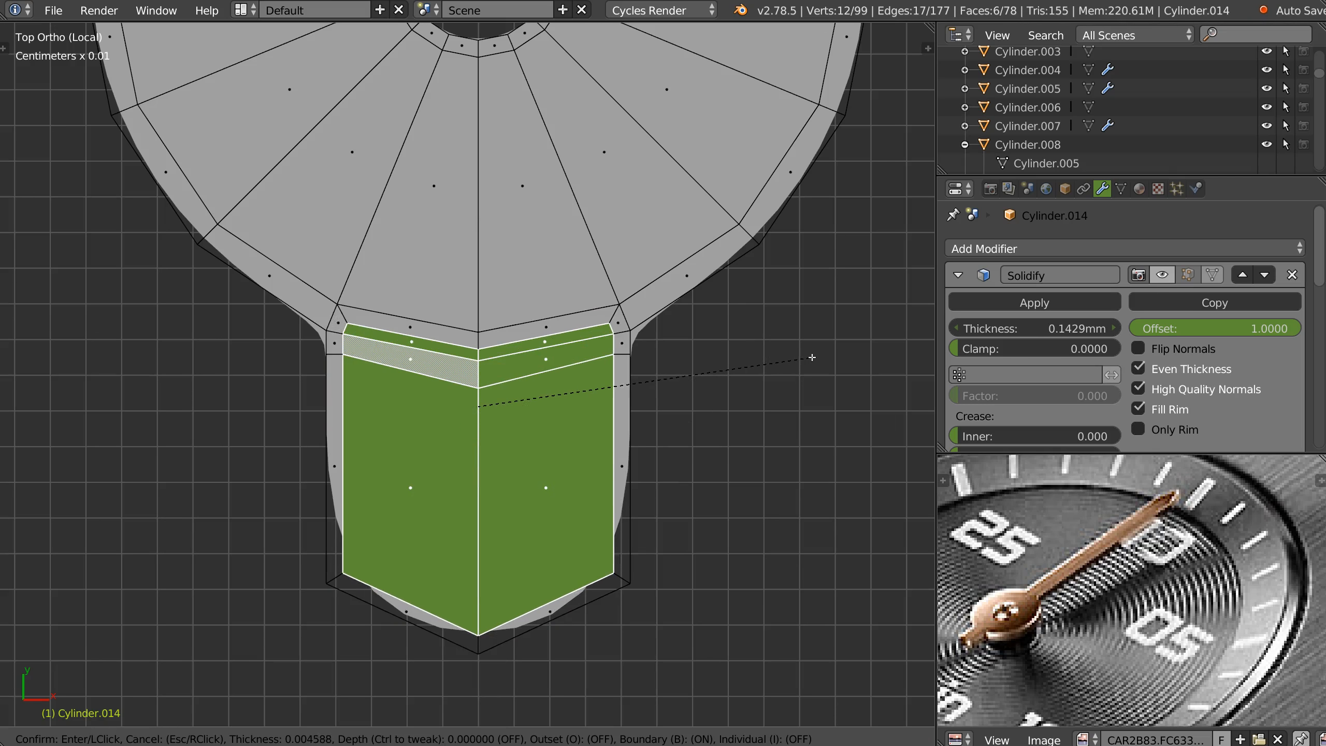
click(811, 359)
Merge the two inset vertices near the tail's +X neck corner into the disc ring's corner vertex
ctrl+middle_drag(623, 369, 611, 316)
key(ctrl+Tab)
key(1)
right_click(621, 309)
key(g)
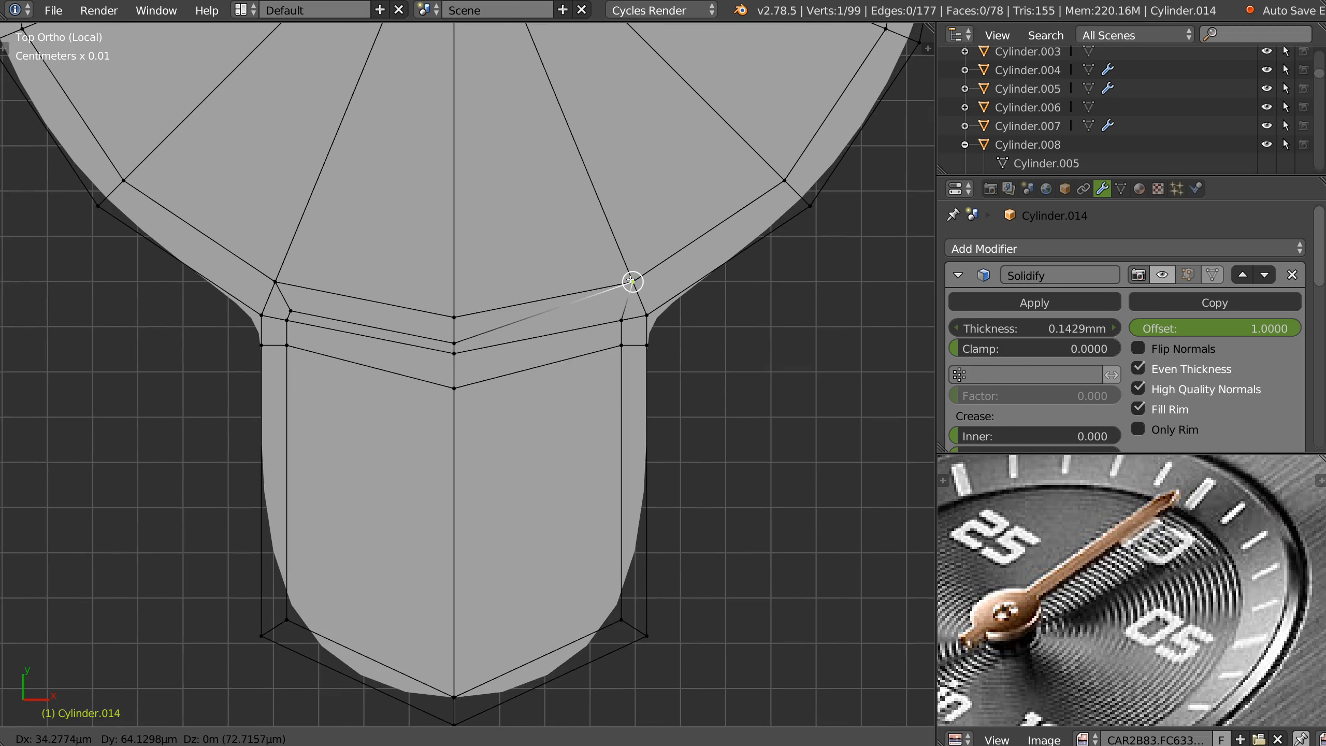
click(631, 284)
right_click(627, 321)
key(g)
click(636, 285)
Merge the two middle vertices below the ring's centre vertex at the tail's neck into that vertex
right_click(454, 344)
key(g)
click(454, 319)
right_click(449, 363)
key(g)
click(454, 319)
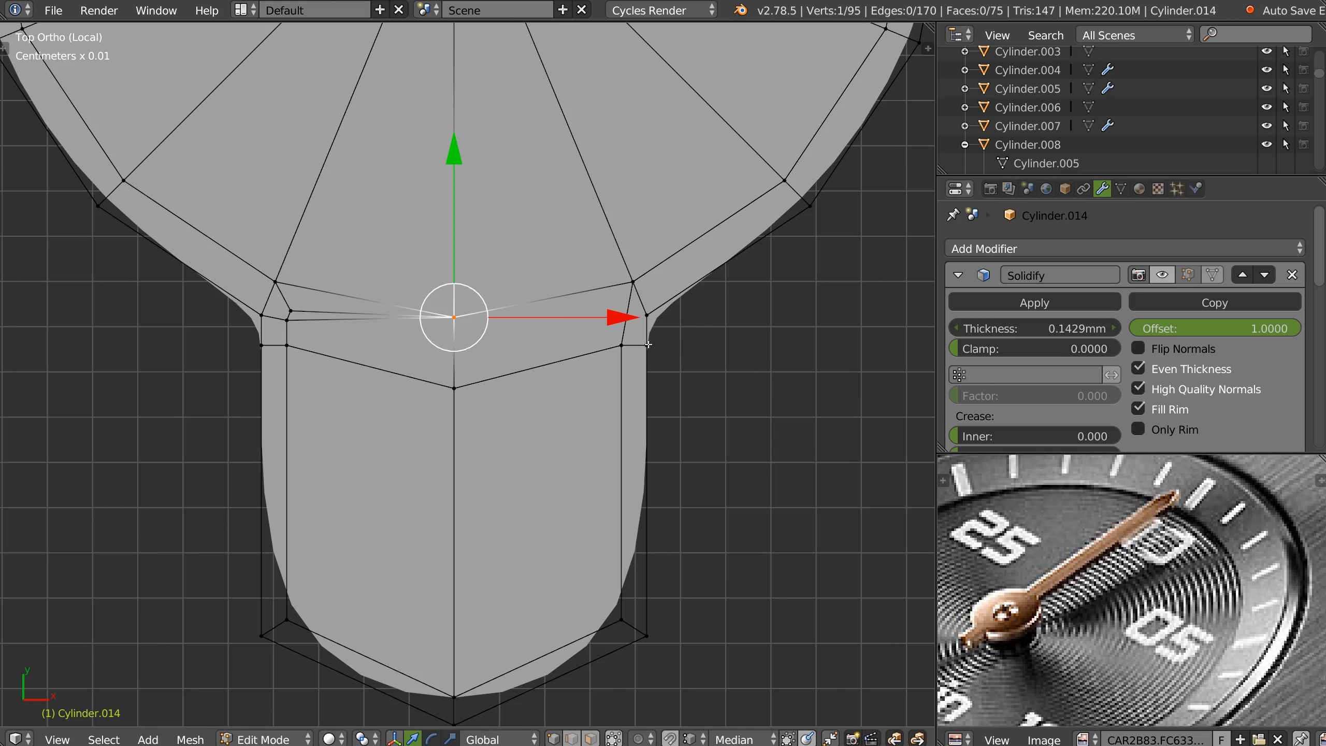
Move the outer vertex at the tail's +X neck diagonally outward and level the ring's middle vertex with the corner vertex along Y
right_click(648, 316)
key(g)
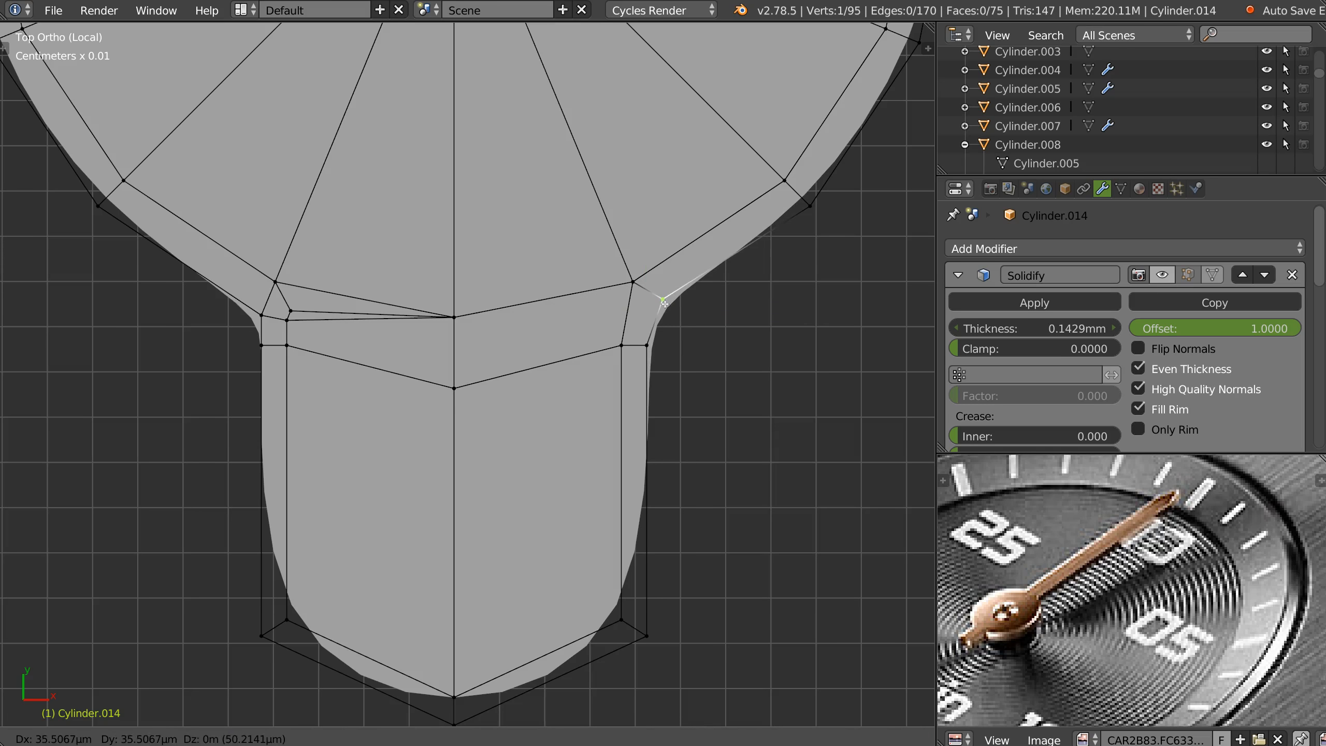
click(663, 300)
right_click(444, 319)
key(g)
key(y)
click(634, 284)
Add a centred edge loop across the tail's neck and shift its +X end edge about 9 µm inward along X
key(ctrl+r)
click(645, 319)
right_click(673, 340)
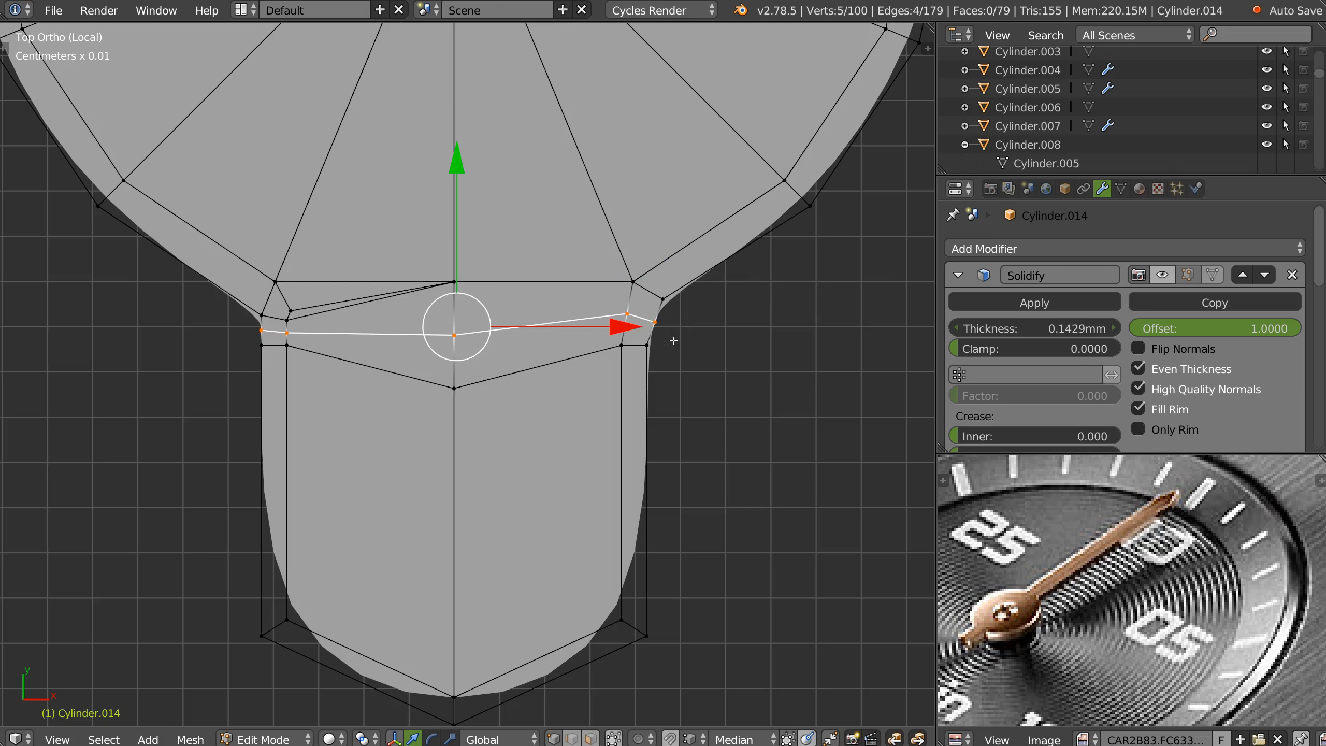
right_click(636, 318)
key(g)
key(x)
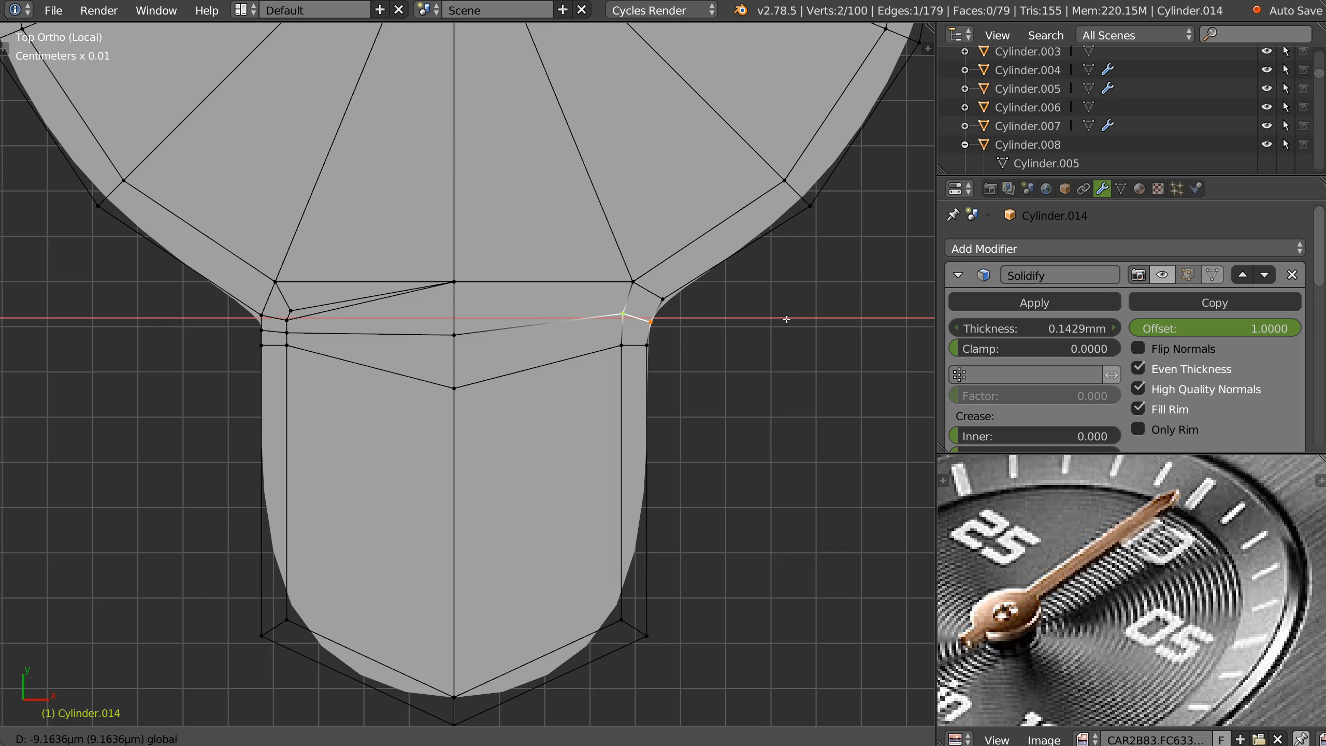
click(786, 319)
Bevel the tail's +X end corner edge with two segments, offset about 0.018, and move it about 58 µm toward -Y
shift+middle_drag(677, 307, 683, 236)
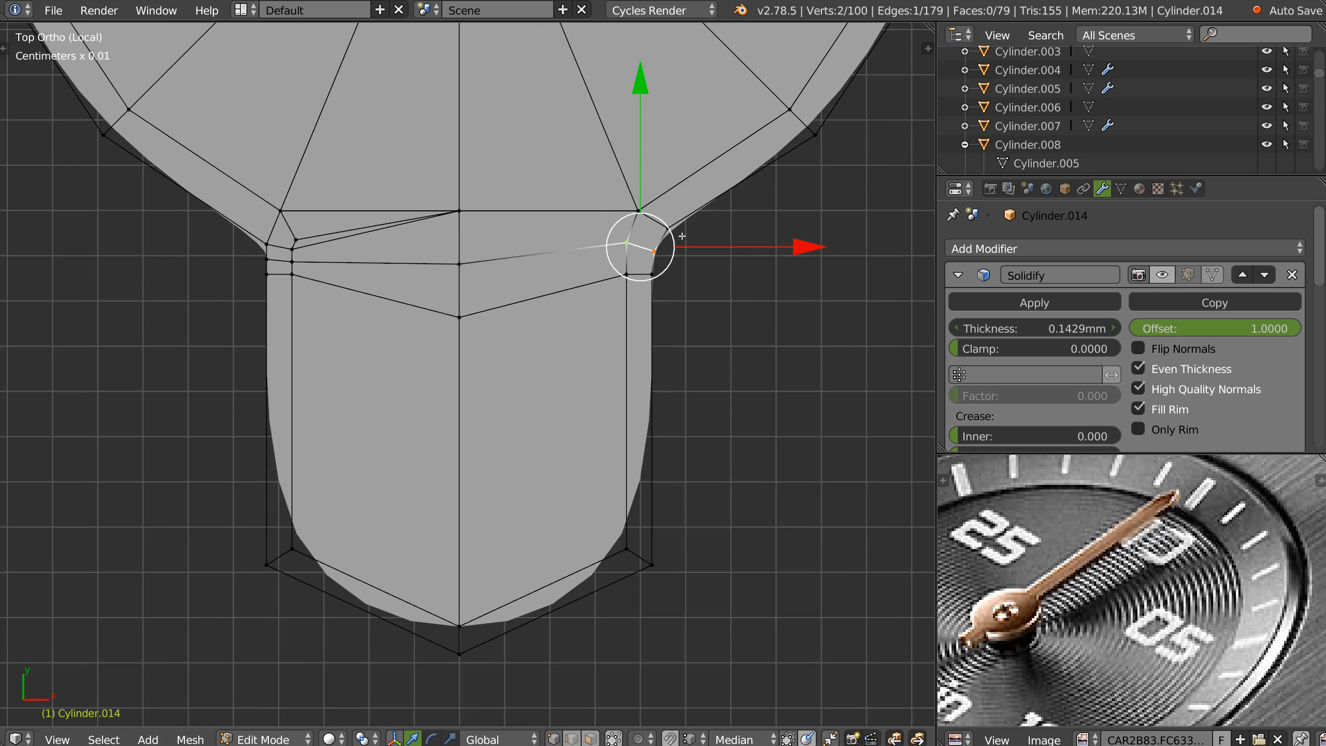
right_click(634, 554)
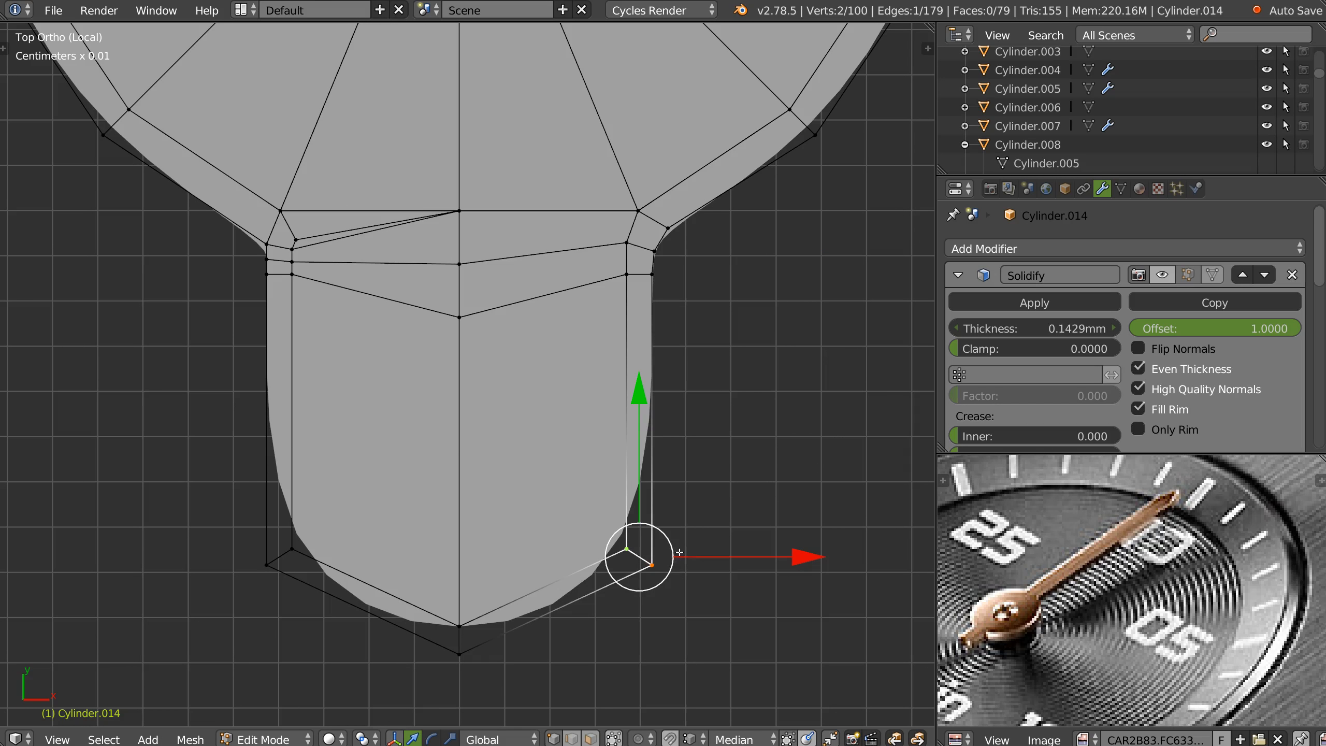
key(ctrl+b)
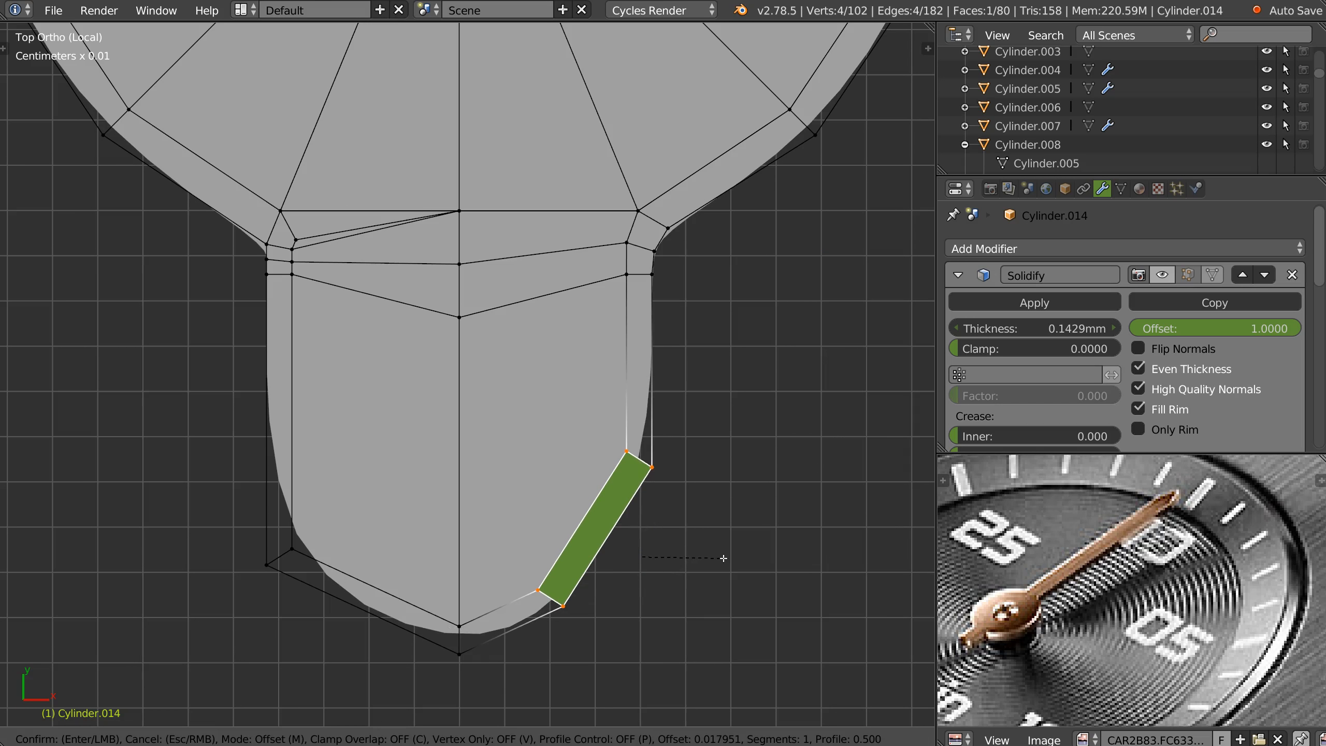
scroll(721, 558, up, 1)
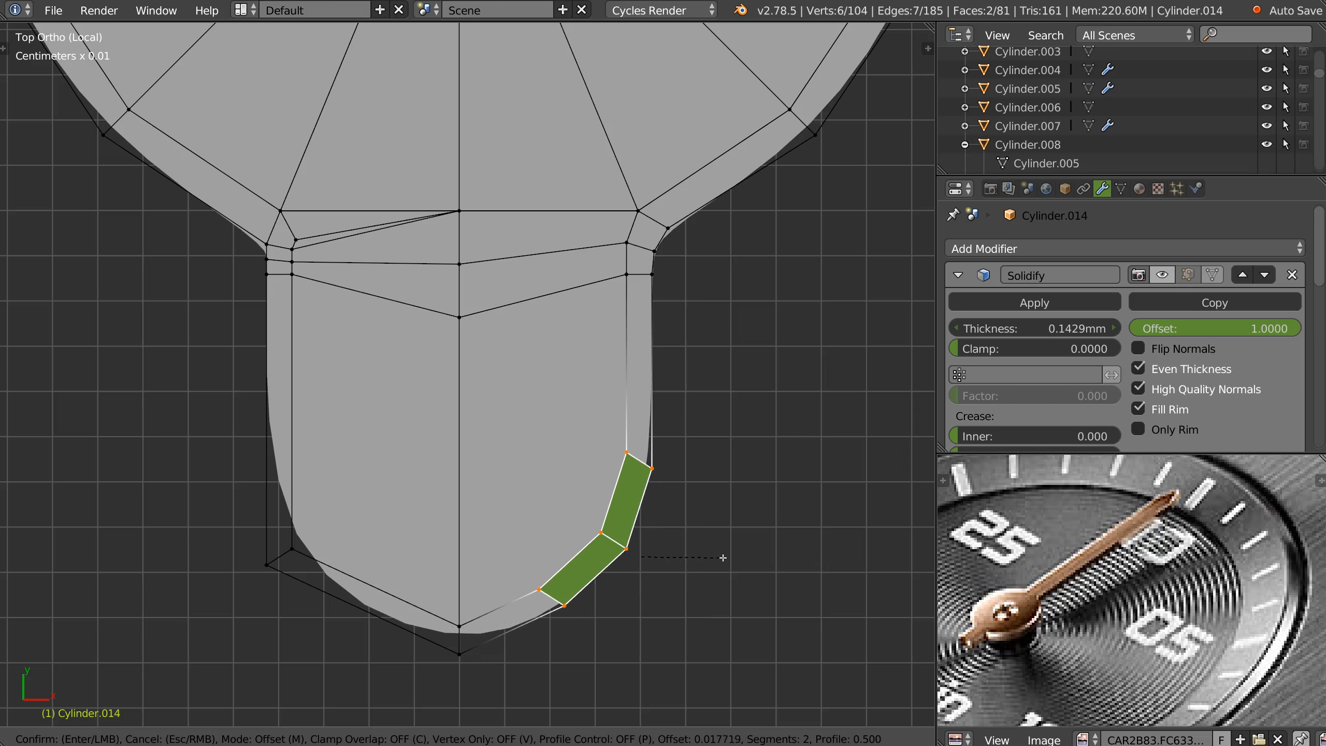
click(725, 556)
key(g)
key(y)
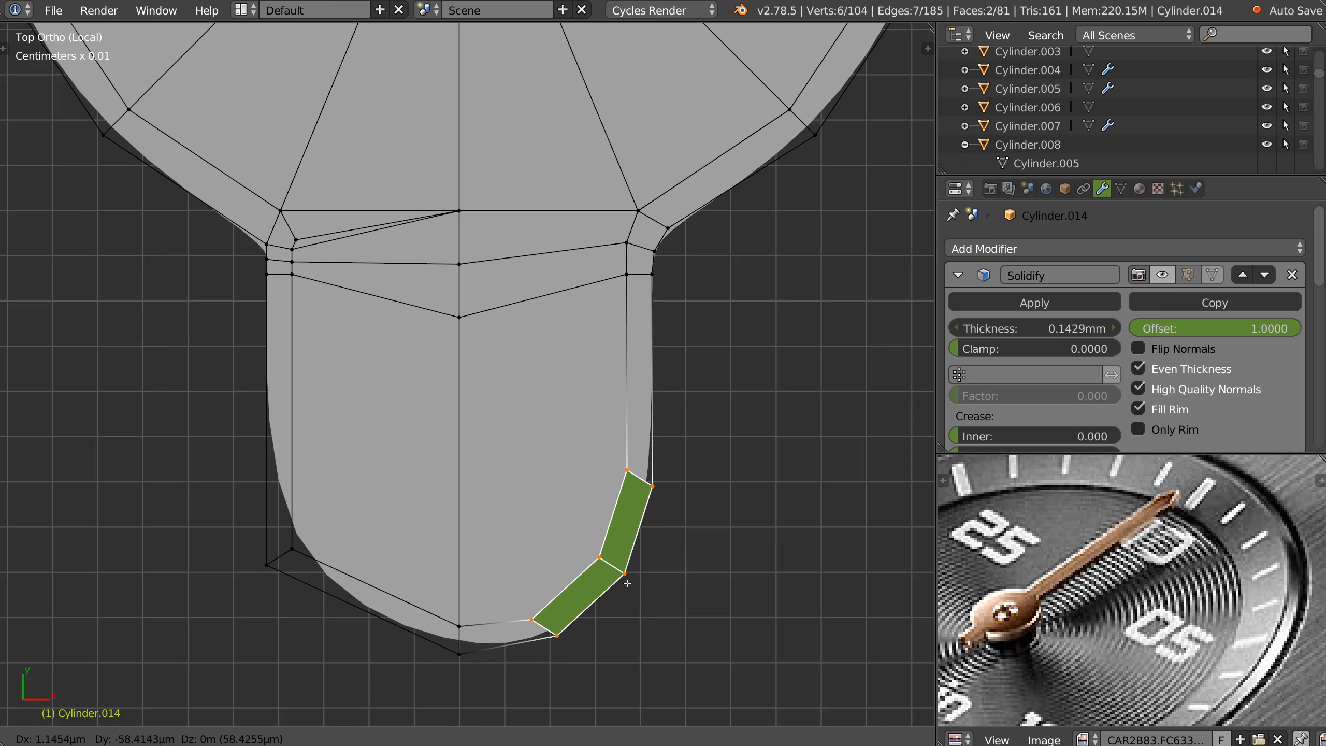
click(627, 583)
Rotate the two outer edges of the beveled tail corner so they run across the rounded outline
right_click(543, 628)
key(r)
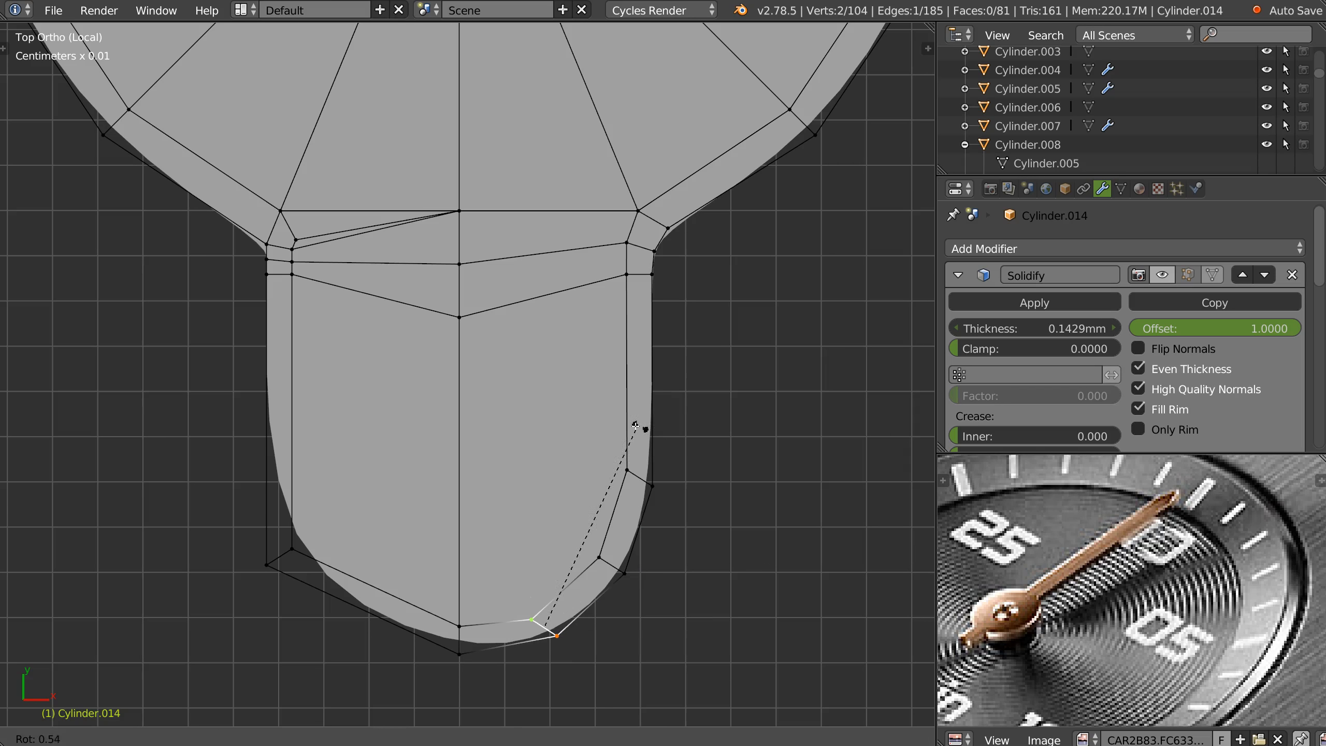
click(689, 520)
right_click(640, 478)
key(r)
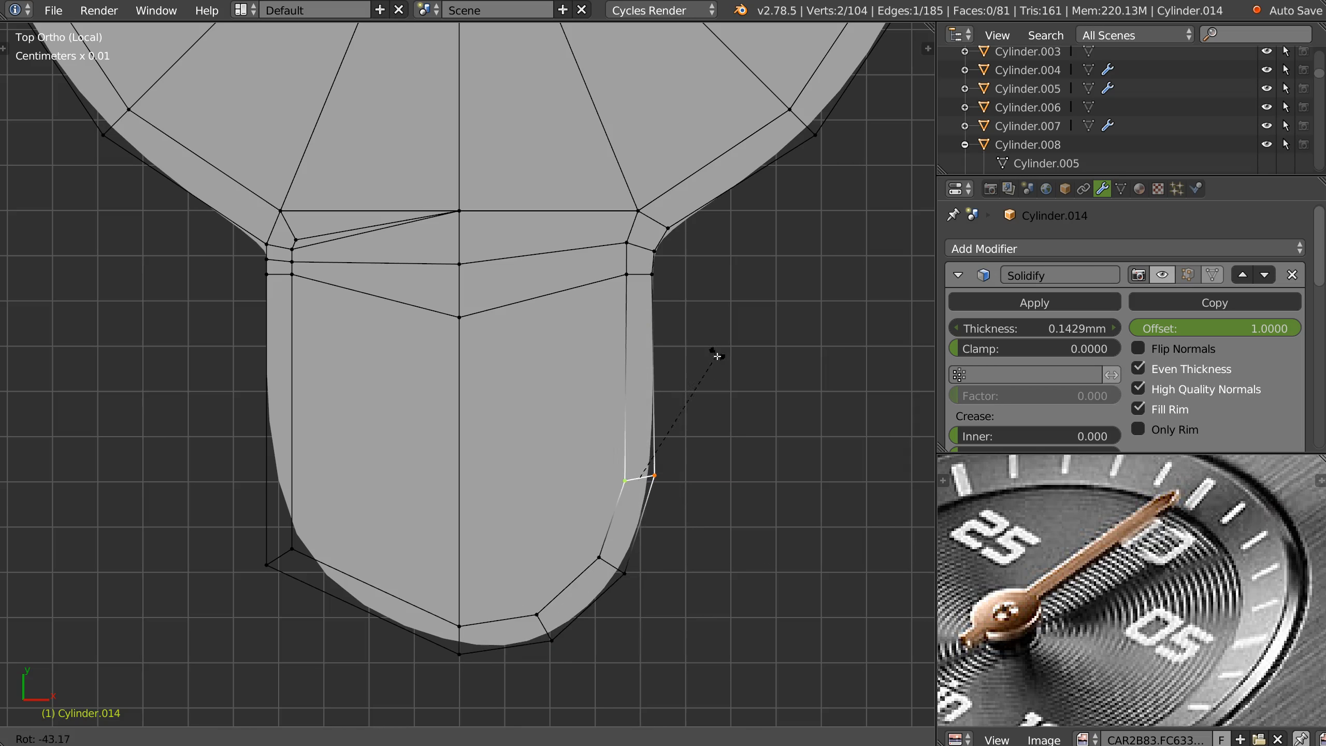
click(730, 396)
Move the middle vertices of the edge rows across the tail's neck along Y, levelling the lower two with the +X inset vertices
shift+middle_drag(626, 324, 639, 332)
right_click(471, 272)
key(g)
key(y)
click(639, 253)
right_click(471, 325)
key(g)
key(y)
click(641, 290)
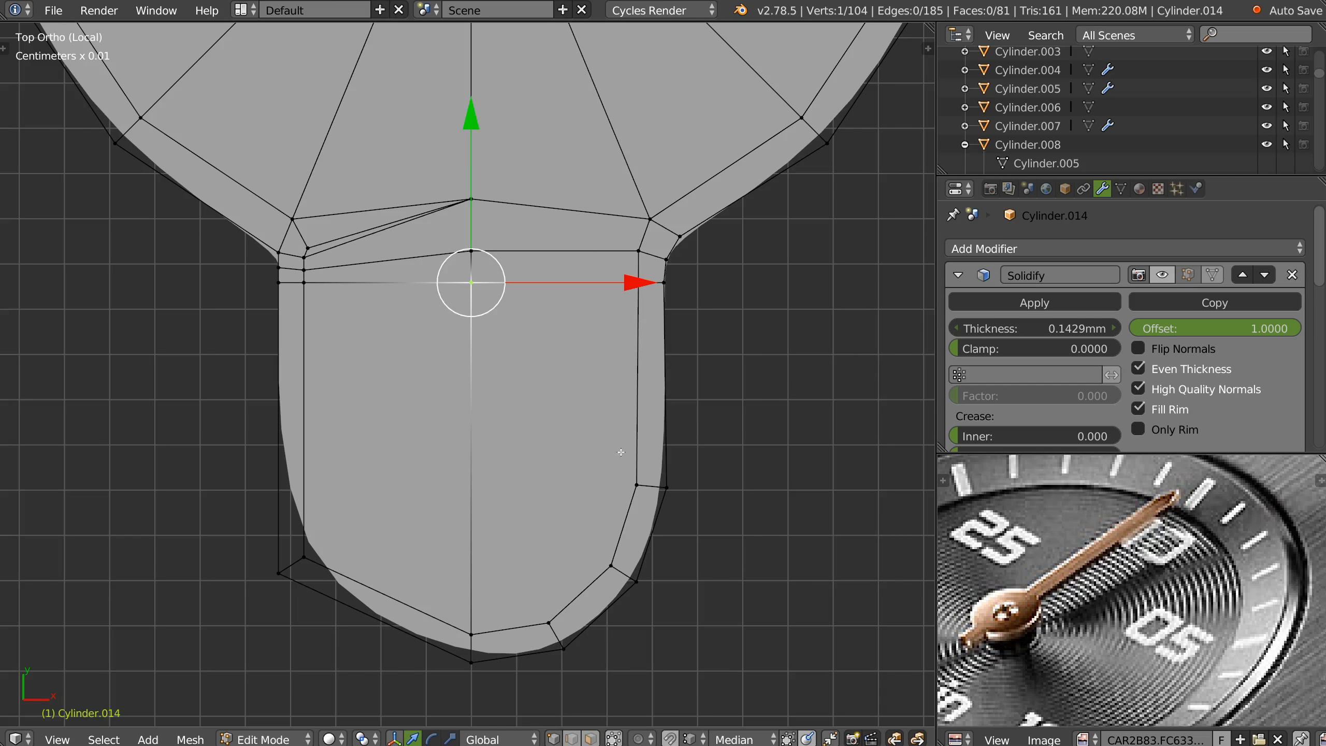
Cut two edges across the tail's +X half, from the beveled corner's upper two inset vertices to the centre line
shift+middle_drag(620, 452, 640, 397)
key(k)
click(655, 431)
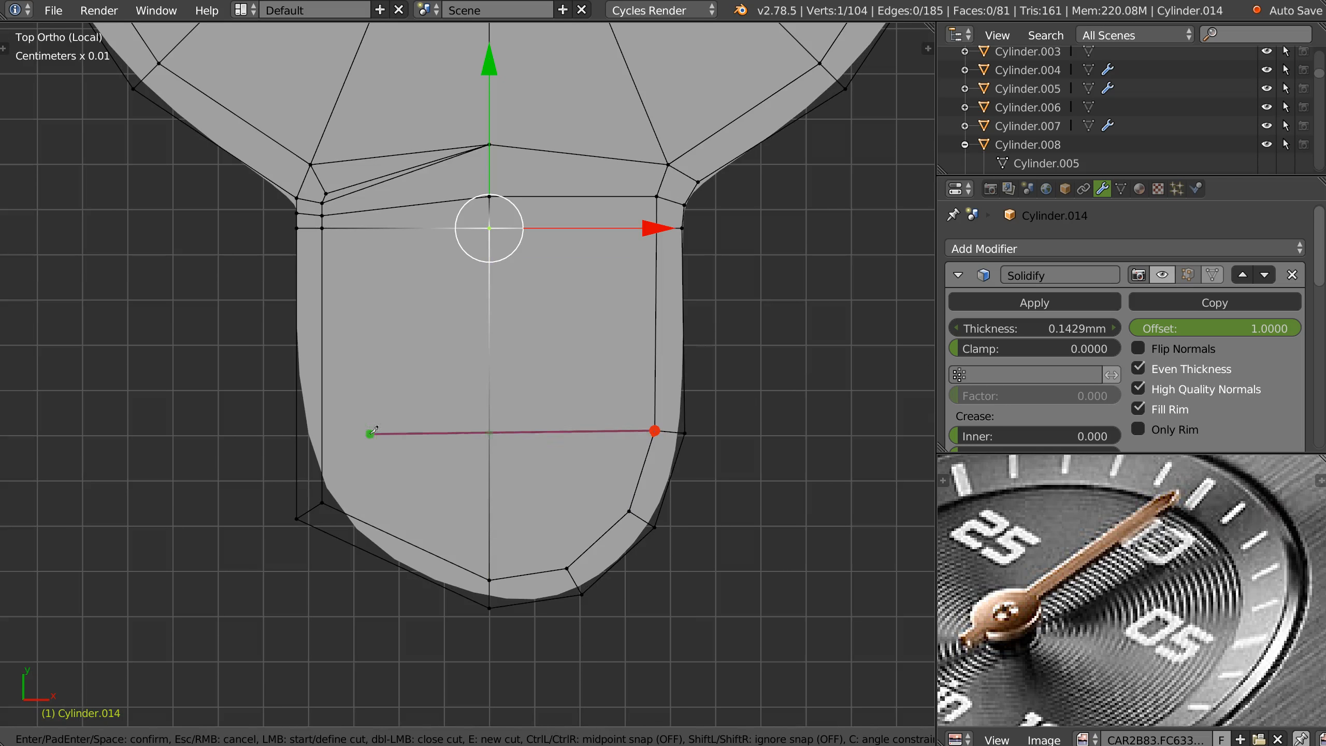
click(489, 433)
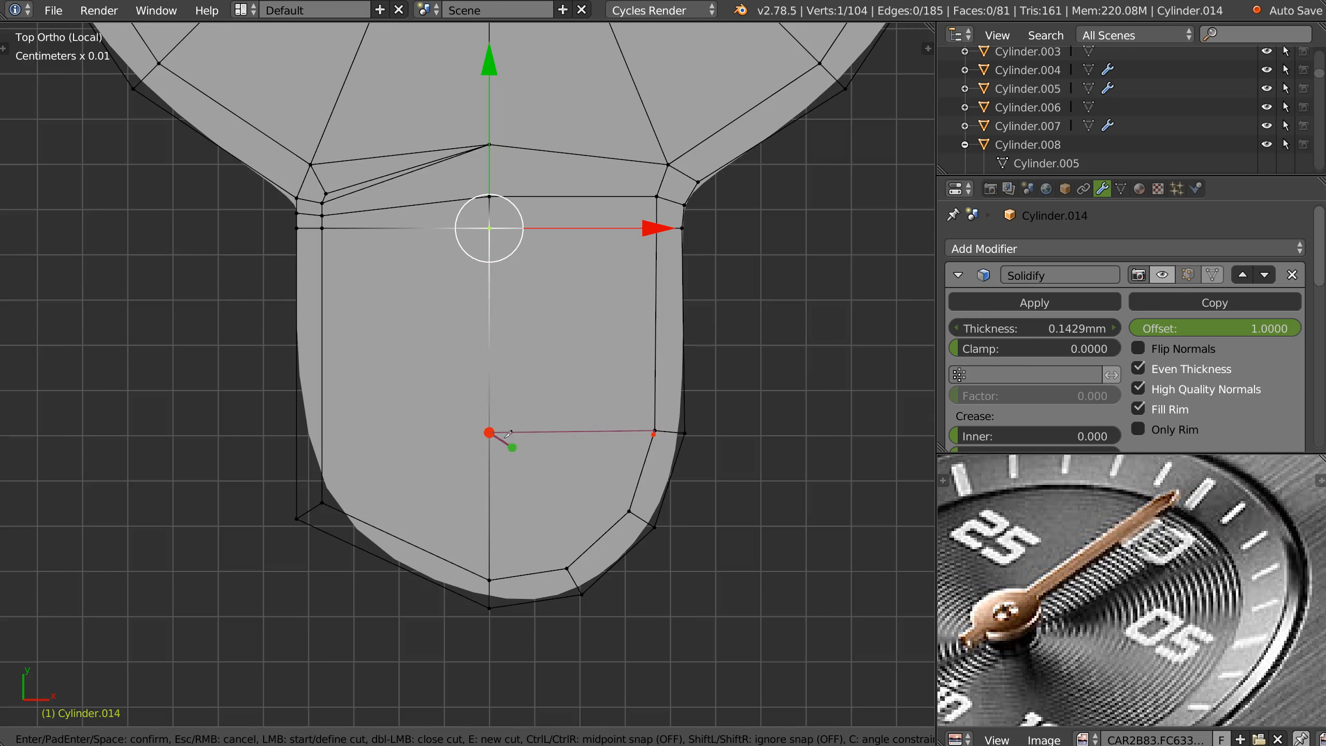
key(Return)
key(k)
click(629, 511)
click(490, 512)
key(Return)
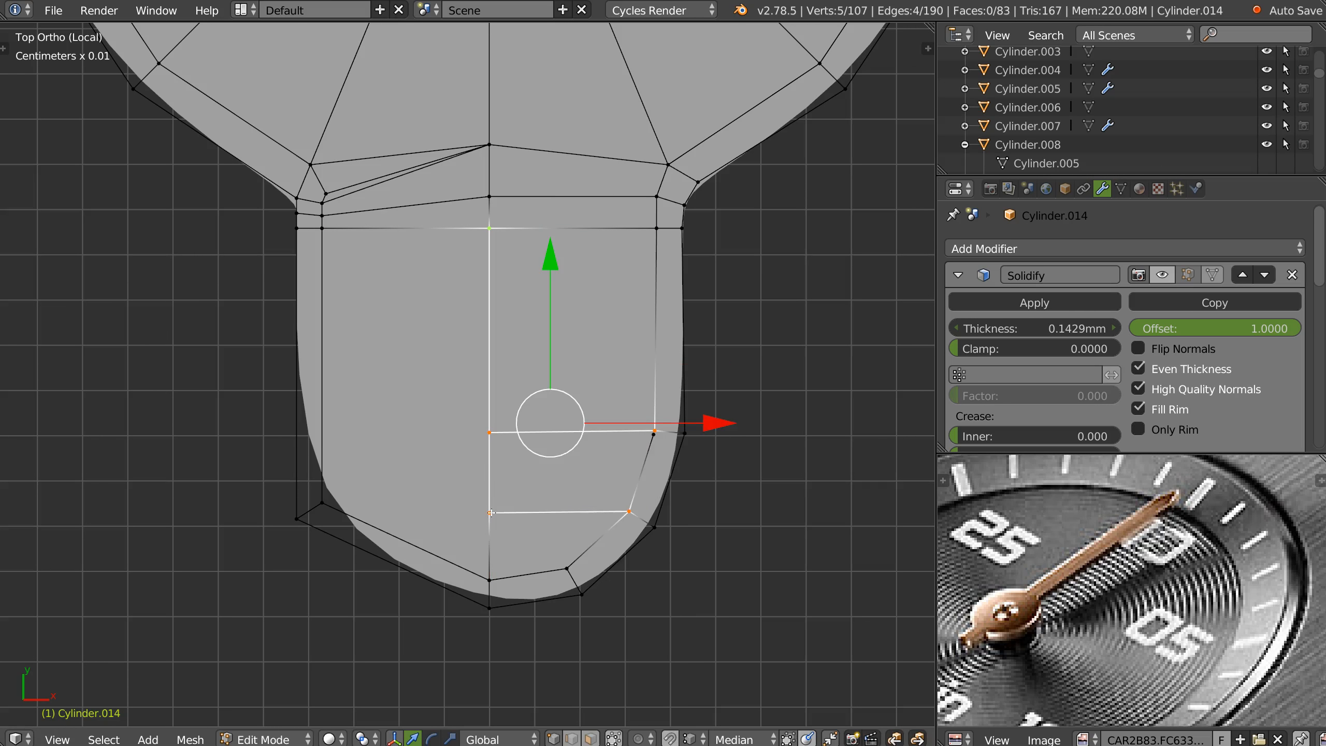
Symmetrize the hand so its -X half mirrors the reworked +X half
ctrl+middle_drag(726, 364, 586, 421)
key(Tab)
key(space)
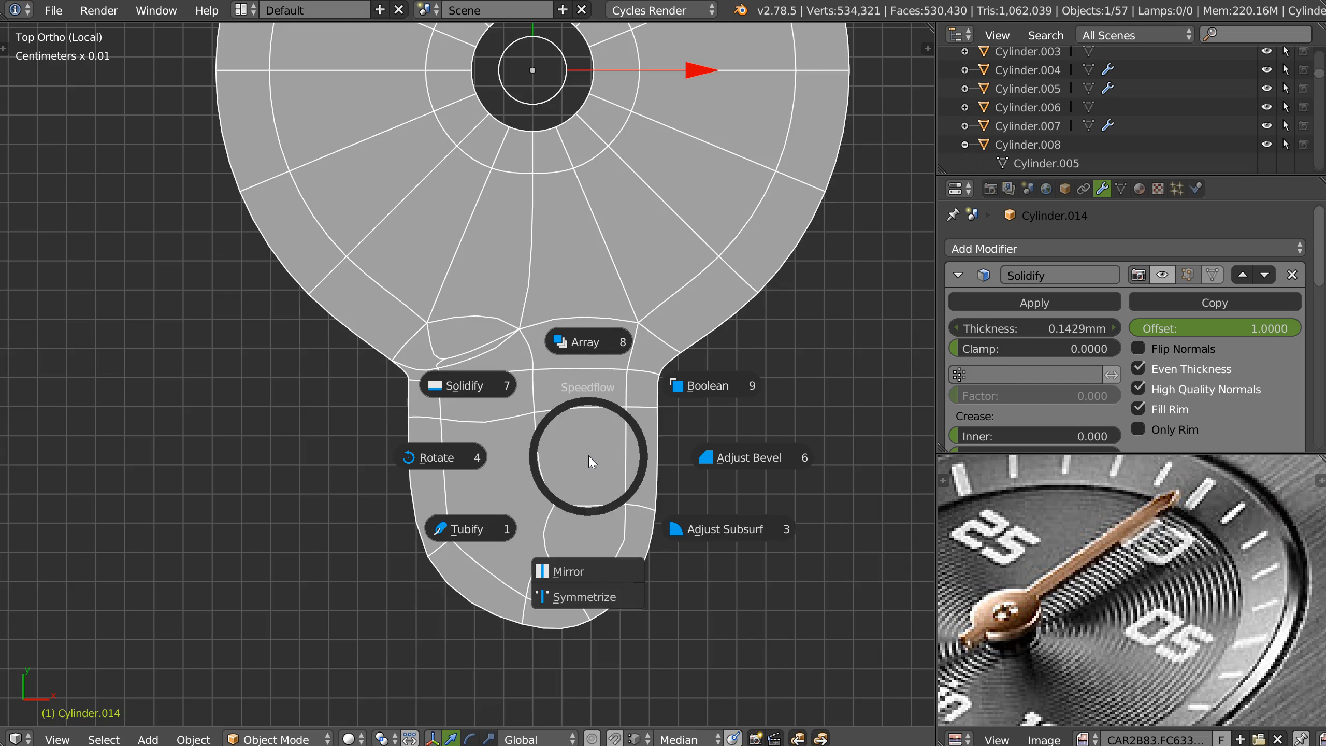
click(575, 599)
key(Escape)
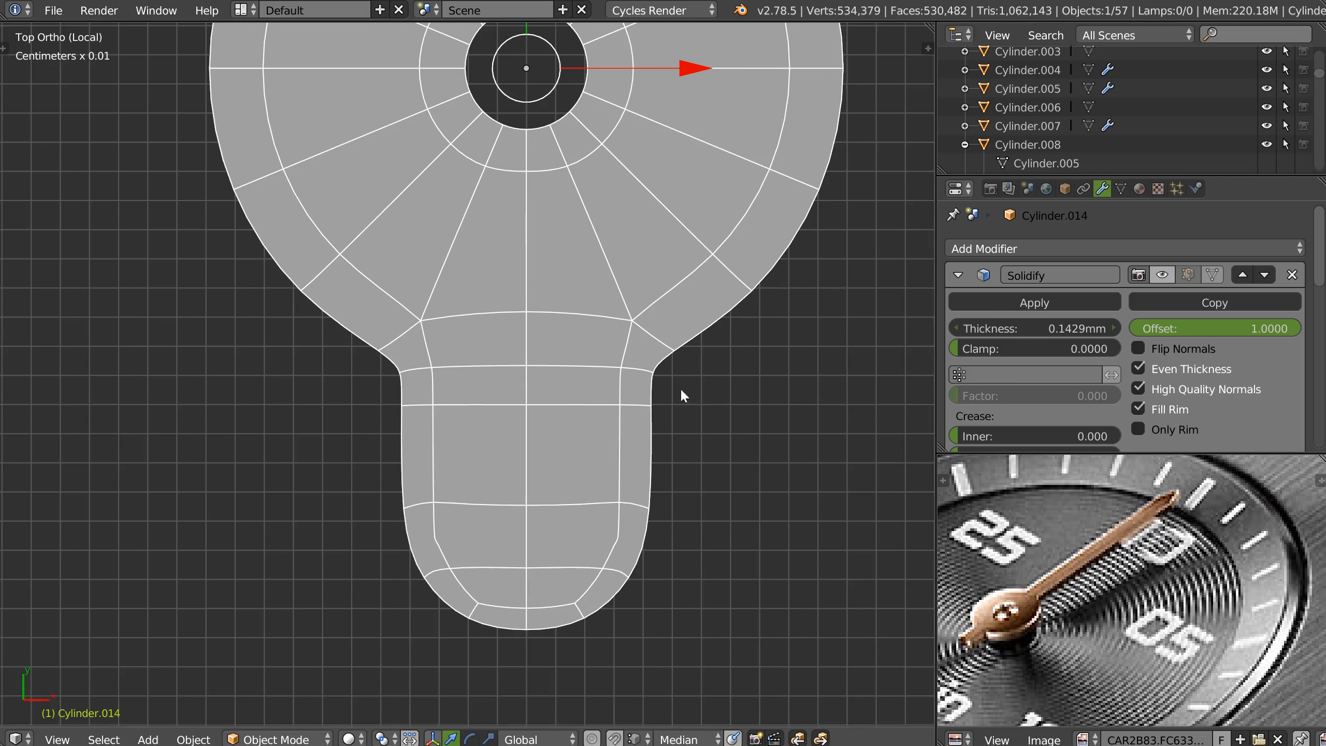
Slide the stray vertex at the +X end of the tail's upper cut line into the adjacent inset corner
scroll(680, 387, up, 3)
key(Tab)
right_click(656, 477)
key(g)
key(g)
click(658, 465)
ctrl+middle_drag(731, 425, 597, 370)
key(Tab)
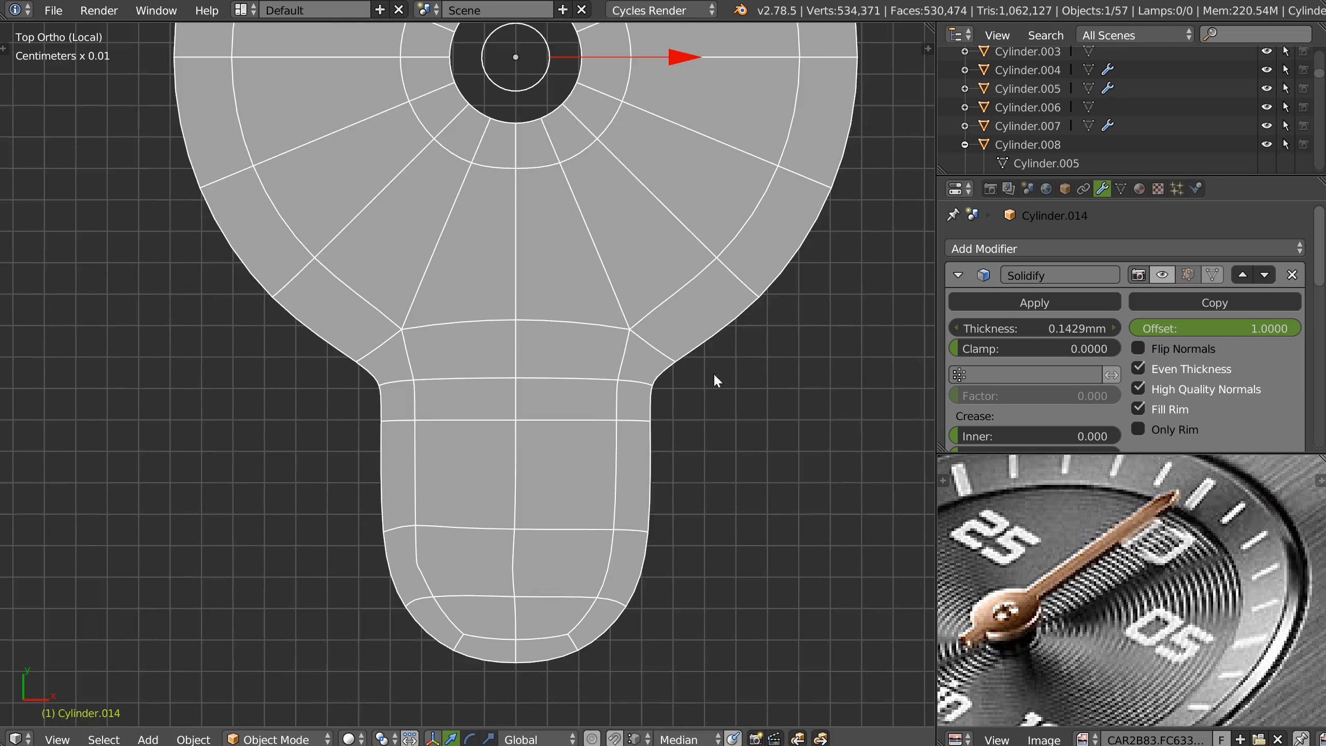
Align the five vertices of the edge row at the base of the hand's pointed tip into a straight line across X
ctrl+middle_drag(714, 374, 626, 381)
shift+middle_drag(603, 387, 604, 560)
shift+middle_drag(646, 355, 643, 520)
shift+middle_drag(622, 390, 609, 689)
shift+middle_drag(555, 151, 557, 694)
shift+middle_drag(495, 261, 506, 709)
ctrl+middle_drag(441, 356, 568, 275)
key(Tab)
click(465, 271)
shift+middle_drag(537, 223, 519, 330)
alt+right_click(557, 314)
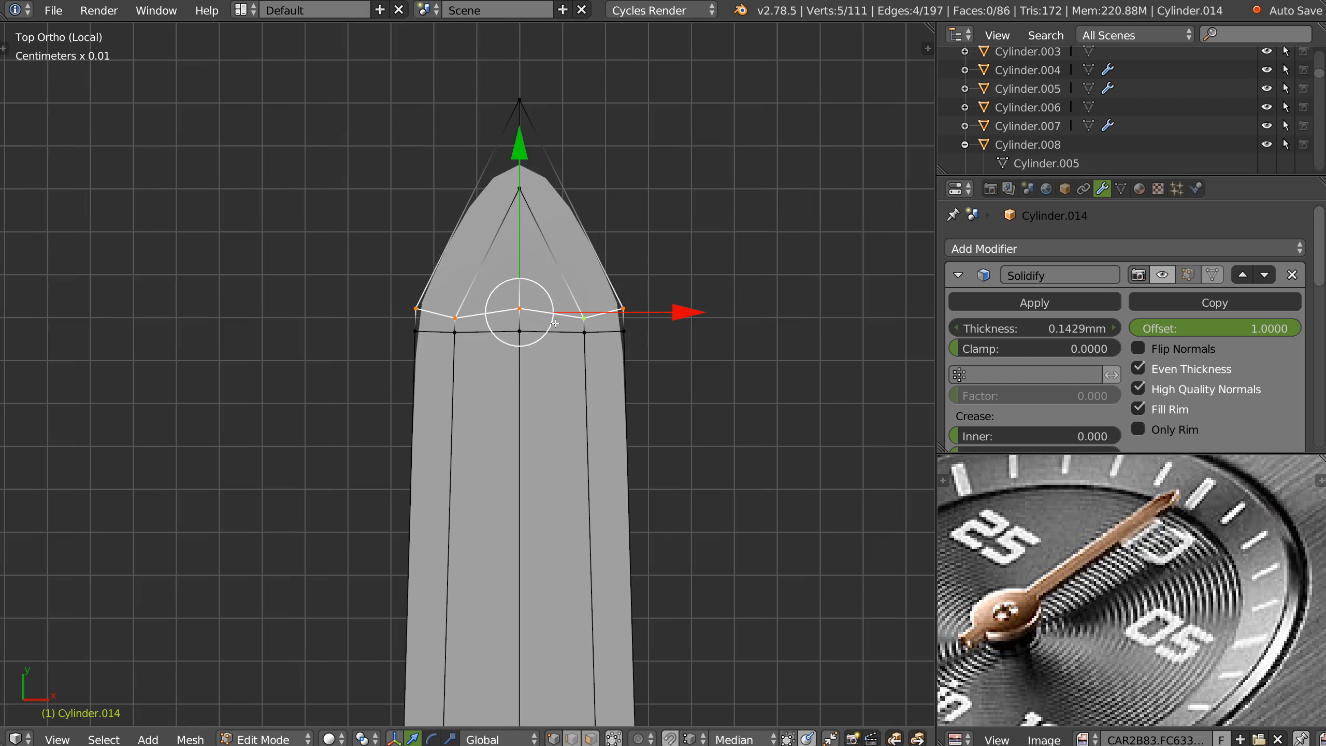
key(alt+x)
click(405, 407)
Straighten the neighbouring edge row just behind the tip's base in the same way
shift+middle_drag(626, 88, 611, 193)
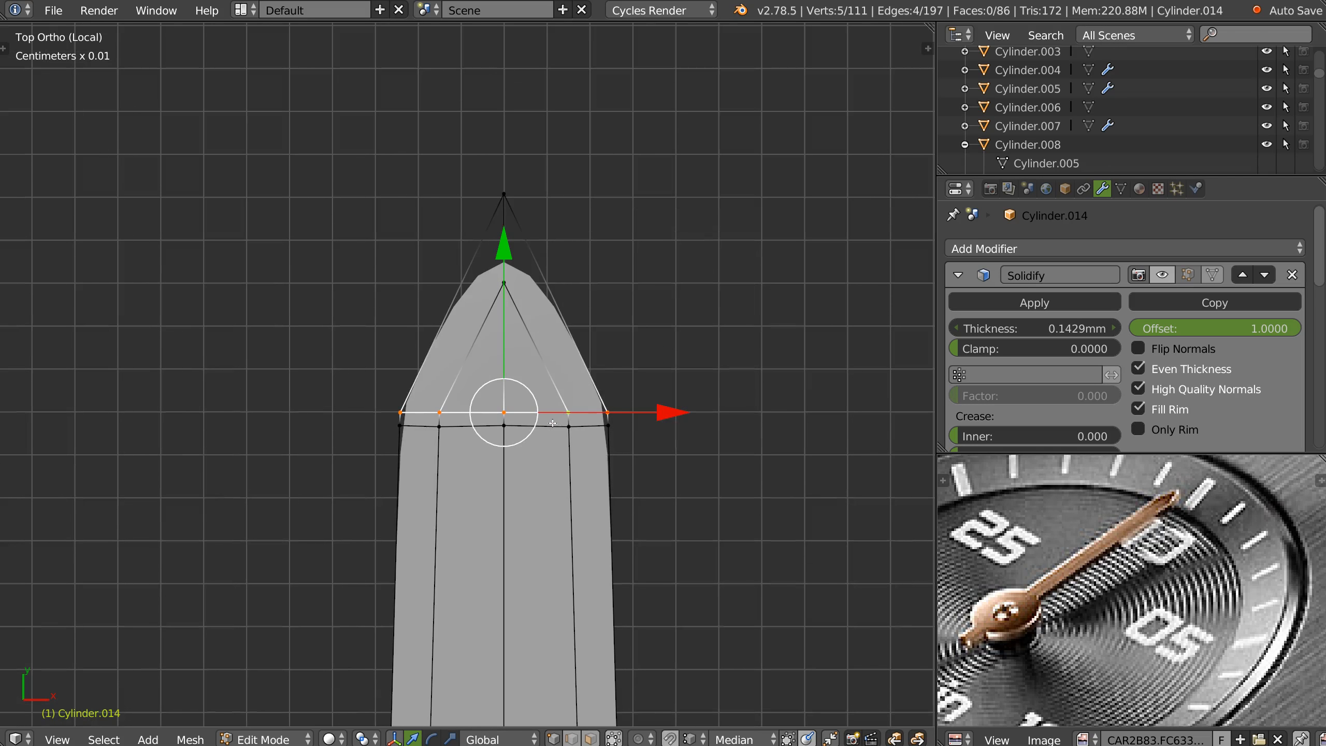
key(alt+x)
click(405, 521)
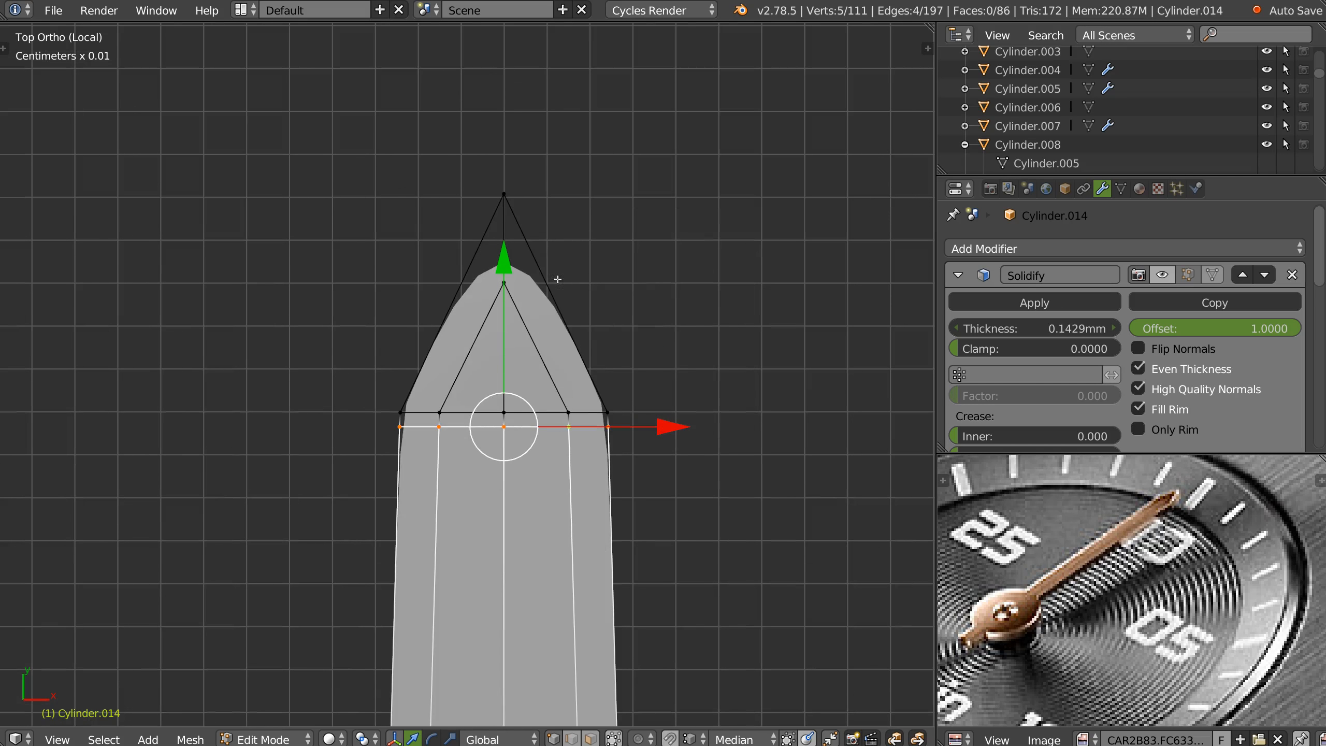
Cut an edge from the tip's inner vertex to its outer +X edge and slide the new outer vertex toward the point
shift+middle_drag(546, 323, 556, 365)
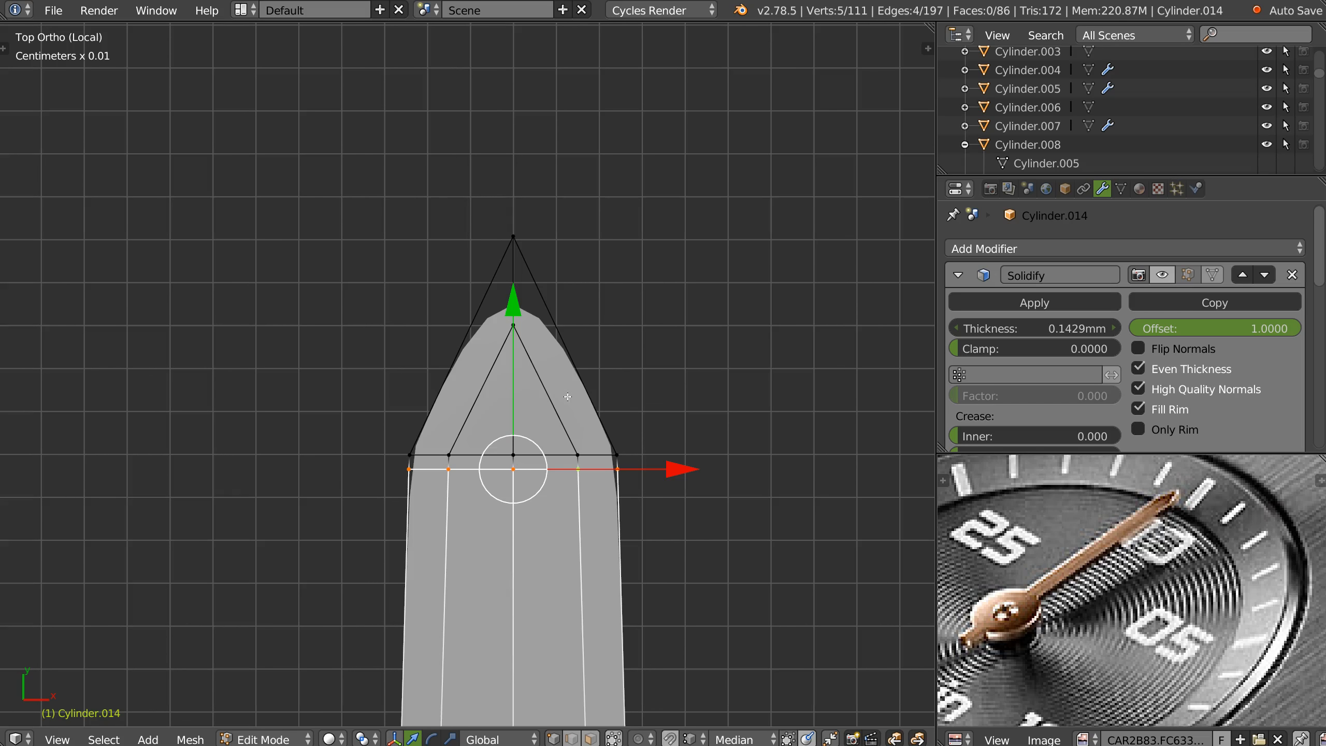
key(k)
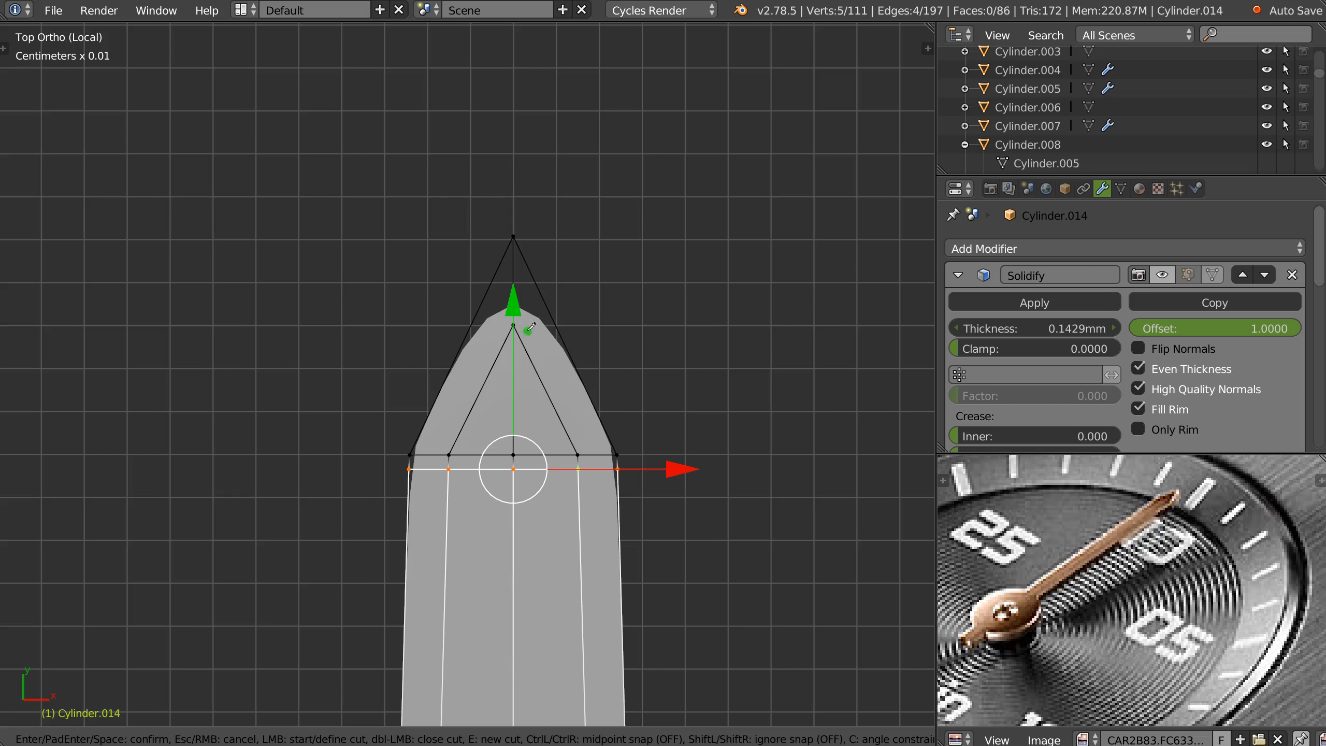
click(514, 324)
click(583, 295)
key(Return)
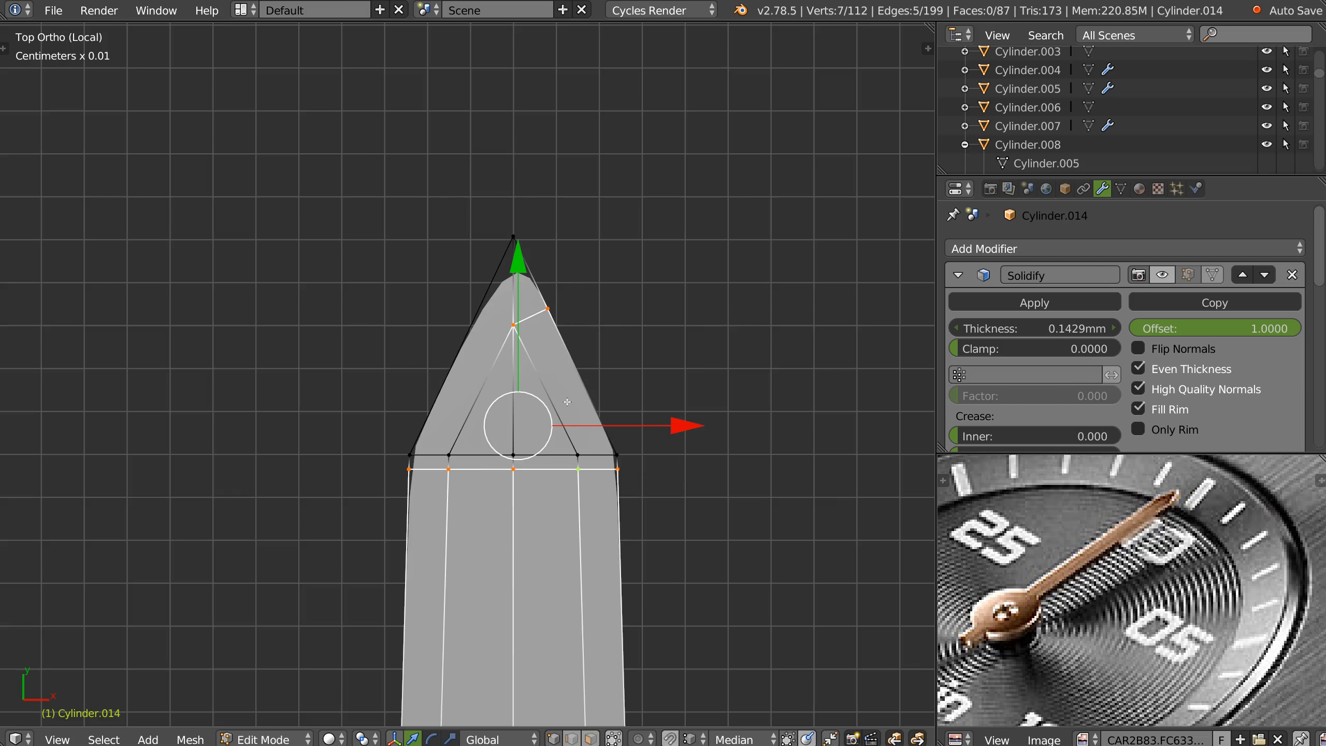
right_click(546, 312)
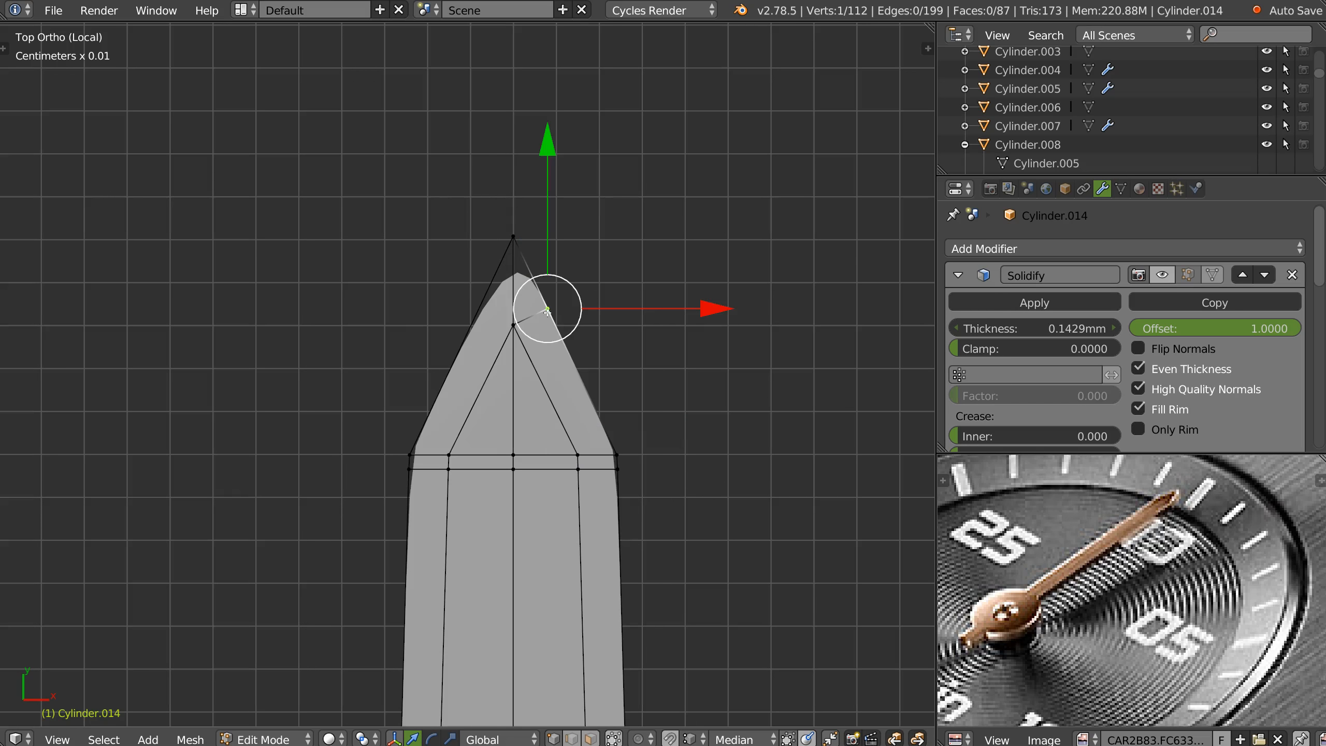
key(g)
key(g)
click(536, 393)
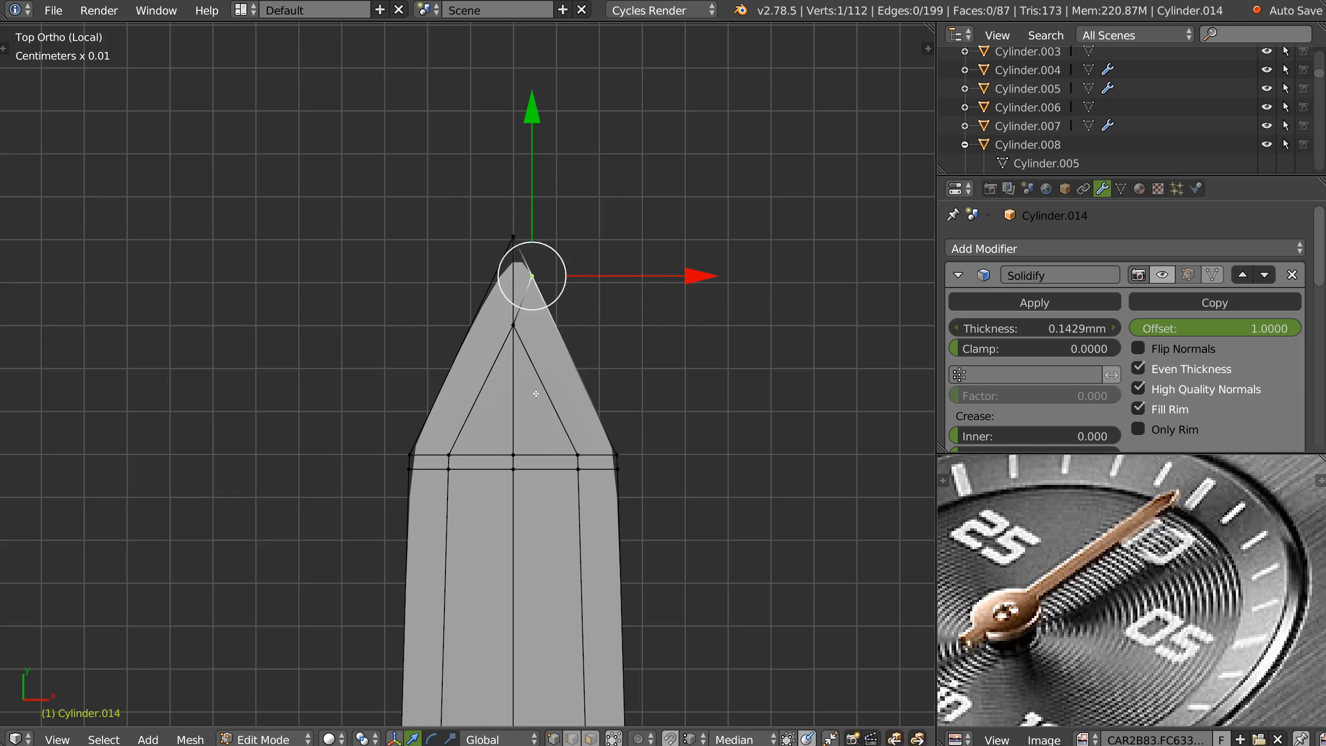
Symmetrize the hand again to mirror the new +X tip edge onto the -X side
key(Tab)
key(space)
click(533, 502)
click(534, 500)
Add seven evenly spaced edge loops across the hand's long arm, between the hub and the pointed tip
scroll(613, 231, down, 6)
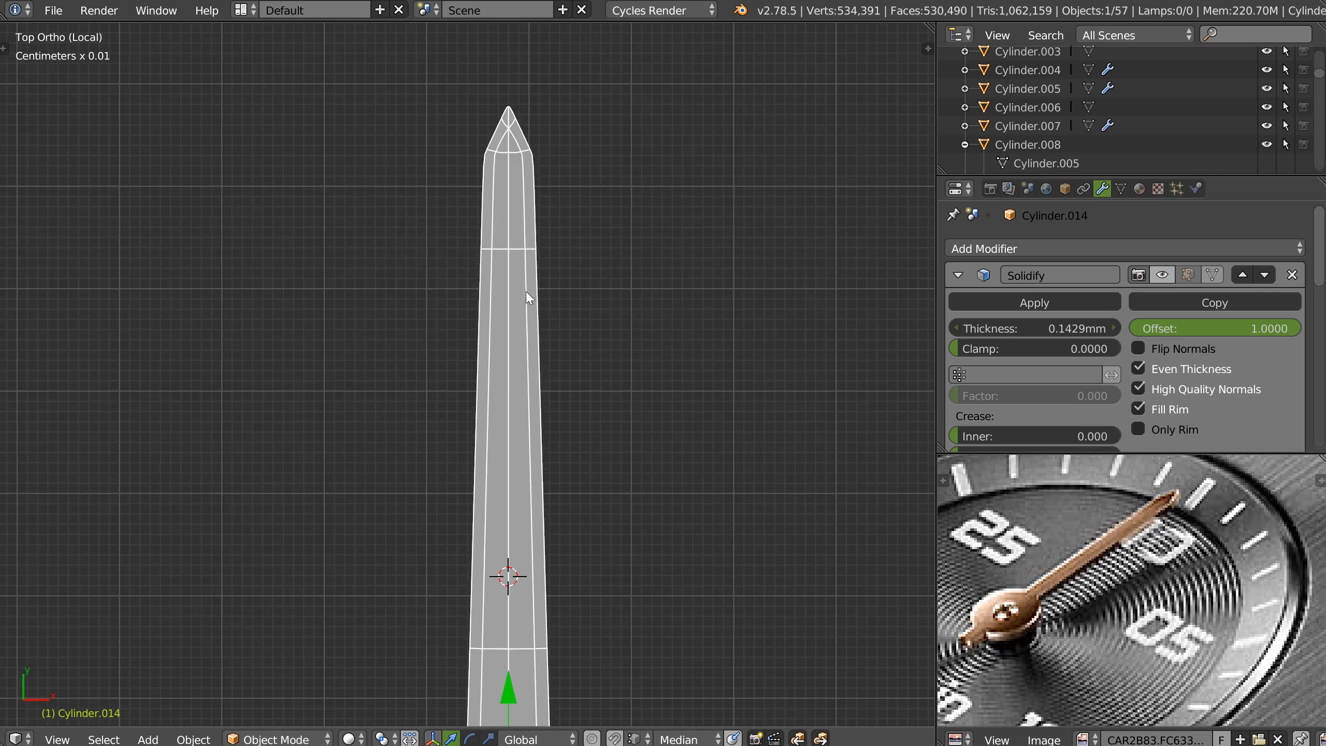
key(Tab)
scroll(530, 308, down, 3)
scroll(535, 329, up, 4)
key(Tab)
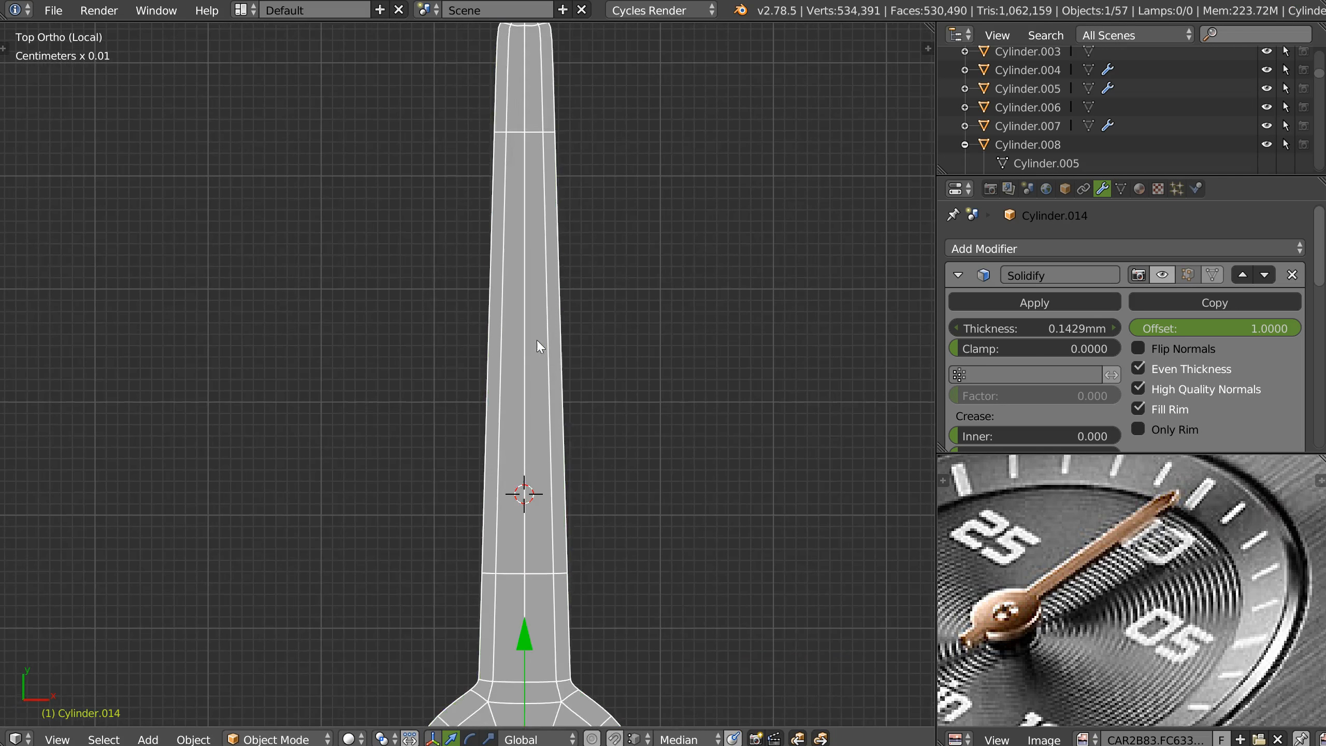
shift+middle_drag(548, 437, 539, 231)
scroll(531, 291, down, 3)
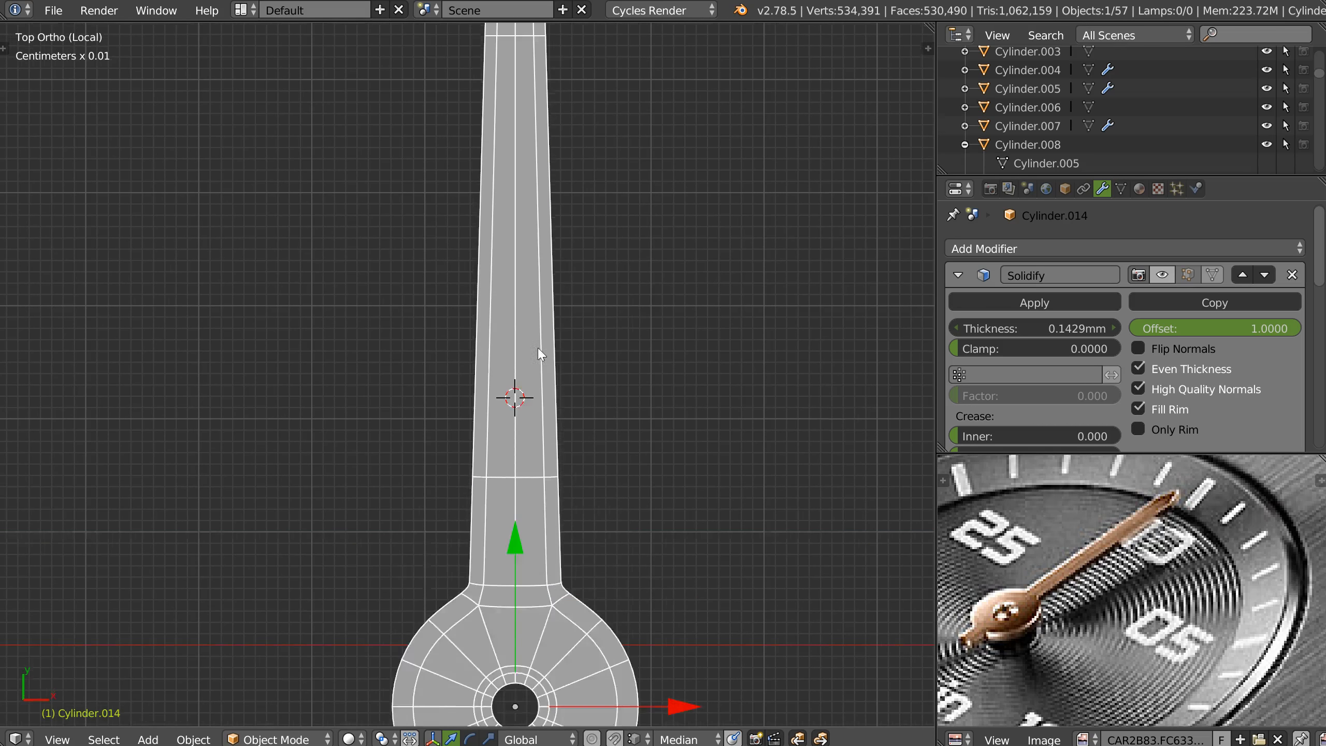
key(Tab)
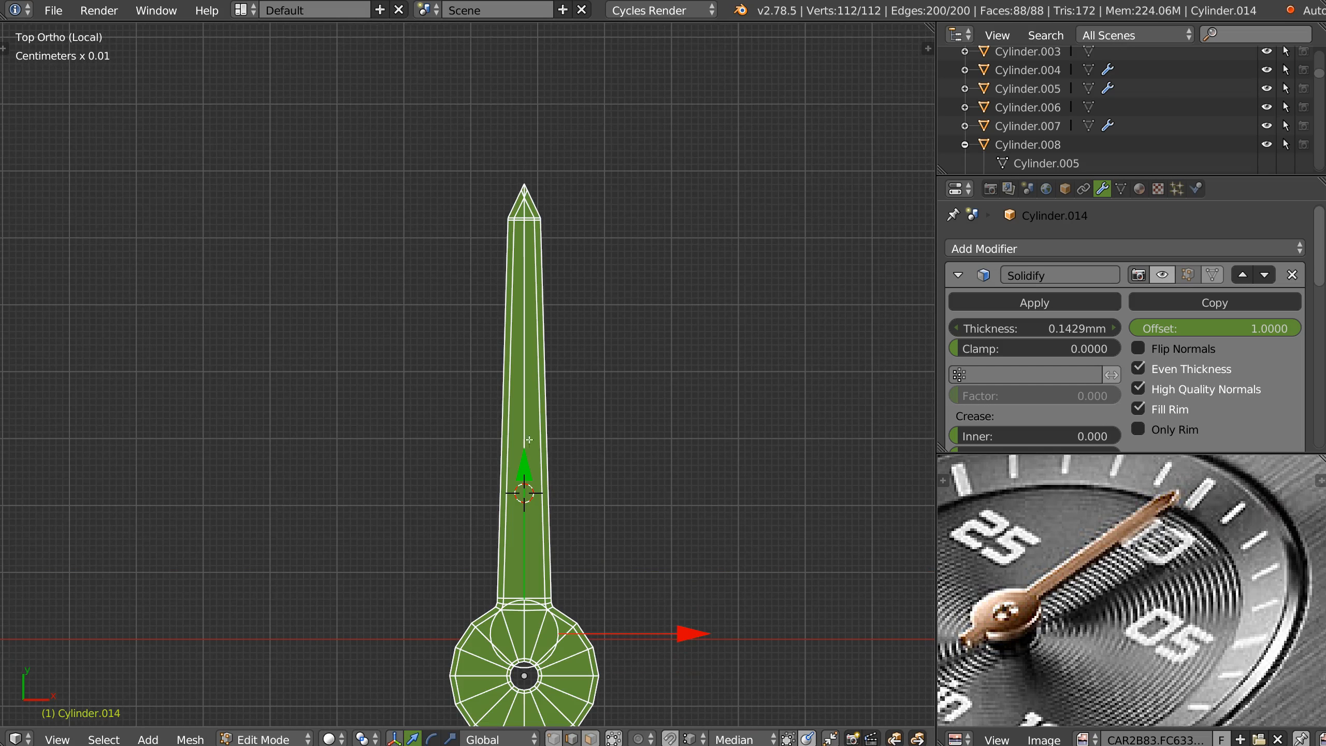
key(ctrl+r)
scroll(542, 426, up, 2)
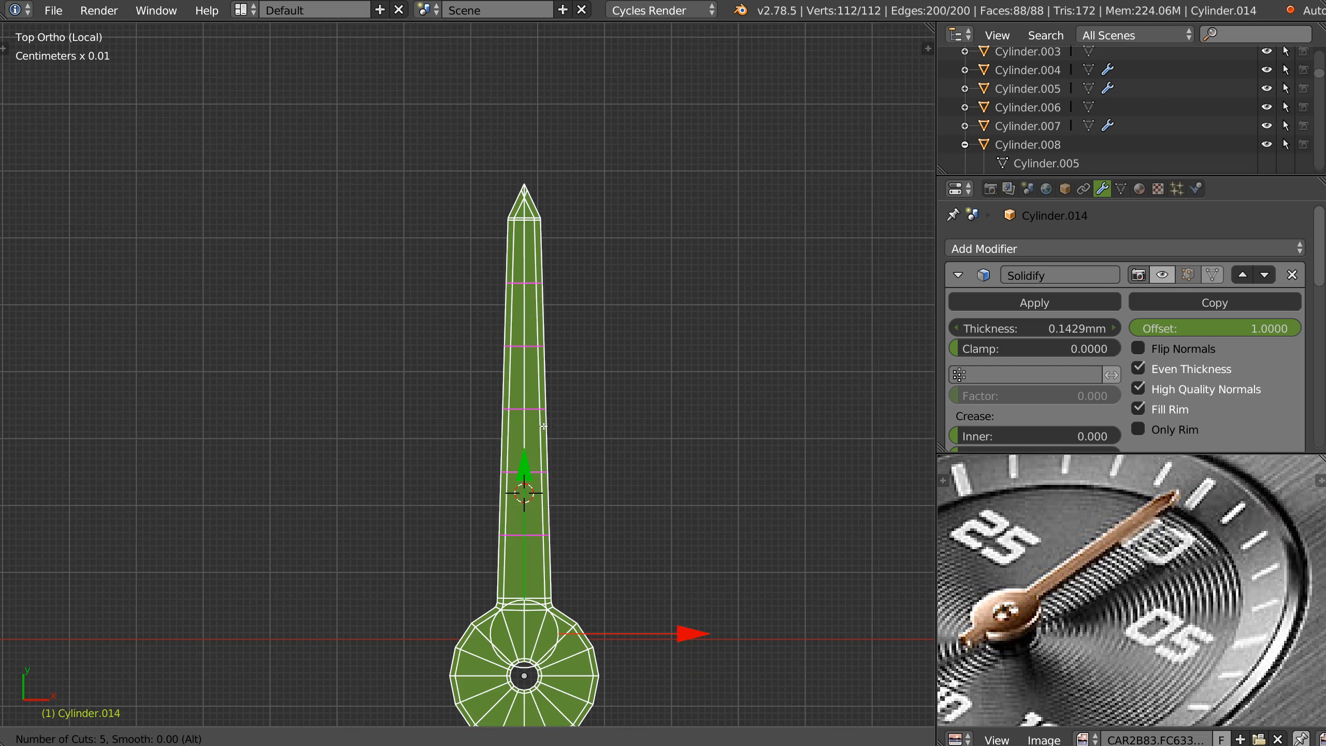
scroll(543, 425, up, 1)
click(544, 424)
right_click(545, 428)
key(Tab)
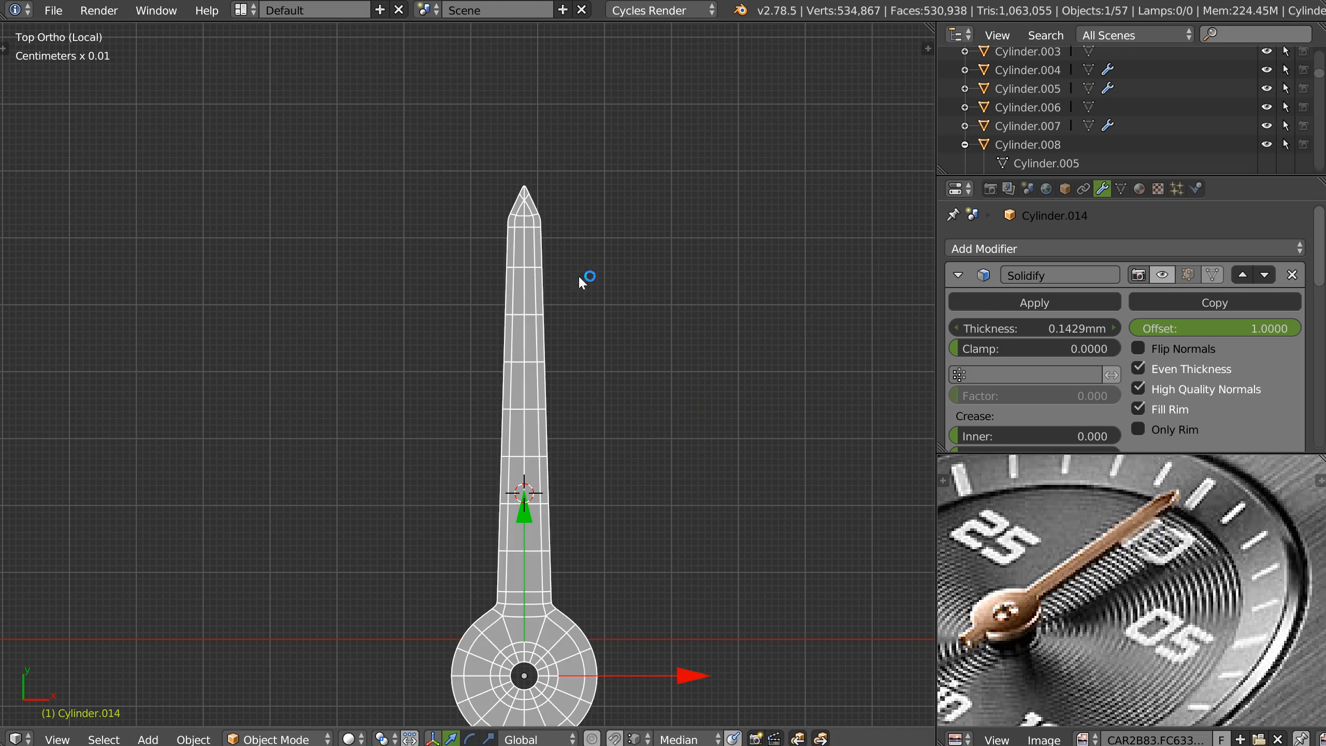
Turn on the Solidify modifier's viewport display and inspect the thickened hand from several angles
scroll(522, 283, down, 4)
scroll(473, 470, up, 4)
scroll(478, 478, up, 6)
scroll(551, 374, down, 5)
middle_drag(444, 501, 562, 487)
click(1162, 275)
scroll(570, 380, up, 2)
middle_drag(560, 388, 512, 364)
key(w)
middle_drag(561, 298, 559, 414)
shift+middle_drag(861, 272, 635, 402)
middle_drag(635, 402, 595, 361)
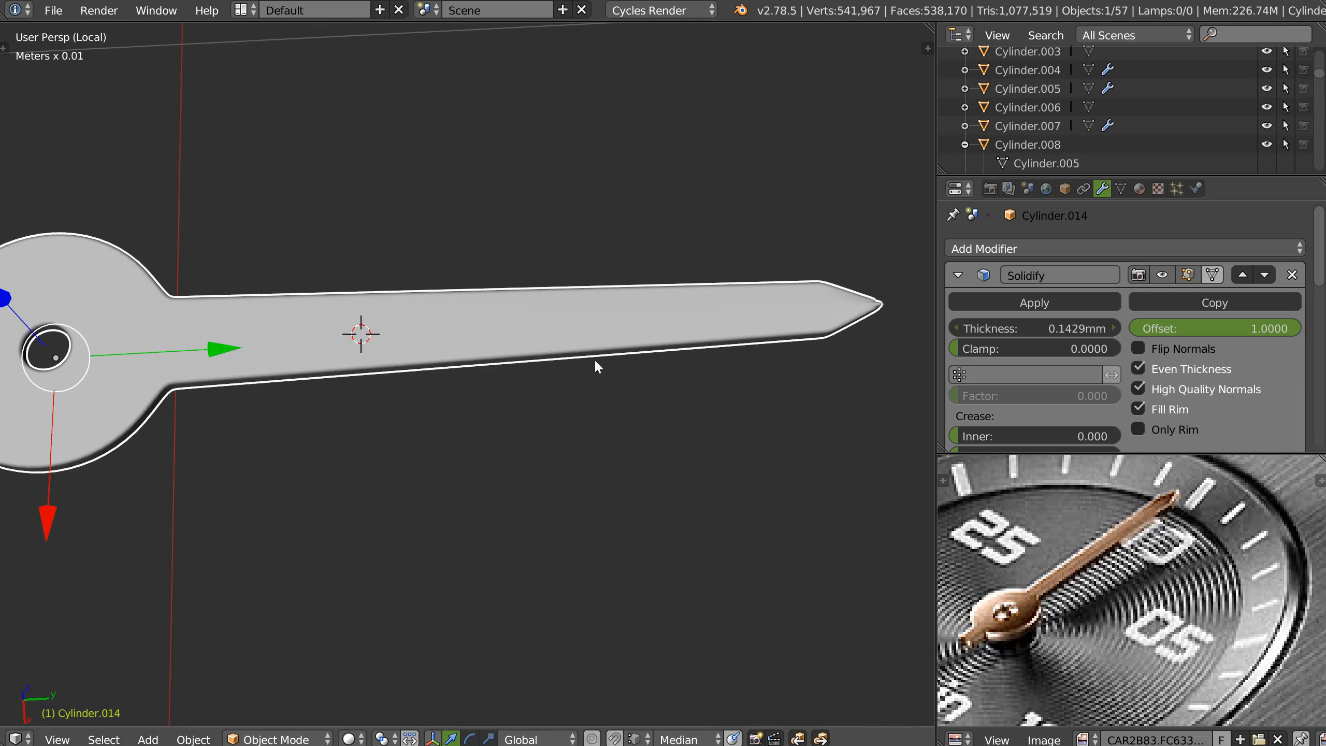
Slide the two outer edge vertices near the hand's point back toward the base of the tip
shift+middle_drag(839, 345, 545, 364)
scroll(545, 364, up, 1)
key(Tab)
scroll(623, 253, up, 3)
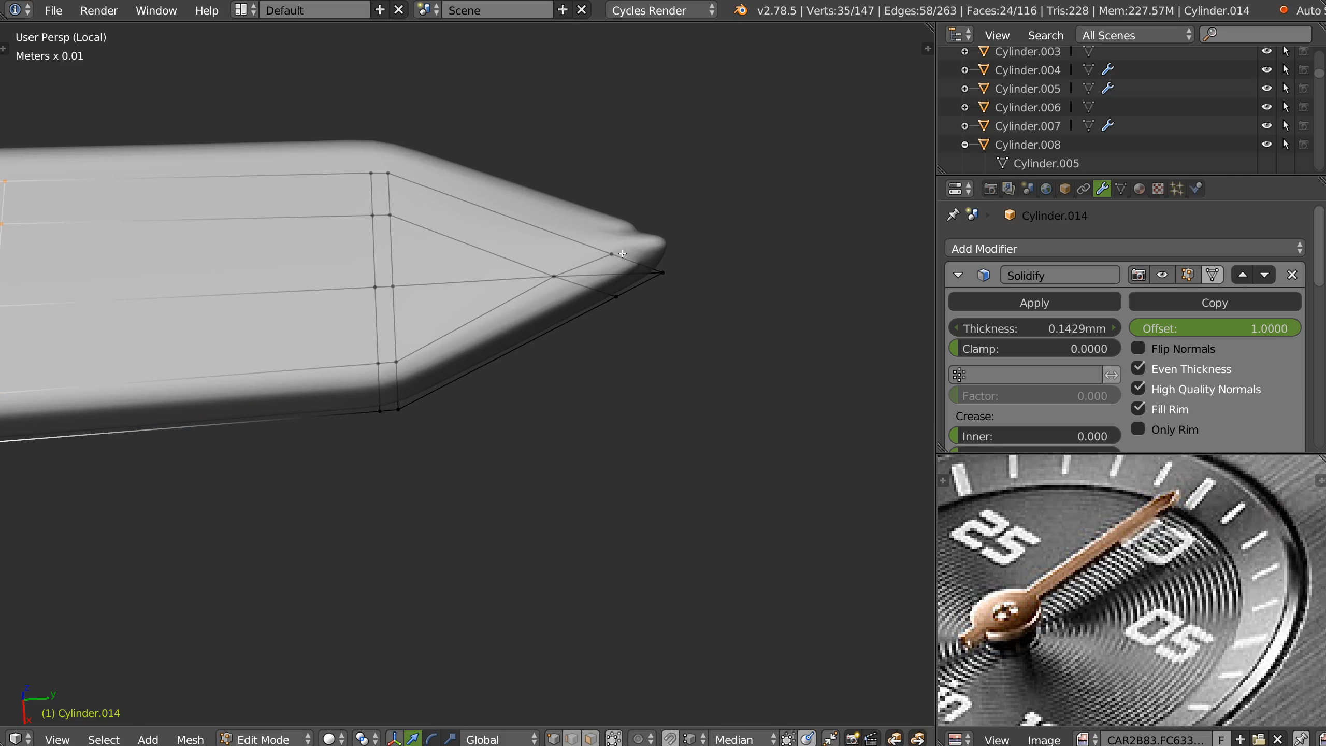
right_click(633, 259)
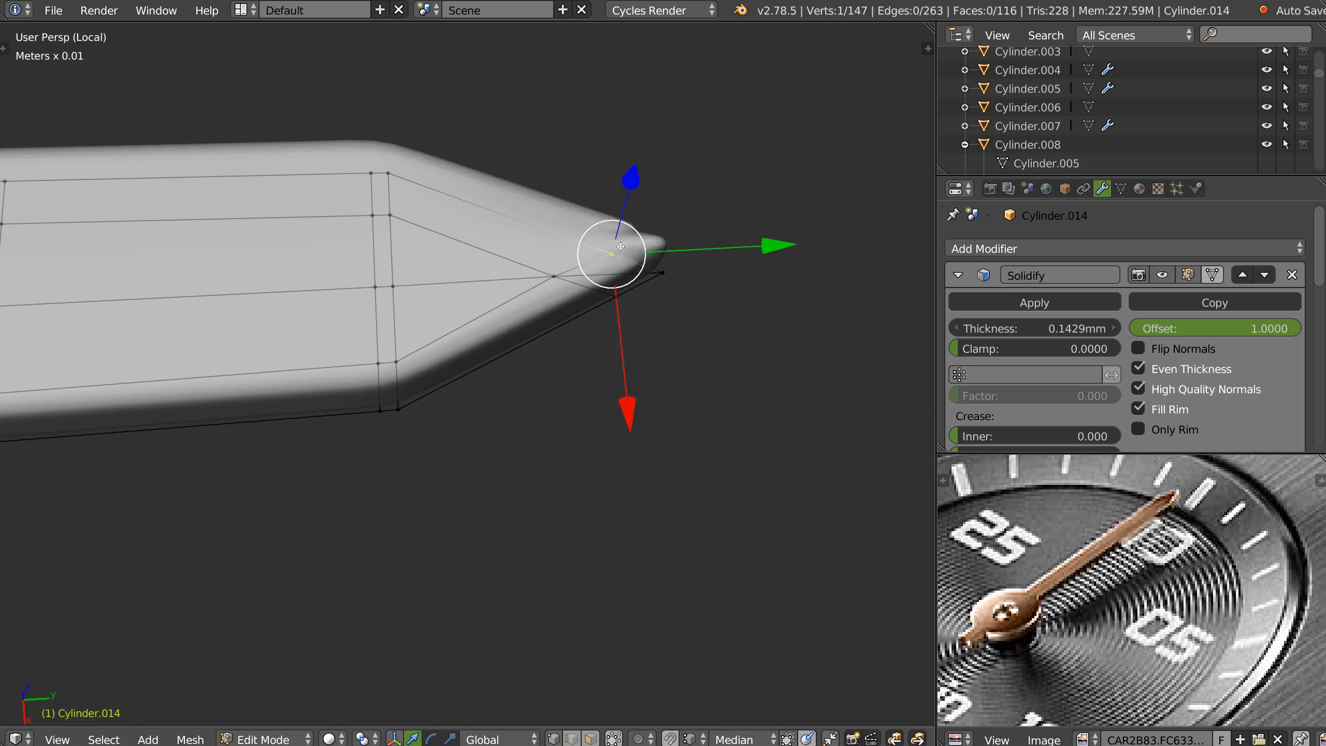
shift+right_click(641, 300)
key(shift+v)
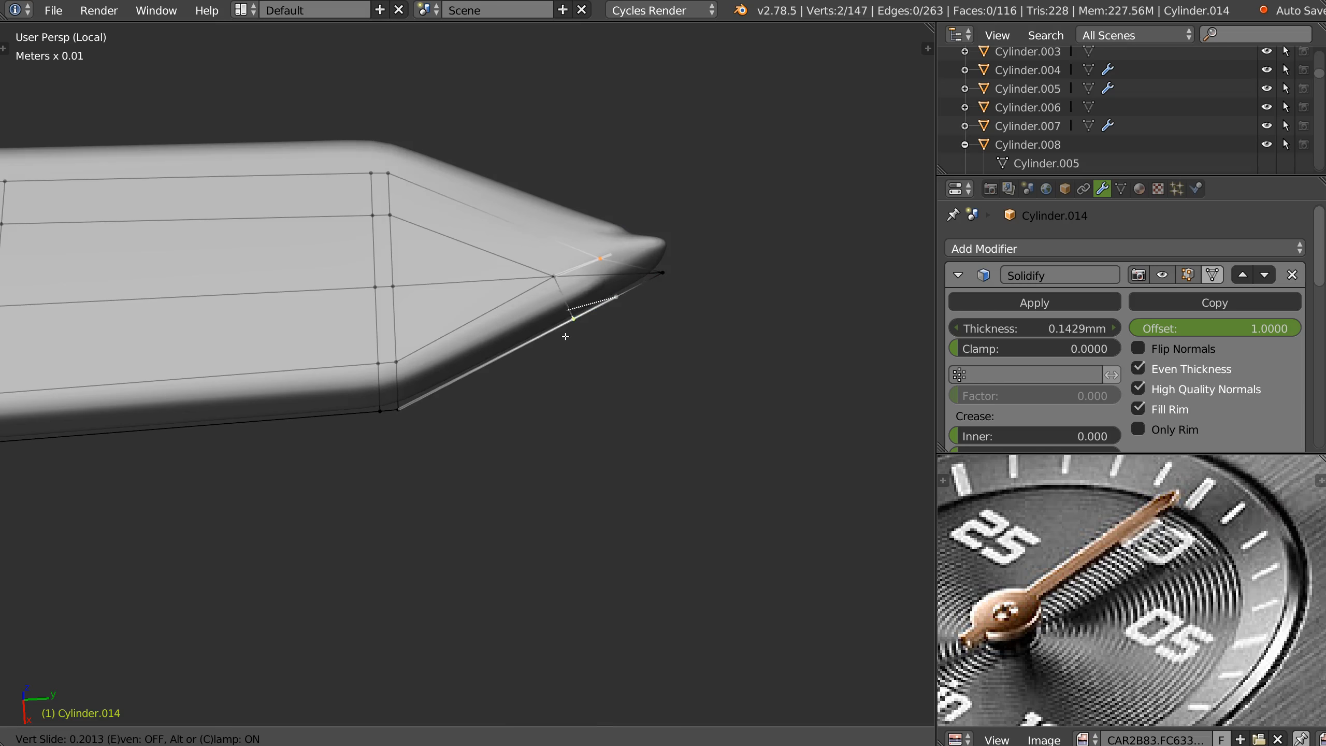
click(571, 339)
key(Tab)
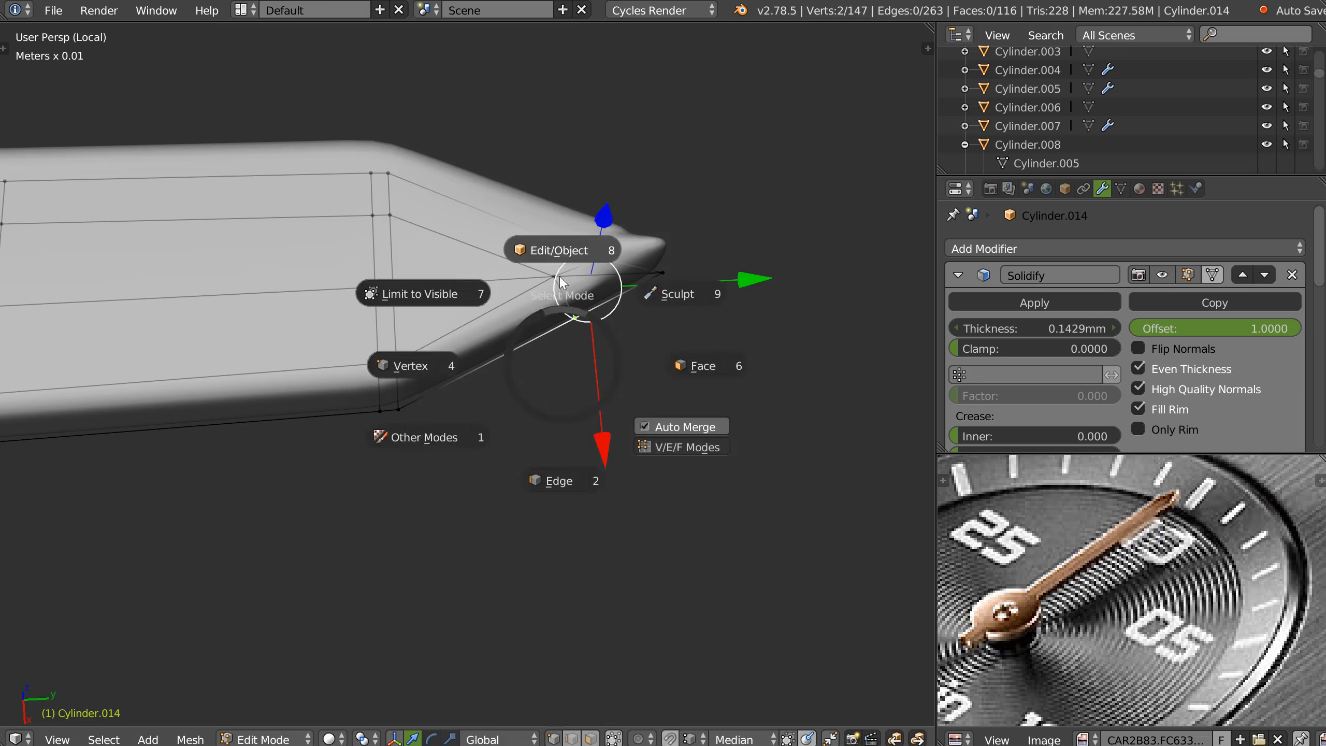
key(space)
click(553, 488)
click(557, 489)
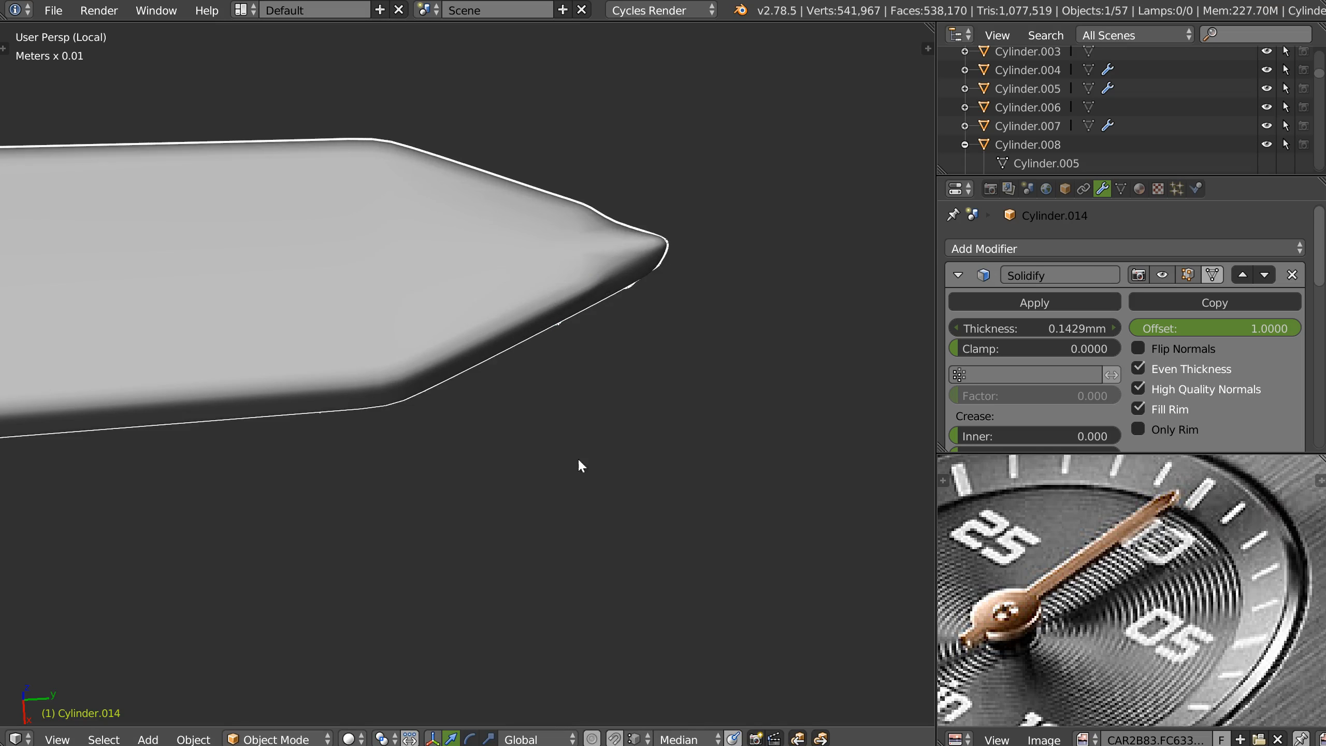
key(Tab)
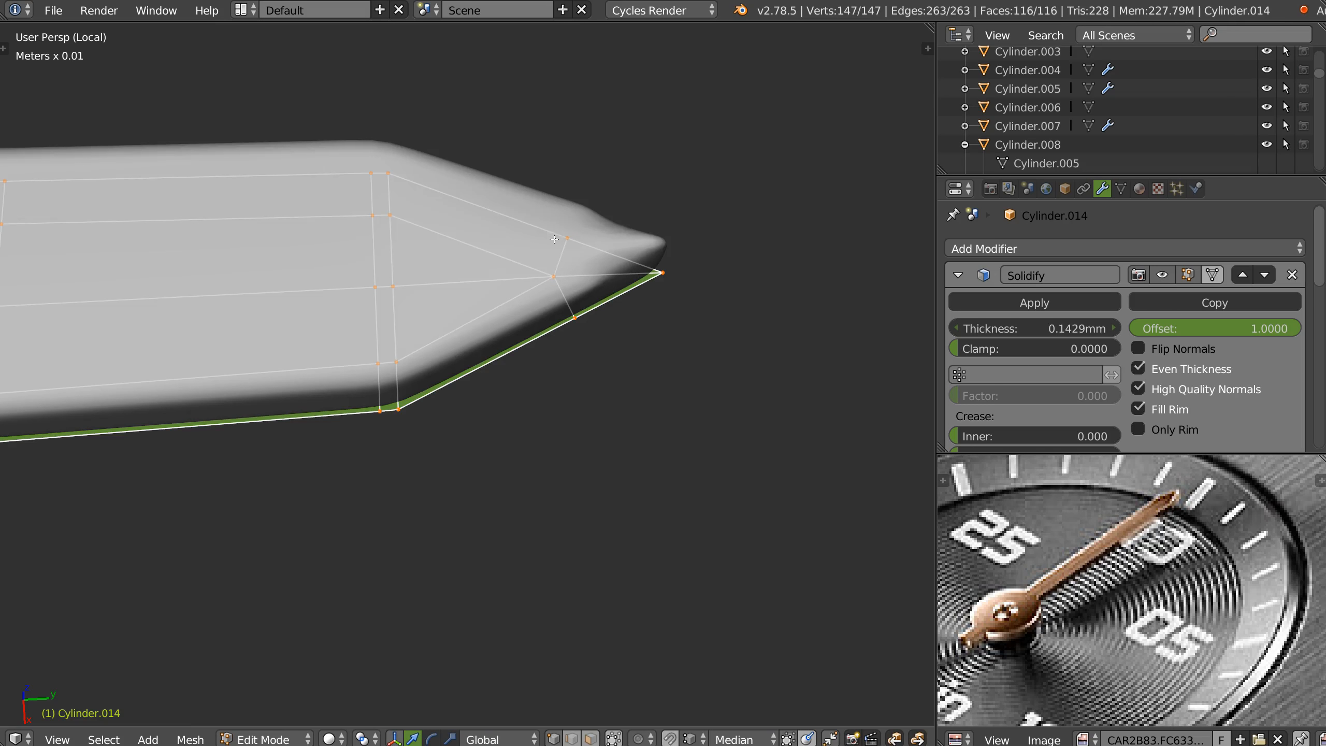
Knife-cut a straight edge across the tip along X, between its apex and the two outer edge vertices
key(KP_7)
shift+middle_drag(474, 229, 238, 595)
key(Home)
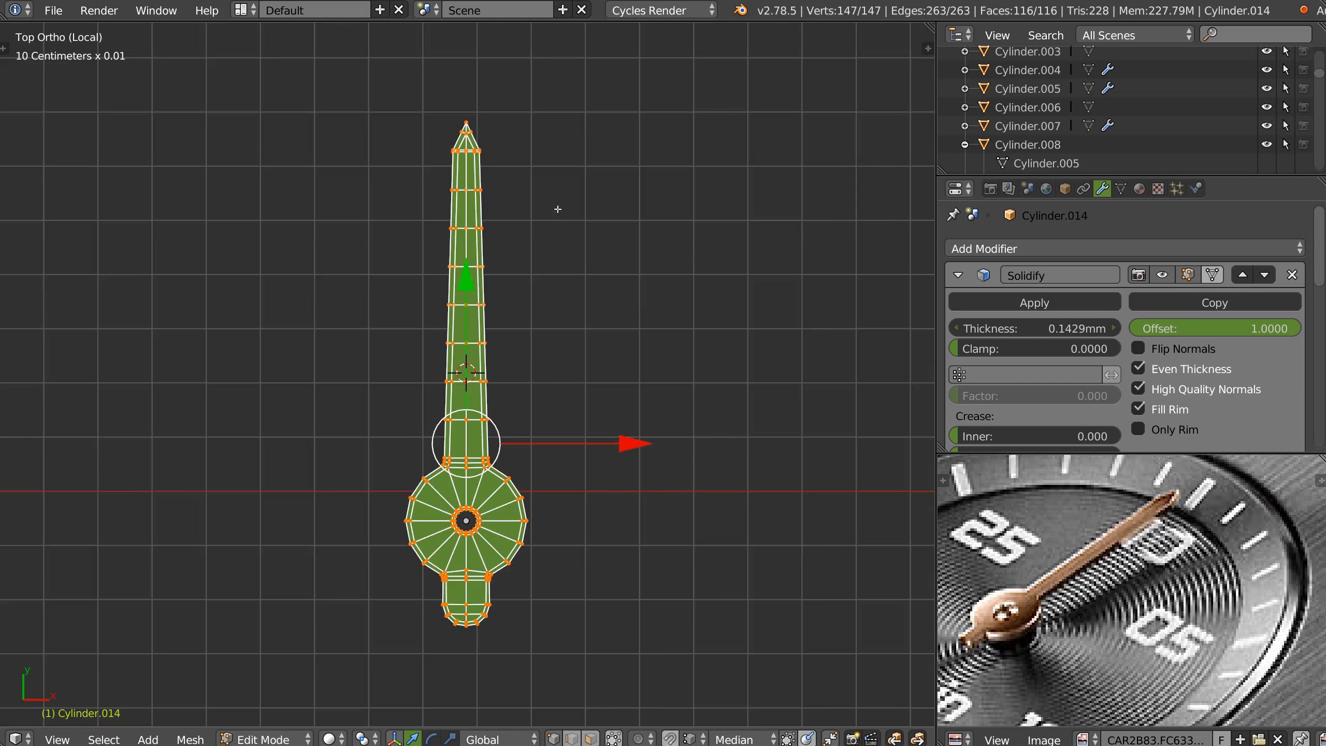
key(KP_Decimal)
scroll(393, 310, down, 15)
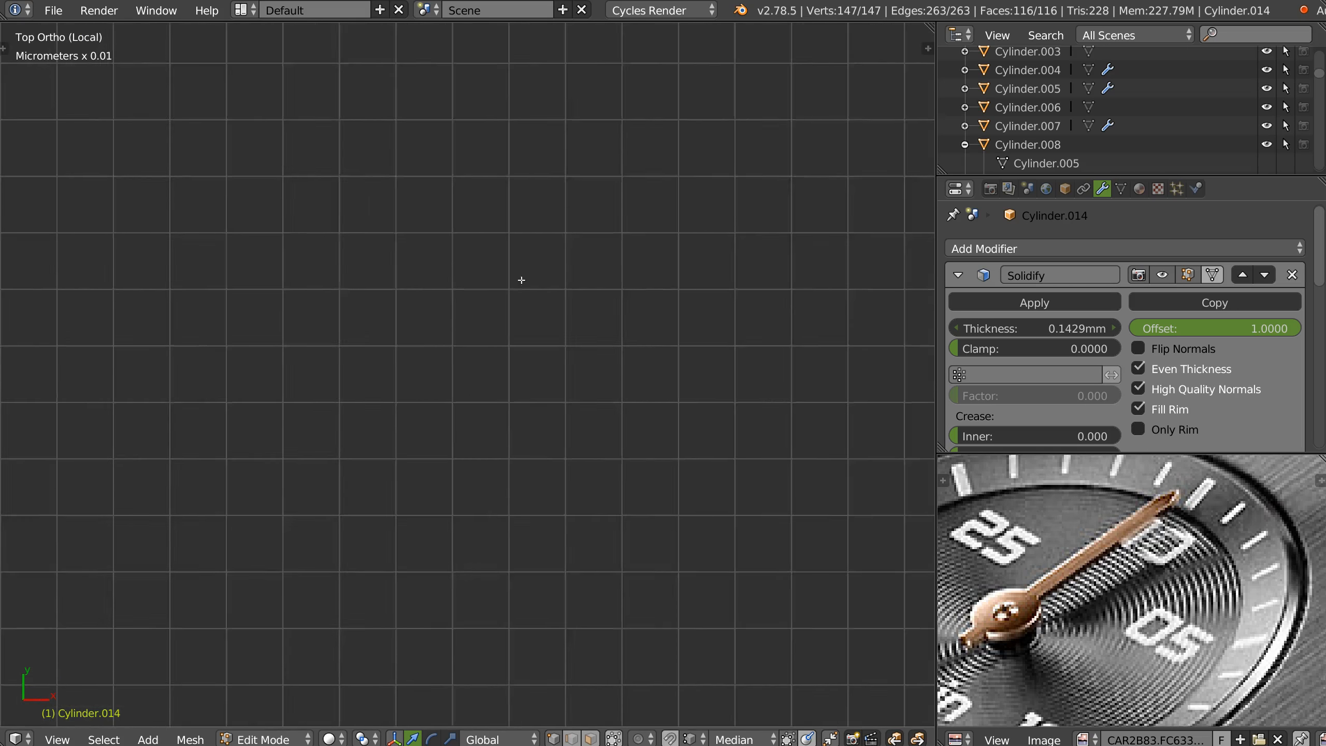
key(Home)
scroll(519, 236, up, 10)
scroll(519, 237, down, 8)
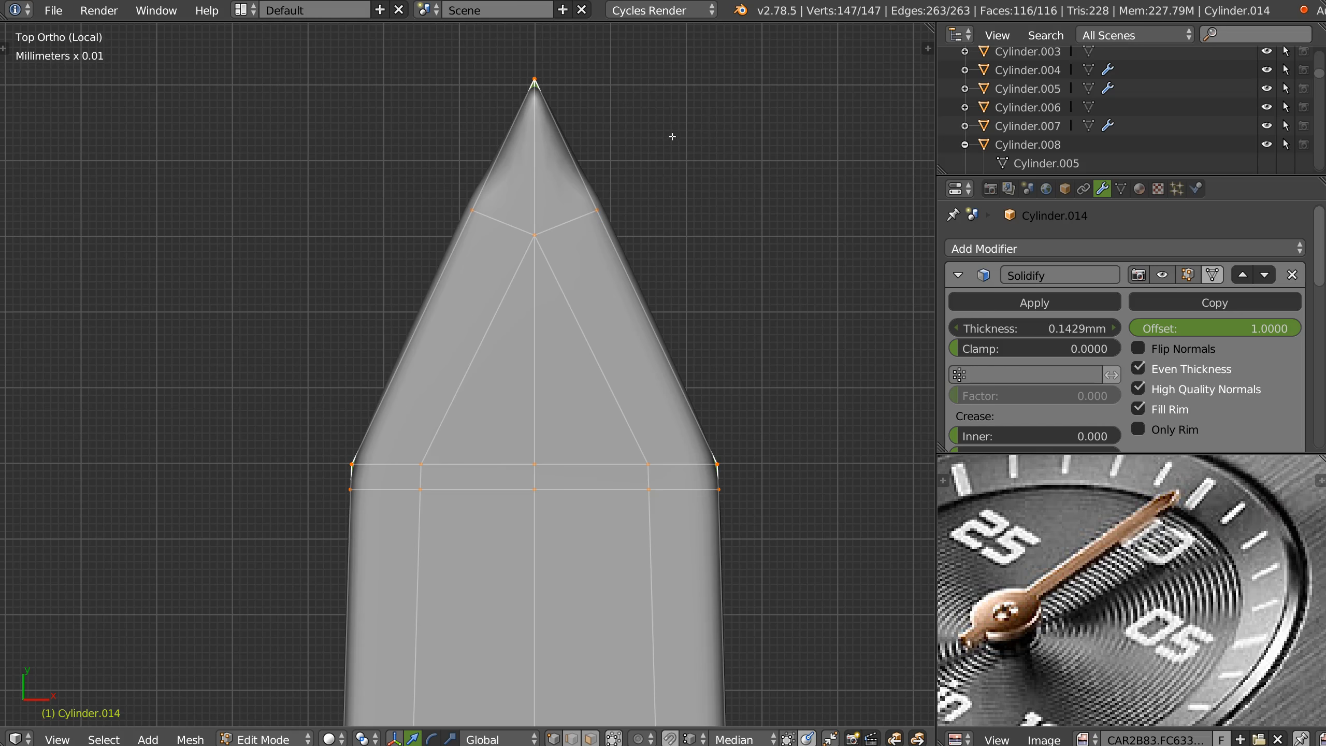
key(k)
click(587, 151)
click(396, 151)
key(Return)
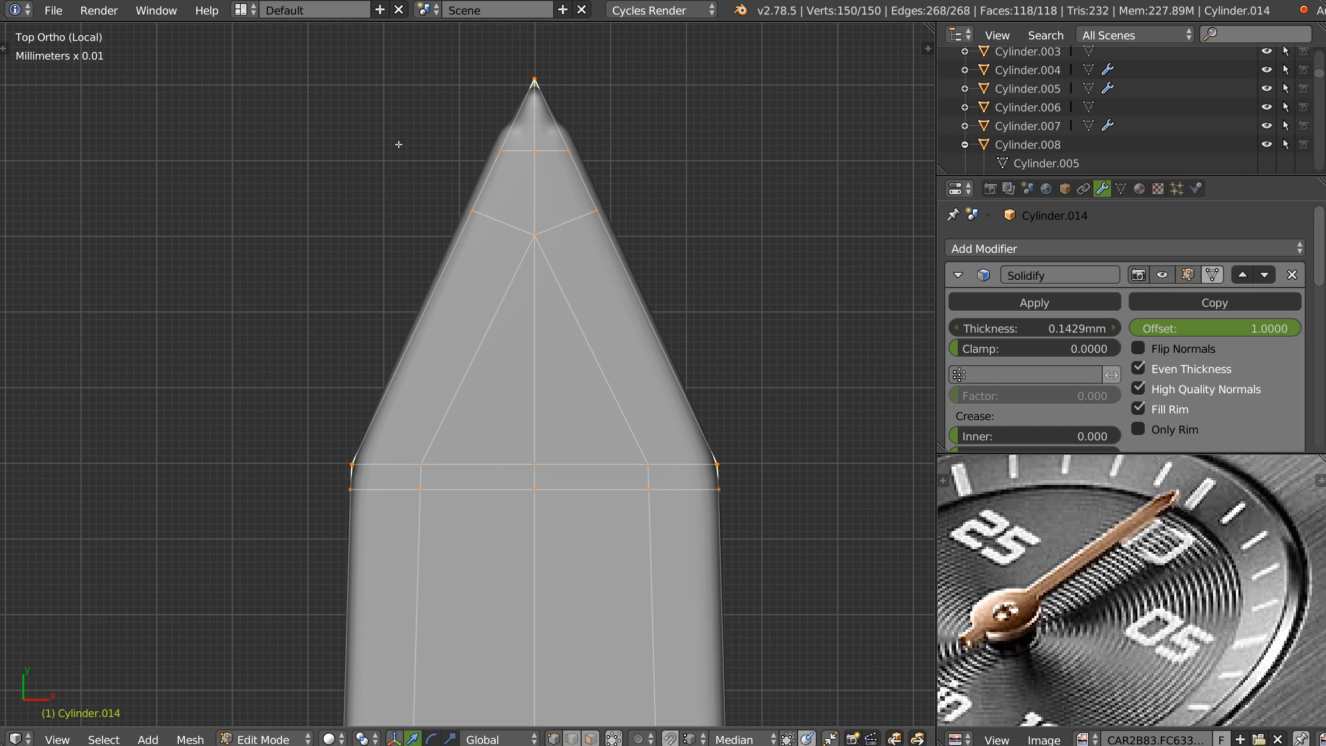
Examine the tip's rim from a low angle with the Bevel modifier shown and hidden in the viewport
right_click(536, 128)
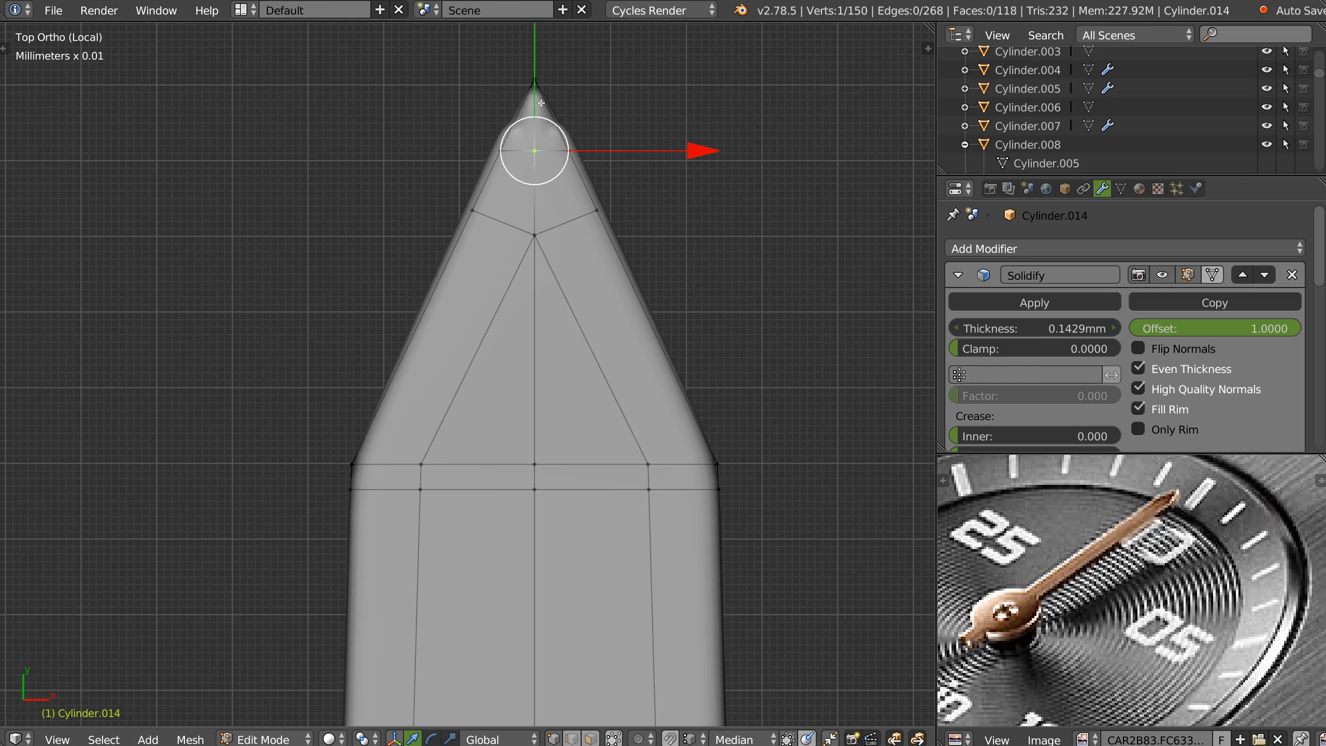
key(a)
right_click(534, 118)
middle_drag(534, 119, 488, 254)
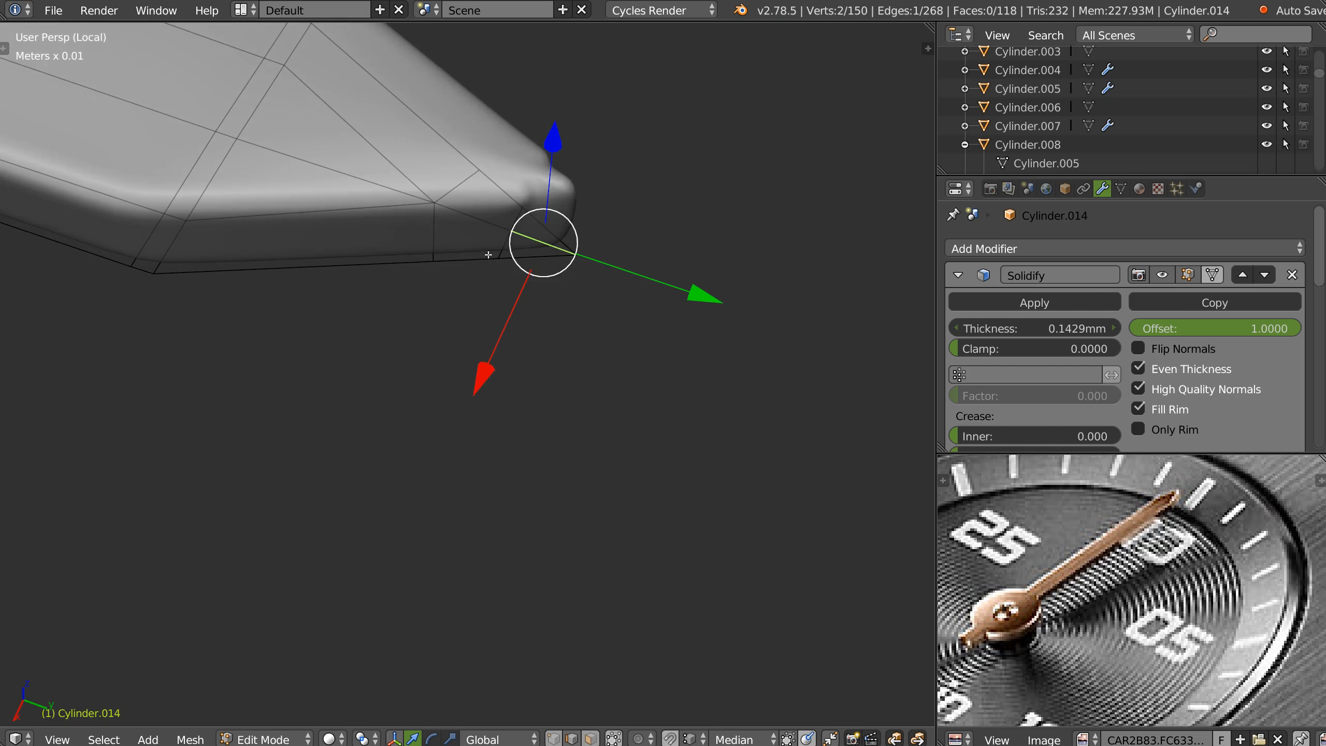
scroll(1139, 398, down, 8)
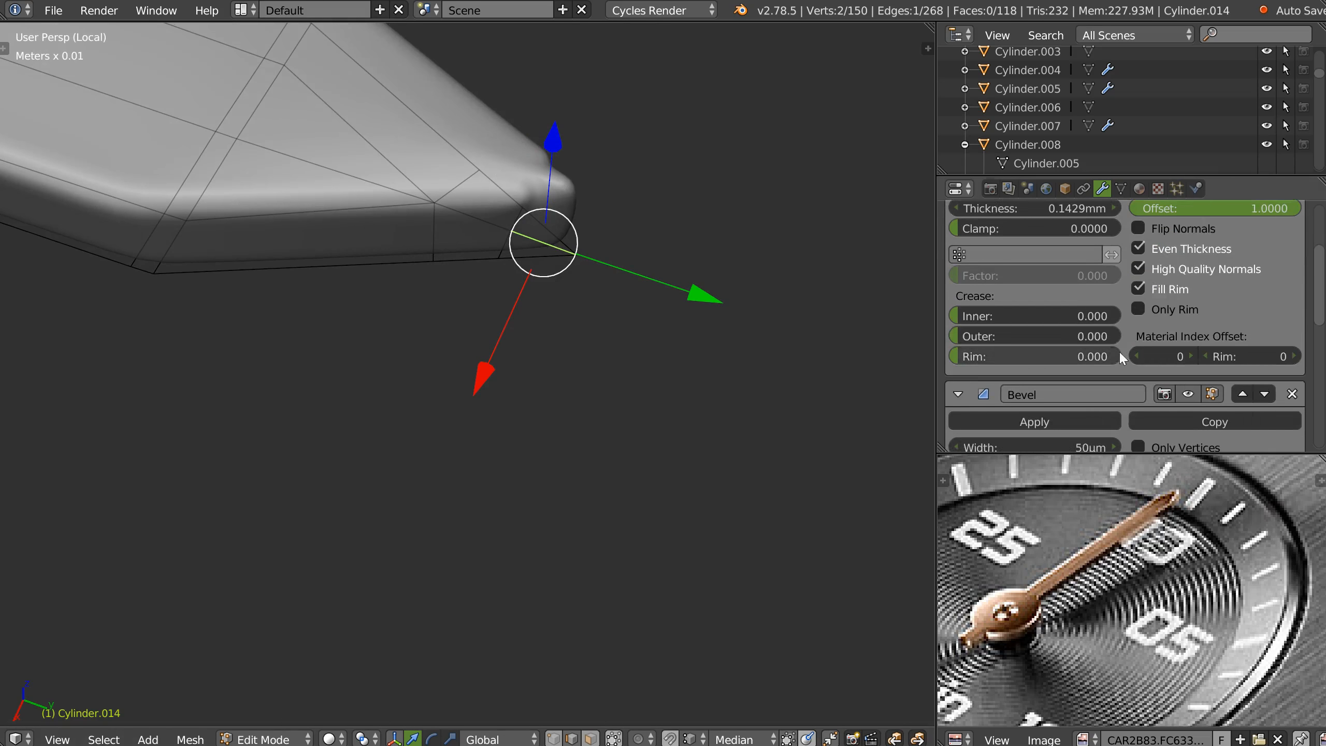
click(1189, 305)
click(1189, 307)
click(1189, 308)
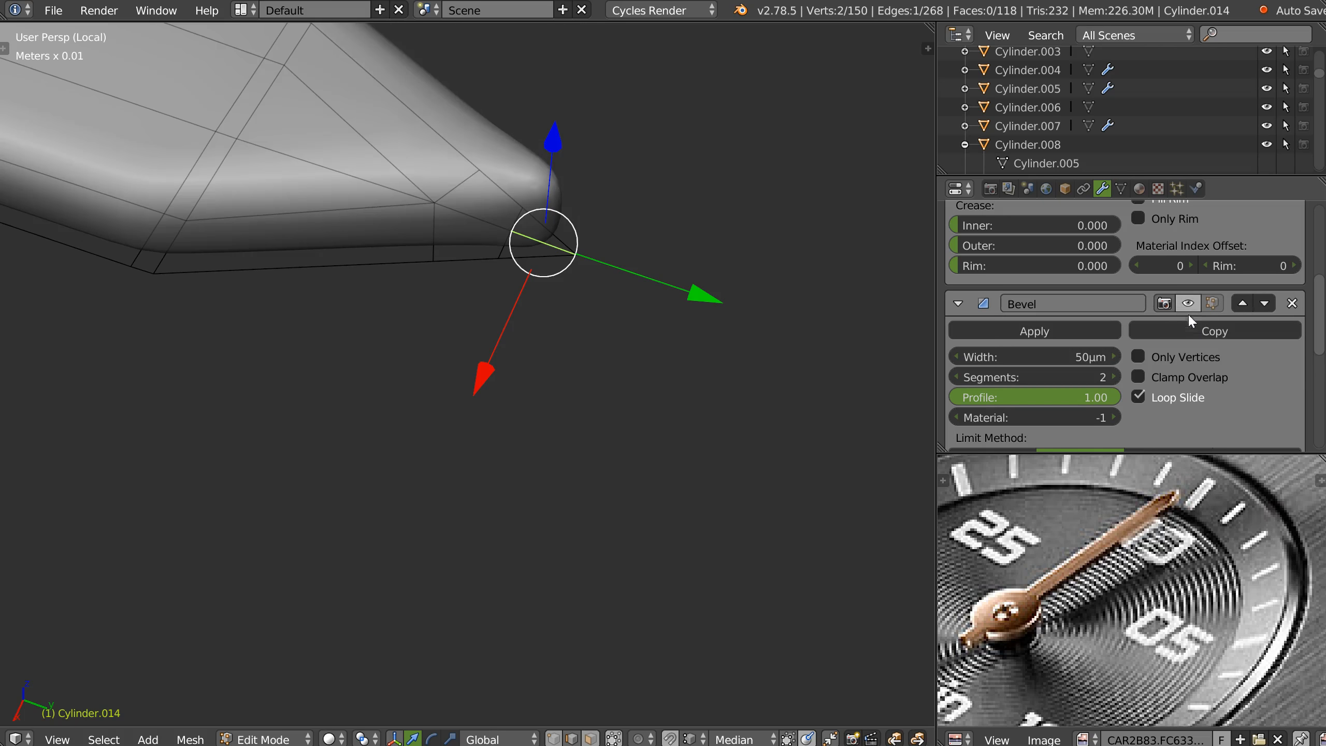
Delete the hand's Bevel and Subsurf modifiers, and apply its Solidify modifier
click(1291, 304)
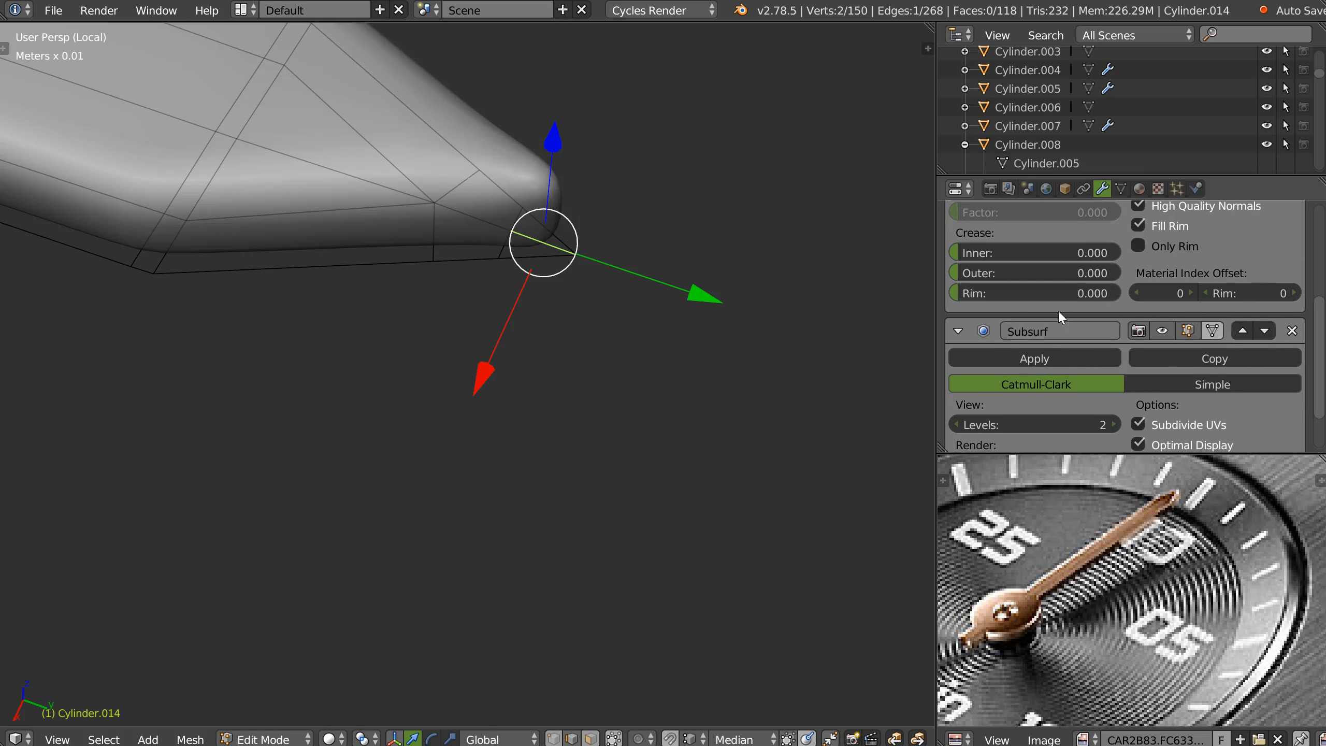
click(1292, 331)
scroll(1193, 295, up, 3)
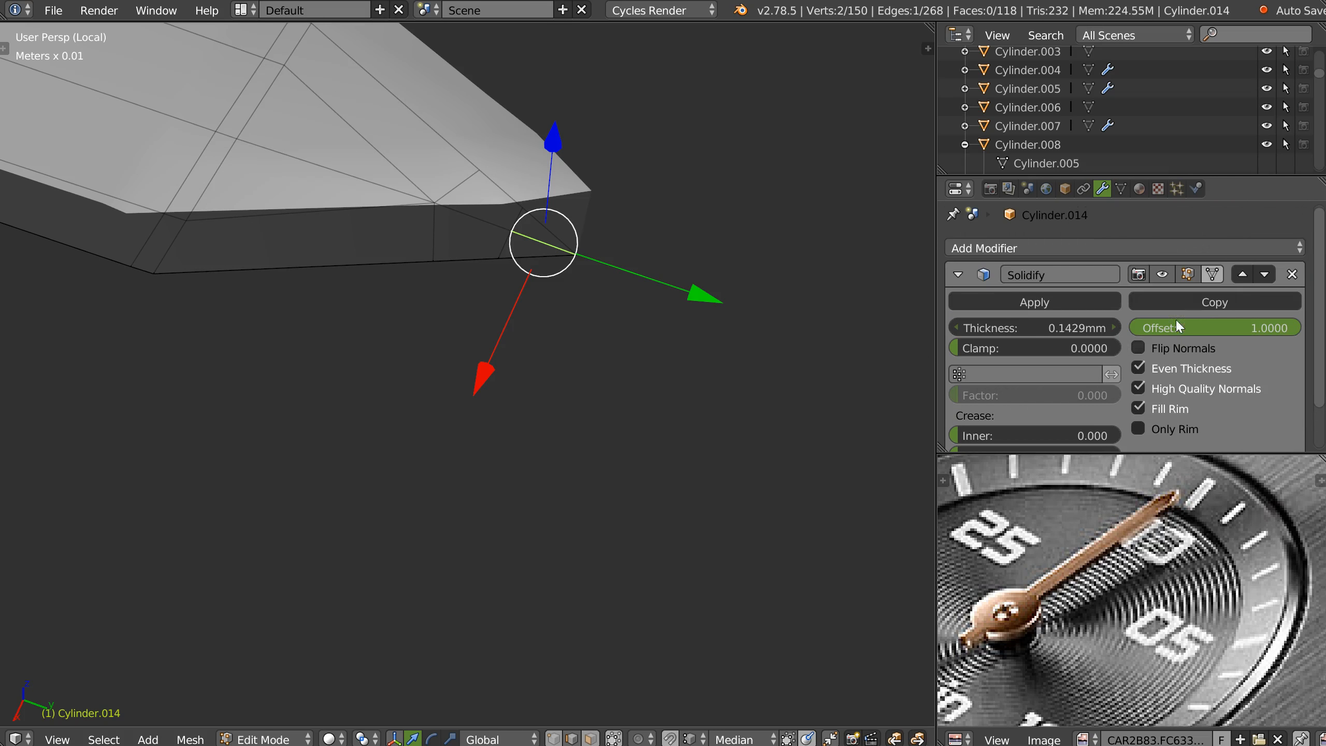
click(998, 302)
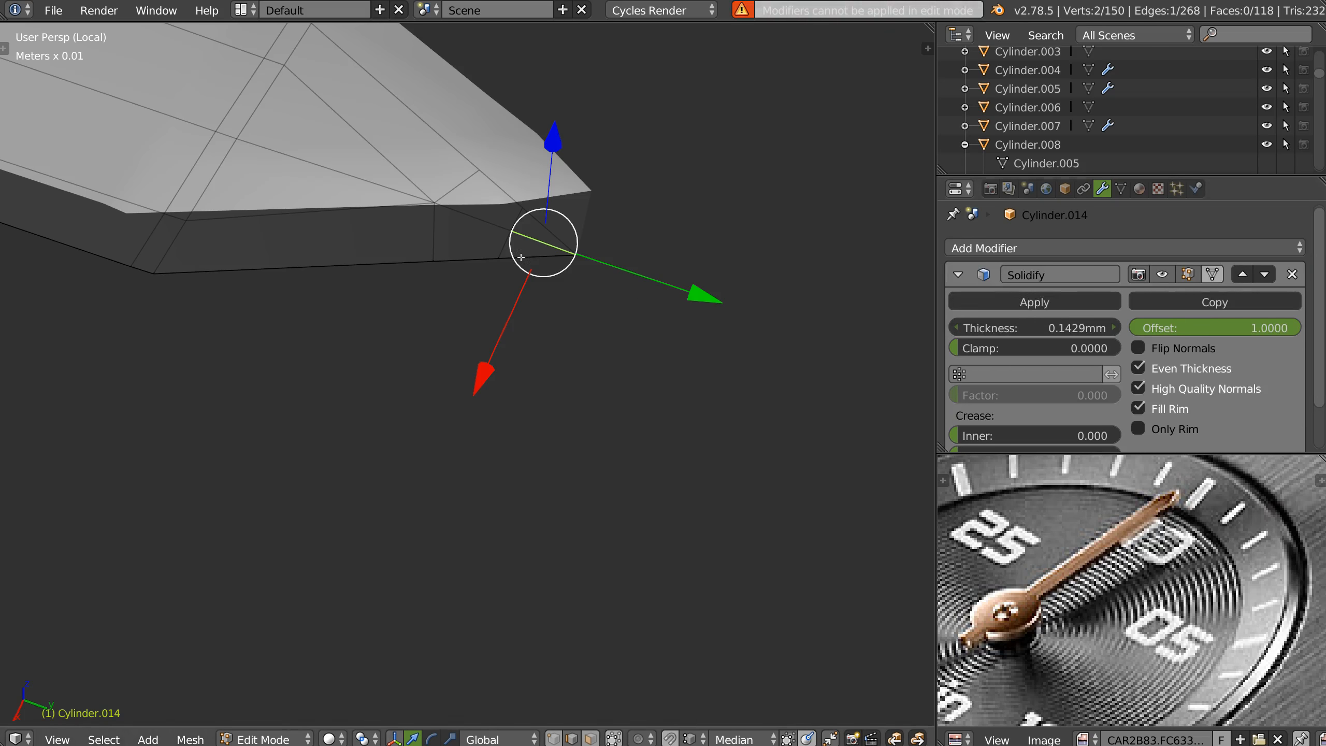
key(Tab)
click(1018, 297)
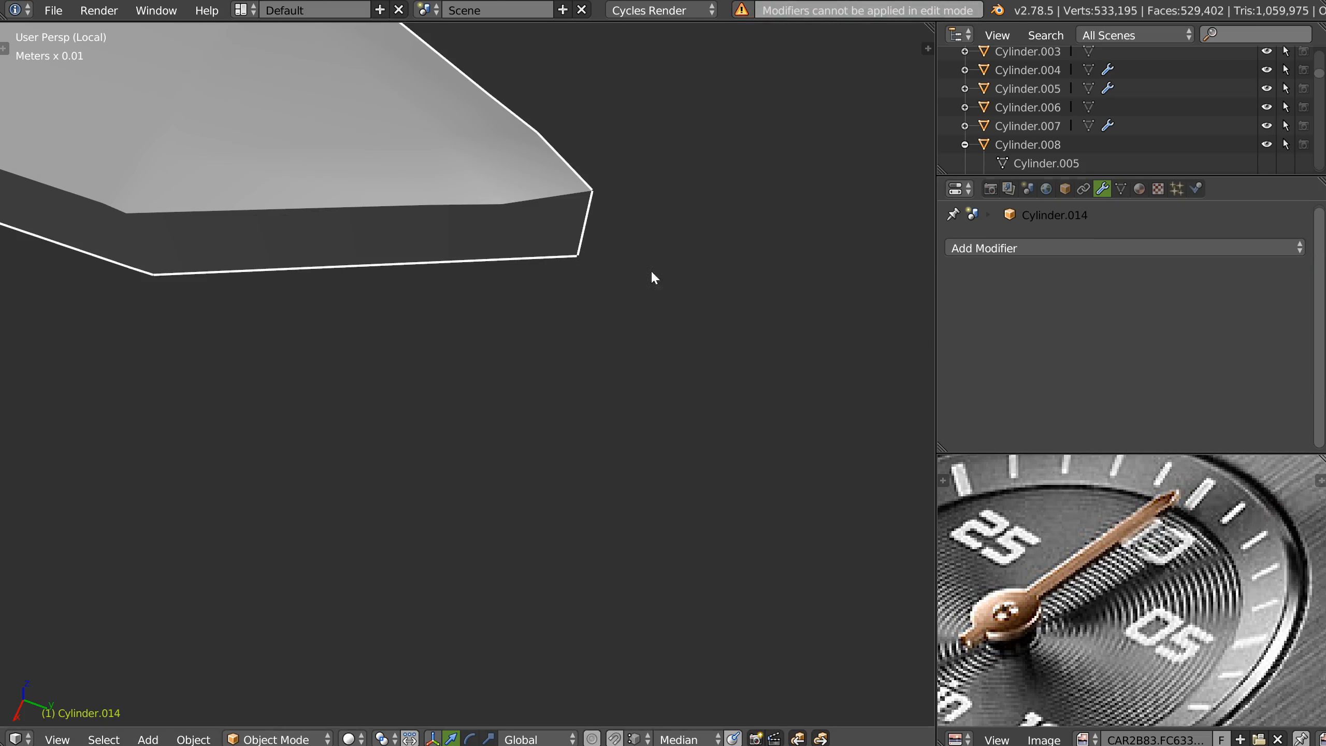
Dissolve the knife-cut edges across the tip on both the upper and lower sides of the hand
middle_drag(650, 269, 504, 272)
key(Tab)
middle_drag(576, 236, 579, 259)
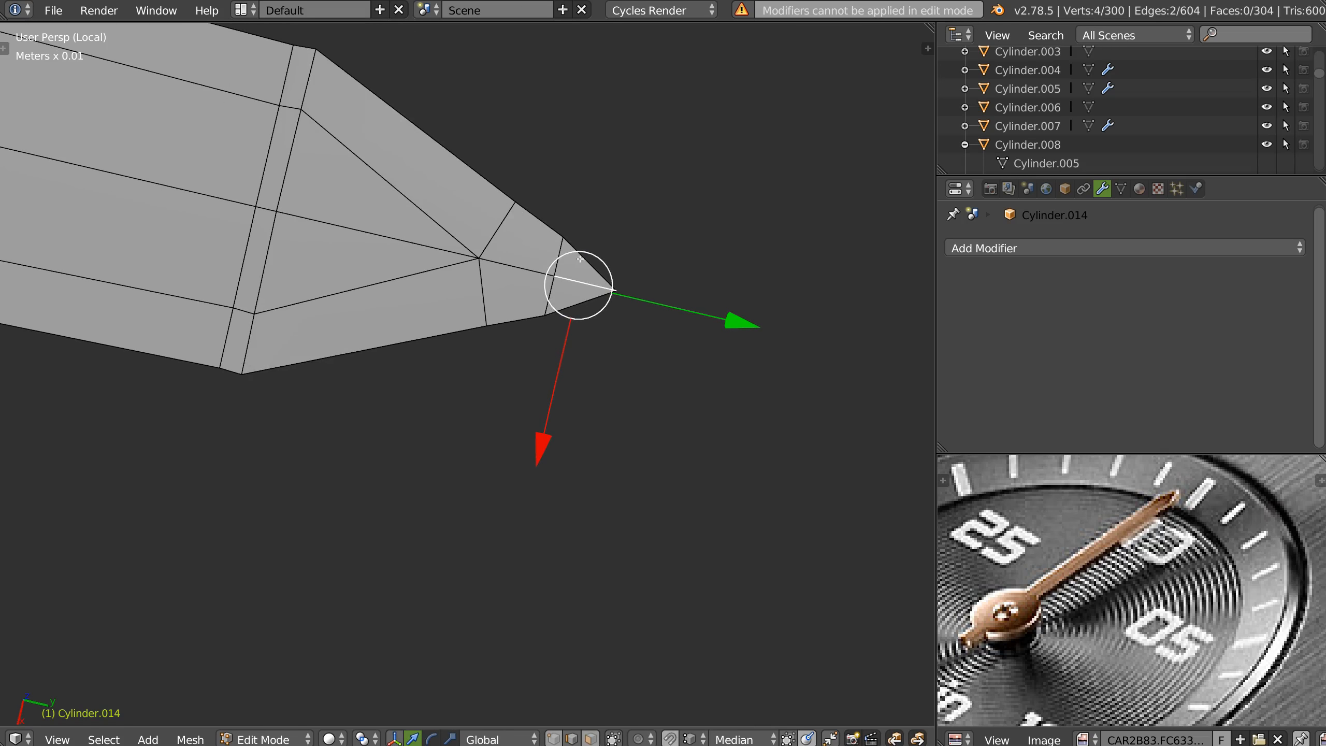
shift+right_click(539, 302)
key(ctrl+x)
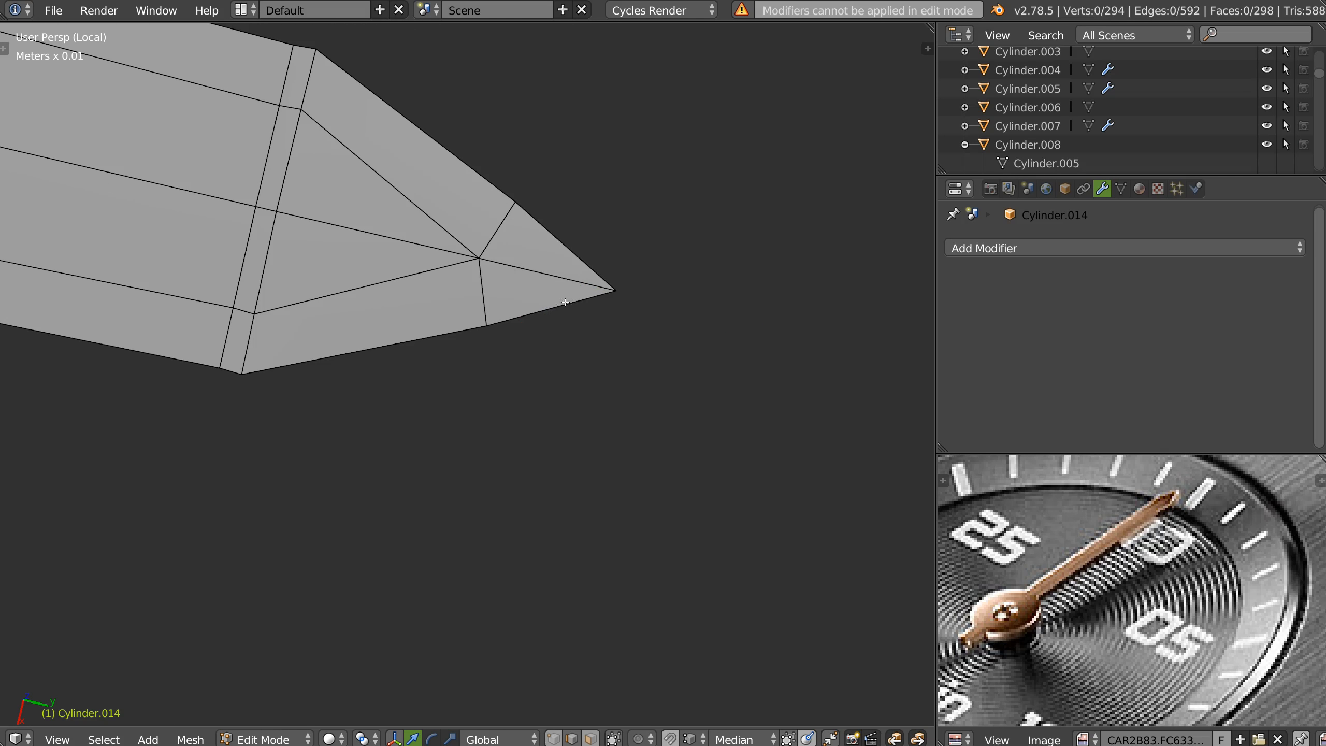
Bevel the upper and lower edge loops around the hand's outer outline with two segments and an offset of about 0.003
key(KP_7)
scroll(627, 243, down, 5)
middle_drag(527, 408, 541, 336)
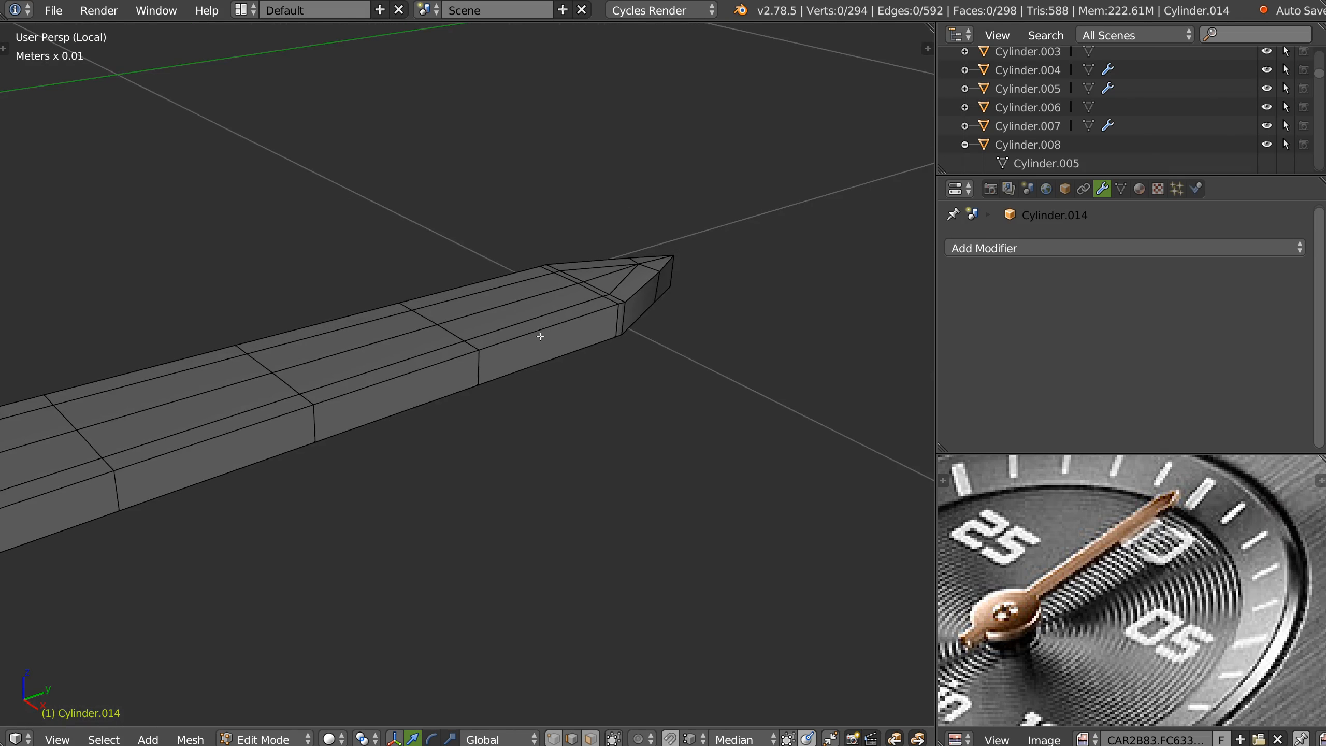
scroll(570, 313, up, 3)
scroll(569, 334, down, 4)
key(Tab)
alt+right_click(518, 311)
alt+shift+right_click(524, 336)
scroll(767, 191, down, 5)
shift+middle_drag(365, 397, 269, 444)
scroll(631, 222, up, 5)
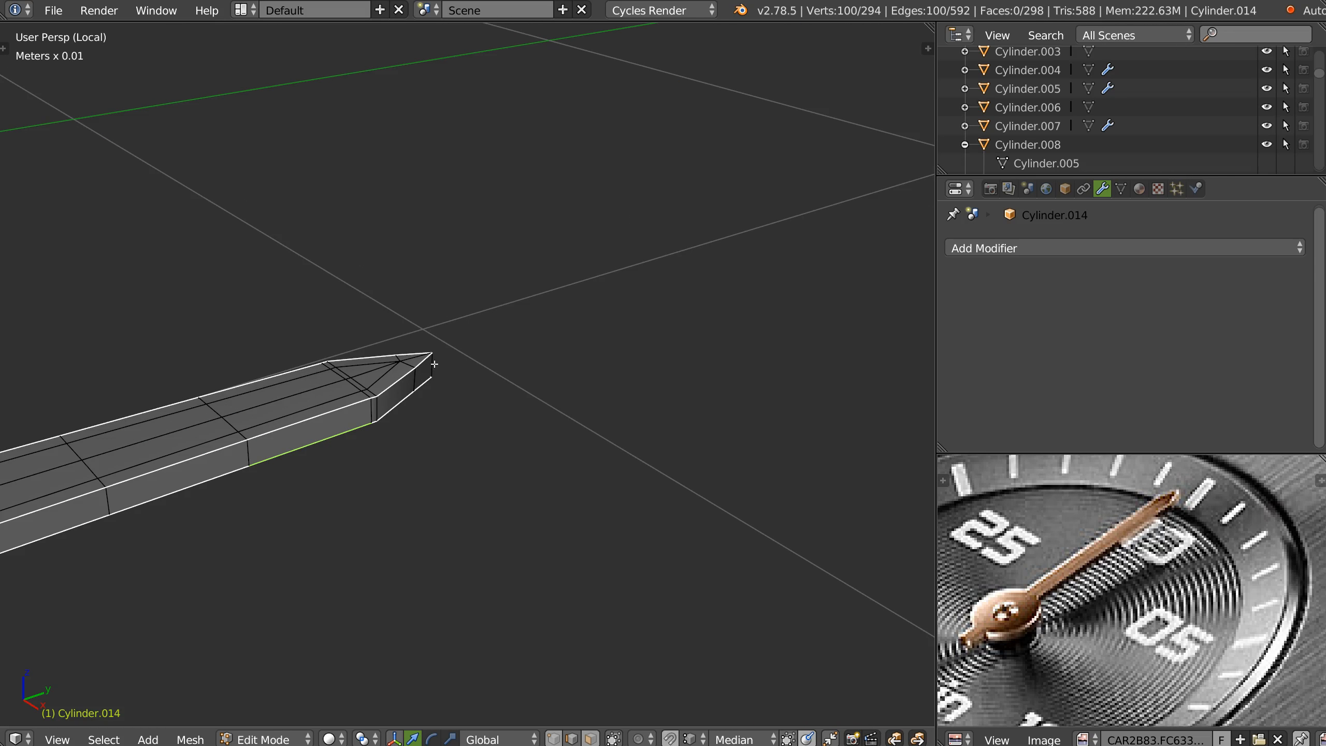
shift+middle_drag(310, 401, 491, 315)
scroll(675, 263, down, 6)
scroll(601, 273, up, 4)
scroll(491, 315, up, 2)
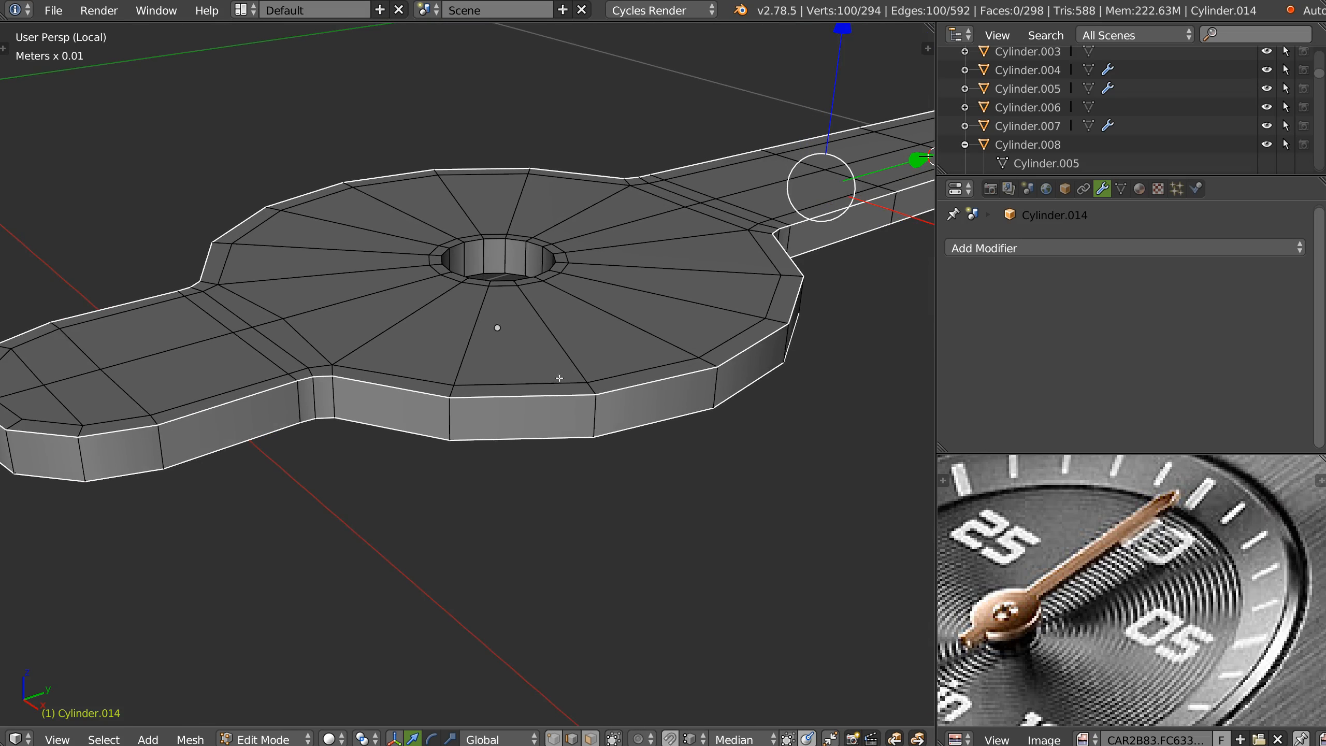
key(ctrl+b)
scroll(629, 393, up, 1)
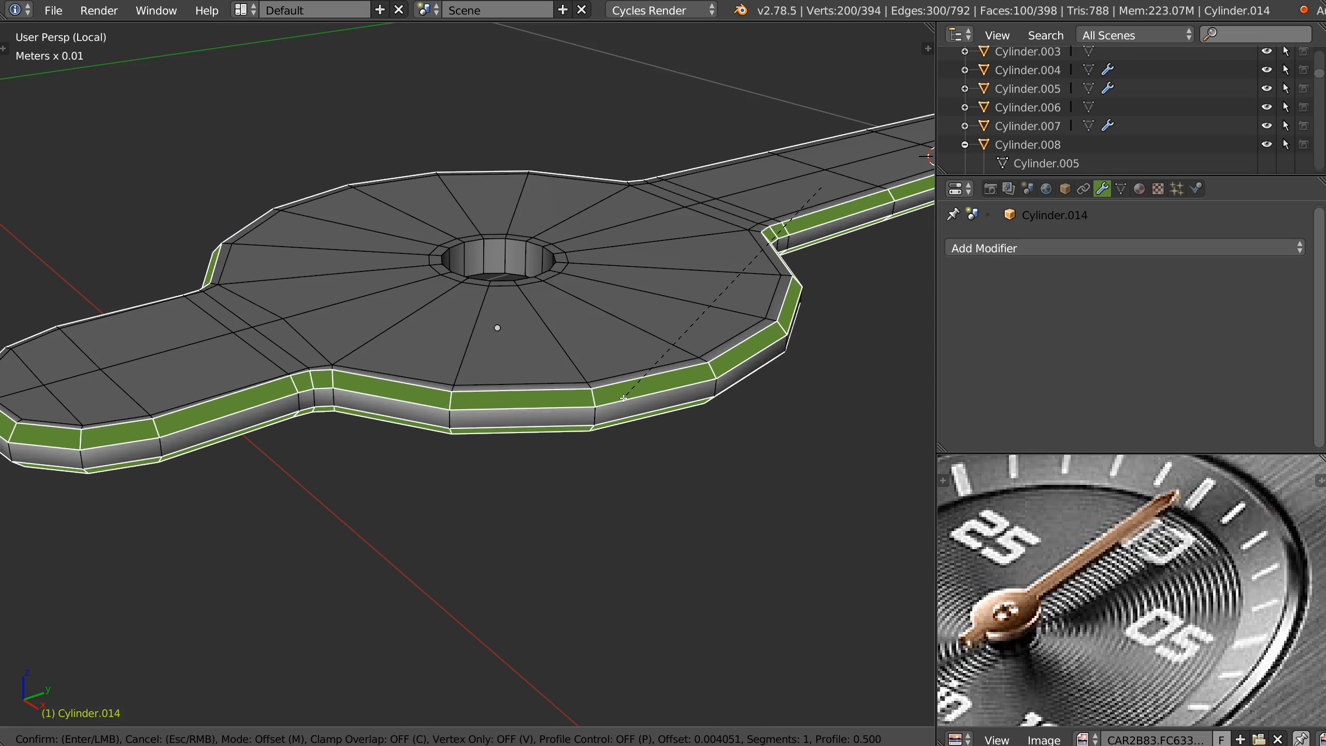
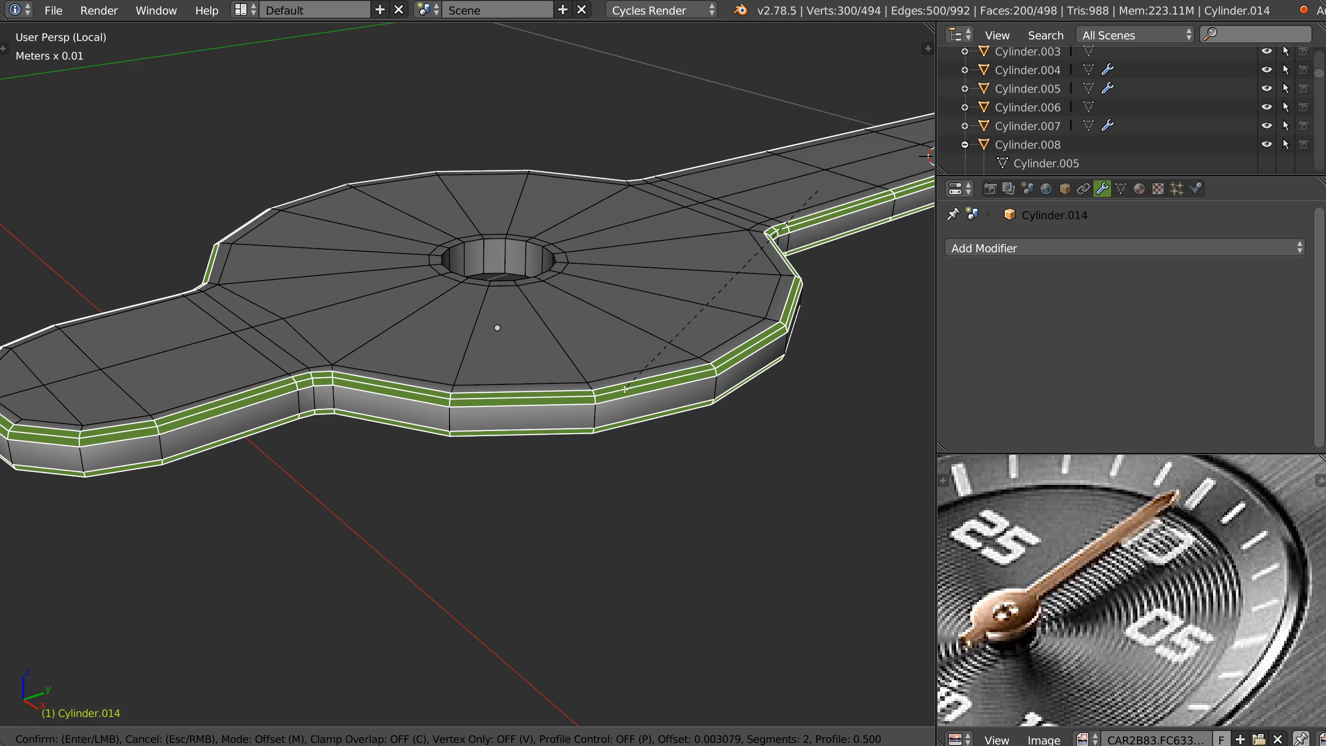
click(623, 391)
Bevel the upper and lower rim loops of the hand's centre hole with two segments and an offset of about 0.002
middle_drag(715, 286, 712, 314)
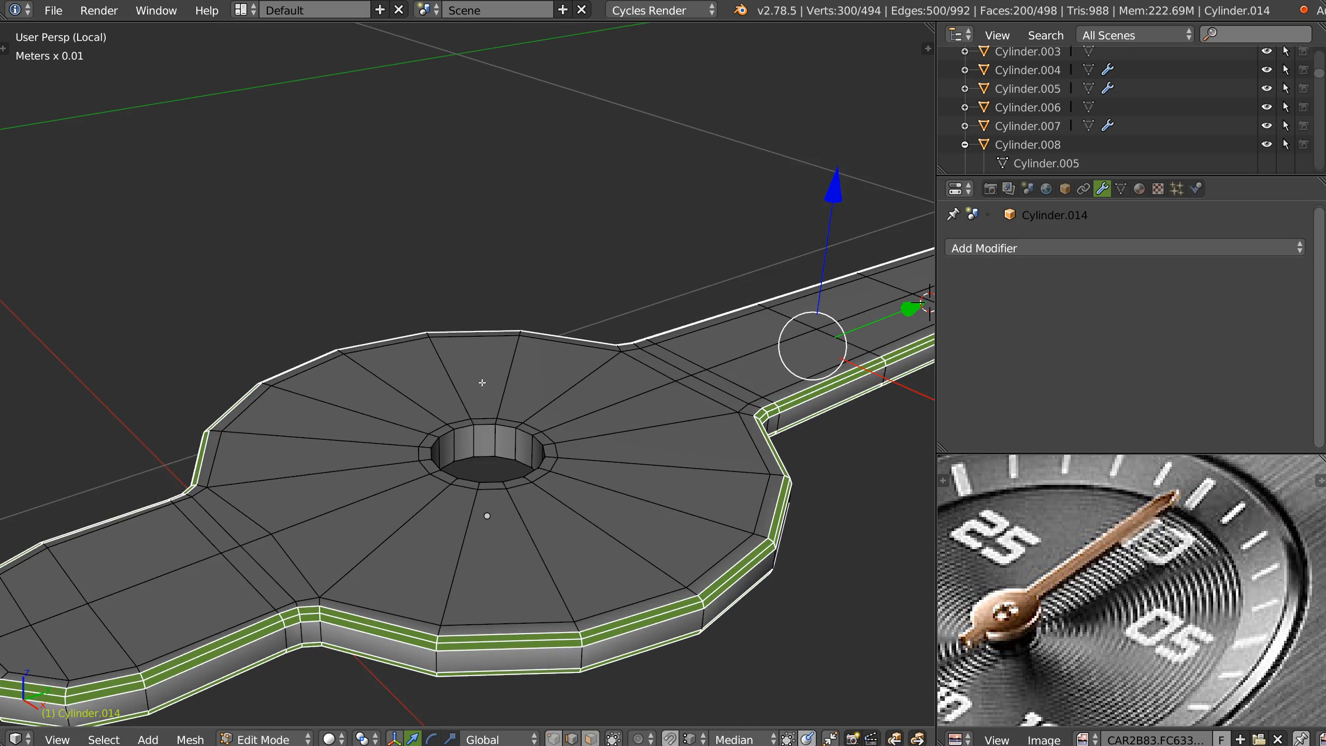
alt+right_click(488, 422)
alt+shift+right_click(476, 452)
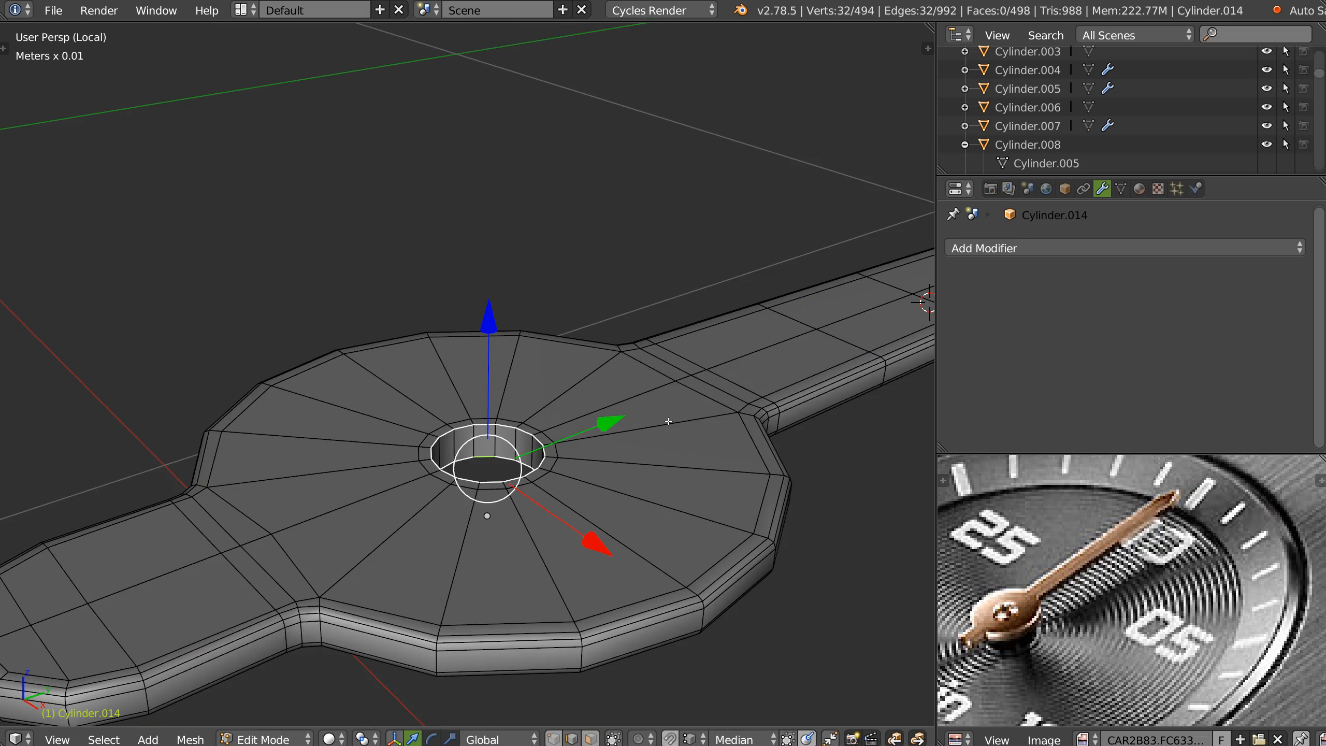
key(ctrl+b)
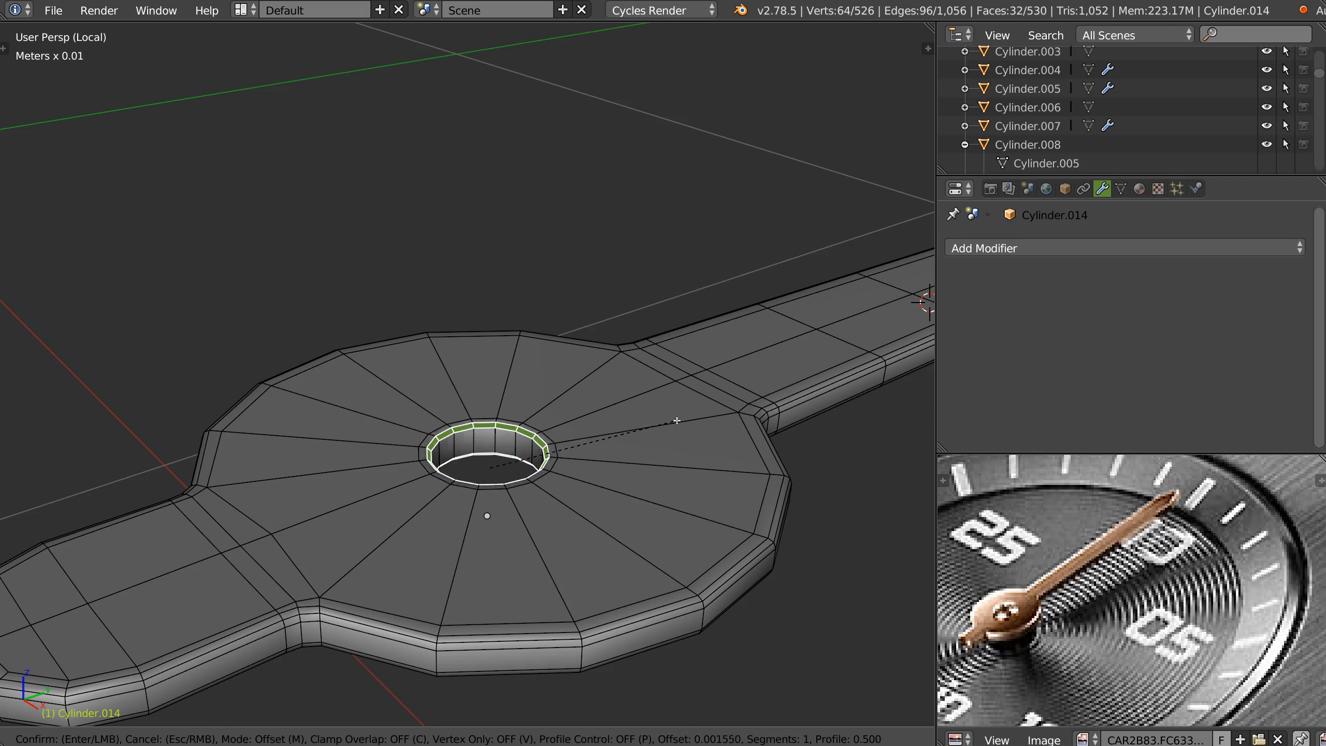
scroll(681, 421, up, 1)
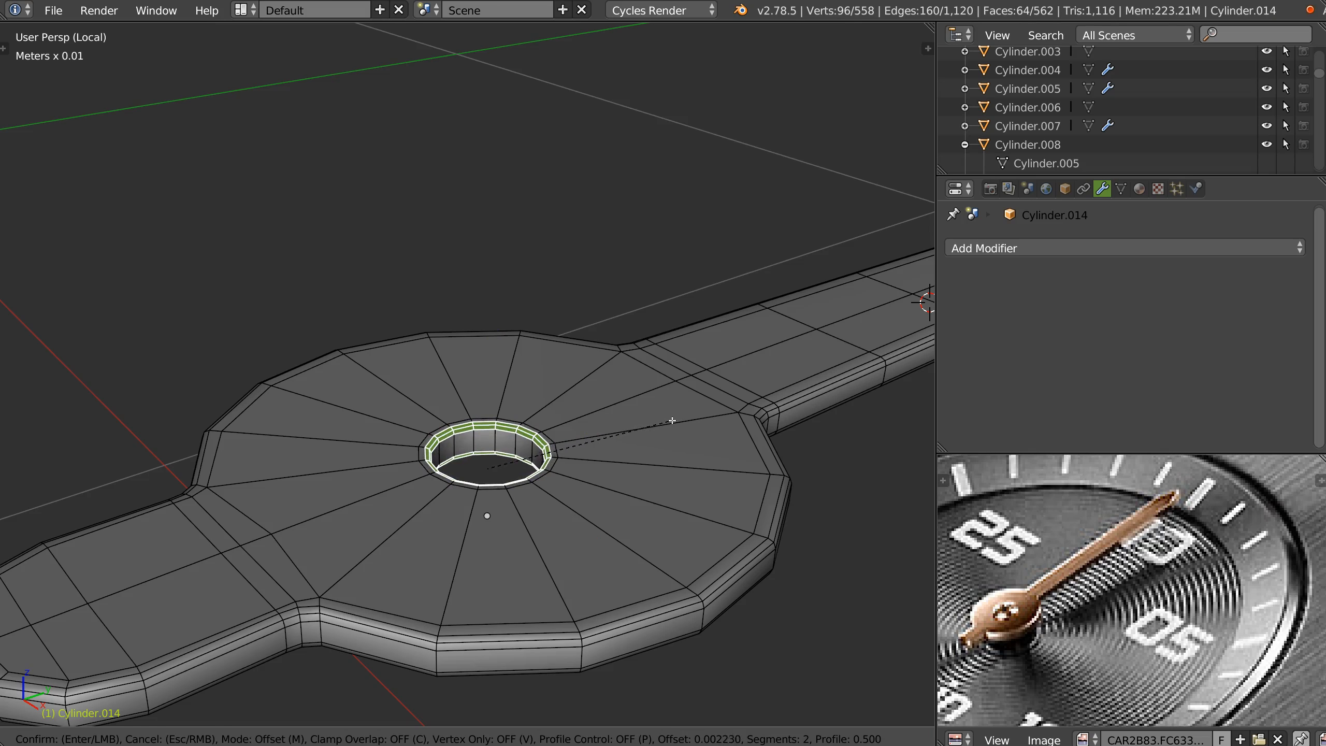
click(675, 420)
Scale the edge loops just around the centre hole on both faces within the horizontal plane only
alt+right_click(550, 473)
middle_drag(612, 463, 590, 394)
alt+shift+right_click(549, 511)
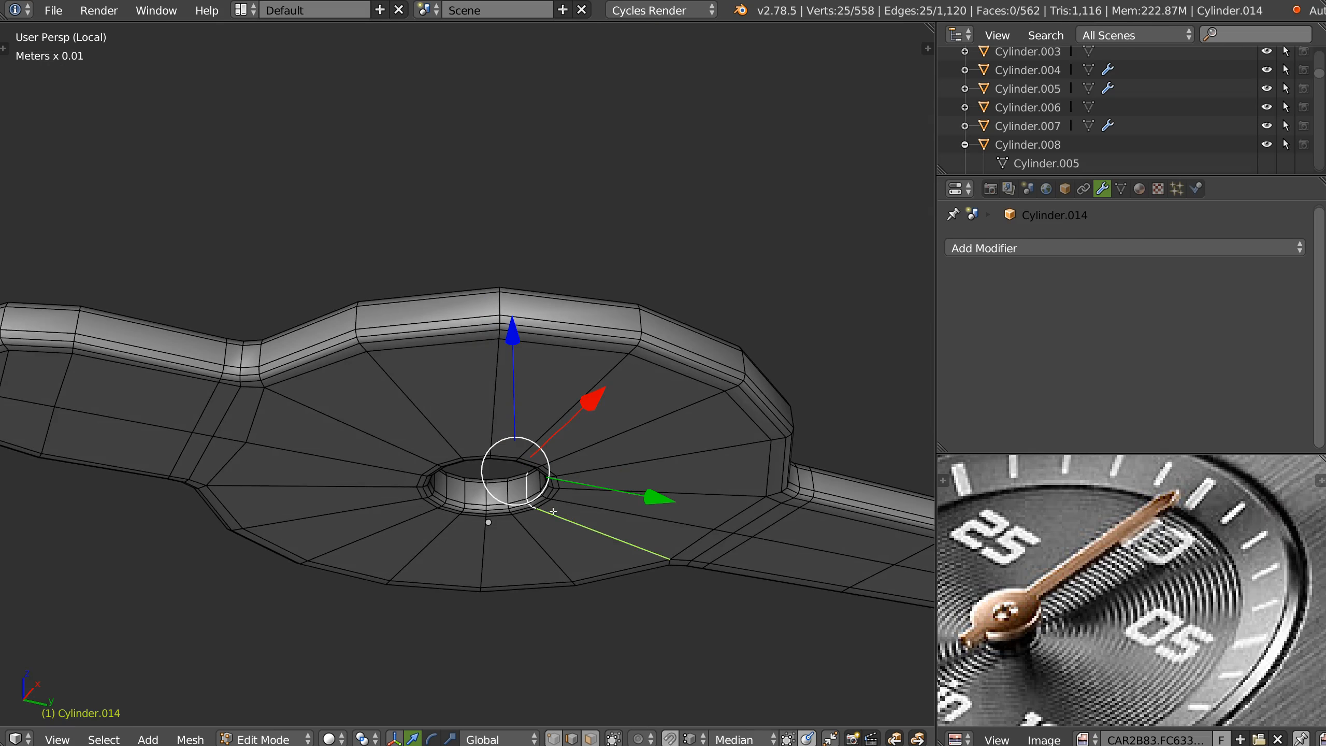
key(ctrl+z)
alt+shift+right_click(524, 515)
key(s)
key(shift+z)
click(593, 509)
middle_drag(592, 509, 687, 493)
Add a centred edge loop around the hole on both the lower and upper faces of the round hub
key(ctrl+r)
click(657, 563)
right_click(657, 563)
key(ctrl+r)
click(651, 445)
right_click(649, 444)
Add a level 2 Subsurf modifier to the hand and check how it rounds the pointed tip
middle_drag(645, 402, 644, 559)
shift+middle_drag(731, 396, 379, 373)
scroll(657, 346, down, 4)
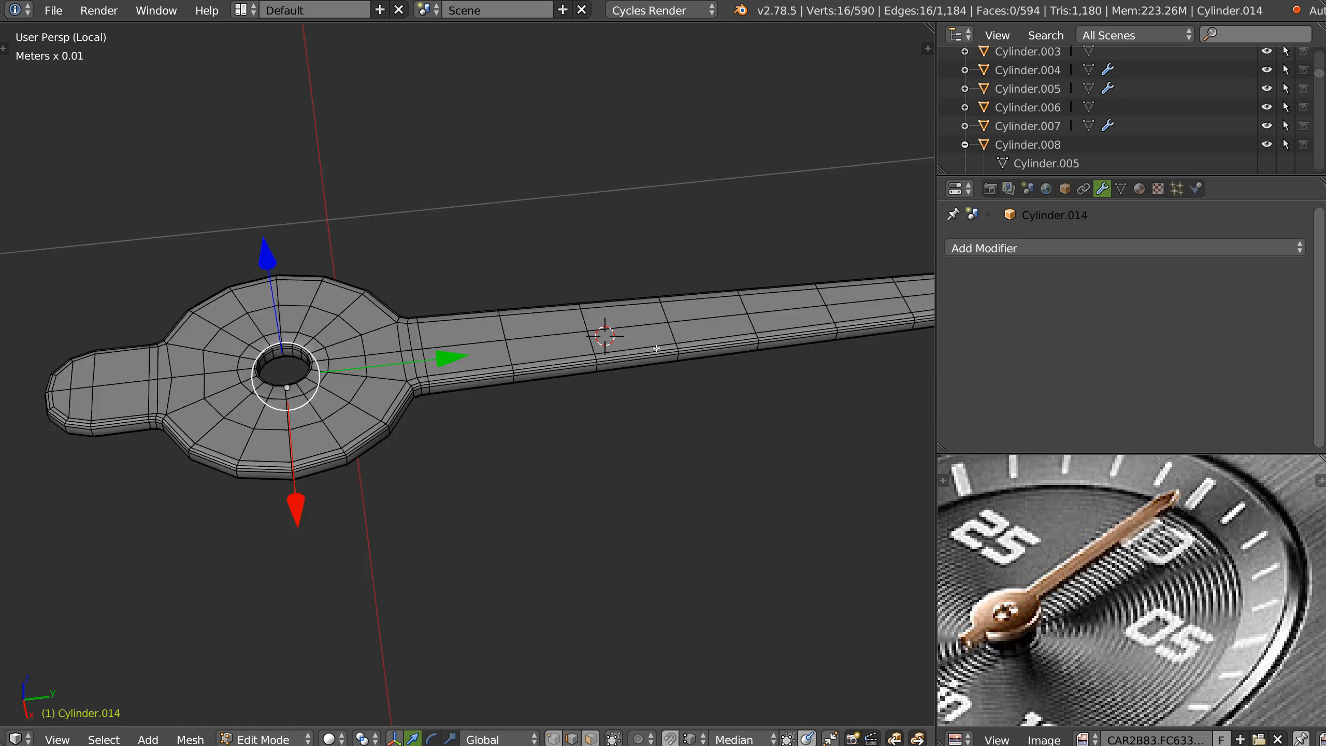
shift+middle_drag(657, 347, 217, 435)
scroll(690, 353, up, 8)
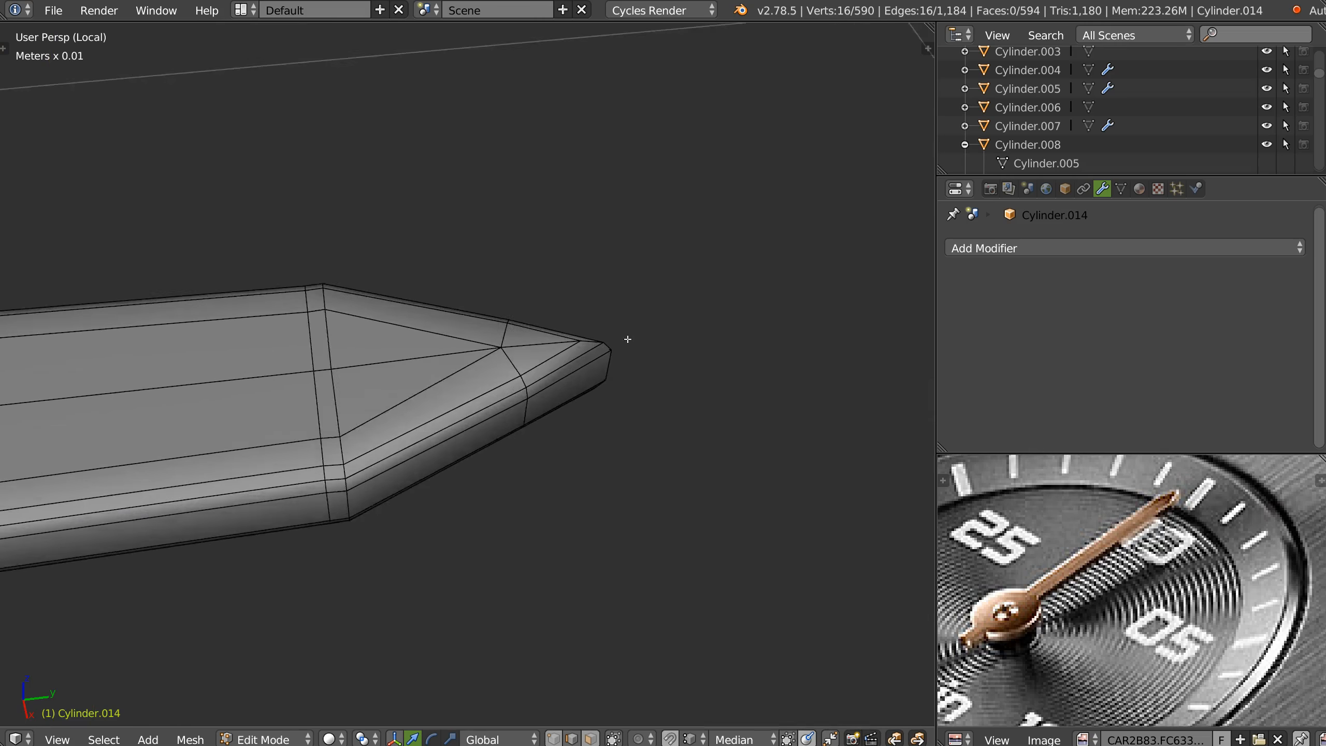
key(Tab)
key(ctrl+2)
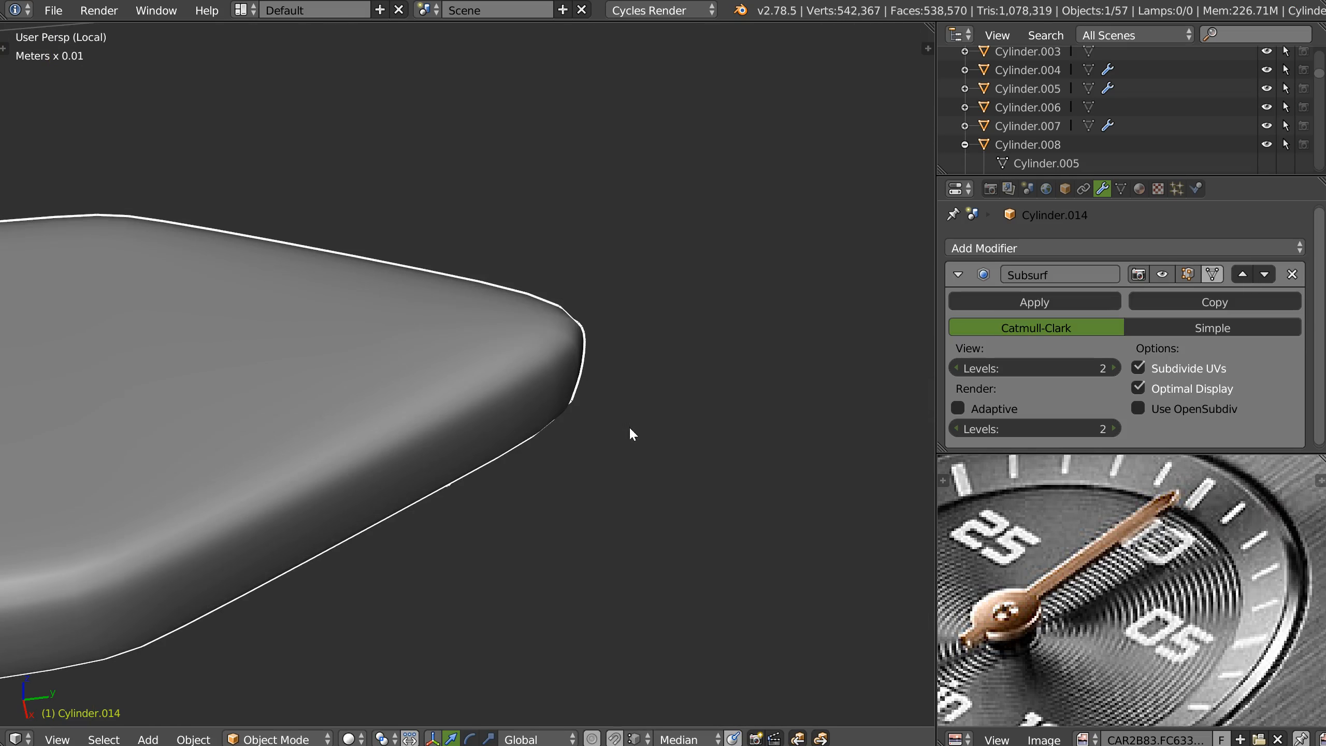
scroll(399, 472, down, 6)
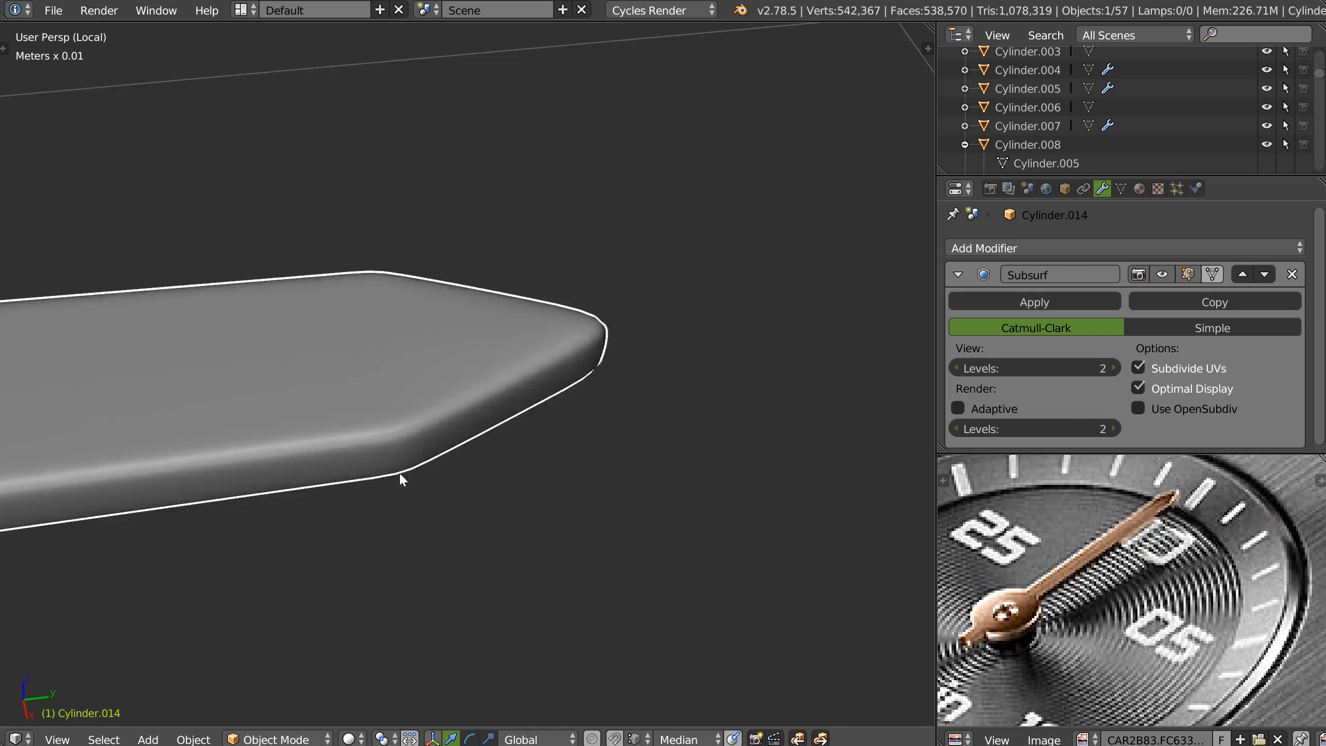
Knife-cut one straight horizontal line across the hand close to its point, viewed from the top, to sharpen the tip
key(KP_7)
shift+middle_drag(385, 259, 548, 520)
shift+middle_drag(222, 186, 419, 423)
scroll(419, 424, up, 7)
key(Tab)
click(300, 208)
shift+middle_drag(299, 201, 429, 276)
scroll(460, 255, up, 4)
scroll(460, 255, down, 1)
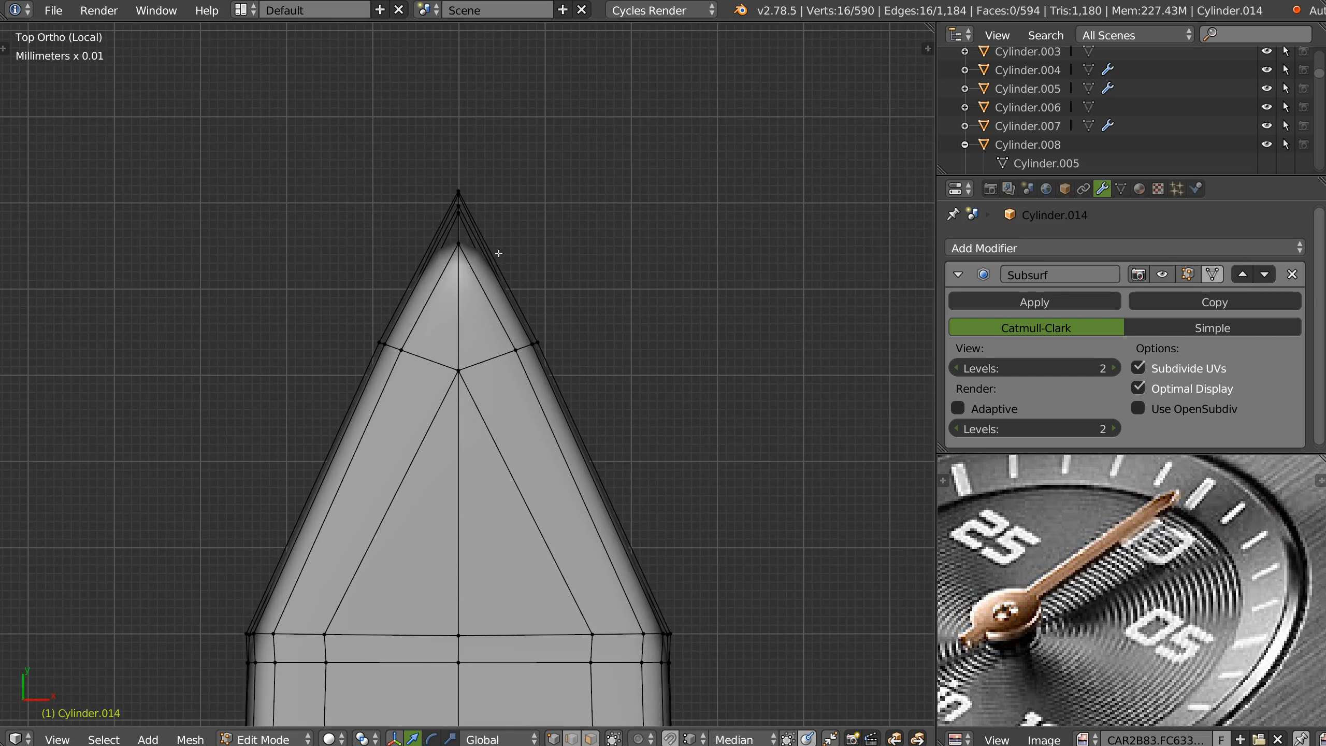
scroll(491, 230, up, 4)
key(k)
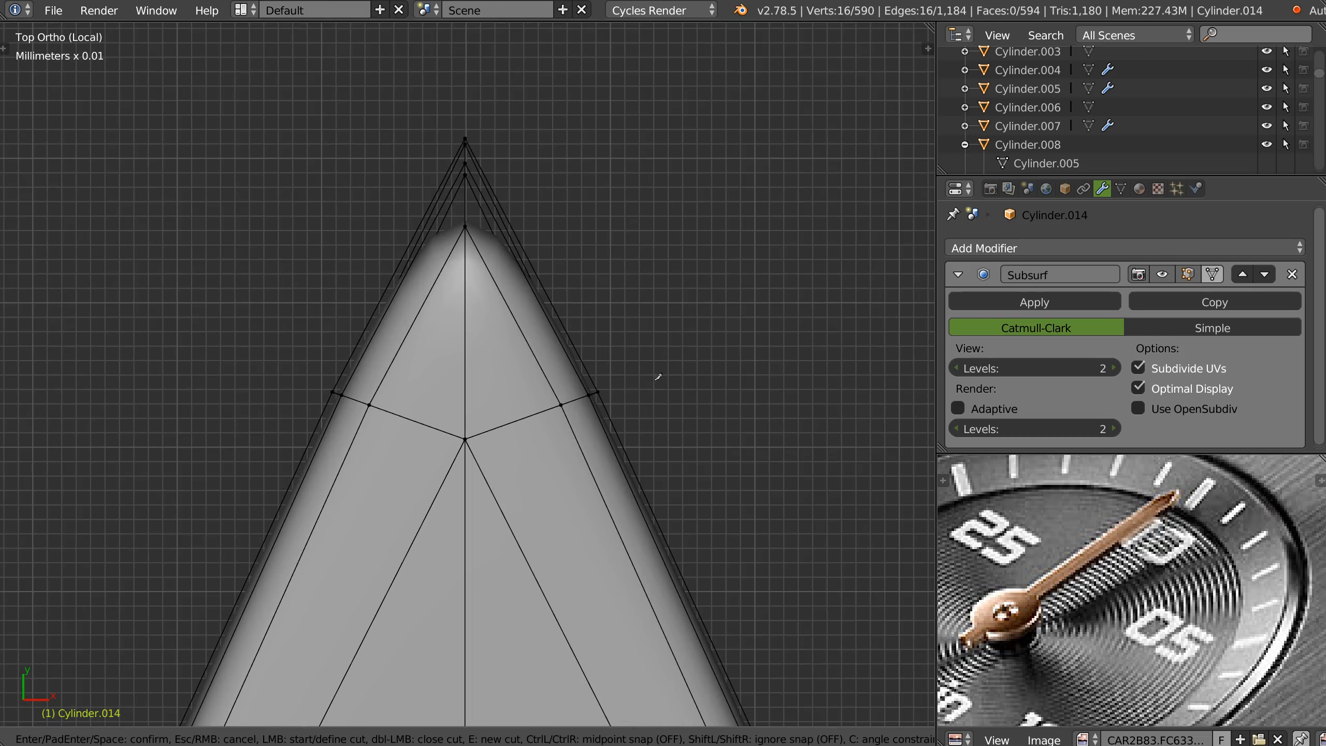
key(c)
click(658, 296)
click(249, 295)
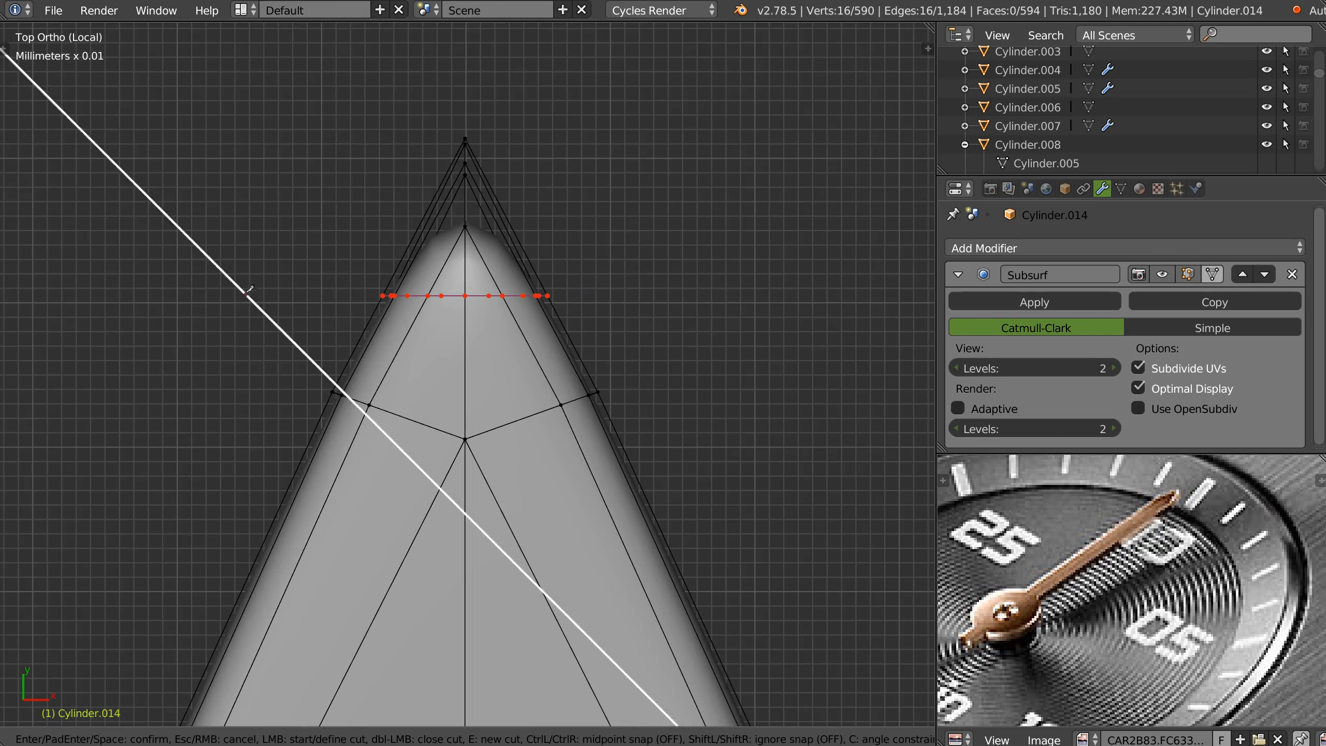
key(Return)
key(Tab)
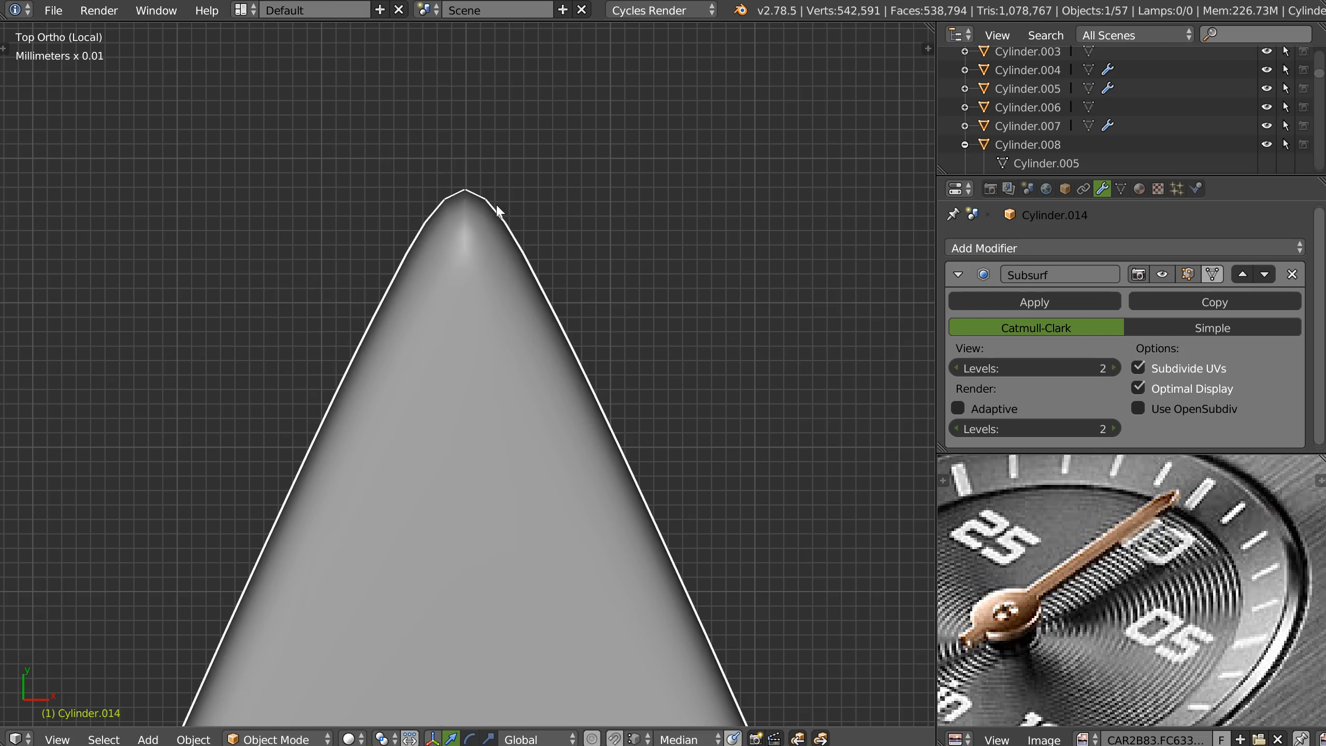
Leave local view and examine the smoothed hand in place on its subdial and among the surrounding watch parts
scroll(533, 243, down, 12)
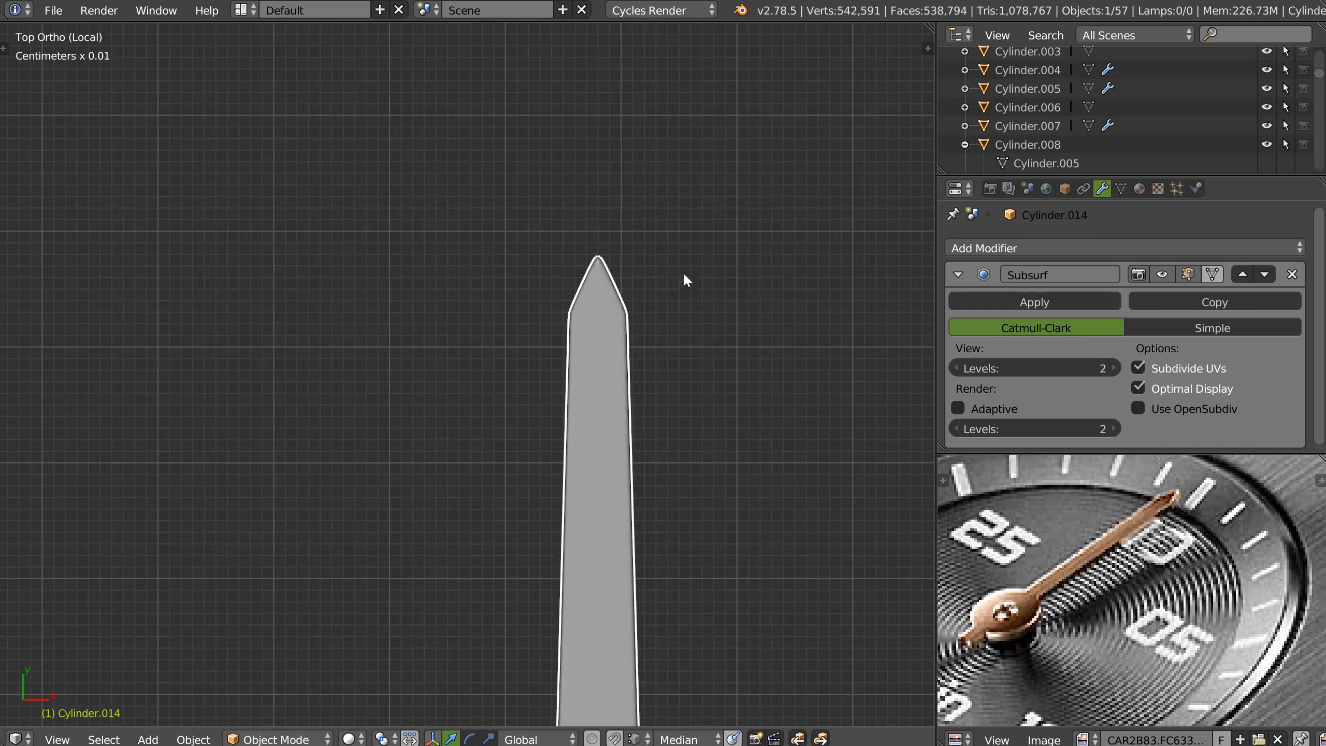
middle_drag(543, 386, 432, 367)
scroll(509, 318, up, 6)
scroll(508, 320, down, 6)
key(KP_Divide)
middle_drag(591, 313, 599, 330)
shift+middle_drag(637, 266, 518, 325)
scroll(475, 351, up, 2)
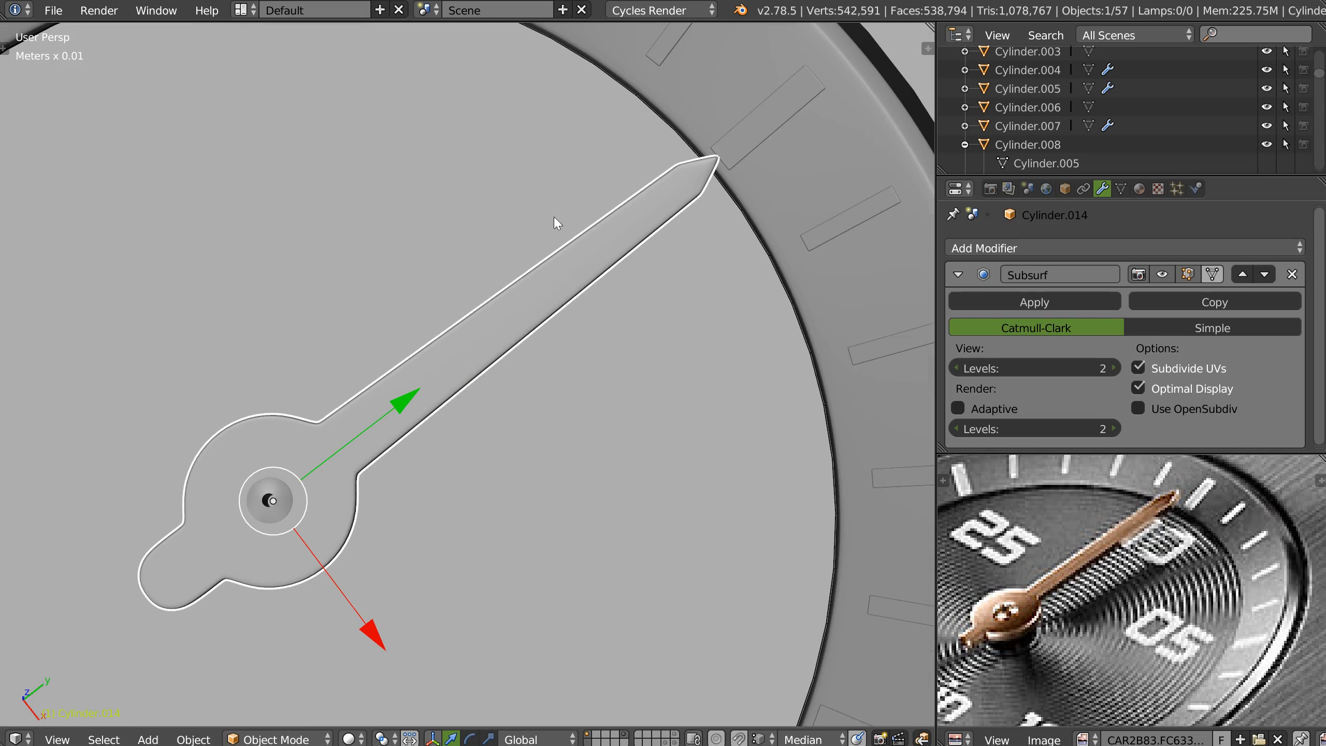
key(a)
scroll(602, 330, down, 3)
middle_drag(620, 334, 568, 275)
scroll(587, 277, down, 4)
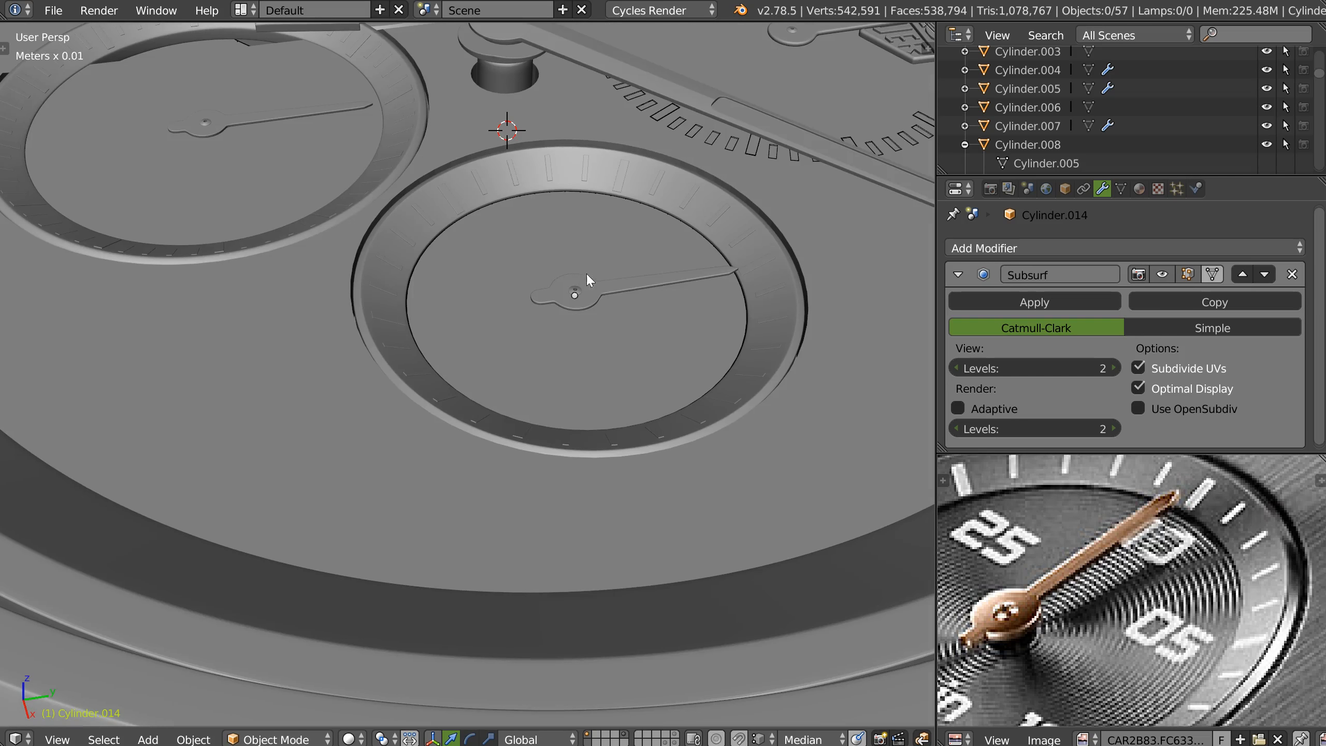
Delete the old hand that still carries a Solidify modifier from the neighbouring subdial
right_click(620, 286)
middle_drag(620, 287, 582, 367)
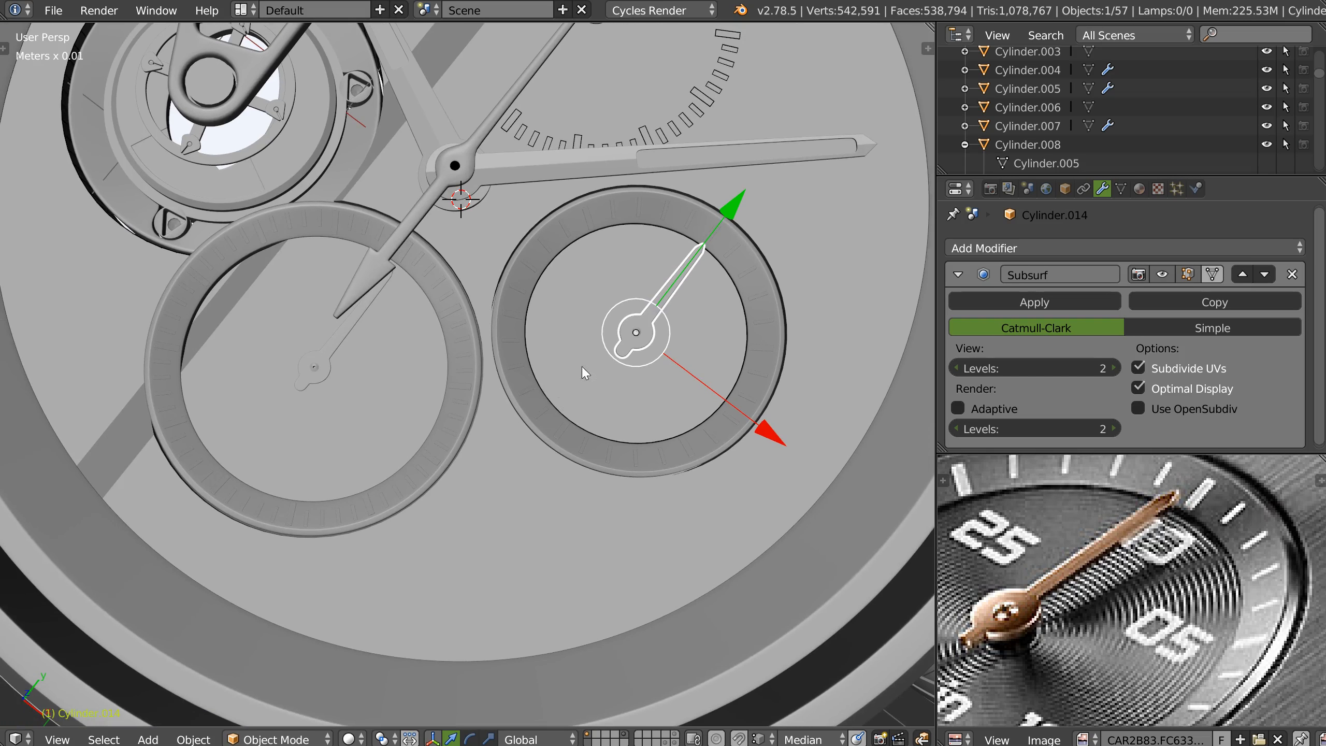
shift+right_click(314, 367)
right_click(328, 370)
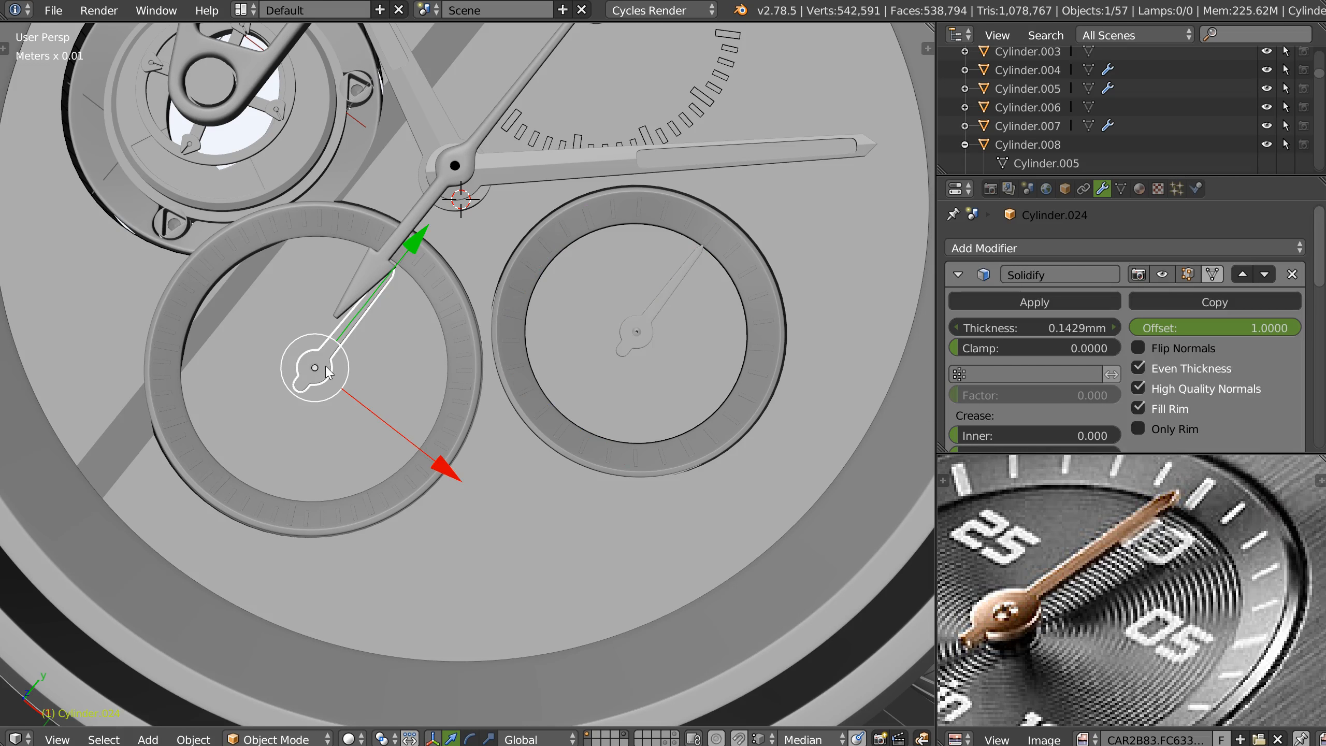
key(Delete)
Duplicate the finished subdial hand and move the copy over to the neighbouring, now handless subdial
right_click(657, 319)
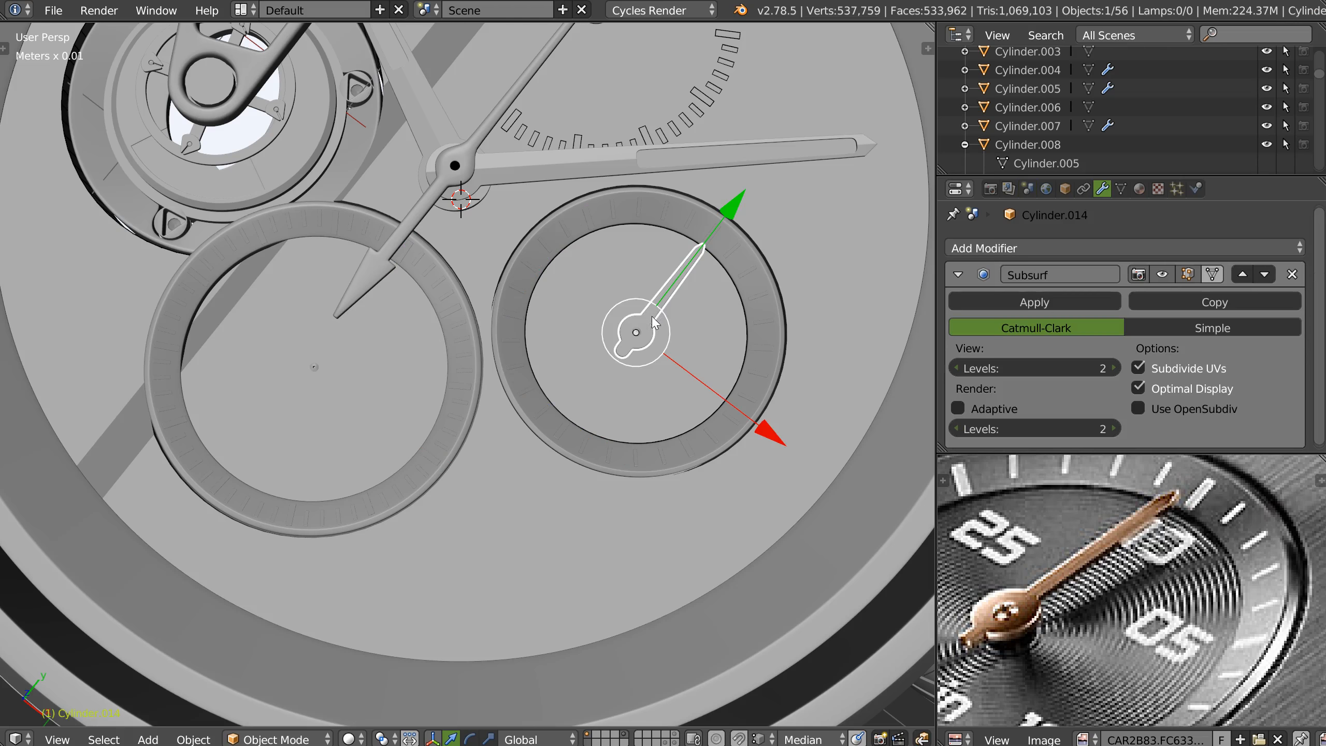
key(shift+d)
key(z)
click(582, 358)
drag(727, 229, 595, 412)
drag(646, 610, 422, 486)
Isolate the copied hand together with that subdial's centre pin in a top view
key(KP_7)
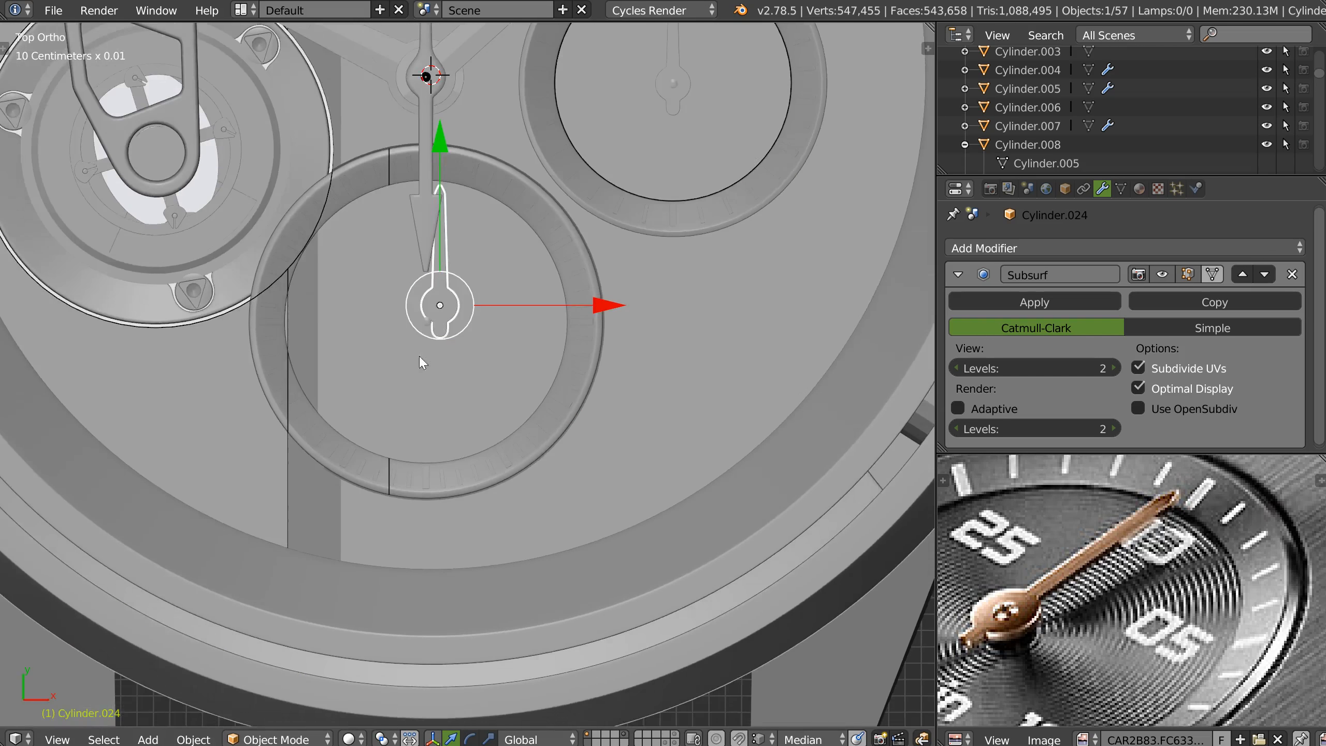
scroll(430, 326, up, 12)
shift+middle_drag(574, 236, 692, 219)
mouse_move(391, 384)
shift+right_down()
mouse_move(402, 396)
mouse_move(390, 396)
shift+right_up()
key(KP_Divide)
scroll(475, 491, up, 5)
shift+middle_drag(474, 497, 587, 208)
Move the copied hand so its hole is centred on the pin, and return to the full watch
right_click(441, 442)
key(w)
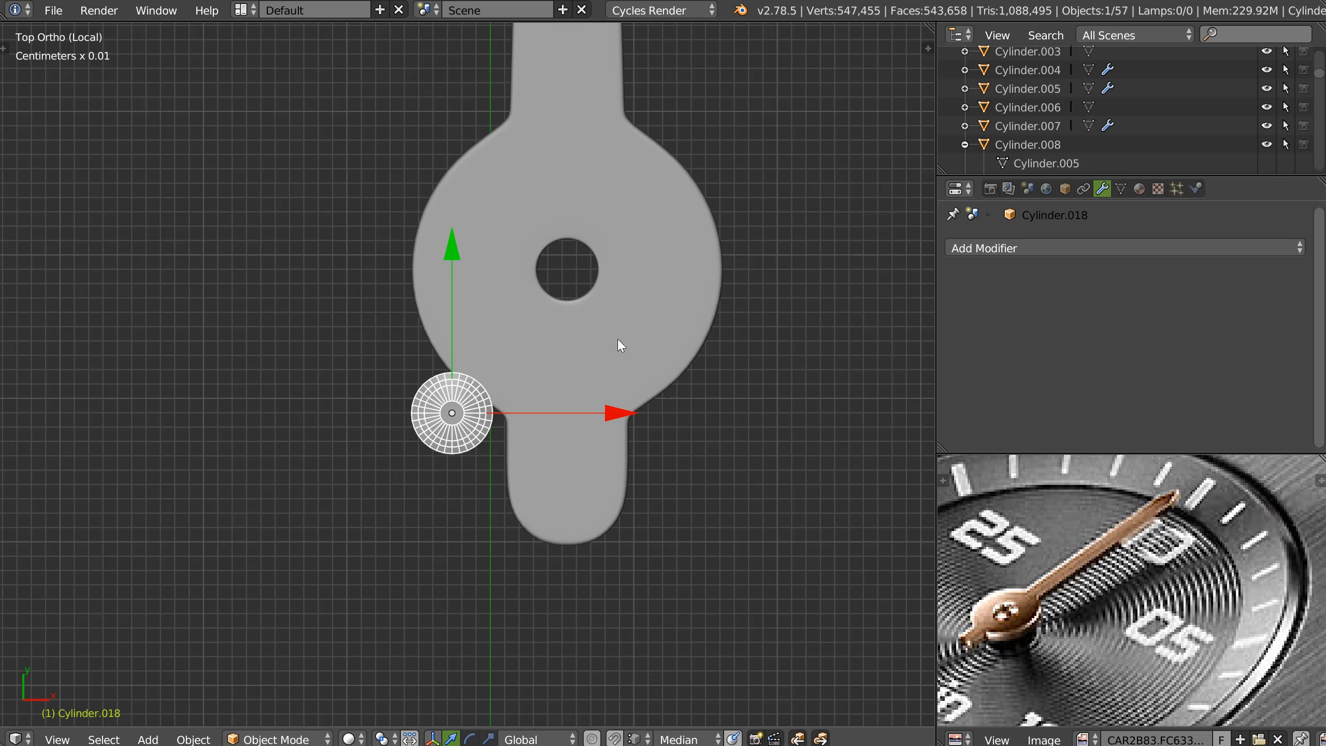
scroll(626, 324, up, 3)
right_click(713, 180)
drag(772, 200, 399, 387)
drag(400, 43, 328, 445)
ctrl+drag(396, 478, 324, 439)
ctrl+middle_drag(412, 436, 427, 371)
mouse_move(428, 370)
shift+middle_down()
mouse_move(534, 316)
mouse_move(462, 335)
mouse_move(477, 314)
mouse_move(418, 436)
mouse_move(450, 325)
mouse_move(417, 276)
mouse_move(417, 361)
shift+middle_up()
key(KP_Divide)
shift+middle_drag(417, 361, 355, 501)
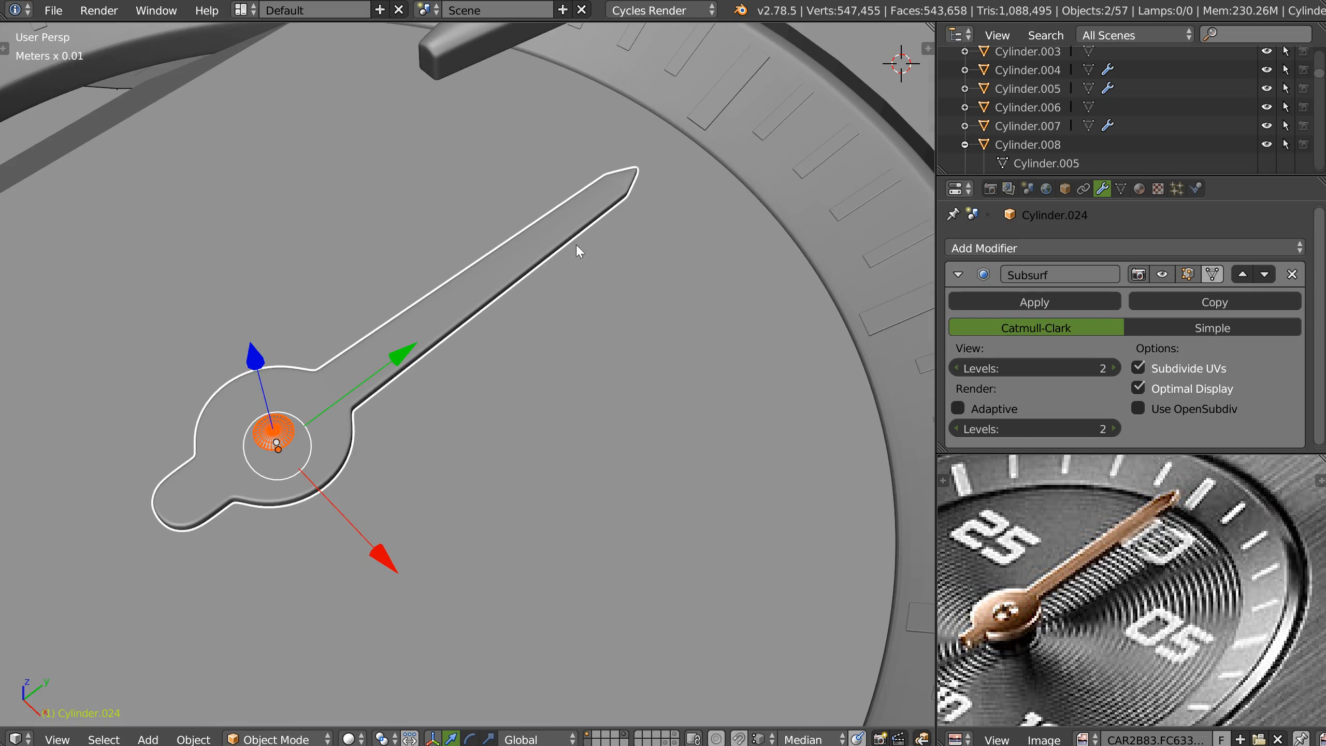
Dissolve the seven crosswise edge loops along the copied hand's long blade
right_click(527, 271)
right_click(518, 268)
key(Tab)
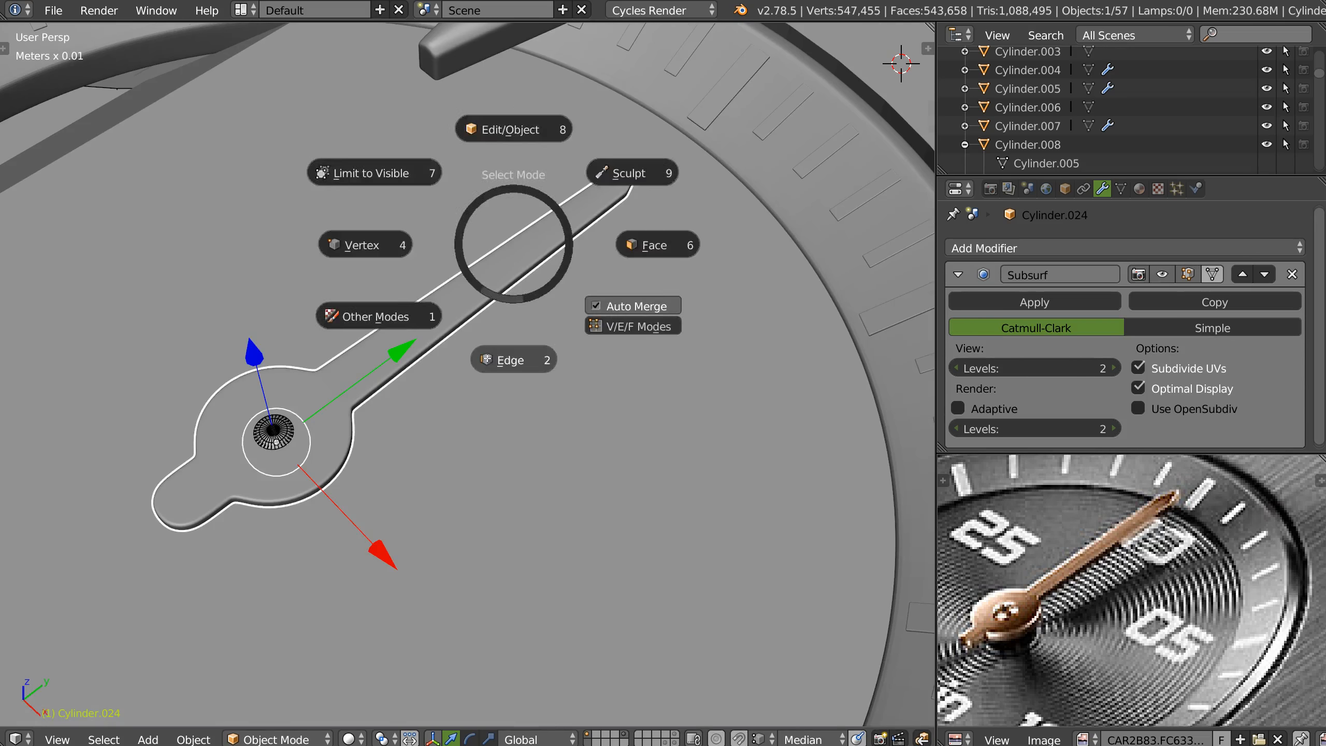
alt+shift+right_click(421, 335)
alt+shift+right_click(452, 307)
alt+shift+right_click(488, 281)
alt+shift+right_click(521, 256)
alt+shift+right_click(546, 223)
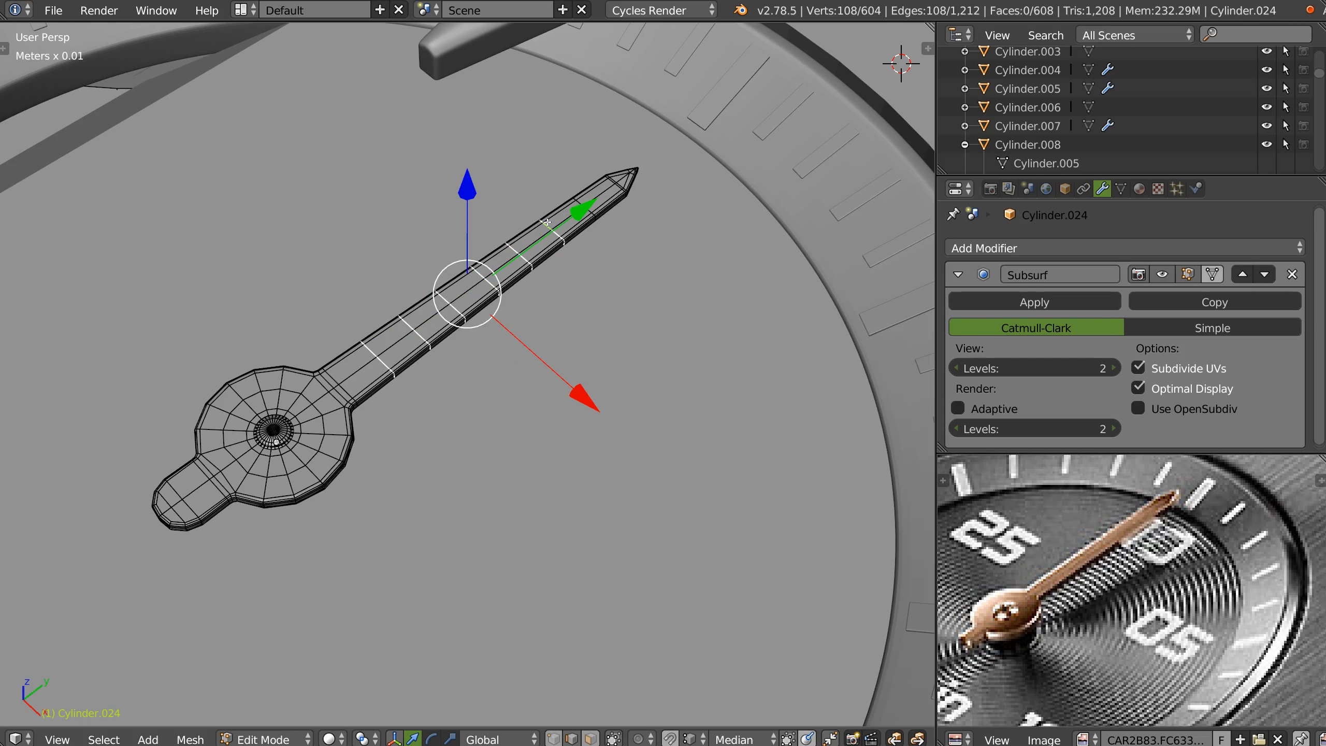
alt+shift+right_click(581, 200)
key(ctrl+x)
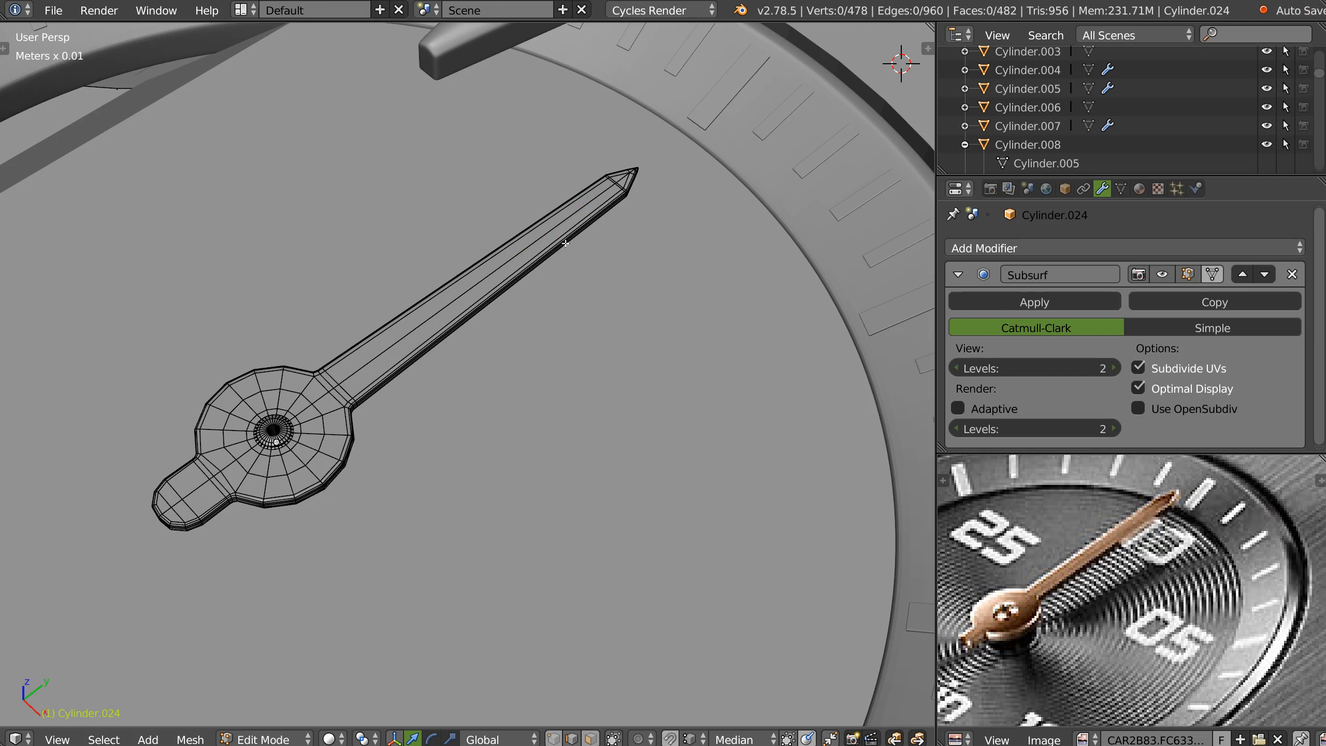
Move the copied hand's whole tip outward along the Y axis to lengthen the blade
right_click(625, 201)
key(ctrl+KP_Add)
key(ctrl+KP_Add)
shift+middle_drag(600, 204, 517, 293)
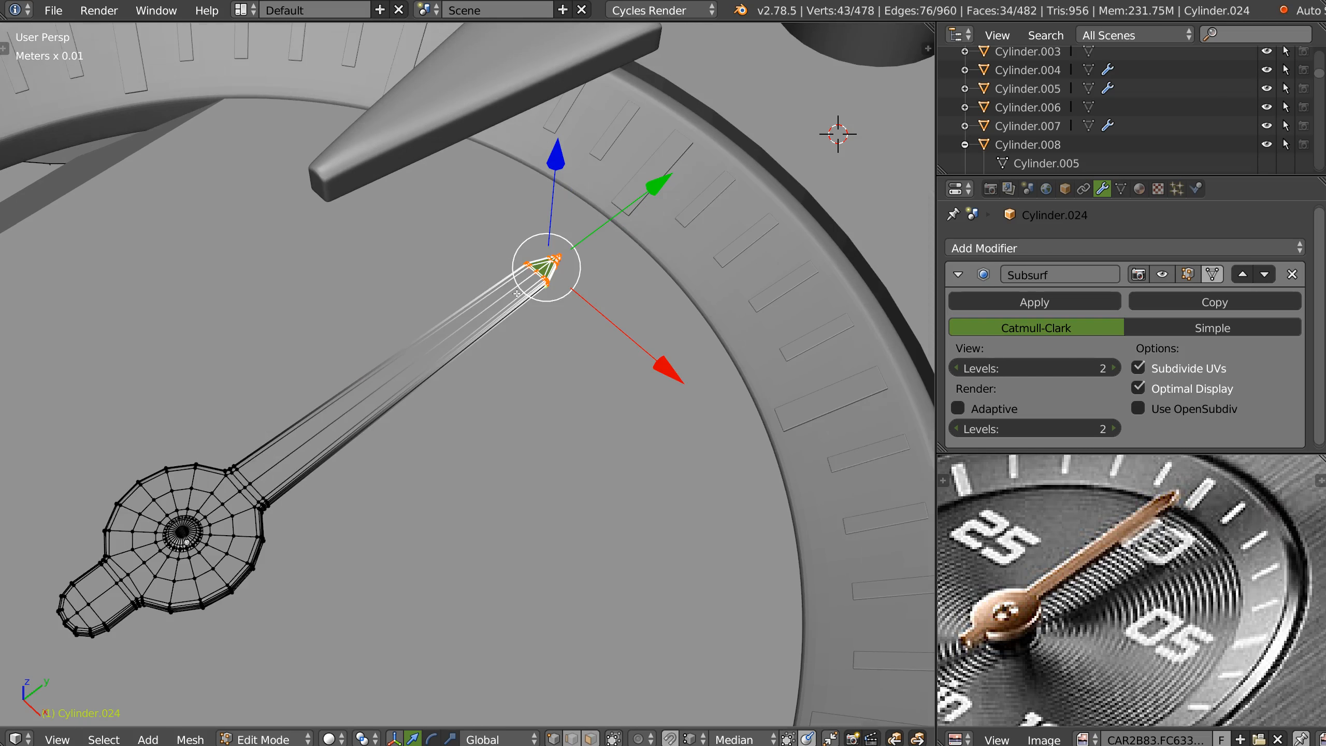
drag(663, 189, 734, 138)
middle_drag(569, 305, 523, 267)
scroll(523, 268, up, 2)
key(Tab)
click(515, 184)
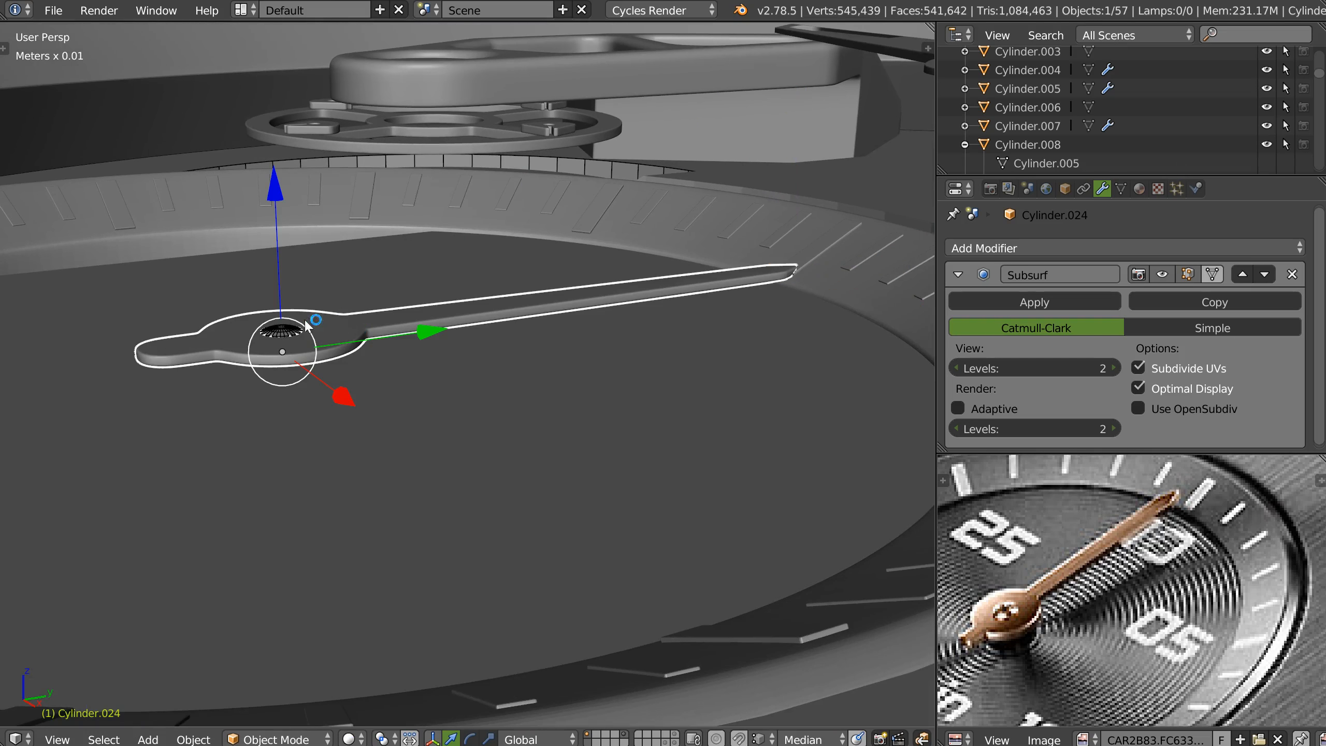
Raise the copied hand and its centre pin together along the Z axis, clear of the subdial's ring
shift+right_click(291, 329)
drag(277, 195, 282, 162)
middle_drag(303, 153, 392, 247)
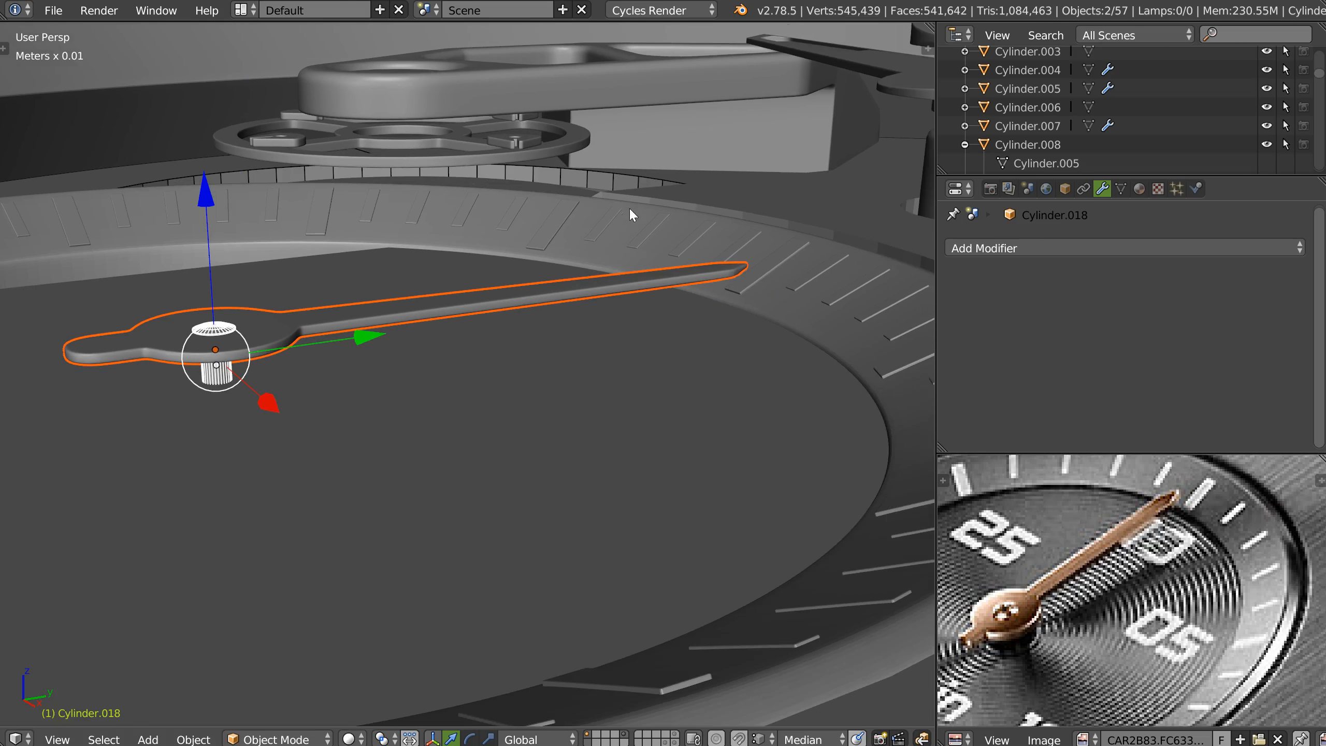
middle_drag(630, 209, 631, 266)
scroll(590, 298, up, 3)
middle_drag(545, 291, 552, 289)
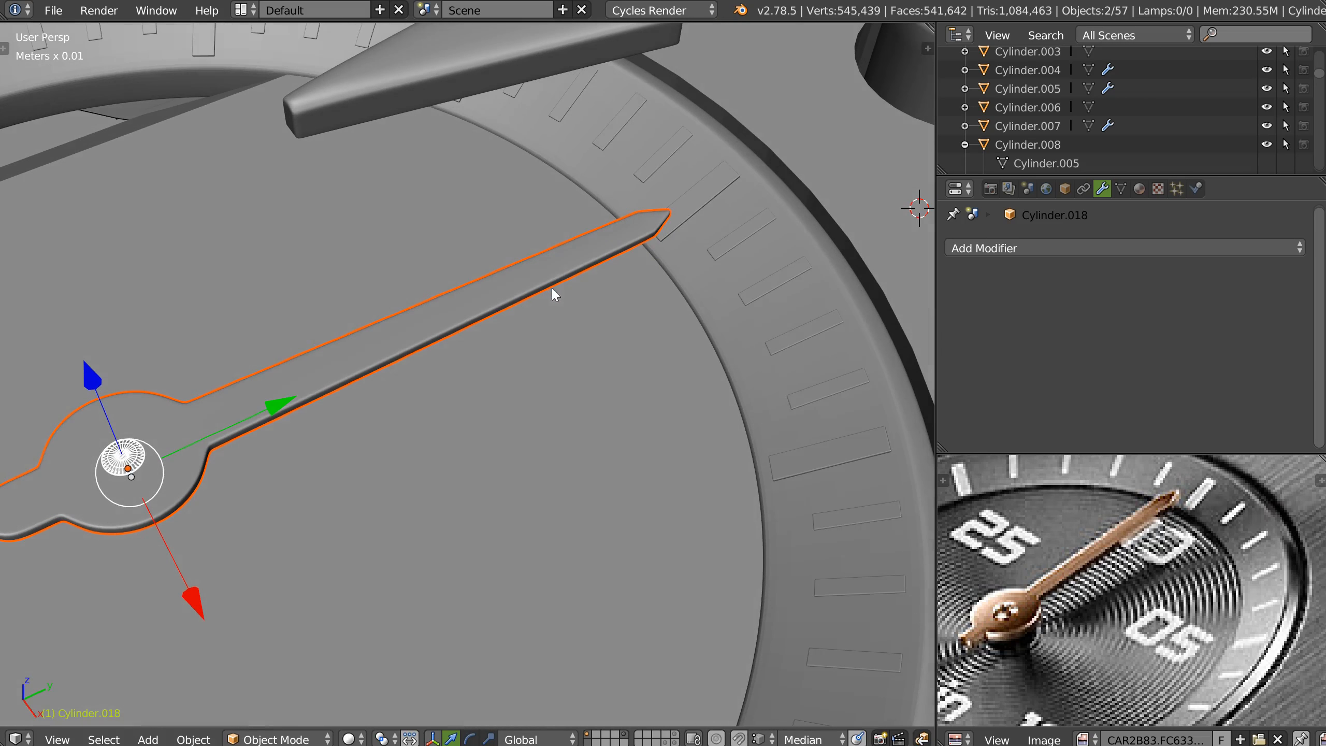
Move the copied hand's tip slightly back along the Y axis to shorten the blade a little
right_click(551, 267)
key(Tab)
drag(780, 167, 768, 171)
key(Tab)
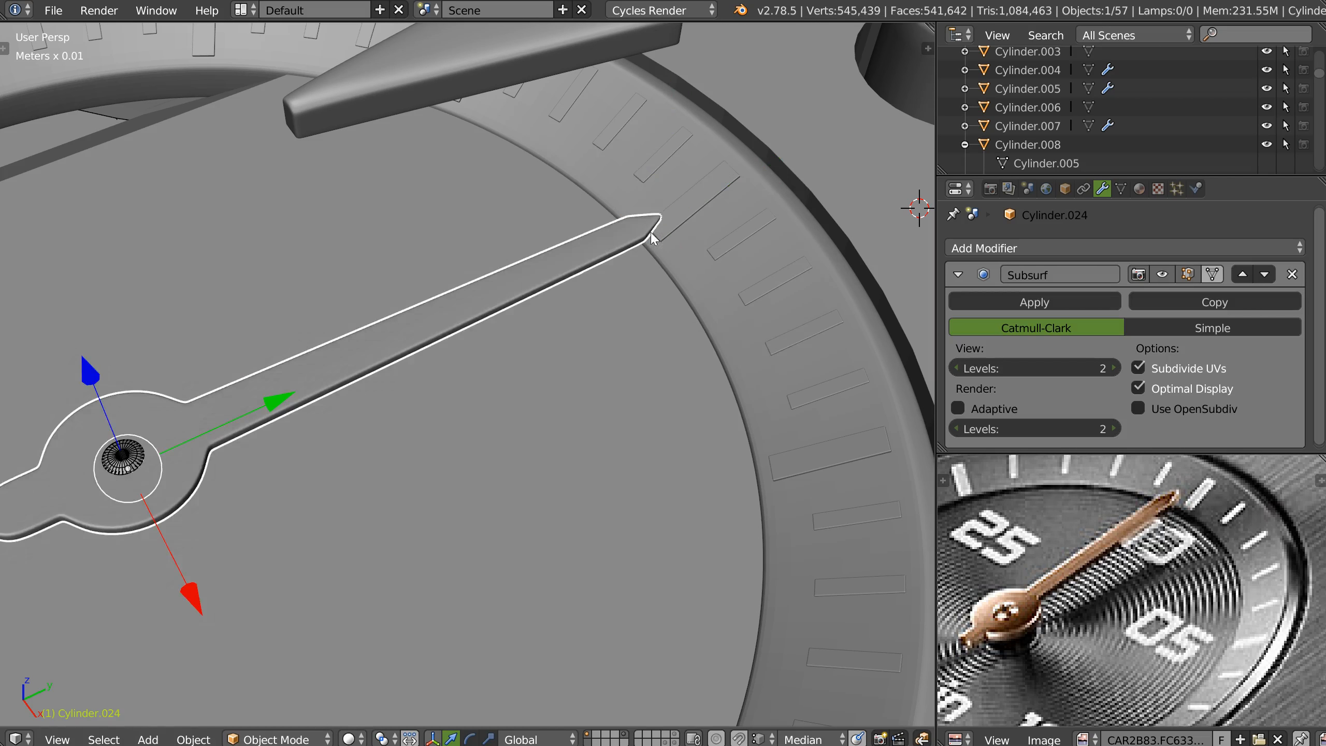
Select the centre pin in the hub of the copied hand
middle_drag(651, 237, 598, 275)
scroll(595, 276, down, 2)
middle_drag(520, 294, 551, 224)
scroll(551, 224, up, 4)
shift+middle_drag(550, 223, 589, 197)
scroll(554, 249, up, 3)
right_click(553, 247)
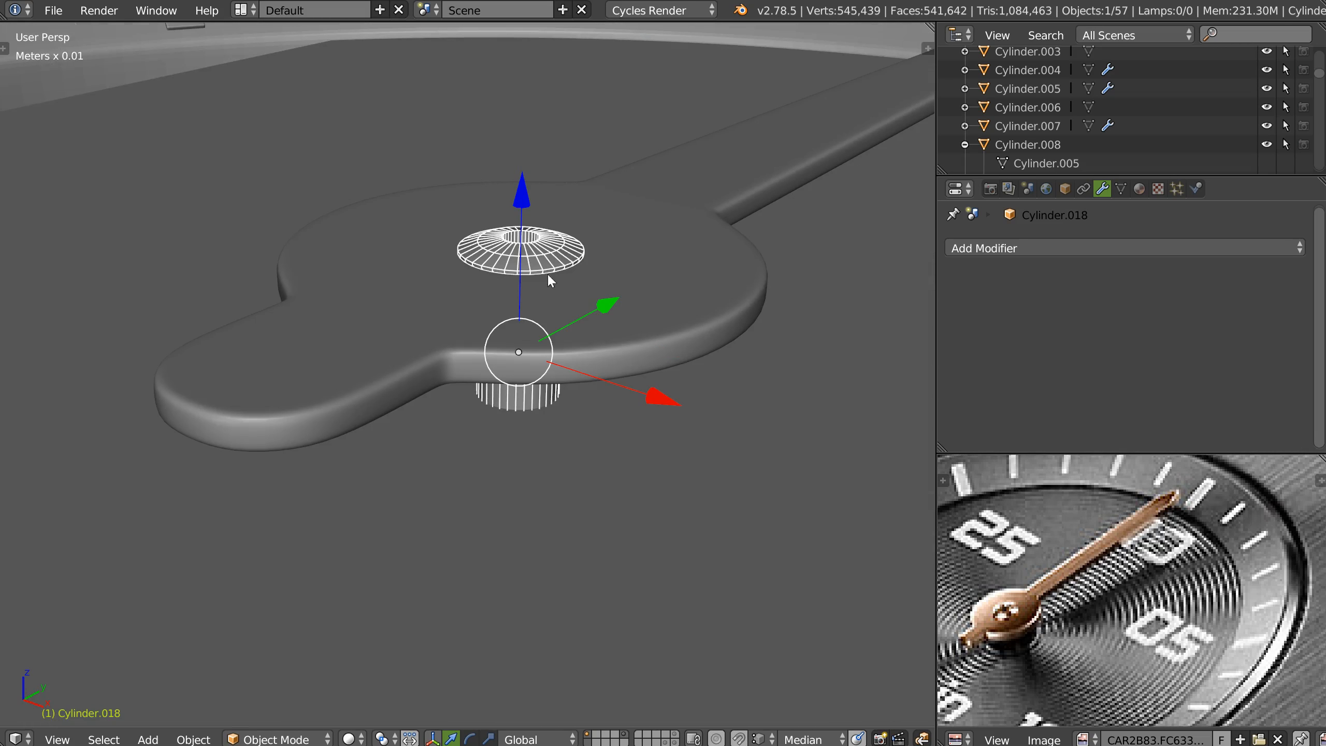
right_click(544, 303)
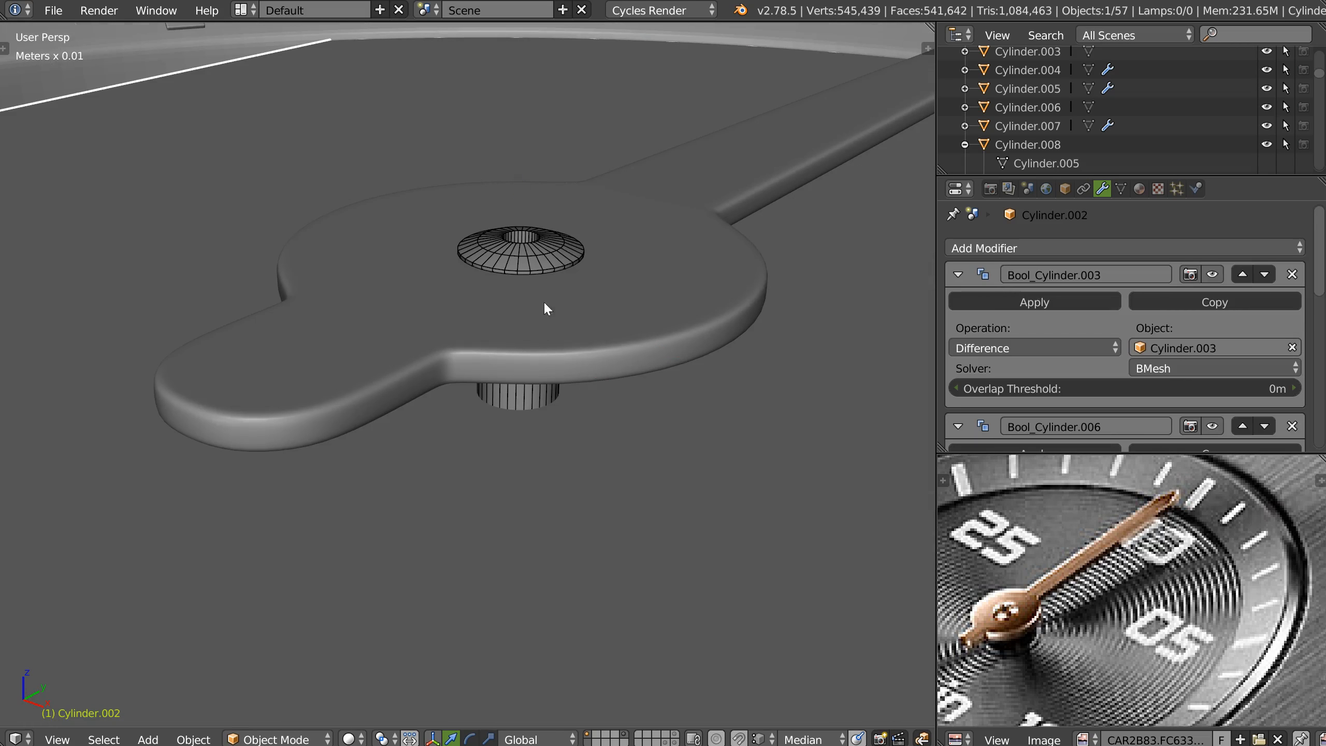
right_click(537, 264)
middle_drag(538, 264, 564, 245)
scroll(583, 224, up, 5)
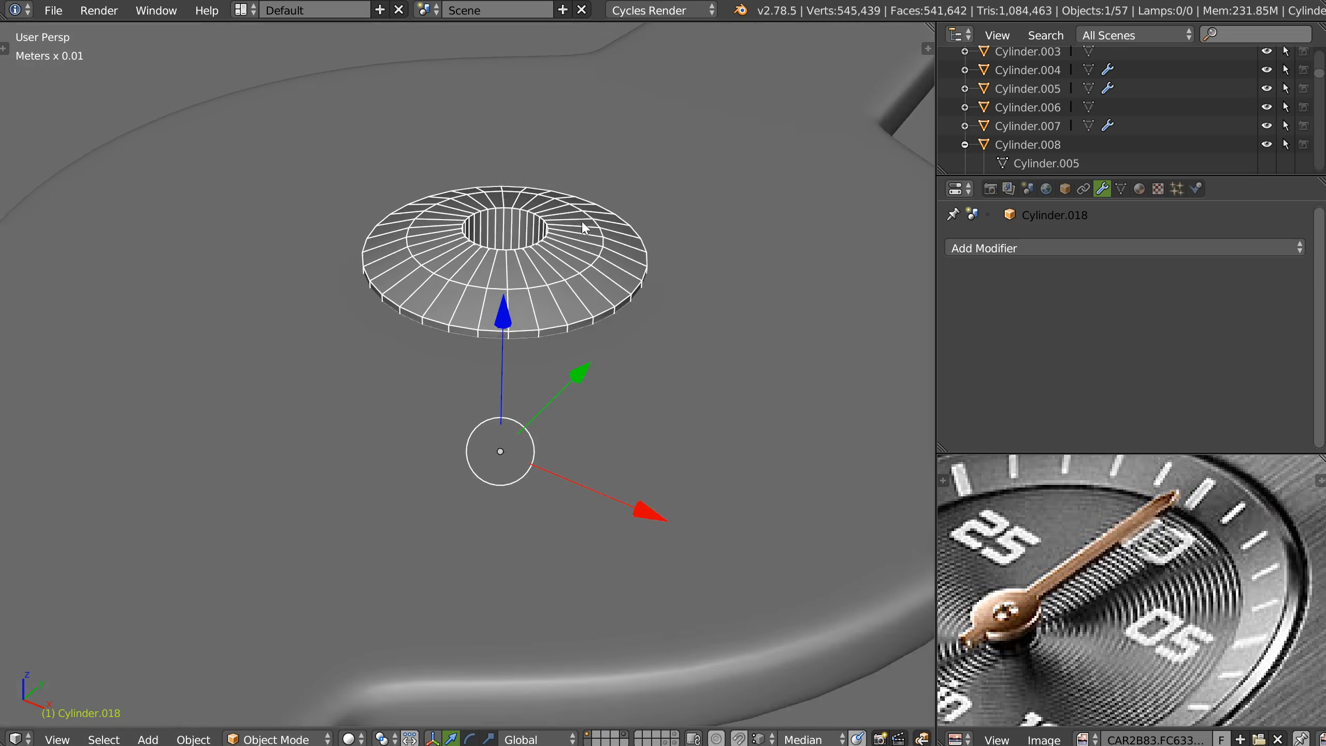
scroll(583, 229, up, 1)
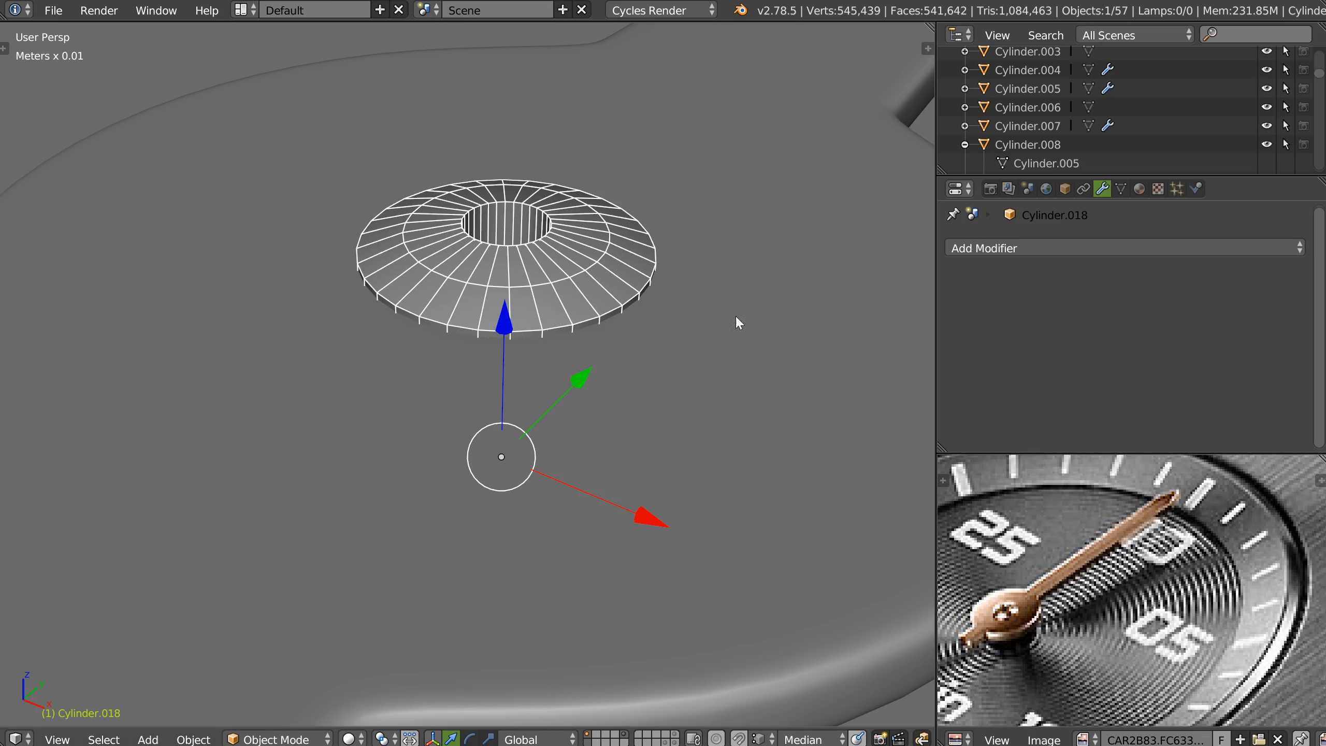
key(Tab)
key(Tab)
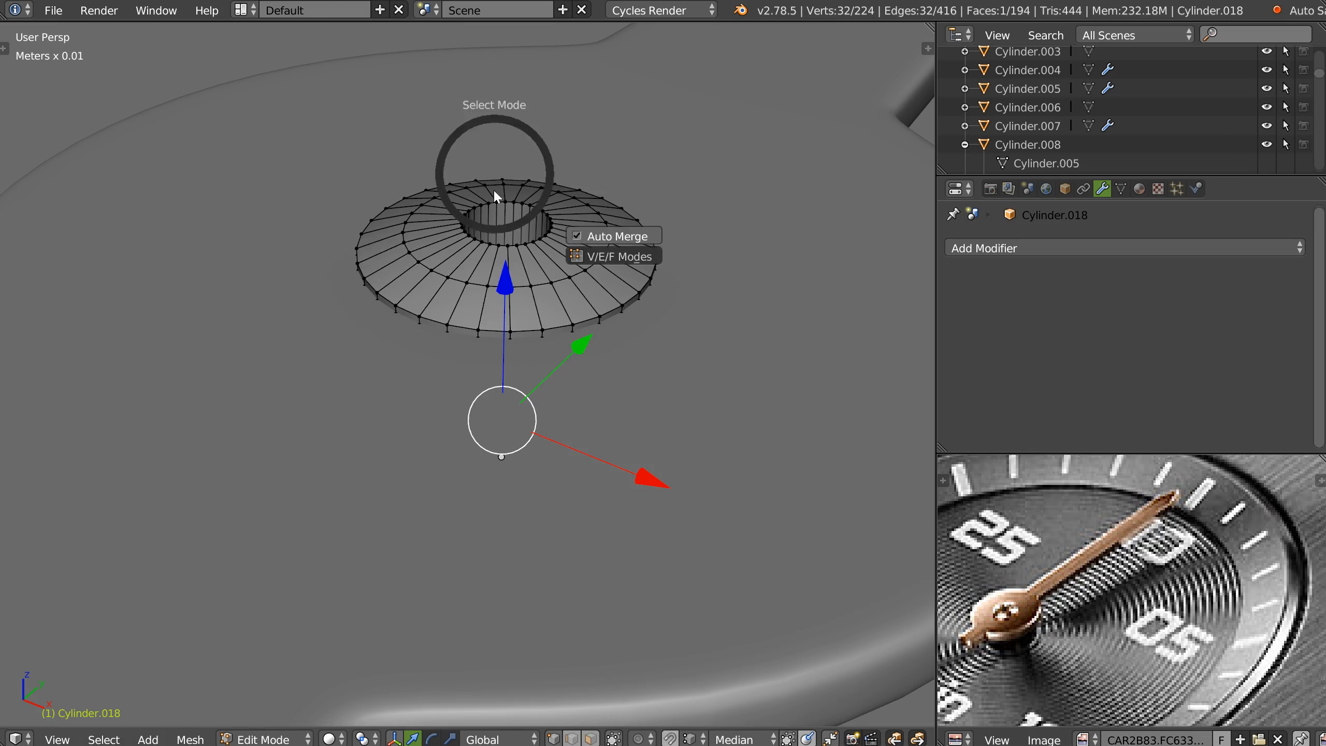
alt+right_click(493, 204)
key(ctrl+b)
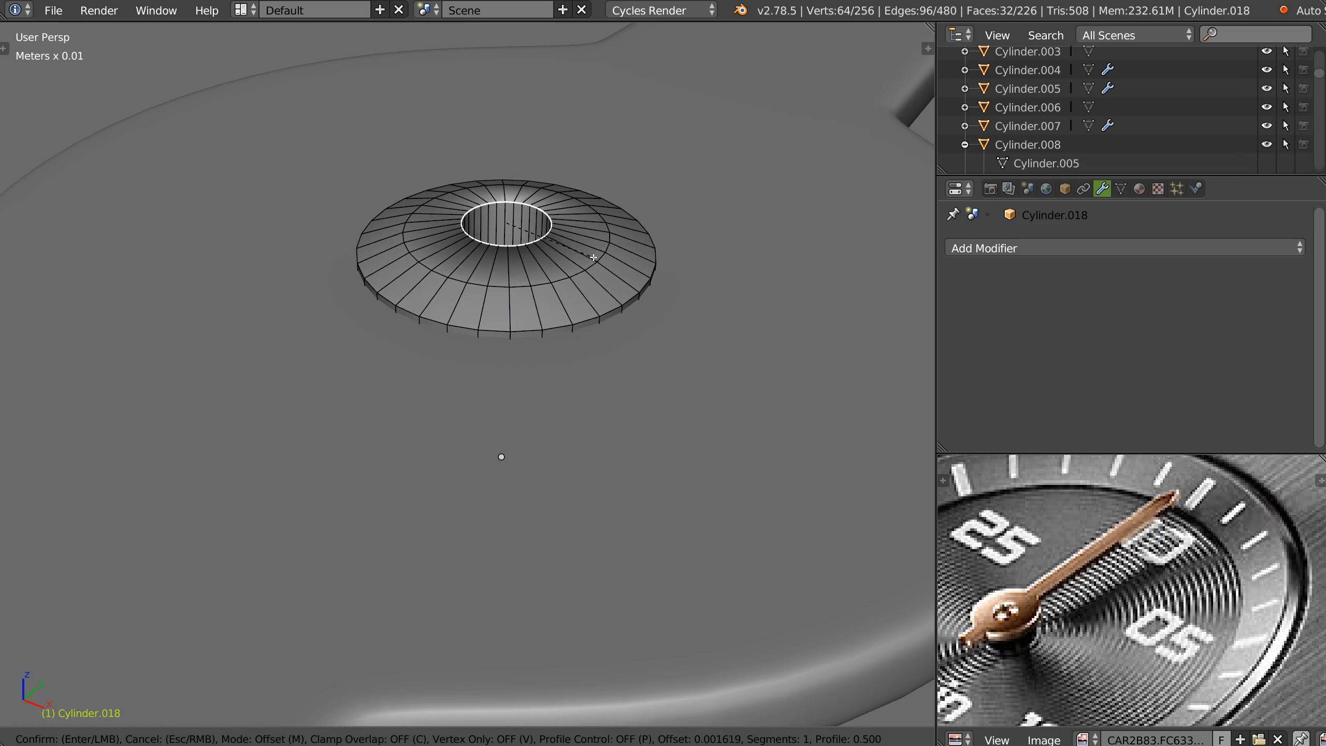
key(Escape)
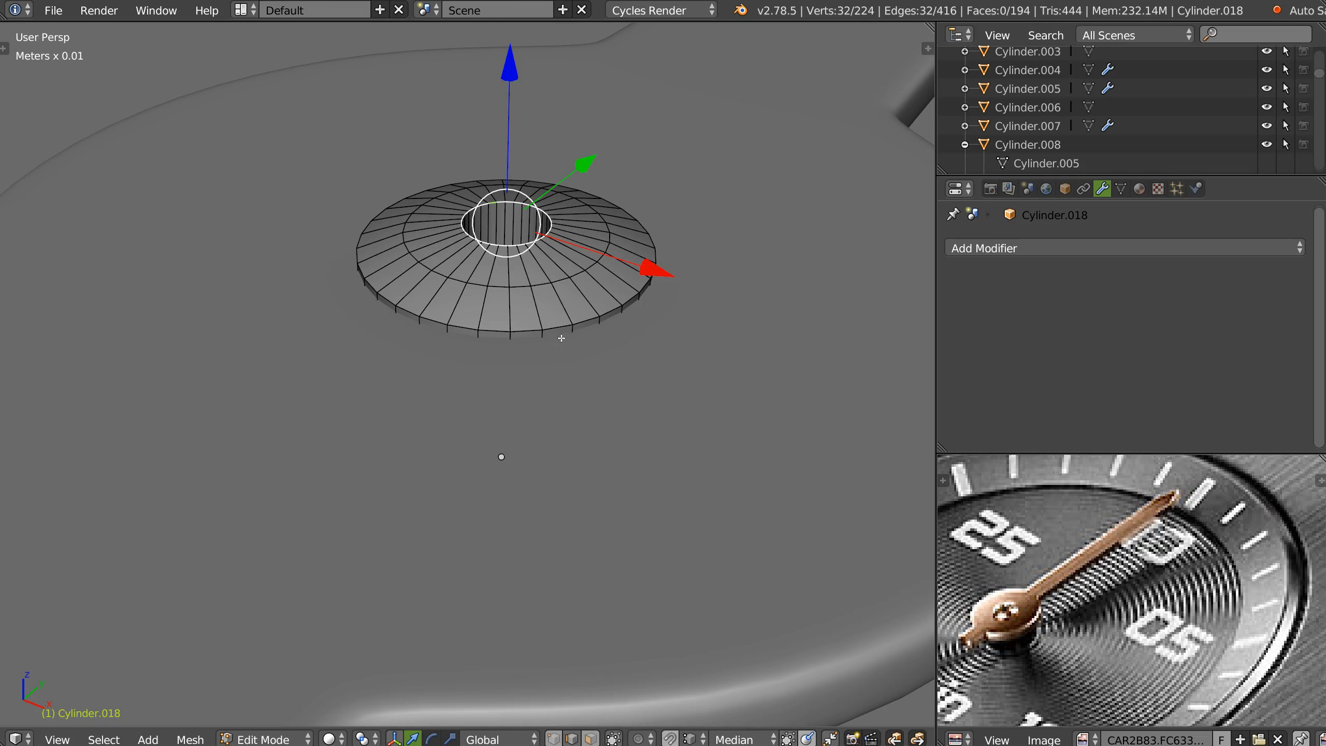
Apply the centre pin's transforms while keeping its origin
key(Tab)
right_click(552, 290)
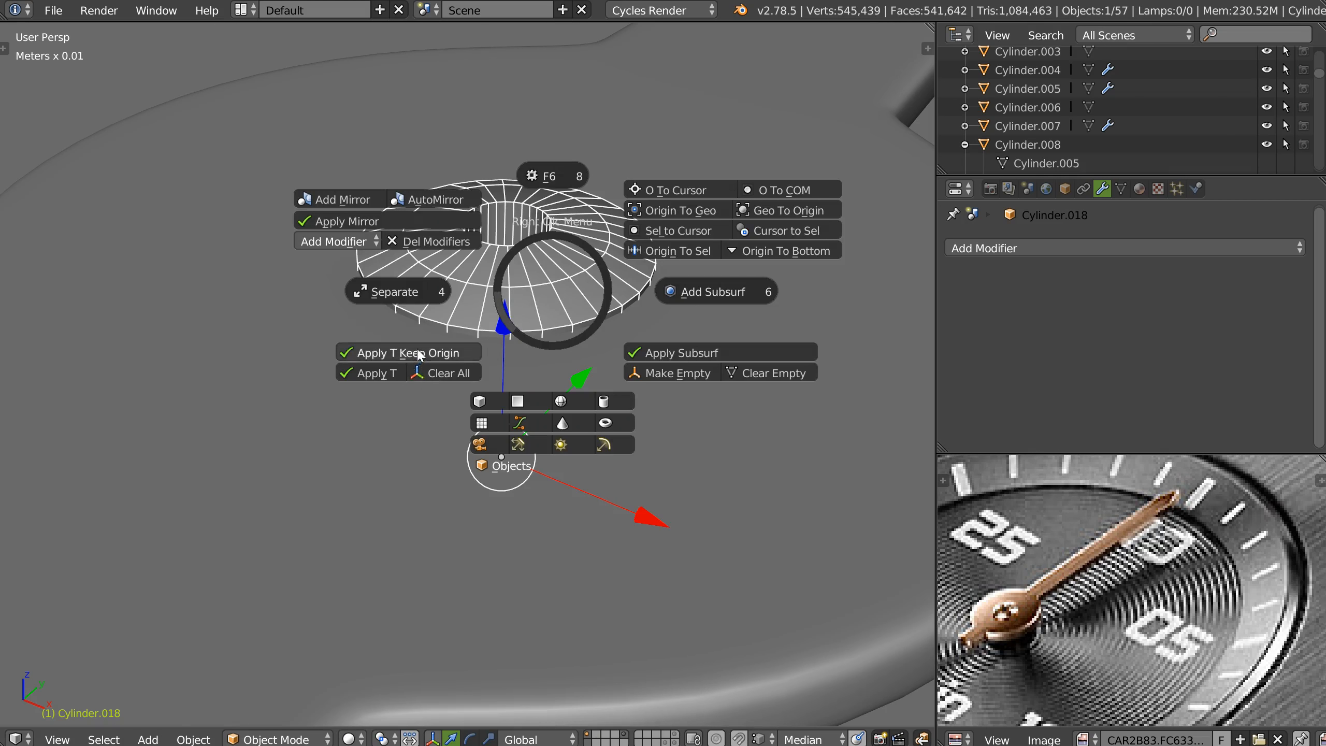
click(418, 351)
Bevel the edge loop around the rim of the pin head's hole with two segments
key(Tab)
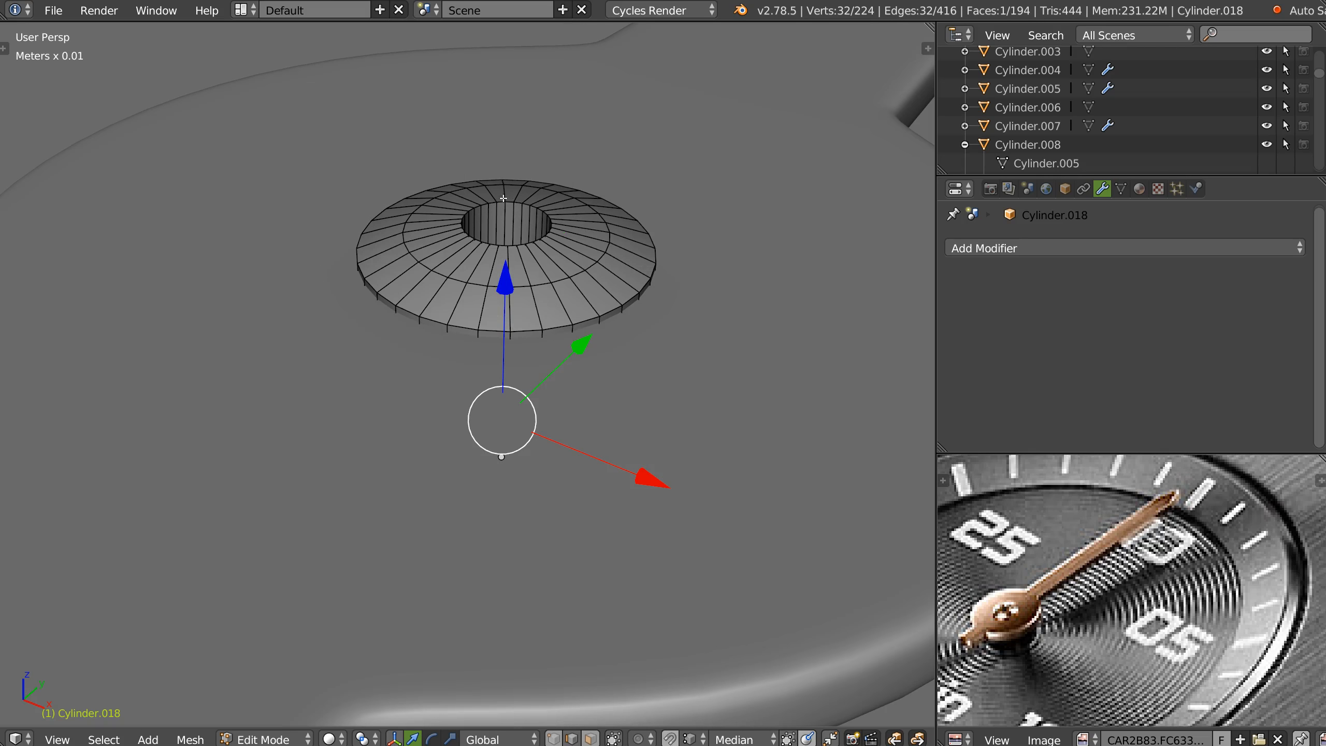
alt+click(503, 198)
alt+click(511, 198)
alt+click(502, 201)
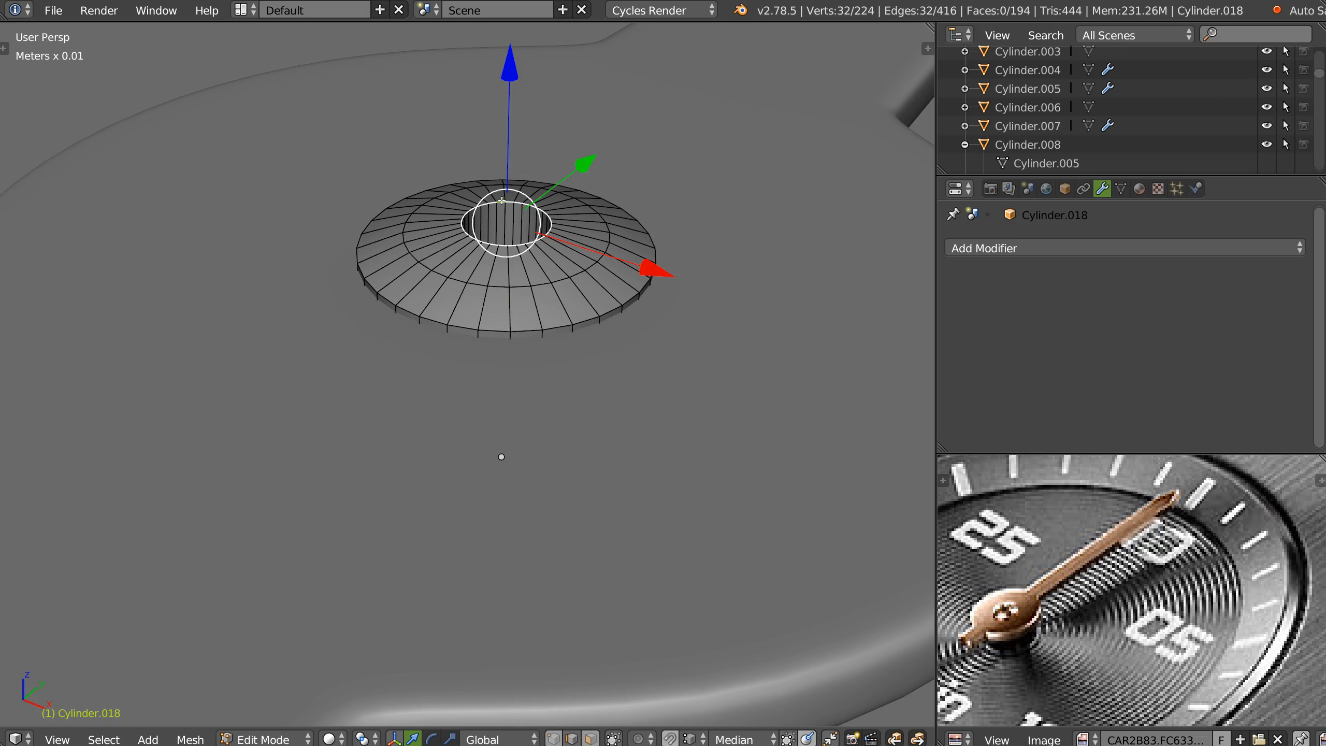
key(ctrl+b)
scroll(569, 246, up, 1)
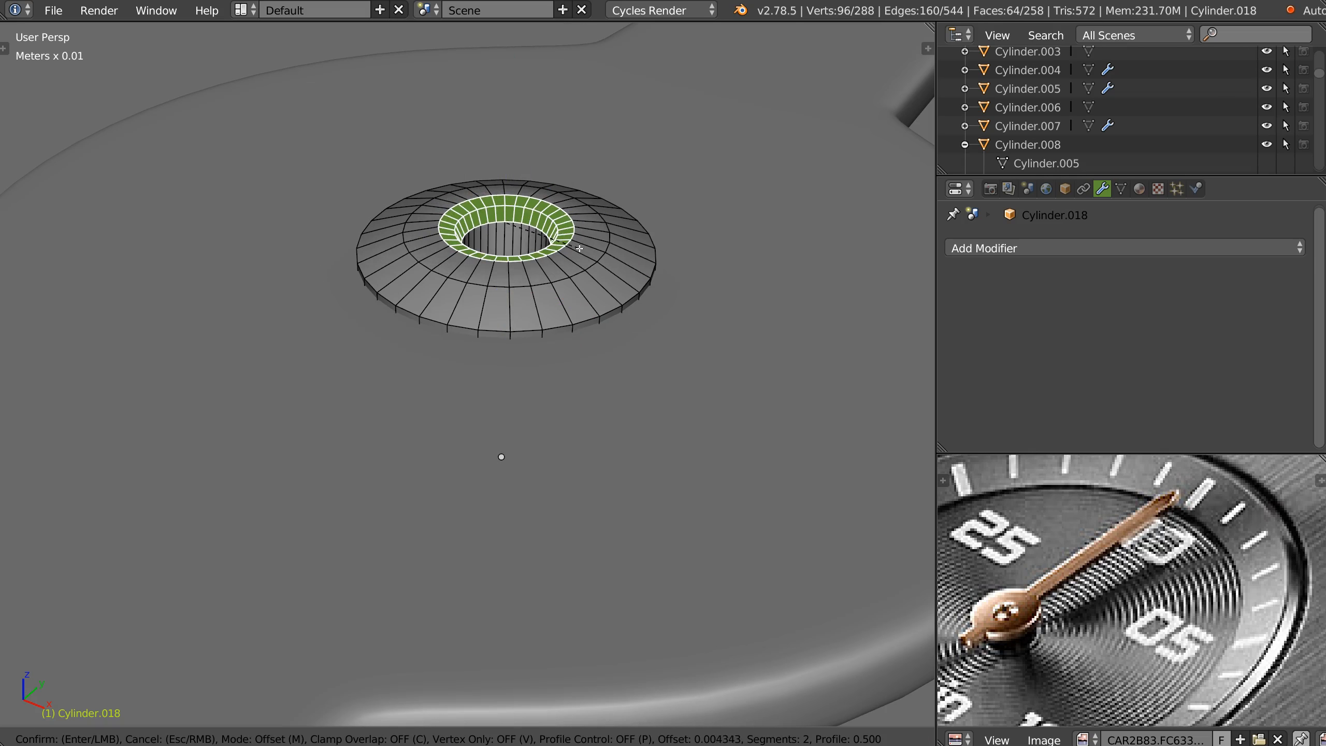
click(572, 246)
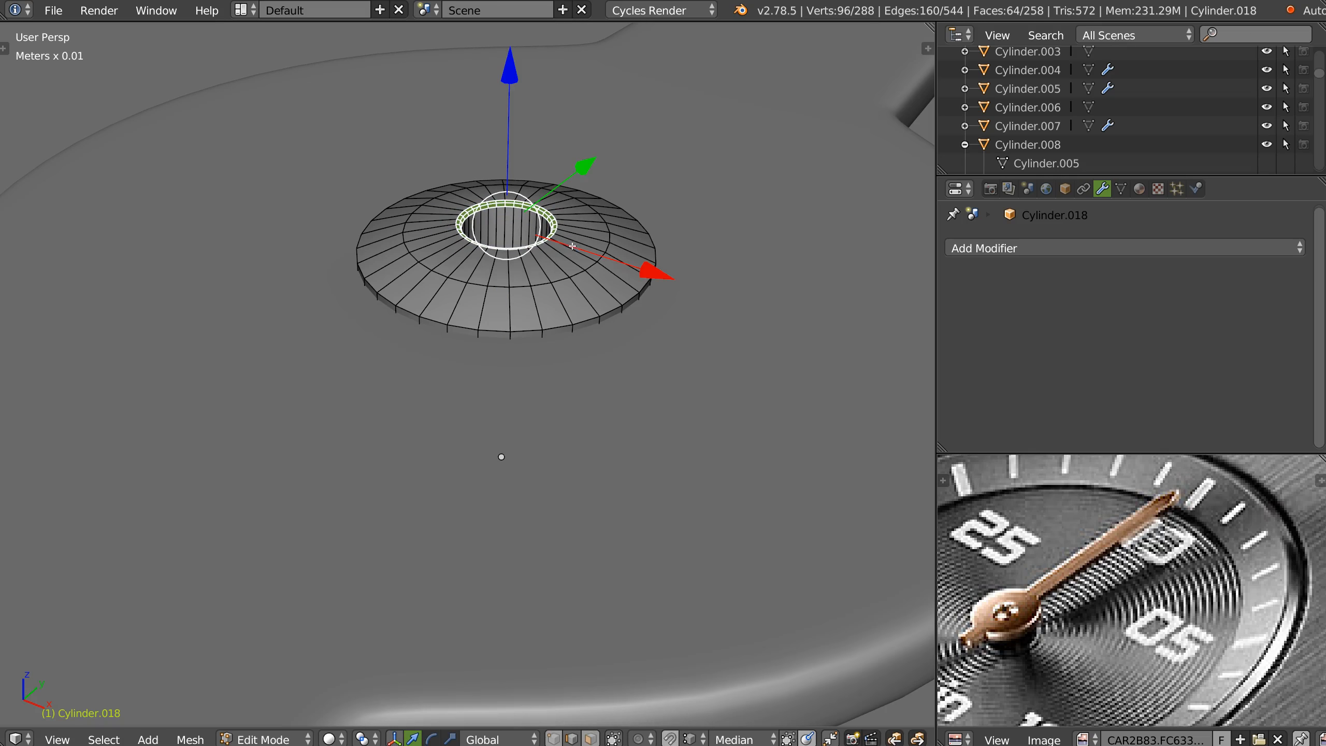
Adjust the pin's height along the Z axis and isolate it in local view for mesh editing
middle_drag(537, 350, 569, 183)
key(Tab)
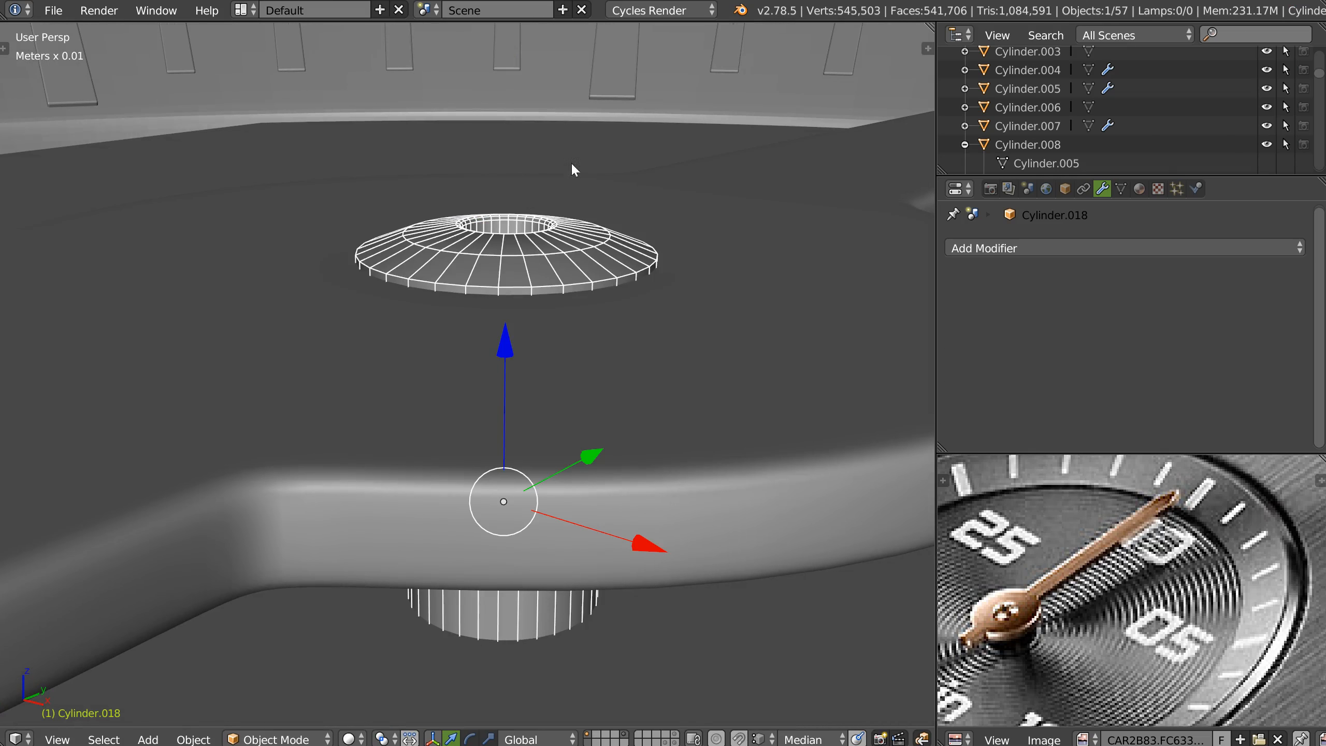
drag(503, 382, 505, 345)
middle_drag(505, 345, 475, 224)
key(KP_Divide)
key(Tab)
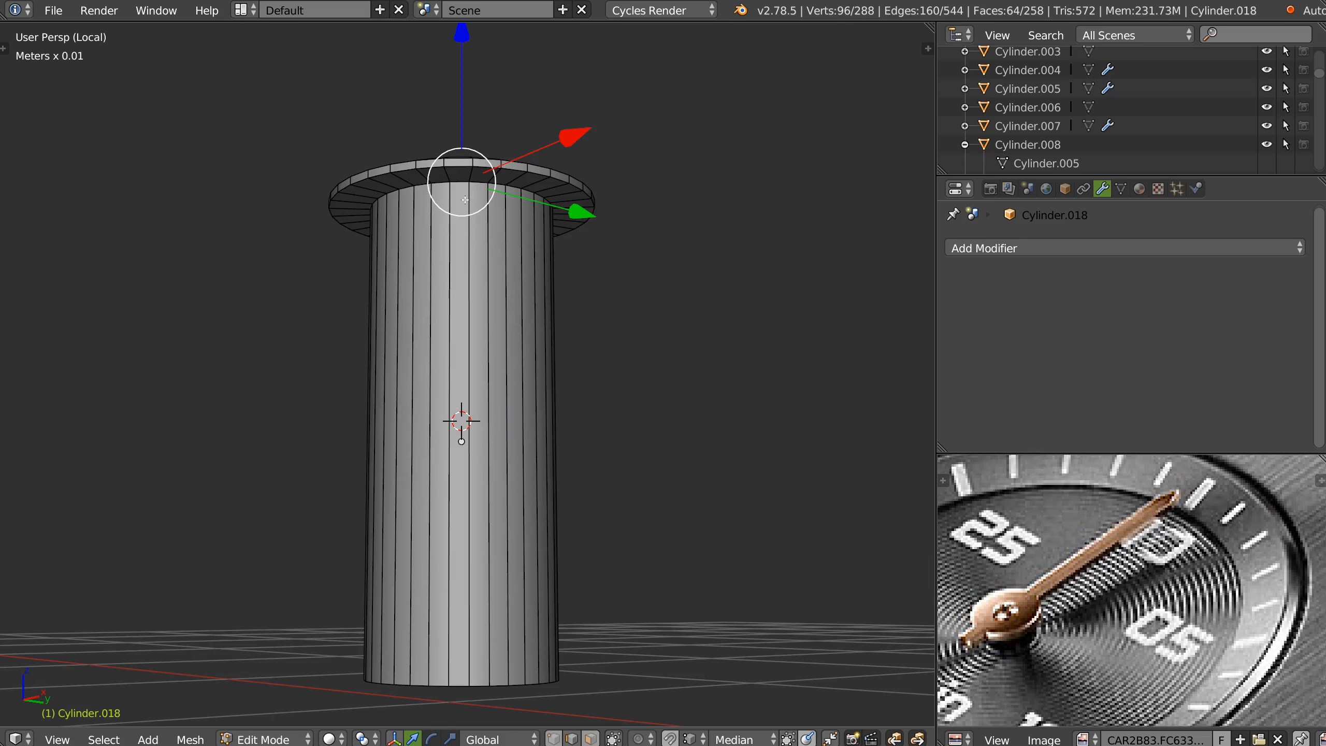
Bevel the pin head's two outer edge loops and the loop where the head meets the shank, using two segments
alt+click(421, 185)
alt+shift+click(408, 168)
alt+shift+click(405, 163)
middle_drag(406, 167, 415, 219)
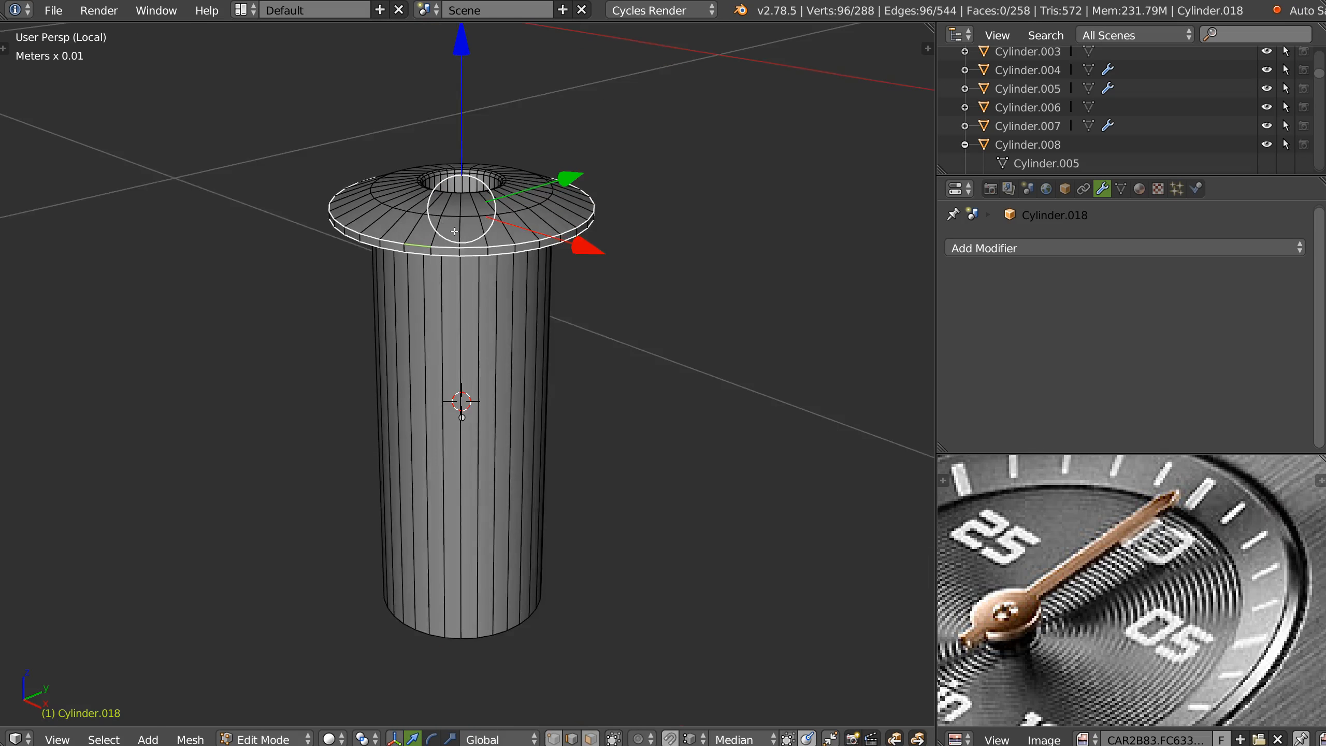
scroll(417, 222, up, 4)
key(ctrl+b)
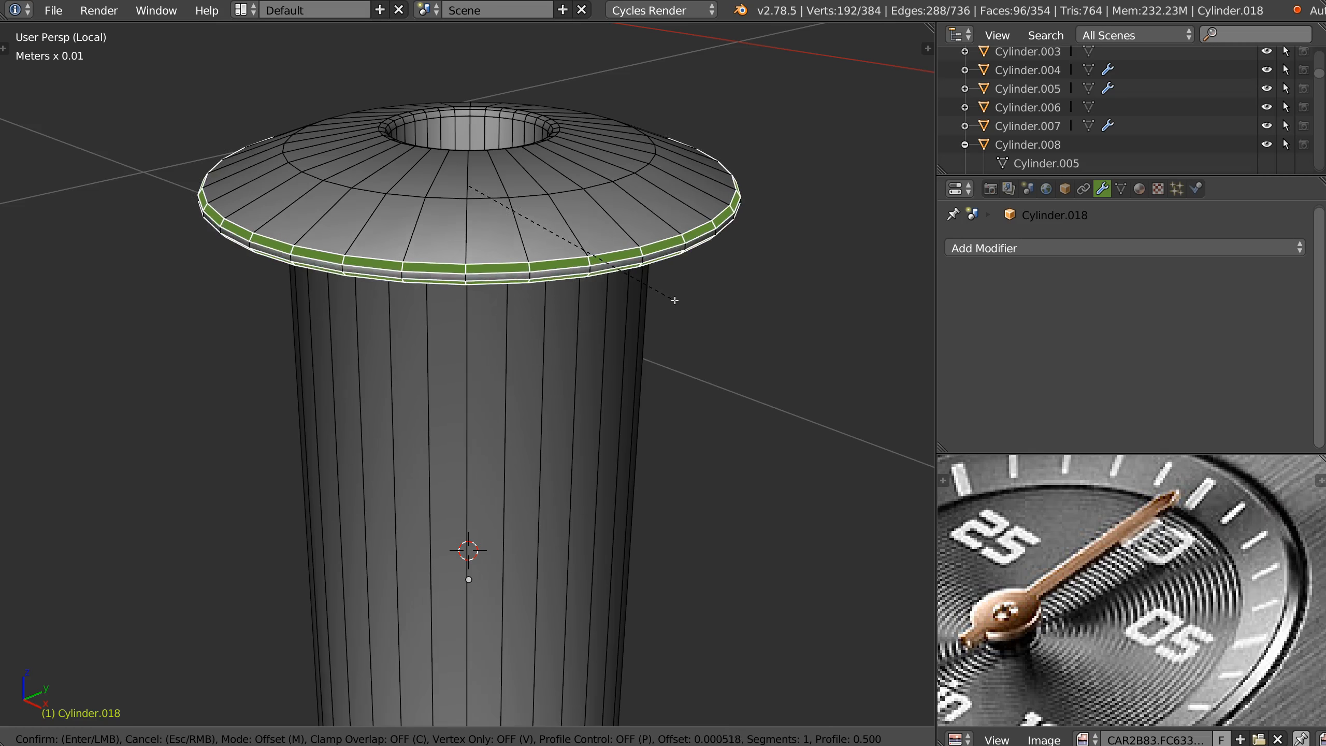
scroll(665, 297, up, 1)
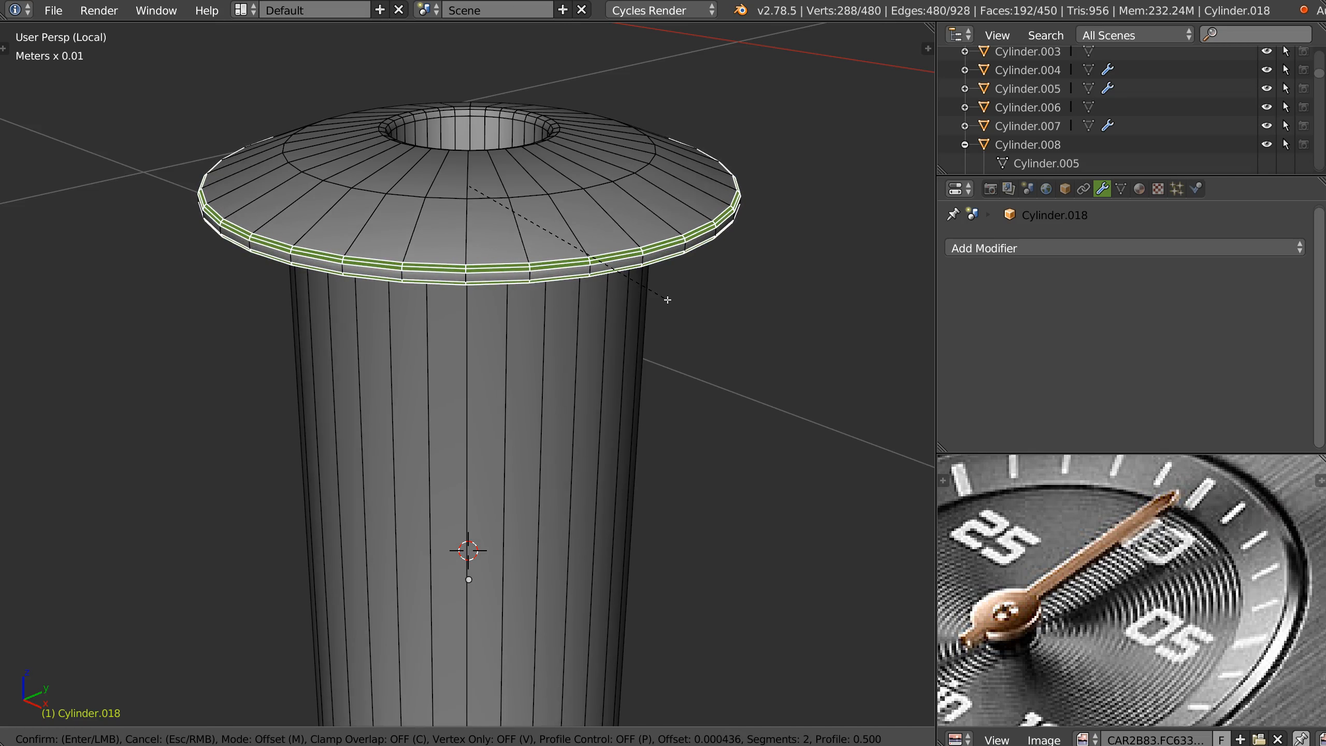
click(671, 299)
Add a level 2 Subsurf modifier to the pin
middle_drag(670, 299, 543, 267)
key(Tab)
key(ctrl+2)
key(Tab)
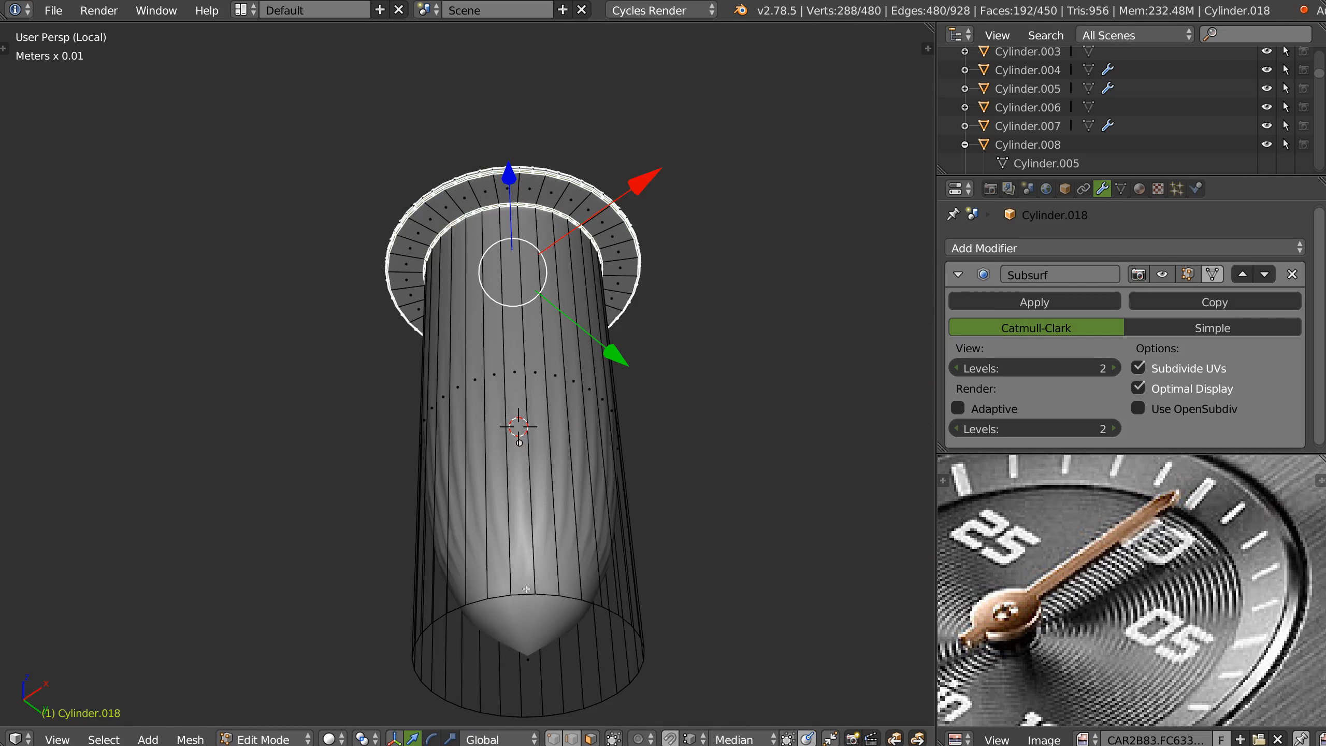
Delete the cap faces at the shank's lower end and at the bottom of the pin's hole
right_click(546, 657)
key(x)
key(f)
middle_drag(553, 536, 562, 640)
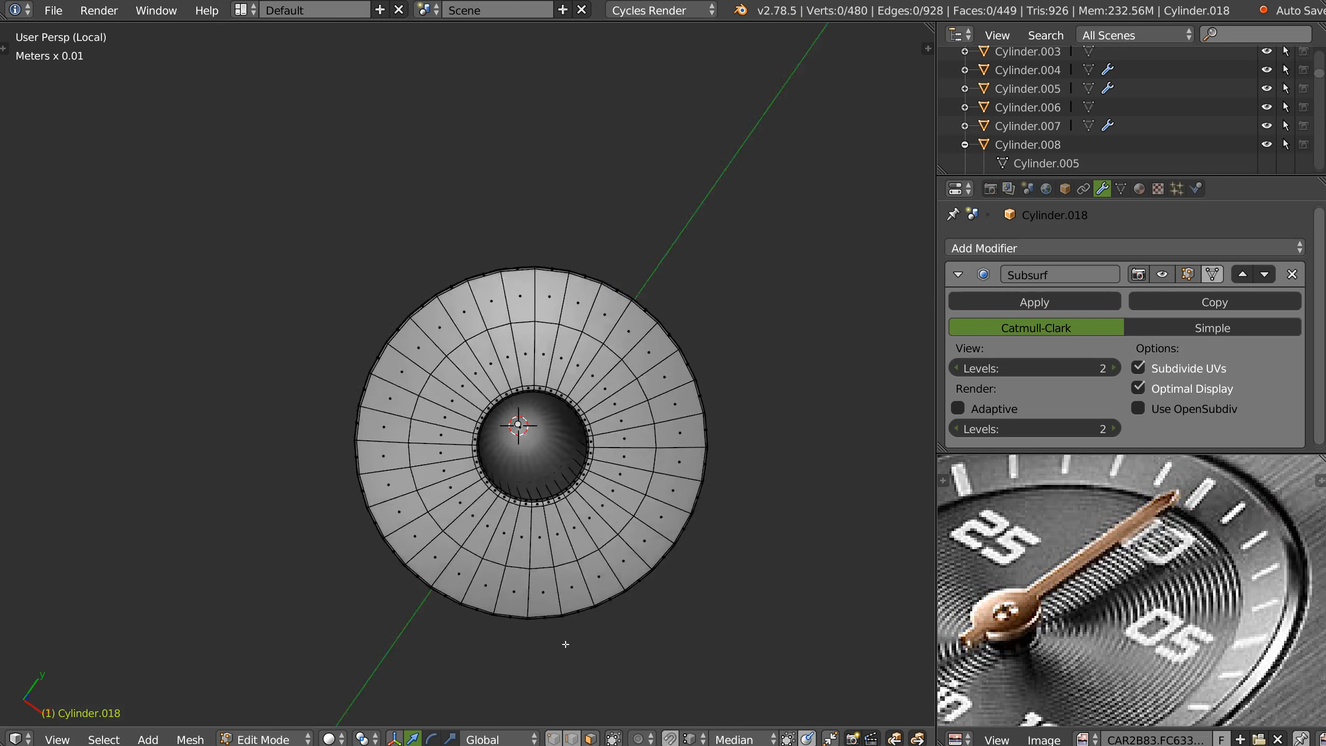
key(a)
middle_drag(527, 427, 554, 293)
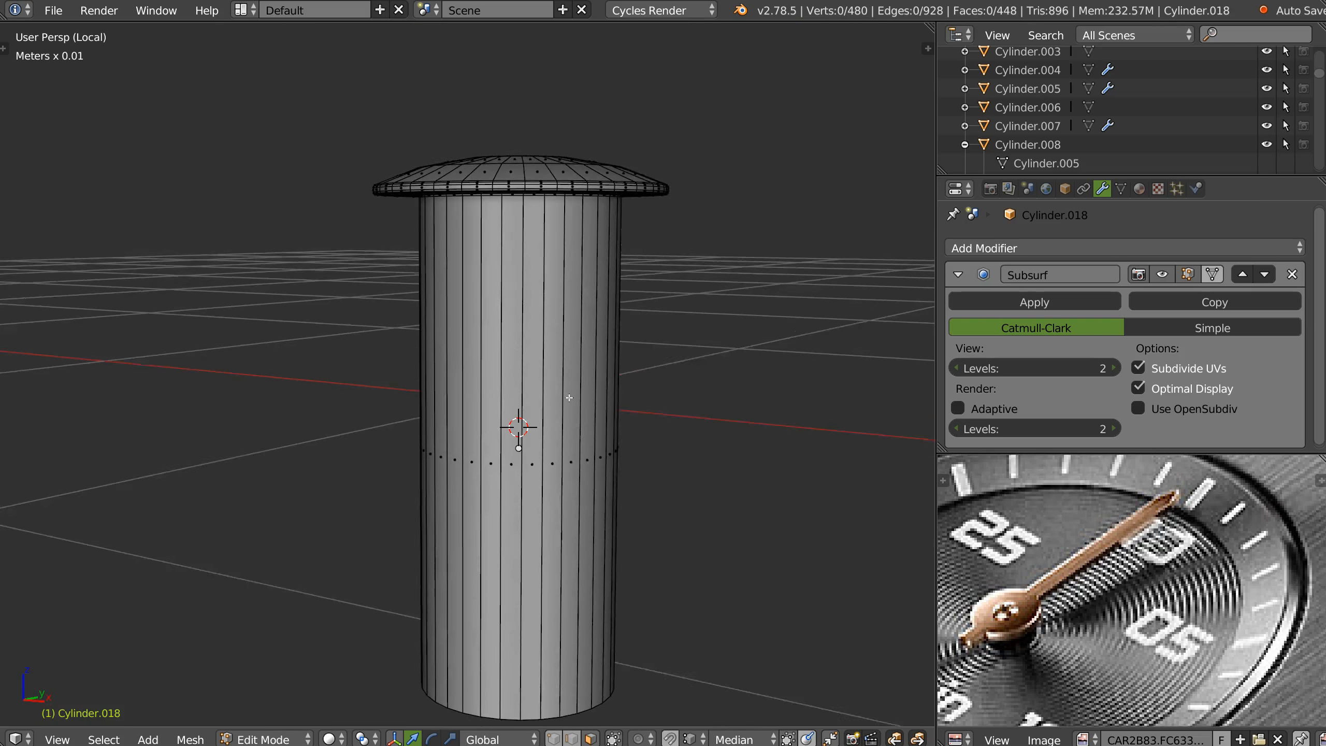
Add three evenly spaced loop cuts around the pin's shank and three more inside its hole
key(ctrl+r)
scroll(571, 424, up, 2)
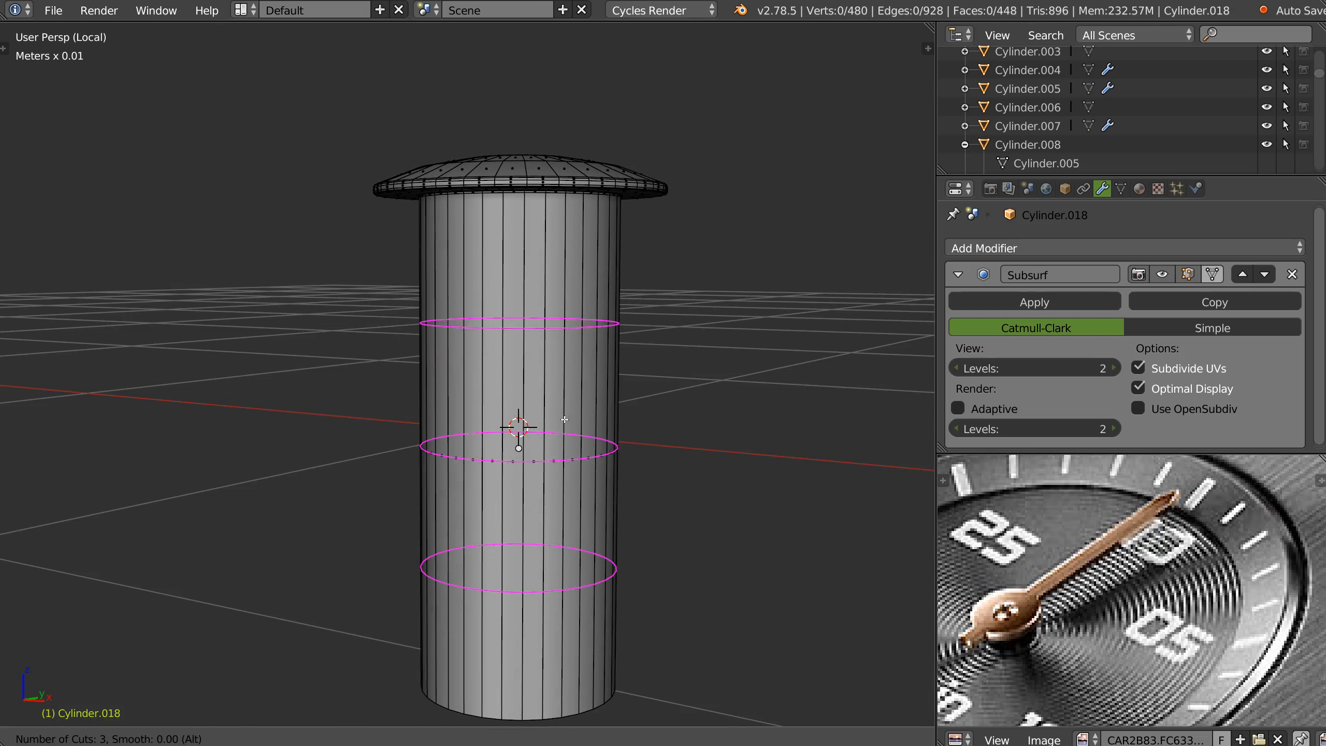
click(570, 422)
right_click(569, 421)
middle_drag(569, 422, 534, 250)
key(ctrl+r)
scroll(533, 252, up, 2)
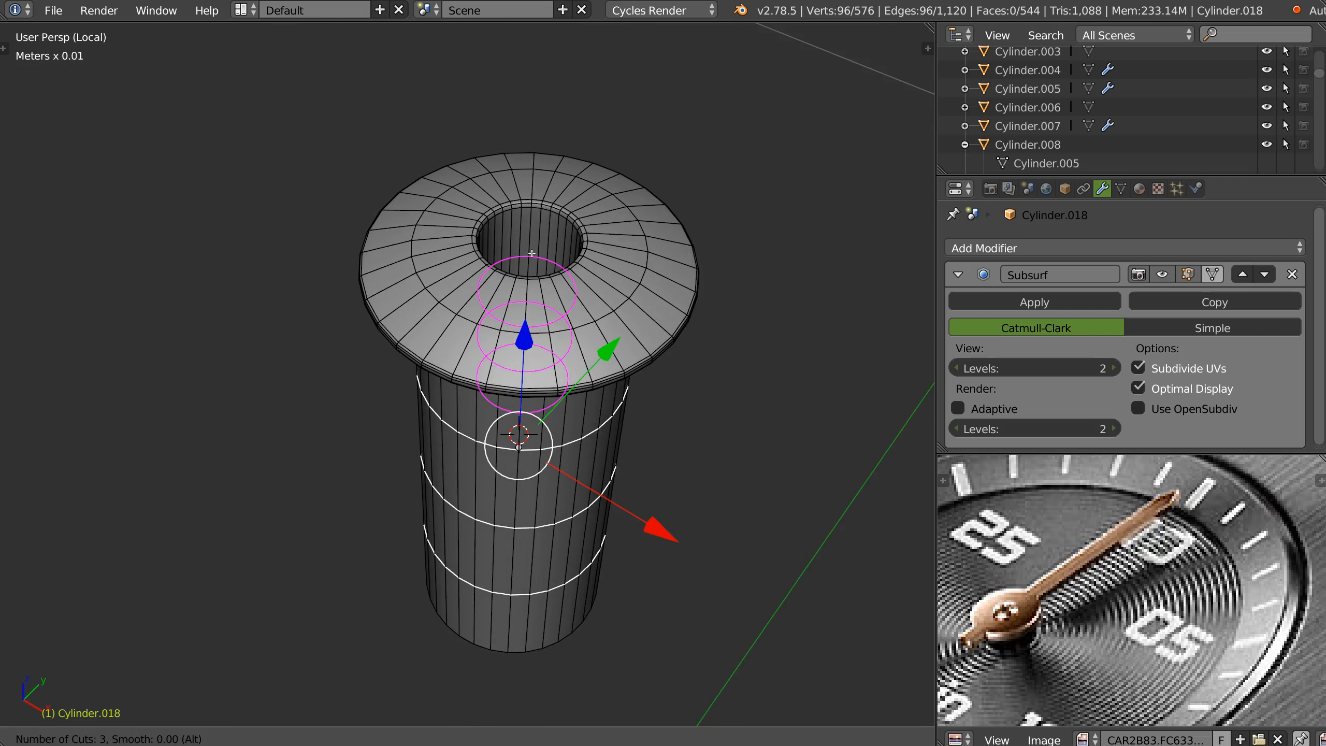
click(534, 253)
right_click(534, 254)
Finish editing the pin's mesh, hide its wireframe overlay and leave local view
key(Tab)
key(shift+w)
mouse_move(574, 354)
middle_down()
mouse_move(572, 267)
mouse_move(545, 290)
mouse_move(543, 267)
mouse_move(558, 277)
mouse_move(532, 338)
mouse_move(645, 253)
mouse_move(509, 347)
mouse_move(584, 358)
middle_up()
key(KP_Divide)
Try to link the reworked pin's object data to the centre pin on the neighbouring subdial
scroll(627, 293, down, 5)
shift+middle_drag(663, 236, 395, 419)
scroll(639, 261, down, 2)
shift+middle_drag(778, 214, 638, 231)
right_click(705, 270)
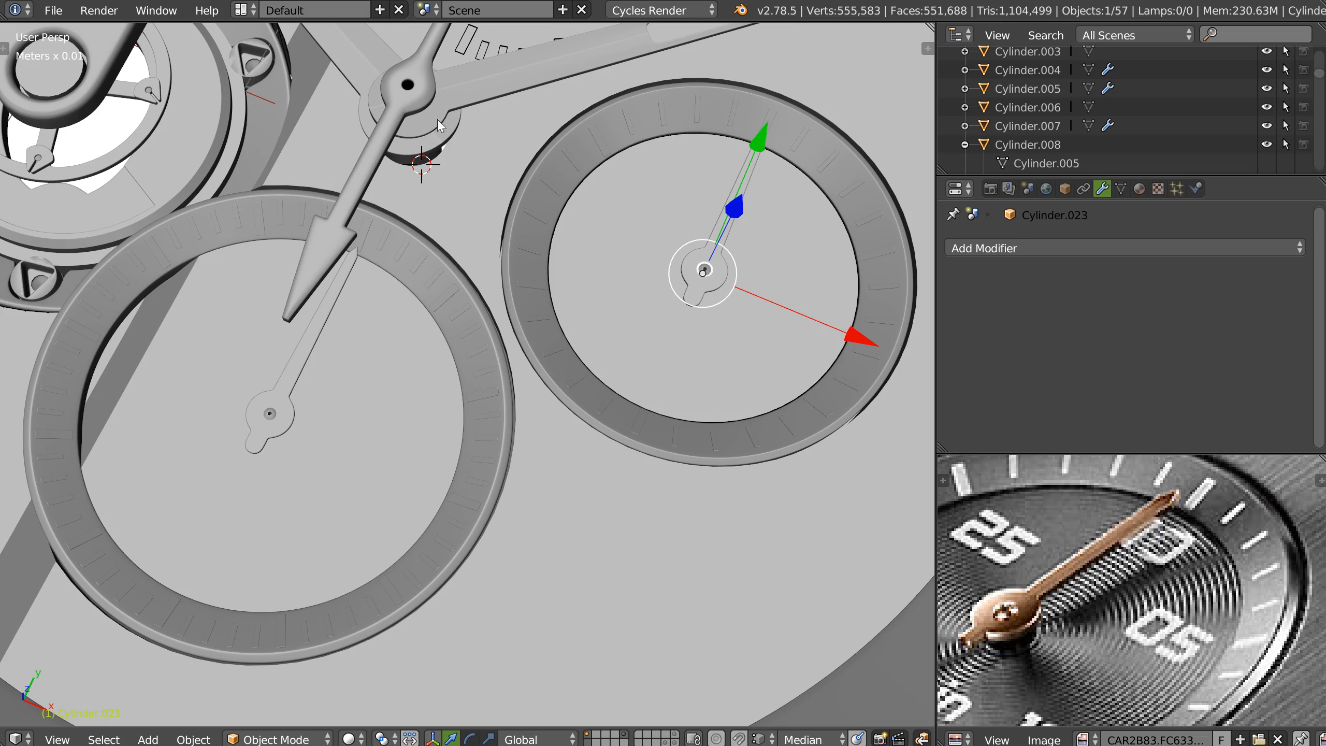
shift+right_click(271, 413)
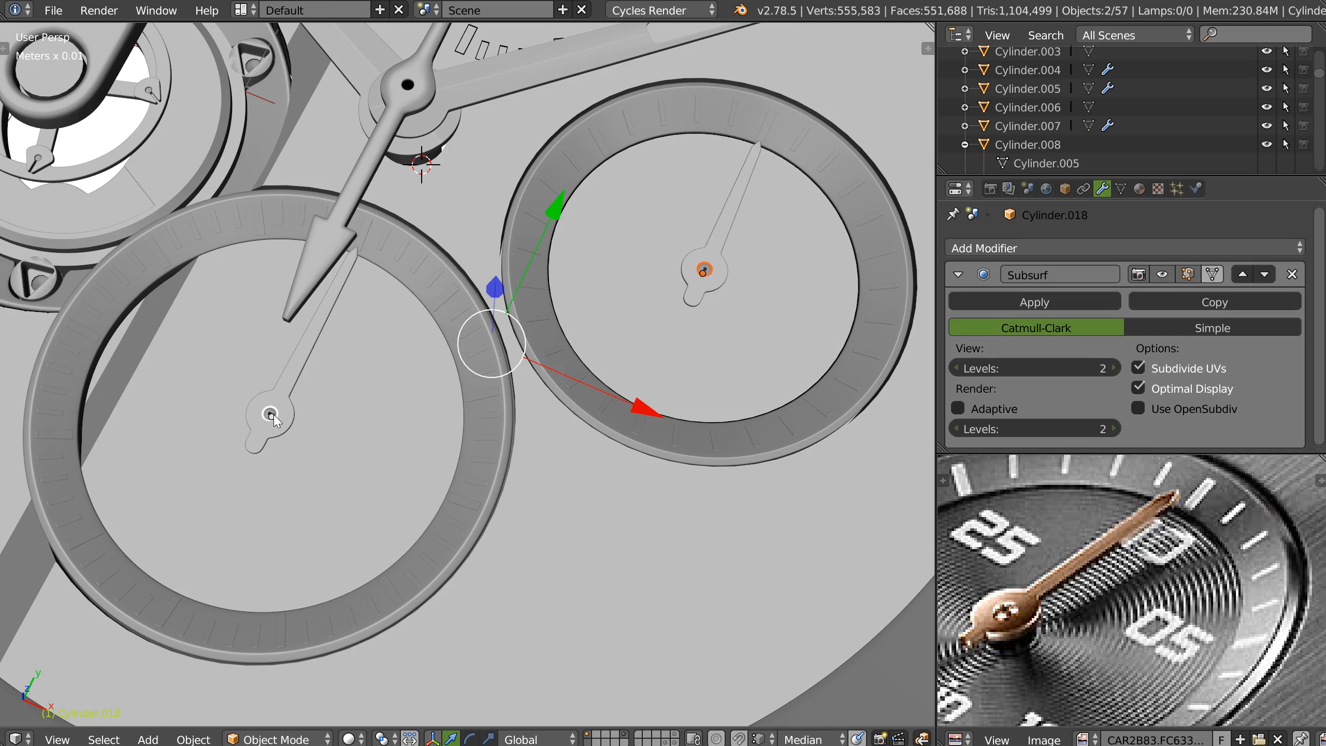
key(ctrl+l)
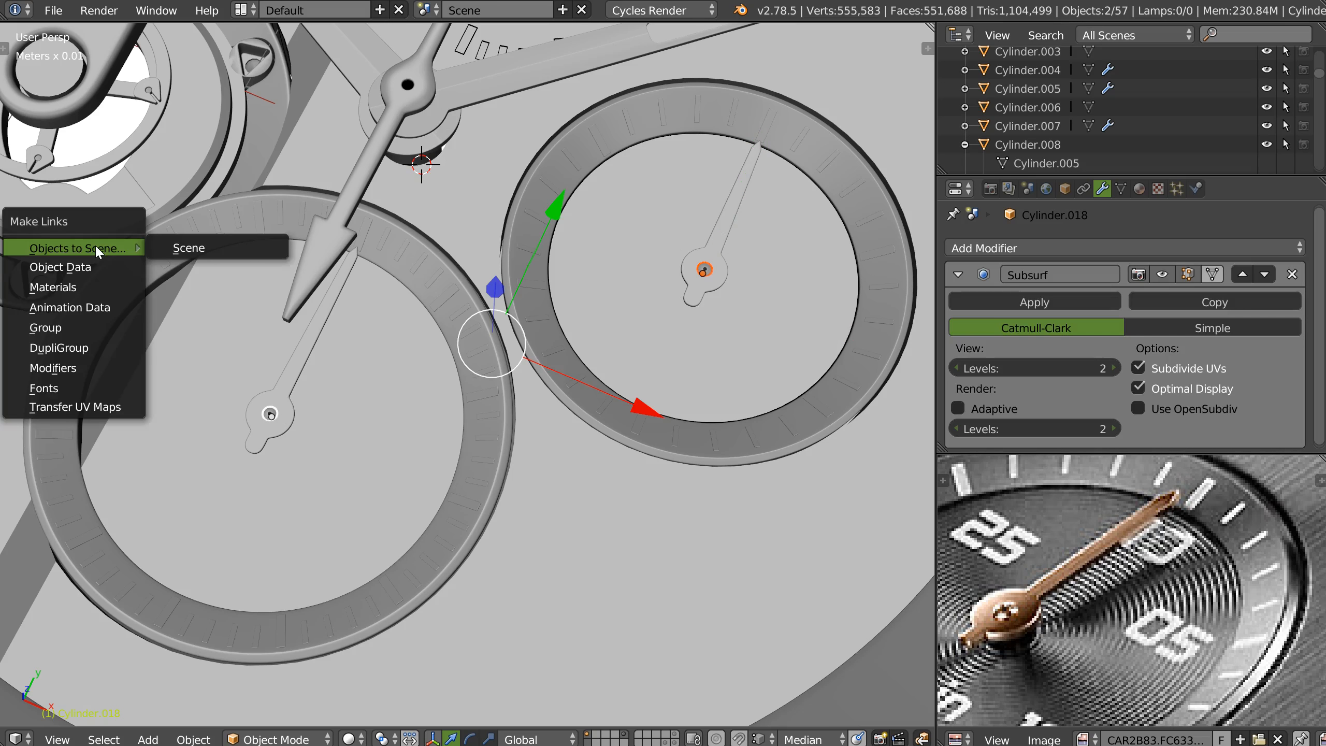
key(Return)
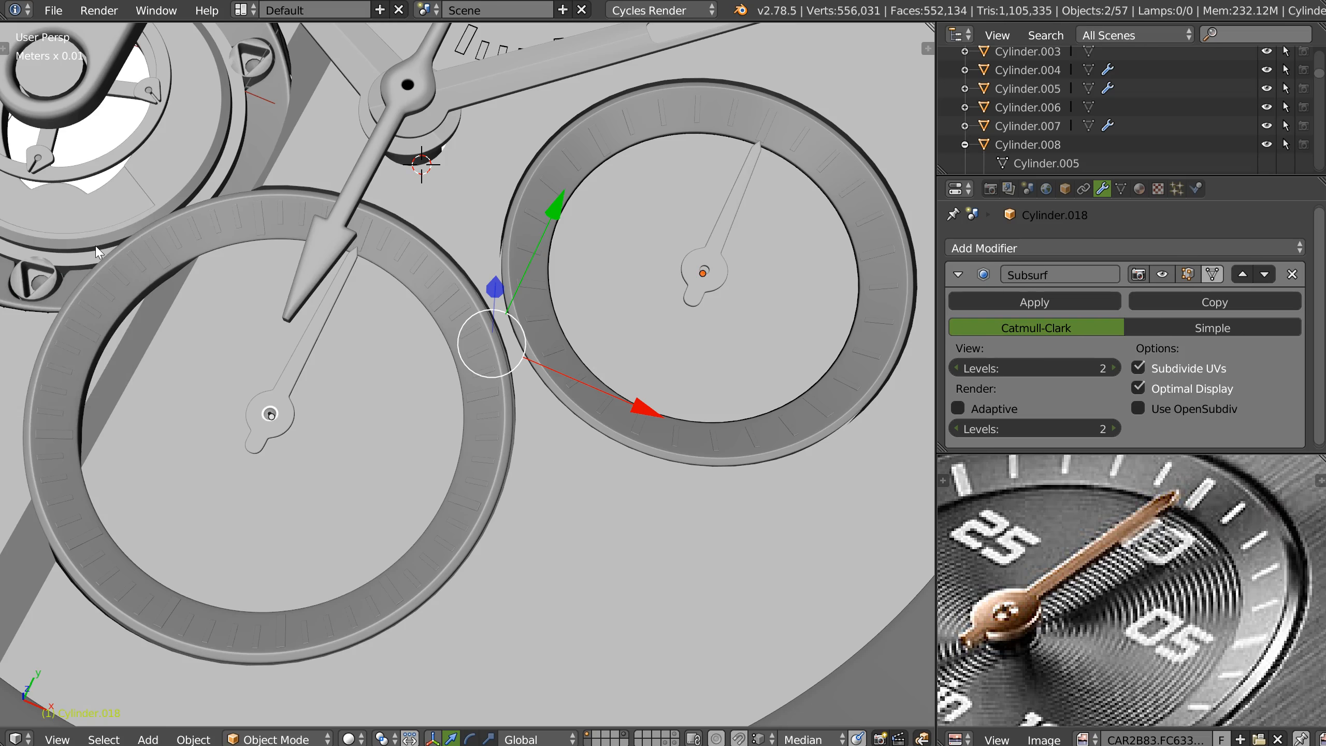
middle_drag(99, 253, 530, 321)
scroll(703, 267, up, 2)
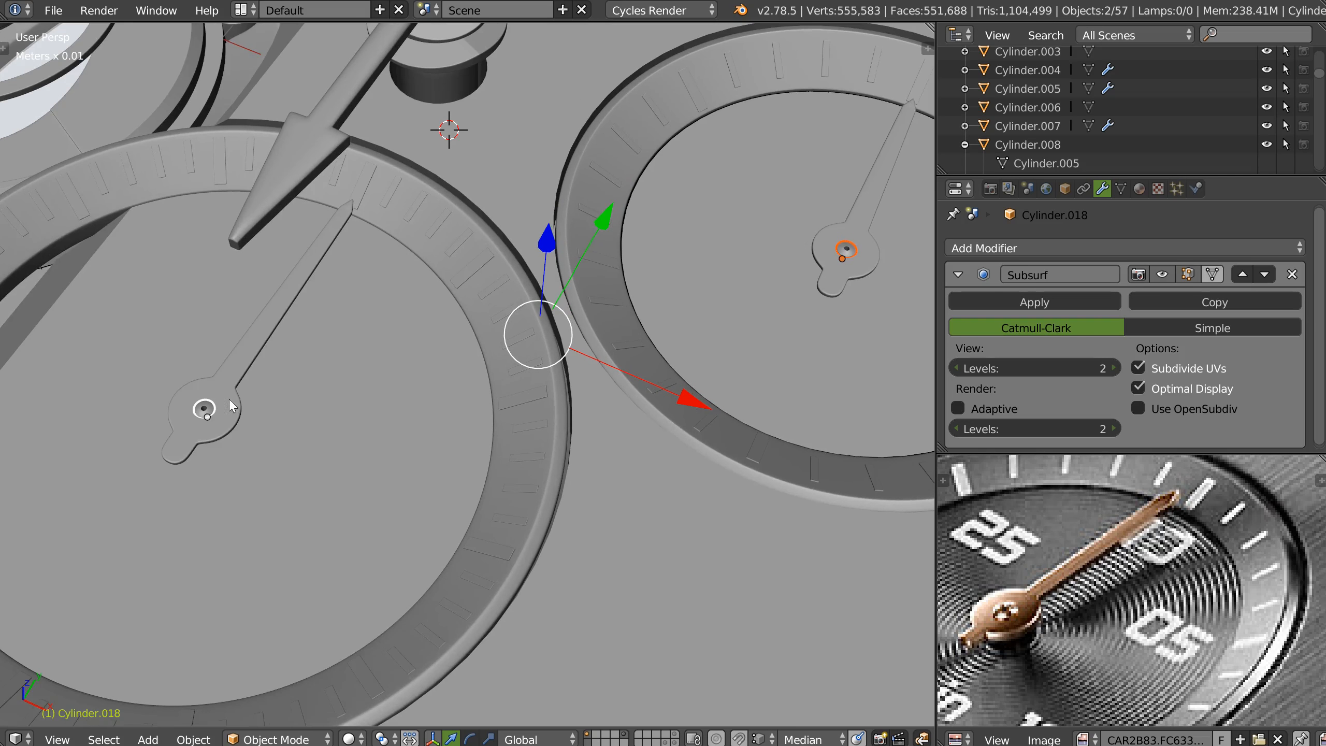
Replace the old centre pin on the neighbouring subdial with a duplicate of the reworked pin, moved across in the XY plane
right_click(852, 247)
key(x)
key(Return)
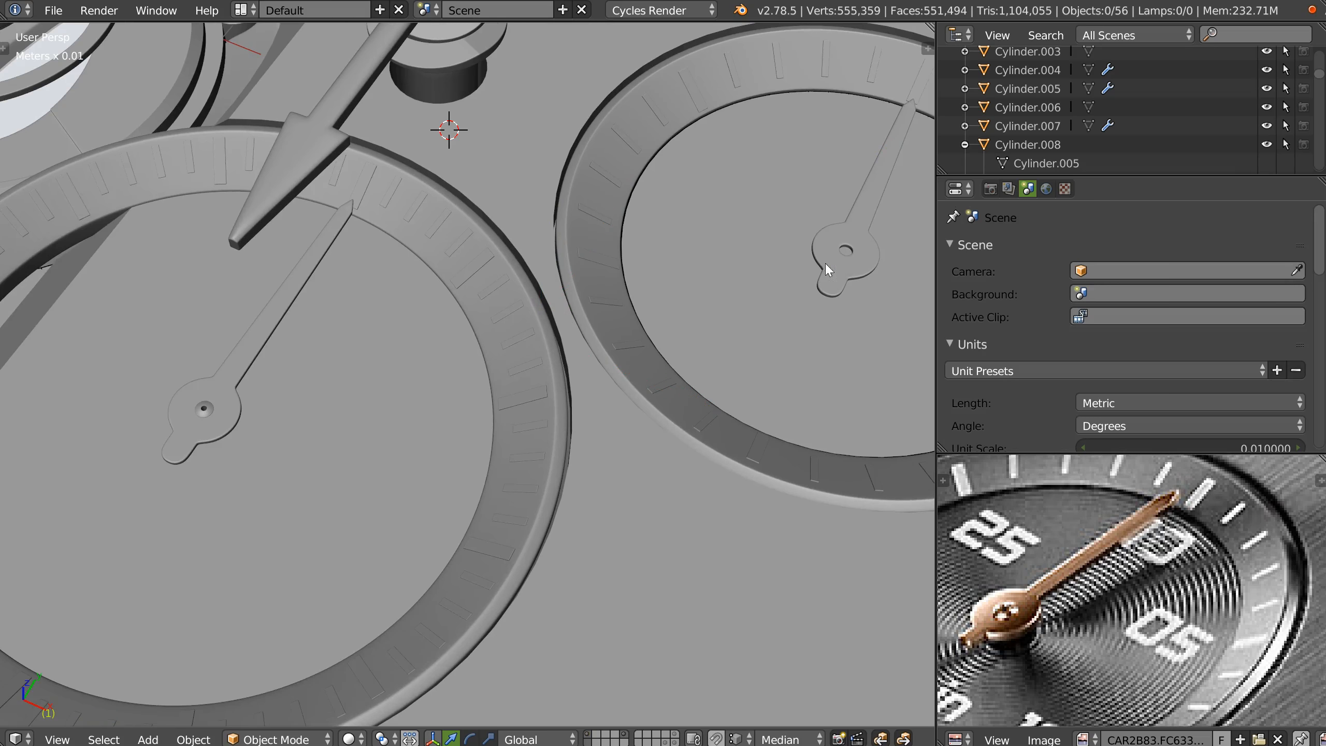
right_click(207, 412)
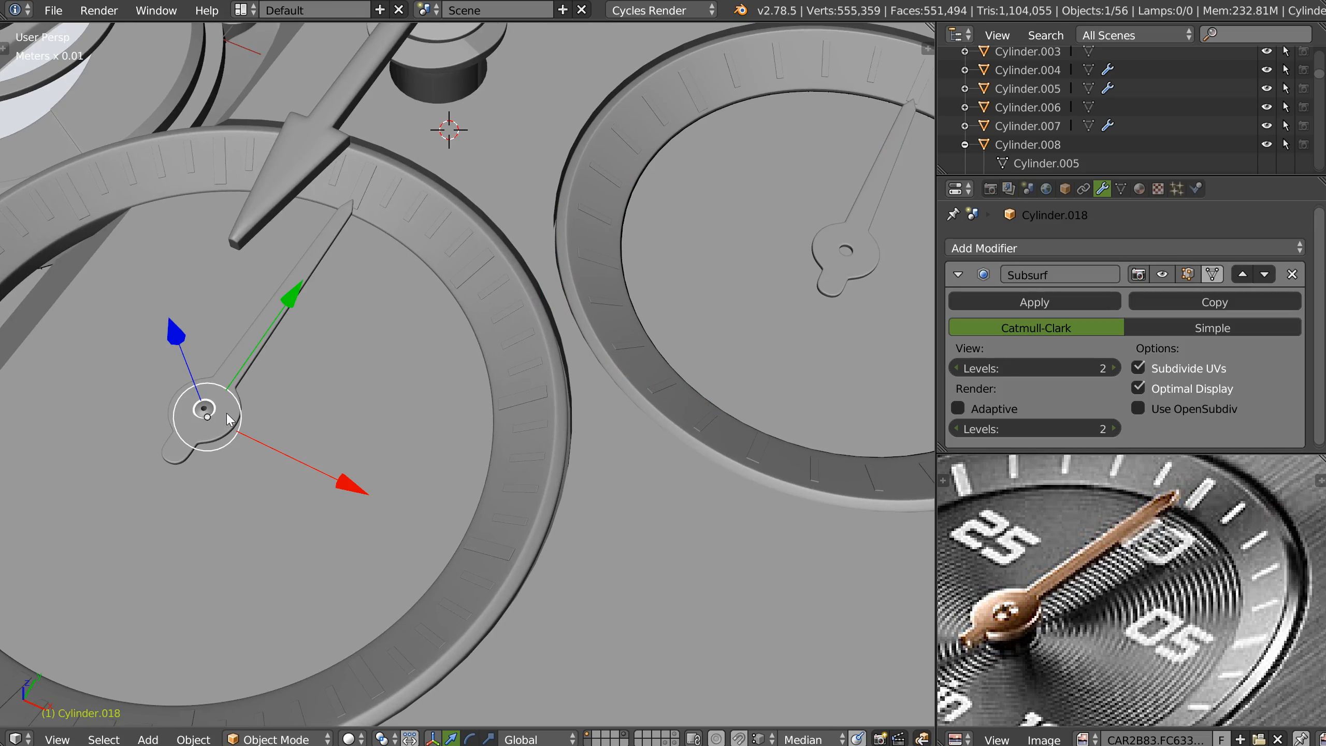
key(shift+d)
right_click(273, 411)
shift+drag(174, 332, 807, 291)
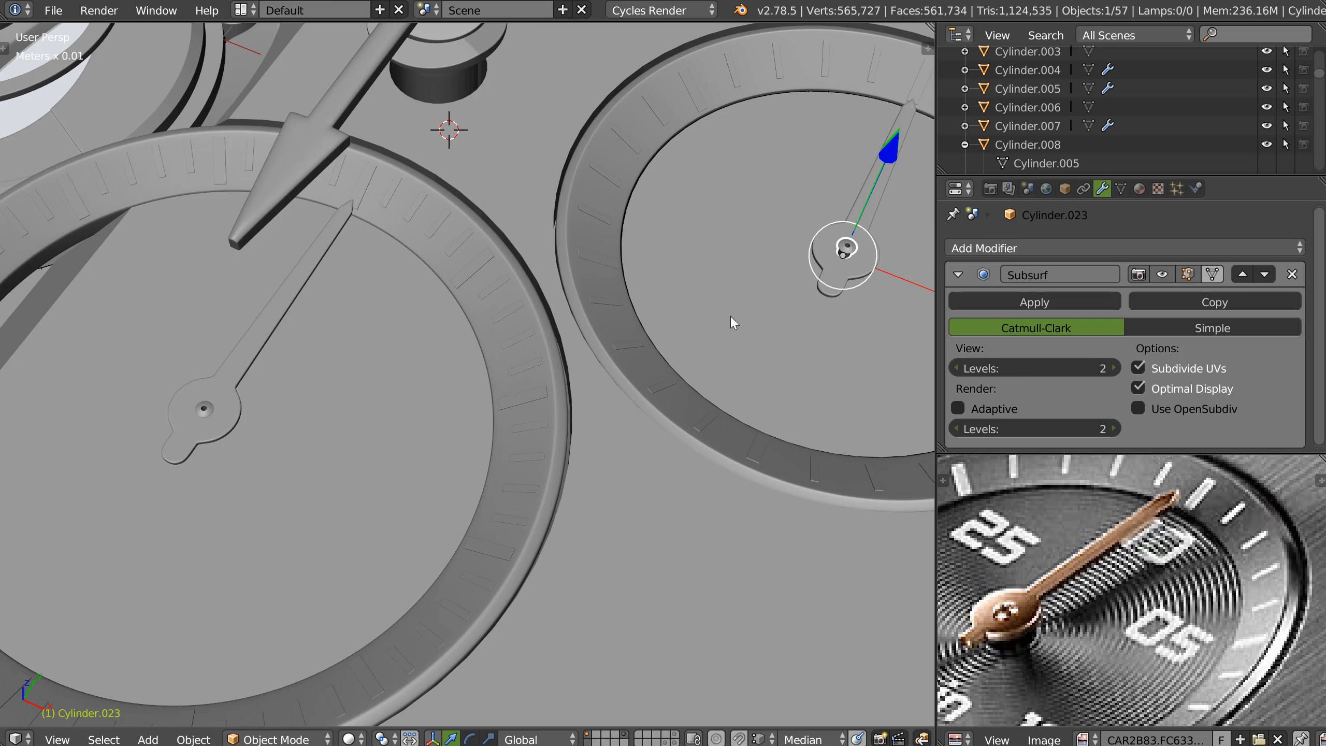
Remove the Subsurf modifier from the neighbouring subdial's hand to expose the base mesh around its hole
key(KP_7)
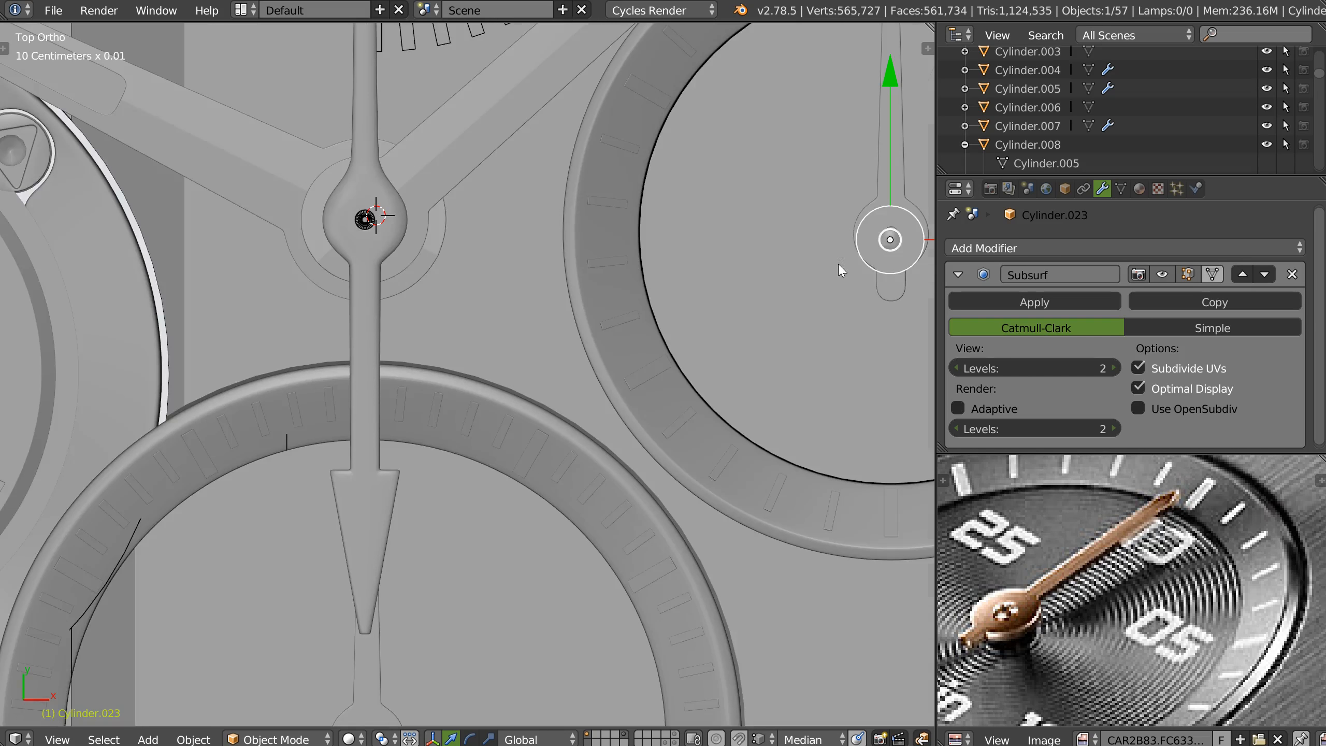
key(KP_Decimal)
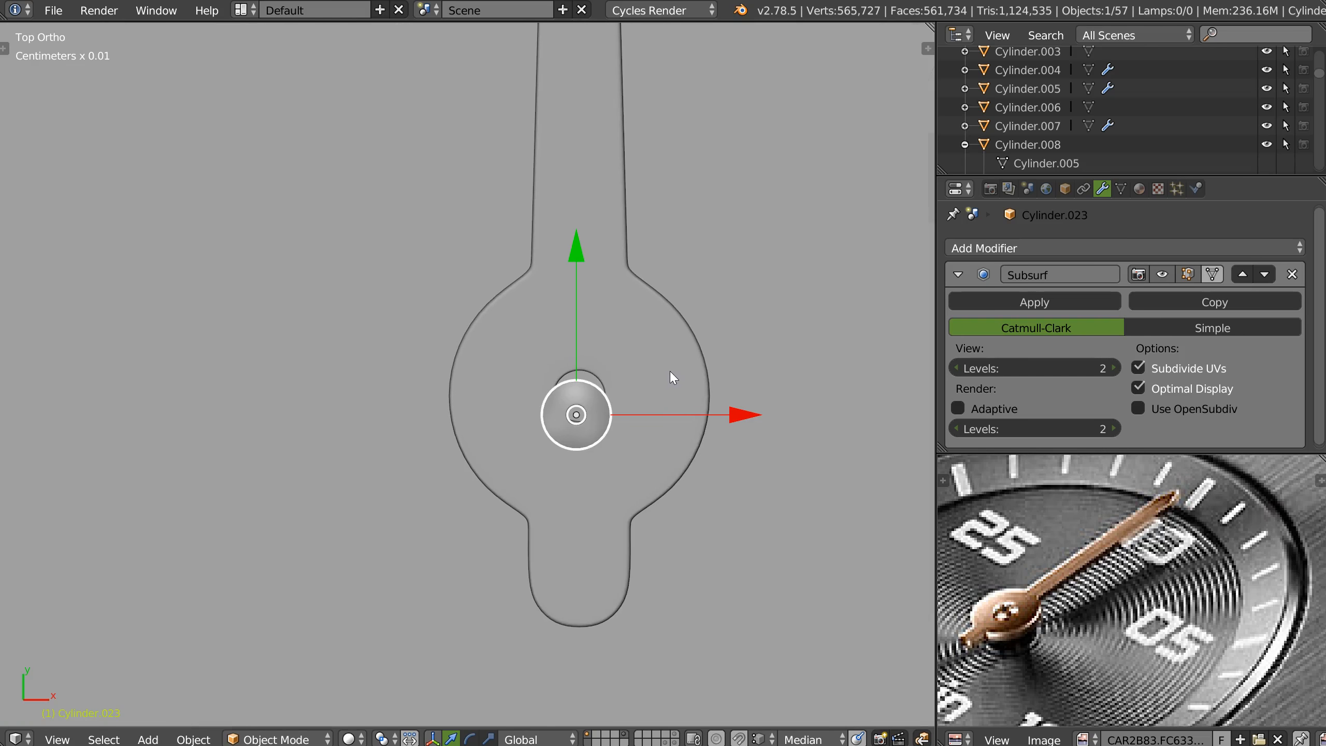
right_click(670, 371)
key(KP_Decimal)
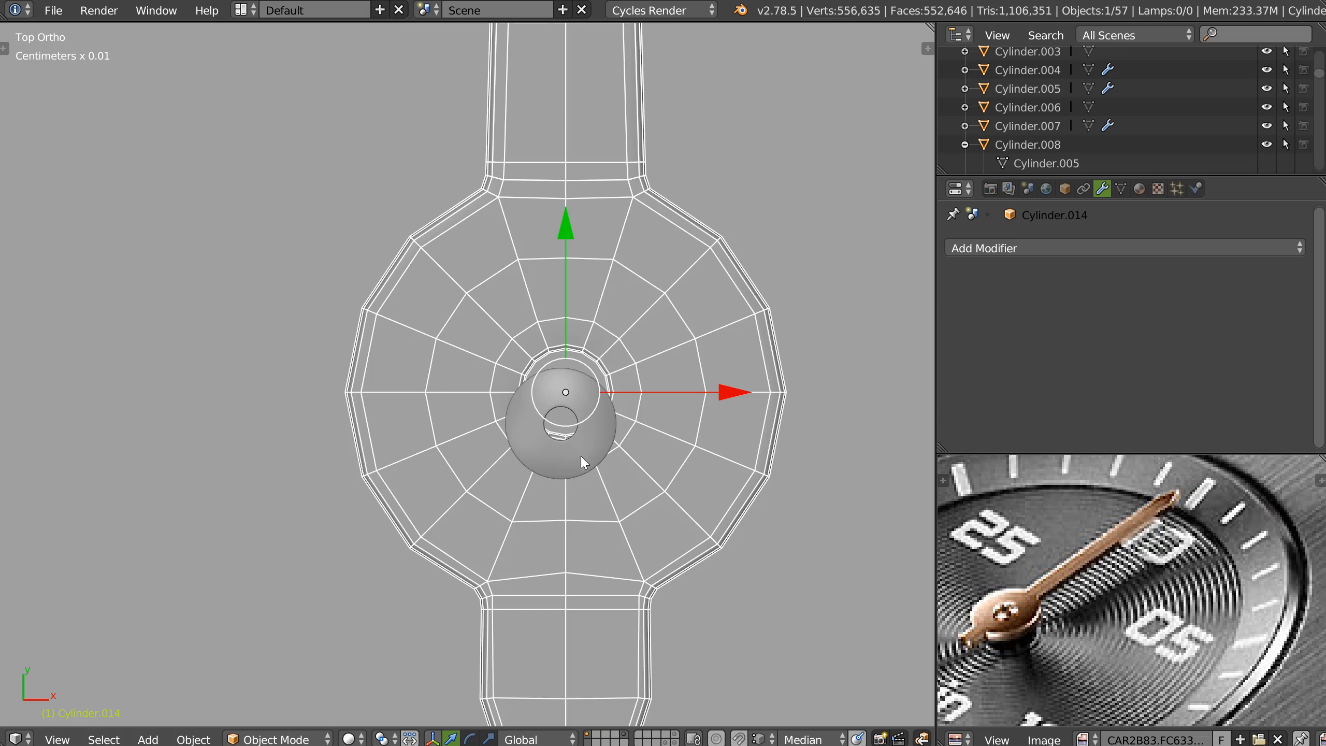
Centre the duplicated pin on the hand's hole along X and Y, and lower it along the Z axis into the hub
right_click(583, 457)
ctrl+drag(562, 266, 486, 388)
drag(722, 391, 558, 322)
middle_drag(599, 407, 543, 292)
drag(529, 228, 520, 263)
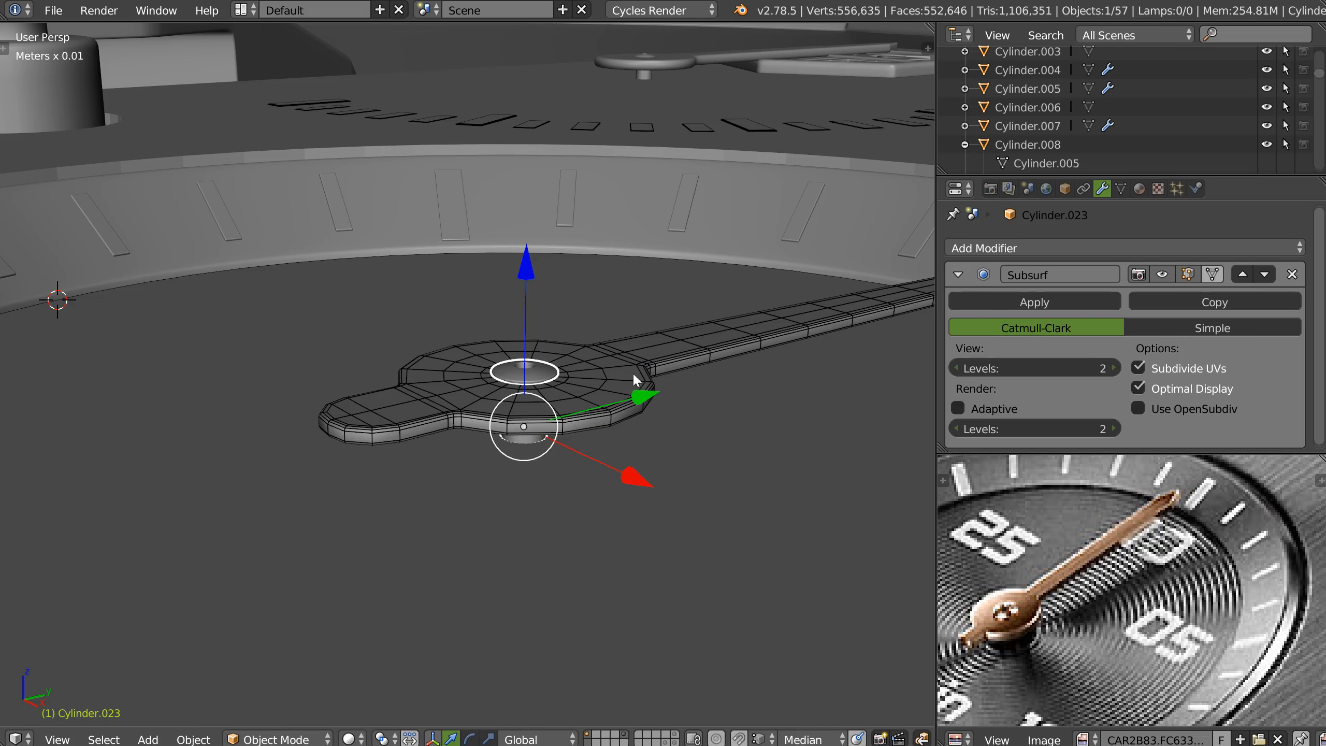
Add a level 2 Subsurf modifier to the neighbouring subdial's hand
drag(595, 360, 592, 360)
right_click(585, 361)
right_click(581, 360)
click(764, 367)
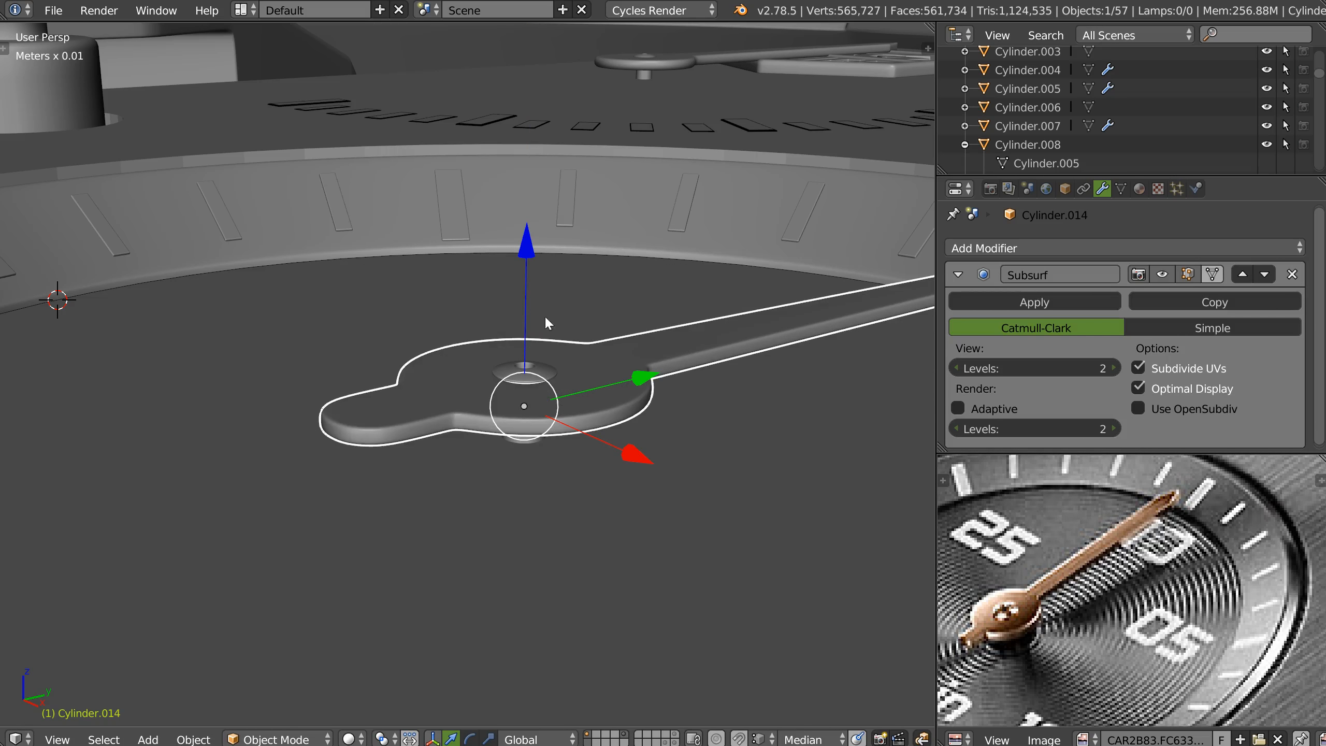
Duplicate the reworked pin, move it across to the hand beside the logo plate, and raise it along the Z axis
click(542, 371)
scroll(541, 372, down, 4)
shift+middle_drag(601, 198, 541, 351)
scroll(540, 351, down, 5)
shift+middle_drag(444, 282, 491, 379)
middle_drag(566, 259, 567, 287)
key(shift+d)
right_click(547, 448)
shift+drag(570, 437, 632, 119)
click(646, 100)
key(g)
key(z)
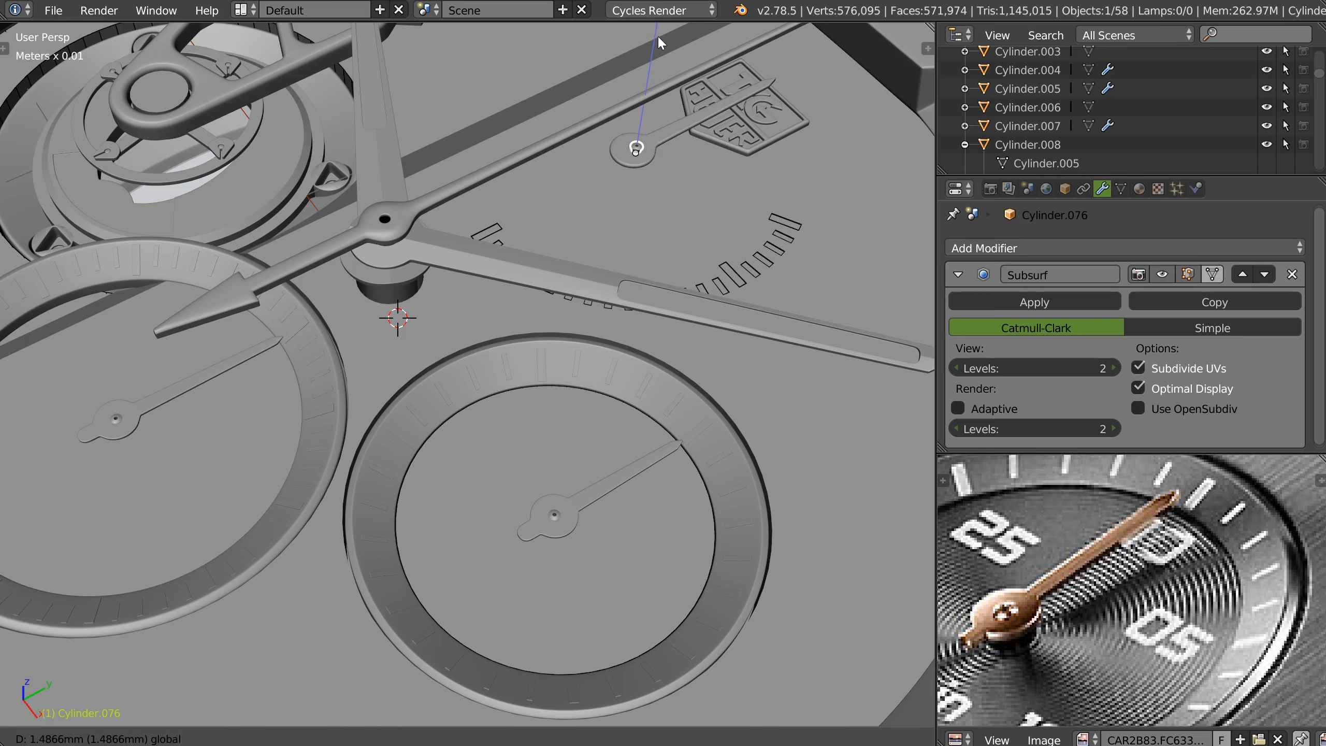
click(657, 36)
Delete the old centre pin from the hand beside the logo plate
scroll(661, 127, up, 6)
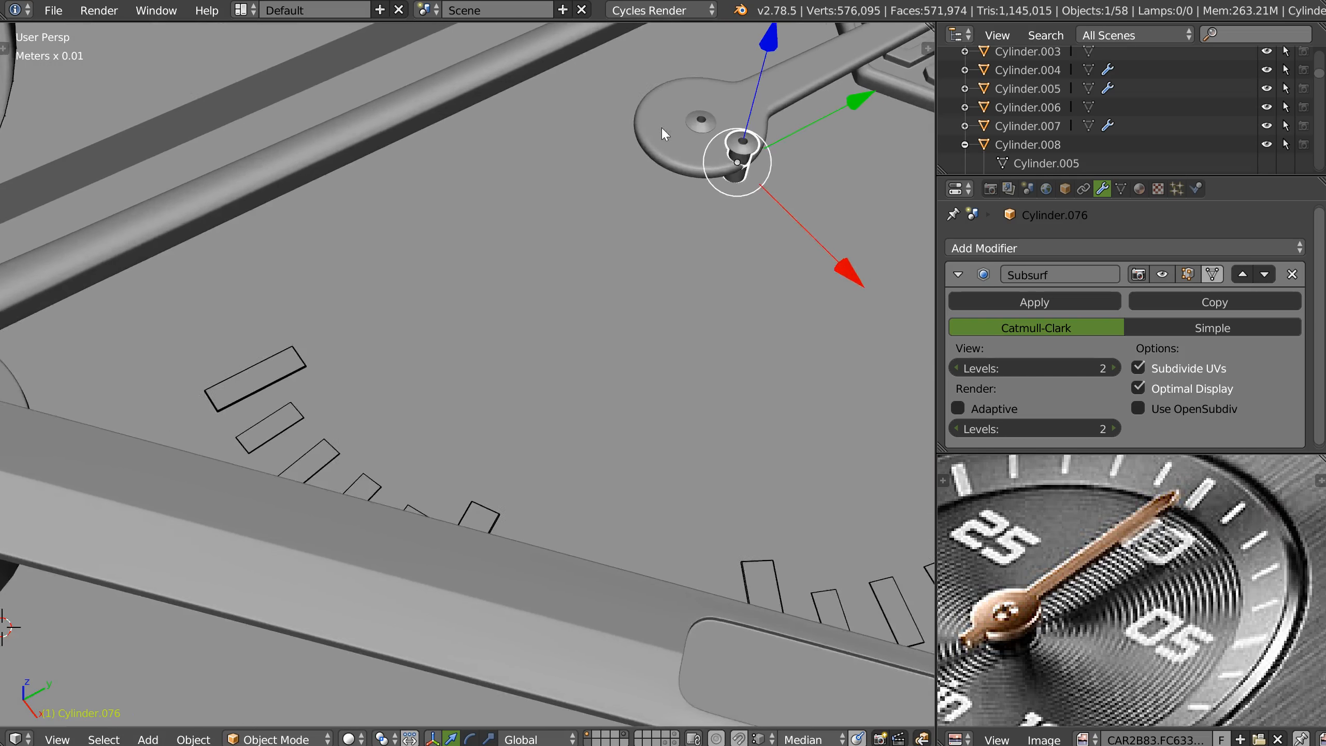
right_click(713, 120)
key(x)
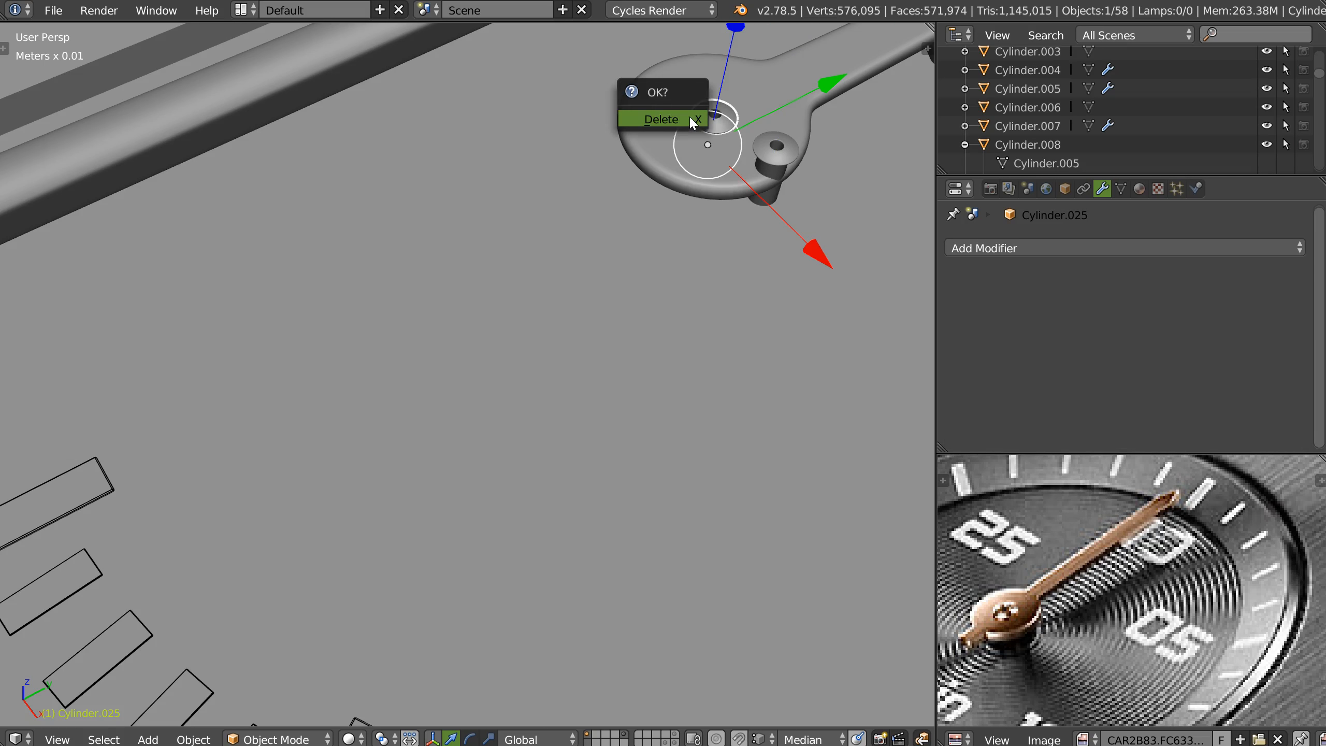
click(699, 122)
Isolate the new pin and its hand in a top local view, and remove the hand's Subsurf modifier to expose the base mesh
right_click(785, 160)
shift+right_click(697, 184)
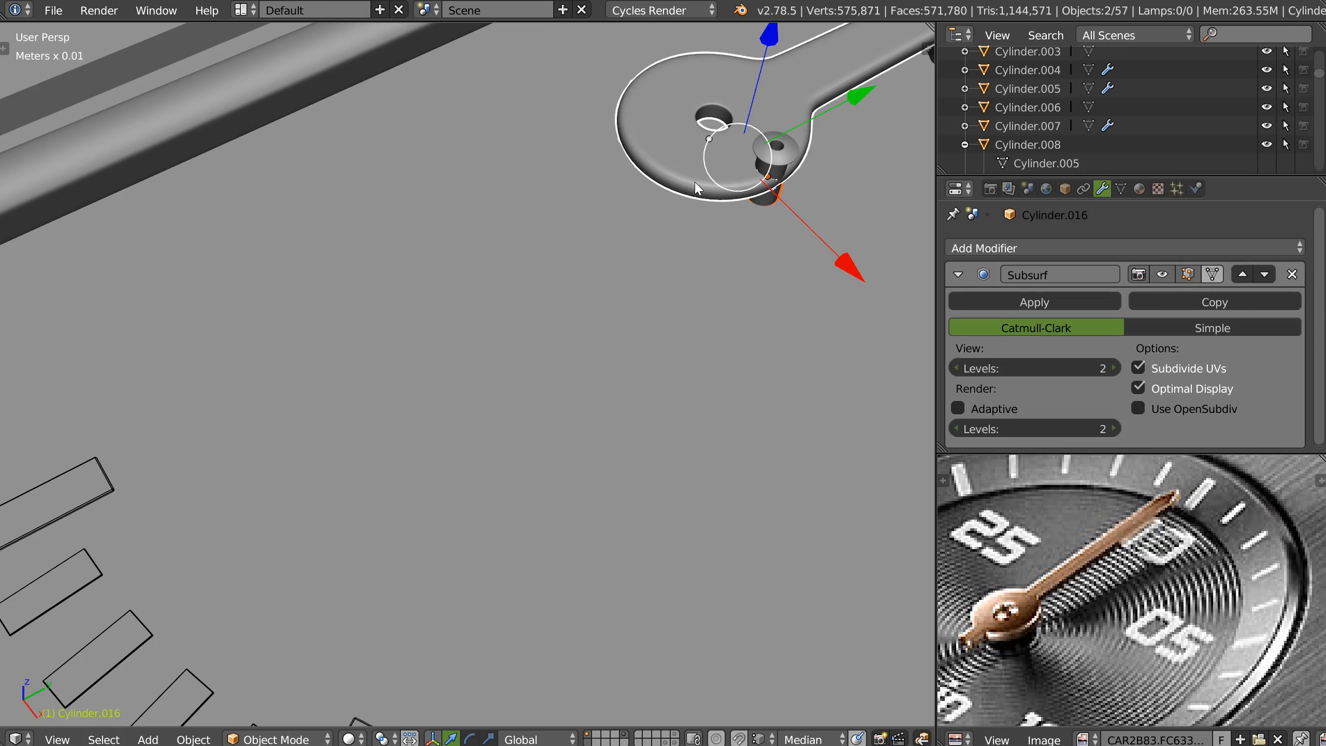
key(KP_Divide)
key(q)
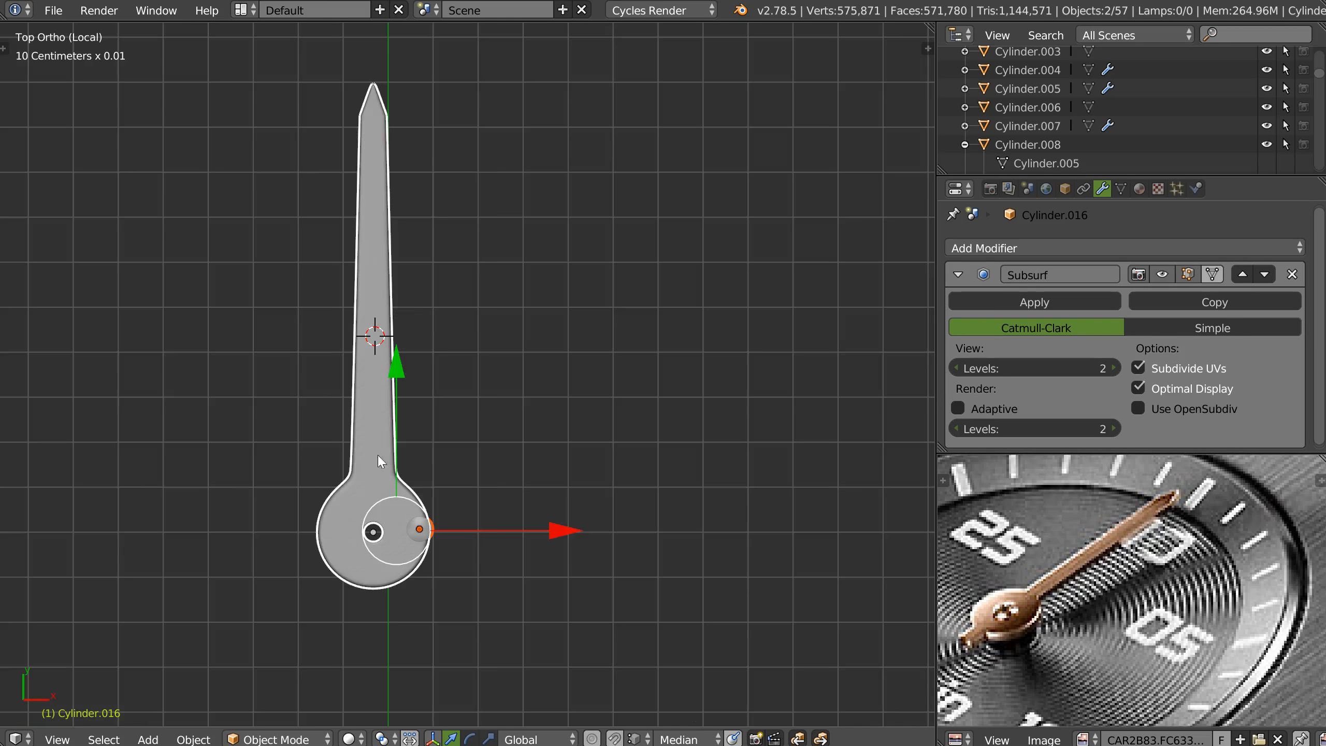
scroll(377, 456, up, 5)
shift+middle_drag(377, 465, 426, 210)
scroll(415, 406, up, 2)
right_click(410, 401)
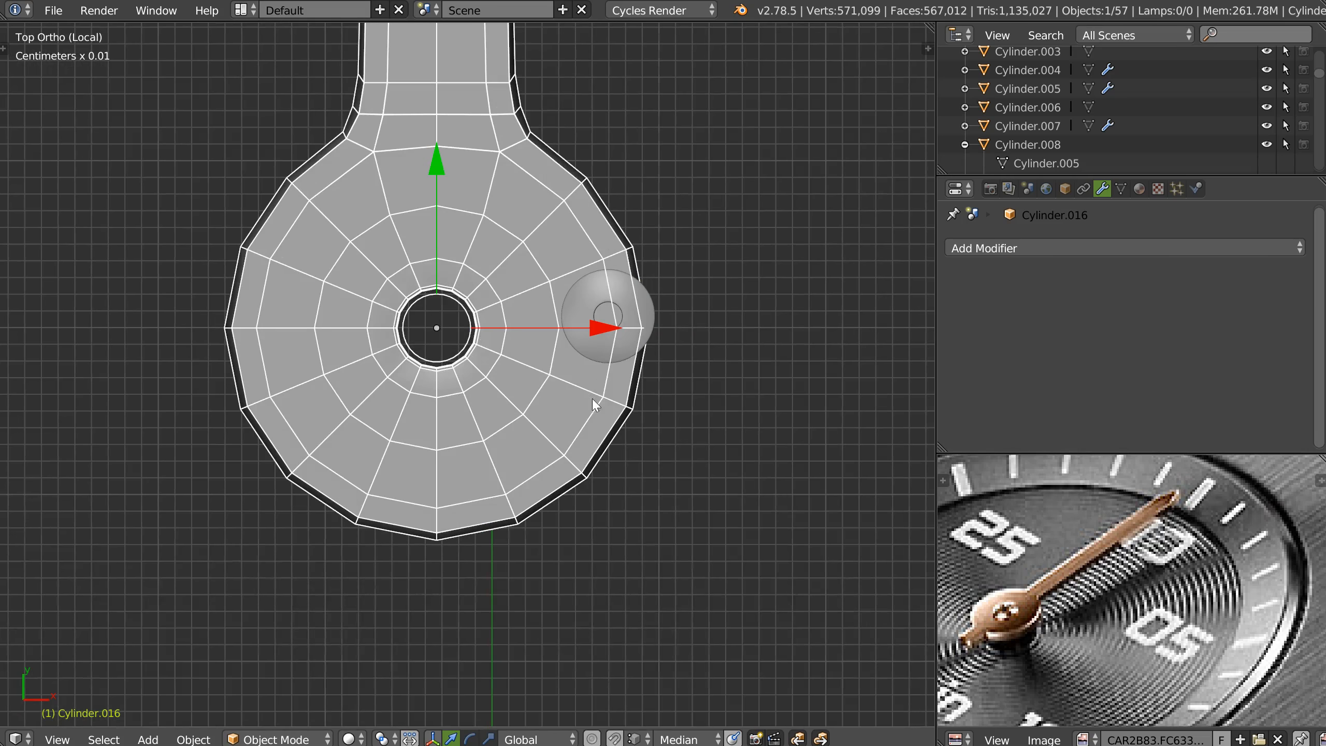
Centre the duplicated pin on the hand's hole along X and Y, and lower it along Z into the hub
right_click(654, 304)
ctrl+drag(769, 315, 442, 252)
ctrl+drag(442, 157, 320, 328)
middle_drag(421, 323, 431, 162)
drag(431, 163, 432, 216)
Add a level 2 Subsurf modifier back to the hand beside the logo plate and leave local view
right_click(324, 400)
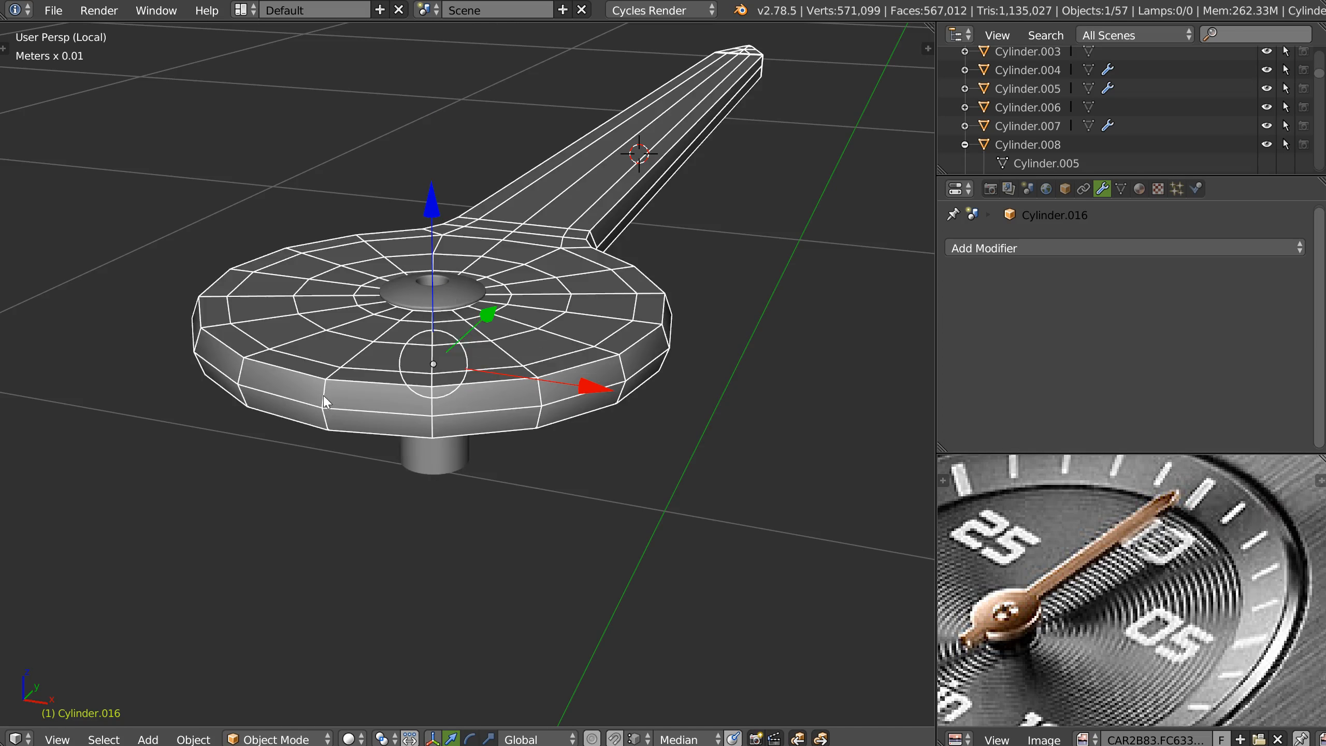
key(shift+z)
right_click(462, 280)
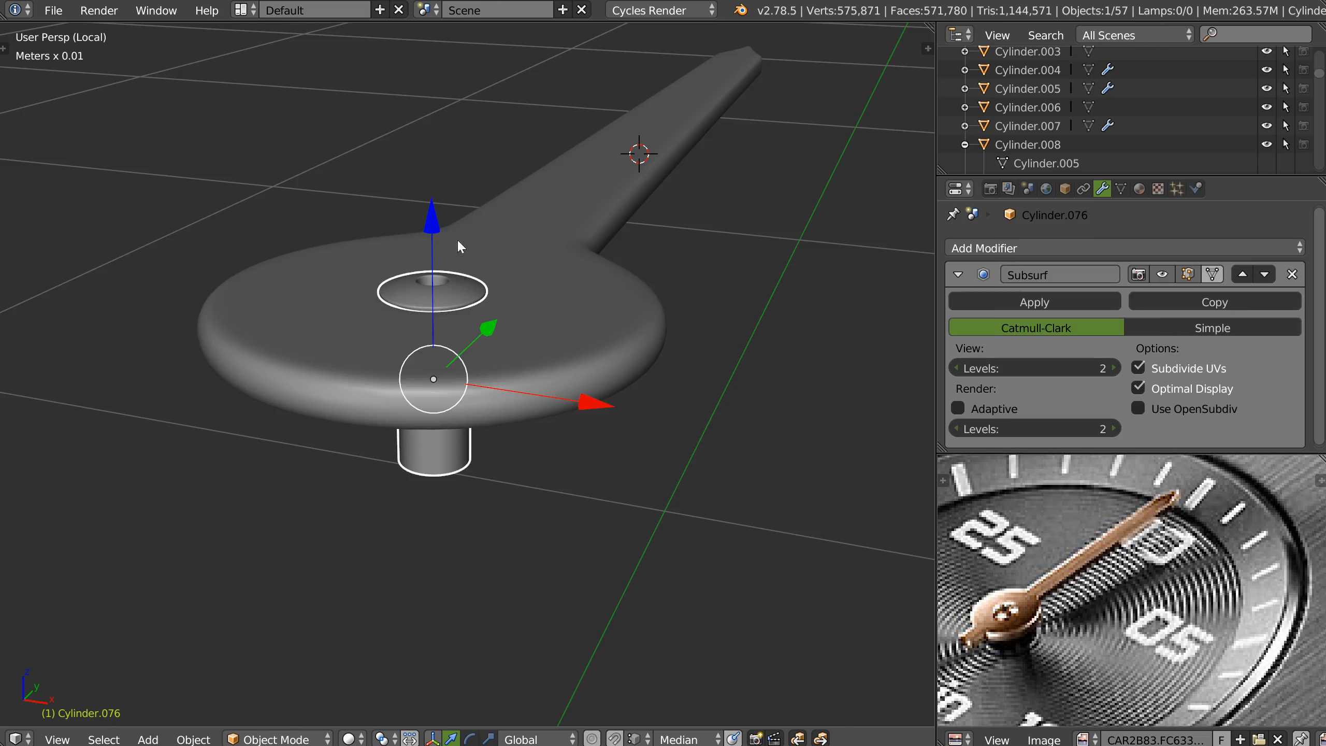
scroll(469, 206, down, 7)
shift+middle_drag(313, 366, 456, 301)
scroll(528, 234, down, 6)
middle_drag(528, 235, 460, 273)
scroll(460, 273, down, 1)
key(KP_Divide)
scroll(549, 272, up, 5)
scroll(670, 243, down, 1)
middle_drag(751, 180, 699, 144)
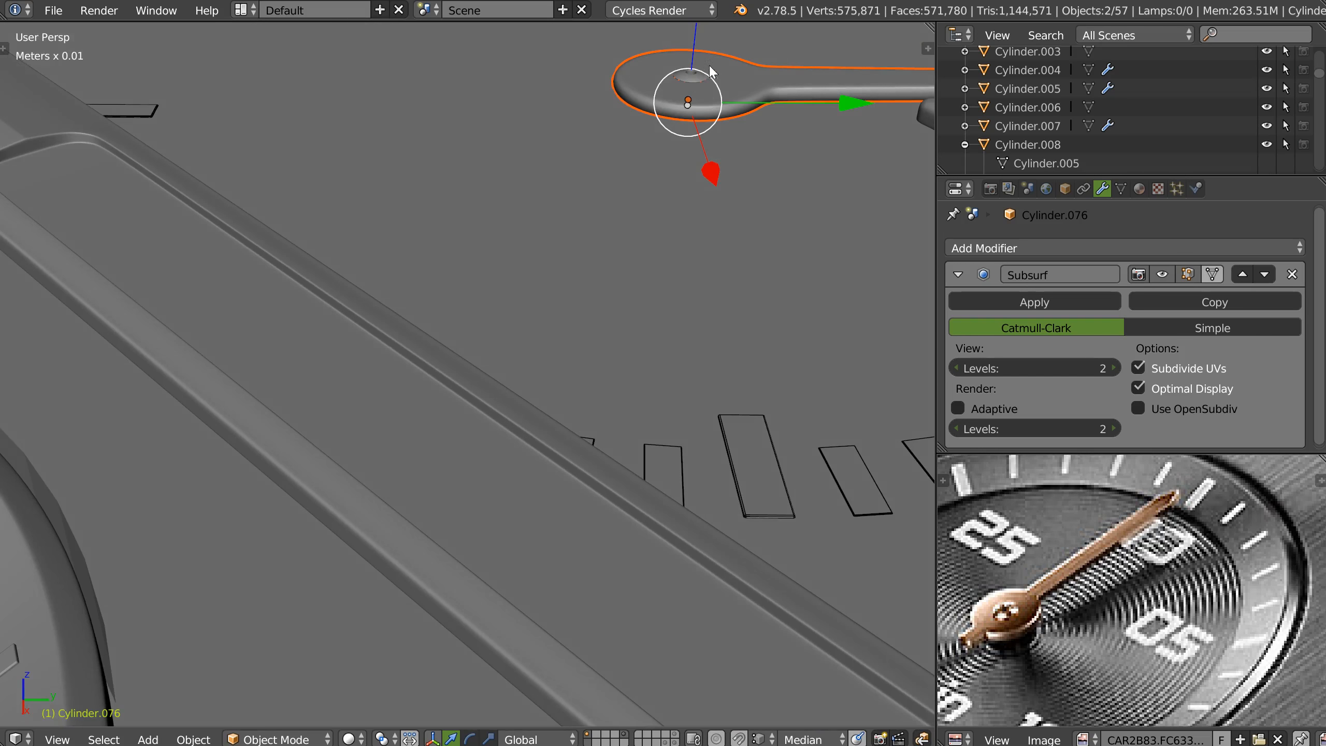
Duplicate the reworked pin and place the copy above the hub of the watch's long central hand
right_click(697, 76)
right_click(694, 74)
scroll(713, 109, down, 5)
shift+middle_drag(564, 173, 525, 356)
scroll(658, 156, down, 8)
scroll(483, 343, up, 4)
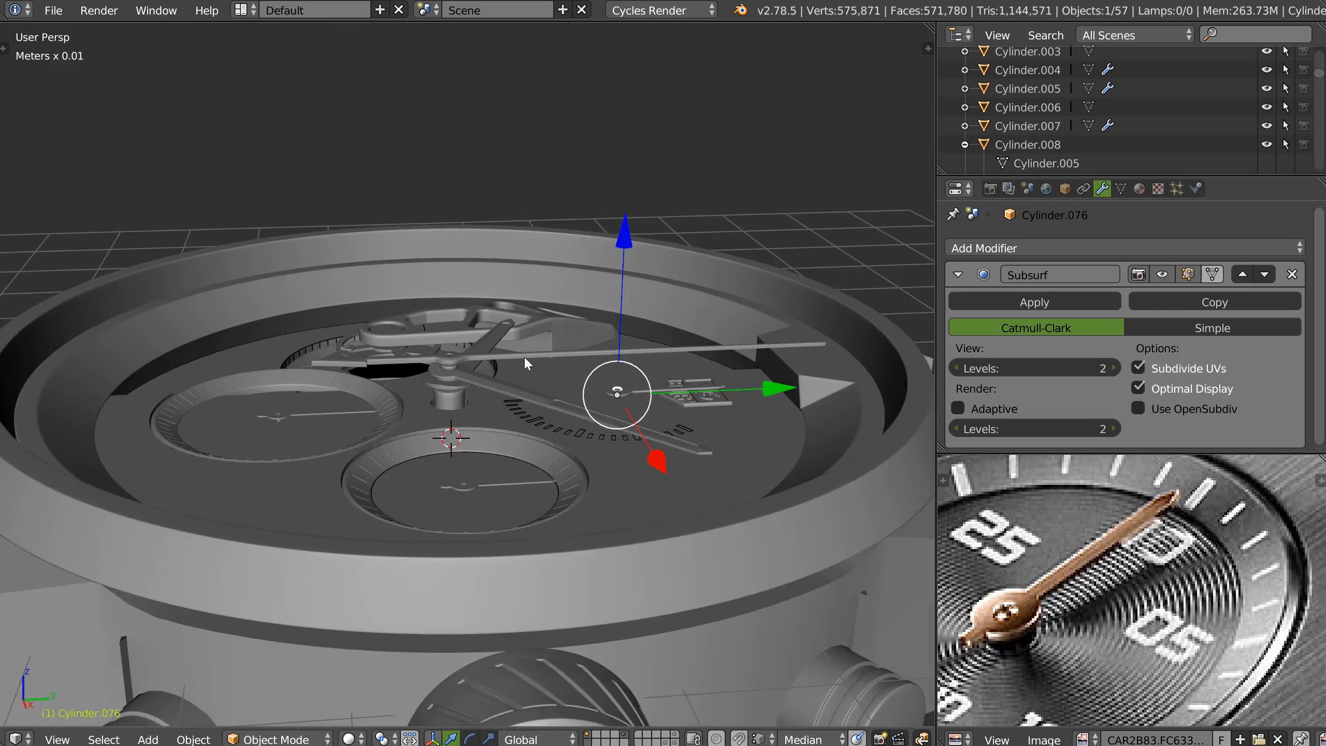
scroll(524, 356, up, 3)
key(shift+d)
key(z)
click(676, 256)
drag(818, 338, 554, 357)
scroll(557, 206, up, 8)
shift+middle_drag(512, 188, 606, 219)
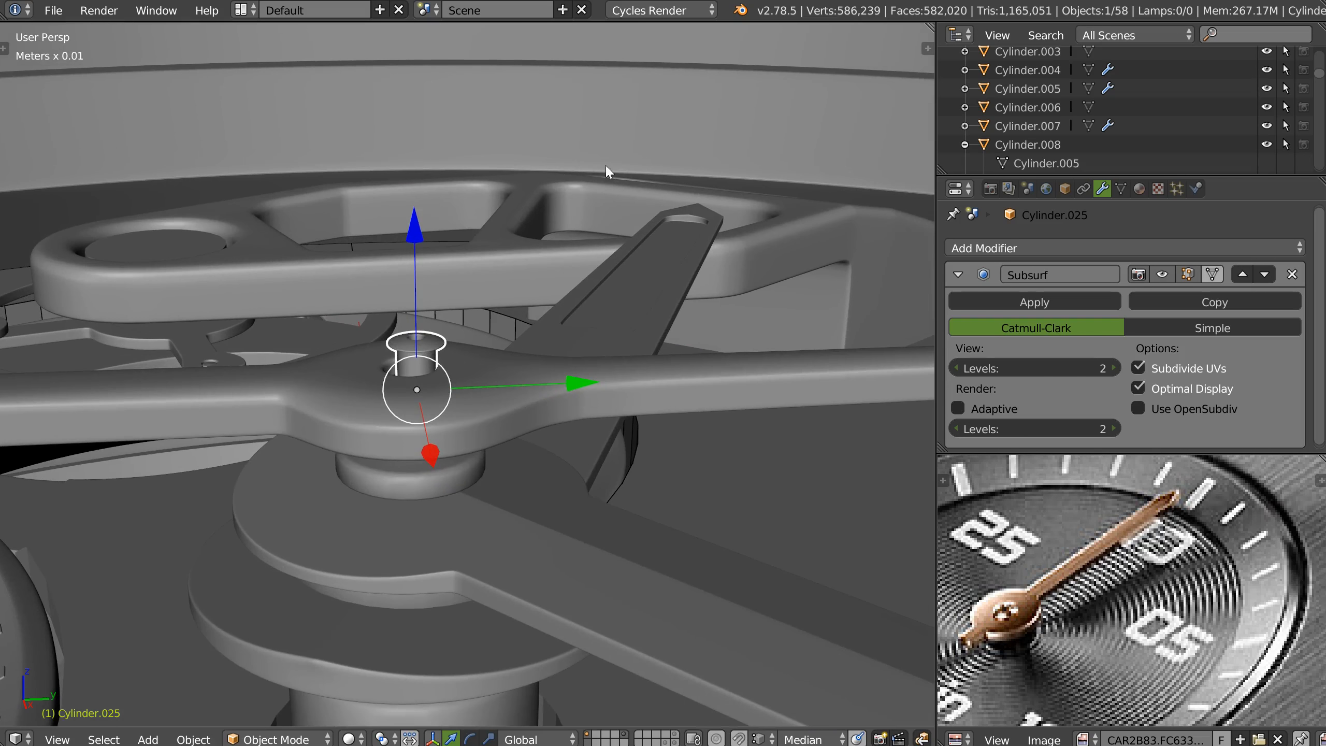
Isolate the new pin and the long central hand in a top local view, and set the hand's Subsurf level to 0
shift+right_click(493, 423)
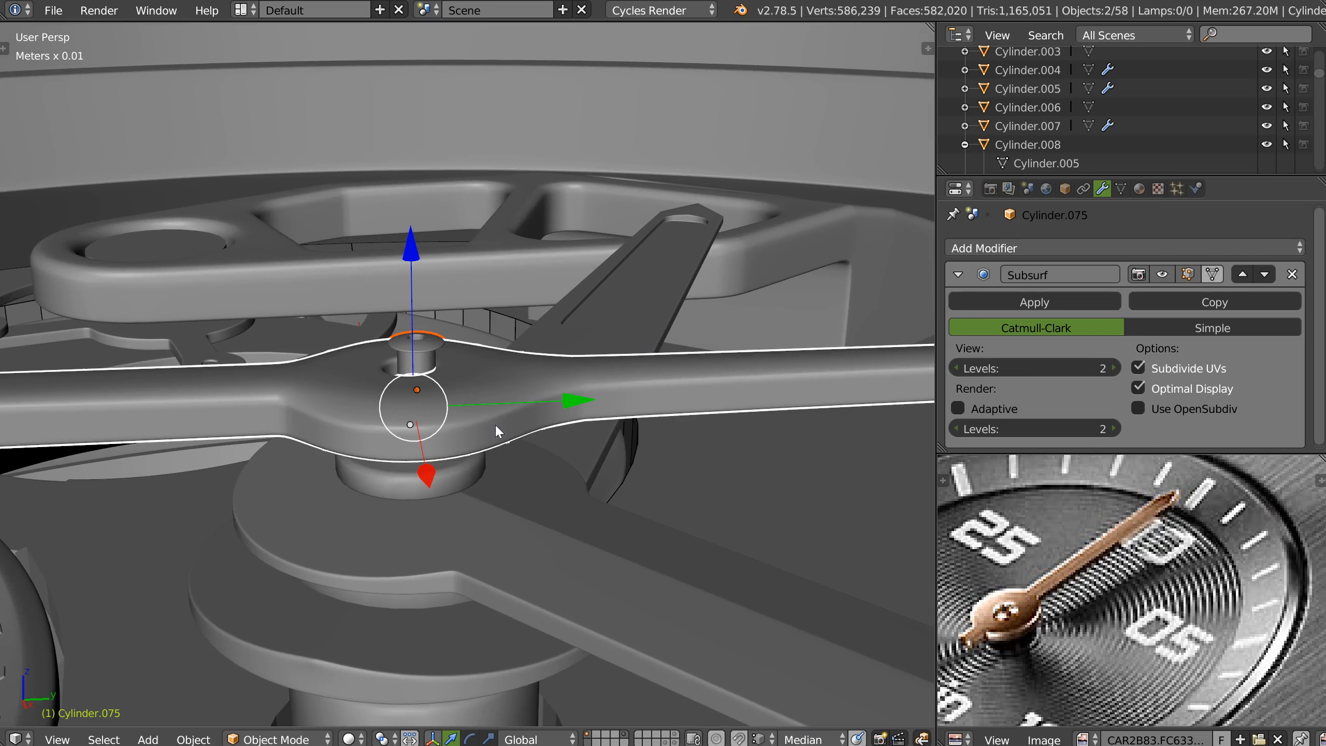
key(KP_Divide)
middle_drag(495, 425, 446, 417)
key(q)
click(429, 297)
scroll(383, 464, up, 8)
ctrl+middle_drag(539, 243, 506, 325)
right_click(573, 435)
key(ctrl+0)
Show the central hand's wireframe, align the pin with the centre of its hole, and lower the pin along Z
right_click(489, 295)
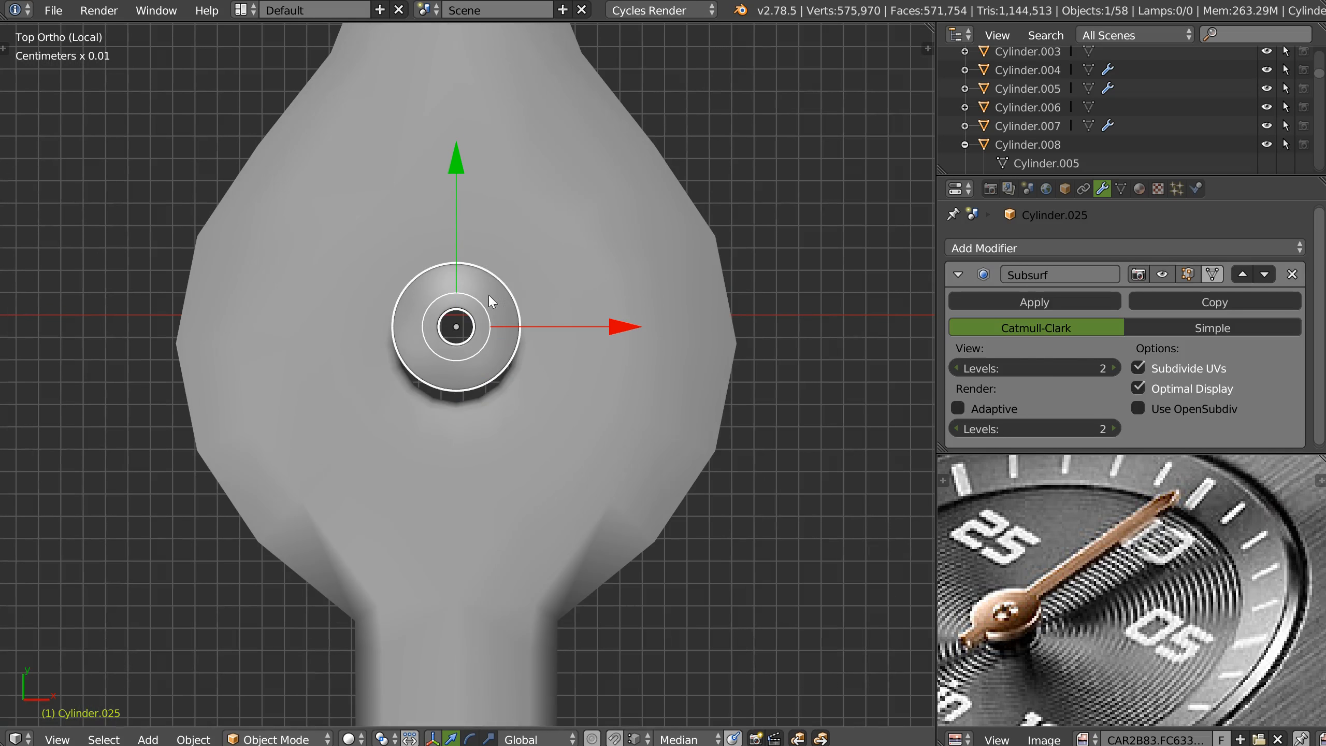
right_click(551, 411)
key(w)
right_click(465, 266)
drag(456, 167, 335, 344)
middle_drag(454, 390, 450, 199)
drag(449, 199, 431, 257)
Scale the pin to fit the central hand's hole and lower it along Z until its flange seats in the hub
key(s)
click(533, 350)
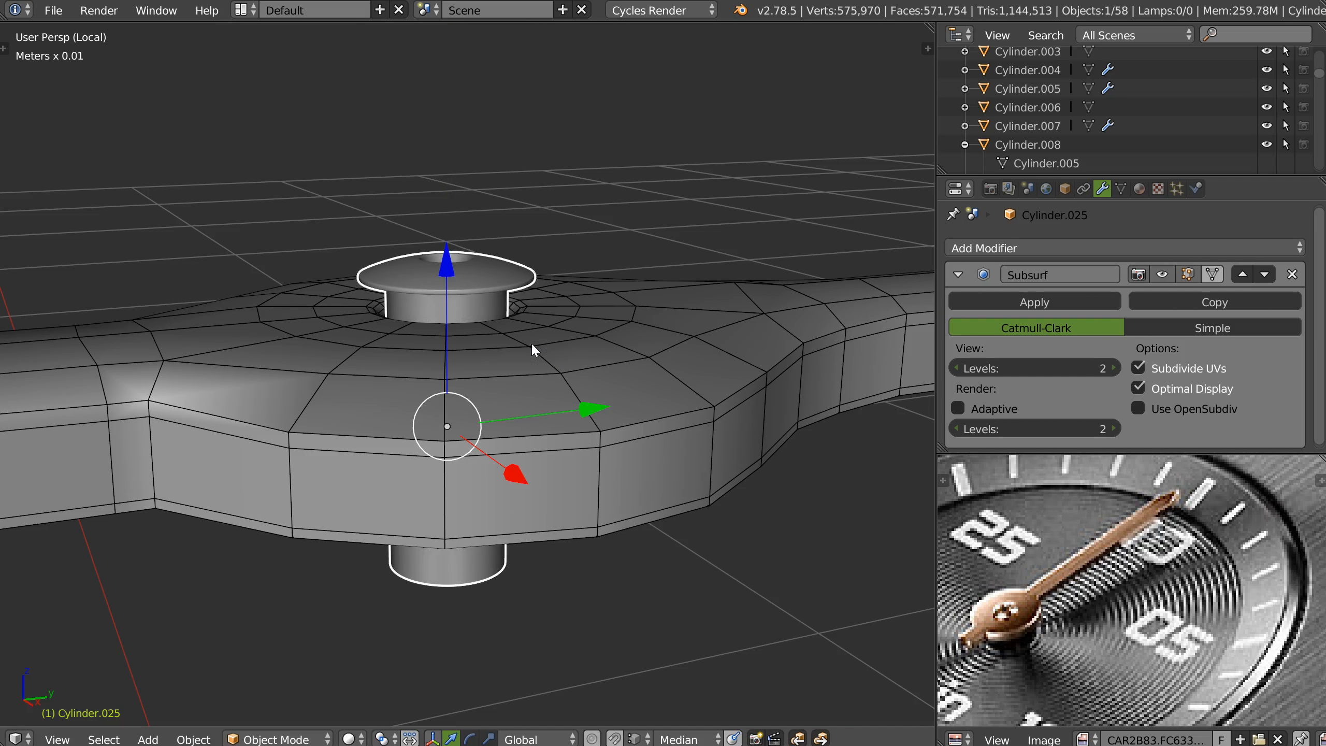
drag(445, 259, 440, 288)
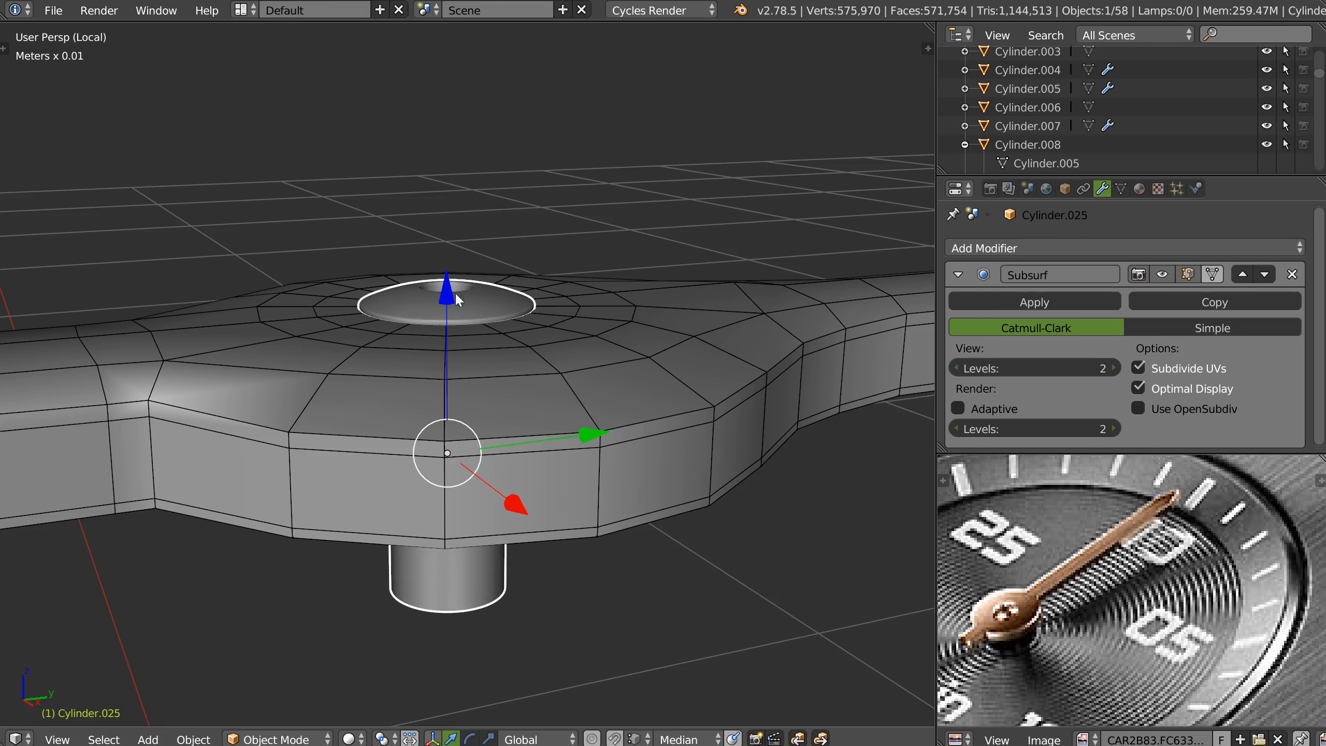
Set the central hand's Subsurf level back to 2, leave local view, and check the pin's shaft from below
right_click(295, 450)
key(ctrl+2)
key(KP_Divide)
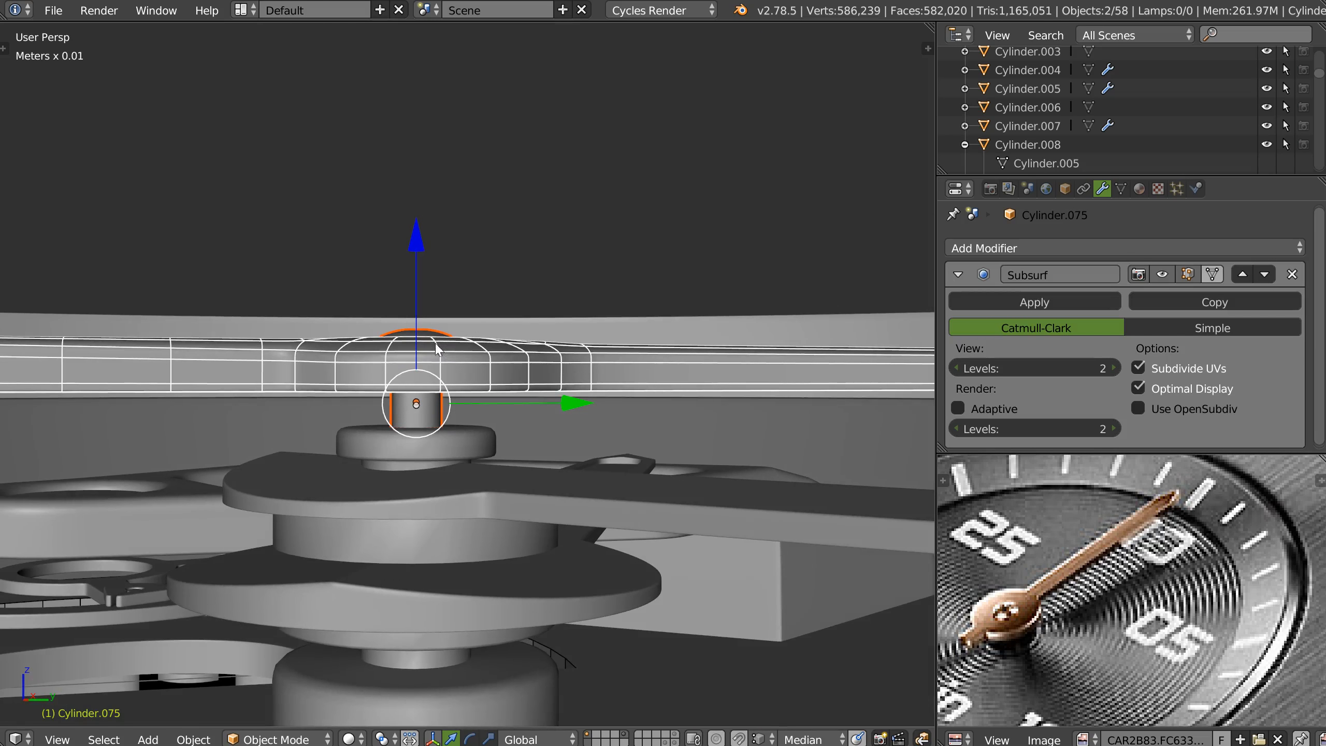
middle_drag(436, 349, 378, 416)
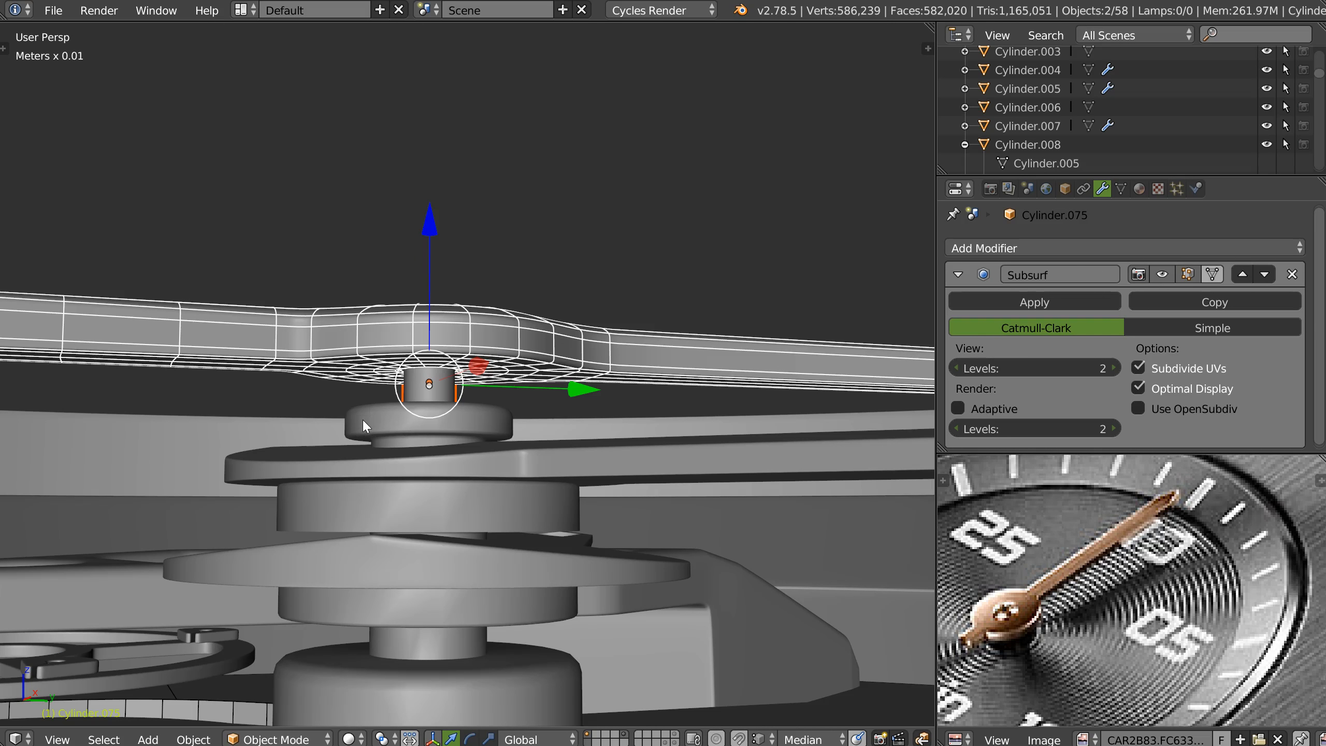
right_click(362, 418)
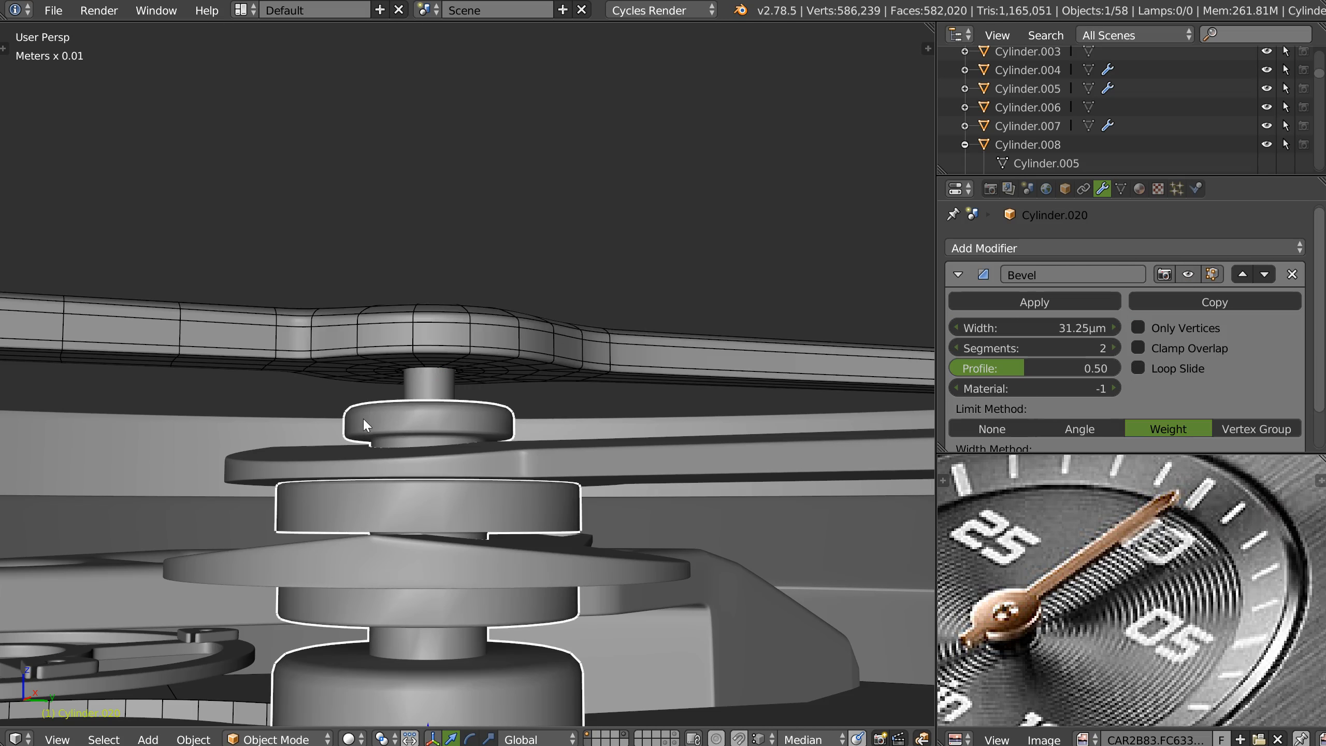
right_click(427, 386)
middle_drag(437, 383, 529, 398)
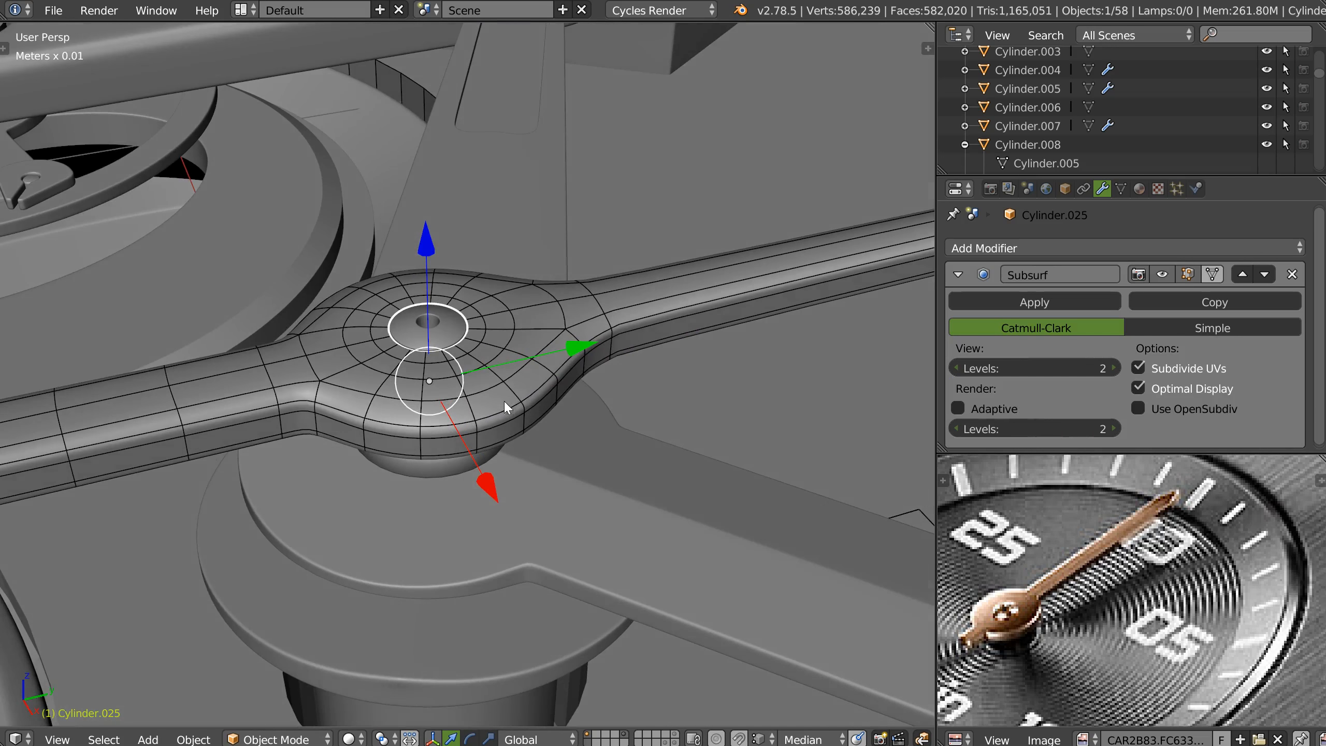
Isolate the central hand's pin and delete the three lower face loops of its outer shaft
key(KP_Divide)
middle_drag(481, 325, 413, 245)
key(Tab)
alt+right_click(568, 339)
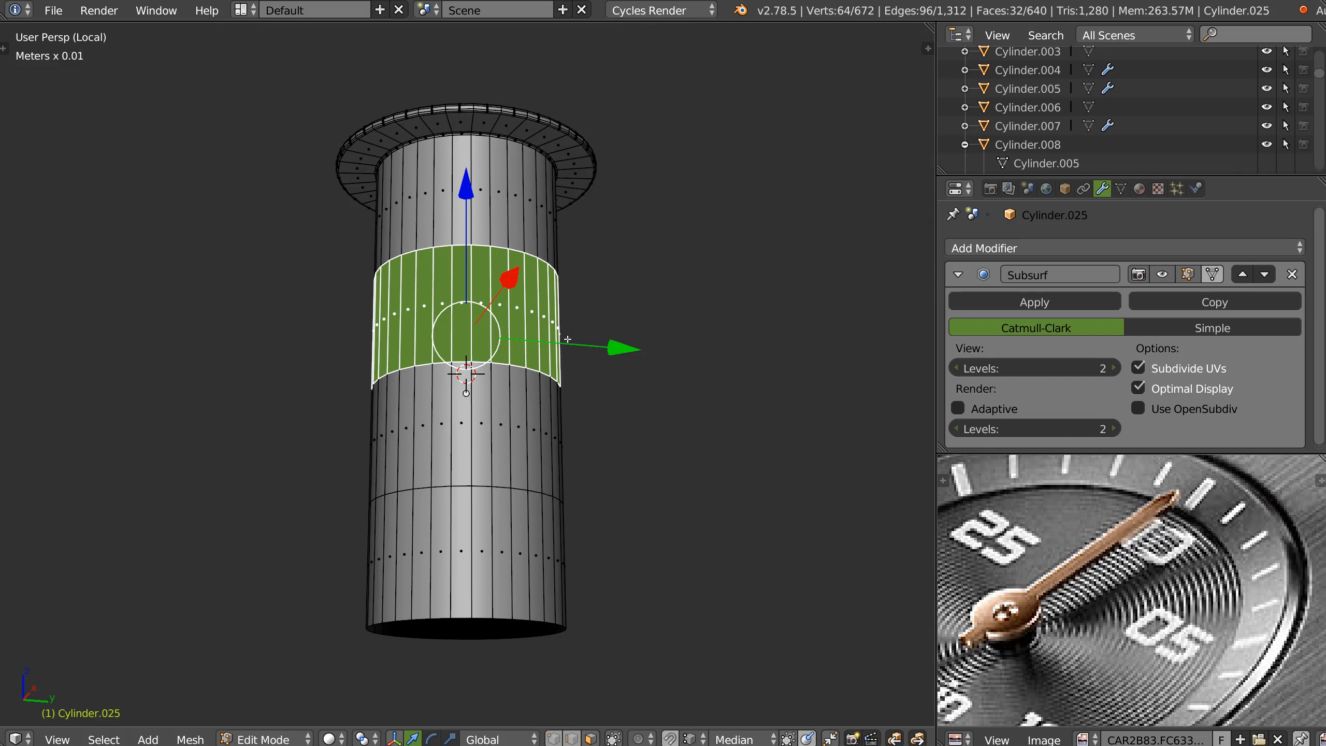
alt+shift+right_click(539, 441)
alt+shift+right_click(541, 553)
key(x)
click(539, 538)
Scale the pin's remaining outer shaft faces to about 0.64 in the XY plane
alt+right_click(484, 343)
middle_drag(472, 318, 486, 286)
alt+shift+right_click(480, 320)
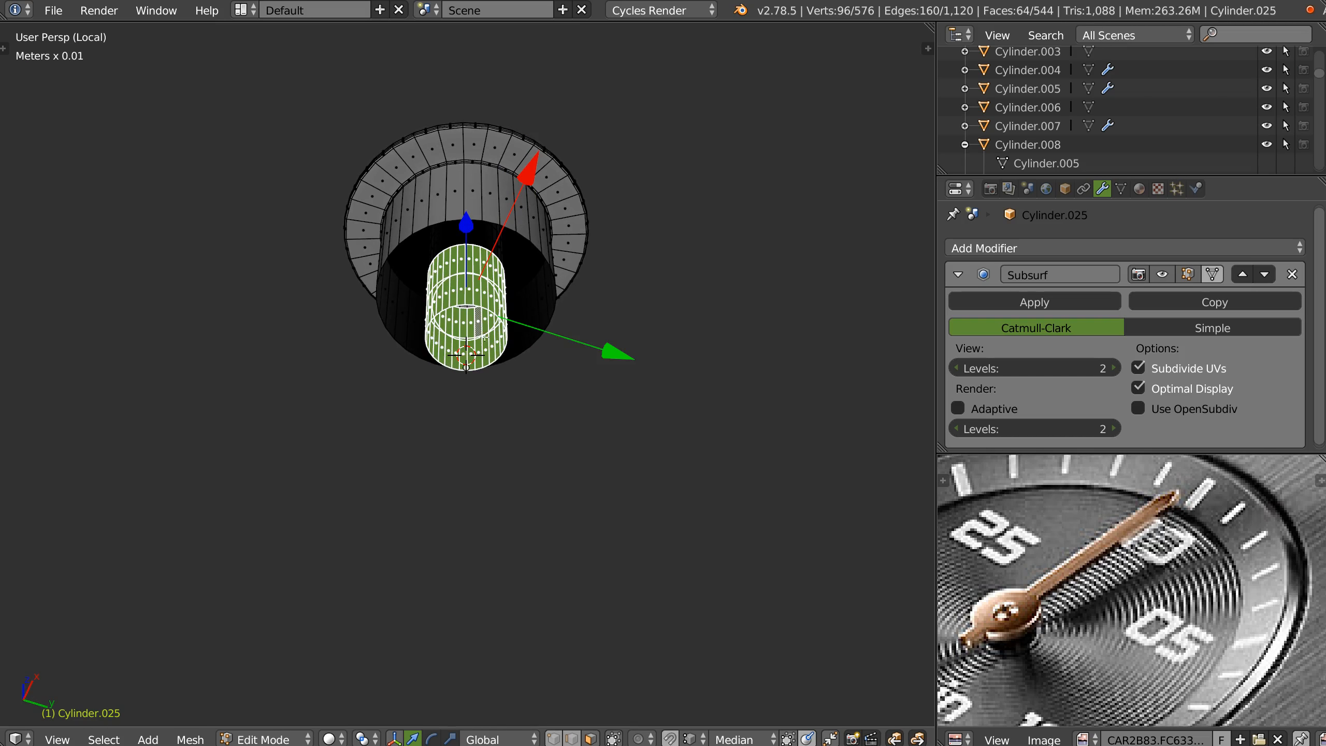
alt+right_click(532, 216)
middle_drag(532, 216, 510, 192)
key(ctrl+KP_Add)
key(ctrl+KP_Add)
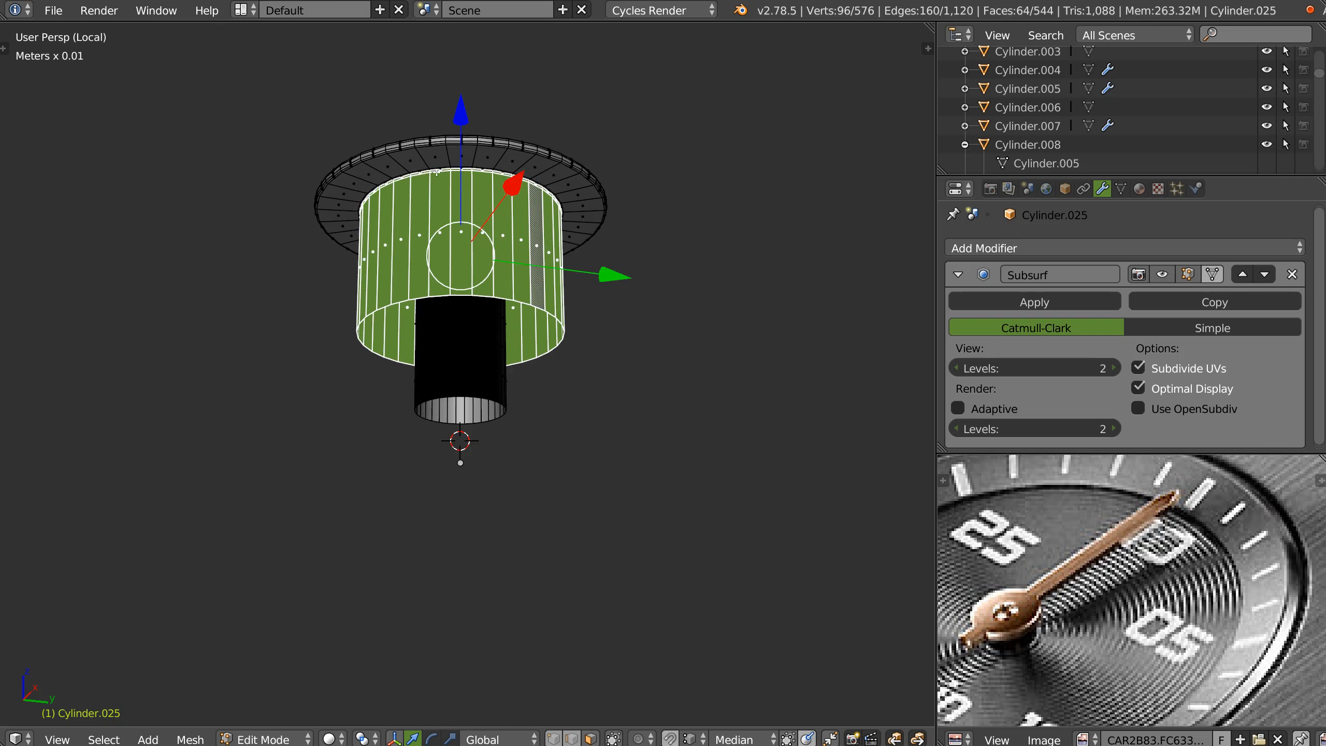
key(s)
key(shift+z)
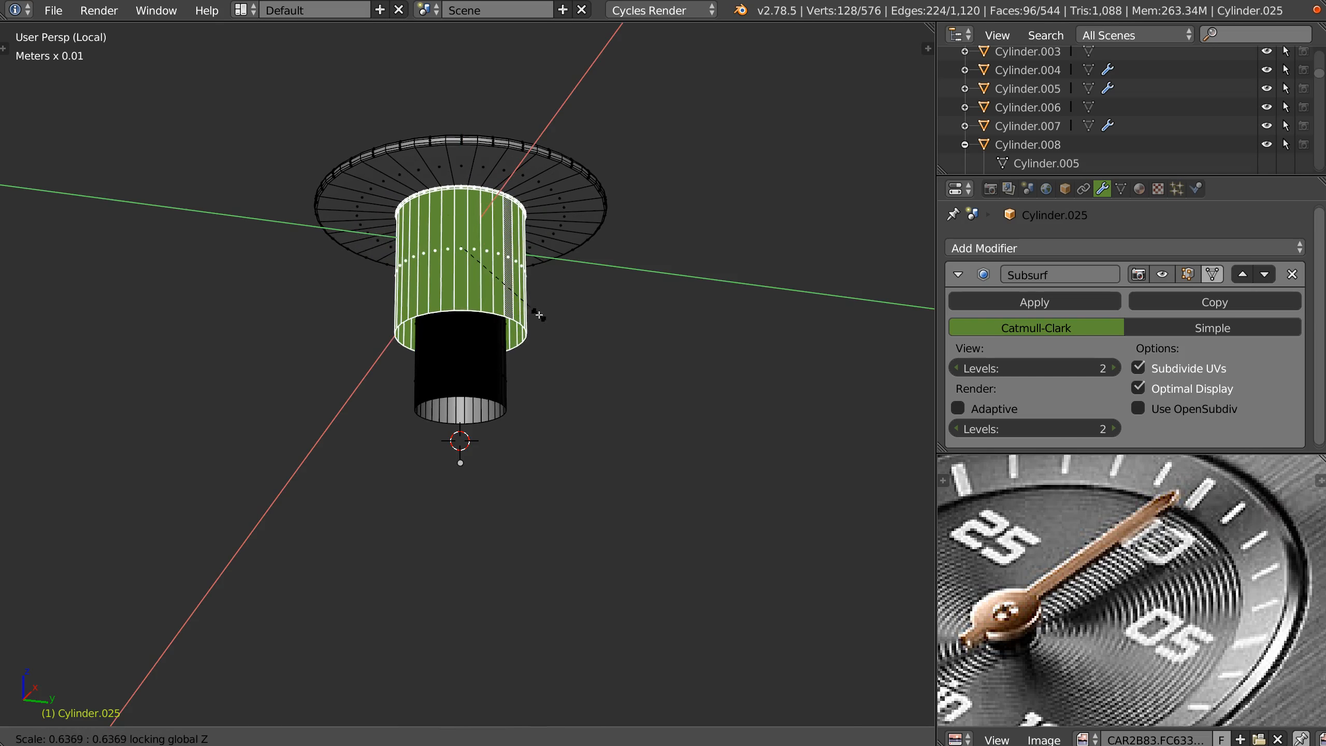
click(538, 314)
Add a supporting edge loop around the pin's narrowed shaft, and leave edit mode and local view
middle_drag(538, 313, 537, 349)
key(ctrl+r)
click(554, 216)
click(529, 233)
key(Tab)
click(536, 129)
key(KP_Divide)
Turn off the wireframe overlay on the central hand and the index markers beside it
right_click(537, 351)
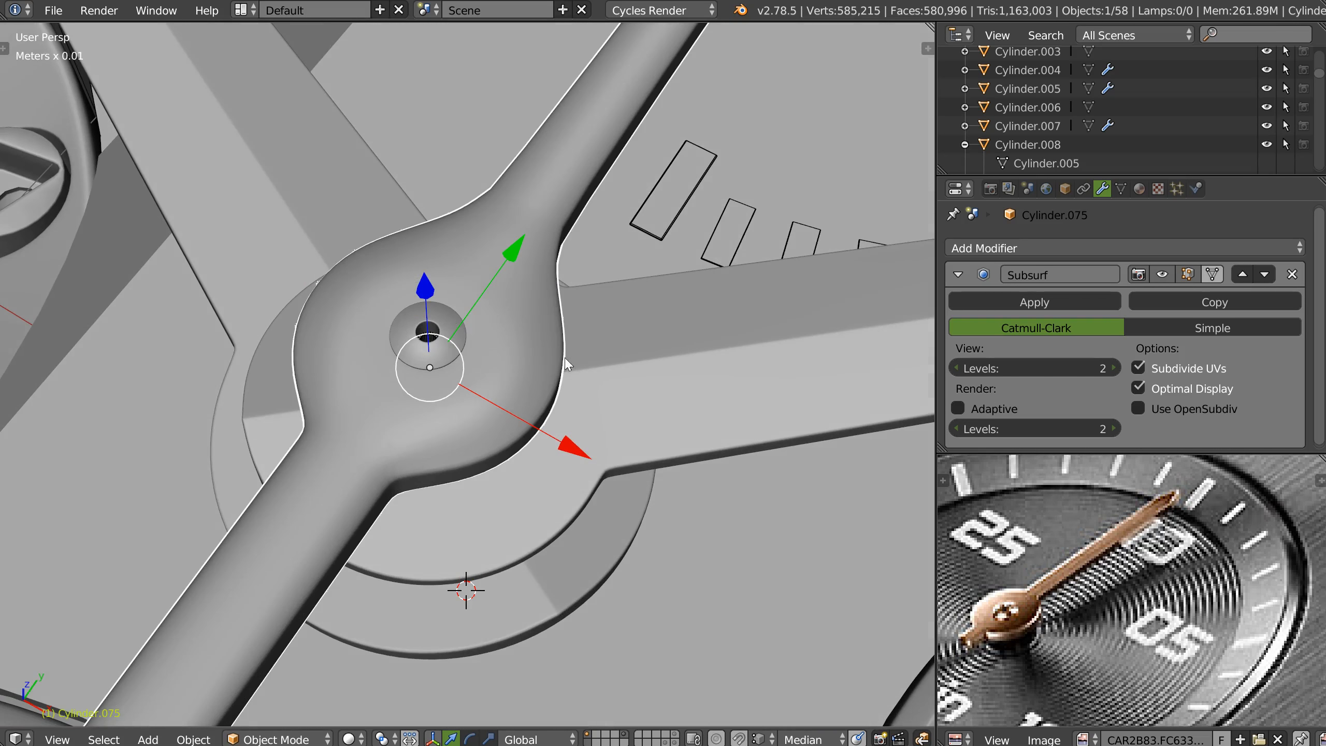
right_click(655, 234)
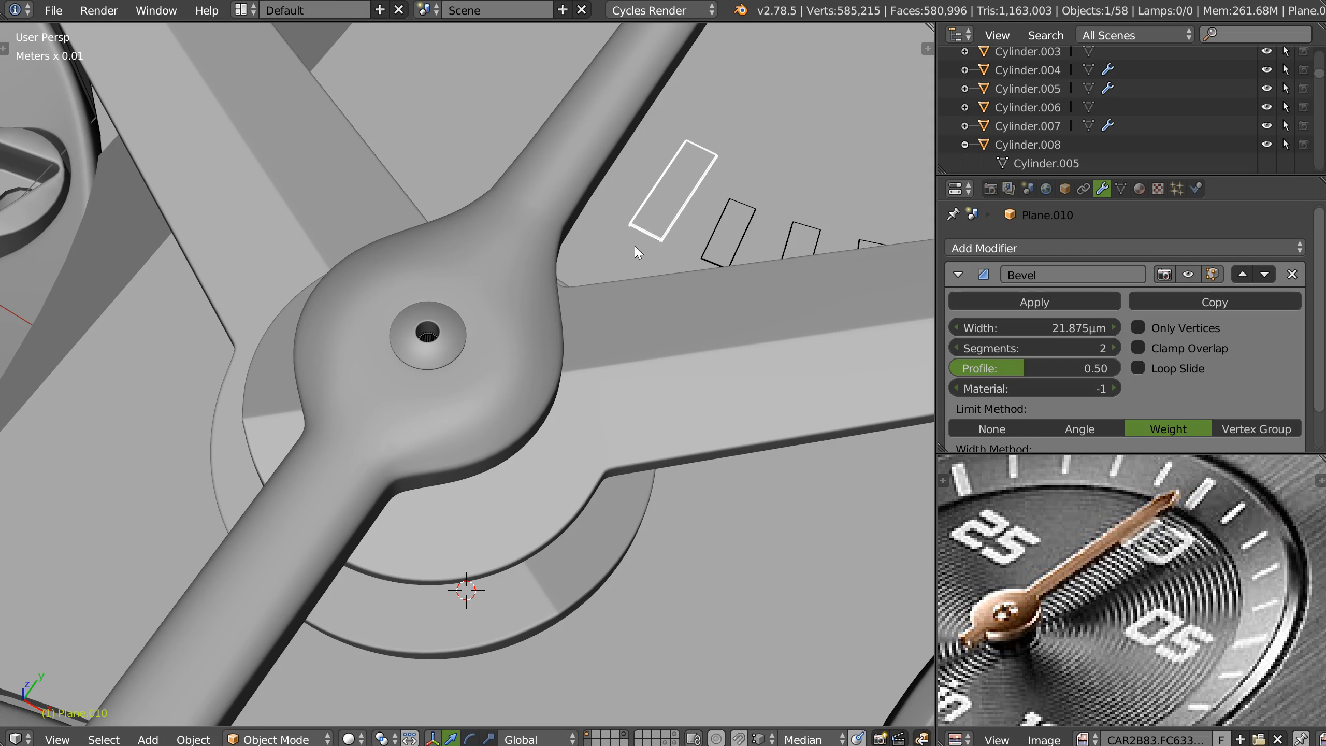
right_click(726, 245)
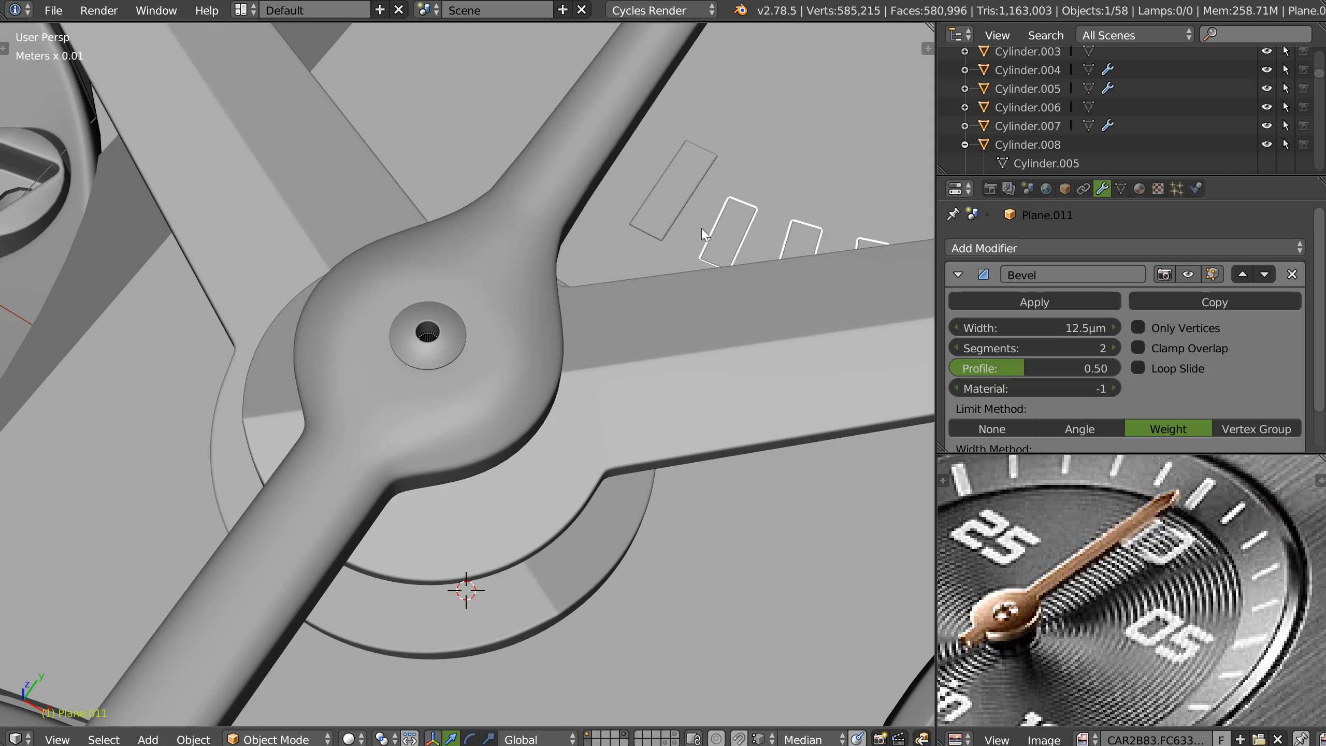
scroll(632, 317, down, 2)
right_click(488, 406)
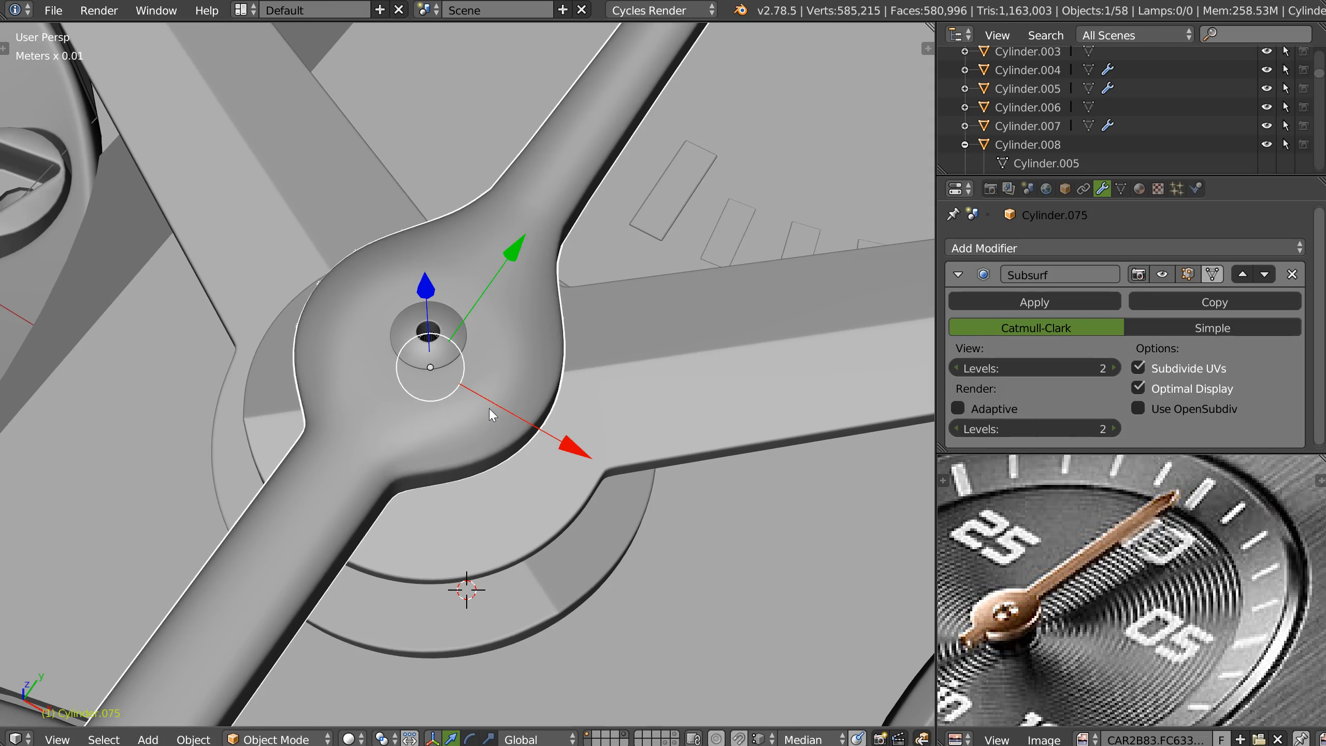
Examine the central hand's tip and the mesh edges of the larger subdial's ring beneath it
scroll(496, 402, down, 4)
middle_drag(500, 400, 497, 365)
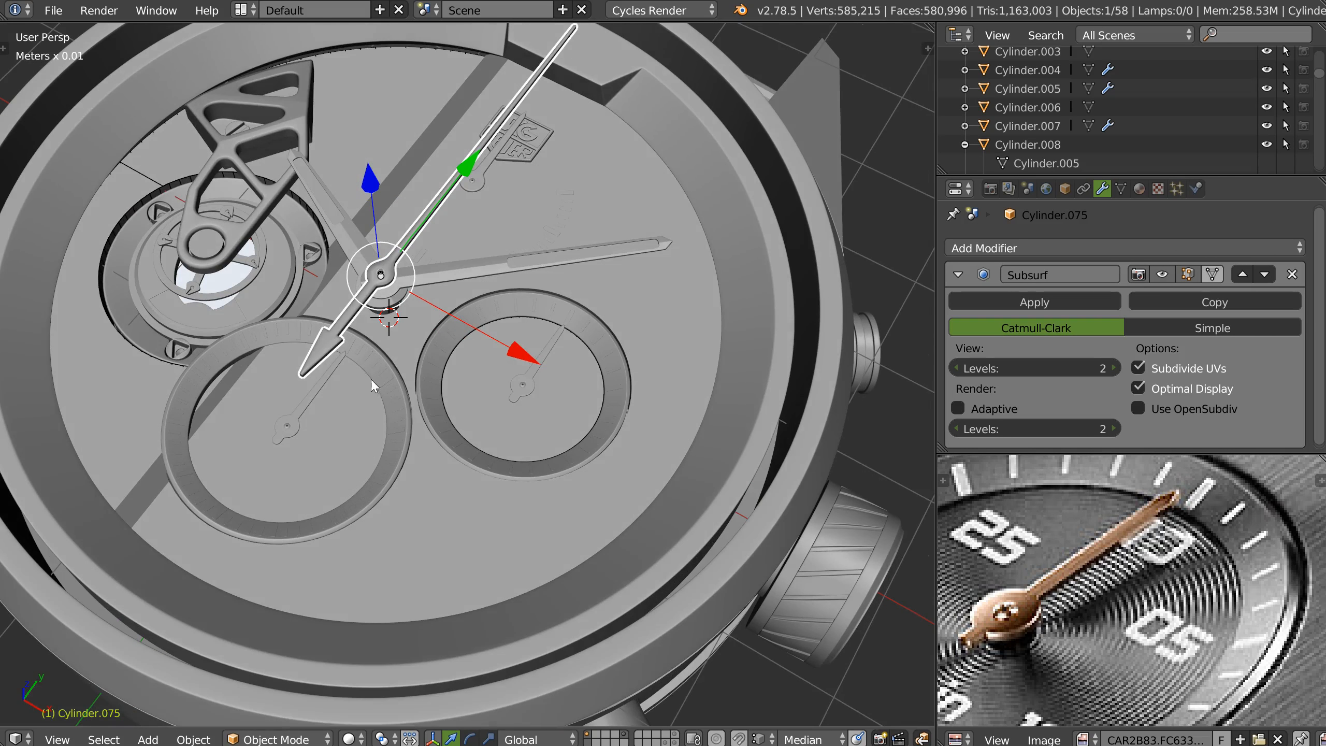
scroll(290, 406, up, 4)
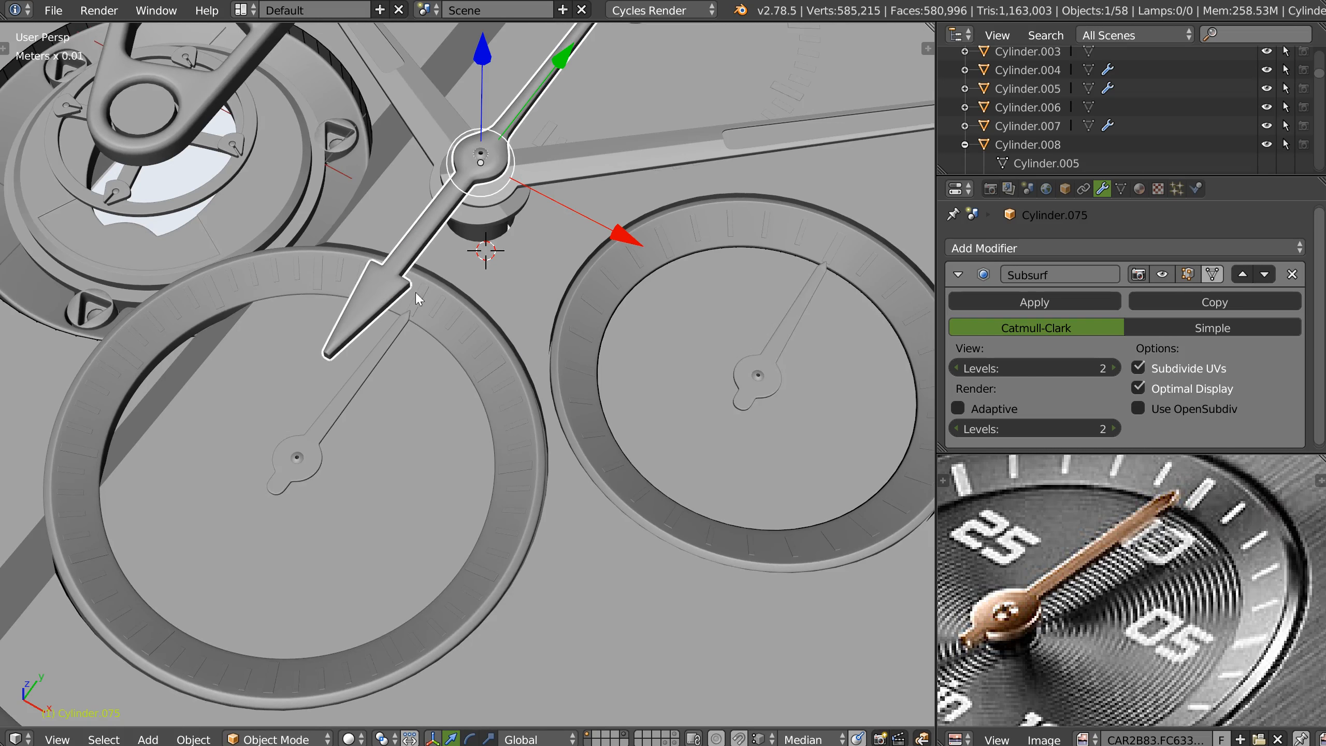
scroll(362, 354, up, 6)
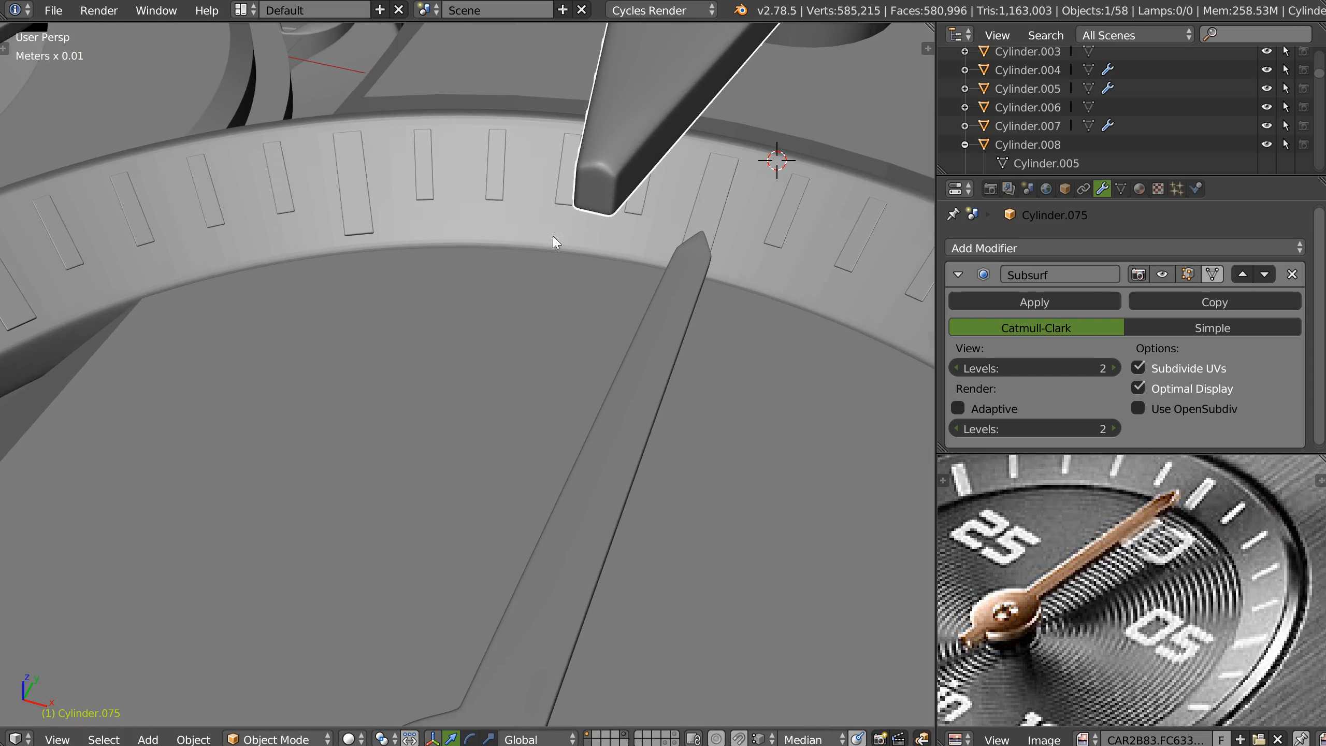
scroll(552, 256, down, 5)
scroll(559, 218, up, 7)
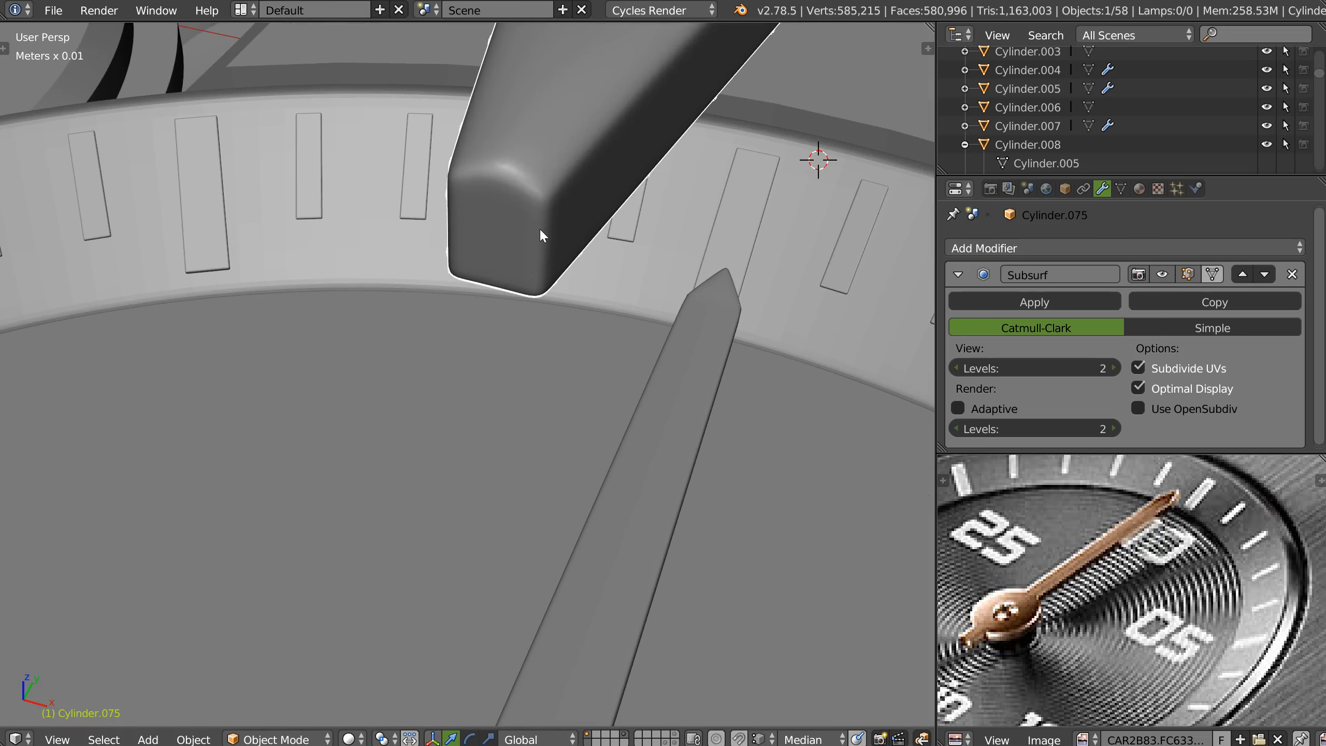
right_click(545, 229)
key(Tab)
key(Tab)
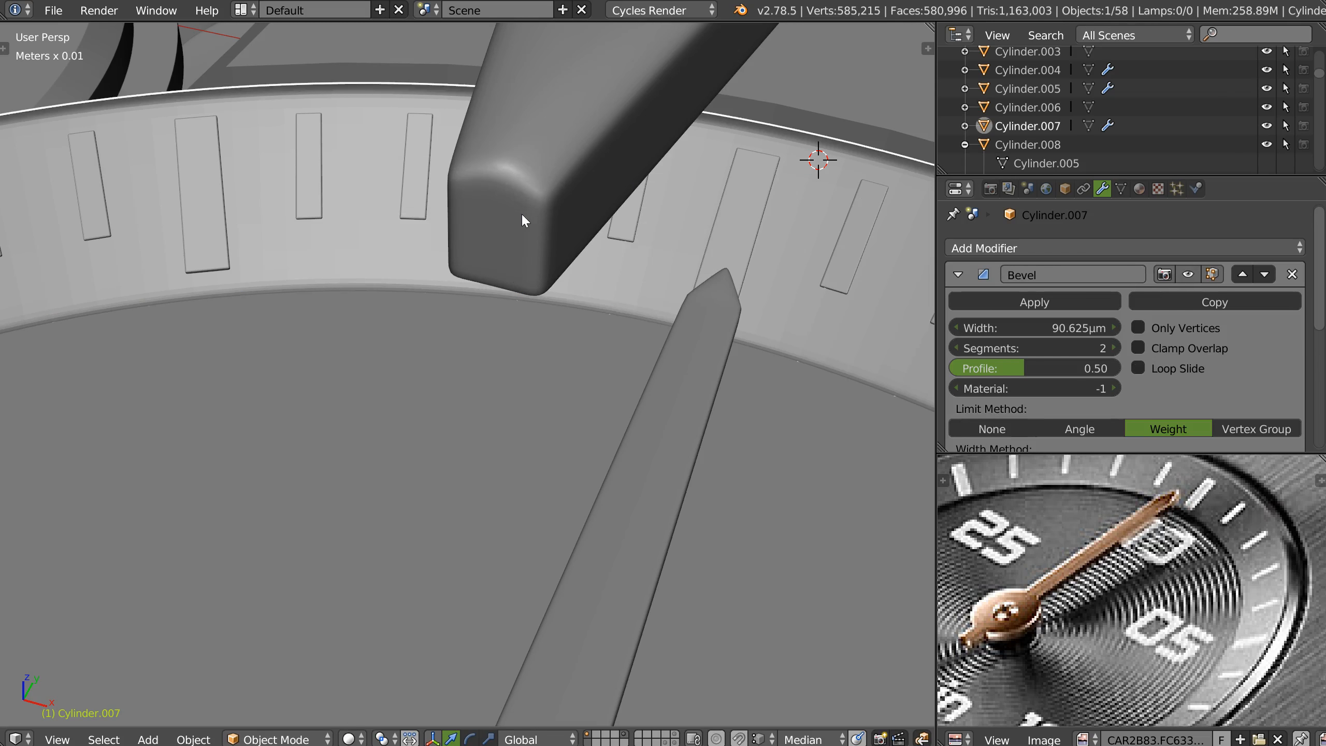
right_click(519, 215)
key(Tab)
right_click(445, 193)
ctrl+right_click(547, 204)
middle_drag(546, 234, 439, 205)
key(Tab)
Examine the smaller subdial's ring together with its Bevel and Subsurf modifier settings
scroll(598, 170, down, 8)
scroll(659, 259, up, 1)
shift+middle_drag(751, 162, 552, 233)
scroll(543, 219, up, 6)
right_click(537, 226)
scroll(1101, 254, down, 5)
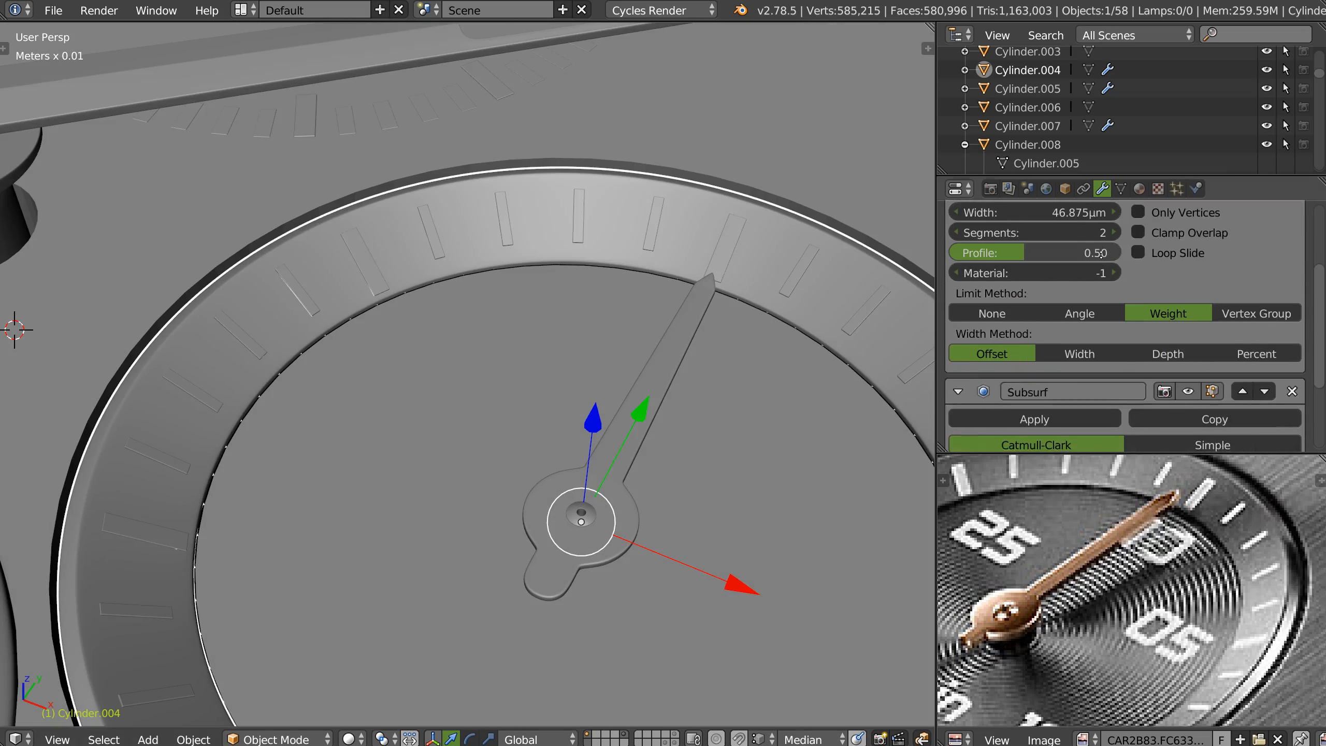
scroll(1101, 254, down, 5)
scroll(445, 415, down, 3)
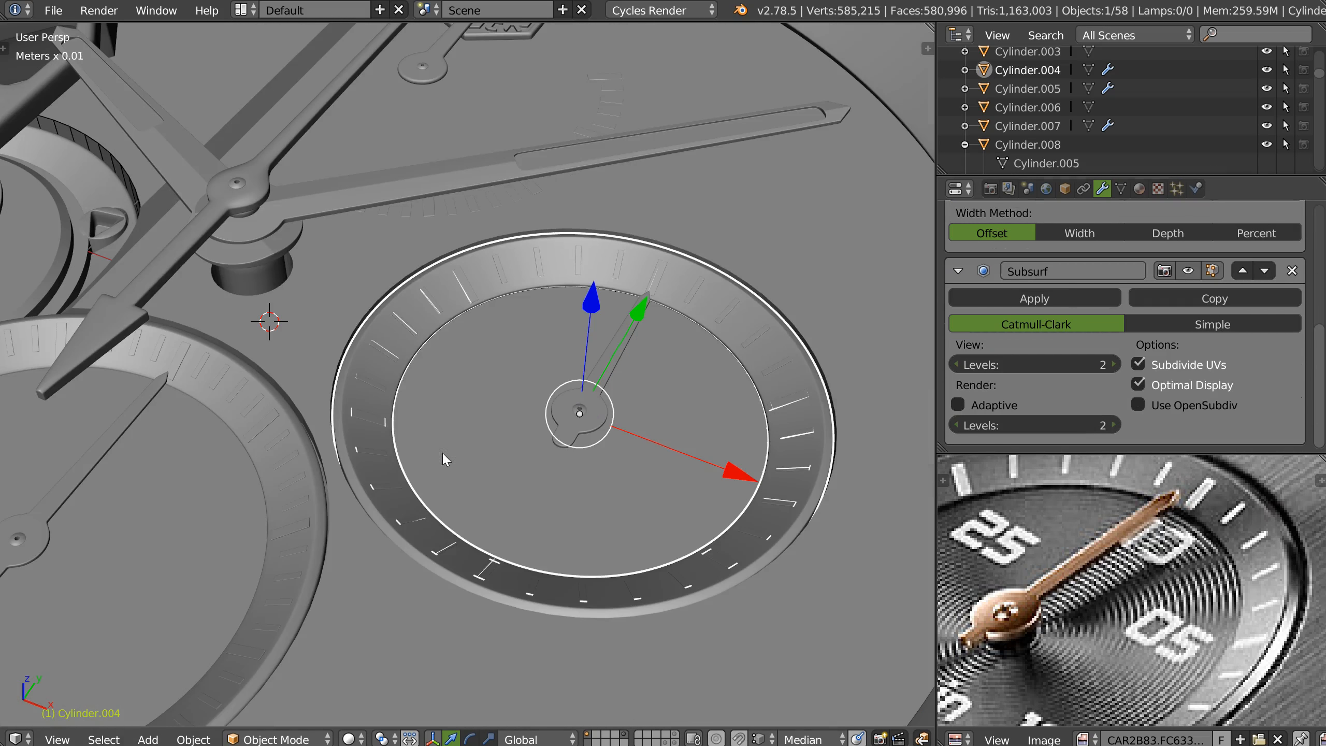
Isolate the smaller subdial's face disc and select its top face in edit mode
right_click(479, 437)
key(KP_Divide)
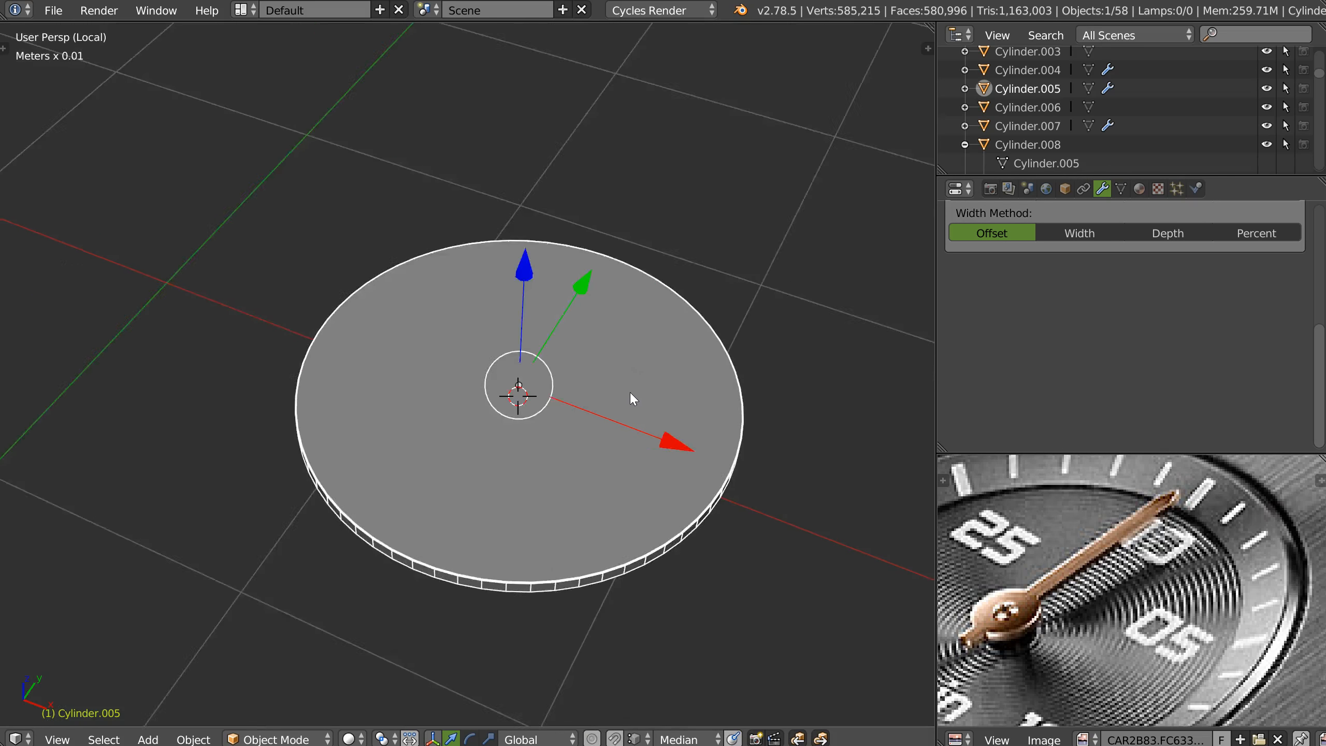
middle_drag(630, 393, 601, 350)
scroll(645, 359, up, 4)
middle_drag(638, 392, 438, 356)
scroll(608, 372, down, 3)
key(Tab)
right_click(529, 333)
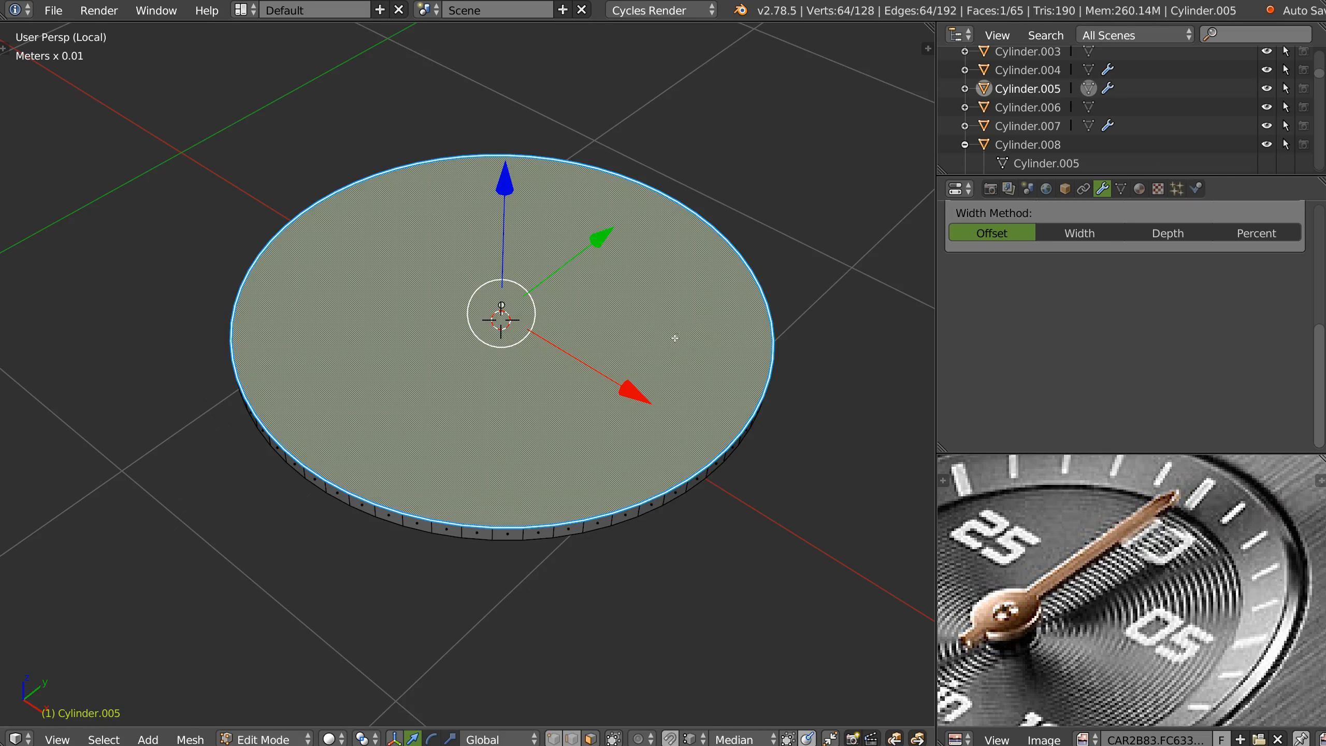
Leave local view, inset the disc's top face, and shrink the inner face to a small circle around the hand's pin
key(KP_Divide)
middle_drag(575, 409, 587, 341)
scroll(587, 340, up, 3)
middle_drag(691, 379, 675, 358)
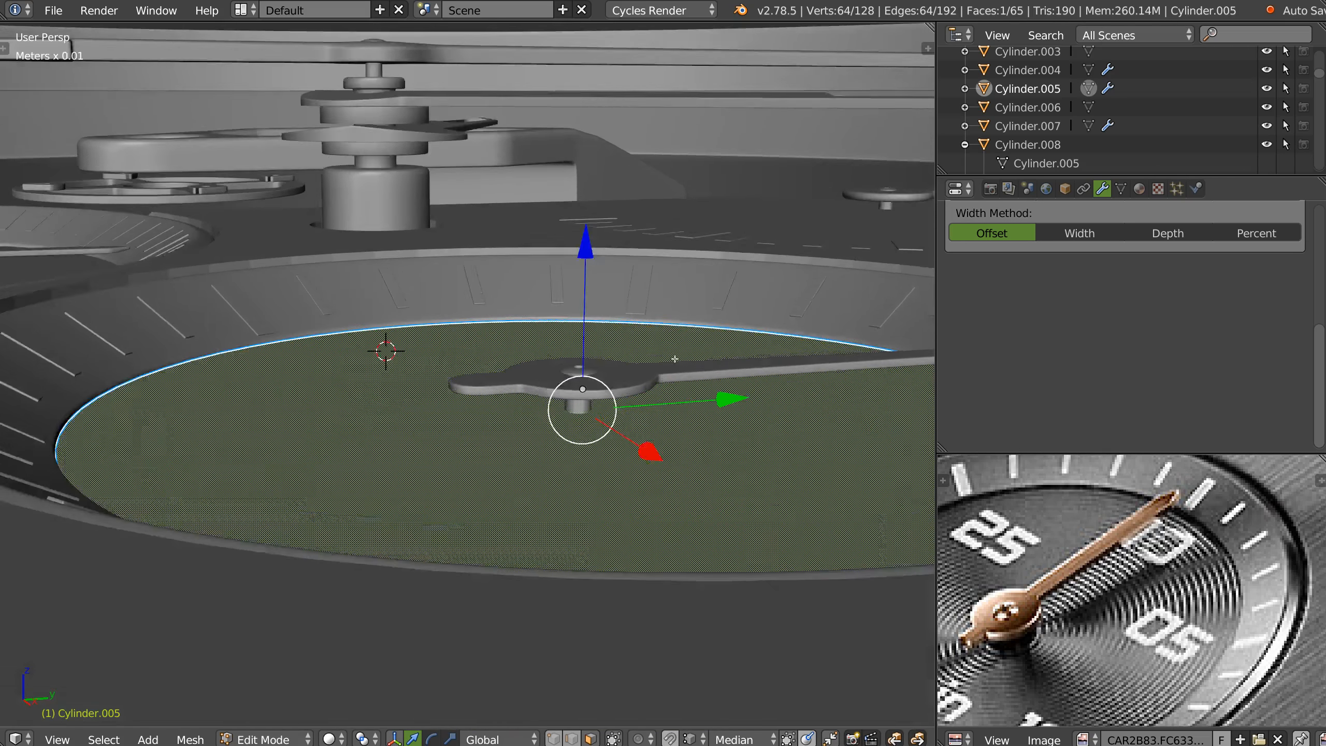
scroll(678, 376, up, 3)
shift+middle_drag(871, 421, 816, 418)
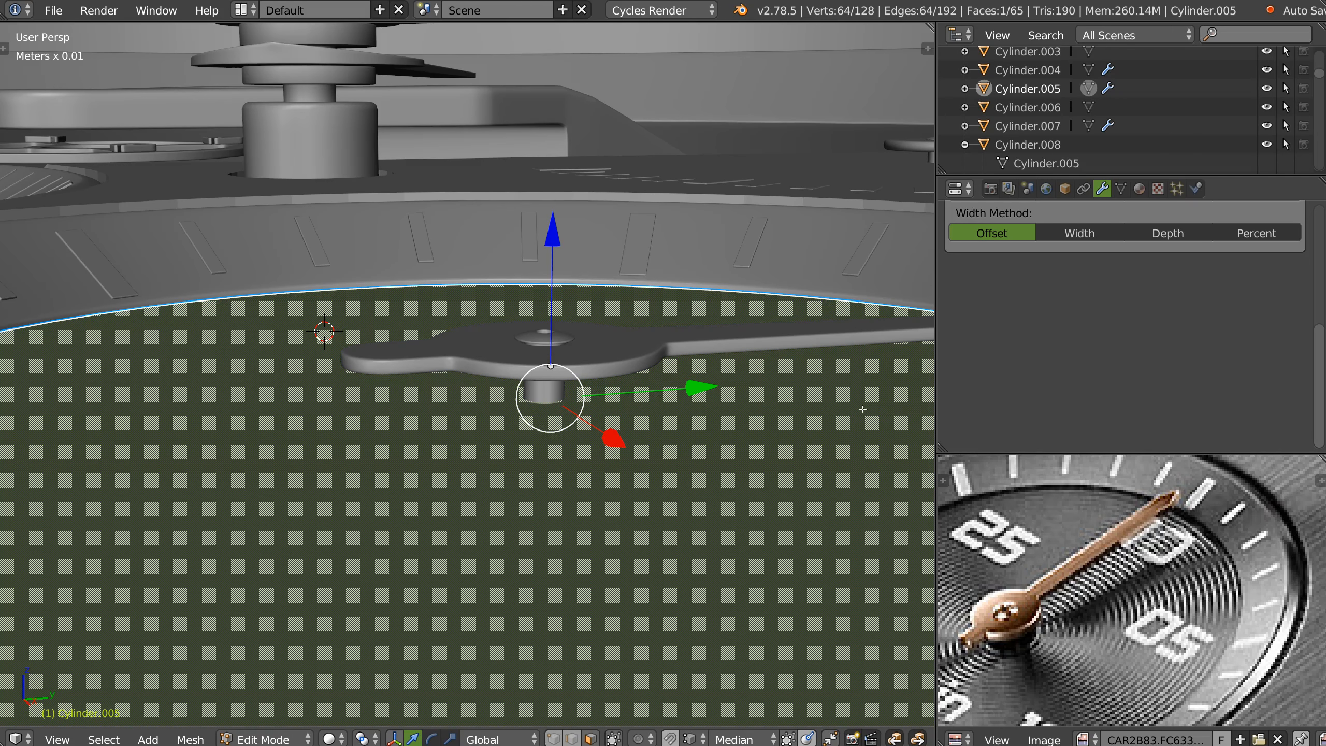
key(i)
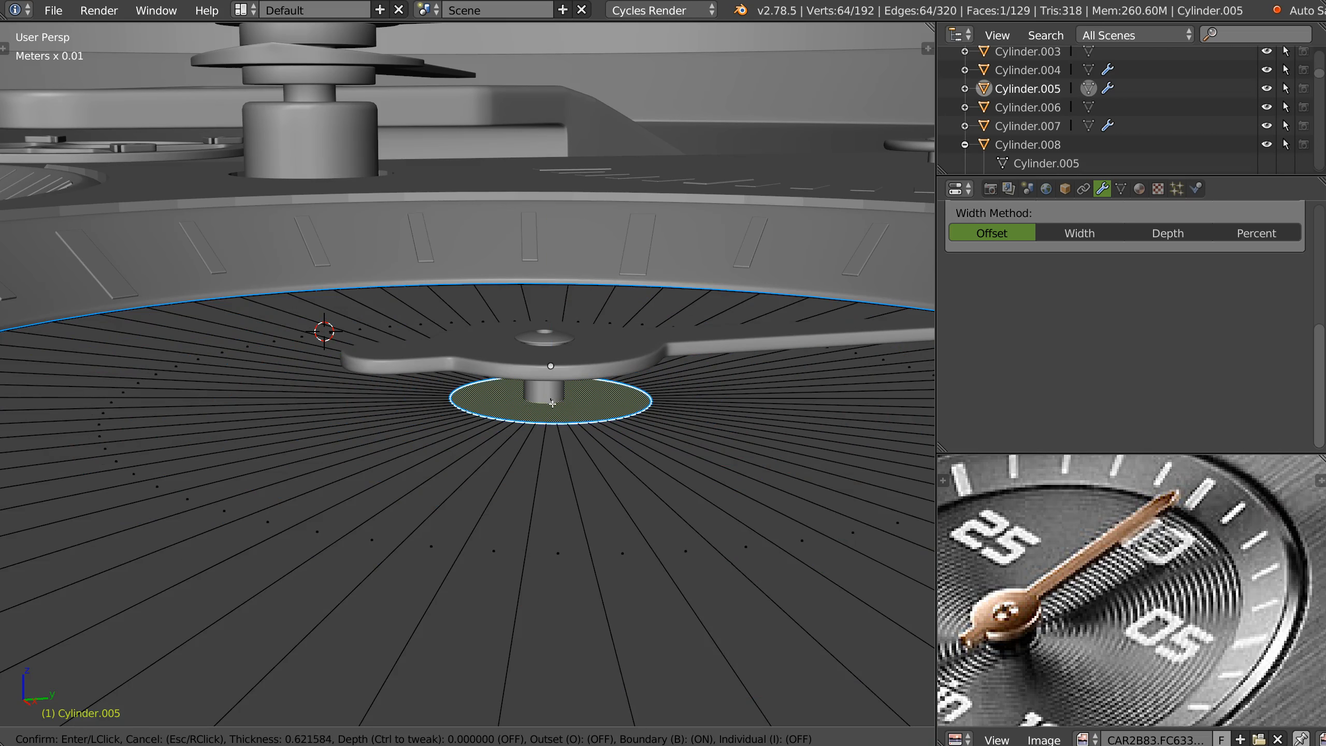
click(552, 401)
key(s)
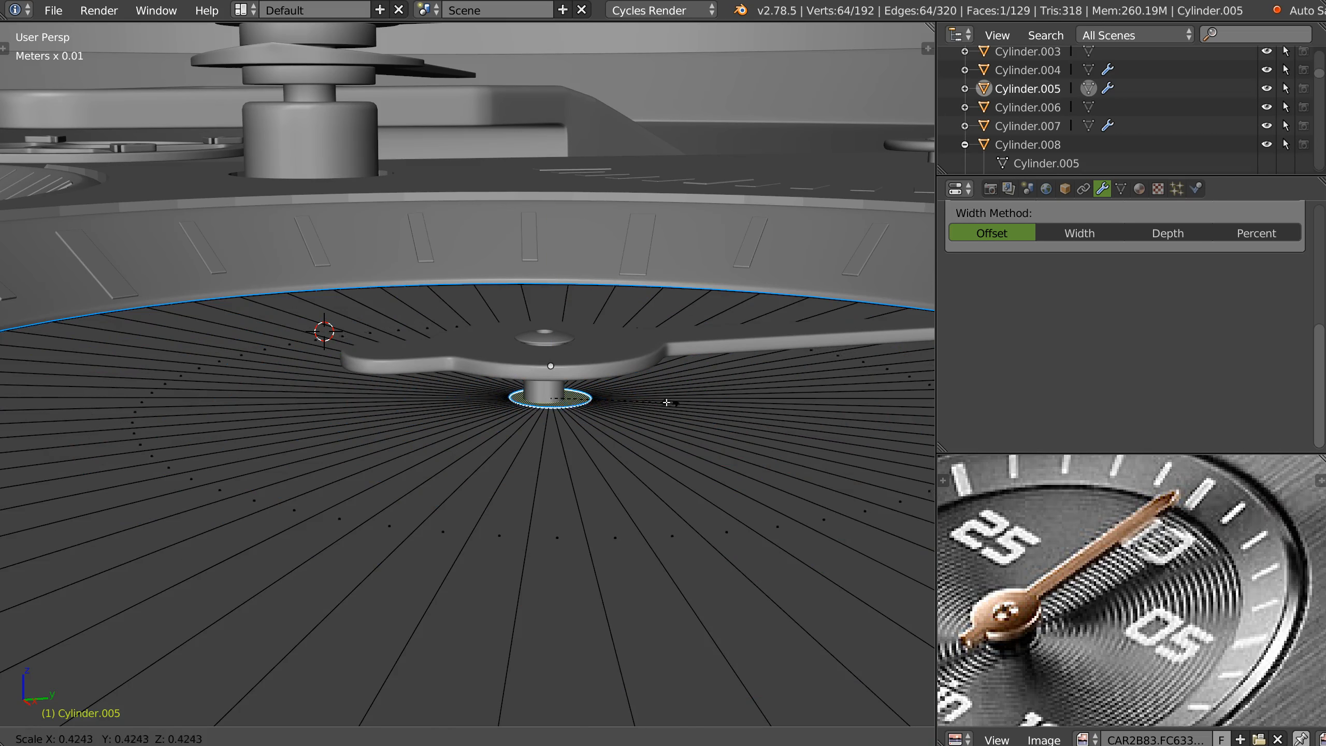
click(636, 399)
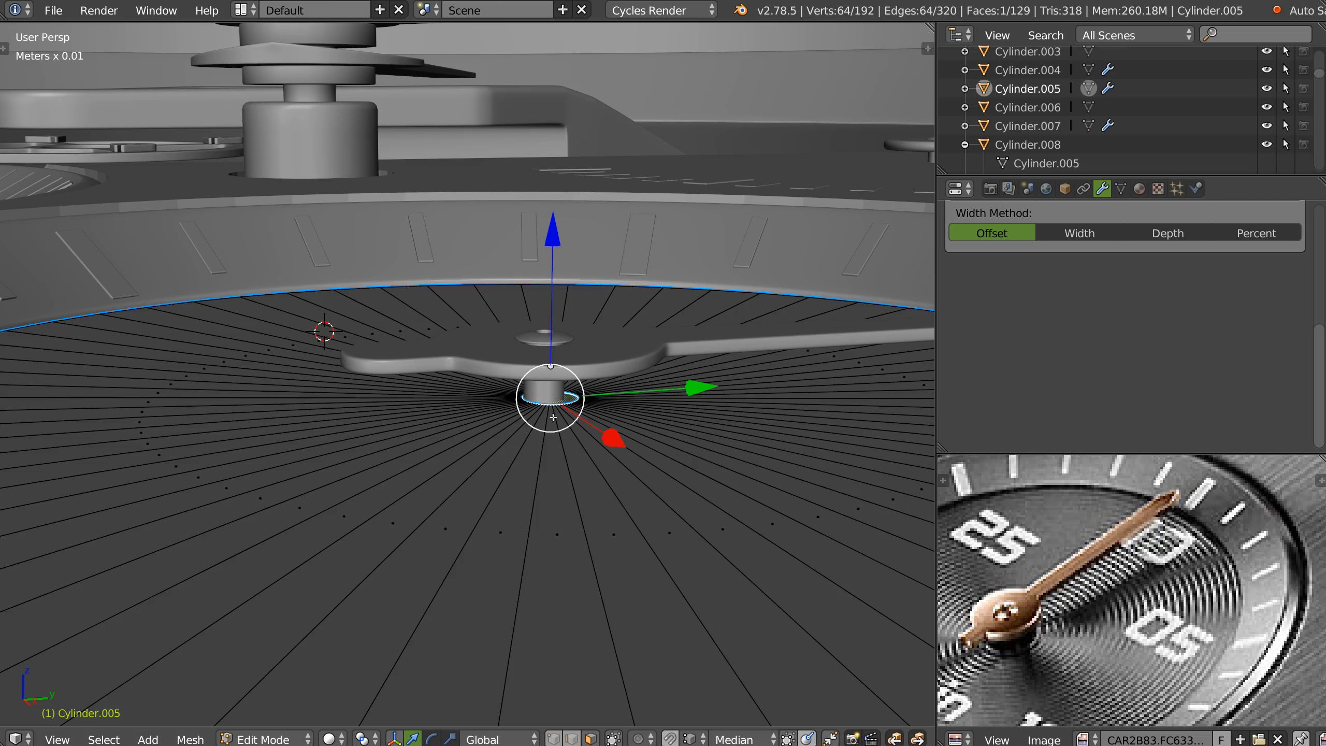
Scale the inner face up until its rim extends past the subdial hand's hub
scroll(582, 308, up, 4)
key(Tab)
key(Tab)
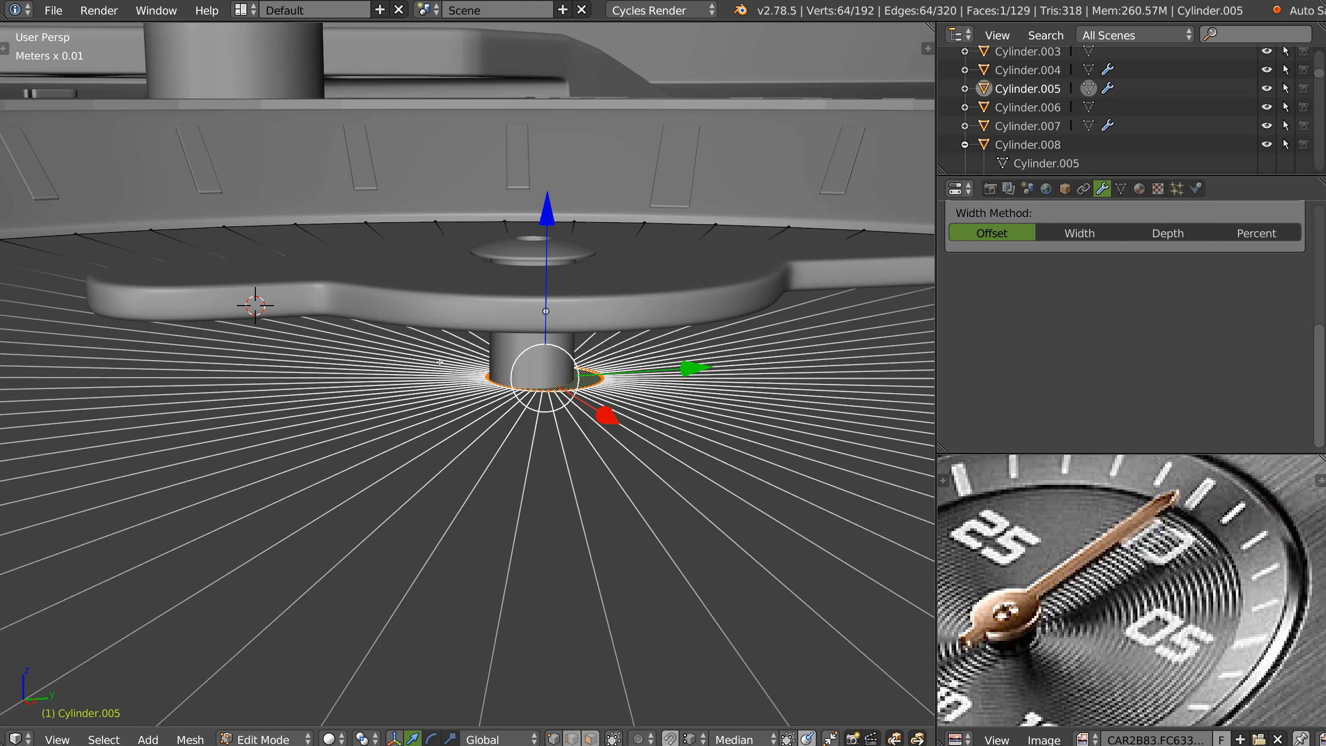
key(s)
click(844, 435)
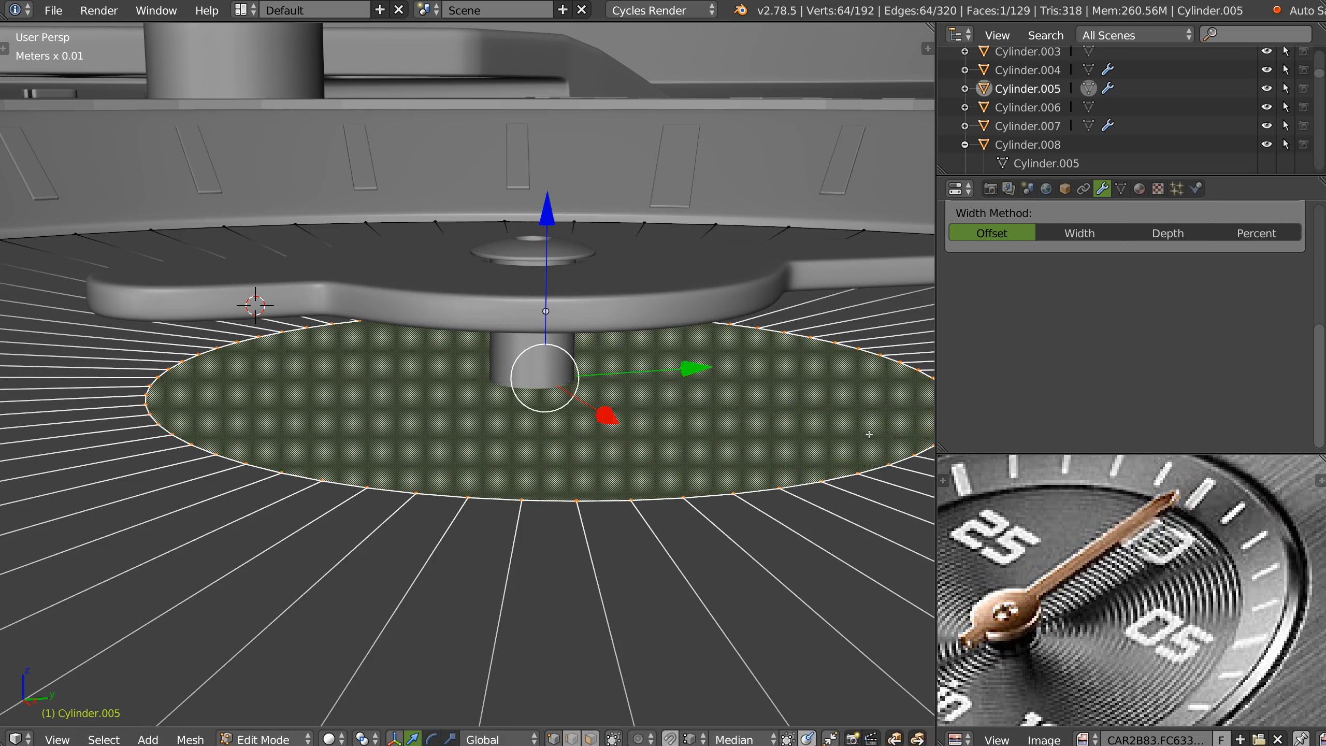
In top view, shift the smaller subdial's hand so its hub is centred on the pin
key(Tab)
right_click(511, 361)
key(KP_7)
shift+middle_drag(784, 299, 598, 354)
scroll(648, 312, down, 5)
drag(383, 220, 656, 363)
right_click(656, 363)
right_click(432, 350)
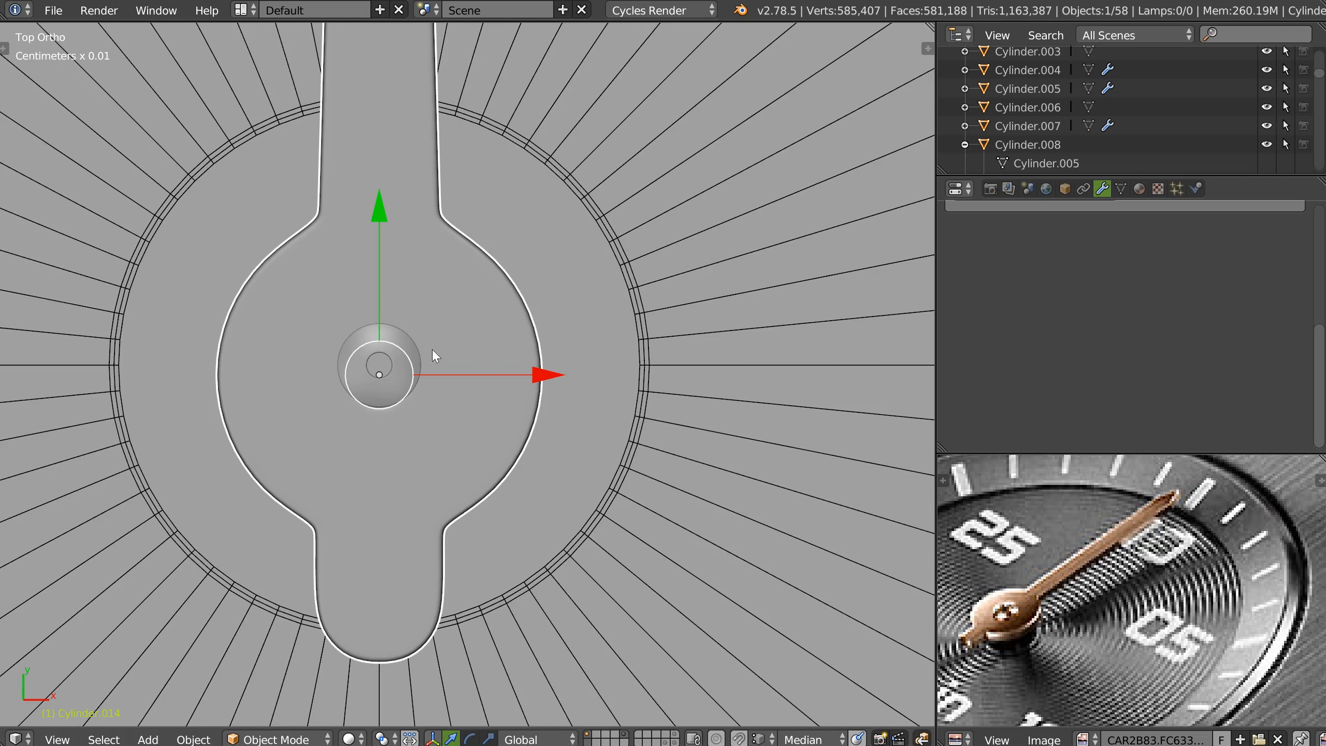
drag(379, 255, 510, 320)
ctrl+click(663, 368)
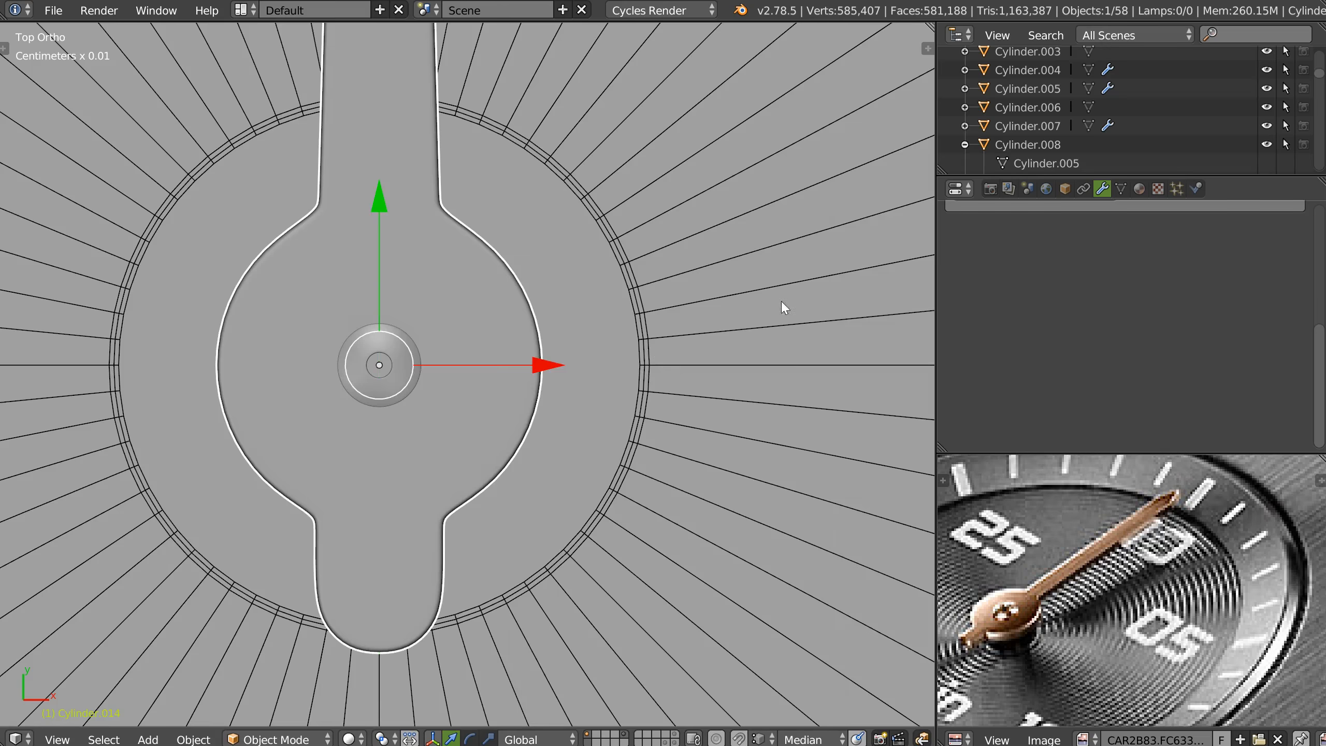
ctrl+middle_drag(782, 301, 388, 296)
shift+middle_drag(388, 297, 402, 705)
shift+middle_drag(442, 471, 435, 111)
scroll(536, 359, up, 5)
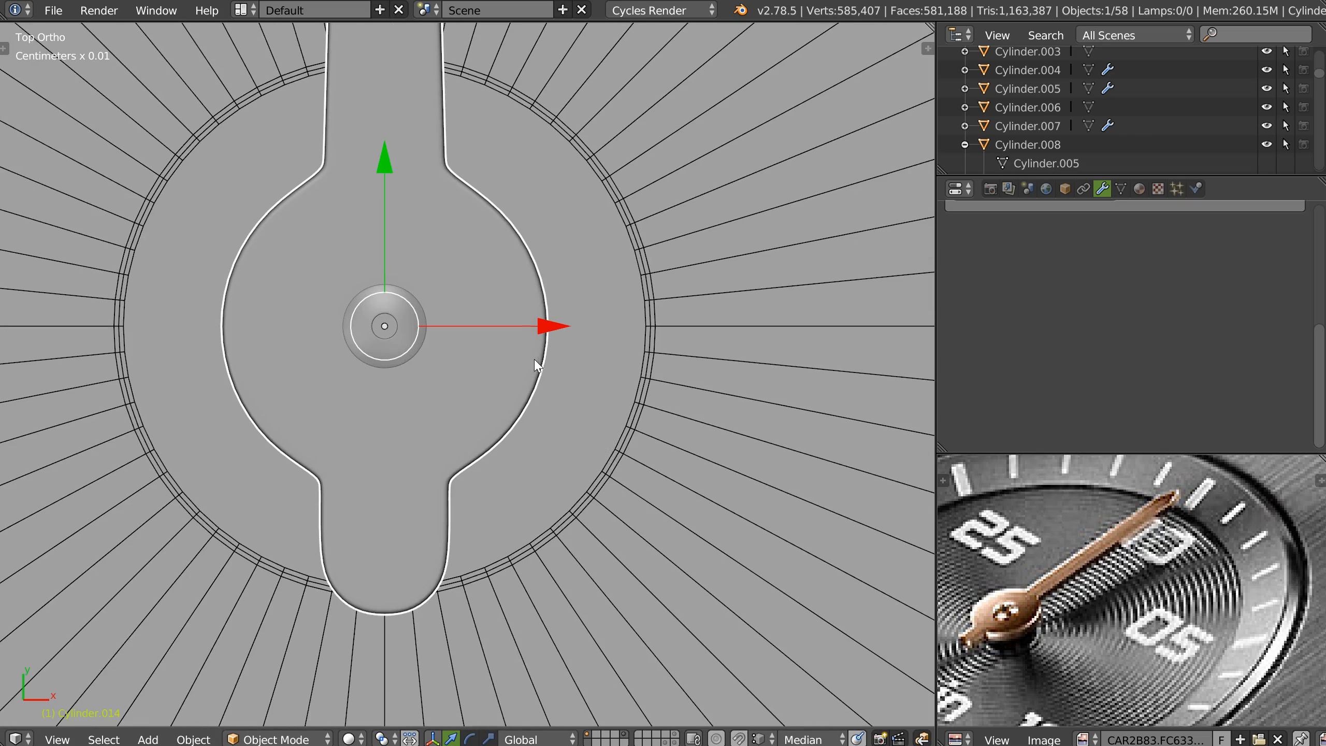
Clear the bevel weight from the edges of the disc's inner face
right_click(568, 444)
key(Tab)
key(shift+e)
click(537, 430)
Shrink the inner face closely around the pin and extrude it downward to form a pin hole
middle_drag(597, 397, 547, 380)
key(s)
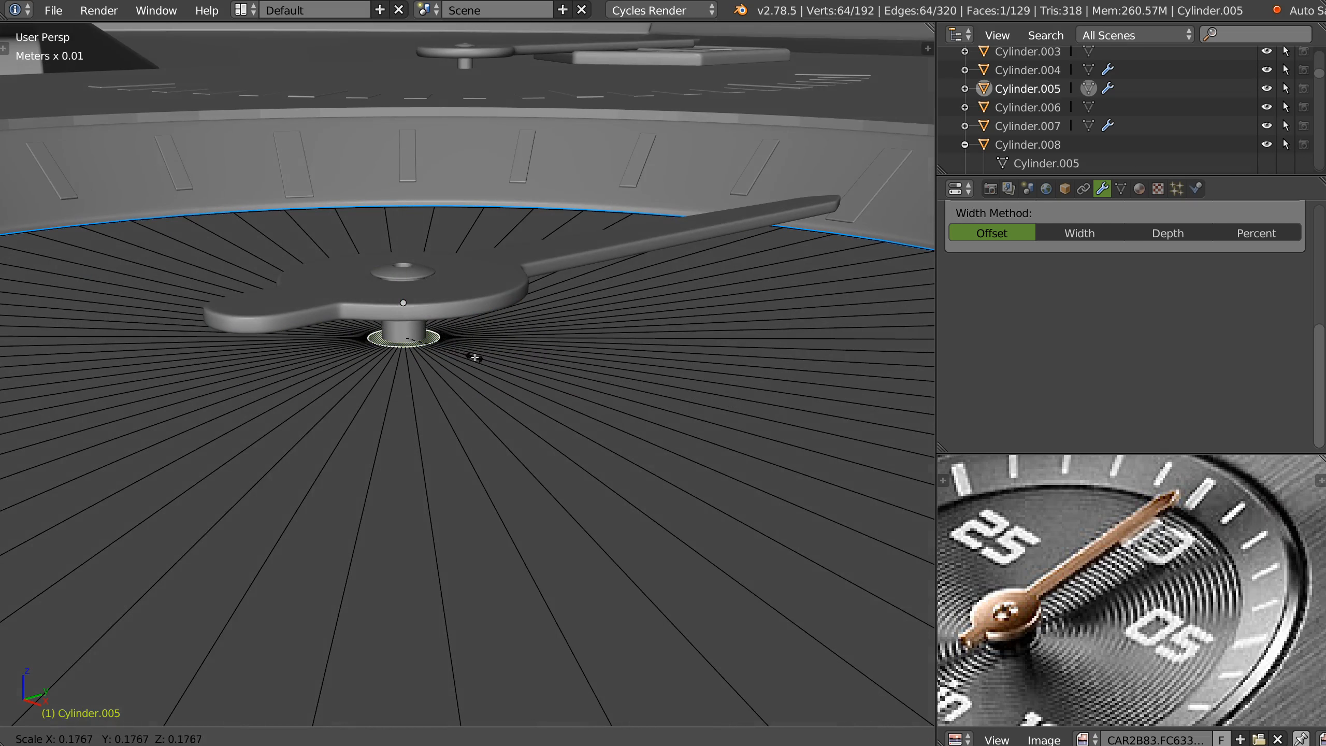
click(450, 347)
key(e)
click(447, 371)
Give the pin hole's rim loop a bevel weight and leave edit mode
ctrl+middle_drag(412, 339, 496, 211)
alt+right_click(447, 343)
key(shift+e)
click(580, 355)
key(Tab)
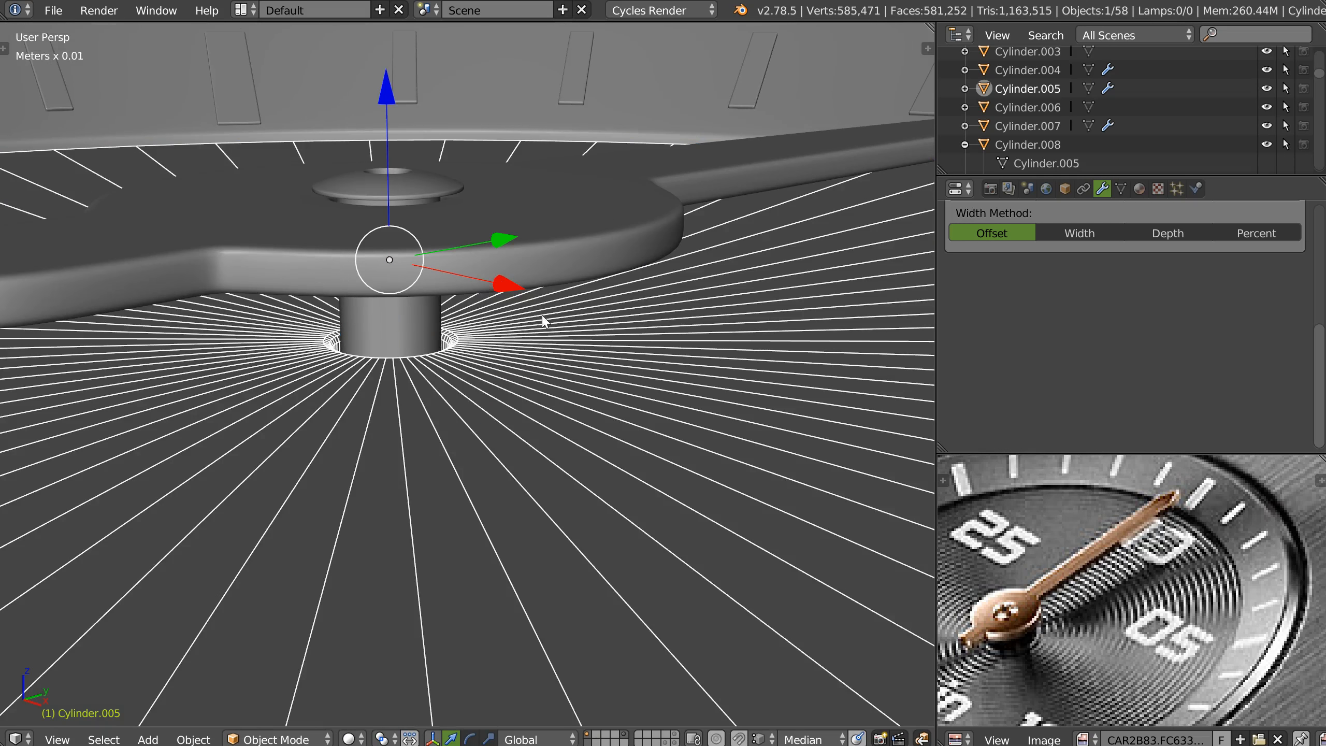
ctrl+middle_drag(543, 315, 413, 441)
ctrl+middle_drag(509, 293, 448, 371)
scroll(450, 375, down, 3)
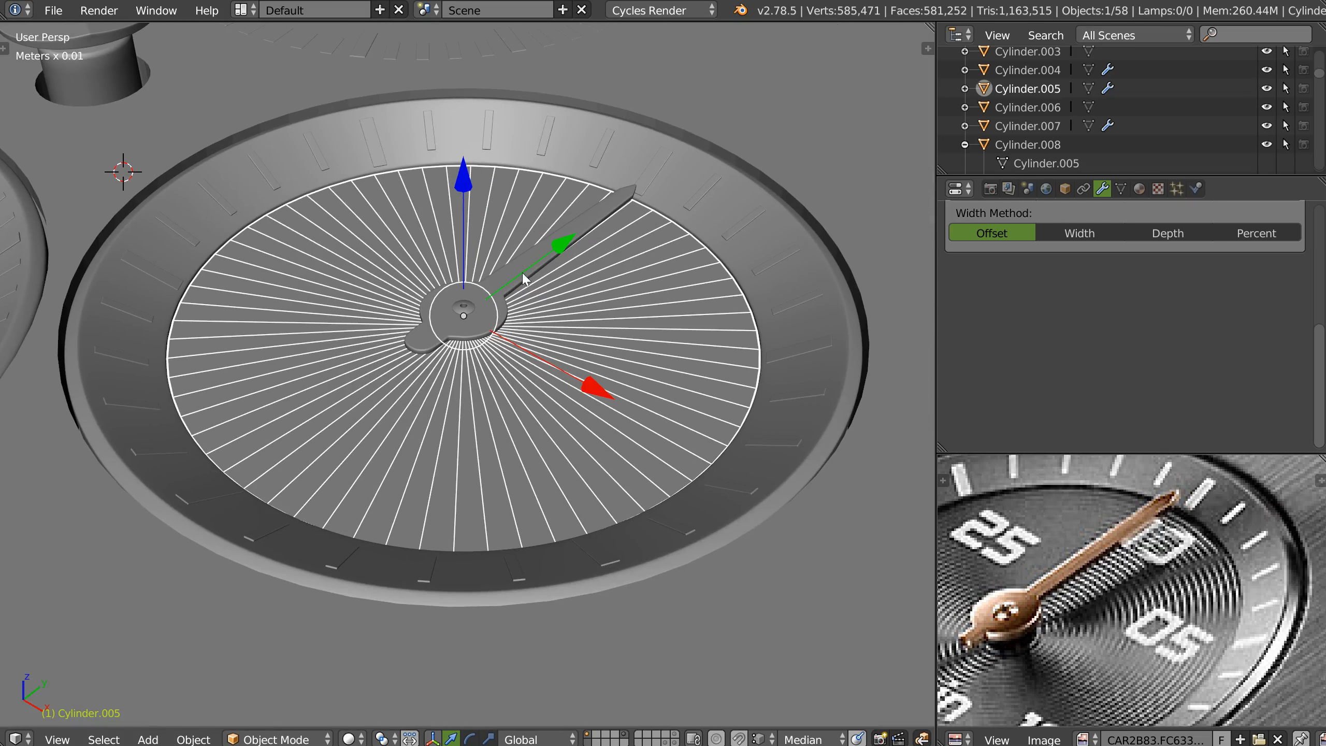
Add seven evenly spaced concentric loop cuts across the smaller subdial's face, and leave edit mode
key(Tab)
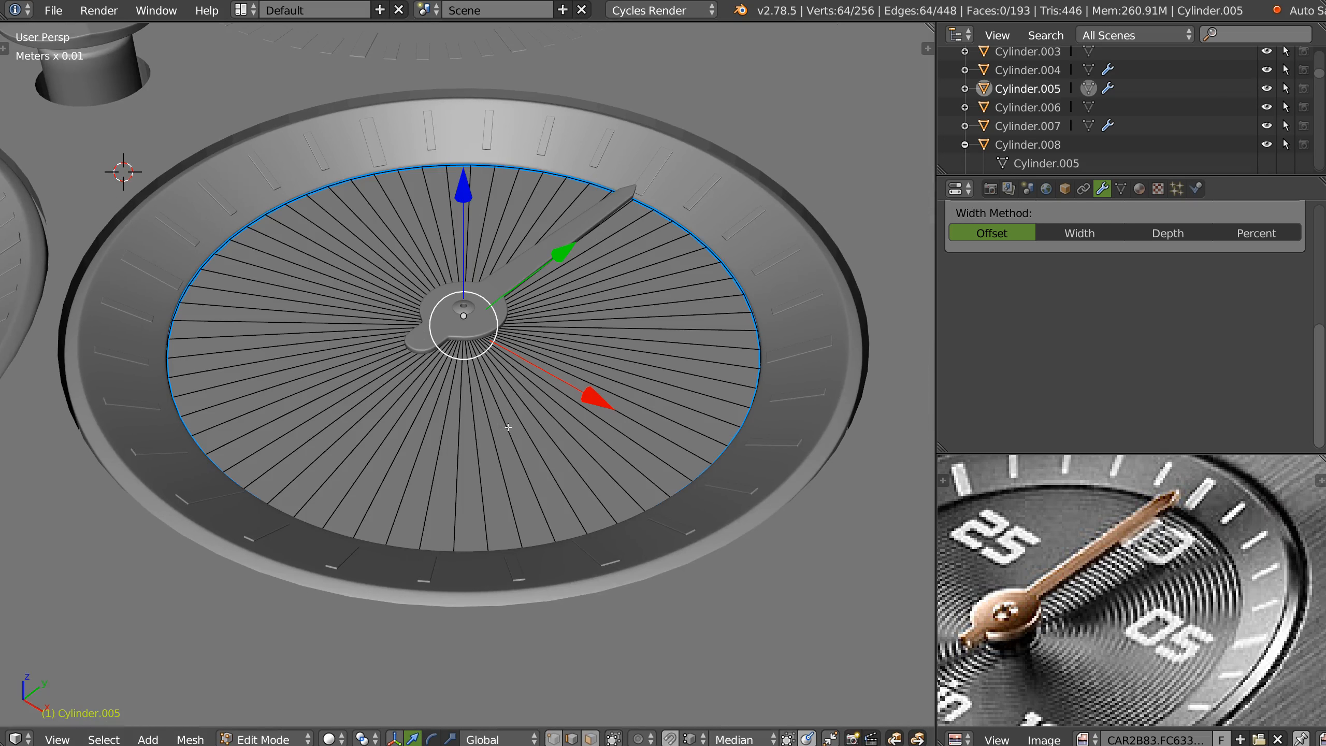
key(ctrl+r)
scroll(510, 430, up, 2)
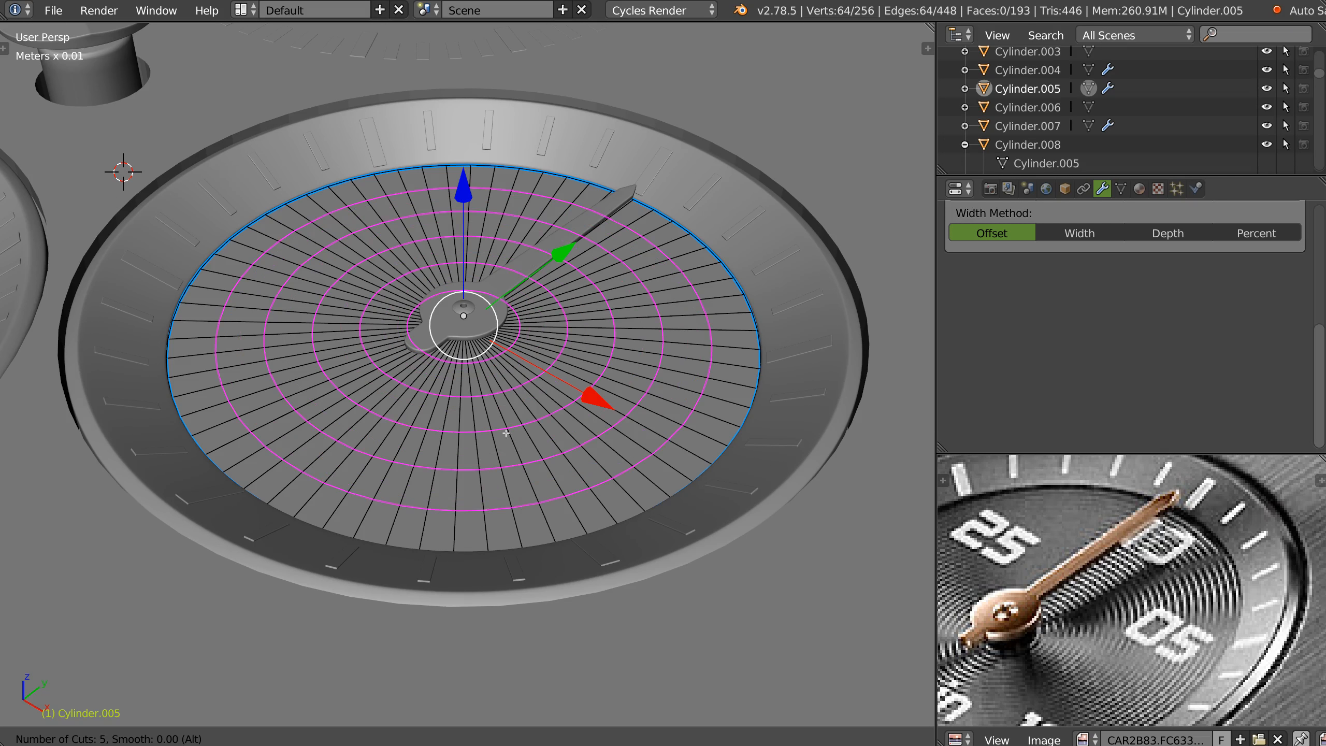
scroll(505, 433, up, 1)
click(505, 434)
right_click(505, 433)
key(Tab)
Isolate the main dial plate and view the SEC subdial's grooved face in the reference photo
middle_drag(502, 335, 532, 361)
scroll(522, 371, down, 3)
shift+middle_drag(408, 408, 677, 340)
shift+middle_drag(277, 361, 491, 309)
scroll(541, 384, up, 2)
right_click(541, 389)
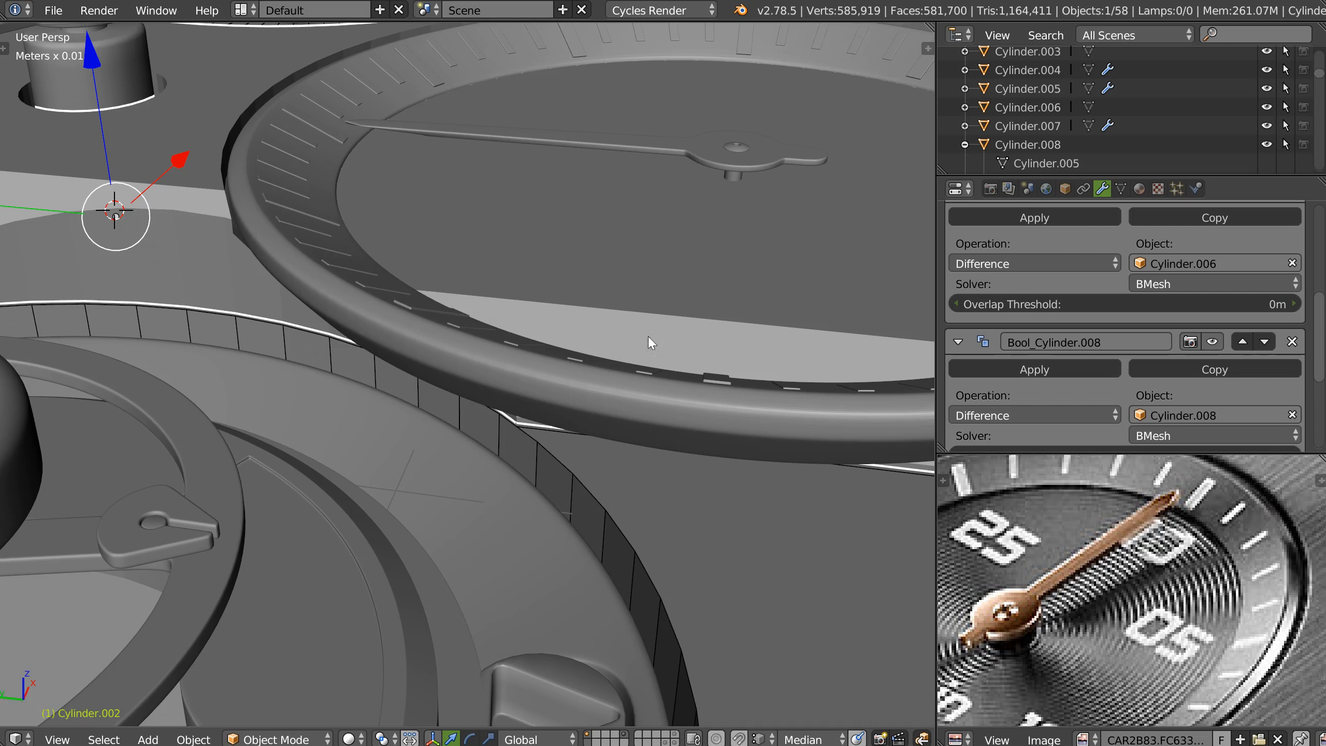
scroll(468, 315, down, 3)
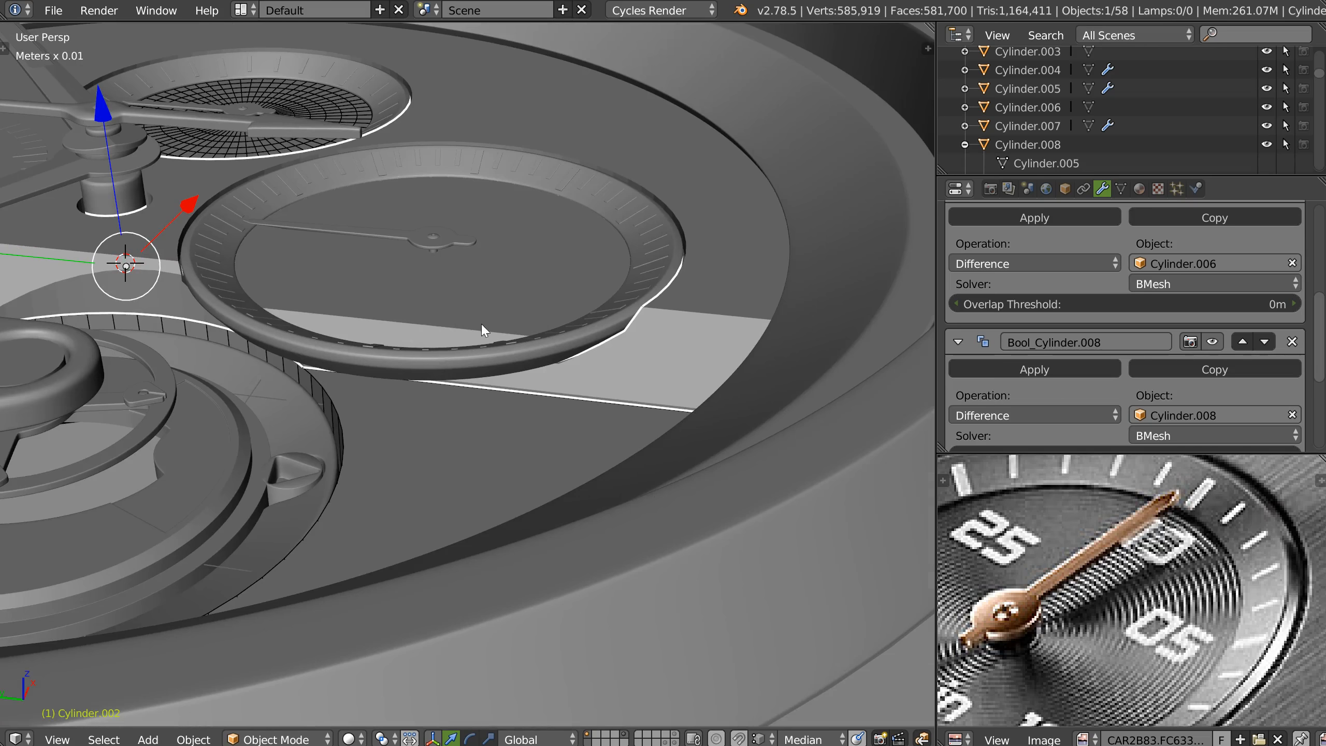
key(KP_Divide)
scroll(552, 330, up, 4)
scroll(1093, 598, up, 2)
middle_drag(1128, 652, 1164, 495)
middle_drag(1017, 613, 1100, 538)
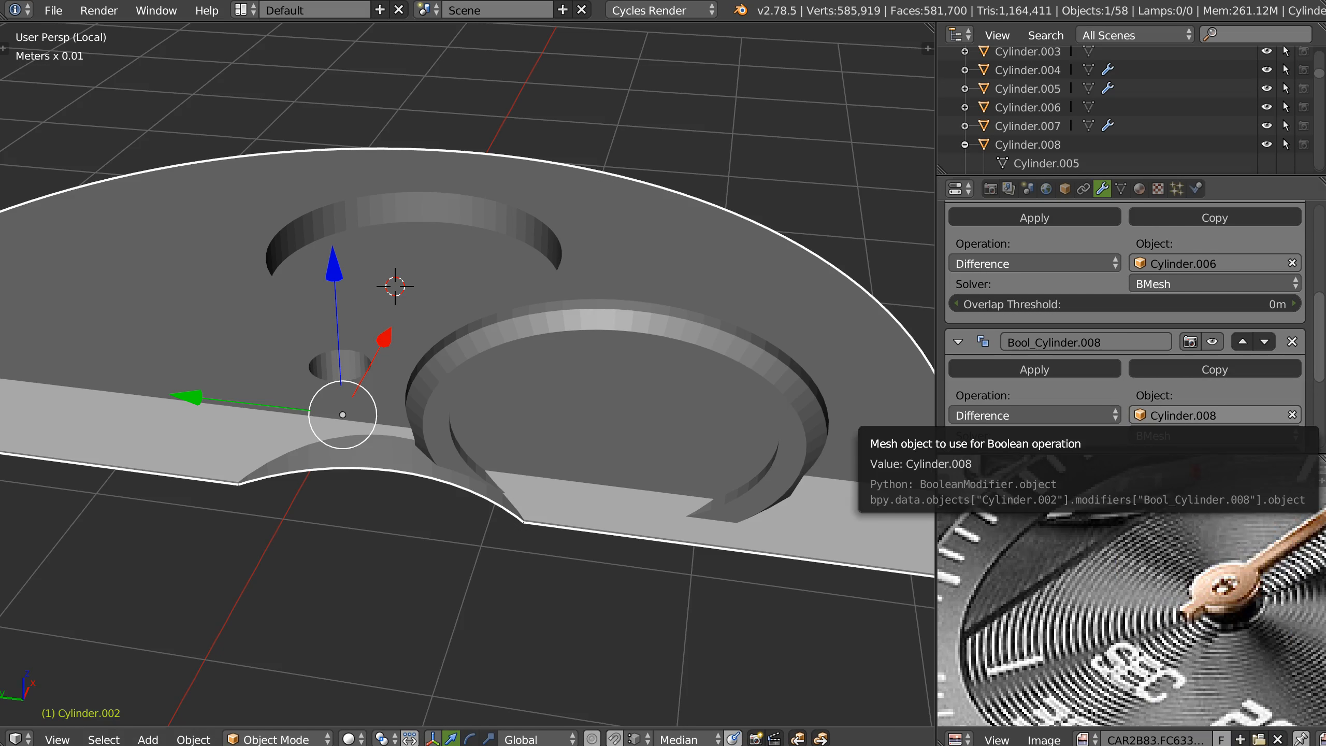
Examine the thin edge where the plate's larger subdial recess meets the round cutout, and leave local view
key(alt+Tab)
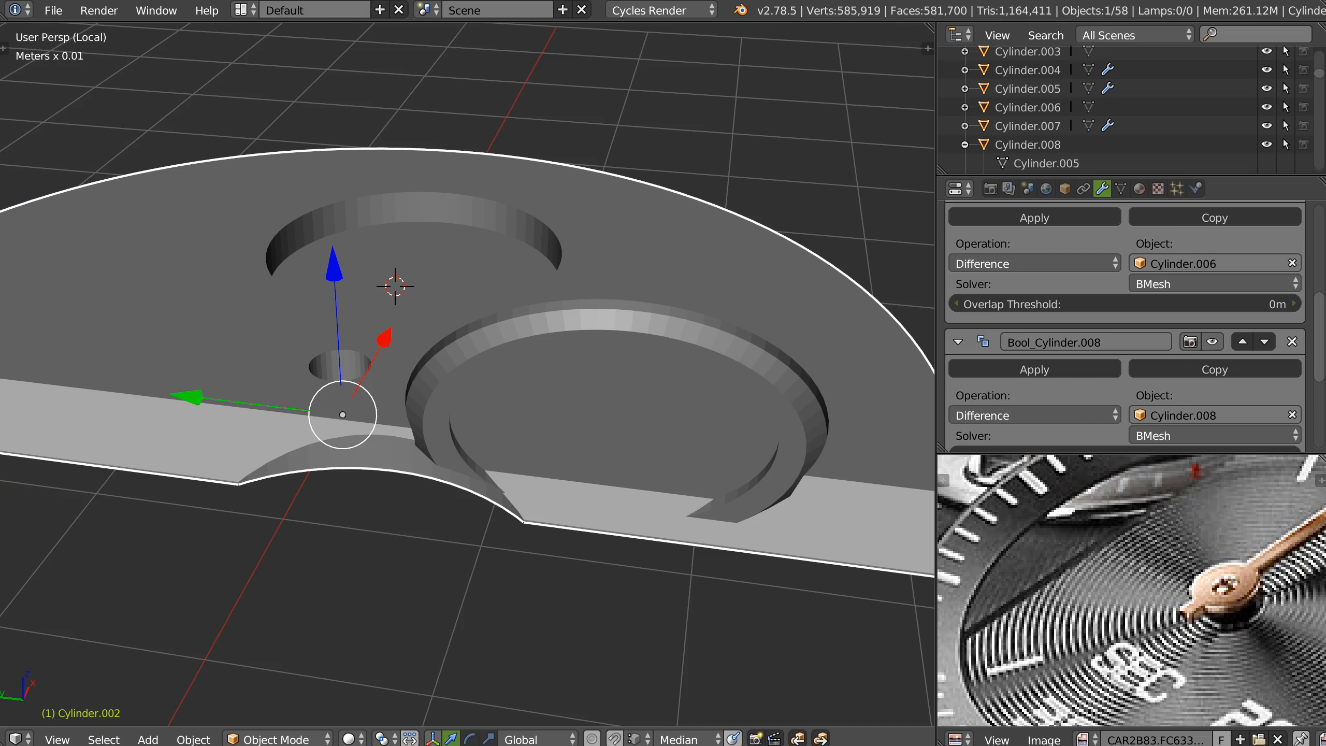
middle_drag(476, 464, 490, 443)
scroll(532, 439, up, 3)
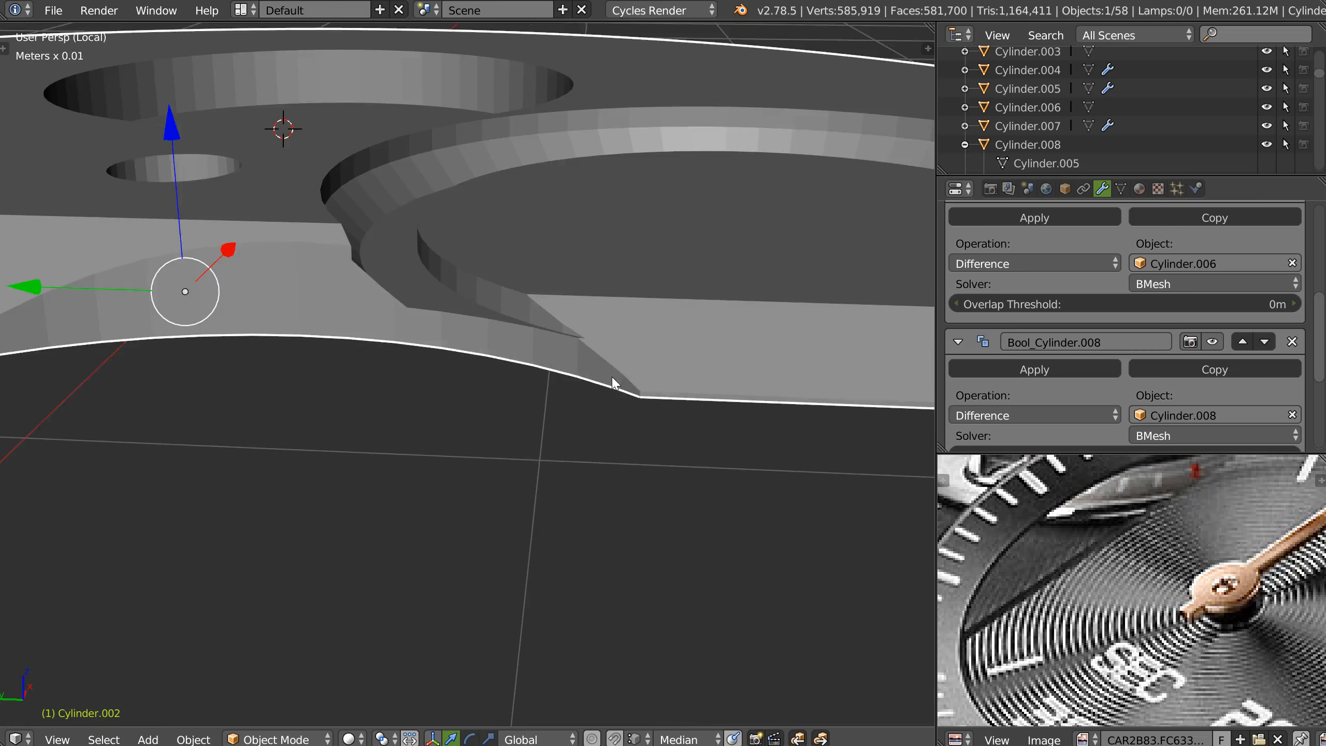
shift+middle_drag(611, 376, 524, 429)
scroll(545, 386, up, 2)
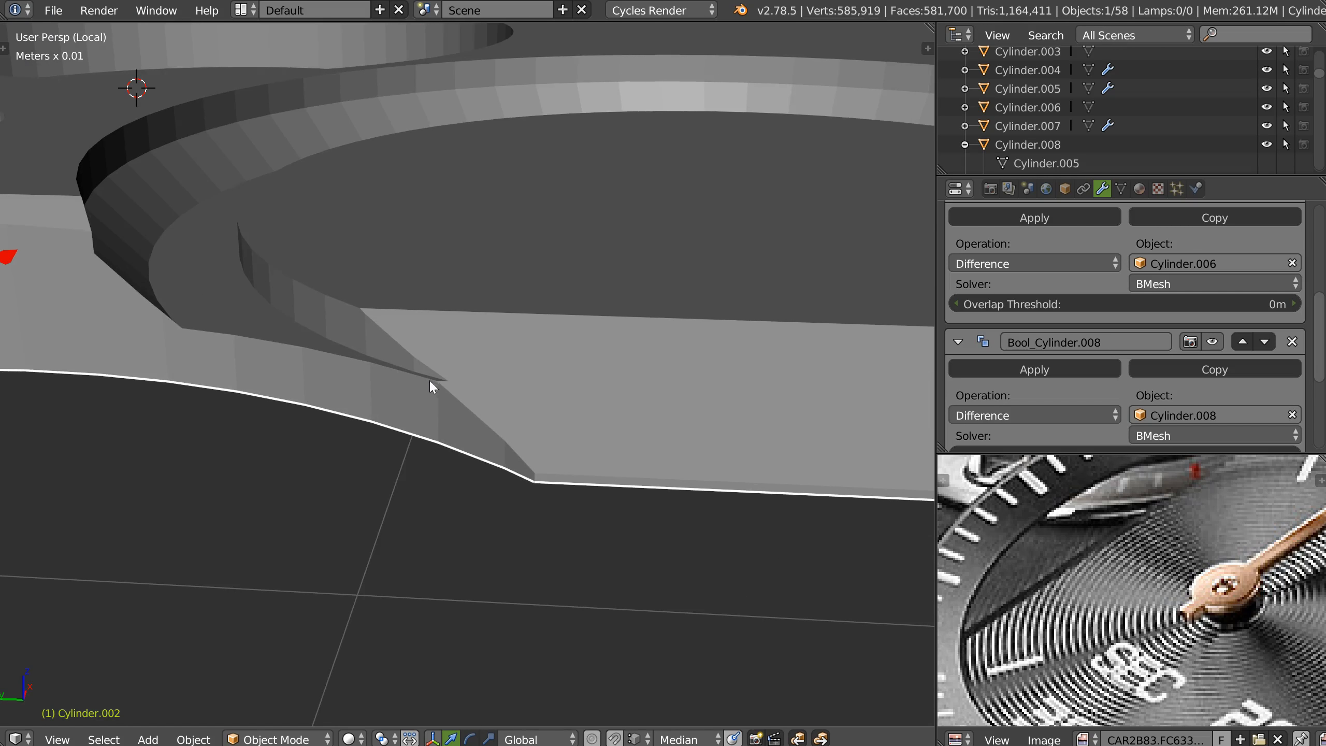
scroll(422, 380, up, 3)
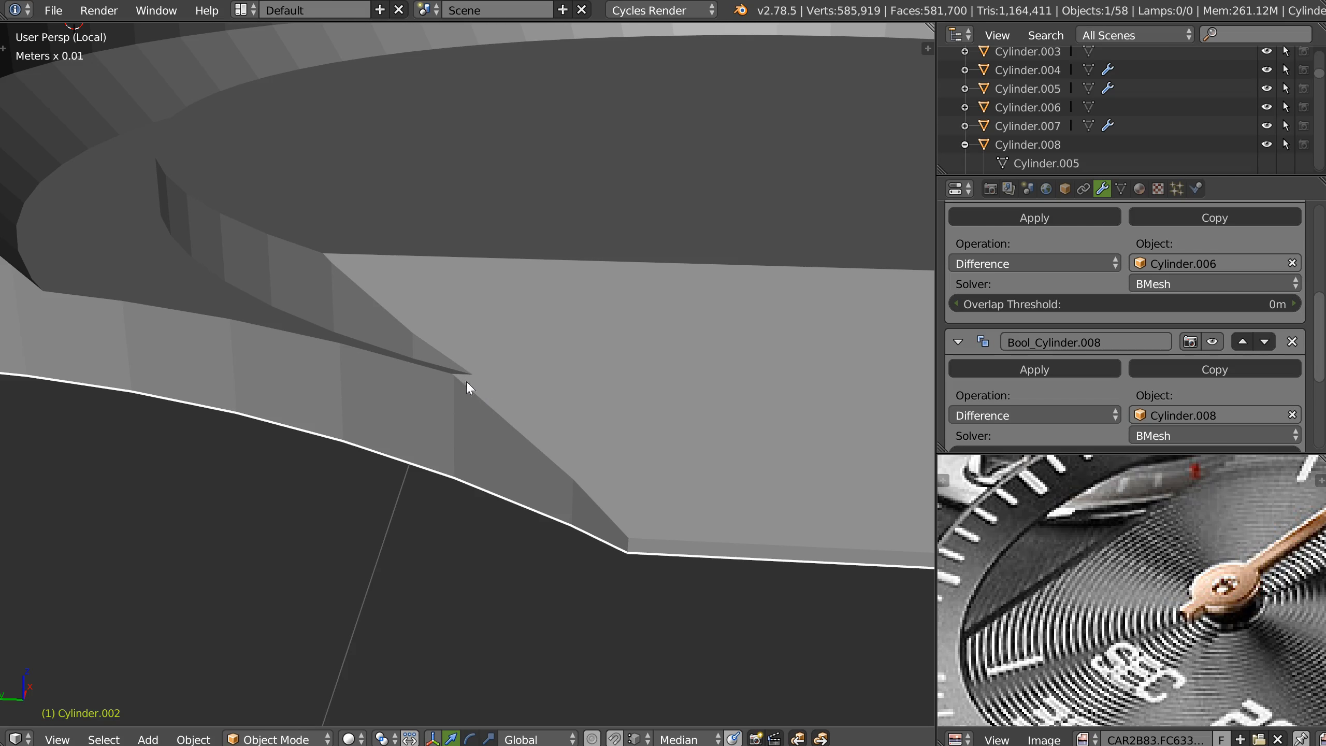
key(KP_Divide)
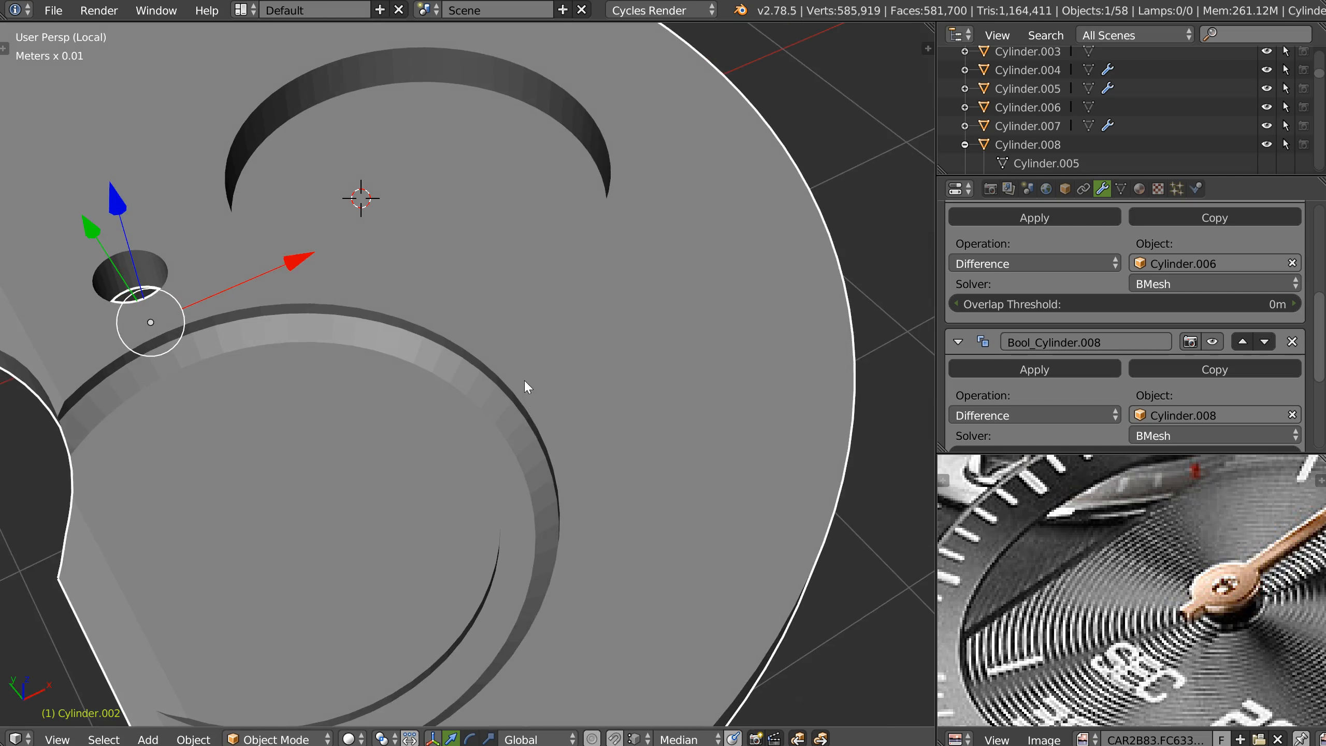
scroll(524, 379, up, 2)
middle_drag(511, 387, 559, 529)
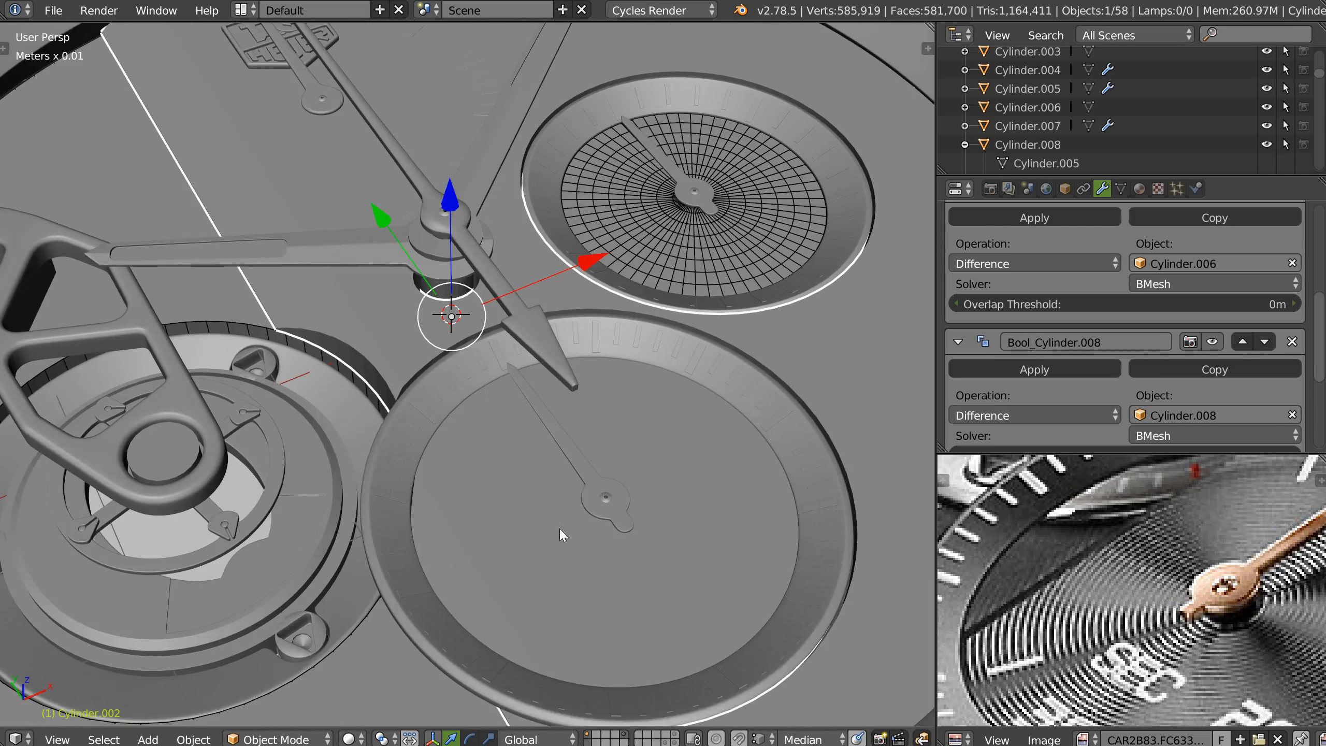
Examine the balance wheel opening, the larger subdial beside it, and the surrounding watch case
shift+middle_drag(520, 444, 544, 514)
middle_drag(518, 471, 467, 467)
shift+middle_drag(405, 345, 525, 456)
shift+middle_drag(376, 462, 376, 392)
scroll(402, 469, down, 2)
shift+middle_drag(376, 373, 454, 361)
scroll(454, 361, up, 3)
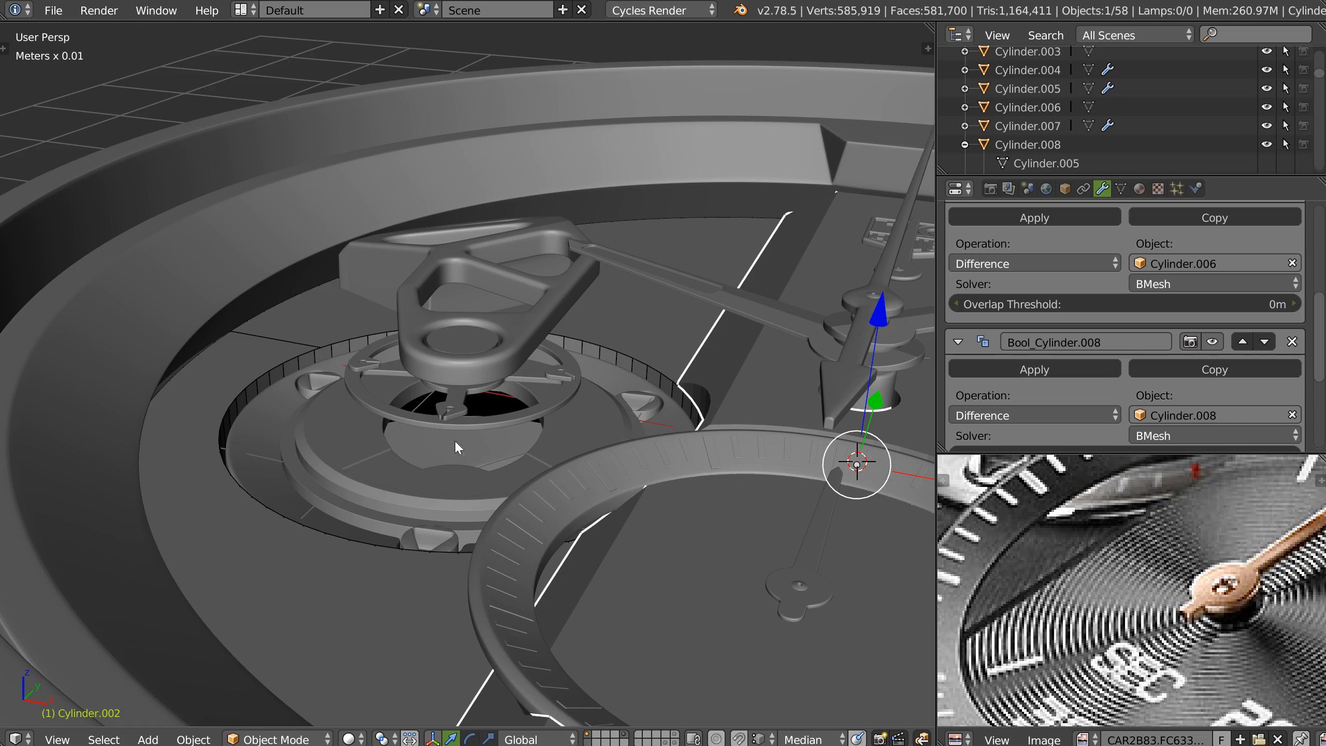
scroll(593, 290, down, 4)
shift+middle_drag(689, 417, 488, 421)
scroll(602, 386, down, 2)
shift+middle_drag(639, 403, 451, 403)
Select the smaller subdial's face, and overlay the reference photo on the dial in top view
right_click(543, 376)
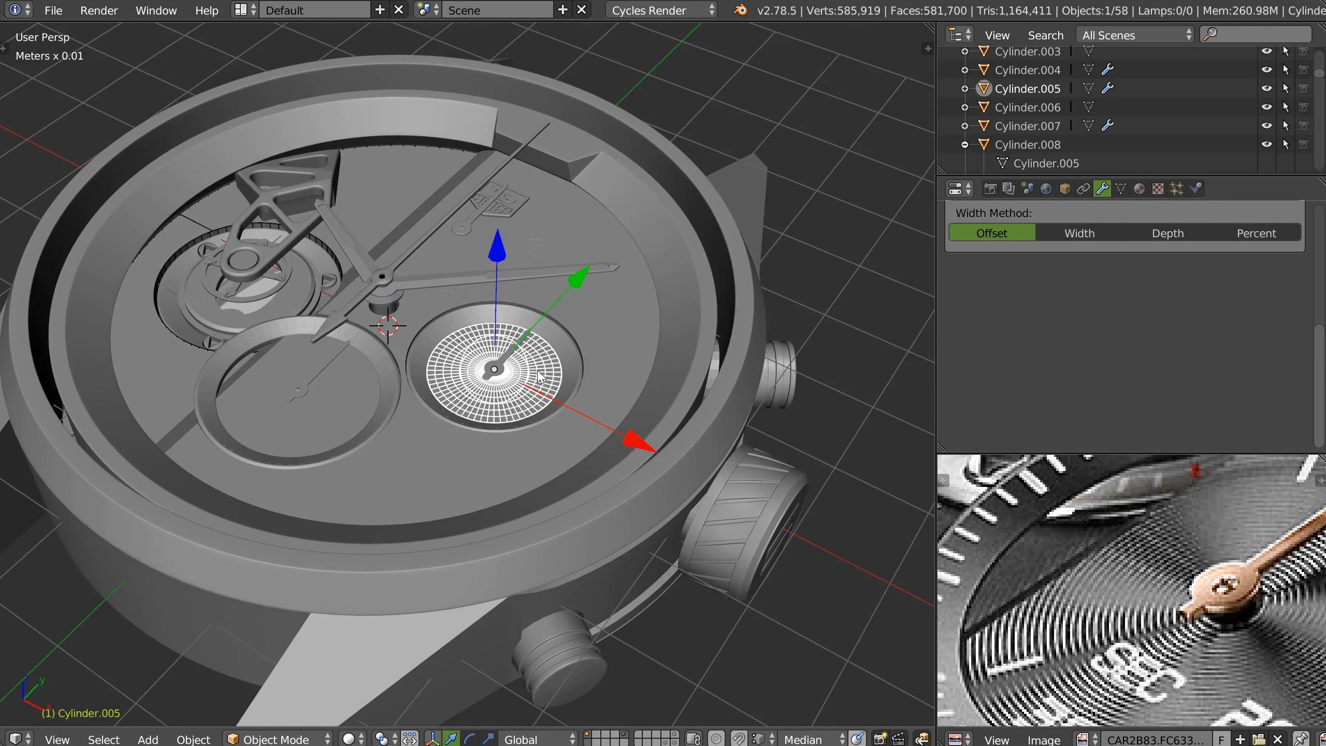
scroll(617, 237, up, 2)
shift+middle_drag(507, 266, 421, 306)
key(q)
click(469, 287)
shift+middle_drag(202, 100, 356, 371)
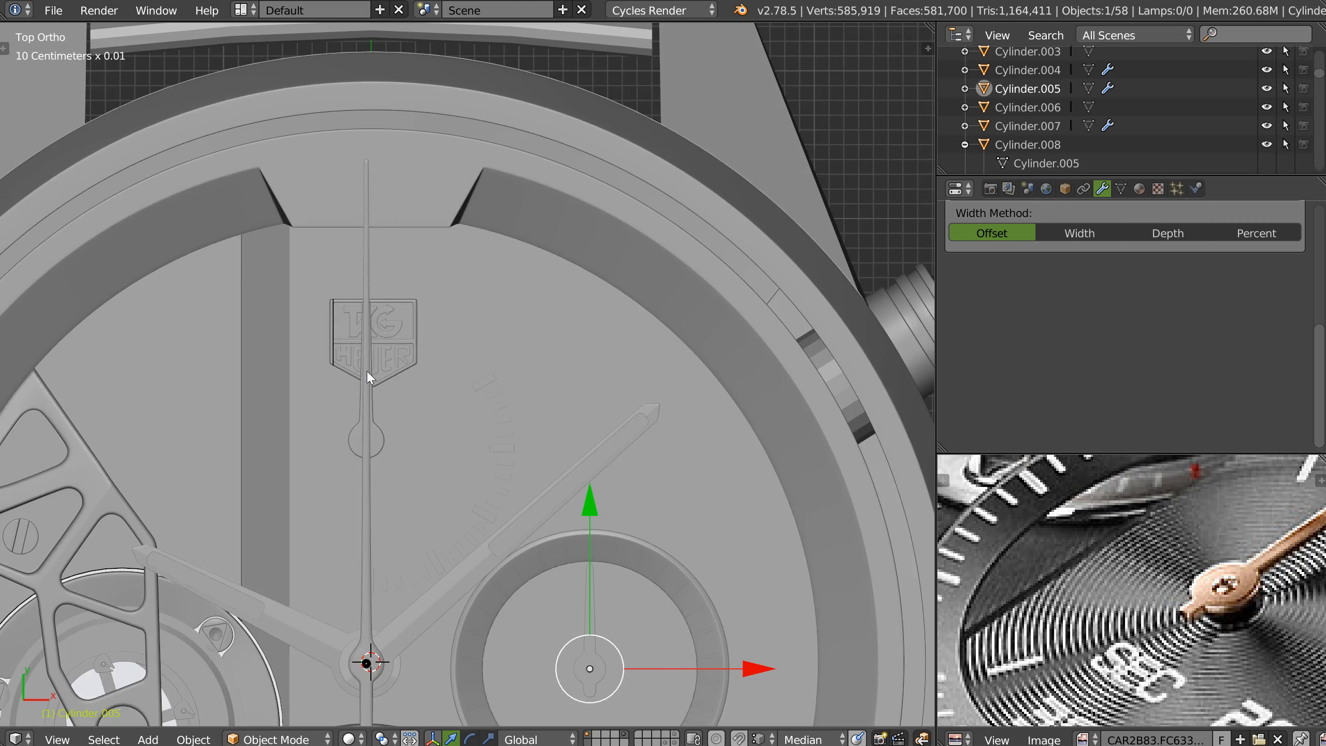
key(shift+z)
click(447, 320)
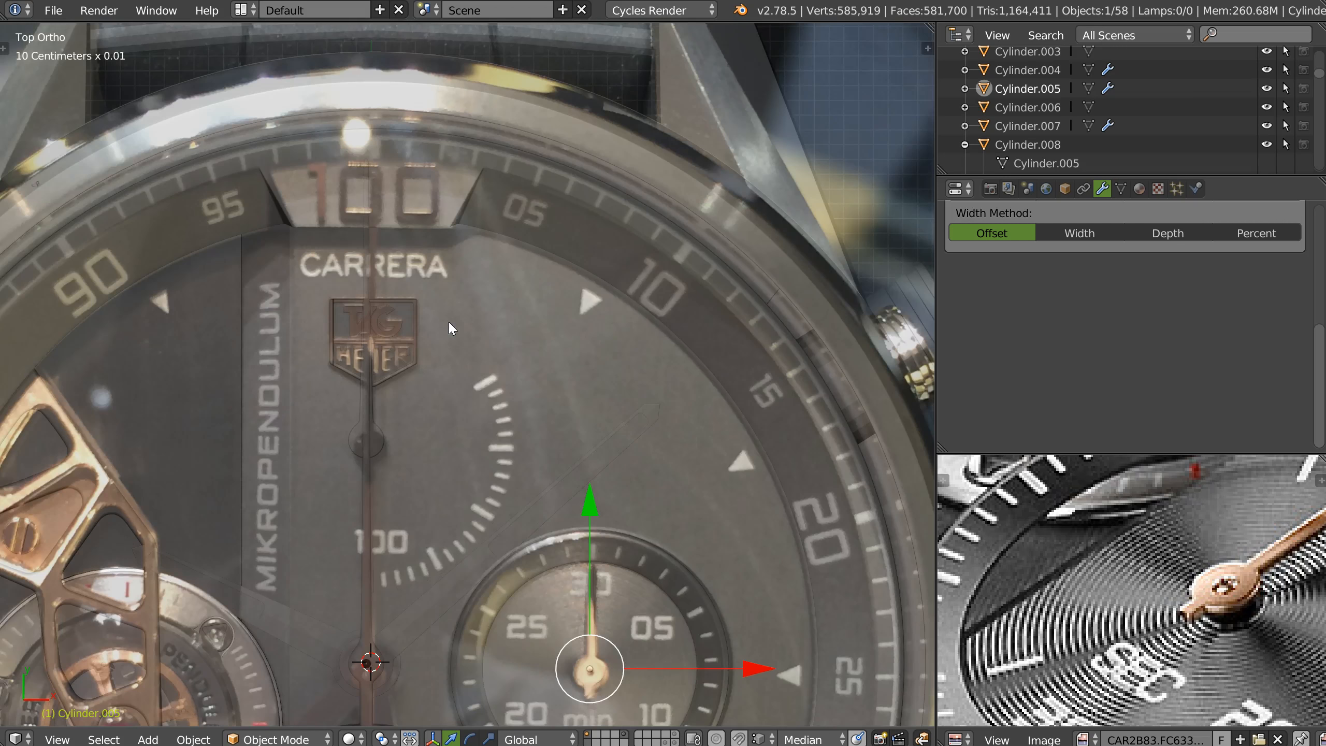
Examine the dial's 100 marking, CARRERA lettering, curved scale, and subdial numerals in the overlaid reference photo
scroll(394, 314, up, 6)
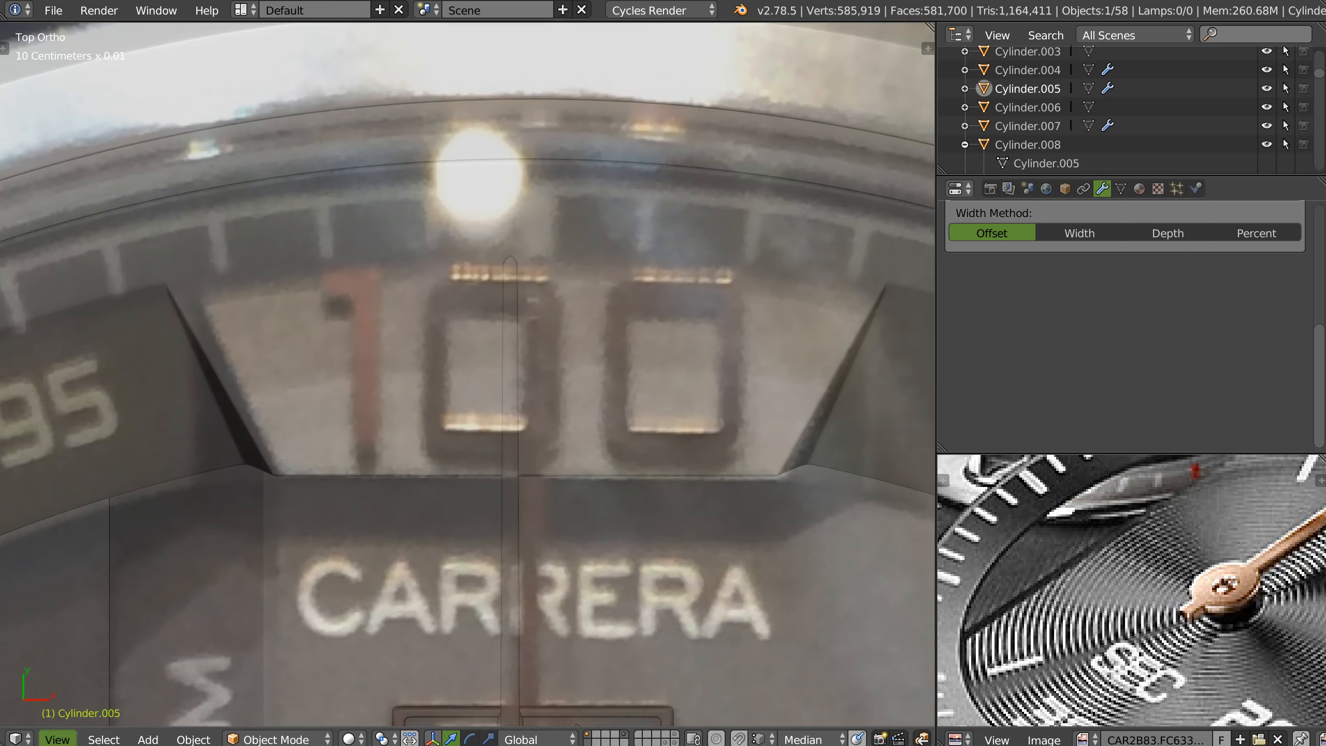
scroll(504, 436, down, 3)
scroll(517, 433, down, 4)
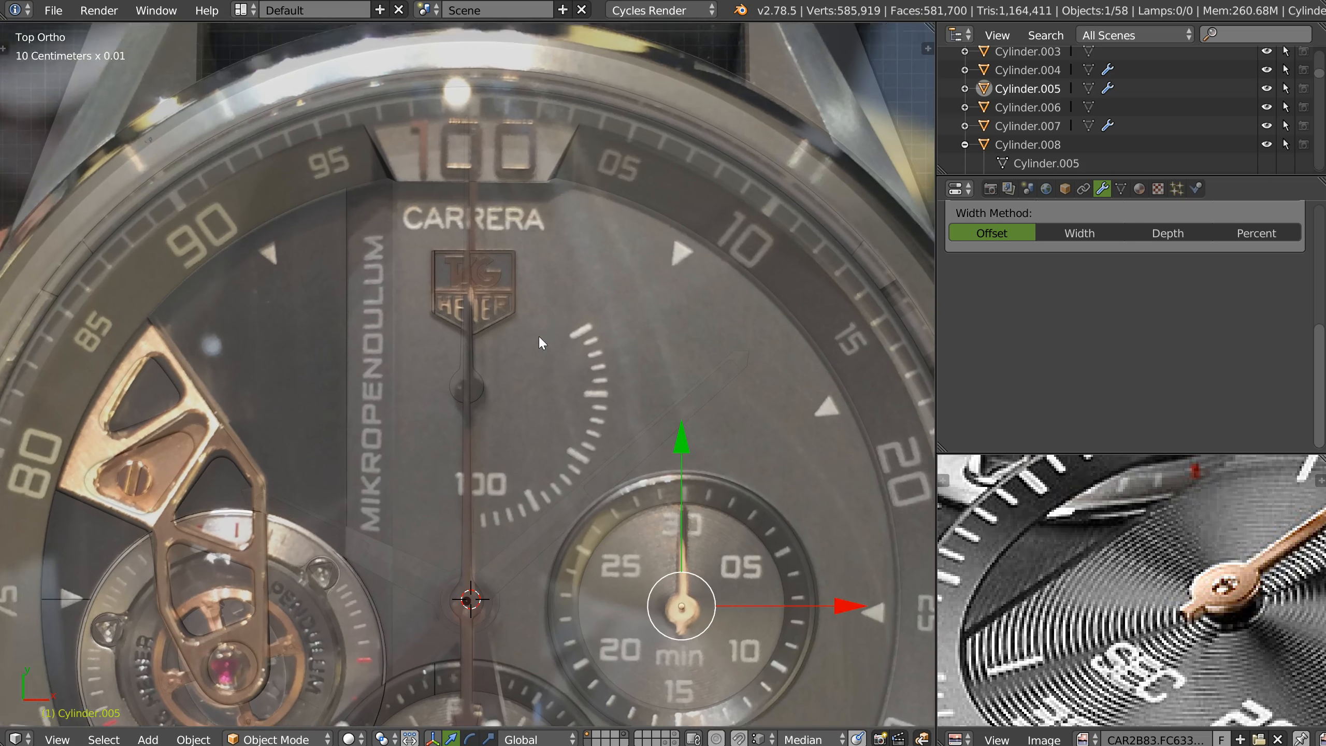
shift+middle_drag(538, 334, 514, 311)
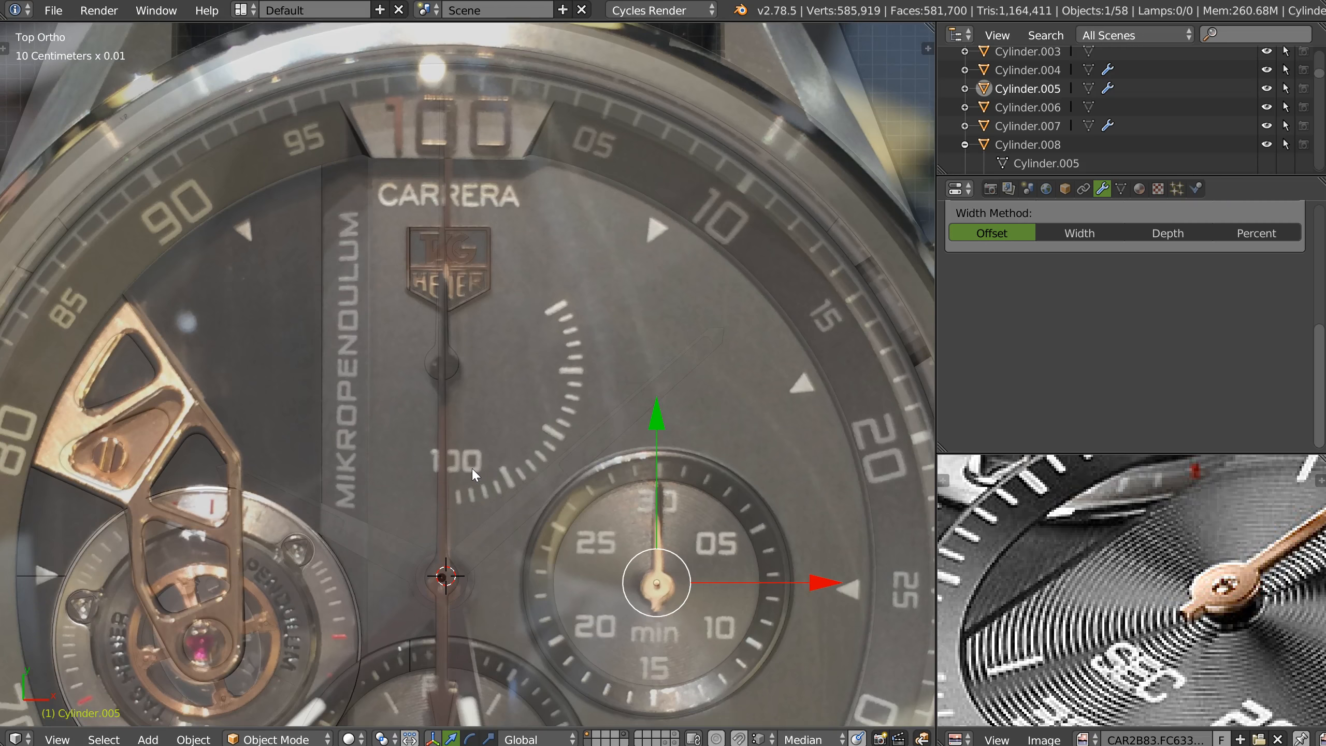
shift+middle_drag(543, 418, 566, 412)
ctrl+middle_drag(566, 412, 517, 444)
shift+middle_drag(517, 444, 585, 329)
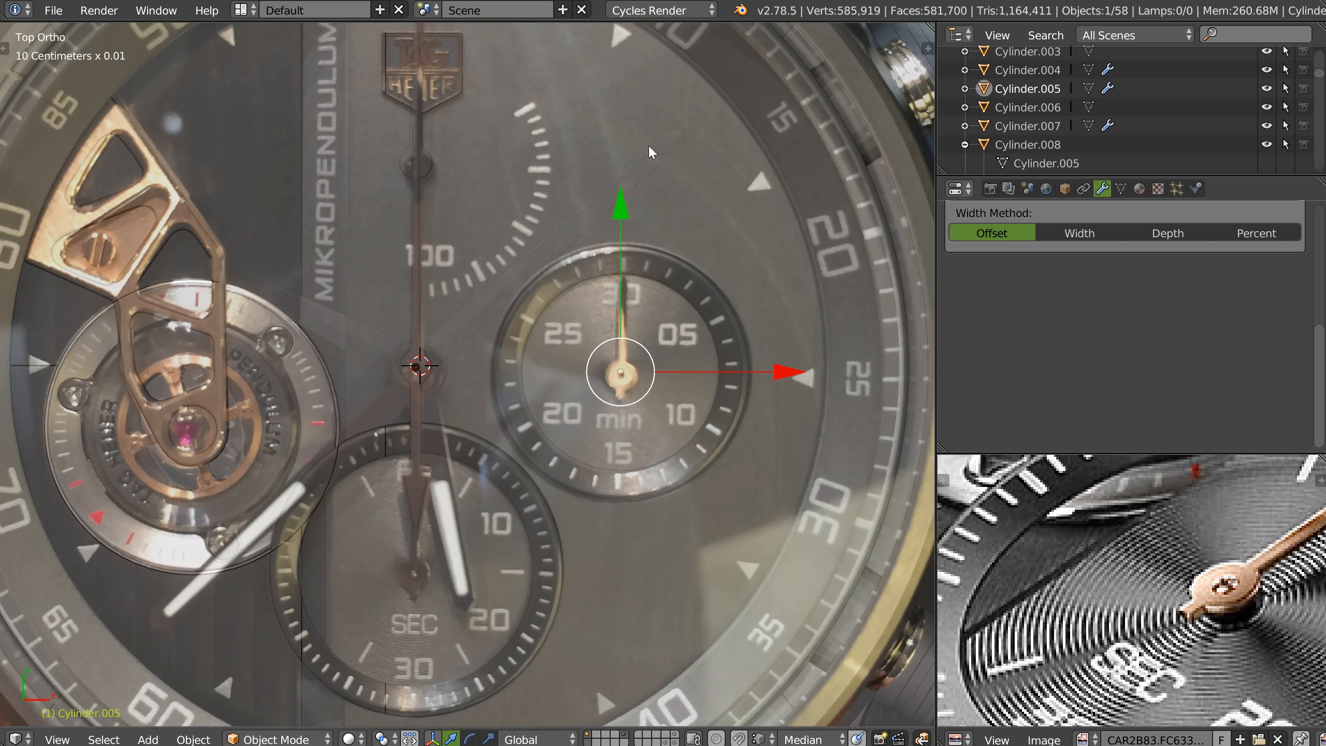
shift+middle_drag(763, 532, 762, 437)
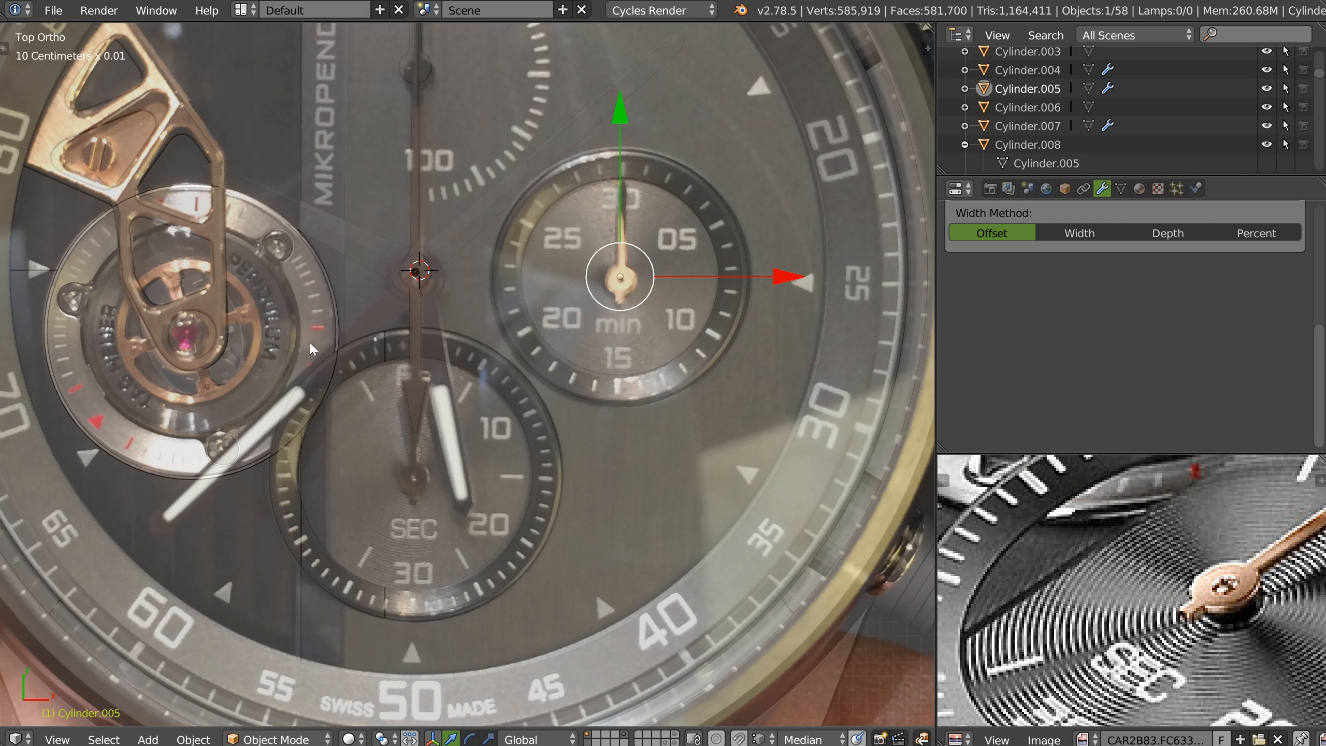
Compare the watch model's dial, hands, and subdial recesses in perspective with the reference photos of the center hands and subdials
shift+middle_drag(310, 343, 365, 508)
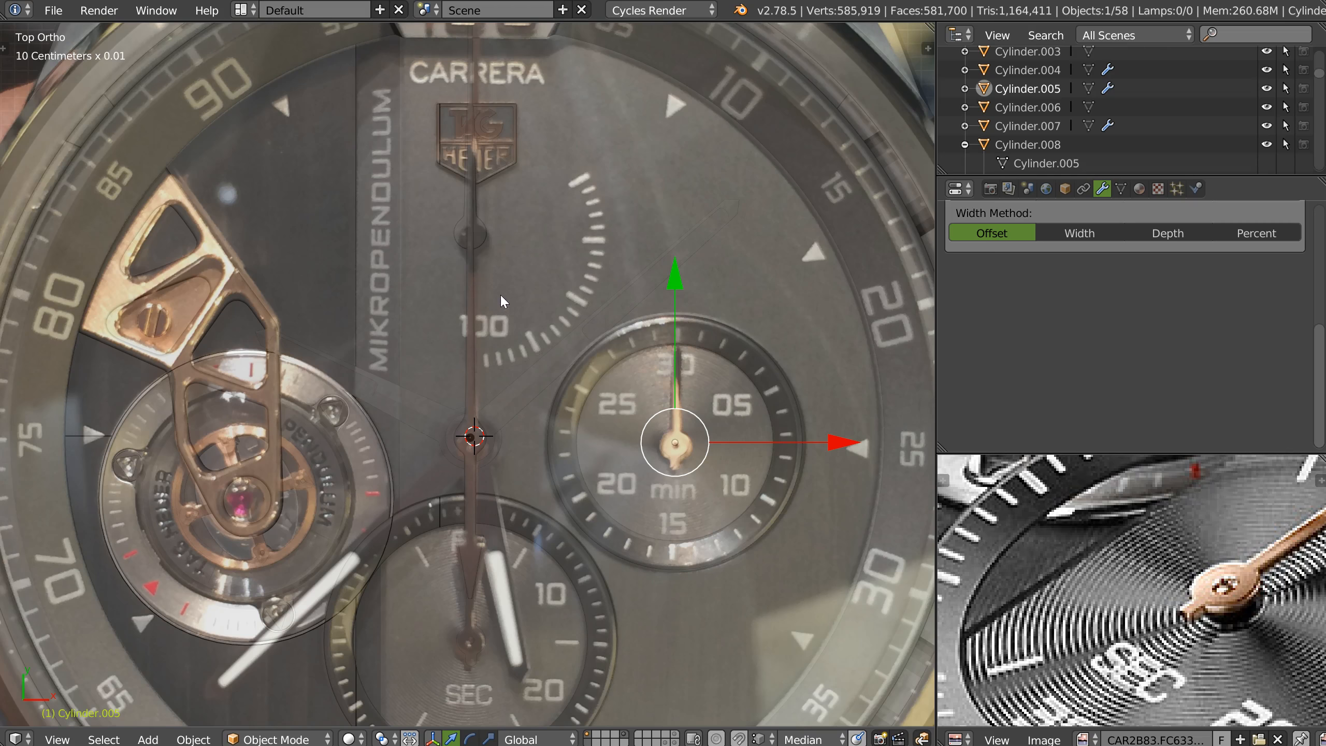
scroll(621, 254, down, 5)
middle_drag(673, 418, 512, 358)
scroll(624, 325, up, 3)
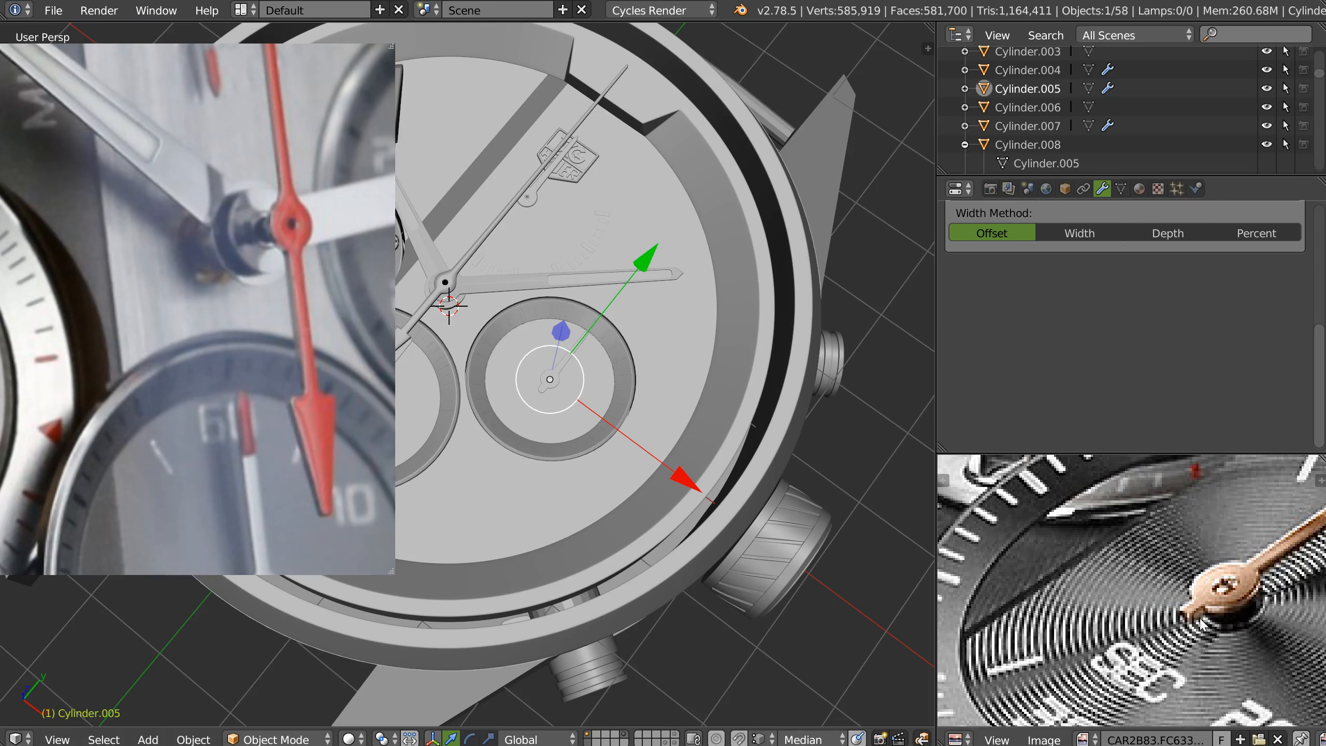
drag(130, 222, 146, 263)
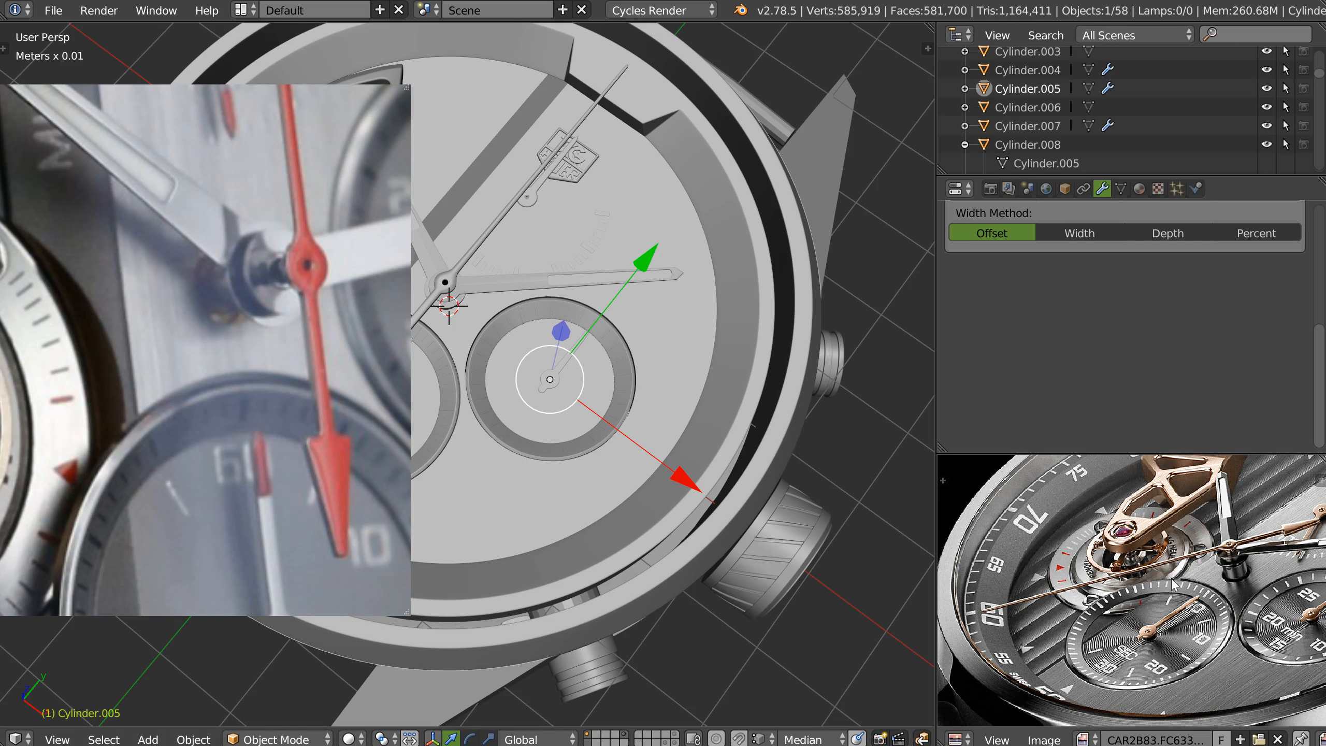
scroll(1216, 555, up, 2)
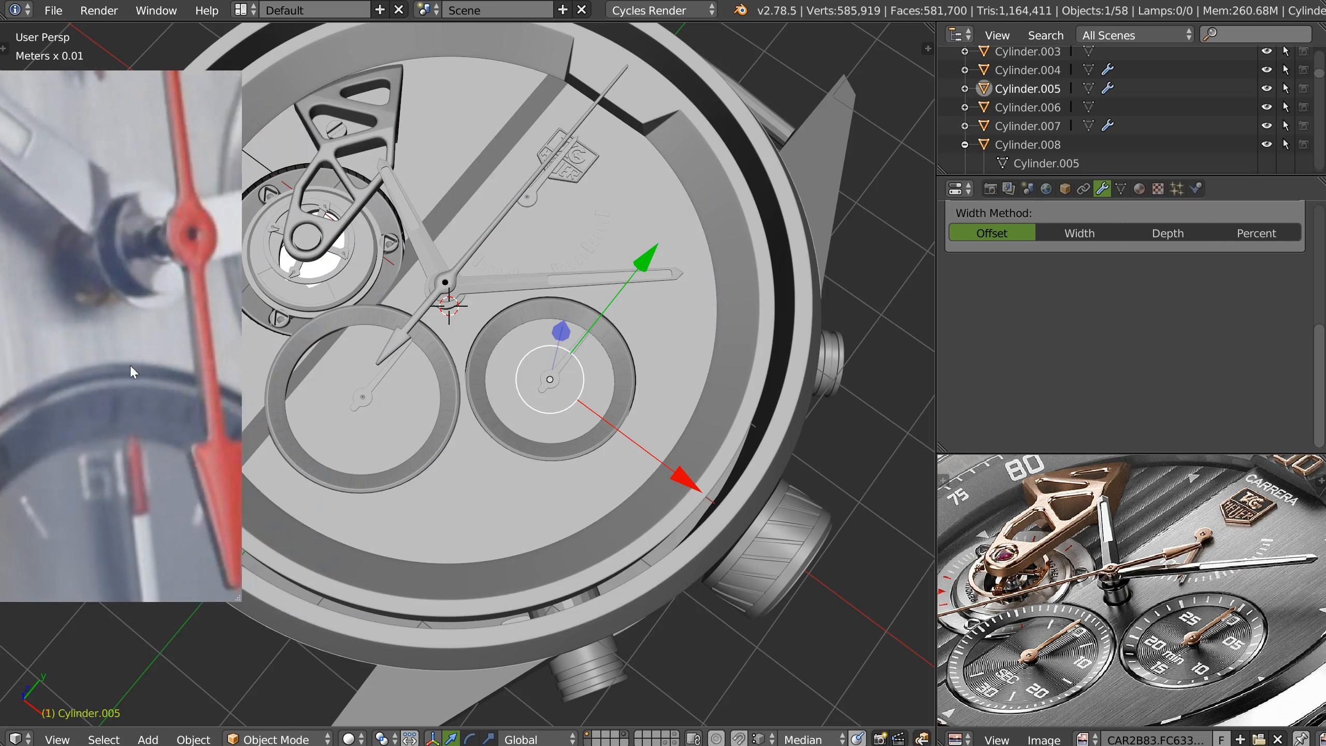
mouse_move(476, 441)
middle_down()
mouse_move(470, 370)
mouse_move(459, 430)
middle_up()
scroll(441, 433, down, 2)
scroll(947, 344, up, 6)
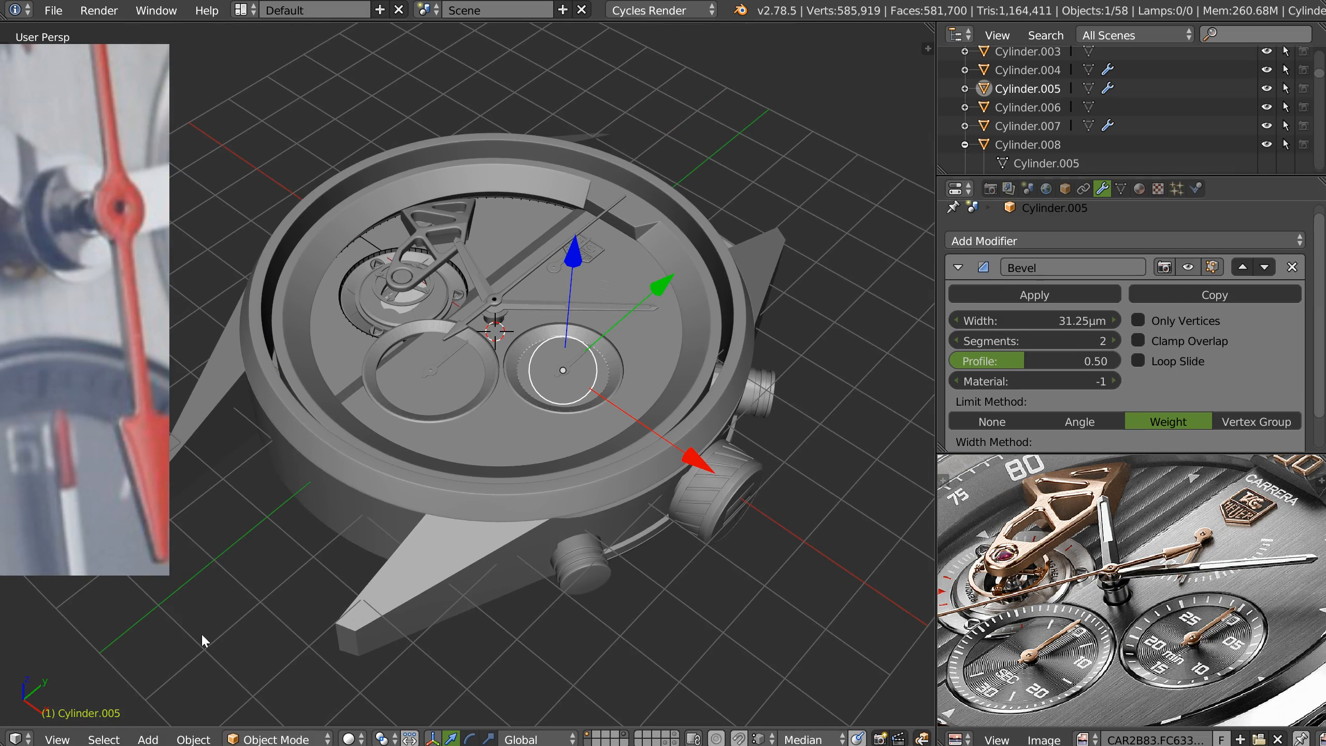
middle_drag(235, 612, 94, 721)
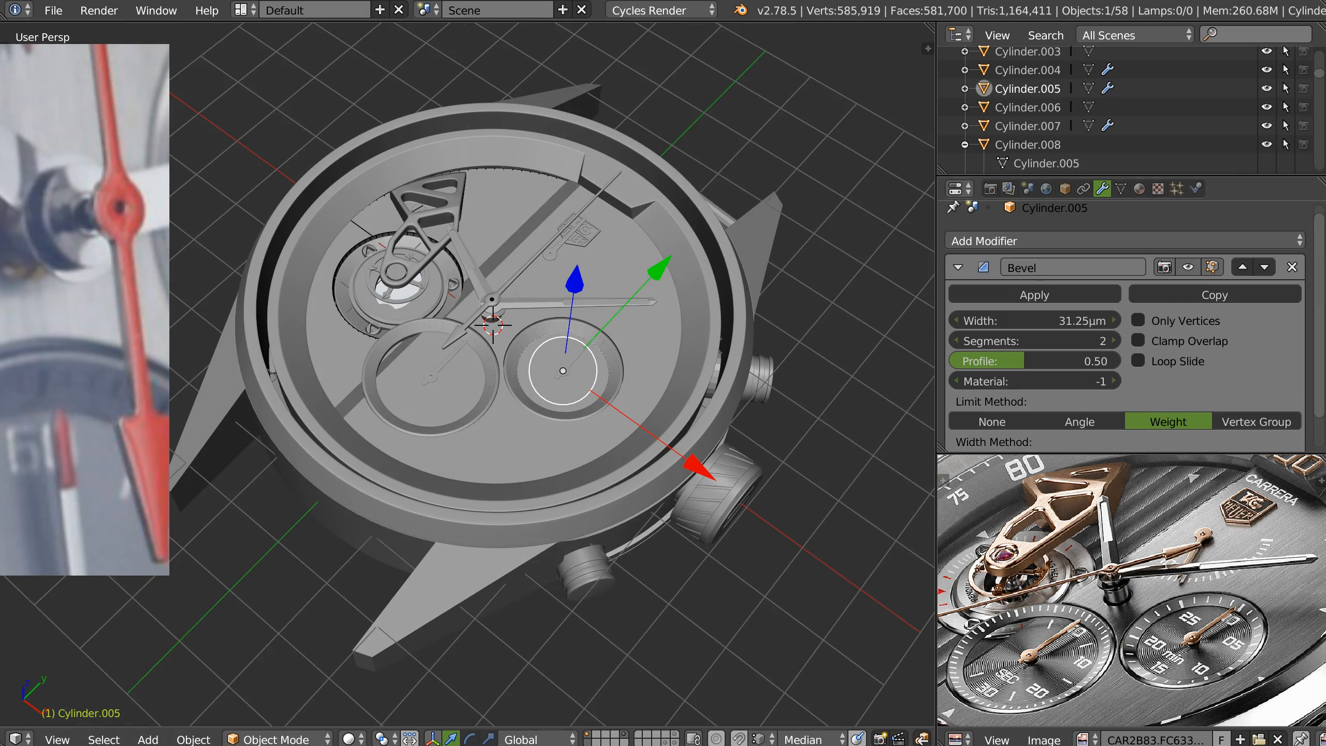